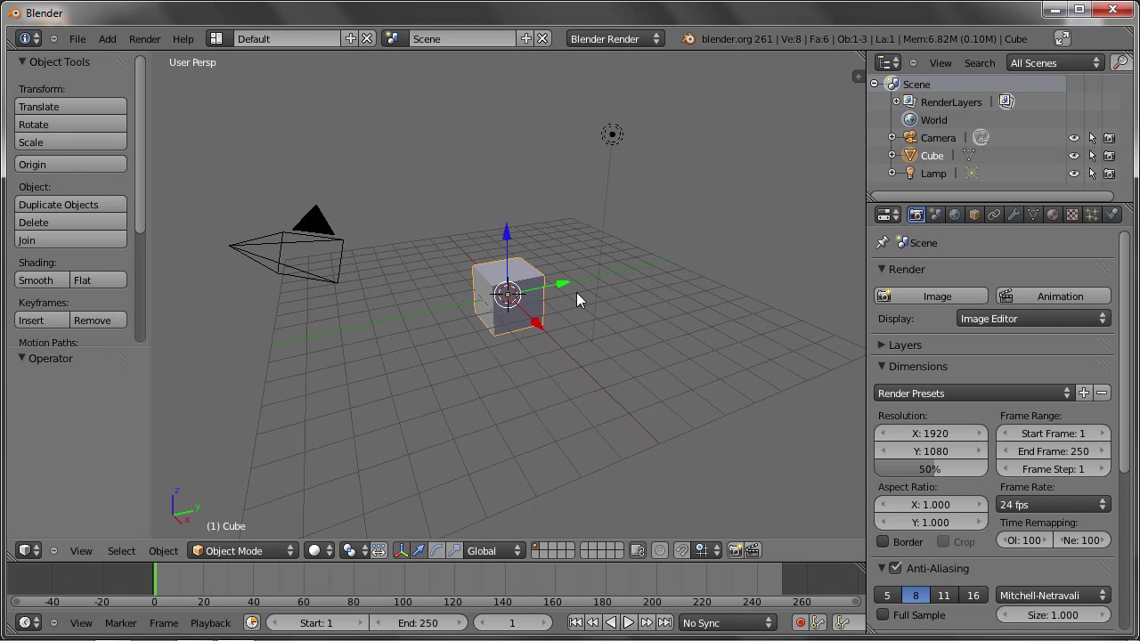
# - Put the cube into Edit Mode
pyautogui.scroll(3, 500, 305)
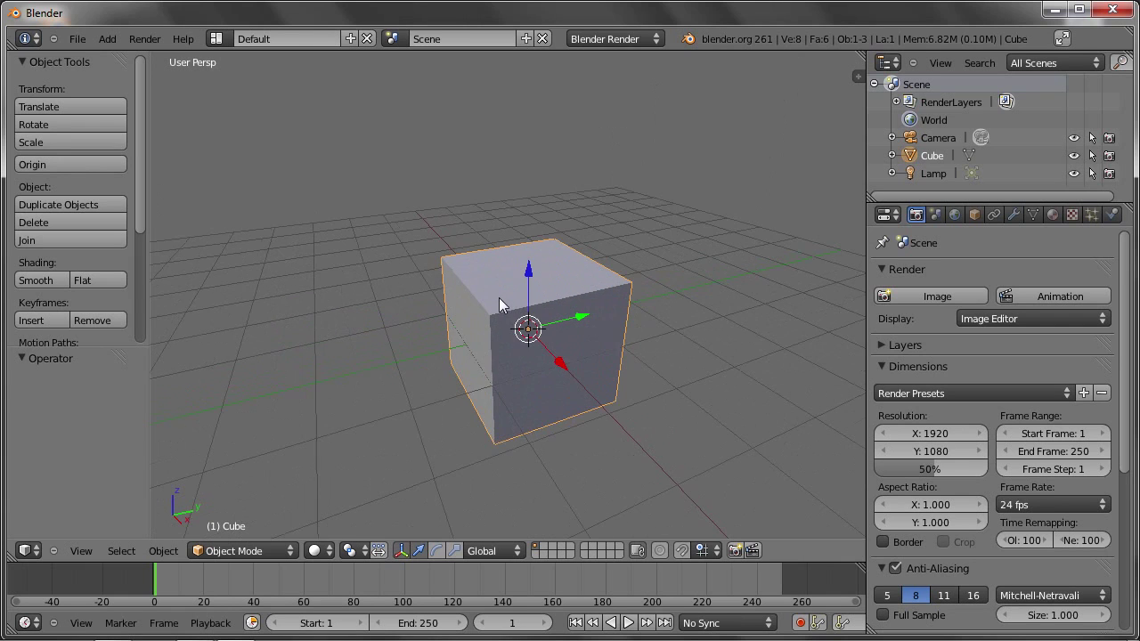
pyautogui.scroll(-1, 499, 310)
pyautogui.press('Tab')
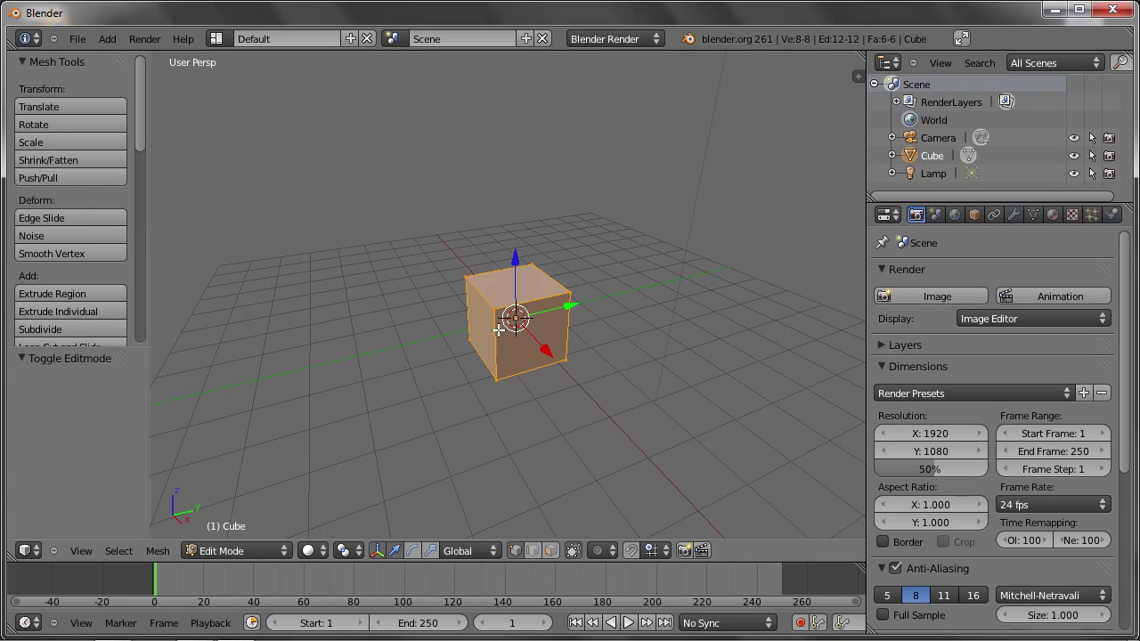
# - Duplicate the cube, flatten the copy to 0.358 on Z, then undo it
pyautogui.hotkey('shift', 'd')
pyautogui.click(426, 241)
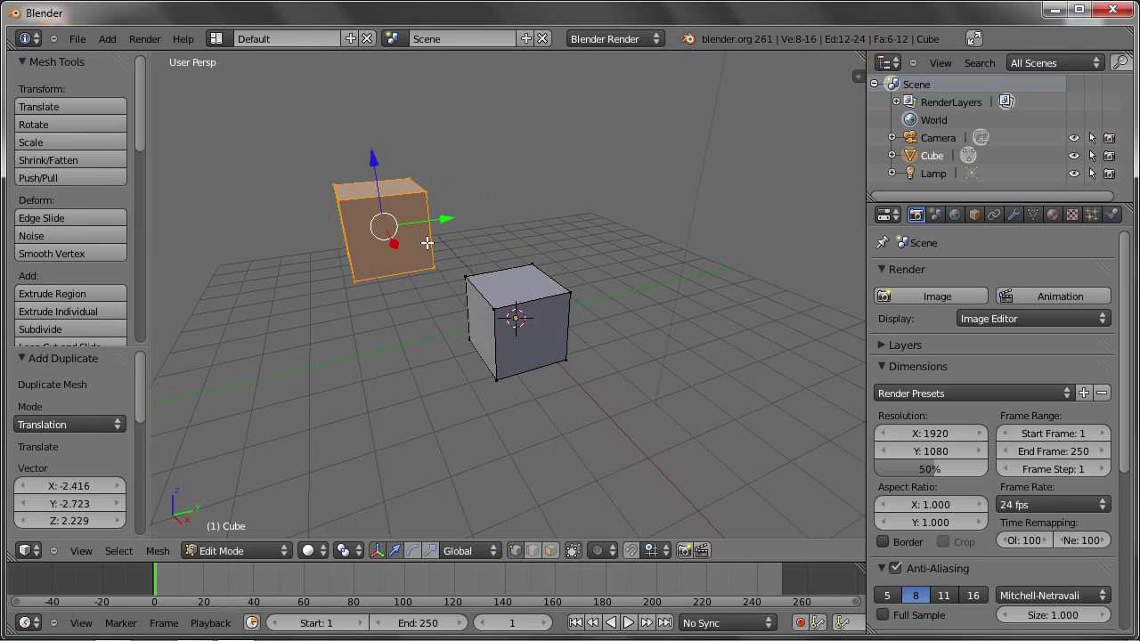
pyautogui.press('s')
pyautogui.press('z')
pyautogui.click(432, 299)
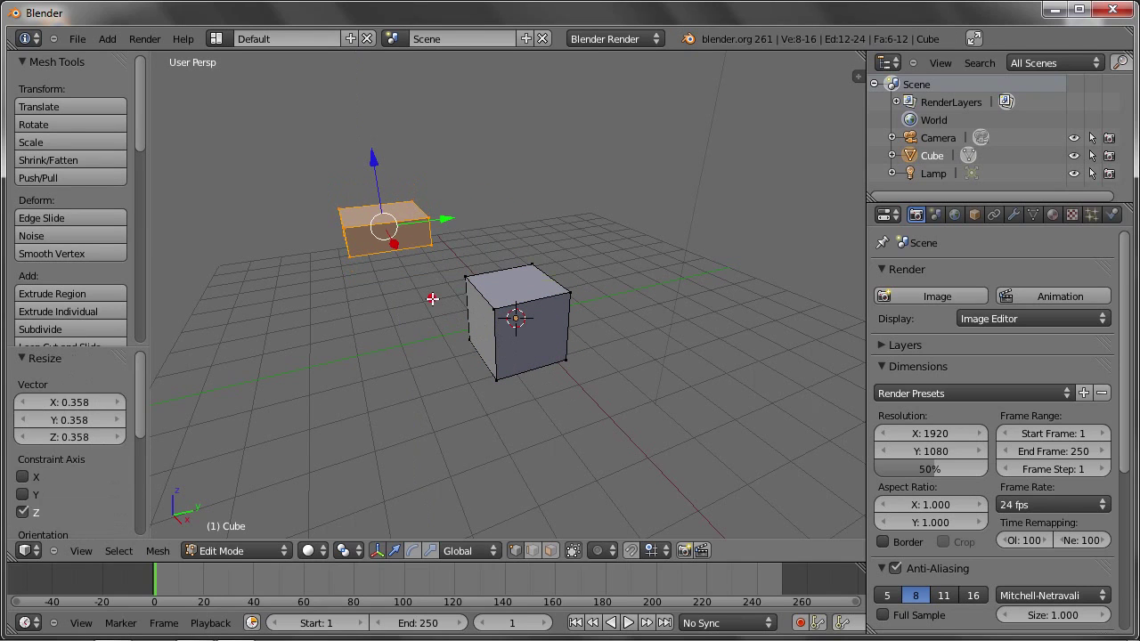
pyautogui.hotkey('ctrl', 'z')
pyautogui.hotkey('ctrl', 'z')
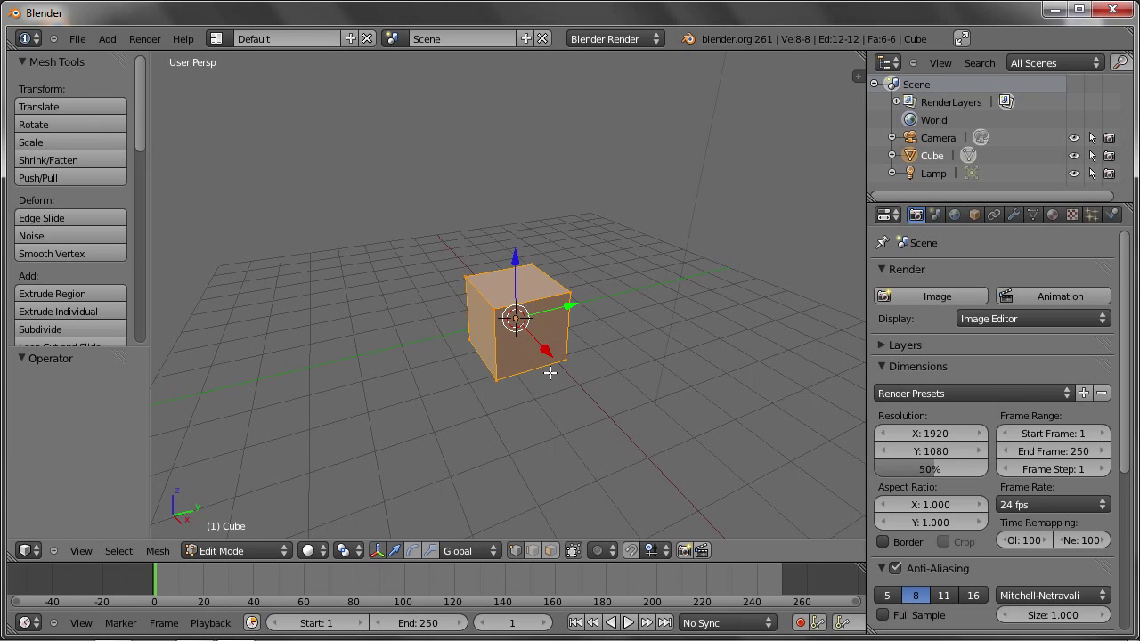
pyautogui.moveTo(522, 400)
pyautogui.mouseDown(button='middle')
pyautogui.moveTo(517, 371)
pyautogui.moveTo(510, 379)
pyautogui.mouseUp(button='middle')
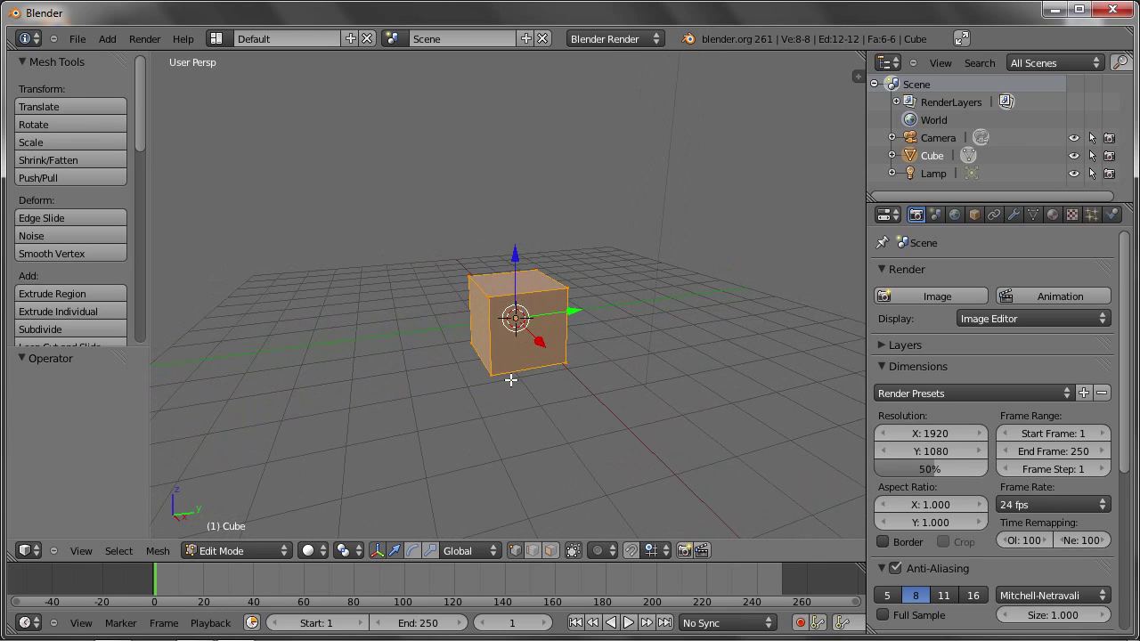
pyautogui.moveTo(516, 301); pyautogui.dragTo(547, 323, button='middle')
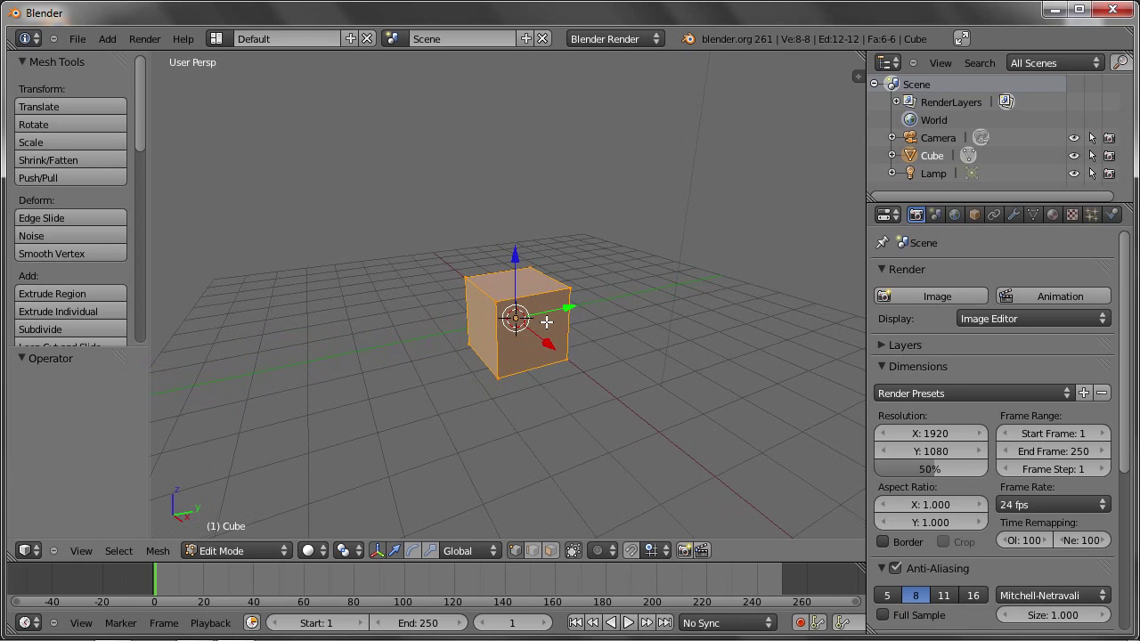
# - Switch to face select mode and select the cube's top face, testing a move
pyautogui.click(550, 551)
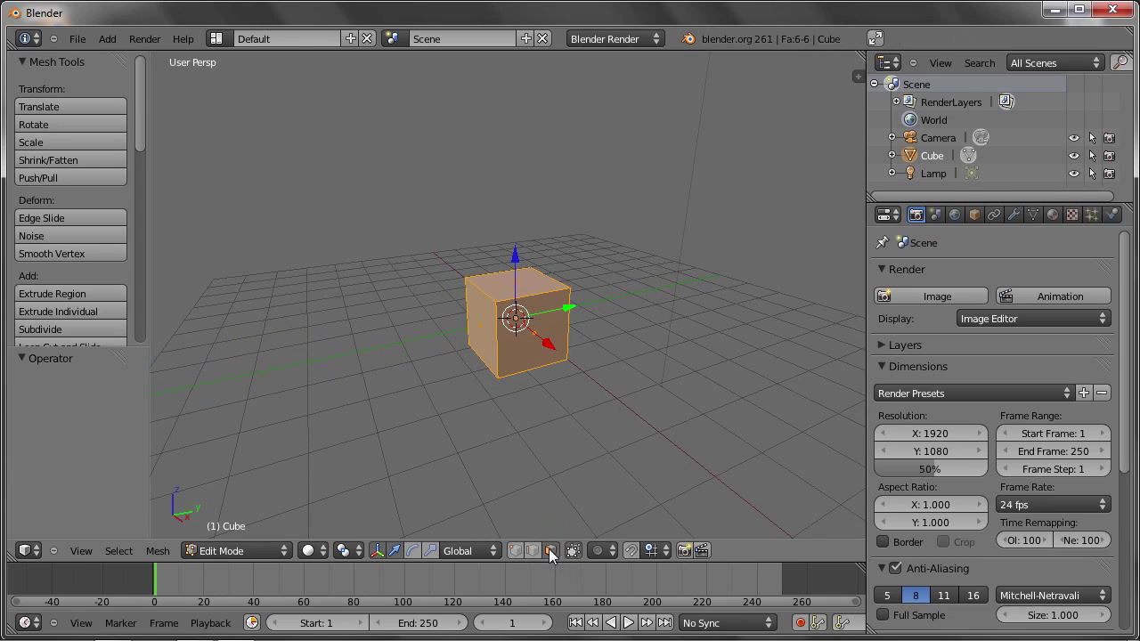
pyautogui.rightClick(515, 283)
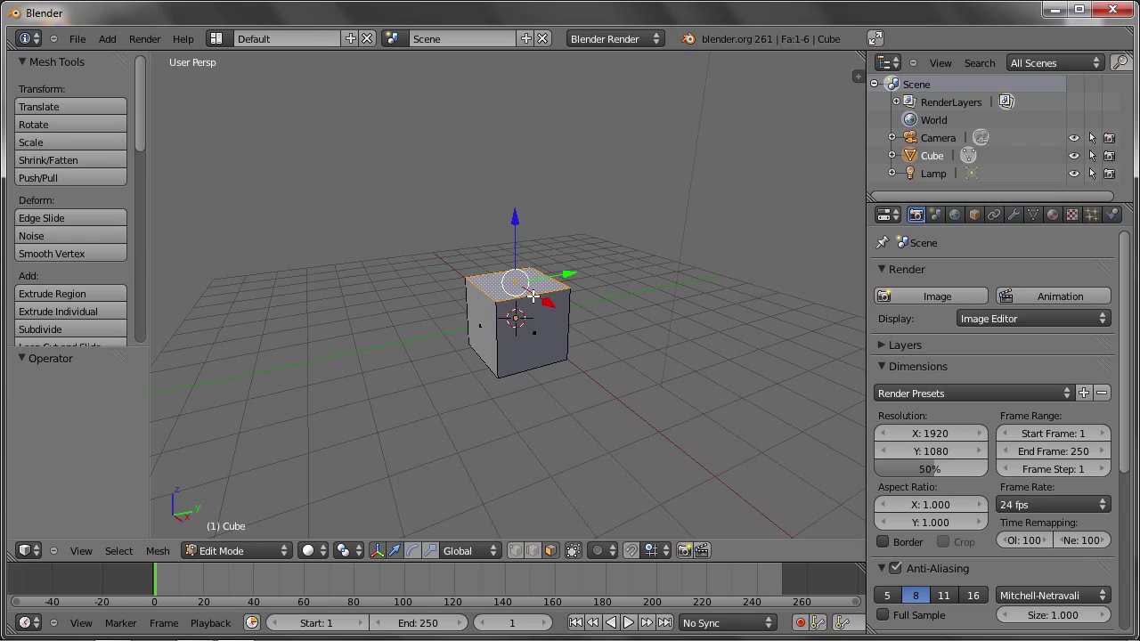
pyautogui.moveTo(518, 230); pyautogui.dragTo(521, 234)
# - Duplicate the top face, undo the duplicate, and reselect only the top face
pyautogui.hotkey('shift', 'd')
pyautogui.click(563, 224)
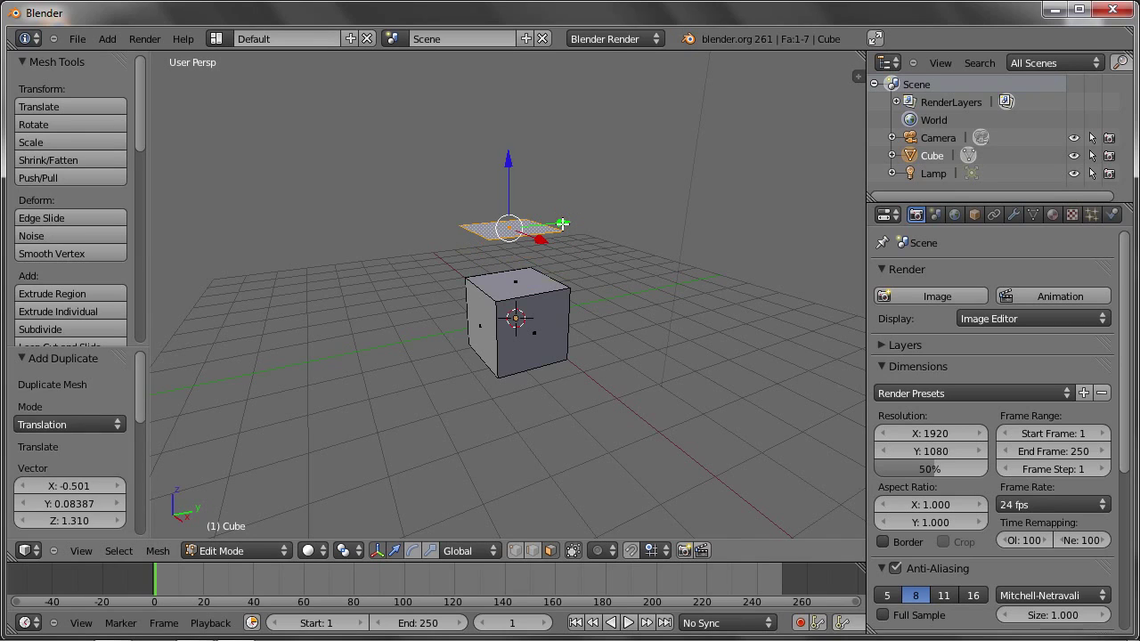
pyautogui.hotkey('ctrl', 'z')
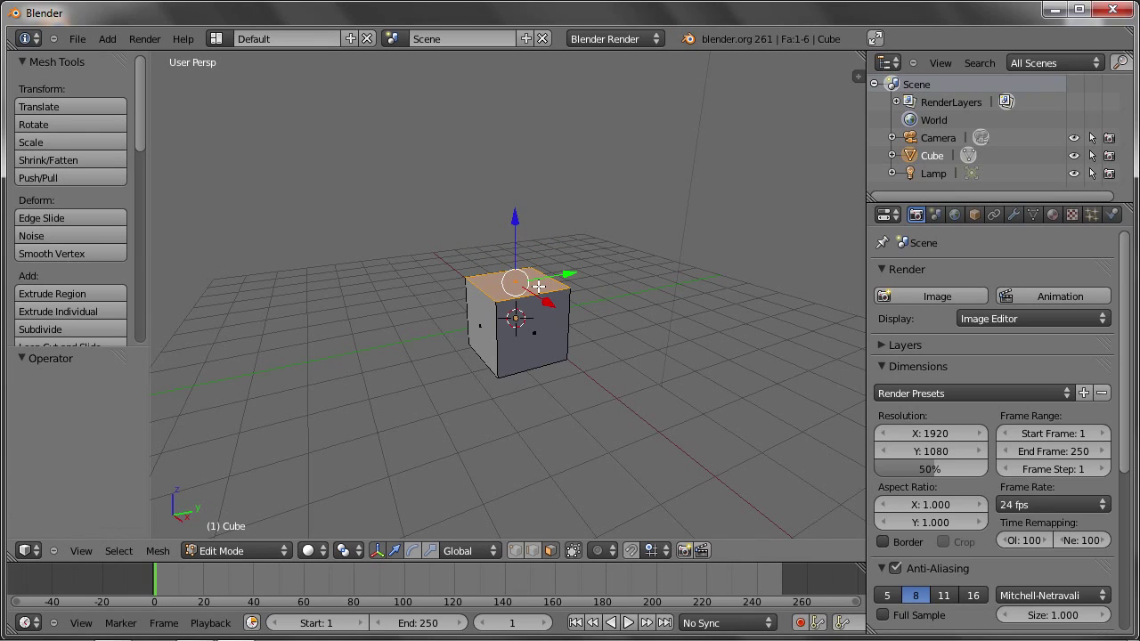
pyautogui.press('a')
pyautogui.rightClick(515, 284)
# - Extrude the top face upward 1.205 units into a second block
pyautogui.press('e')
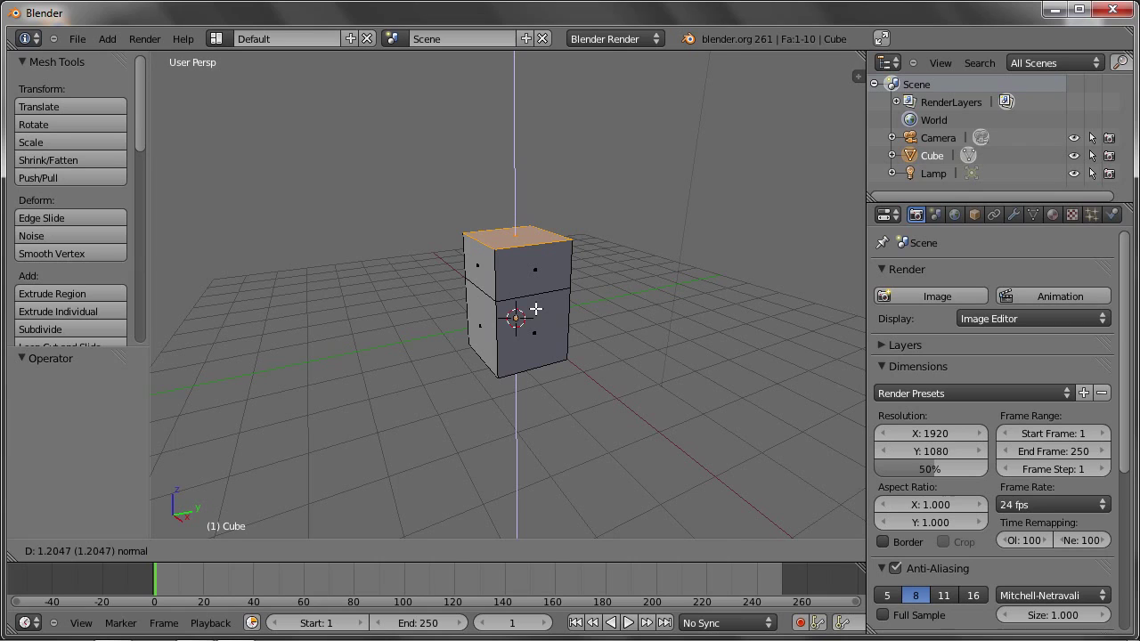
pyautogui.click(535, 309)
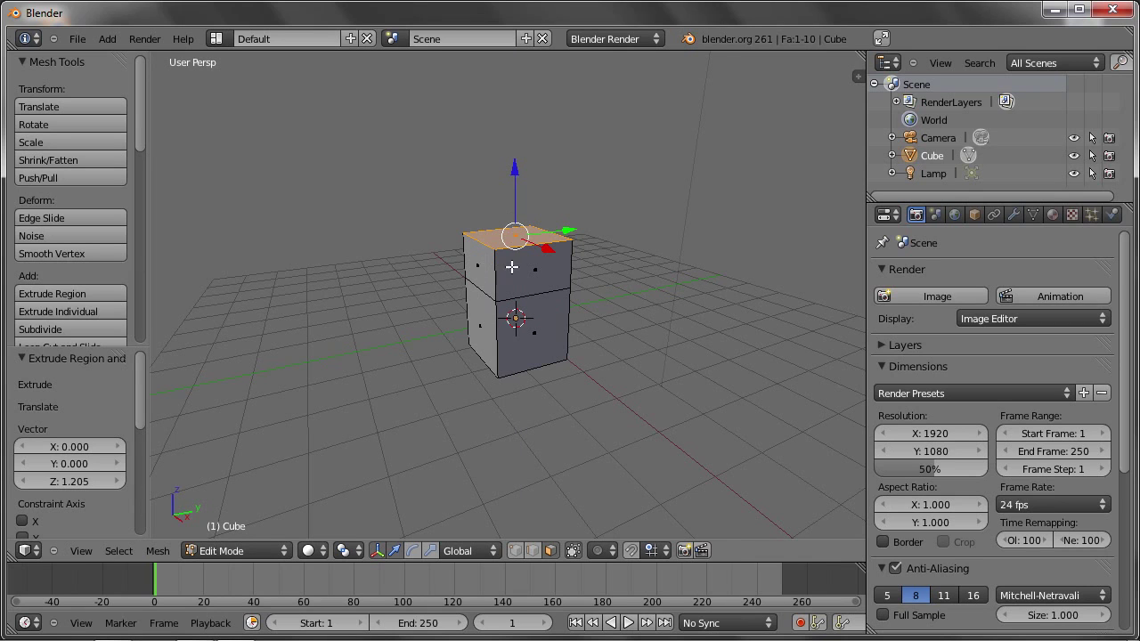
pyautogui.rightClick(525, 267)
pyautogui.moveTo(538, 267); pyautogui.dragTo(600, 267, button='middle')
pyautogui.moveTo(526, 325)
pyautogui.mouseDown(button='middle')
pyautogui.moveTo(545, 333)
pyautogui.moveTo(539, 321)
pyautogui.mouseUp(button='middle')
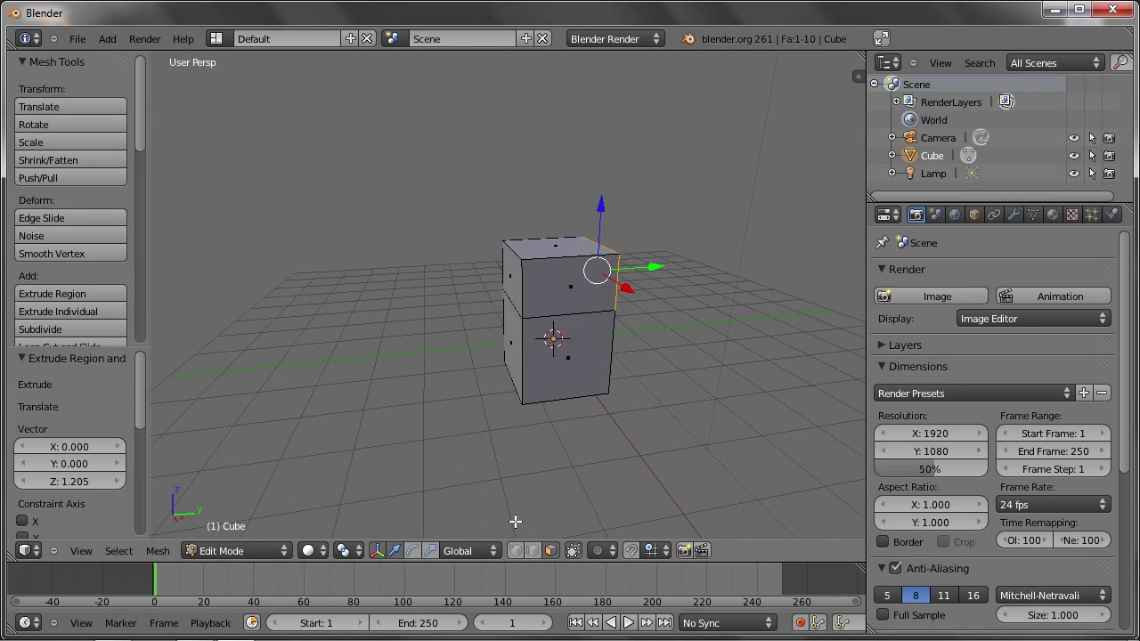
# - Select the four middle-loop vertices and scale them outward by 1.807
pyautogui.click(518, 550)
pyautogui.rightClick(519, 315)
pyautogui.rightClick(519, 316)
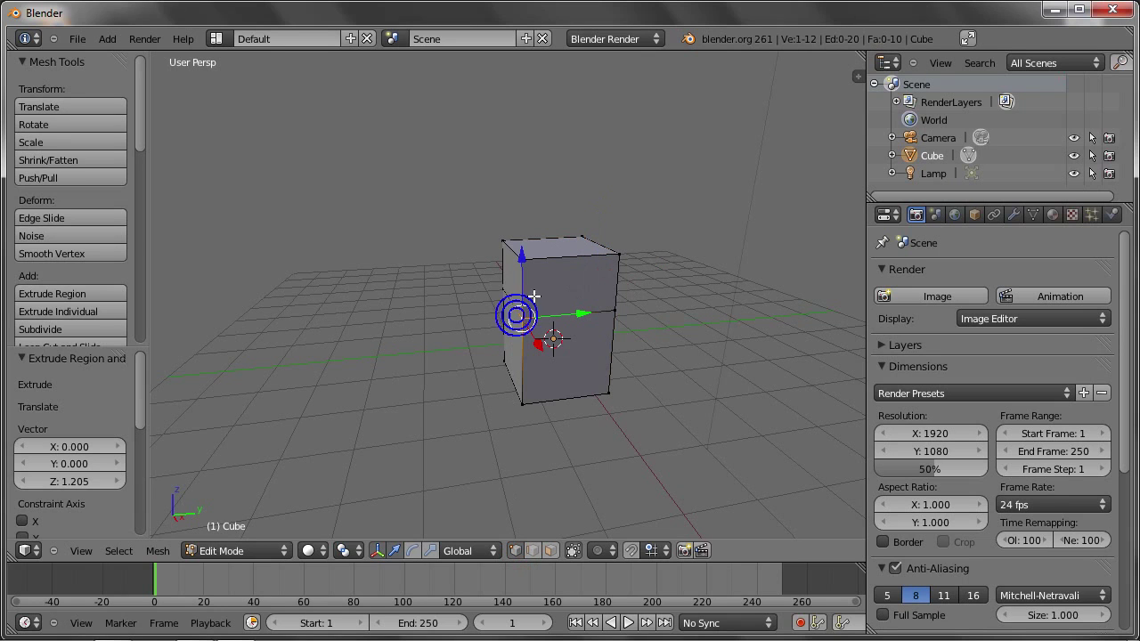
pyautogui.moveTo(580, 259); pyautogui.dragTo(534, 271, button='middle')
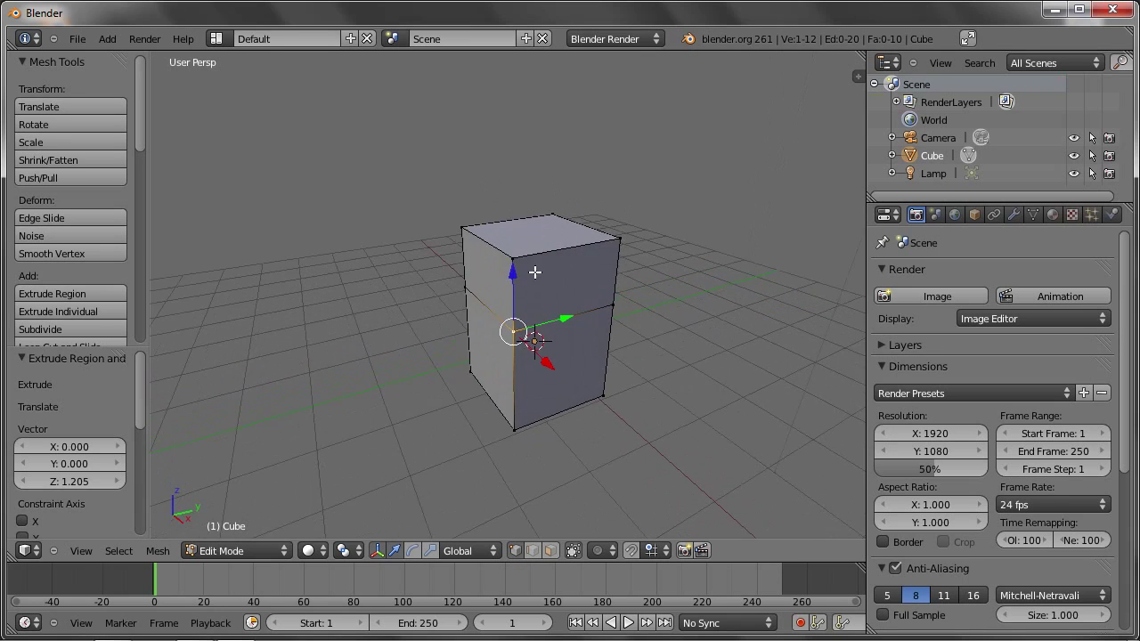
pyautogui.rightClick(465, 289)
pyautogui.keyDown('shift'); pyautogui.rightClick(596, 311); pyautogui.keyUp('shift')
pyautogui.moveTo(596, 311)
pyautogui.mouseDown(button='middle')
pyautogui.moveTo(627, 282)
pyautogui.moveTo(448, 255)
pyautogui.mouseUp(button='middle')
pyautogui.keyDown('shift'); pyautogui.rightClick(610, 308); pyautogui.keyUp('shift')
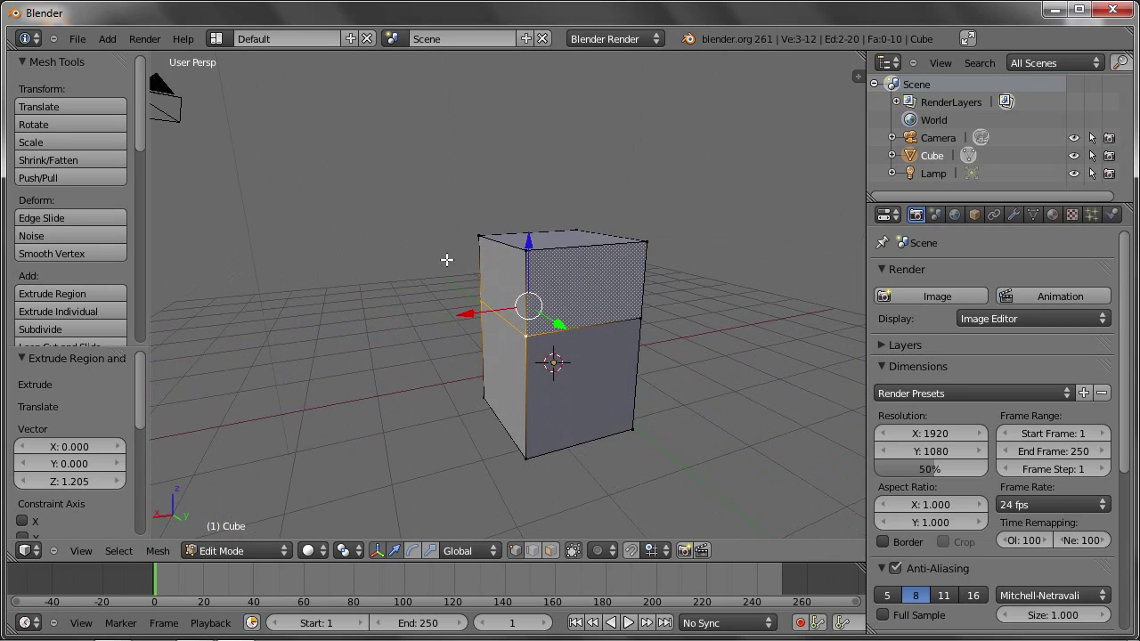
pyautogui.keyDown('shift'); pyautogui.rightClick(627, 309); pyautogui.keyUp('shift')
pyautogui.moveTo(473, 318)
pyautogui.mouseDown(button='middle')
pyautogui.moveTo(616, 345)
pyautogui.moveTo(306, 307)
pyautogui.moveTo(415, 331)
pyautogui.moveTo(383, 347)
pyautogui.moveTo(397, 357)
pyautogui.moveTo(445, 250)
pyautogui.moveTo(309, 313)
pyautogui.moveTo(323, 335)
pyautogui.moveTo(464, 313)
pyautogui.mouseUp(button='middle')
pyautogui.press('s')
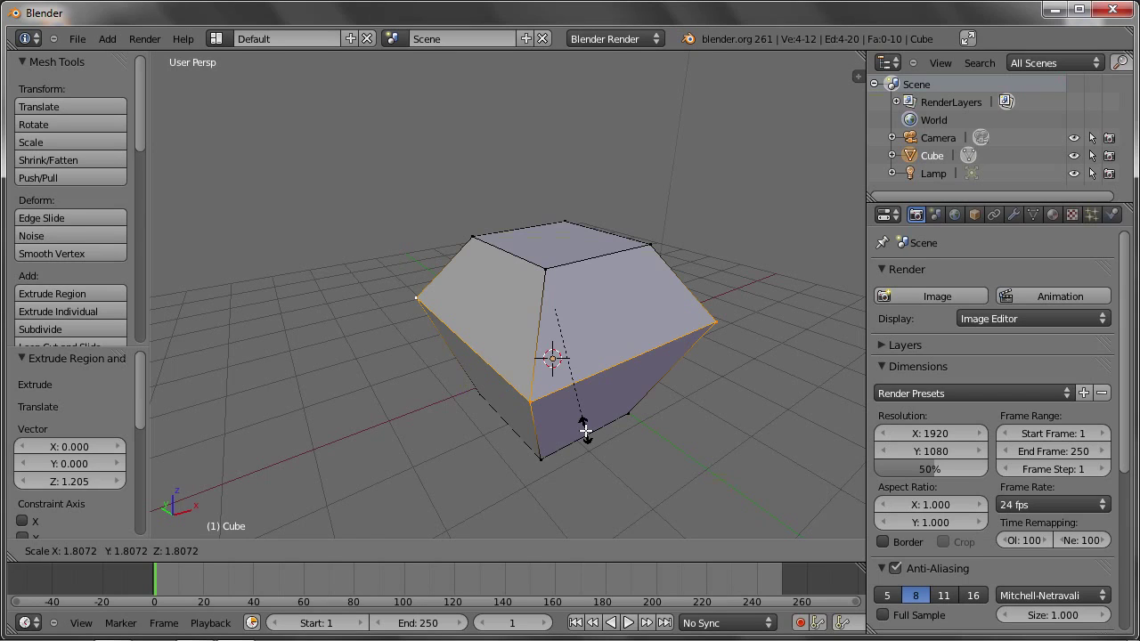
pyautogui.click(585, 431)
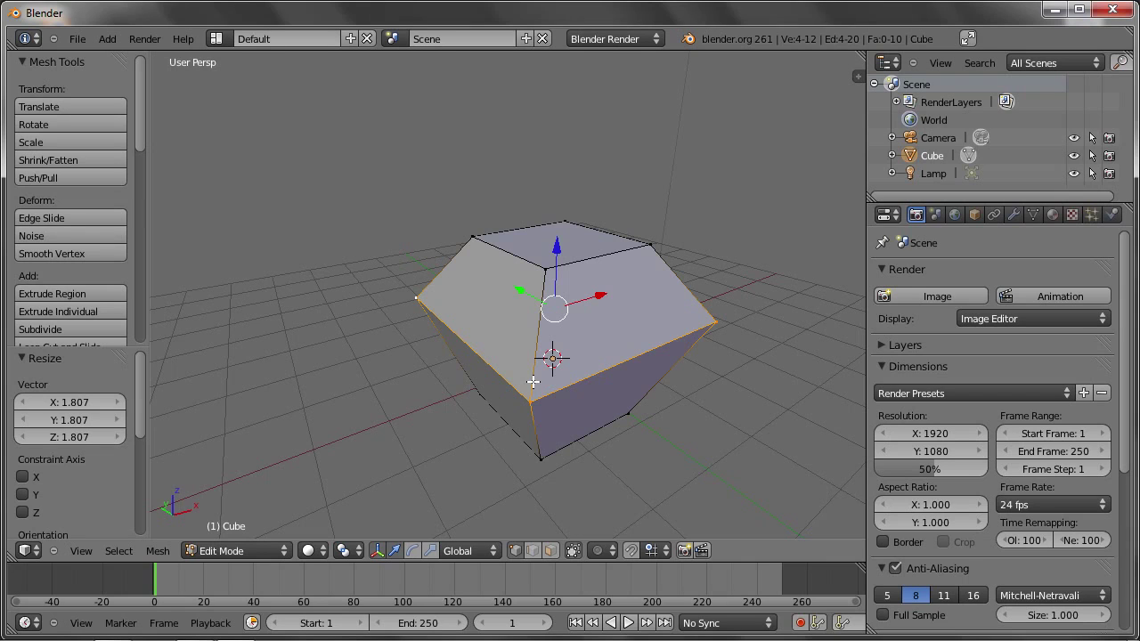
# - Select the left front face and extrude it
pyautogui.click(551, 552)
pyautogui.rightClick(483, 298)
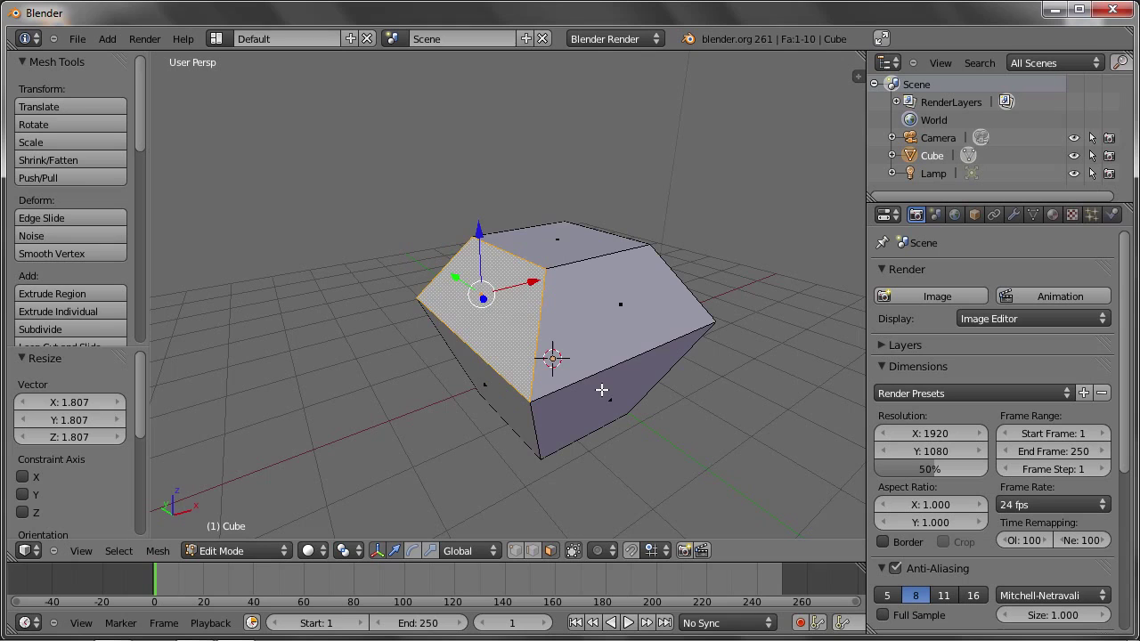
pyautogui.moveTo(677, 423)
pyautogui.mouseDown(button='middle')
pyautogui.moveTo(610, 390)
pyautogui.moveTo(627, 389)
pyautogui.mouseUp(button='middle')
pyautogui.press('e')
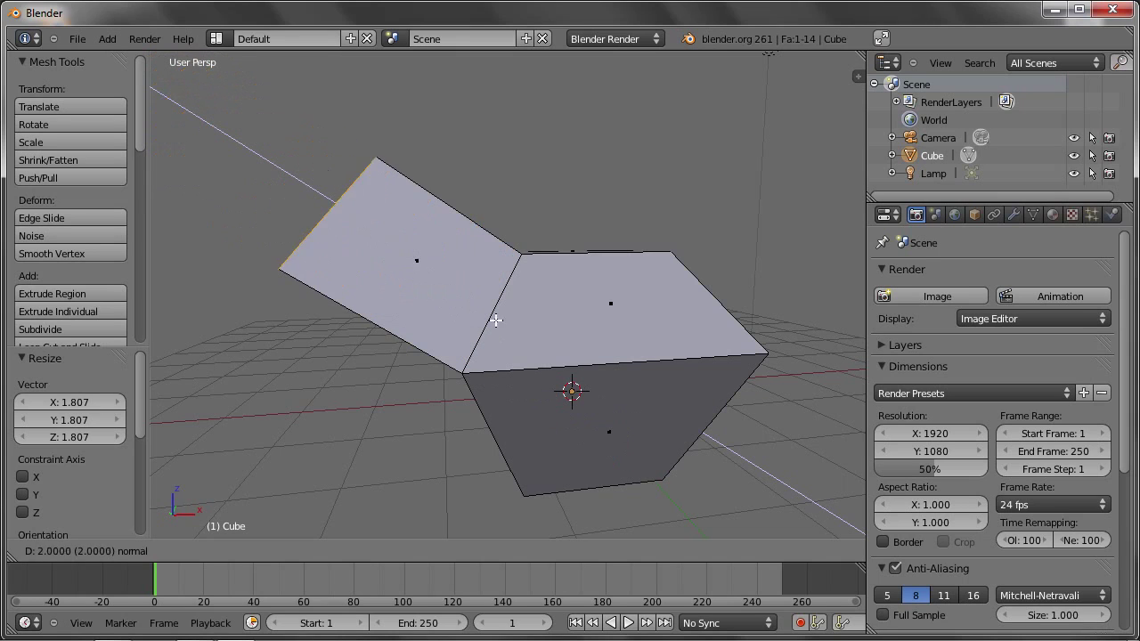
pyautogui.click(555, 349)
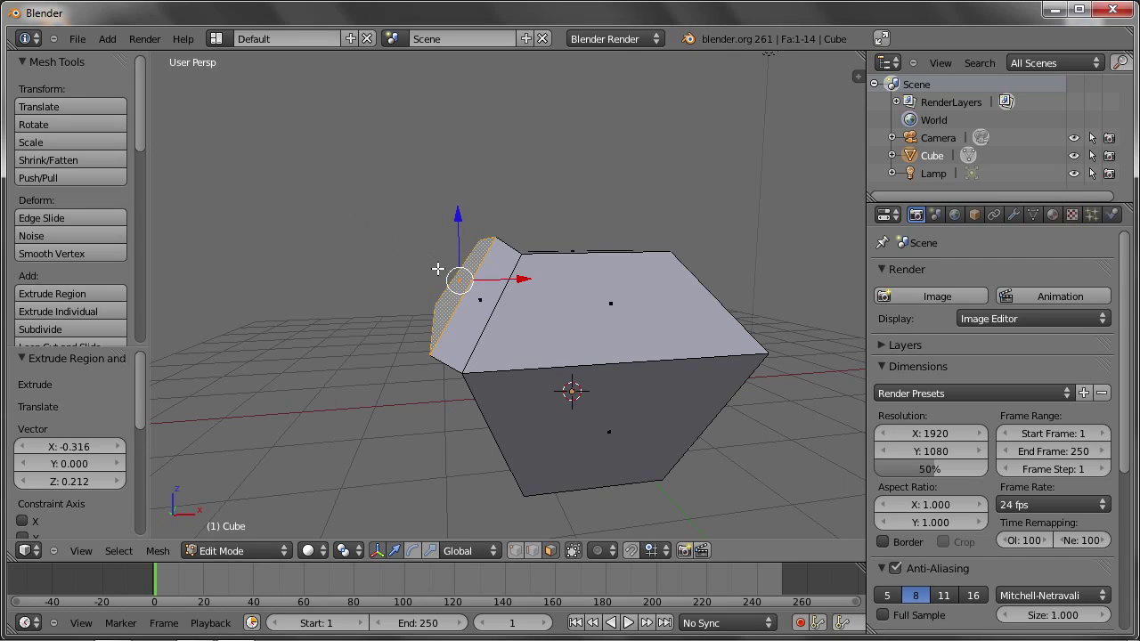
# - Set transform orientation to Normal and push the extruded face outward along its normal
pyautogui.click(460, 551)
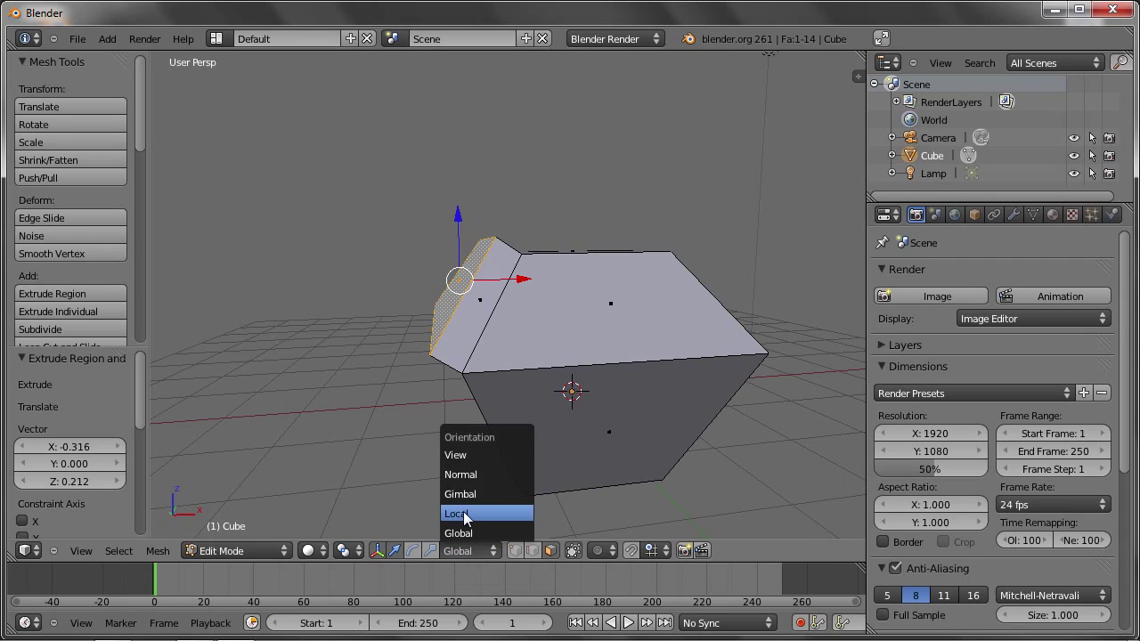
pyautogui.click(463, 514)
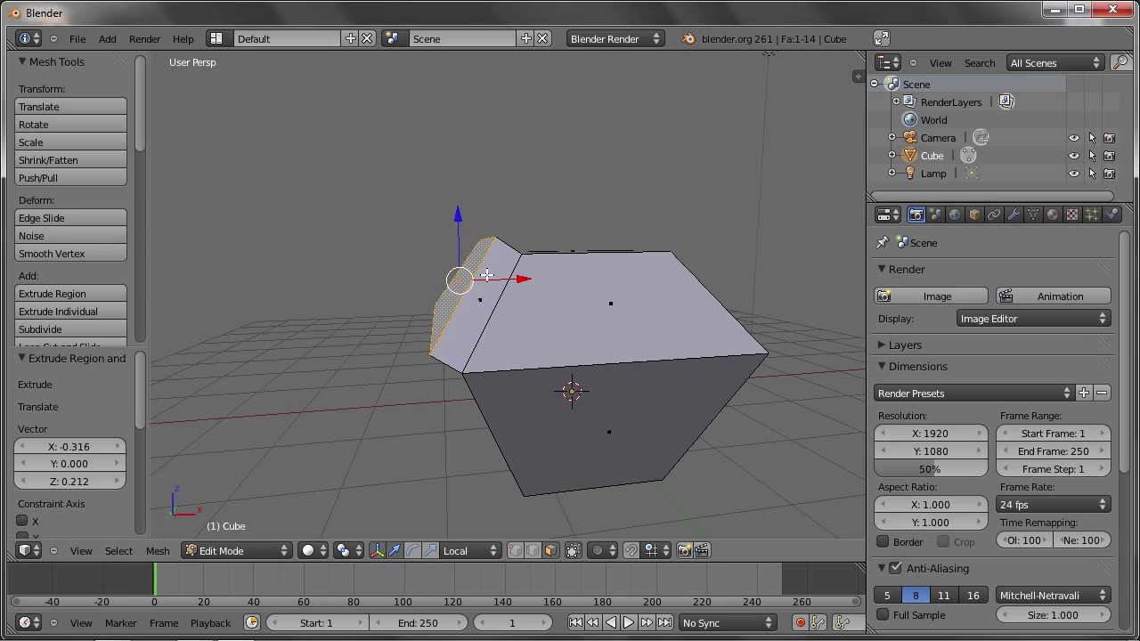
pyautogui.click(473, 552)
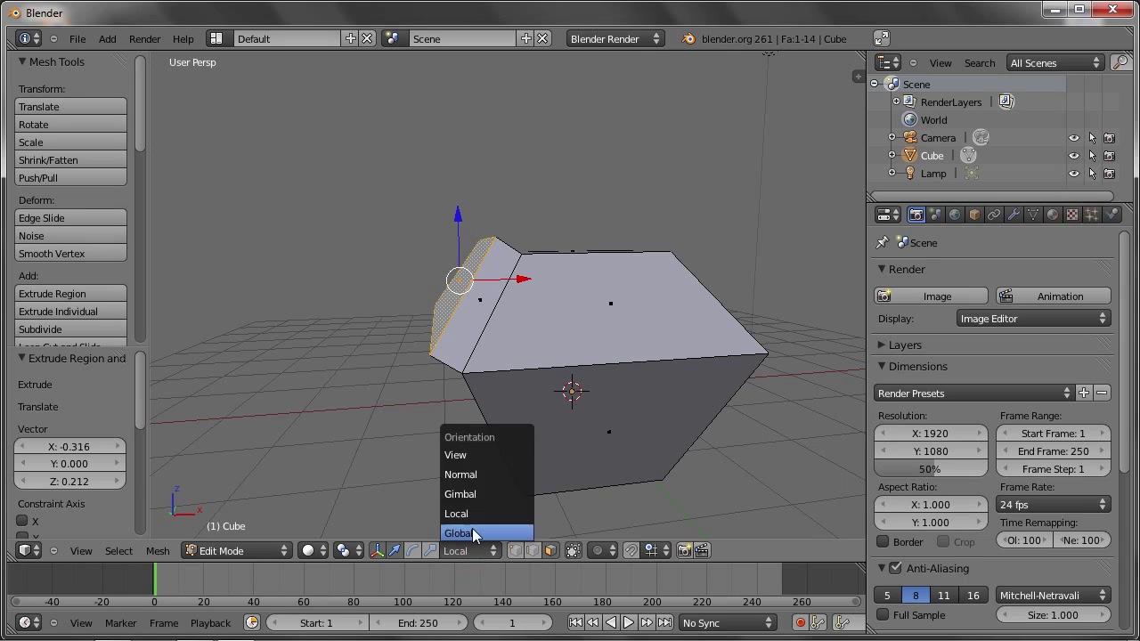
pyautogui.click(463, 476)
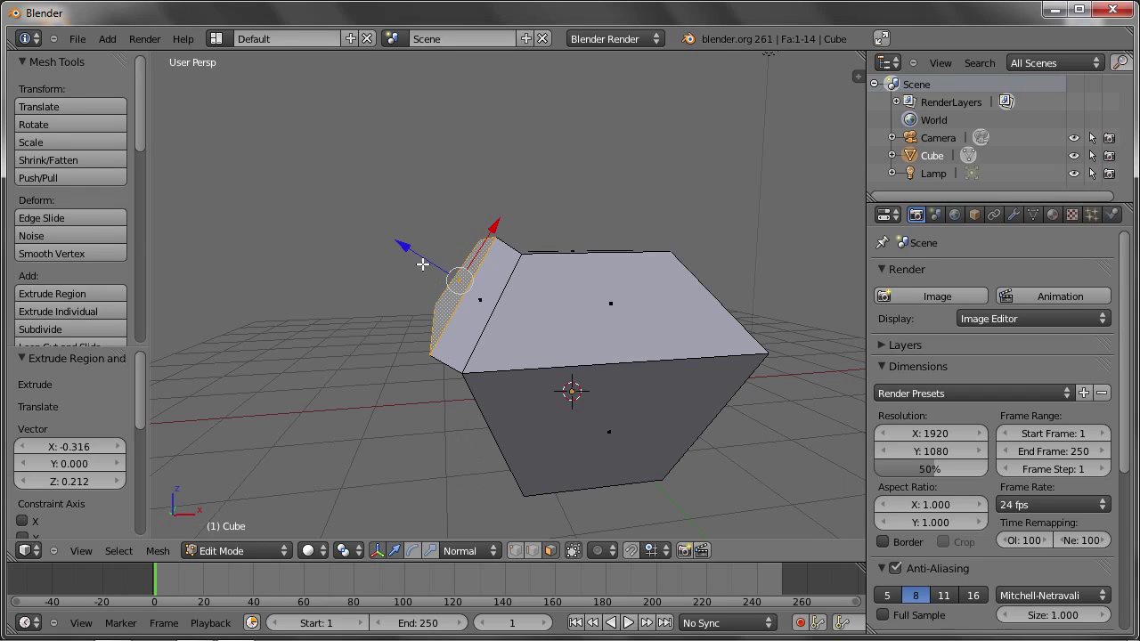
pyautogui.moveTo(487, 254)
pyautogui.mouseDown(button='middle')
pyautogui.moveTo(470, 250)
pyautogui.moveTo(437, 278)
pyautogui.mouseUp(button='middle')
pyautogui.moveTo(404, 250); pyautogui.dragTo(371, 232)
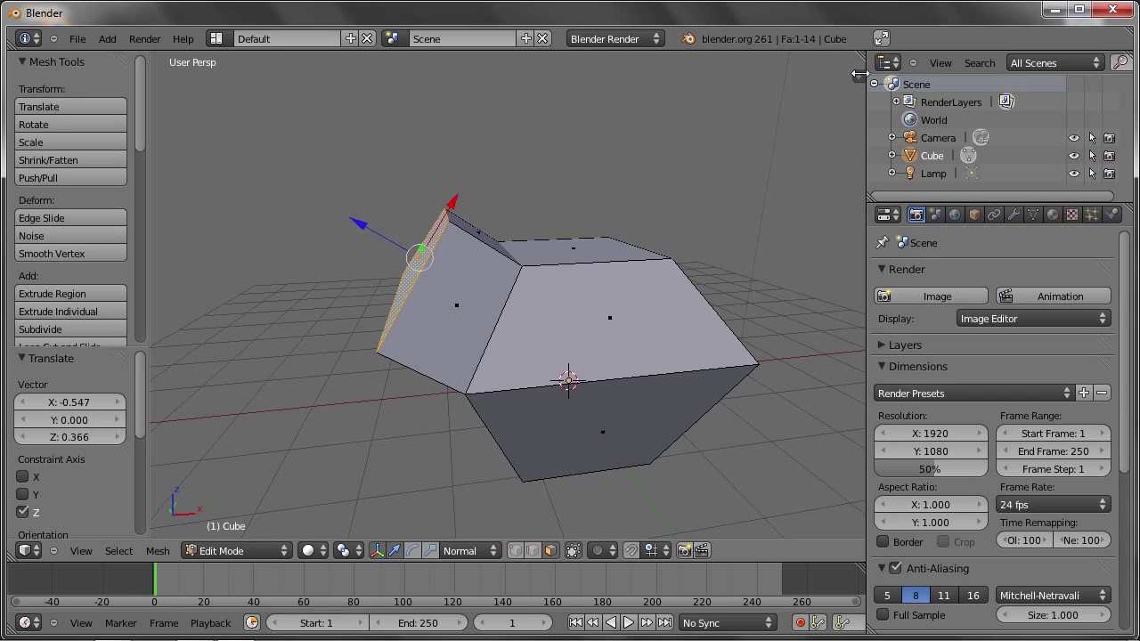
# - Display face normals on the mesh with a normal length of 0.46
pyautogui.press('n')
pyautogui.scroll(-1, 775, 241)
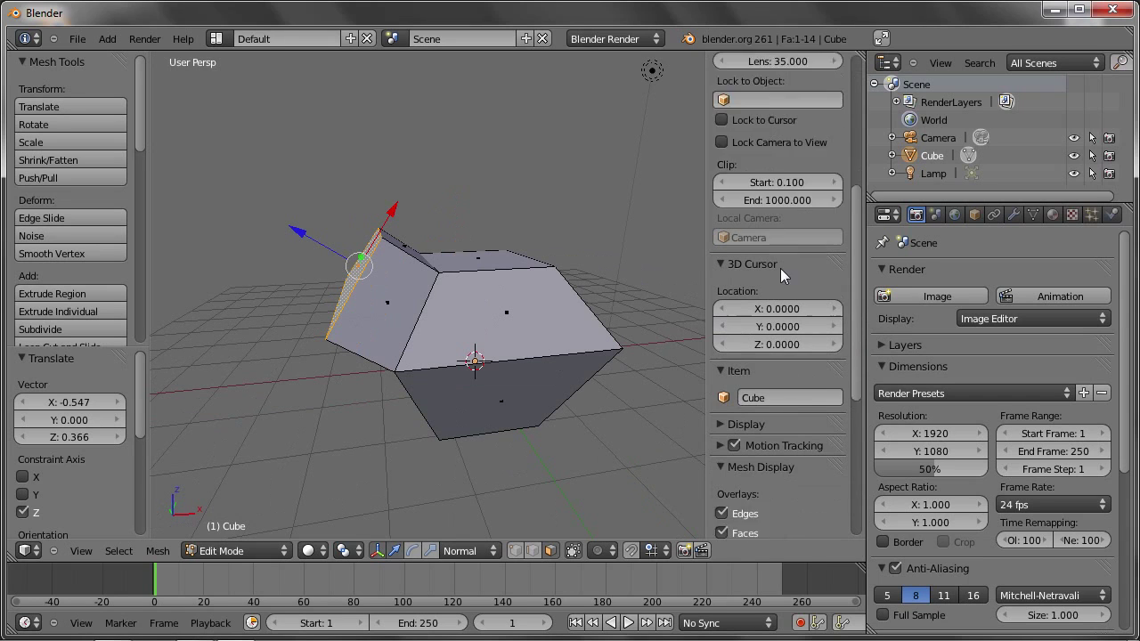
pyautogui.scroll(-4, 782, 303)
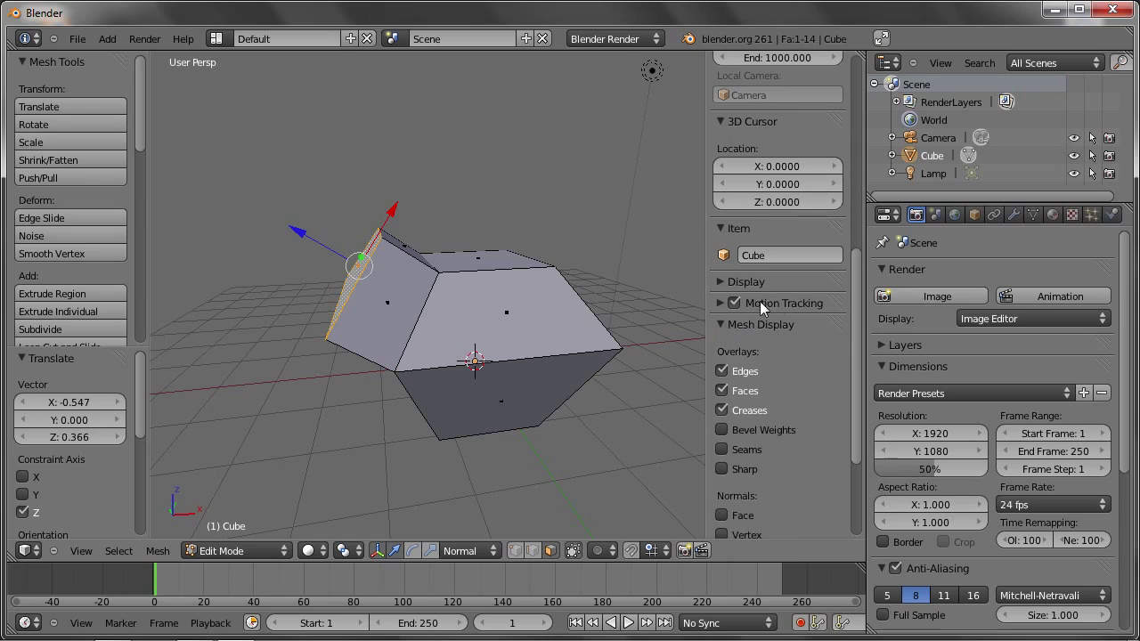
pyautogui.scroll(-3, 778, 329)
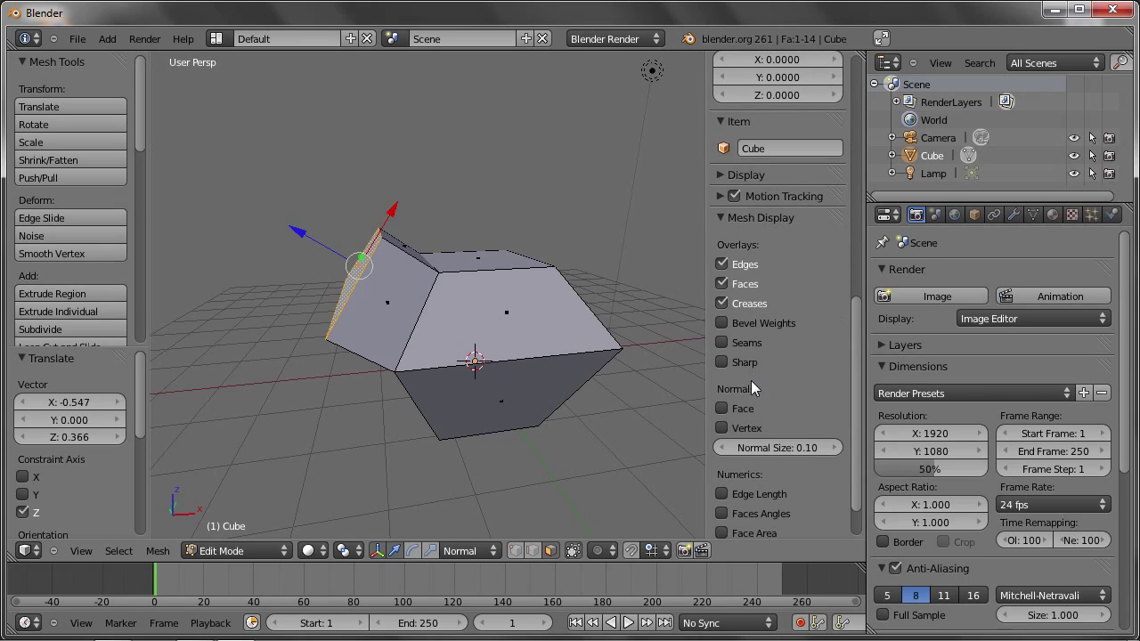
pyautogui.click(725, 409)
pyautogui.scroll(4, 480, 264)
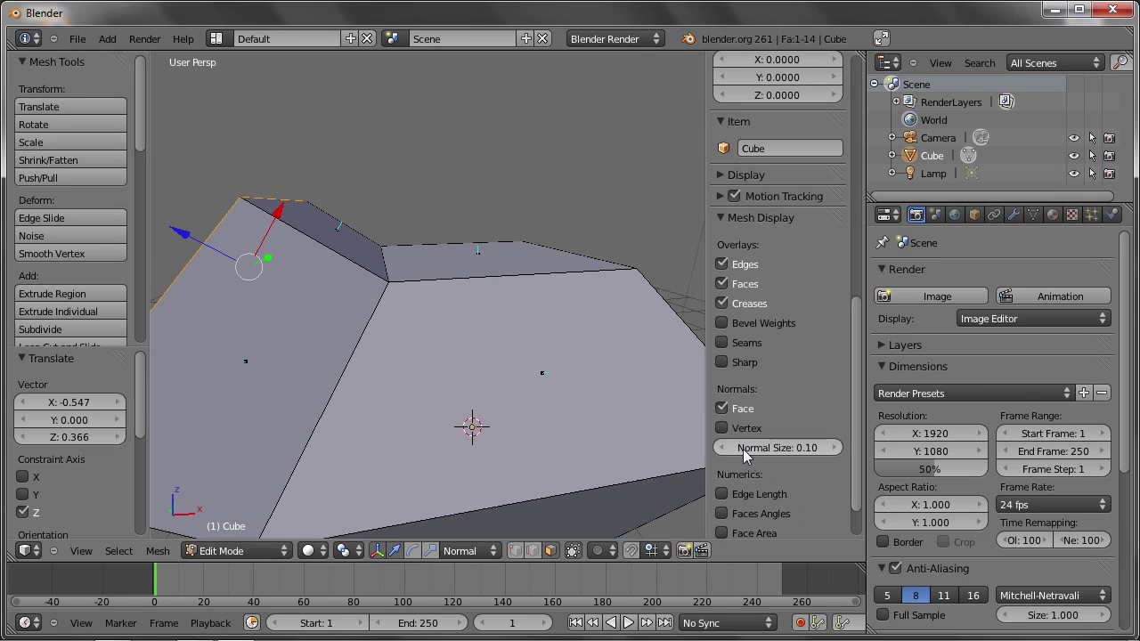
pyautogui.moveTo(761, 448); pyautogui.dragTo(802, 450)
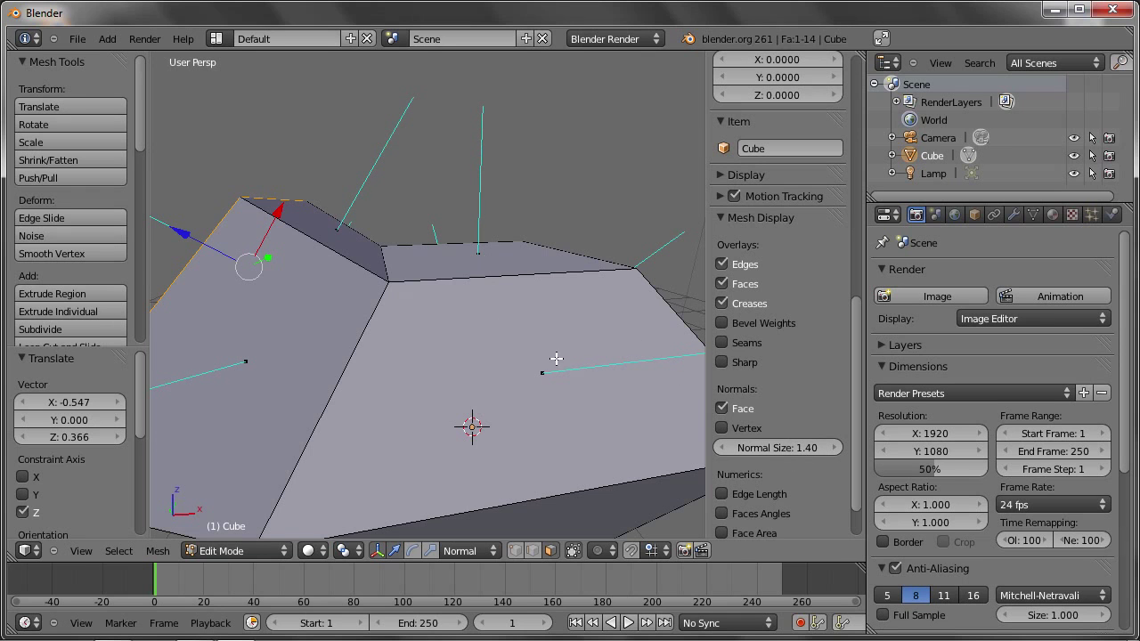
# - Switch to vertex select, pick a top corner vertex, and turn off face normal display
pyautogui.moveTo(552, 371)
pyautogui.mouseDown(button='middle')
pyautogui.moveTo(641, 349)
pyautogui.moveTo(339, 318)
pyautogui.moveTo(479, 379)
pyautogui.mouseUp(button='middle')
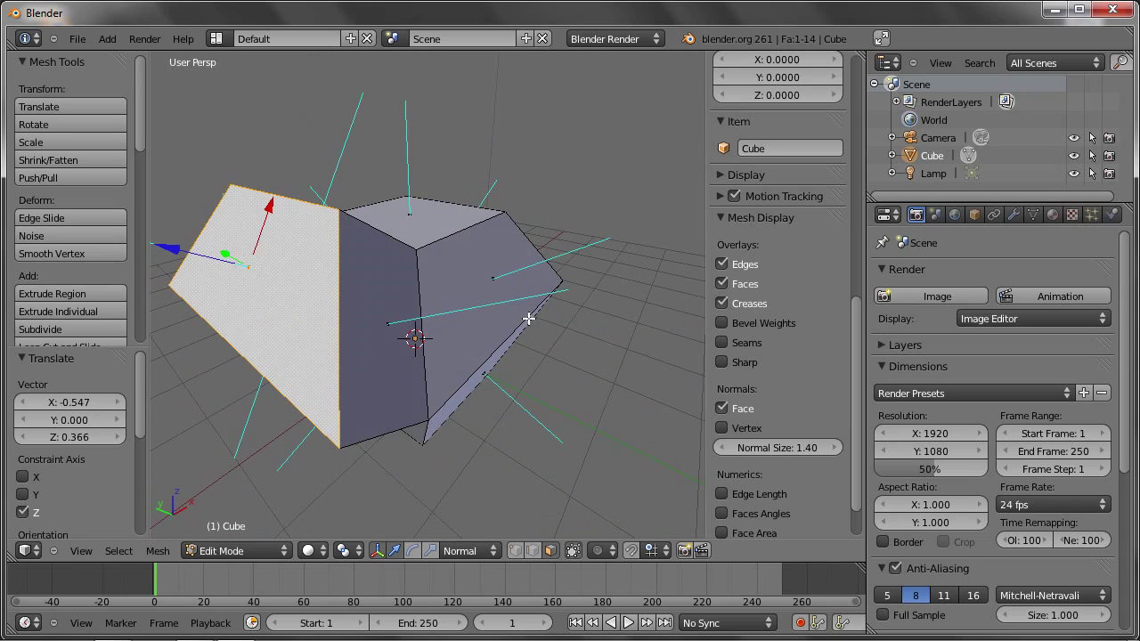
pyautogui.click(518, 551)
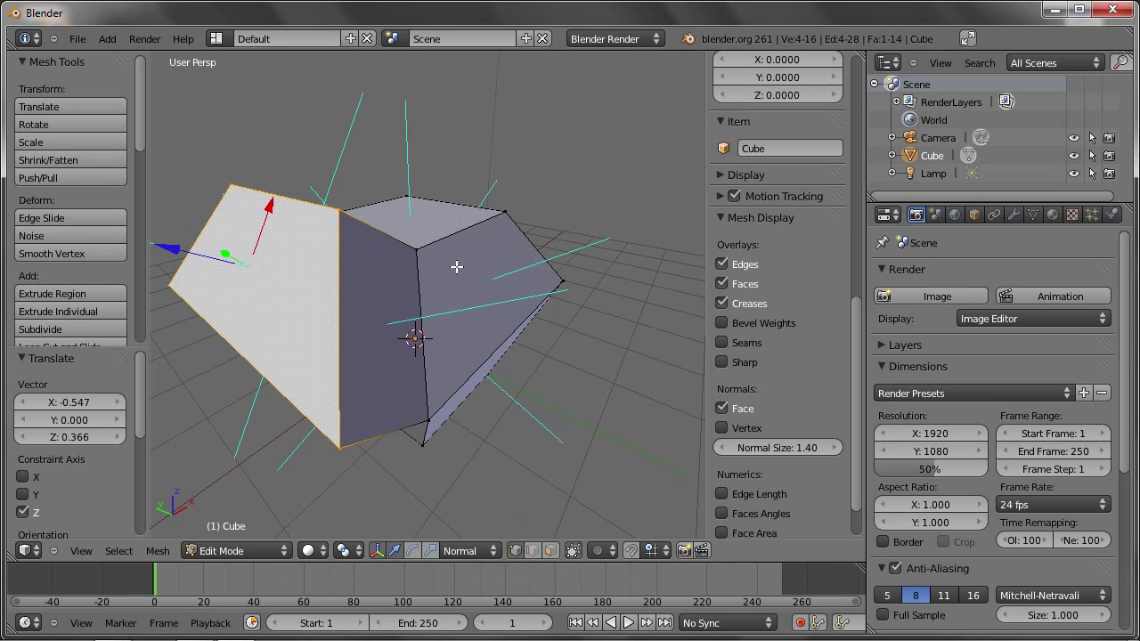
pyautogui.rightClick(402, 189)
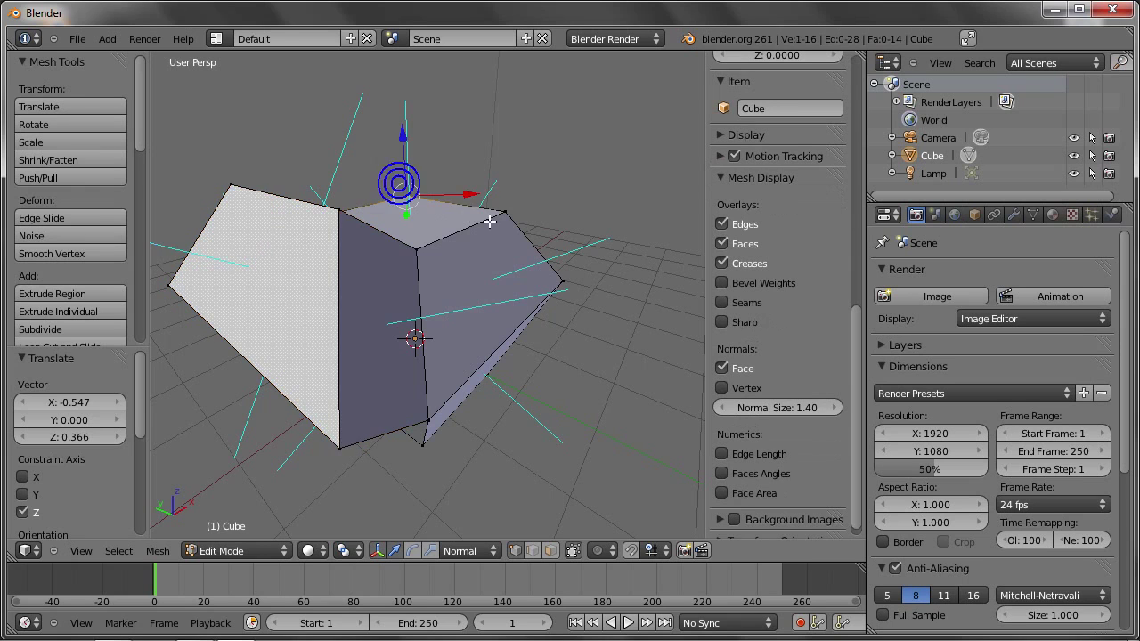
pyautogui.moveTo(401, 189); pyautogui.dragTo(394, 267, button='middle')
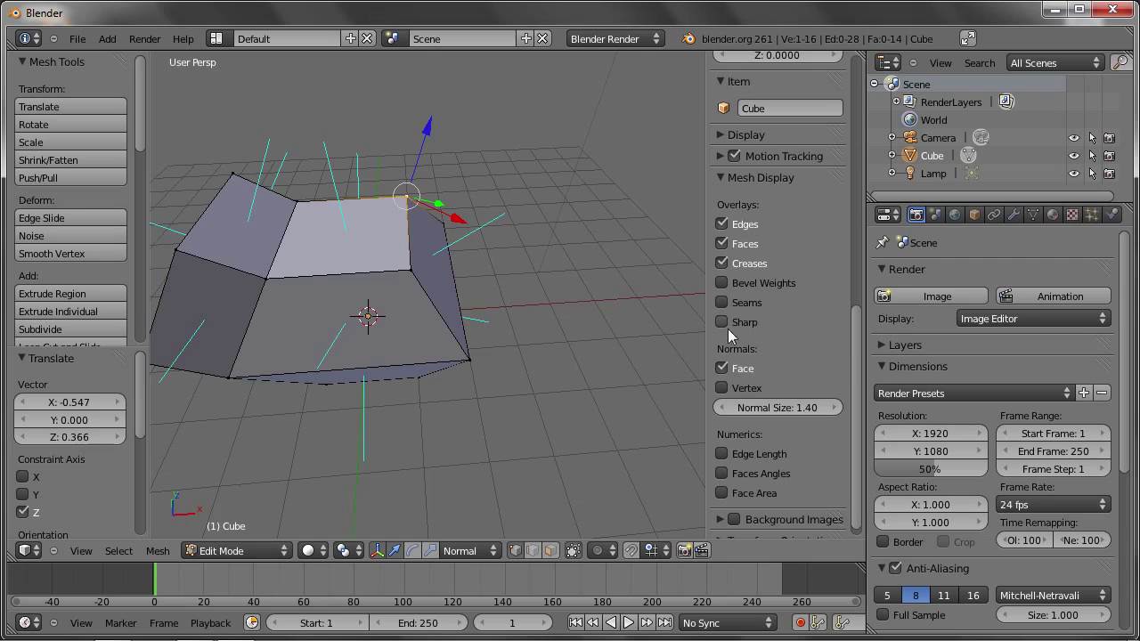
pyautogui.click(721, 367)
pyautogui.click(722, 368)
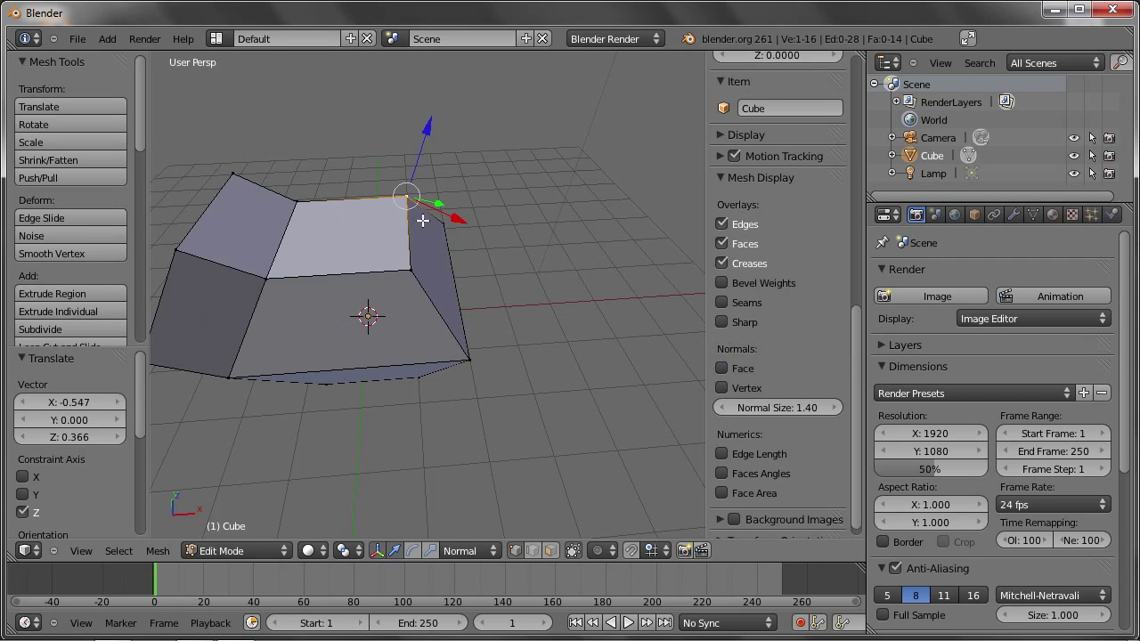
# - Extrude two neighbouring top corner vertices upward into spike edges
pyautogui.press('e')
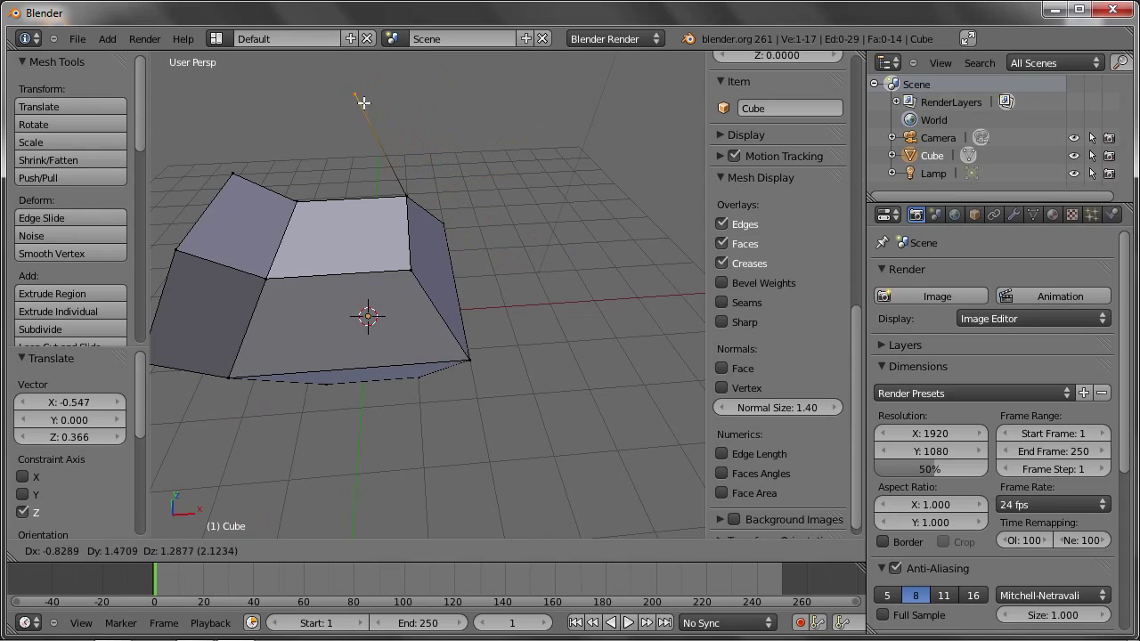
pyautogui.click(436, 79)
pyautogui.moveTo(388, 123)
pyautogui.mouseDown(button='middle')
pyautogui.moveTo(415, 134)
pyautogui.moveTo(484, 110)
pyautogui.moveTo(507, 160)
pyautogui.moveTo(456, 109)
pyautogui.mouseUp(button='middle')
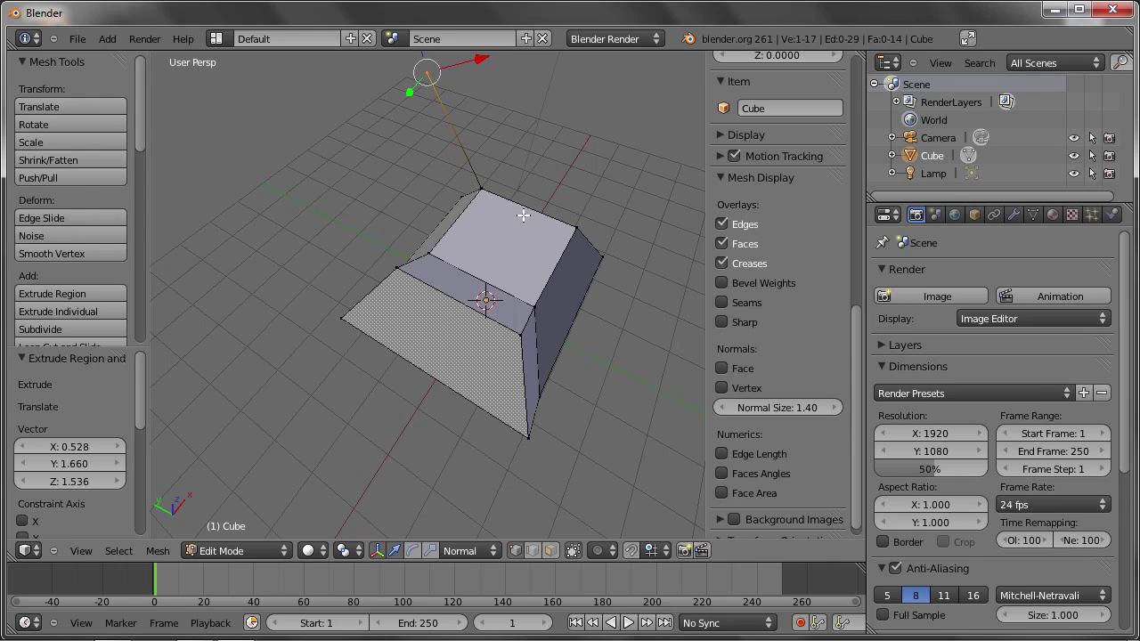
pyautogui.moveTo(587, 226)
pyautogui.mouseDown(button='middle')
pyautogui.moveTo(588, 237)
pyautogui.moveTo(582, 204)
pyautogui.moveTo(438, 295)
pyautogui.mouseUp(button='middle')
pyautogui.rightClick(460, 277)
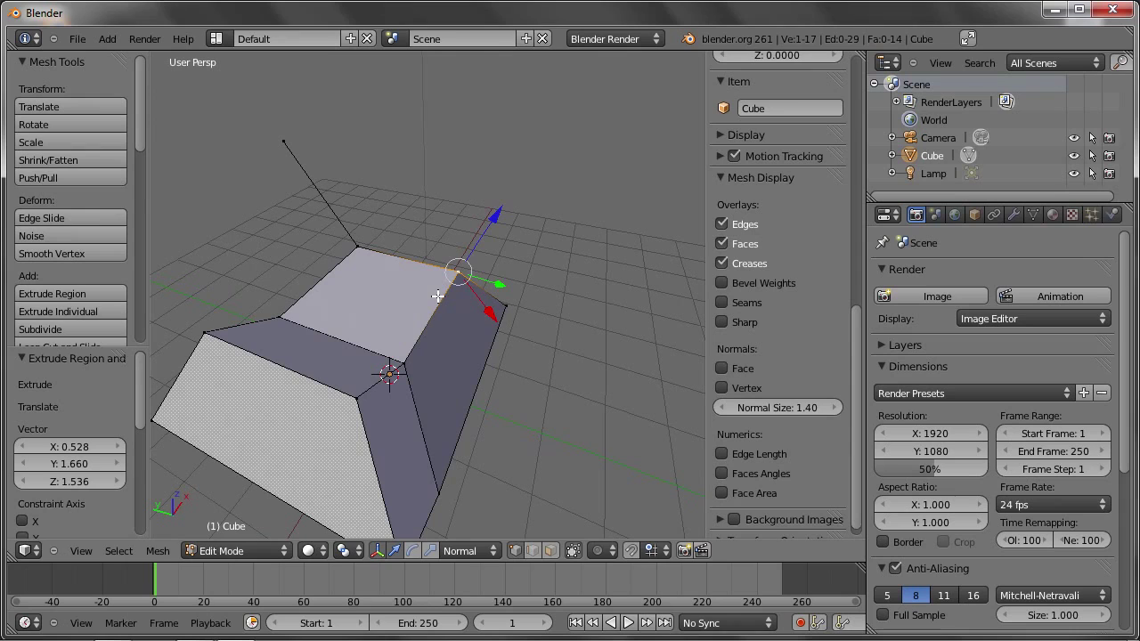
pyautogui.press('e')
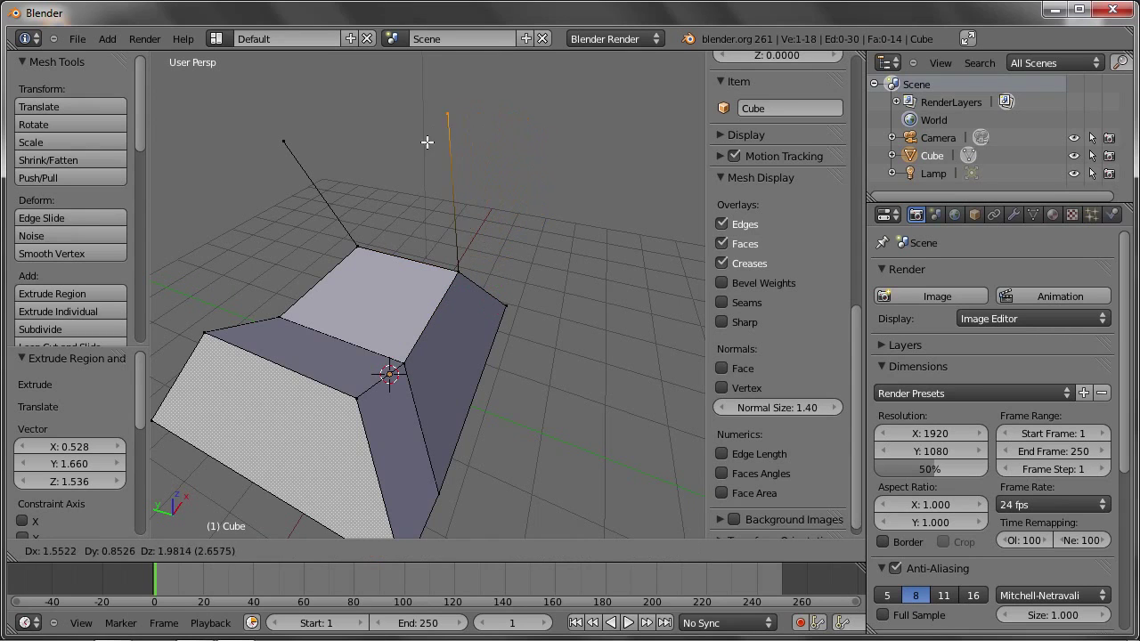
pyautogui.click(497, 153)
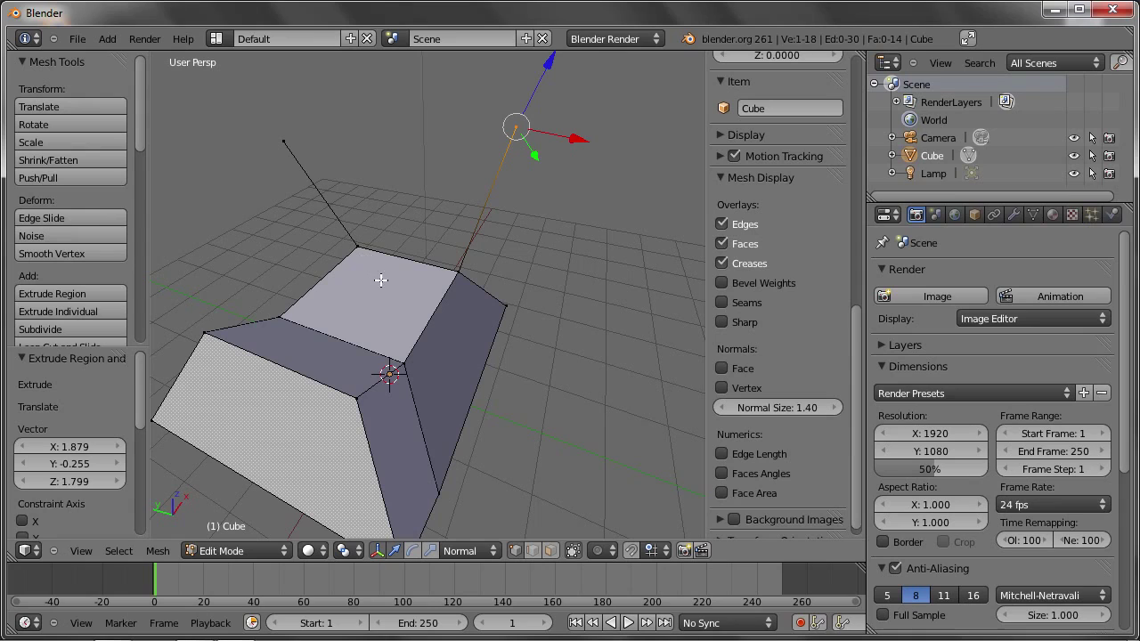
# - Select the two corners and the two raised vertex tips
pyautogui.rightClick(458, 268)
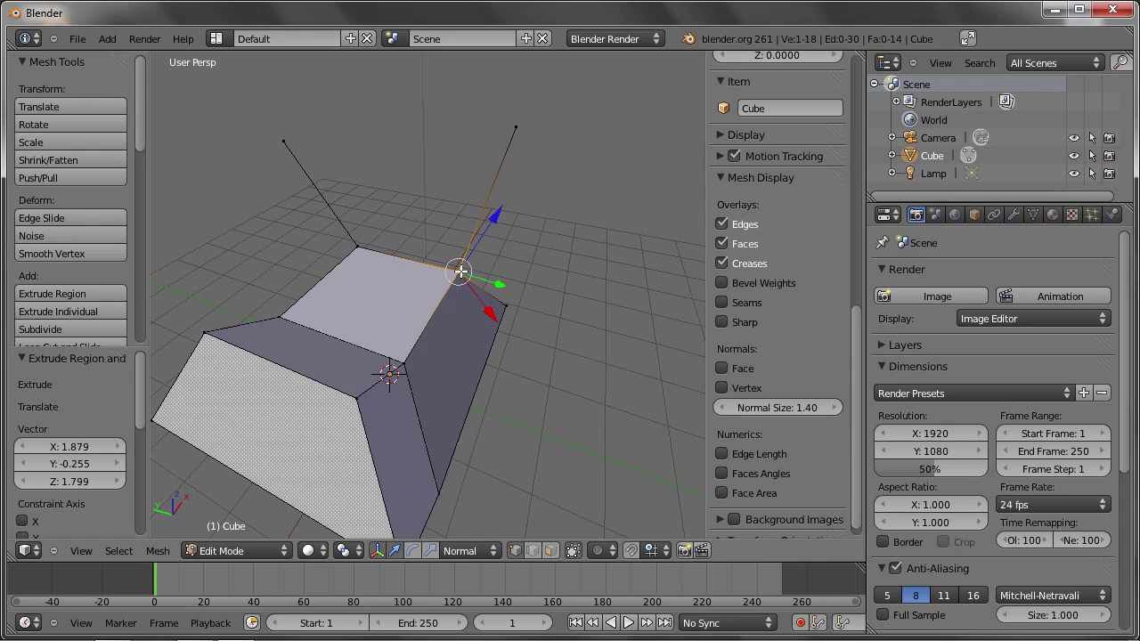
pyautogui.keyDown('shift'); pyautogui.rightClick(359, 246); pyautogui.keyUp('shift')
pyautogui.keyDown('shift'); pyautogui.rightClick(285, 145); pyautogui.keyUp('shift')
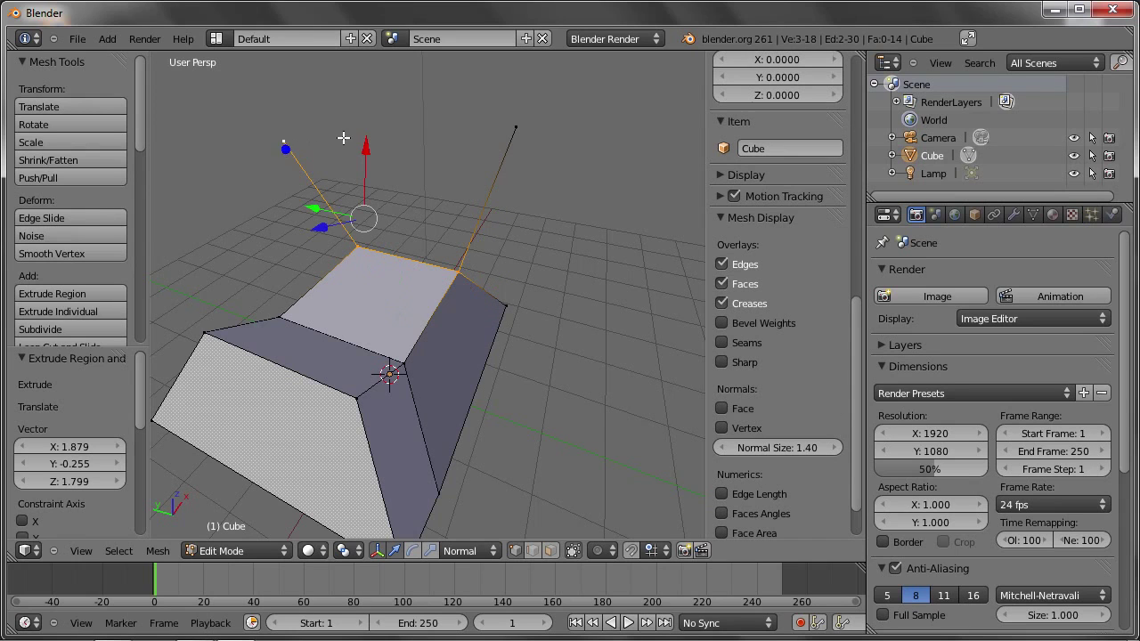
pyautogui.keyDown('shift'); pyautogui.rightClick(514, 126); pyautogui.keyUp('shift')
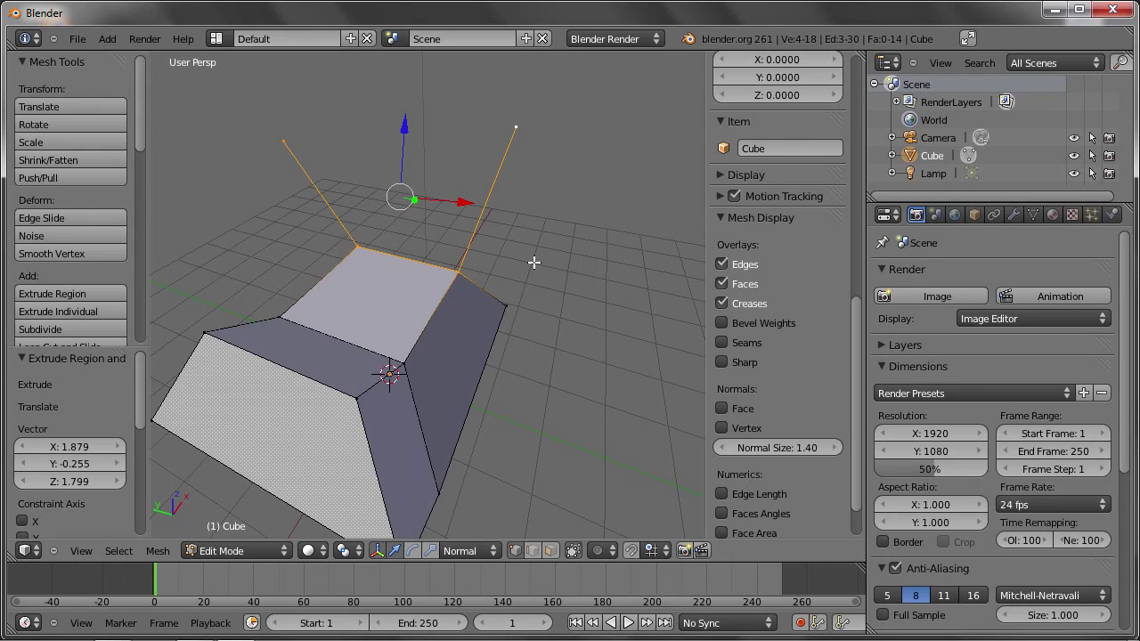
# - Fill a face between the two spike edges and start extruding its top edge
pyautogui.press('f')
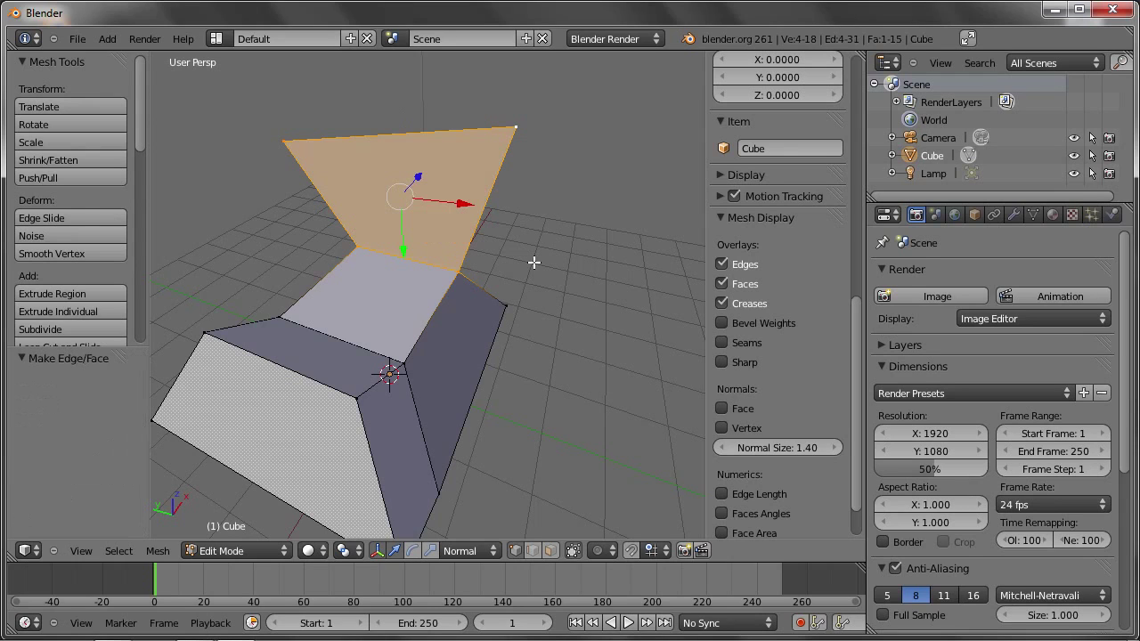
pyautogui.moveTo(544, 244)
pyautogui.mouseDown(button='middle')
pyautogui.moveTo(453, 196)
pyautogui.moveTo(394, 191)
pyautogui.moveTo(388, 171)
pyautogui.moveTo(377, 178)
pyautogui.moveTo(420, 211)
pyautogui.moveTo(405, 224)
pyautogui.moveTo(422, 175)
pyautogui.mouseUp(button='middle')
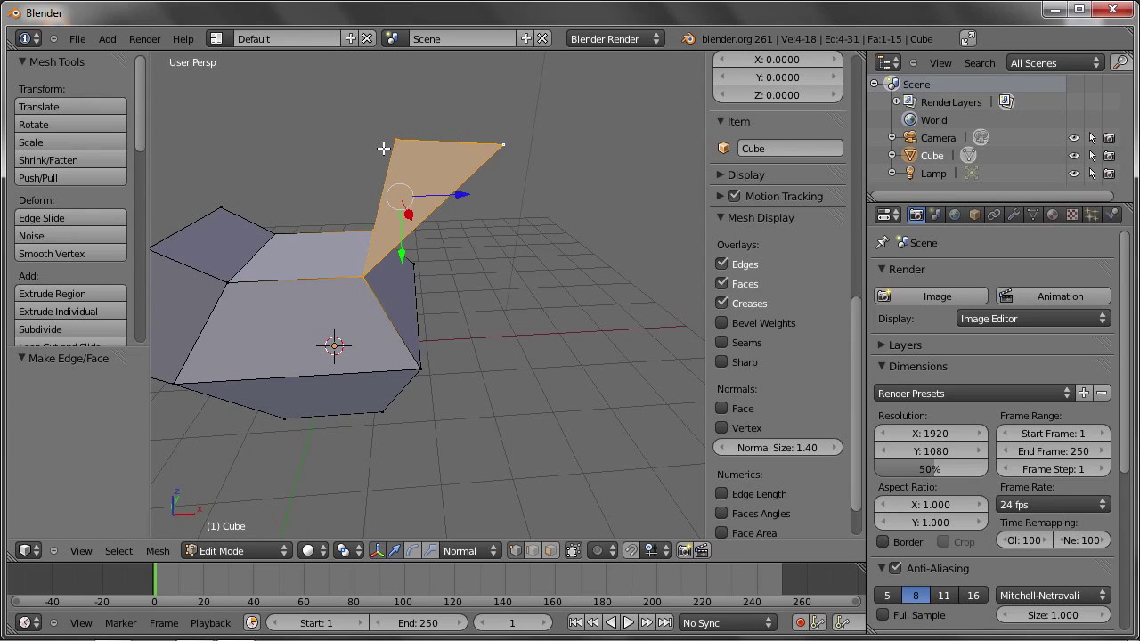
pyautogui.rightClick(389, 134)
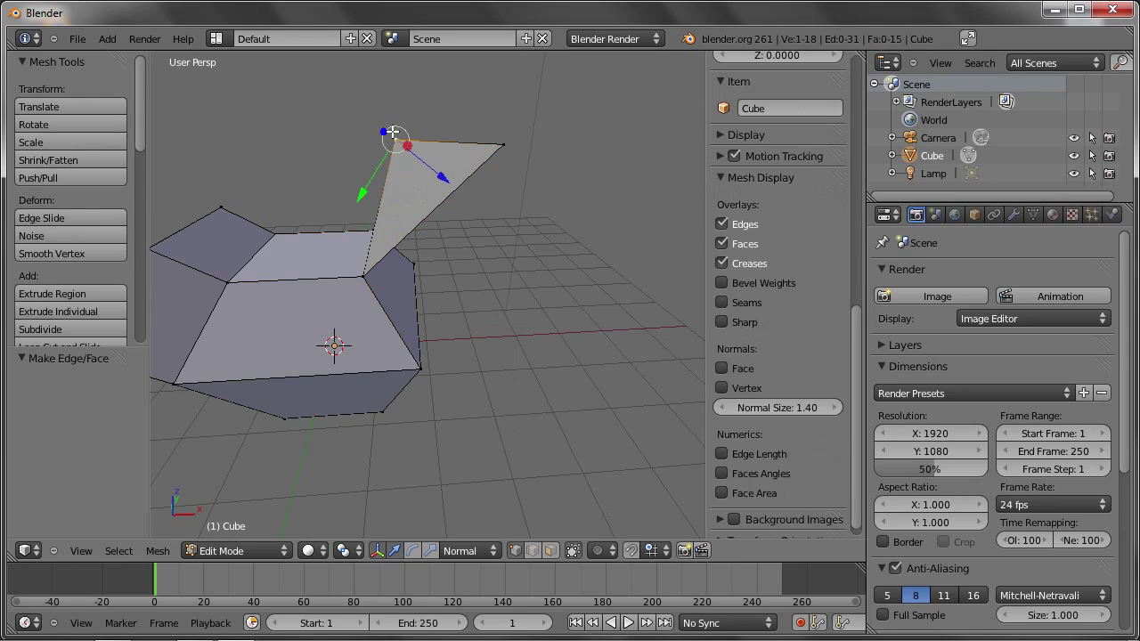
pyautogui.keyDown('shift'); pyautogui.rightClick(502, 147); pyautogui.keyUp('shift')
pyautogui.moveTo(515, 175)
pyautogui.mouseDown(button='middle')
pyautogui.moveTo(454, 213)
pyautogui.moveTo(440, 178)
pyautogui.moveTo(473, 196)
pyautogui.moveTo(452, 175)
pyautogui.mouseUp(button='middle')
pyautogui.press('e')
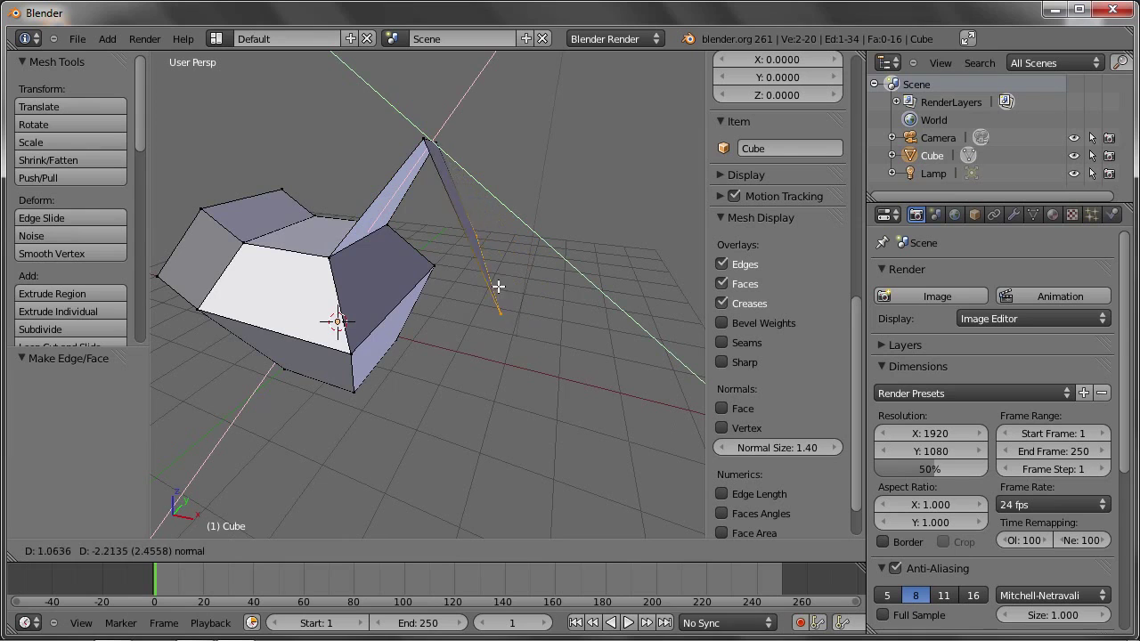
# - Extrude the fin's end edge into the first several zigzag faces
pyautogui.click(528, 210)
pyautogui.moveTo(552, 201); pyautogui.dragTo(514, 215, button='middle')
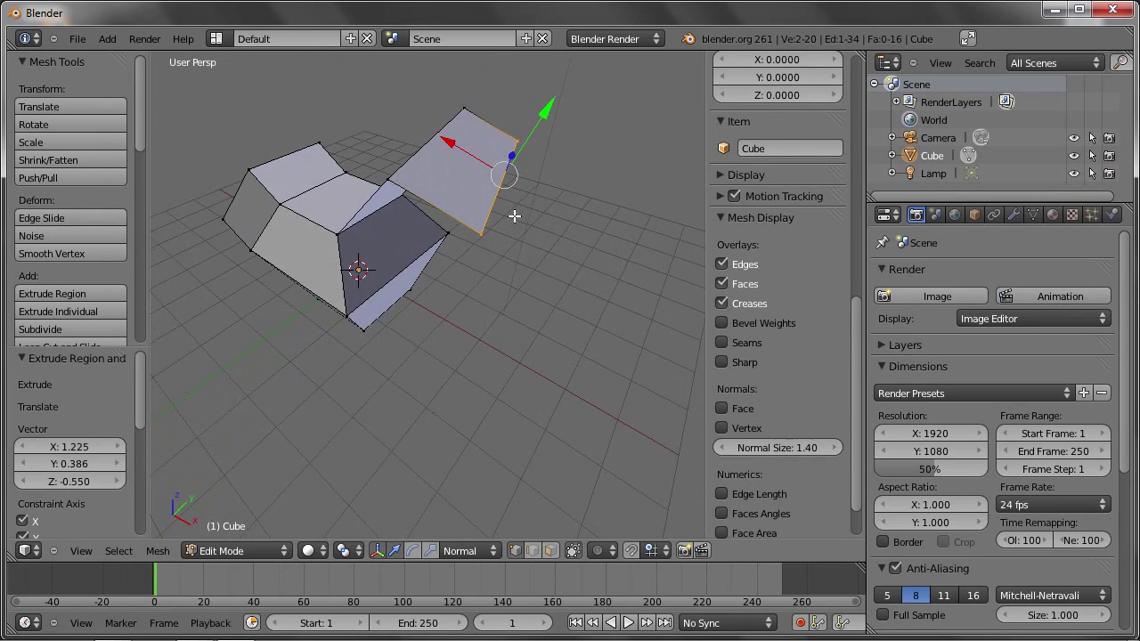
pyautogui.moveTo(464, 152)
pyautogui.mouseDown(button='middle')
pyautogui.moveTo(419, 237)
pyautogui.moveTo(469, 151)
pyautogui.mouseUp(button='middle')
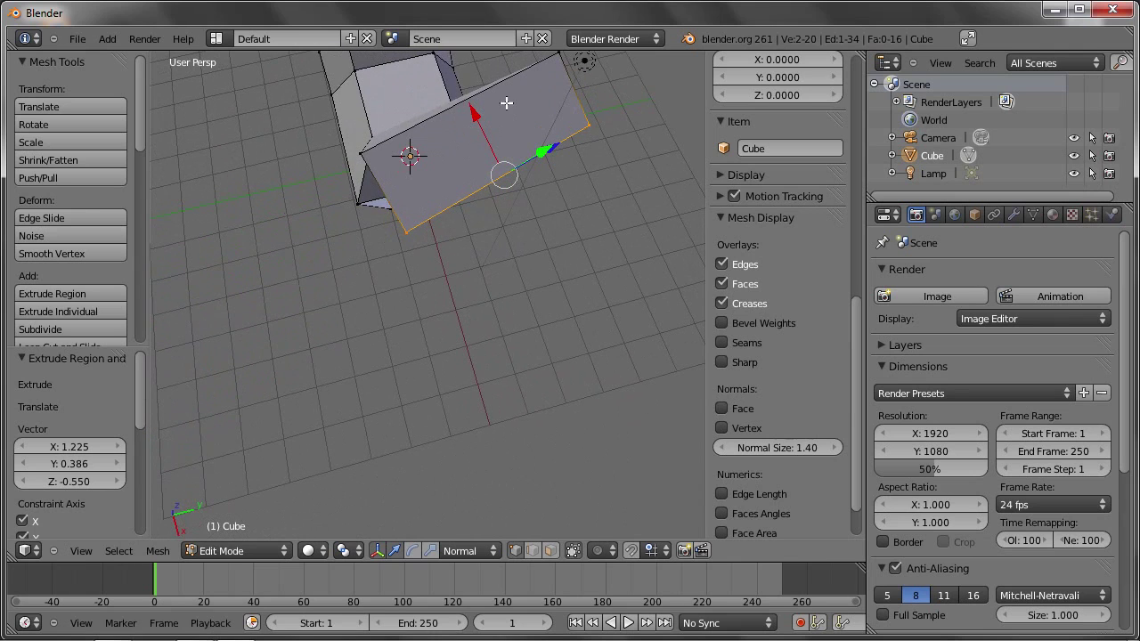
pyautogui.moveTo(410, 173)
pyautogui.mouseDown(button='middle')
pyautogui.moveTo(481, 112)
pyautogui.moveTo(479, 181)
pyautogui.mouseUp(button='middle')
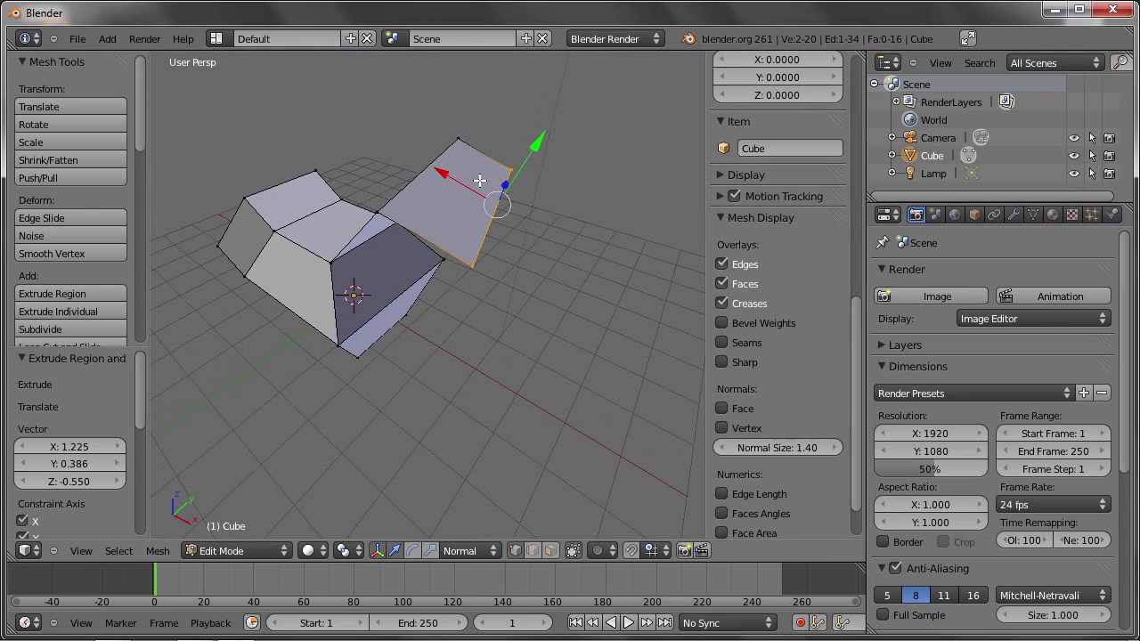
pyautogui.press('e')
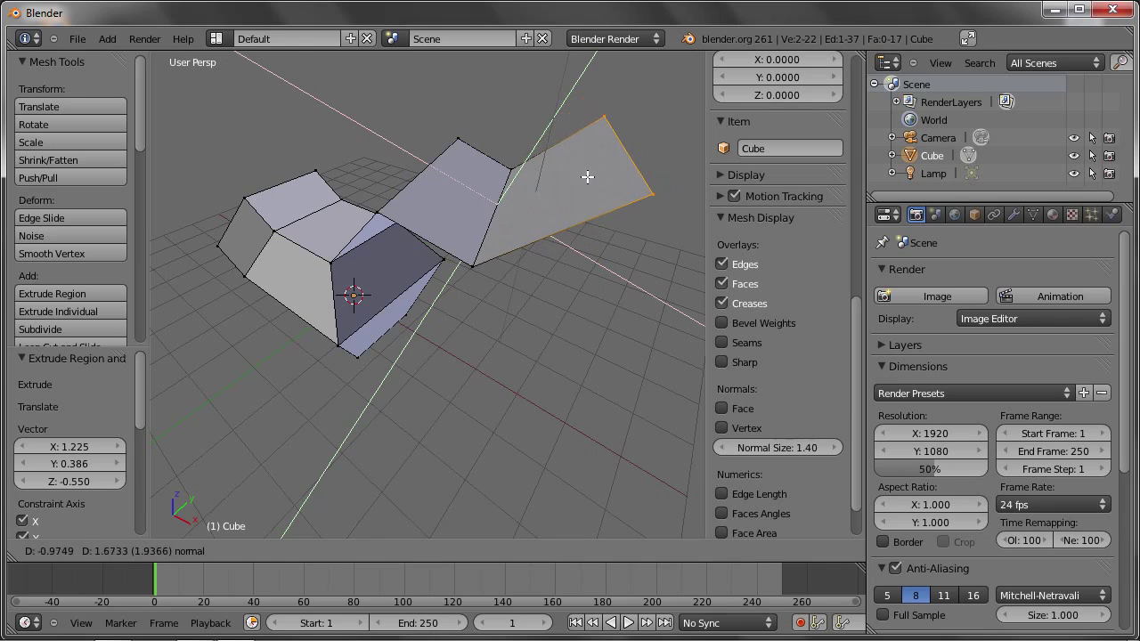
pyautogui.click(587, 178)
pyautogui.moveTo(613, 186); pyautogui.dragTo(501, 234, button='middle')
pyautogui.scroll(3, 484, 209)
pyautogui.press('e')
pyautogui.click(506, 318)
pyautogui.press('e')
pyautogui.click(504, 318)
# - Extrude more zigzag faces, extending the ribbon to 34 vertices and 23 faces
pyautogui.scroll(-3, 573, 261)
pyautogui.moveTo(572, 262); pyautogui.dragTo(512, 270, button='middle')
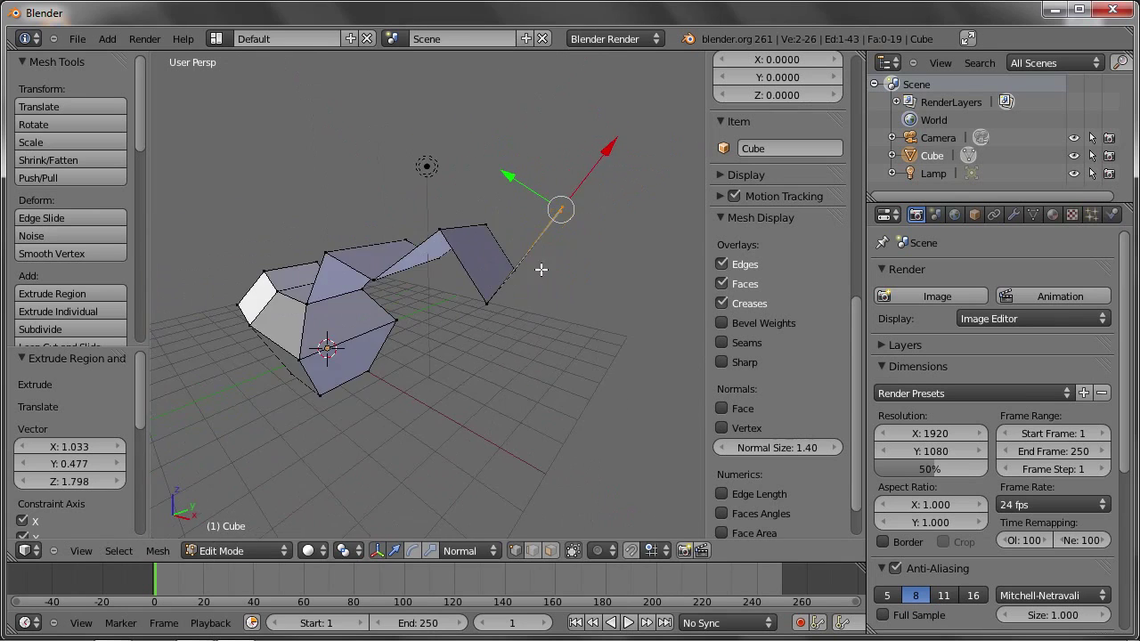
pyautogui.press('e')
pyautogui.click(573, 300)
pyautogui.press('e')
pyautogui.click(624, 209)
pyautogui.press('e')
pyautogui.click(670, 279)
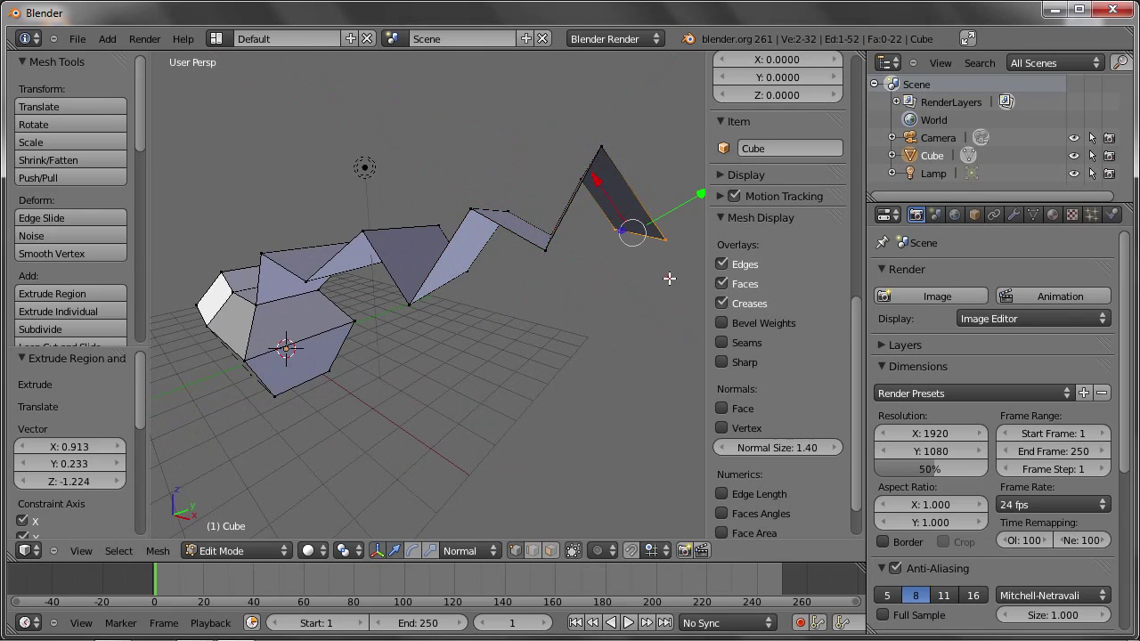
pyautogui.moveTo(445, 316)
pyautogui.mouseDown(button='middle')
pyautogui.moveTo(522, 244)
pyautogui.moveTo(412, 326)
pyautogui.mouseUp(button='middle')
pyautogui.scroll(-2, 433, 318)
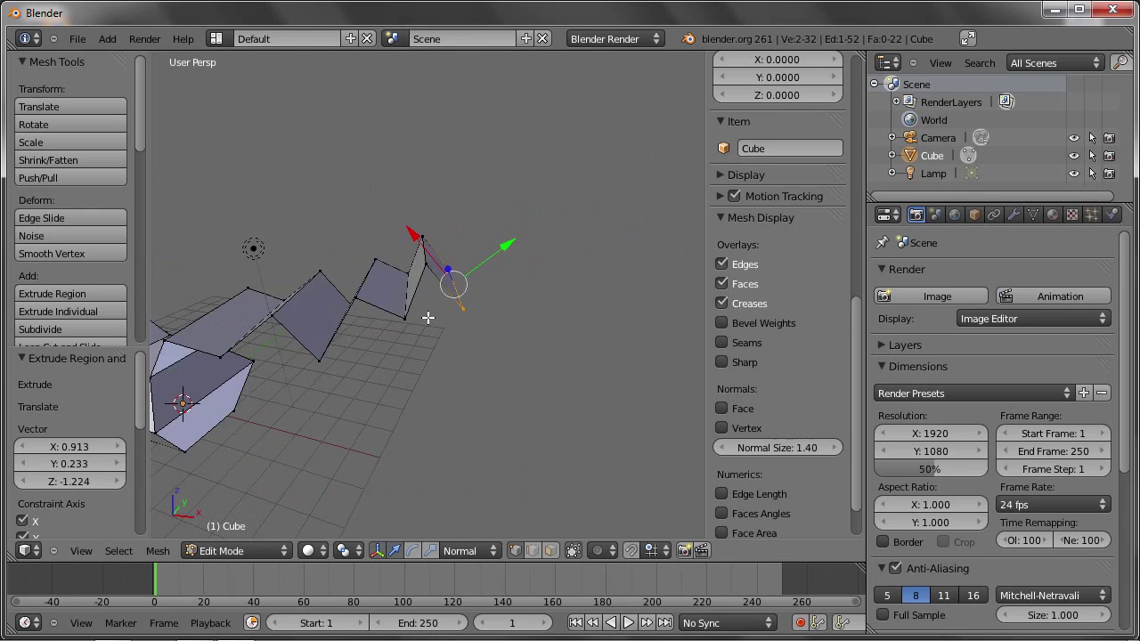
pyautogui.press('e')
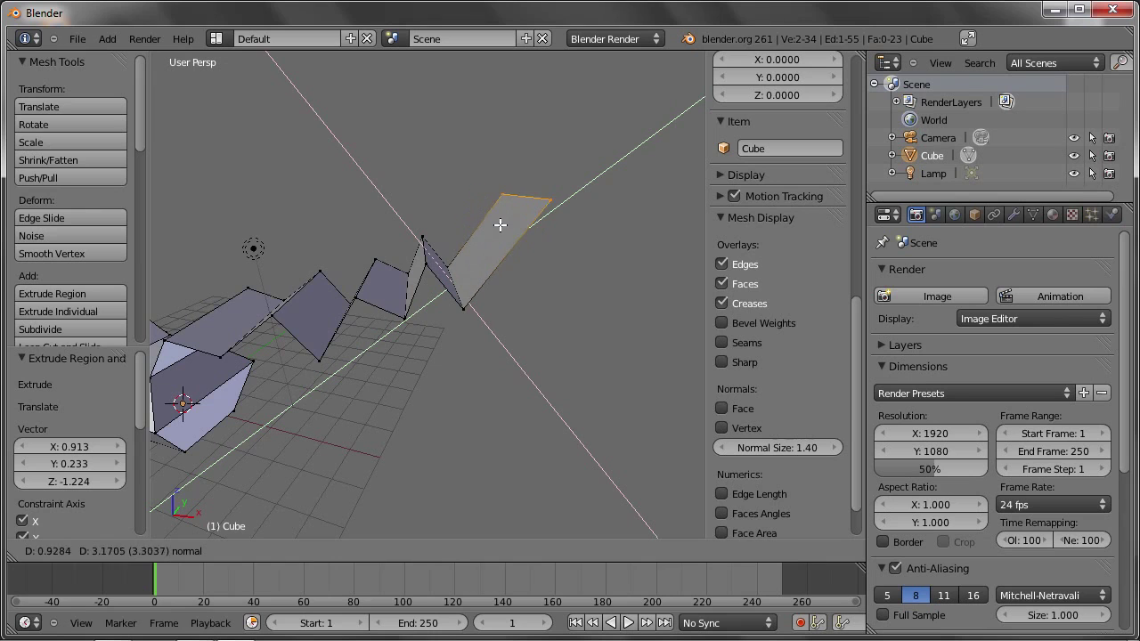
pyautogui.click(490, 220)
pyautogui.moveTo(379, 355)
pyautogui.mouseDown(button='middle')
pyautogui.moveTo(351, 275)
pyautogui.moveTo(395, 271)
pyautogui.moveTo(402, 304)
pyautogui.moveTo(365, 311)
pyautogui.moveTo(395, 346)
pyautogui.mouseUp(button='middle')
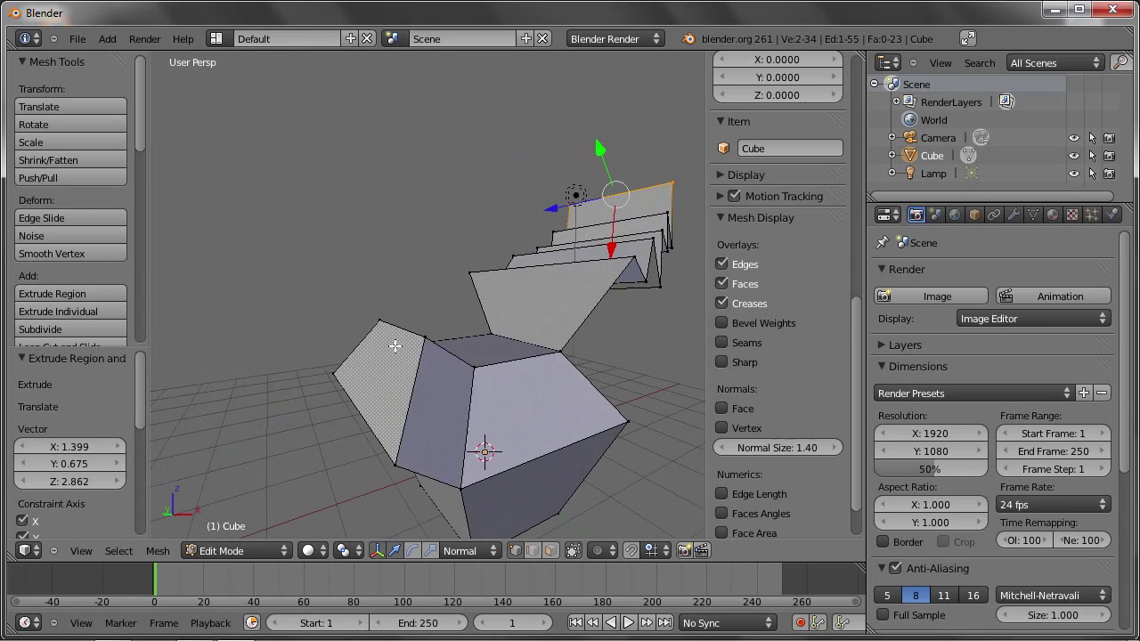
# - Extrude a side face of the cube four times into a segmented arm
pyautogui.click(551, 552)
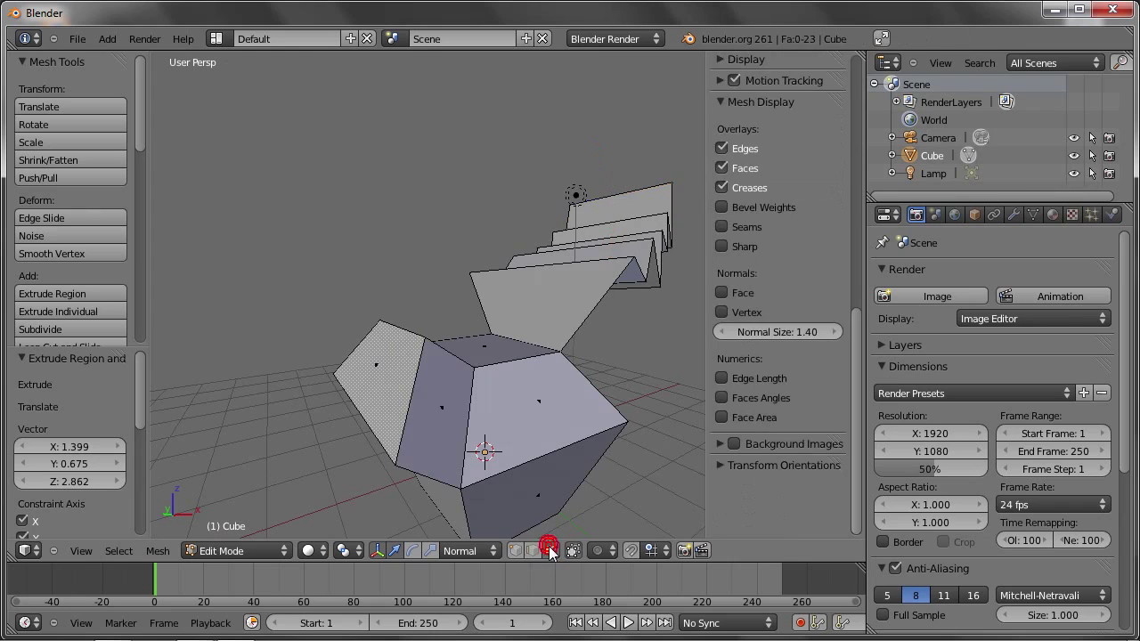
pyautogui.rightClick(381, 377)
pyautogui.scroll(-2, 419, 381)
pyautogui.scroll(-2, 443, 388)
pyautogui.scroll(-2, 443, 388)
pyautogui.press('e')
pyautogui.click(419, 379)
pyautogui.press('e')
pyautogui.click(374, 357)
pyautogui.press('e')
pyautogui.click(344, 335)
pyautogui.press('e')
pyautogui.click(348, 335)
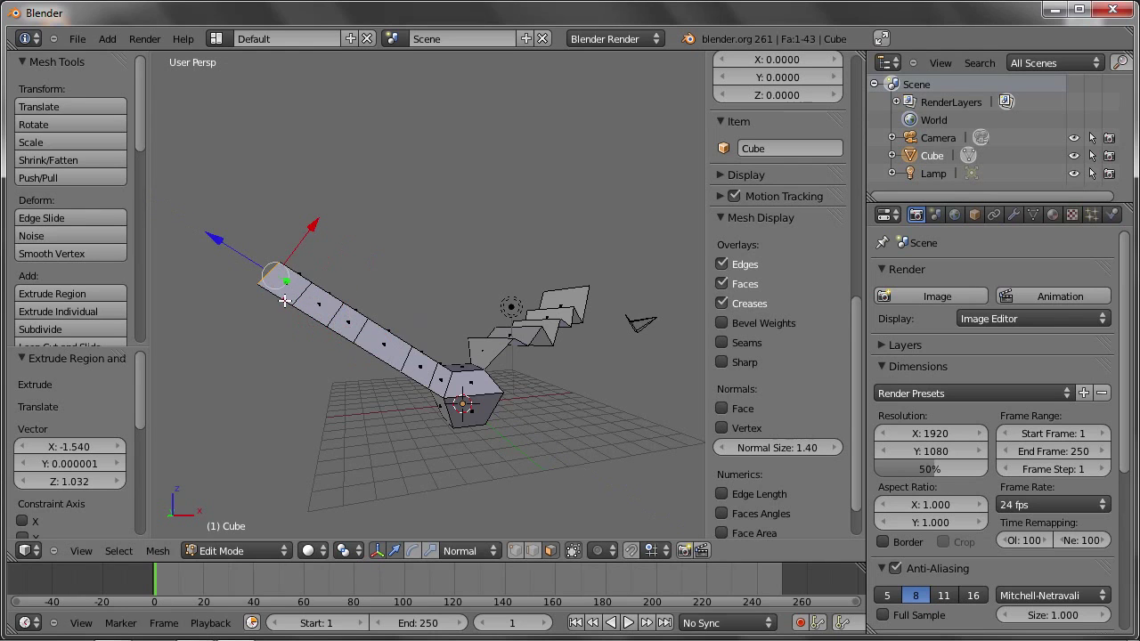
pyautogui.scroll(-1, 350, 336)
pyautogui.scroll(2, 350, 336)
pyautogui.scroll(2, 344, 283)
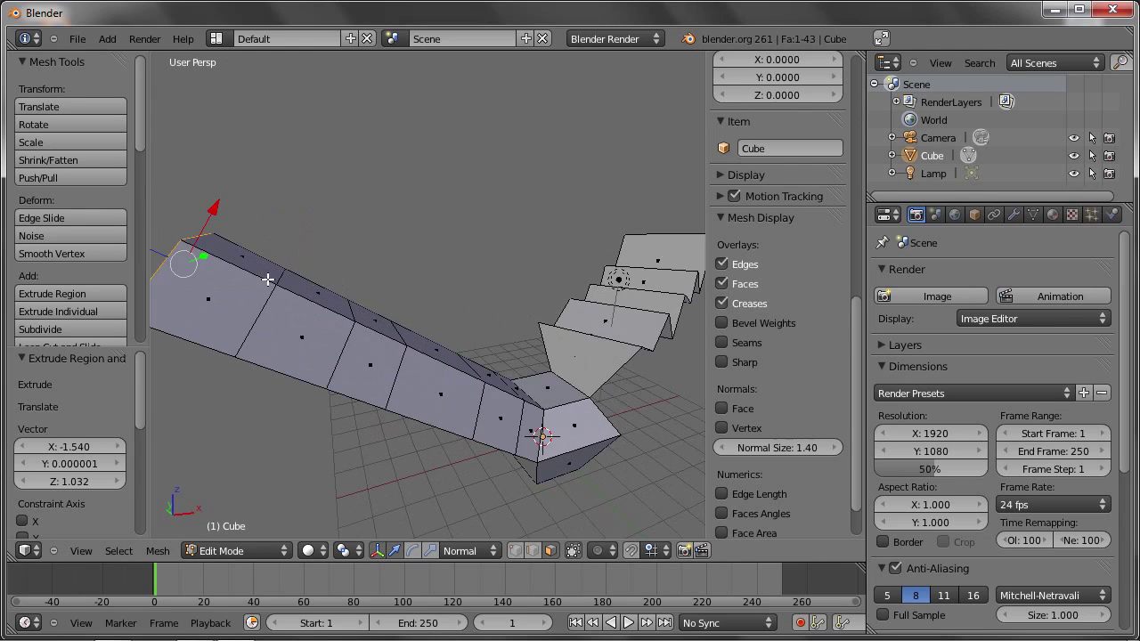
# - Select three arm faces and extrude them upward into raised blocks
pyautogui.keyDown('shift'); pyautogui.rightClick(373, 309); pyautogui.keyUp('shift')
pyautogui.keyDown('shift'); pyautogui.rightClick(479, 345); pyautogui.keyUp('shift')
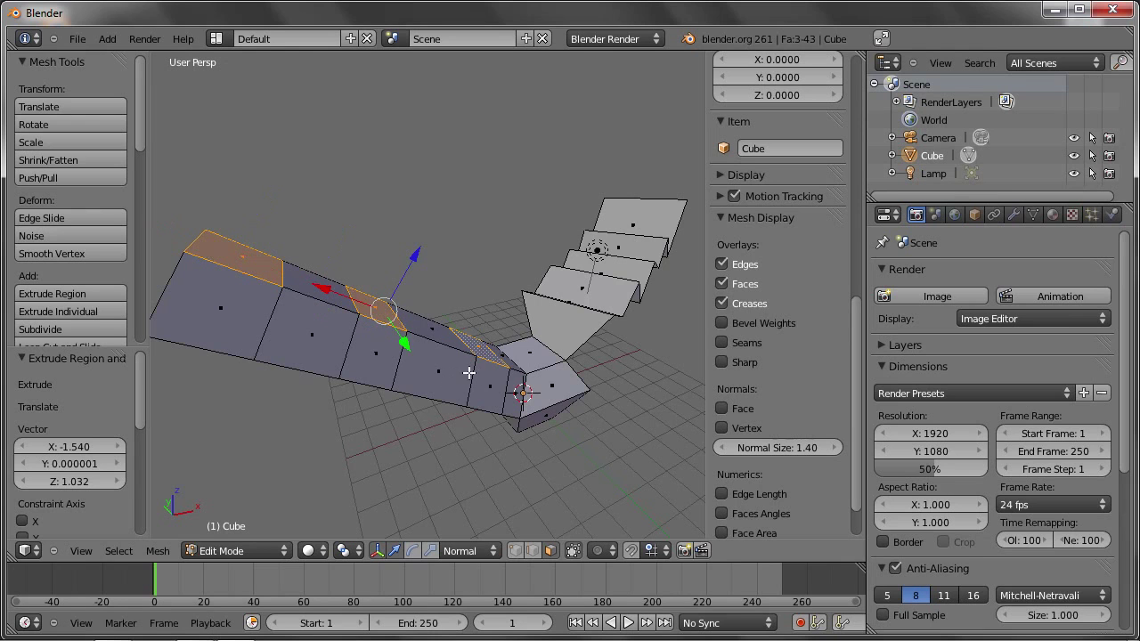
pyautogui.moveTo(469, 373); pyautogui.dragTo(447, 360, button='middle')
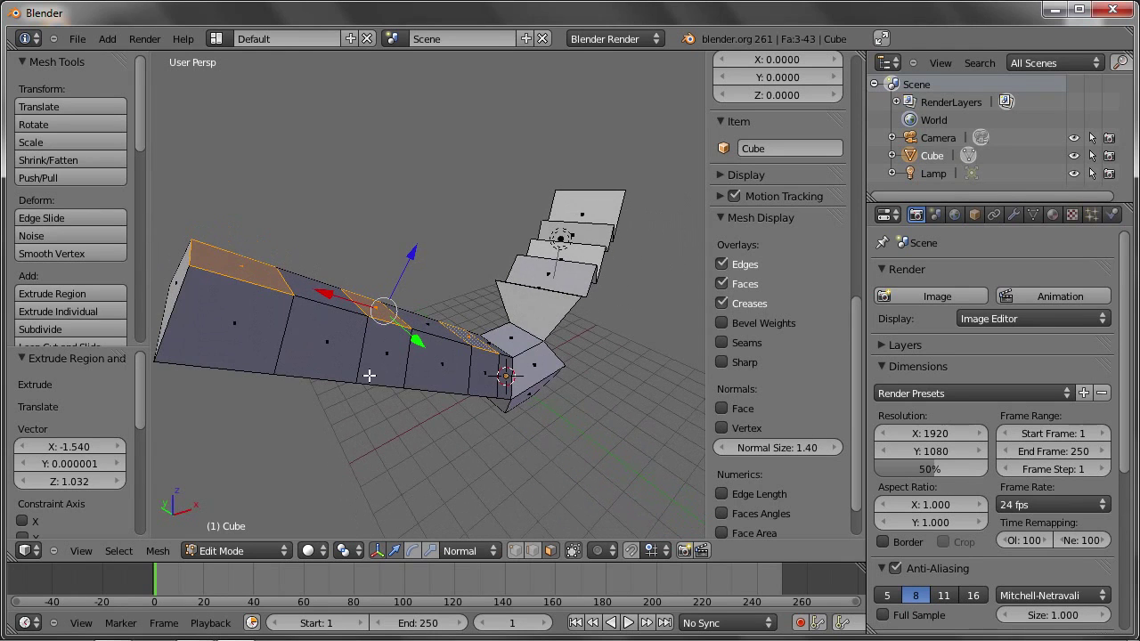
pyautogui.press('e')
pyautogui.click(395, 325)
pyautogui.moveTo(479, 363)
pyautogui.mouseDown(button='middle')
pyautogui.moveTo(407, 326)
pyautogui.moveTo(475, 357)
pyautogui.mouseUp(button='middle')
# - Extrude three selected faces, including a narrow one, into new blocks off the mesh
pyautogui.rightClick(319, 358)
pyautogui.keyDown('shift'); pyautogui.rightClick(437, 369); pyautogui.keyUp('shift')
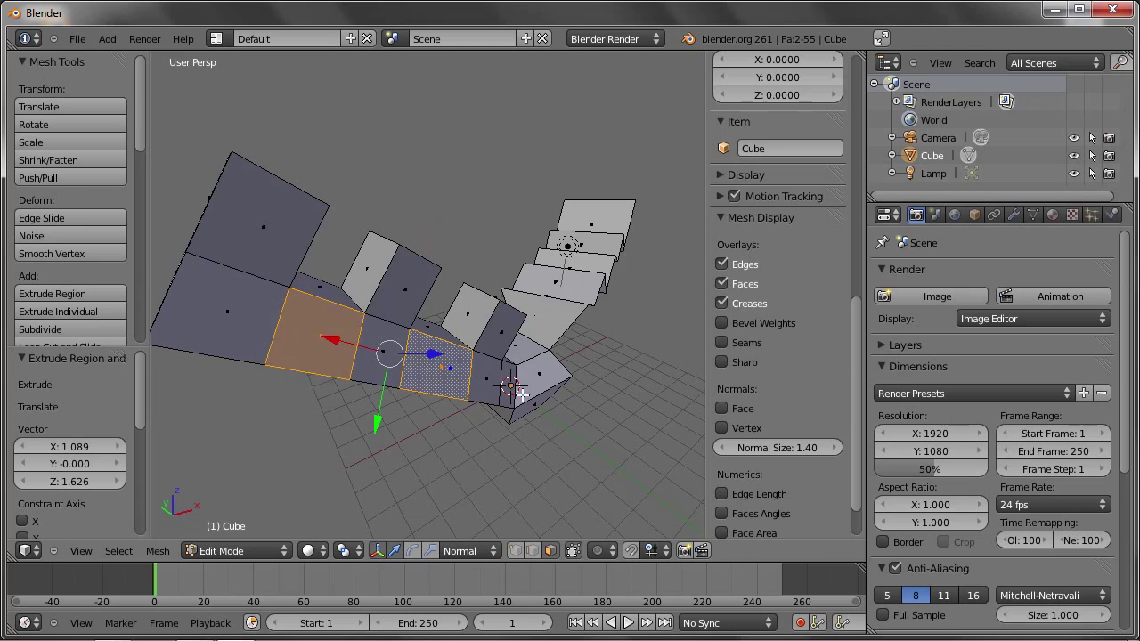
pyautogui.keyDown('shift'); pyautogui.rightClick(508, 384); pyautogui.keyUp('shift')
pyautogui.moveTo(424, 389)
pyautogui.mouseDown(button='middle')
pyautogui.moveTo(481, 383)
pyautogui.moveTo(479, 372)
pyautogui.mouseUp(button='middle')
pyautogui.press('e')
pyautogui.click(486, 390)
# - Extrude two more faces outward into a slab
pyautogui.scroll(-3, 479, 372)
pyautogui.scroll(-3, 458, 318)
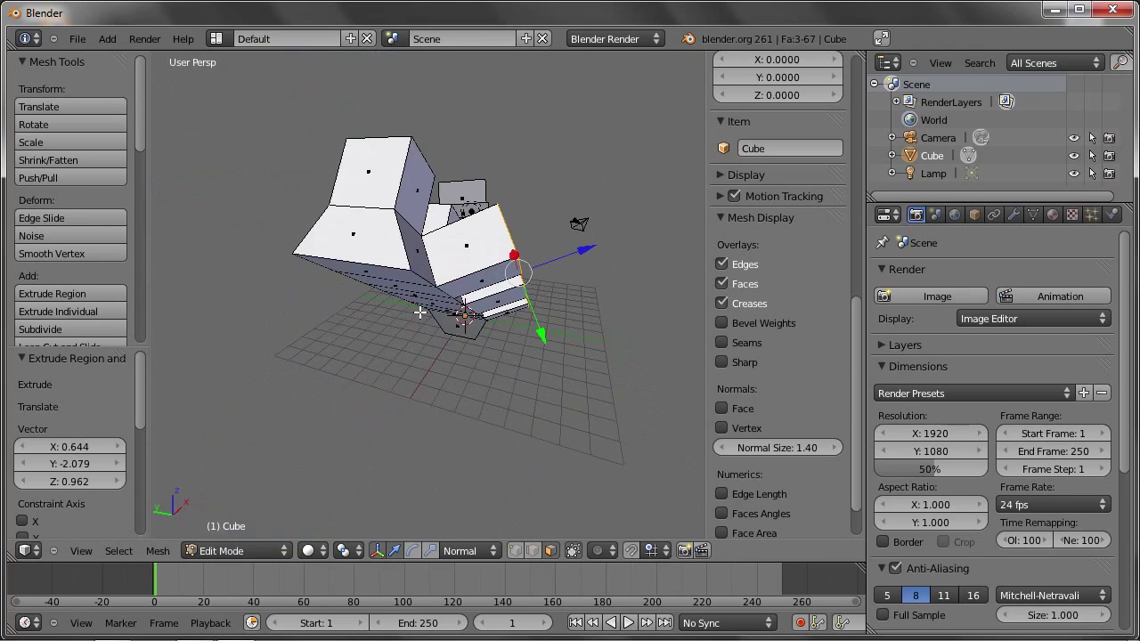
pyautogui.moveTo(419, 318); pyautogui.dragTo(356, 234, button='middle')
pyautogui.rightClick(353, 224)
pyautogui.keyDown('shift'); pyautogui.rightClick(416, 278); pyautogui.keyUp('shift')
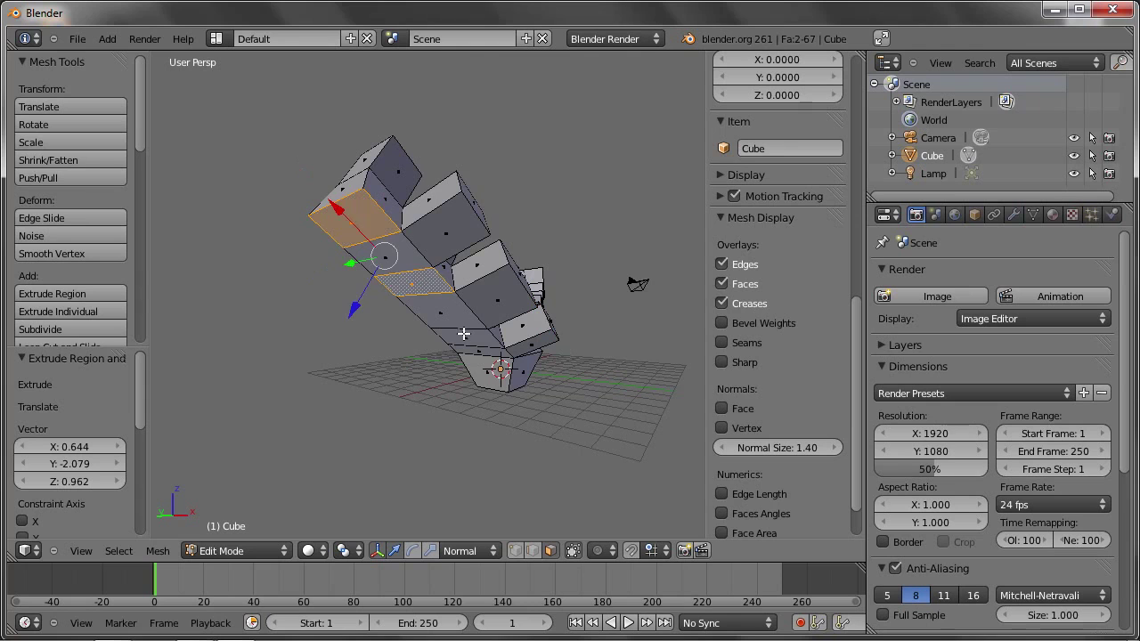
pyautogui.moveTo(463, 333); pyautogui.dragTo(419, 342, button='middle')
pyautogui.press('e')
pyautogui.click(389, 353)
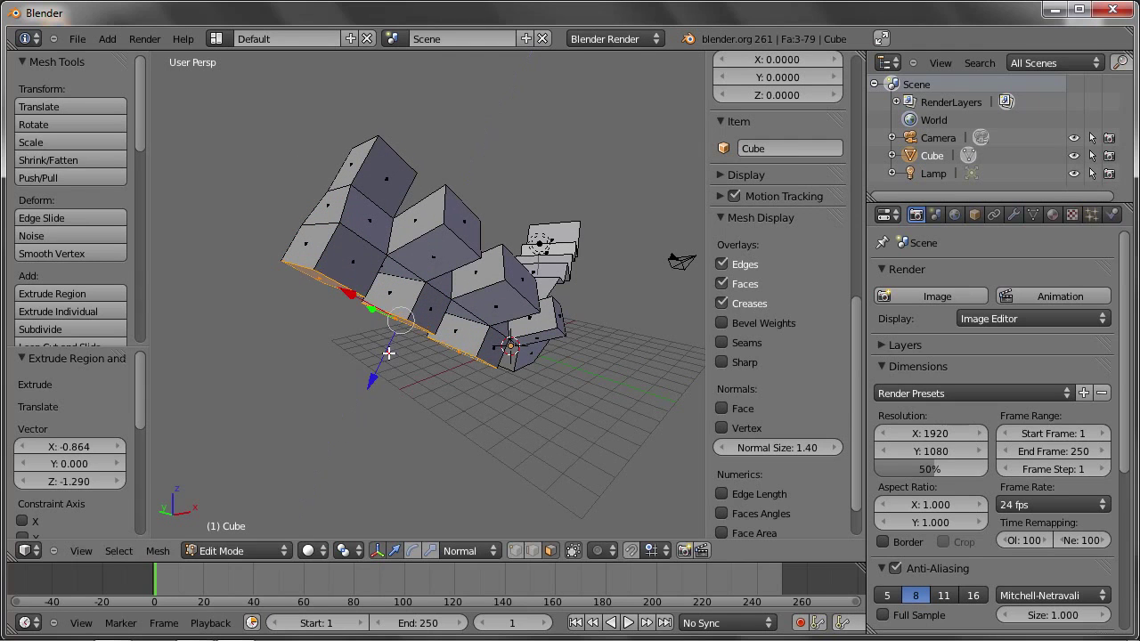
# - Extrude another set of faces into a further block chain, then return to Object Mode
pyautogui.moveTo(382, 277); pyautogui.dragTo(393, 305, button='middle')
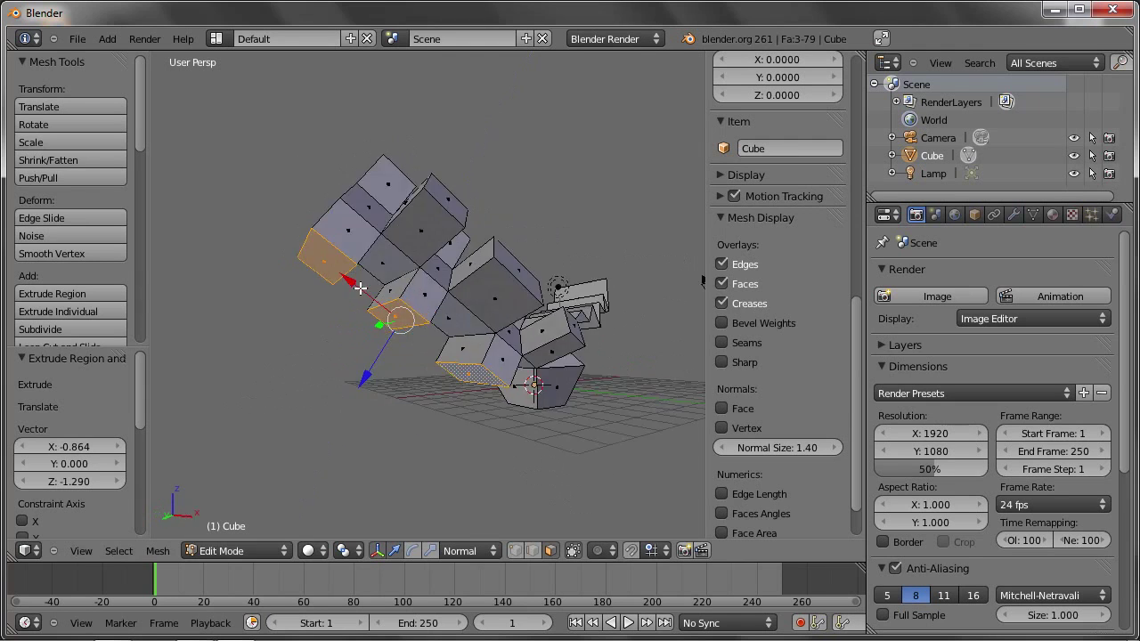
pyautogui.scroll(5, 393, 304)
pyautogui.scroll(-5, 402, 280)
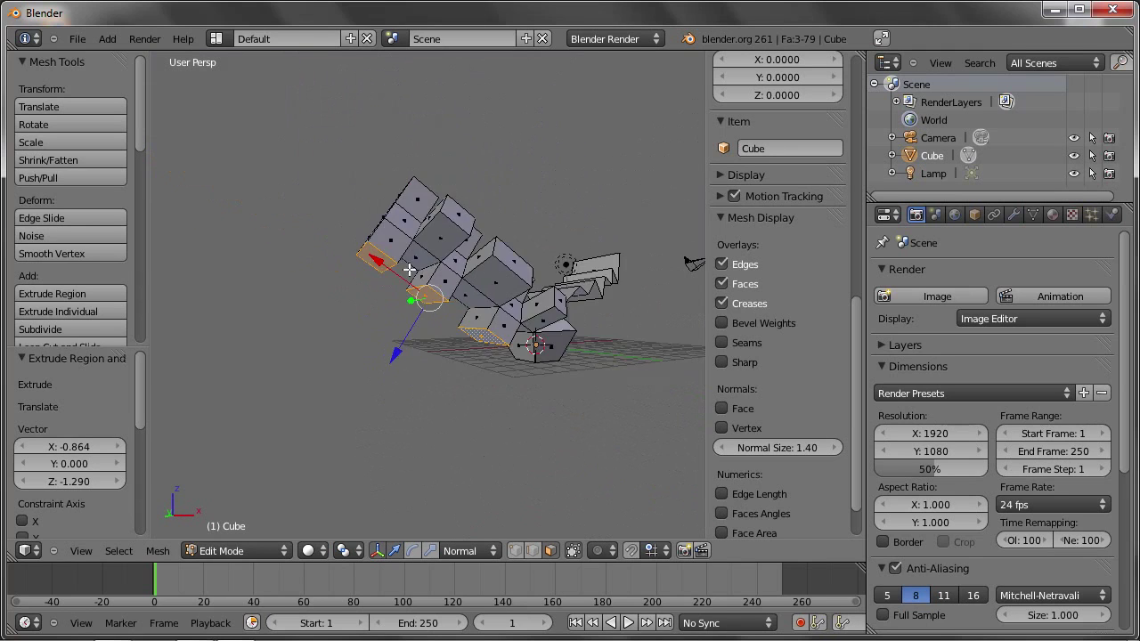
pyautogui.moveTo(403, 280); pyautogui.dragTo(504, 278, button='middle')
pyautogui.rightClick(418, 253)
pyautogui.moveTo(419, 253)
pyautogui.mouseDown(button='middle')
pyautogui.moveTo(406, 286)
pyautogui.moveTo(317, 293)
pyautogui.moveTo(520, 259)
pyautogui.moveTo(286, 269)
pyautogui.mouseUp(button='middle')
pyautogui.press('e')
pyautogui.click(378, 258)
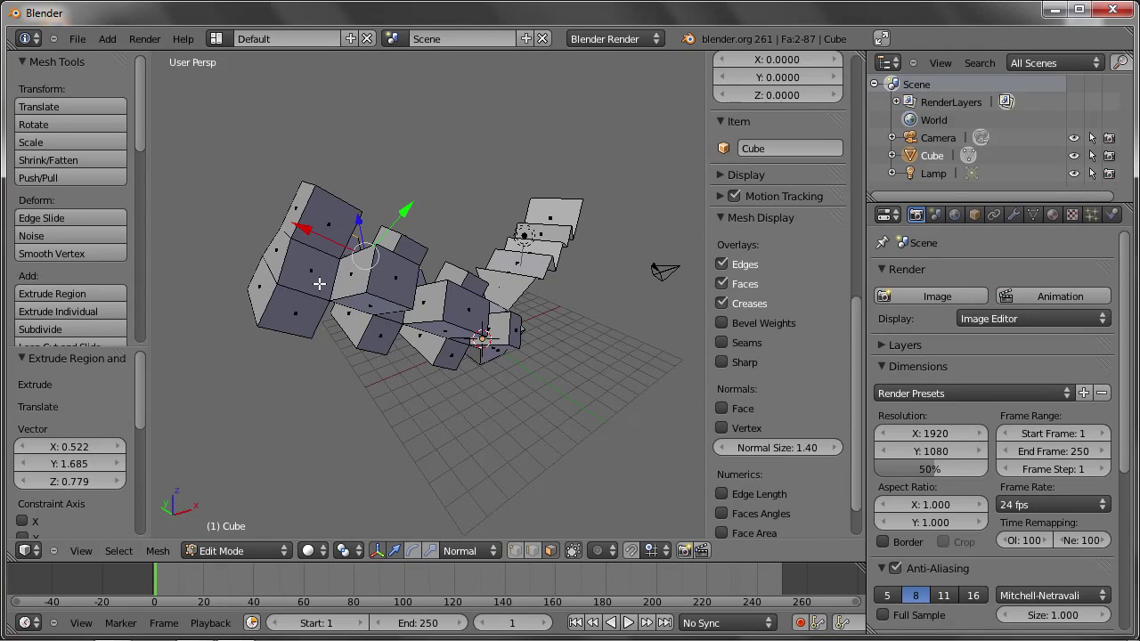
pyautogui.press('Tab')
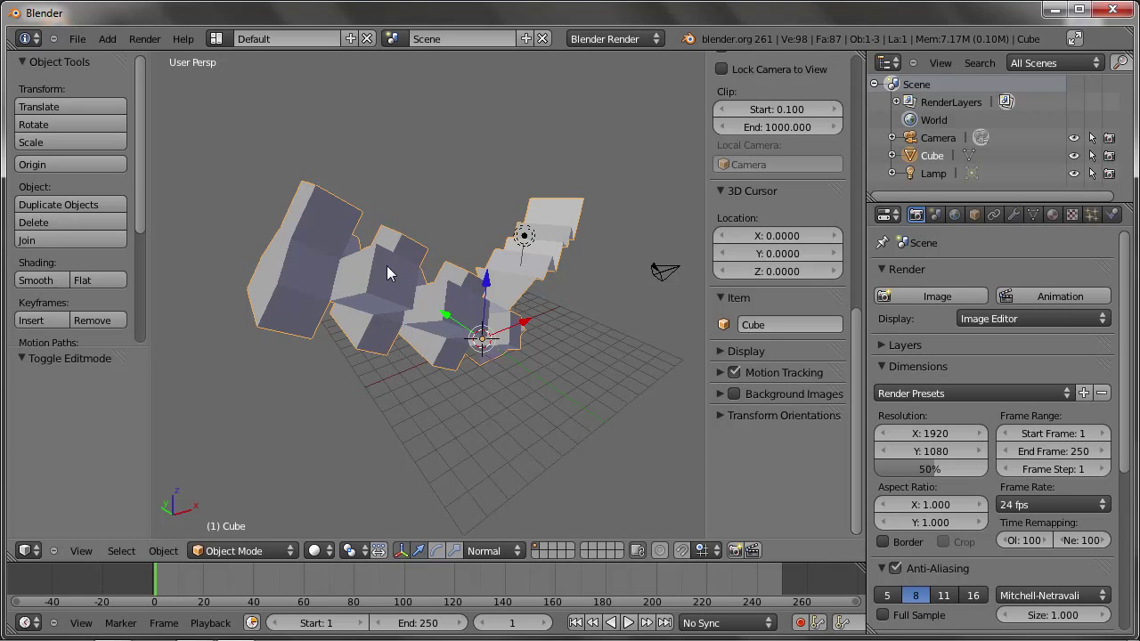
# - In Edit Mode, subdivide the whole cube once with 1 cut, giving 24 faces
pyautogui.press('Tab')
pyautogui.rightClick(276, 252)
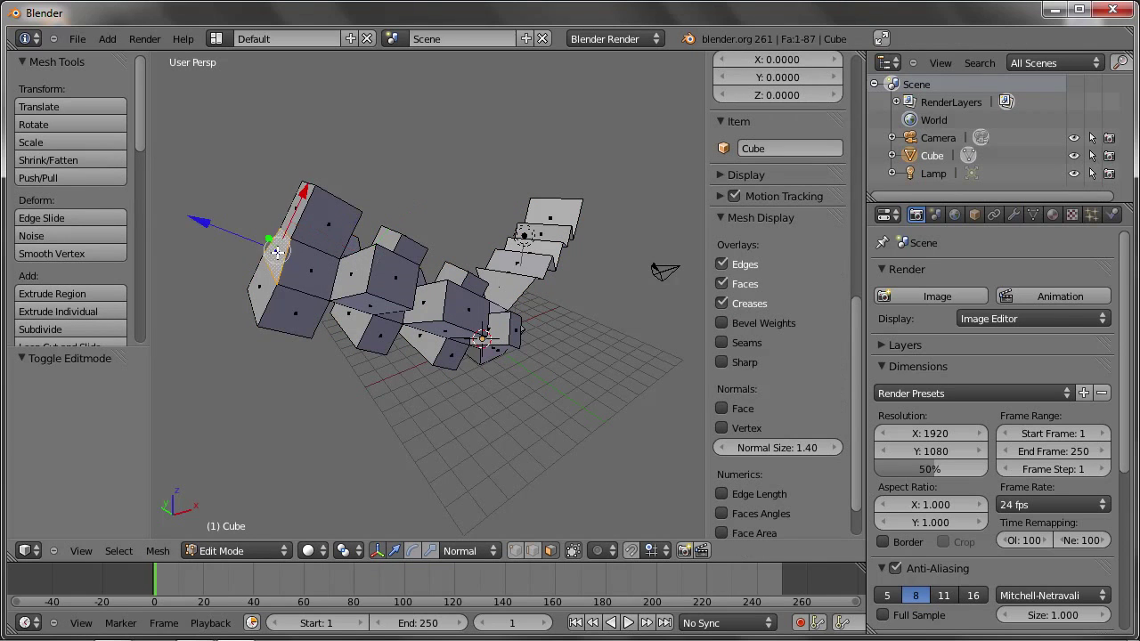
pyautogui.moveTo(276, 253); pyautogui.dragTo(385, 310, button='middle')
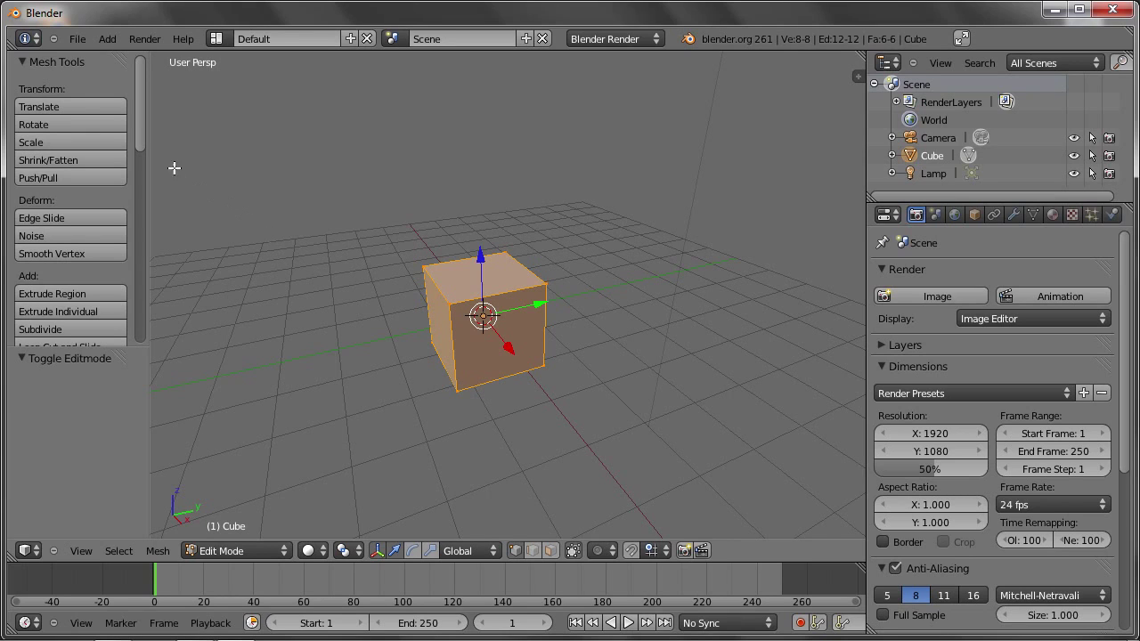
pyautogui.moveTo(141, 105); pyautogui.dragTo(143, 150)
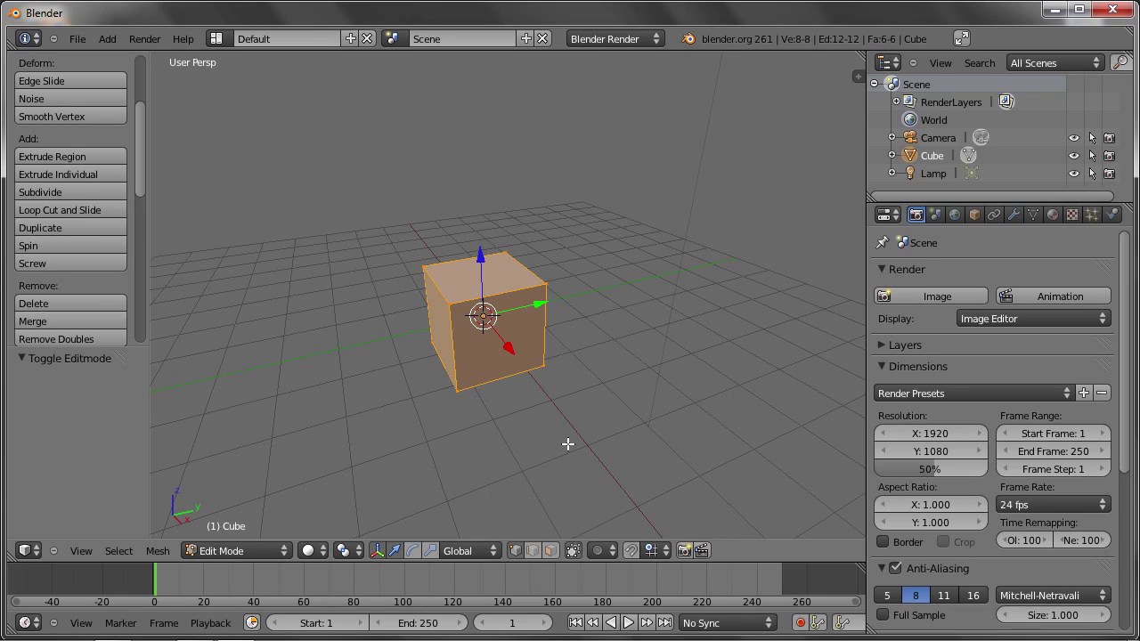
pyautogui.click(40, 193)
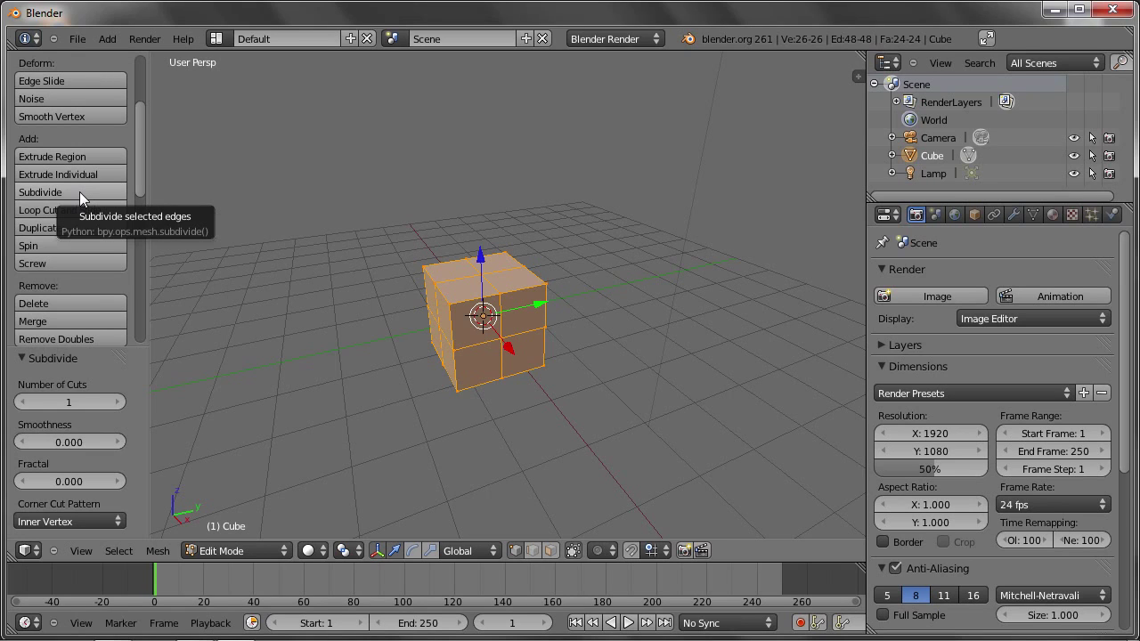
# - In face select, try and cancel a left-face extrusion, undo, and re-subdivide the cube
pyautogui.hotkey('ctrl', 'Tab')
pyautogui.click(440, 287)
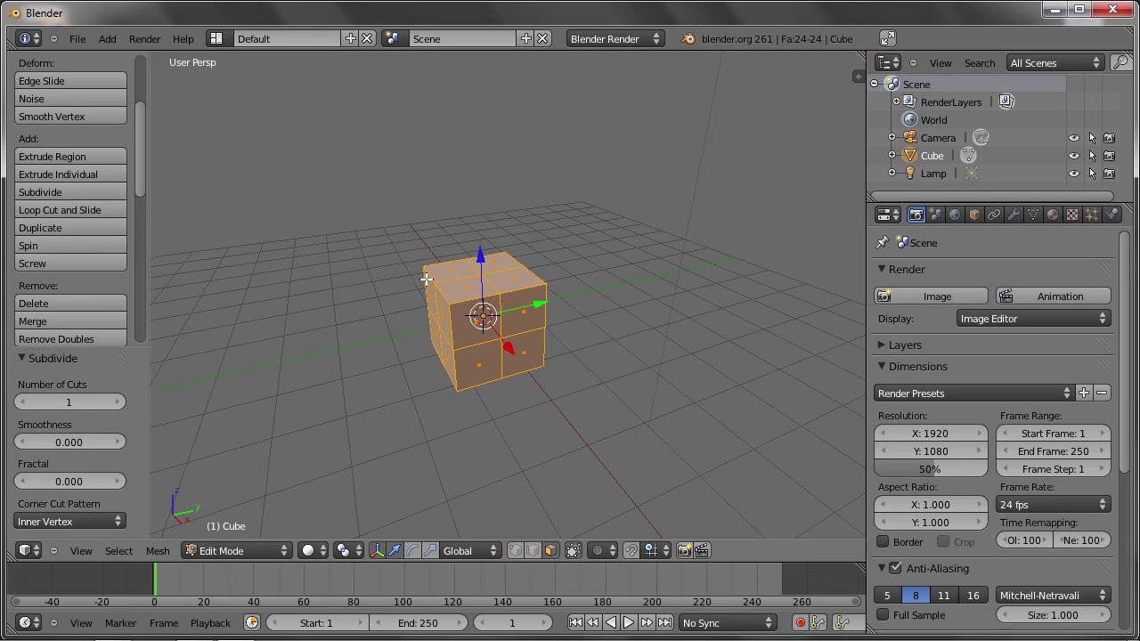
pyautogui.rightClick(427, 285)
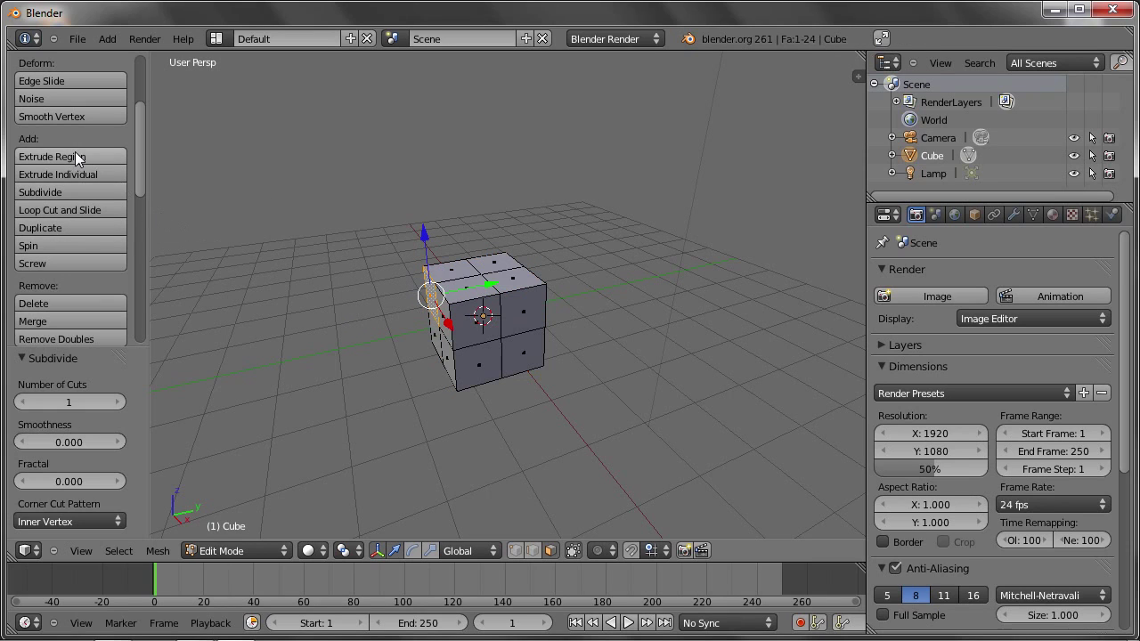
pyautogui.click(108, 156)
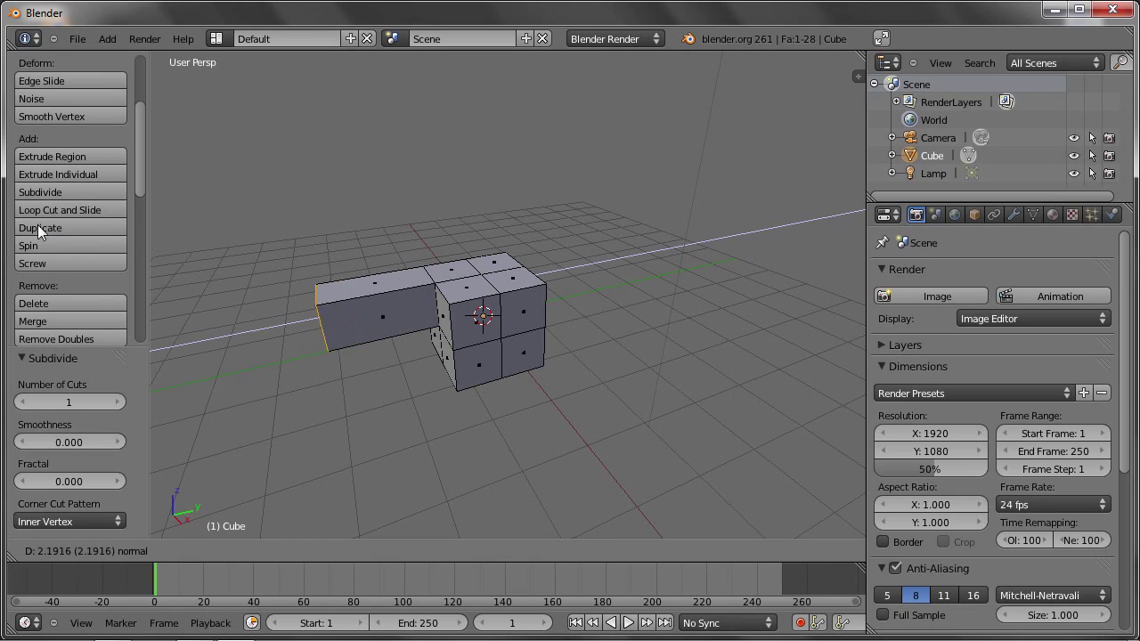
pyautogui.rightClick(4, 228)
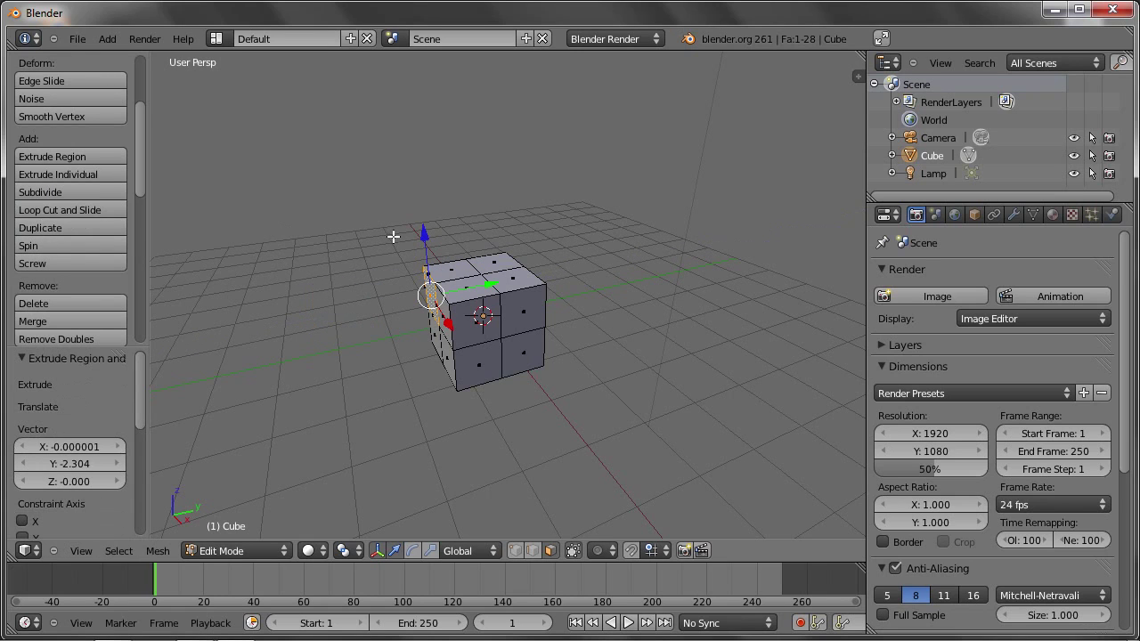
pyautogui.hotkey('ctrl', 'z')
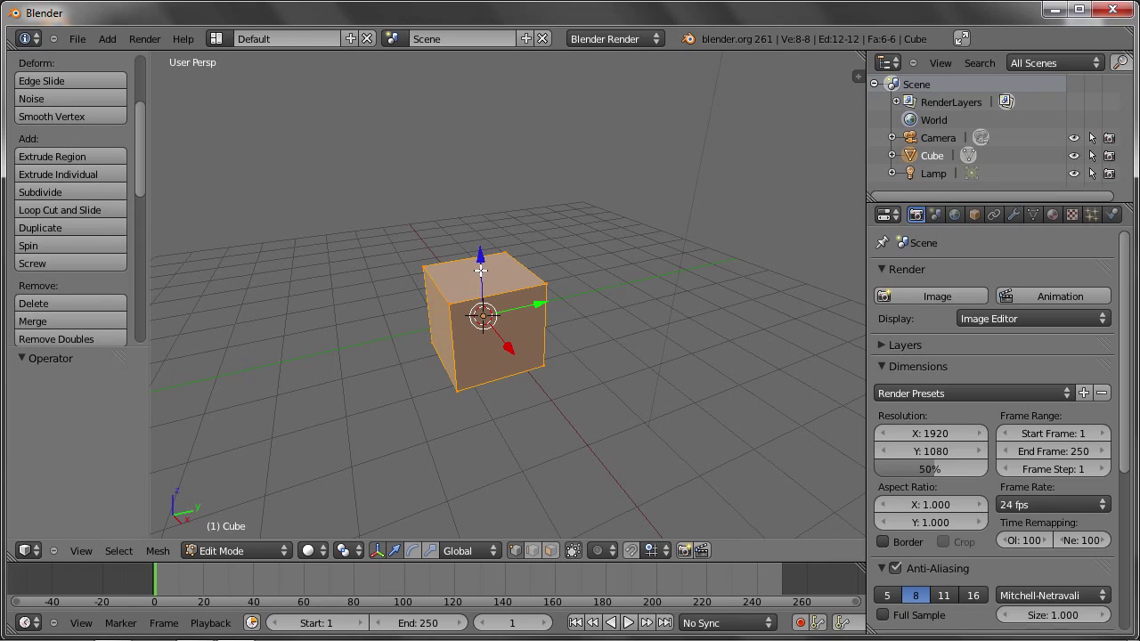
pyautogui.click(39, 189)
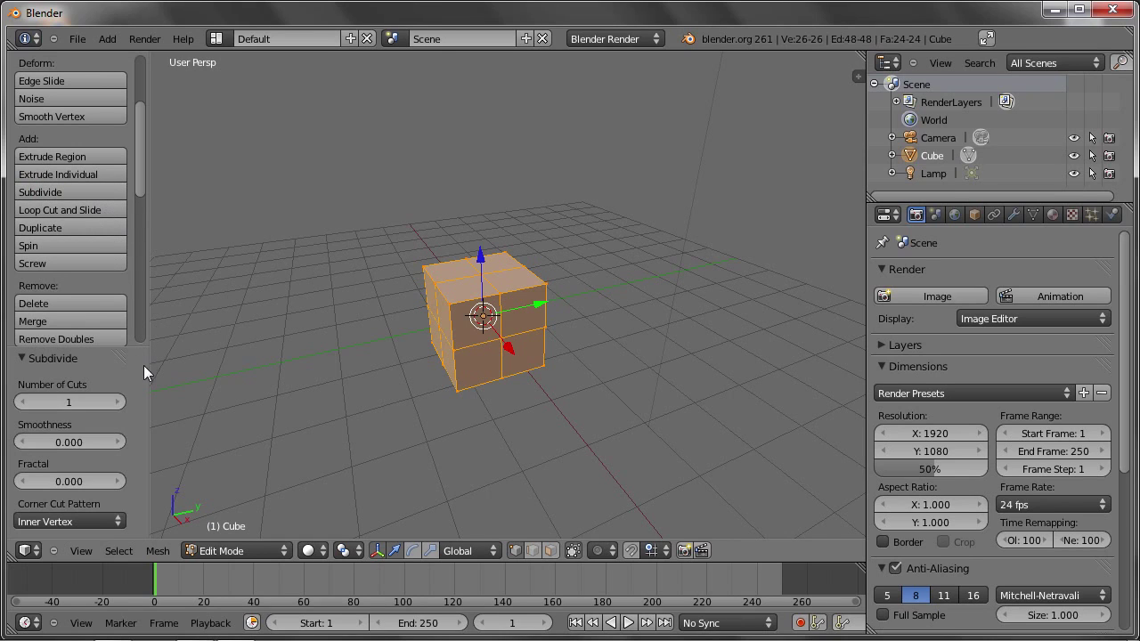
# - Raise the subdivision to 6 cuts and increase smoothness to round the cube
pyautogui.click(113, 402)
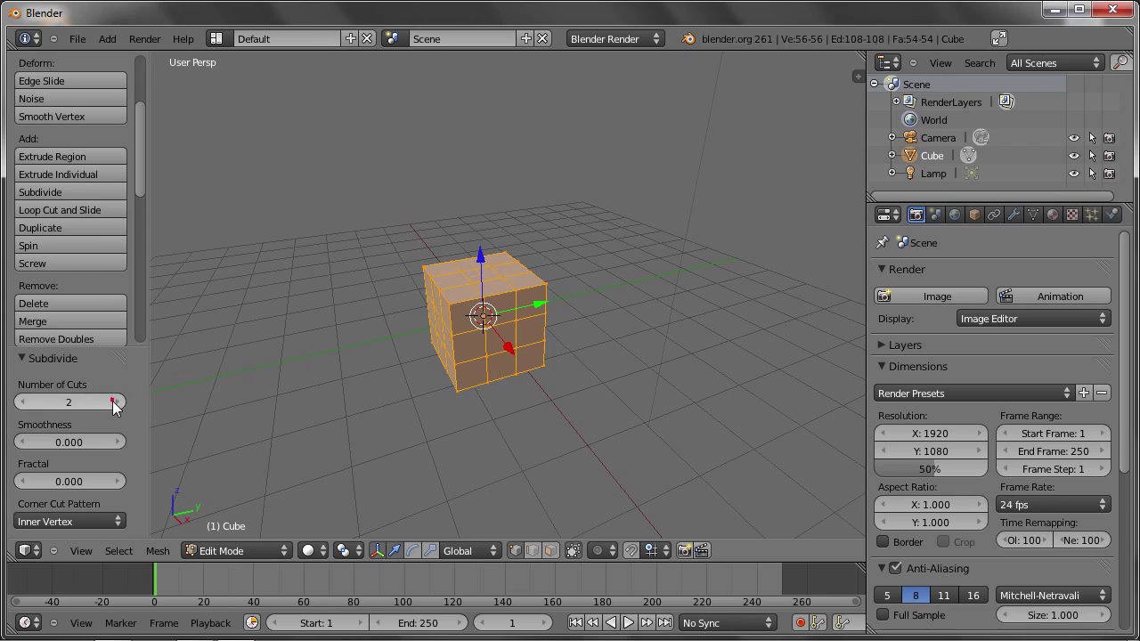
pyautogui.click(113, 402)
pyautogui.click(113, 402)
pyautogui.click(113, 402)
pyautogui.click(113, 402)
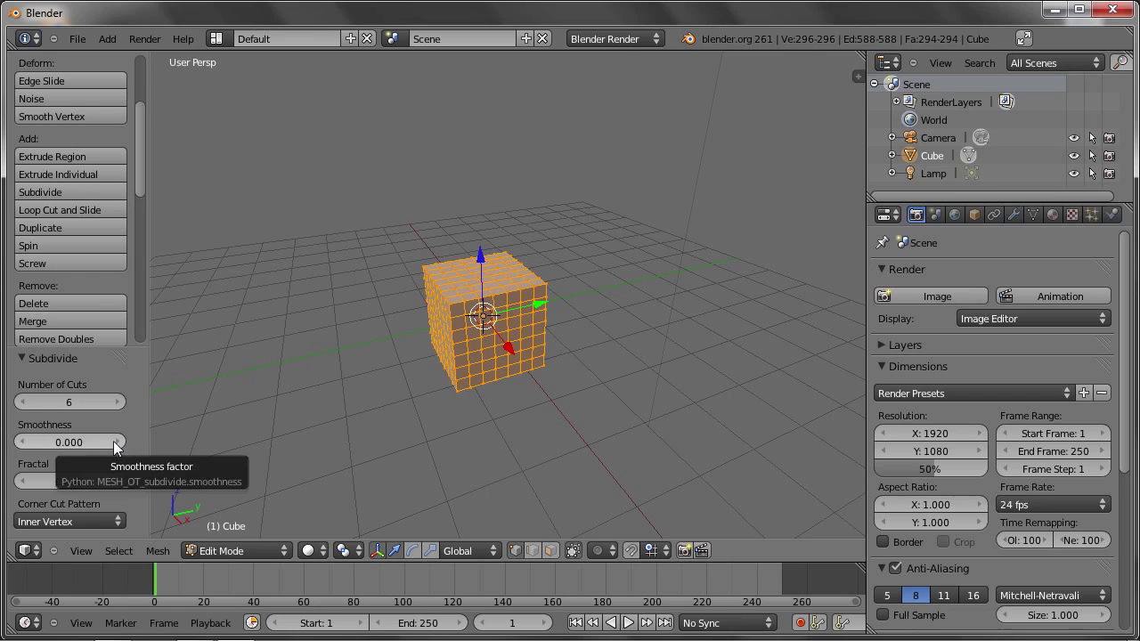
pyautogui.moveTo(106, 441)
pyautogui.mouseDown()
pyautogui.moveTo(221, 460)
pyautogui.moveTo(323, 449)
pyautogui.moveTo(588, 381)
pyautogui.mouseUp()
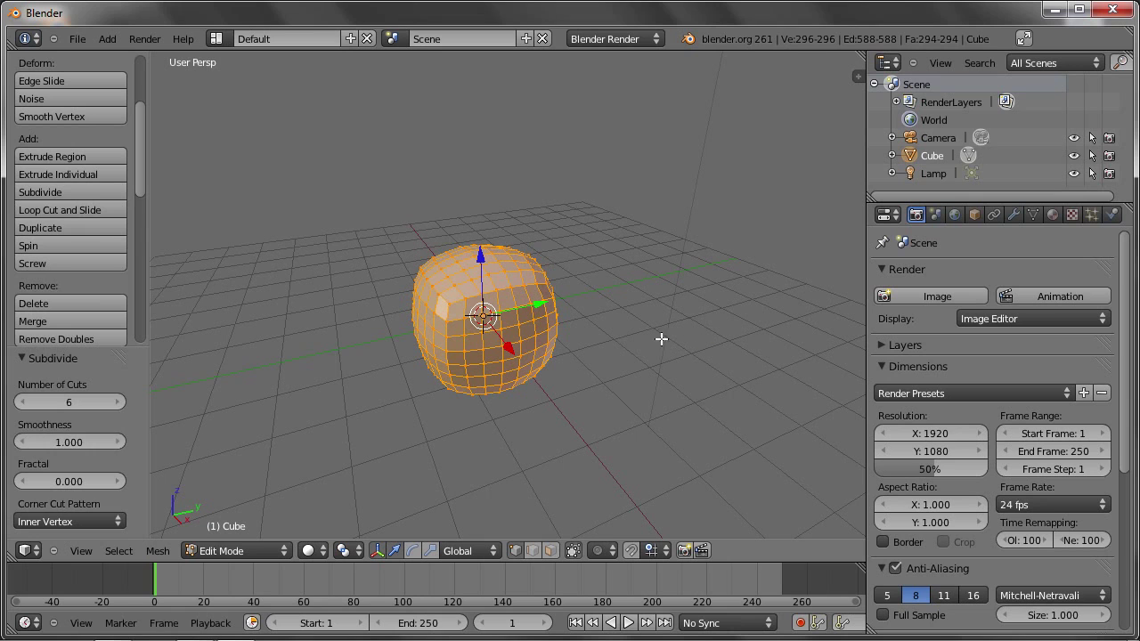
pyautogui.moveTo(483, 402)
pyautogui.mouseDown(button='middle')
pyautogui.moveTo(464, 318)
pyautogui.moveTo(482, 358)
pyautogui.mouseUp(button='middle')
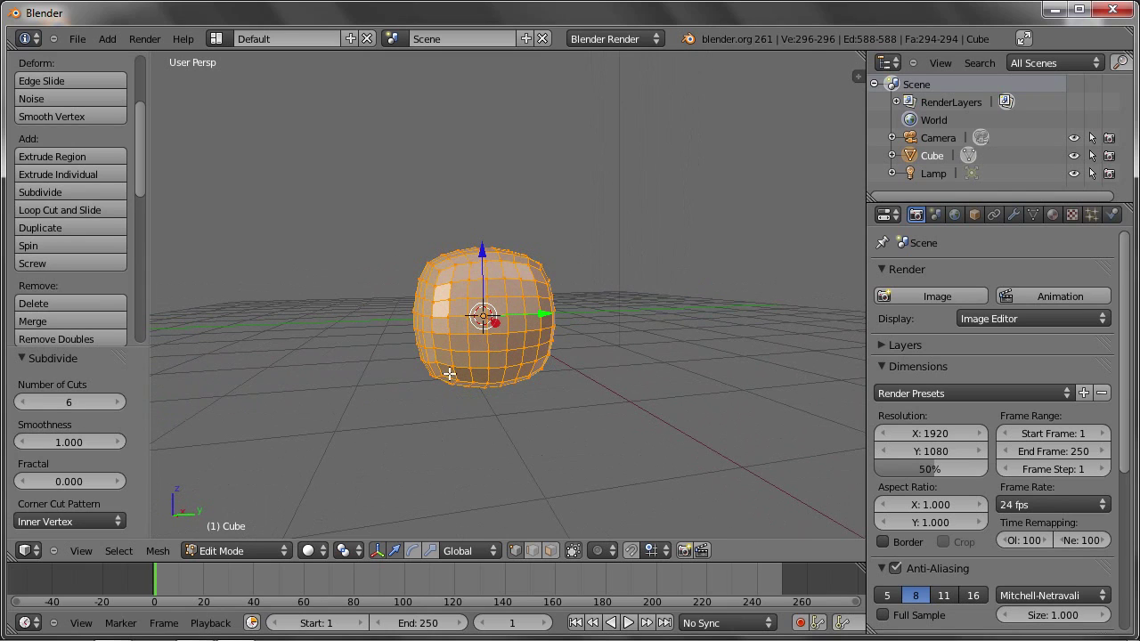
pyautogui.click(120, 441)
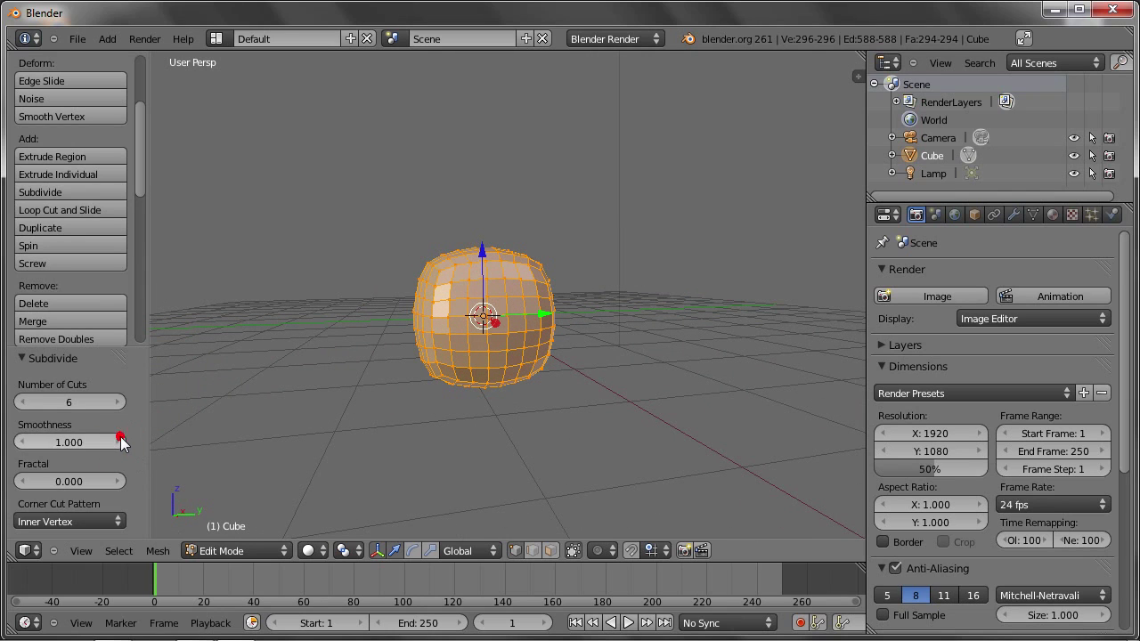
# - Try smoothness values of 2 and then 10 on the subdivision
pyautogui.click(56, 437)
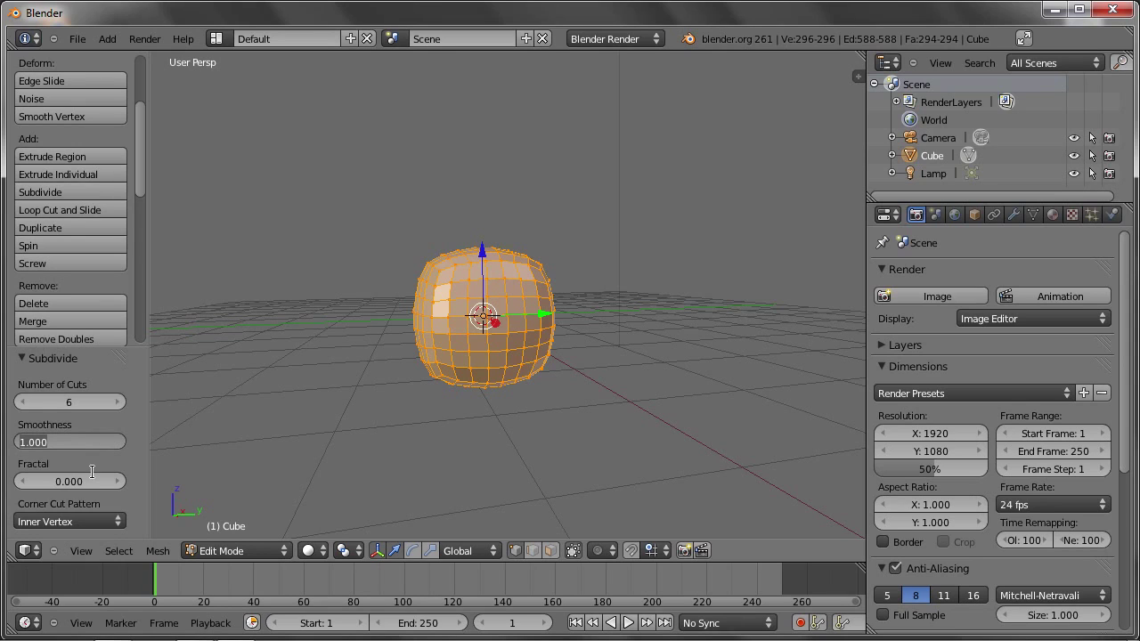
pyautogui.write('2')
pyautogui.press('Return')
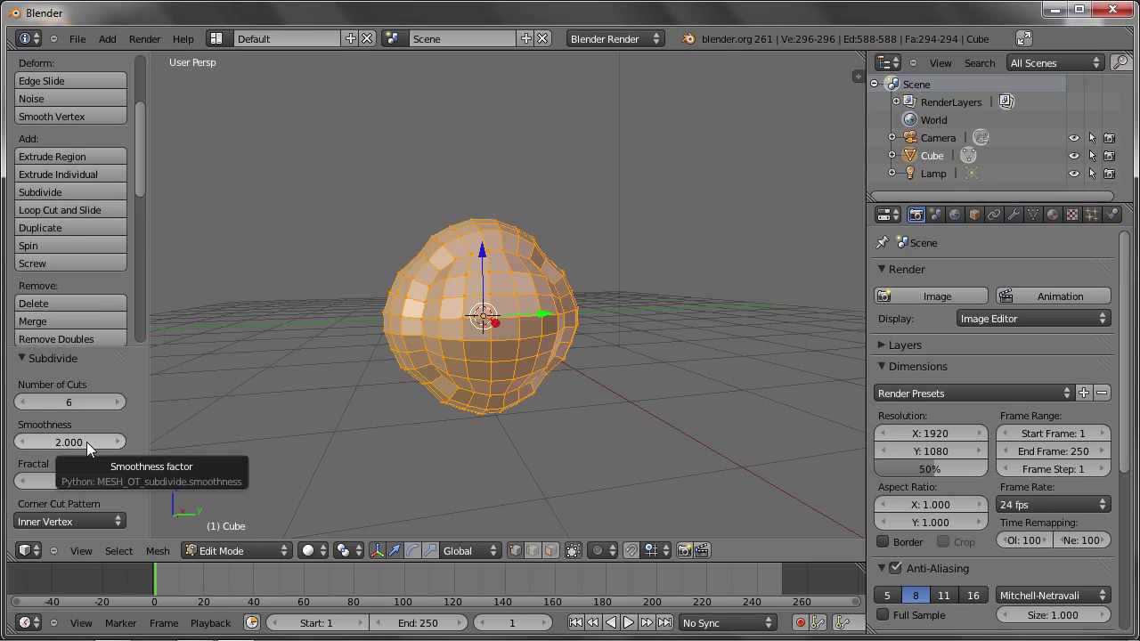
pyautogui.click(88, 443)
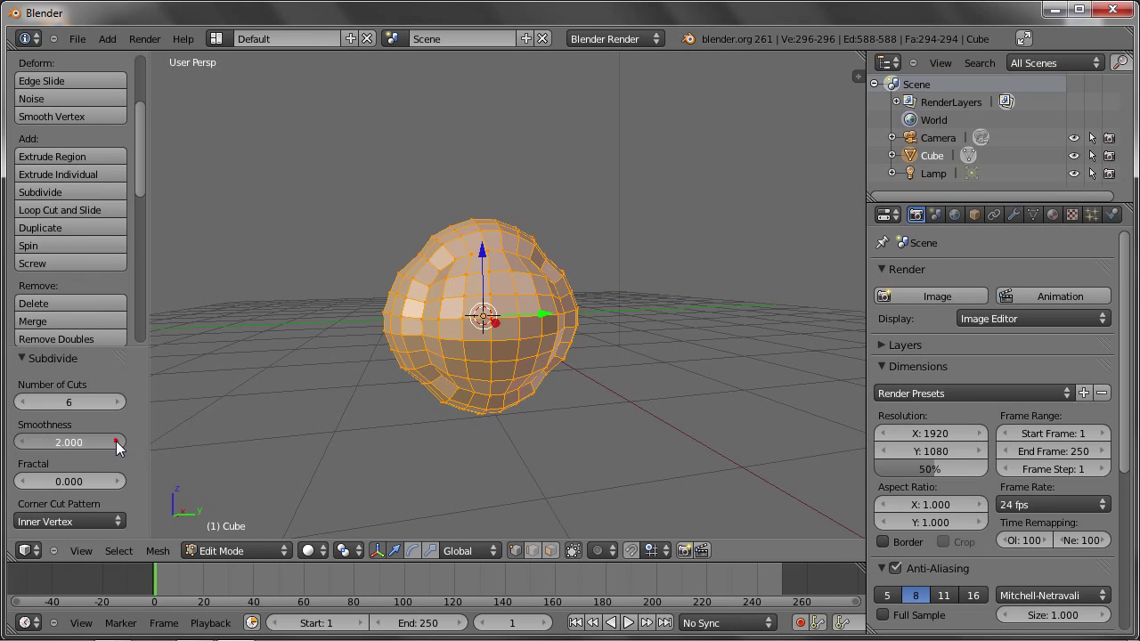
pyautogui.moveTo(111, 444)
pyautogui.mouseDown()
pyautogui.moveTo(47, 434)
pyautogui.moveTo(30, 459)
pyautogui.moveTo(348, 402)
pyautogui.mouseUp()
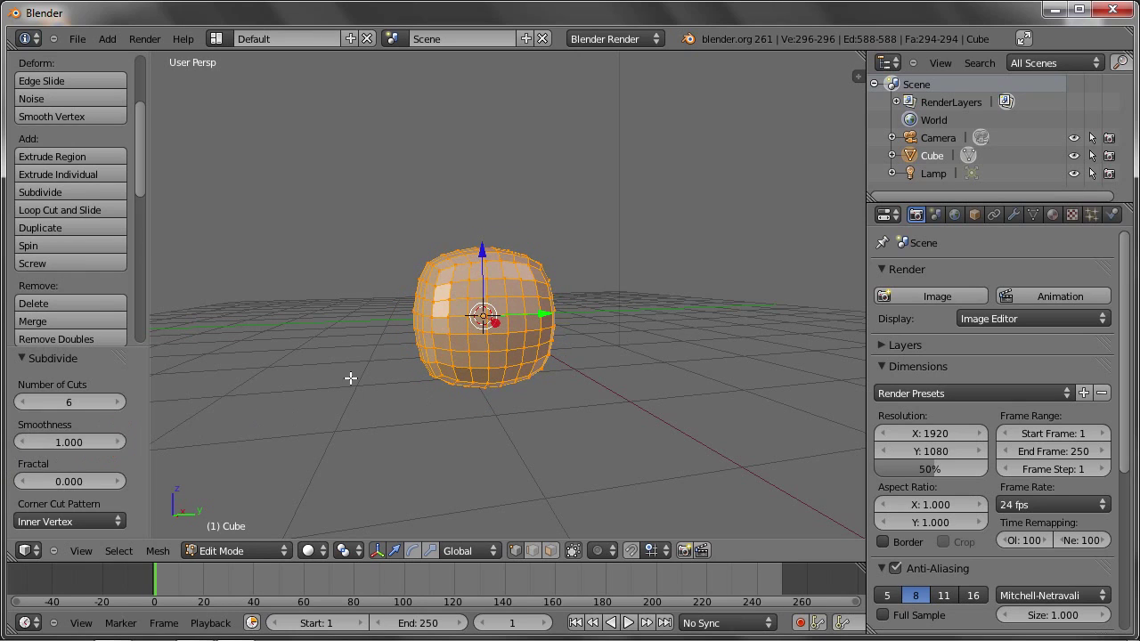
pyautogui.click(62, 445)
pyautogui.write('10')
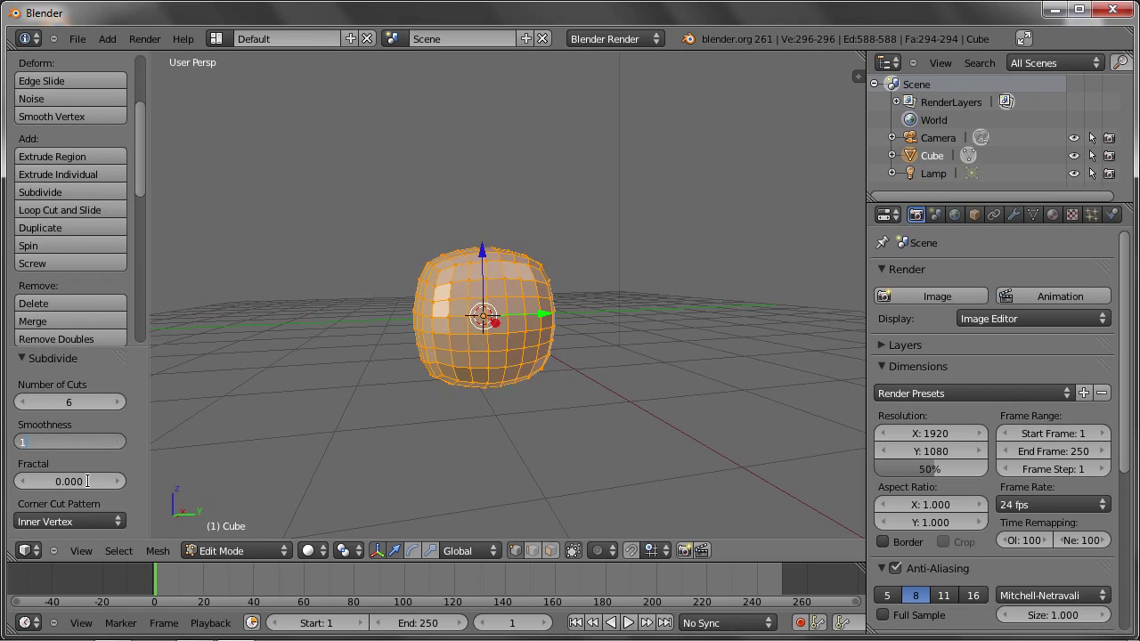
pyautogui.press('Return')
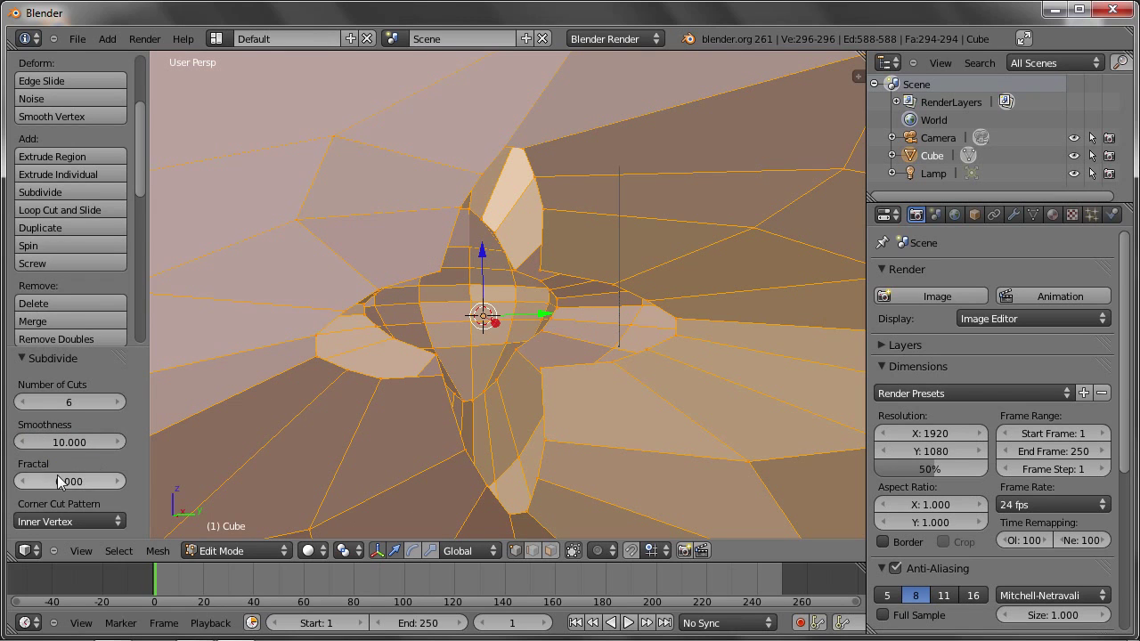
# - Set smoothness to 1, and step the cuts down to 5 and back to 6
pyautogui.click(52, 435)
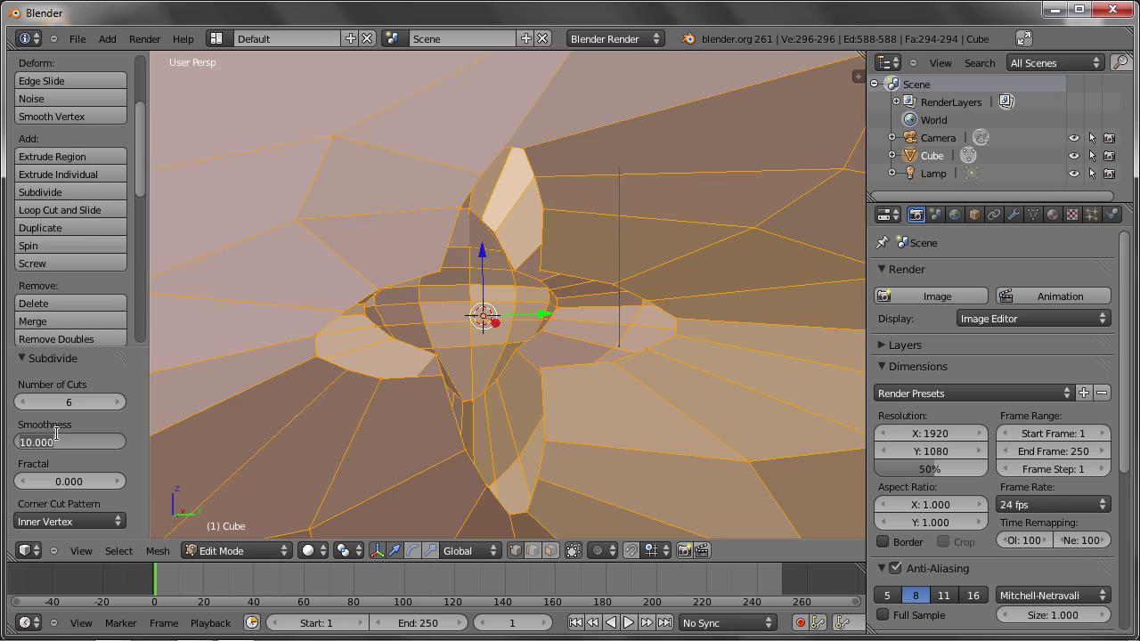
pyautogui.write('1')
pyautogui.press('Return')
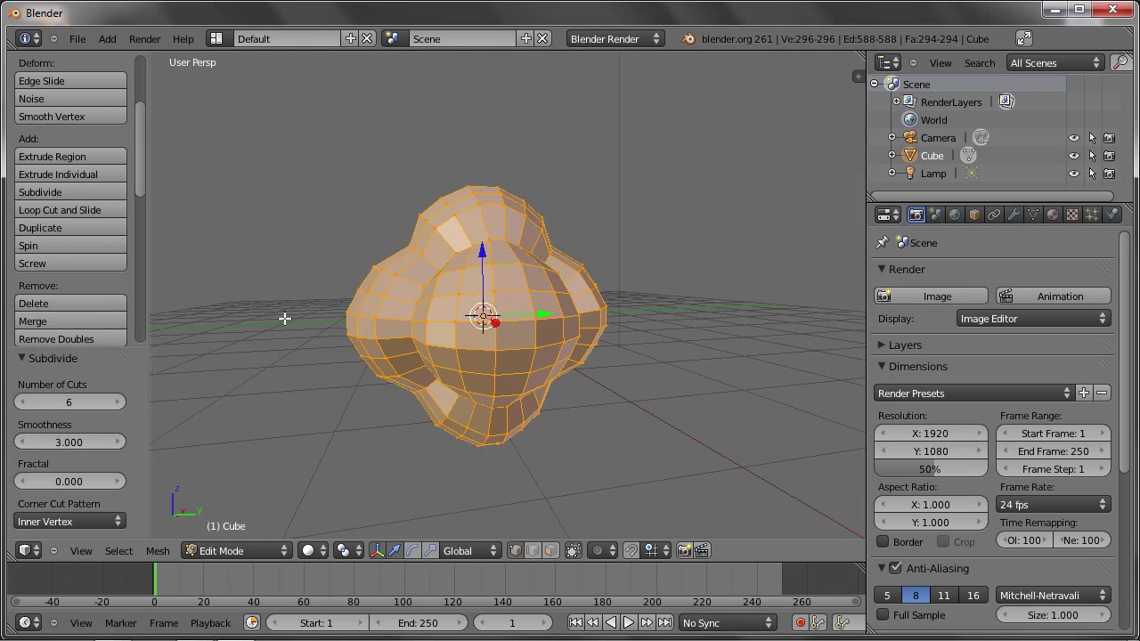
pyautogui.click(35, 403)
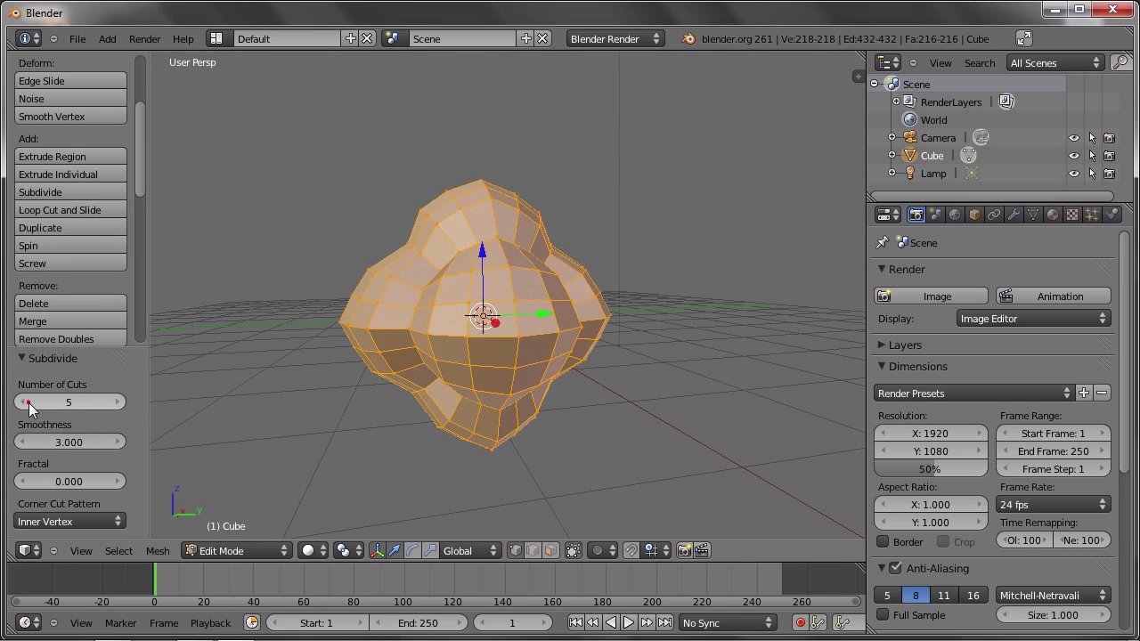
pyautogui.click(114, 401)
pyautogui.moveTo(530, 329)
pyautogui.mouseDown(button='middle')
pyautogui.moveTo(618, 305)
pyautogui.moveTo(544, 362)
pyautogui.moveTo(445, 382)
pyautogui.mouseUp(button='middle')
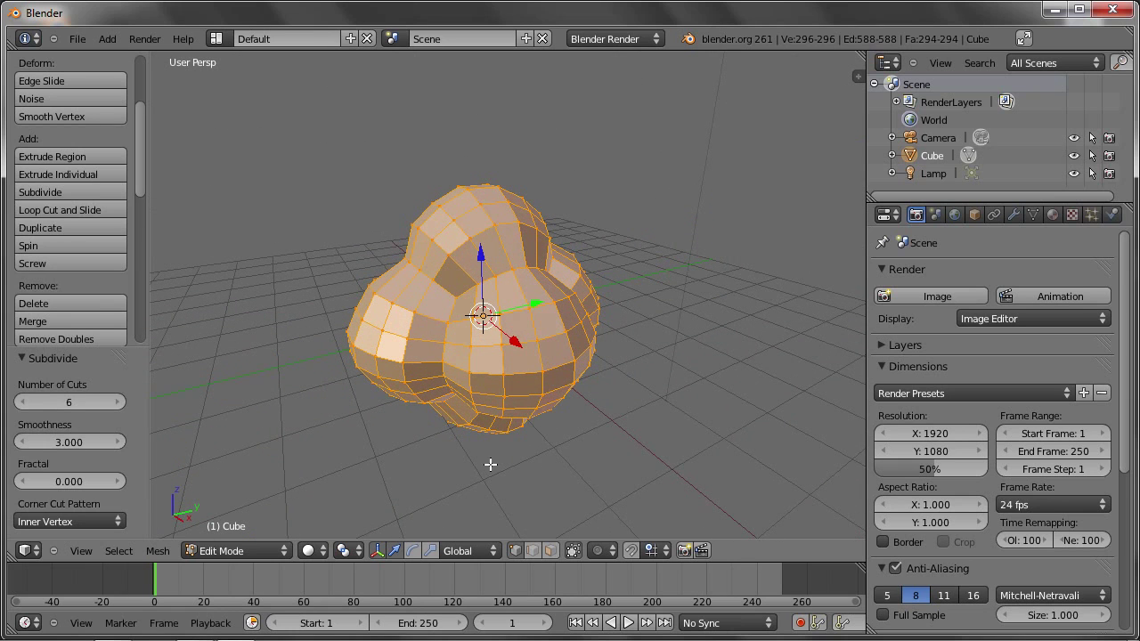
# - Extrude a 2x2 patch of top faces outward into a tube
pyautogui.click(550, 550)
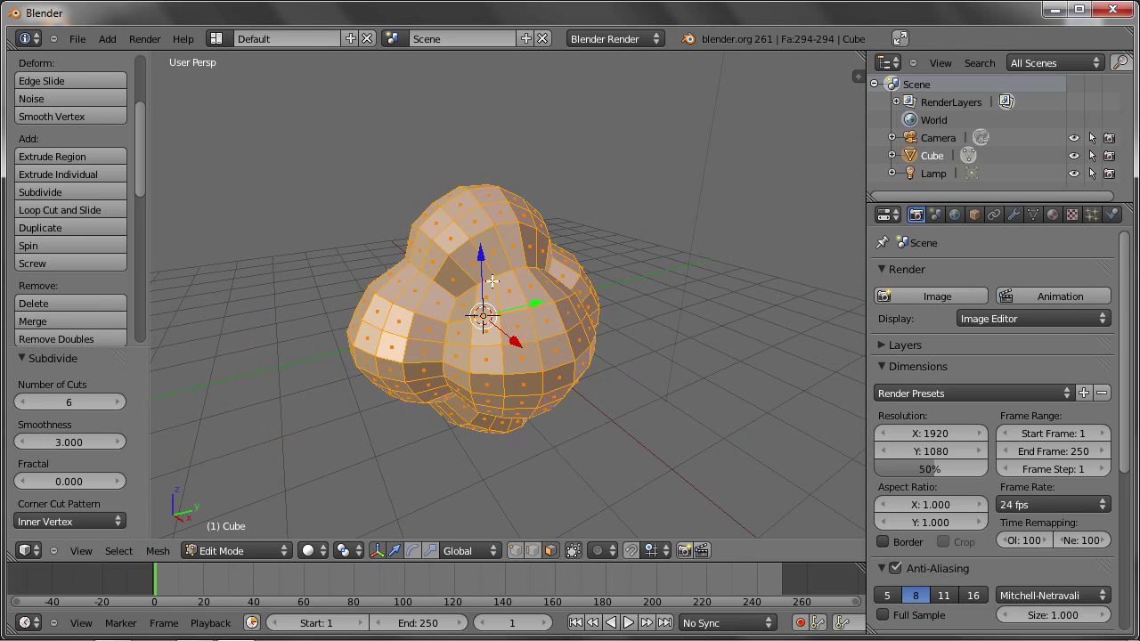
pyautogui.rightClick(451, 236)
pyautogui.keyDown('shift'); pyautogui.rightClick(436, 217); pyautogui.keyUp('shift')
pyautogui.keyDown('shift'); pyautogui.rightClick(458, 201); pyautogui.keyUp('shift')
pyautogui.keyDown('shift'); pyautogui.rightClick(469, 222); pyautogui.keyUp('shift')
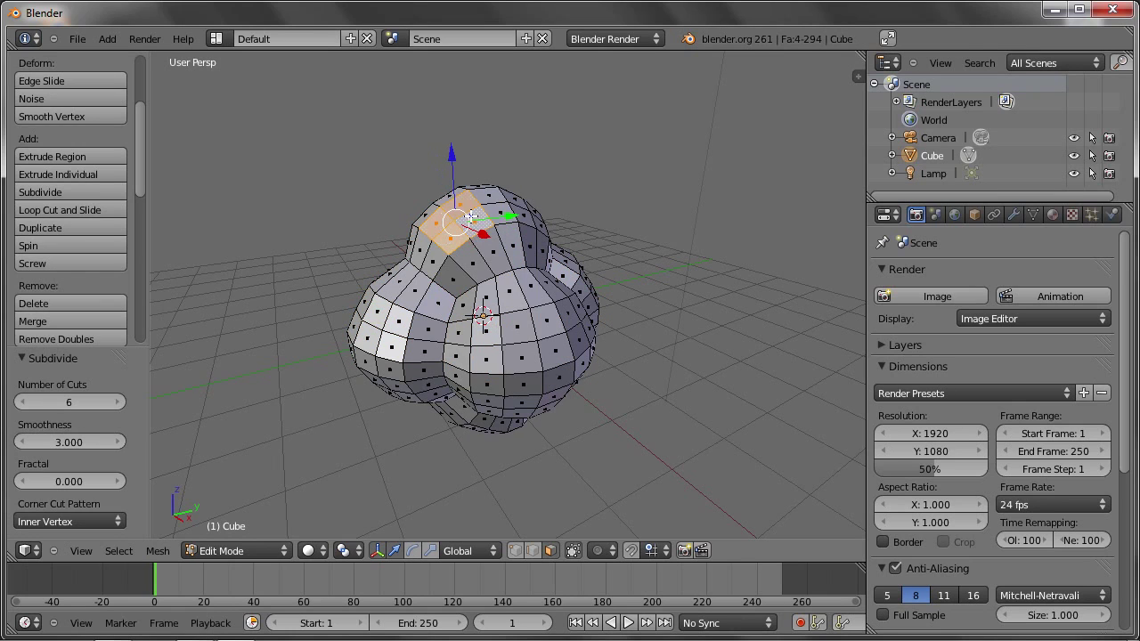
pyautogui.press('e')
pyautogui.click(530, 314)
# - Extrude four side faces into a long side tube
pyautogui.rightClick(503, 259)
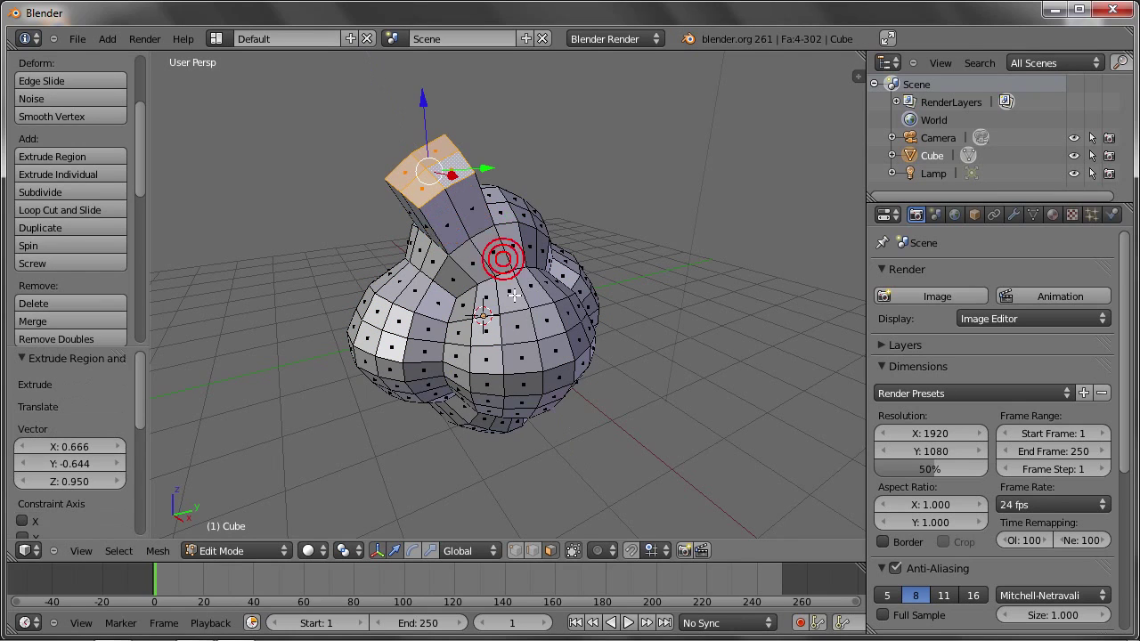
pyautogui.keyDown('shift'); pyautogui.rightClick(531, 291); pyautogui.keyUp('shift')
pyautogui.keyDown('shift'); pyautogui.rightClick(543, 317); pyautogui.keyUp('shift')
pyautogui.keyDown('shift'); pyautogui.rightClick(567, 292); pyautogui.keyUp('shift')
pyautogui.moveTo(485, 330); pyautogui.dragTo(571, 305, button='middle')
pyautogui.press('e')
pyautogui.click(594, 248)
# - Shrink the side tube's tip, move it back toward the body, and recalculate normals
pyautogui.press('s')
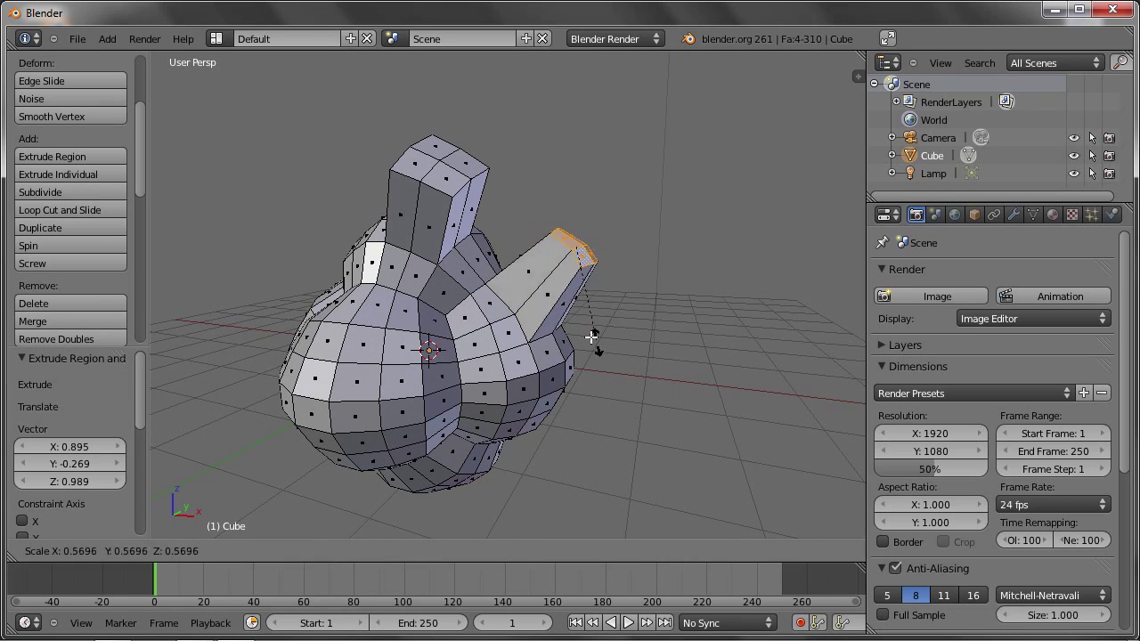
pyautogui.click(576, 313)
pyautogui.press('g')
pyautogui.click(543, 339)
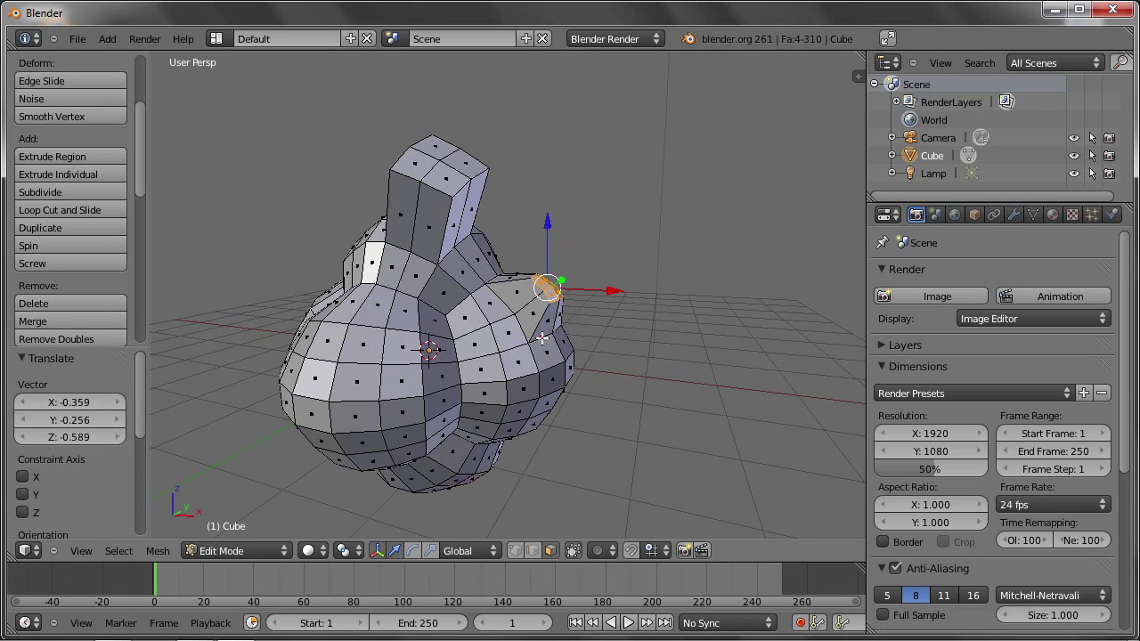
pyautogui.hotkey('ctrl', 'n')
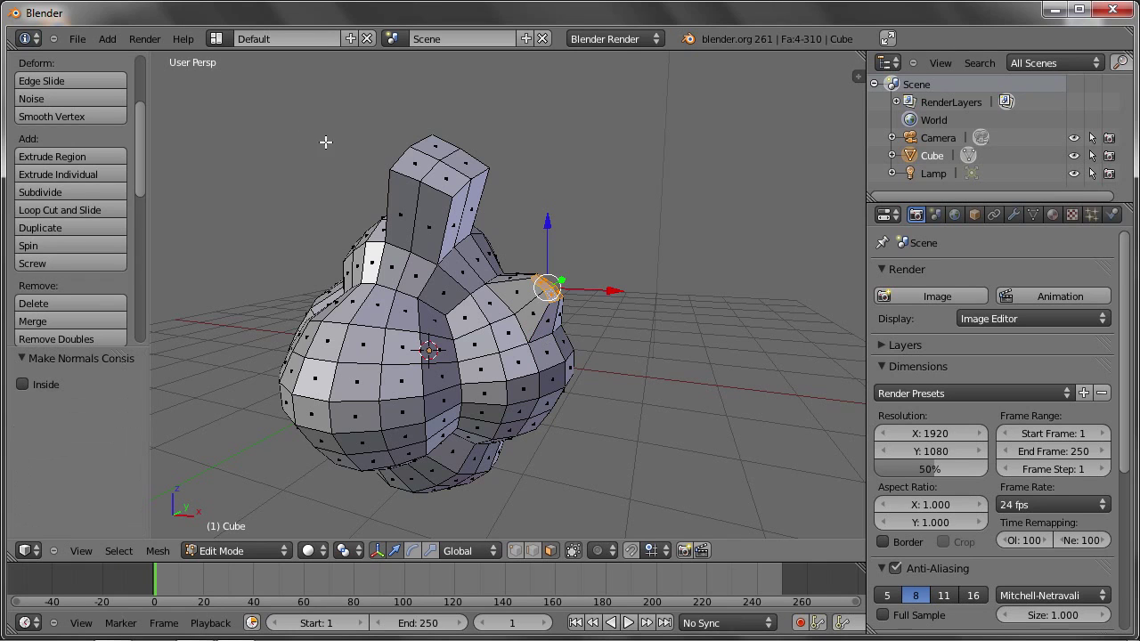
pyautogui.click(83, 42)
# - Load a fresh startup scene and put the default cube into Edit Mode, zoomed in
pyautogui.click(89, 56)
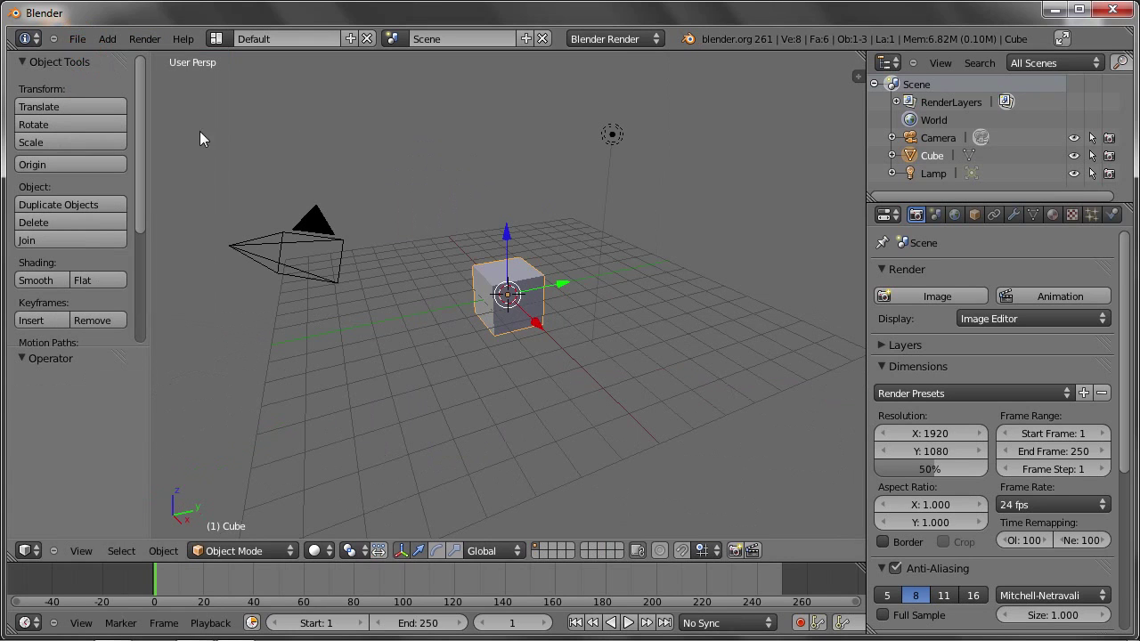
pyautogui.press('Tab')
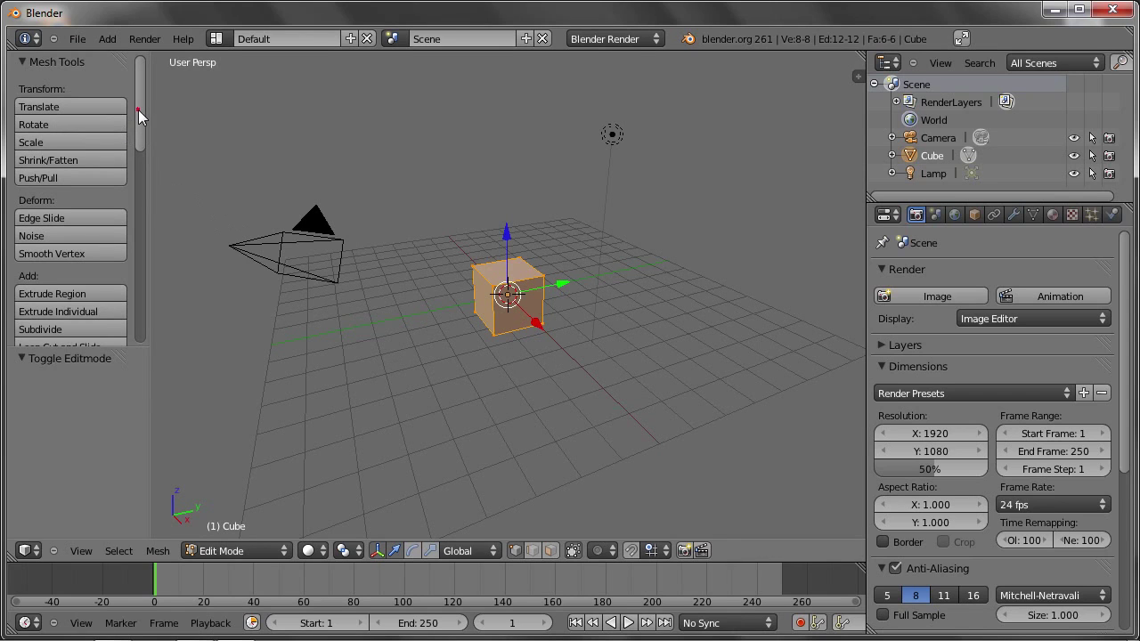
pyautogui.moveTo(136, 111); pyautogui.dragTo(132, 148)
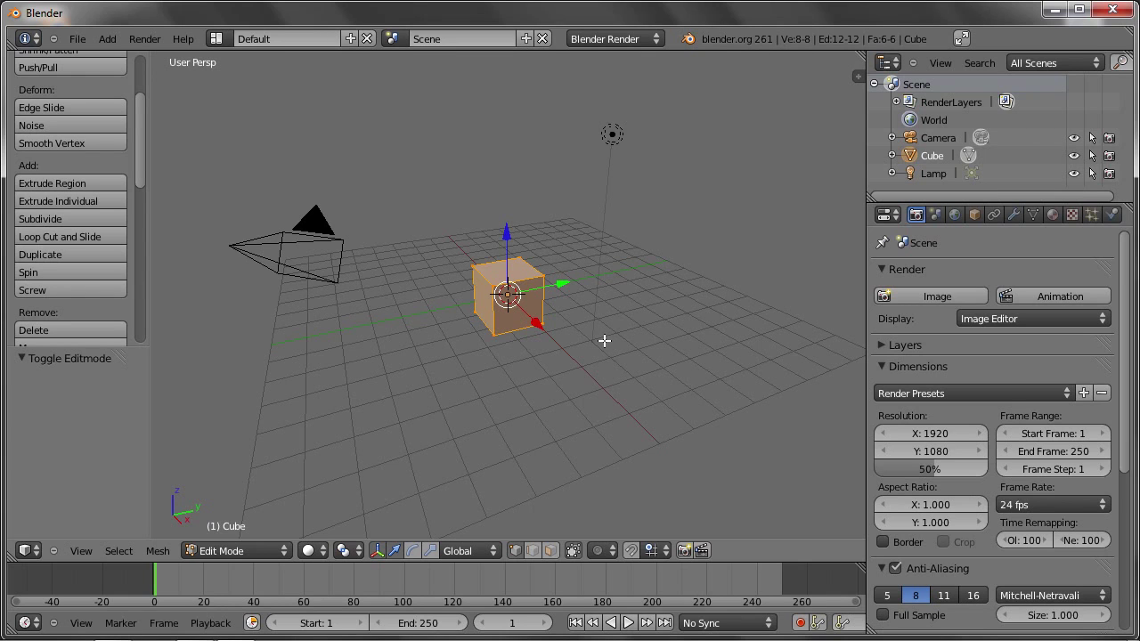
pyautogui.scroll(3, 563, 296)
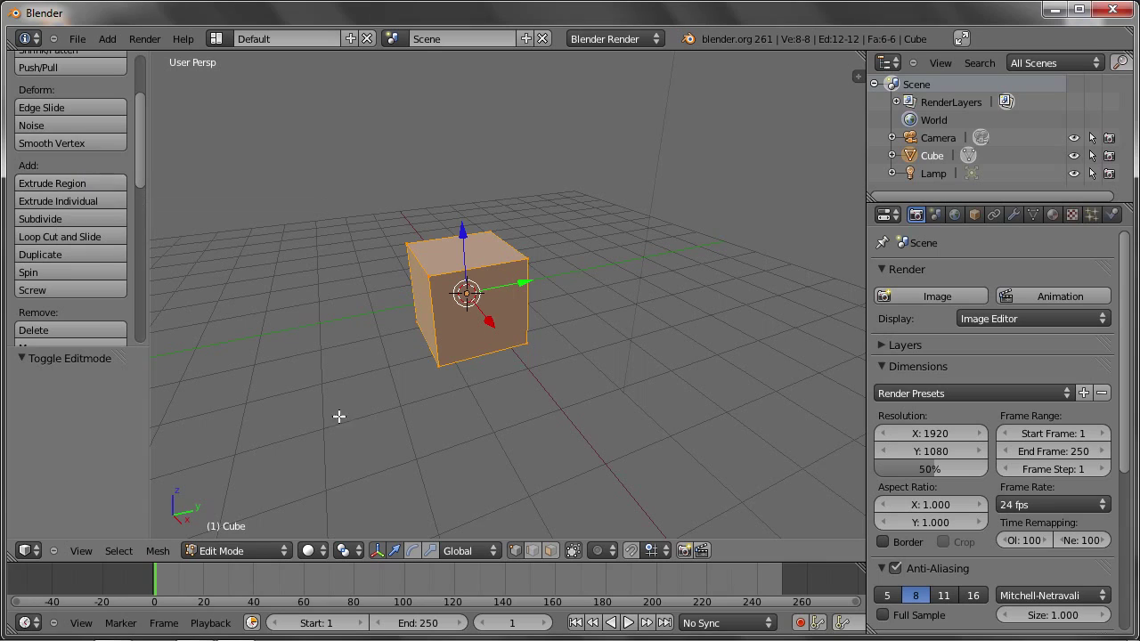
# - Extrude only the cube's left face outward by 2.477 units
pyautogui.click(550, 550)
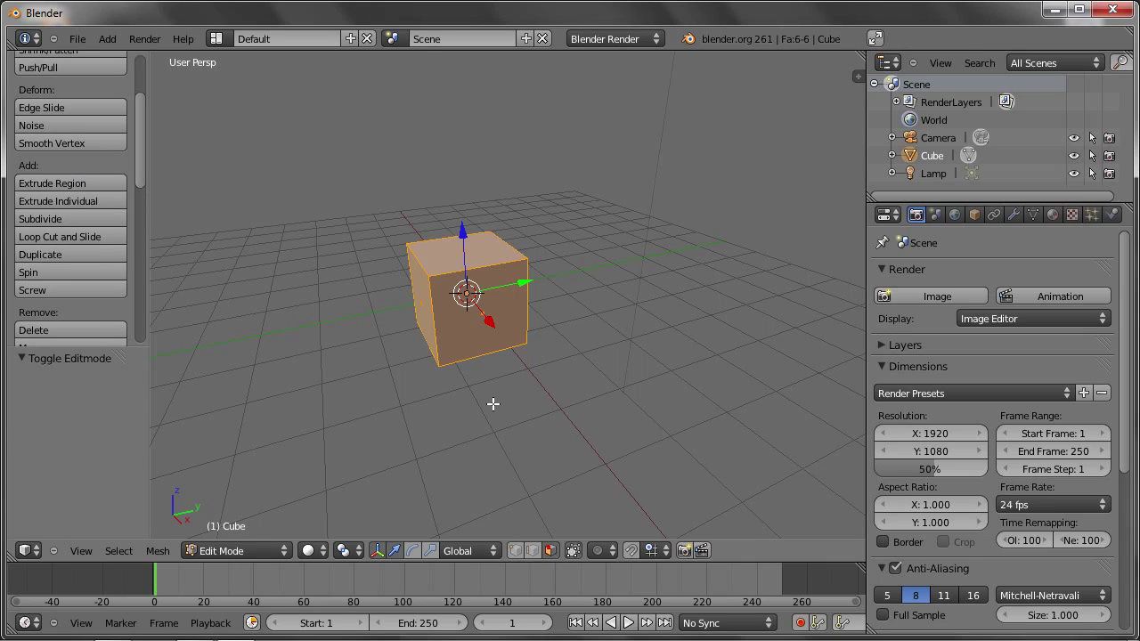
pyautogui.rightClick(426, 311)
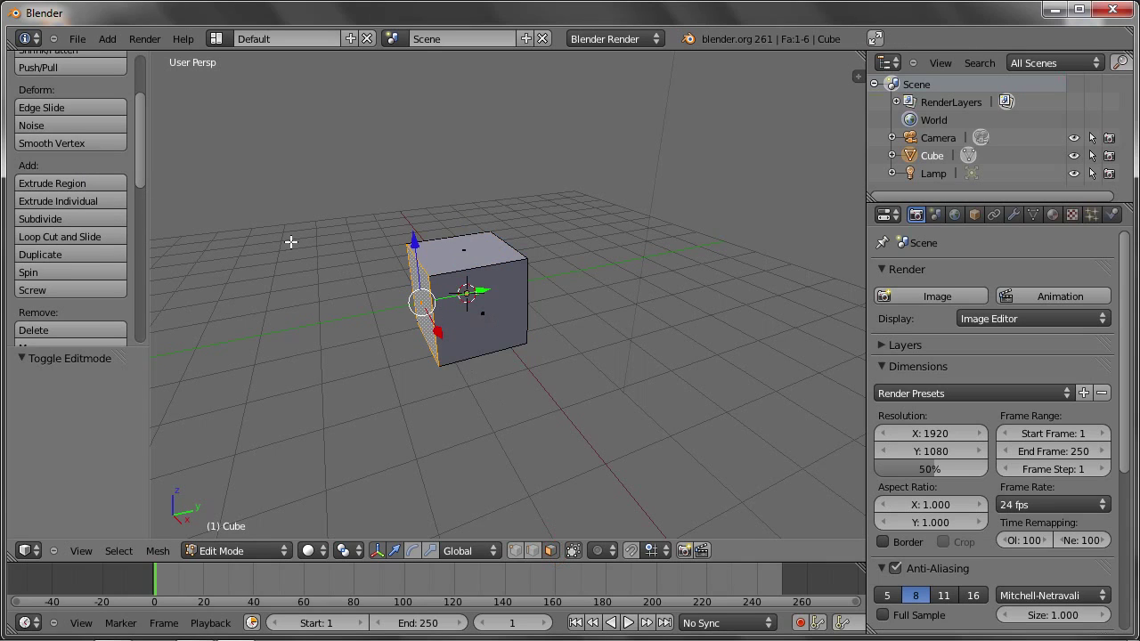
pyautogui.press('e')
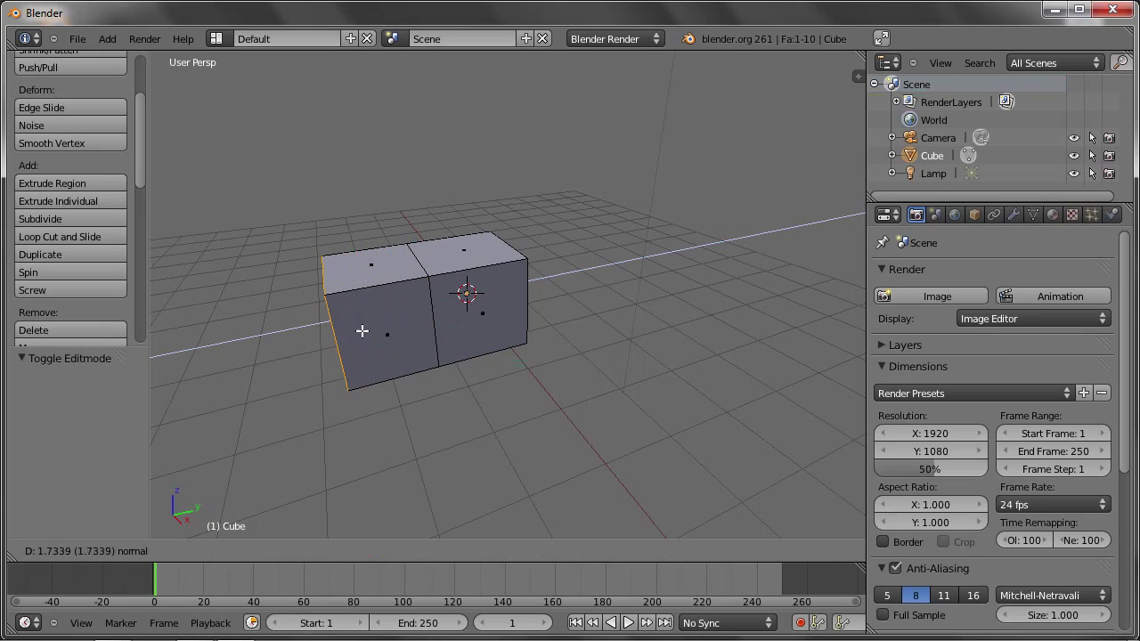
pyautogui.click(323, 349)
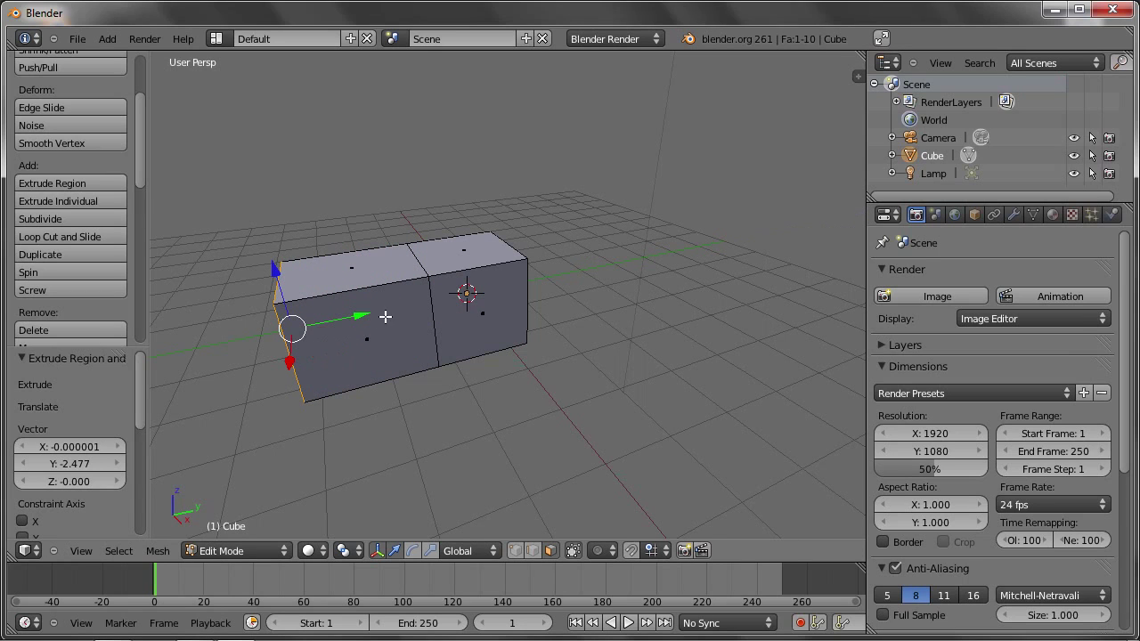
pyautogui.moveTo(409, 236); pyautogui.dragTo(412, 256, button='middle')
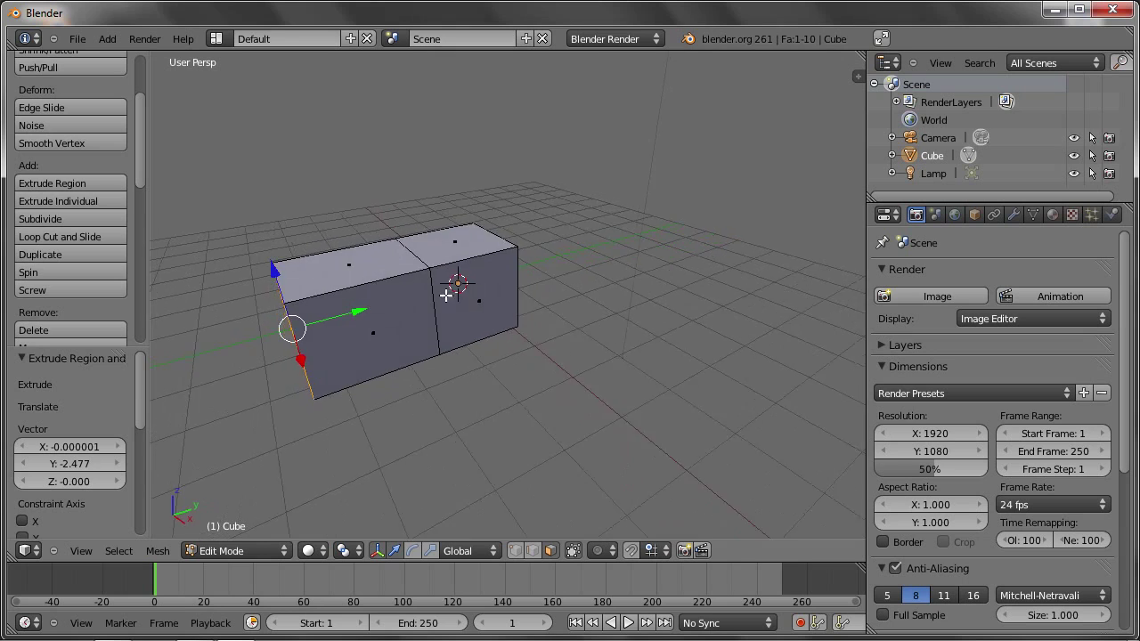
pyautogui.click(532, 550)
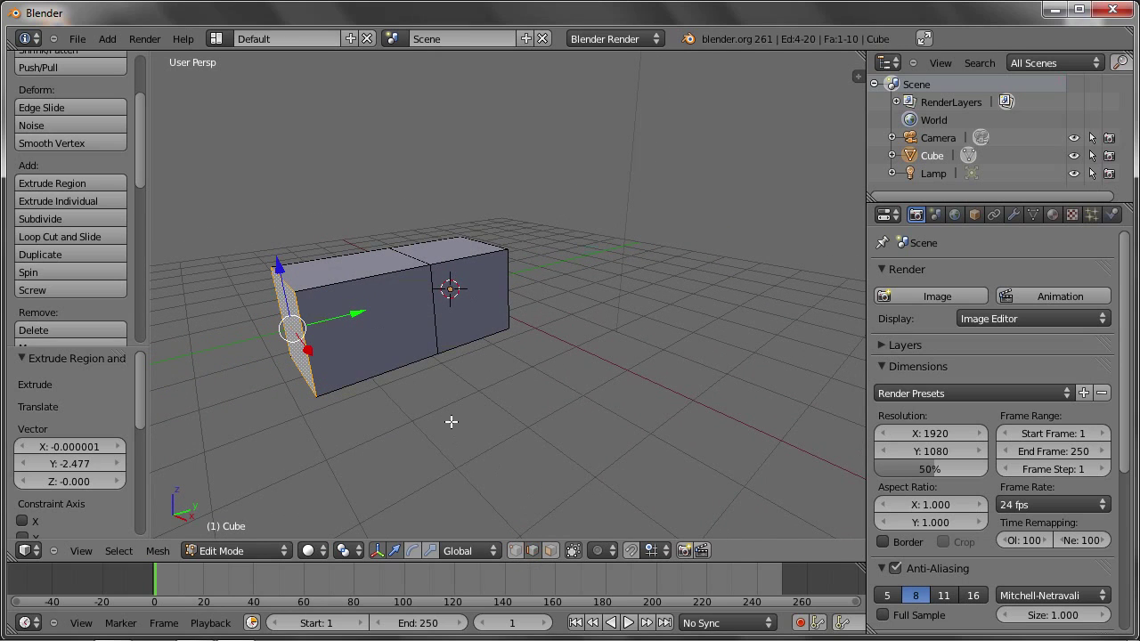
# - In wireframe view, select the middle edge loop, cancel a scale, and deselect everything
pyautogui.press('z')
pyautogui.click(414, 258)
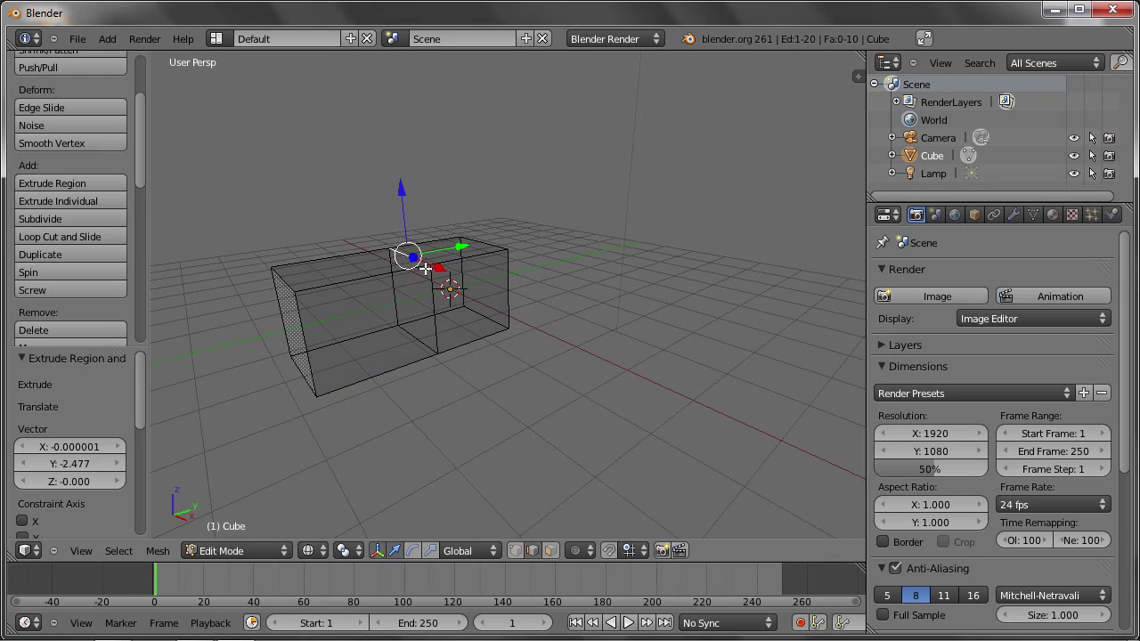
pyautogui.click(436, 299)
pyautogui.click(404, 322)
pyautogui.click(394, 294)
pyautogui.keyDown('shift'); pyautogui.click(410, 258); pyautogui.keyUp('shift')
pyautogui.keyDown('shift'); pyautogui.click(437, 285); pyautogui.keyUp('shift')
pyautogui.keyDown('shift'); pyautogui.click(418, 340); pyautogui.keyUp('shift')
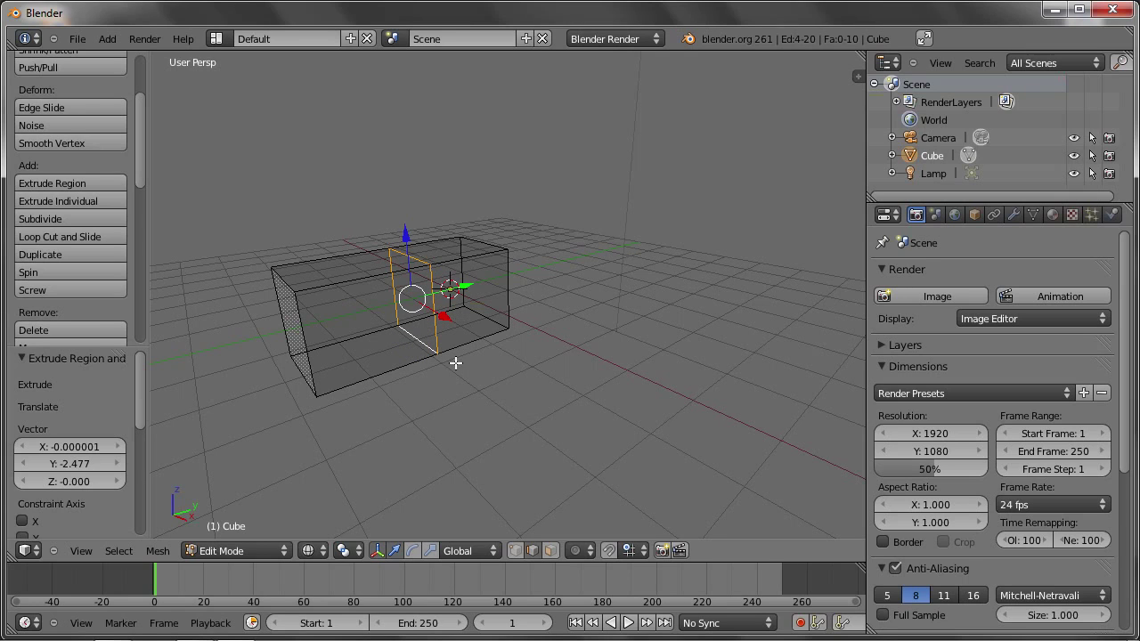
pyautogui.press('s')
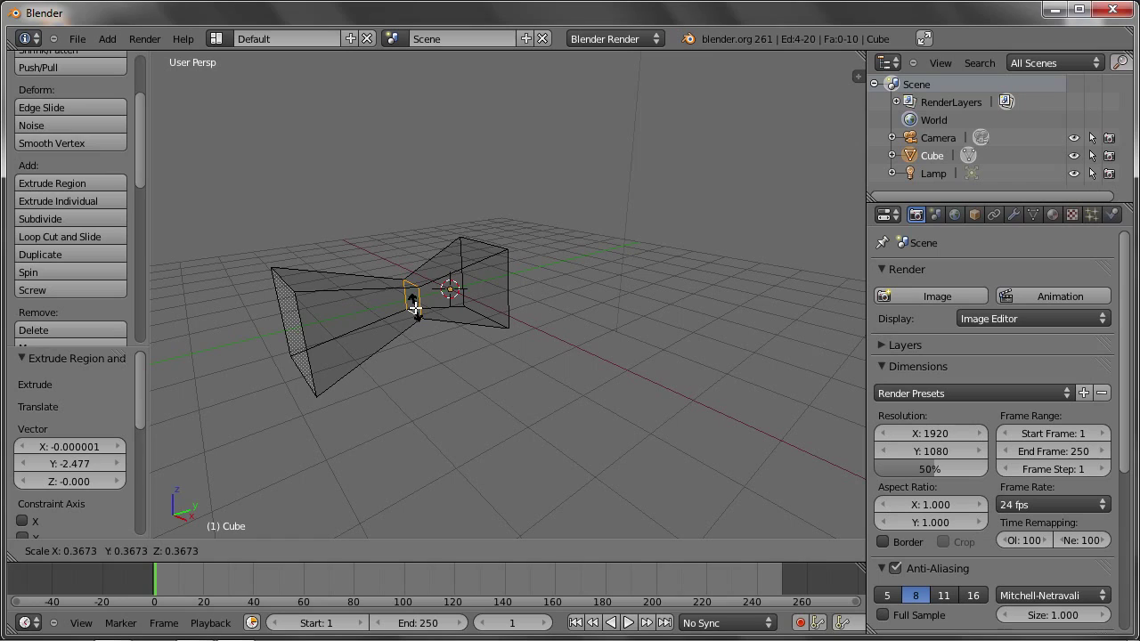
pyautogui.press('Escape')
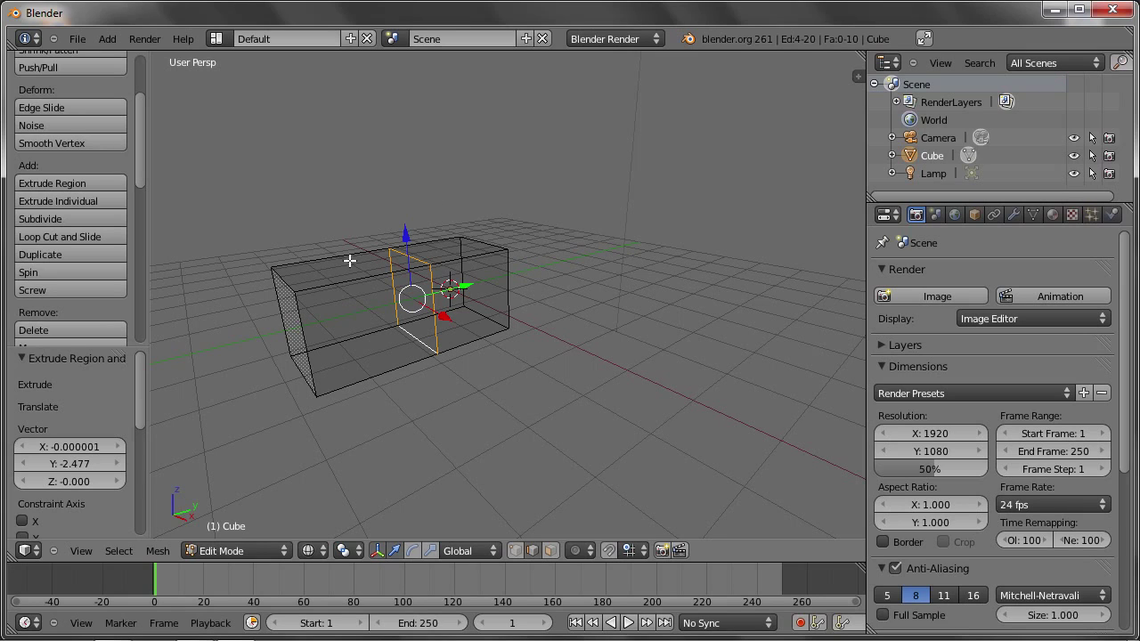
pyautogui.press('a')
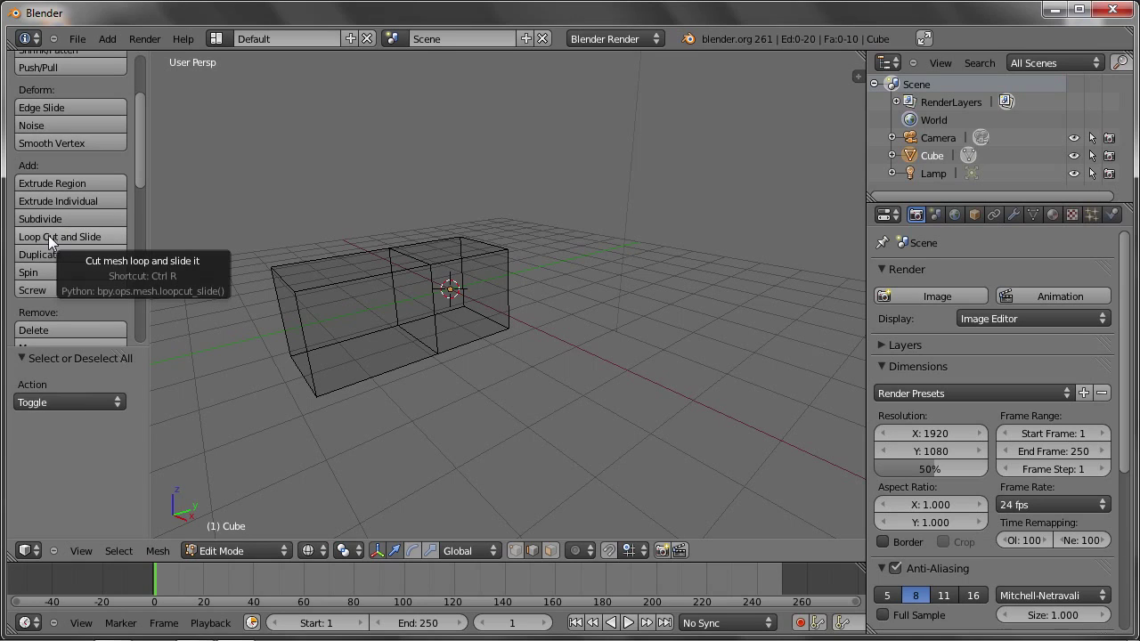
# - Add a vertical loop cut across the left half of the long box
pyautogui.click(48, 236)
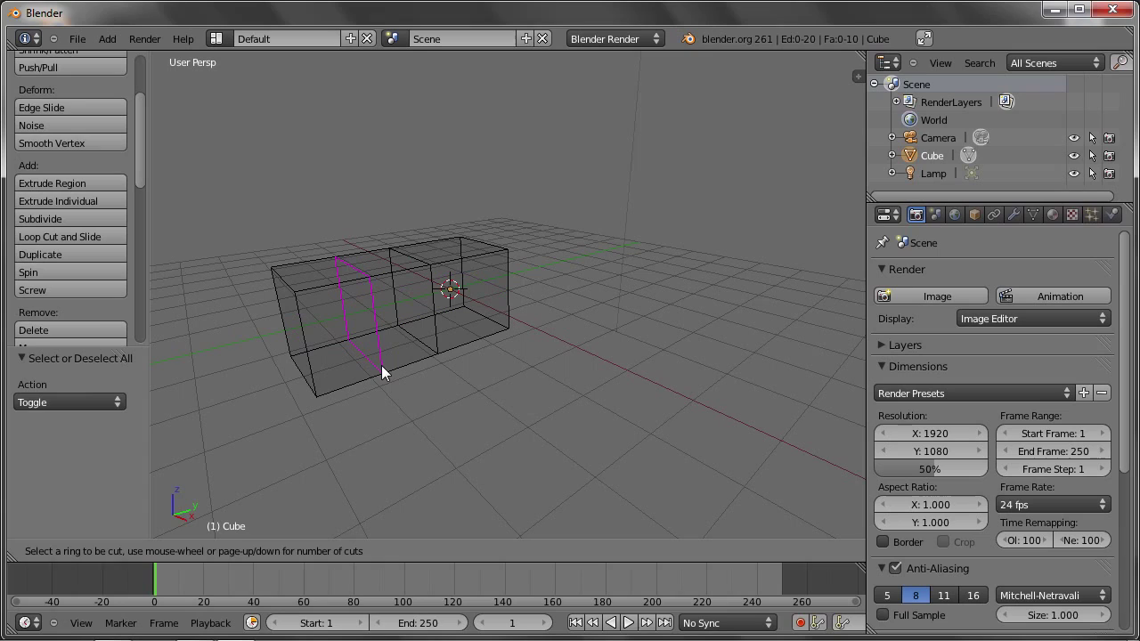
pyautogui.click(373, 282)
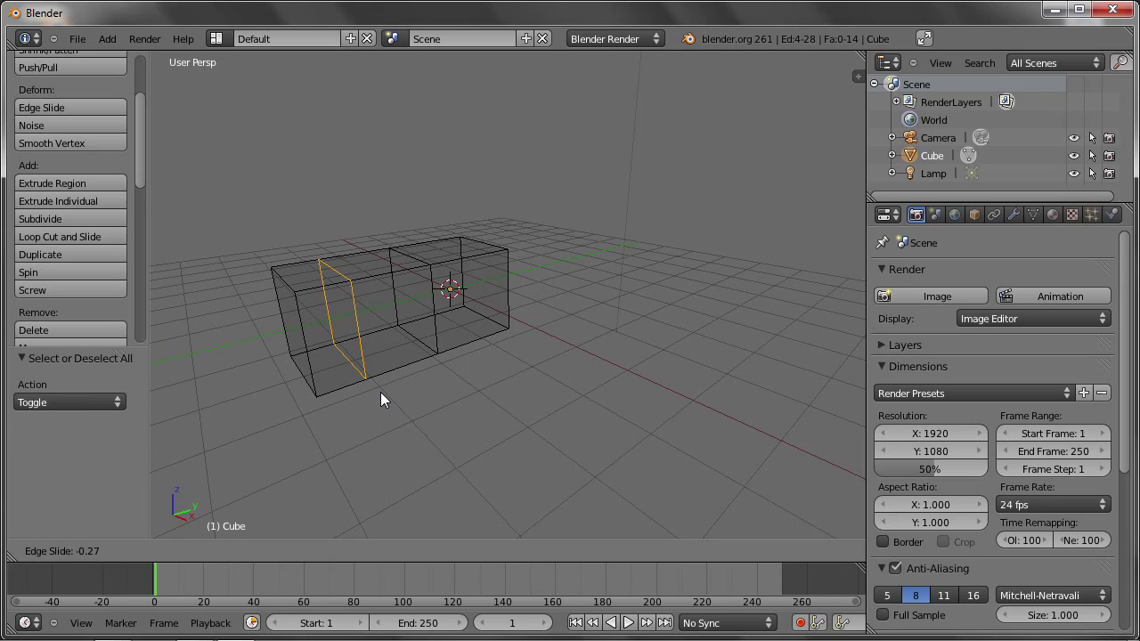
pyautogui.click(407, 357)
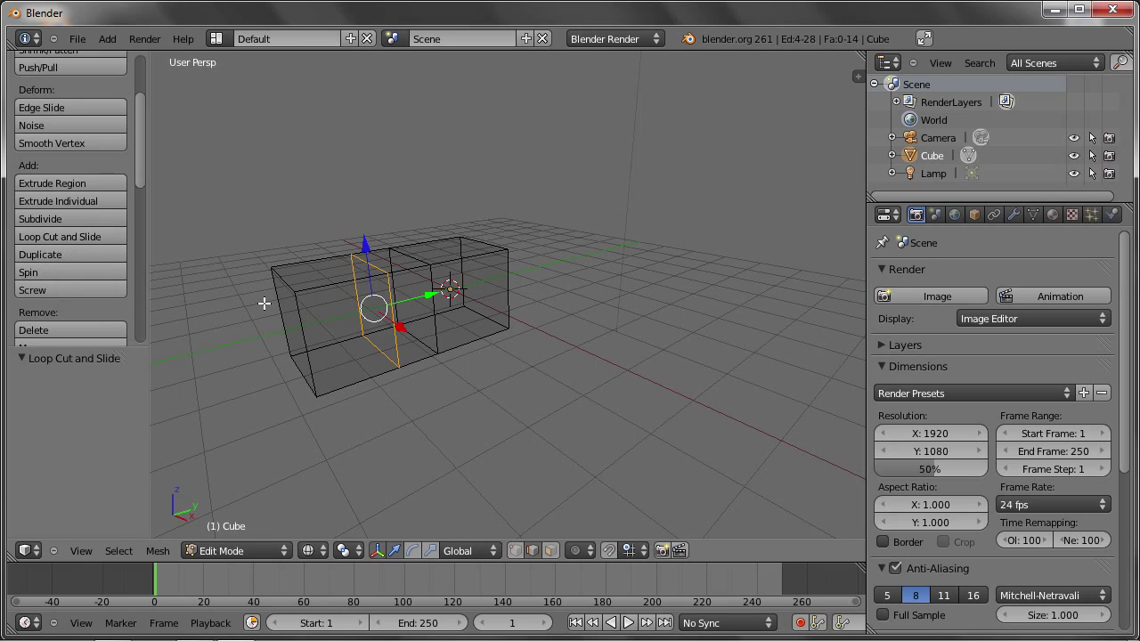
# - Add two more loop cuts: one horizontally around the box, one centred along its length
pyautogui.hotkey('ctrl', 'r')
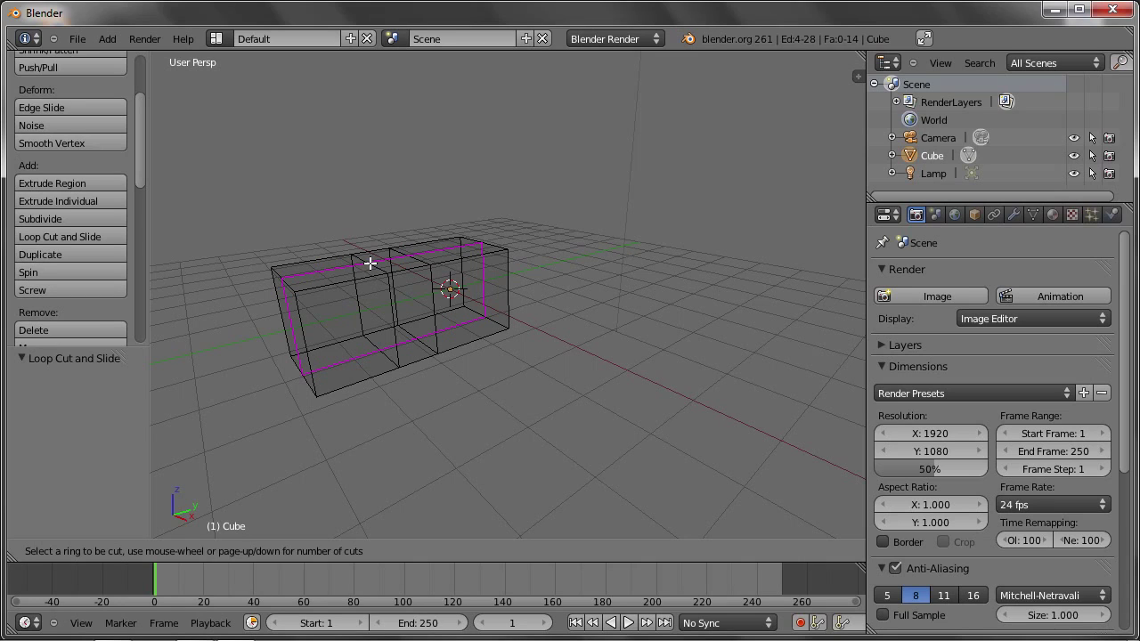
pyautogui.click(369, 260)
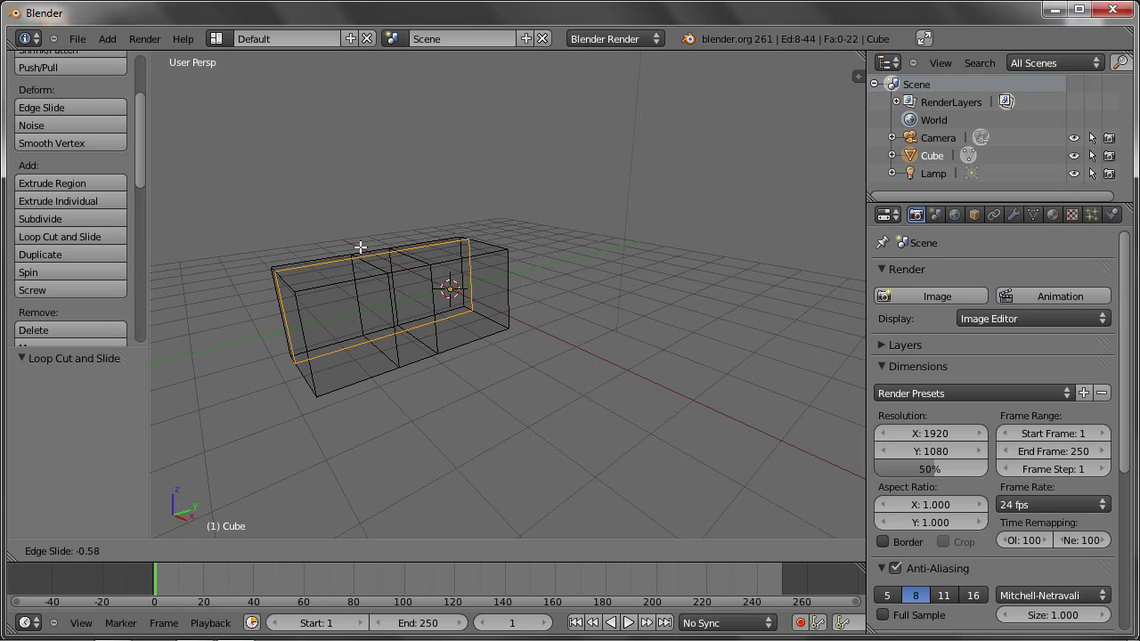
pyautogui.click(359, 246)
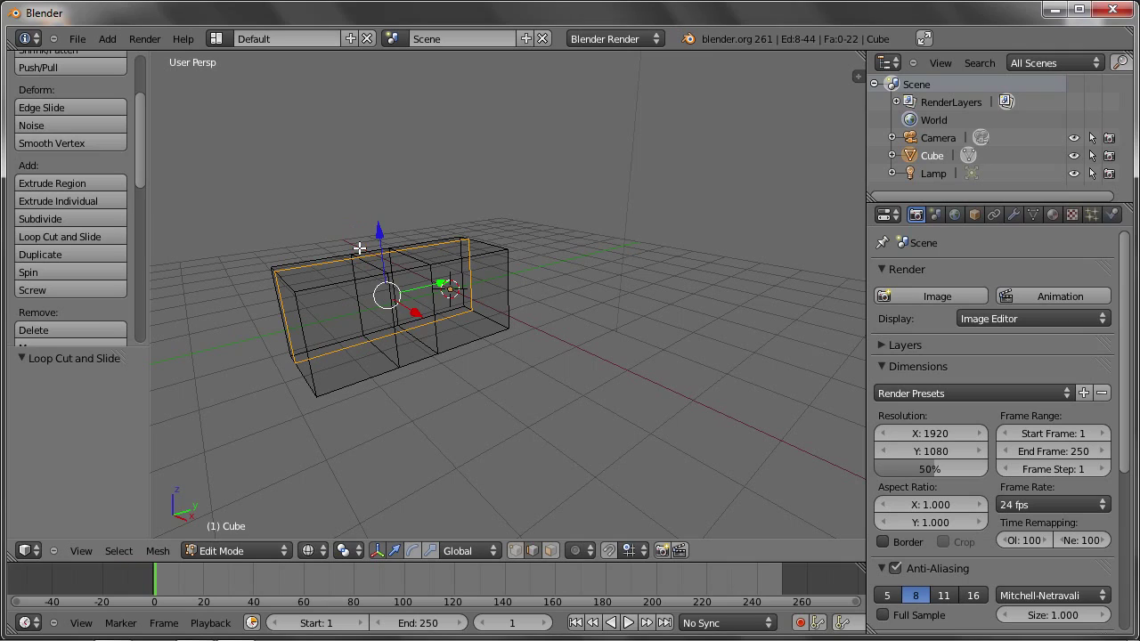
pyautogui.moveTo(339, 279)
pyautogui.mouseDown(button='middle')
pyautogui.moveTo(491, 323)
pyautogui.moveTo(565, 300)
pyautogui.moveTo(442, 310)
pyautogui.mouseUp(button='middle')
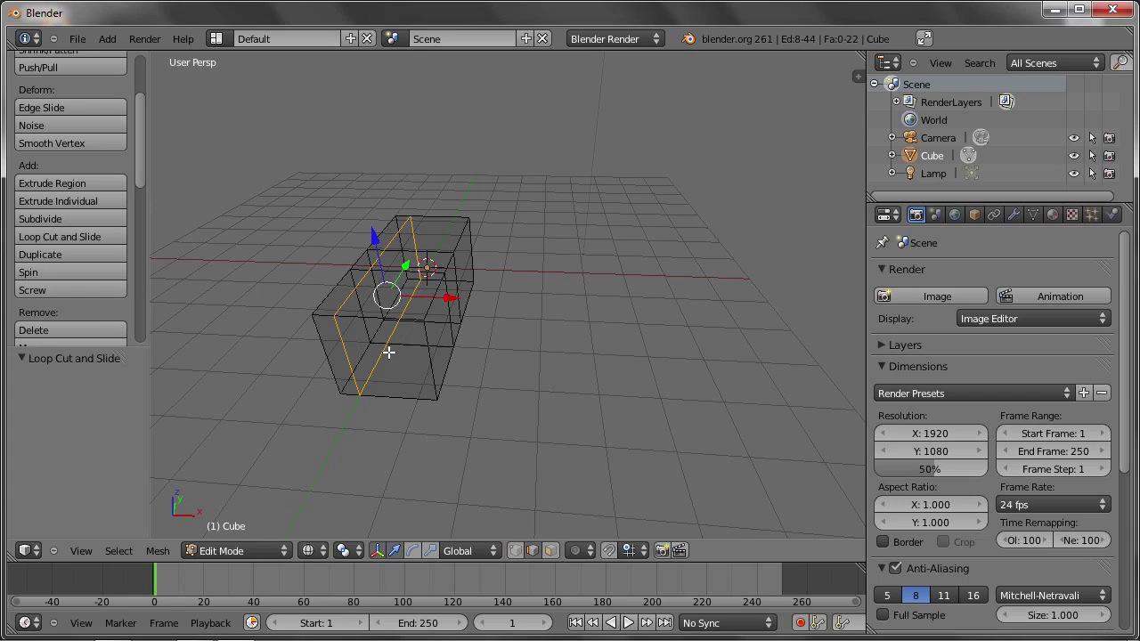
pyautogui.hotkey('ctrl', 'r')
pyautogui.click(448, 215)
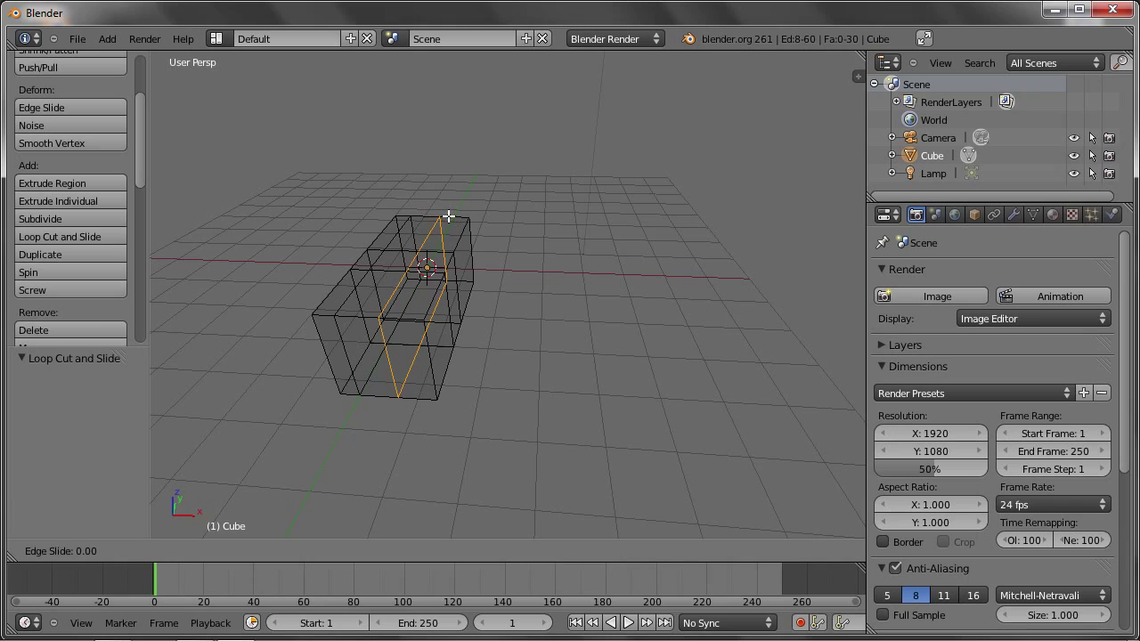
pyautogui.click(448, 215)
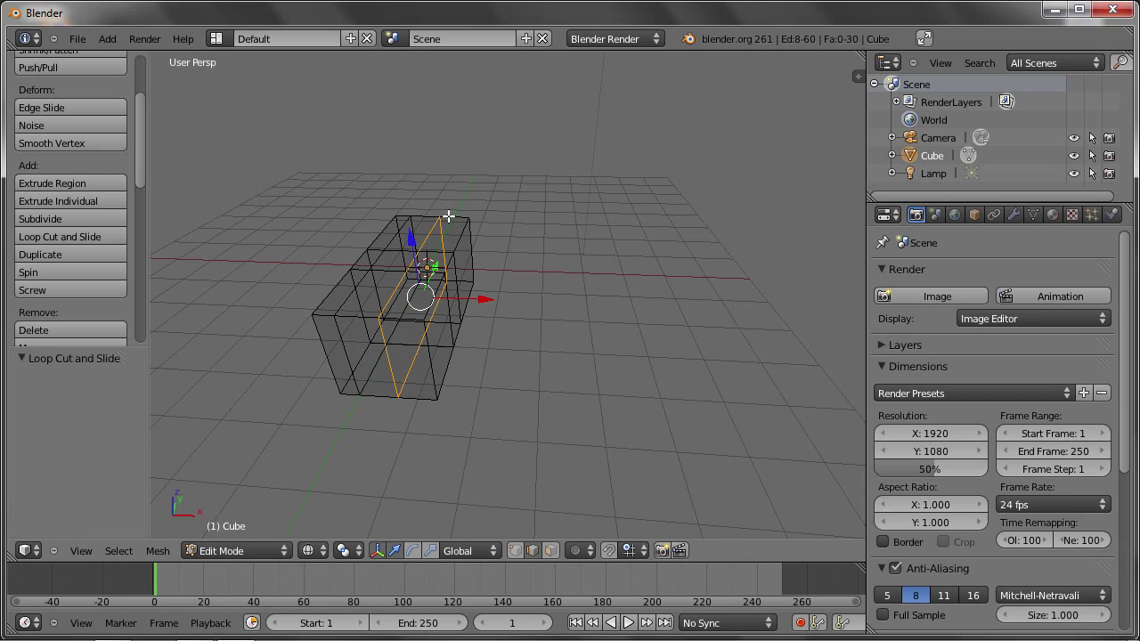
pyautogui.moveTo(456, 288)
pyautogui.mouseDown(button='middle')
pyautogui.moveTo(463, 297)
pyautogui.moveTo(560, 237)
pyautogui.moveTo(483, 324)
pyautogui.mouseUp(button='middle')
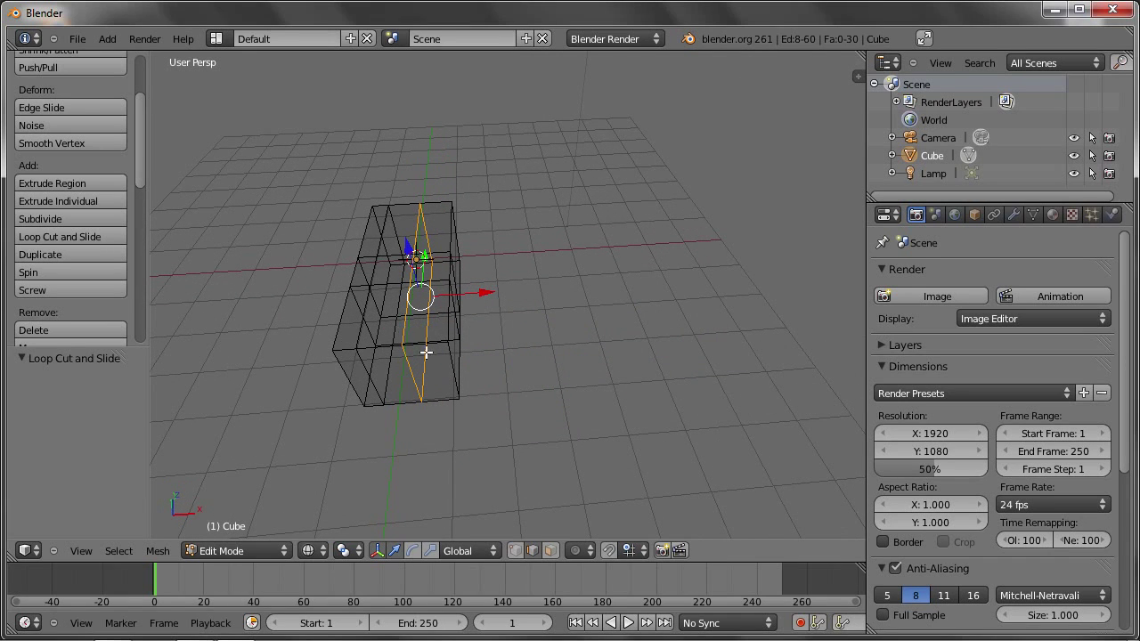
# - In solid shading, extrude one top face up 1.748 units into a pillar and return to Object Mode
pyautogui.click(311, 551)
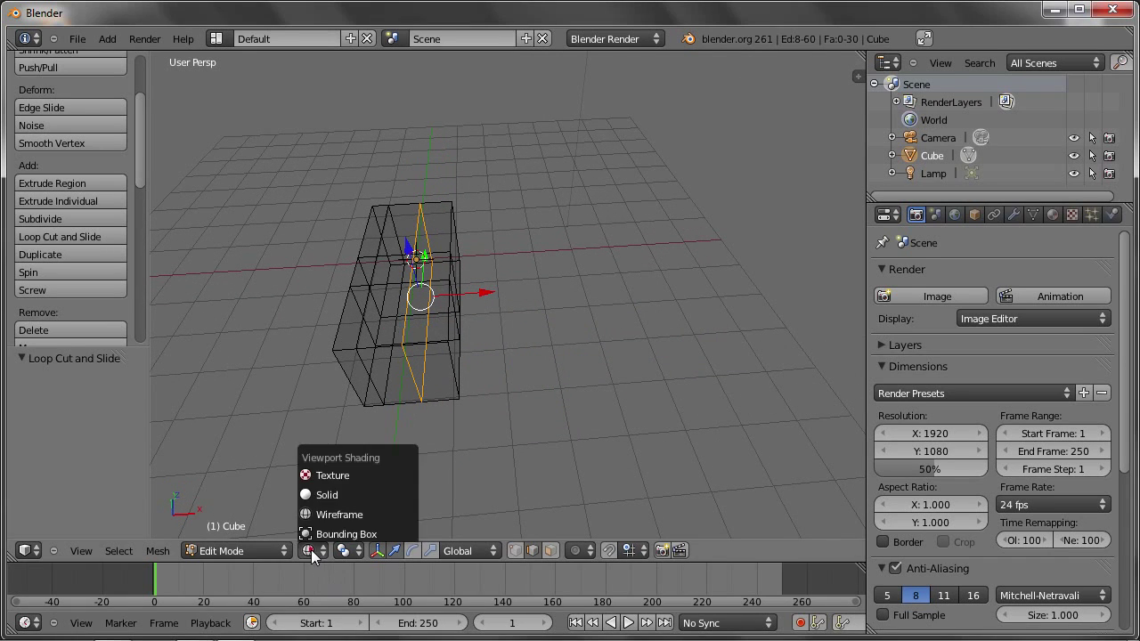
pyautogui.click(307, 496)
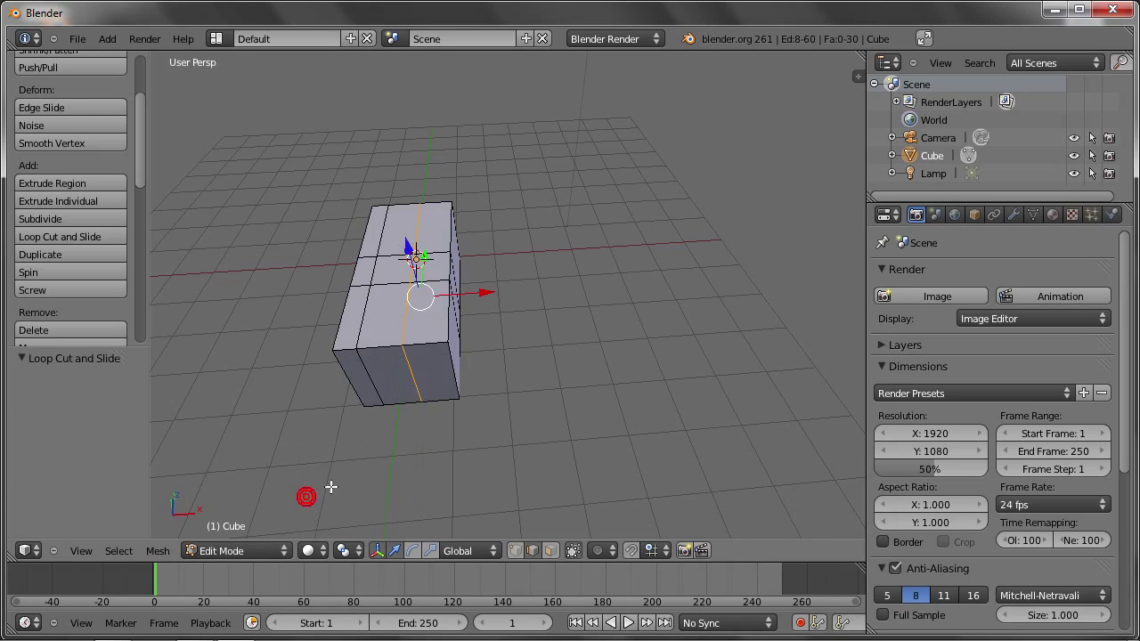
pyautogui.click(552, 550)
pyautogui.rightClick(405, 289)
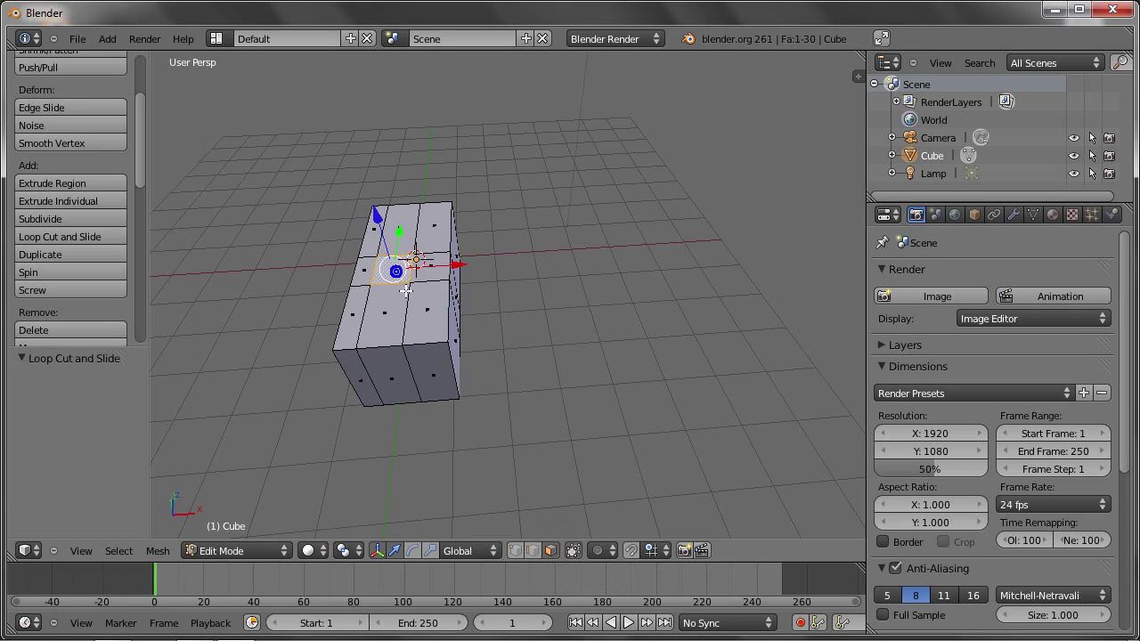
pyautogui.press('e')
pyautogui.click(442, 319)
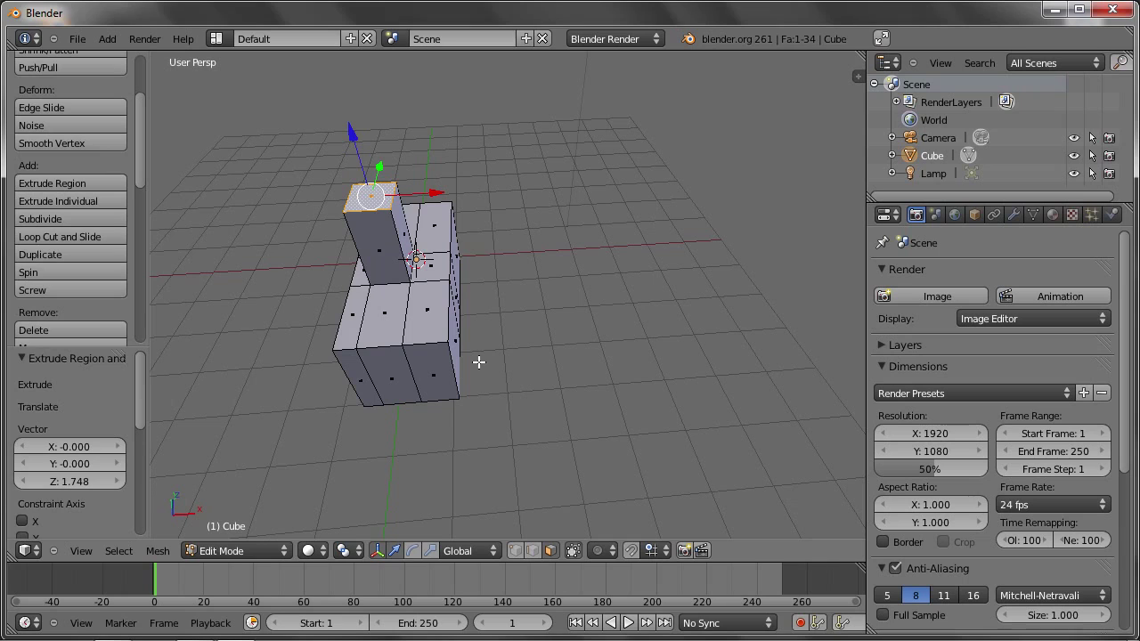
pyautogui.press('Tab')
# - Reload the start-up file and enter Edit Mode on the fresh cube
pyautogui.press('x')
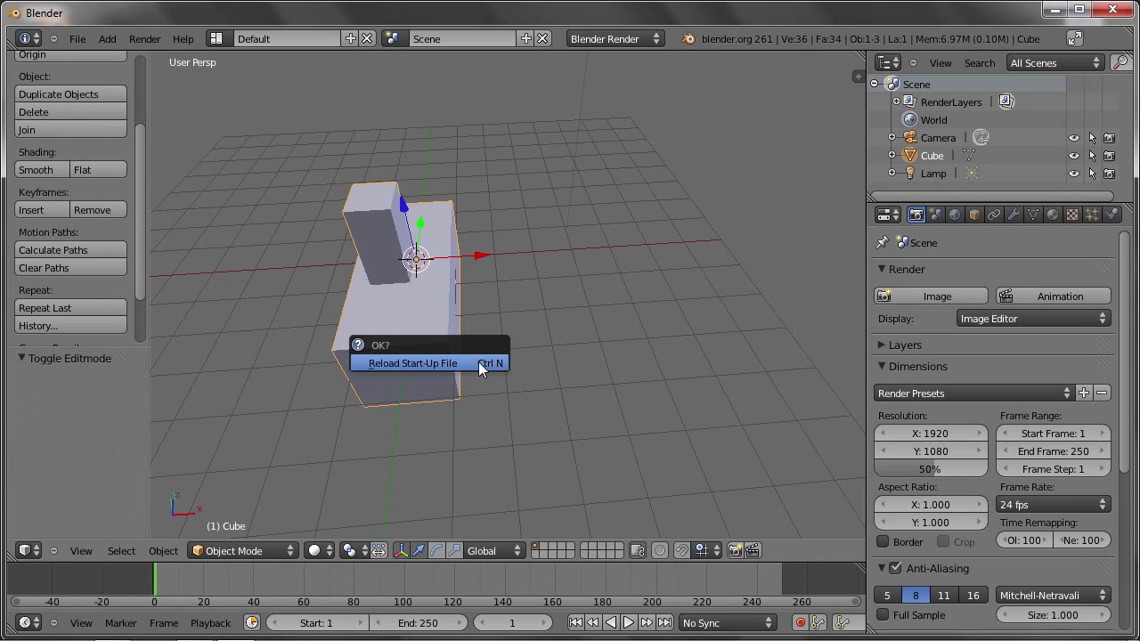
pyautogui.click(479, 361)
pyautogui.press('Tab')
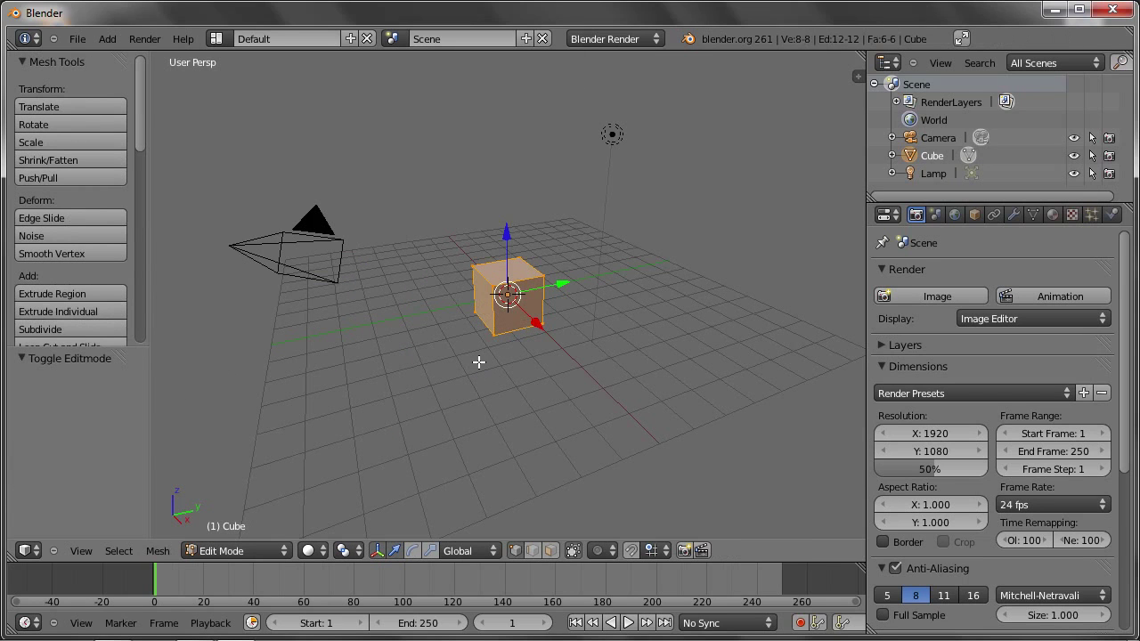
# - Flatten the cube along Z to 0.110 of its height
pyautogui.scroll(3, 498, 302)
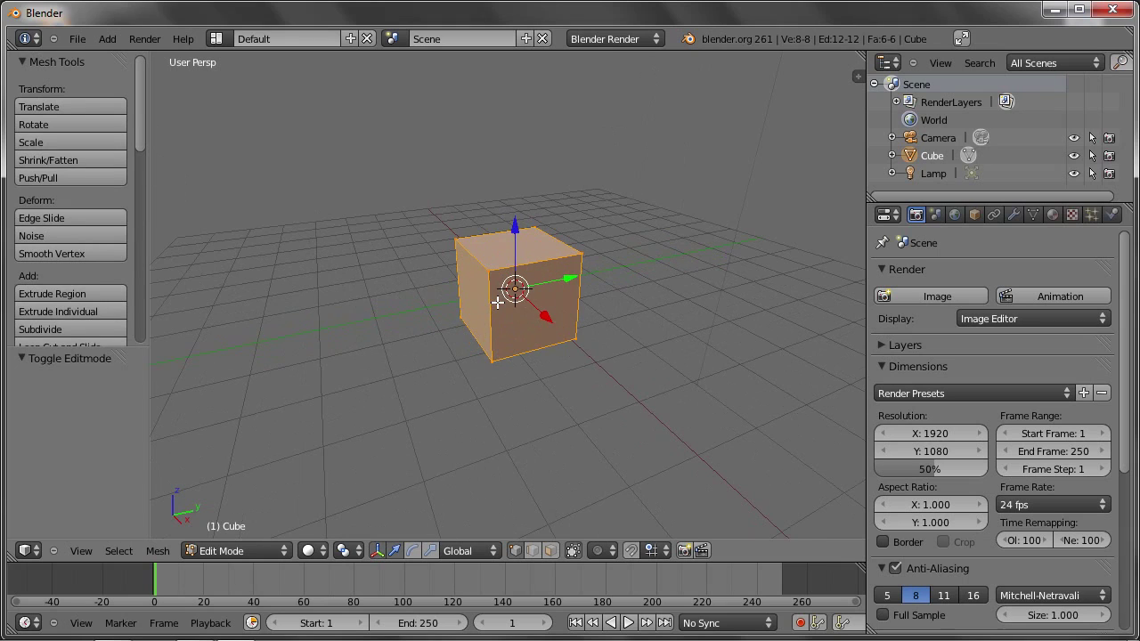
pyautogui.press('s')
pyautogui.press('z')
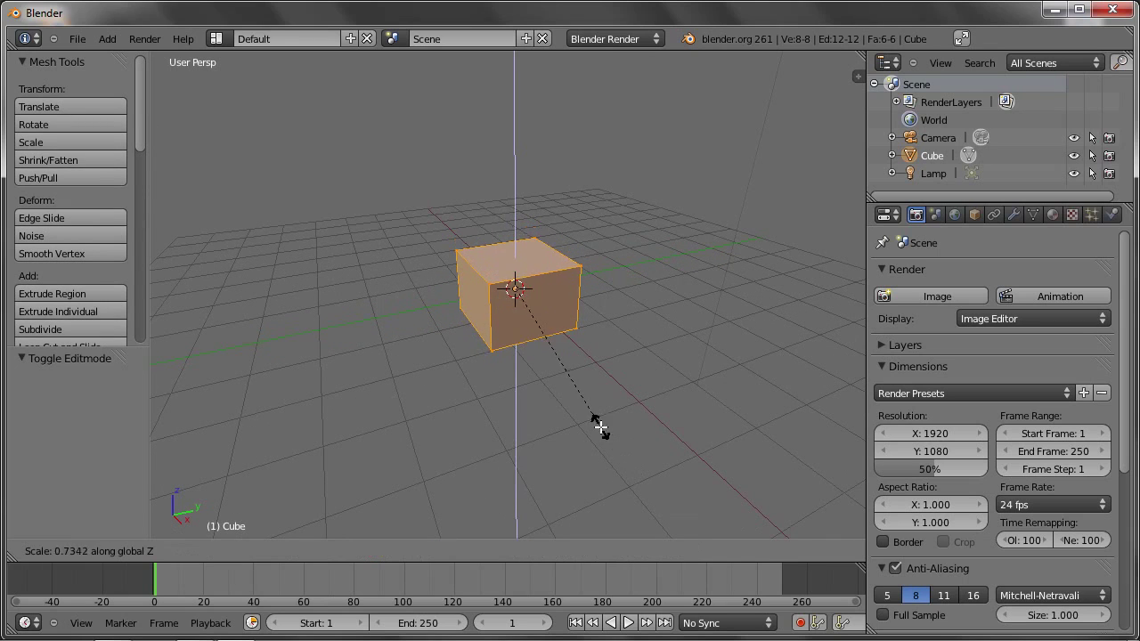
pyautogui.click(506, 307)
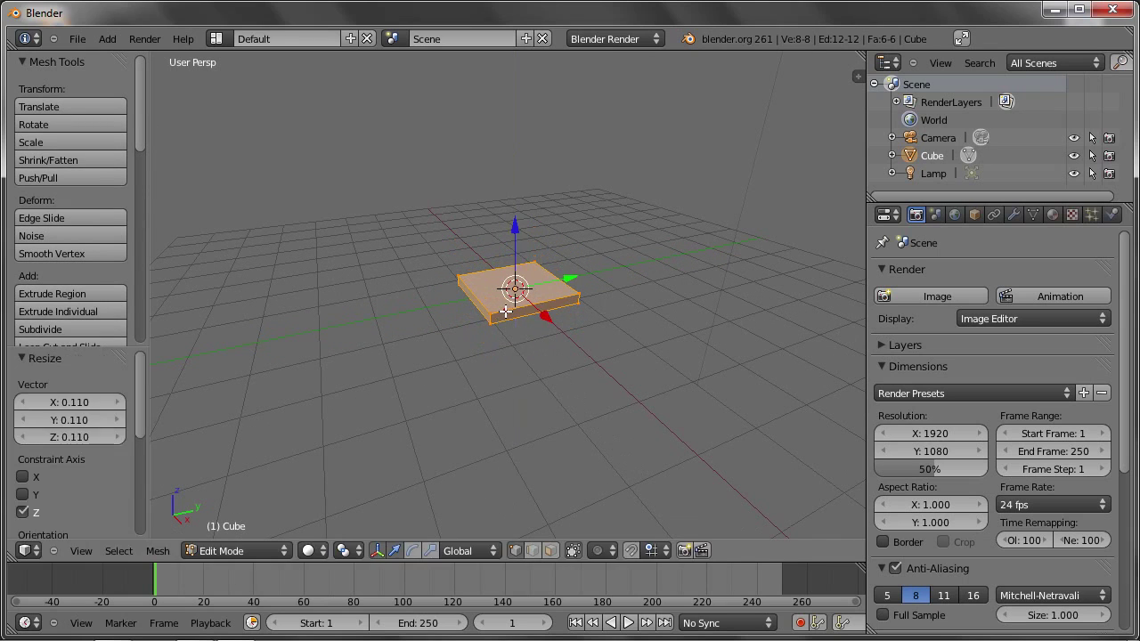
pyautogui.moveTo(425, 277)
pyautogui.mouseDown(button='middle')
pyautogui.moveTo(544, 318)
pyautogui.moveTo(577, 294)
pyautogui.mouseUp(button='middle')
pyautogui.scroll(3, 480, 300)
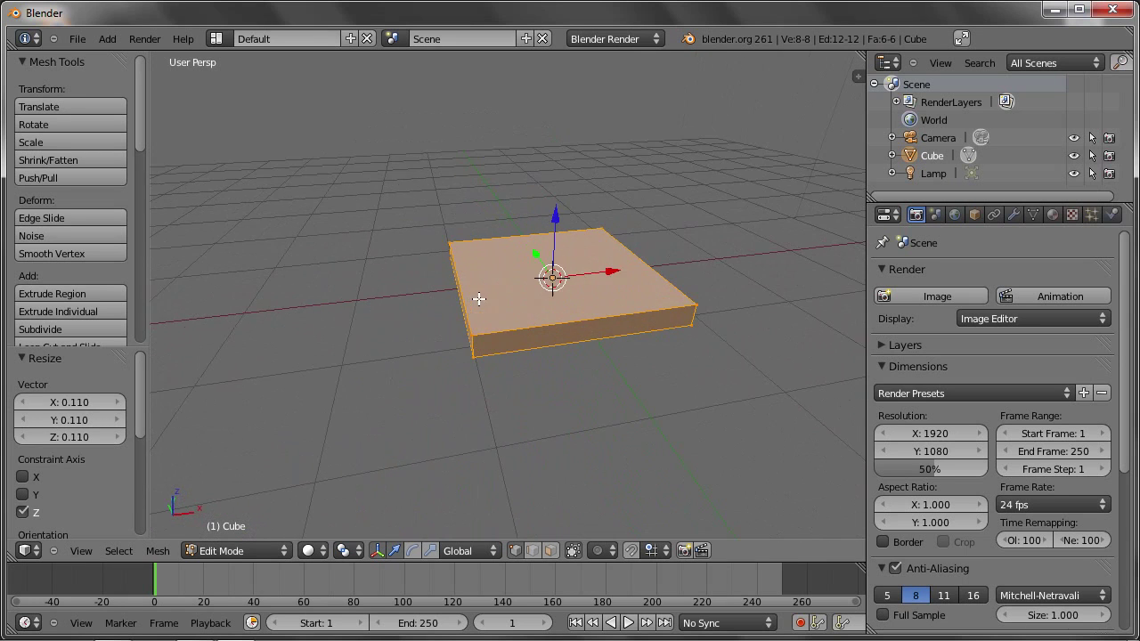
# - Add two loop cuts to the slab, sliding them close to the left and right edges
pyautogui.hotkey('ctrl', 'r')
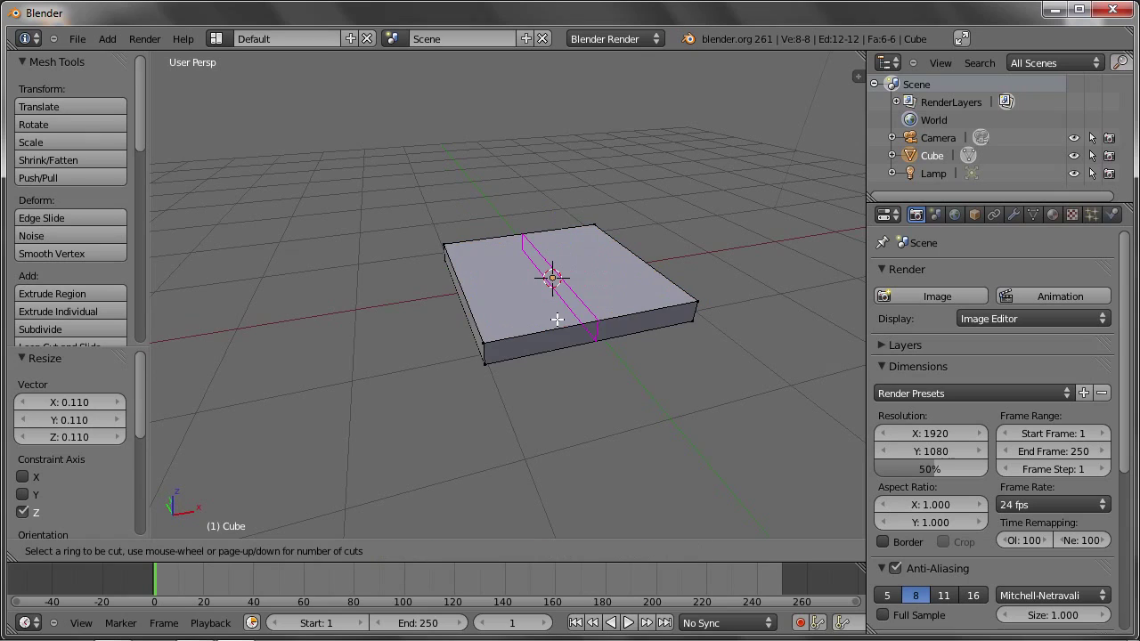
pyautogui.click(590, 318)
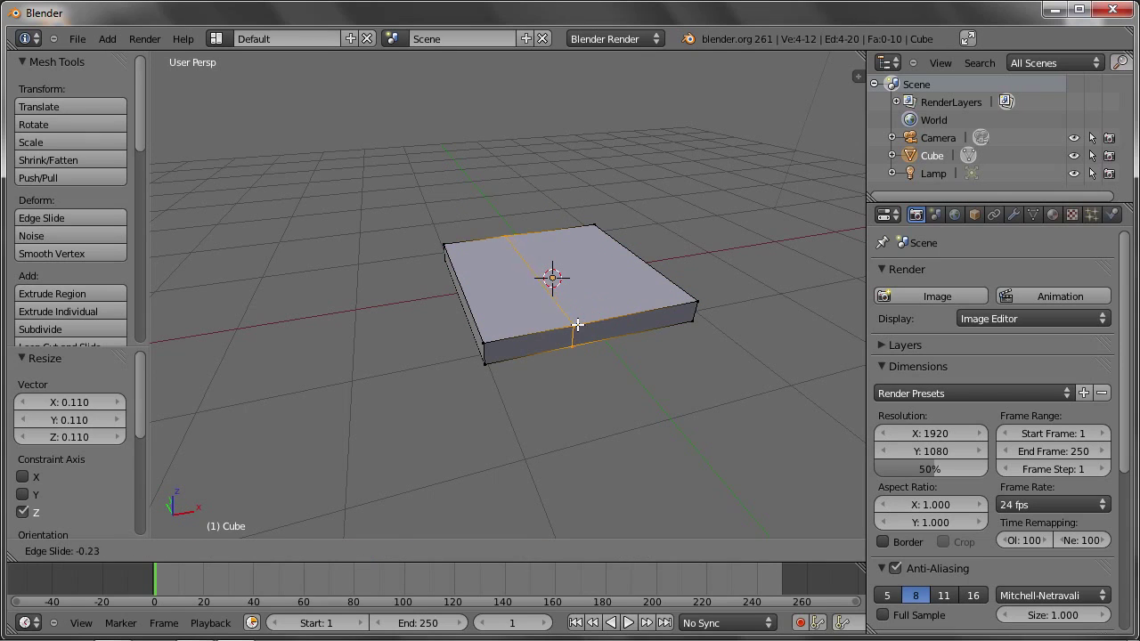
pyautogui.click(530, 338)
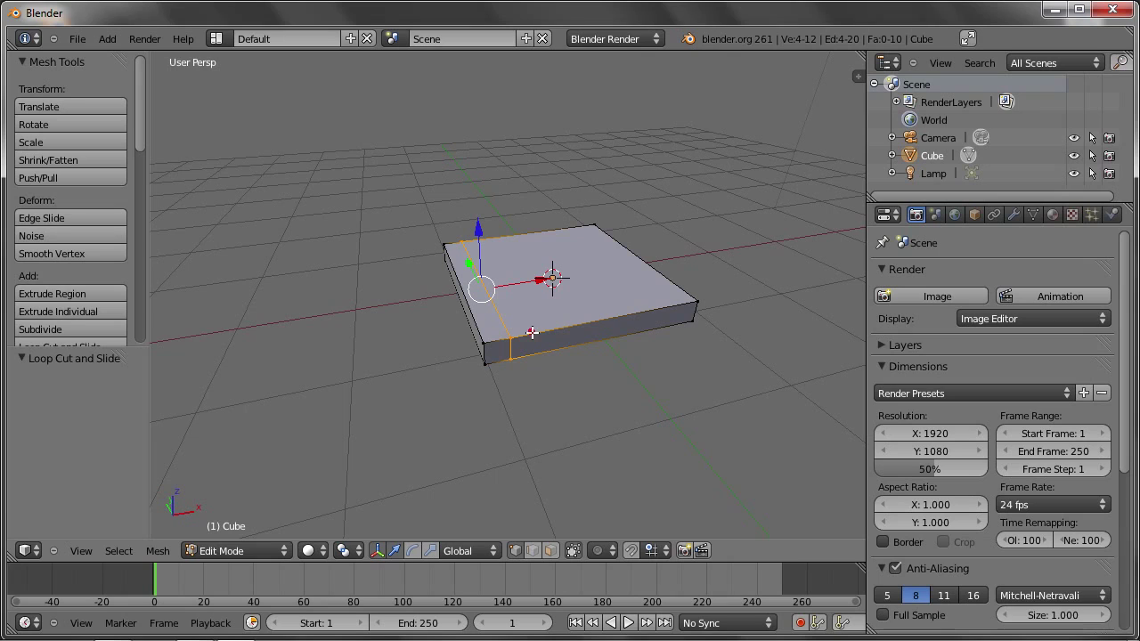
pyautogui.hotkey('ctrl', 'r')
pyautogui.click(605, 321)
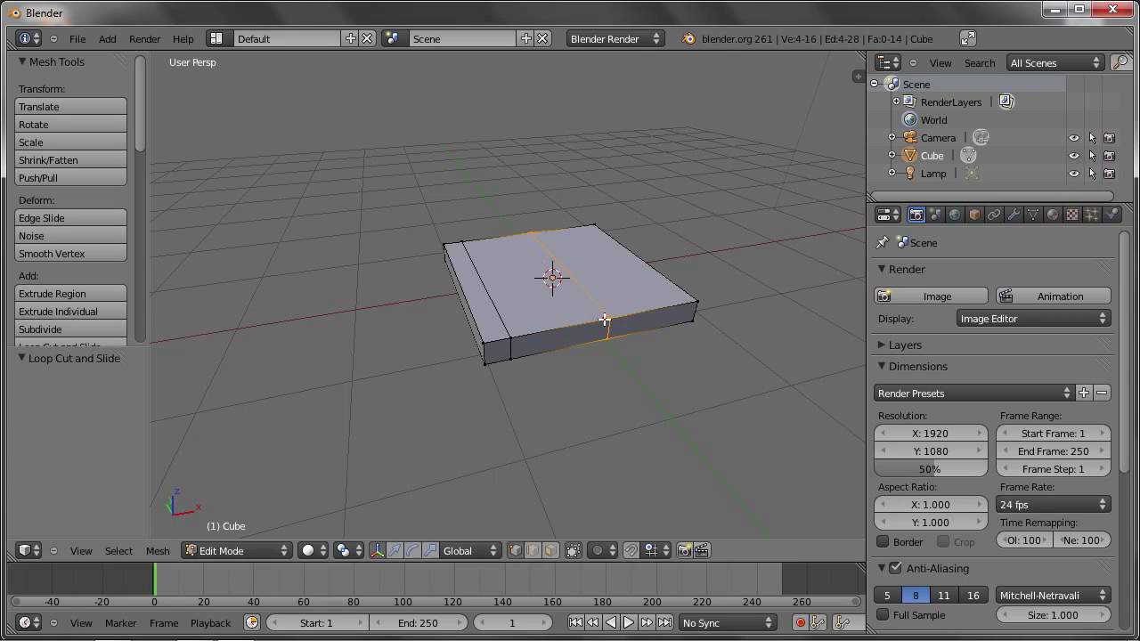
pyautogui.click(667, 305)
pyautogui.moveTo(588, 314); pyautogui.dragTo(639, 321, button='middle')
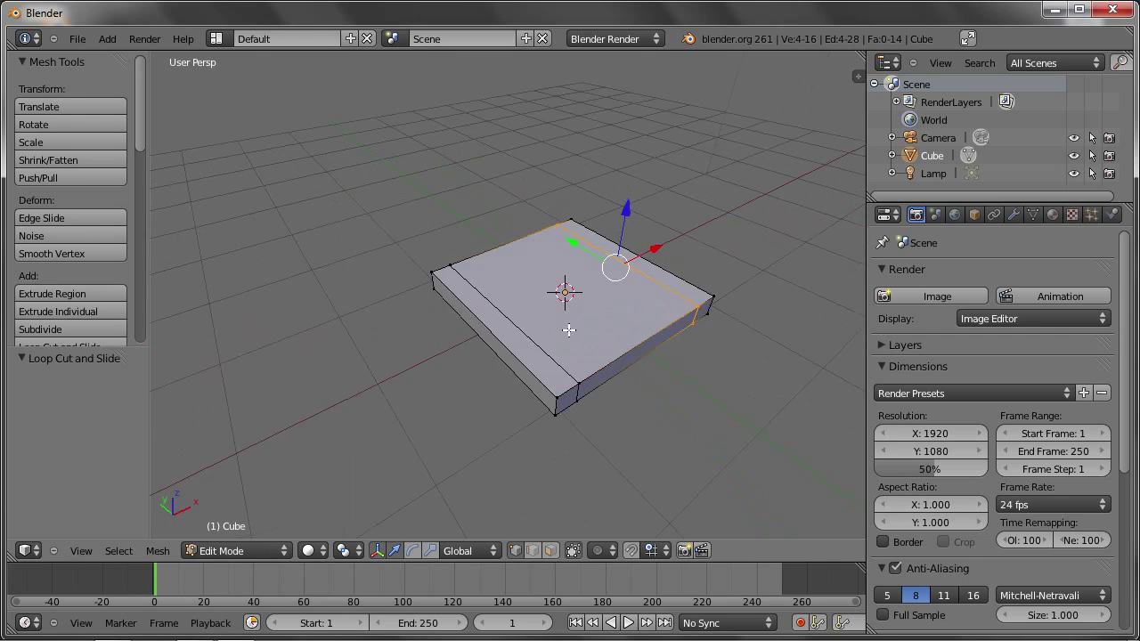
# - Add two more loop cuts in the other direction, each slid near an opposite edge
pyautogui.hotkey('ctrl', 'r')
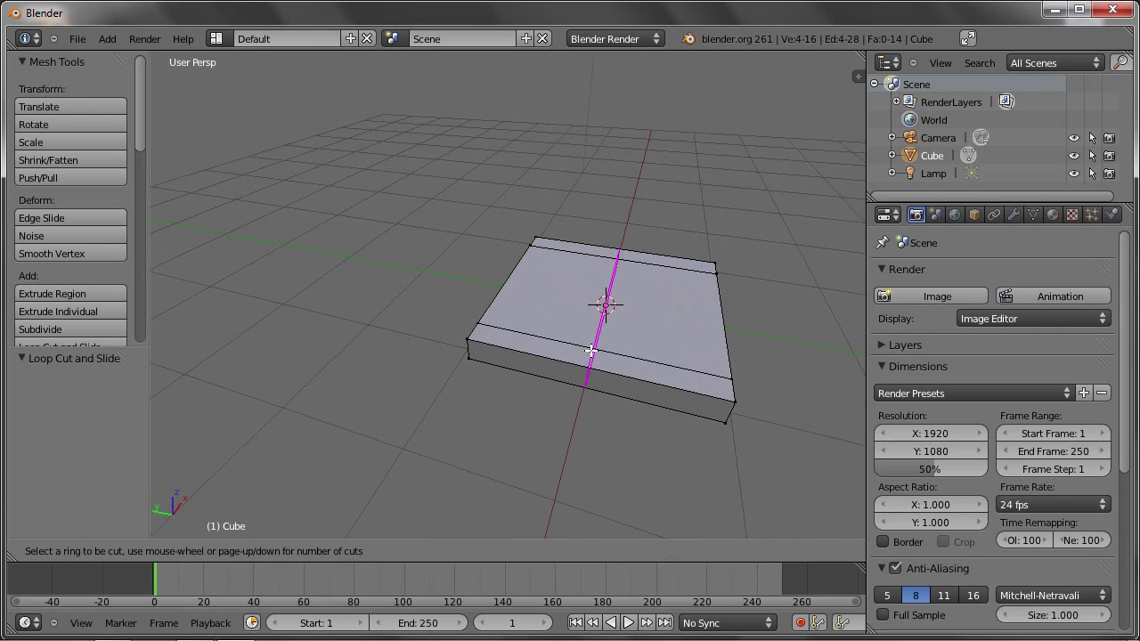
pyautogui.click(593, 350)
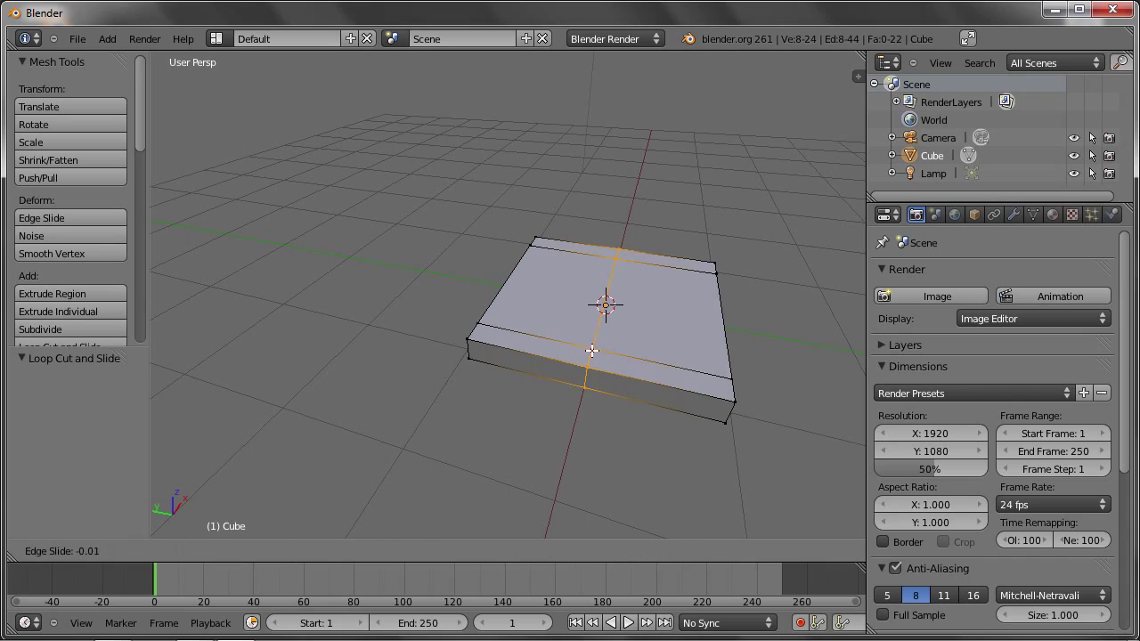
pyautogui.click(507, 331)
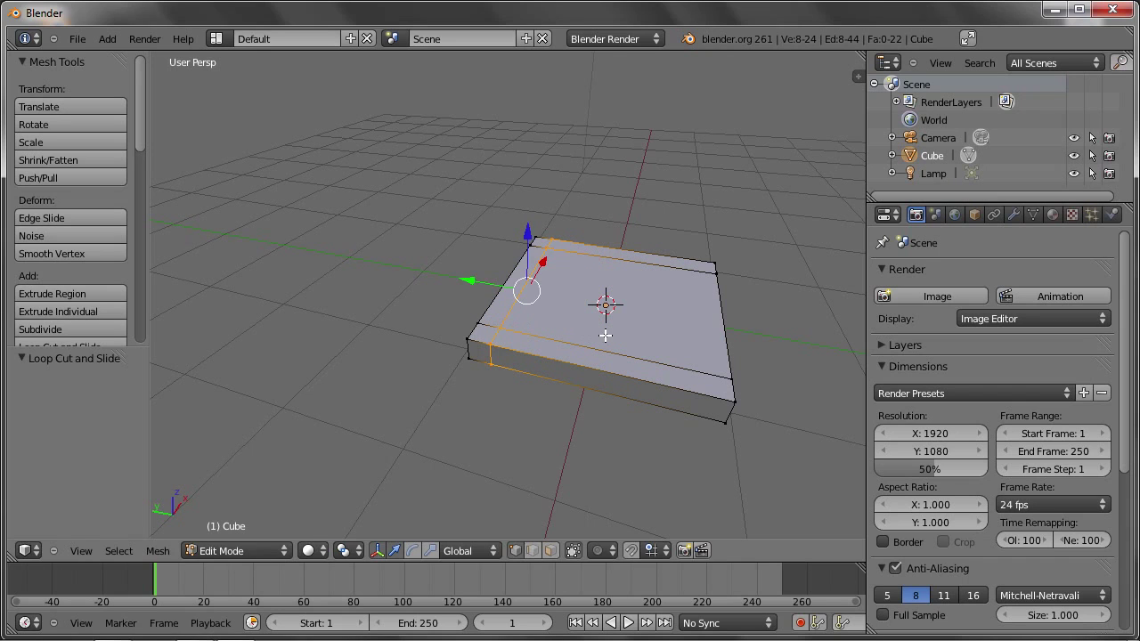
pyautogui.hotkey('ctrl', 'r')
pyautogui.click(605, 363)
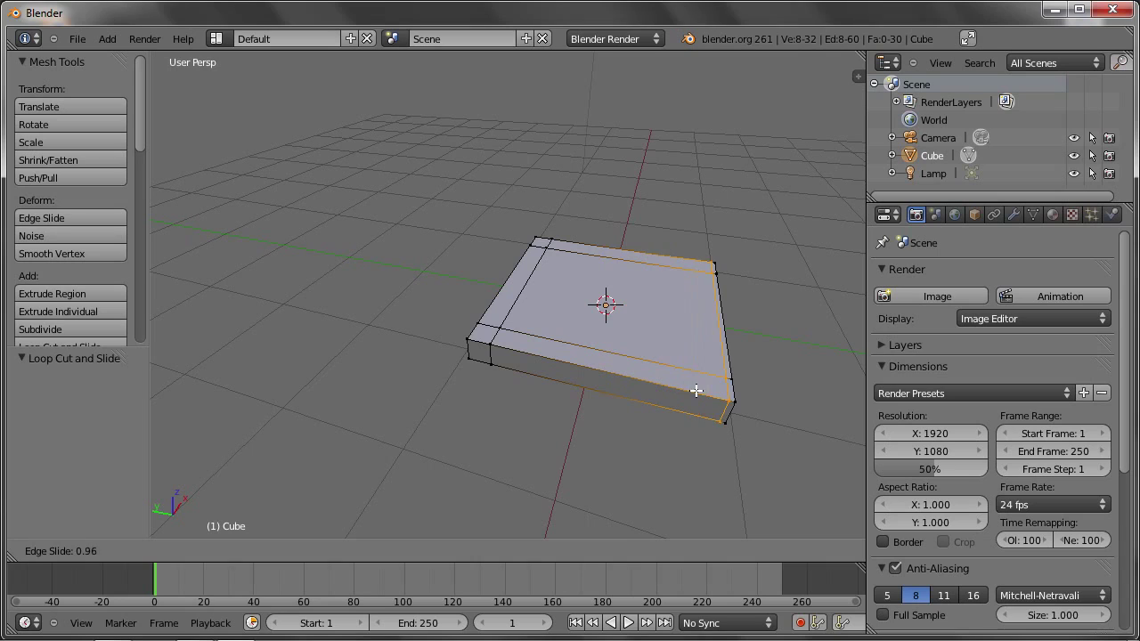
pyautogui.click(682, 384)
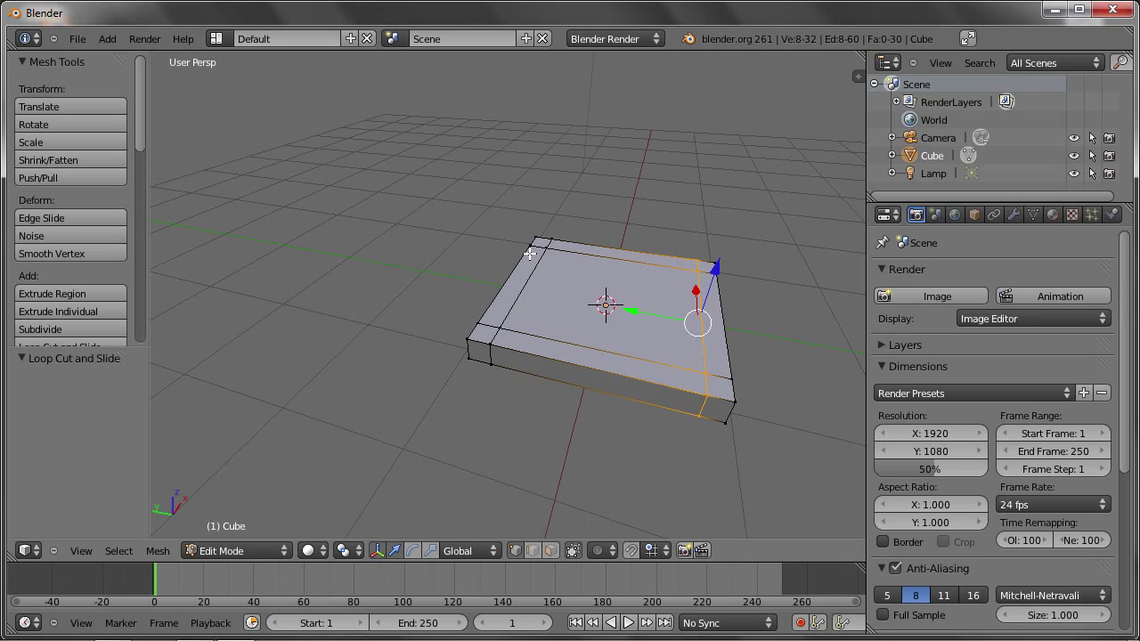
pyautogui.moveTo(615, 436)
pyautogui.mouseDown(button='middle')
pyautogui.moveTo(611, 326)
pyautogui.moveTo(642, 268)
pyautogui.moveTo(629, 333)
pyautogui.moveTo(583, 402)
pyautogui.moveTo(629, 333)
pyautogui.moveTo(636, 363)
pyautogui.moveTo(601, 372)
pyautogui.mouseUp(button='middle')
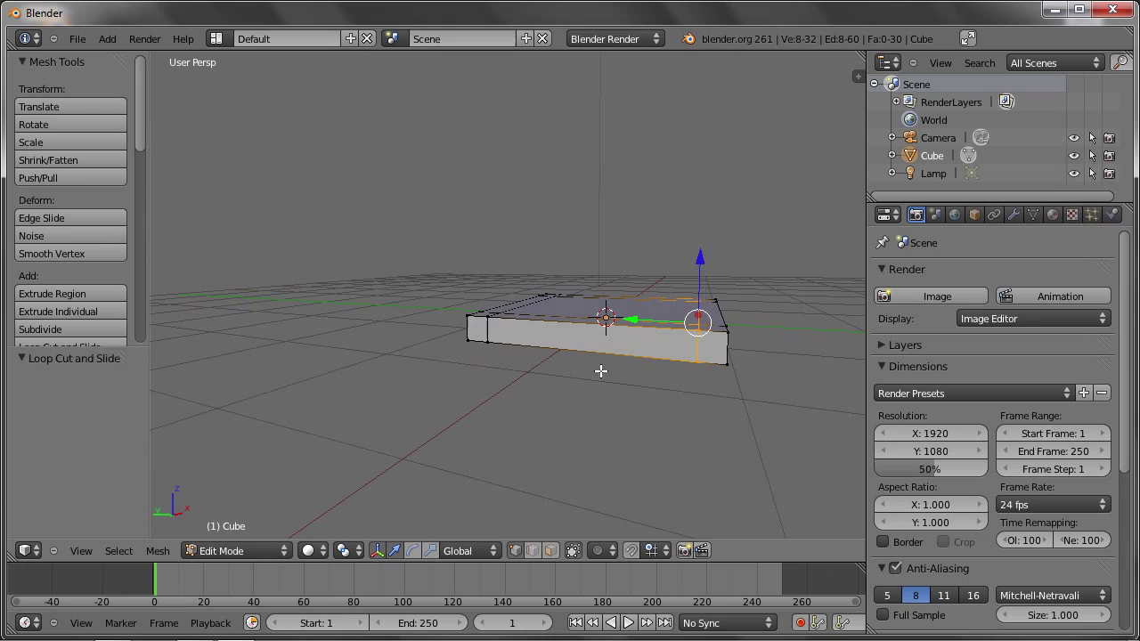
# - Select the whole slab and raise it to Z 1.156
pyautogui.press('a')
pyautogui.press('a')
pyautogui.moveTo(606, 276); pyautogui.dragTo(608, 160)
pyautogui.moveTo(582, 251)
pyautogui.mouseDown(button='middle')
pyautogui.moveTo(570, 223)
pyautogui.moveTo(512, 191)
pyautogui.mouseUp(button='middle')
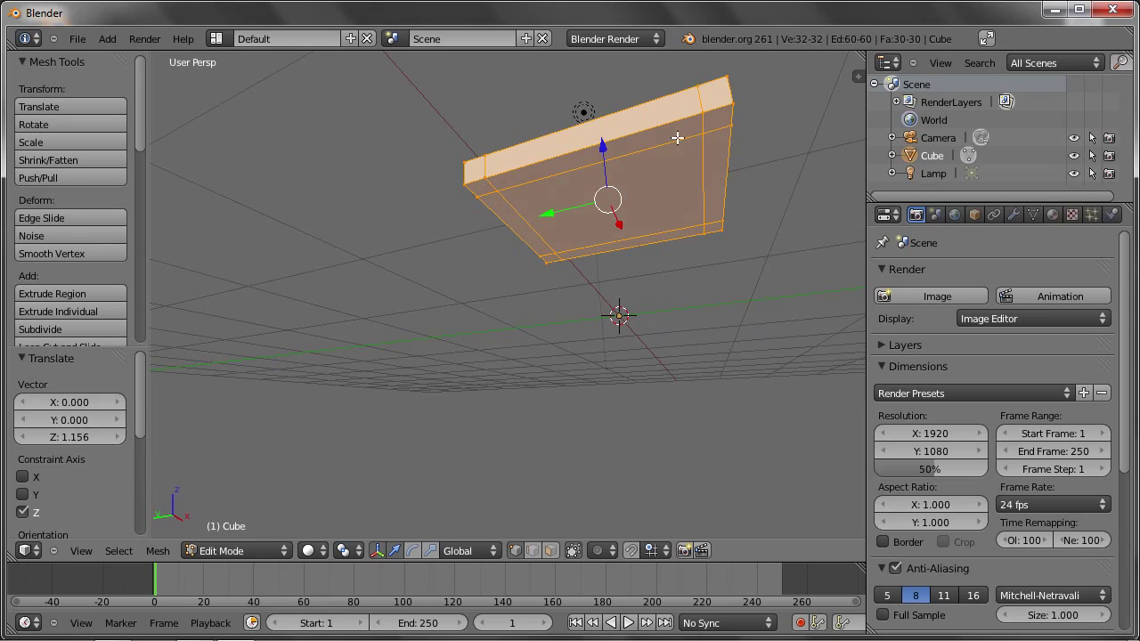
# - Select the four underside corner faces and extrude them 1.090 down as legs
pyautogui.click(549, 551)
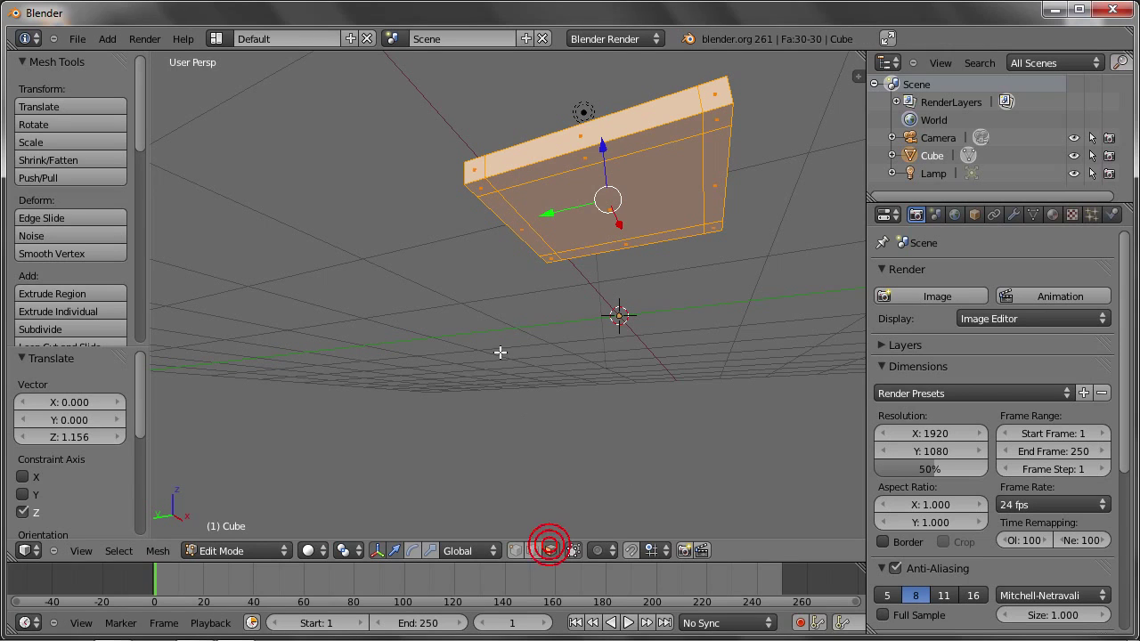
pyautogui.rightClick(482, 189)
pyautogui.keyDown('shift'); pyautogui.rightClick(717, 116); pyautogui.keyUp('shift')
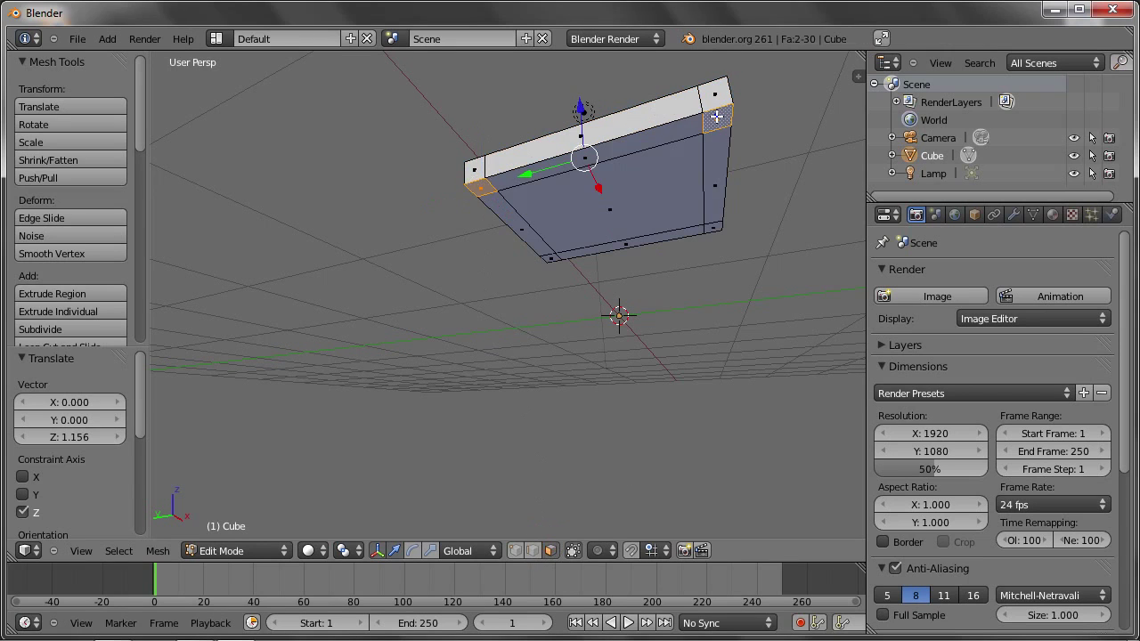
pyautogui.keyDown('shift'); pyautogui.rightClick(712, 228); pyautogui.keyUp('shift')
pyautogui.keyDown('shift'); pyautogui.rightClick(552, 258); pyautogui.keyUp('shift')
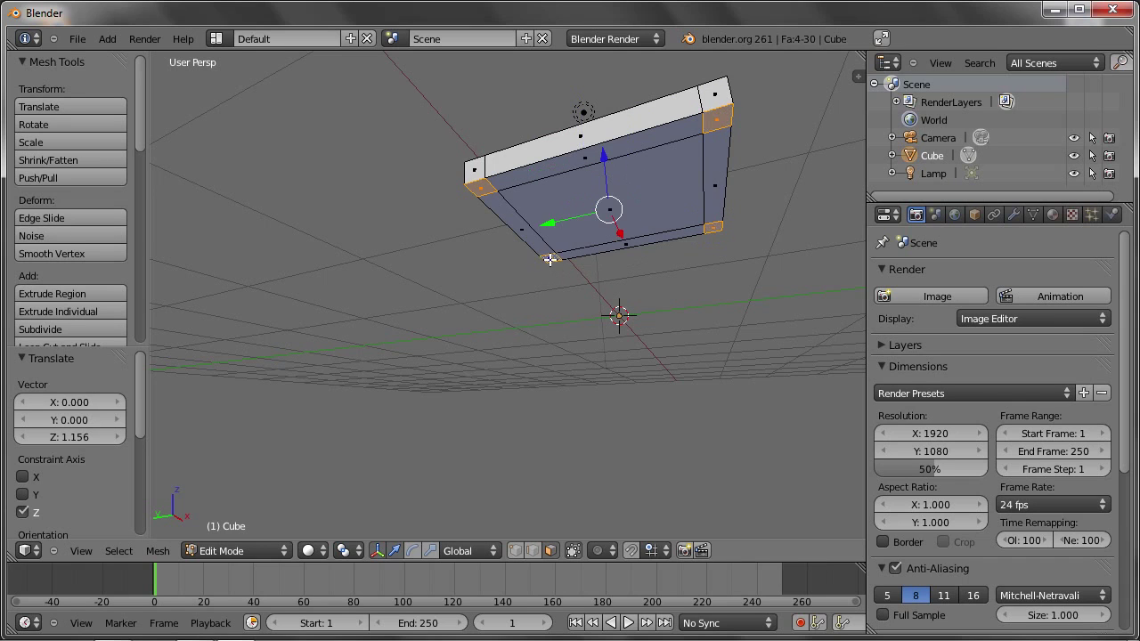
pyautogui.moveTo(567, 222); pyautogui.dragTo(595, 269, button='middle')
pyautogui.press('e')
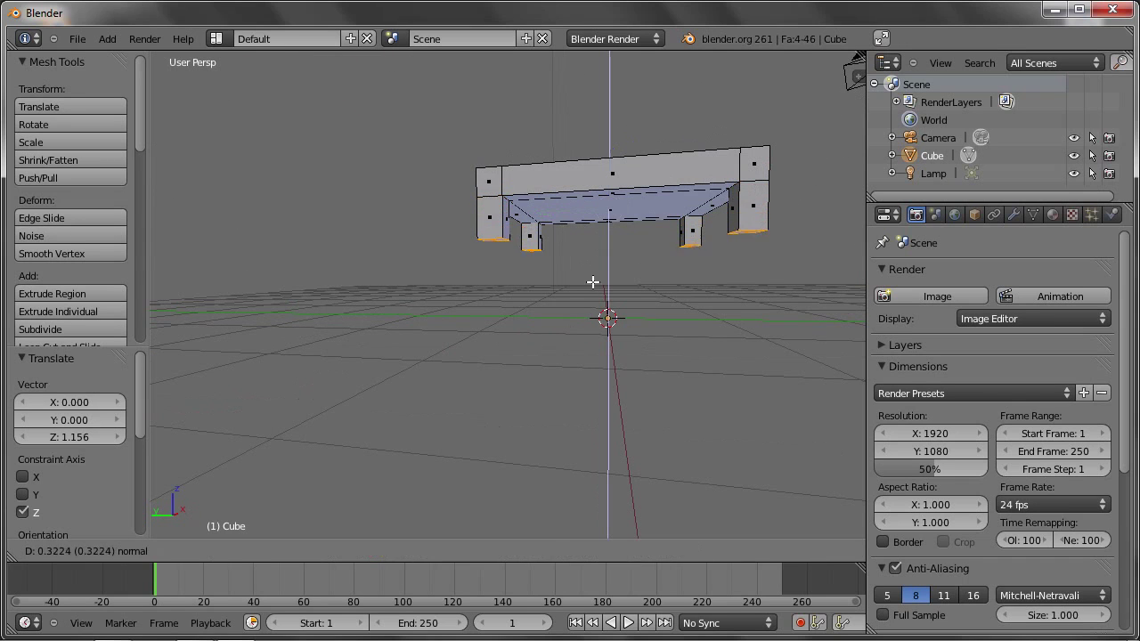
pyautogui.click(595, 354)
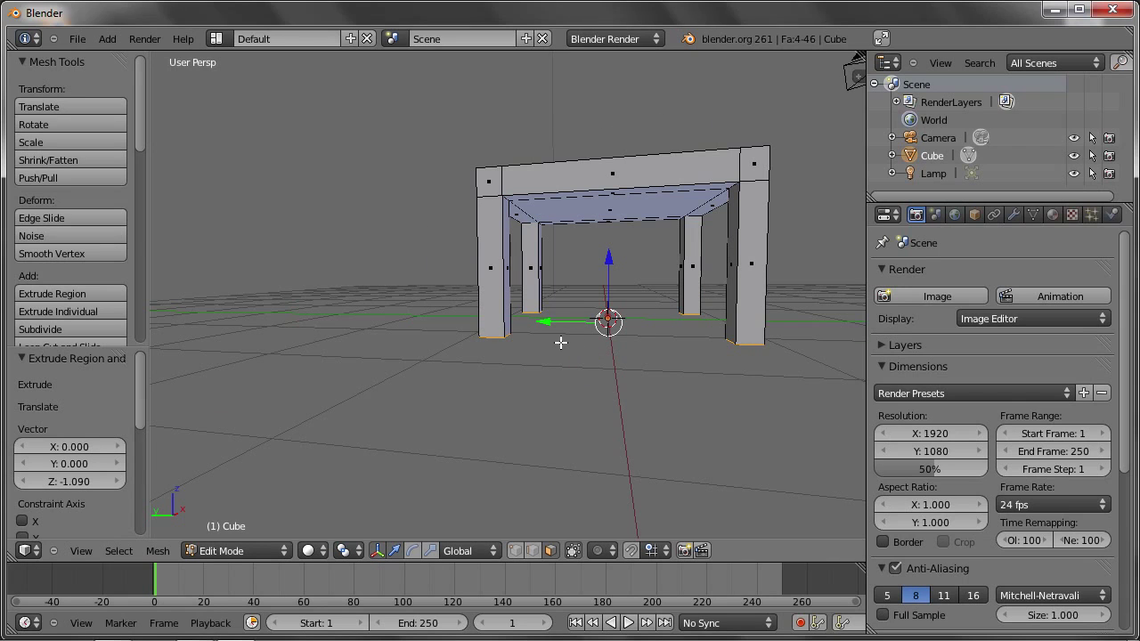
# - In front orthographic view, lift the leg bottom faces up slightly
pyautogui.press('KP_1')
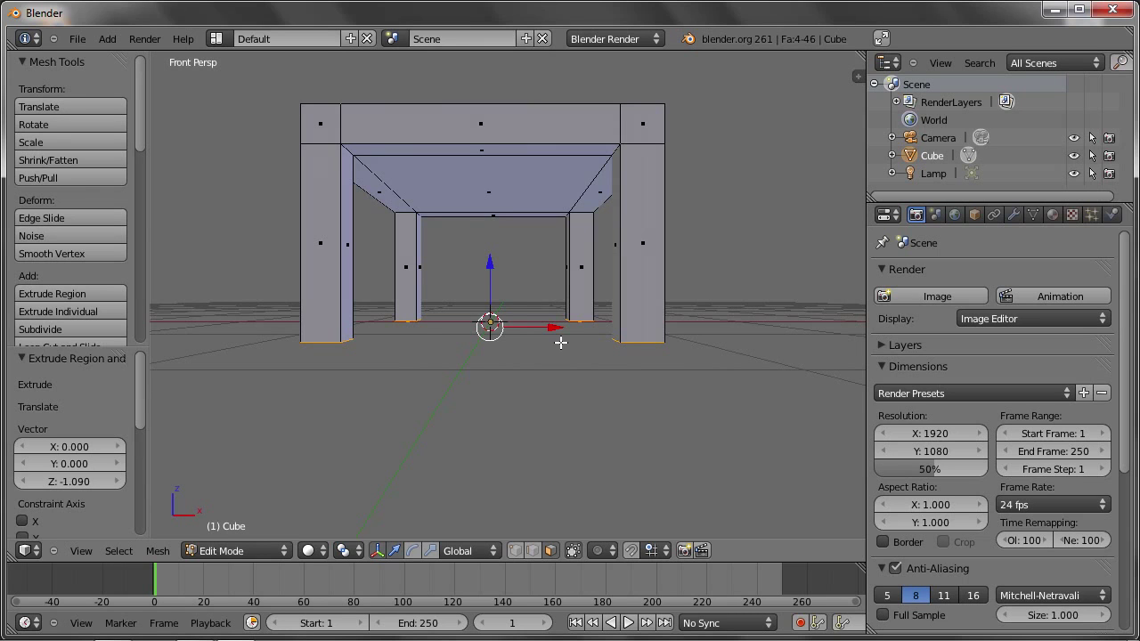
pyautogui.press('KP_5')
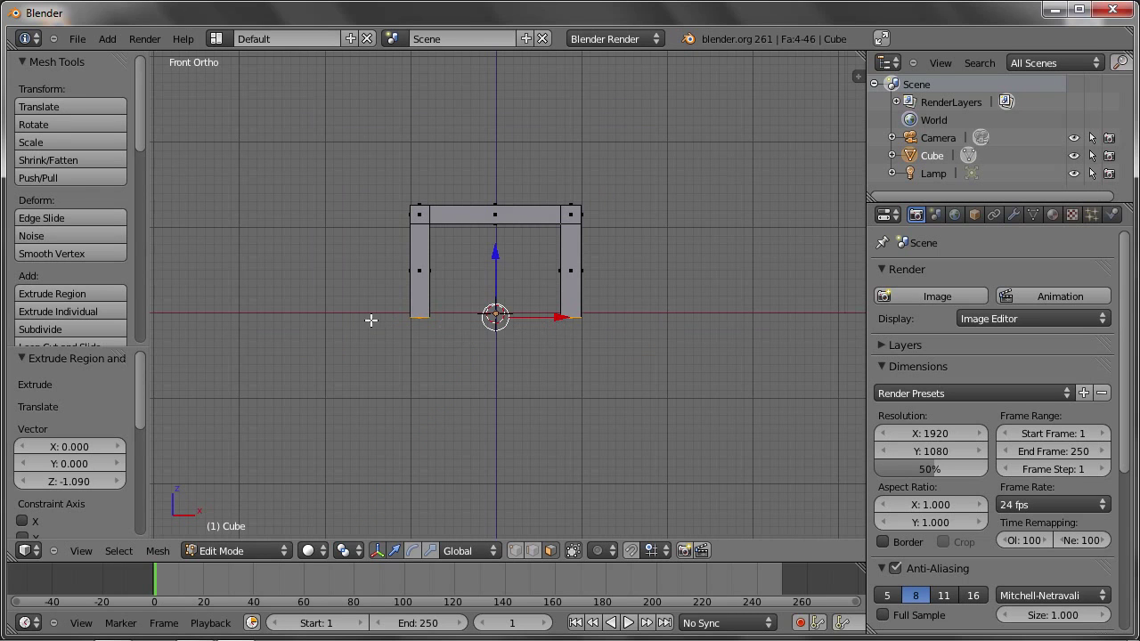
pyautogui.scroll(3, 421, 315)
pyautogui.scroll(3, 422, 316)
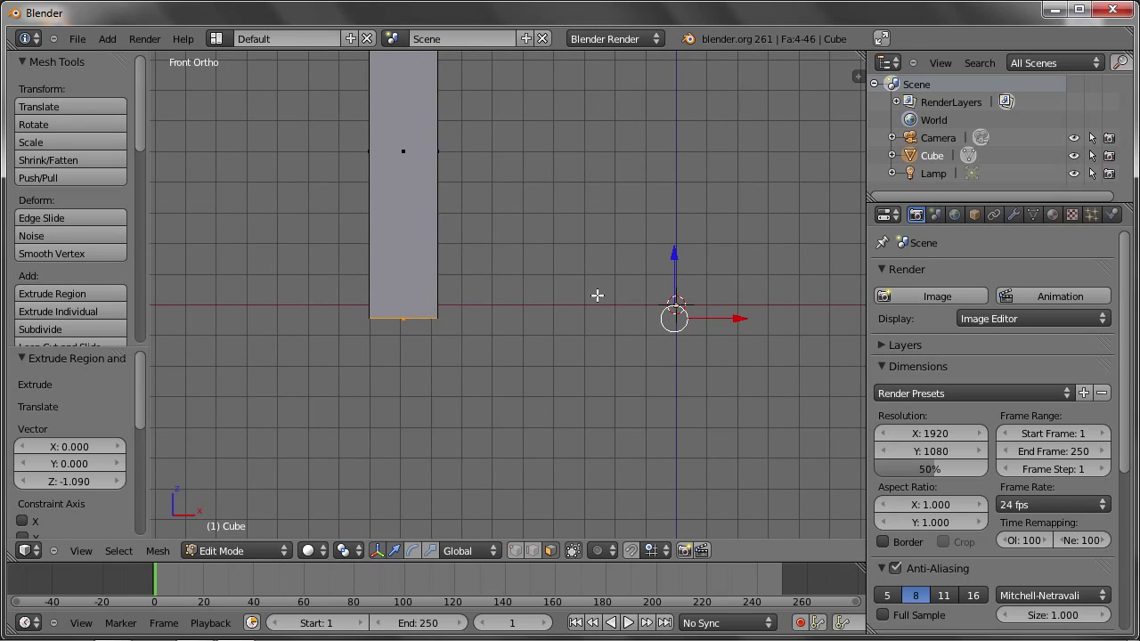
pyautogui.moveTo(675, 256); pyautogui.dragTo(671, 242)
# - Leave Edit Mode and orbit around the finished table
pyautogui.scroll(-3, 673, 241)
pyautogui.scroll(-2, 695, 237)
pyautogui.press('Tab')
pyautogui.moveTo(718, 233)
pyautogui.mouseDown(button='middle')
pyautogui.moveTo(656, 288)
pyautogui.moveTo(548, 296)
pyautogui.moveTo(639, 309)
pyautogui.moveTo(495, 370)
pyautogui.mouseUp(button='middle')
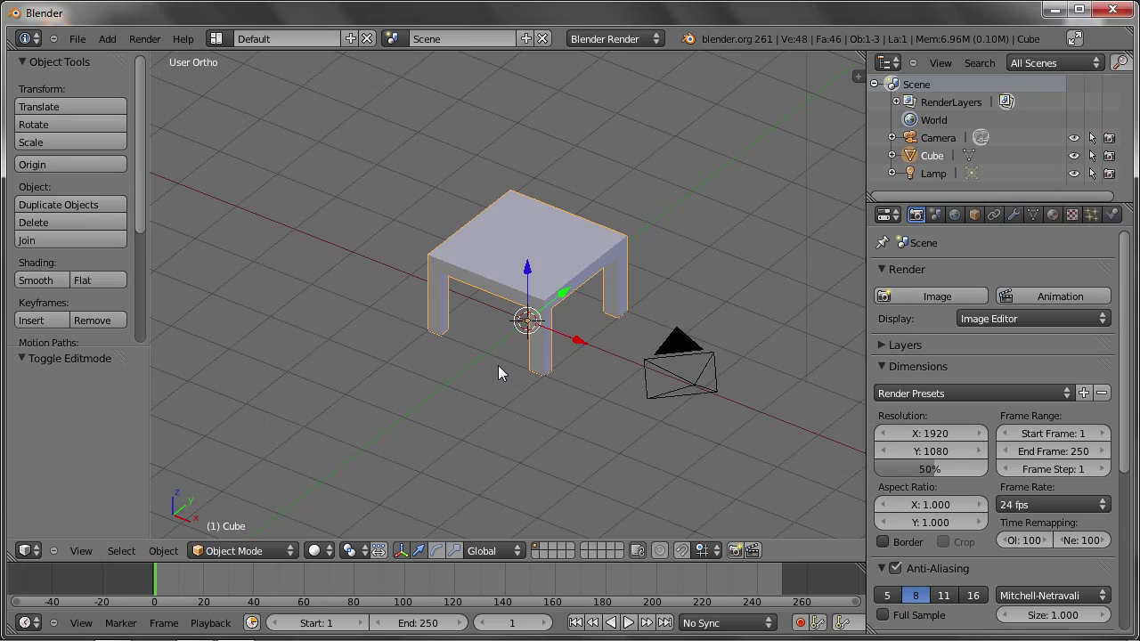
# - Back in Edit Mode, cut a new edge loop across the table top
pyautogui.press('Tab')
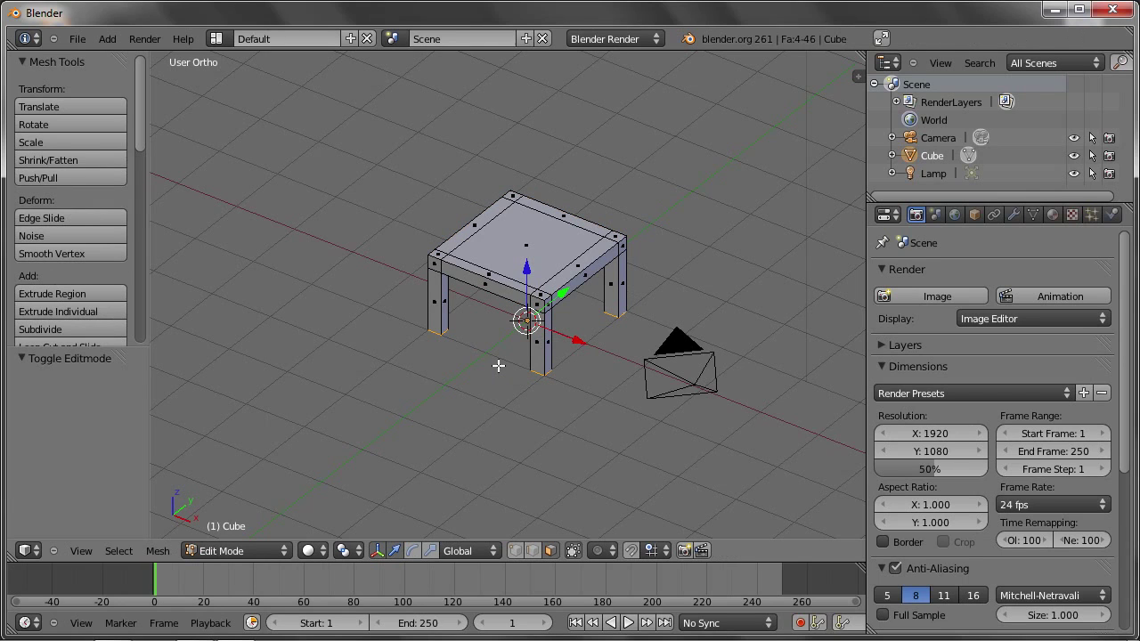
pyautogui.scroll(1, 481, 311)
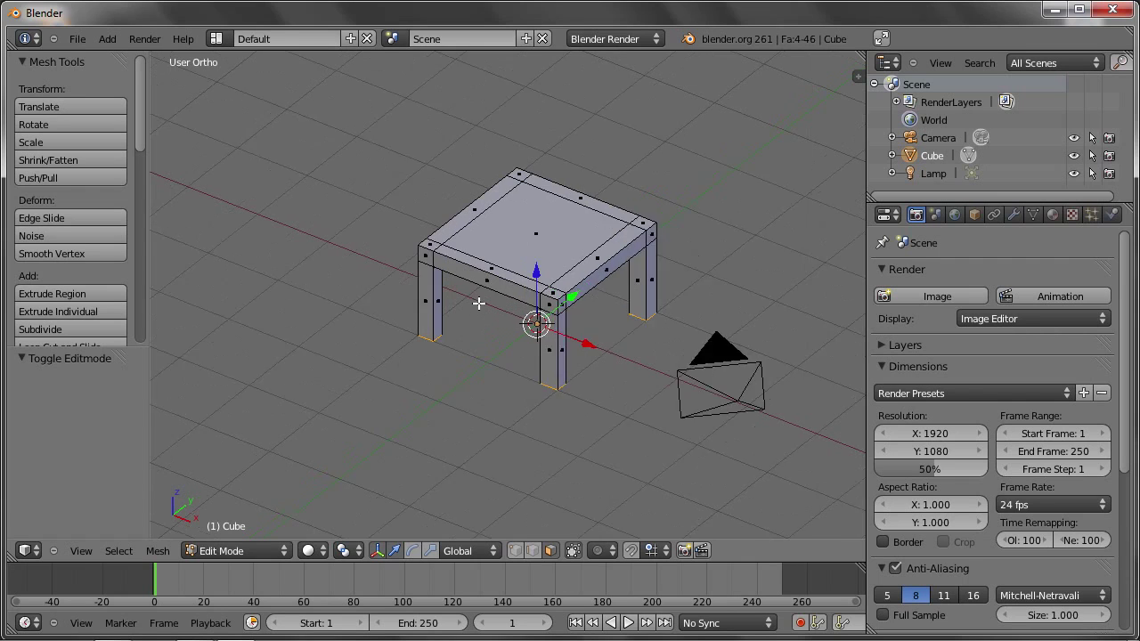
pyautogui.scroll(3, 478, 303)
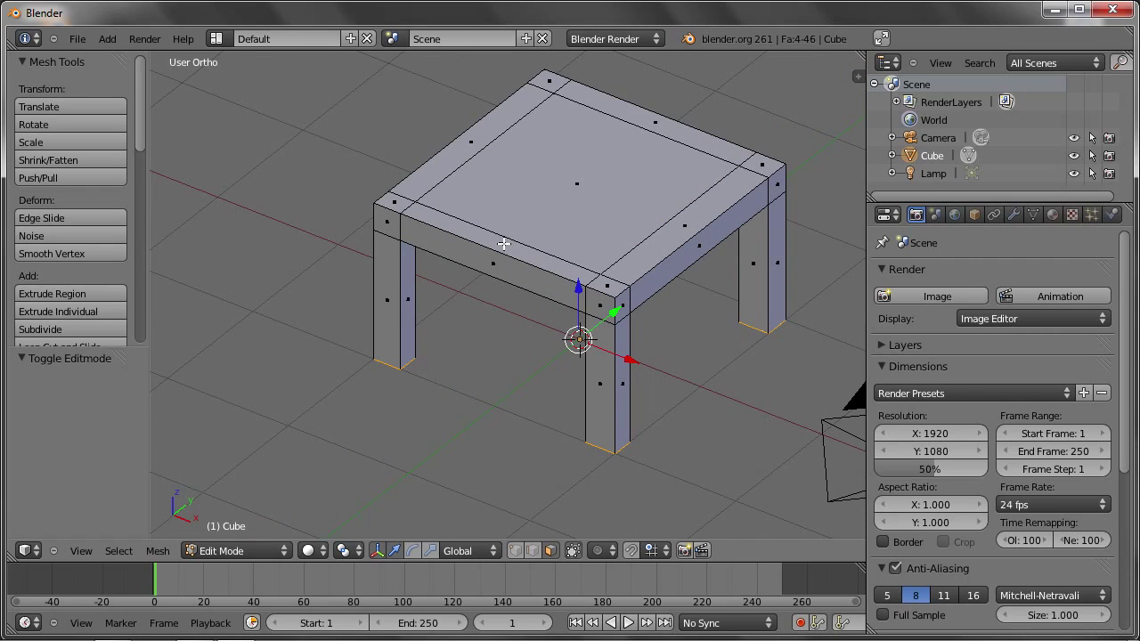
pyautogui.hotkey('ctrl', 'r')
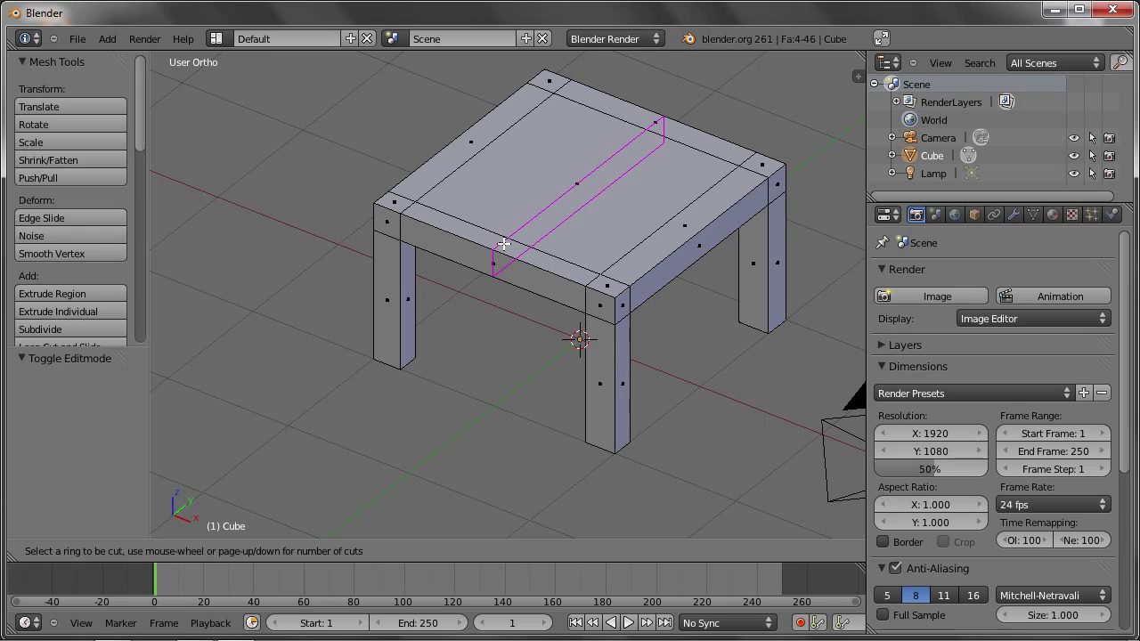
pyautogui.click(503, 243)
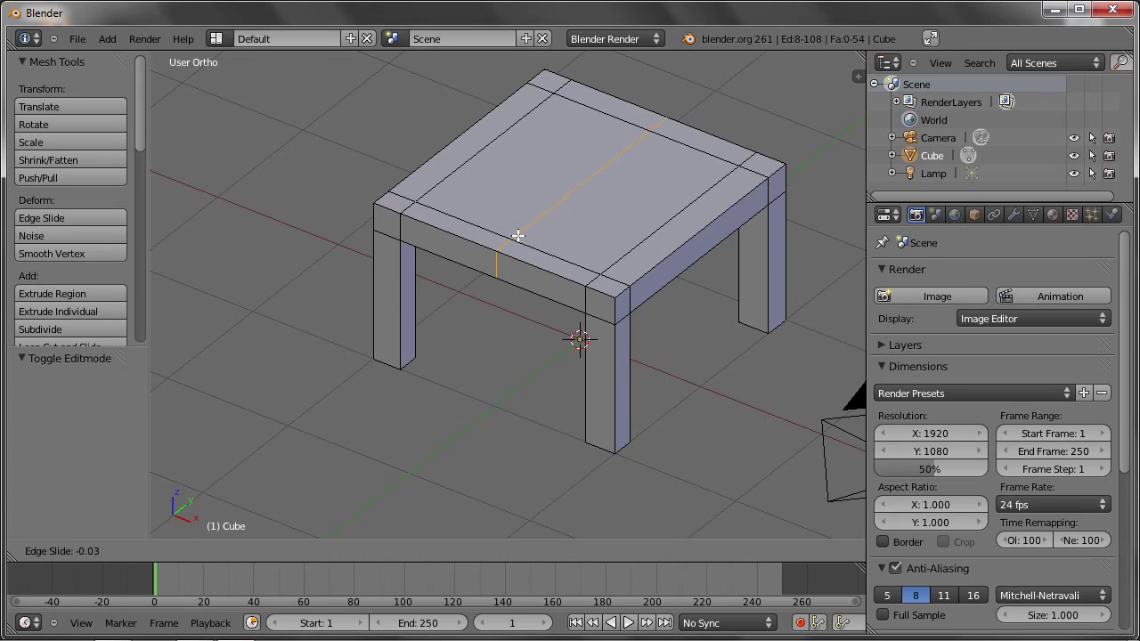
pyautogui.click(518, 221)
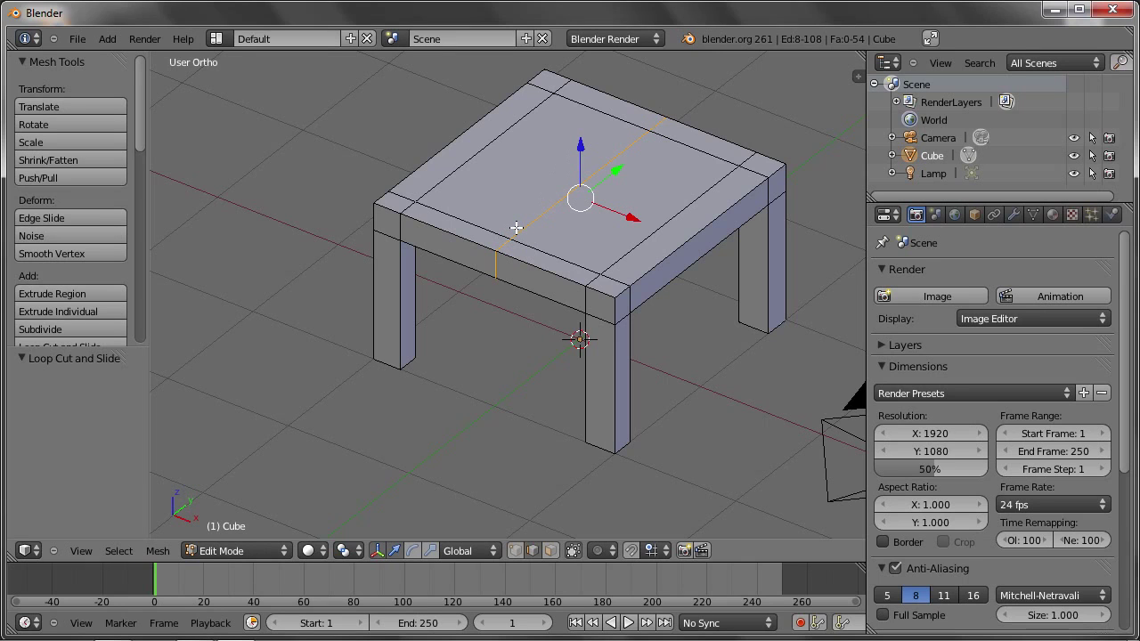
# - Start scaling the new loop, then cancel to keep the top square
pyautogui.click(630, 216)
pyautogui.click(581, 148)
pyautogui.press('Escape')
pyautogui.press('s')
pyautogui.press('Escape')
# - Select various table-top edges, toggling wireframe to reach hidden ones
pyautogui.rightClick(631, 246)
pyautogui.rightClick(656, 255)
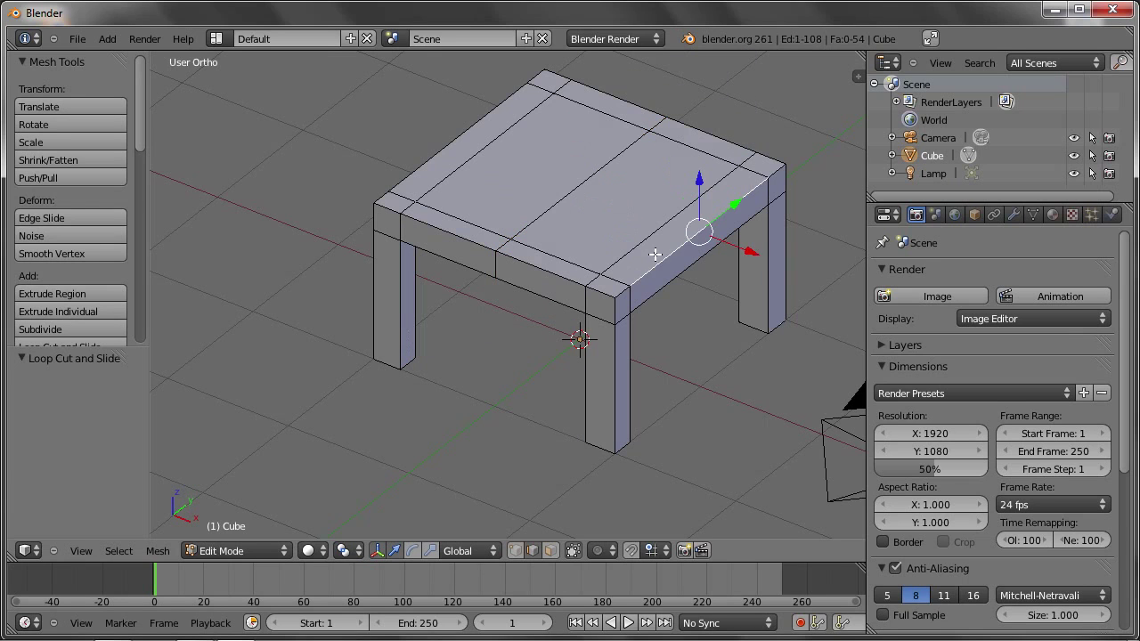
pyautogui.rightClick(608, 290)
pyautogui.rightClick(604, 271)
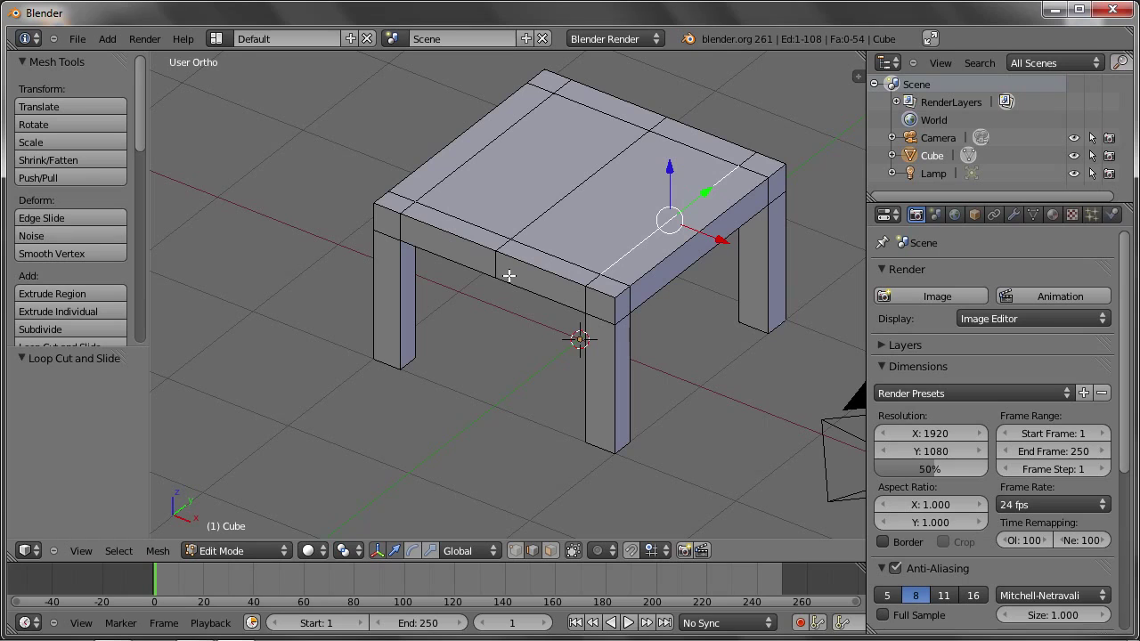
pyautogui.press('z')
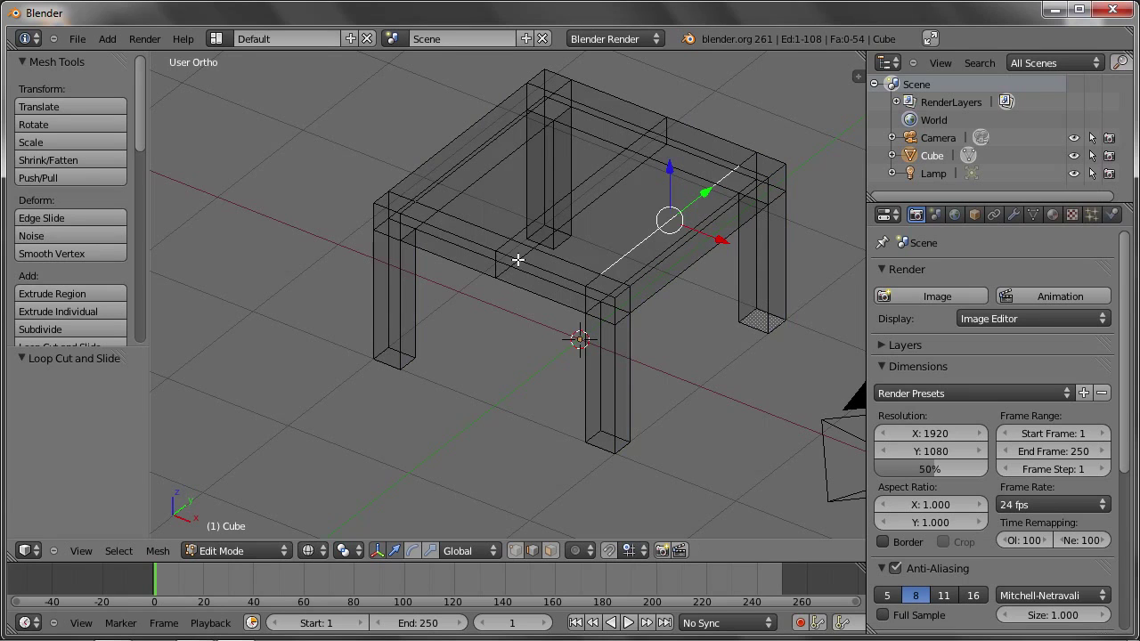
pyautogui.rightClick(520, 225)
pyautogui.keyDown('shift'); pyautogui.rightClick(662, 122); pyautogui.keyUp('shift')
pyautogui.keyDown('shift'); pyautogui.rightClick(662, 127); pyautogui.keyUp('shift')
pyautogui.keyDown('shift'); pyautogui.rightClick(657, 144); pyautogui.keyUp('shift')
pyautogui.keyDown('shift'); pyautogui.rightClick(573, 227); pyautogui.keyUp('shift')
pyautogui.keyDown('shift'); pyautogui.rightClick(543, 253); pyautogui.keyUp('shift')
pyautogui.keyDown('shift'); pyautogui.rightClick(488, 271); pyautogui.keyUp('shift')
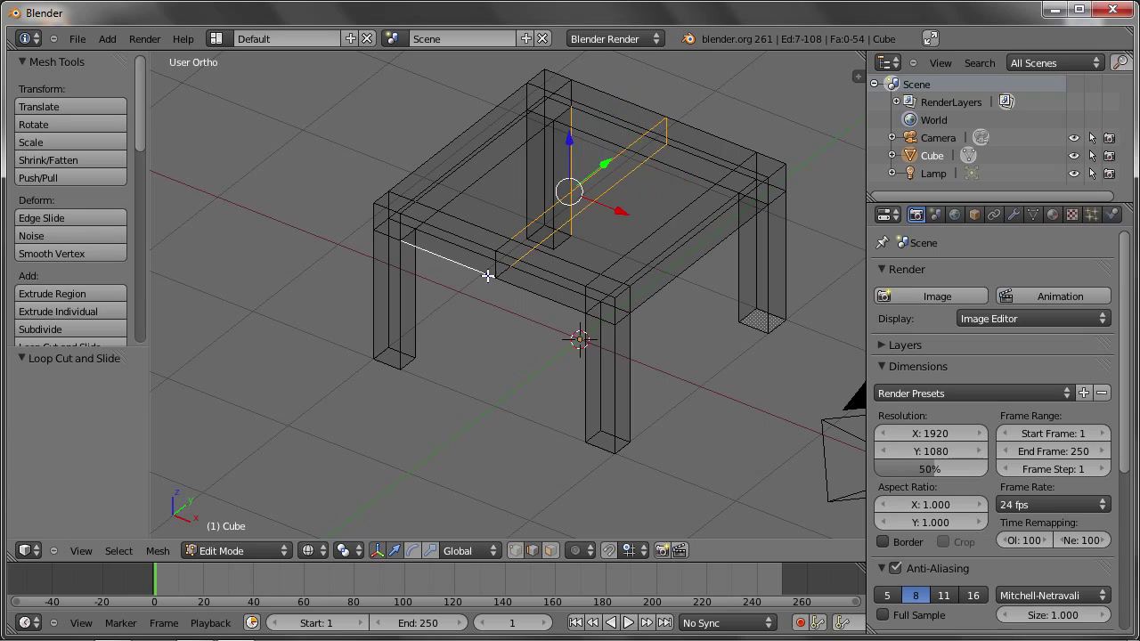
pyautogui.press('z')
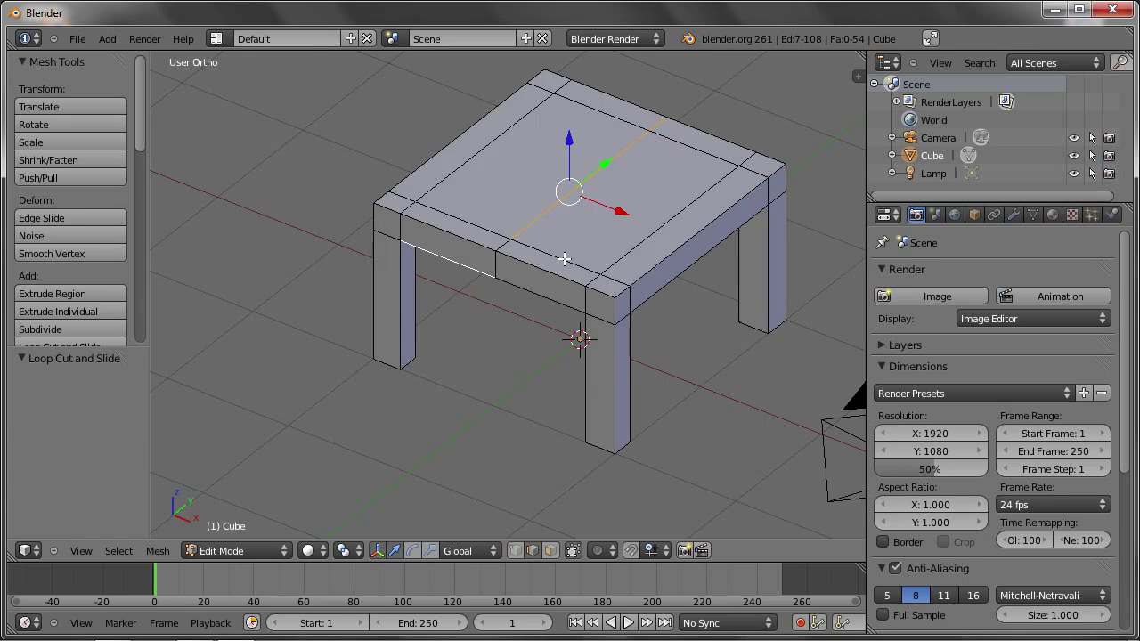
# - Select only the new edge loop and shift it 0.701 along X
pyautogui.press('a')
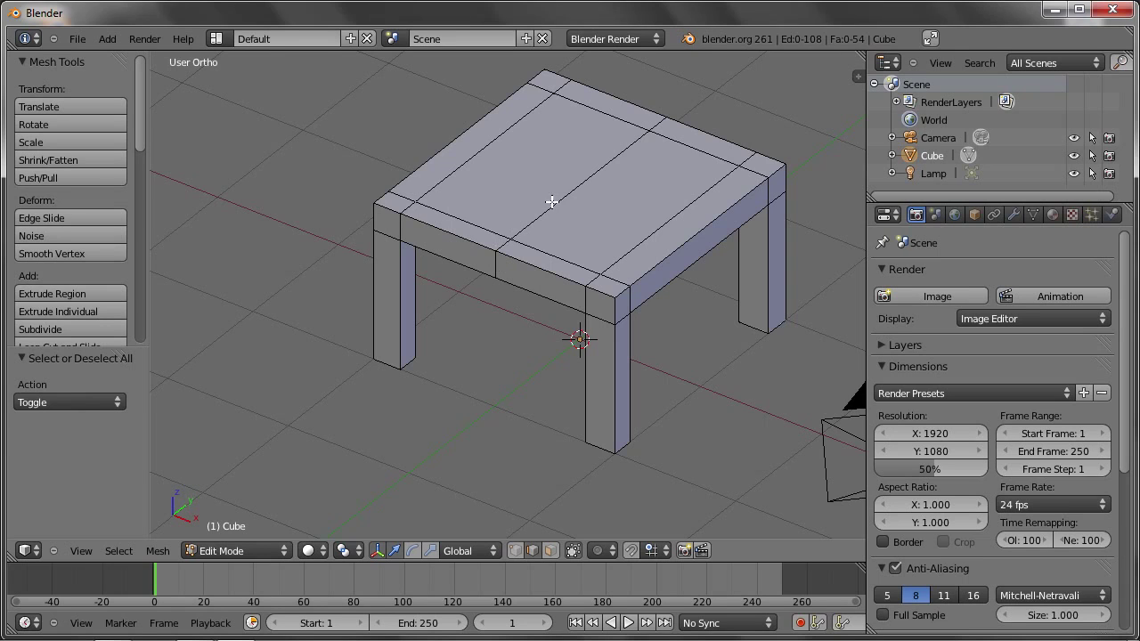
pyautogui.keyDown('alt'); pyautogui.rightClick(495, 264); pyautogui.keyUp('alt')
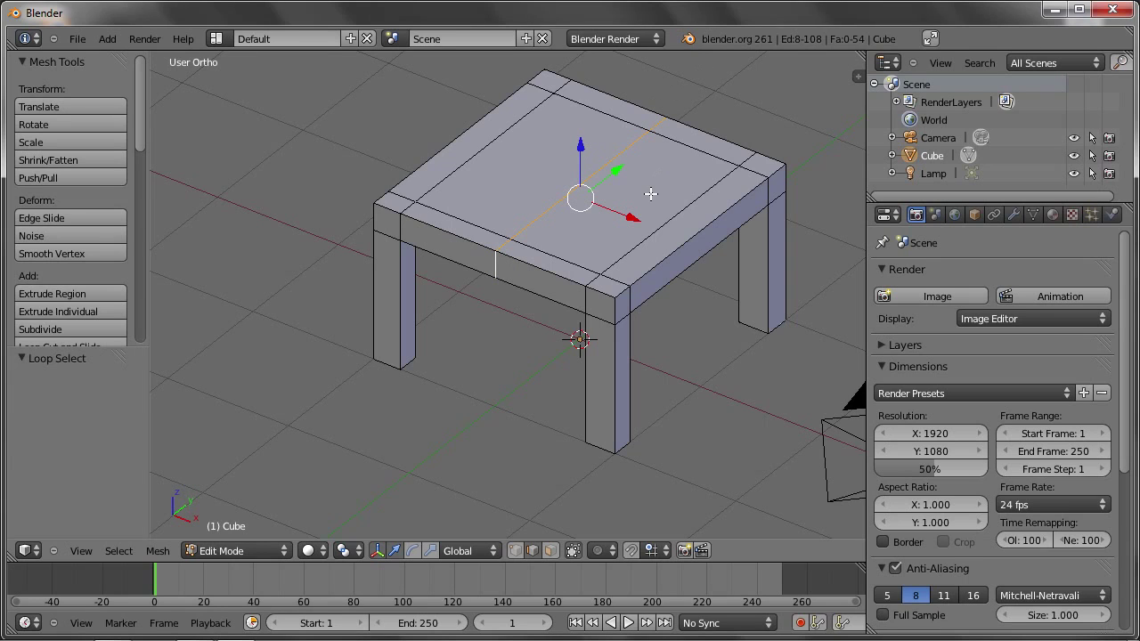
pyautogui.moveTo(632, 217)
pyautogui.mouseDown()
pyautogui.moveTo(554, 185)
pyautogui.moveTo(621, 242)
pyautogui.mouseUp()
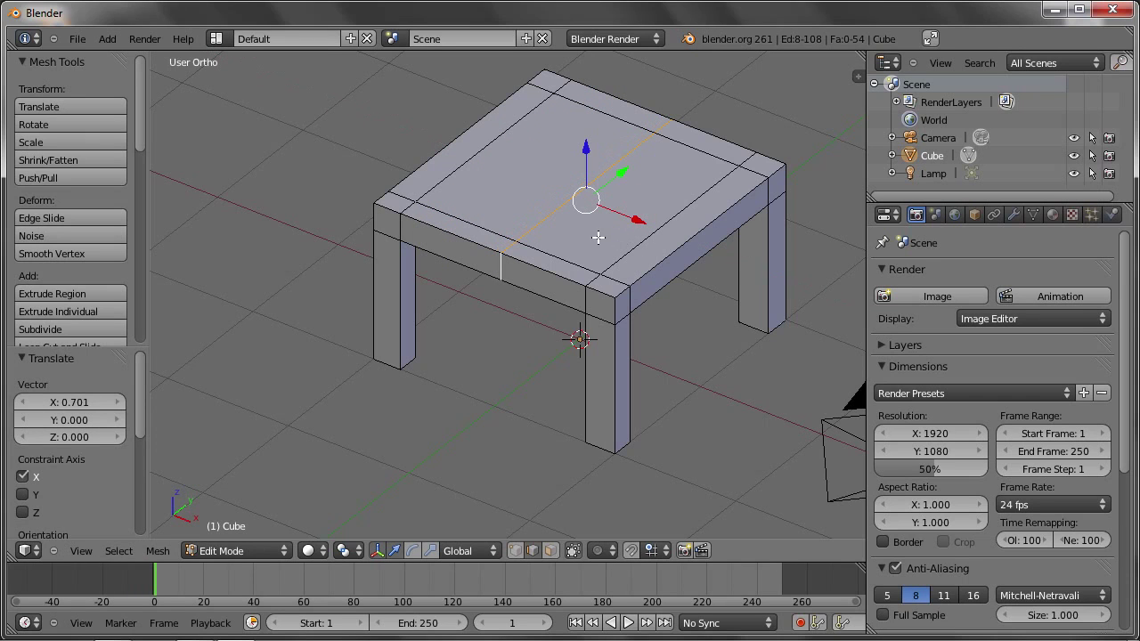
# - Select the edge loop through a front tabletop edge via the Select menu
pyautogui.press('a')
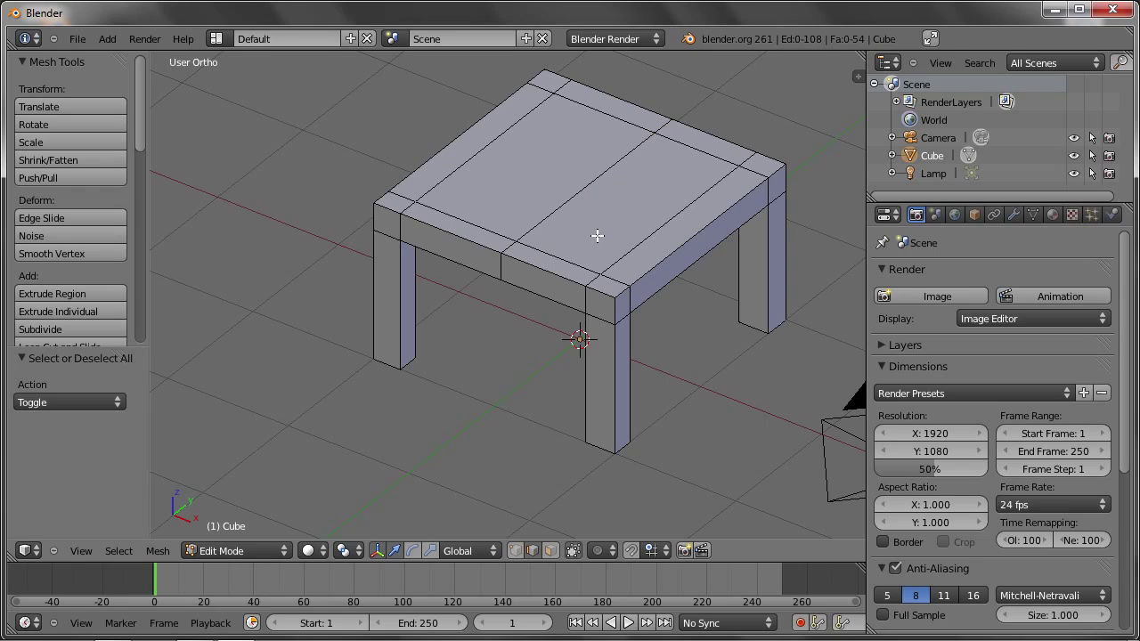
pyautogui.rightClick(501, 266)
pyautogui.click(118, 551)
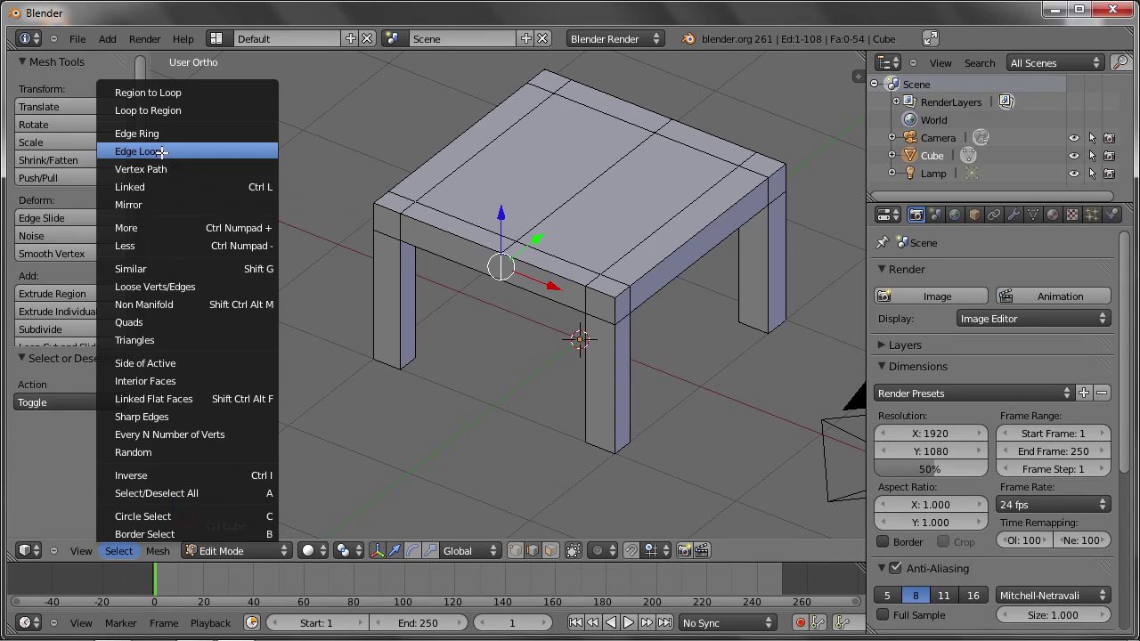
pyautogui.click(162, 152)
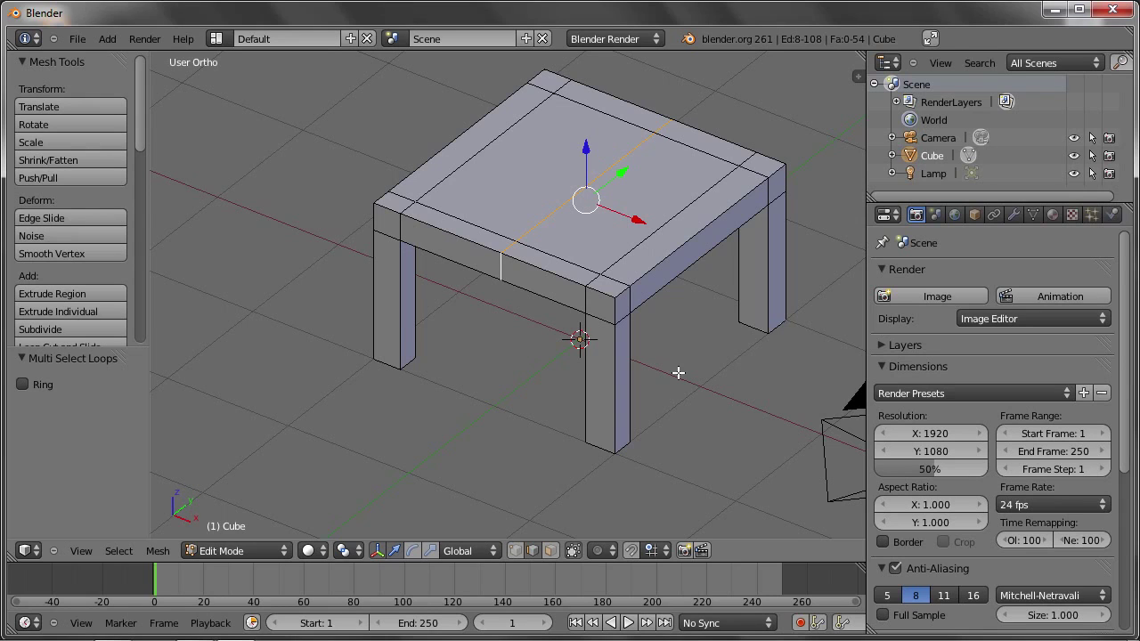
pyautogui.click(128, 551)
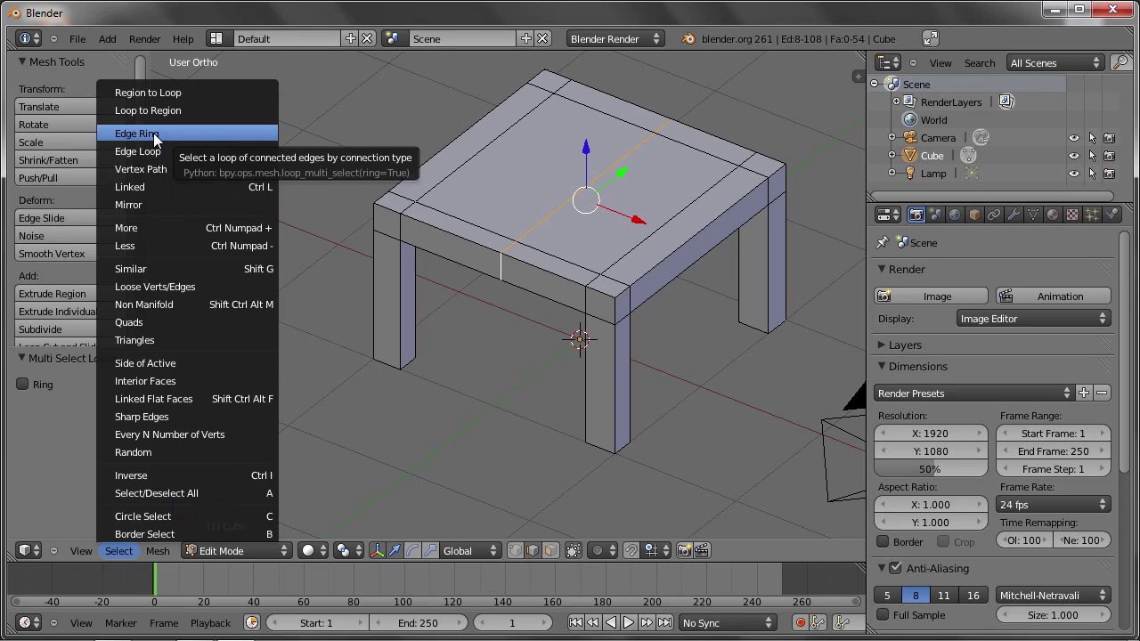
# - Try several top loops, ending on the single centre edge with the Select menu open
pyautogui.rightClick(587, 189)
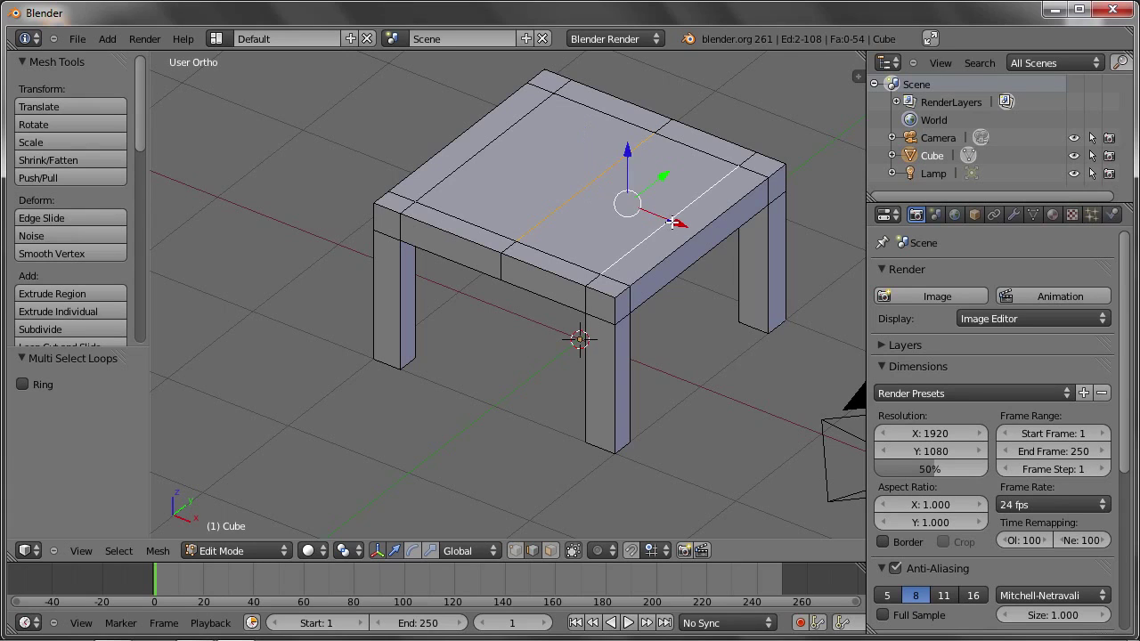
pyautogui.keyDown('alt'); pyautogui.rightClick(704, 256); pyautogui.keyUp('alt')
pyautogui.keyDown('alt'); pyautogui.keyDown('shift'); pyautogui.rightClick(491, 146); pyautogui.keyUp('shift'); pyautogui.keyUp('alt')
pyautogui.keyDown('alt'); pyautogui.keyDown('shift'); pyautogui.rightClick(462, 139); pyautogui.keyUp('shift'); pyautogui.keyUp('alt')
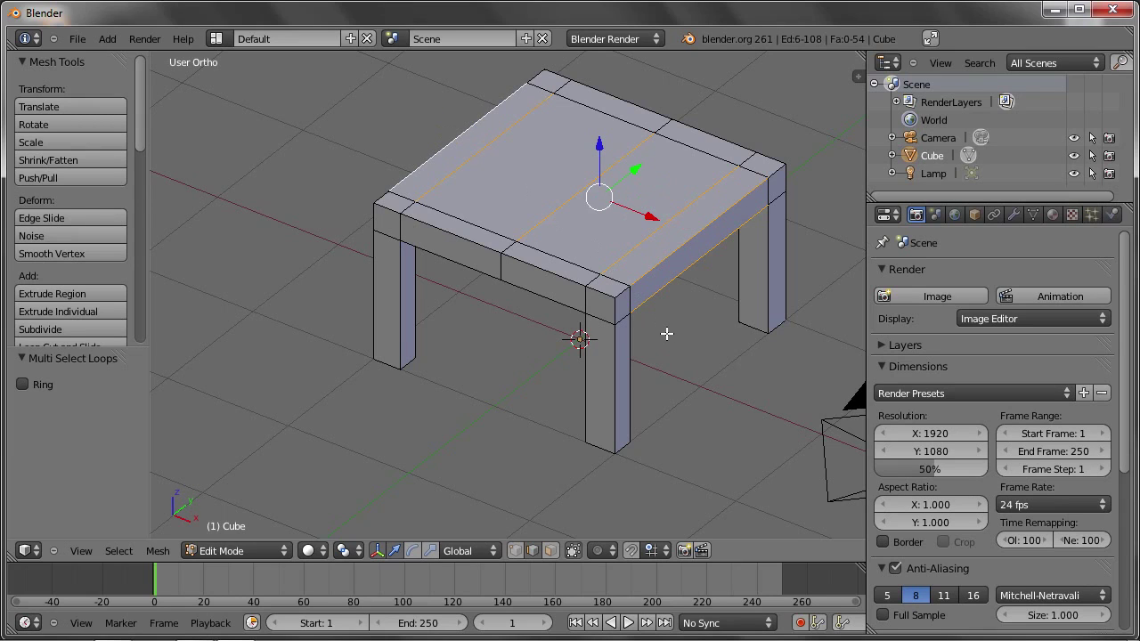
pyautogui.rightClick(574, 200)
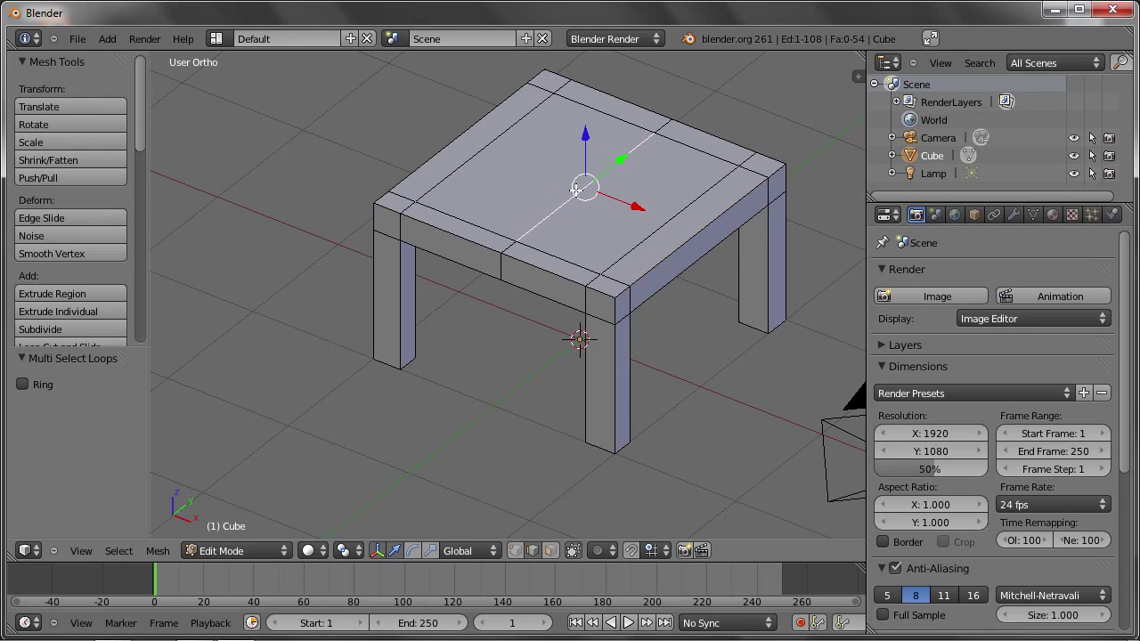
pyautogui.click(118, 550)
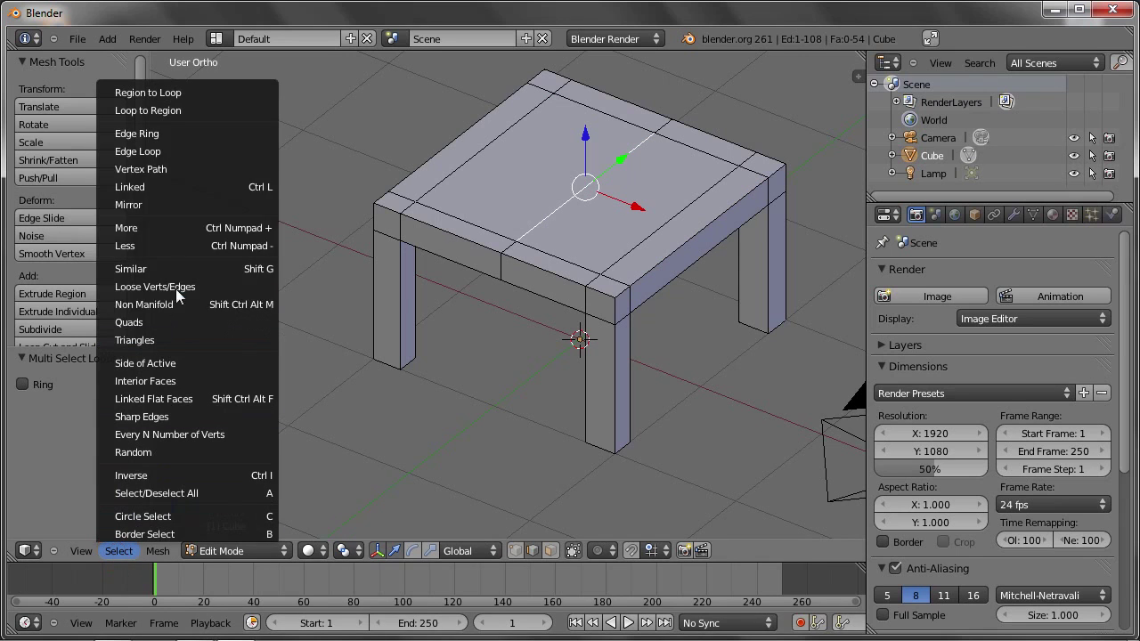
# - Select the edge ring, scale it to 0.591 along Y, and save as loopring.blend
pyautogui.click(133, 136)
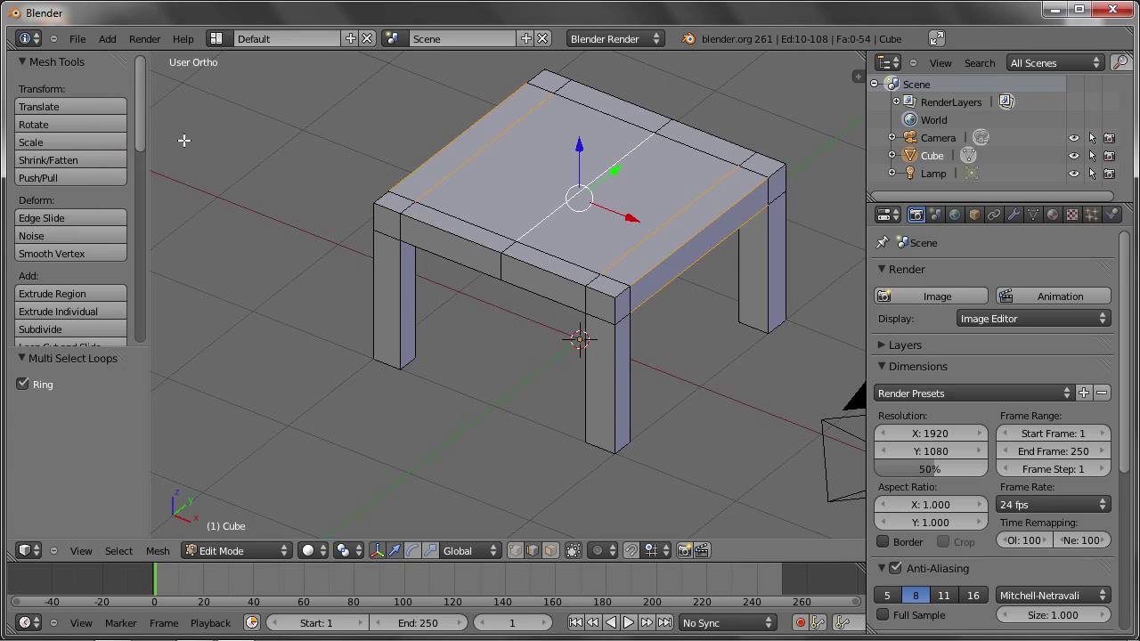
pyautogui.moveTo(759, 364)
pyautogui.mouseDown(button='middle')
pyautogui.moveTo(629, 258)
pyautogui.moveTo(682, 377)
pyautogui.moveTo(639, 405)
pyautogui.mouseUp(button='middle')
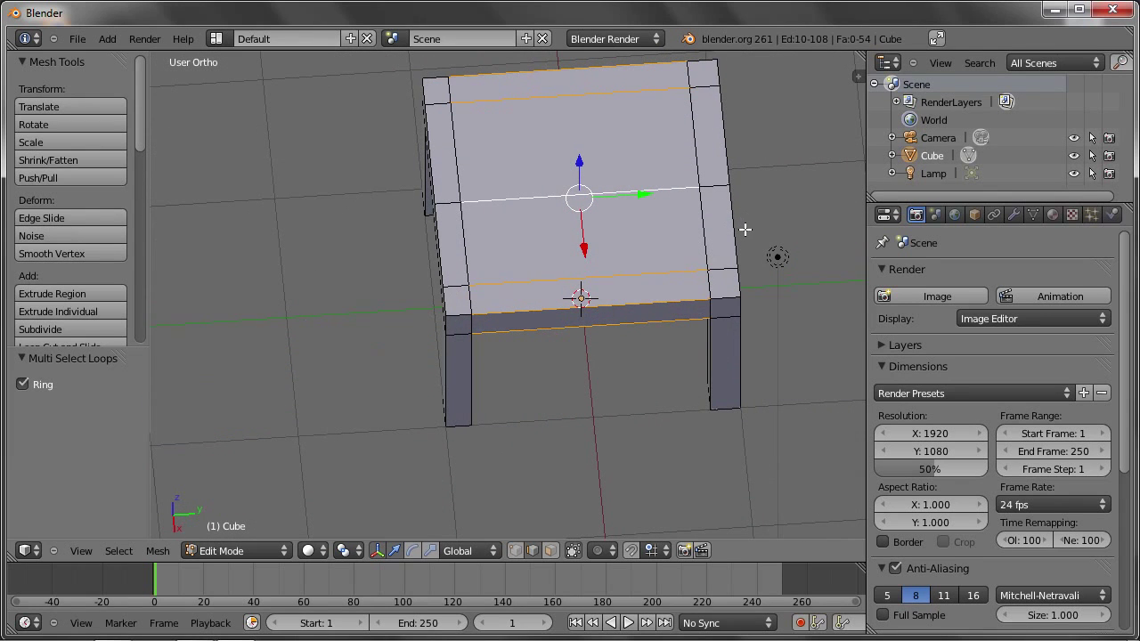
pyautogui.press('s')
pyautogui.press('y')
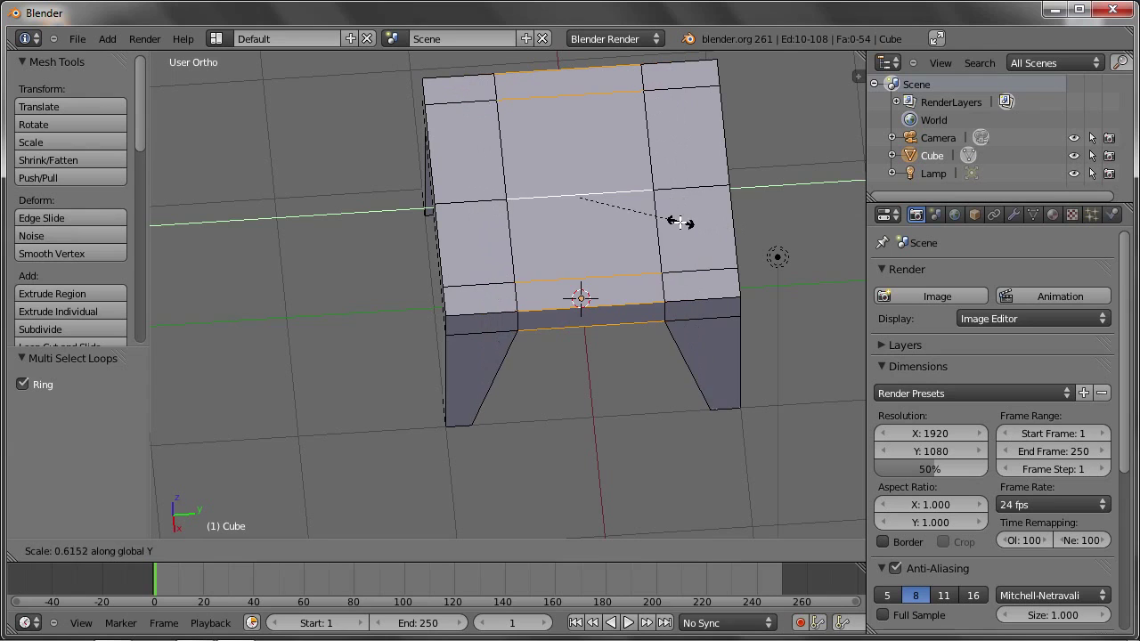
pyautogui.click(670, 227)
pyautogui.moveTo(670, 227)
pyautogui.mouseDown(button='middle')
pyautogui.moveTo(664, 171)
pyautogui.moveTo(717, 285)
pyautogui.mouseUp(button='middle')
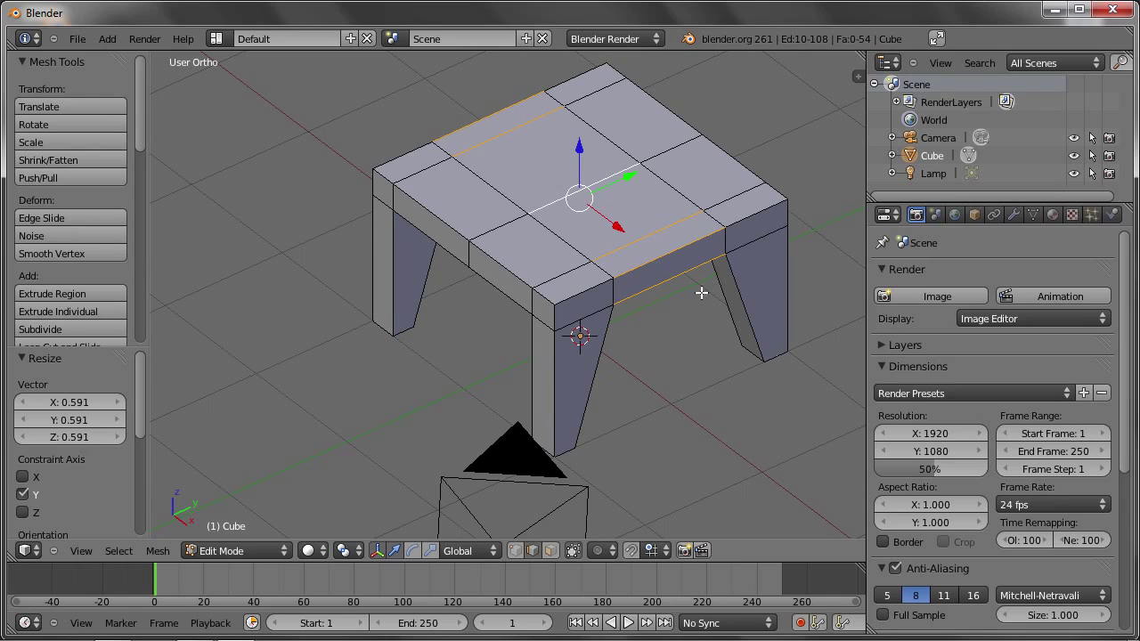
pyautogui.hotkey('ctrl', 's')
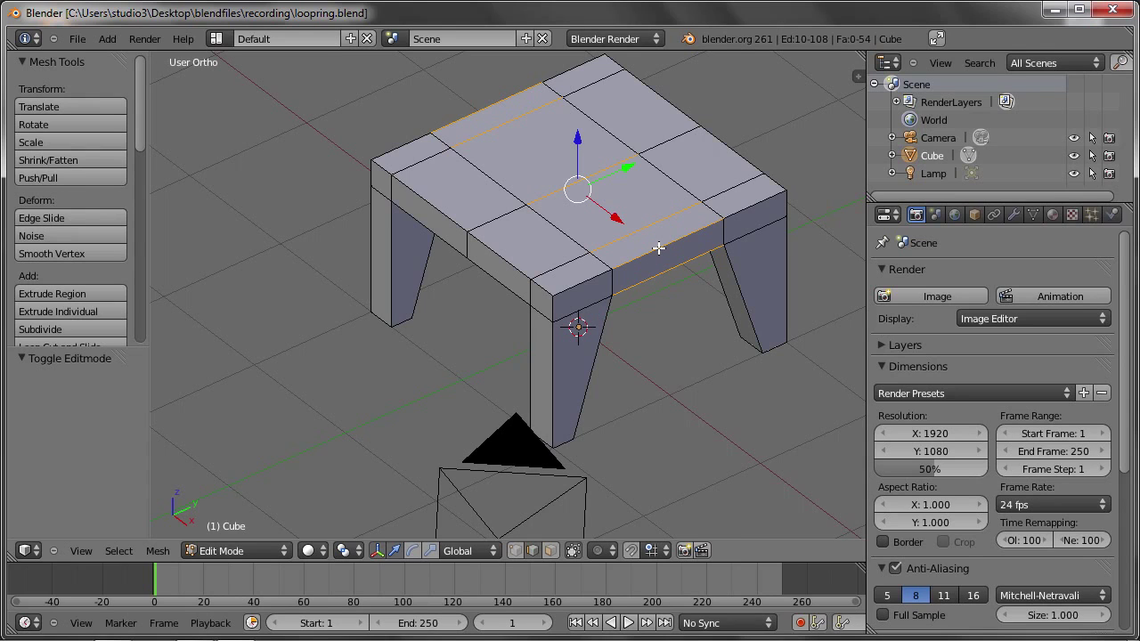
pyautogui.hotkey('ctrl', 'r')
pyautogui.click(658, 249)
pyautogui.click(658, 248)
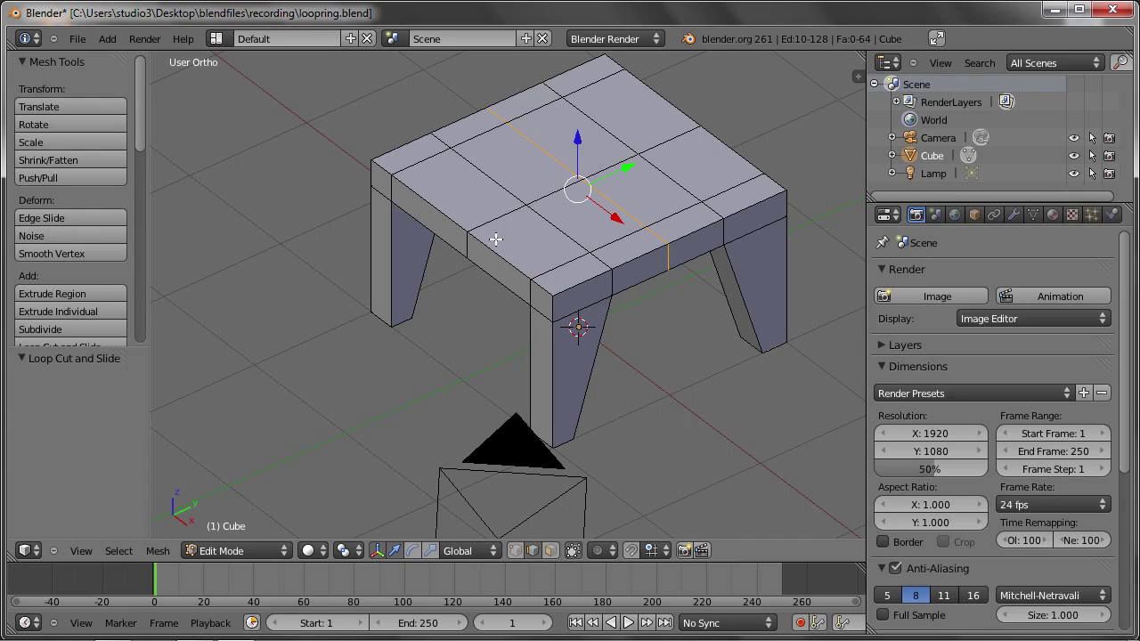
pyautogui.keyDown('alt'); pyautogui.rightClick(495, 239); pyautogui.keyUp('alt')
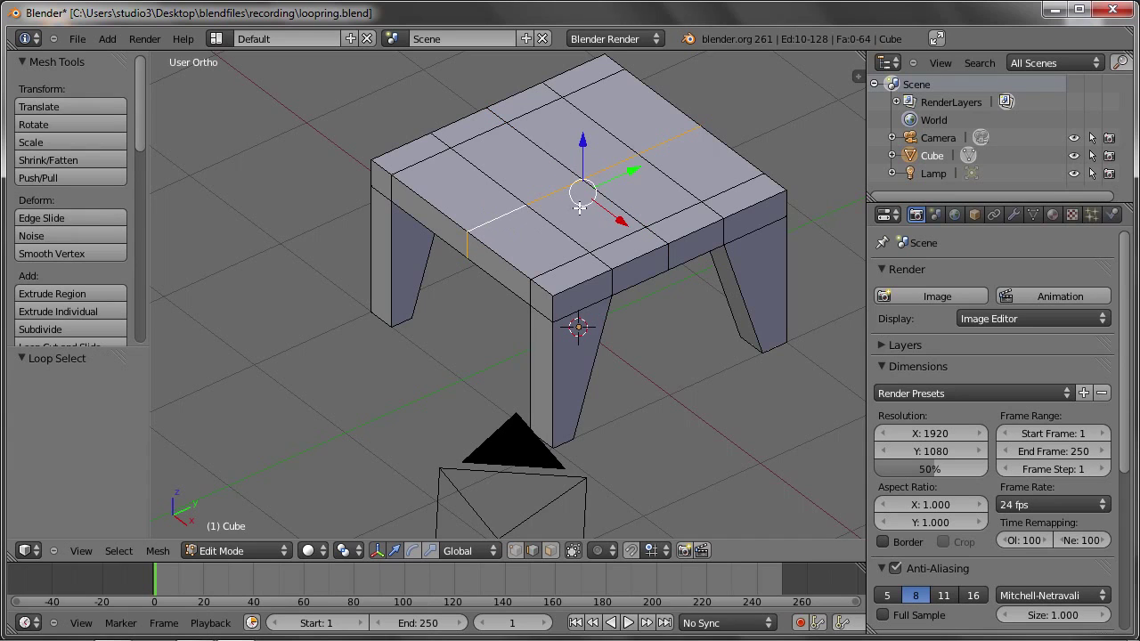
pyautogui.keyDown('alt'); pyautogui.rightClick(617, 219); pyautogui.keyUp('alt')
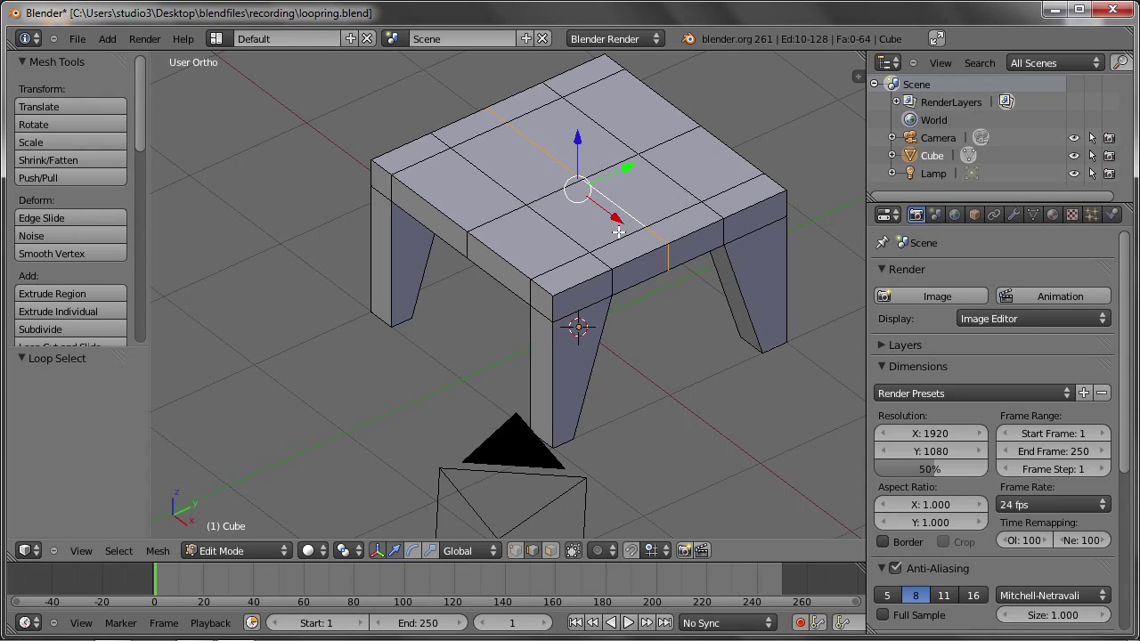
pyautogui.keyDown('alt'); pyautogui.rightClick(679, 183); pyautogui.keyUp('alt')
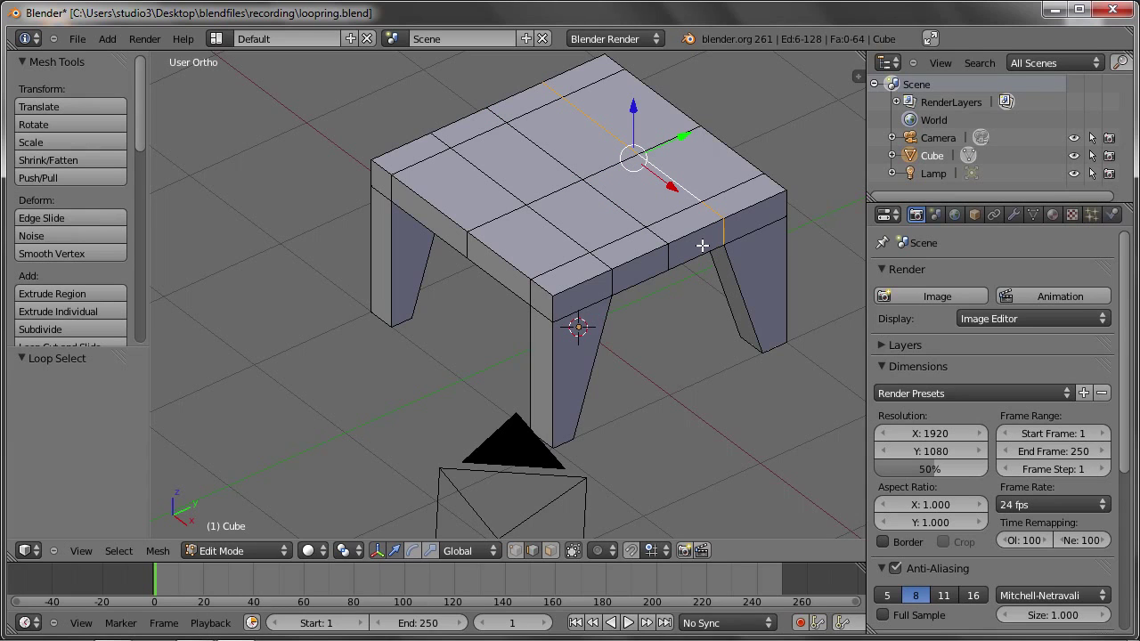
pyautogui.press('z')
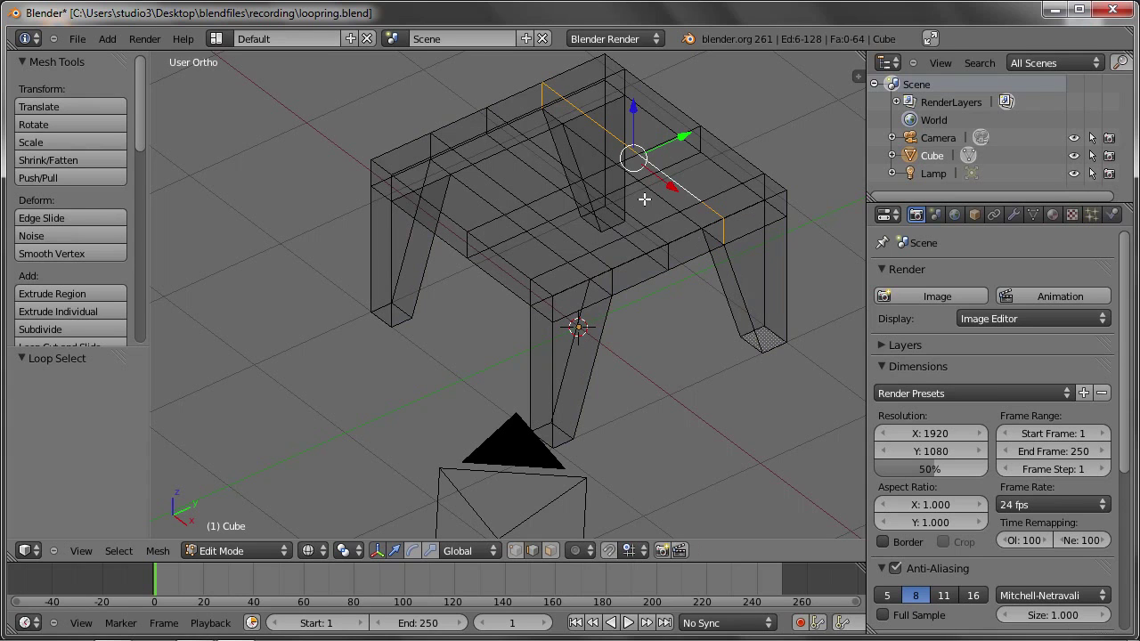
pyautogui.moveTo(691, 210)
pyautogui.mouseDown(button='middle')
pyautogui.moveTo(563, 296)
pyautogui.moveTo(575, 308)
pyautogui.mouseUp(button='middle')
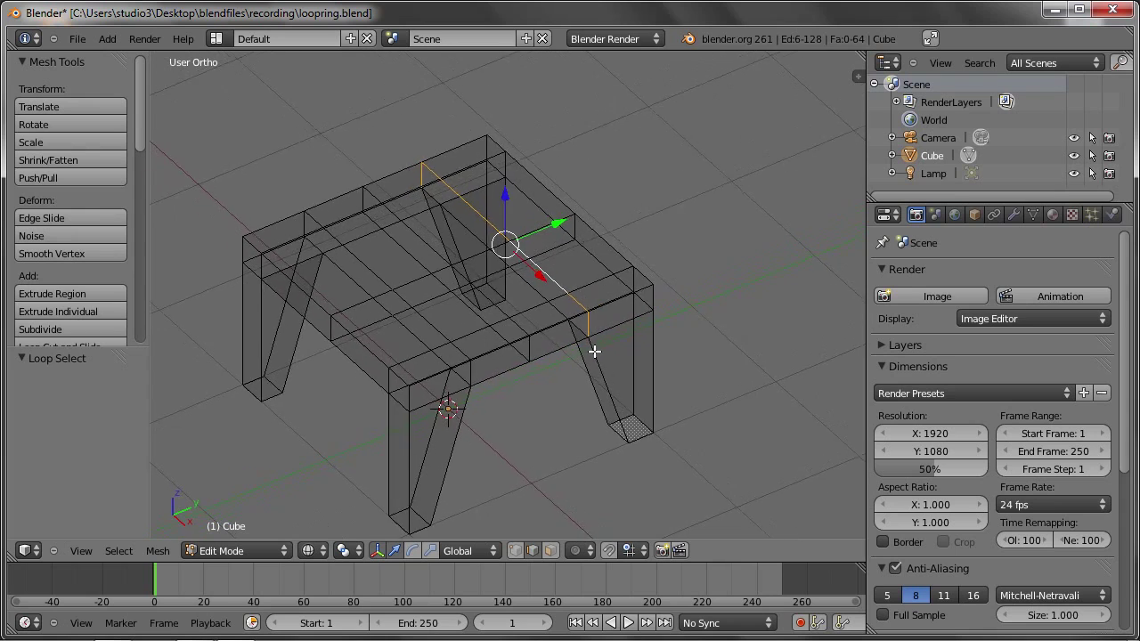
pyautogui.scroll(2, 592, 341)
pyautogui.scroll(2, 579, 334)
pyautogui.scroll(2, 579, 334)
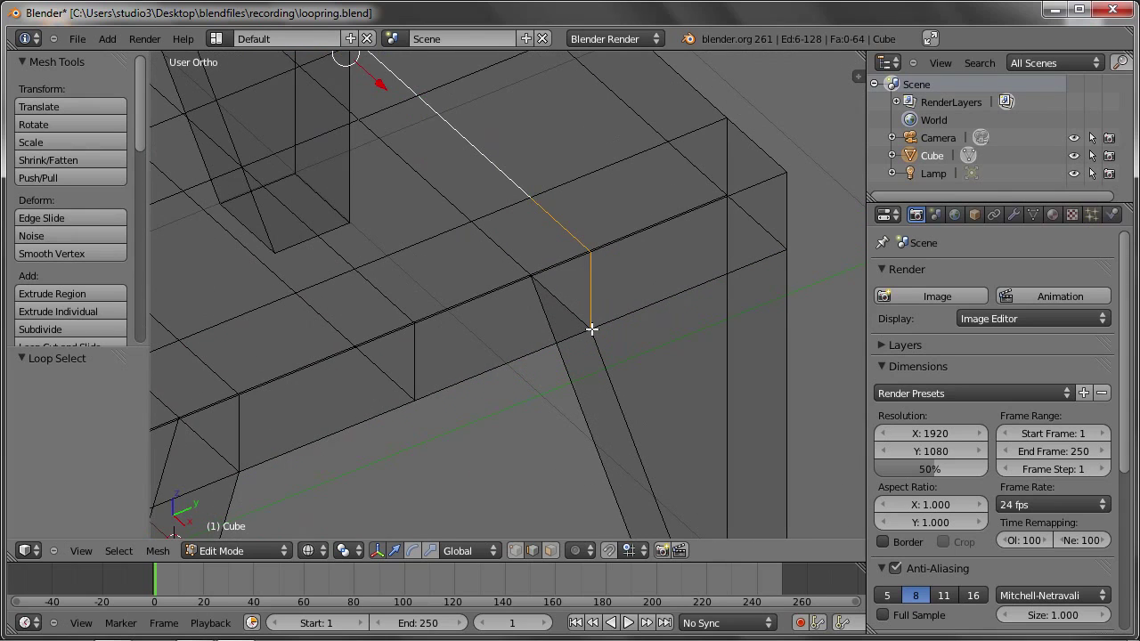
pyautogui.scroll(-5, 592, 329)
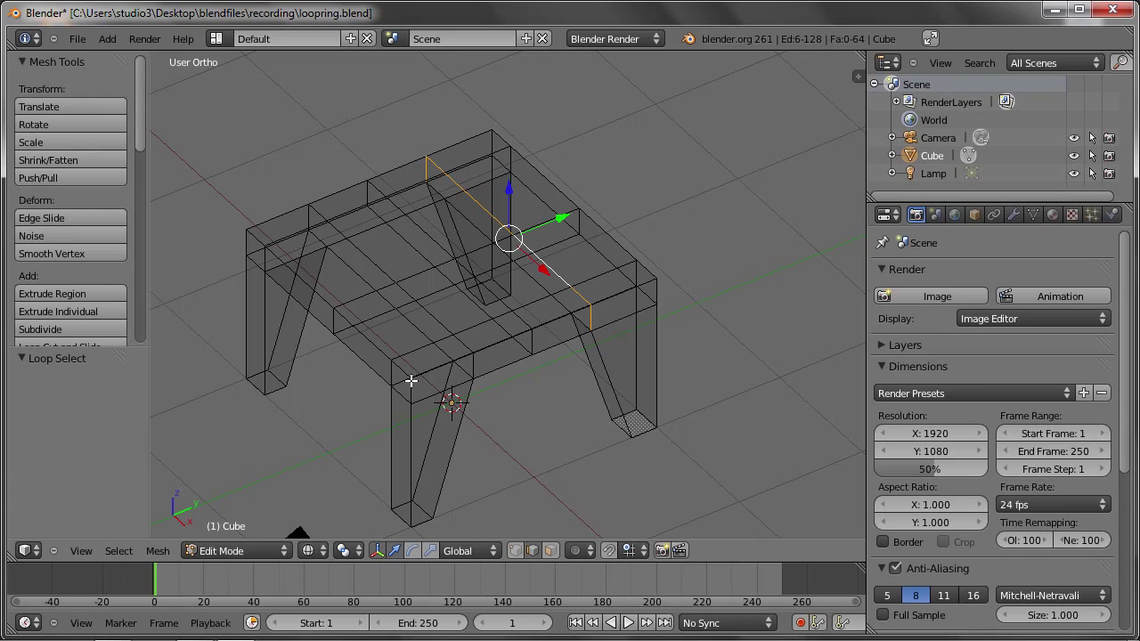
# - Return to solid shading, enable proportional editing and pick the front corner vertex
pyautogui.press('z')
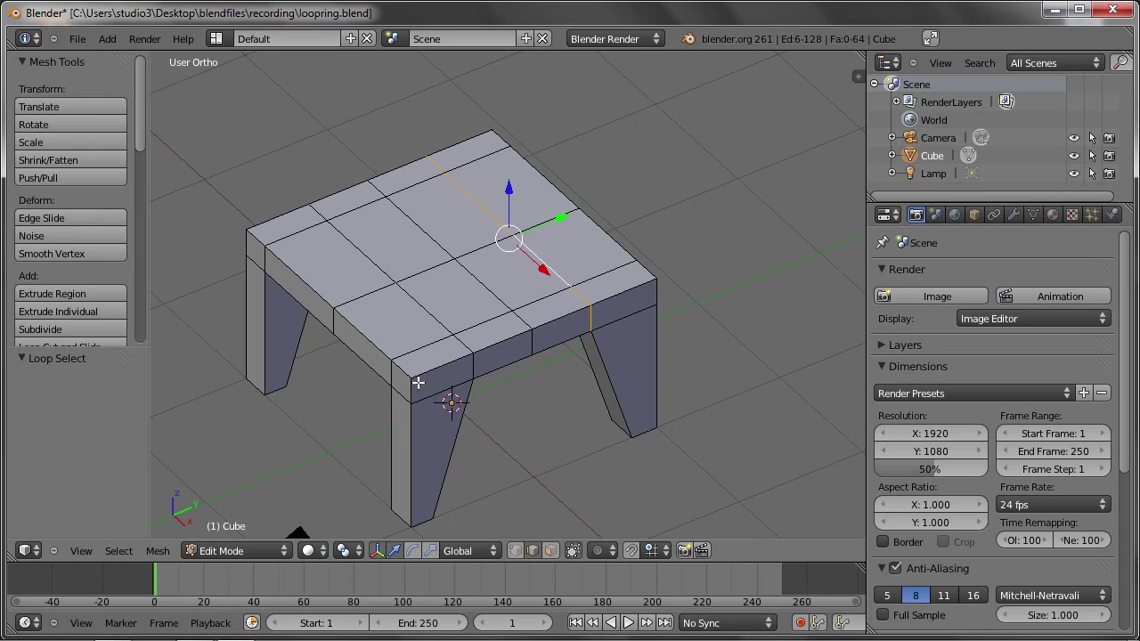
pyautogui.scroll(1, 405, 381)
pyautogui.scroll(1, 405, 381)
pyautogui.scroll(3, 411, 375)
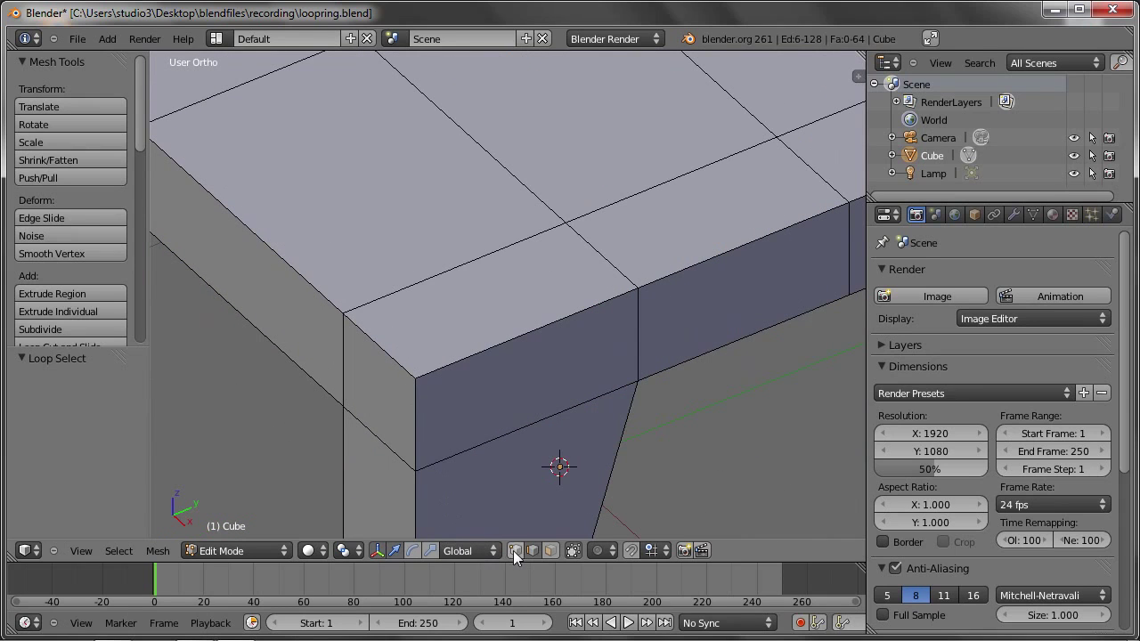
pyautogui.press('o')
pyautogui.press('o')
pyautogui.rightClick(414, 377)
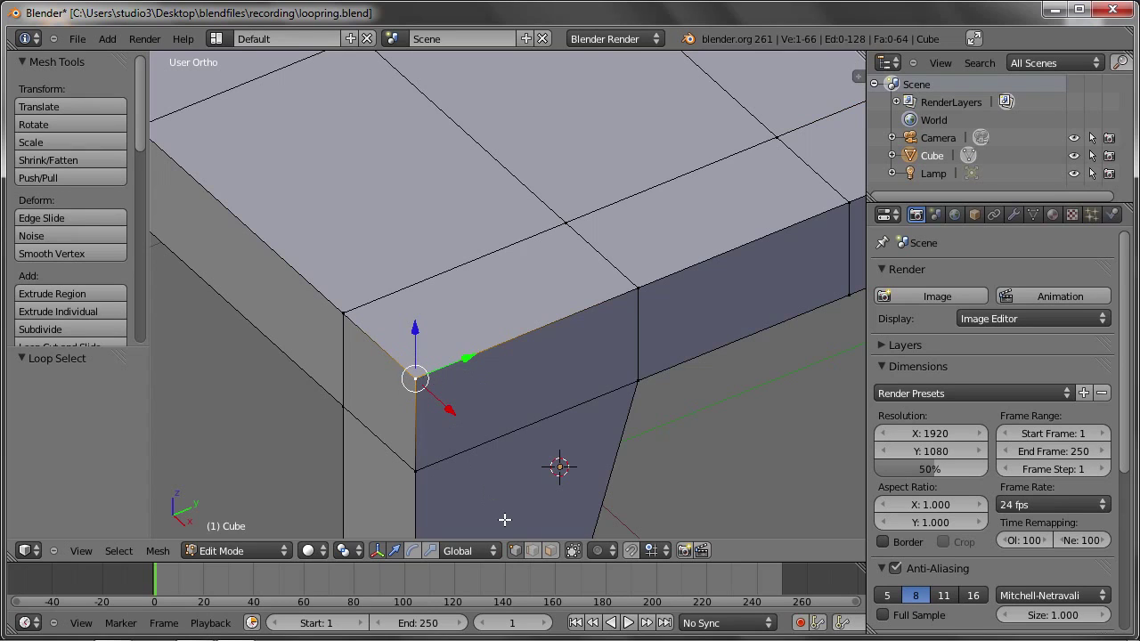
# - Switch to edge select mode and pick the front top edges of the table
pyautogui.click(532, 550)
pyautogui.rightClick(457, 362)
pyautogui.rightClick(419, 417)
pyautogui.keyDown('shift'); pyautogui.rightClick(382, 350); pyautogui.keyUp('shift')
pyautogui.keyDown('shift'); pyautogui.rightClick(444, 349); pyautogui.keyUp('shift')
pyautogui.scroll(-3, 402, 431)
pyautogui.keyDown('shift'); pyautogui.moveTo(369, 387); pyautogui.dragTo(461, 396, button='middle'); pyautogui.keyUp('shift')
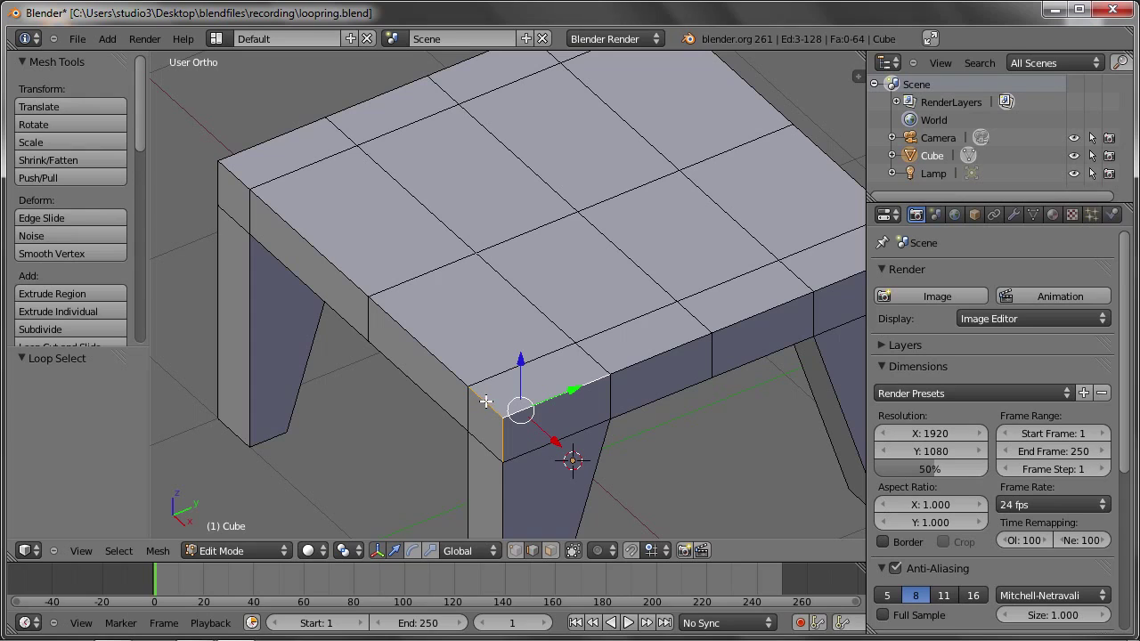
# - Select the top-left edge loop, front-left corner edges and edges around a tabletop vertex
pyautogui.keyDown('alt'); pyautogui.rightClick(486, 401); pyautogui.keyUp('alt')
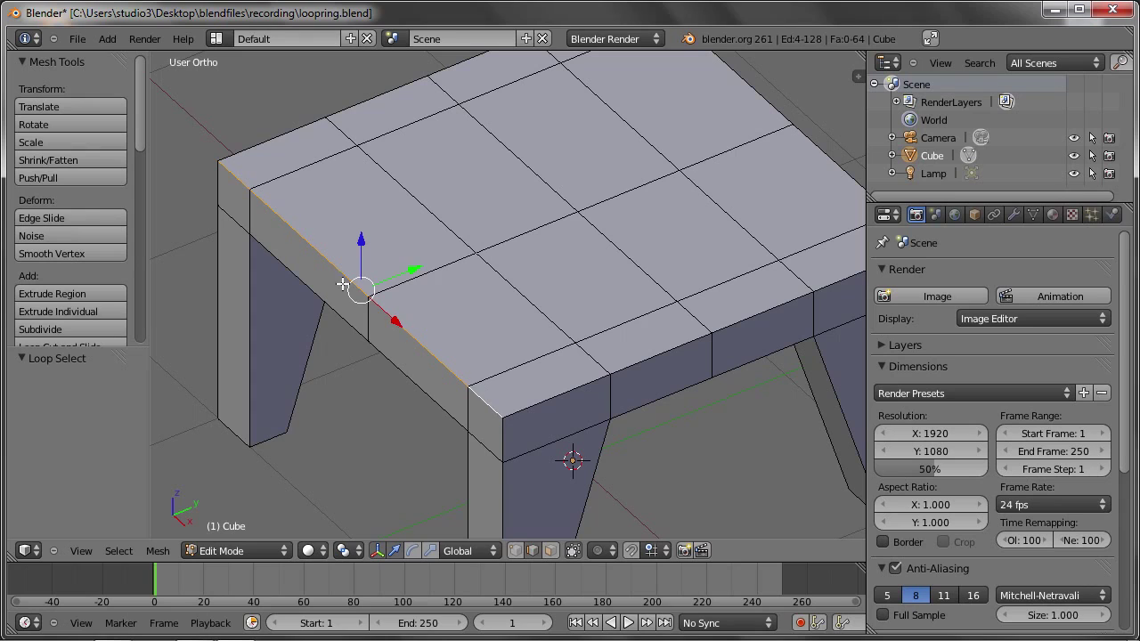
pyautogui.rightClick(274, 182)
pyautogui.keyDown('alt'); pyautogui.rightClick(245, 204); pyautogui.keyUp('alt')
pyautogui.keyDown('alt'); pyautogui.rightClick(239, 179); pyautogui.keyUp('alt')
pyautogui.keyDown('alt'); pyautogui.rightClick(270, 204); pyautogui.keyUp('alt')
pyautogui.keyDown('alt'); pyautogui.rightClick(389, 283); pyautogui.keyUp('alt')
pyautogui.keyDown('alt'); pyautogui.rightClick(355, 279); pyautogui.keyUp('alt')
pyautogui.keyDown('alt'); pyautogui.rightClick(370, 266); pyautogui.keyUp('alt')
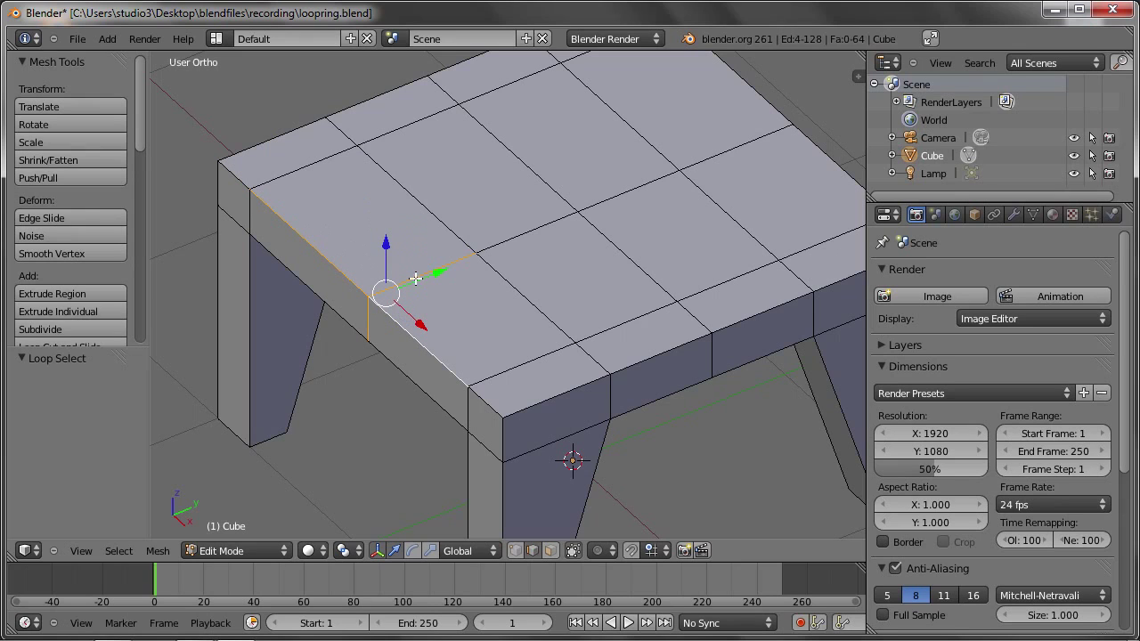
# - Pick a cross of six edges on the tabletop
pyautogui.rightClick(454, 240)
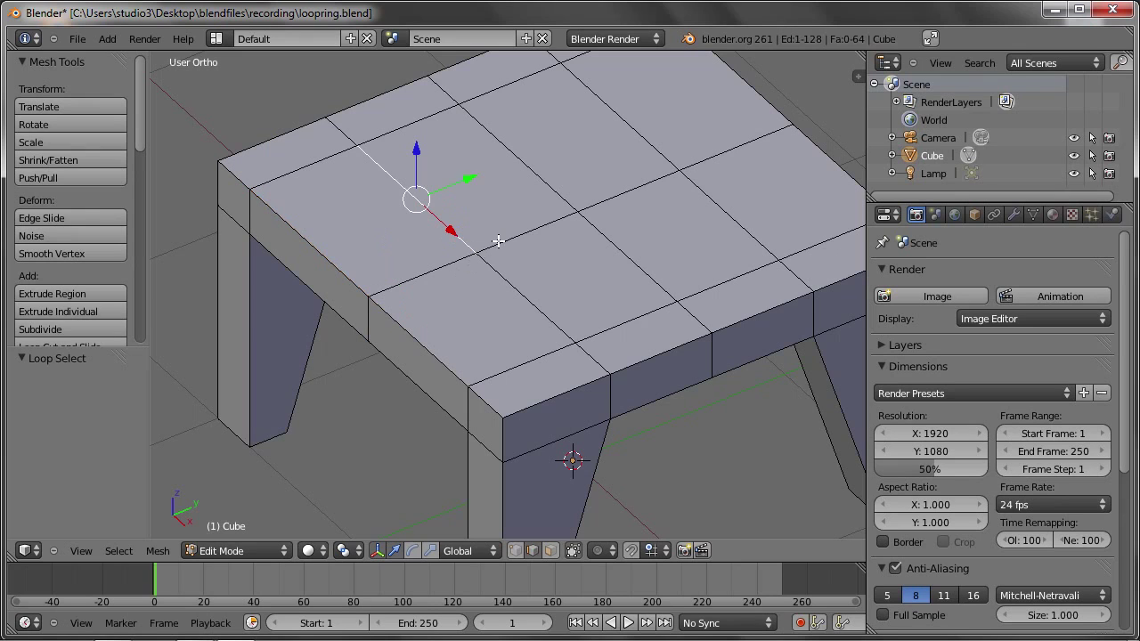
pyautogui.keyDown('shift'); pyautogui.rightClick(497, 272); pyautogui.keyUp('shift')
pyautogui.keyDown('shift'); pyautogui.rightClick(495, 254); pyautogui.keyUp('shift')
pyautogui.keyDown('shift'); pyautogui.rightClick(515, 240); pyautogui.keyUp('shift')
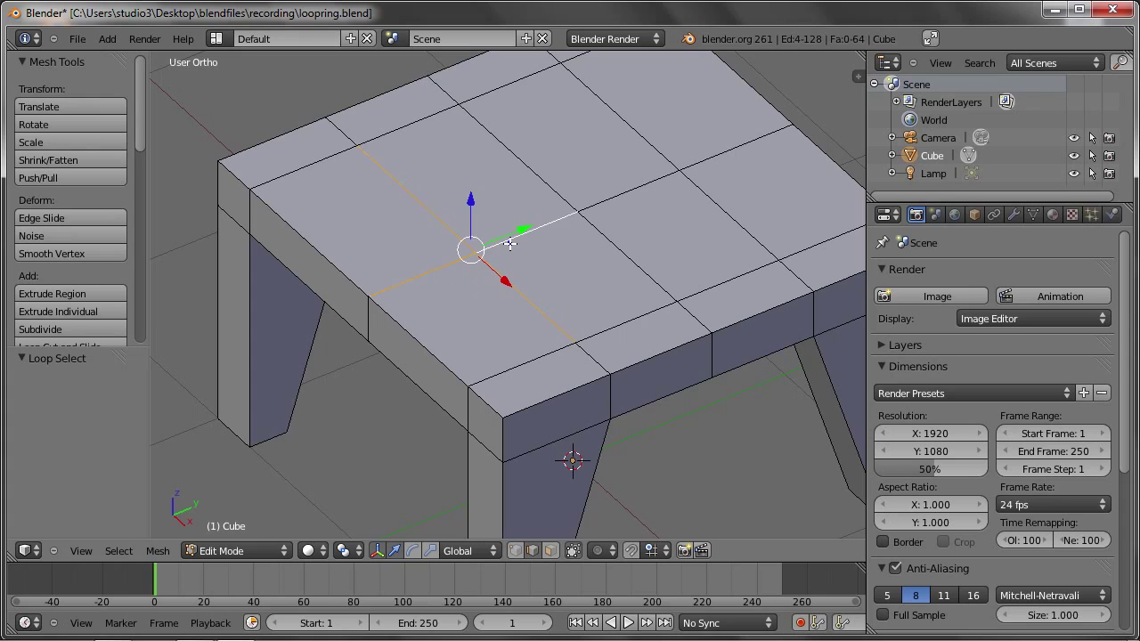
pyautogui.keyDown('shift'); pyautogui.rightClick(545, 189); pyautogui.keyUp('shift')
pyautogui.keyDown('shift'); pyautogui.rightClick(594, 230); pyautogui.keyUp('shift')
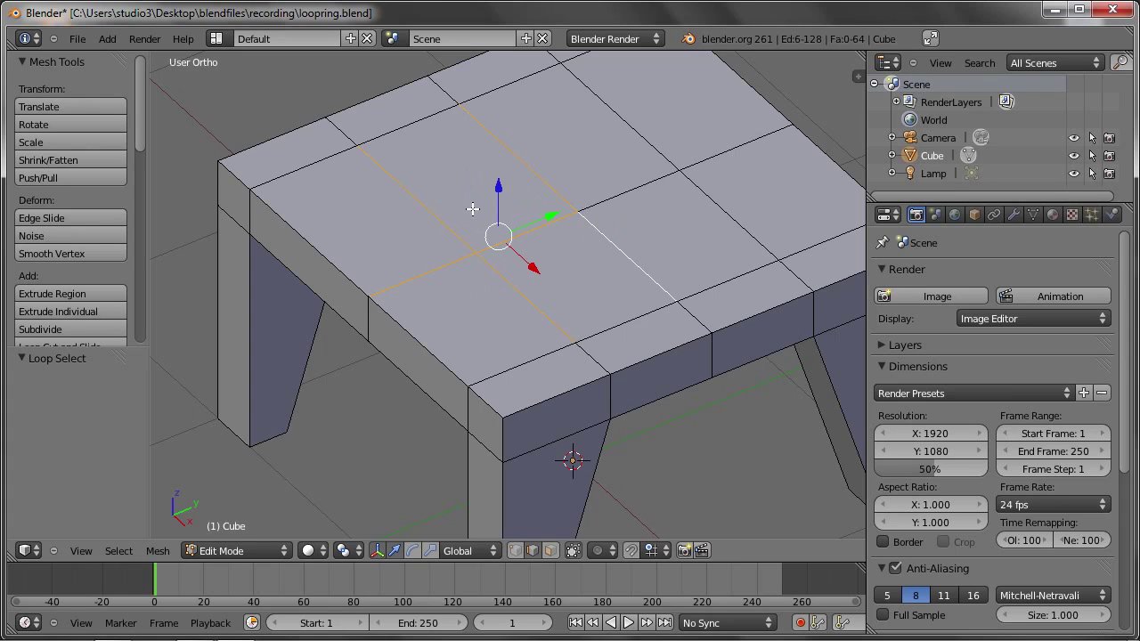
# - Cut a new edge loop across the tabletop
pyautogui.hotkey('ctrl', 'r')
pyautogui.click(437, 195)
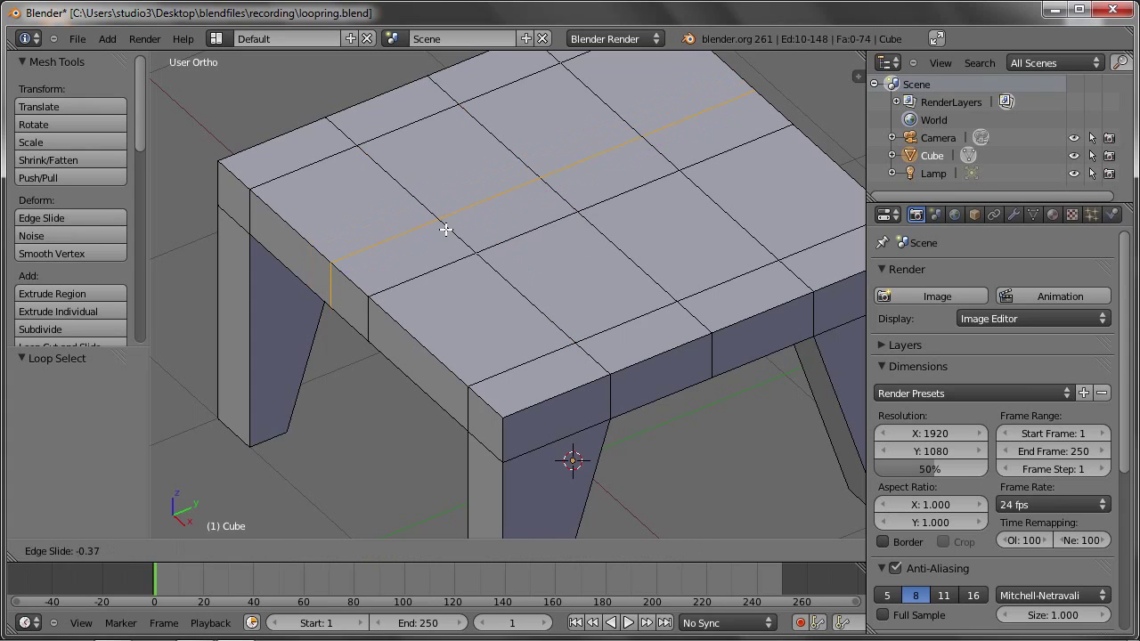
pyautogui.click(431, 218)
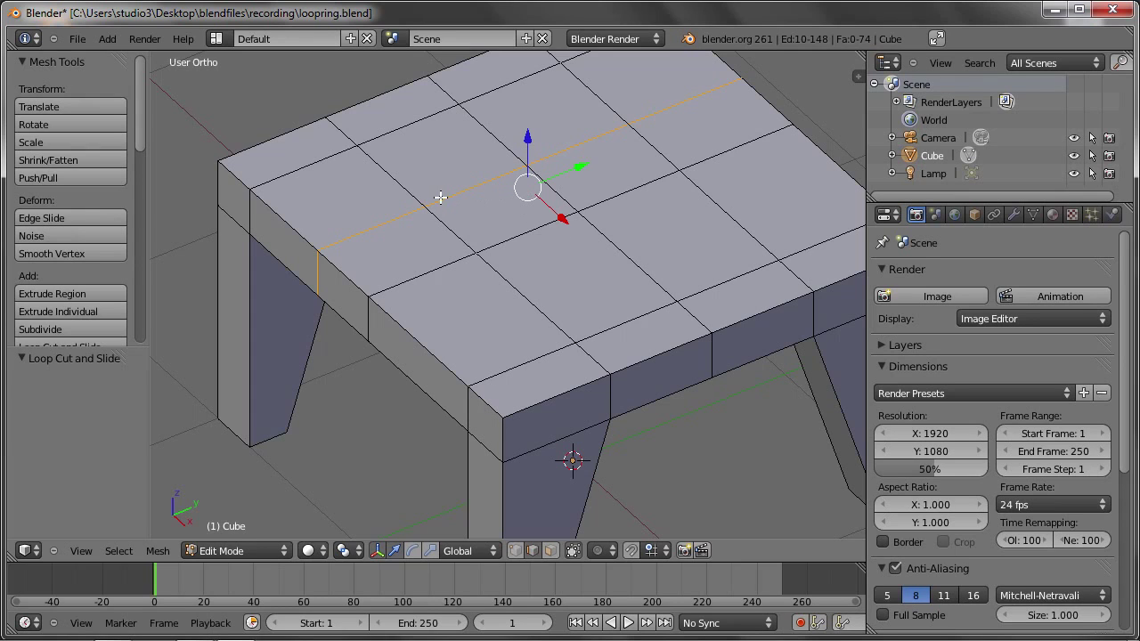
pyautogui.moveTo(443, 200)
pyautogui.mouseDown(button='middle')
pyautogui.moveTo(428, 246)
pyautogui.moveTo(465, 212)
pyautogui.mouseUp(button='middle')
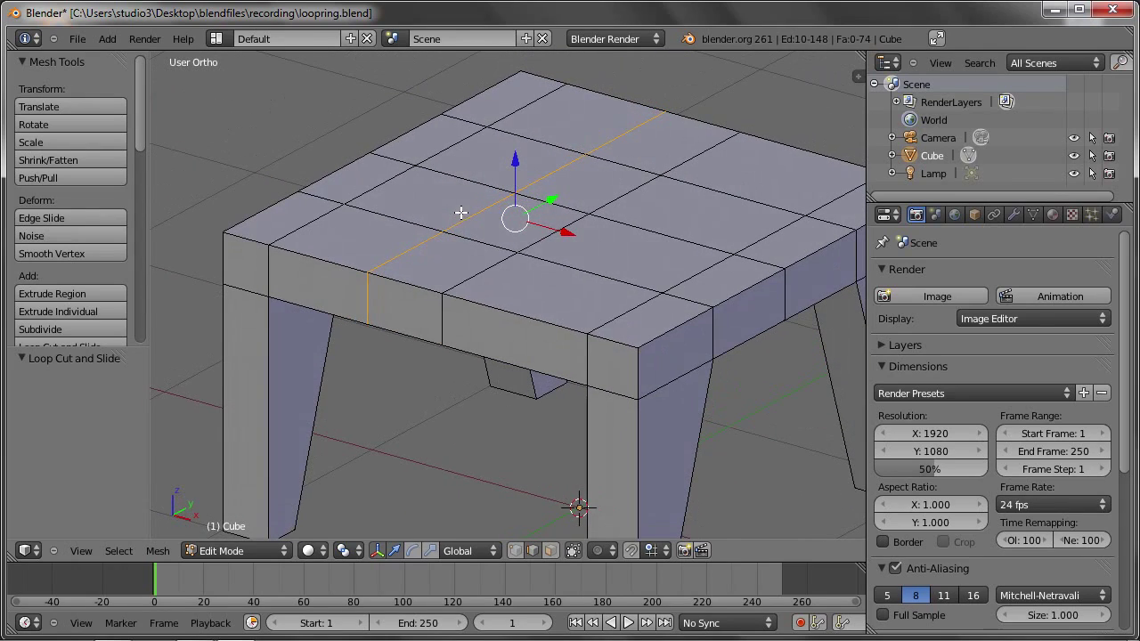
# - In face select mode, pick three tabletop faces and three front-rim faces
pyautogui.click(551, 551)
pyautogui.rightClick(615, 249)
pyautogui.rightClick(532, 210)
pyautogui.rightClick(460, 204)
pyautogui.rightClick(370, 233)
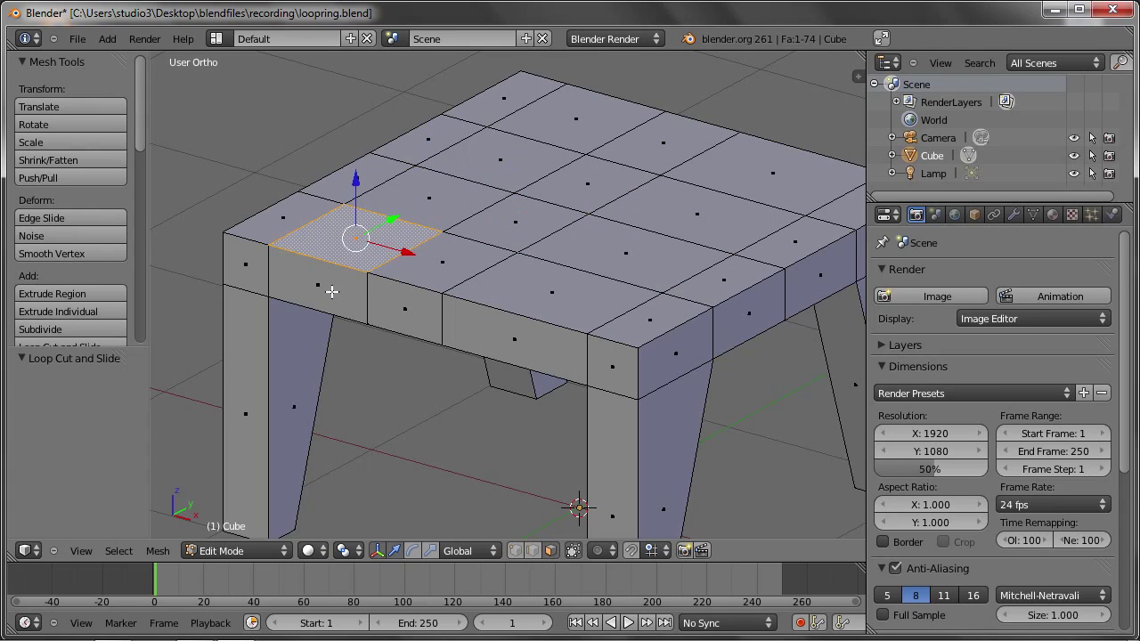
pyautogui.rightClick(331, 290)
pyautogui.rightClick(402, 303)
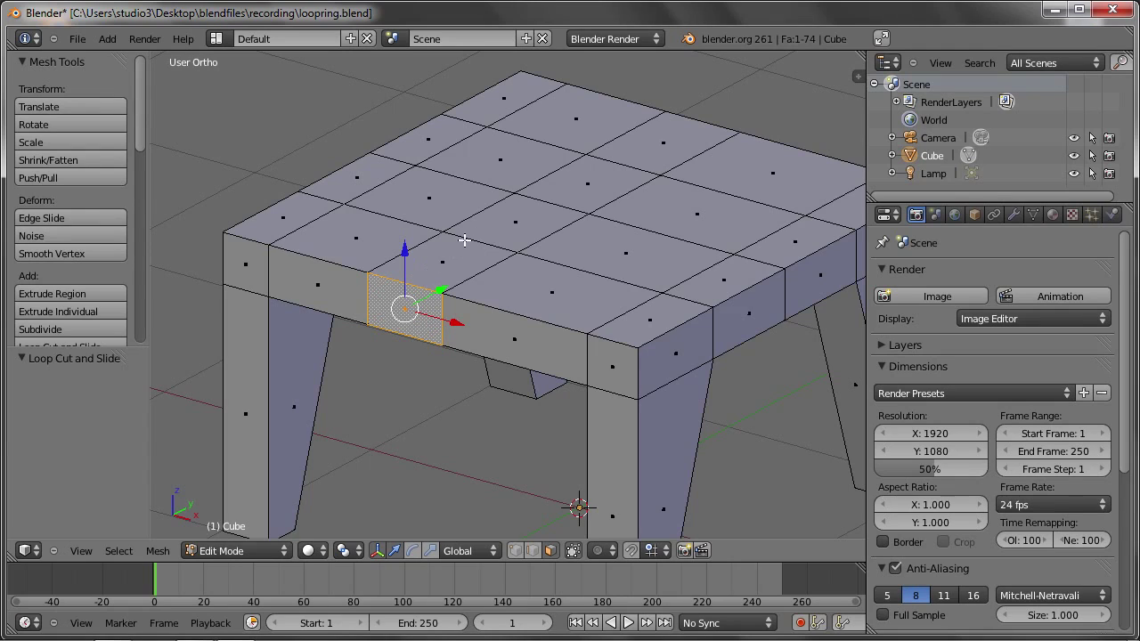
# - Subdivide one selected edge on the tabletop in edge mode
pyautogui.click(532, 550)
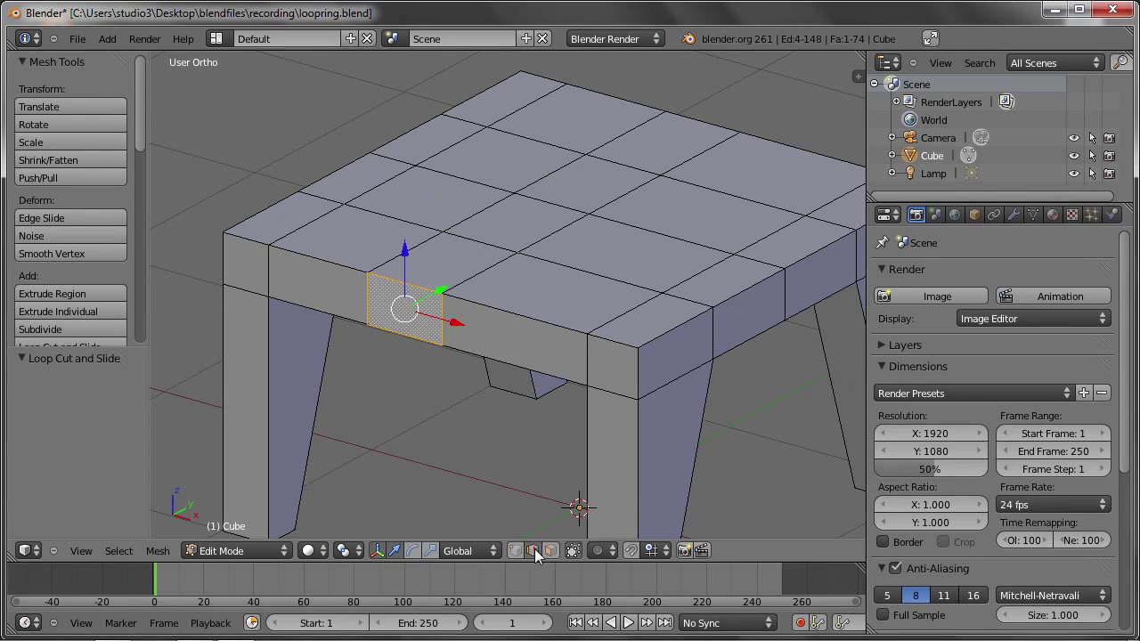
pyautogui.rightClick(486, 242)
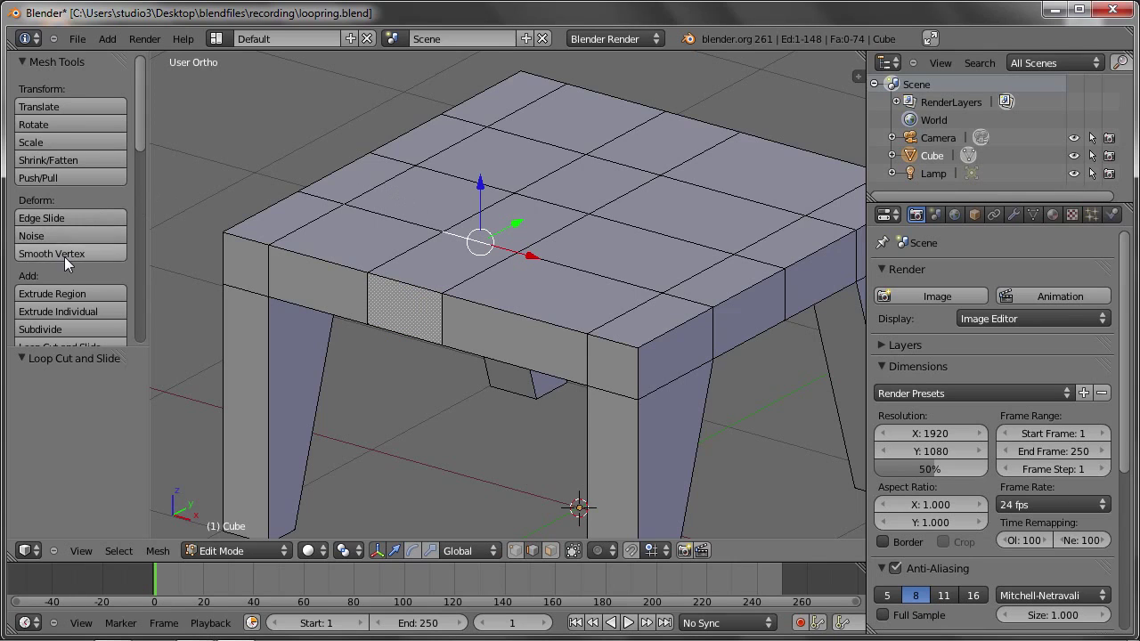
pyautogui.scroll(-2, 65, 256)
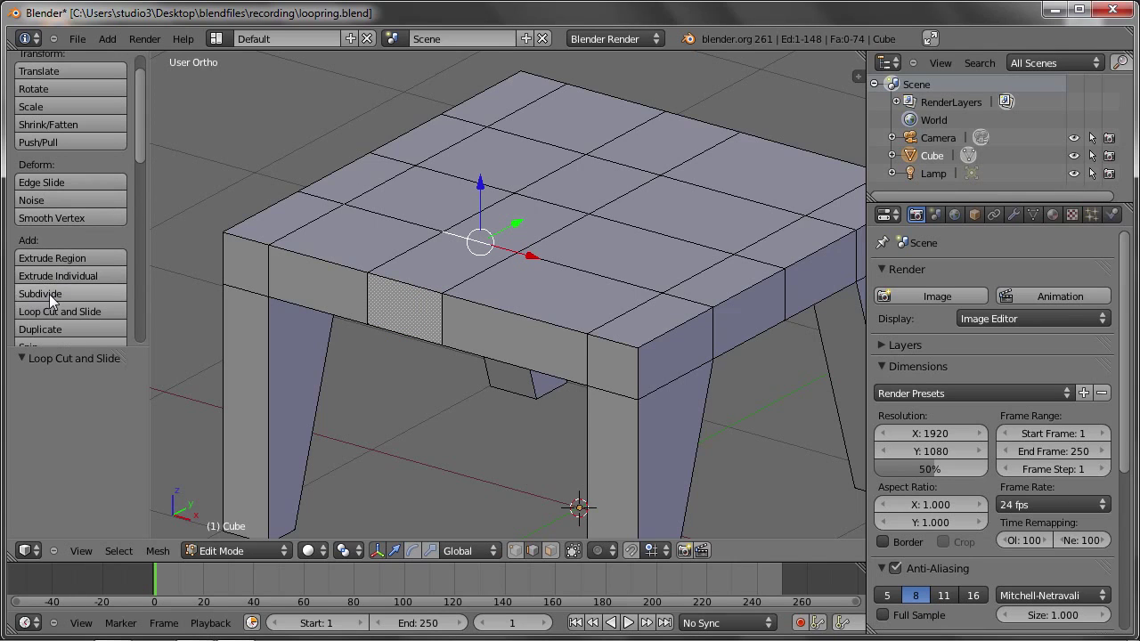
pyautogui.click(49, 293)
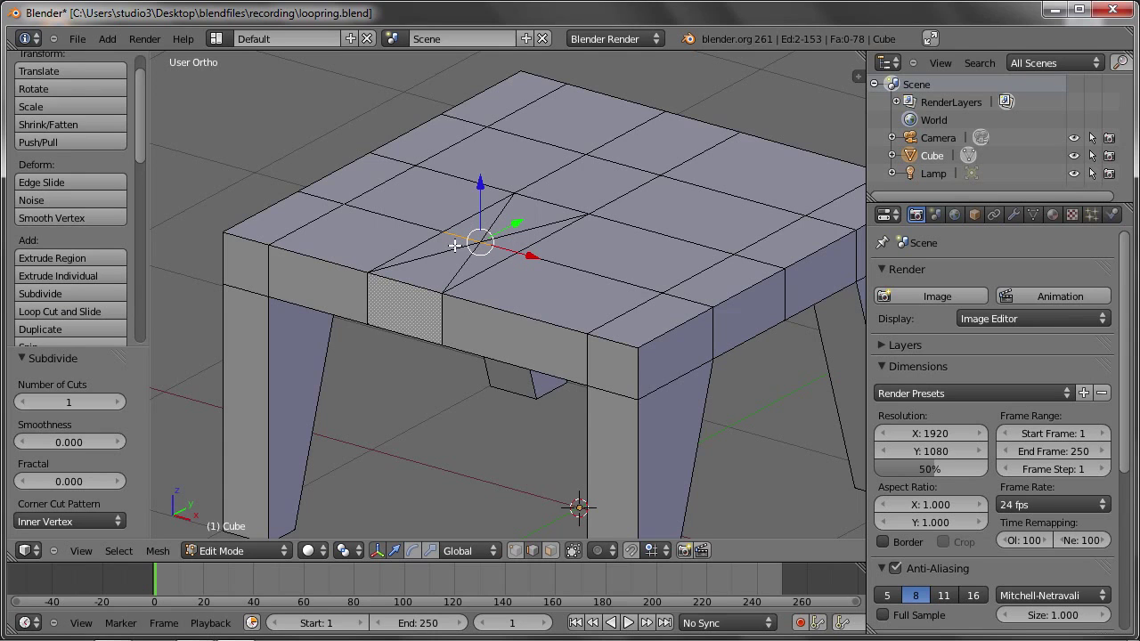
# - Orbit to look down on the top and subdivide again, adding diagonal edges
pyautogui.moveTo(453, 253); pyautogui.dragTo(427, 269, button='middle')
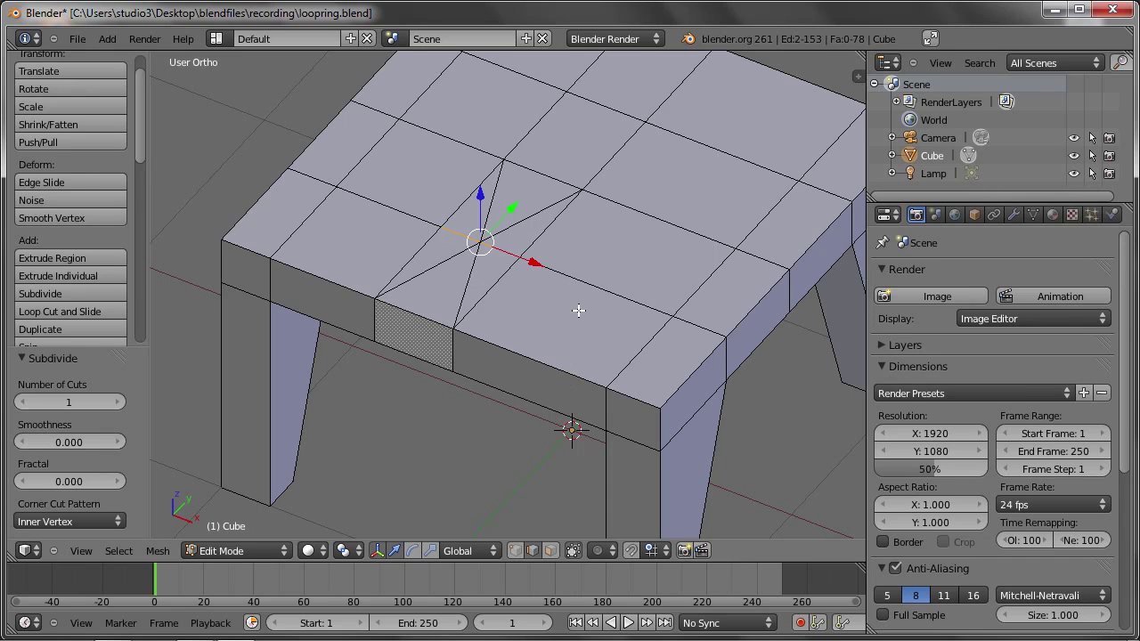
pyautogui.moveTo(627, 181); pyautogui.dragTo(580, 275, button='middle')
pyautogui.rightClick(558, 204)
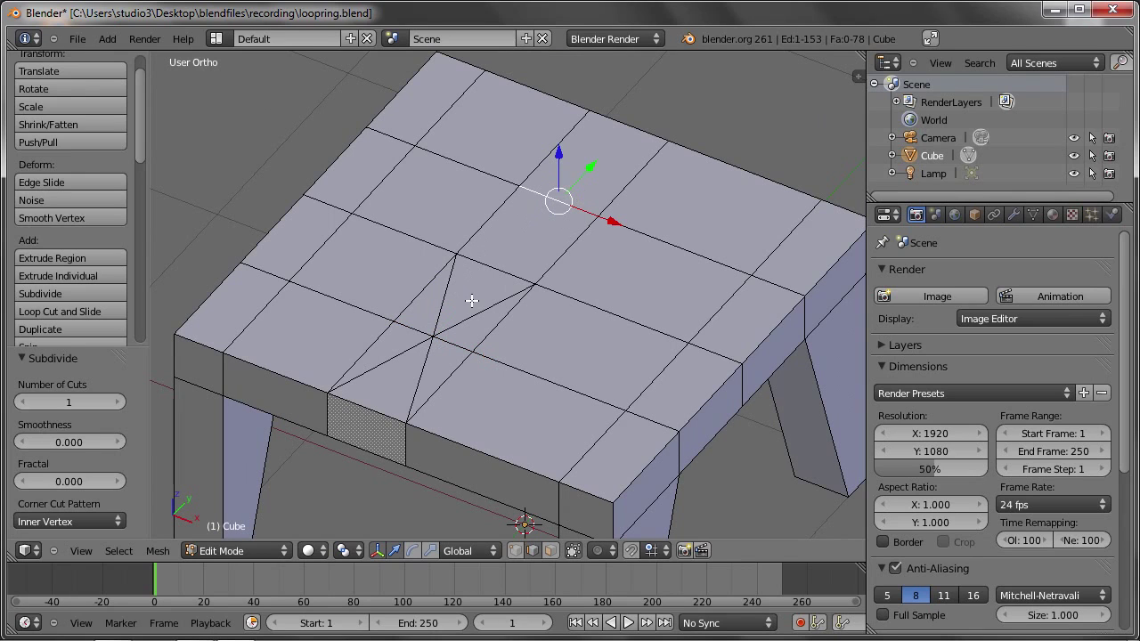
pyautogui.scroll(3, 549, 197)
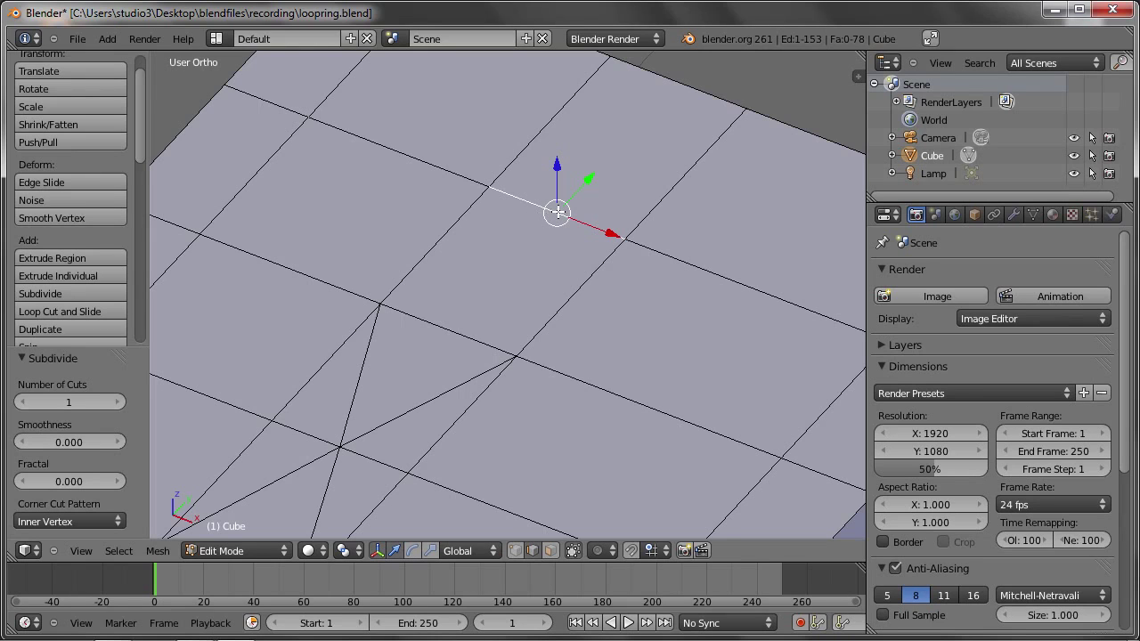
pyautogui.click(53, 296)
# - In vertex mode, select the vertices around the tabletop's centre point, including corner and centre
pyautogui.click(597, 520)
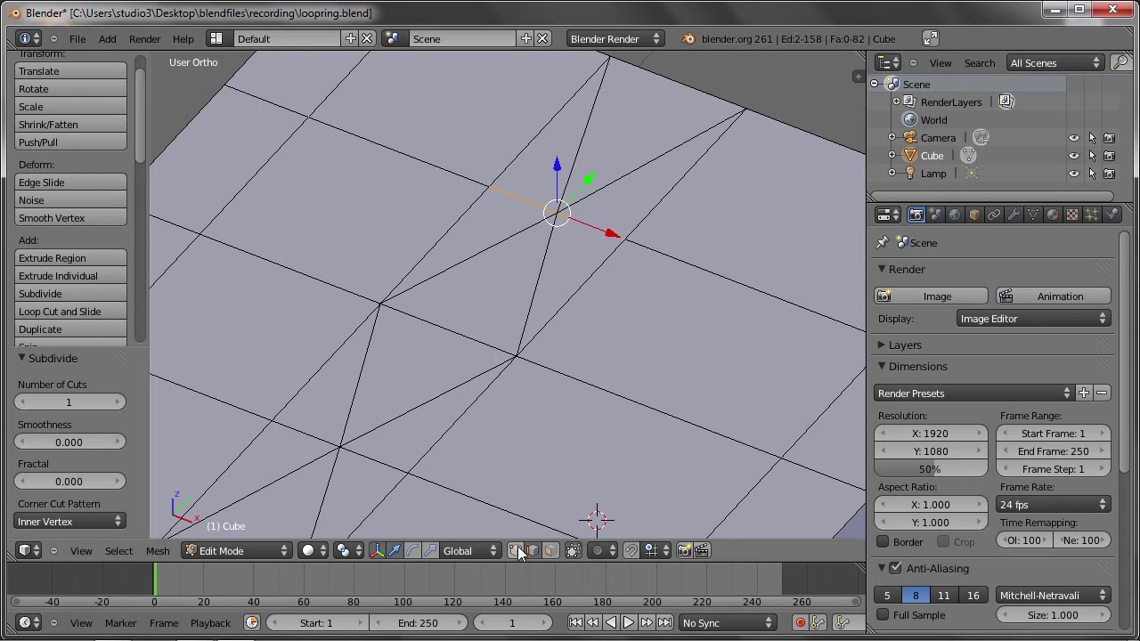
pyautogui.click(520, 552)
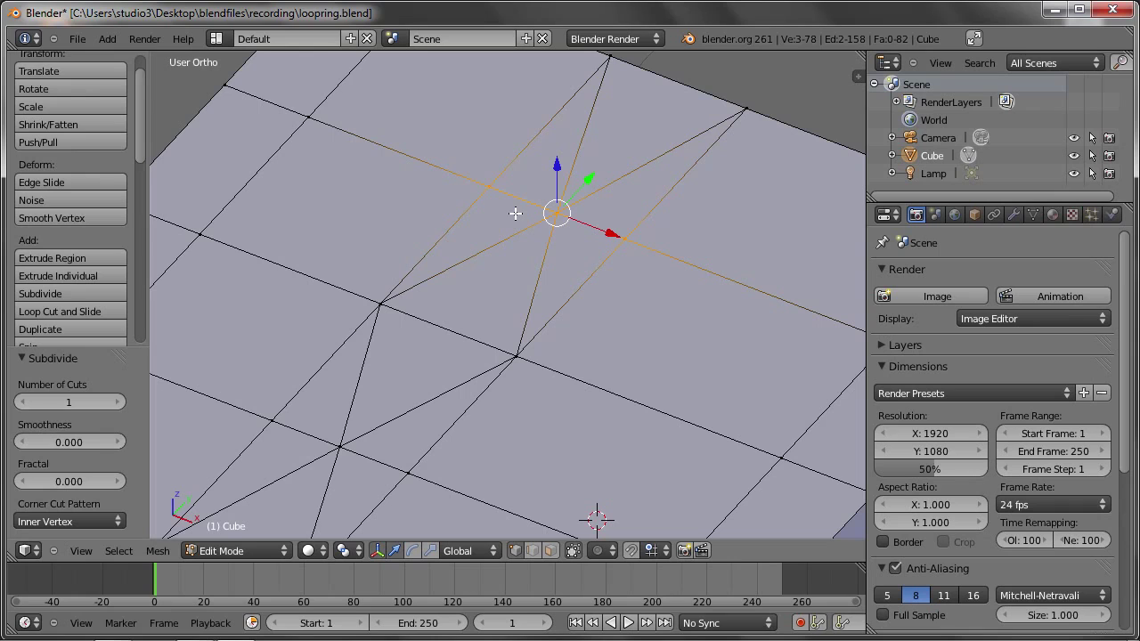
pyautogui.click(493, 188)
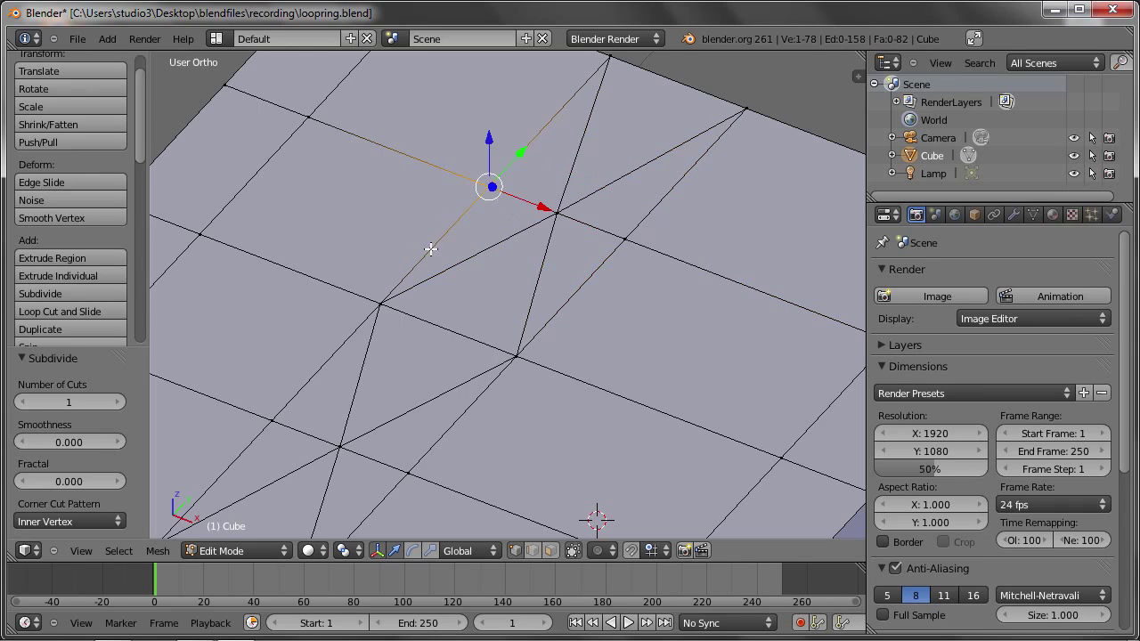
pyautogui.keyDown('shift'); pyautogui.click(378, 302); pyautogui.keyUp('shift')
pyautogui.keyDown('shift'); pyautogui.click(522, 351); pyautogui.keyUp('shift')
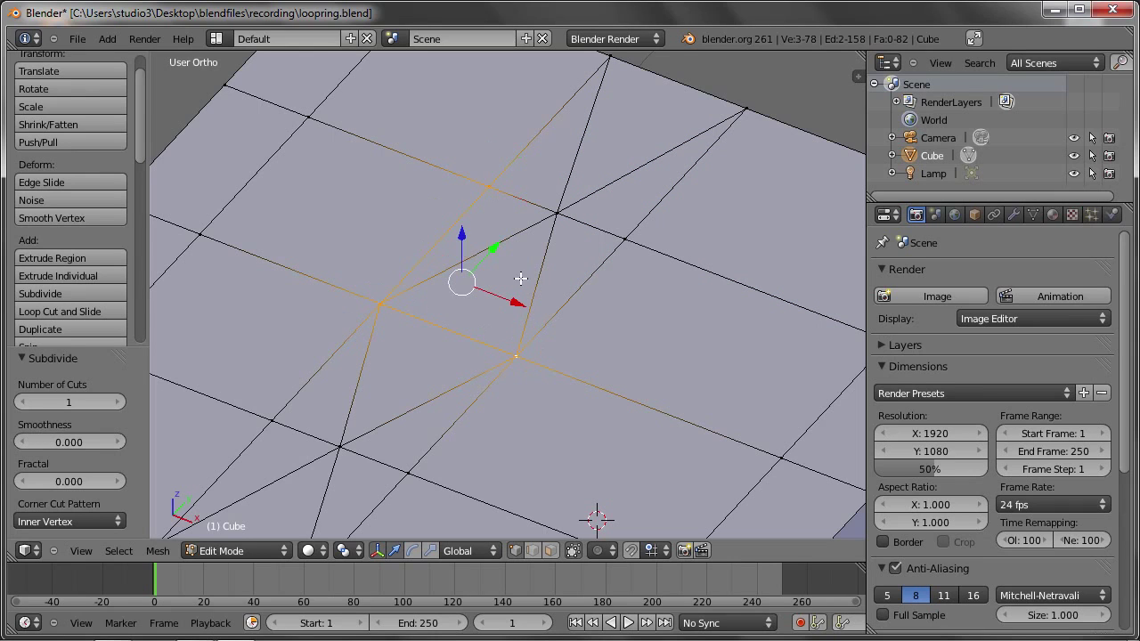
pyautogui.keyDown('shift'); pyautogui.click(616, 236); pyautogui.keyUp('shift')
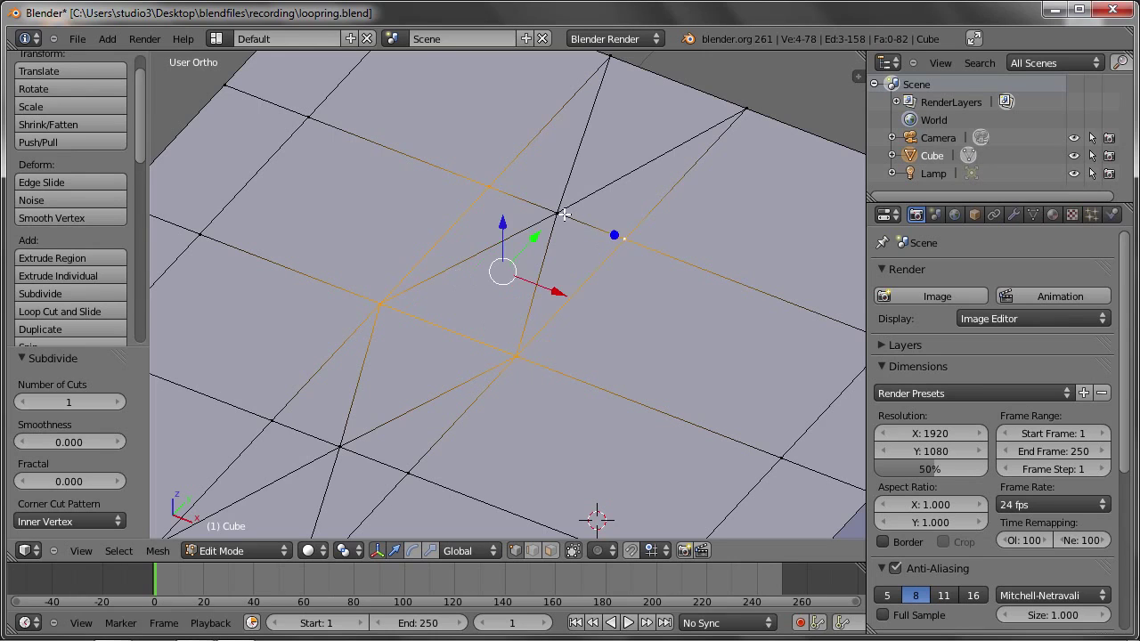
pyautogui.keyDown('shift'); pyautogui.click(558, 212); pyautogui.keyUp('shift')
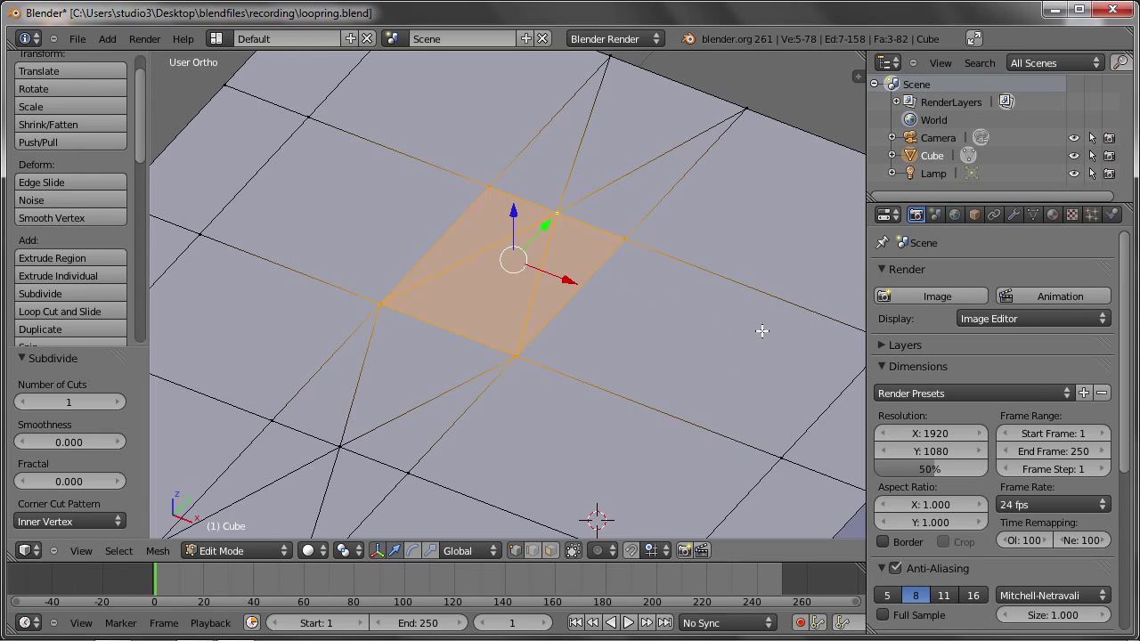
# - Select the four corners of the quad near the tabletop's right edge, then open operator search
pyautogui.keyDown('shift'); pyautogui.moveTo(758, 331); pyautogui.dragTo(628, 277, button='middle'); pyautogui.keyUp('shift')
pyautogui.click(661, 400)
pyautogui.keyDown('shift'); pyautogui.click(765, 283); pyautogui.keyUp('shift')
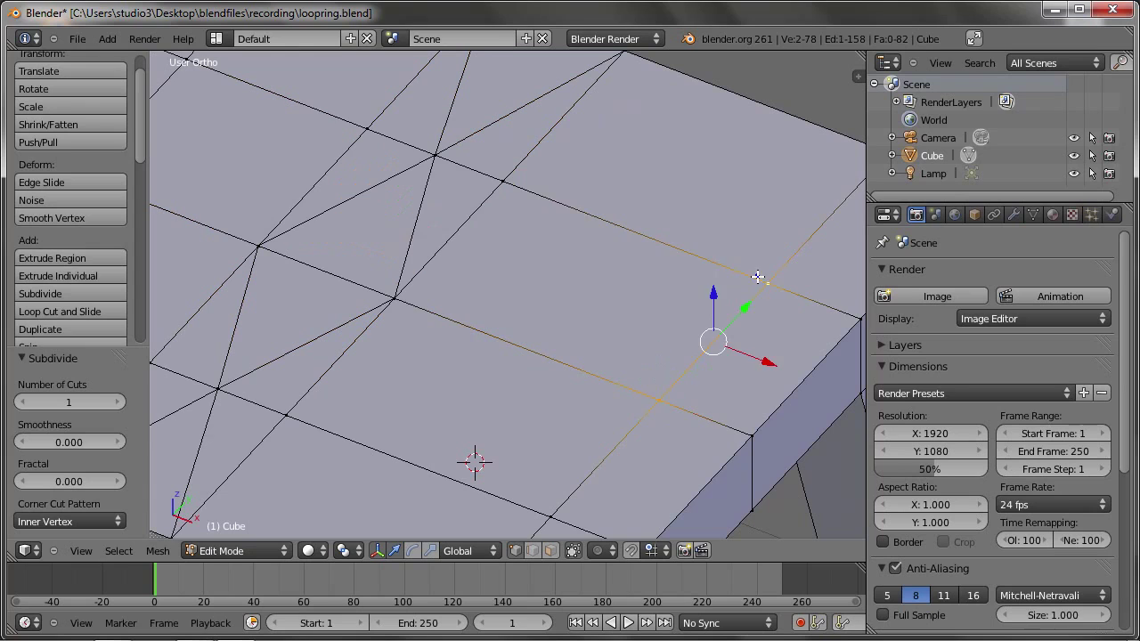
pyautogui.keyDown('shift'); pyautogui.click(497, 176); pyautogui.keyUp('shift')
pyautogui.keyDown('shift'); pyautogui.click(393, 298); pyautogui.keyUp('shift')
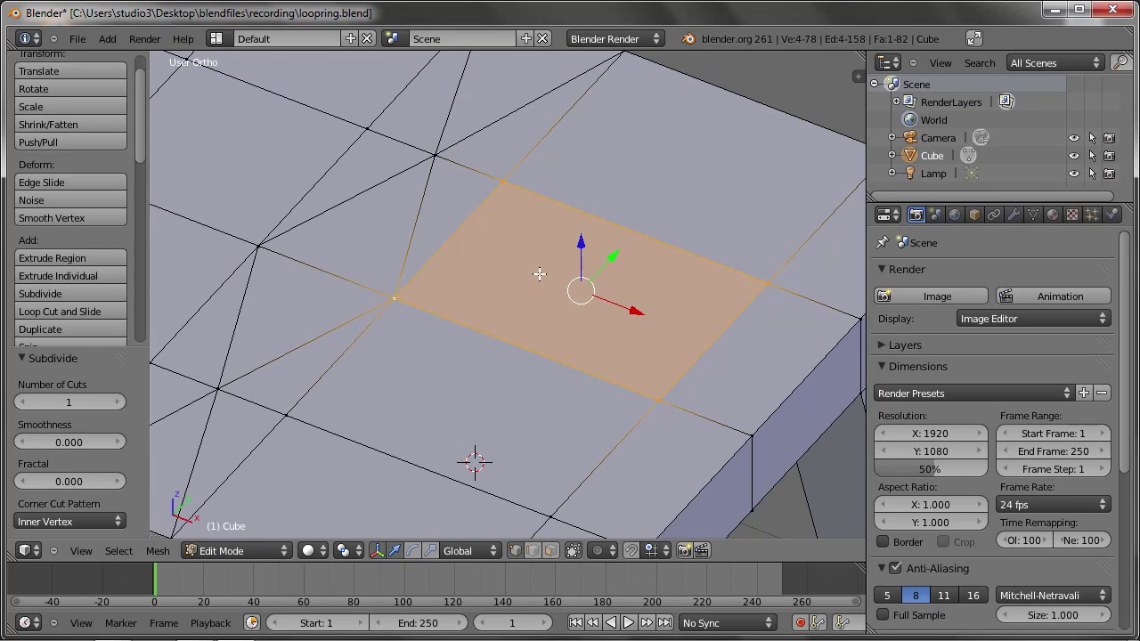
pyautogui.press('space')
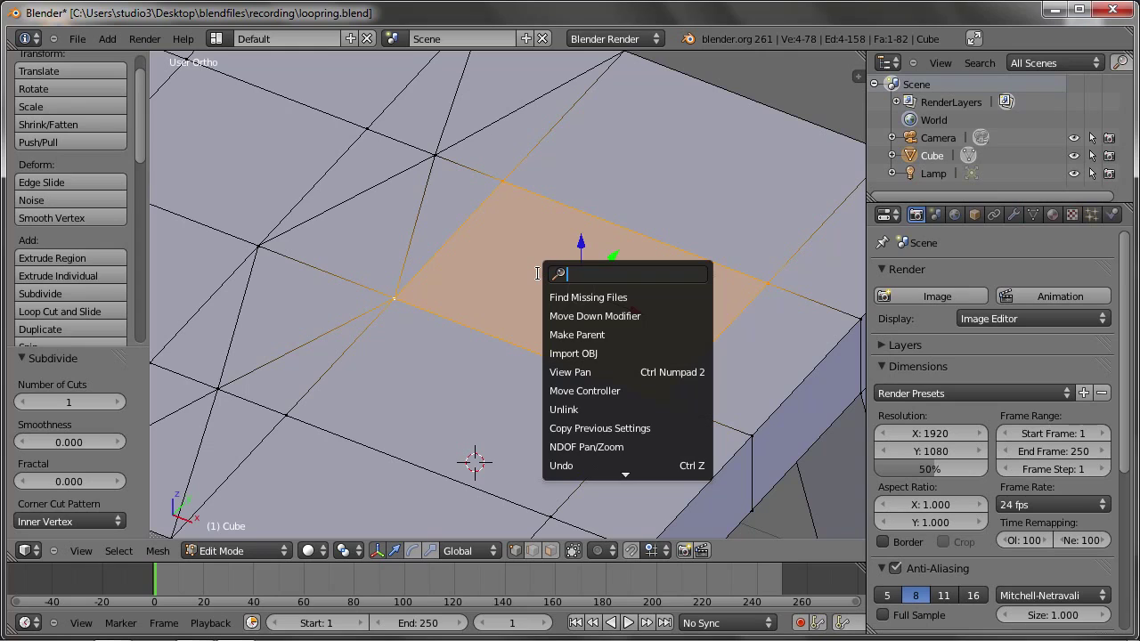
# - Split the selected quad with Quads to Tris and select both resulting triangles
pyautogui.write('tri')
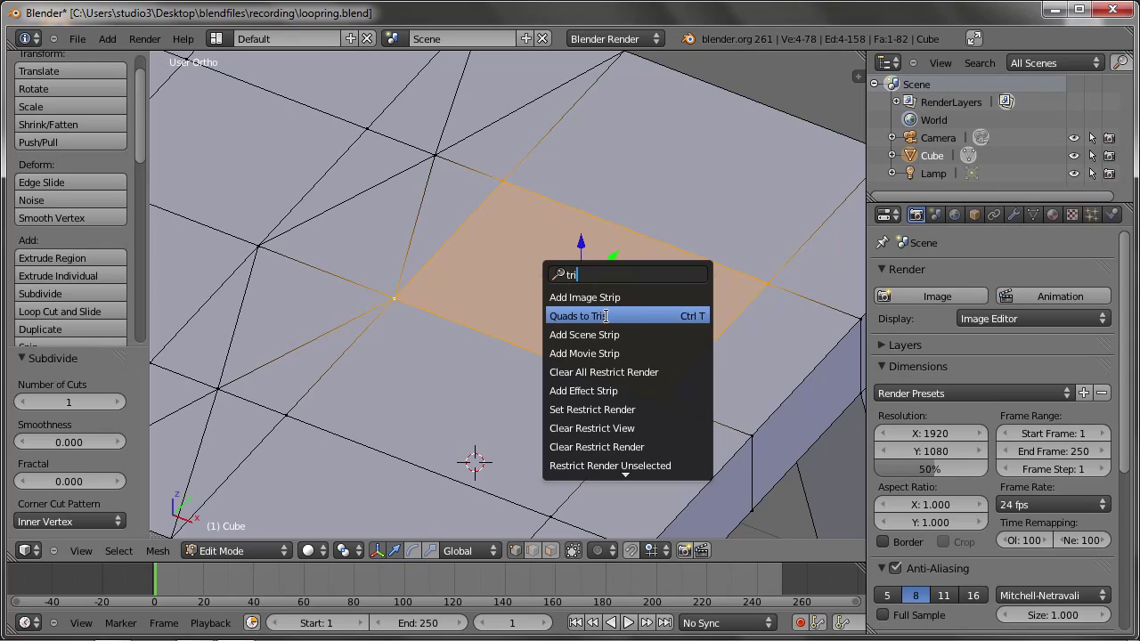
pyautogui.click(606, 316)
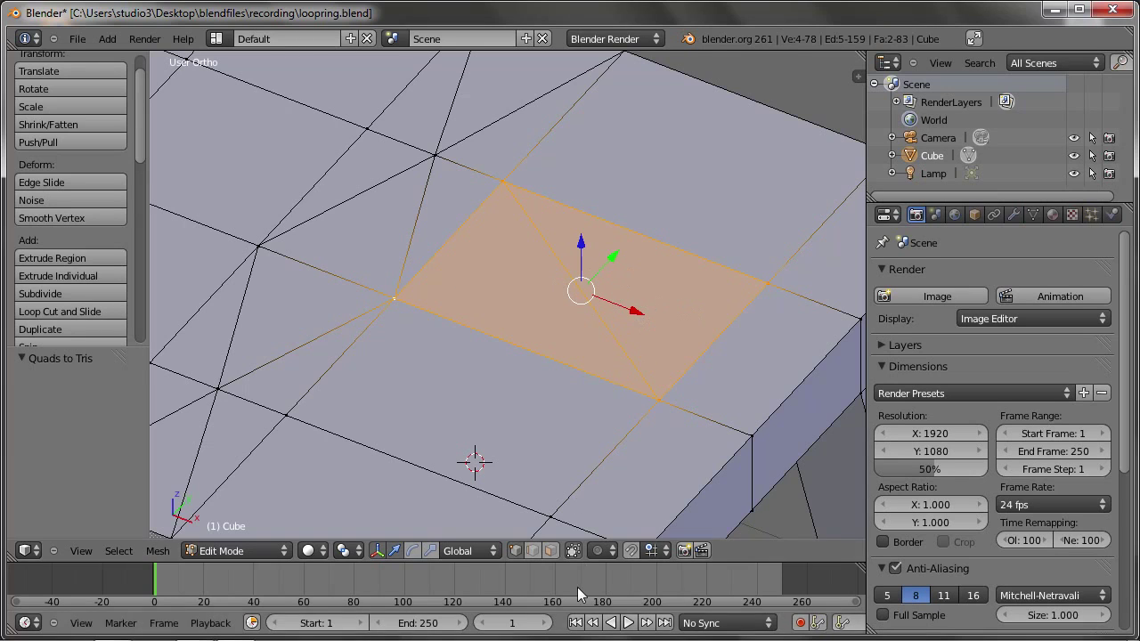
pyautogui.click(551, 550)
pyautogui.rightClick(614, 297)
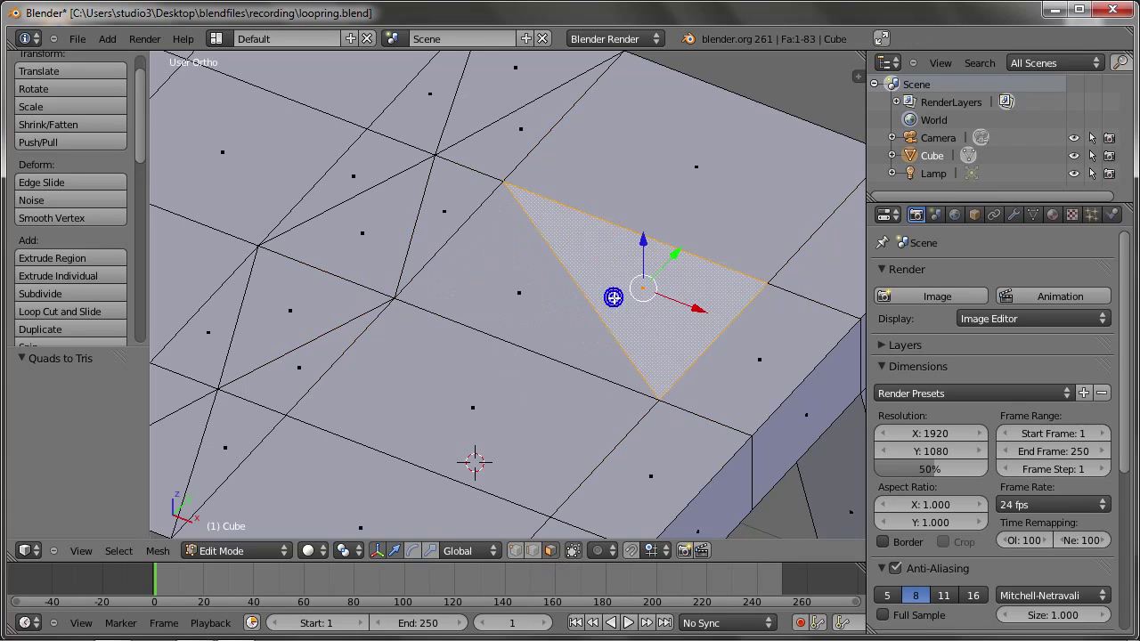
pyautogui.keyDown('shift'); pyautogui.rightClick(538, 281); pyautogui.keyUp('shift')
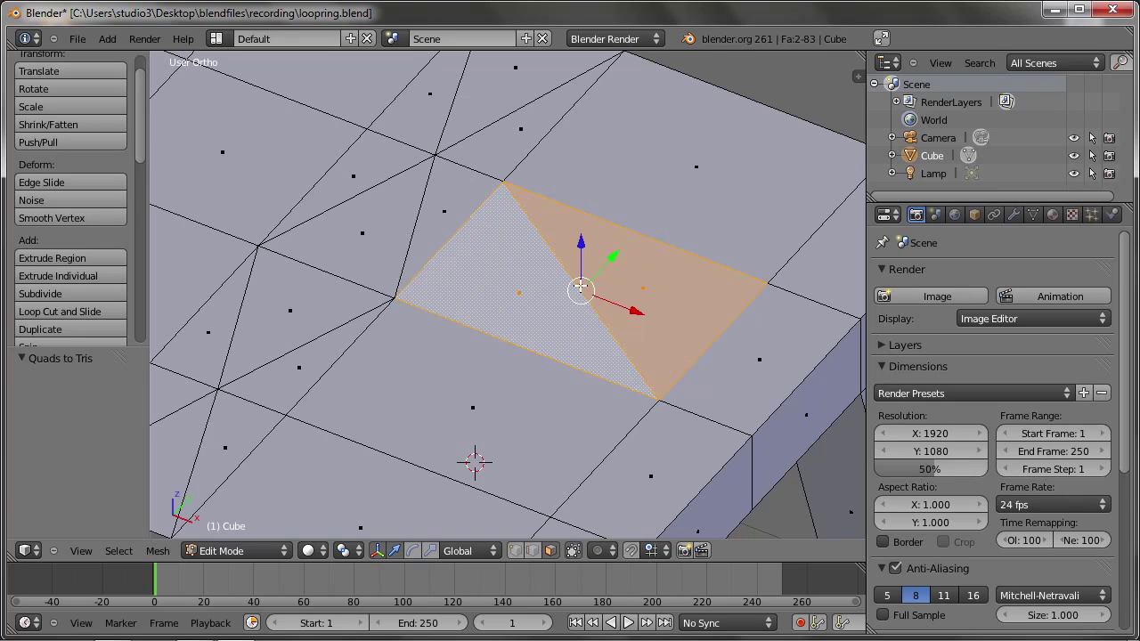
# - Merge the two triangles back into one quad with Tris to Quads
pyautogui.press('space')
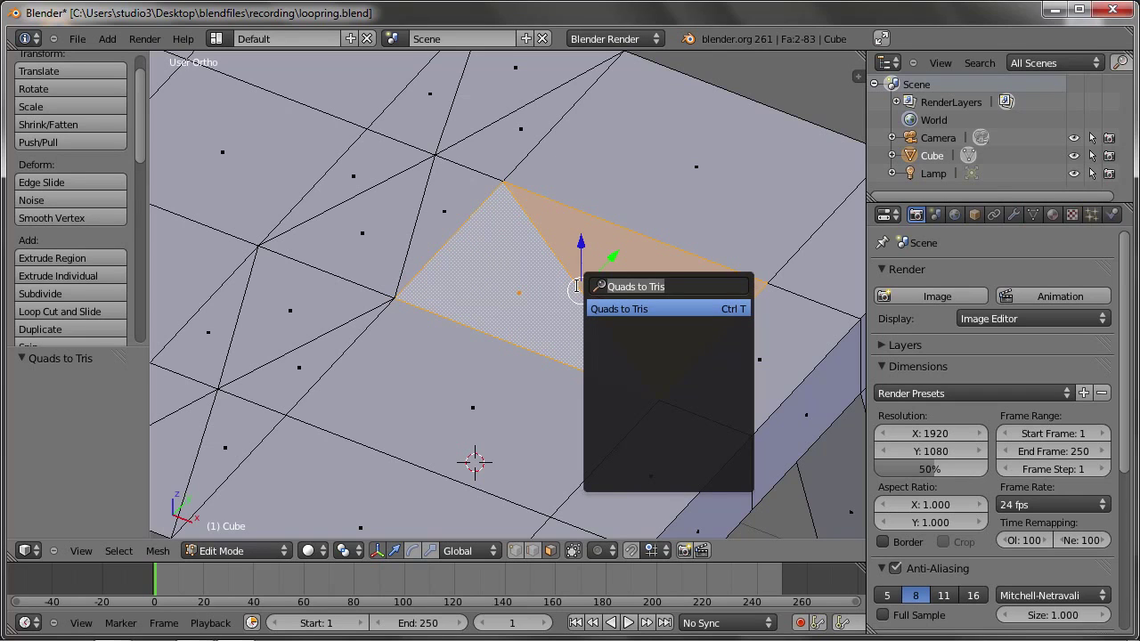
pyautogui.write('quad')
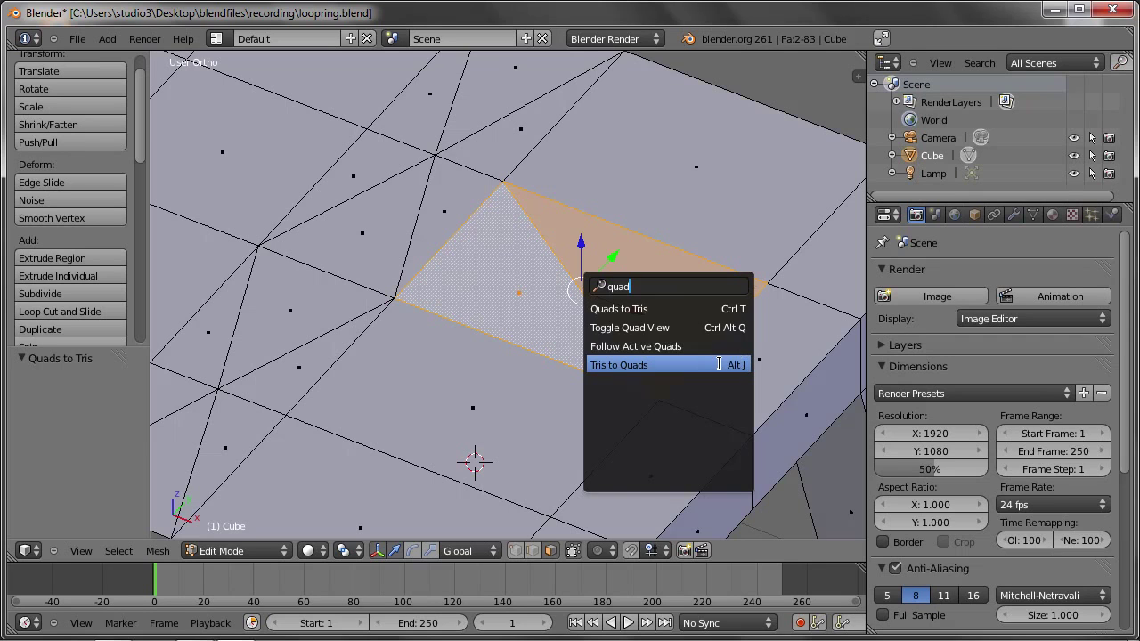
pyautogui.click(718, 364)
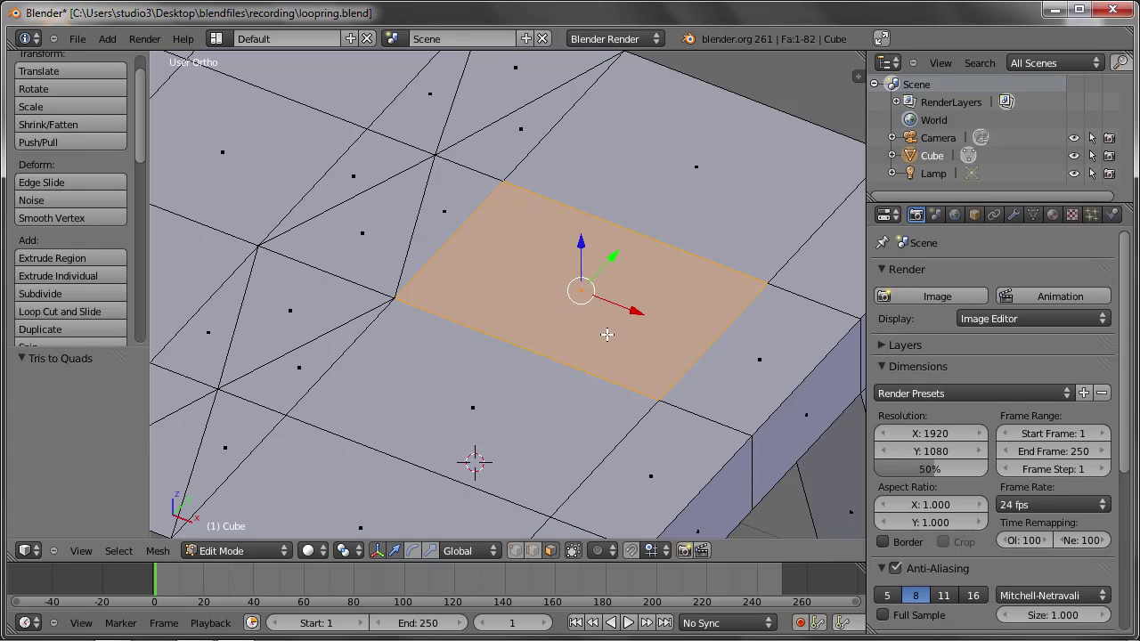
# - Join the three upper-left triangles on the top into quads with Tris to Quads
pyautogui.rightClick(375, 166)
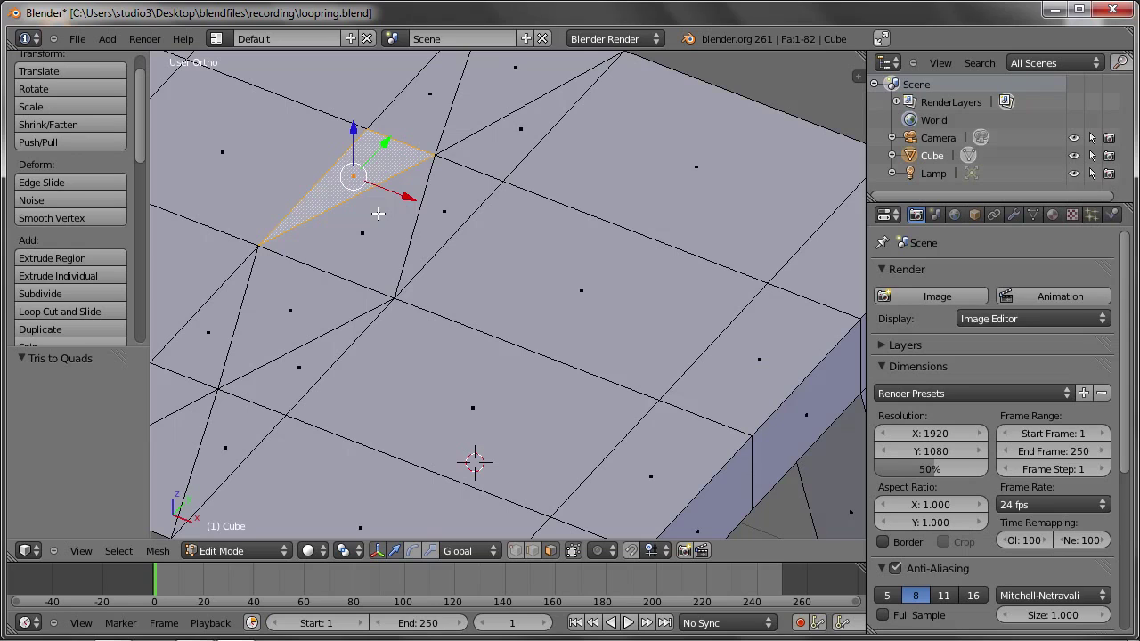
pyautogui.keyDown('shift'); pyautogui.rightClick(378, 214); pyautogui.keyUp('shift')
pyautogui.keyDown('shift'); pyautogui.rightClick(451, 187); pyautogui.keyUp('shift')
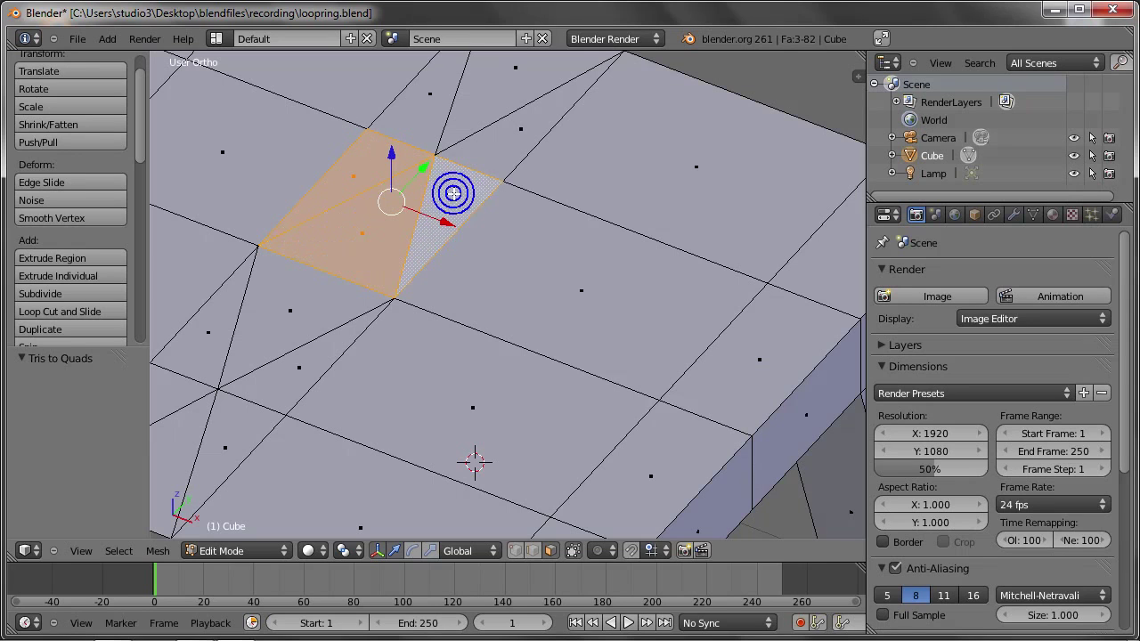
pyautogui.press('space')
pyautogui.click(498, 217)
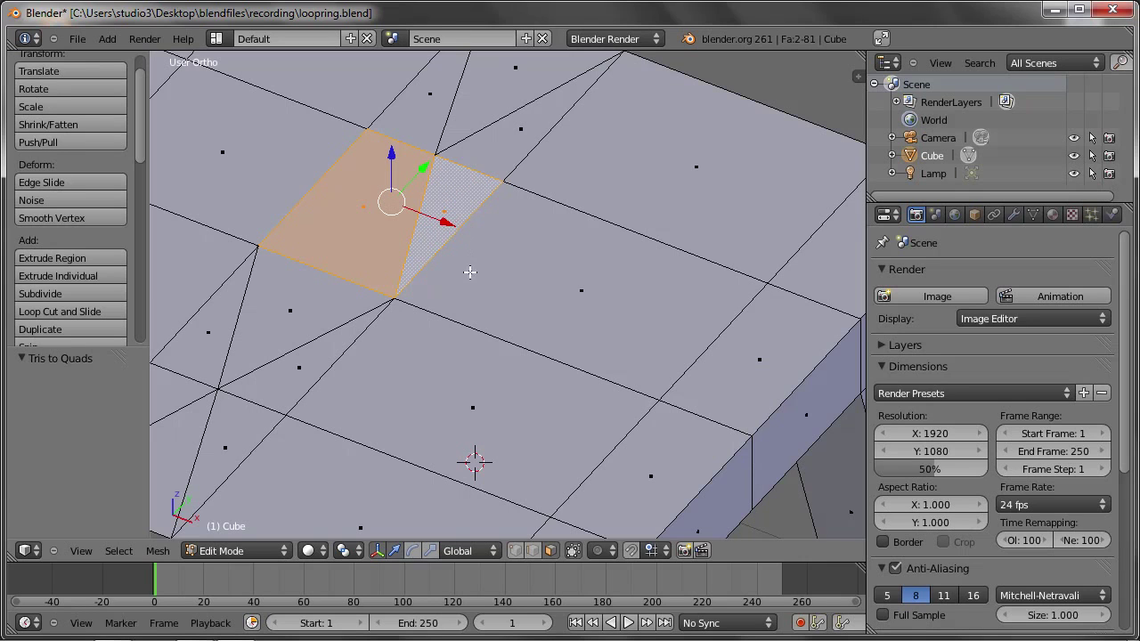
pyautogui.scroll(-1, 364, 305)
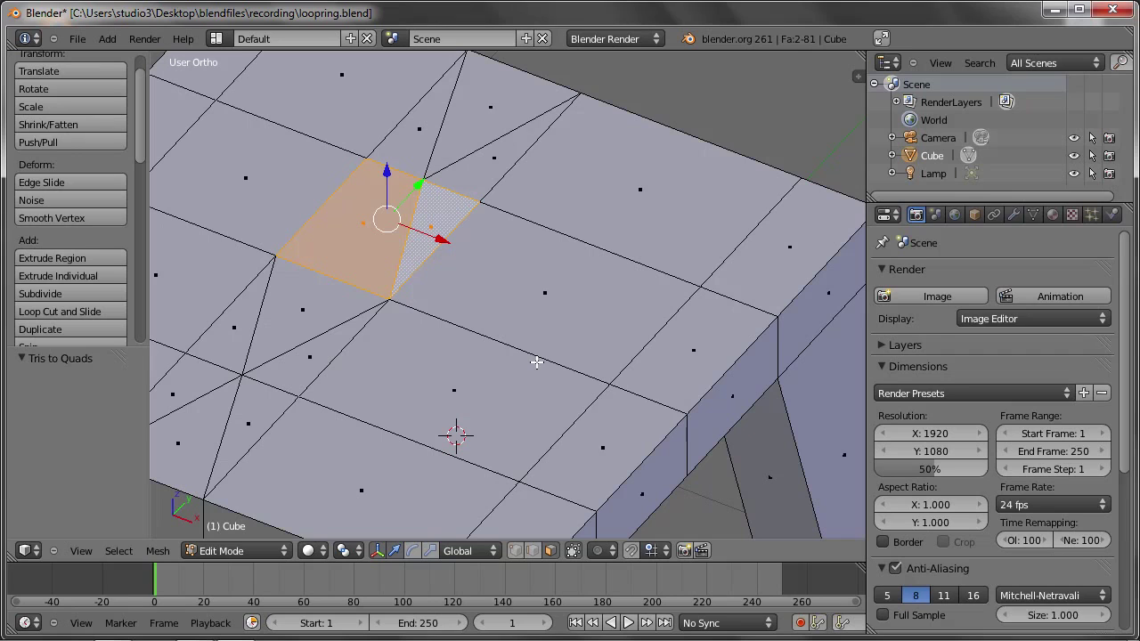
# - Subdivide a single edge on the table top in edge mode
pyautogui.click(532, 550)
pyautogui.rightClick(499, 337)
pyautogui.click(41, 294)
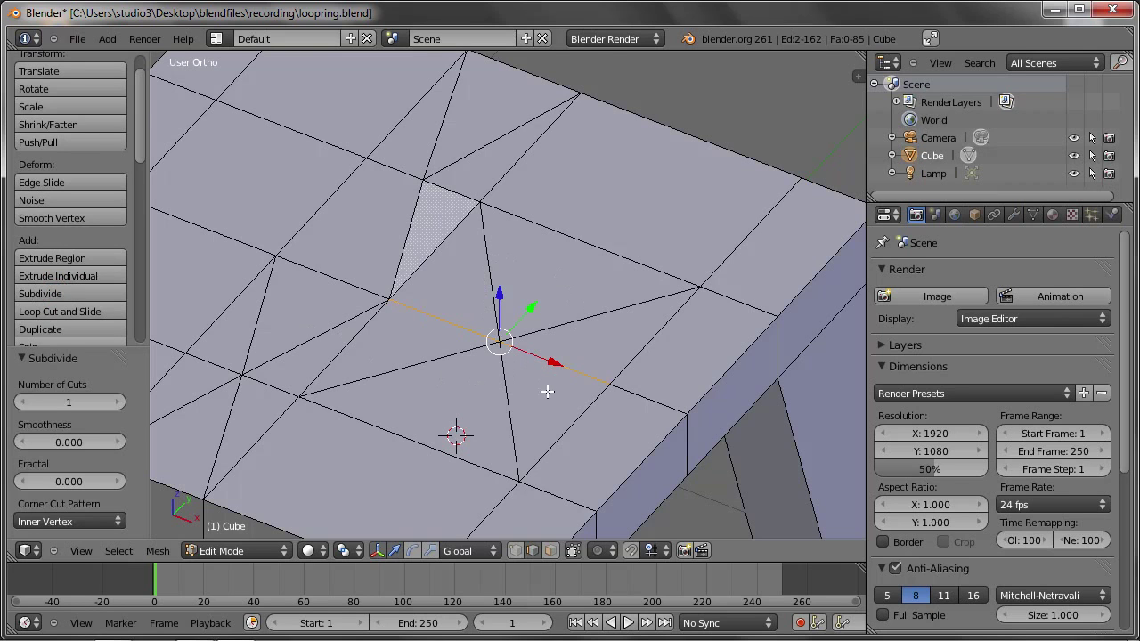
pyautogui.scroll(-2, 552, 442)
pyautogui.scroll(-1, 497, 414)
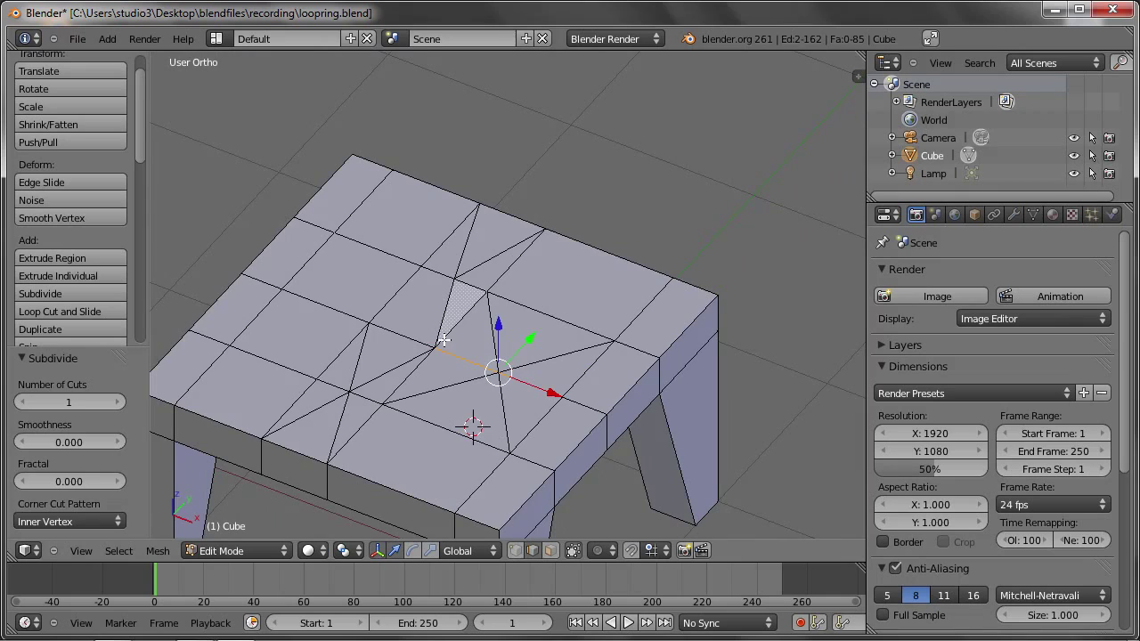
pyautogui.keyDown('shift'); pyautogui.moveTo(446, 340); pyautogui.dragTo(493, 270, button='middle'); pyautogui.keyUp('shift')
# - Undo twice to restore the clean quad grid, then select an edge near the top's middle
pyautogui.hotkey('ctrl', 'z')
pyautogui.hotkey('ctrl', 'z')
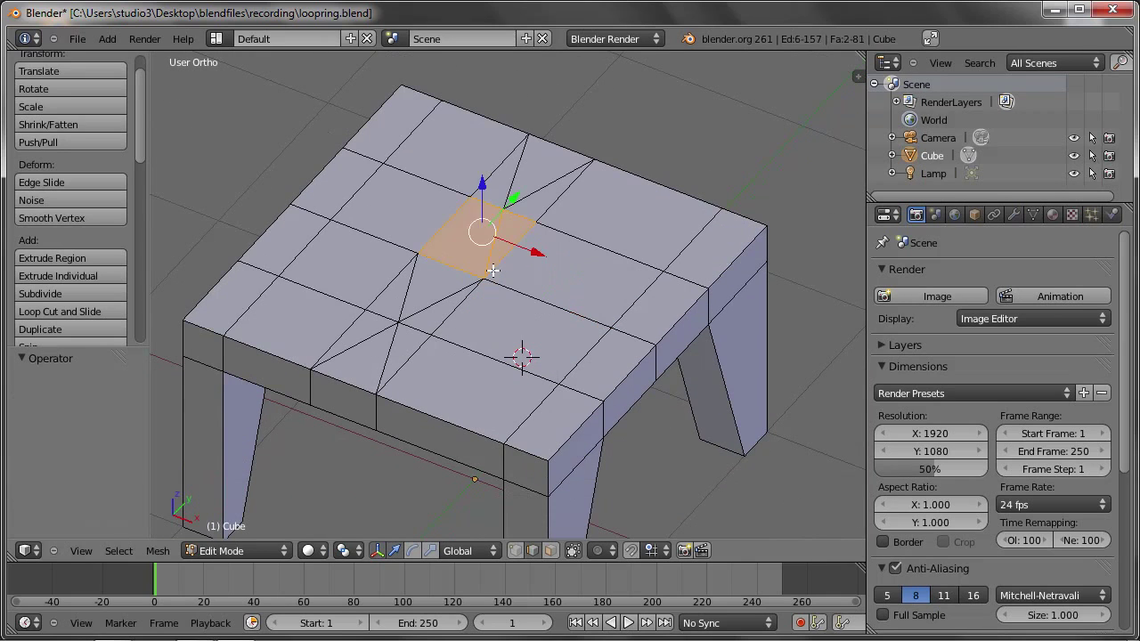
pyautogui.hotkey('ctrl', 'z')
pyautogui.hotkey('ctrl', 'z')
pyautogui.hotkey('ctrl', 'z')
pyautogui.hotkey('ctrl', 'z')
pyautogui.hotkey('ctrl', 'z')
pyautogui.hotkey('ctrl', 'z')
pyautogui.hotkey('ctrl', 'z')
pyautogui.hotkey('ctrl', 'z')
pyautogui.hotkey('ctrl', 'z')
pyautogui.hotkey('ctrl', 'z')
pyautogui.hotkey('ctrl', 'z')
pyautogui.hotkey('ctrl', 'z')
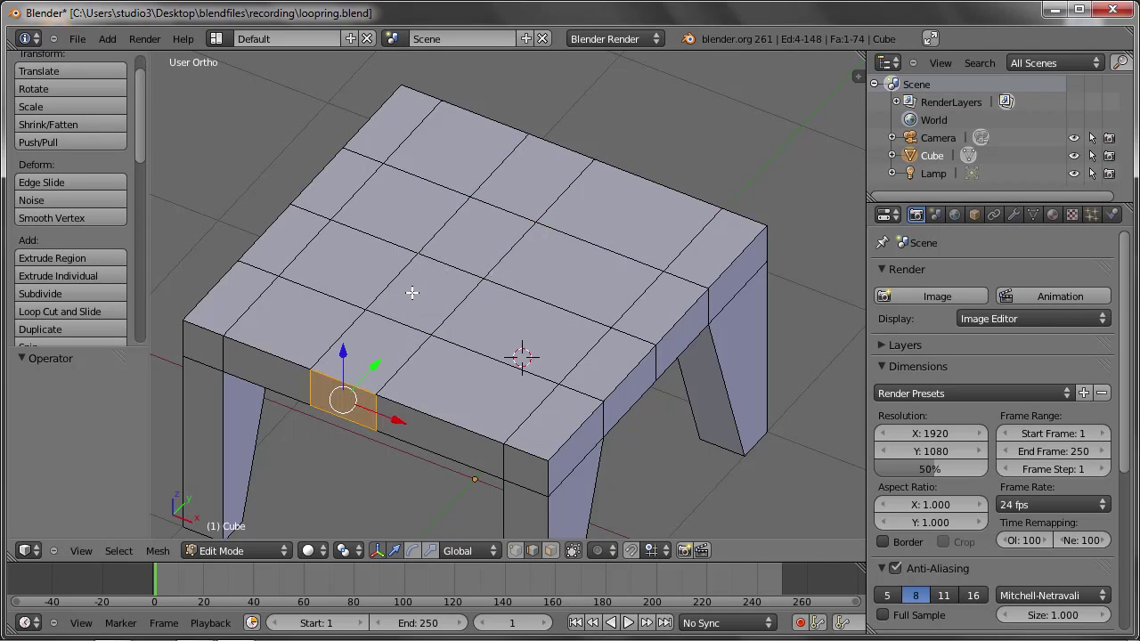
pyautogui.rightClick(565, 151)
pyautogui.rightClick(488, 208)
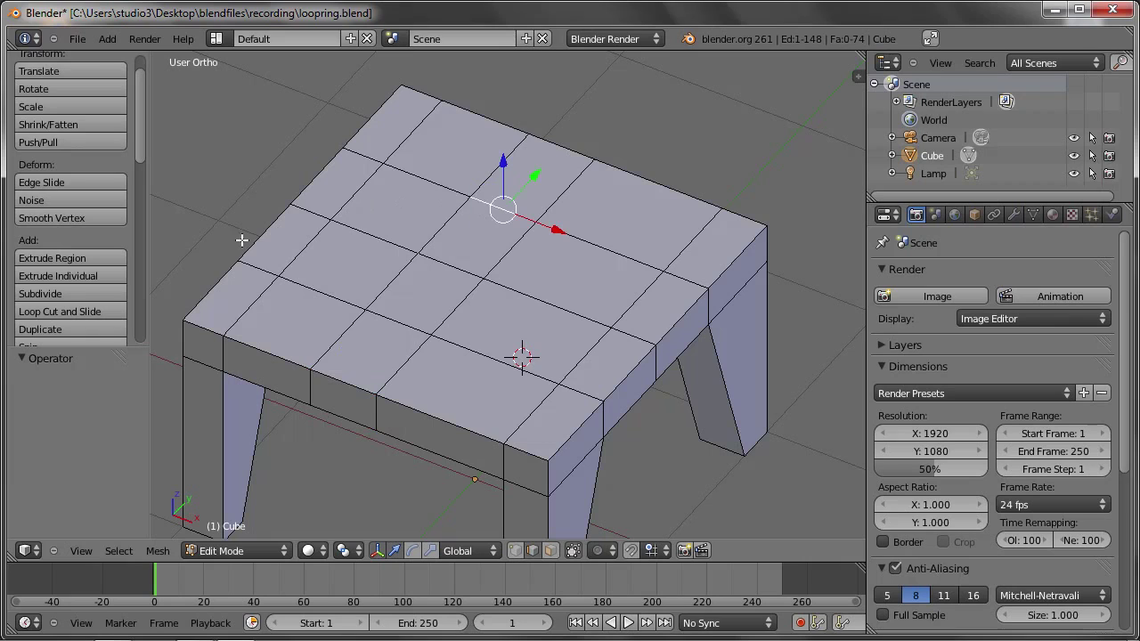
# - Subdivide the middle tabletop edge and add three nearby vertices to the selection
pyautogui.click(61, 290)
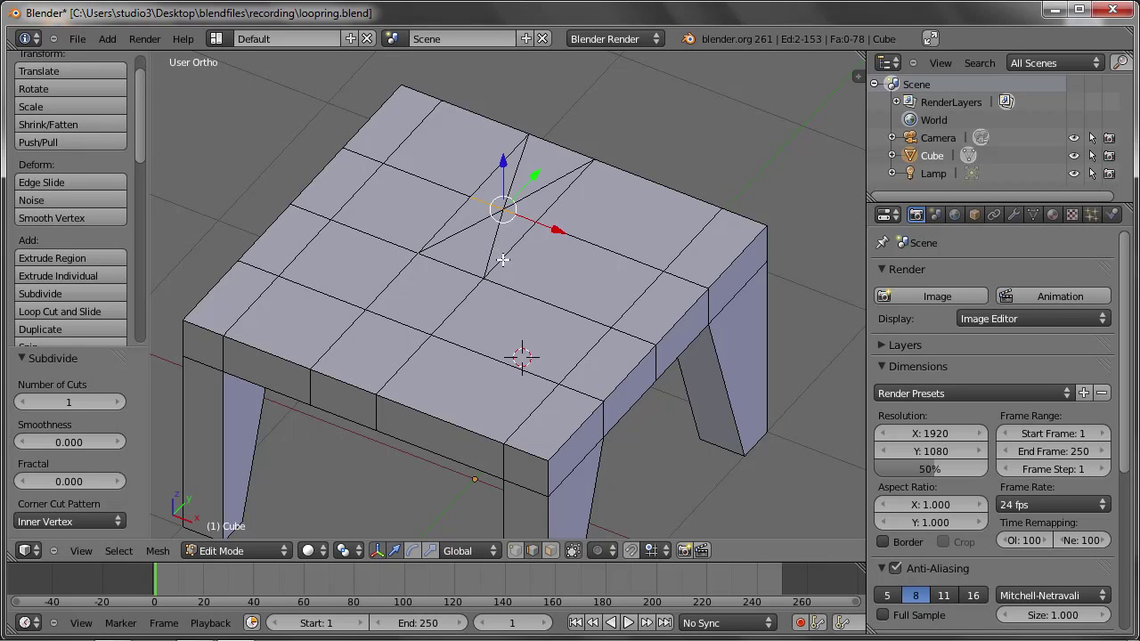
pyautogui.keyDown('shift'); pyautogui.rightClick(474, 273); pyautogui.keyUp('shift')
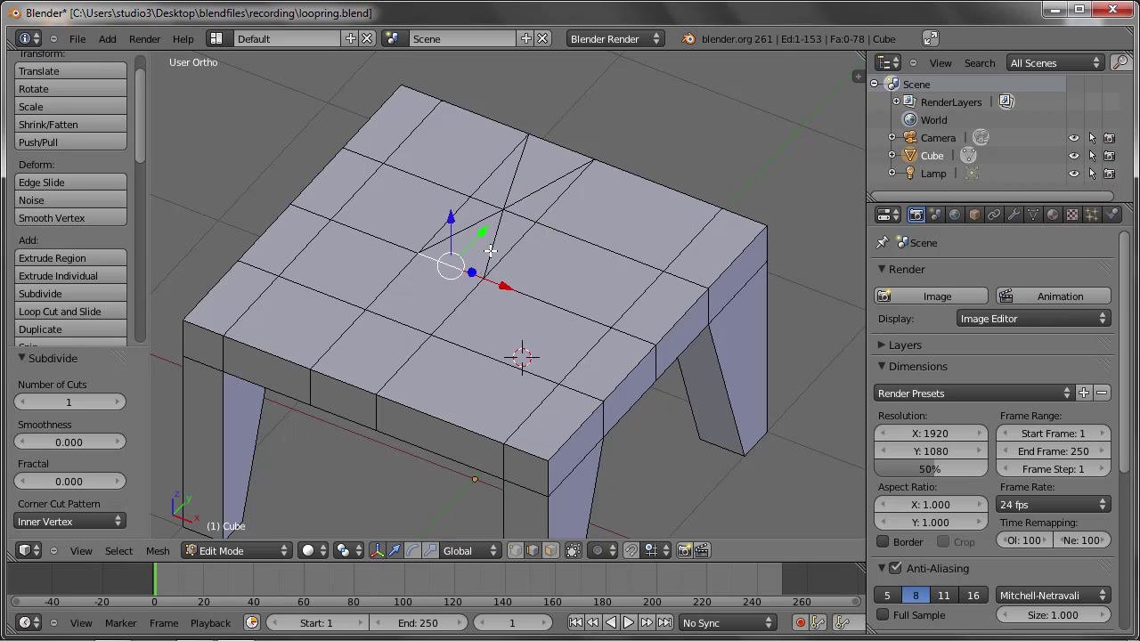
pyautogui.keyDown('shift'); pyautogui.rightClick(512, 286); pyautogui.keyUp('shift')
pyautogui.keyDown('shift'); pyautogui.rightClick(466, 294); pyautogui.keyUp('shift')
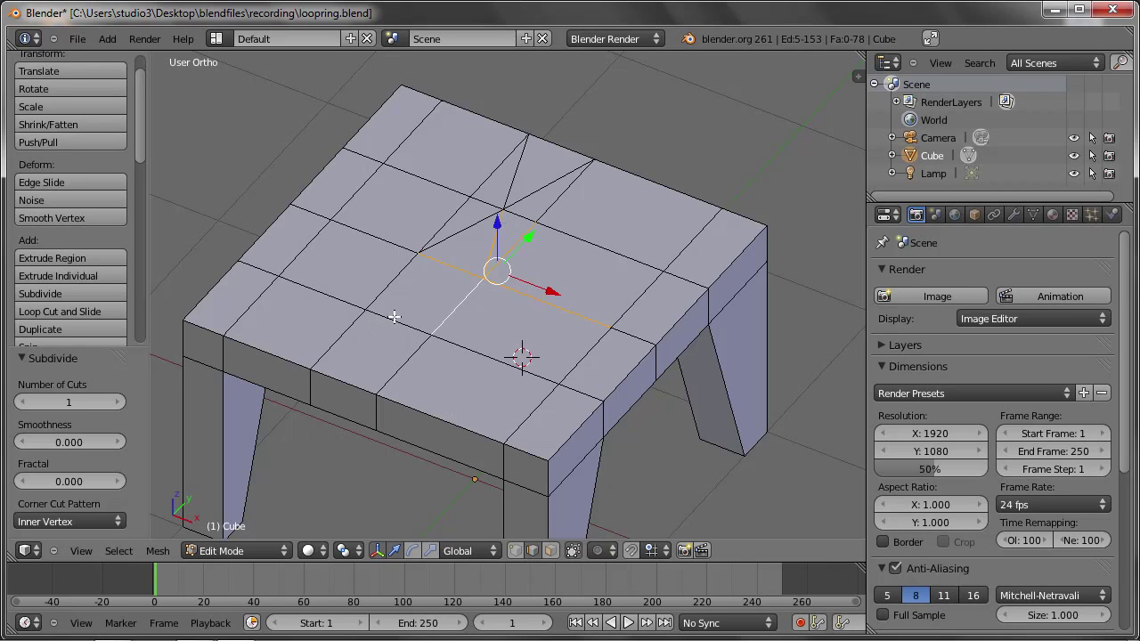
pyautogui.hotkey('ctrl', 'r')
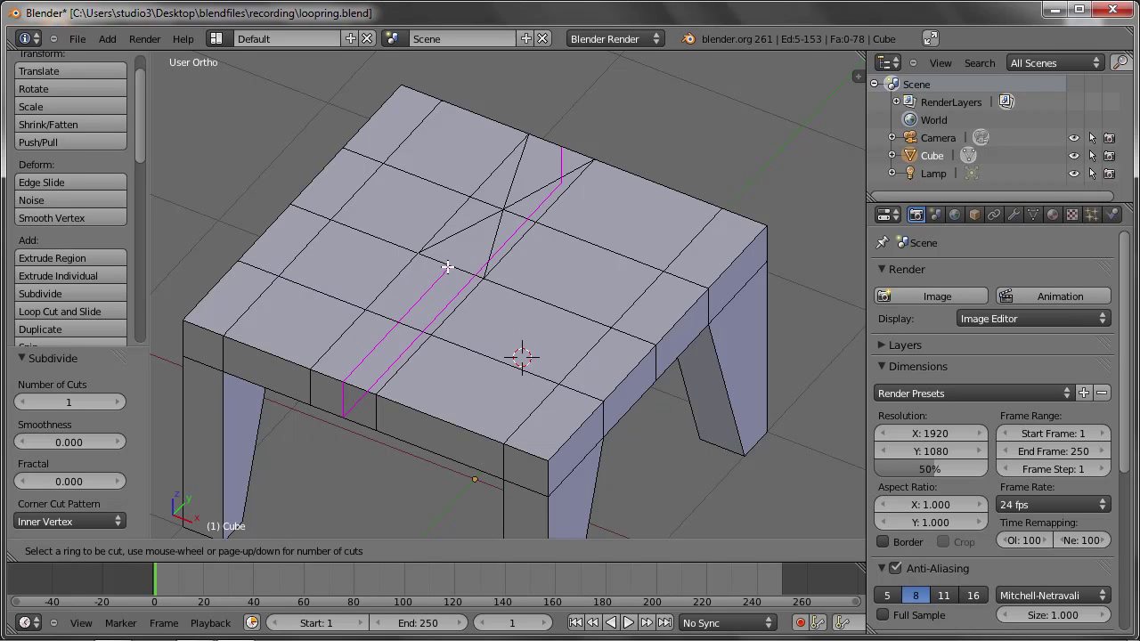
# - Place a first loop cut across the table top, then undo it
pyautogui.click(454, 264)
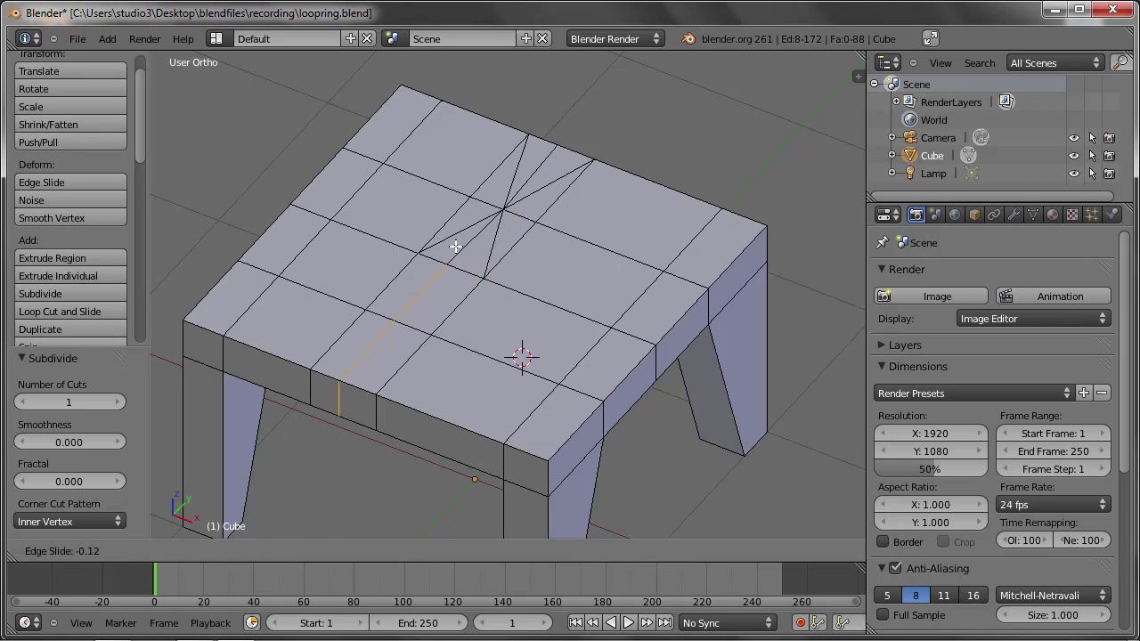
pyautogui.click(454, 248)
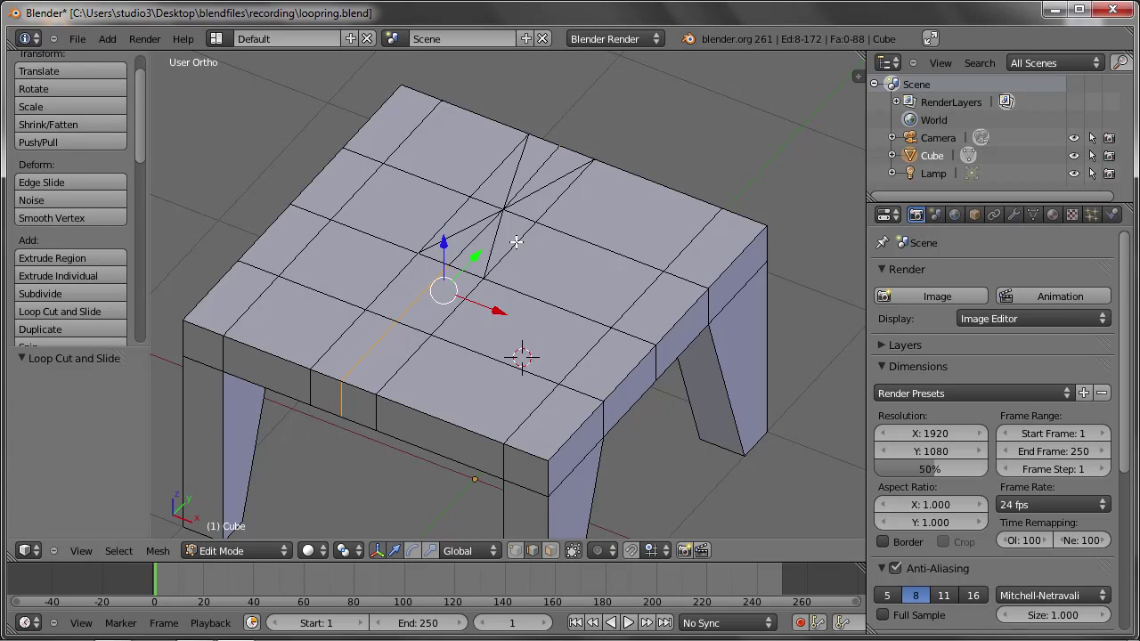
pyautogui.hotkey('ctrl', 'z')
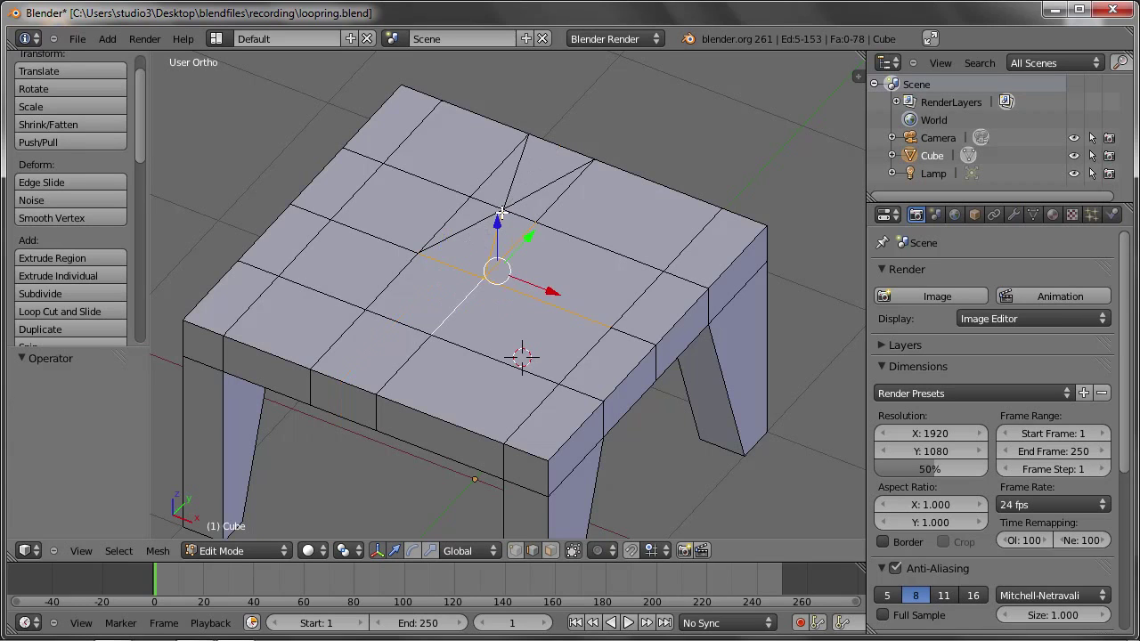
pyautogui.scroll(1, 501, 212)
pyautogui.scroll(1, 502, 212)
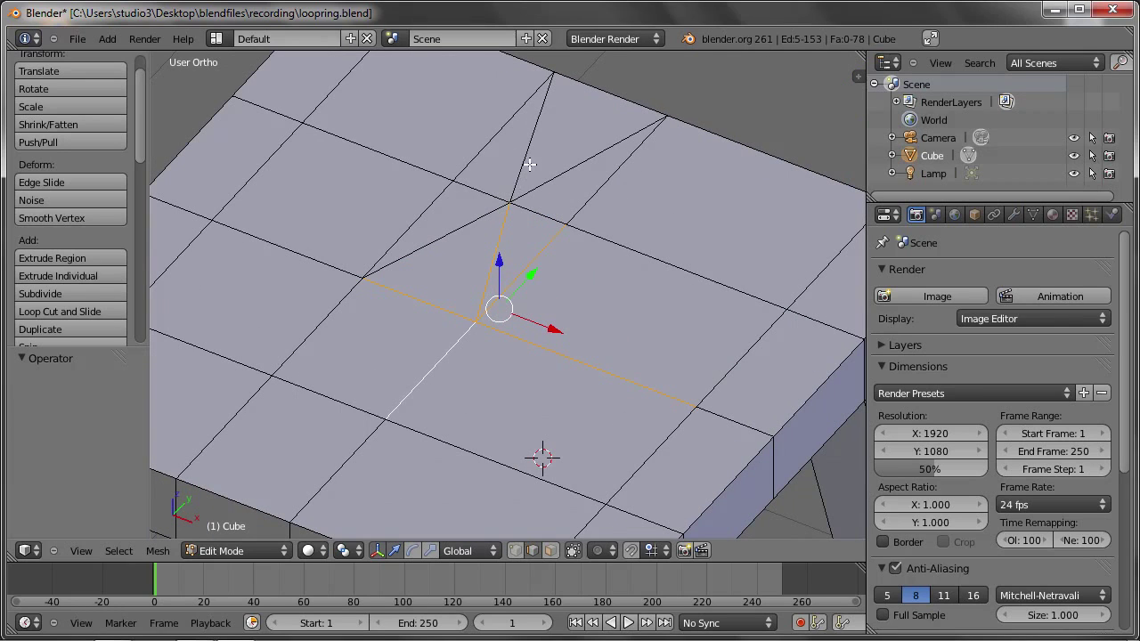
pyautogui.scroll(-3, 427, 302)
pyautogui.scroll(1, 429, 312)
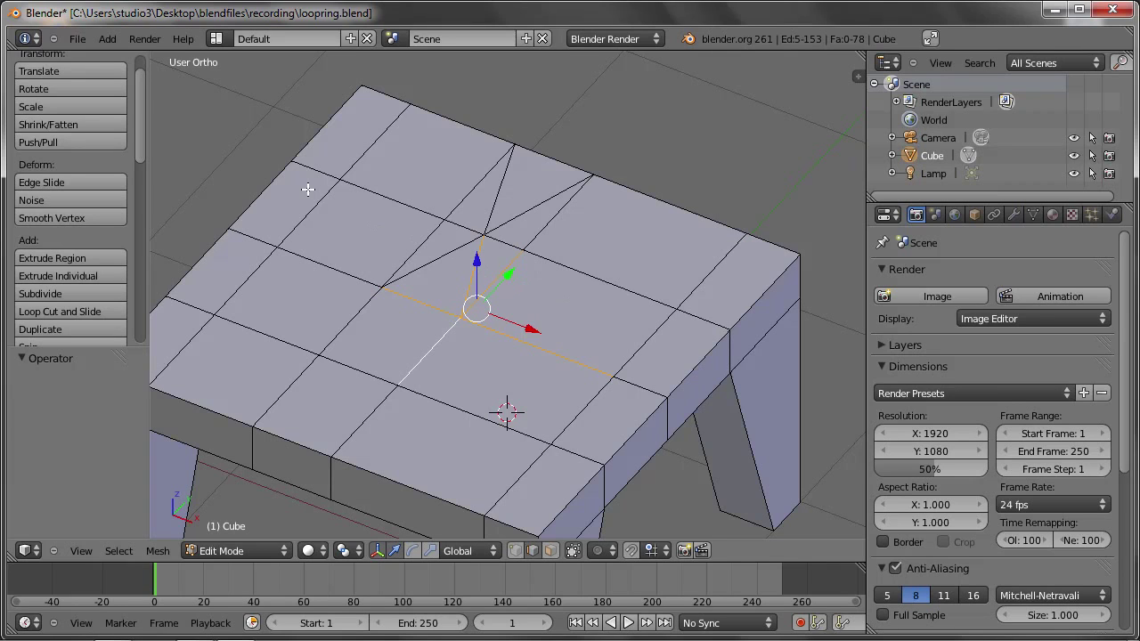
# - Redo the loop cut across the top through the subdivided centre, then view from above
pyautogui.hotkey('ctrl', 'r')
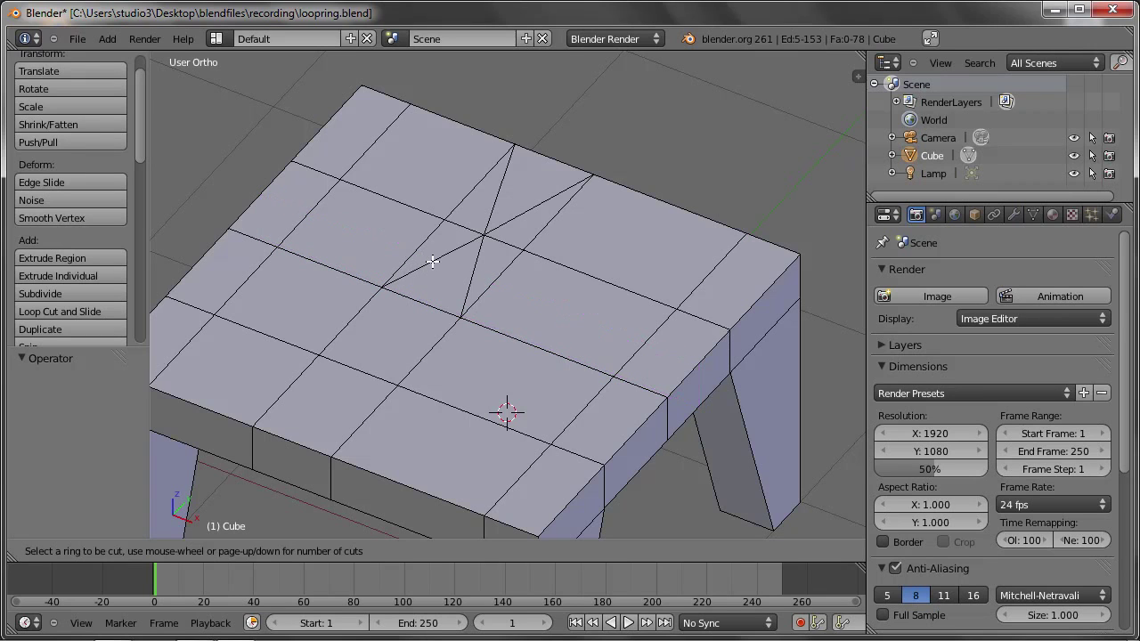
pyautogui.click(514, 293)
pyautogui.click(508, 297)
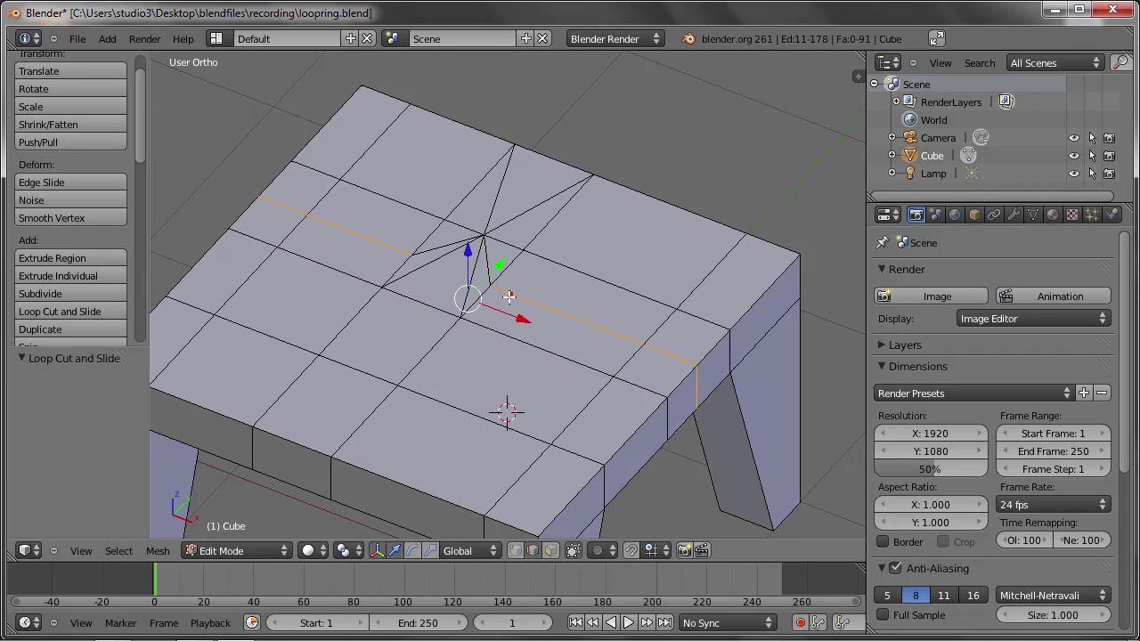
pyautogui.moveTo(508, 297); pyautogui.dragTo(495, 237, button='middle')
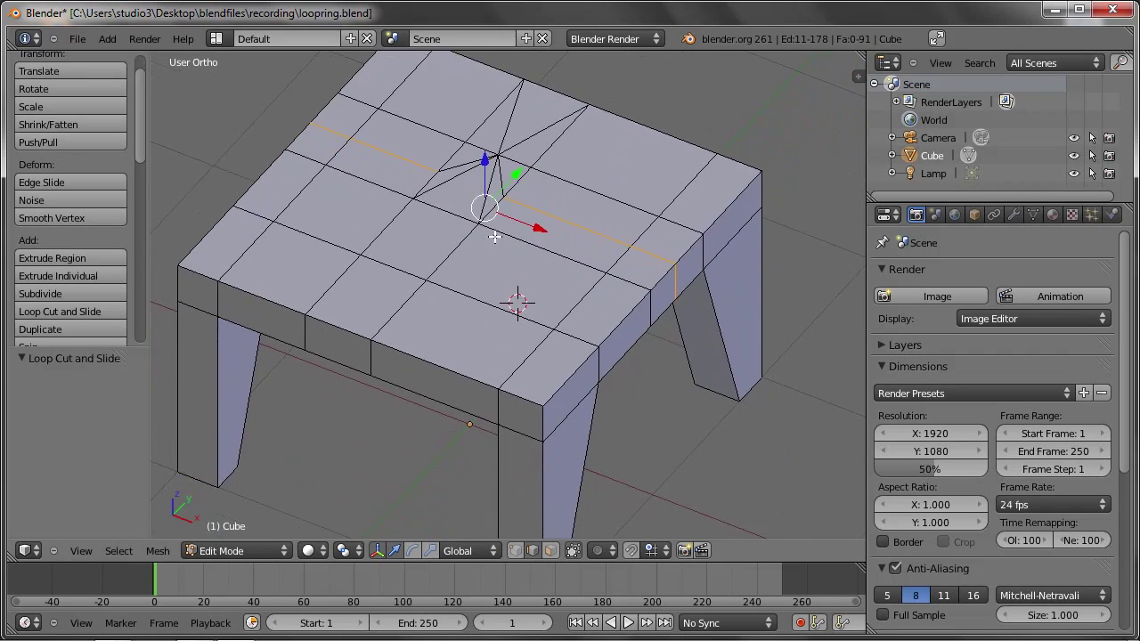
pyautogui.scroll(1, 495, 236)
pyautogui.scroll(-3, 495, 237)
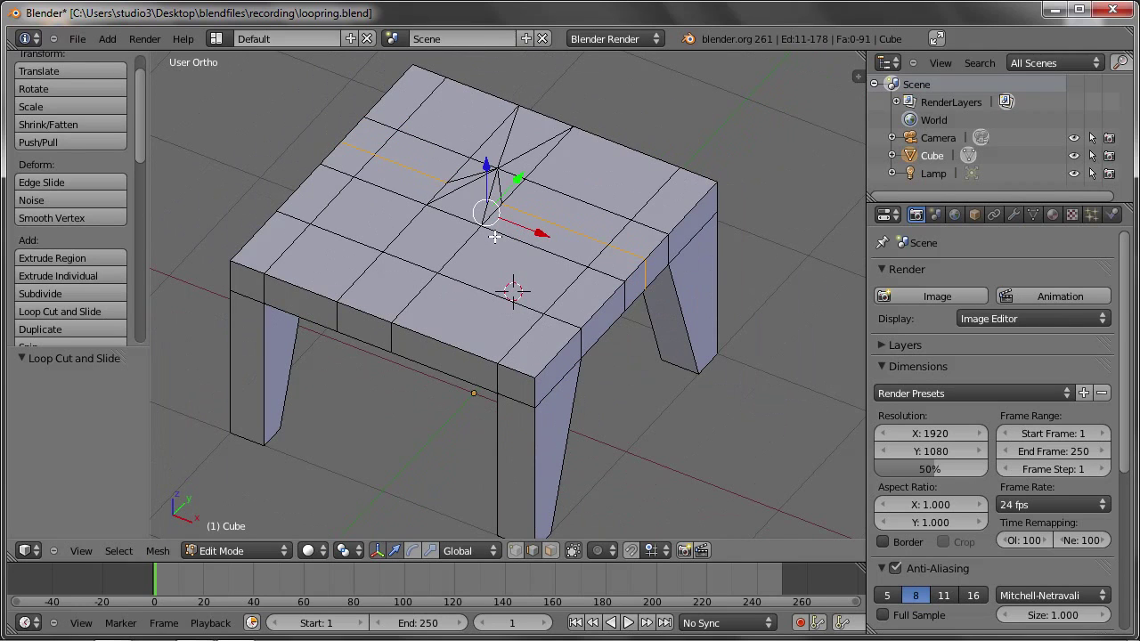
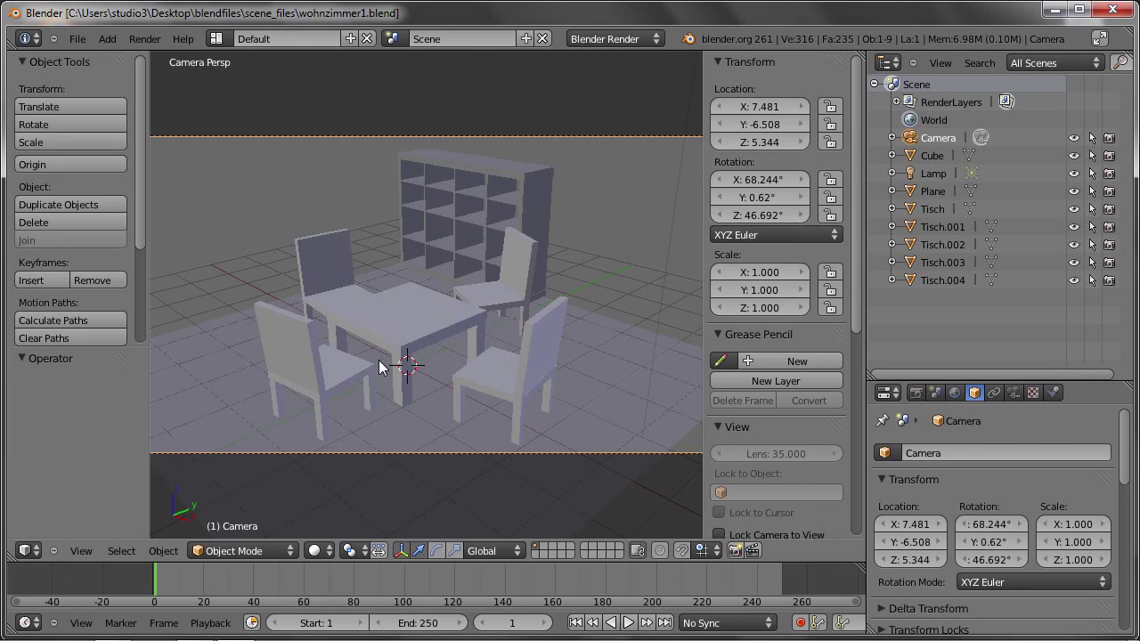
# - Select the floor plane, put it in Edit Mode, and orbit out of the camera view
pyautogui.rightClick(619, 369)
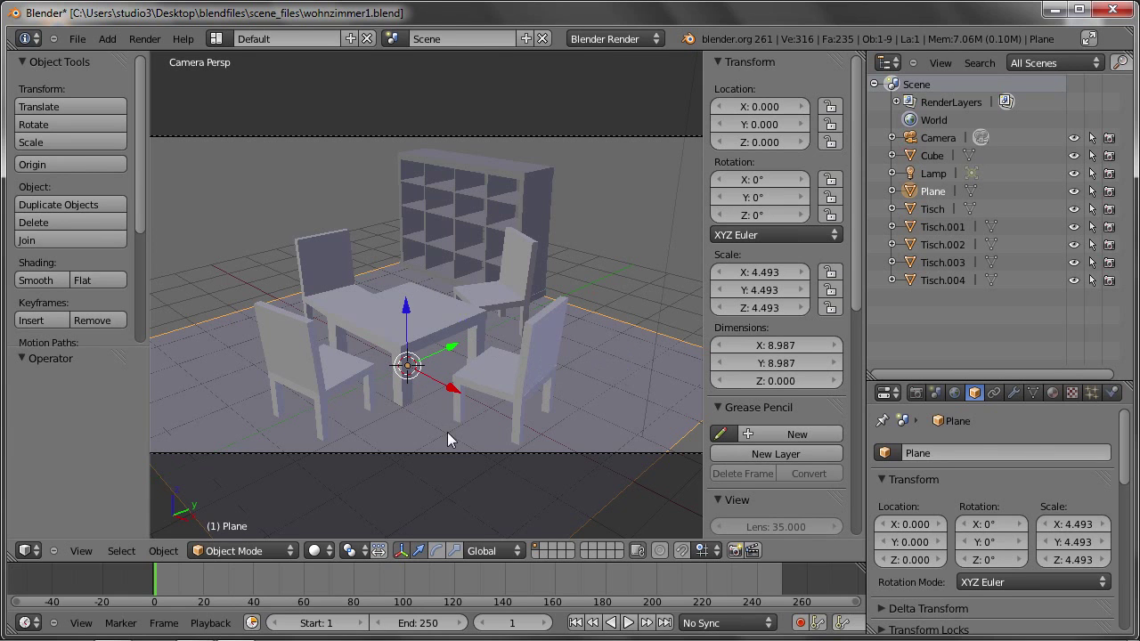
pyautogui.press('Tab')
pyautogui.moveTo(353, 377)
pyautogui.mouseDown(button='middle')
pyautogui.moveTo(377, 478)
pyautogui.moveTo(418, 436)
pyautogui.moveTo(442, 361)
pyautogui.mouseUp(button='middle')
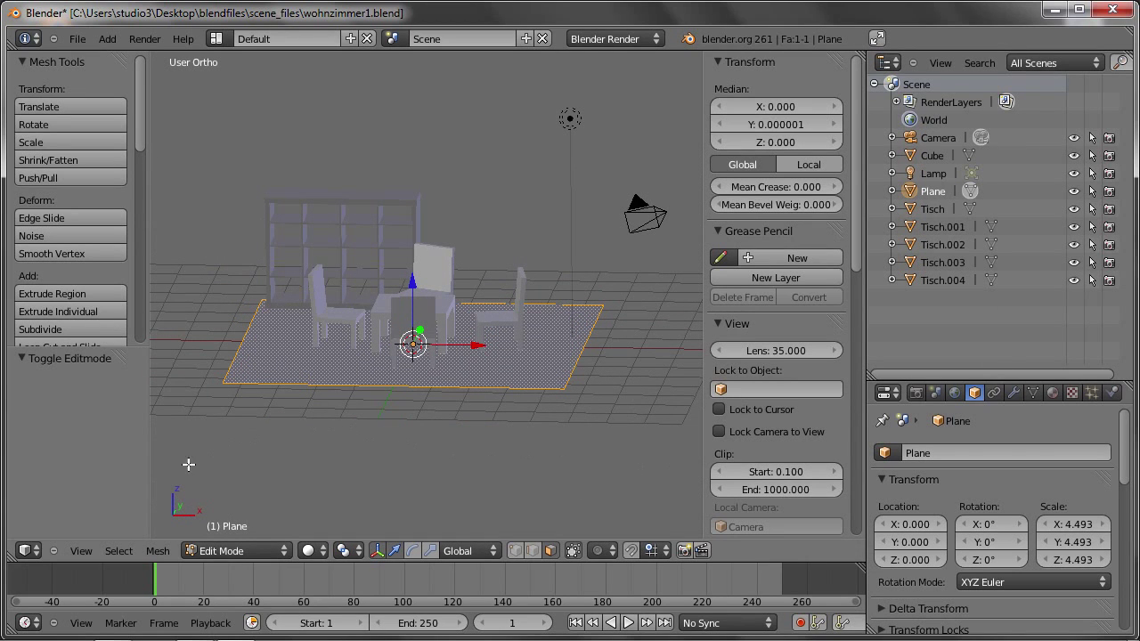
pyautogui.click(80, 553)
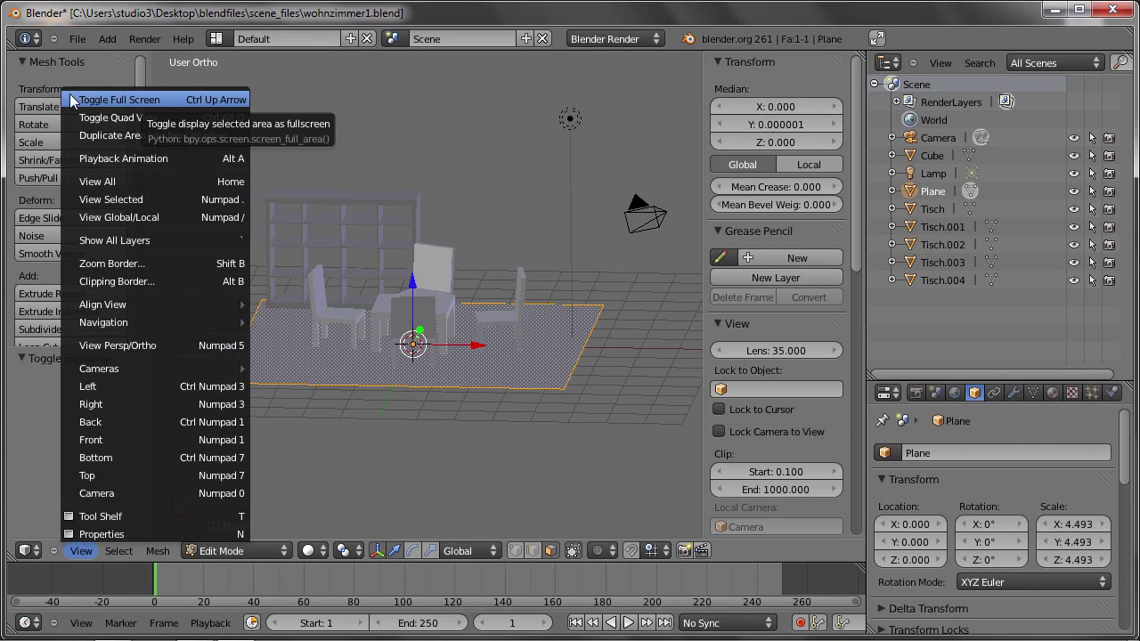
# - Toggle the 3D viewport between full-window and the normal layout, via View menu and Ctrl+Up
pyautogui.click(159, 99)
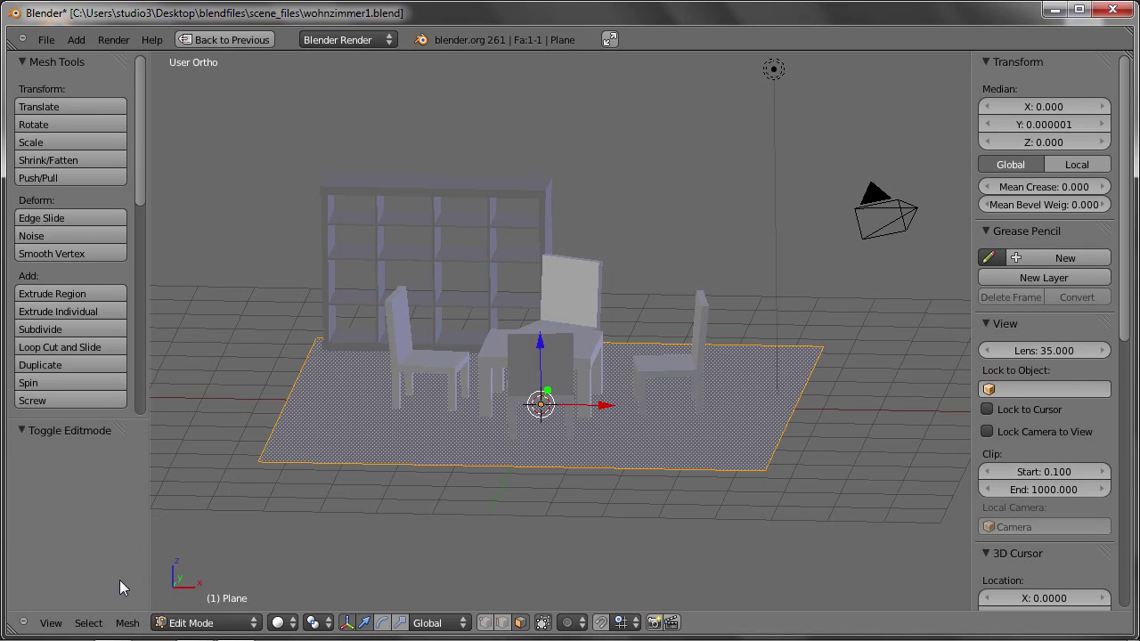
pyautogui.click(51, 622)
pyautogui.hotkey('ctrl', 'Up')
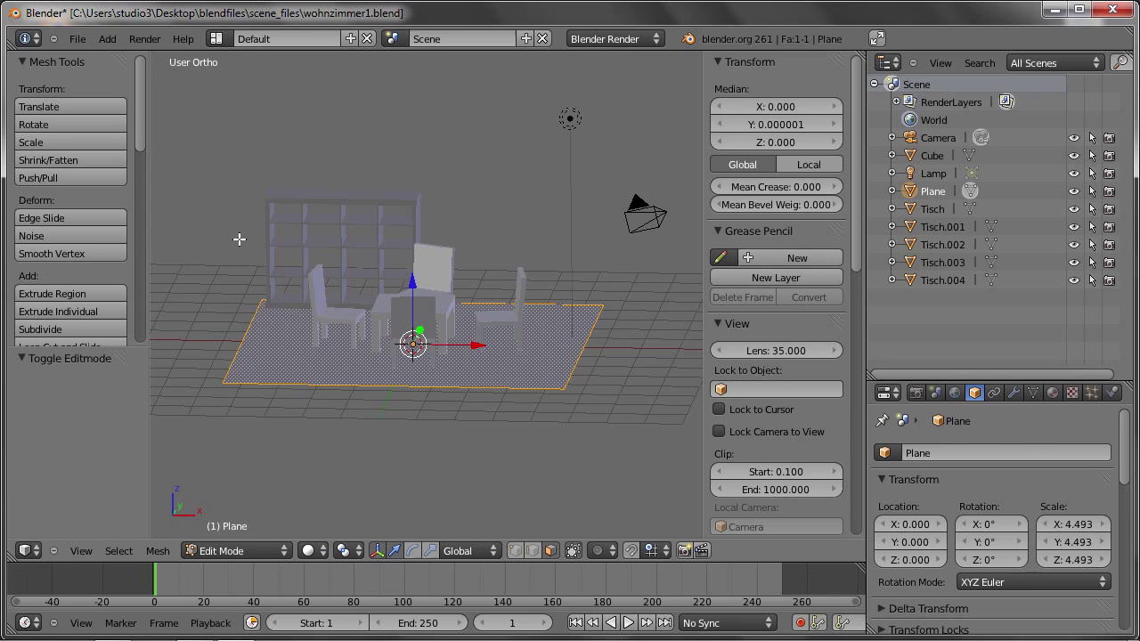
pyautogui.hotkey('ctrl', 'Up')
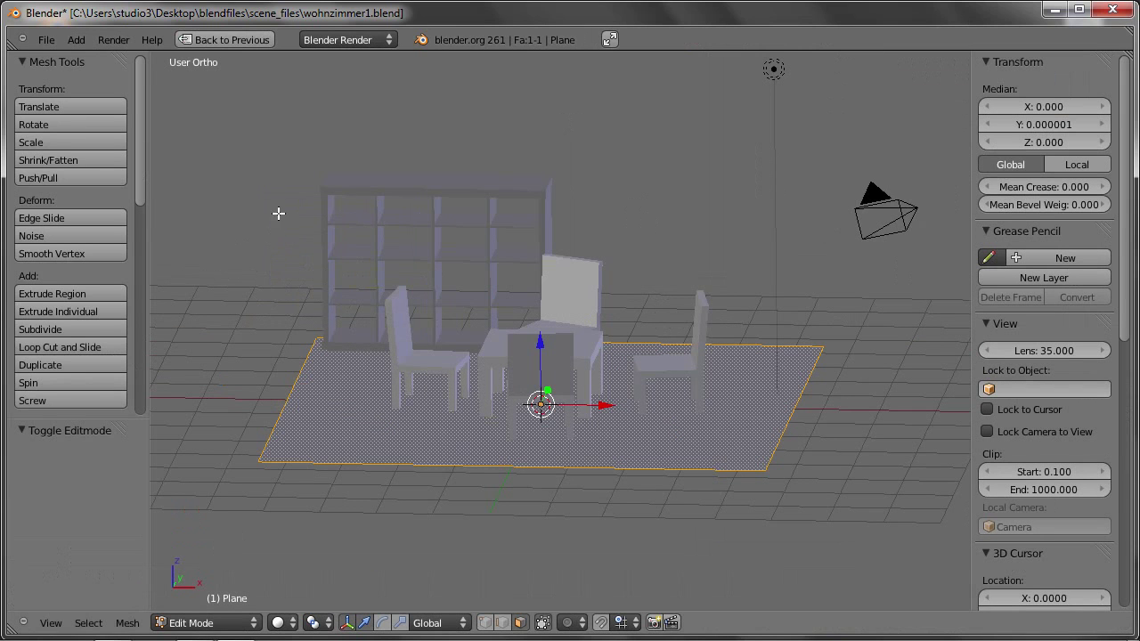
# - Maximize the outliner, properties editor and timeline in turn, finishing with the 3D viewport maximized
pyautogui.click(221, 38)
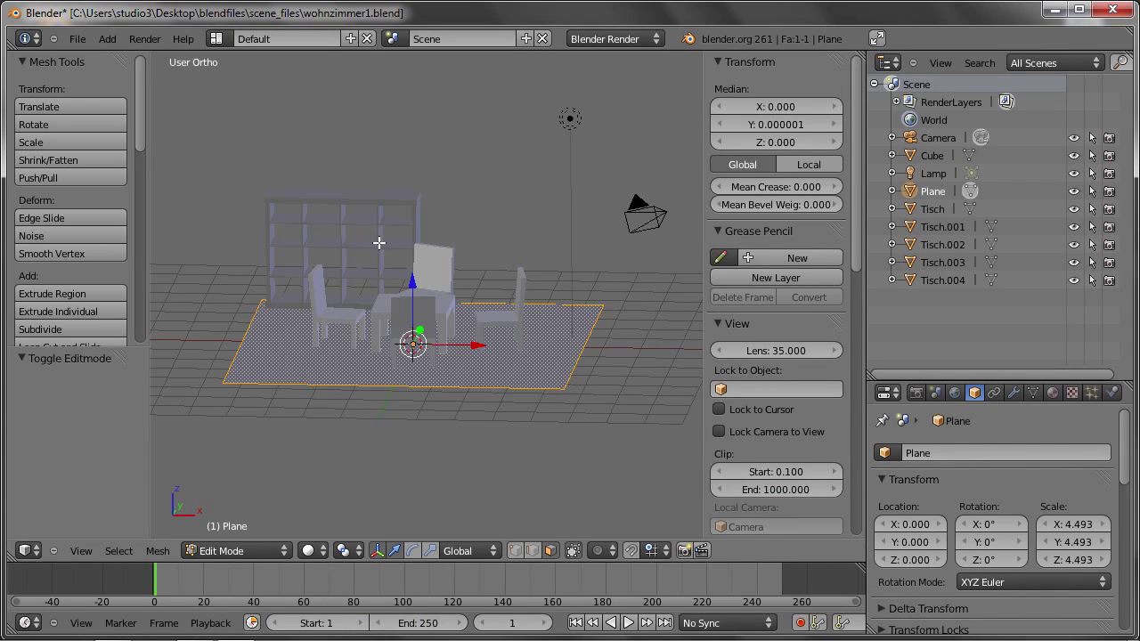
pyautogui.hotkey('ctrl', 'Up')
pyautogui.hotkey('ctrl', 'Up')
pyautogui.hotkey('ctrl', 'Up')
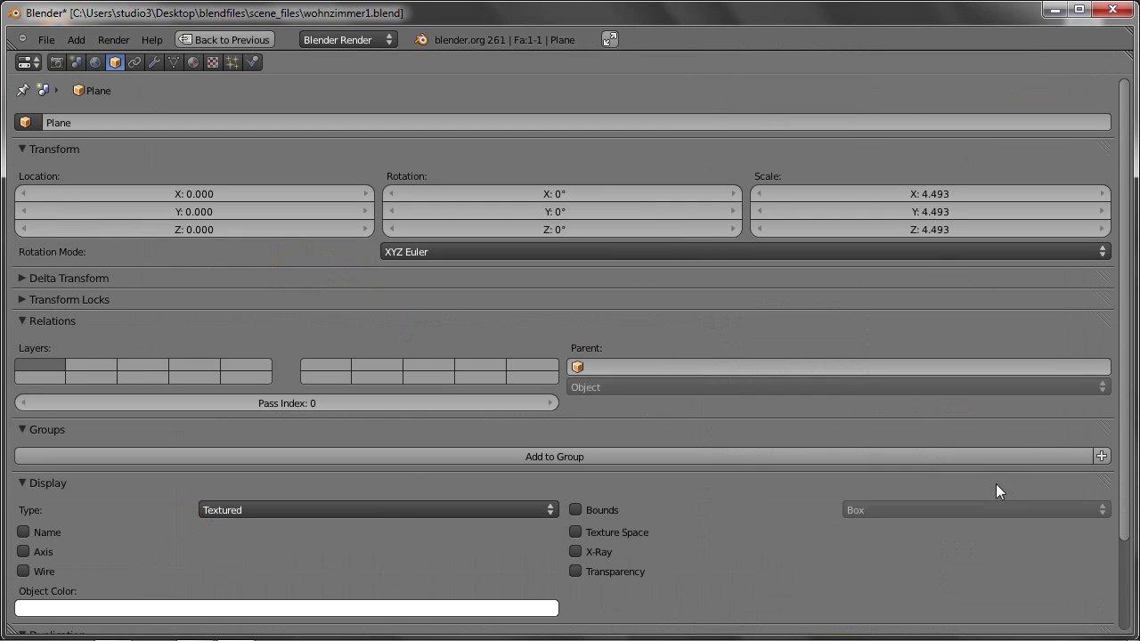
pyautogui.hotkey('ctrl', 'Up')
pyautogui.hotkey('ctrl', 'Up')
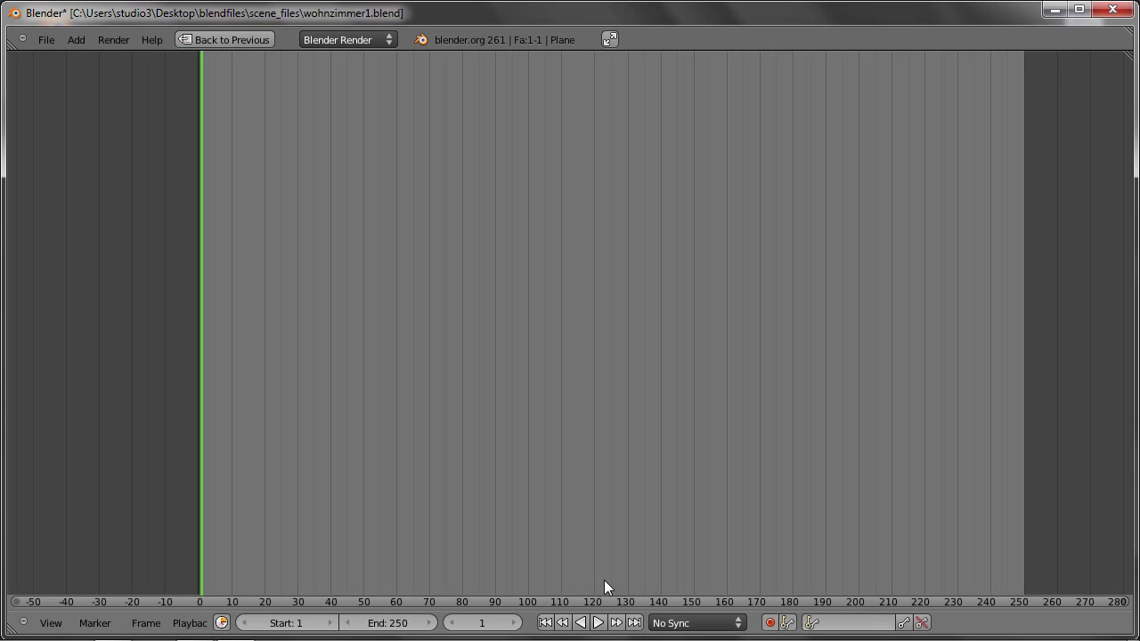
pyautogui.hotkey('ctrl', 'Up')
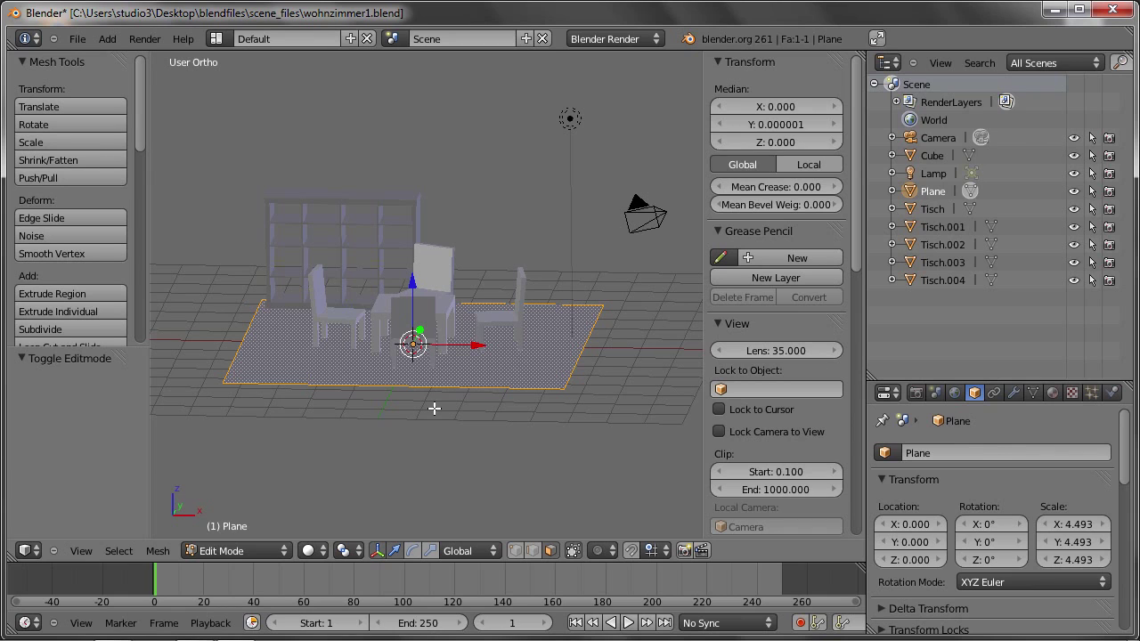
pyautogui.hotkey('ctrl', 'Up')
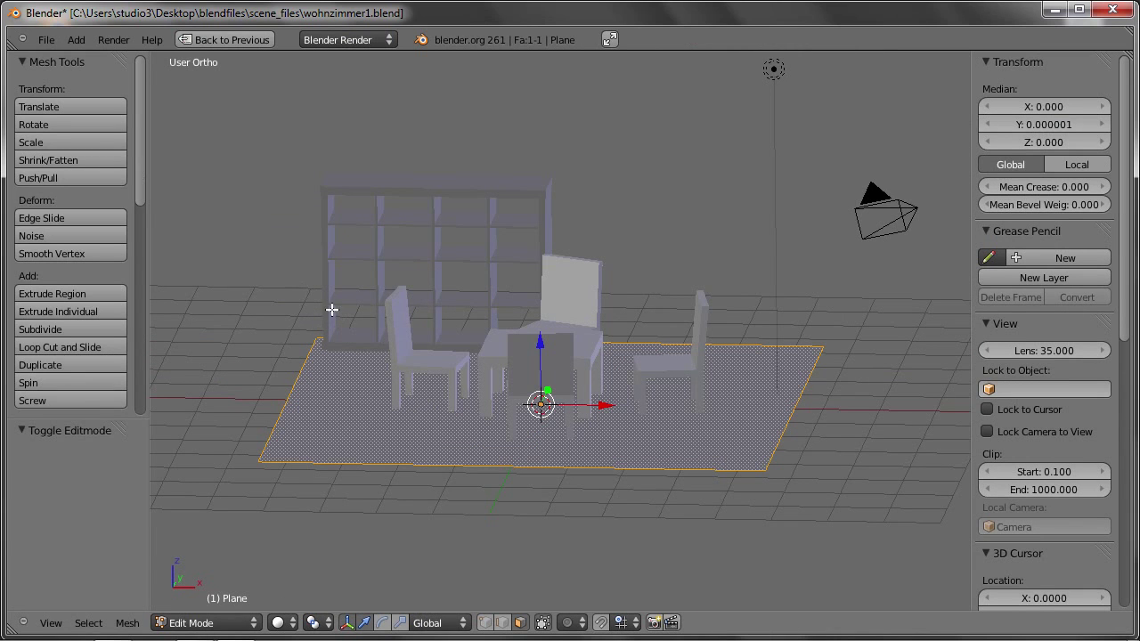
# - View the floor plane from Top (Numpad 7), centre it, and switch to Edge select mode
pyautogui.moveTo(375, 248)
pyautogui.mouseDown(button='middle')
pyautogui.moveTo(350, 321)
pyautogui.moveTo(390, 270)
pyautogui.moveTo(308, 300)
pyautogui.mouseUp(button='middle')
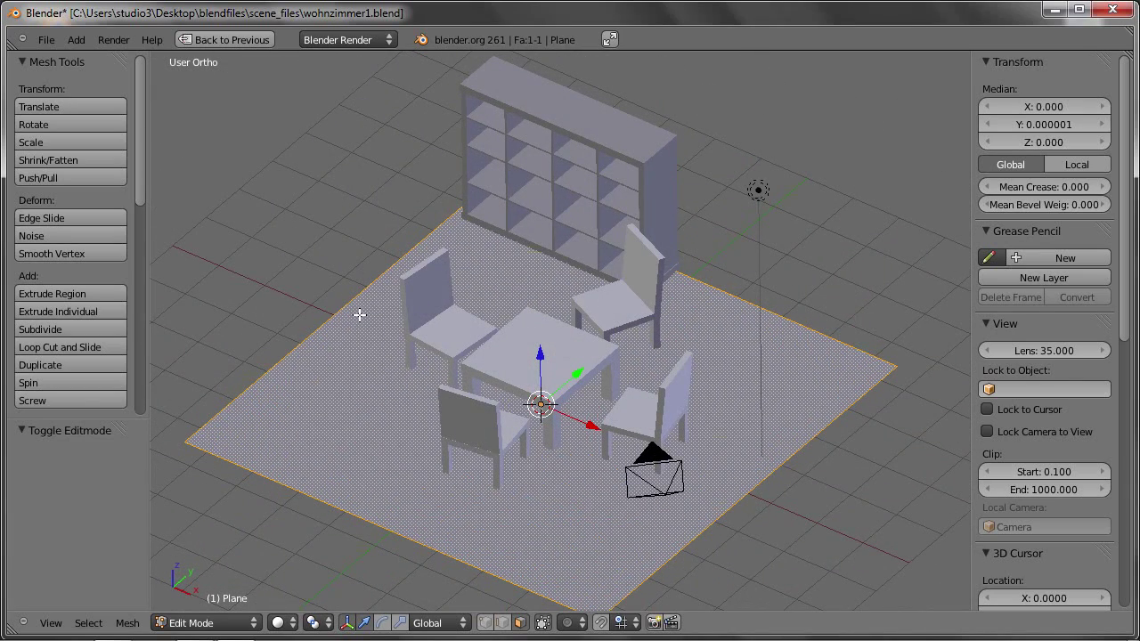
pyautogui.press('KP_7')
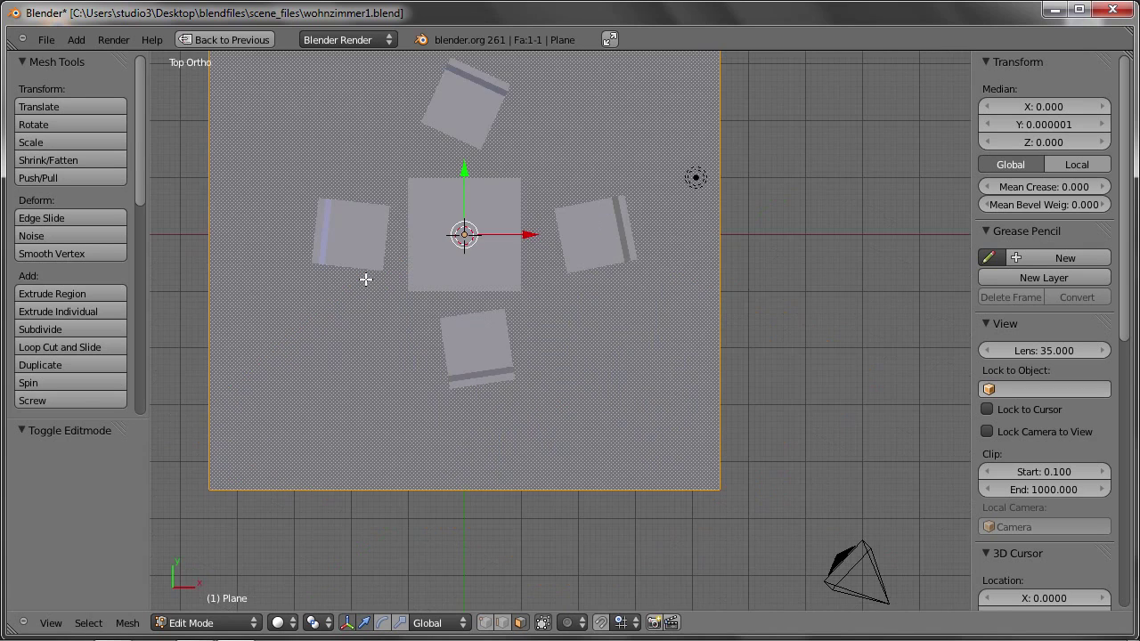
pyautogui.scroll(-3, 381, 309)
pyautogui.keyDown('shift'); pyautogui.moveTo(374, 284); pyautogui.dragTo(509, 363, button='middle'); pyautogui.keyUp('shift')
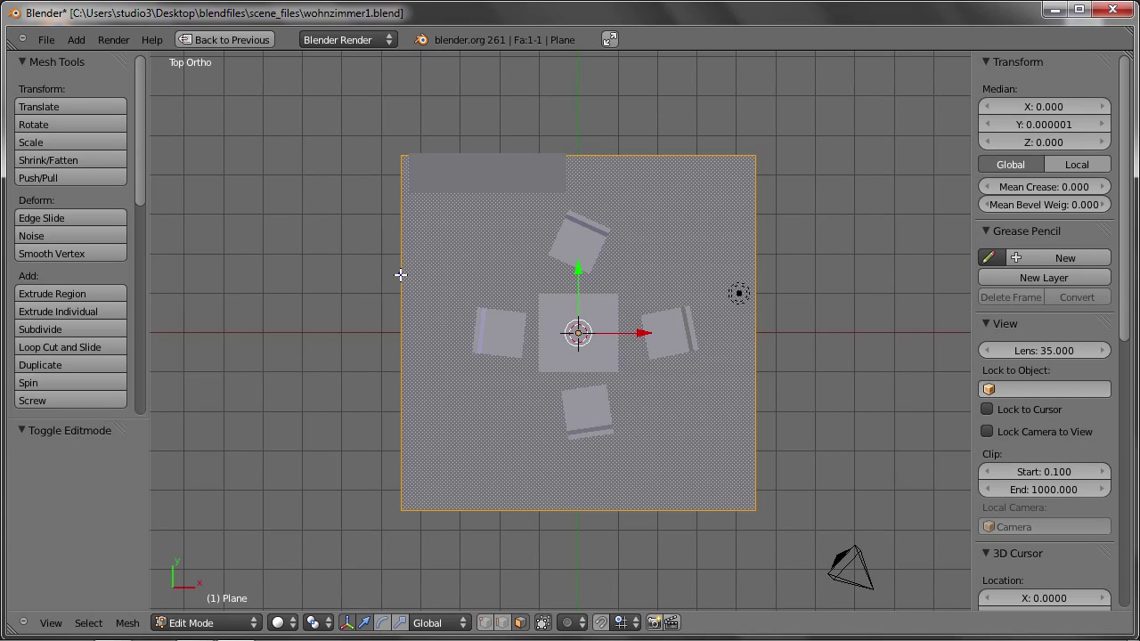
pyautogui.rightClick(398, 309)
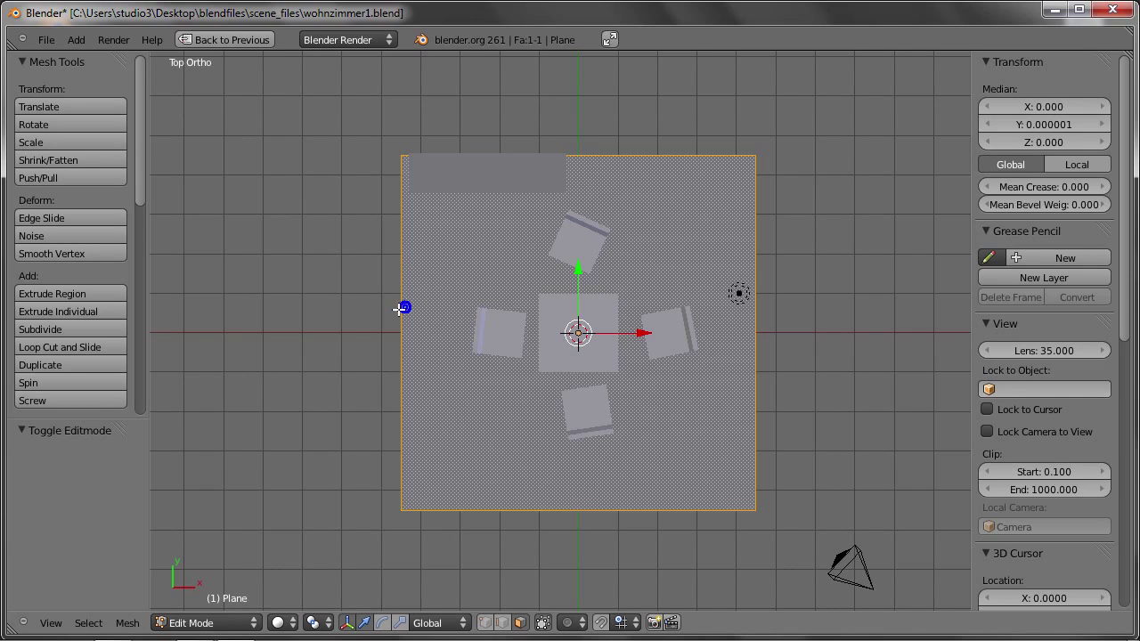
pyautogui.click(503, 623)
# - Move the plane's left edge farther left and extrude it further along X
pyautogui.rightClick(403, 308)
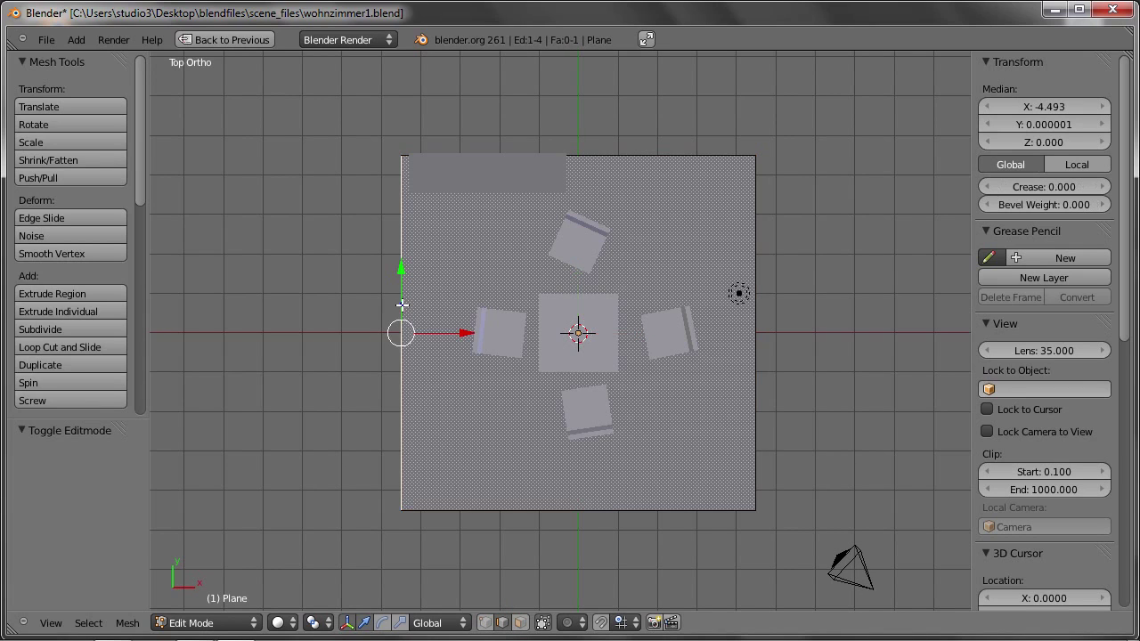
pyautogui.moveTo(468, 337); pyautogui.dragTo(364, 334)
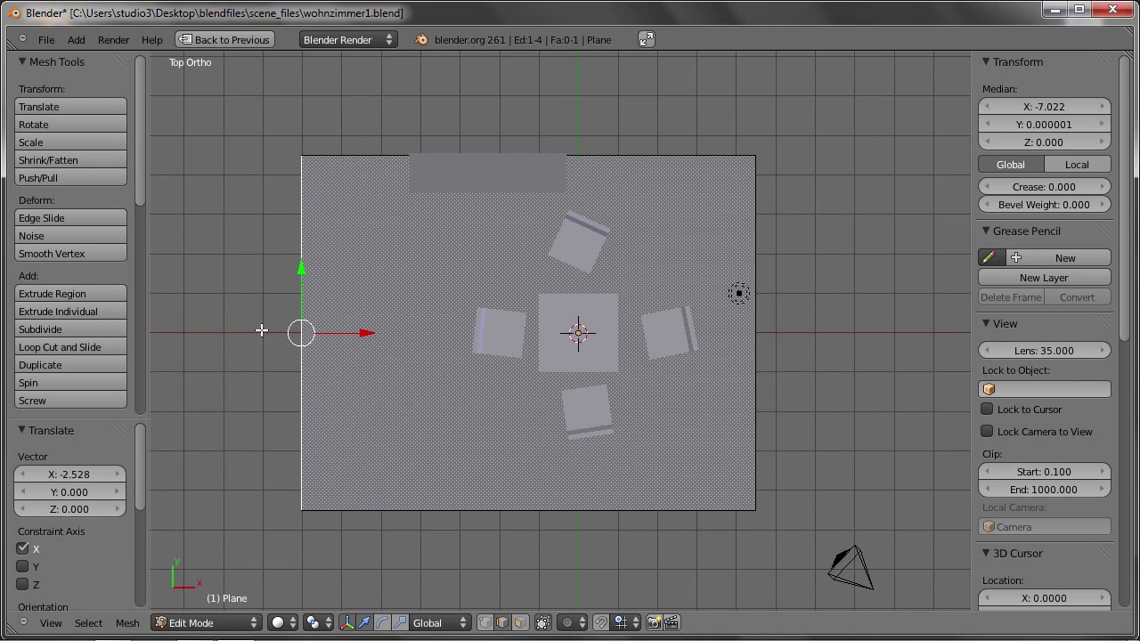
pyautogui.press('e')
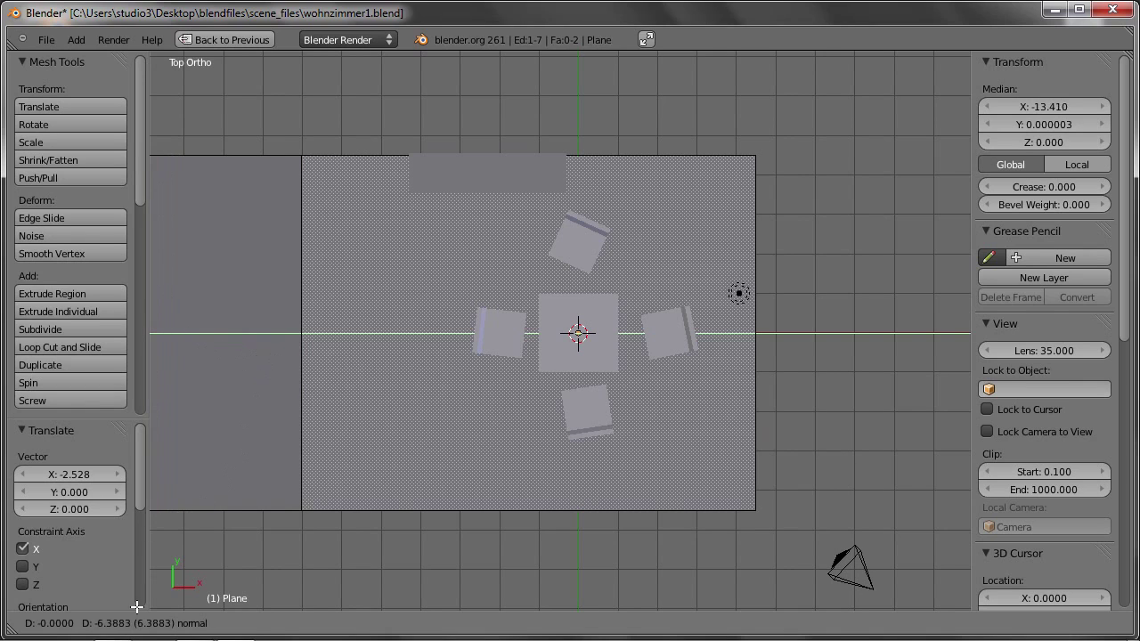
pyautogui.press('x')
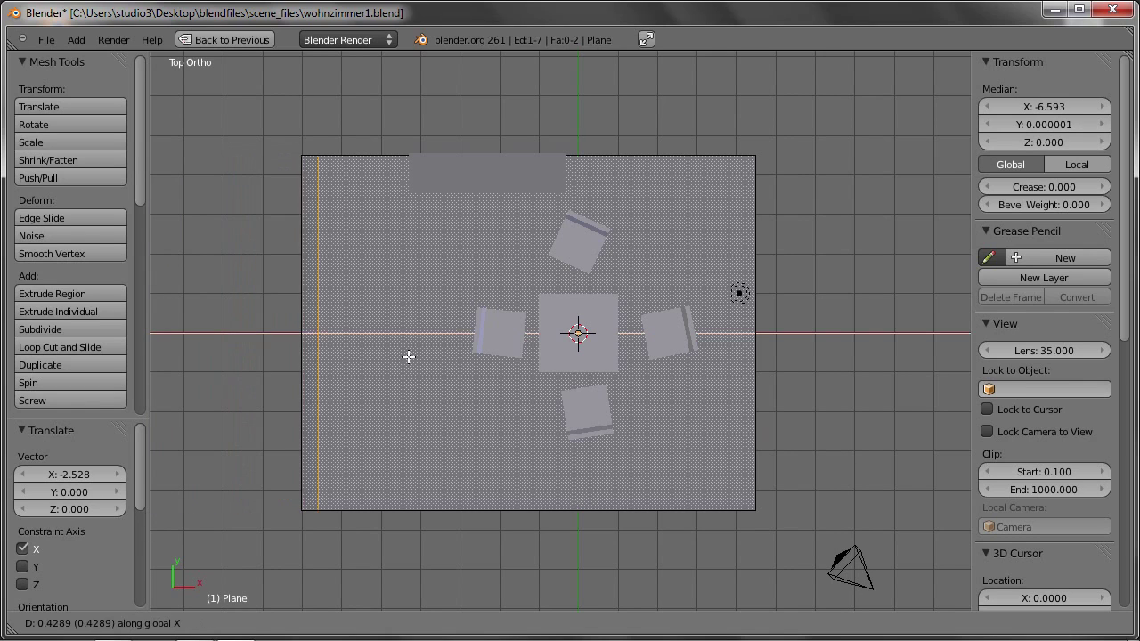
pyautogui.click(274, 336)
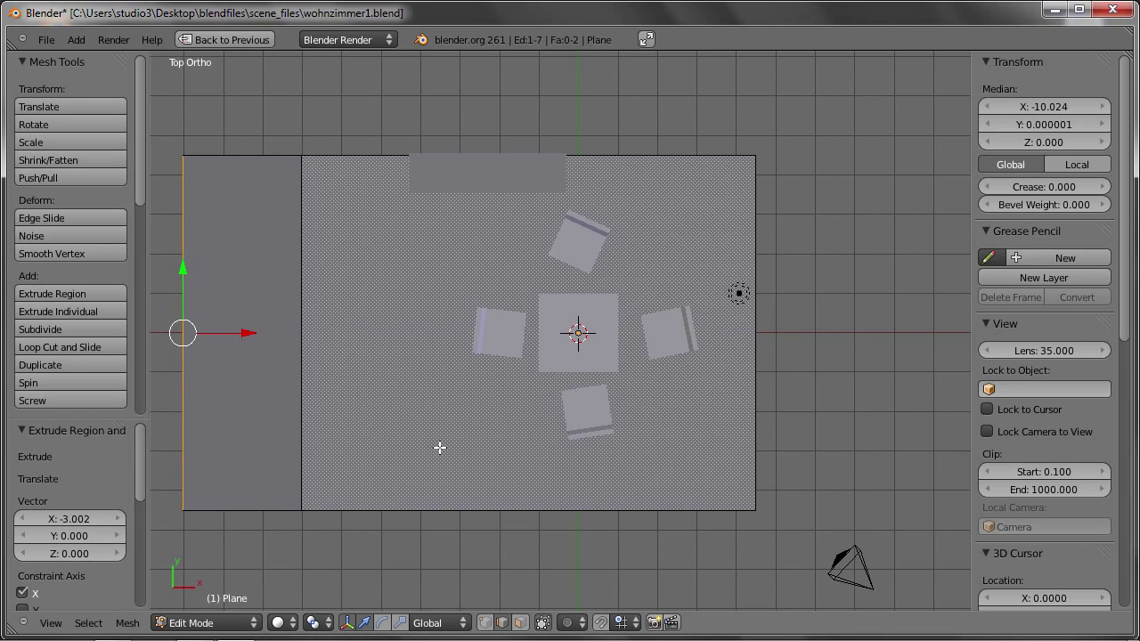
# - Scale the new end edge to 0.466 along Y to taper it
pyautogui.press('s')
pyautogui.press('y')
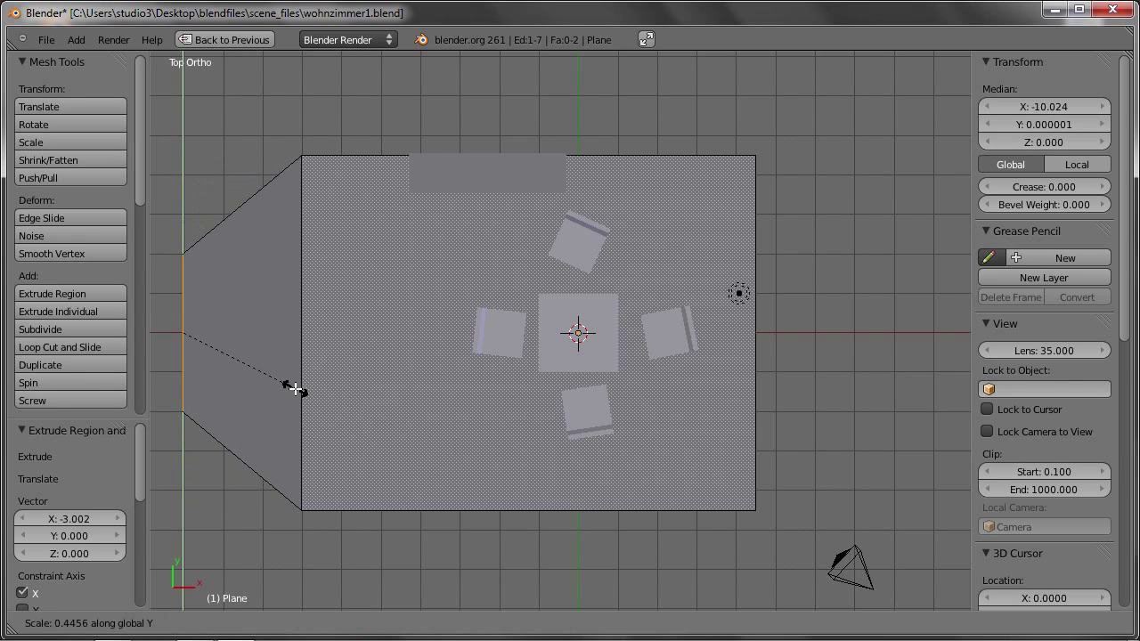
pyautogui.click(298, 397)
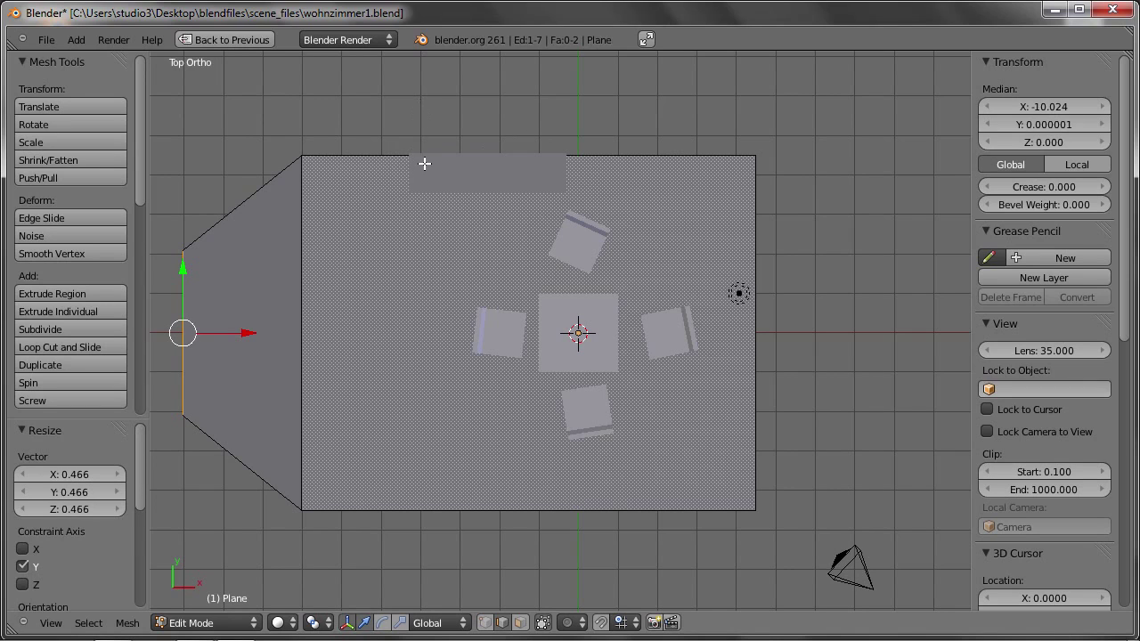
pyautogui.hotkey('ctrl', 'r')
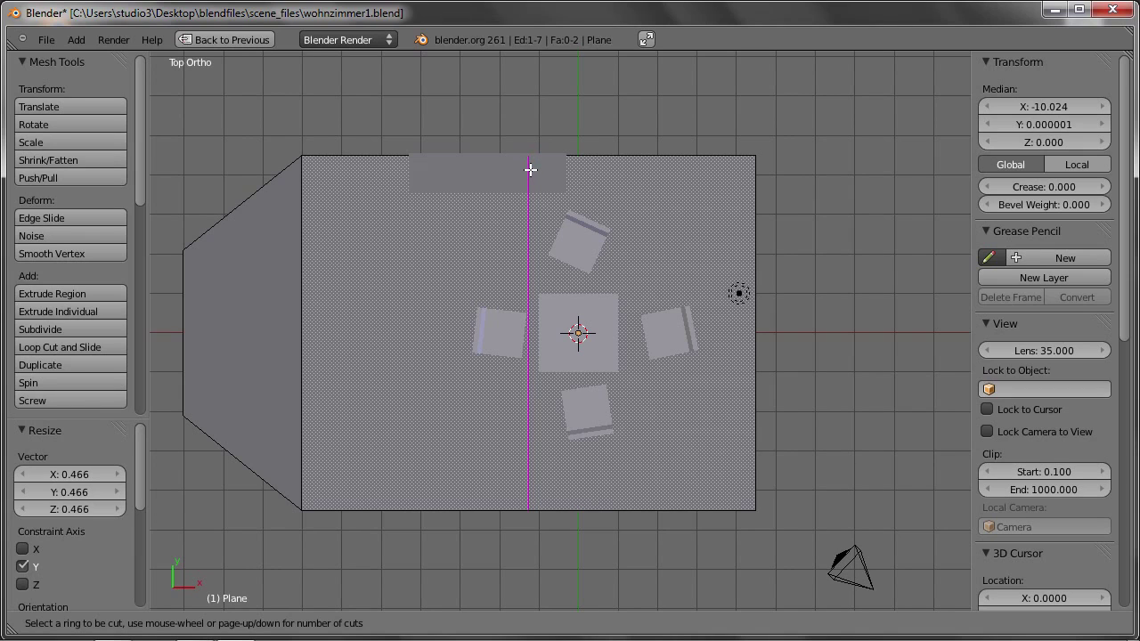
# - Place a vertical loop cut, then extrude the top edge 1.219 along Y
pyautogui.click(530, 169)
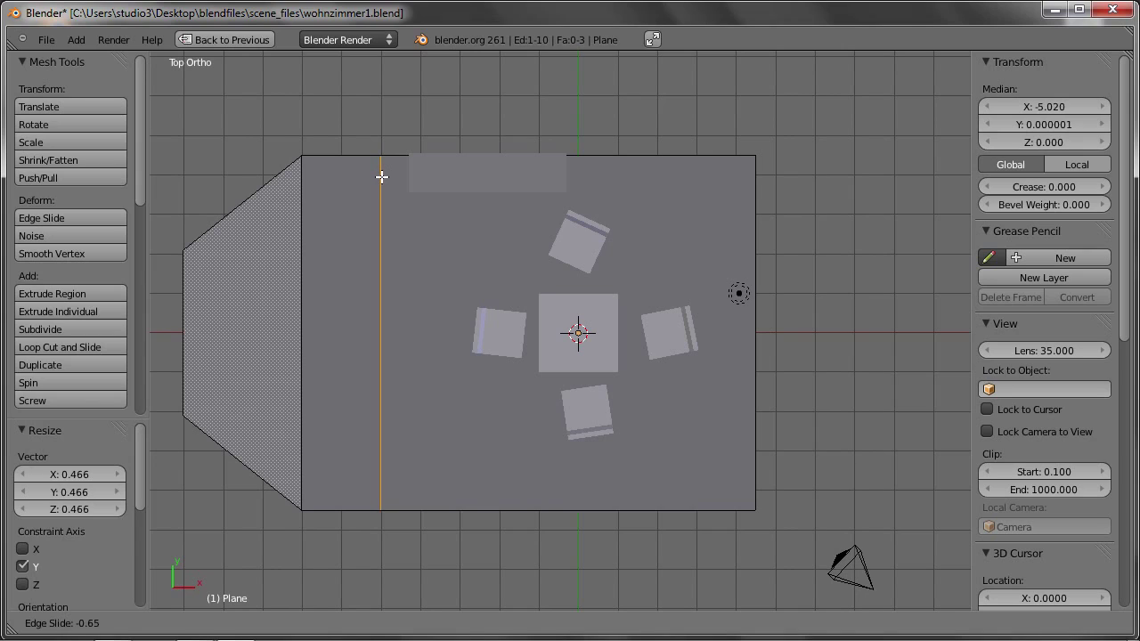
pyautogui.click(382, 176)
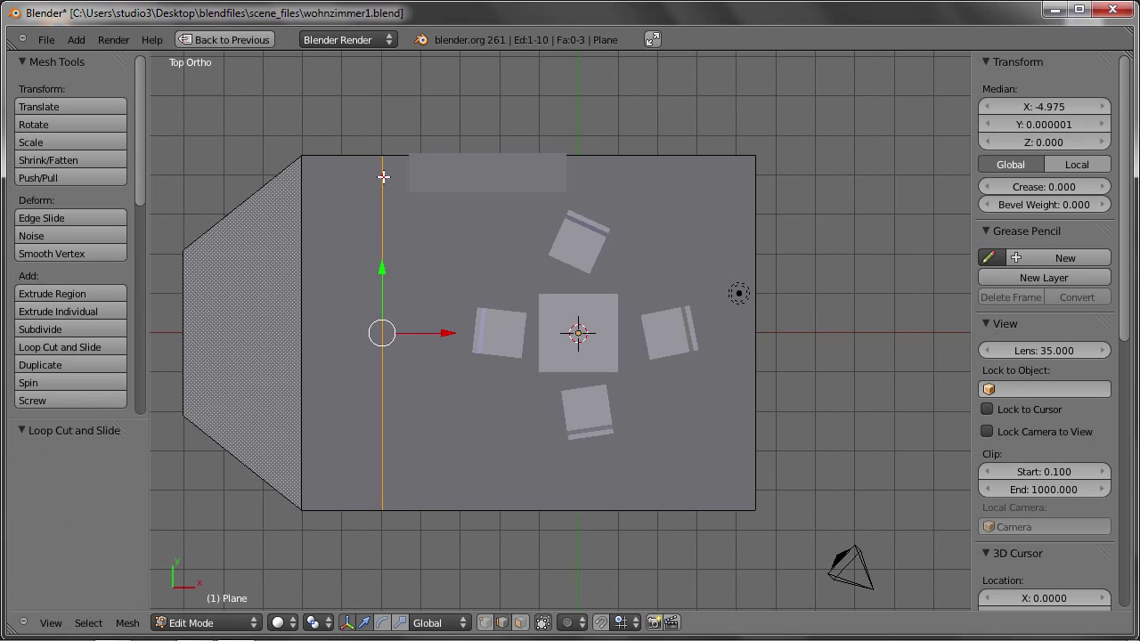
pyautogui.rightClick(553, 157)
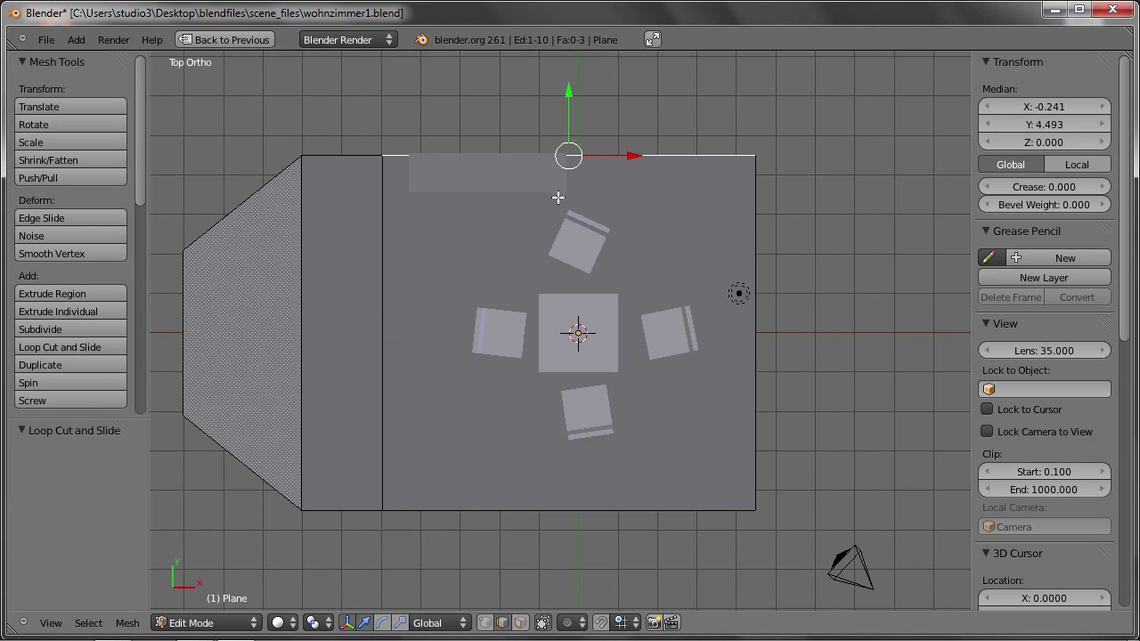
pyautogui.press('e')
pyautogui.press('y')
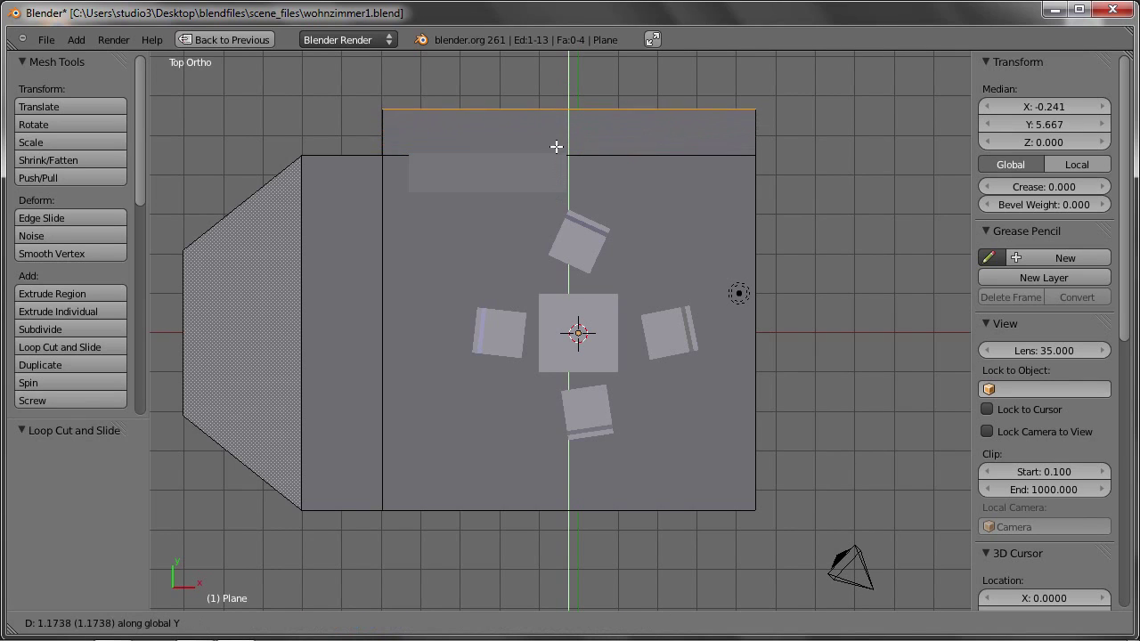
pyautogui.click(557, 150)
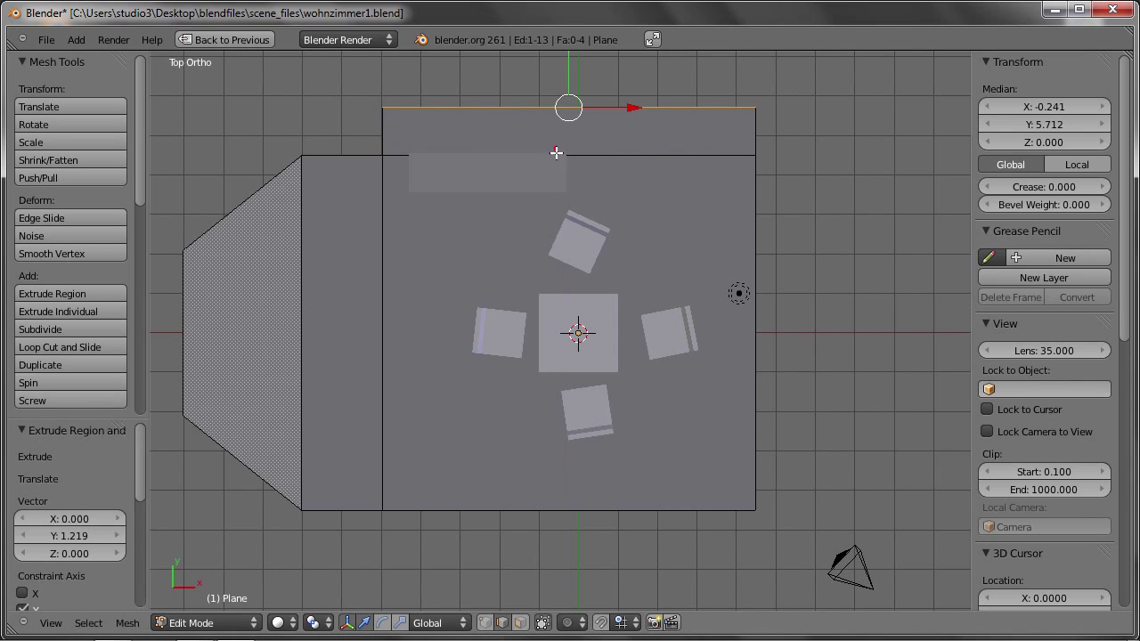
# - Move the plane's right edge 3.409 outward along X
pyautogui.rightClick(756, 127)
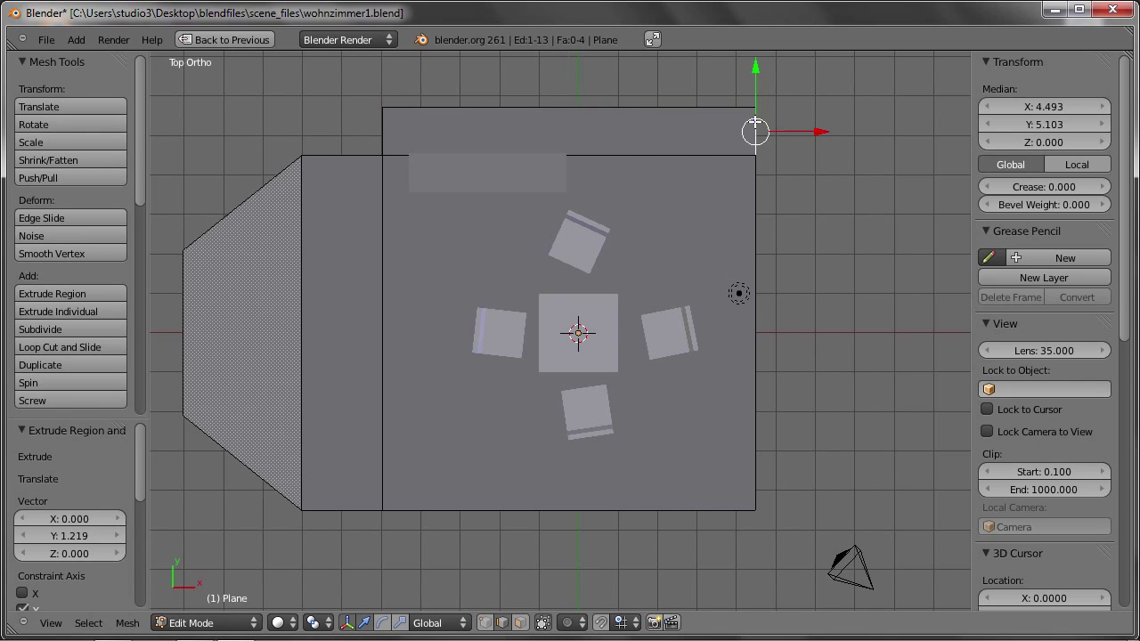
pyautogui.keyDown('shift'); pyautogui.rightClick(756, 186); pyautogui.keyUp('shift')
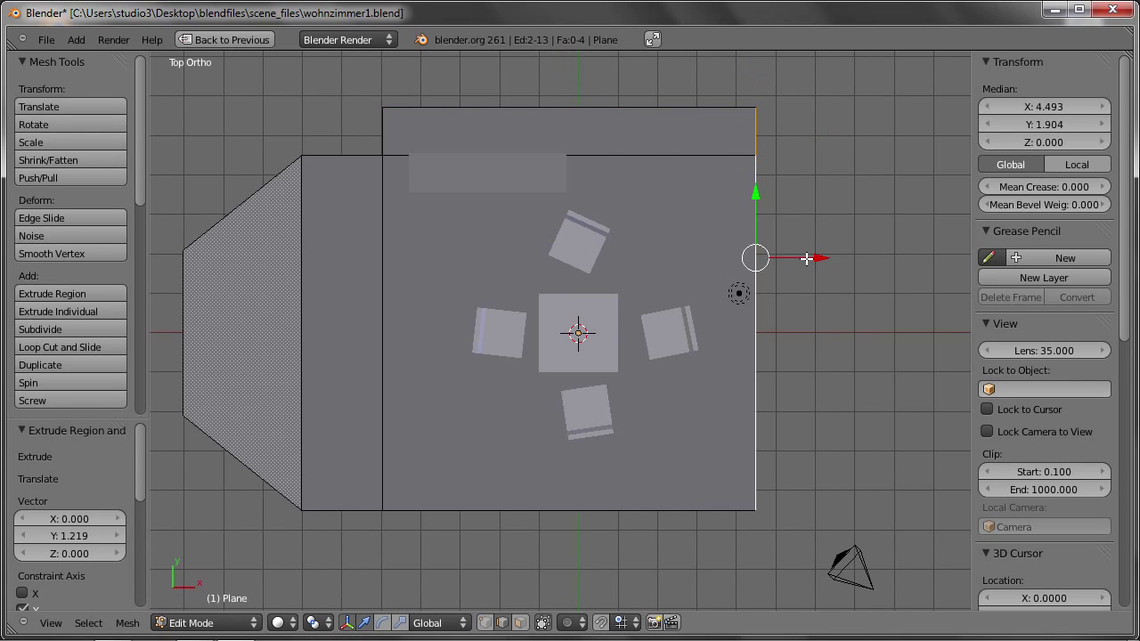
pyautogui.press('g')
pyautogui.press('x')
pyautogui.click(941, 256)
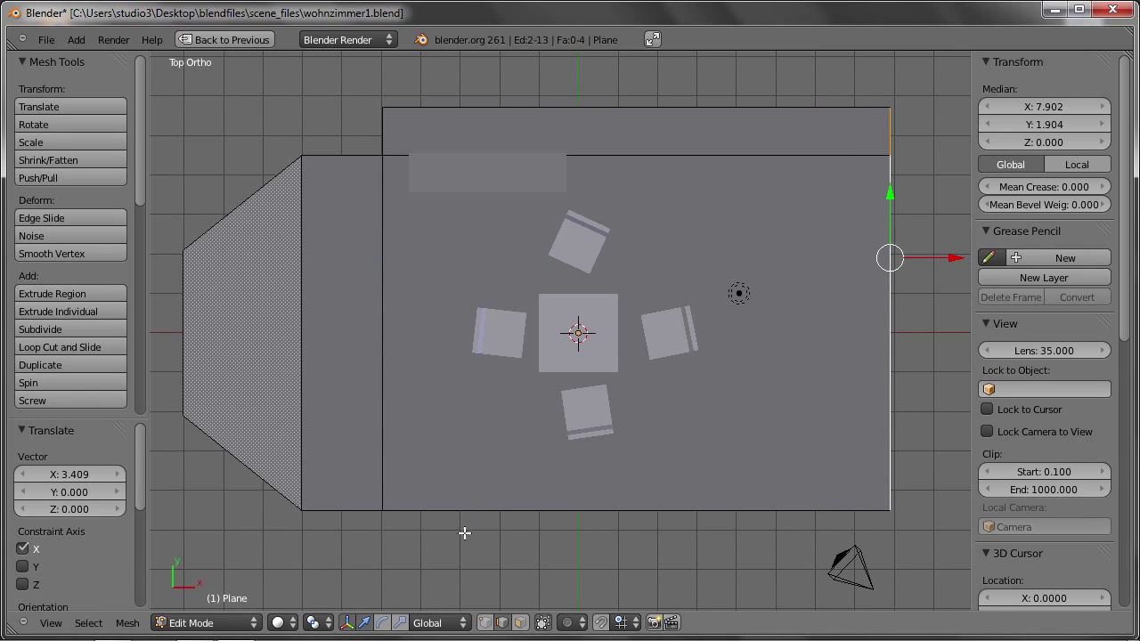
# - Zoom out to show the whole floor plan and place a loop cut across it
pyautogui.scroll(-2, 463, 517)
pyautogui.keyDown('shift'); pyautogui.moveTo(465, 523); pyautogui.dragTo(451, 444, button='middle'); pyautogui.keyUp('shift')
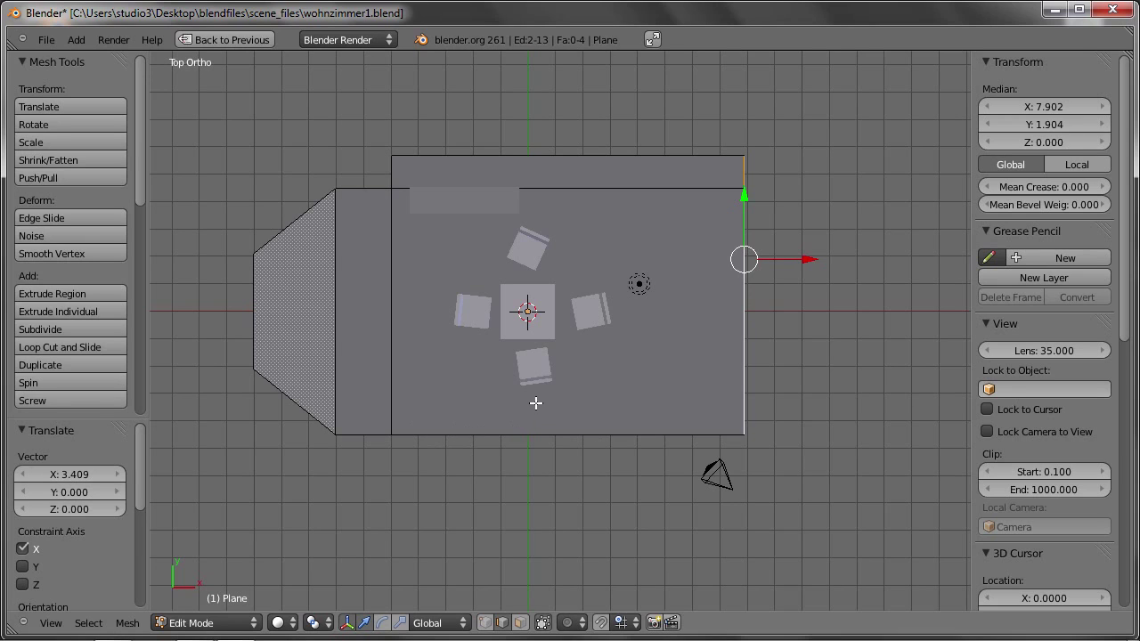
pyautogui.hotkey('ctrl', 'r')
pyautogui.click(548, 435)
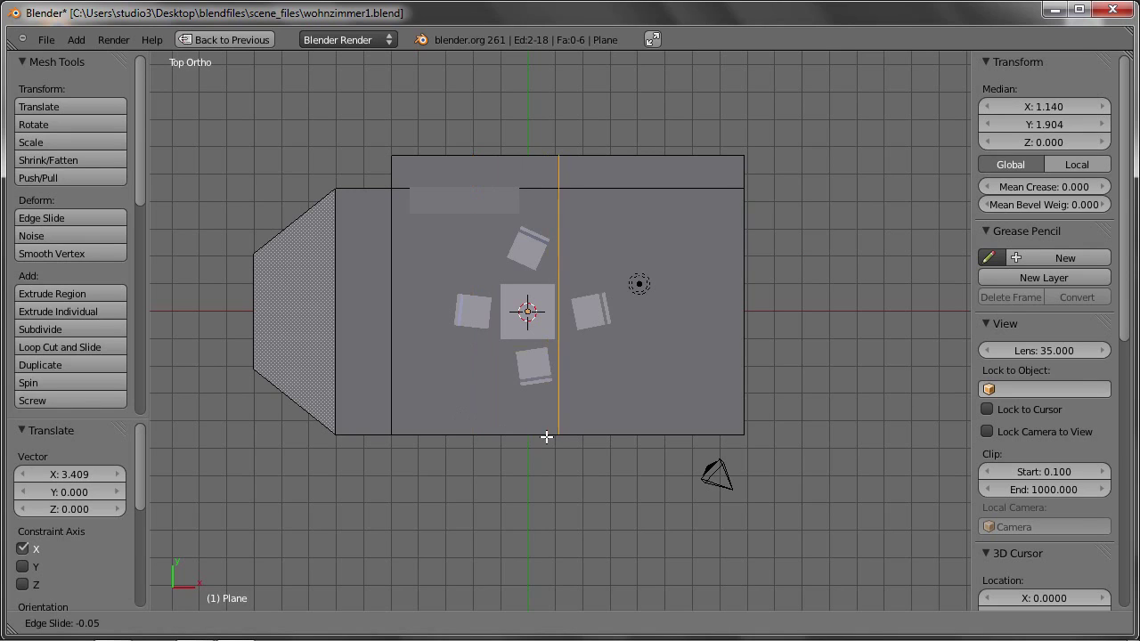
# - Extrude the bottom edge right of the new loop 5.461 down along Y, then orbit to a low view
pyautogui.click(459, 430)
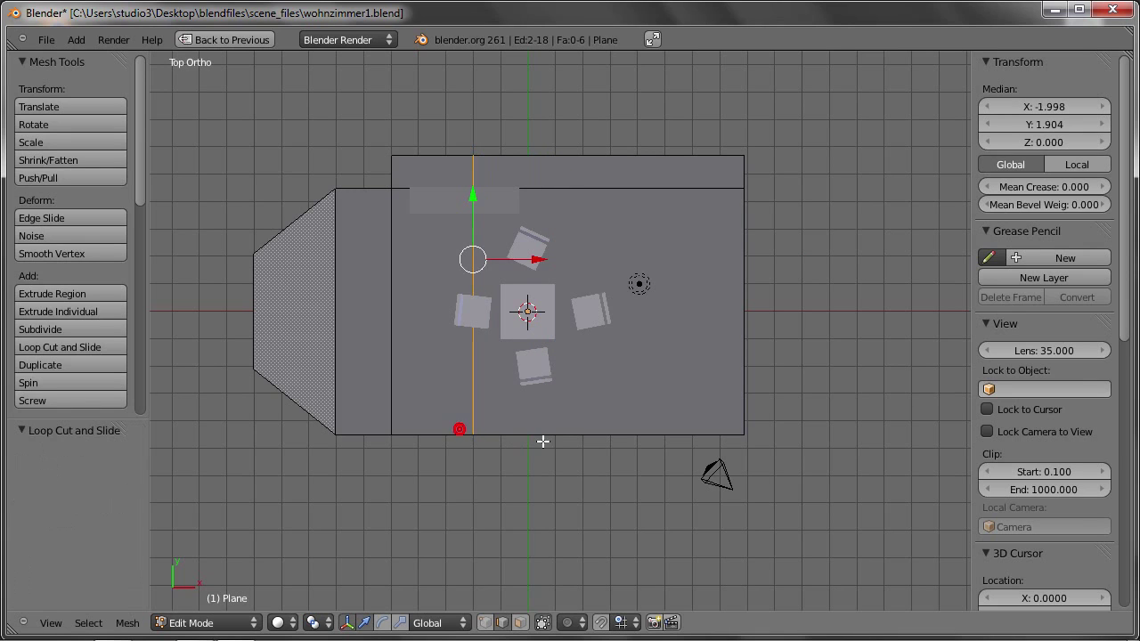
pyautogui.rightClick(543, 441)
pyautogui.press('e')
pyautogui.press('y')
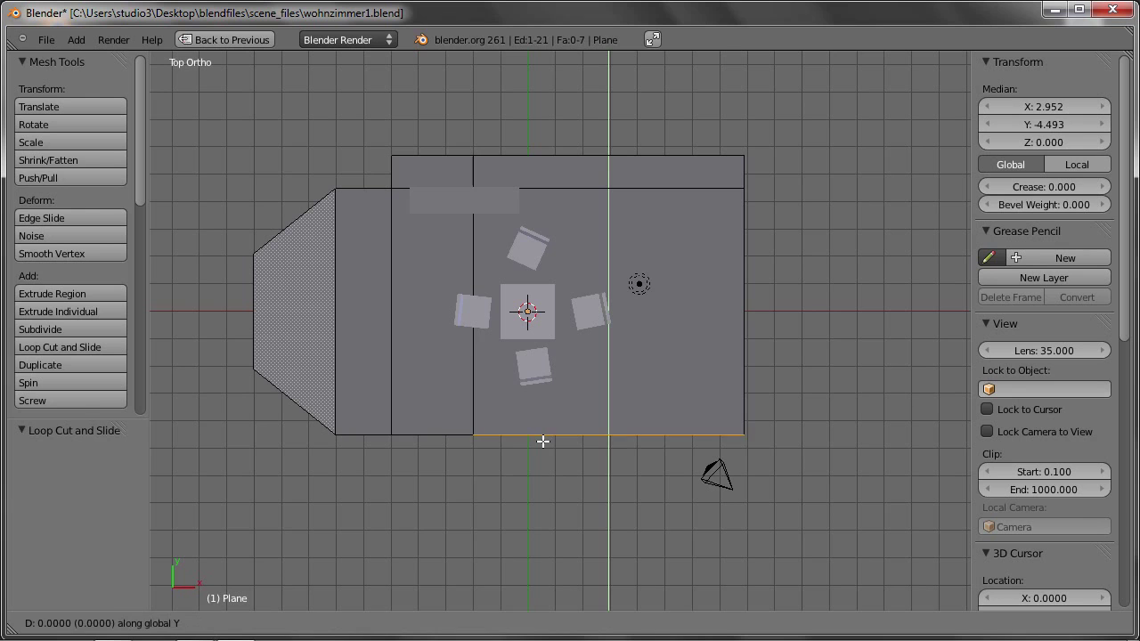
pyautogui.click(546, 591)
pyautogui.moveTo(546, 592)
pyautogui.mouseDown(button='middle')
pyautogui.moveTo(459, 452)
pyautogui.moveTo(560, 512)
pyautogui.mouseUp(button='middle')
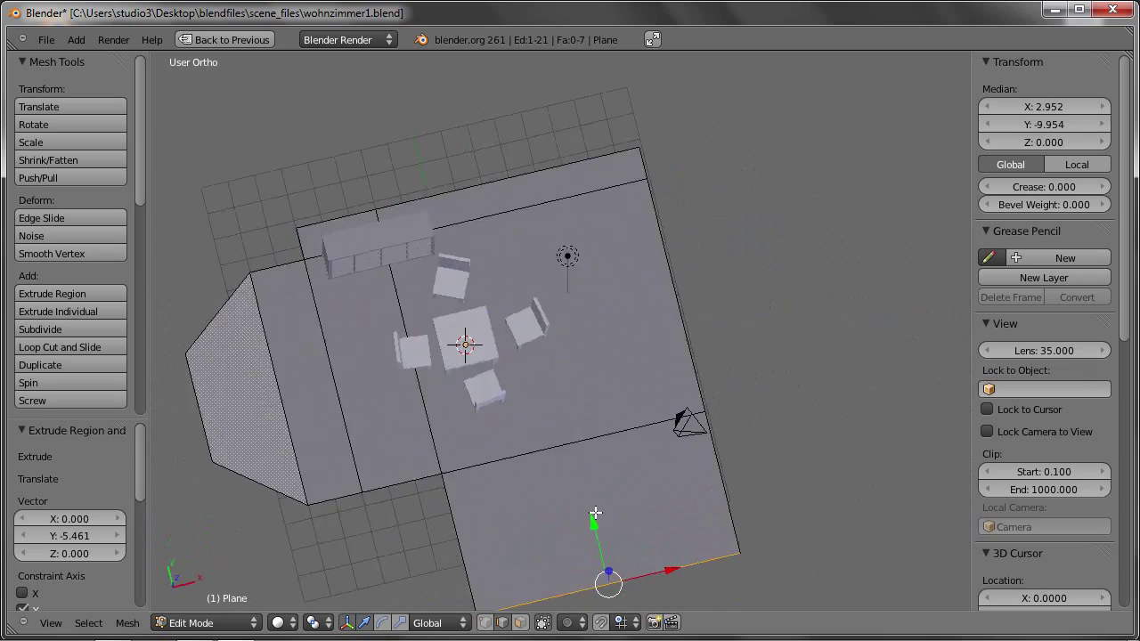
pyautogui.moveTo(584, 462)
pyautogui.mouseDown(button='middle')
pyautogui.moveTo(571, 324)
pyautogui.moveTo(537, 342)
pyautogui.mouseUp(button='middle')
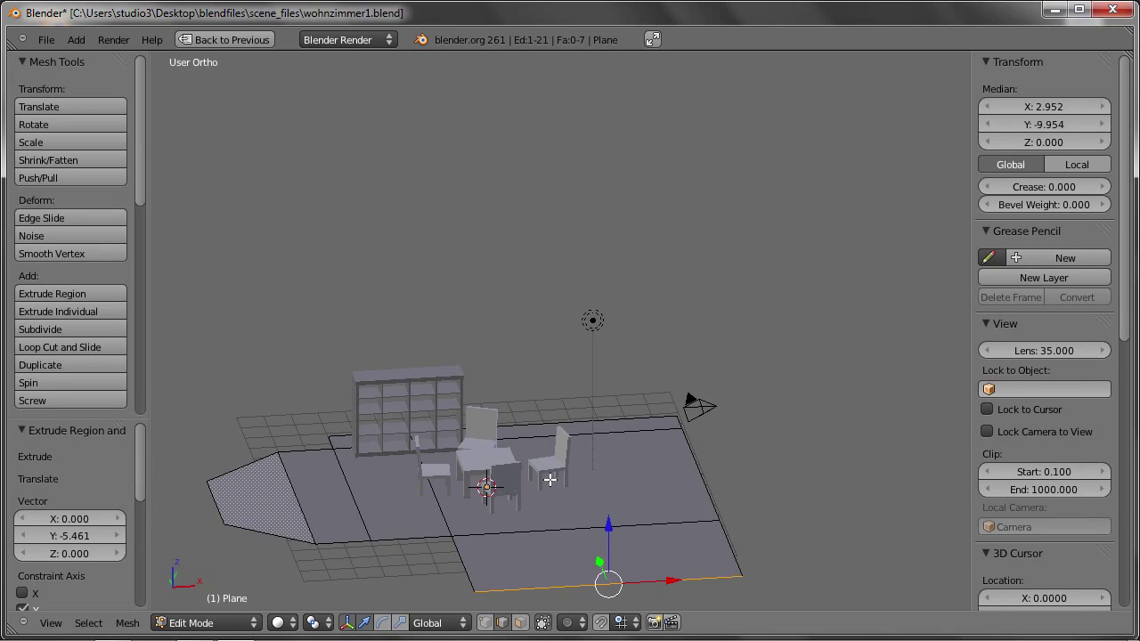
pyautogui.press('a')
pyautogui.press('a')
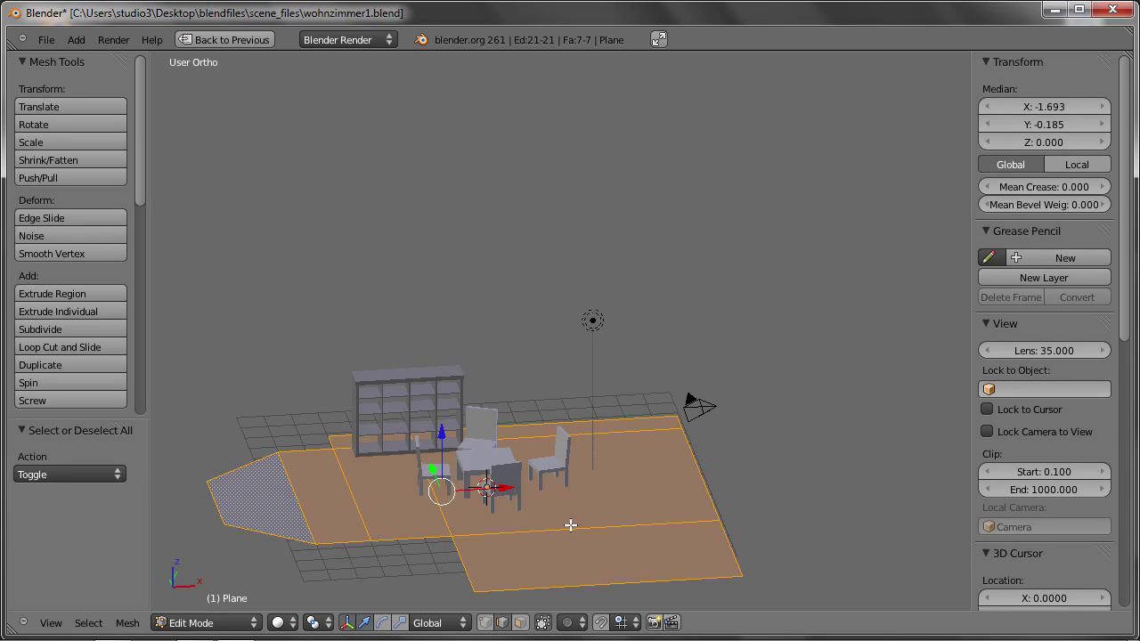
# - Extrude the whole floor outline 4.249 up into walls and view it from the front in wireframe
pyautogui.press('e')
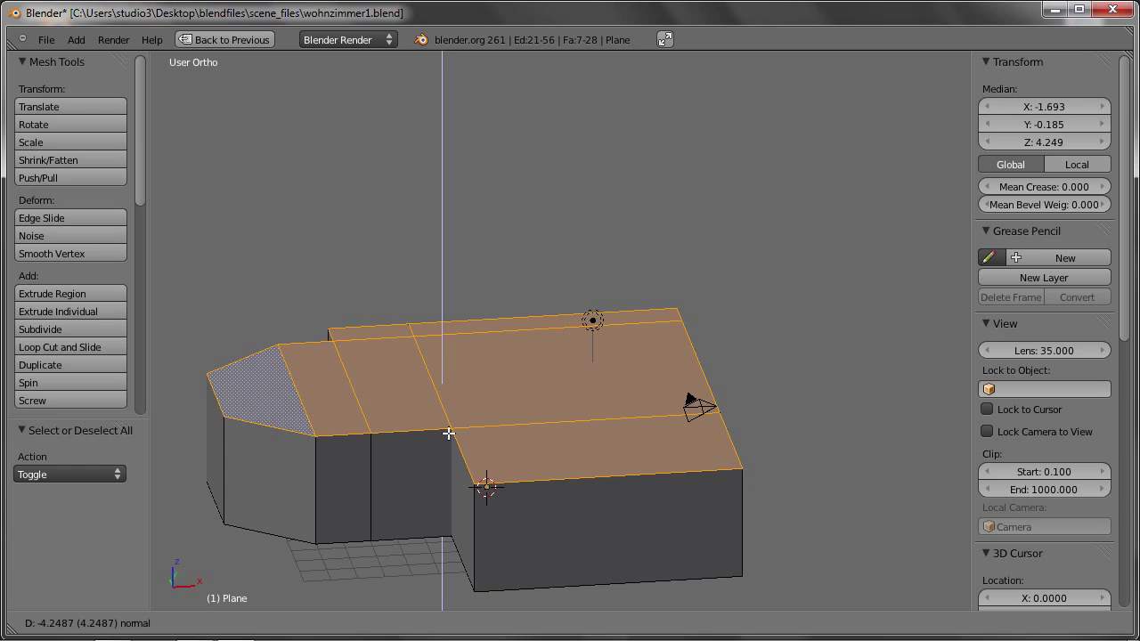
pyautogui.click(448, 434)
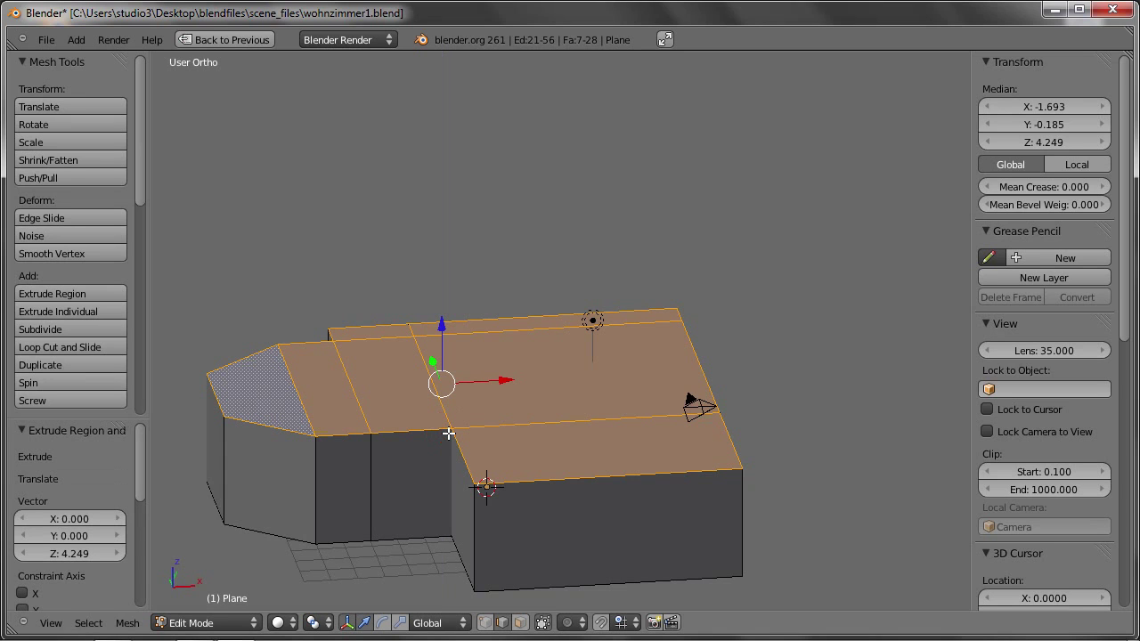
pyautogui.press('KP_1')
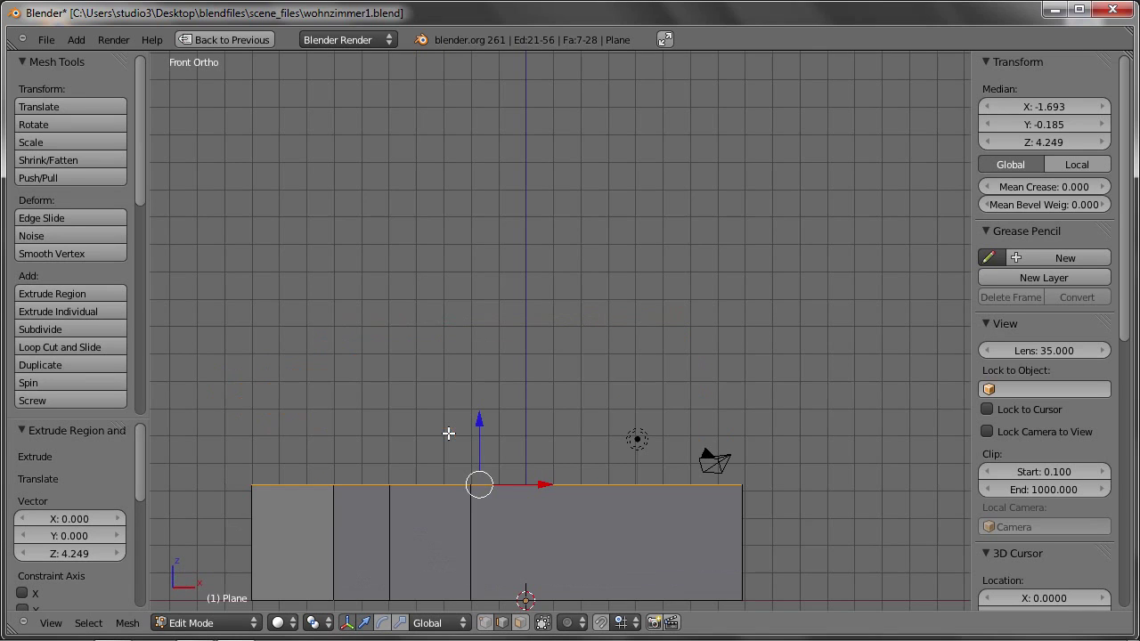
pyautogui.press('z')
pyautogui.keyDown('shift'); pyautogui.moveTo(521, 487); pyautogui.dragTo(536, 354, button='middle'); pyautogui.keyUp('shift')
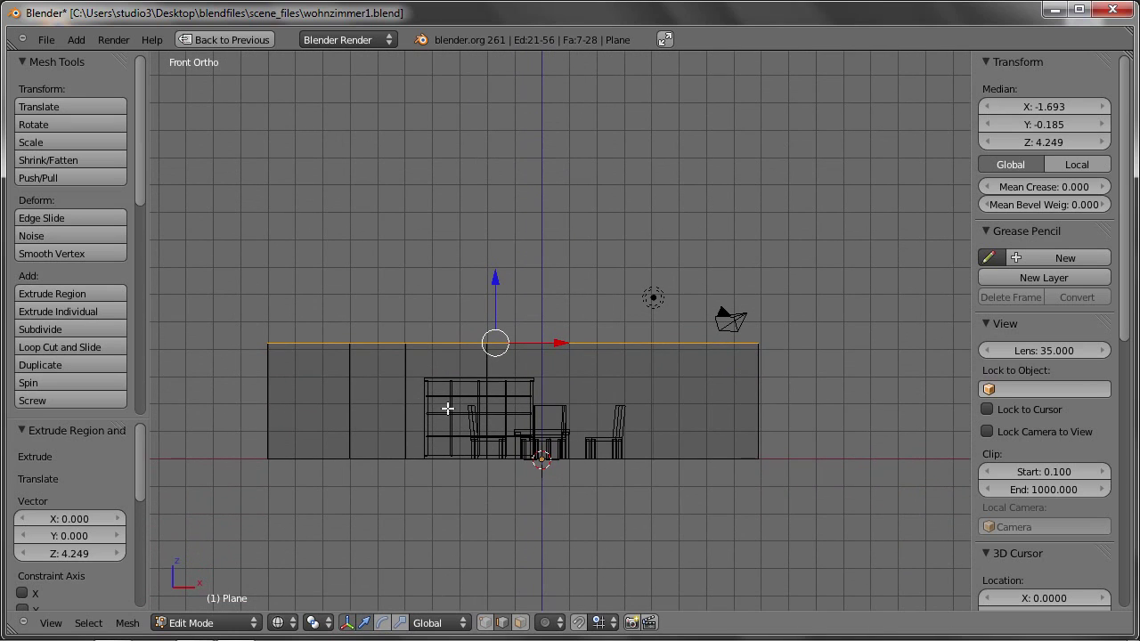
# - Raise the walls' top edge another 1.056 along Z and orbit to inspect them
pyautogui.scroll(2, 498, 412)
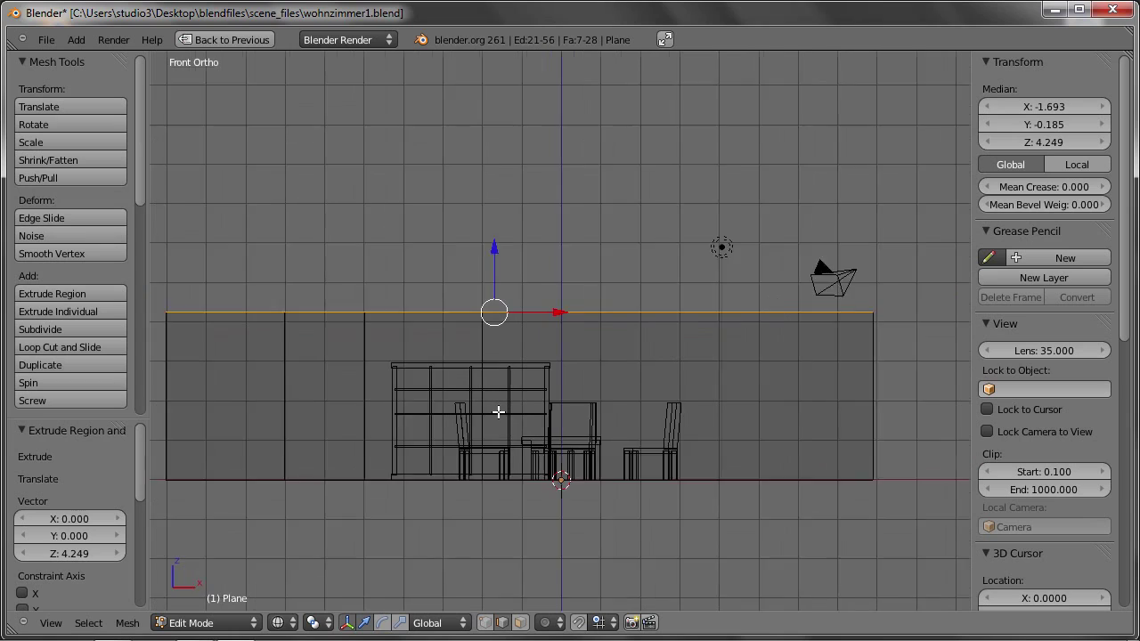
pyautogui.scroll(1, 498, 412)
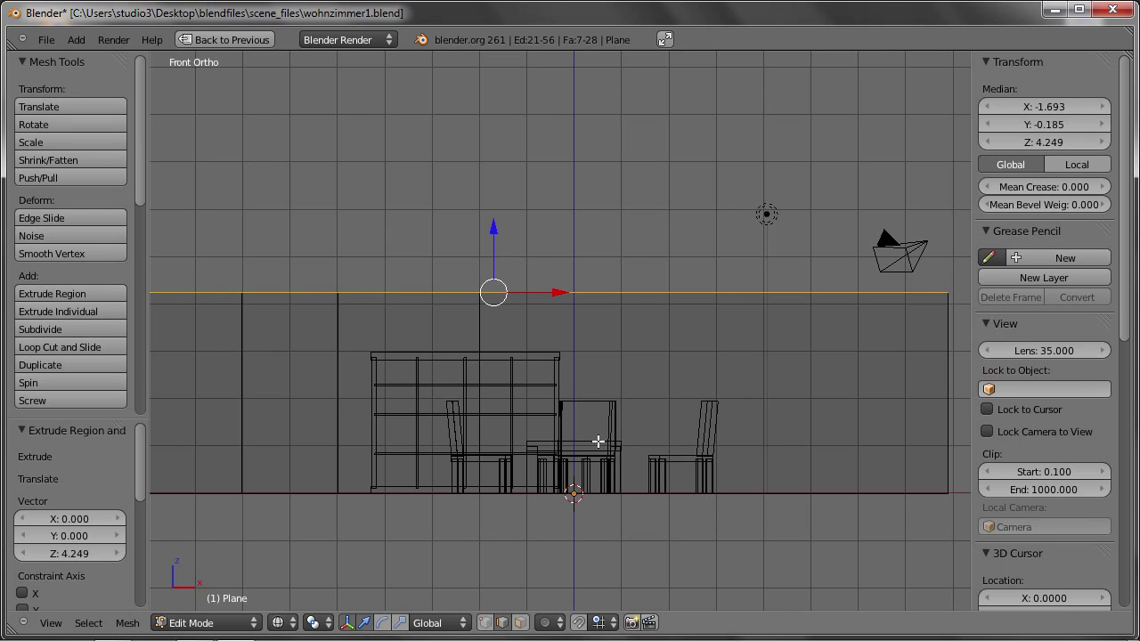
pyautogui.scroll(-2, 475, 389)
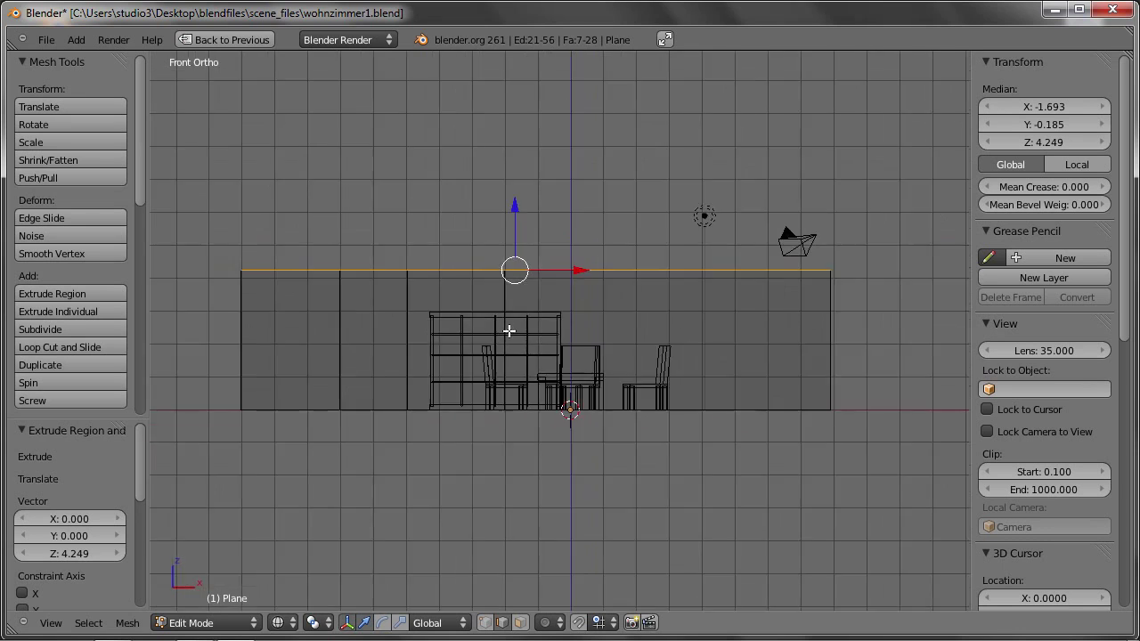
pyautogui.keyDown('shift'); pyautogui.moveTo(484, 308); pyautogui.dragTo(534, 413, button='middle'); pyautogui.keyUp('shift')
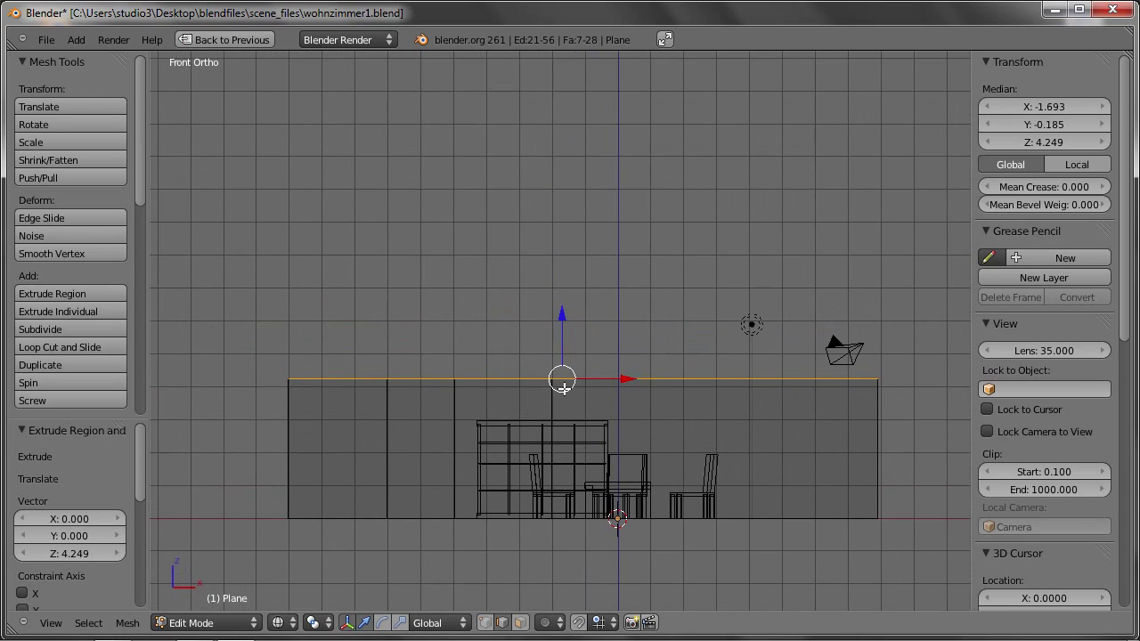
pyautogui.moveTo(560, 325); pyautogui.dragTo(564, 291)
pyautogui.moveTo(667, 430)
pyautogui.mouseDown(button='middle')
pyautogui.moveTo(432, 428)
pyautogui.moveTo(696, 430)
pyautogui.mouseUp(button='middle')
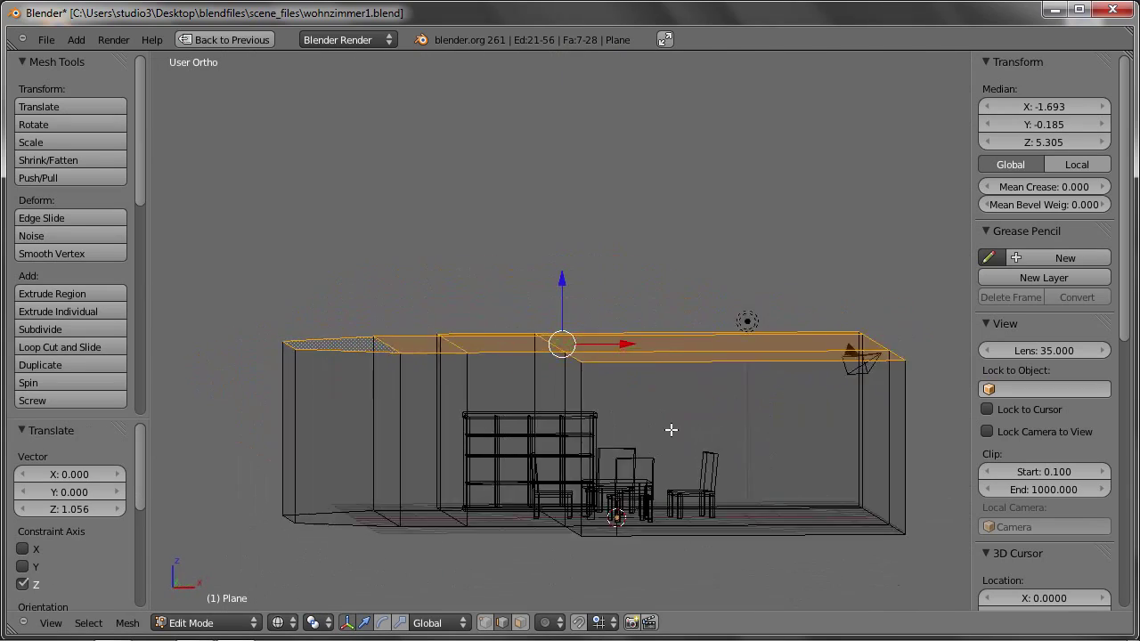
# - Check the camera view, then return to solid shading and a front view around the camera
pyautogui.press('KP_0')
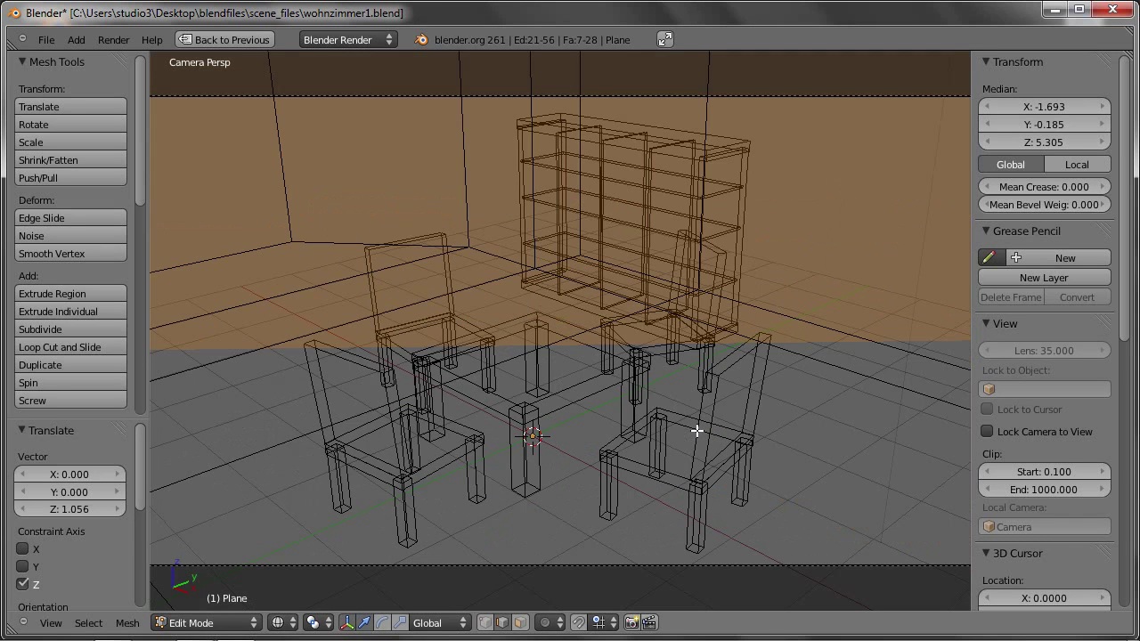
pyautogui.press('z')
pyautogui.scroll(-3, 548, 292)
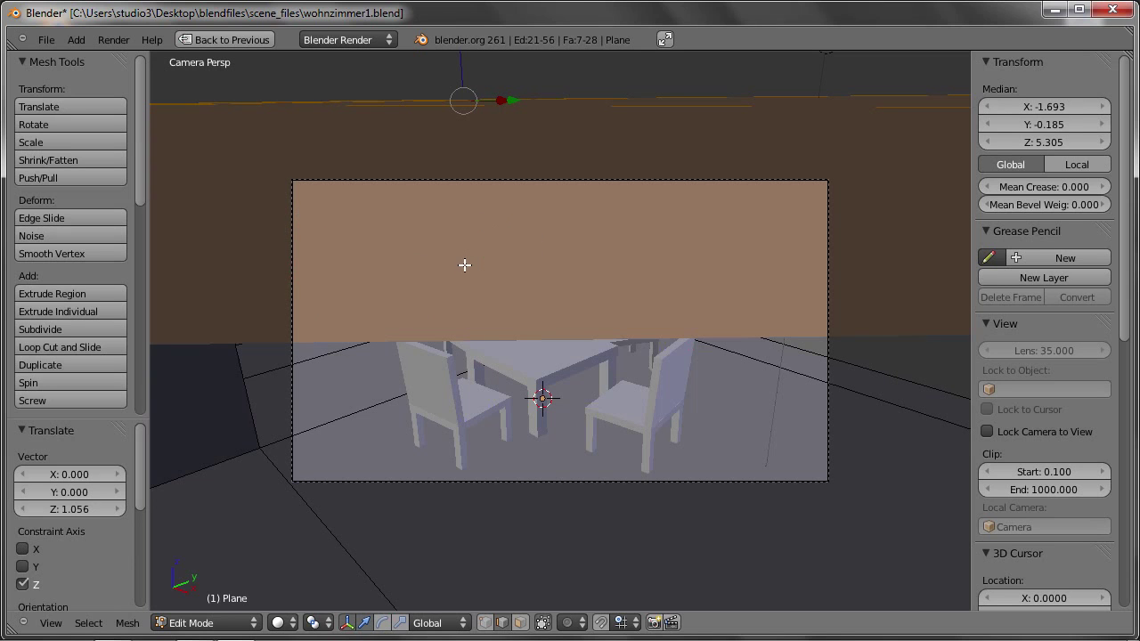
pyautogui.press('KP_1')
pyautogui.keyDown('shift'); pyautogui.moveTo(807, 333); pyautogui.dragTo(624, 308, button='middle'); pyautogui.keyUp('shift')
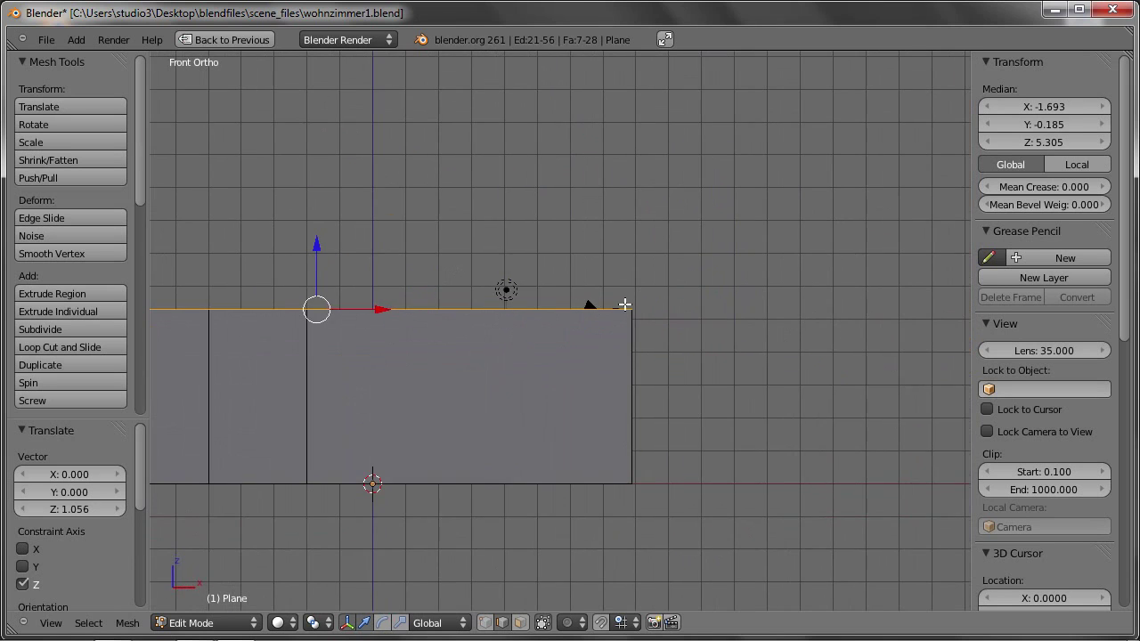
pyautogui.scroll(2, 585, 300)
pyautogui.scroll(2, 566, 286)
pyautogui.scroll(1, 588, 283)
pyautogui.scroll(-3, 611, 279)
pyautogui.scroll(-2, 543, 280)
pyautogui.scroll(3, 607, 284)
pyautogui.scroll(3, 602, 267)
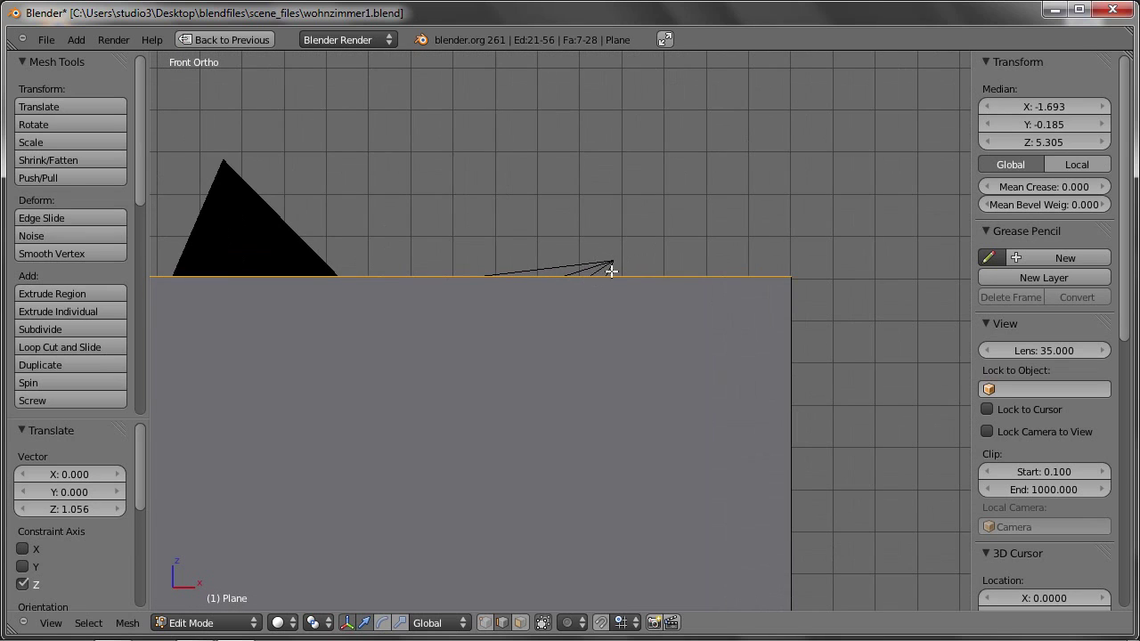
pyautogui.scroll(2, 611, 265)
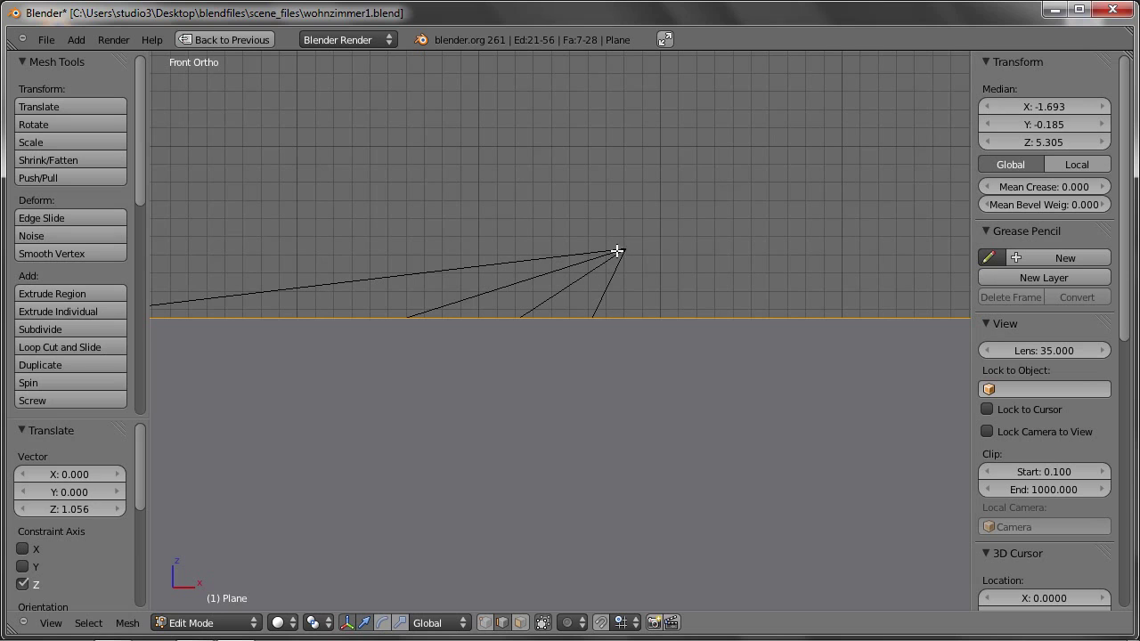
pyautogui.scroll(-2, 575, 287)
pyautogui.scroll(-2, 567, 288)
# - Leave Edit Mode, select the camera, lower it along Z, and look through it
pyautogui.press('Tab')
pyautogui.rightClick(577, 287)
pyautogui.scroll(-3, 577, 286)
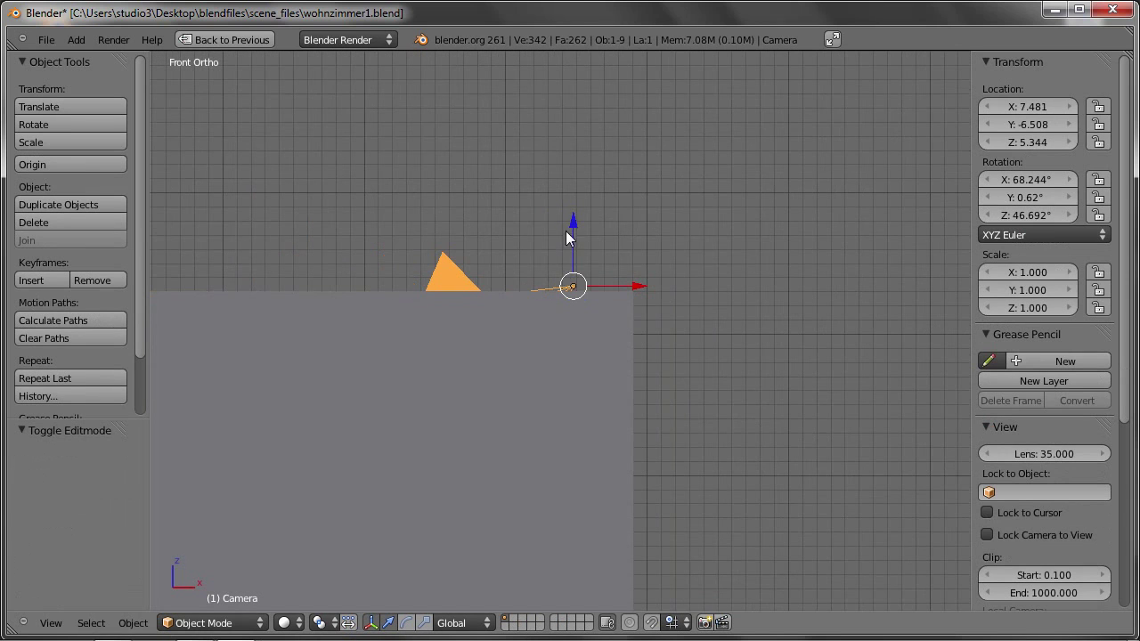
pyautogui.press('g')
pyautogui.press('z')
pyautogui.click(572, 248)
pyautogui.keyDown('shift'); pyautogui.moveTo(546, 303); pyautogui.dragTo(651, 238, button='middle'); pyautogui.keyUp('shift')
pyautogui.press('KP_0')
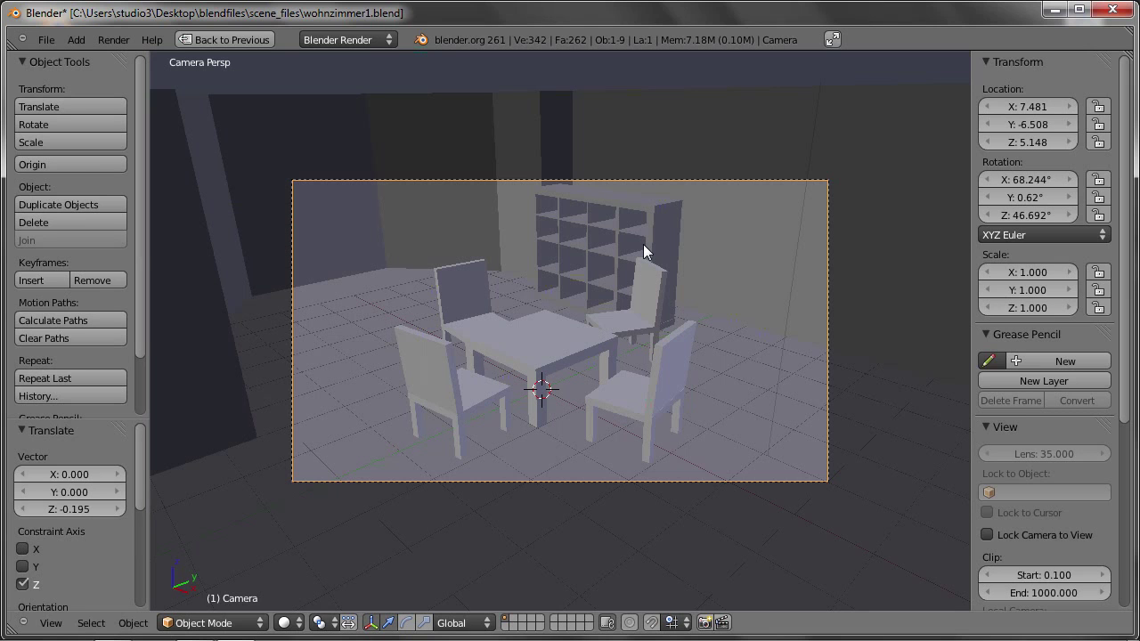
# - Lower the camera to Z 3.163 and re-aim it to 78.332° X and 51.35° Z rotation
pyautogui.press('g')
pyautogui.press('z')
pyautogui.click(636, 384)
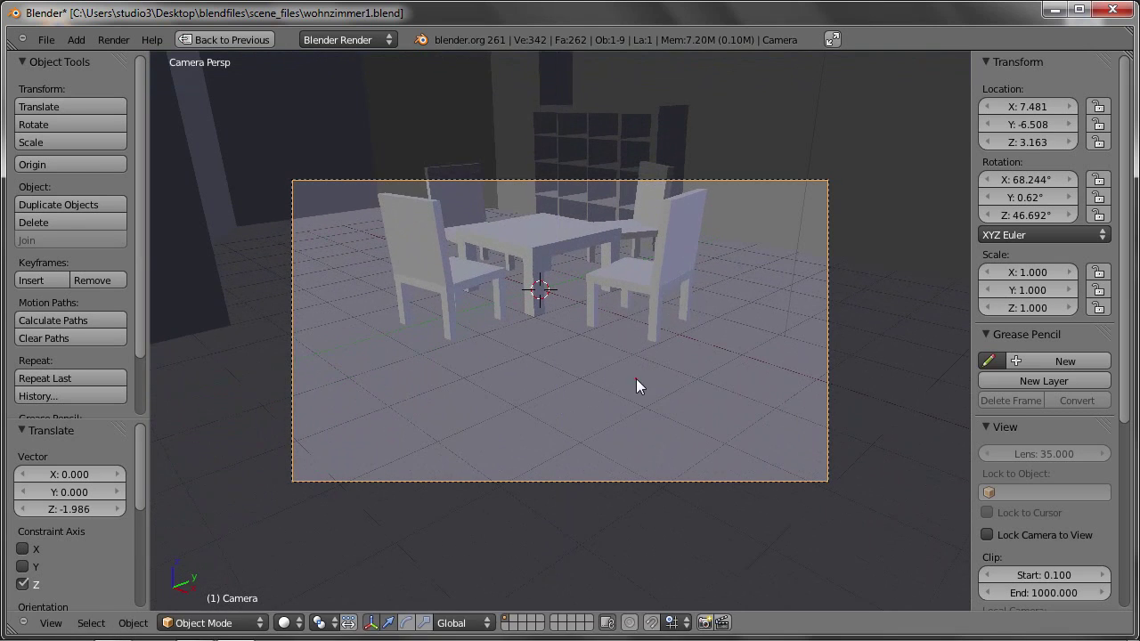
pyautogui.press('r')
pyautogui.press('x')
pyautogui.press('x')
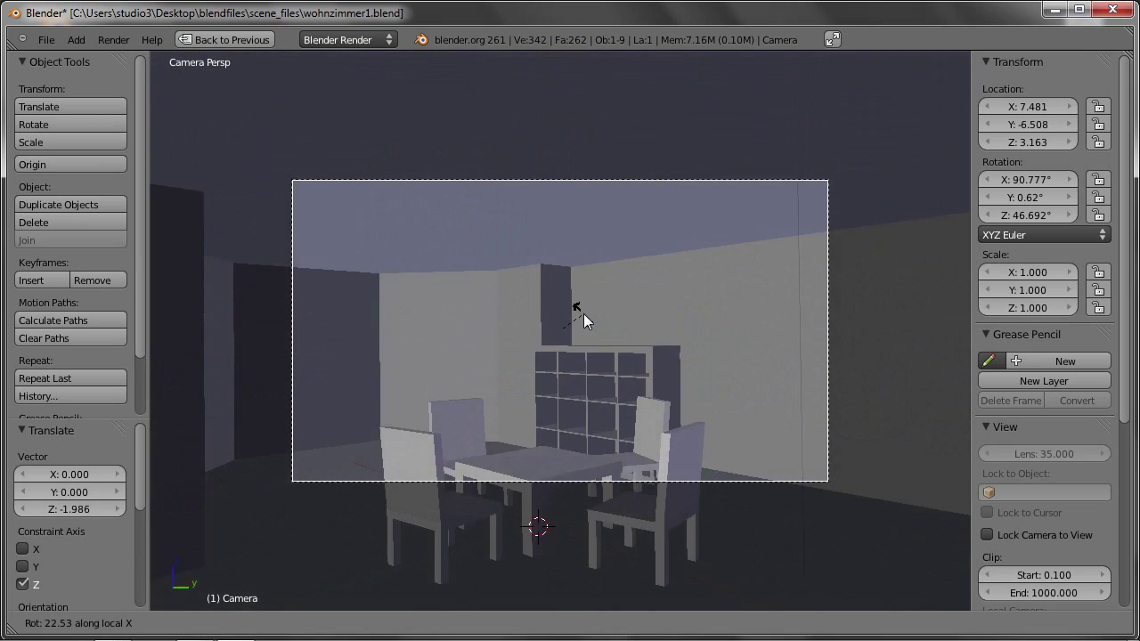
pyautogui.click(584, 304)
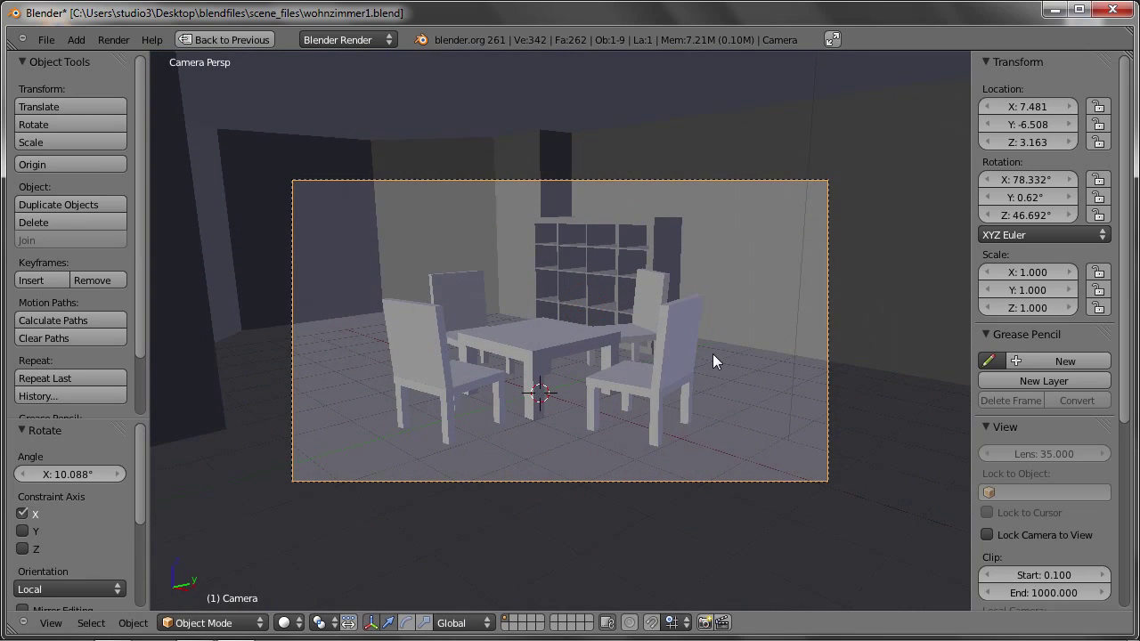
pyautogui.press('r')
pyautogui.press('z')
pyautogui.click(713, 343)
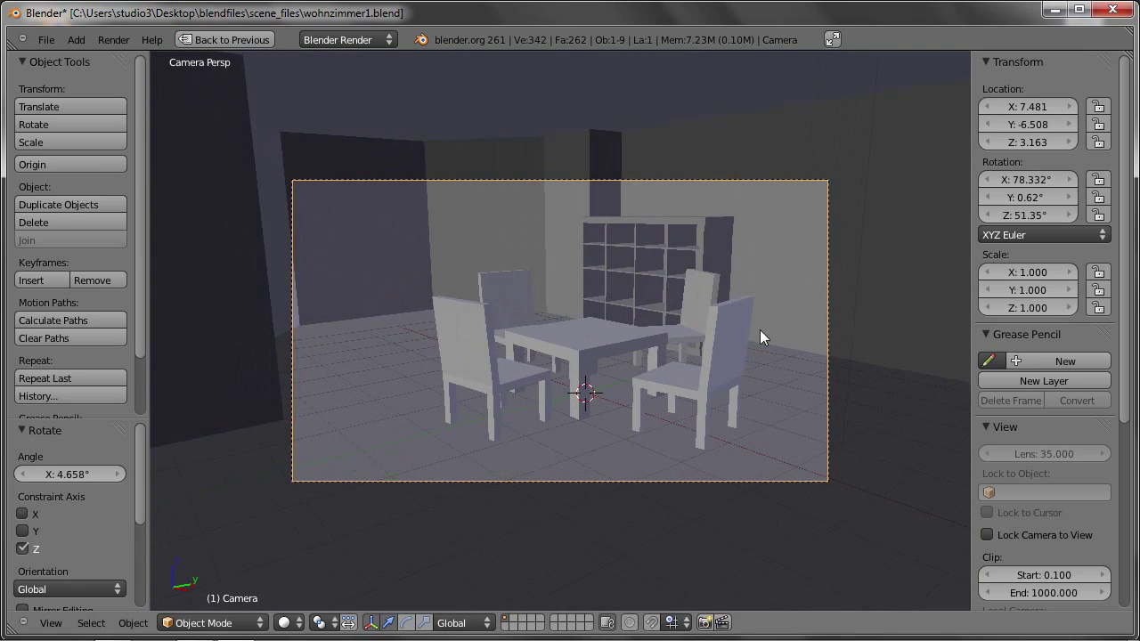
pyautogui.rightClick(797, 313)
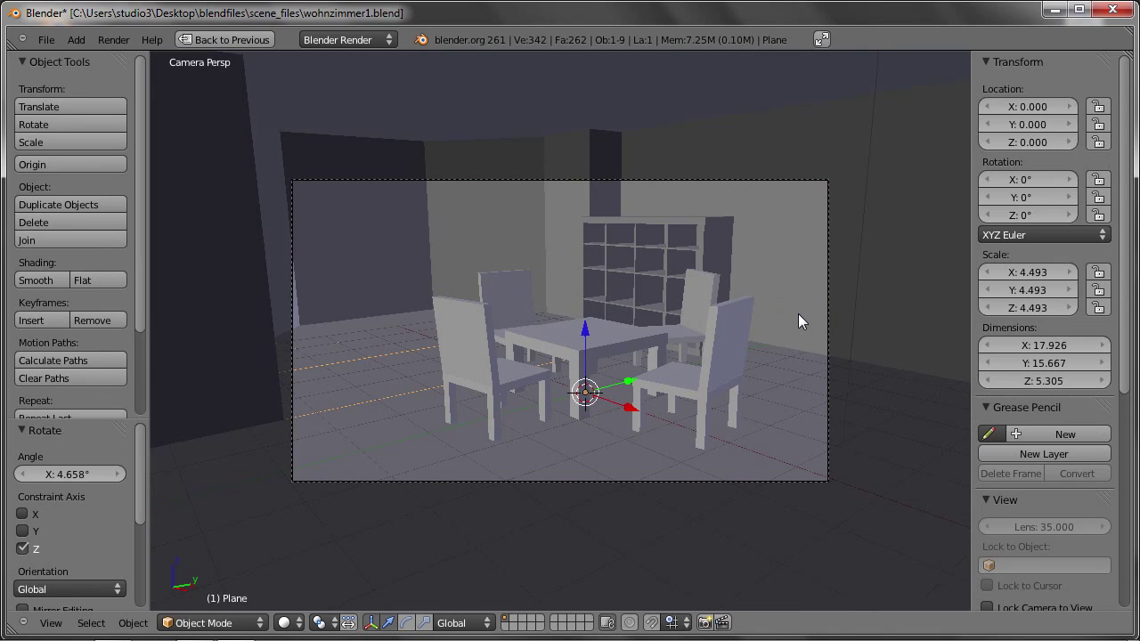
# - Add two horizontal loop cuts around the walls, the upper one at Z 4.481
pyautogui.press('Tab')
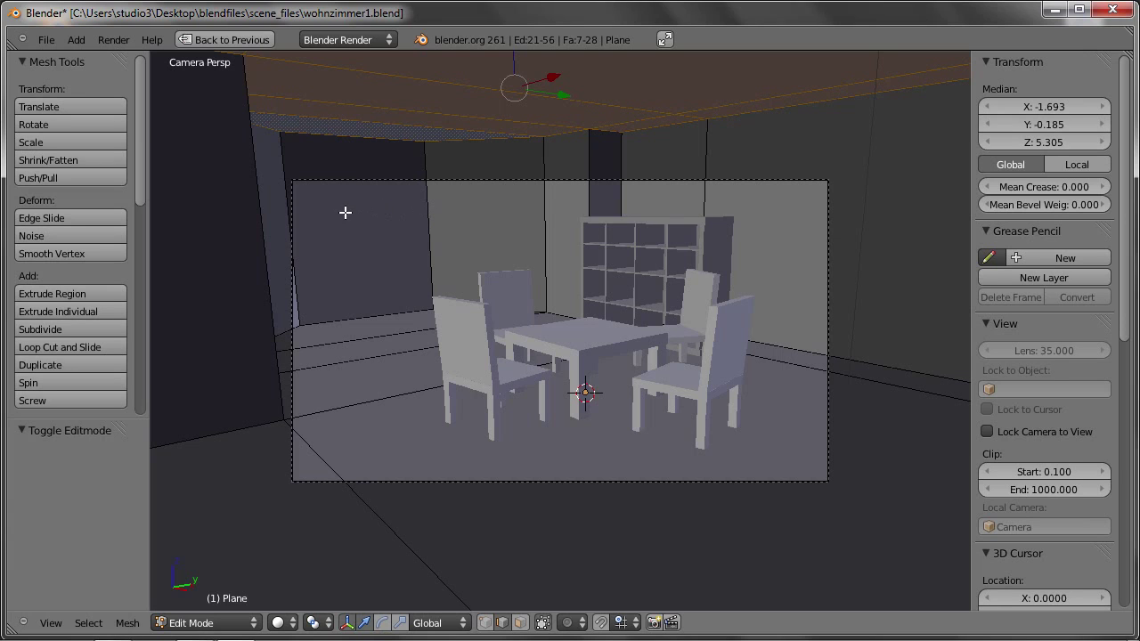
pyautogui.hotkey('ctrl', 'r')
pyautogui.click(428, 216)
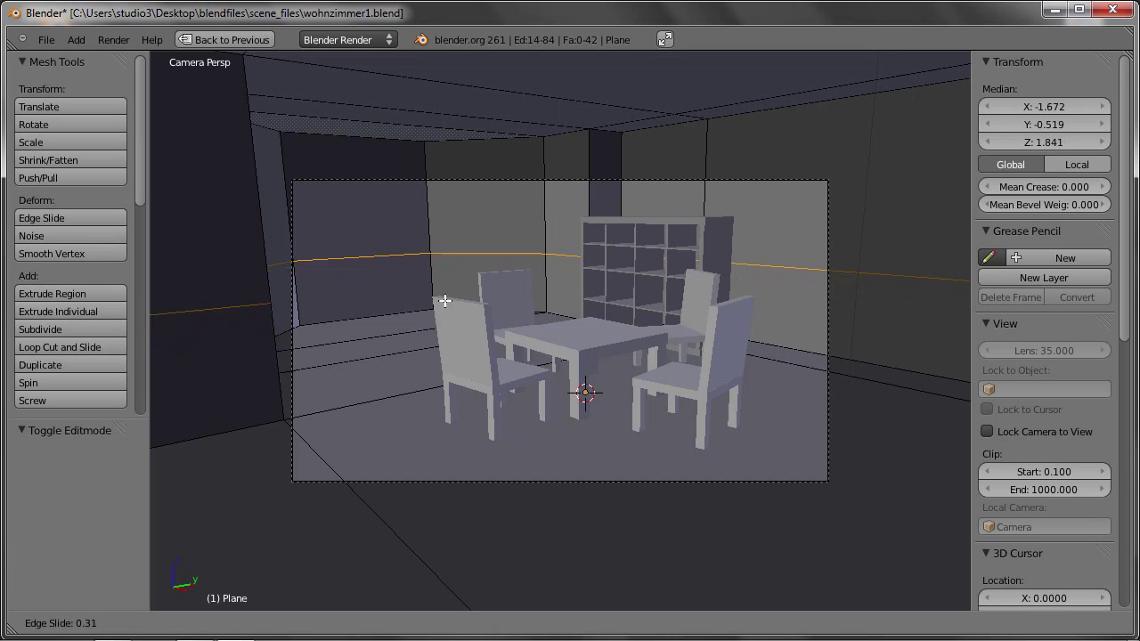
pyautogui.click(440, 310)
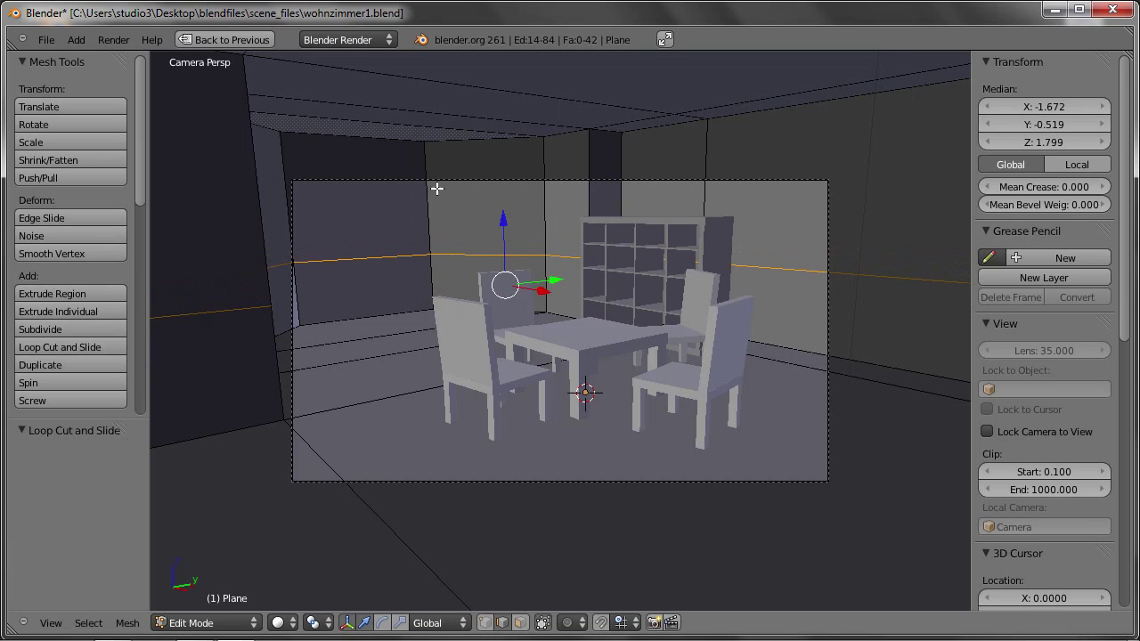
pyautogui.hotkey('ctrl', 'r')
pyautogui.click(424, 194)
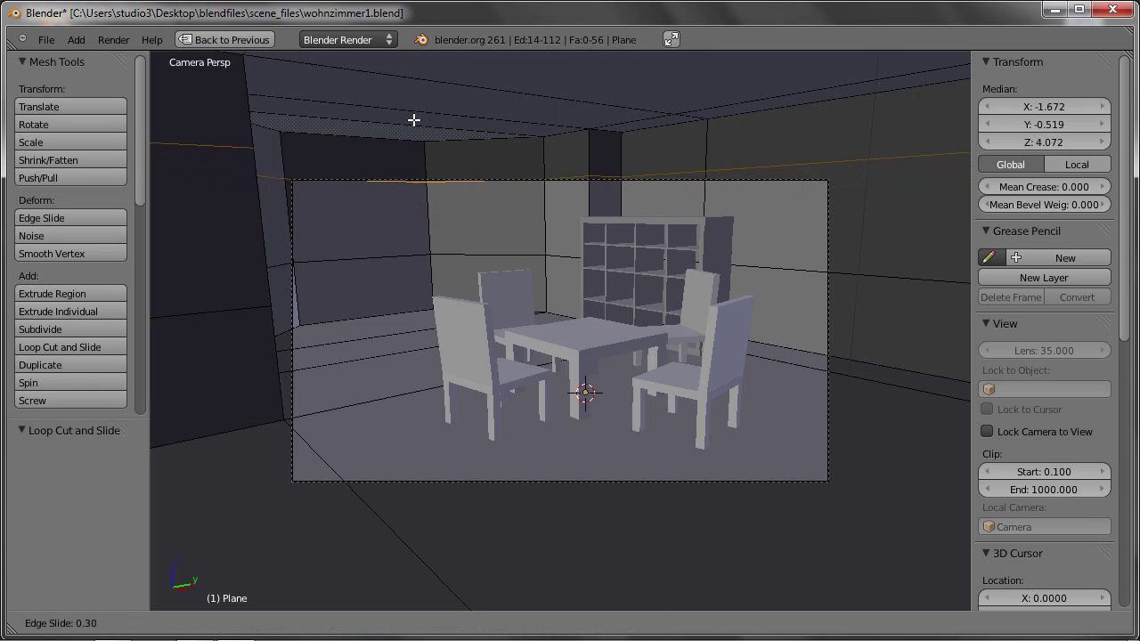
pyautogui.click(405, 70)
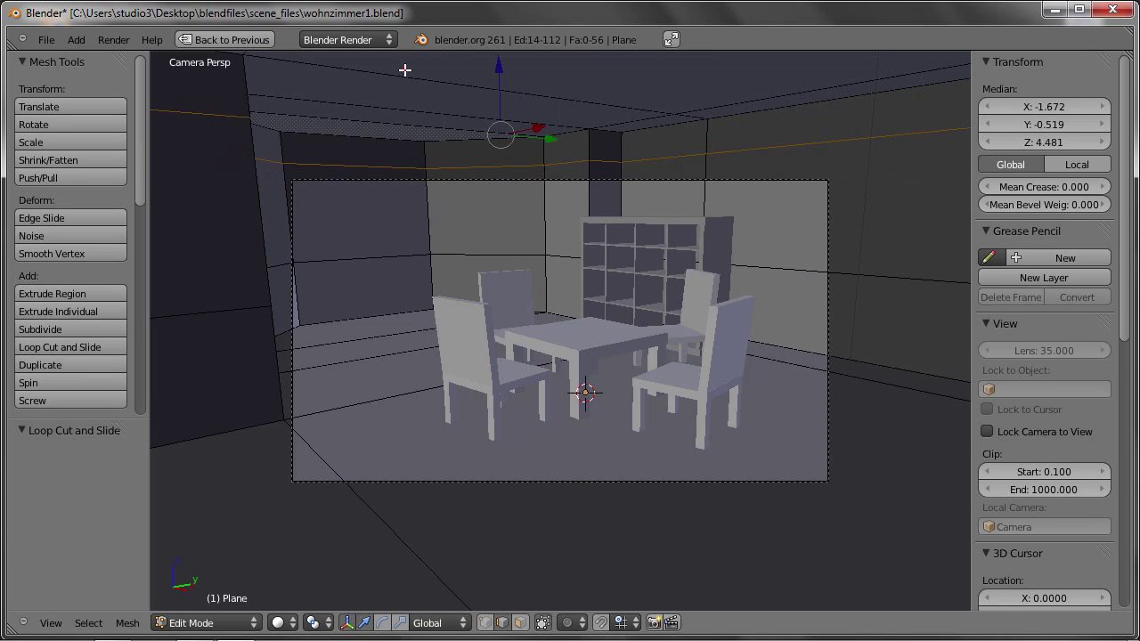
# - Leave the camera view, then zoom, orbit and pan to look down on the room mesh
pyautogui.press('KP_5')
pyautogui.scroll(-2, 384, 204)
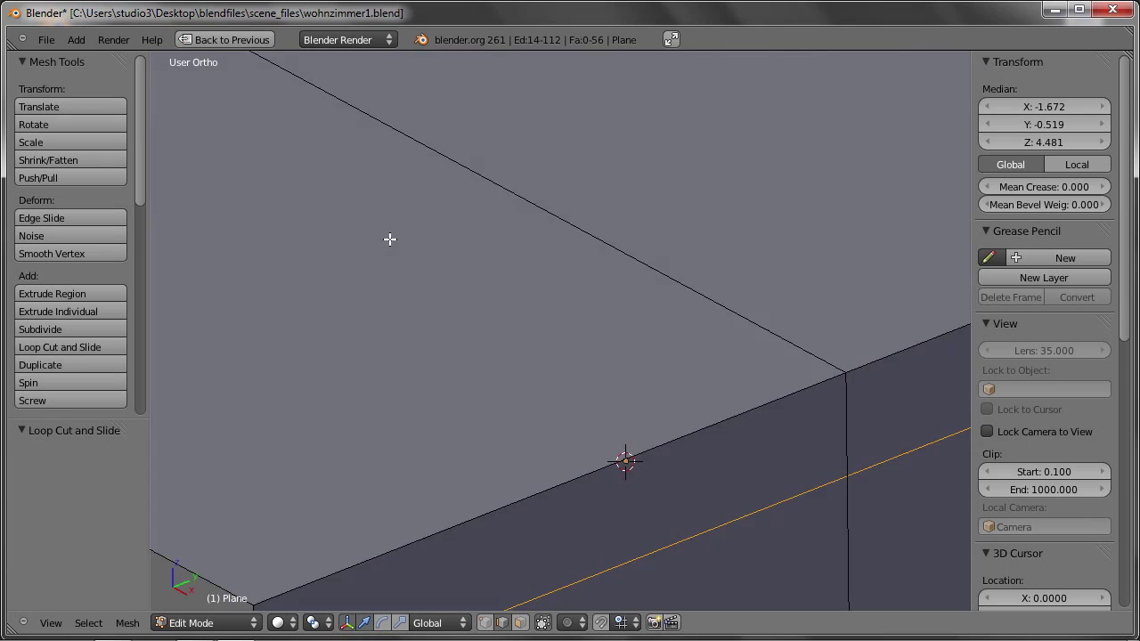
pyautogui.scroll(-2, 389, 237)
pyautogui.scroll(-2, 507, 204)
pyautogui.scroll(-2, 466, 206)
pyautogui.moveTo(394, 205); pyautogui.dragTo(473, 420, button='middle')
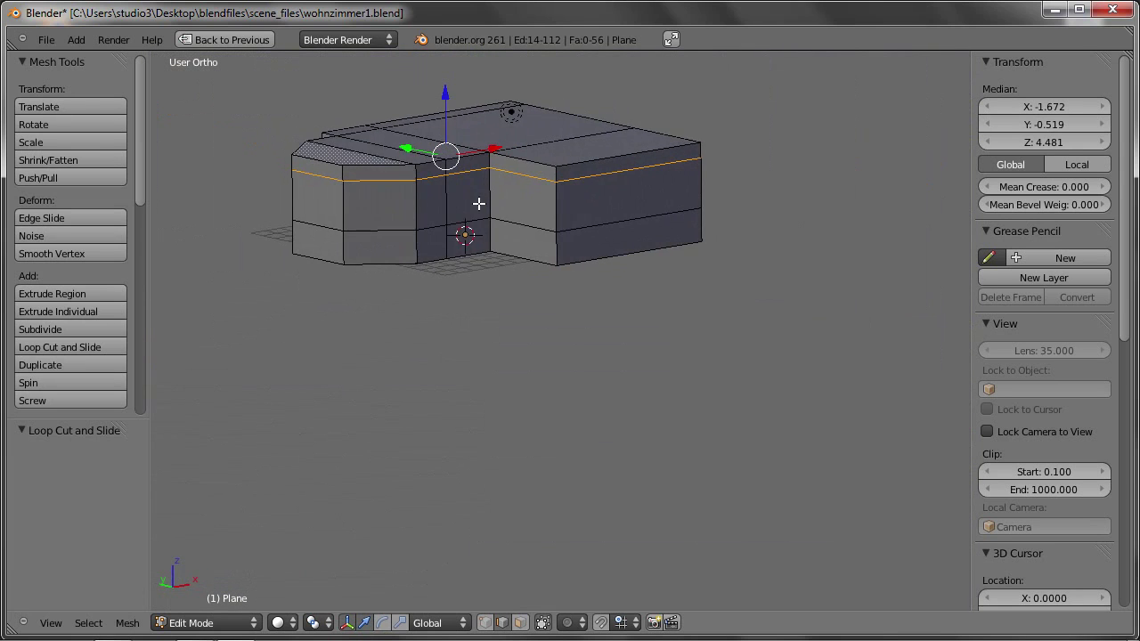
pyautogui.scroll(4, 384, 188)
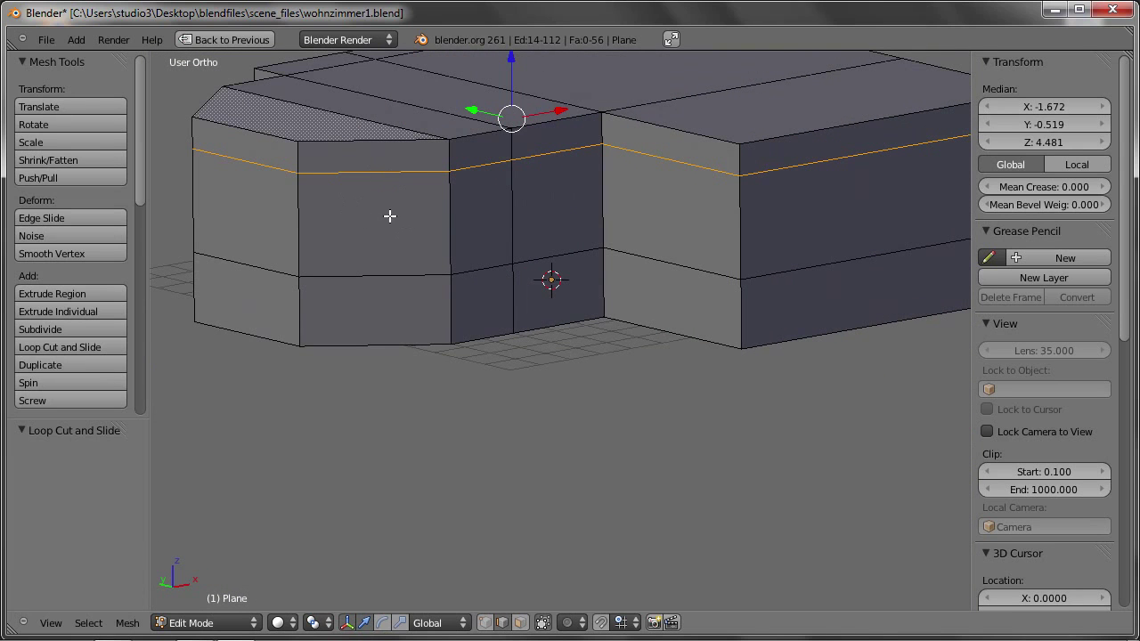
pyautogui.keyDown('shift'); pyautogui.moveTo(366, 216); pyautogui.dragTo(483, 267, button='middle'); pyautogui.keyUp('shift')
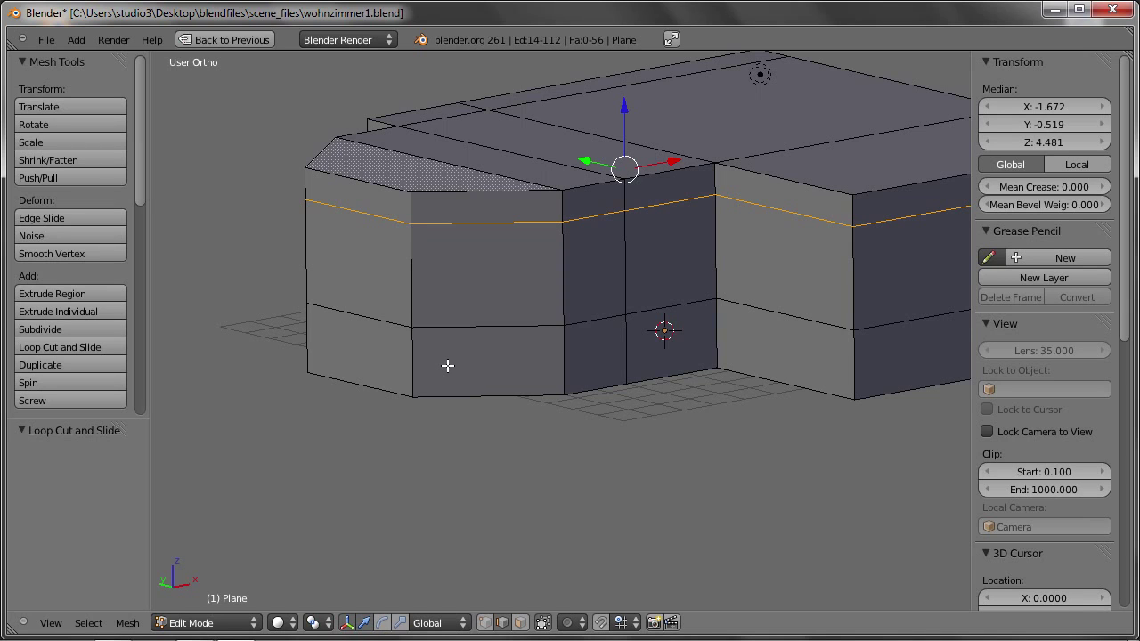
# - Bring up the Vertex/Edge/Face Mesh Select Mode menu with Ctrl+Tab
pyautogui.hotkey('ctrl', 'Tab')
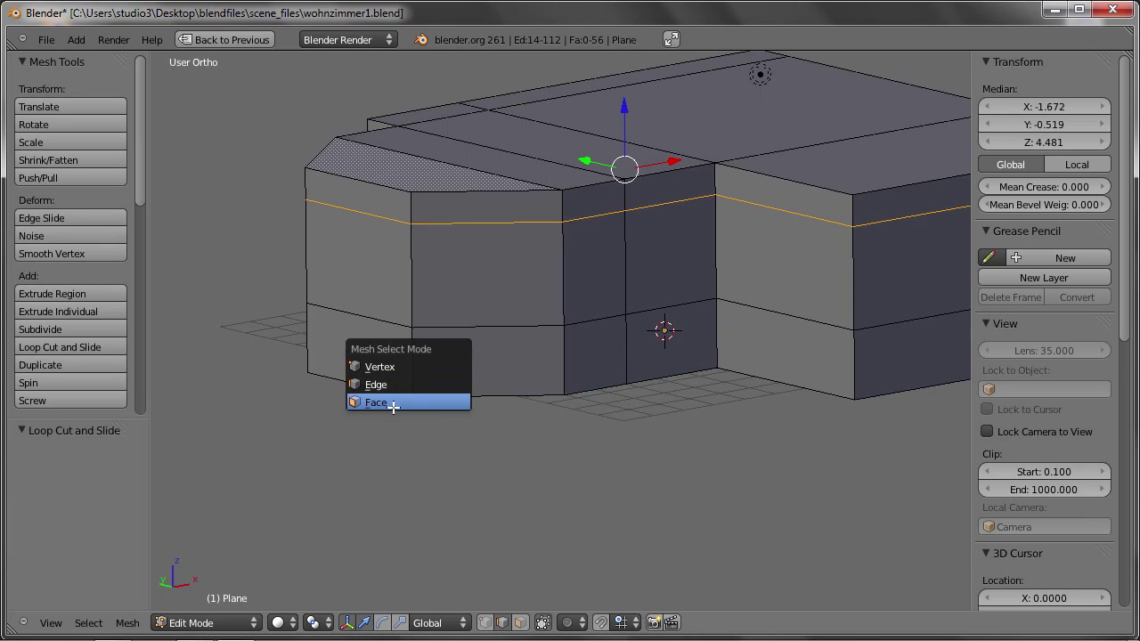
# - Cycle the wall mesh through vertex, edge and face select modes, ending in face select mode
pyautogui.click(421, 366)
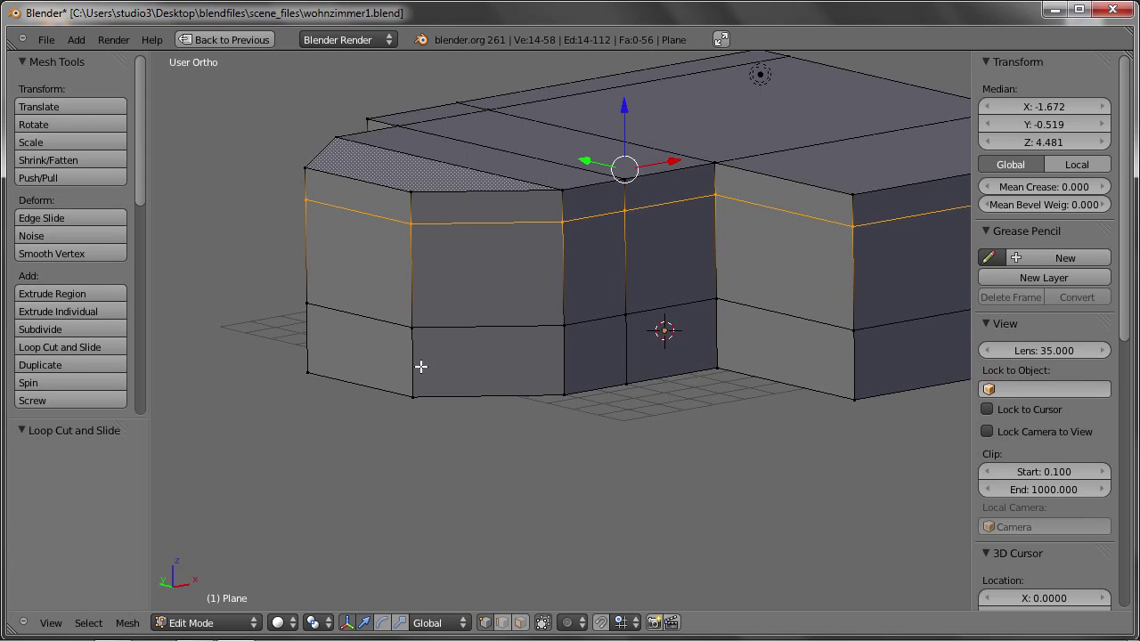
pyautogui.hotkey('ctrl', 'Tab')
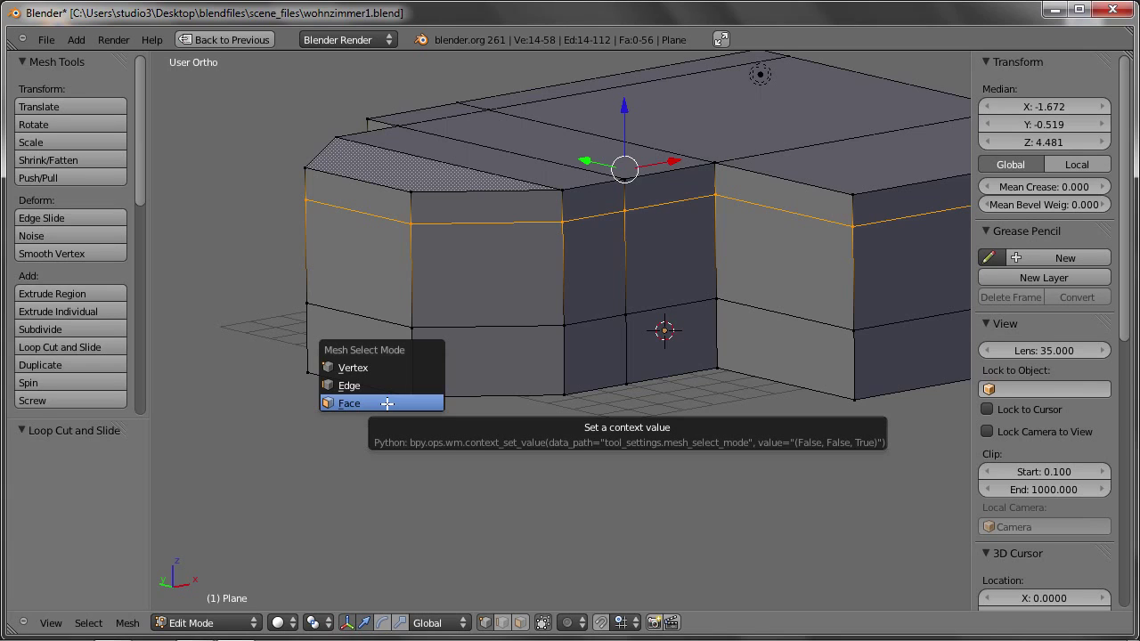
pyautogui.click(388, 403)
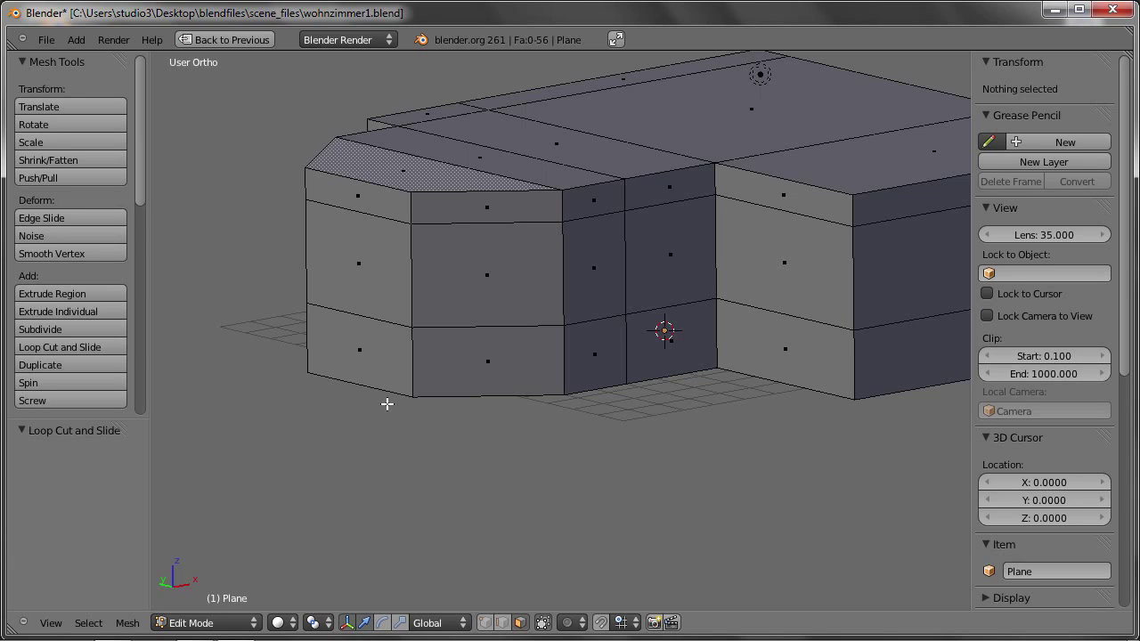
pyautogui.hotkey('ctrl', 'Tab')
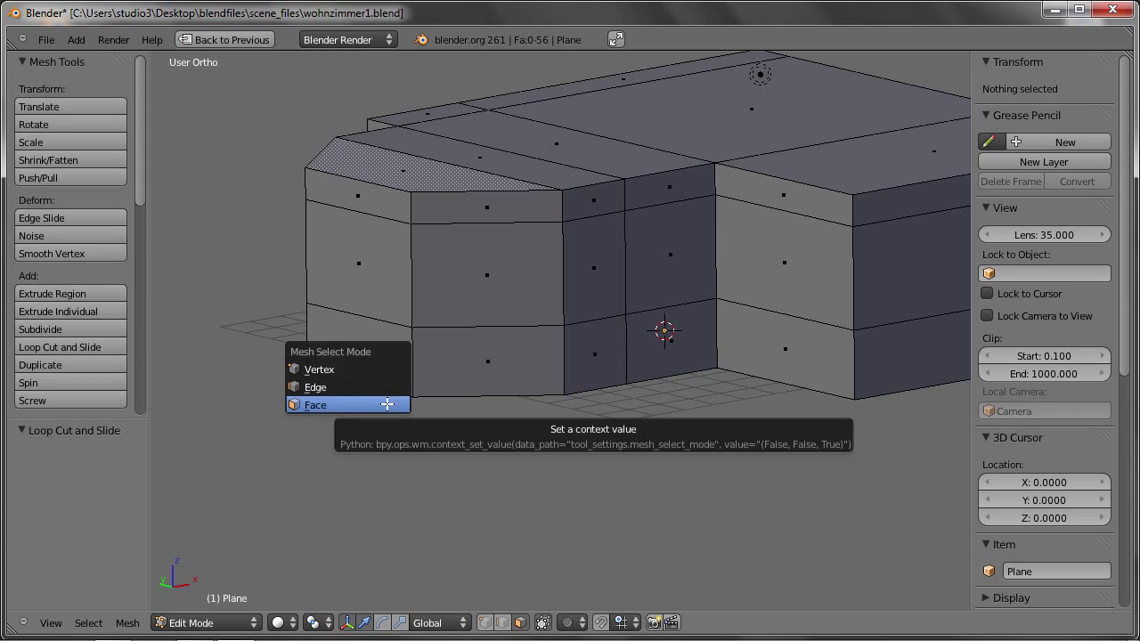
pyautogui.press('e')
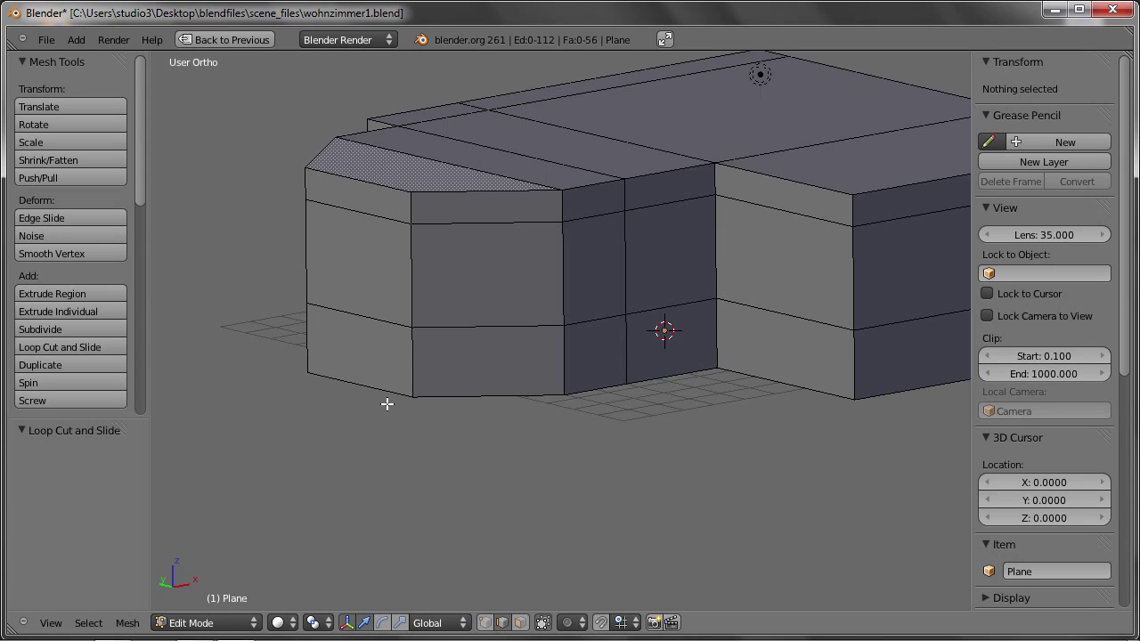
pyautogui.hotkey('ctrl', 'Tab')
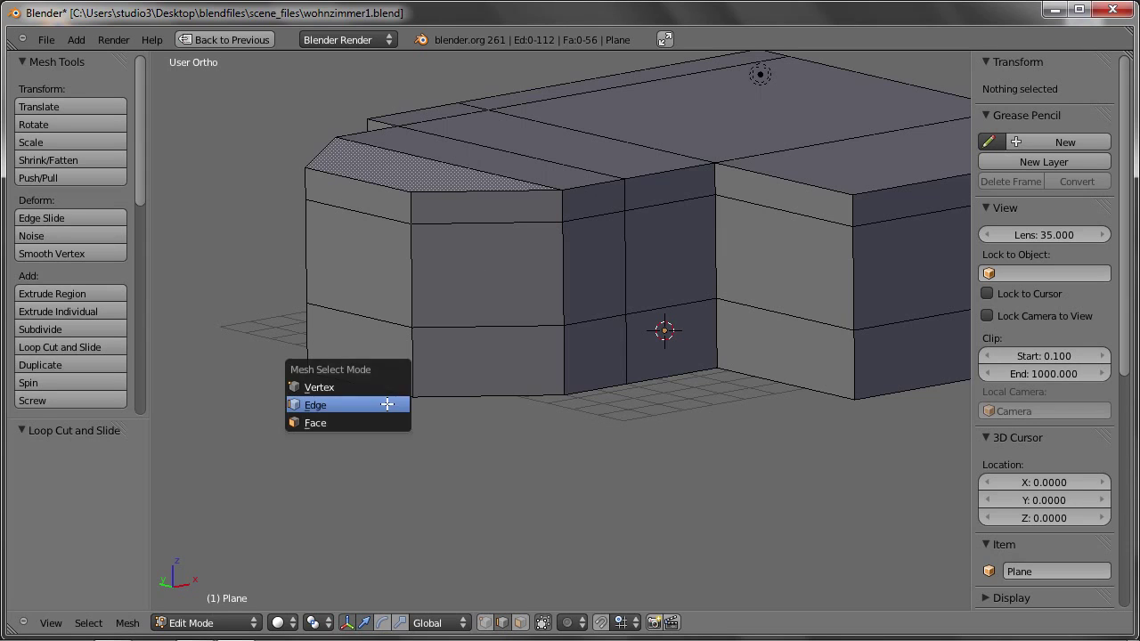
pyautogui.press('v')
pyautogui.hotkey('ctrl', 'Tab')
pyautogui.press('e')
pyautogui.hotkey('ctrl', 'Tab')
pyautogui.press('f')
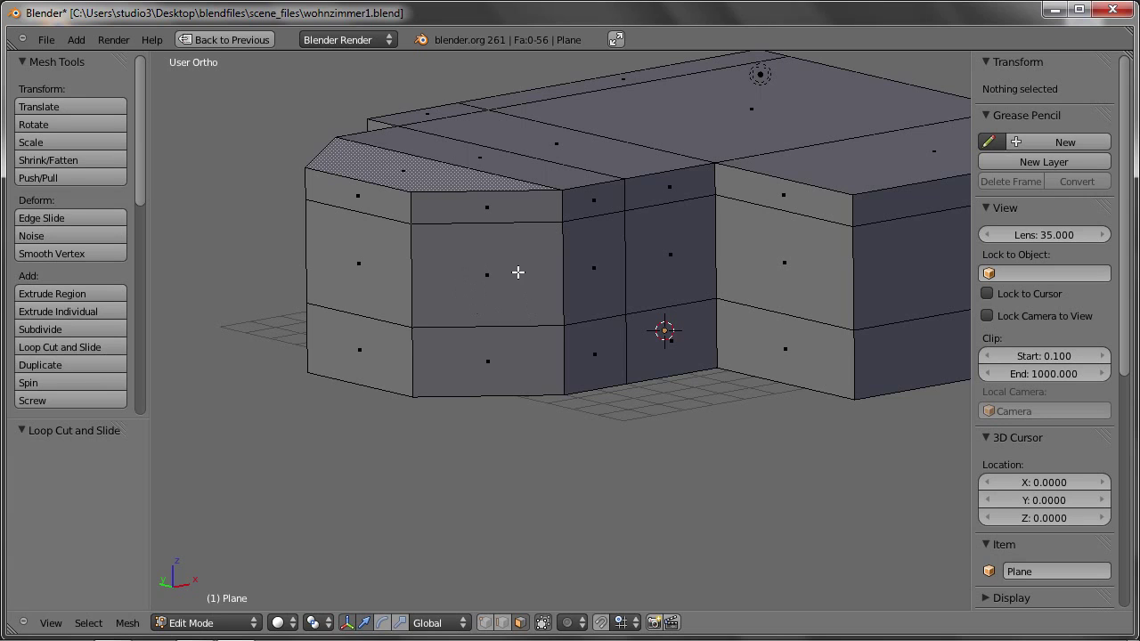
# - Select a middle-row wall face and extrude it almost flush, redoing a first attempt
pyautogui.rightClick(487, 276)
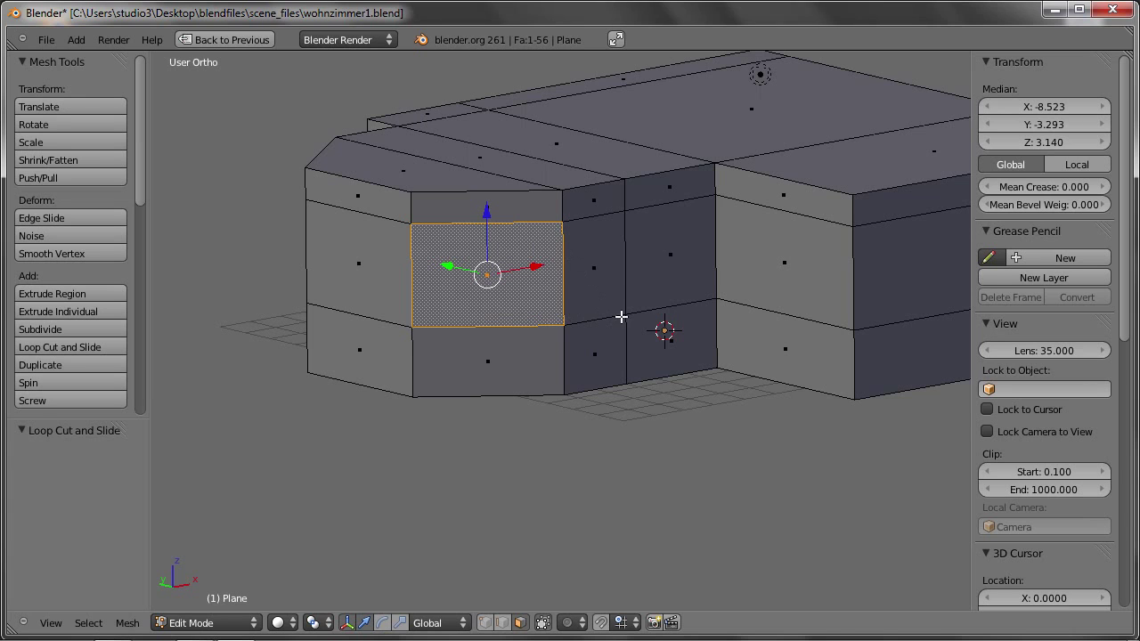
pyautogui.moveTo(662, 272)
pyautogui.mouseDown(button='middle')
pyautogui.moveTo(647, 305)
pyautogui.moveTo(588, 333)
pyautogui.moveTo(564, 324)
pyautogui.mouseUp(button='middle')
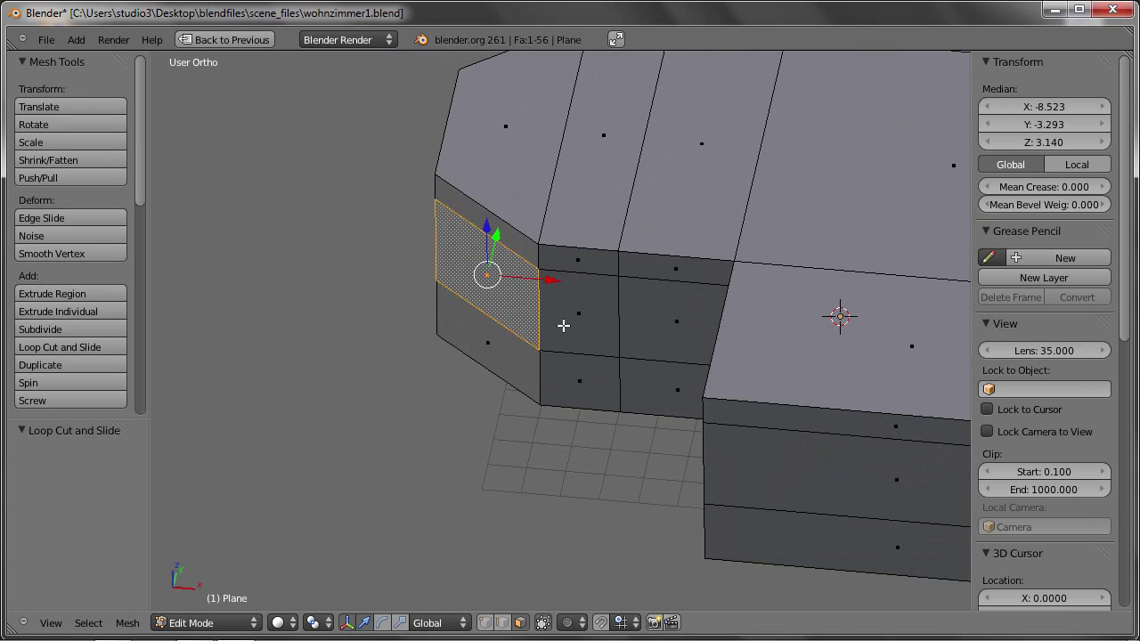
pyautogui.press('e')
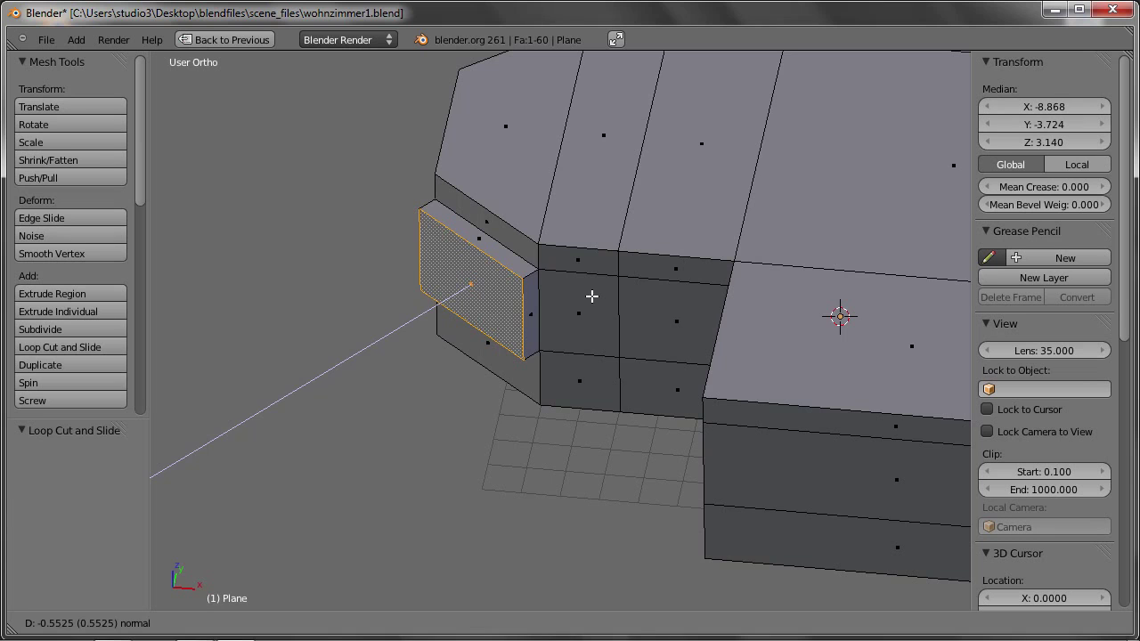
pyautogui.click(592, 296)
pyautogui.moveTo(593, 296)
pyautogui.mouseDown(button='middle')
pyautogui.moveTo(784, 214)
pyautogui.moveTo(598, 271)
pyautogui.moveTo(518, 277)
pyautogui.mouseUp(button='middle')
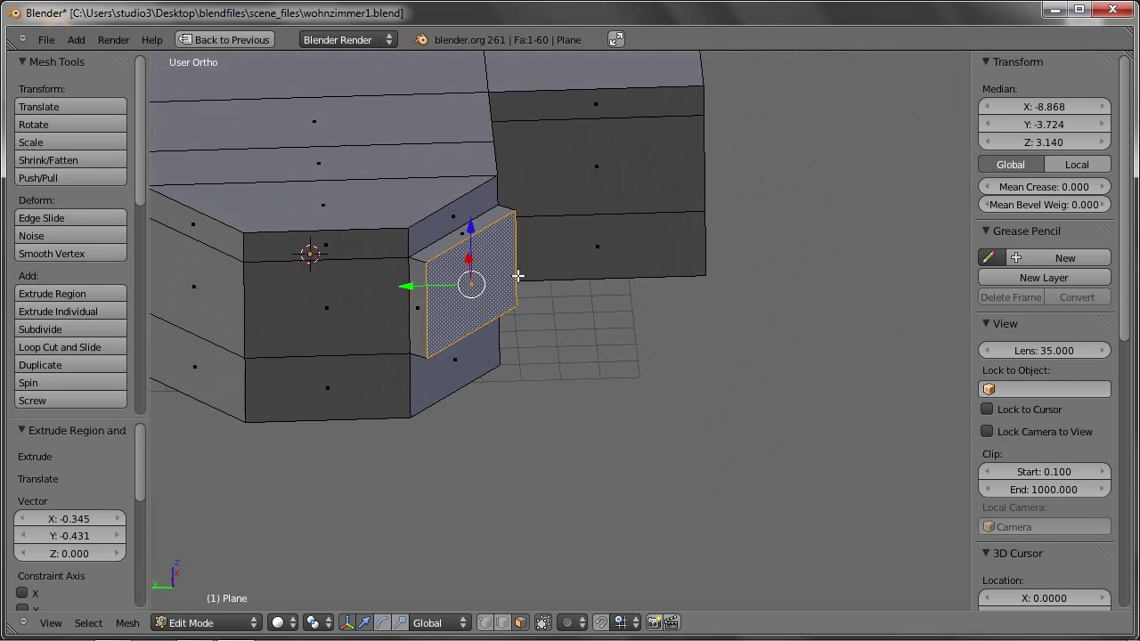
pyautogui.scroll(1, 433, 267)
pyautogui.scroll(2, 428, 268)
pyautogui.scroll(1, 420, 268)
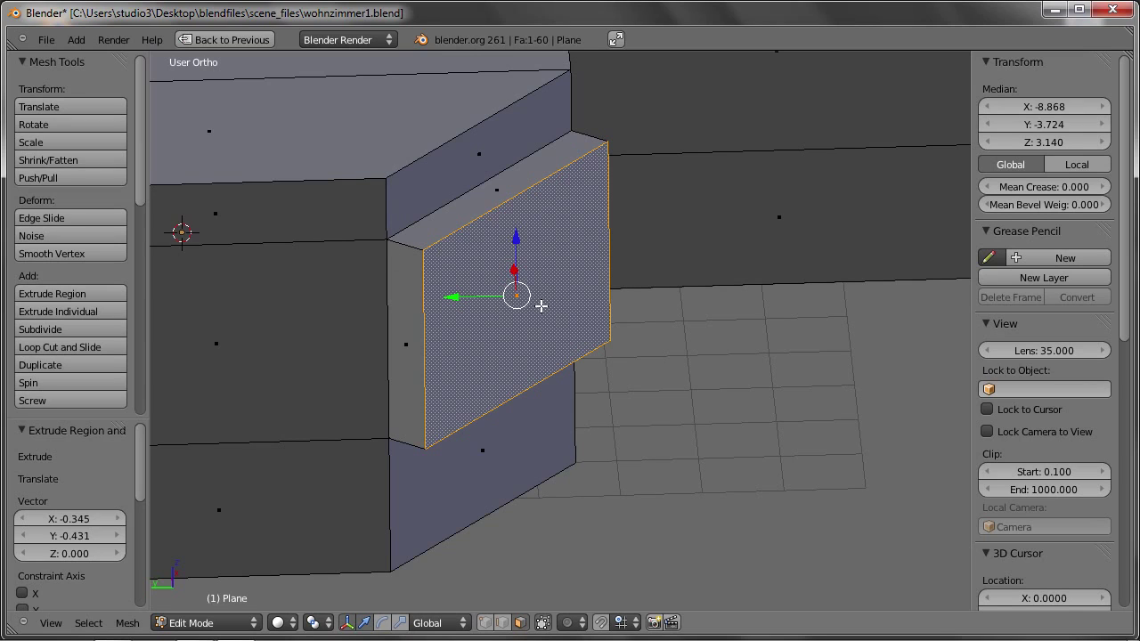
pyautogui.hotkey('ctrl', 'z')
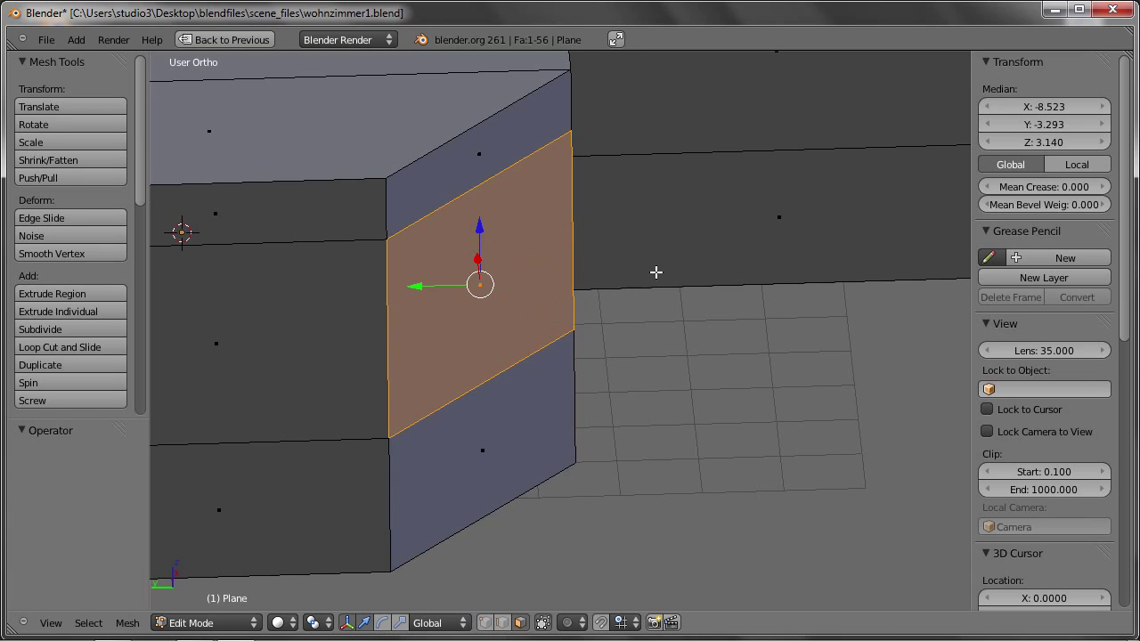
pyautogui.press('e')
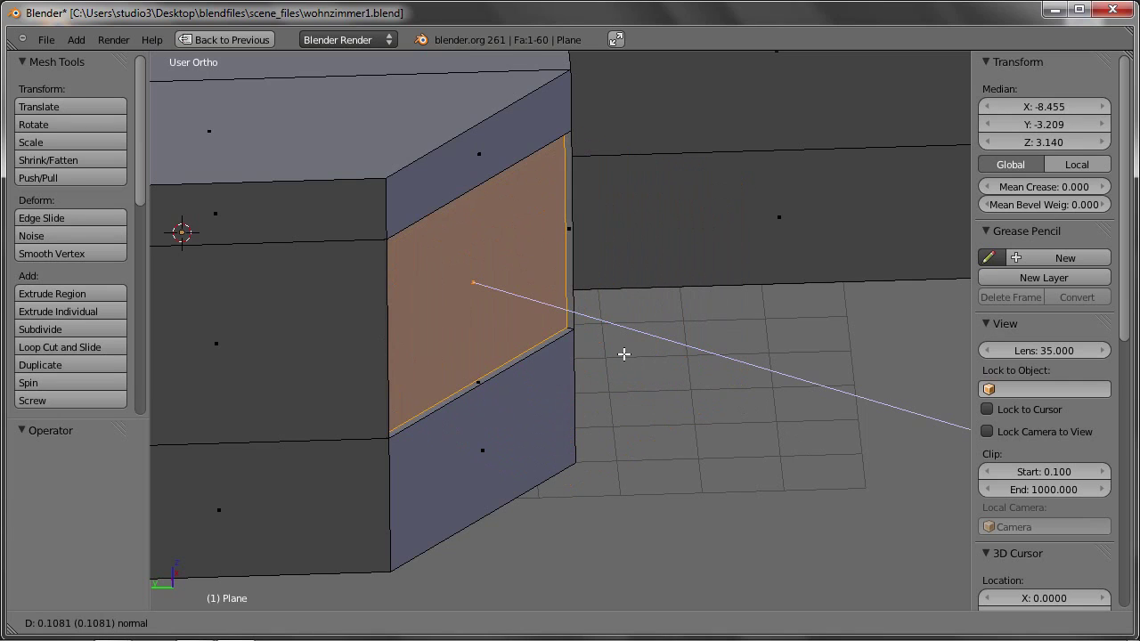
pyautogui.click(624, 353)
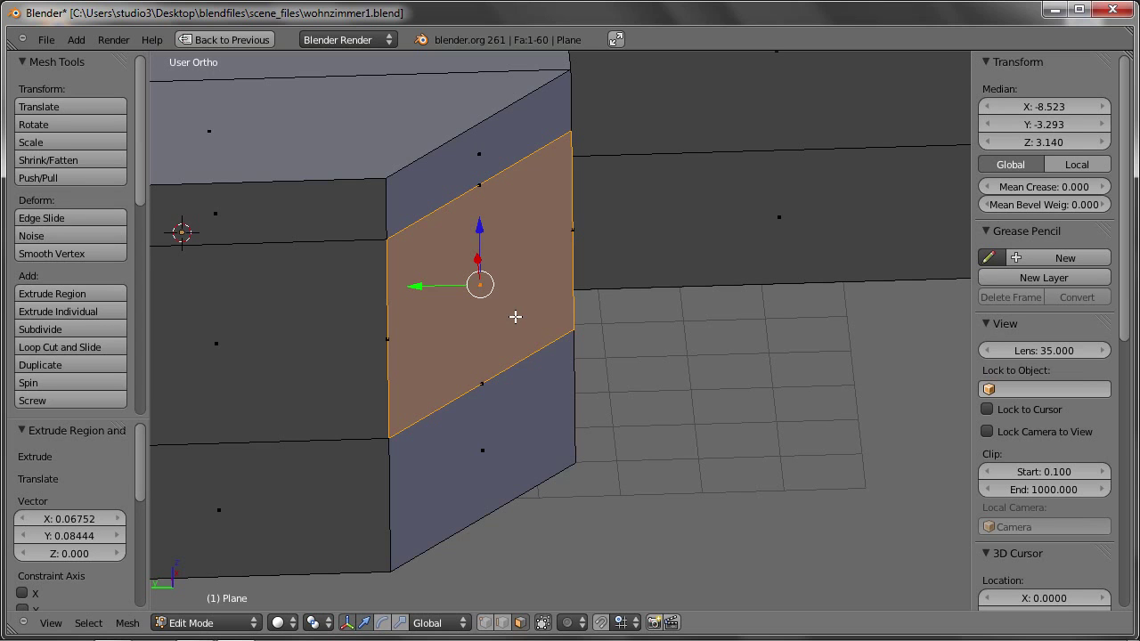
# - Scale the inset face to 0.81 and extrude it outward into a small block
pyautogui.moveTo(529, 330)
pyautogui.mouseDown(button='middle')
pyautogui.moveTo(464, 301)
pyautogui.moveTo(481, 297)
pyautogui.mouseUp(button='middle')
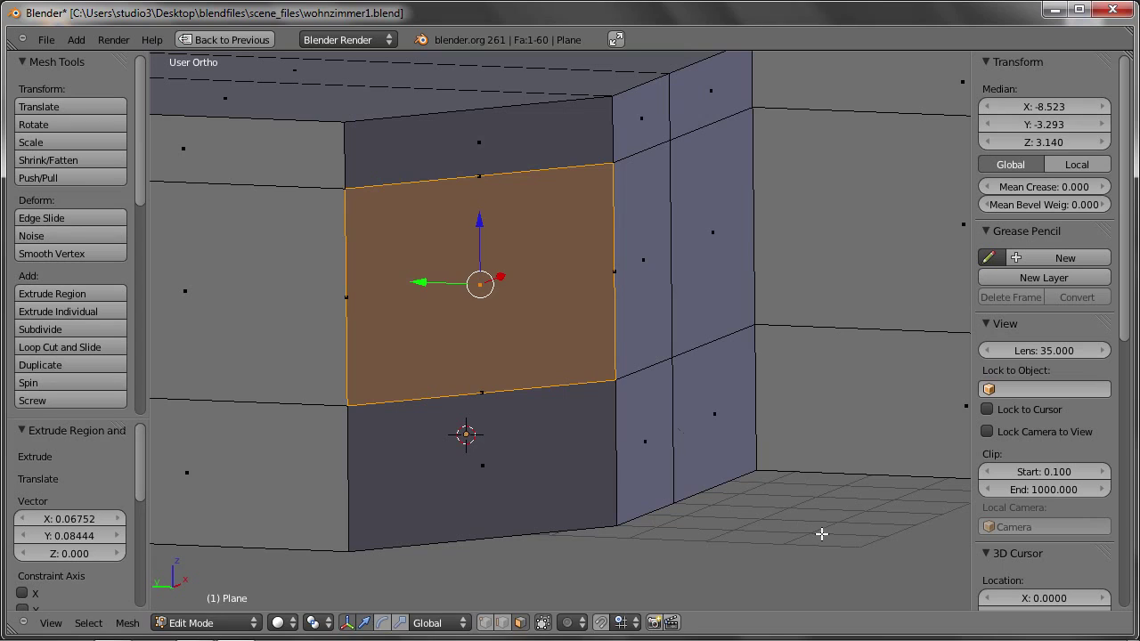
pyautogui.press('s')
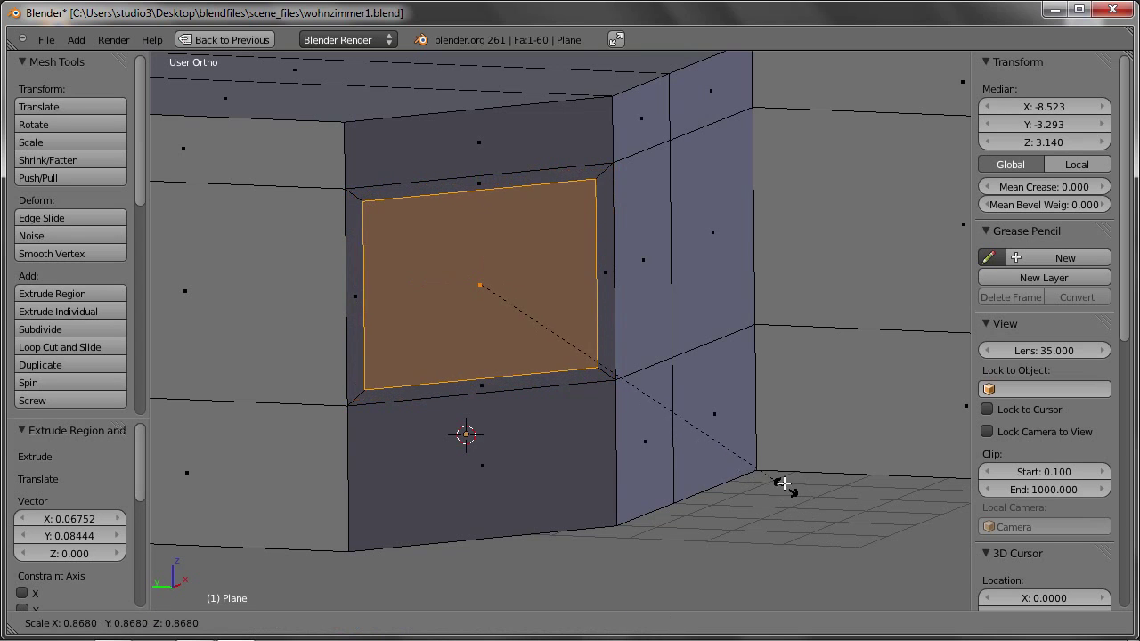
pyautogui.click(773, 460)
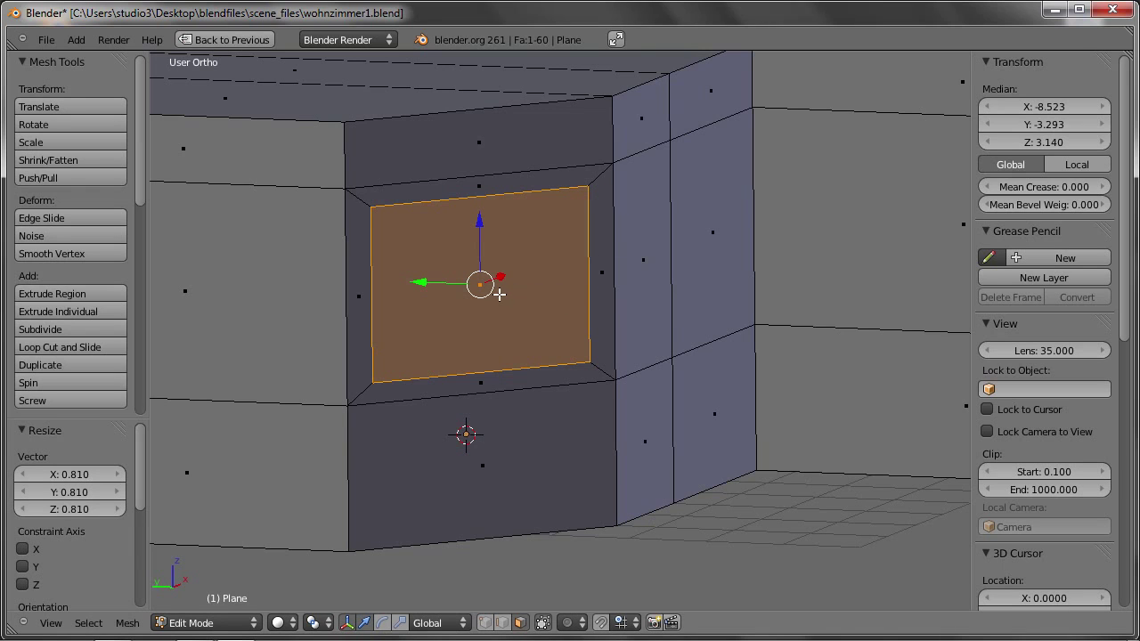
pyautogui.press('e')
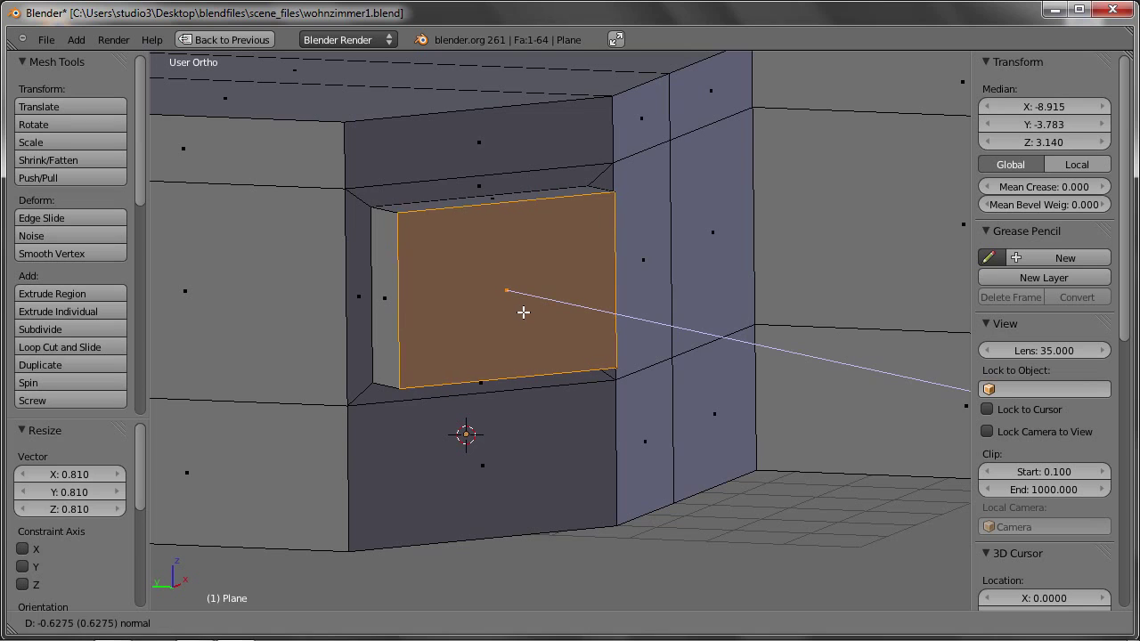
pyautogui.click(523, 312)
pyautogui.moveTo(386, 247)
pyautogui.mouseDown(button='middle')
pyautogui.moveTo(401, 259)
pyautogui.moveTo(184, 258)
pyautogui.moveTo(472, 297)
pyautogui.moveTo(369, 261)
pyautogui.mouseUp(button='middle')
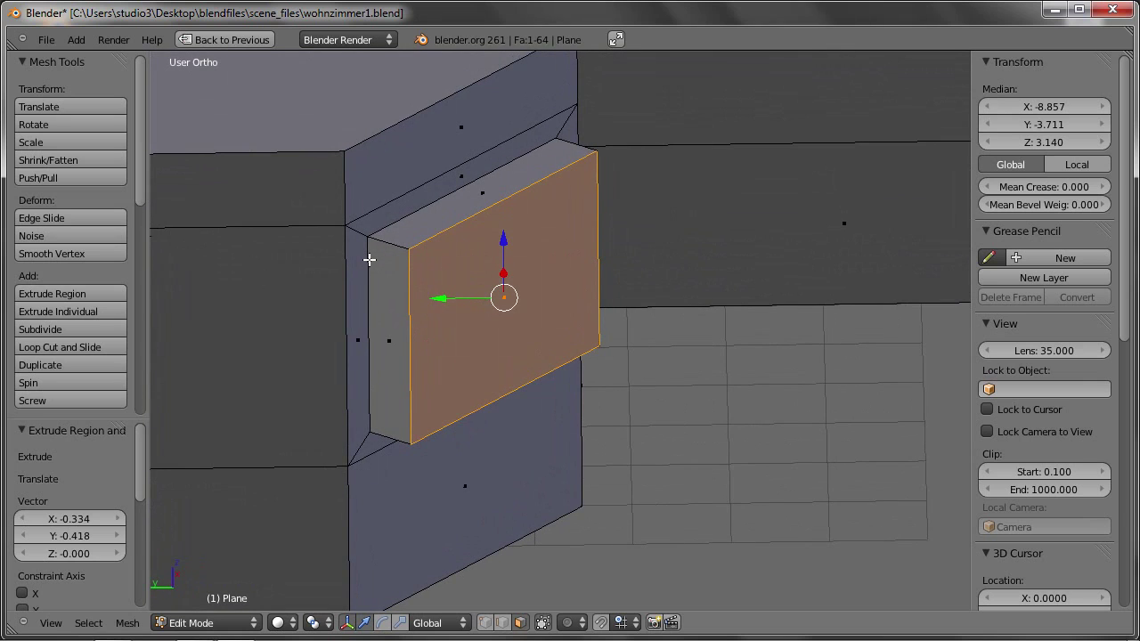
pyautogui.scroll(-3, 369, 259)
pyautogui.moveTo(369, 259)
pyautogui.mouseDown(button='middle')
pyautogui.moveTo(344, 283)
pyautogui.moveTo(377, 246)
pyautogui.mouseUp(button='middle')
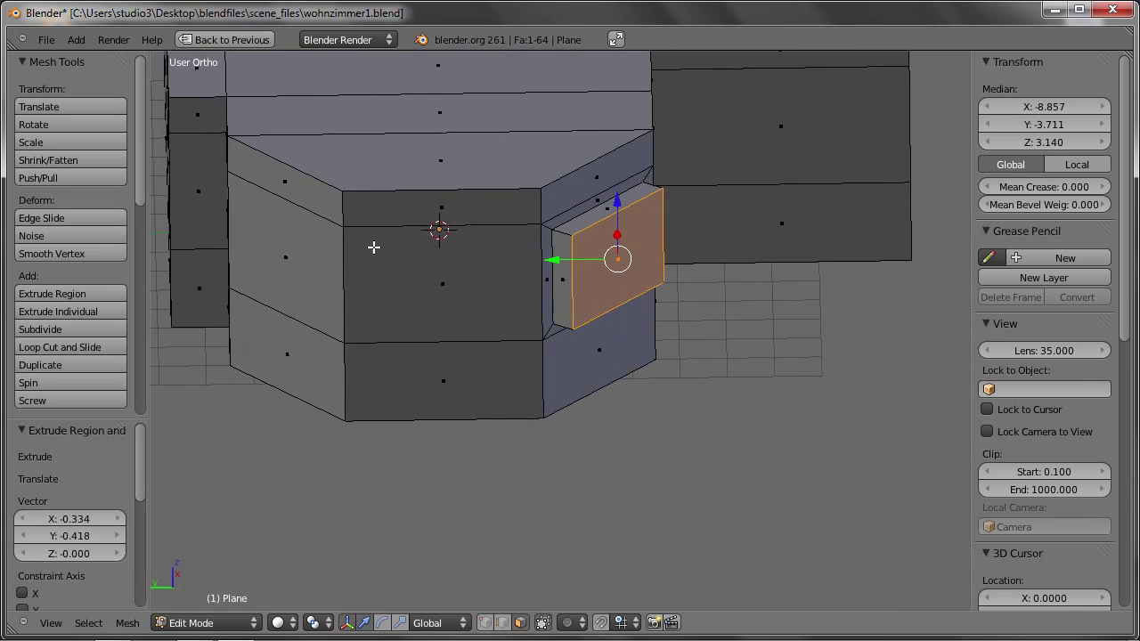
# - Select the large front wall face, extrude it in place and scale it to 0.8
pyautogui.rightClick(431, 276)
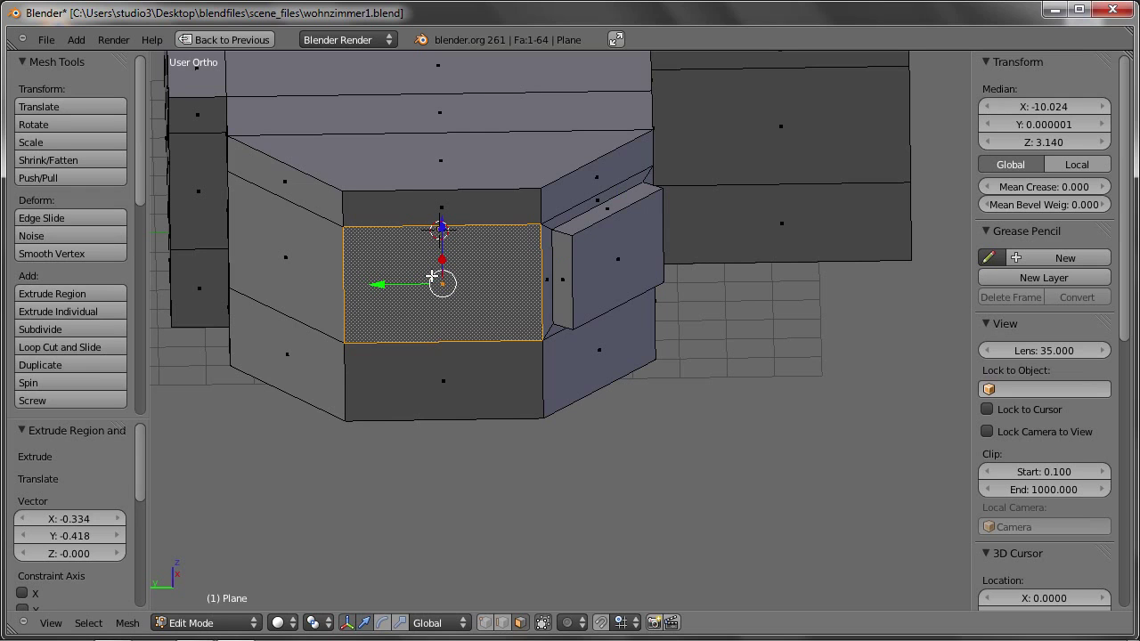
pyautogui.press('KP_3')
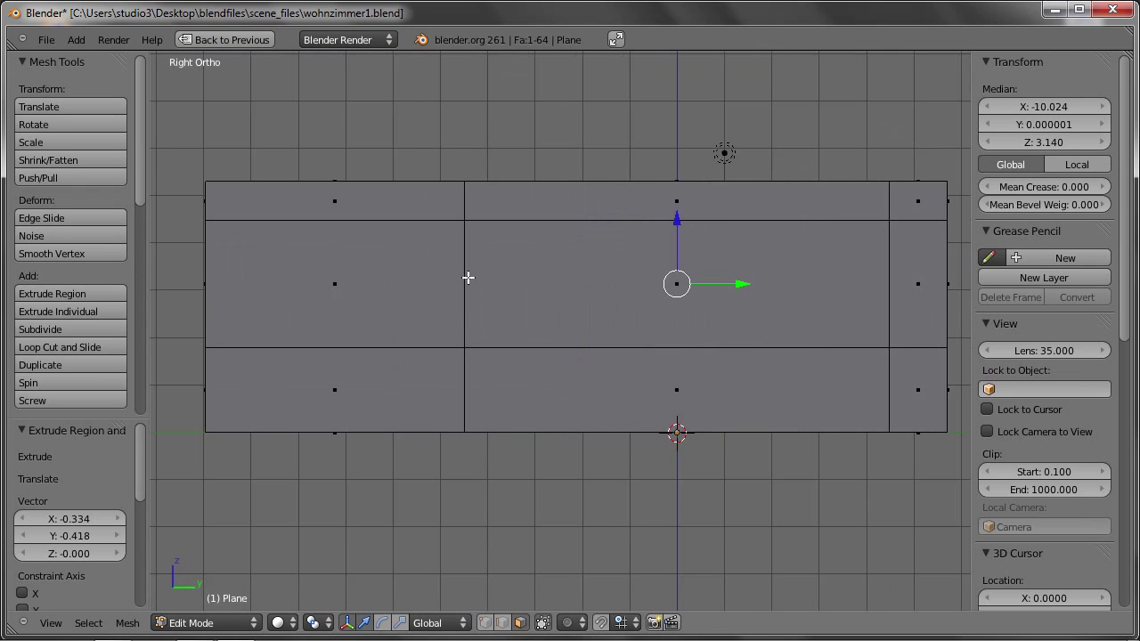
pyautogui.press('ctrl+KP_3')
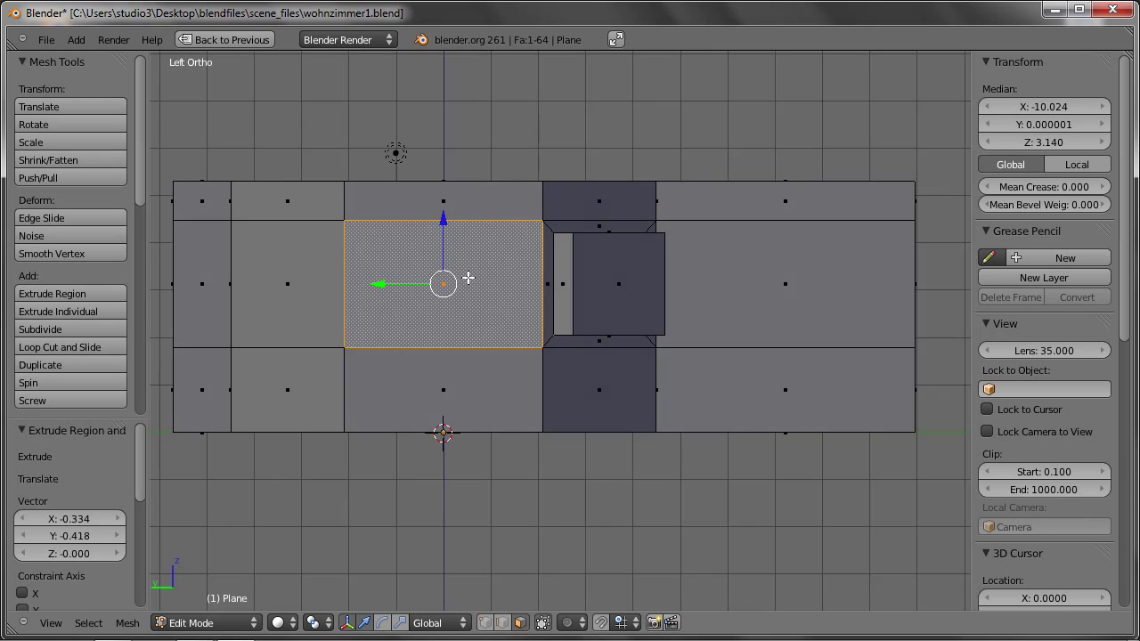
pyautogui.scroll(3, 466, 281)
pyautogui.keyDown('shift'); pyautogui.moveTo(419, 282); pyautogui.dragTo(467, 282, button='middle'); pyautogui.keyUp('shift')
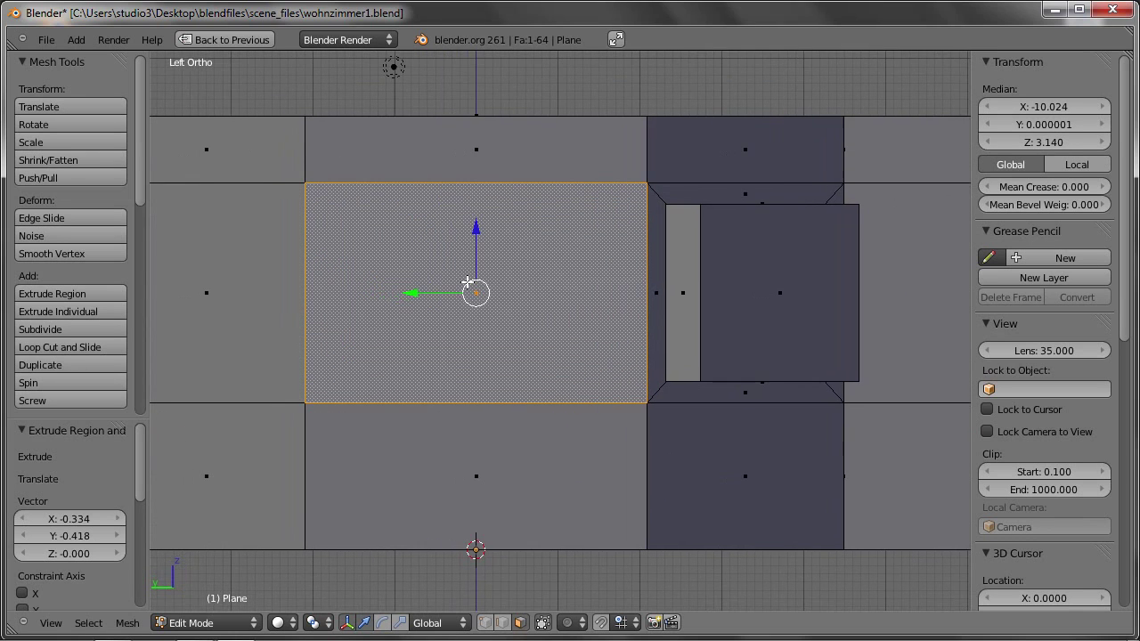
pyautogui.press('e')
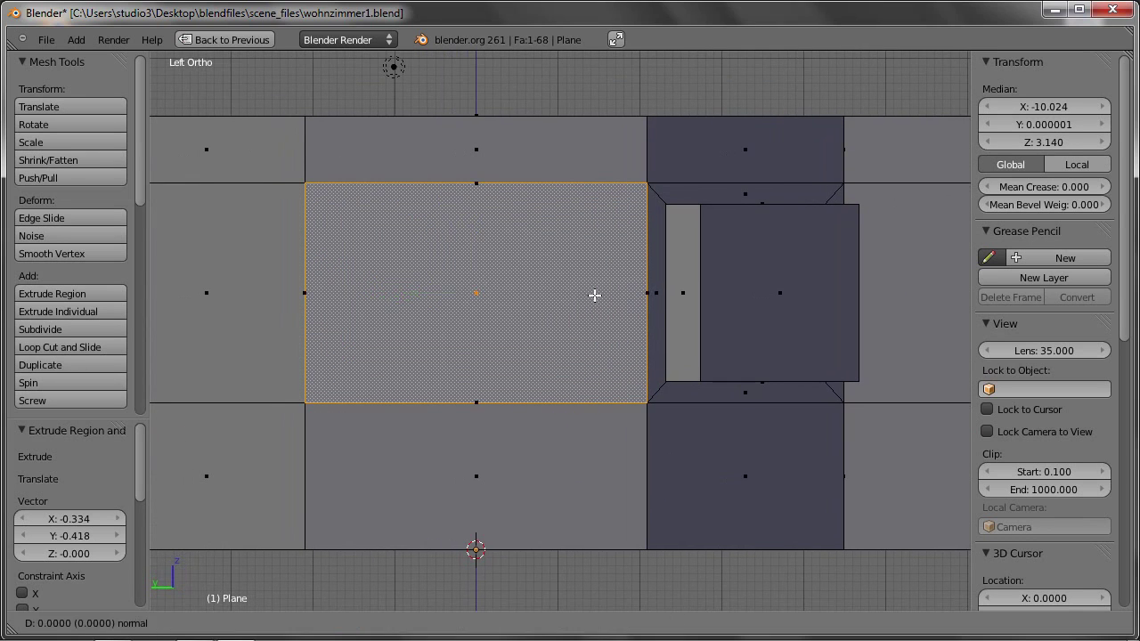
pyautogui.click(594, 295)
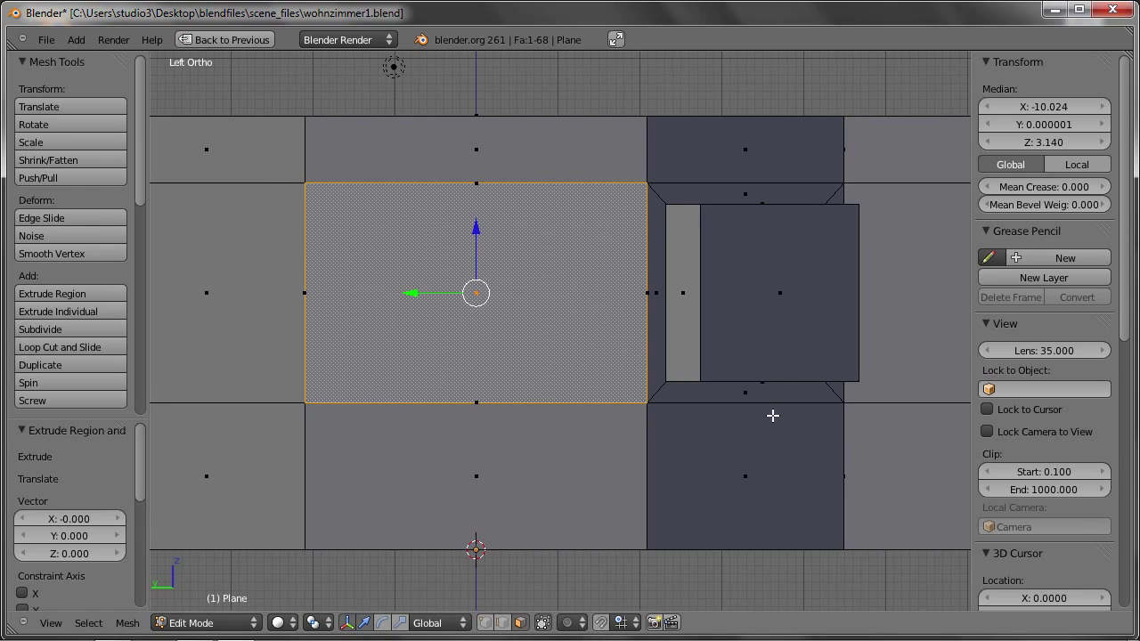
pyautogui.press('s')
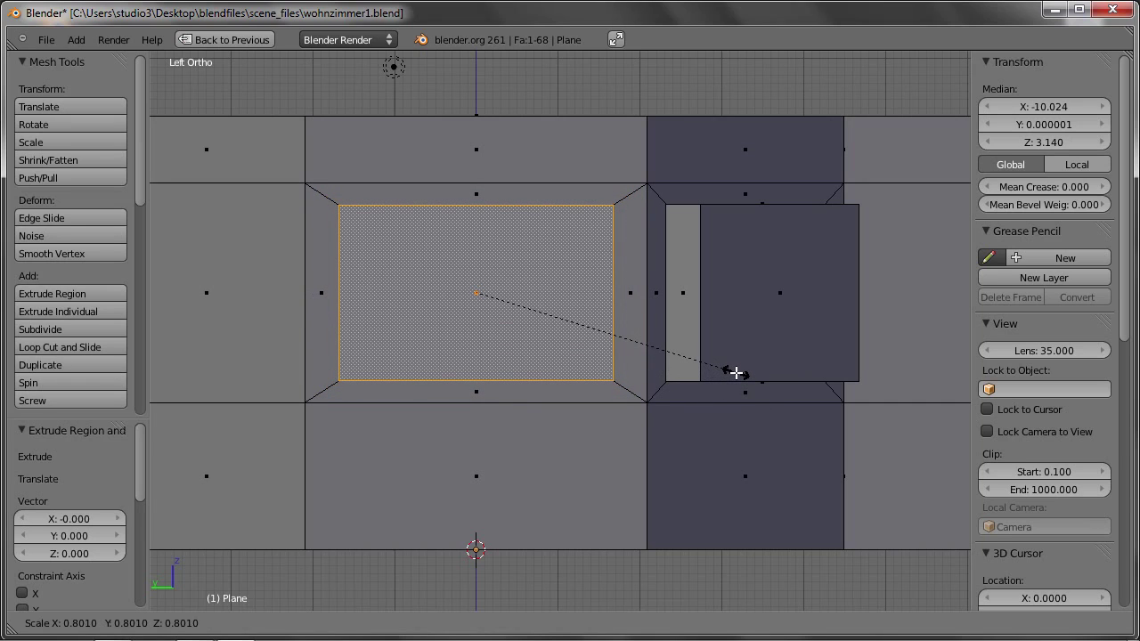
pyautogui.click(736, 372)
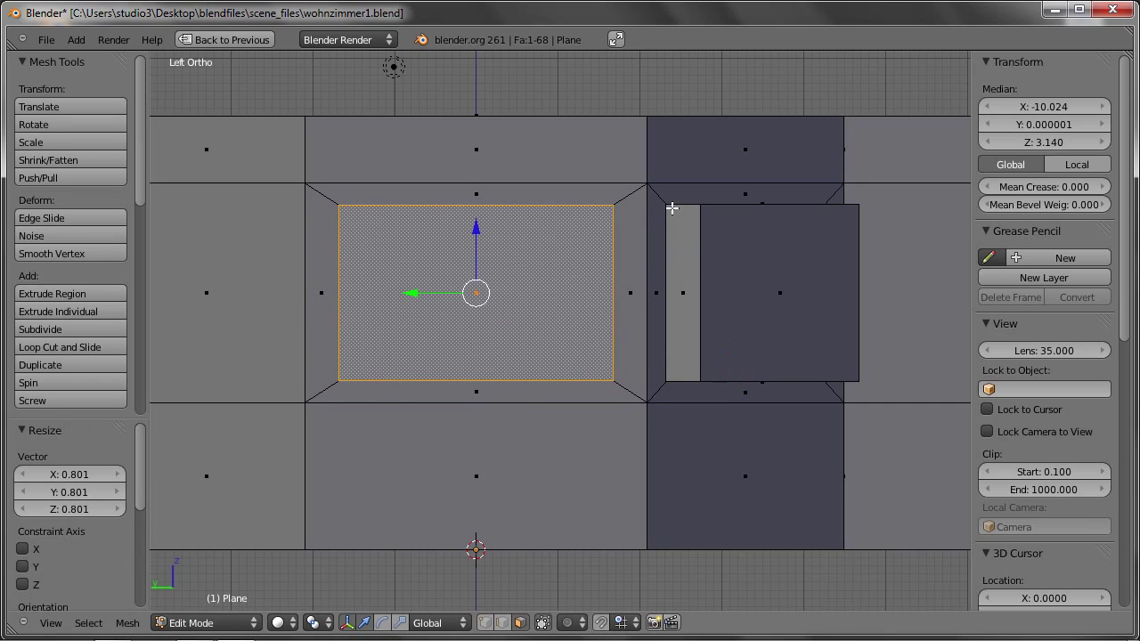
# - Stretch the face 1.065 along Y, extrude it 0.45 outward, and select the neighbouring face
pyautogui.scroll(4, 629, 228)
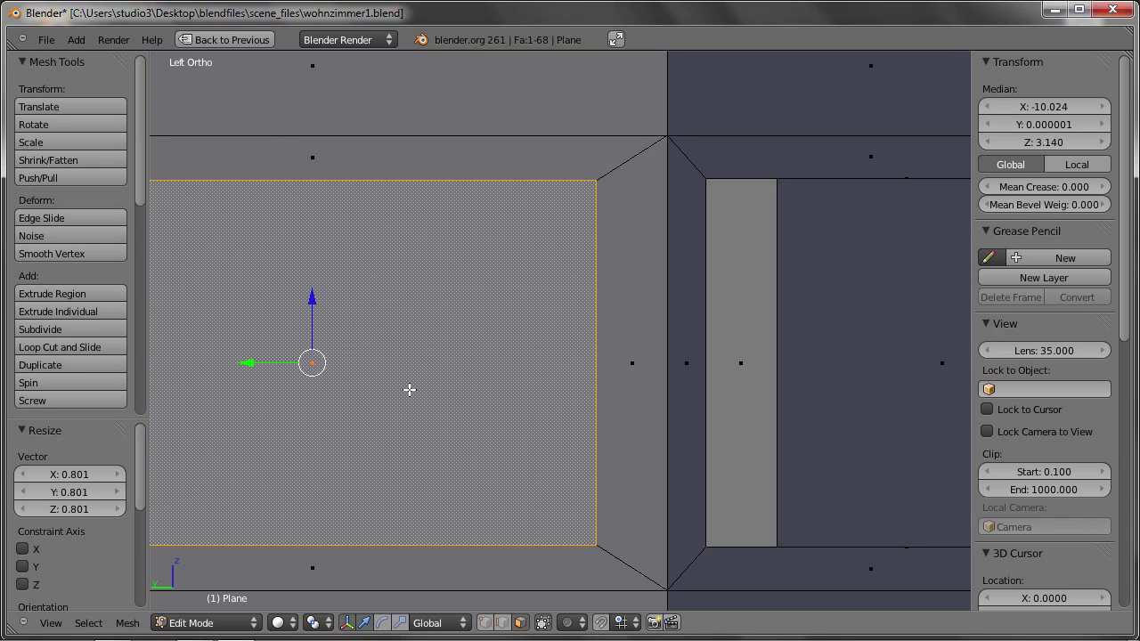
pyautogui.press('s')
pyautogui.press('y')
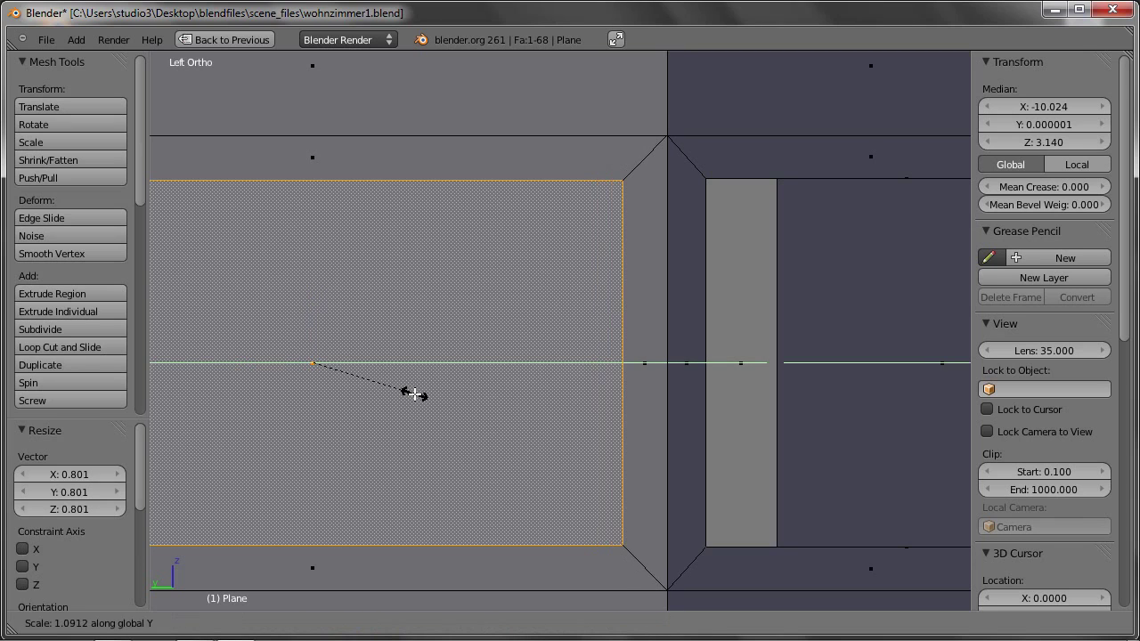
pyautogui.click(412, 395)
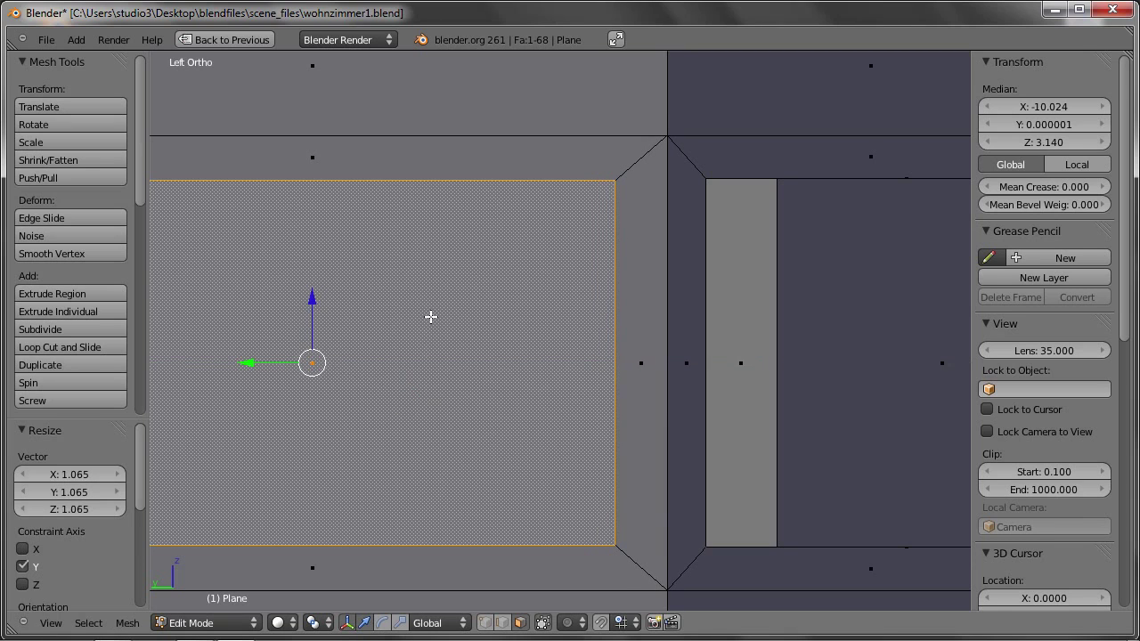
pyautogui.scroll(-3, 436, 312)
pyautogui.moveTo(447, 308)
pyautogui.mouseDown(button='middle')
pyautogui.moveTo(421, 322)
pyautogui.moveTo(501, 328)
pyautogui.mouseUp(button='middle')
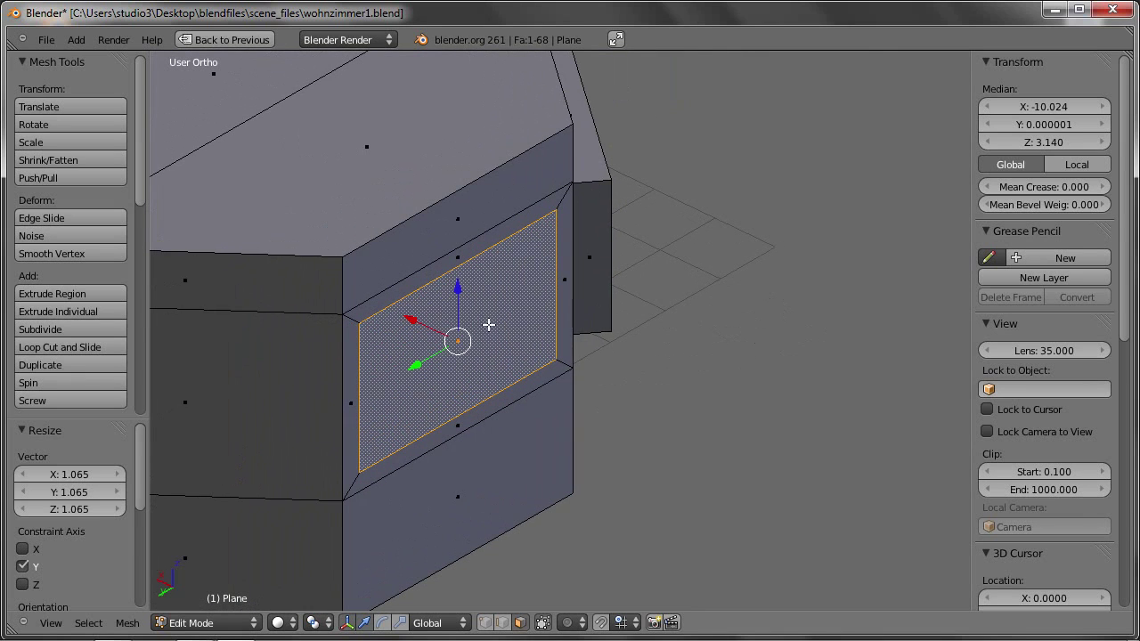
pyautogui.press('e')
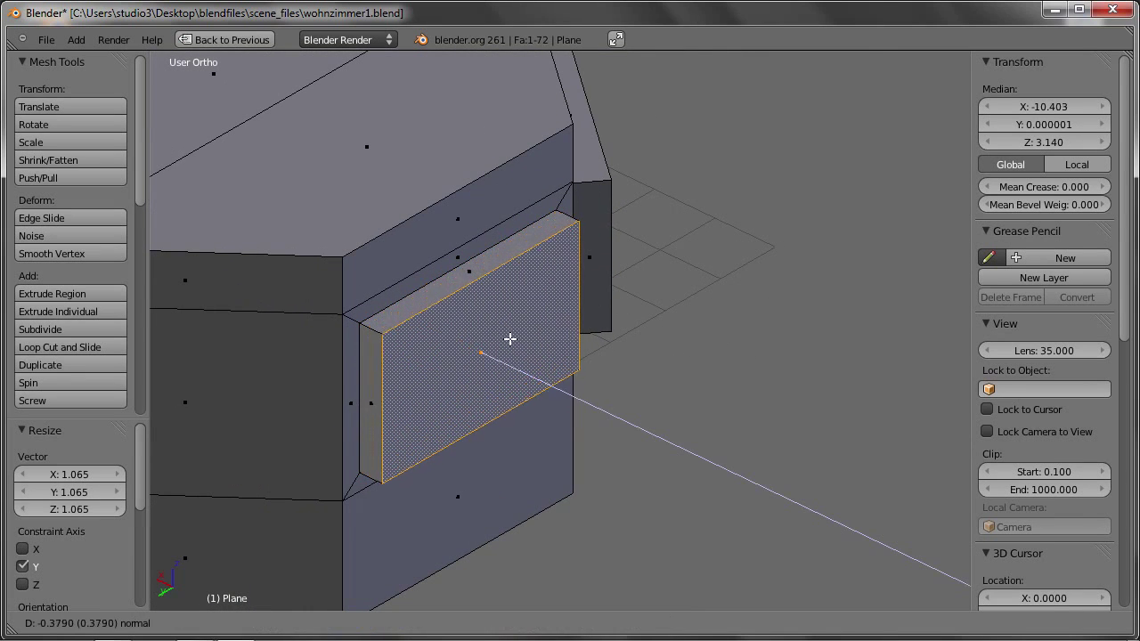
pyautogui.click(514, 342)
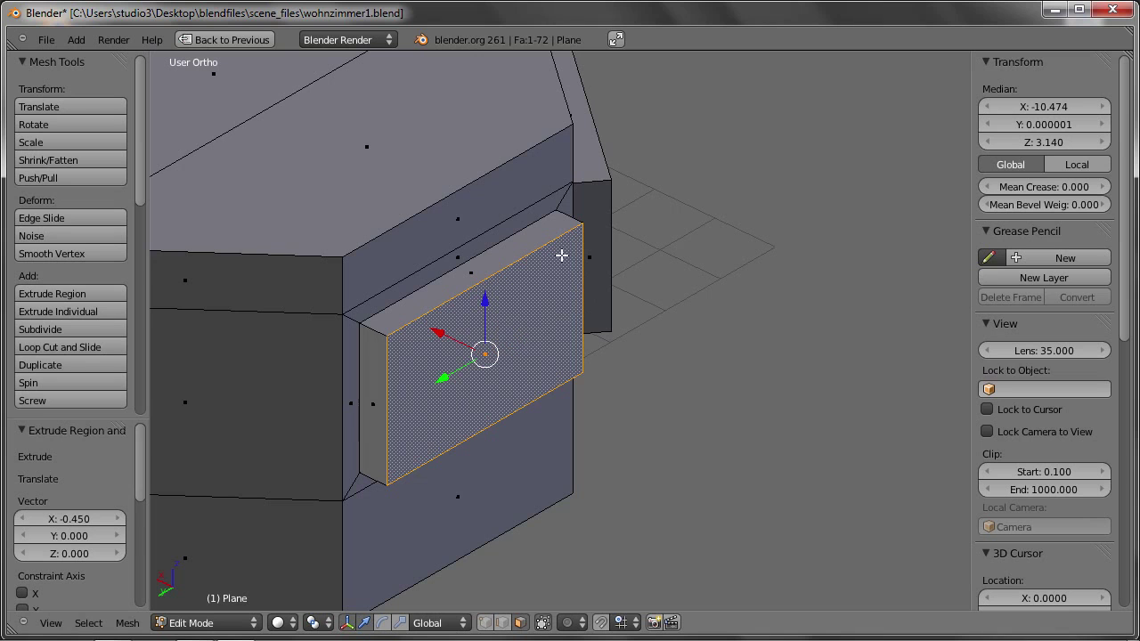
pyautogui.keyDown('shift'); pyautogui.moveTo(450, 318); pyautogui.dragTo(642, 294, button='middle'); pyautogui.keyUp('shift')
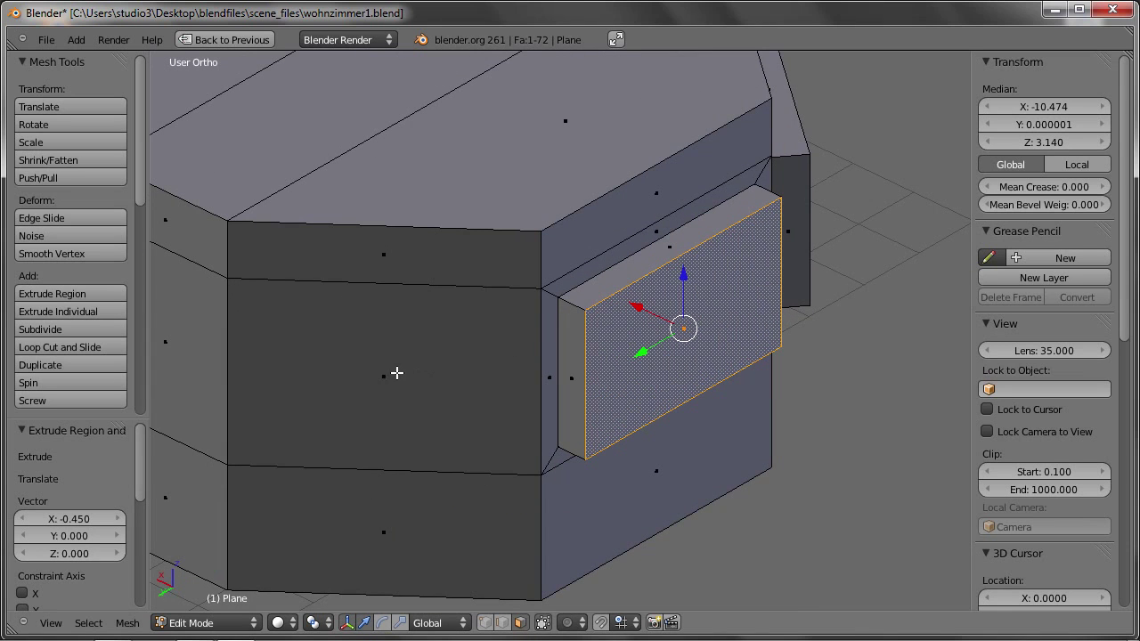
pyautogui.rightClick(388, 375)
# - Extrude the next wall face in place and scale it to 0.982
pyautogui.press('shift+KP_7')
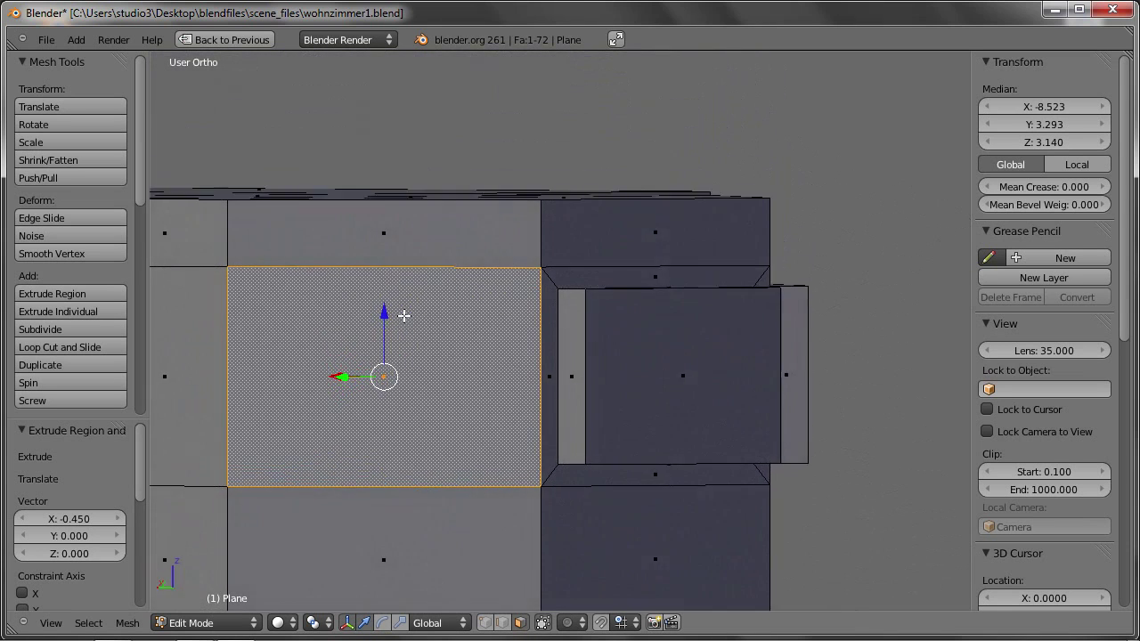
pyautogui.press('e')
pyautogui.rightClick(557, 339)
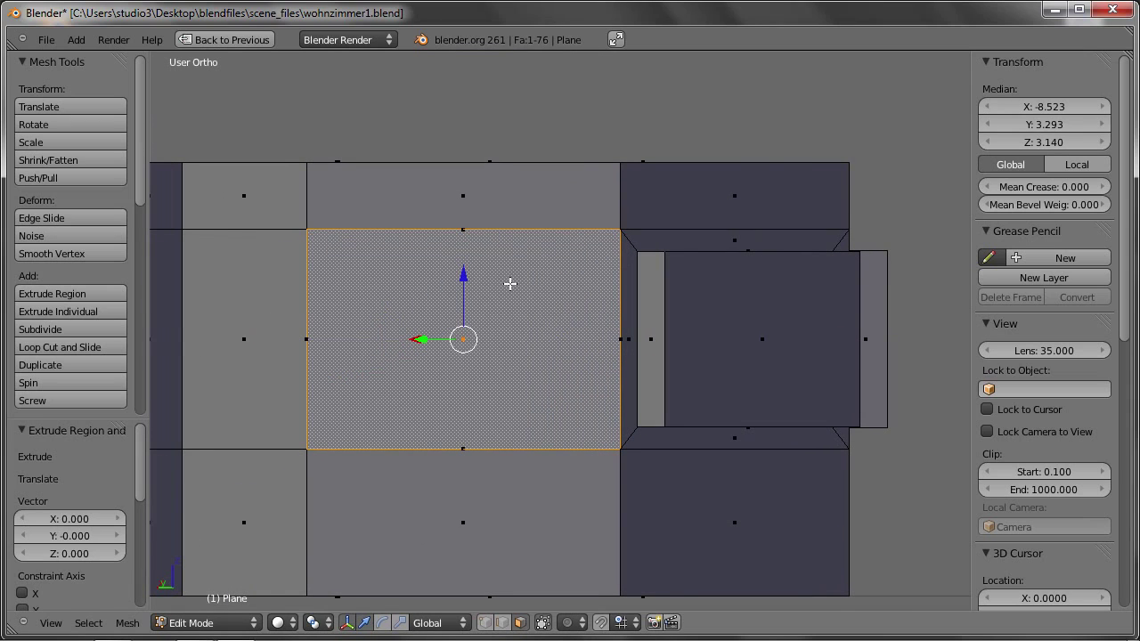
pyautogui.moveTo(509, 283); pyautogui.dragTo(535, 310, button='middle')
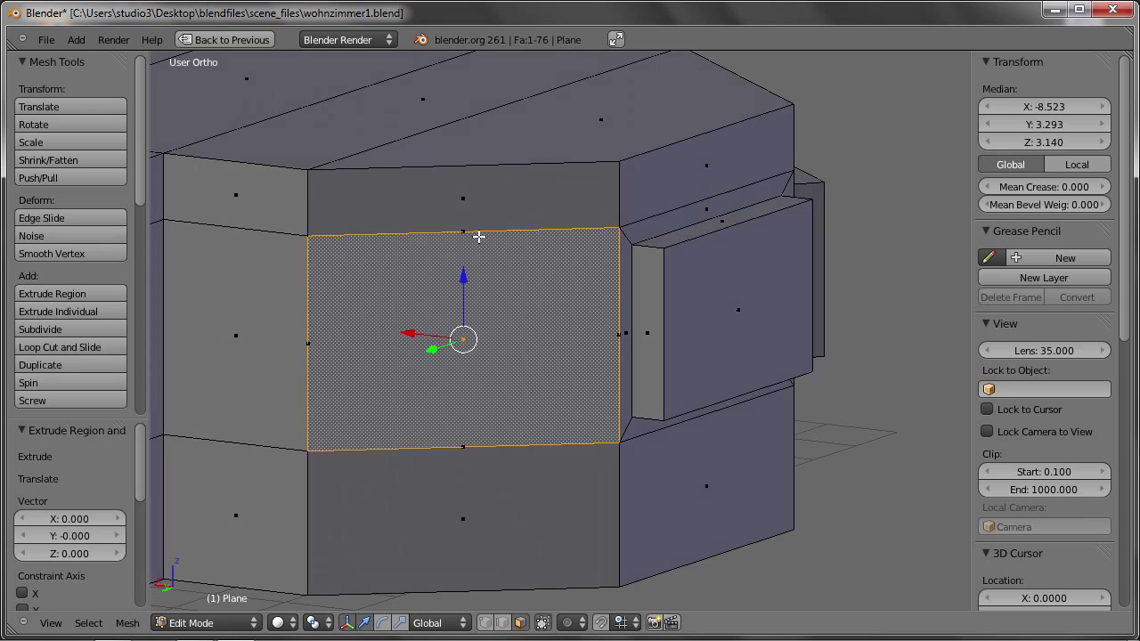
pyautogui.scroll(1, 471, 239)
pyautogui.scroll(3, 471, 239)
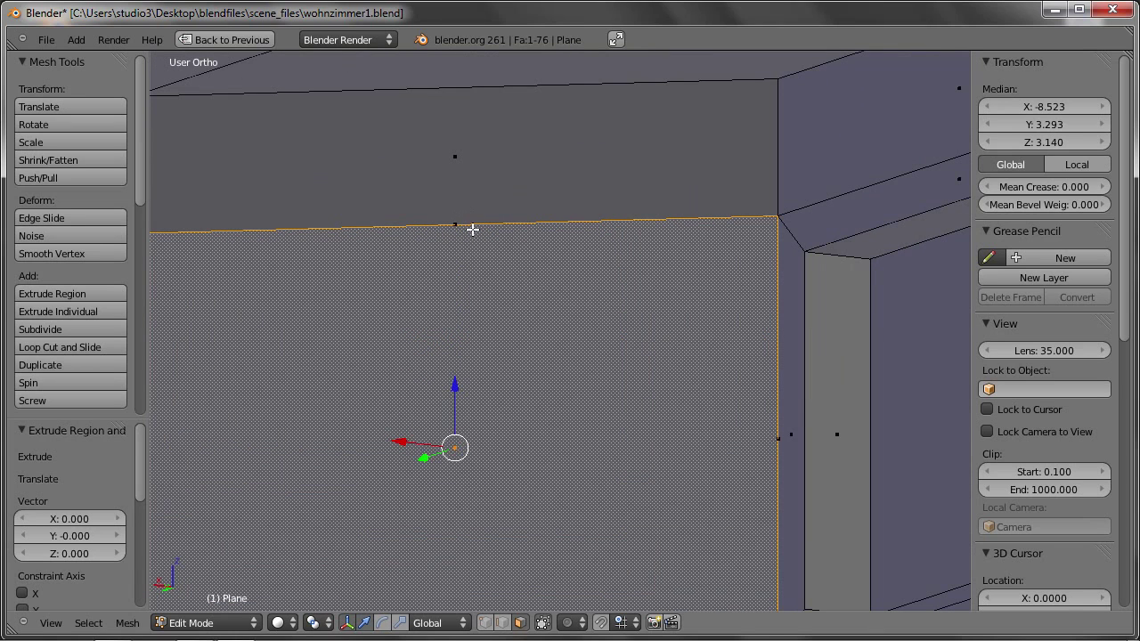
pyautogui.scroll(-2, 472, 239)
pyautogui.scroll(-4, 486, 298)
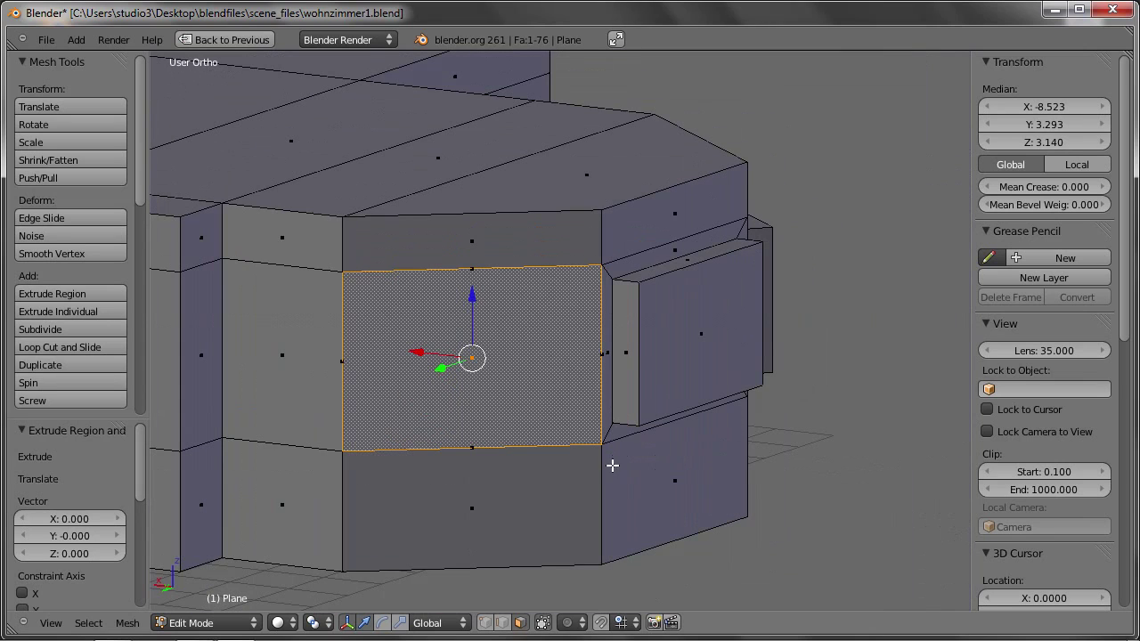
pyautogui.press('s')
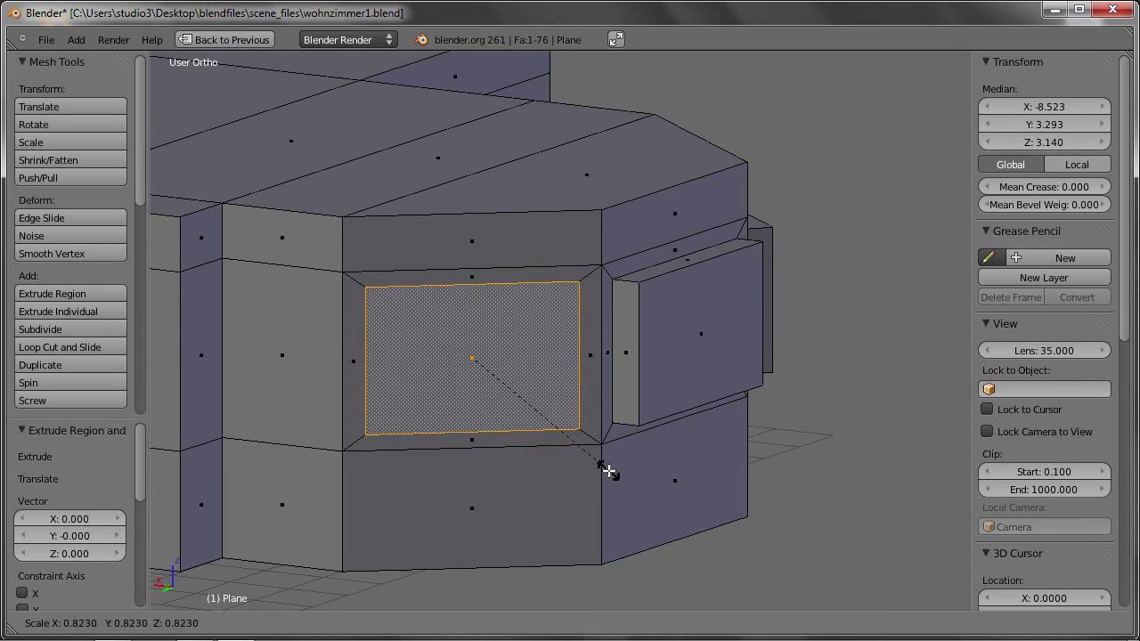
pyautogui.click(603, 466)
pyautogui.moveTo(590, 466)
pyautogui.mouseDown(button='middle')
pyautogui.moveTo(590, 395)
pyautogui.moveTo(649, 438)
pyautogui.moveTo(563, 383)
pyautogui.moveTo(700, 237)
pyautogui.moveTo(628, 297)
pyautogui.mouseUp(button='middle')
pyautogui.press('s')
pyautogui.click(623, 419)
# - Extrude that face outward into a third box and add the other box fronts to the selection
pyautogui.press('e')
pyautogui.click(588, 403)
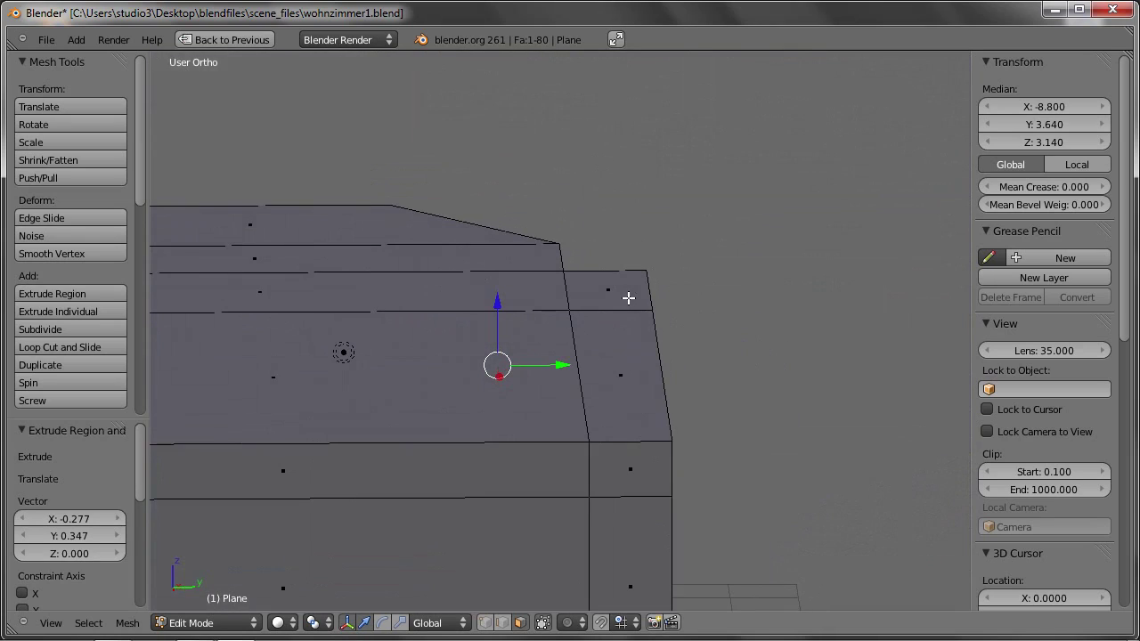
pyautogui.scroll(-4, 629, 298)
pyautogui.moveTo(520, 317)
pyautogui.mouseDown(button='middle')
pyautogui.moveTo(560, 348)
pyautogui.moveTo(593, 422)
pyautogui.moveTo(479, 397)
pyautogui.moveTo(552, 356)
pyautogui.moveTo(552, 287)
pyautogui.moveTo(761, 406)
pyautogui.mouseUp(button='middle')
pyautogui.keyDown('shift'); pyautogui.rightClick(547, 331); pyautogui.keyUp('shift')
pyautogui.keyDown('shift'); pyautogui.rightClick(762, 406); pyautogui.keyUp('shift')
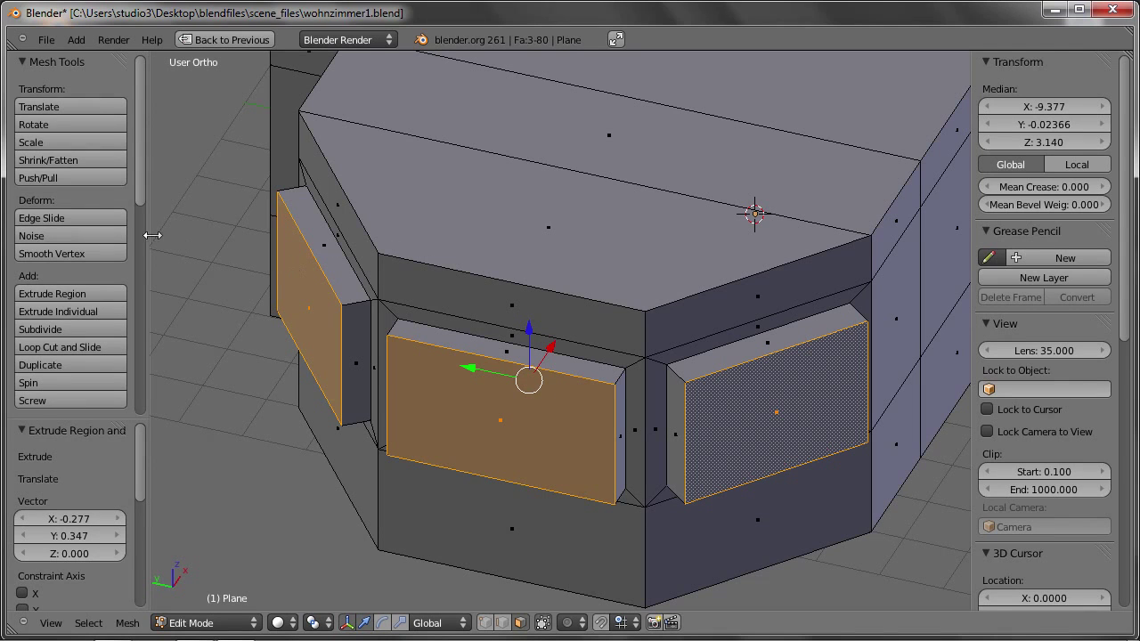
pyautogui.scroll(-3, 89, 240)
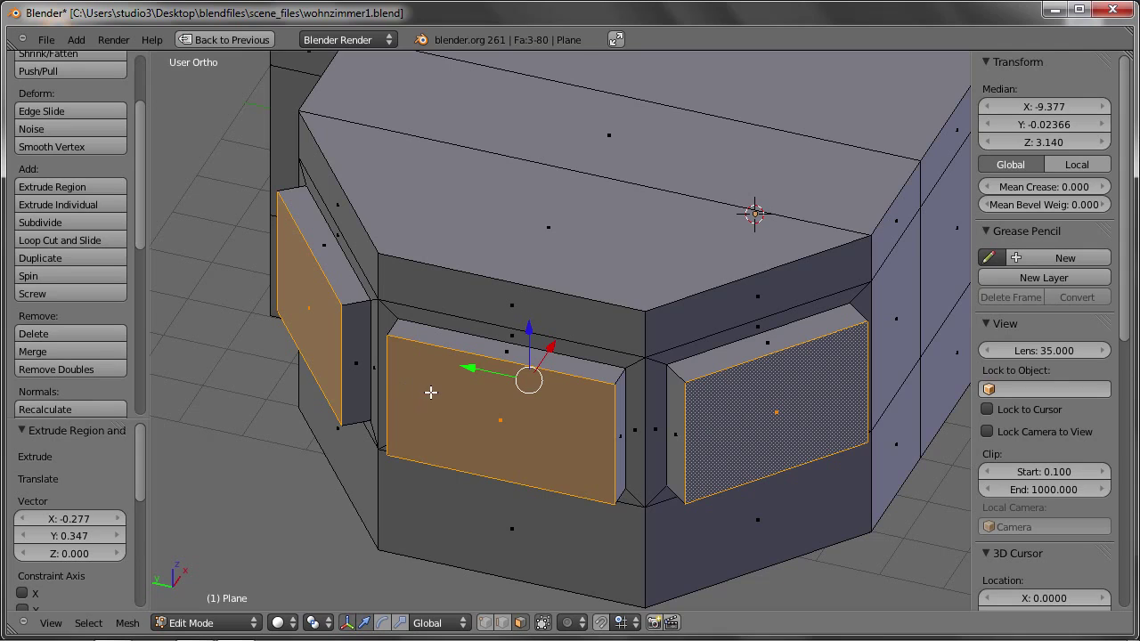
pyautogui.press('x')
pyautogui.click(486, 624)
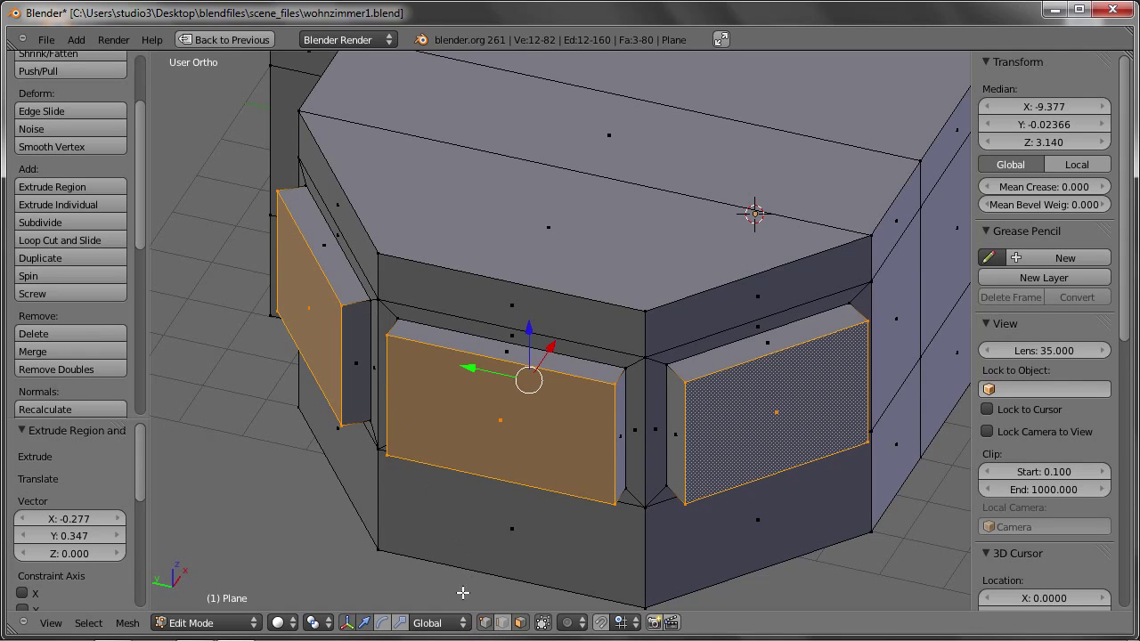
pyautogui.click(486, 623)
pyautogui.press('x')
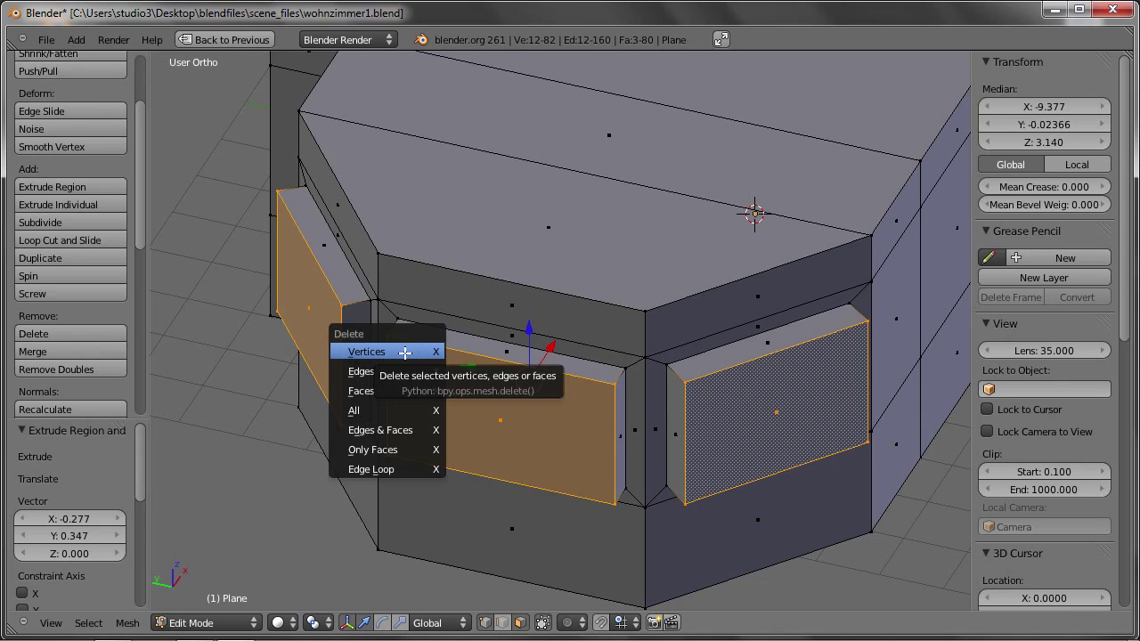
pyautogui.click(418, 353)
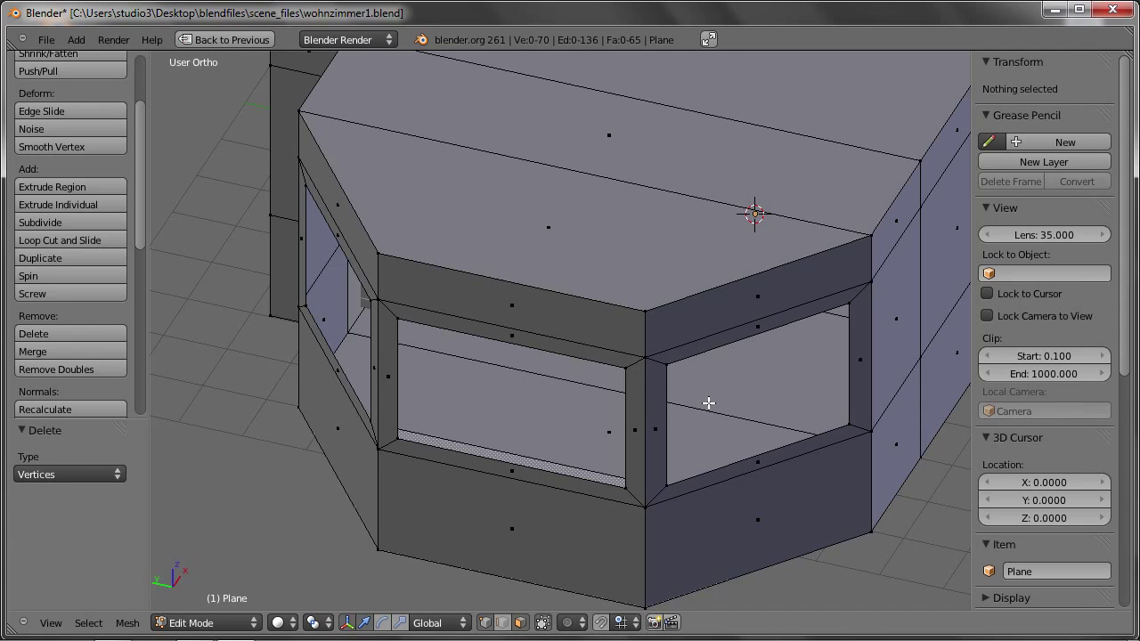
pyautogui.hotkey('ctrl', 'z')
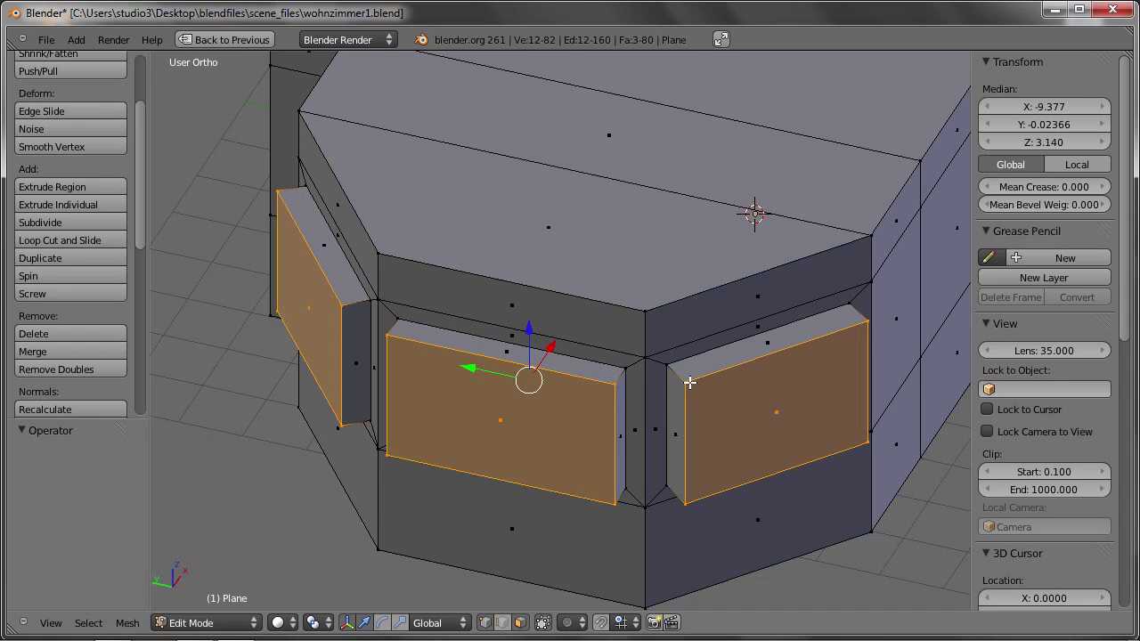
# - Delete the three box front faces to open up the windows
pyautogui.press('x')
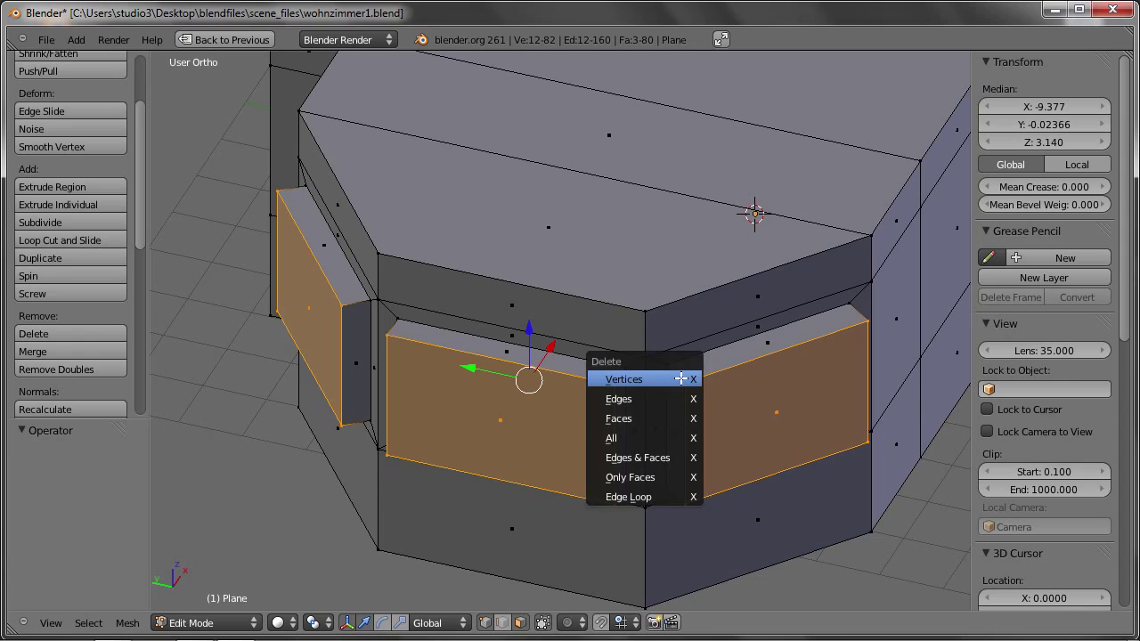
pyautogui.click(655, 419)
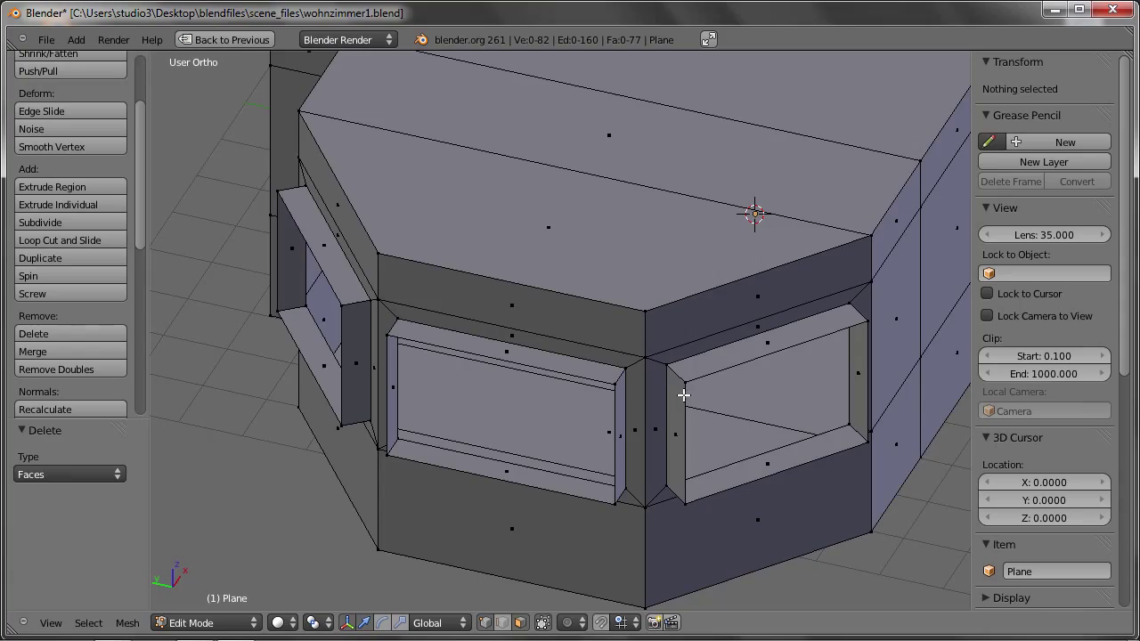
pyautogui.moveTo(725, 365)
pyautogui.mouseDown(button='middle')
pyautogui.moveTo(744, 361)
pyautogui.moveTo(712, 410)
pyautogui.moveTo(754, 402)
pyautogui.moveTo(798, 482)
pyautogui.moveTo(730, 407)
pyautogui.moveTo(659, 383)
pyautogui.mouseUp(button='middle')
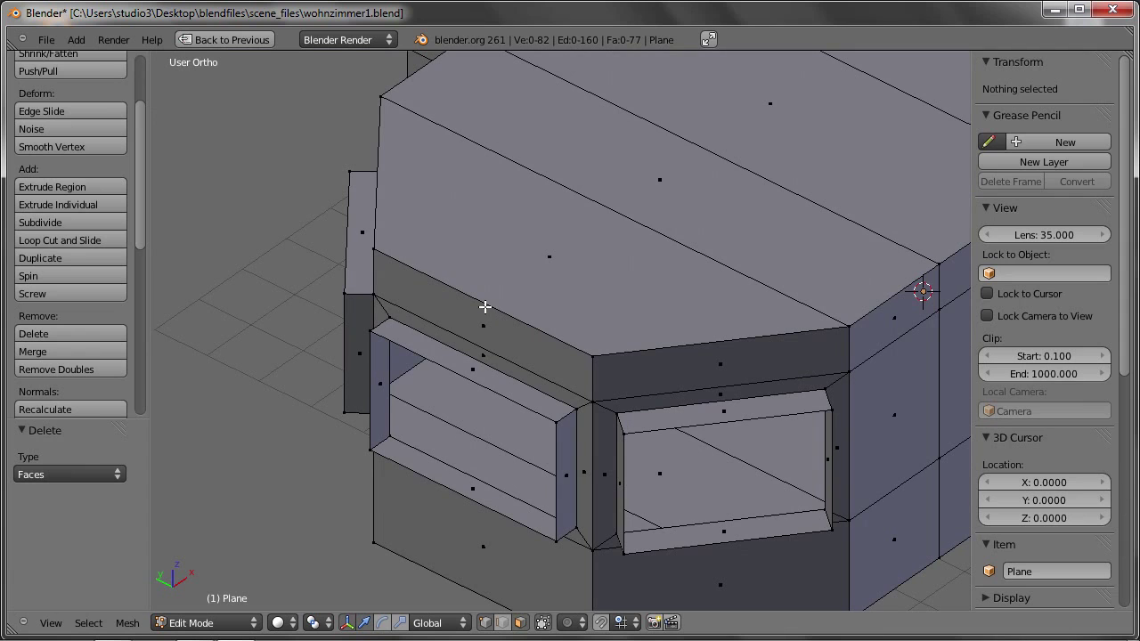
pyautogui.moveTo(479, 304)
pyautogui.mouseDown(button='middle')
pyautogui.moveTo(540, 287)
pyautogui.moveTo(545, 264)
pyautogui.mouseUp(button='middle')
# - Cut a loop across the middle window, remove it with Delete > Edge Loop, and deselect all
pyautogui.hotkey('ctrl', 'r')
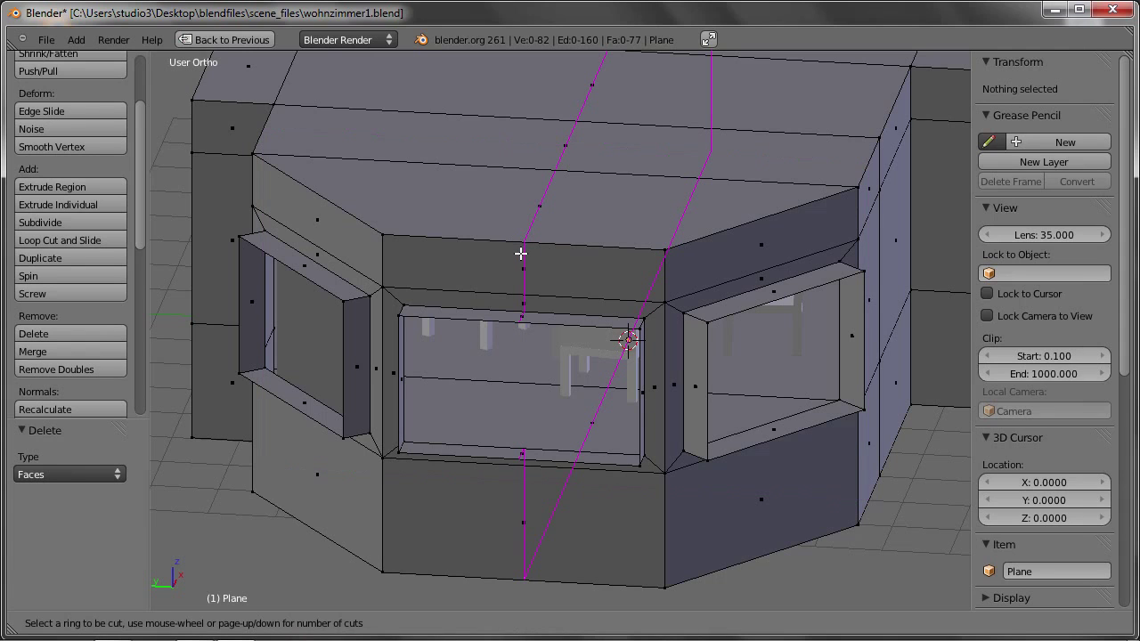
pyautogui.click(522, 256)
pyautogui.rightClick(522, 256)
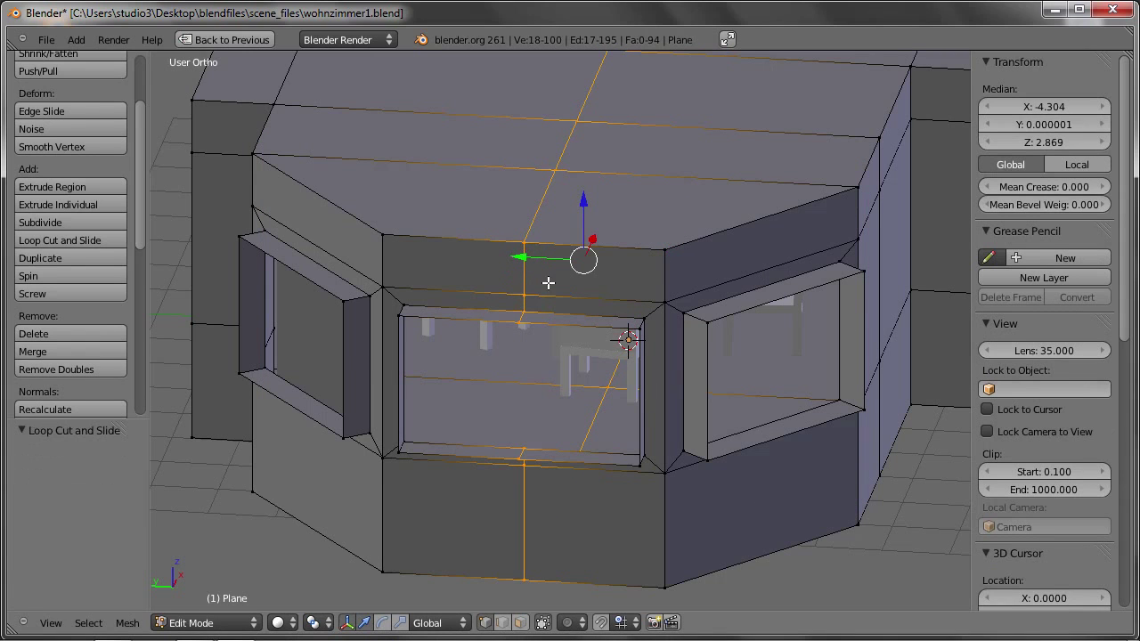
pyautogui.press('x')
pyautogui.press('x')
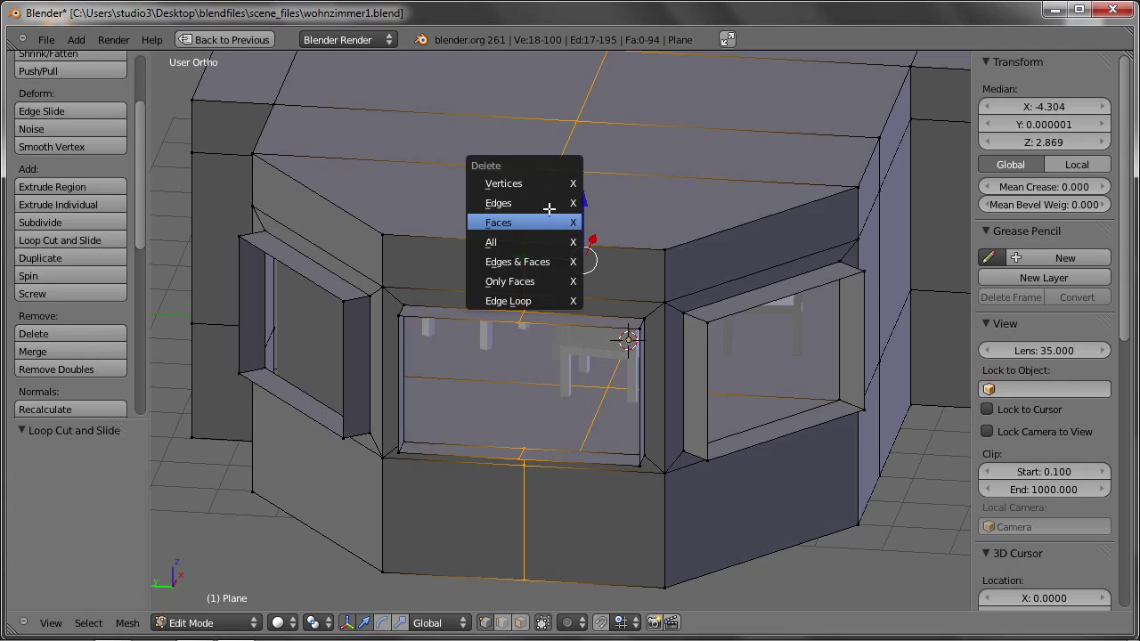
pyautogui.click(521, 181)
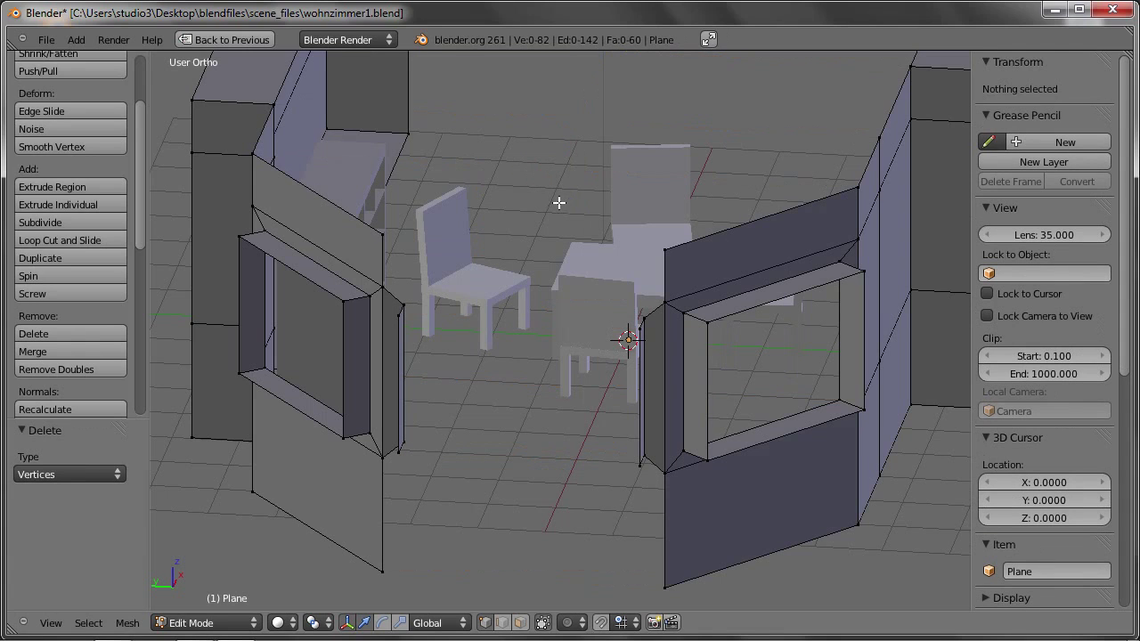
pyautogui.hotkey('ctrl', 'z')
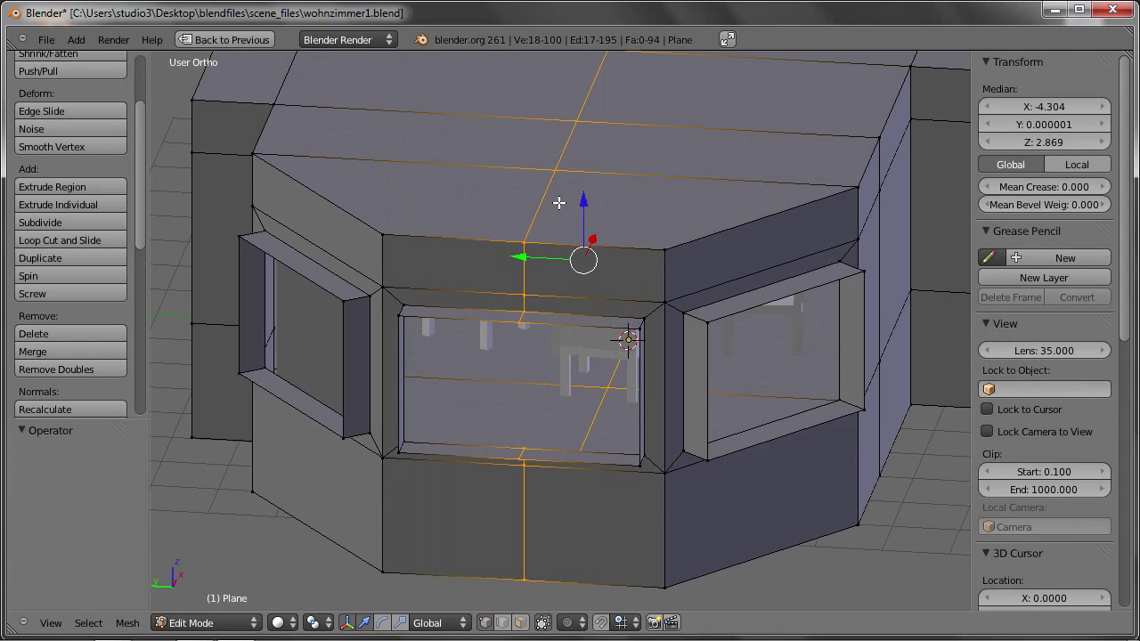
pyautogui.press('x')
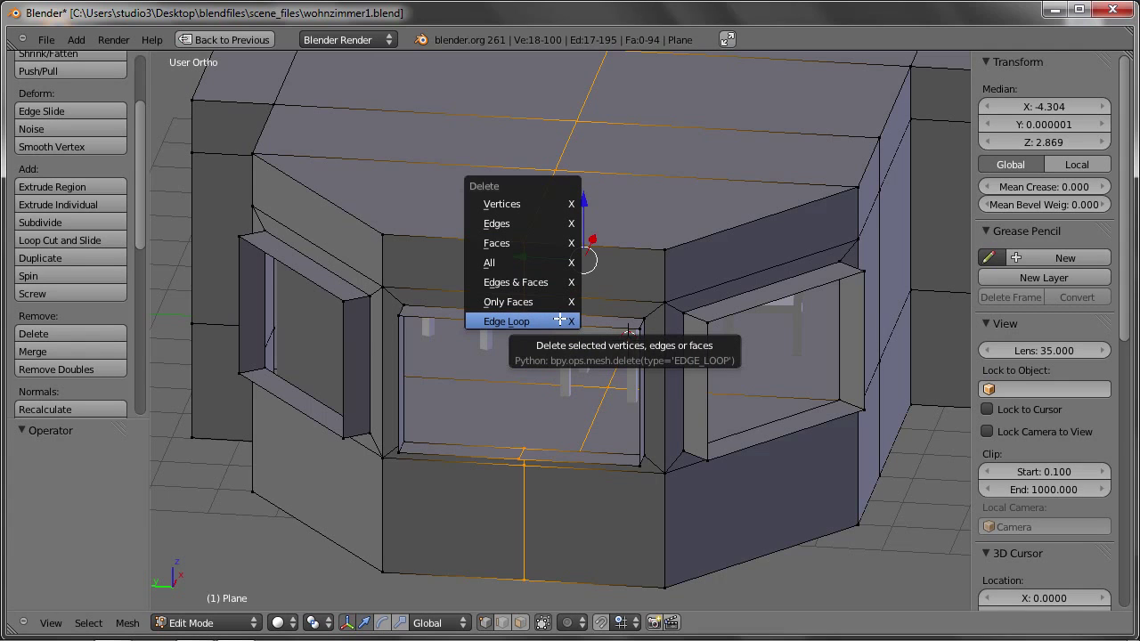
pyautogui.click(559, 319)
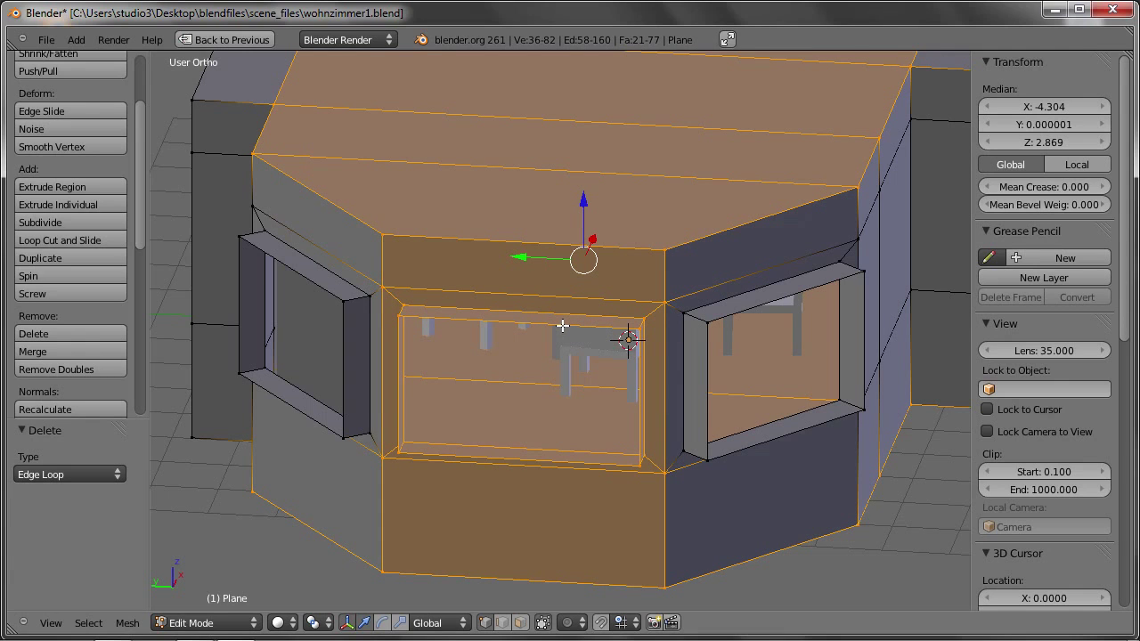
pyautogui.scroll(-4, 578, 345)
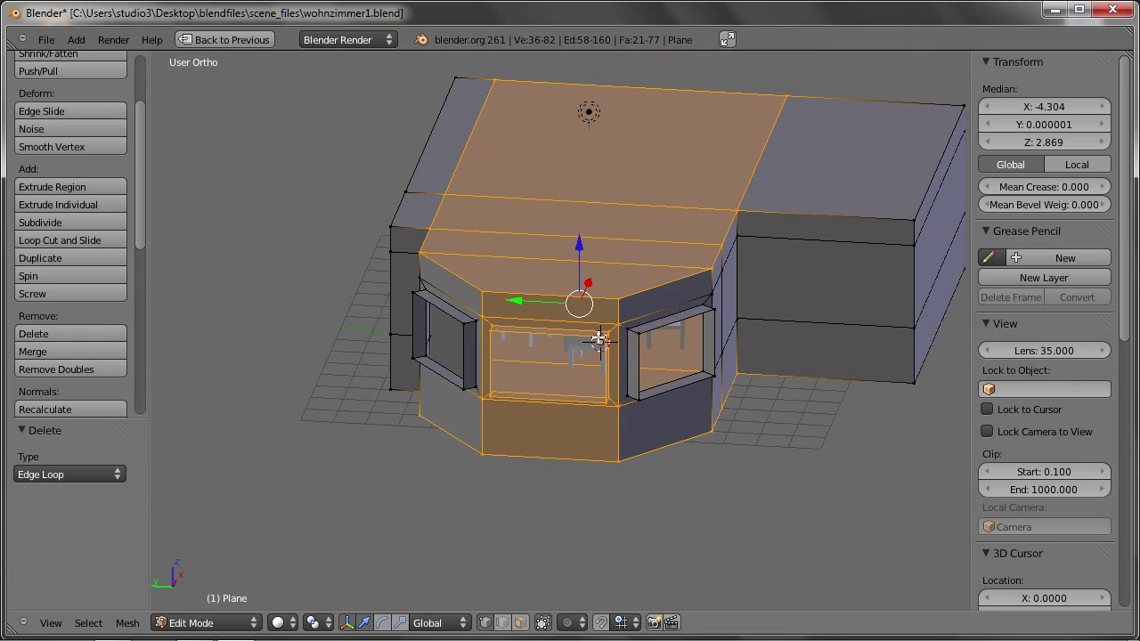
pyautogui.press('a')
pyautogui.moveTo(580, 333)
pyautogui.mouseDown(button='middle')
pyautogui.moveTo(743, 310)
pyautogui.moveTo(590, 269)
pyautogui.moveTo(374, 303)
pyautogui.mouseUp(button='middle')
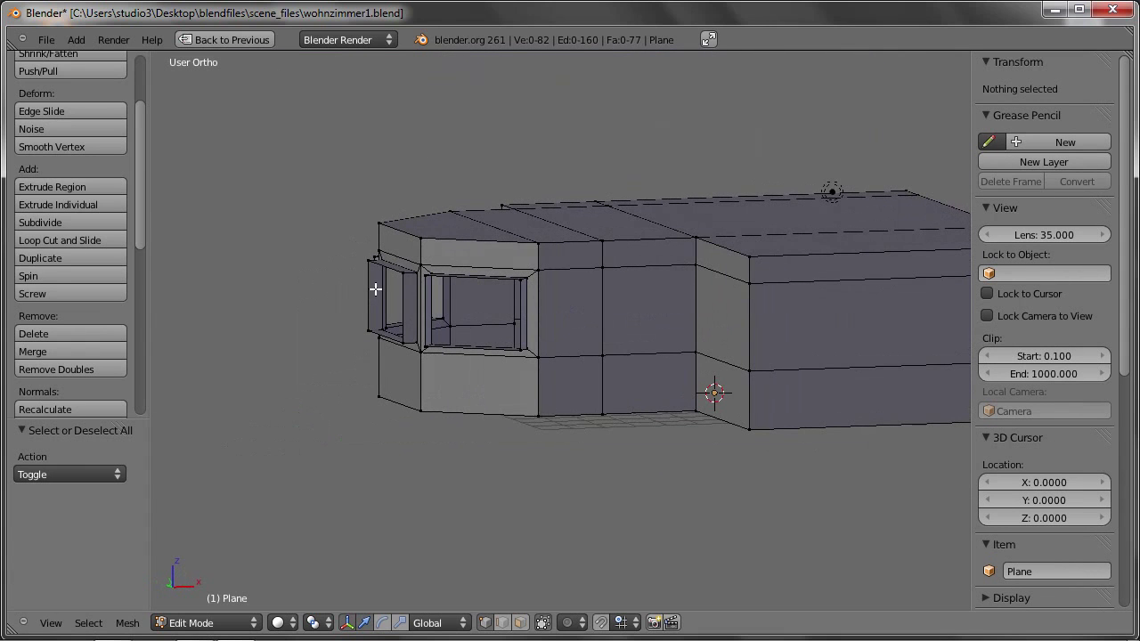
# - Select the chair Tisch.003 in Object Mode and hide everything else with Shift+H
pyautogui.press('KP_0')
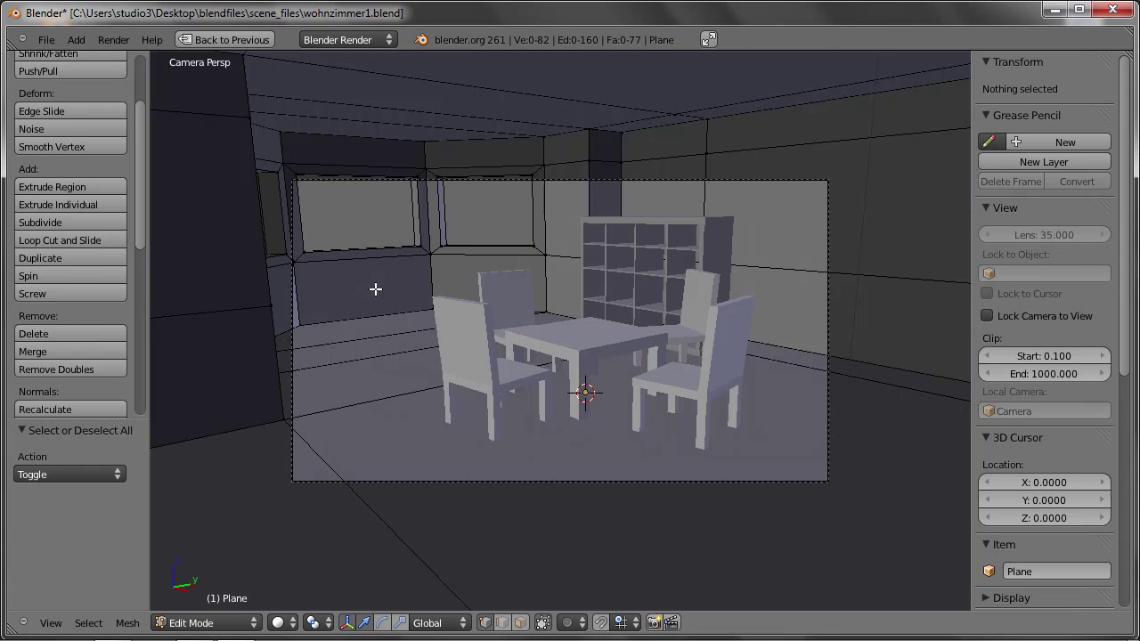
pyautogui.press('Tab')
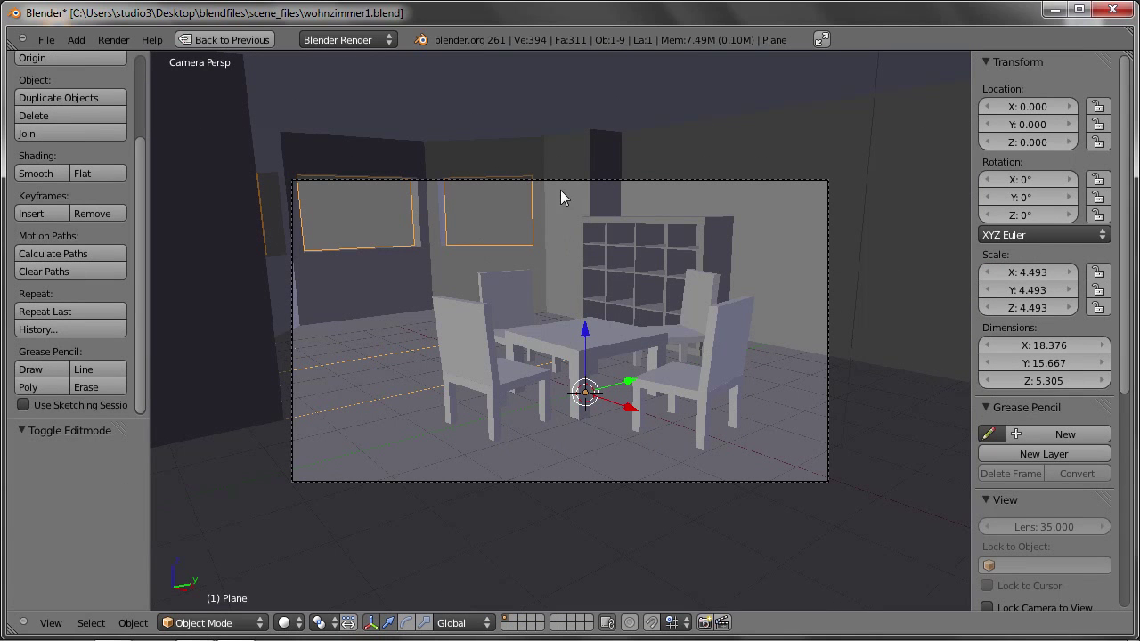
pyautogui.rightClick(460, 342)
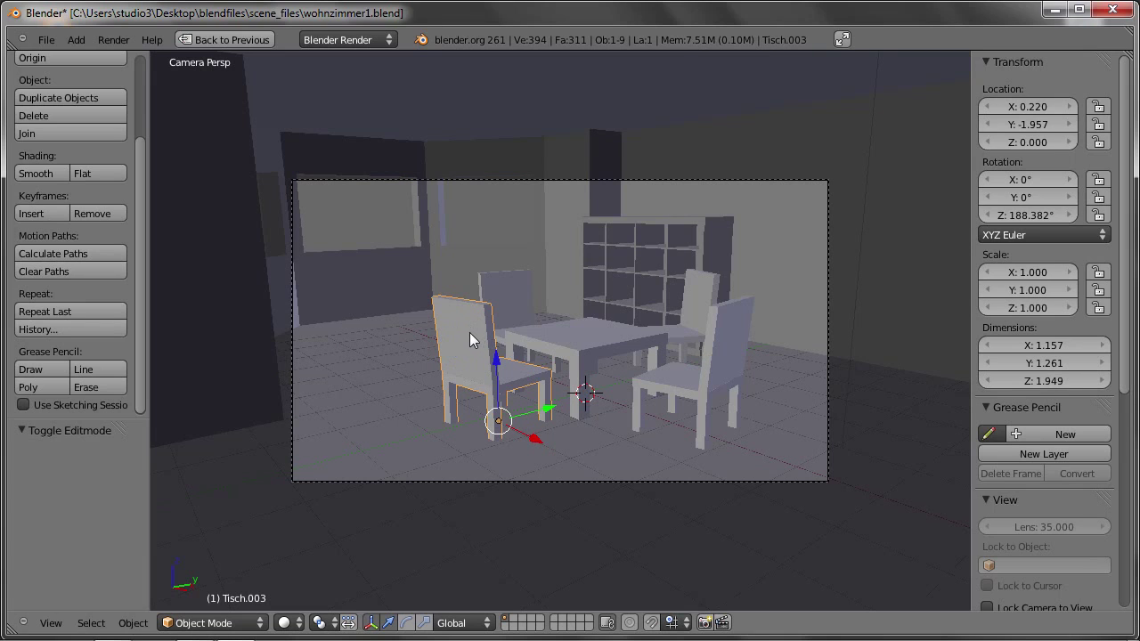
pyautogui.moveTo(556, 321)
pyautogui.mouseDown(button='middle')
pyautogui.moveTo(416, 362)
pyautogui.moveTo(409, 343)
pyautogui.mouseUp(button='middle')
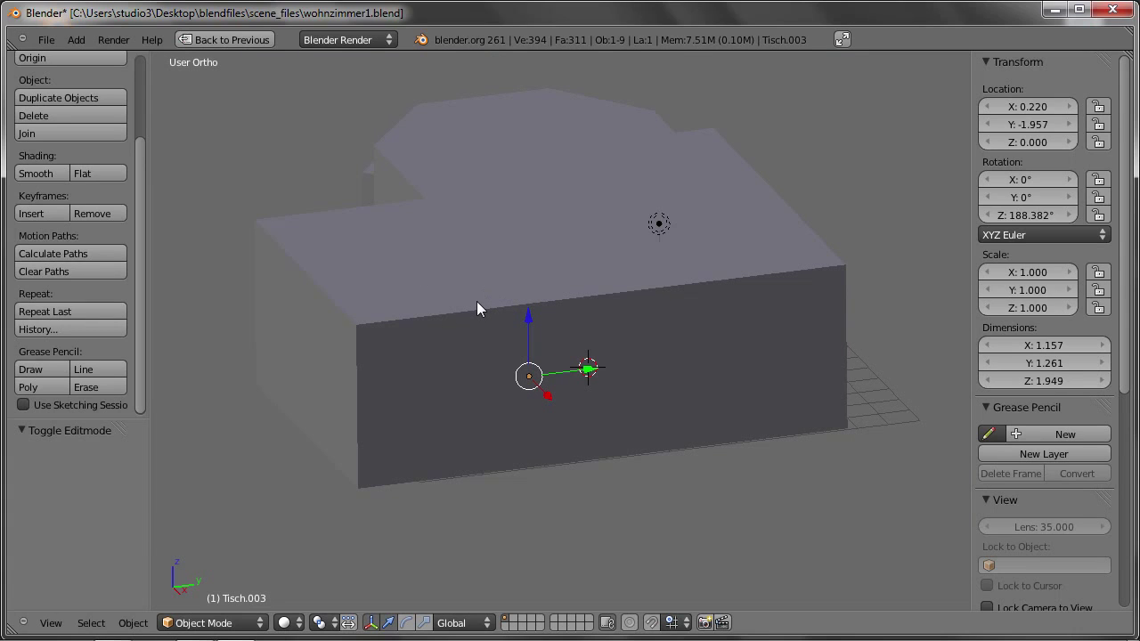
pyautogui.hotkey('shift', 'h')
pyautogui.scroll(3, 507, 343)
pyautogui.scroll(4, 526, 344)
pyautogui.scroll(3, 543, 321)
pyautogui.moveTo(542, 289)
pyautogui.mouseDown(button='middle')
pyautogui.moveTo(532, 272)
pyautogui.moveTo(453, 348)
pyautogui.moveTo(883, 196)
pyautogui.moveTo(738, 261)
pyautogui.moveTo(962, 356)
pyautogui.moveTo(628, 271)
pyautogui.mouseUp(button='middle')
# - In Edit Mode, preview a Ctrl+R loop cut with three cuts across the chair backrest
pyautogui.press('Tab')
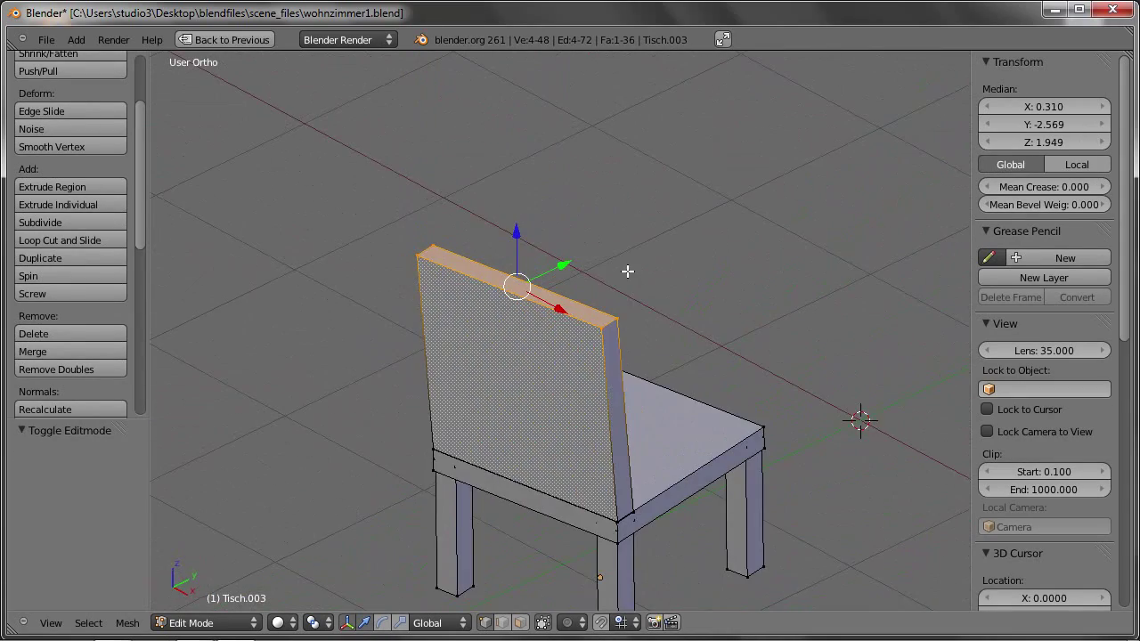
pyautogui.moveTo(499, 306)
pyautogui.mouseDown(button='middle')
pyautogui.moveTo(575, 331)
pyautogui.moveTo(610, 315)
pyautogui.mouseUp(button='middle')
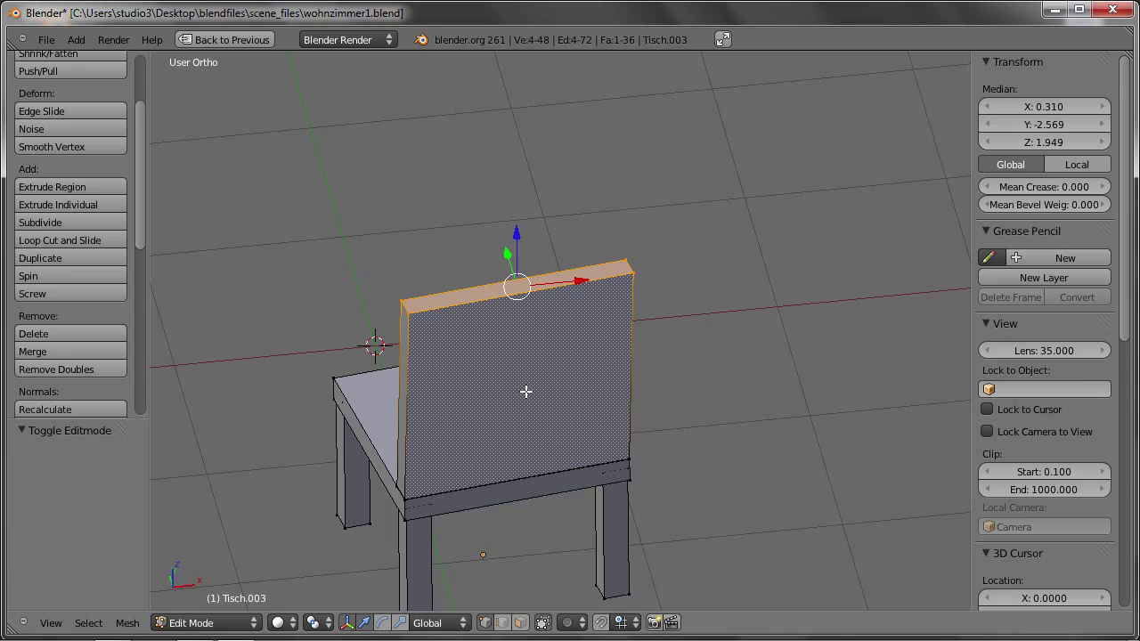
pyautogui.moveTo(549, 374); pyautogui.dragTo(549, 356, button='middle')
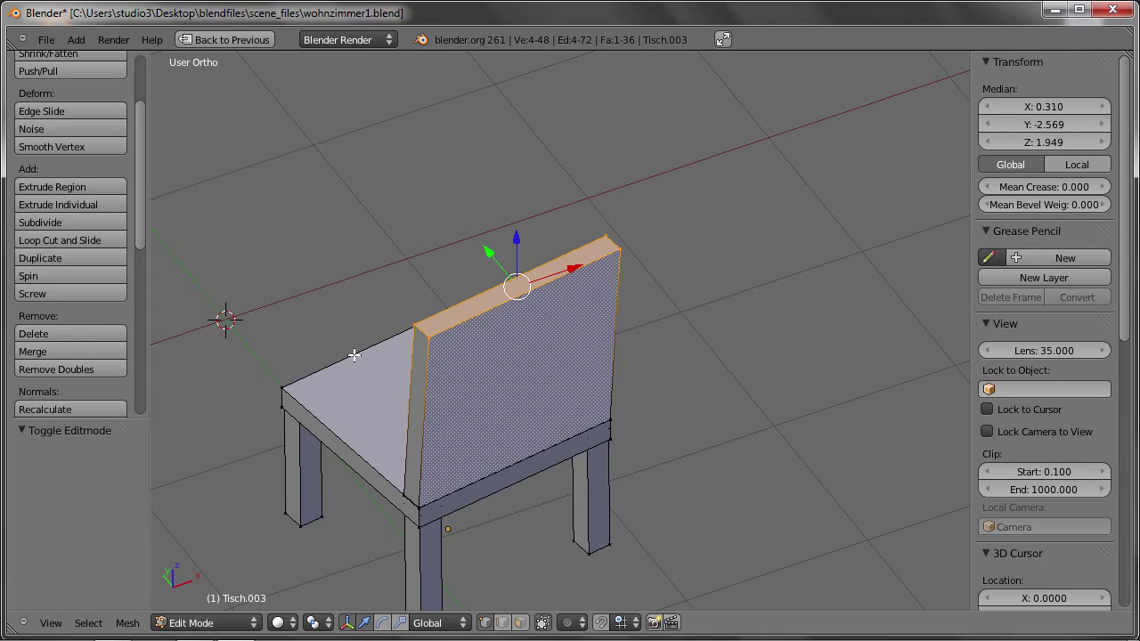
pyautogui.hotkey('ctrl', 'r')
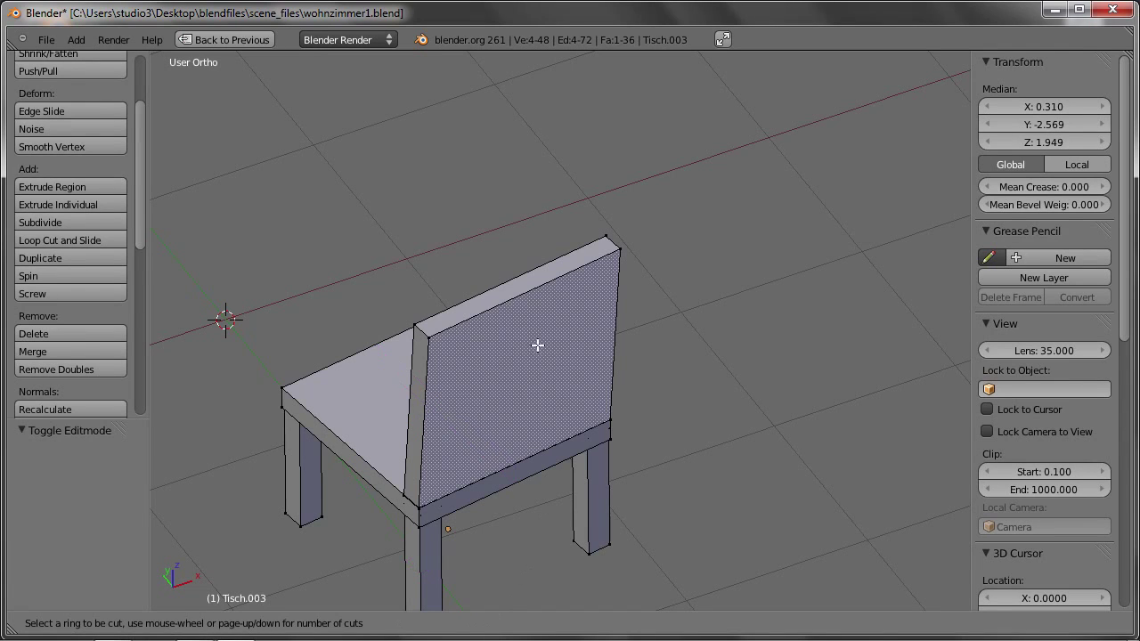
pyautogui.scroll(6, 538, 299)
pyautogui.scroll(4, 541, 297)
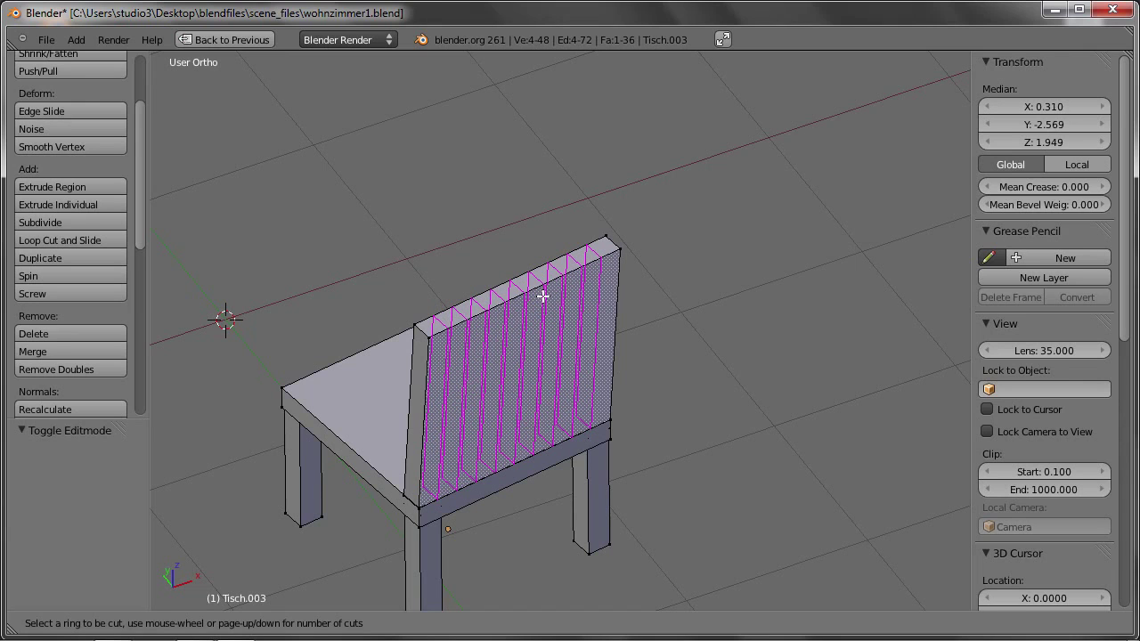
pyautogui.scroll(-3, 541, 296)
pyautogui.scroll(-3, 534, 295)
pyautogui.scroll(-2, 532, 294)
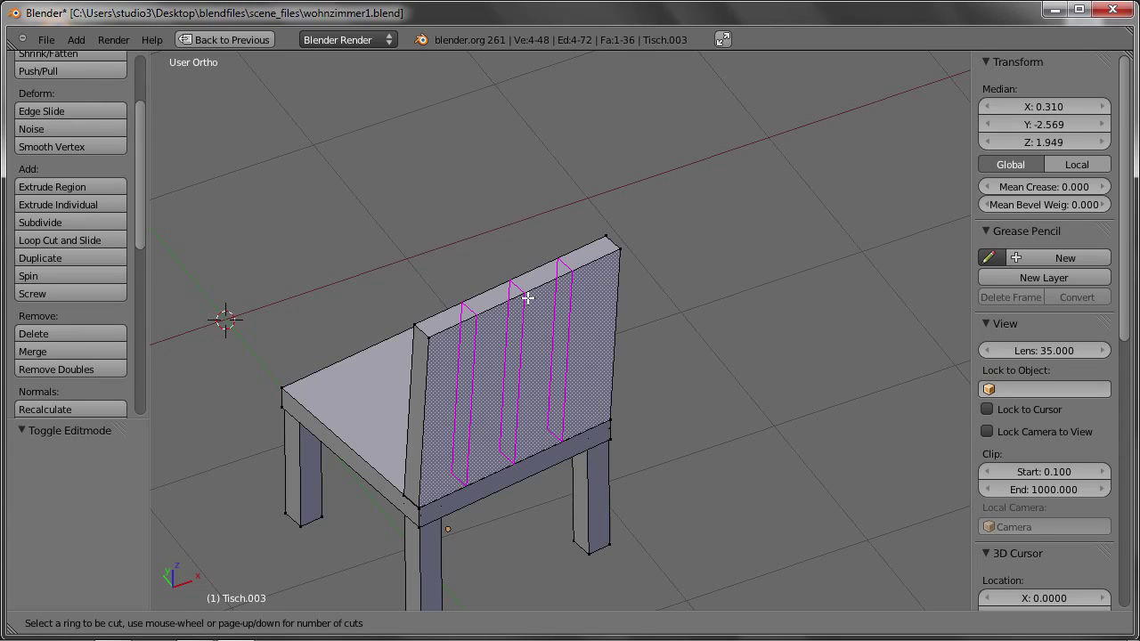
# - Place the three centred backrest loop cuts, then trial-move the strip along Y and undo
pyautogui.click(528, 298)
pyautogui.rightClick(527, 299)
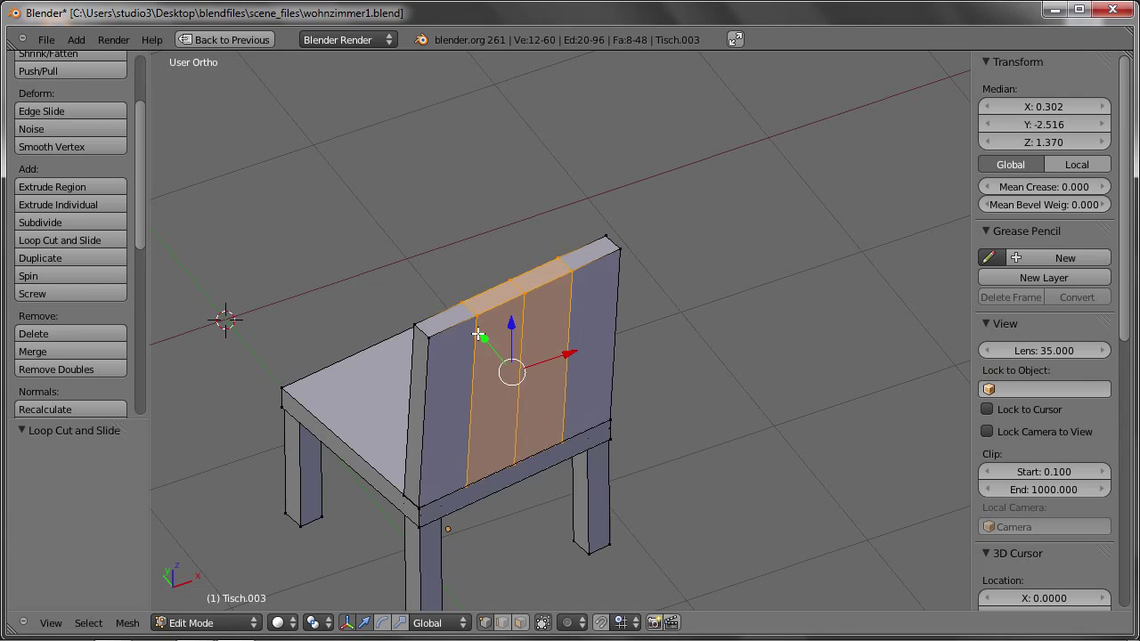
pyautogui.moveTo(484, 336)
pyautogui.mouseDown(button='middle')
pyautogui.moveTo(475, 463)
pyautogui.moveTo(753, 389)
pyautogui.mouseUp(button='middle')
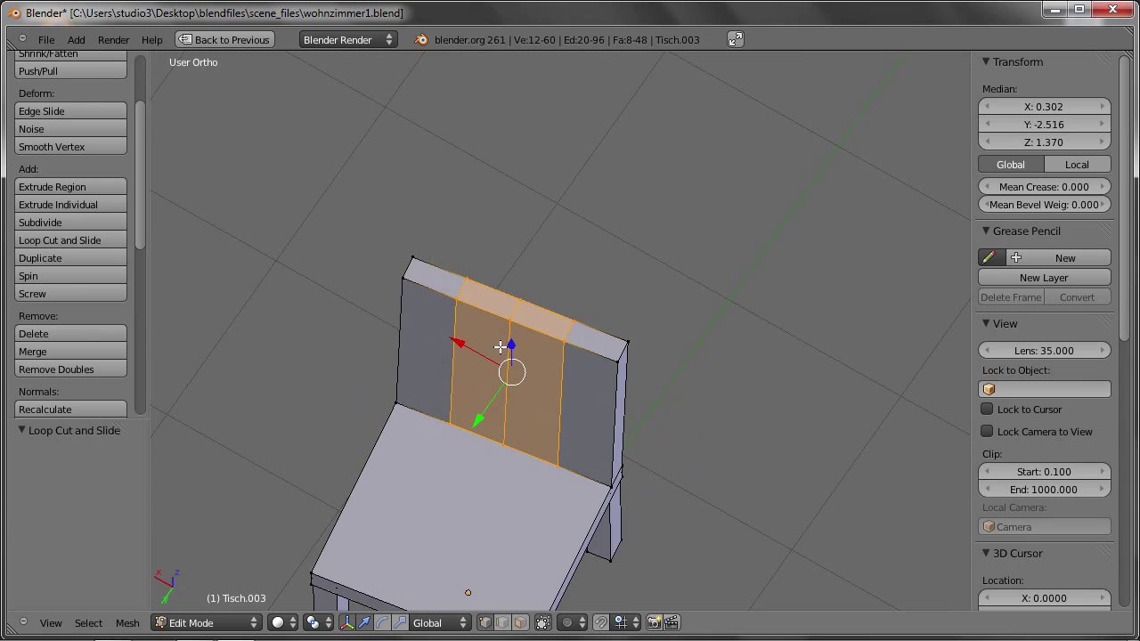
pyautogui.moveTo(504, 373)
pyautogui.mouseDown(button='middle')
pyautogui.moveTo(418, 450)
pyautogui.moveTo(446, 421)
pyautogui.mouseUp(button='middle')
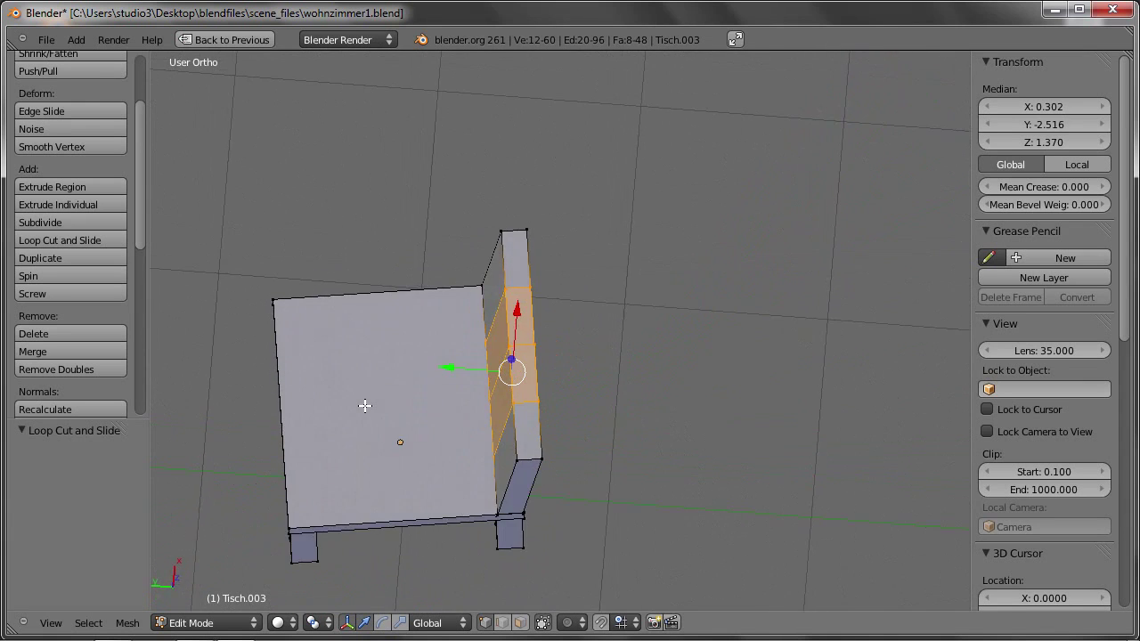
pyautogui.press('g')
pyautogui.press('y')
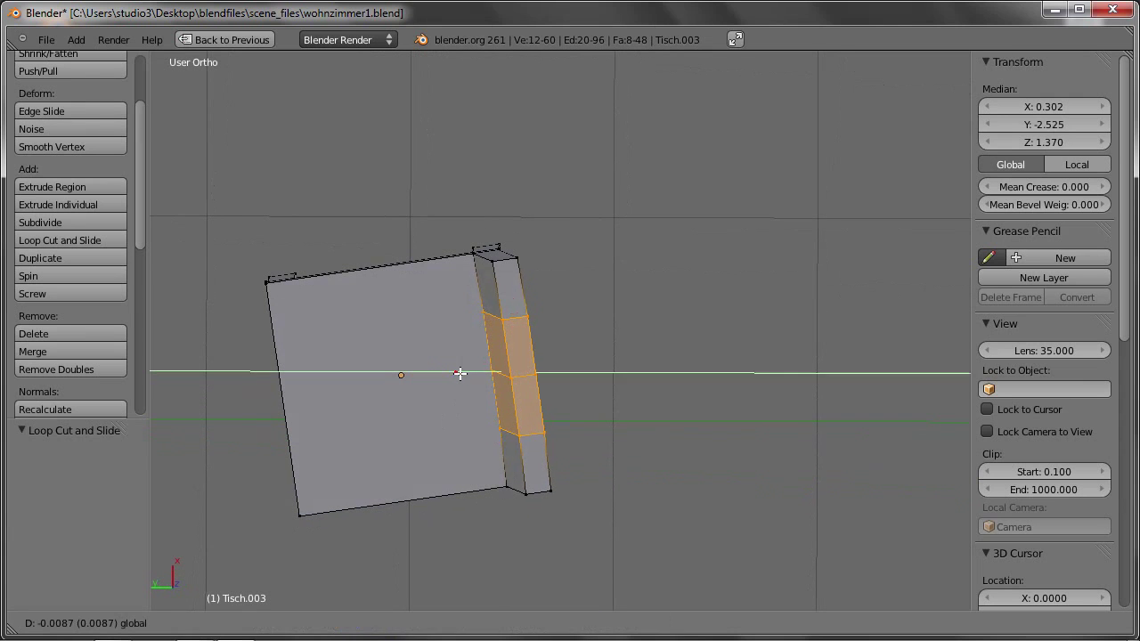
pyautogui.click(575, 368)
pyautogui.moveTo(596, 392)
pyautogui.mouseDown(button='middle')
pyautogui.moveTo(680, 354)
pyautogui.moveTo(764, 407)
pyautogui.moveTo(515, 346)
pyautogui.mouseUp(button='middle')
pyautogui.hotkey('ctrl', 'z')
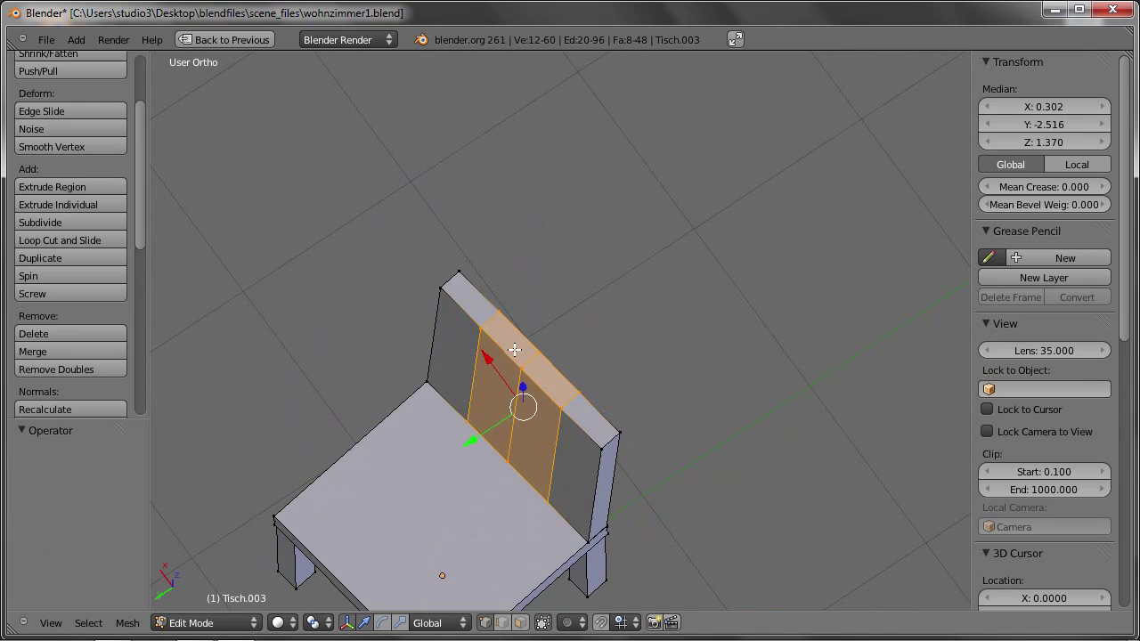
# - Set the transform orientation to Local and retry sliding the strip, then undo
pyautogui.click(445, 623)
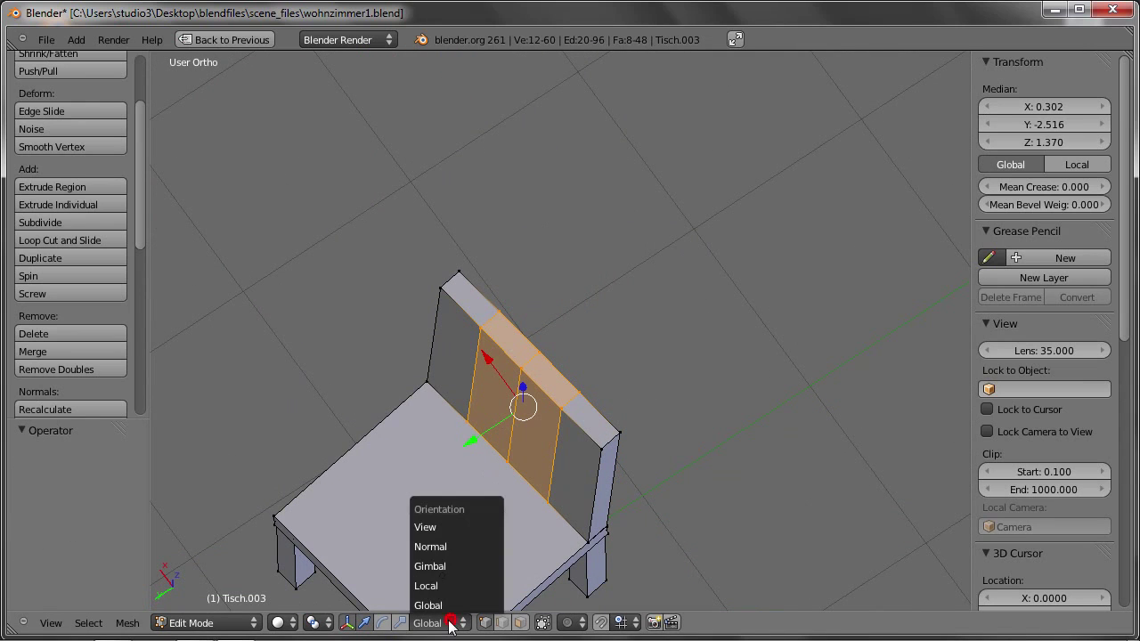
pyautogui.click(441, 588)
pyautogui.moveTo(564, 424)
pyautogui.mouseDown(button='middle')
pyautogui.moveTo(577, 378)
pyautogui.moveTo(575, 410)
pyautogui.moveTo(553, 393)
pyautogui.moveTo(545, 466)
pyautogui.moveTo(542, 407)
pyautogui.moveTo(601, 395)
pyautogui.mouseUp(button='middle')
pyautogui.moveTo(601, 395)
pyautogui.mouseDown()
pyautogui.moveTo(590, 386)
pyautogui.moveTo(611, 382)
pyautogui.mouseUp()
pyautogui.moveTo(611, 382); pyautogui.dragTo(629, 354, button='middle')
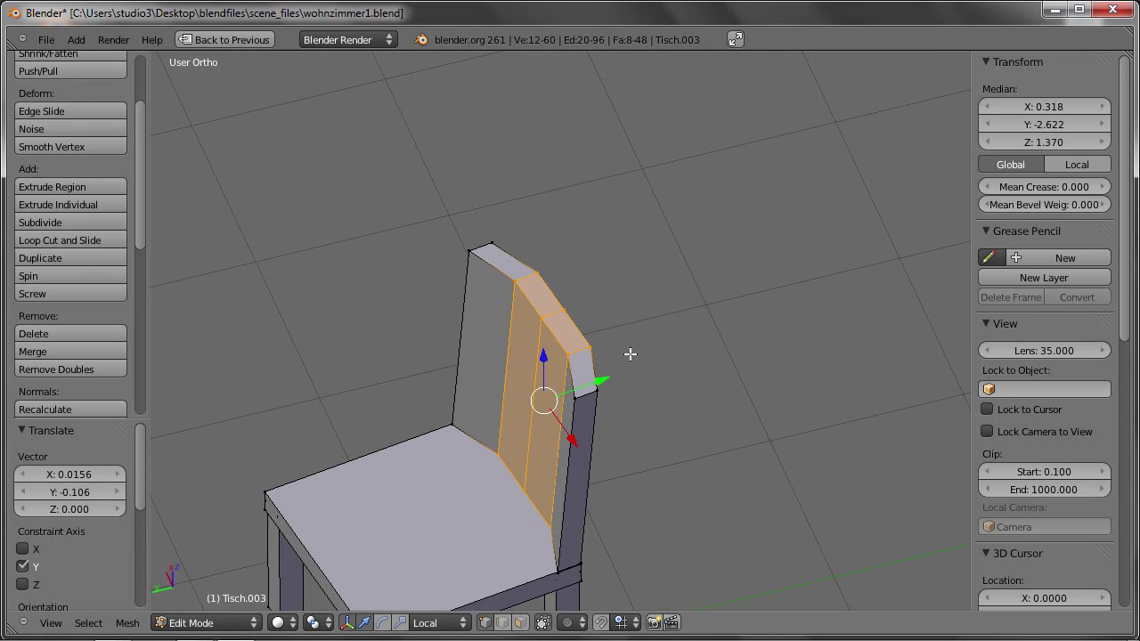
pyautogui.hotkey('ctrl', 'z')
pyautogui.moveTo(530, 421); pyautogui.dragTo(587, 452, button='middle')
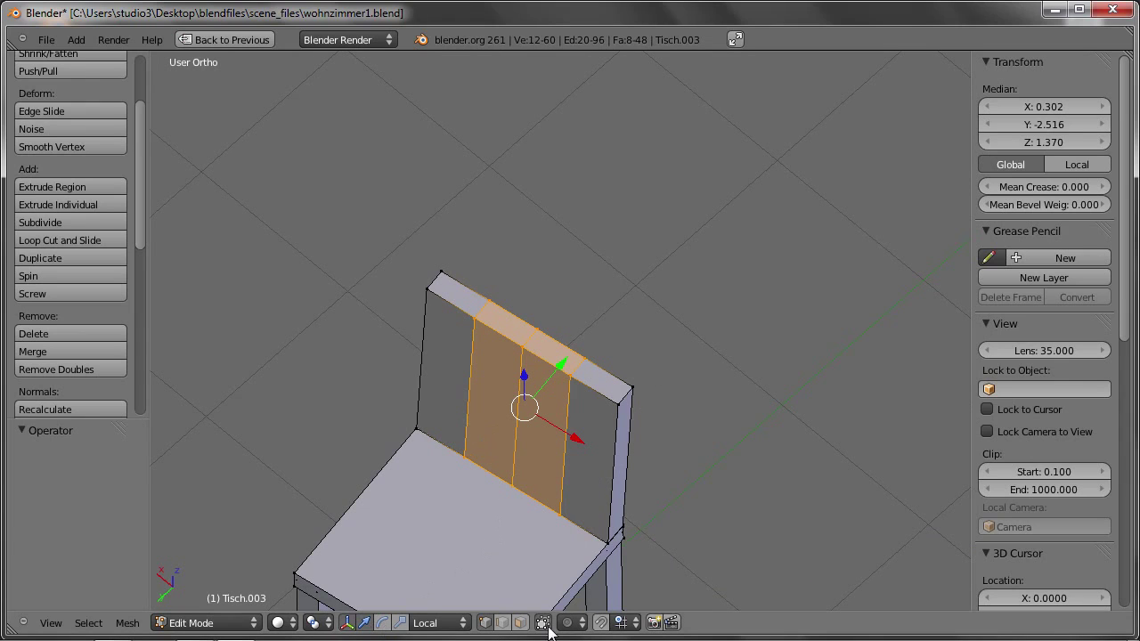
# - Select two backrest faces in face mode and set the transform orientation to Normal
pyautogui.click(520, 622)
pyautogui.rightClick(501, 404)
pyautogui.keyDown('shift'); pyautogui.rightClick(540, 415); pyautogui.keyUp('shift')
pyautogui.moveTo(541, 415)
pyautogui.mouseDown(button='middle')
pyautogui.moveTo(582, 433)
pyautogui.moveTo(532, 507)
pyautogui.mouseUp(button='middle')
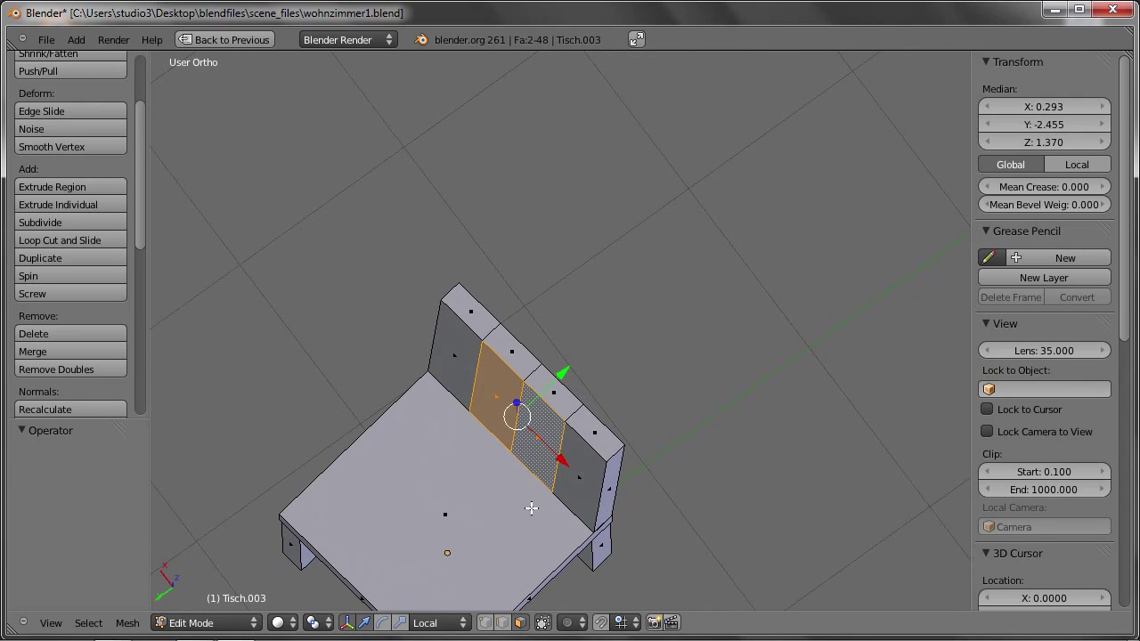
pyautogui.click(439, 623)
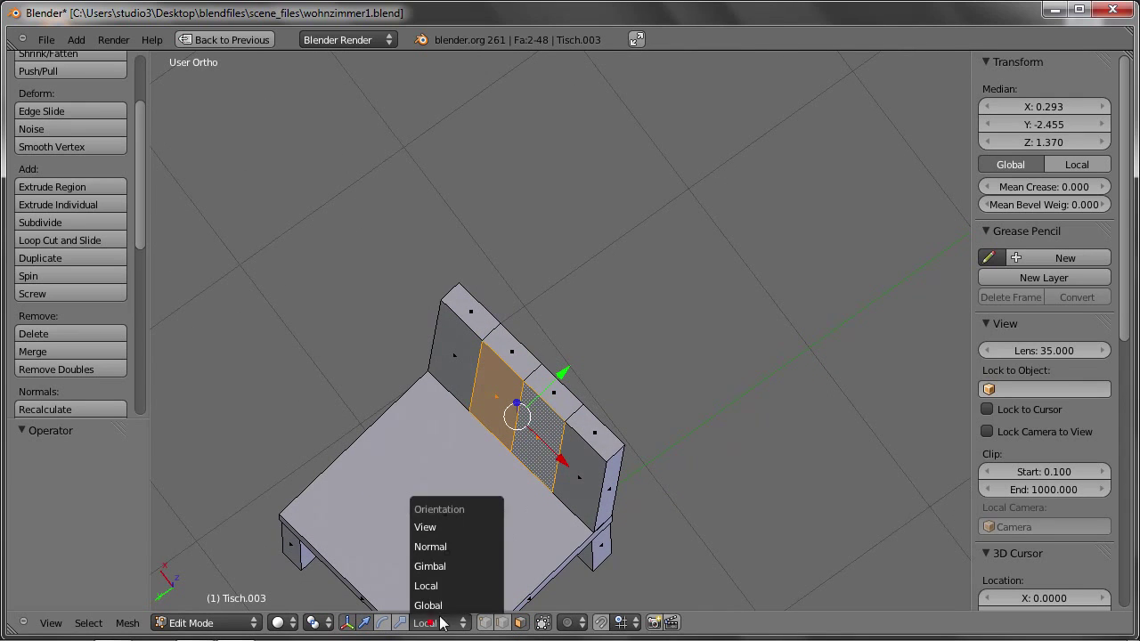
pyautogui.click(470, 546)
# - Create a custom 'Face' transform orientation from the selected faces in the Properties shelf
pyautogui.moveTo(473, 522)
pyautogui.mouseDown(button='middle')
pyautogui.moveTo(512, 461)
pyautogui.moveTo(483, 365)
pyautogui.moveTo(431, 377)
pyautogui.moveTo(420, 461)
pyautogui.moveTo(431, 485)
pyautogui.mouseUp(button='middle')
pyautogui.moveTo(496, 408)
pyautogui.mouseDown(button='middle')
pyautogui.moveTo(568, 276)
pyautogui.moveTo(562, 267)
pyautogui.mouseUp(button='middle')
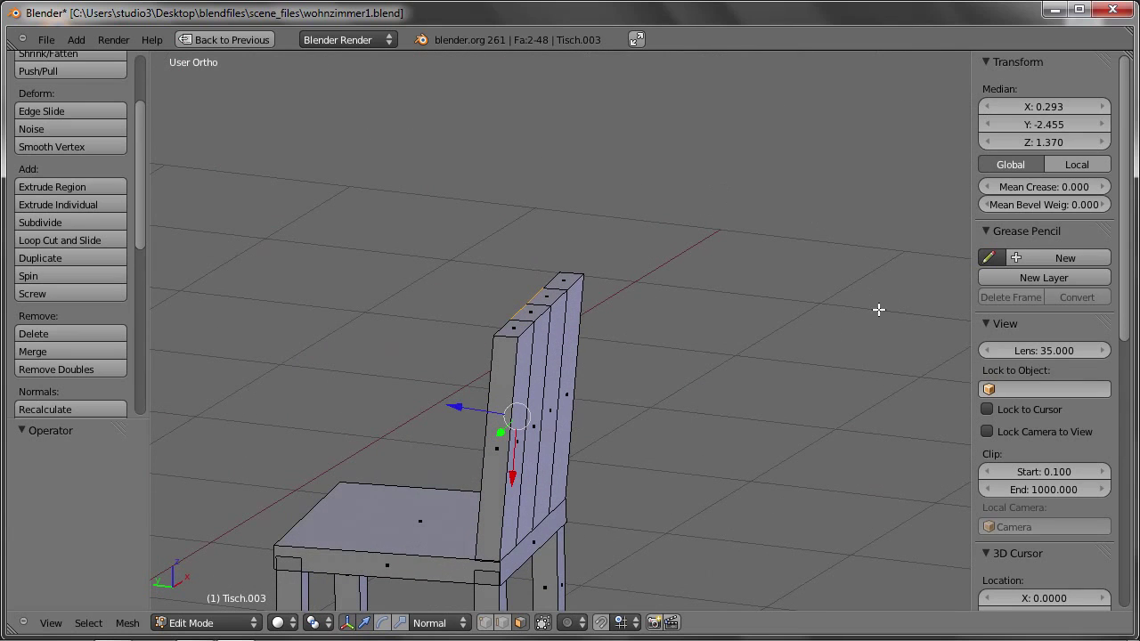
pyautogui.scroll(-3, 1020, 192)
pyautogui.scroll(-5, 1021, 201)
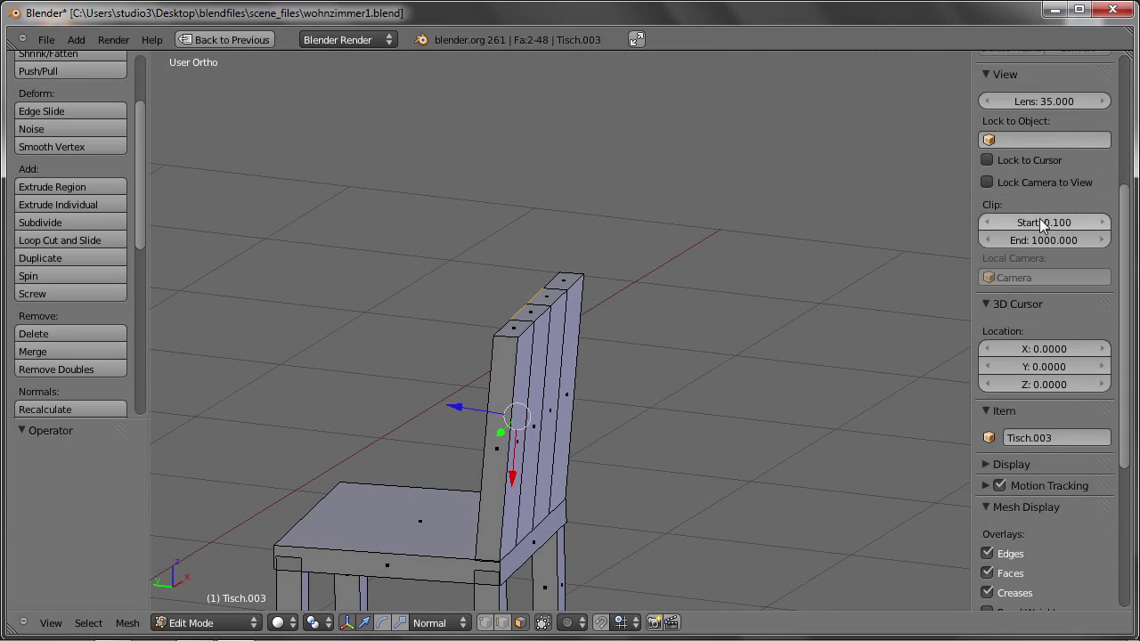
pyautogui.scroll(-6, 1040, 219)
pyautogui.scroll(-1, 1045, 235)
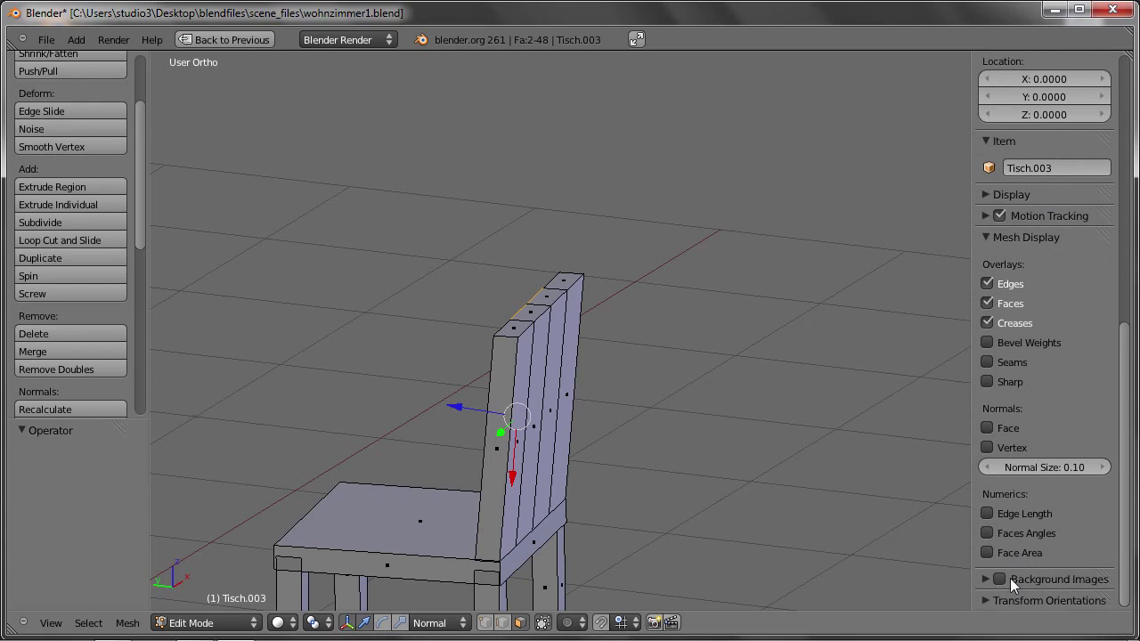
pyautogui.click(1005, 602)
pyautogui.scroll(-2, 1005, 517)
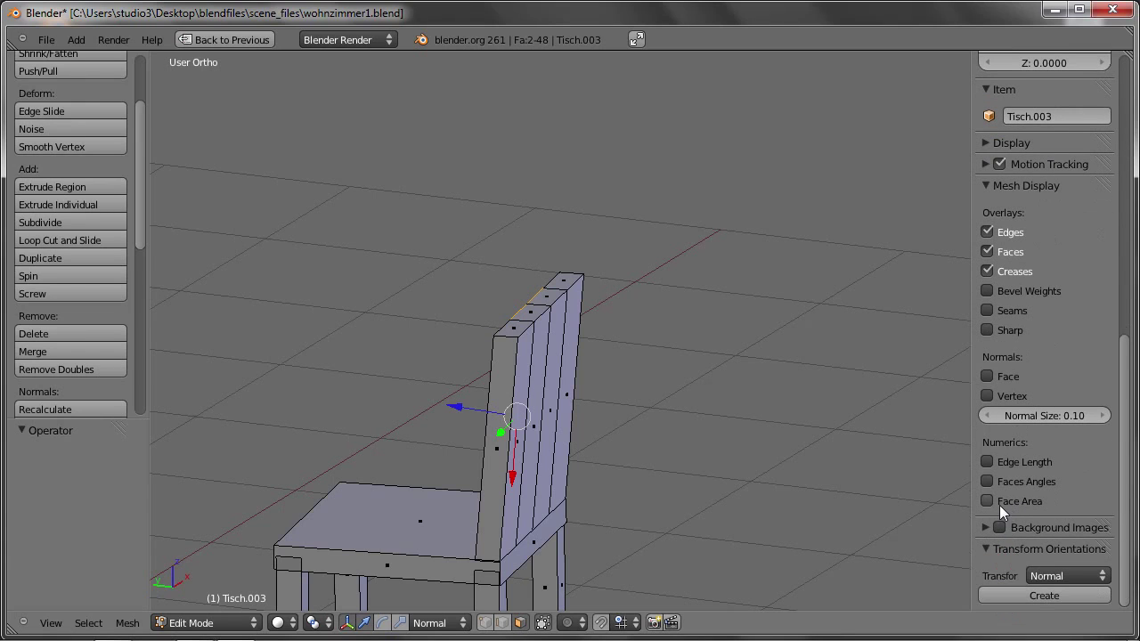
pyautogui.click(1049, 597)
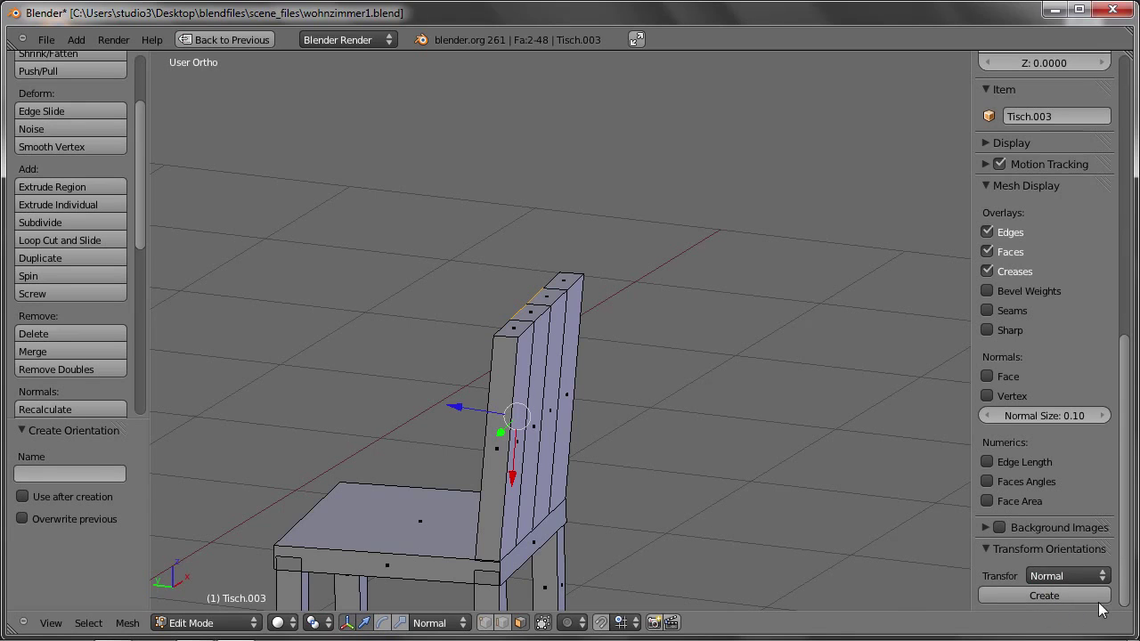
pyautogui.click(1051, 576)
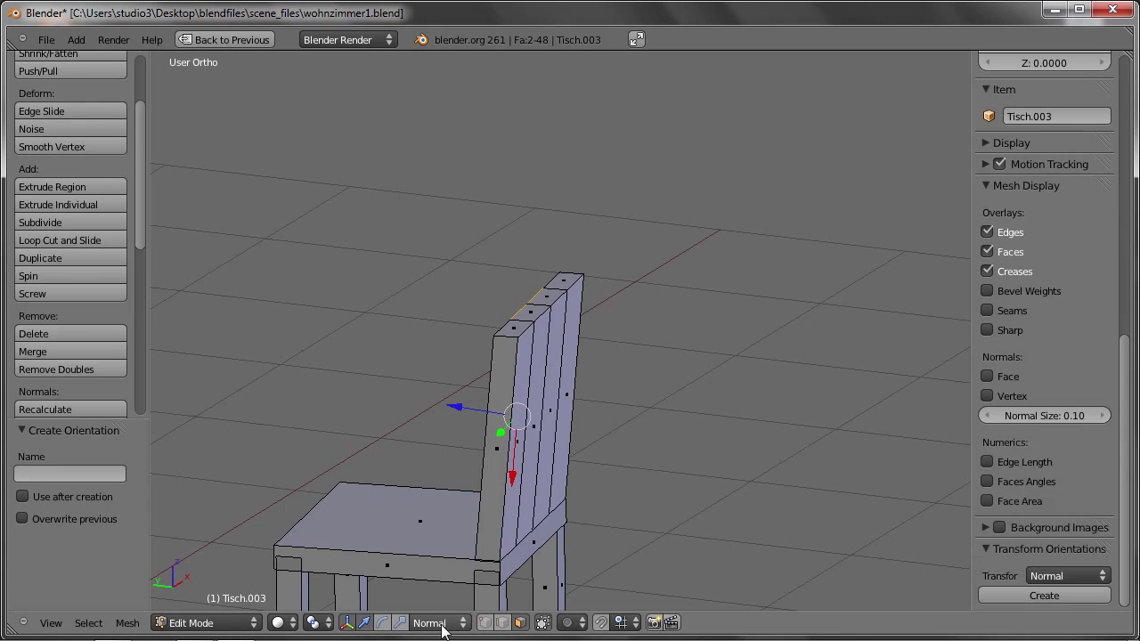
# - Orbit behind the chair and select several backrest face strips
pyautogui.moveTo(518, 425); pyautogui.dragTo(543, 349, button='middle')
pyautogui.keyDown('shift'); pyautogui.rightClick(543, 349); pyautogui.keyUp('shift')
pyautogui.keyDown('shift'); pyautogui.rightClick(542, 312); pyautogui.keyUp('shift')
pyautogui.moveTo(611, 351)
pyautogui.mouseDown(button='middle')
pyautogui.moveTo(522, 338)
pyautogui.moveTo(530, 376)
pyautogui.mouseUp(button='middle')
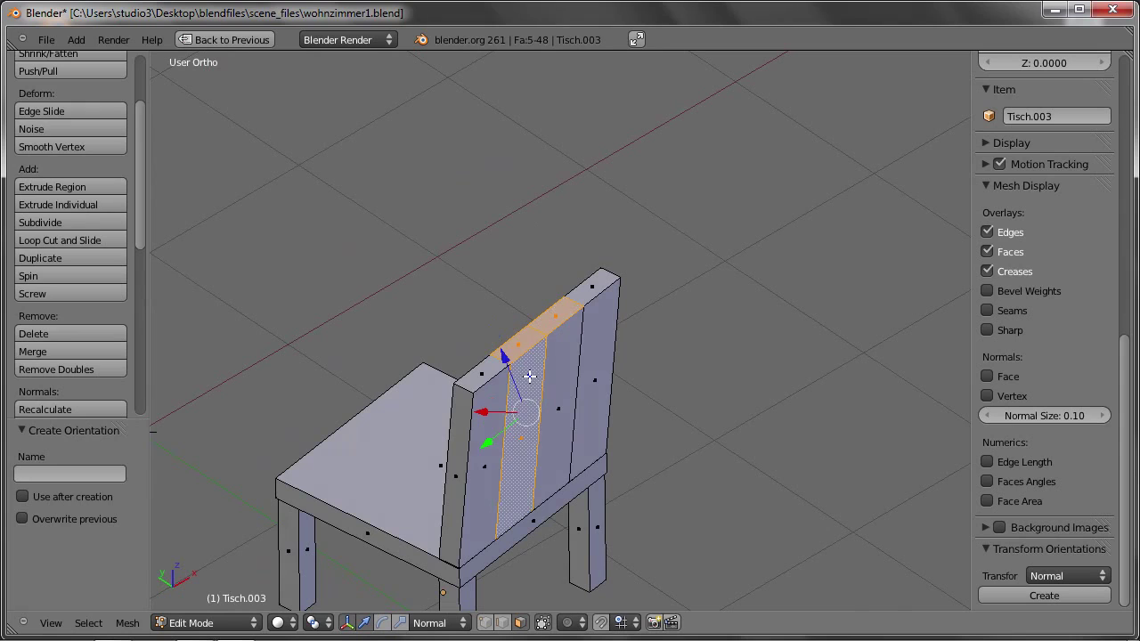
pyautogui.keyDown('shift'); pyautogui.rightClick(557, 367); pyautogui.keyUp('shift')
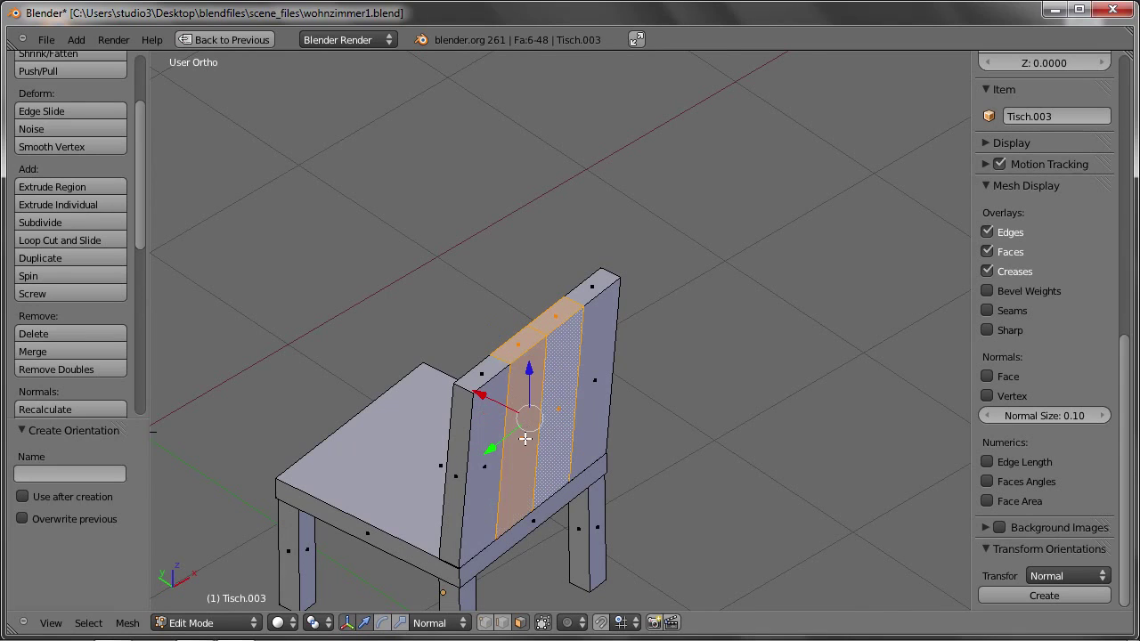
# - Select three vertical edge loops on the backrest in edge mode, then return to face mode
pyautogui.click(503, 623)
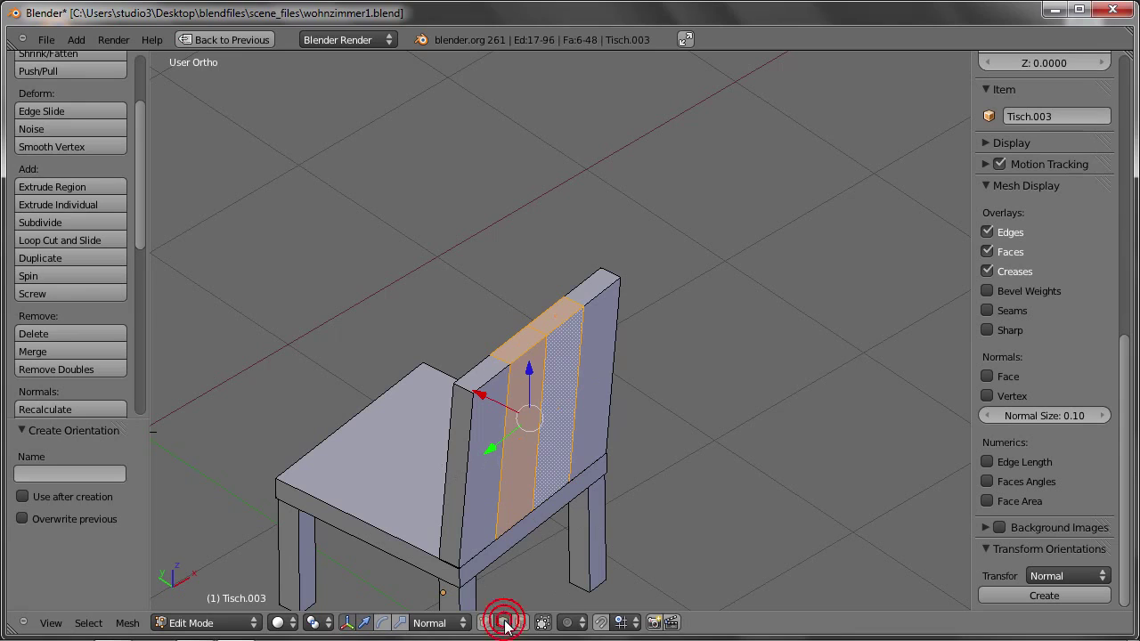
pyautogui.click(514, 367)
pyautogui.keyDown('alt'); pyautogui.rightClick(508, 400); pyautogui.keyUp('alt')
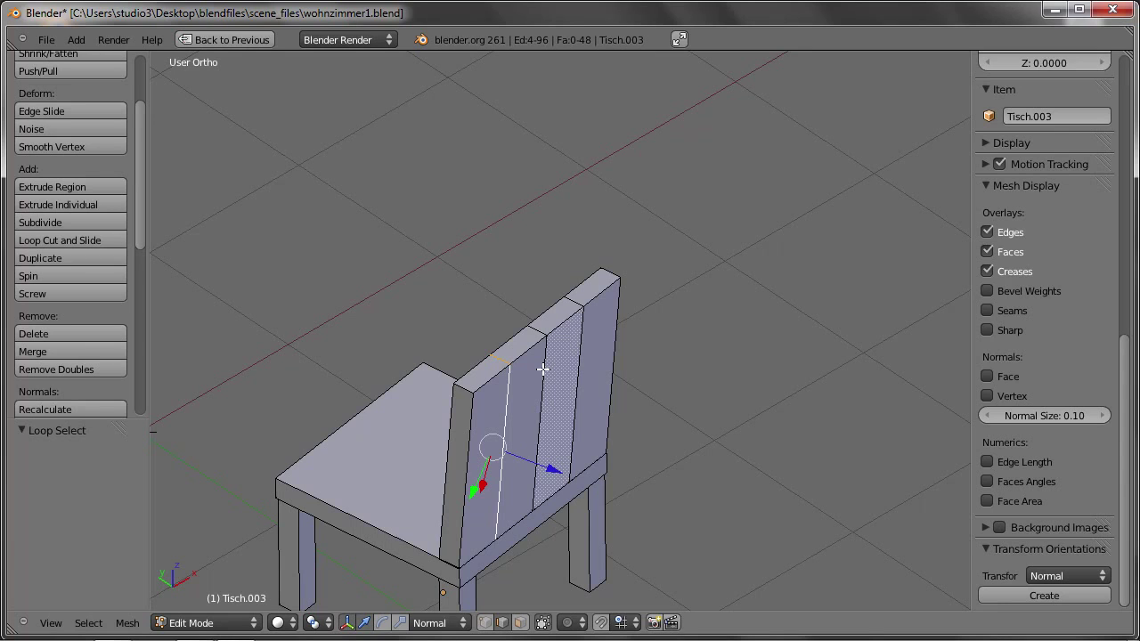
pyautogui.keyDown('alt'); pyautogui.keyDown('shift'); pyautogui.rightClick(543, 366); pyautogui.keyUp('shift'); pyautogui.keyUp('alt')
pyautogui.keyDown('alt'); pyautogui.keyDown('shift'); pyautogui.rightClick(580, 335); pyautogui.keyUp('shift'); pyautogui.keyUp('alt')
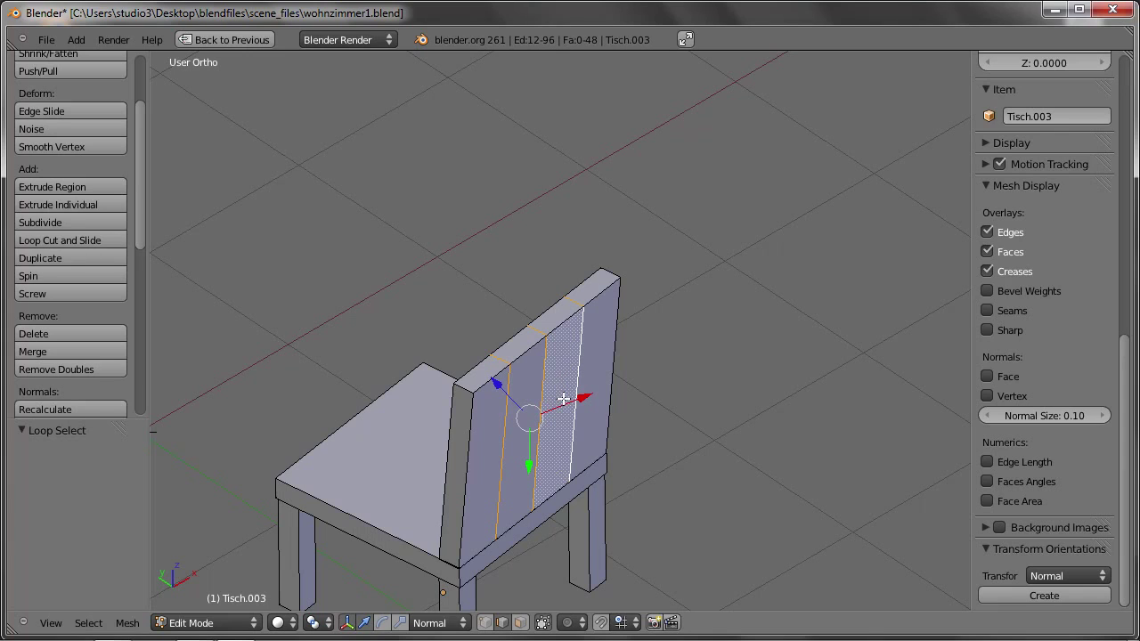
pyautogui.click(521, 623)
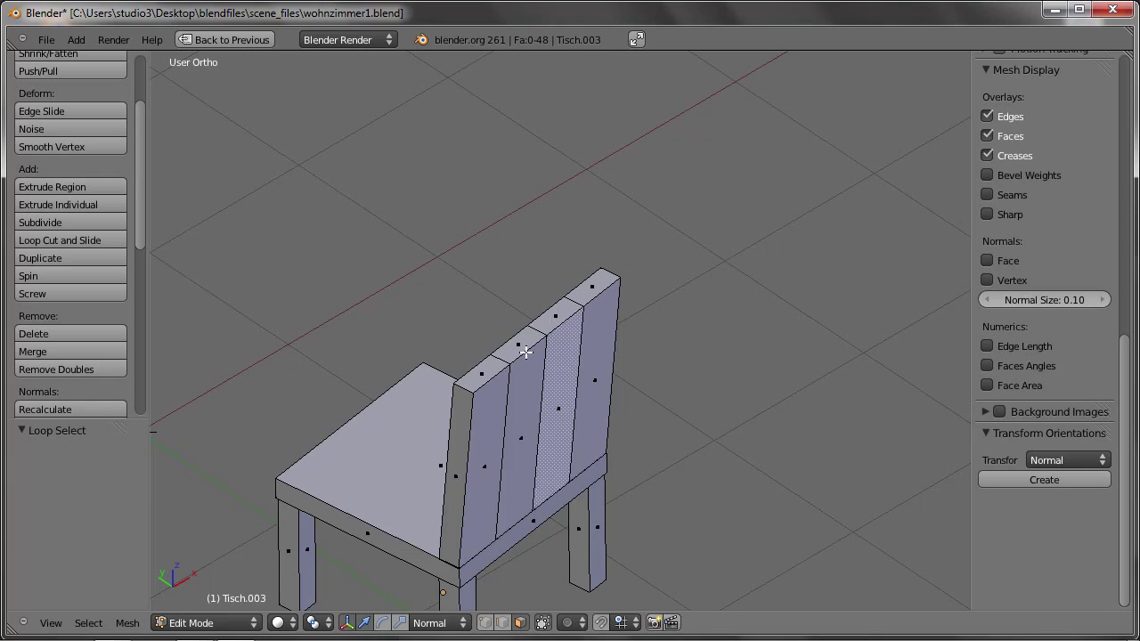
# - Loop-select the two middle backrest face columns, including their top faces
pyautogui.scroll(3, 529, 347)
pyautogui.scroll(2, 529, 346)
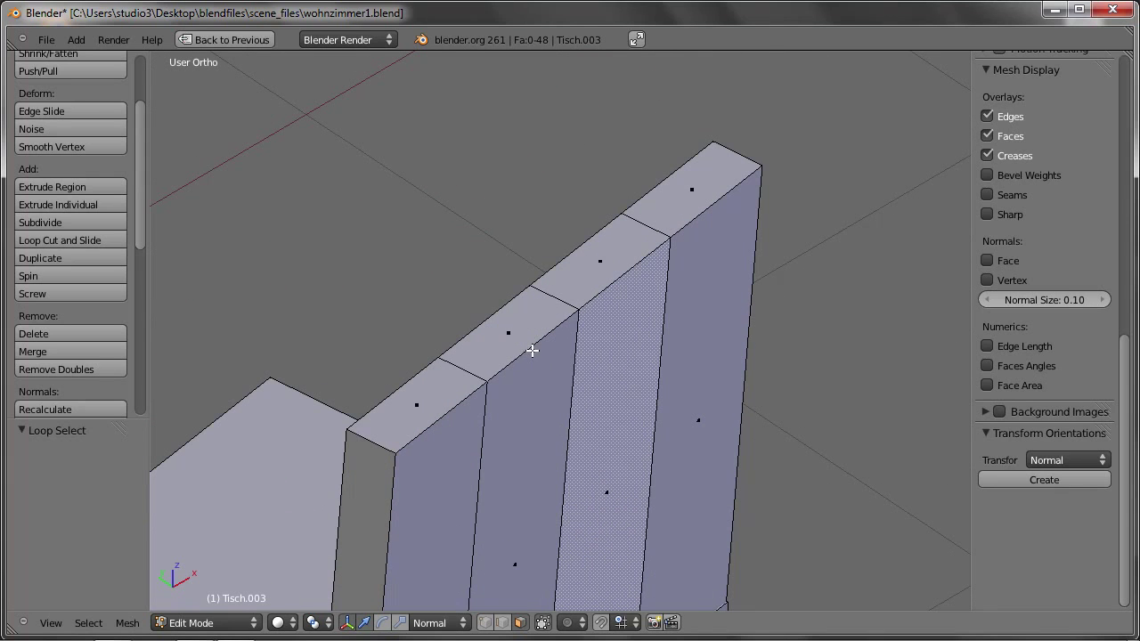
pyautogui.keyDown('alt'); pyautogui.rightClick(532, 351); pyautogui.keyUp('alt')
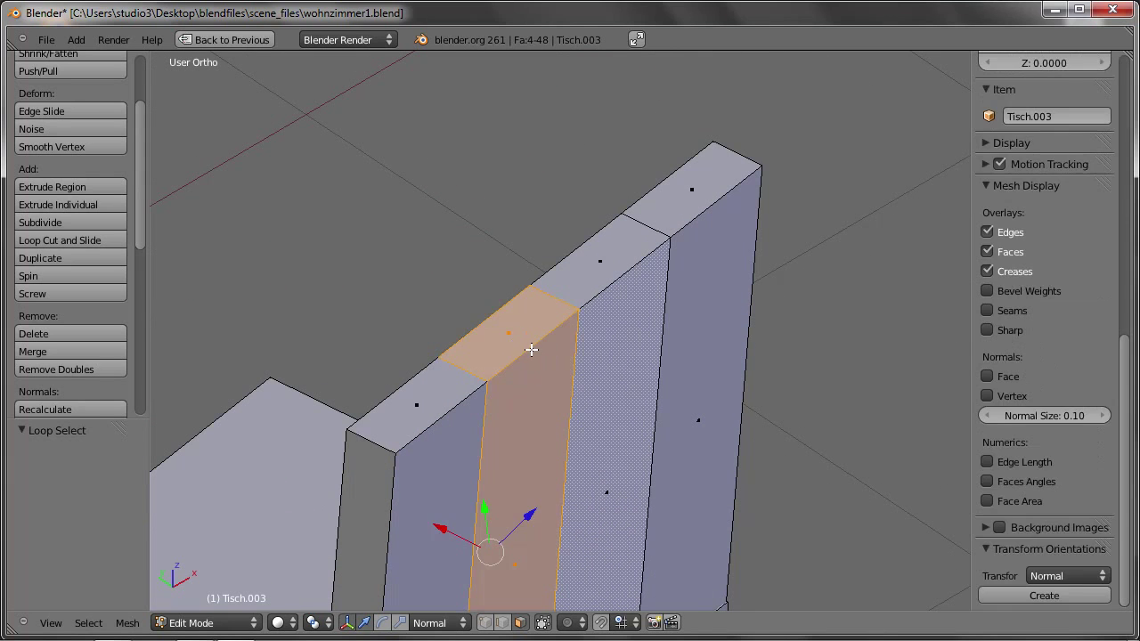
pyautogui.scroll(-4, 510, 343)
pyautogui.scroll(-2, 509, 344)
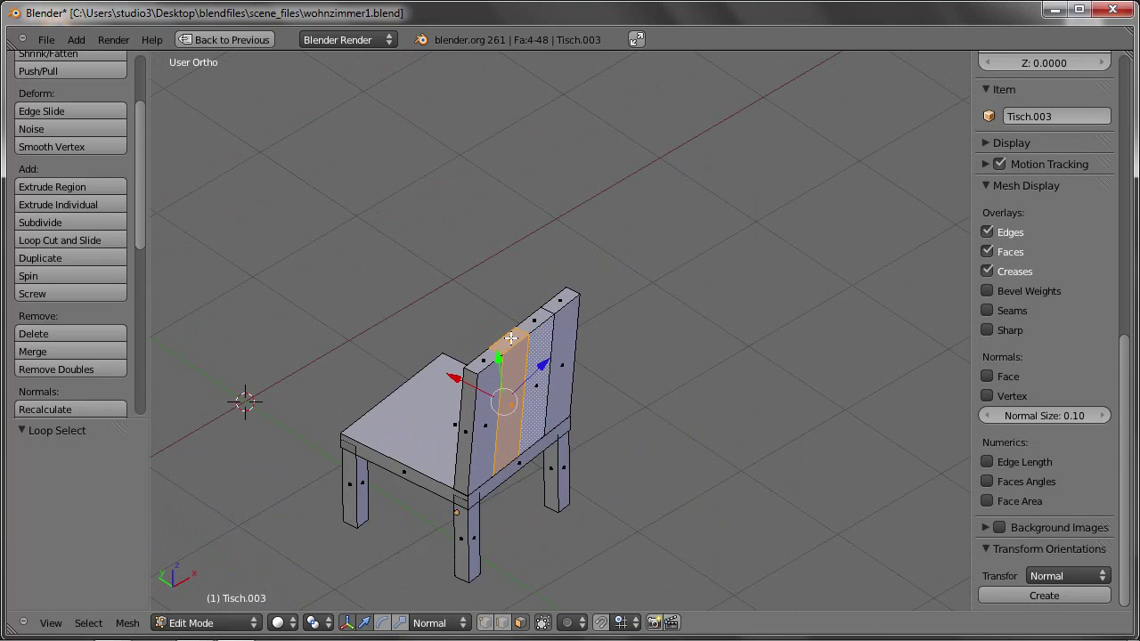
pyautogui.moveTo(507, 332)
pyautogui.mouseDown(button='middle')
pyautogui.moveTo(607, 347)
pyautogui.moveTo(463, 386)
pyautogui.mouseUp(button='middle')
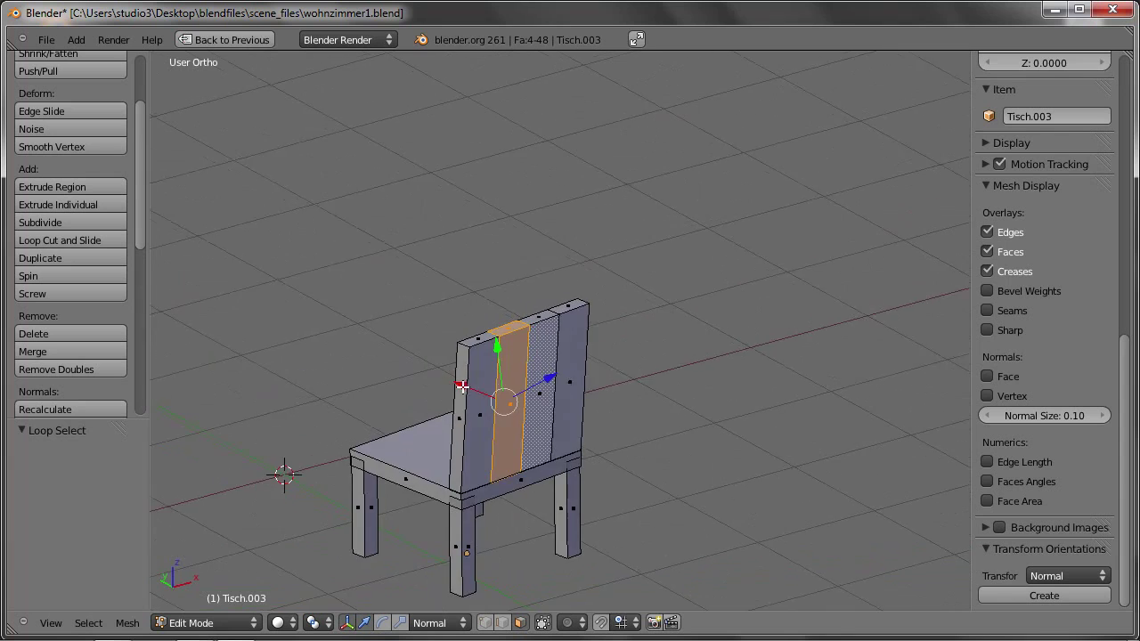
pyautogui.scroll(3, 519, 354)
pyautogui.scroll(1, 520, 354)
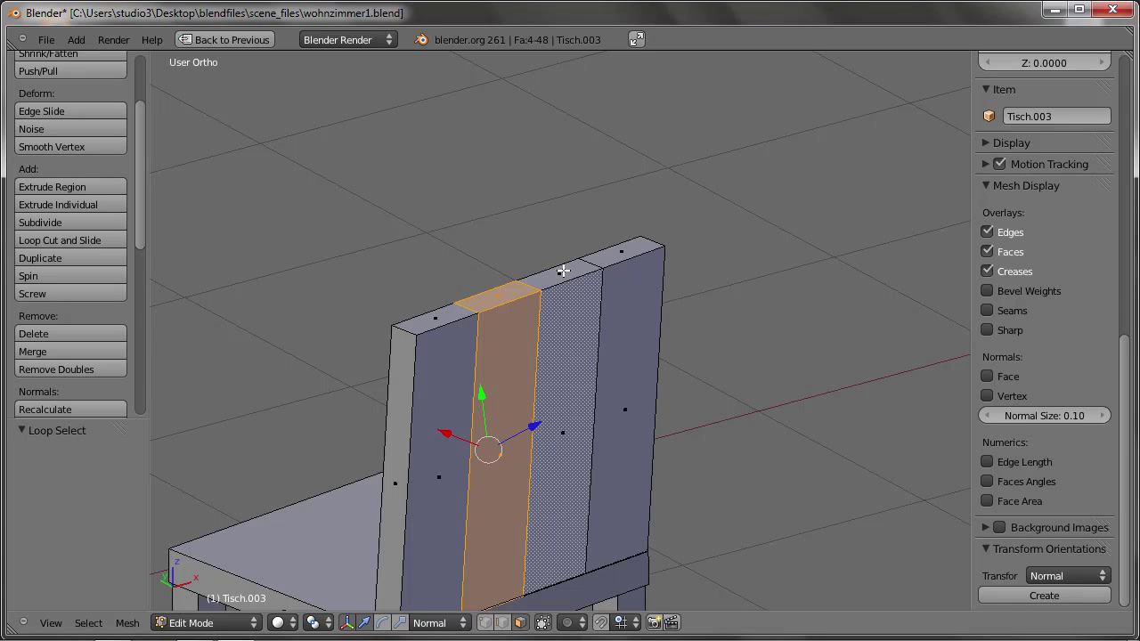
pyautogui.keyDown('alt'); pyautogui.keyDown('shift'); pyautogui.click(573, 279); pyautogui.keyUp('shift'); pyautogui.keyUp('alt')
pyautogui.moveTo(572, 279); pyautogui.dragTo(698, 379, button='middle')
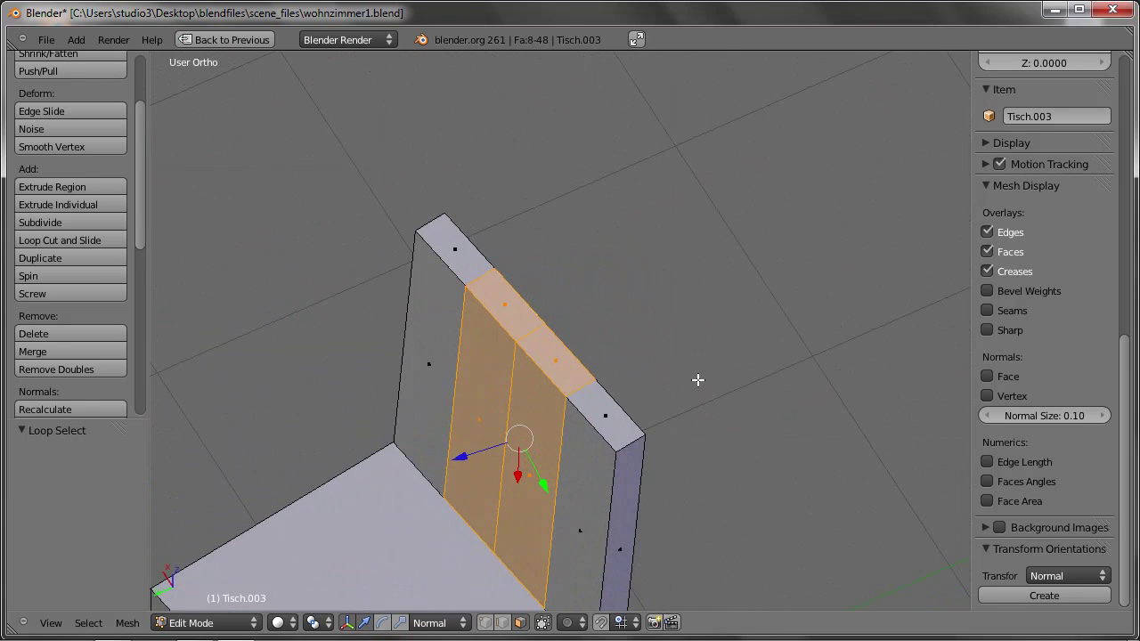
pyautogui.click(432, 623)
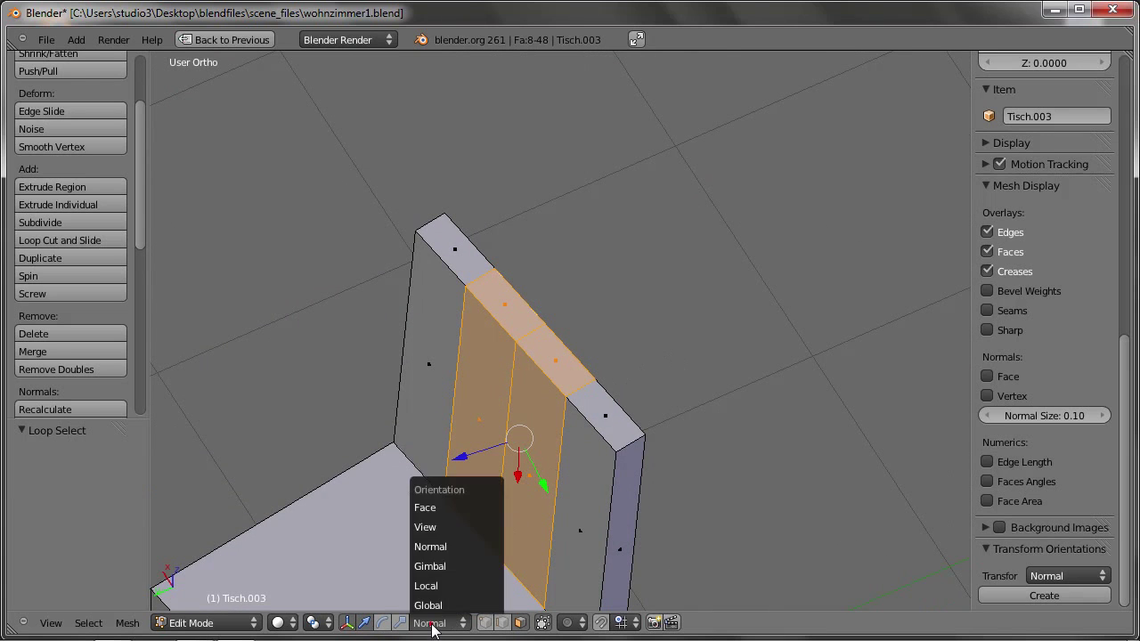
# - Switch to Face orientation and push the middle backrest faces back along its Z axis
pyautogui.click(430, 510)
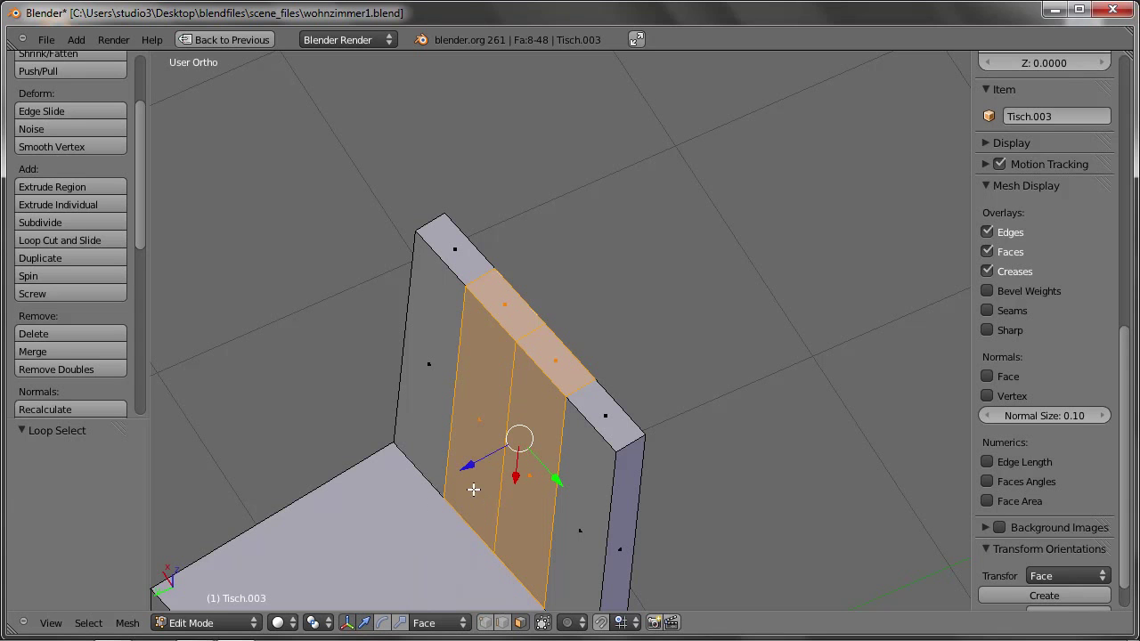
pyautogui.moveTo(473, 489); pyautogui.dragTo(456, 368, button='middle')
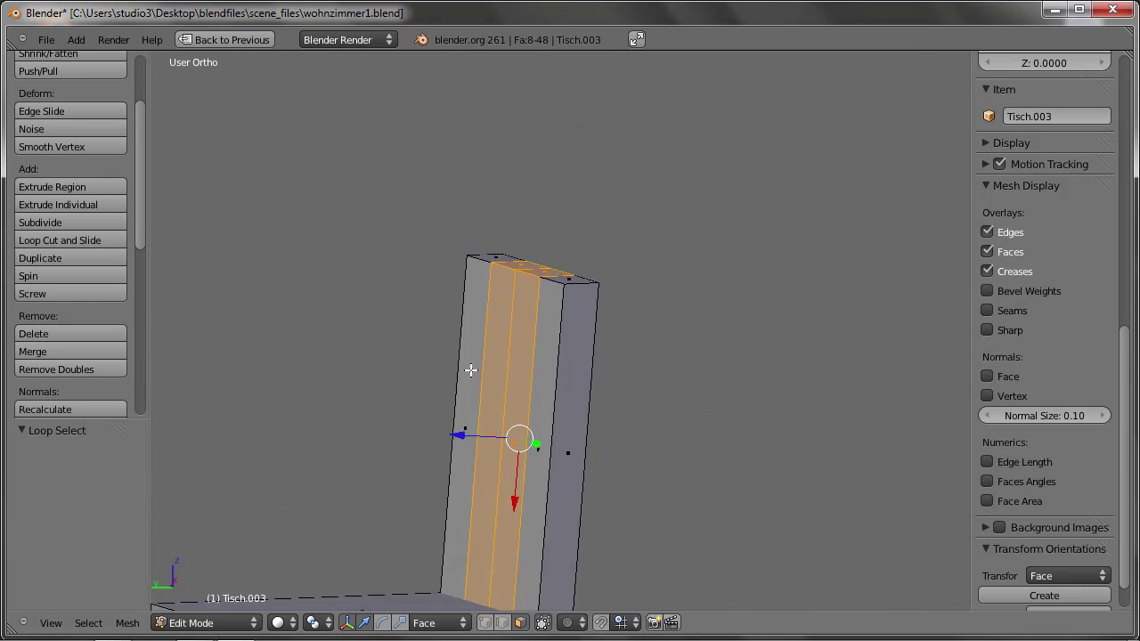
pyautogui.press('g')
pyautogui.press('z')
pyautogui.press('z')
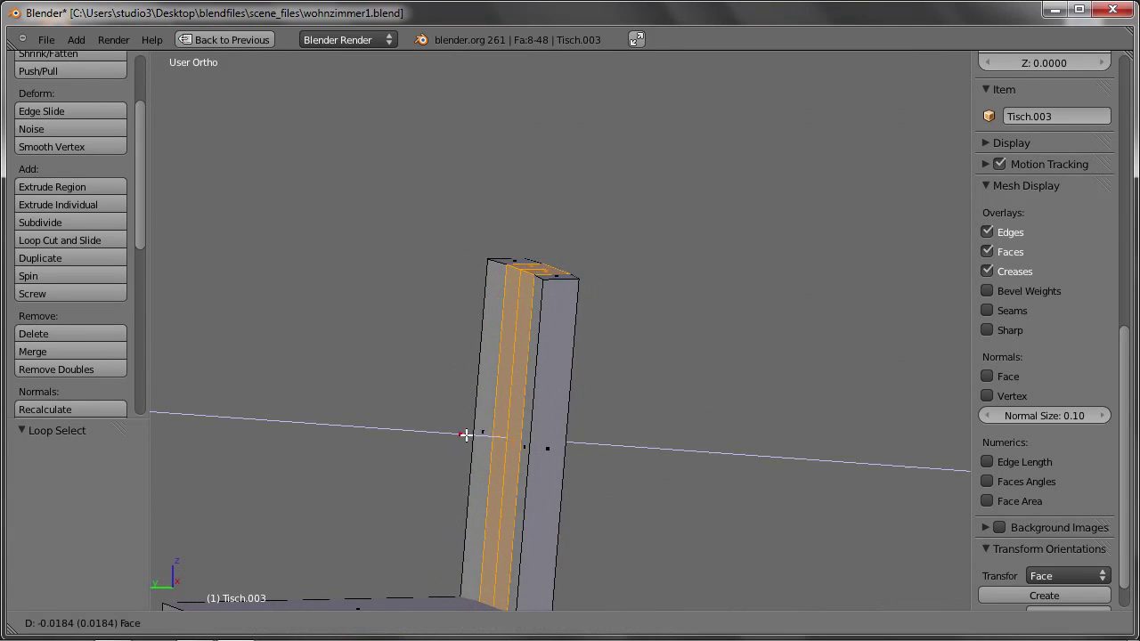
pyautogui.click(474, 434)
pyautogui.moveTo(473, 433)
pyautogui.mouseDown(button='middle')
pyautogui.moveTo(597, 499)
pyautogui.moveTo(512, 415)
pyautogui.mouseUp(button='middle')
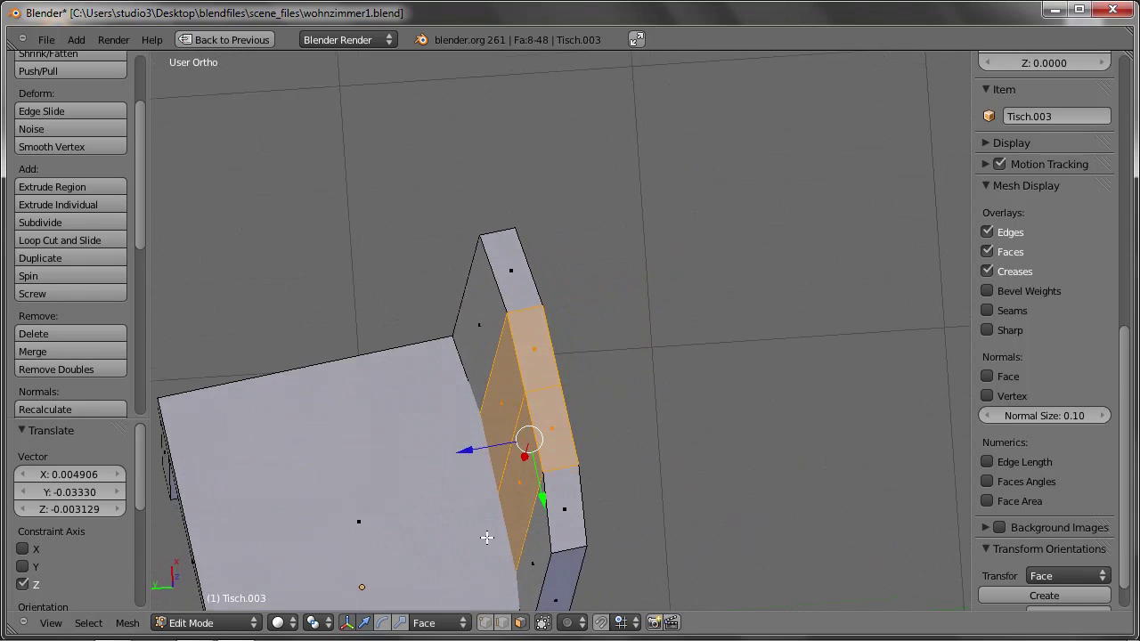
# - Move a backrest edge loop 0.0165 along Face Z, then return to Object Mode
pyautogui.keyDown('shift'); pyautogui.click(501, 624); pyautogui.keyUp('shift')
pyautogui.moveTo(504, 464); pyautogui.dragTo(523, 461, button='middle')
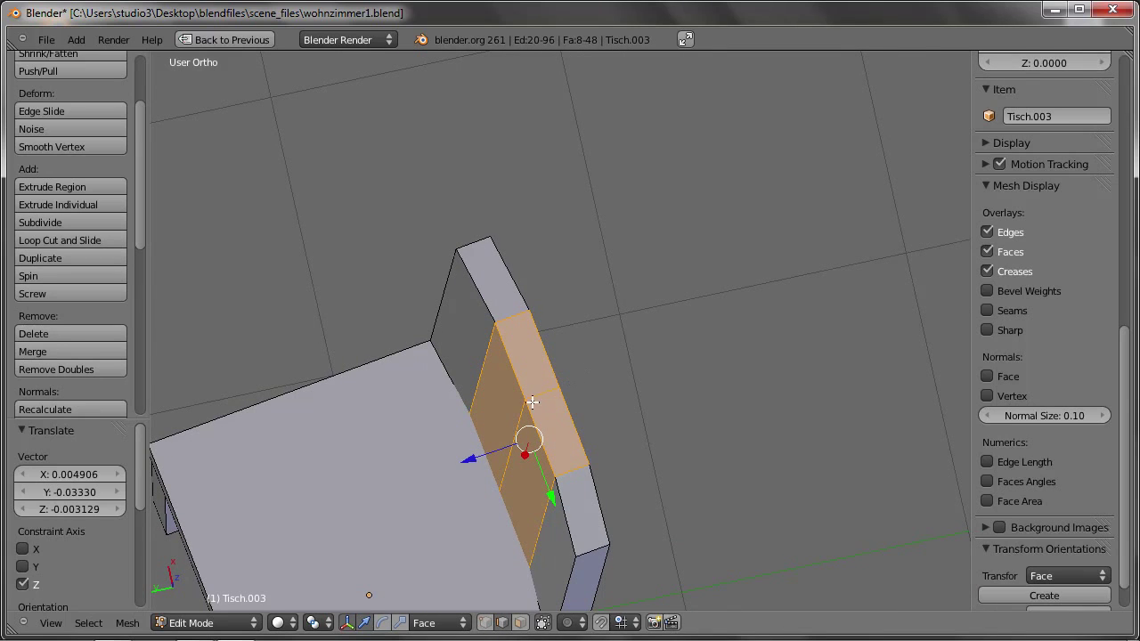
pyautogui.keyDown('alt'); pyautogui.rightClick(536, 396); pyautogui.keyUp('alt')
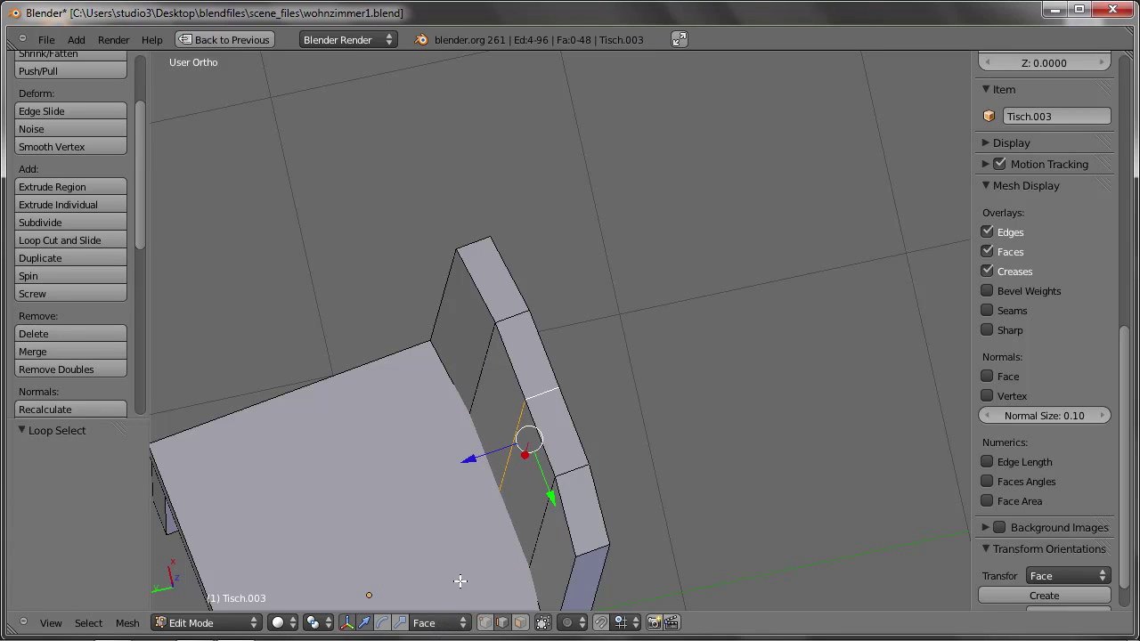
pyautogui.press('g')
pyautogui.press('z')
pyautogui.press('z')
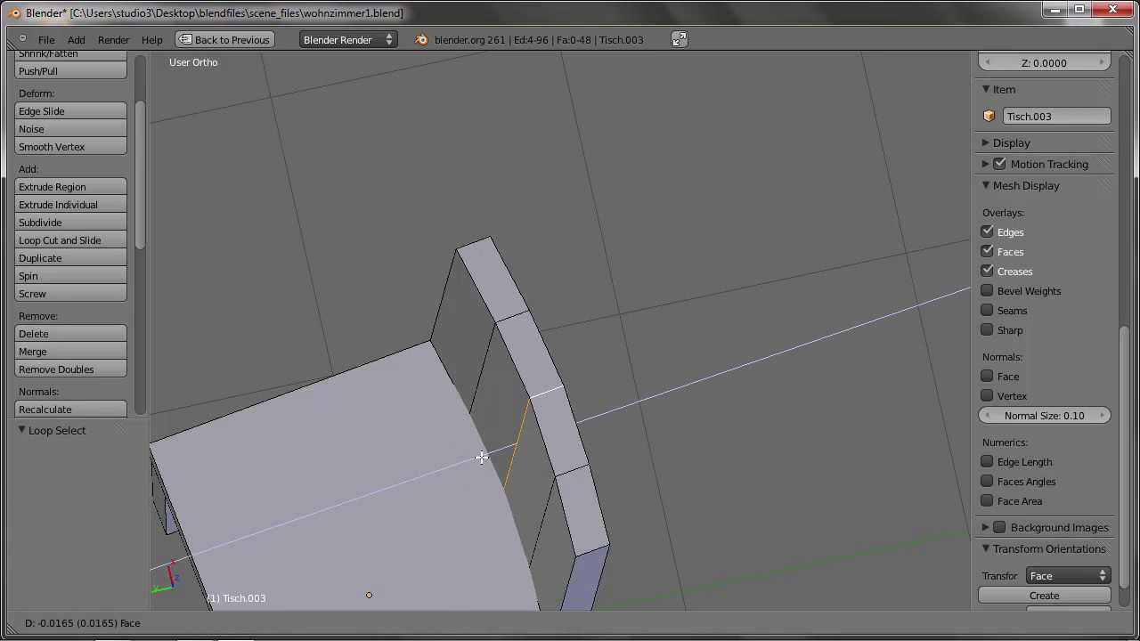
pyautogui.click(481, 457)
pyautogui.moveTo(486, 457)
pyautogui.mouseDown(button='middle')
pyautogui.moveTo(468, 424)
pyautogui.moveTo(425, 410)
pyautogui.mouseUp(button='middle')
pyautogui.moveTo(514, 430)
pyautogui.mouseDown(button='middle')
pyautogui.moveTo(534, 402)
pyautogui.moveTo(538, 427)
pyautogui.moveTo(588, 427)
pyautogui.moveTo(400, 354)
pyautogui.moveTo(348, 349)
pyautogui.moveTo(447, 396)
pyautogui.mouseUp(button='middle')
pyautogui.press('Tab')
pyautogui.scroll(-4, 588, 427)
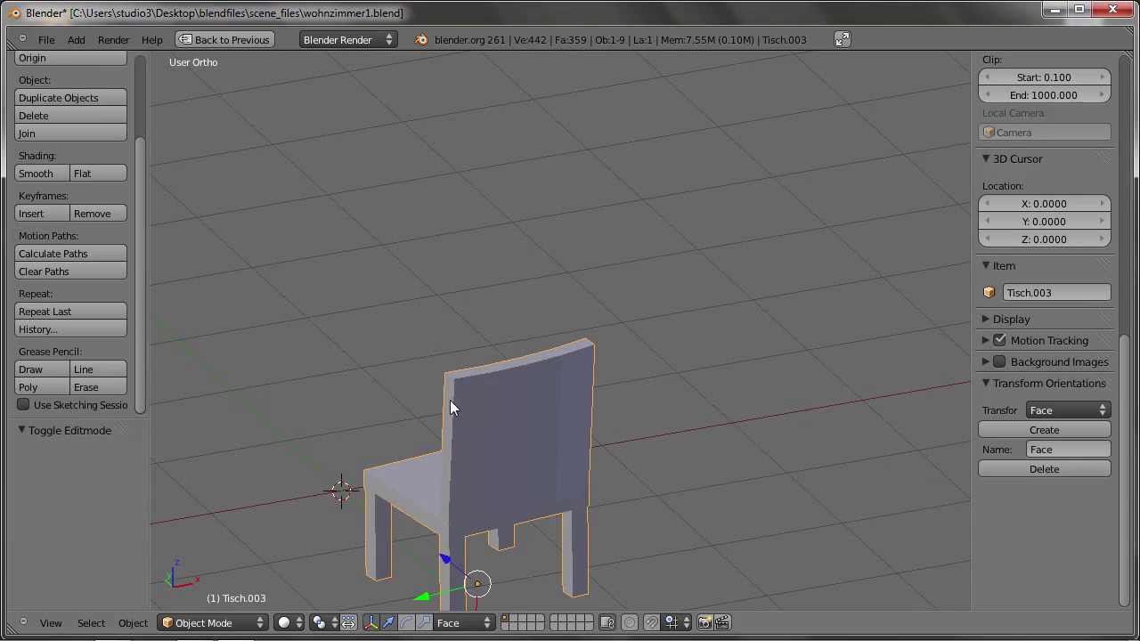
# - Unhide all room objects with Alt+H and view the scene through the camera
pyautogui.hotkey('alt', 'h')
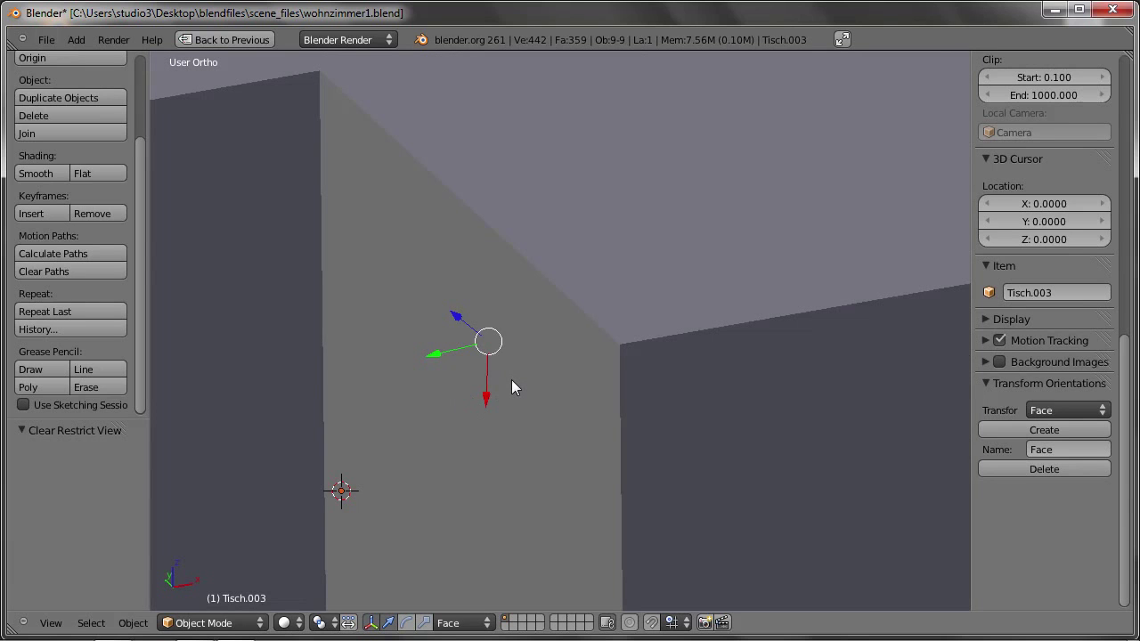
pyautogui.scroll(-1, 511, 386)
pyautogui.scroll(-2, 511, 387)
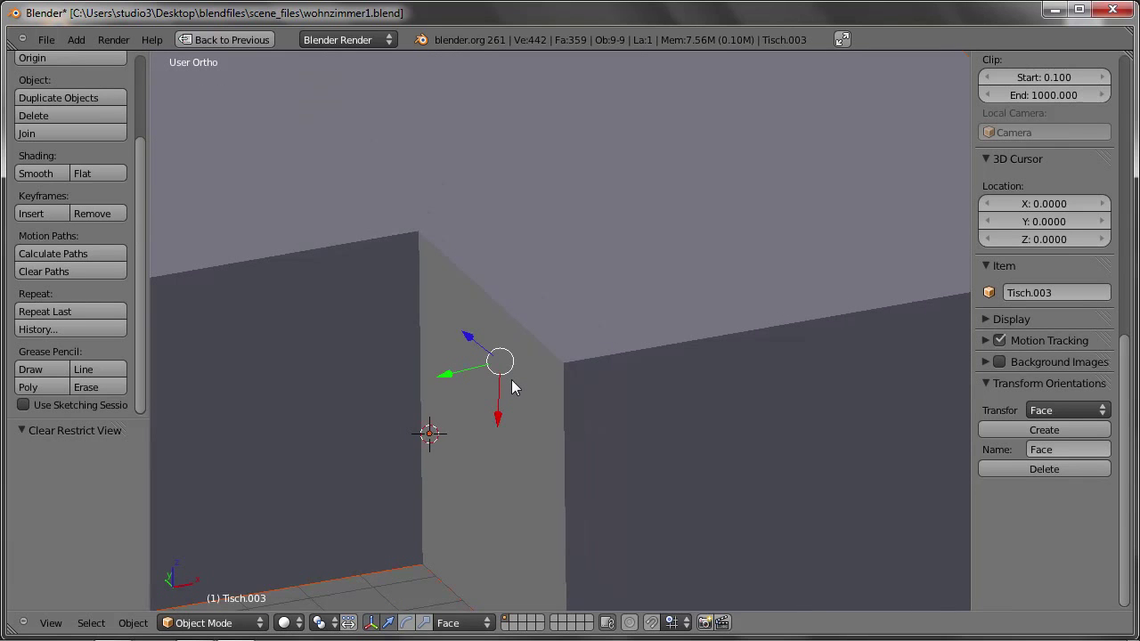
pyautogui.press('KP_0')
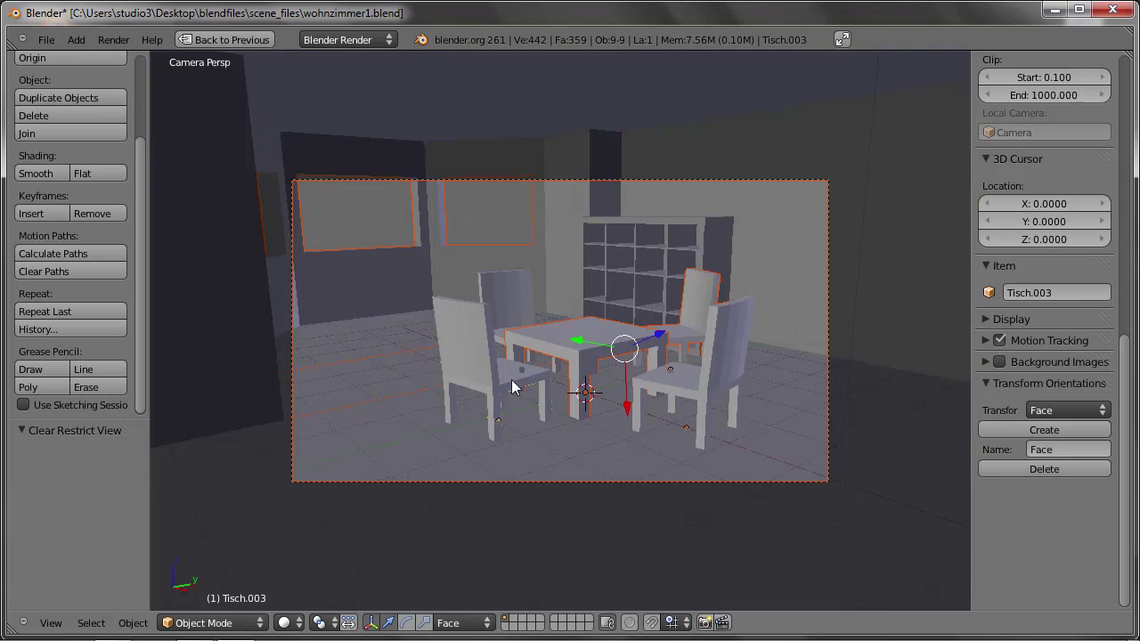
pyautogui.scroll(4, 550, 357)
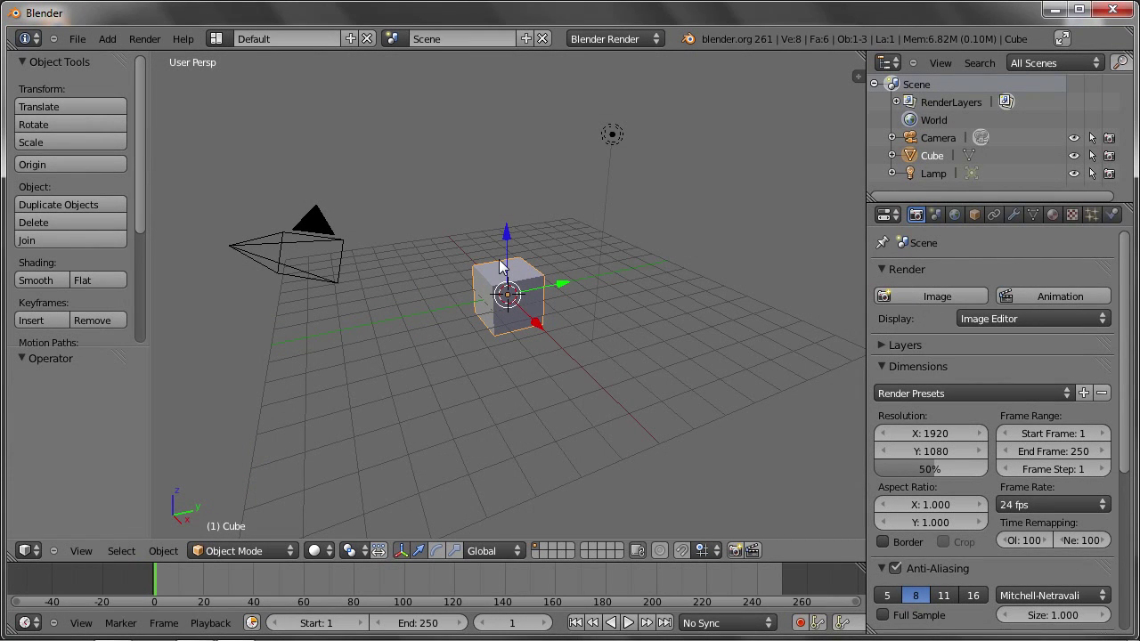
# - Enter the cube's Edit Mode and circle-select the vertices along its top-left edge
pyautogui.scroll(4, 499, 267)
pyautogui.press('Tab')
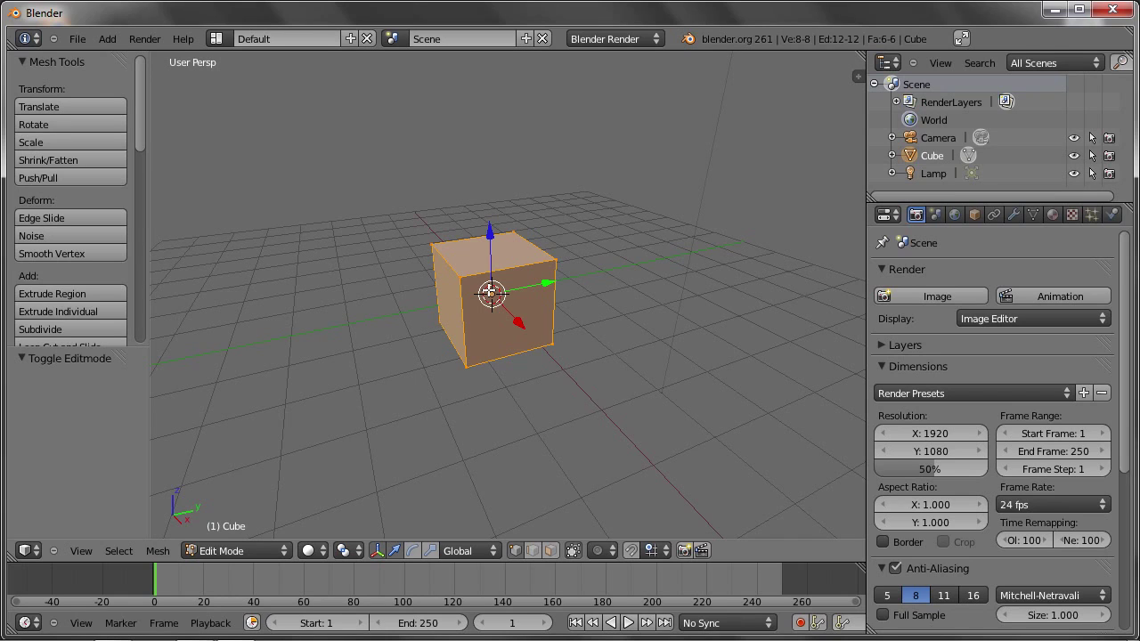
pyautogui.press('Tab')
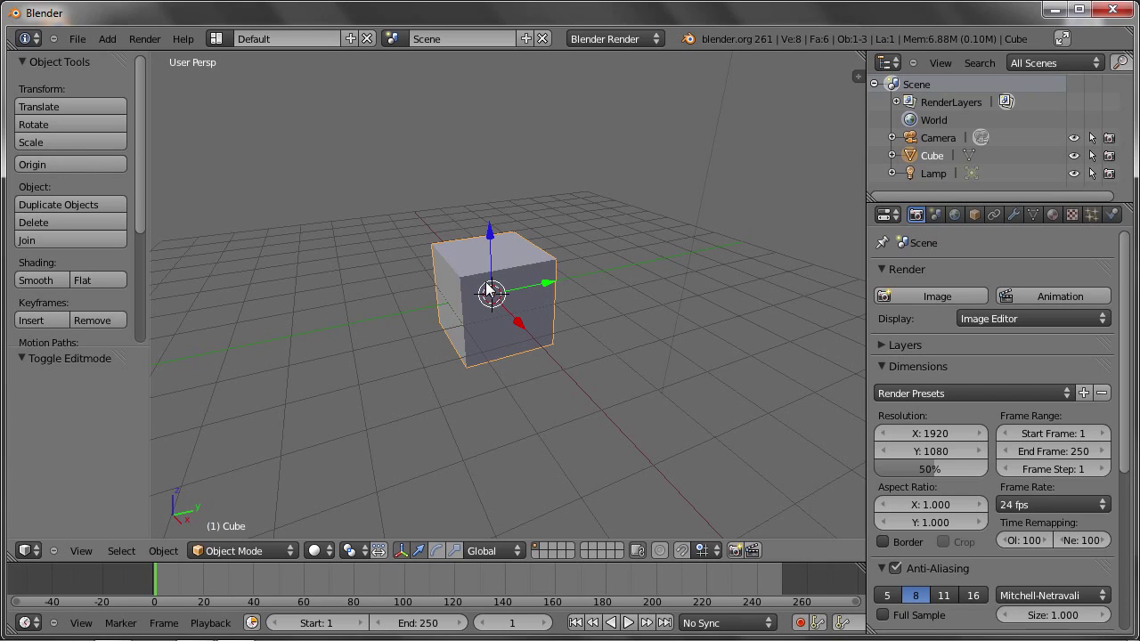
pyautogui.press('Tab')
pyautogui.press('c')
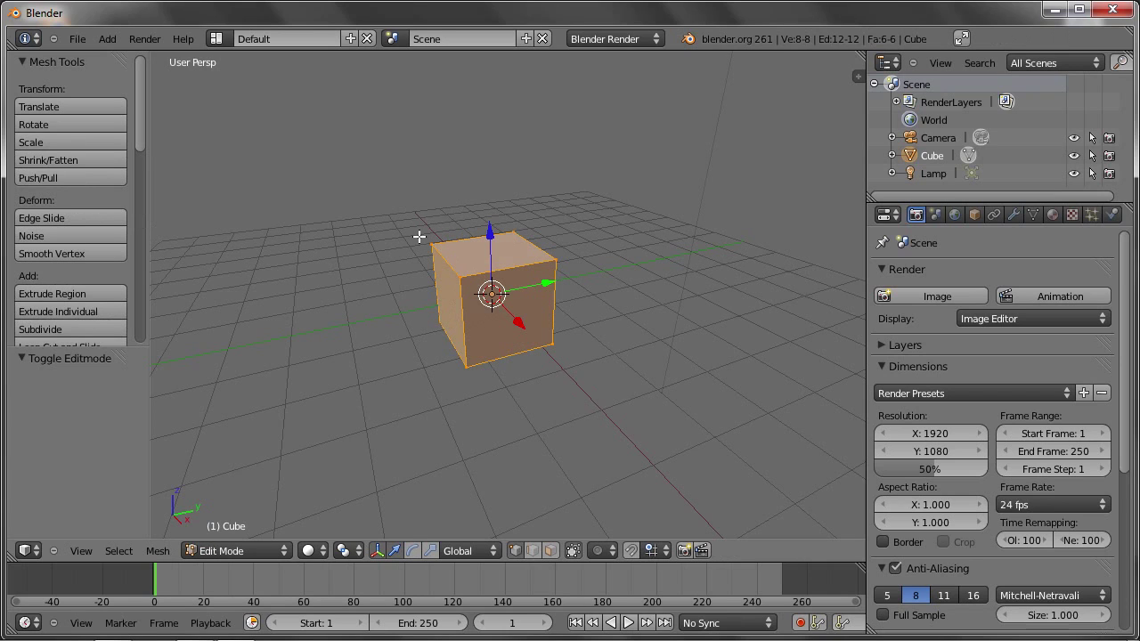
pyautogui.moveTo(419, 237); pyautogui.dragTo(460, 274)
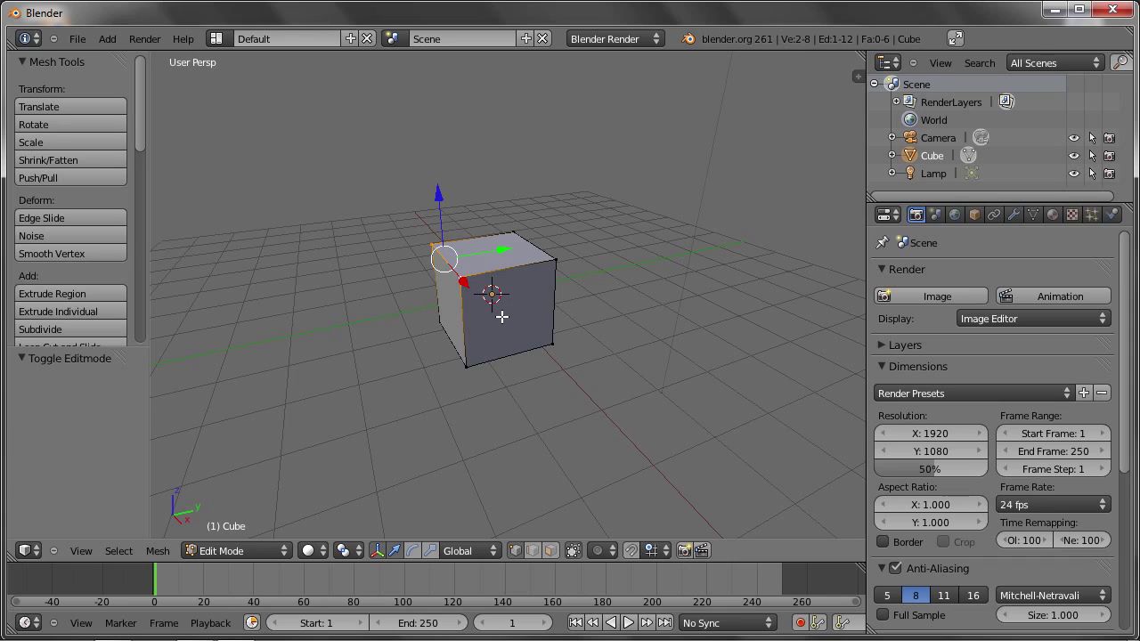
# - Move the selected corner along X, push the top-right vertex outward and lower the bottom-right
pyautogui.moveTo(461, 319); pyautogui.dragTo(514, 322, button='middle')
pyautogui.middleClick(413, 250)
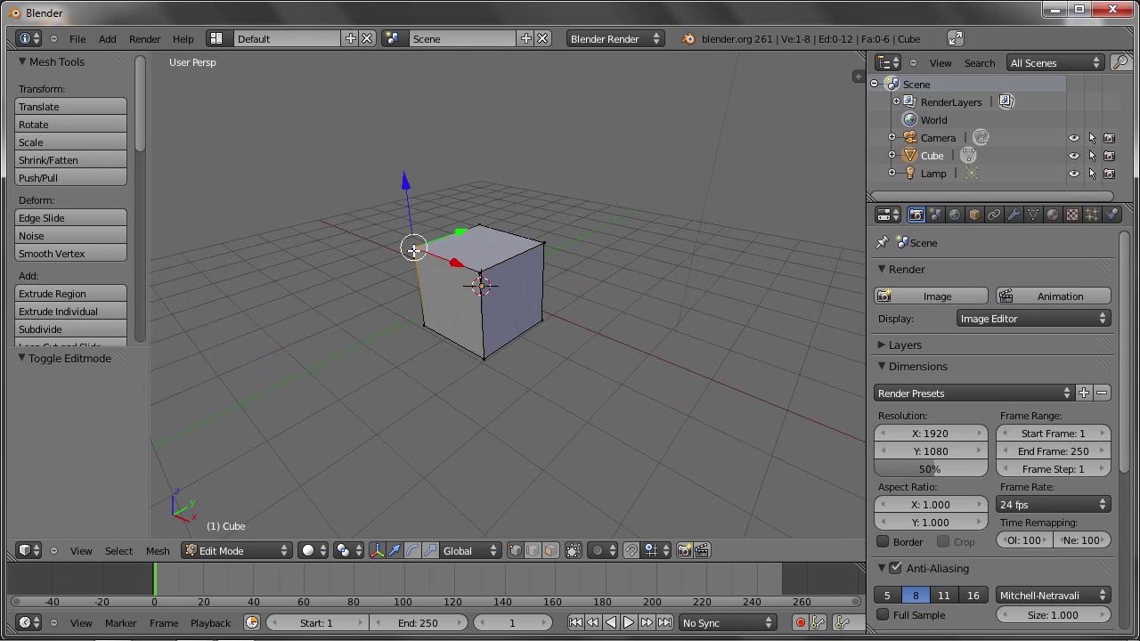
pyautogui.moveTo(413, 249); pyautogui.dragTo(390, 220)
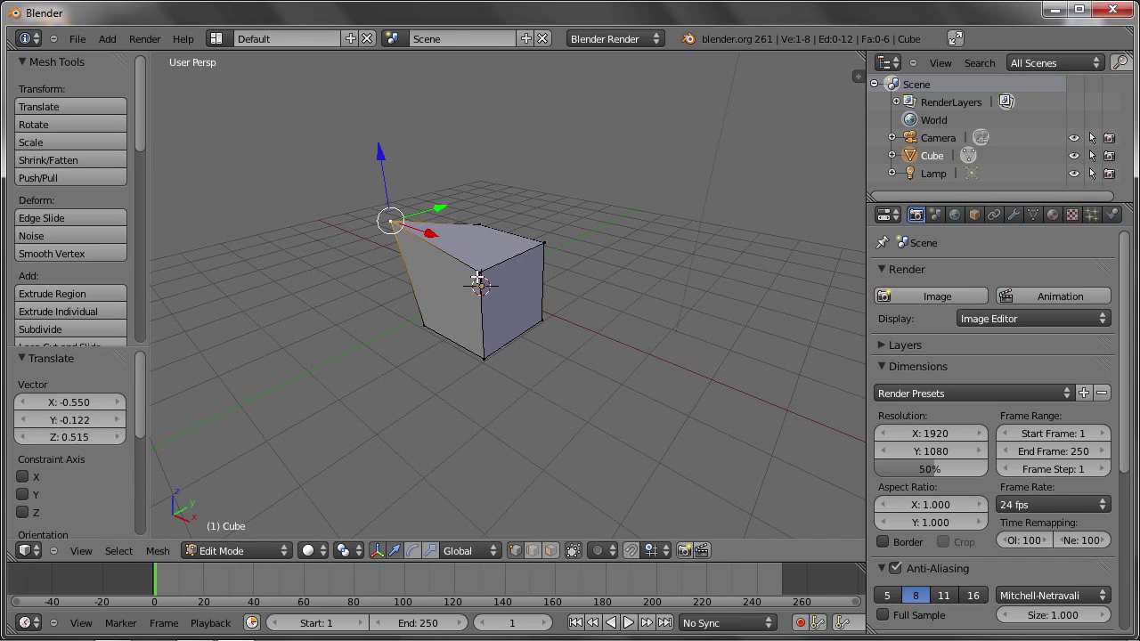
pyautogui.press('g')
pyautogui.press('x')
pyautogui.click(515, 237)
pyautogui.rightClick(543, 243)
pyautogui.moveTo(599, 256); pyautogui.dragTo(625, 265)
pyautogui.rightClick(545, 318)
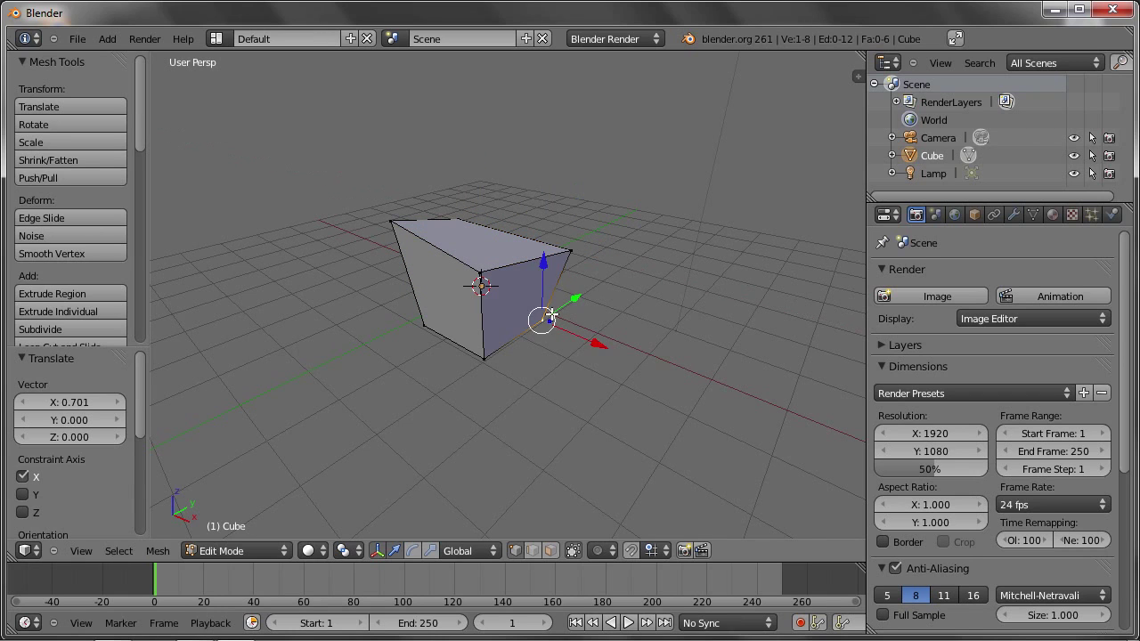
pyautogui.moveTo(539, 260); pyautogui.dragTo(546, 311)
pyautogui.moveTo(603, 321)
pyautogui.mouseDown(button='middle')
pyautogui.moveTo(560, 339)
pyautogui.moveTo(614, 303)
pyautogui.mouseUp(button='middle')
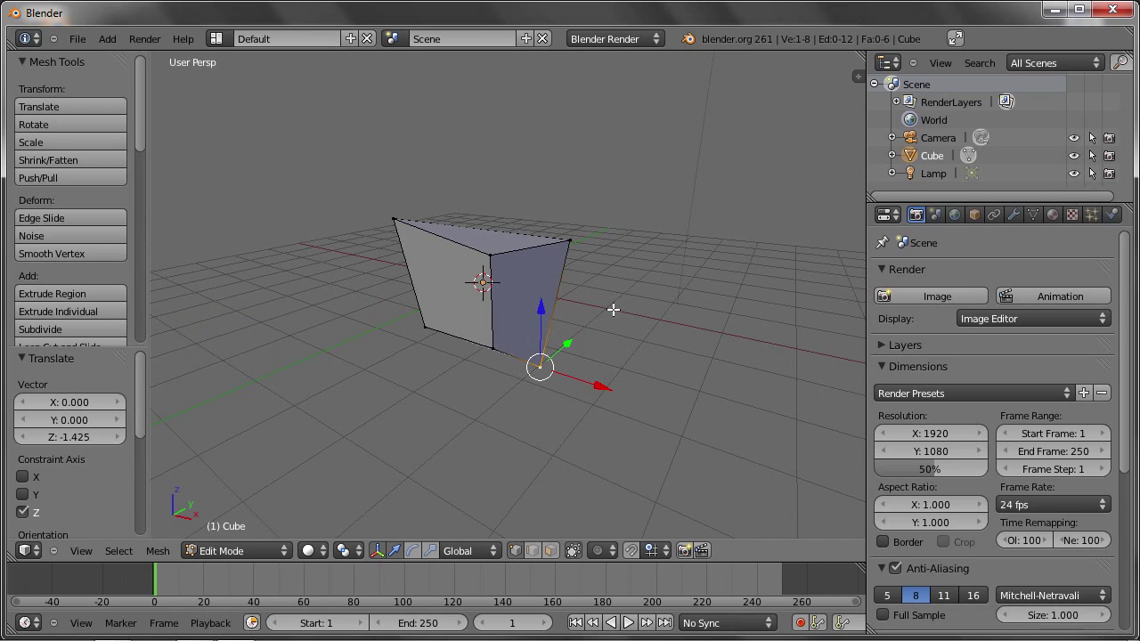
# - Move the bottom-left vertex along Y and drop the top-left vertex -1.286 along Z
pyautogui.rightClick(414, 335)
pyautogui.press('g')
pyautogui.press('y')
pyautogui.click(431, 333)
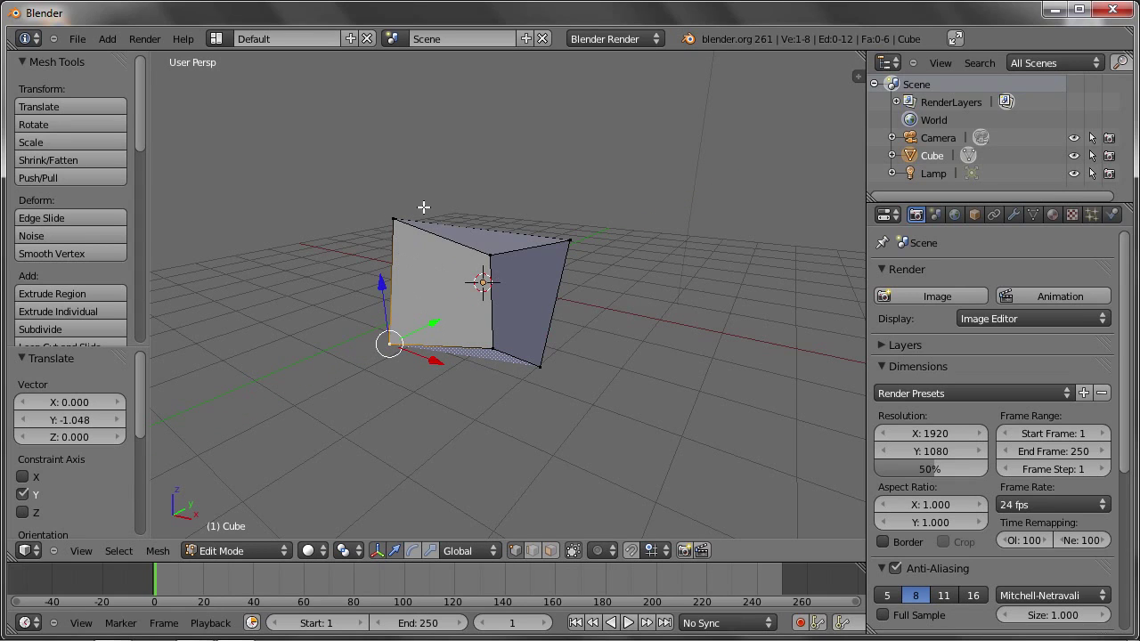
pyautogui.rightClick(395, 218)
pyautogui.press('g')
pyautogui.press('z')
pyautogui.click(487, 222)
pyautogui.rightClick(522, 236)
pyautogui.rightClick(494, 350)
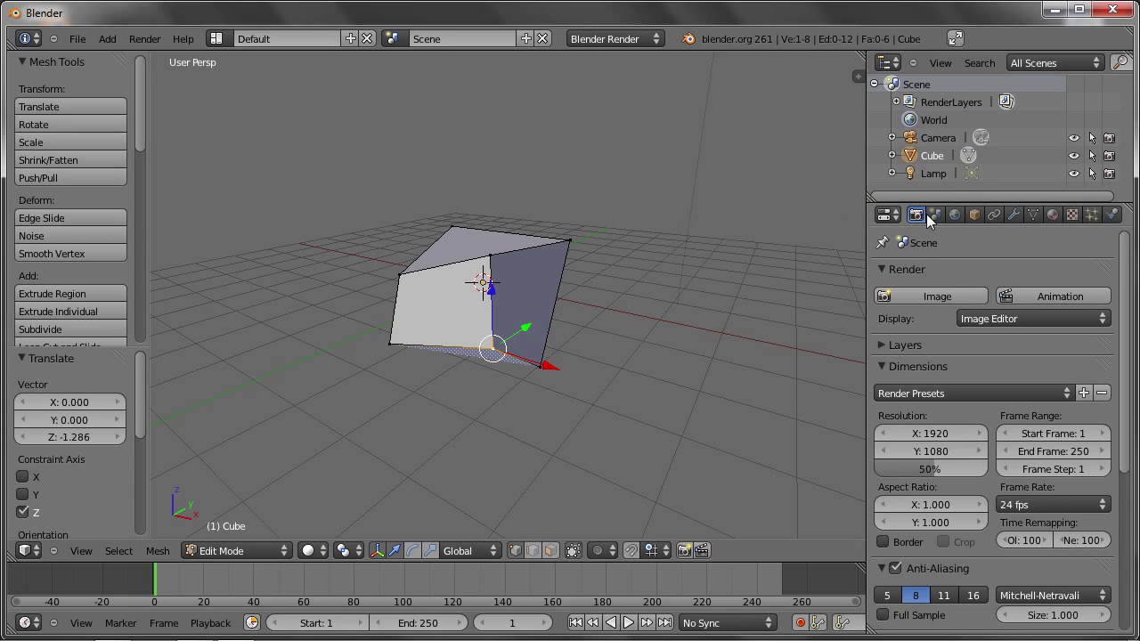
# - Show the cube's empty modifier stack and open the Add Modifier list
pyautogui.click(1017, 213)
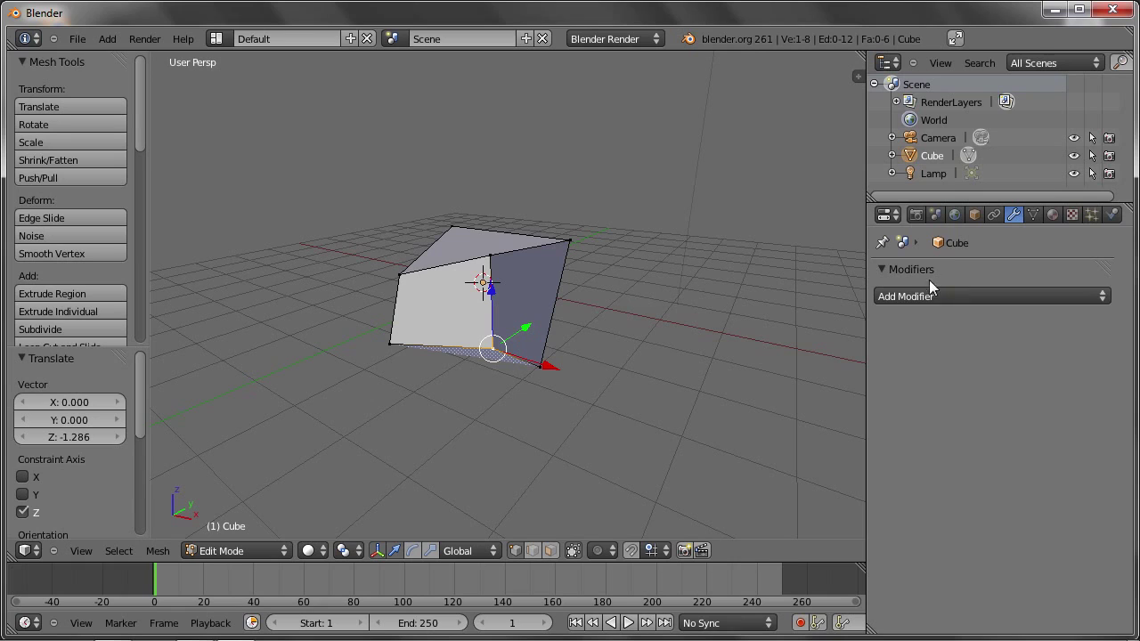
pyautogui.click(959, 299)
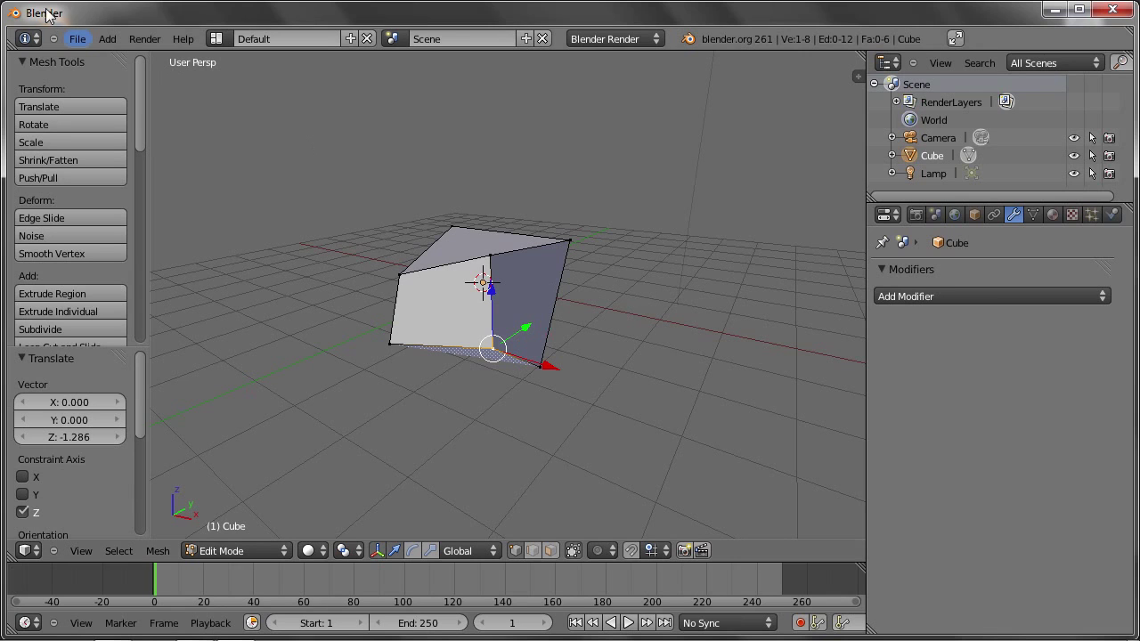
# - Reload the start-up file to get a fresh default scene with a cube
pyautogui.click(78, 38)
pyautogui.click(89, 53)
pyautogui.click(94, 61)
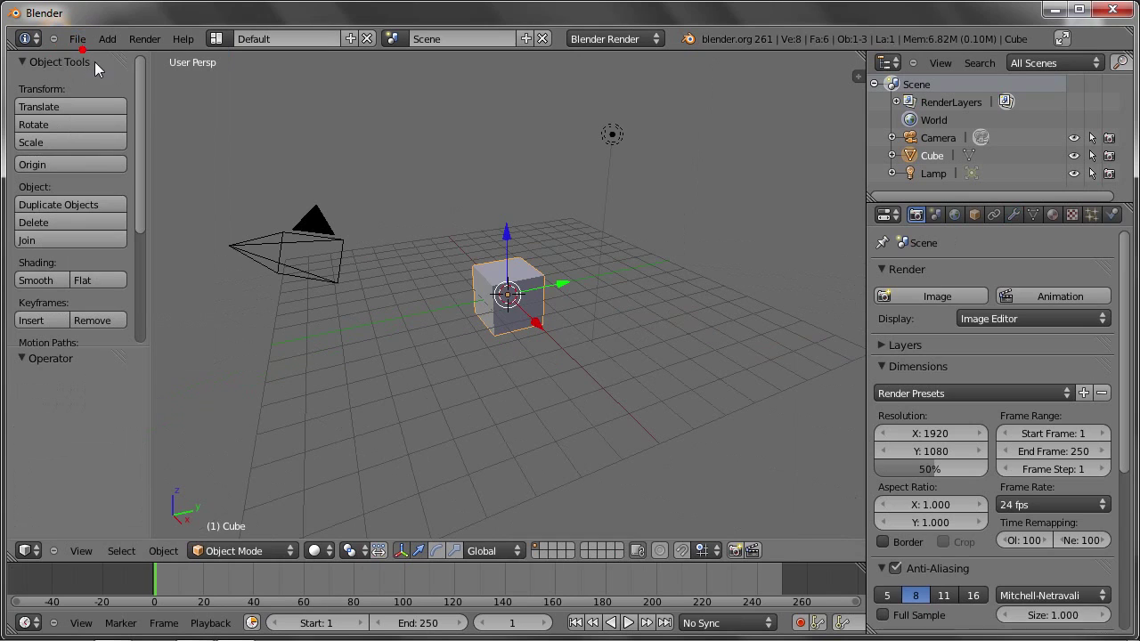
pyautogui.scroll(2, 508, 294)
pyautogui.scroll(1, 508, 294)
pyautogui.moveTo(495, 295)
pyautogui.mouseDown(button='middle')
pyautogui.moveTo(505, 301)
pyautogui.moveTo(507, 288)
pyautogui.mouseUp(button='middle')
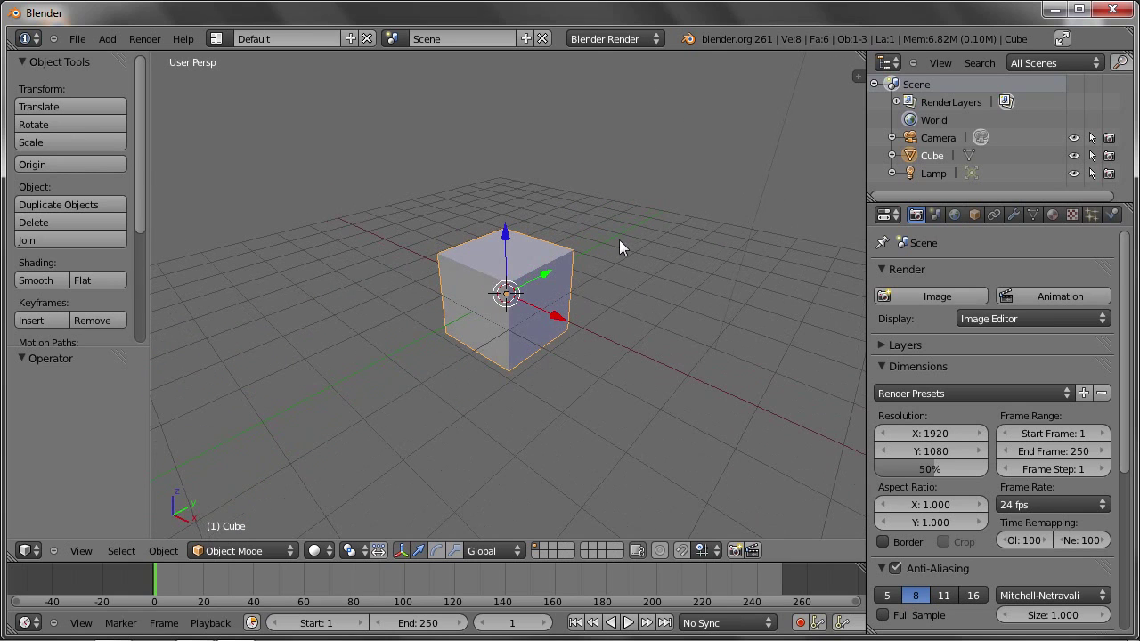
# - Add an Array modifier to the cube from the Modifiers tab
pyautogui.click(1013, 215)
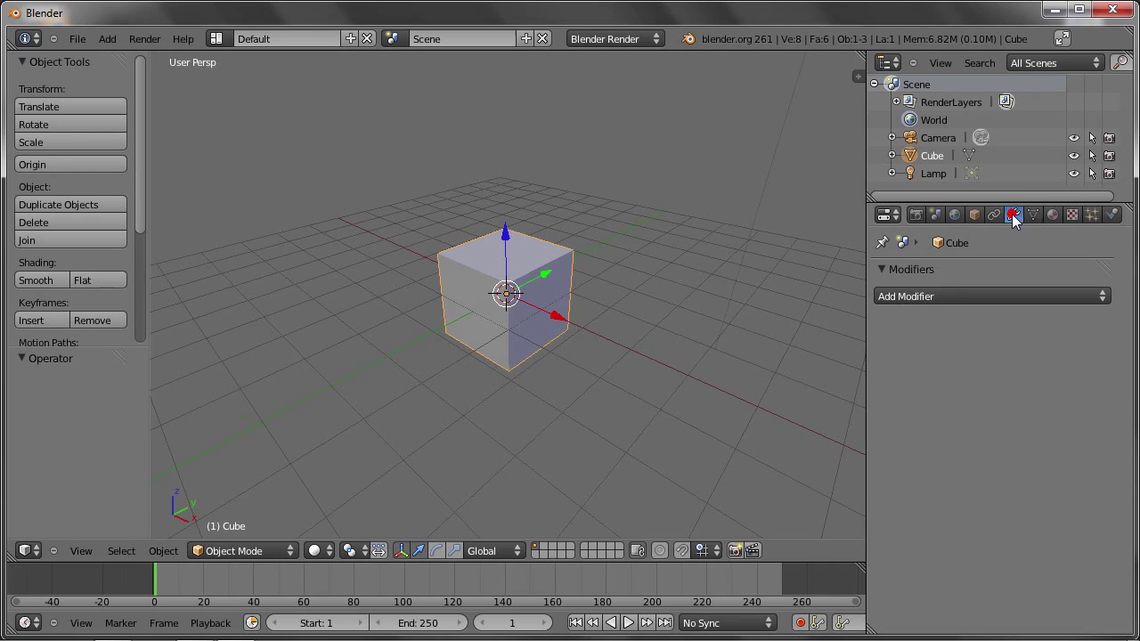
pyautogui.click(987, 290)
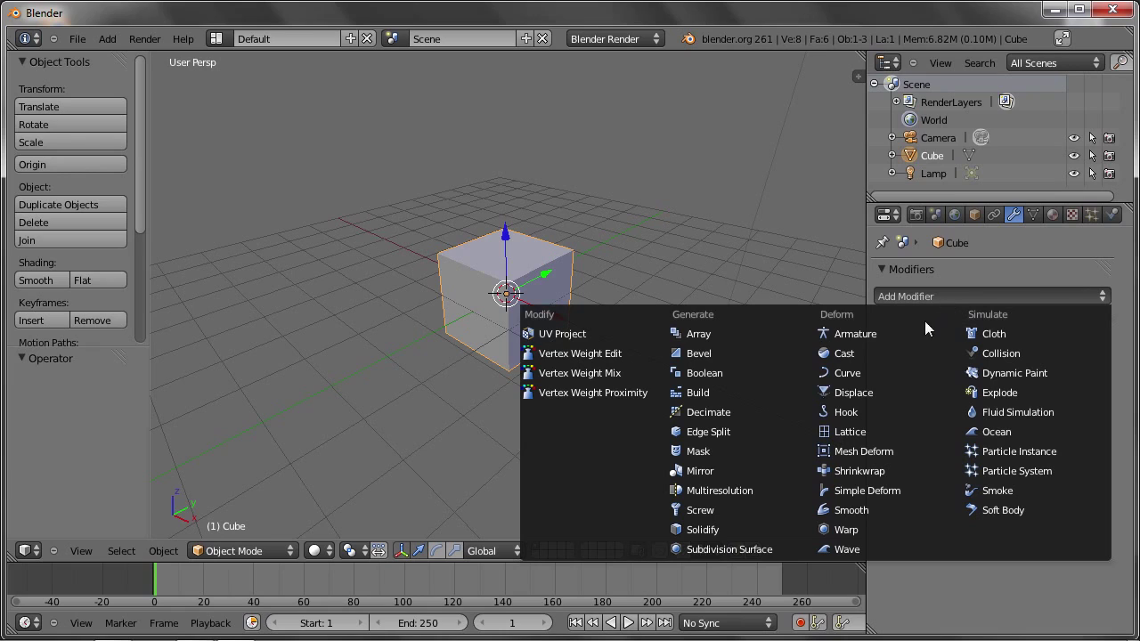
pyautogui.click(715, 334)
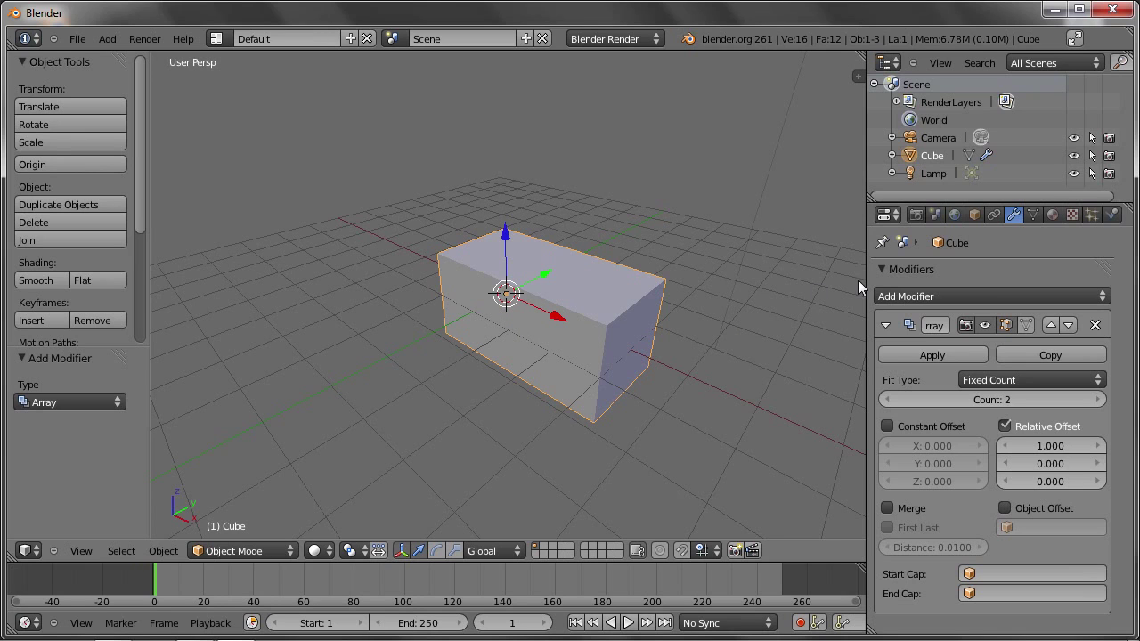
# - Widen the properties area and raise the array Count to 6
pyautogui.moveTo(864, 278); pyautogui.dragTo(830, 270)
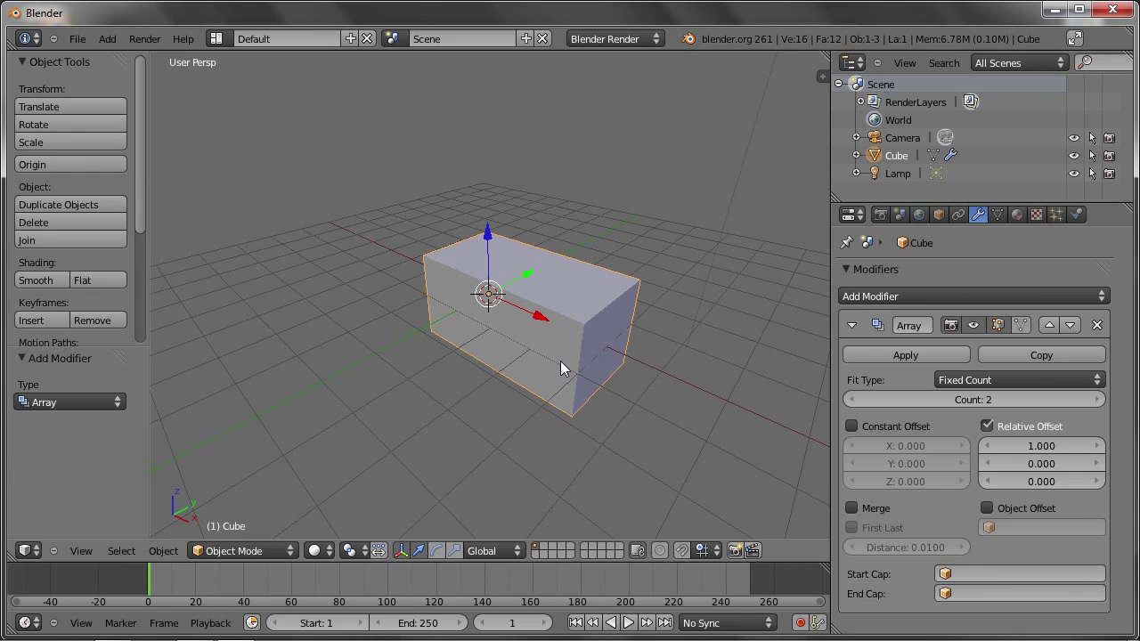
pyautogui.moveTo(472, 329); pyautogui.dragTo(613, 308, button='middle')
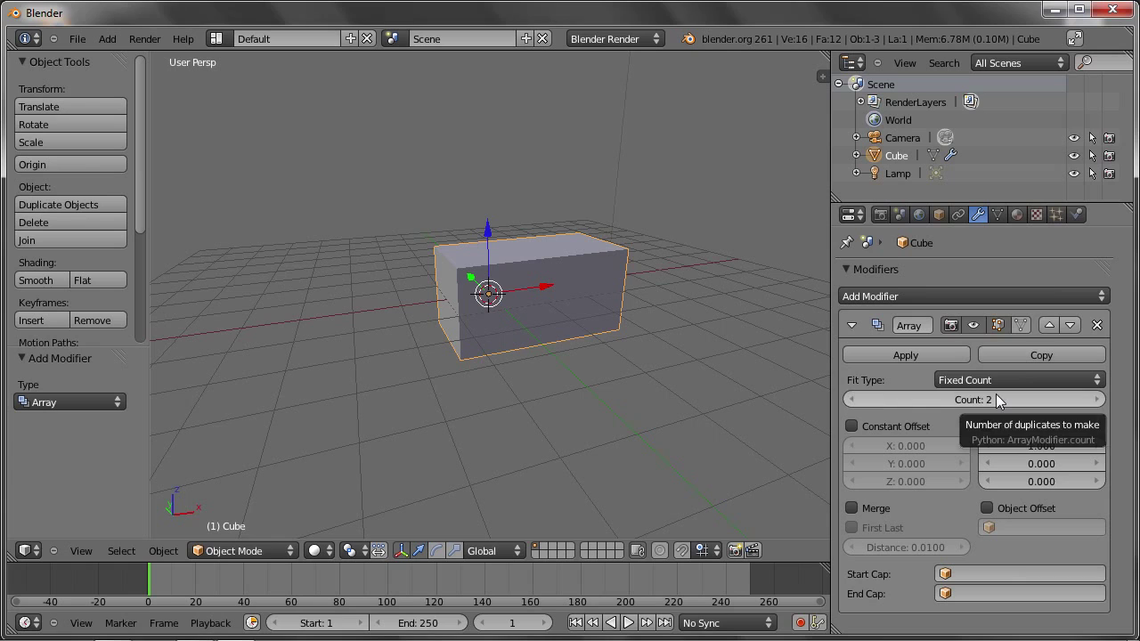
pyautogui.click(1097, 399)
pyautogui.click(1096, 400)
pyautogui.click(1097, 400)
pyautogui.click(1097, 400)
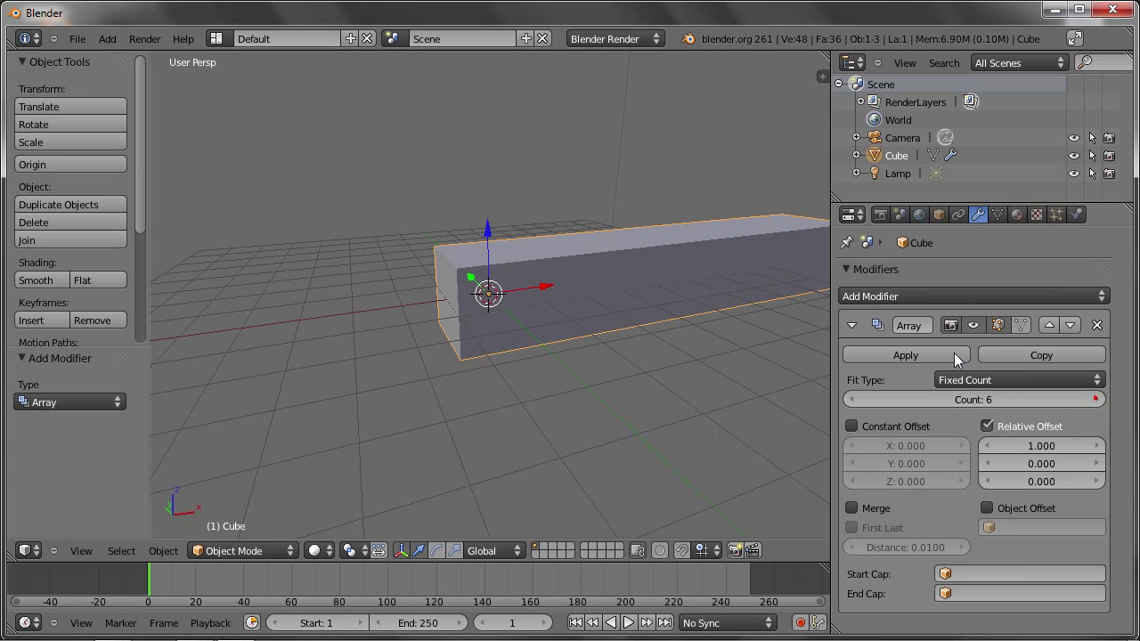
pyautogui.keyDown('shift'); pyautogui.moveTo(642, 262); pyautogui.dragTo(523, 288, button='middle'); pyautogui.keyUp('shift')
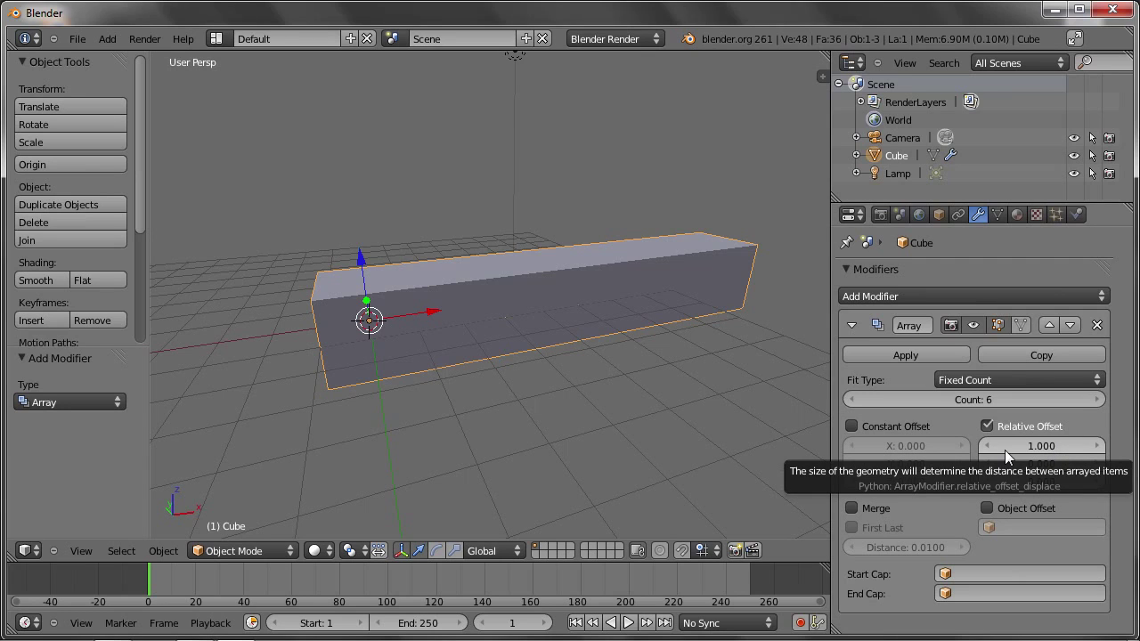
# - Set relative offsets X 1.319, Y 1.199, Z 0.720, then disable Relative Offset
pyautogui.moveTo(1016, 447); pyautogui.dragTo(1018, 443)
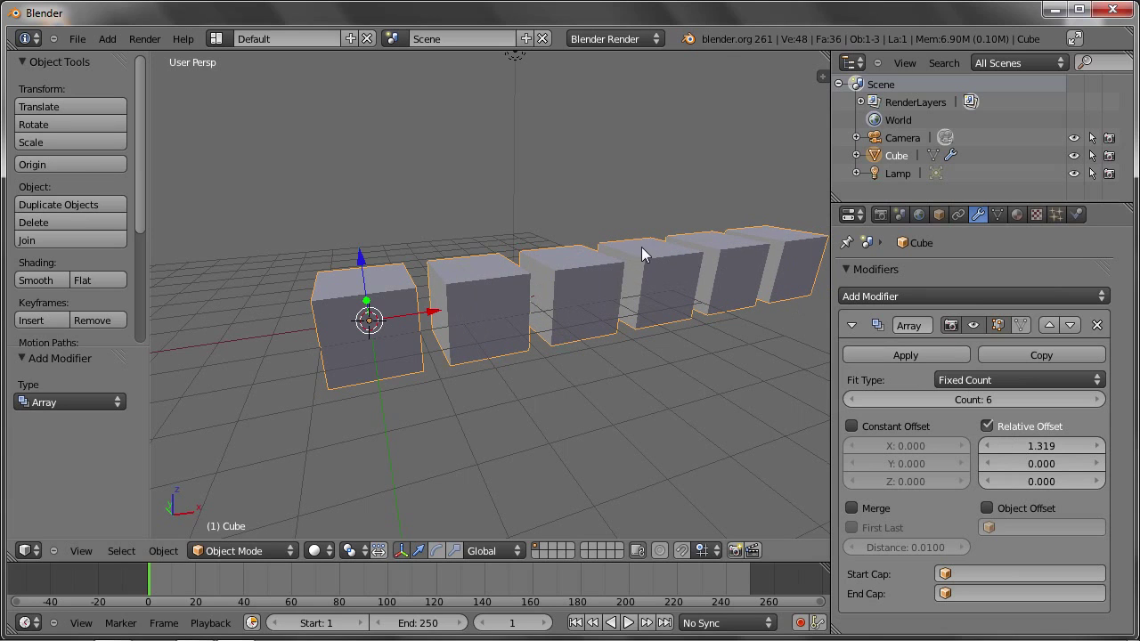
pyautogui.moveTo(627, 283)
pyautogui.mouseDown(button='middle')
pyautogui.moveTo(629, 267)
pyautogui.moveTo(599, 275)
pyautogui.moveTo(610, 272)
pyautogui.mouseUp(button='middle')
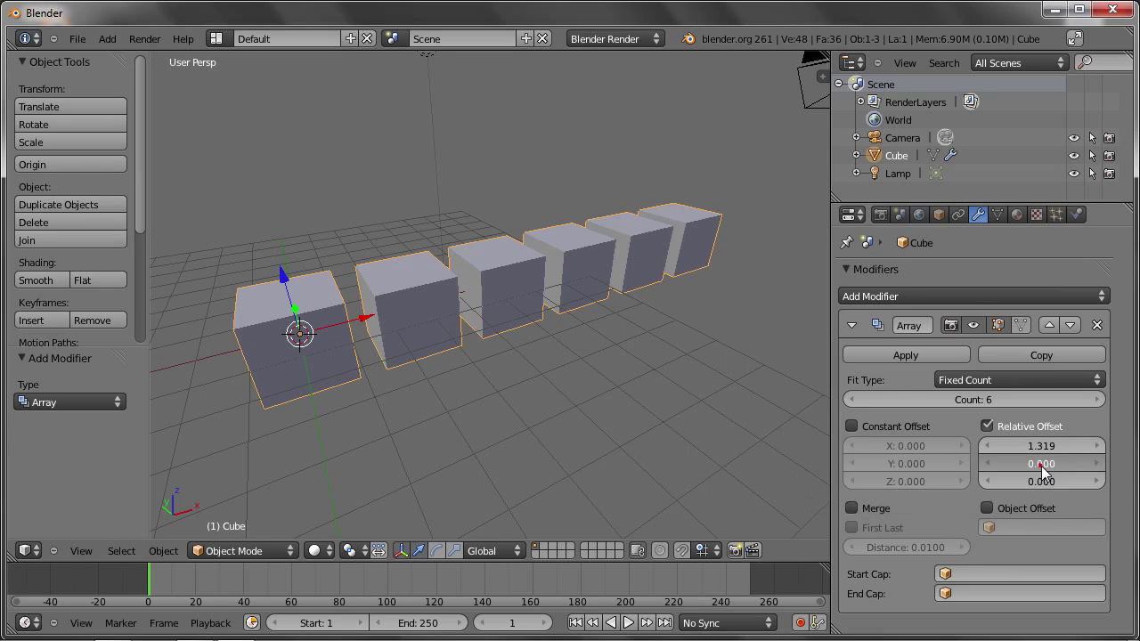
pyautogui.moveTo(1045, 467); pyautogui.dragTo(1048, 467)
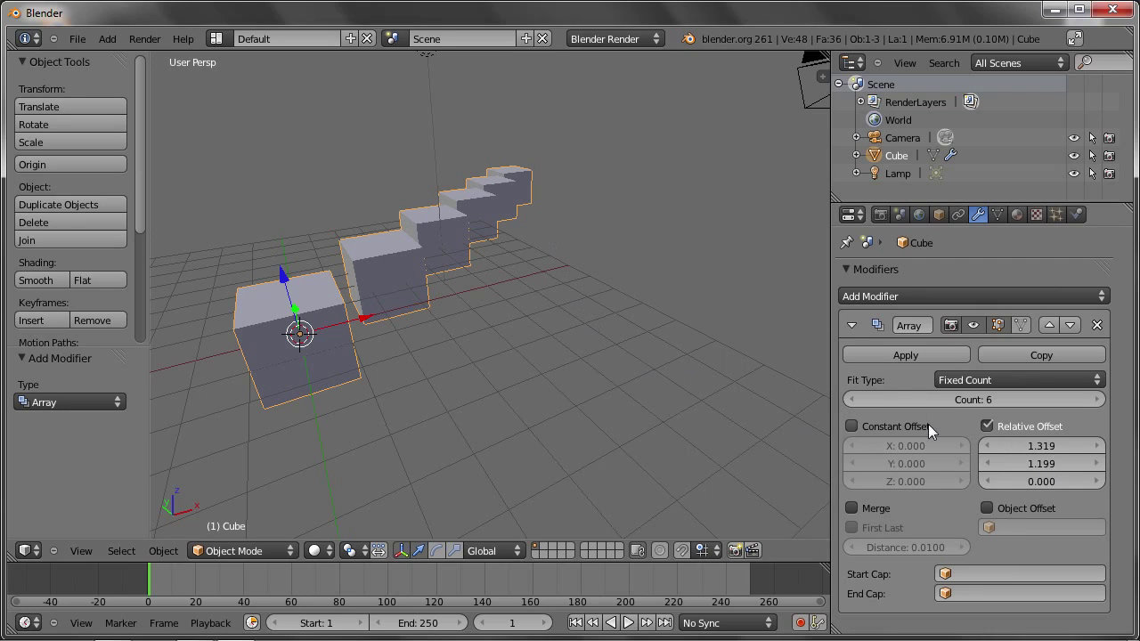
pyautogui.moveTo(1039, 483); pyautogui.dragTo(1044, 482)
pyautogui.click(1043, 482)
pyautogui.write('0.72')
pyautogui.press('Return')
pyautogui.moveTo(572, 251)
pyautogui.mouseDown(button='middle')
pyautogui.moveTo(432, 242)
pyautogui.moveTo(537, 254)
pyautogui.mouseUp(button='middle')
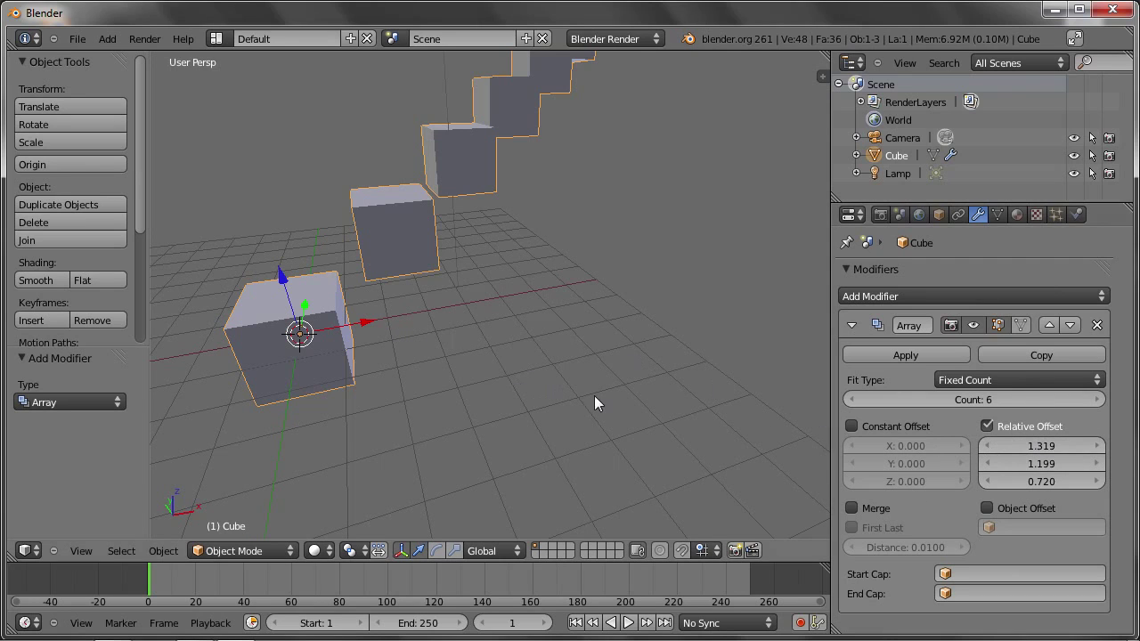
pyautogui.click(989, 426)
# - Enable Constant Offset with an X distance of 3
pyautogui.click(862, 425)
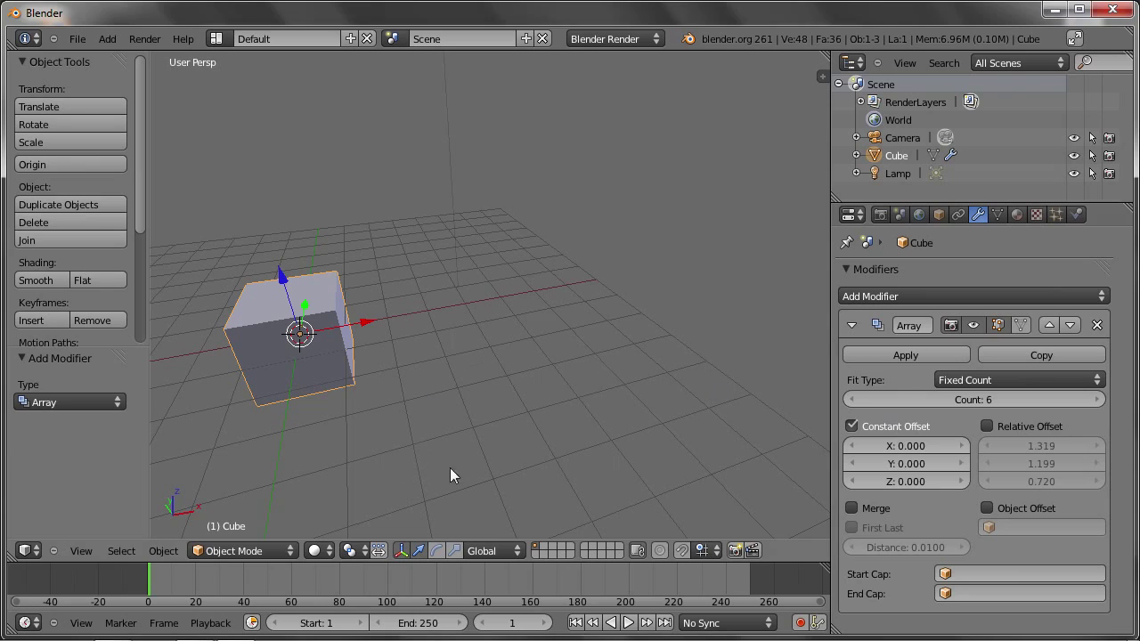
pyautogui.click(896, 444)
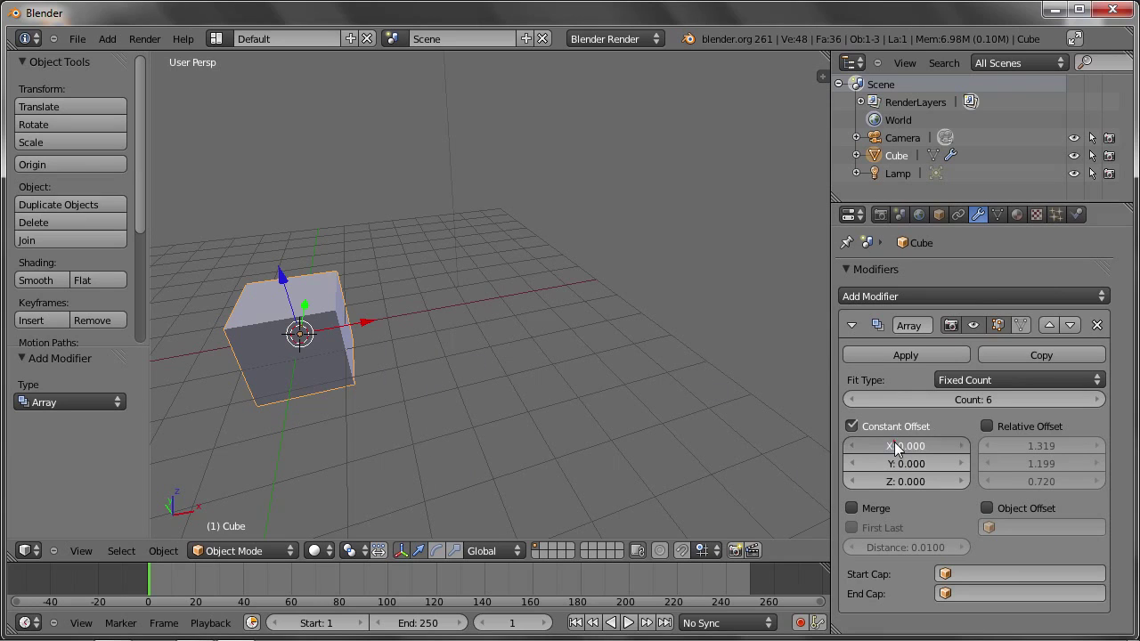
pyautogui.write('3')
pyautogui.press('Return')
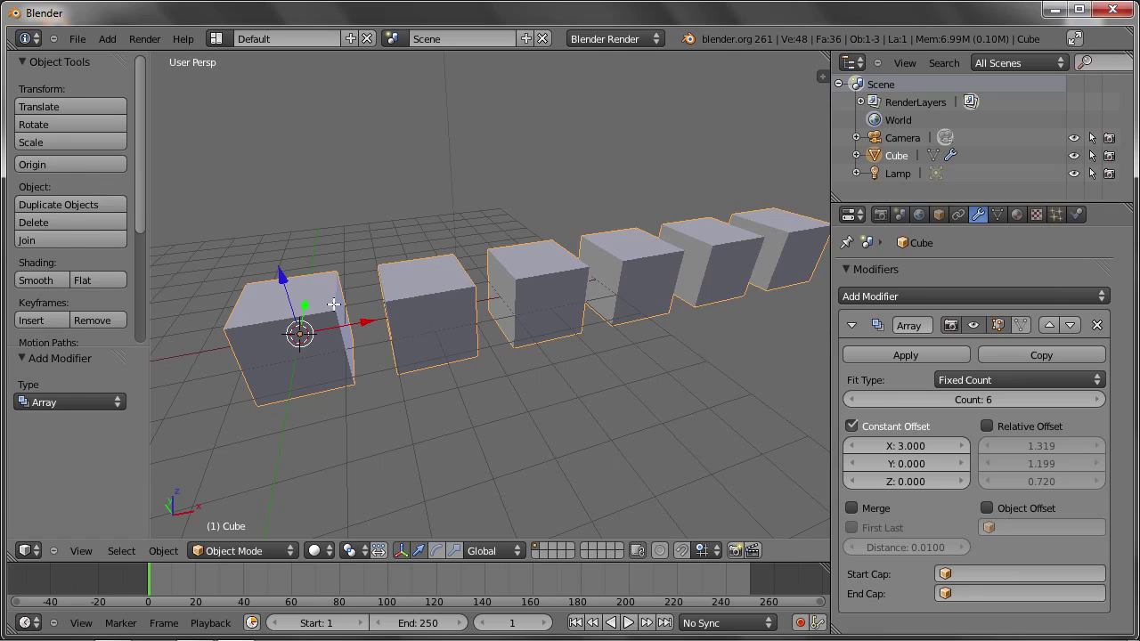
# - Enter Edit Mode and slide the first cube's left face along X
pyautogui.press('Tab')
pyautogui.rightClick(338, 268)
pyautogui.keyDown('shift'); pyautogui.rightClick(353, 382); pyautogui.keyUp('shift')
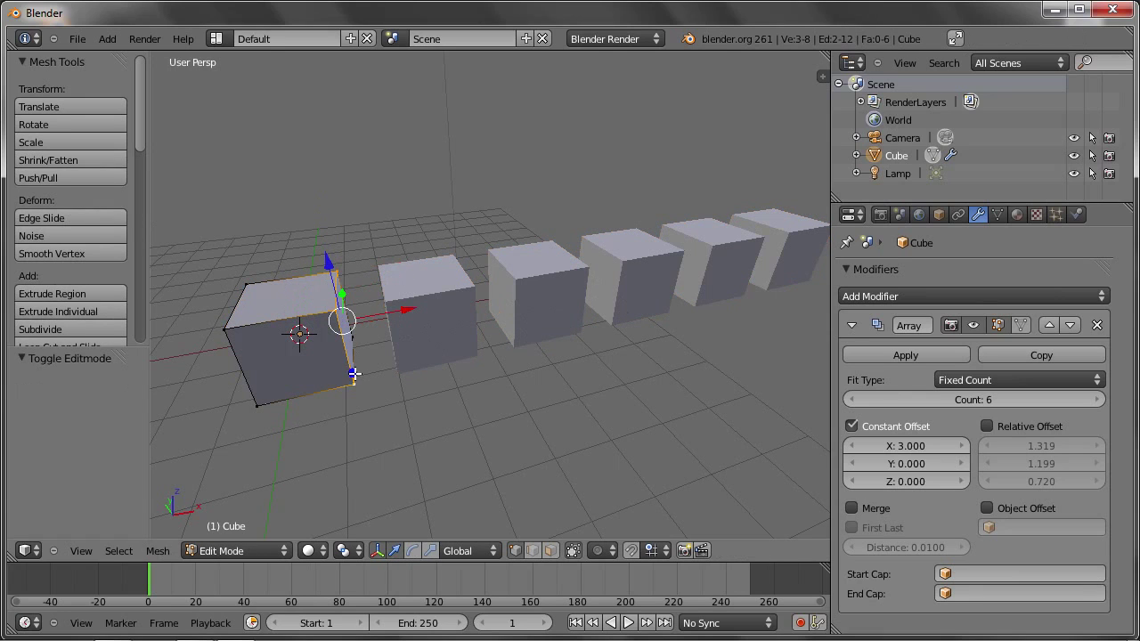
pyautogui.moveTo(253, 344)
pyautogui.mouseDown(button='middle')
pyautogui.moveTo(280, 372)
pyautogui.moveTo(295, 339)
pyautogui.moveTo(329, 327)
pyautogui.moveTo(300, 320)
pyautogui.moveTo(300, 330)
pyautogui.moveTo(314, 323)
pyautogui.mouseUp(button='middle')
pyautogui.rightClick(246, 323)
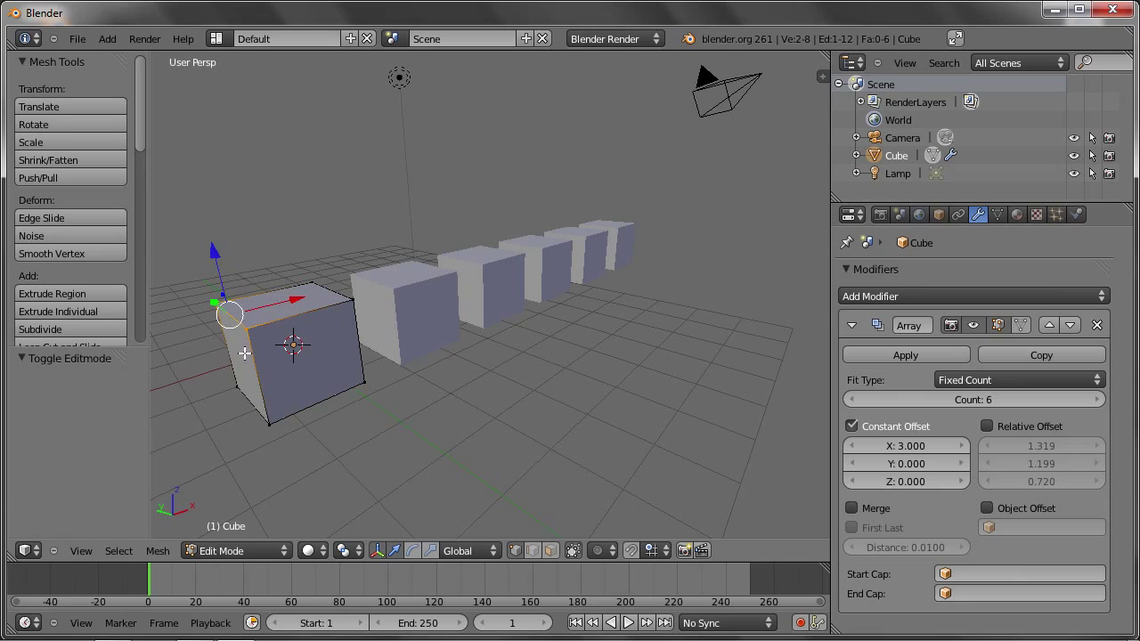
pyautogui.press('g')
pyautogui.press('x')
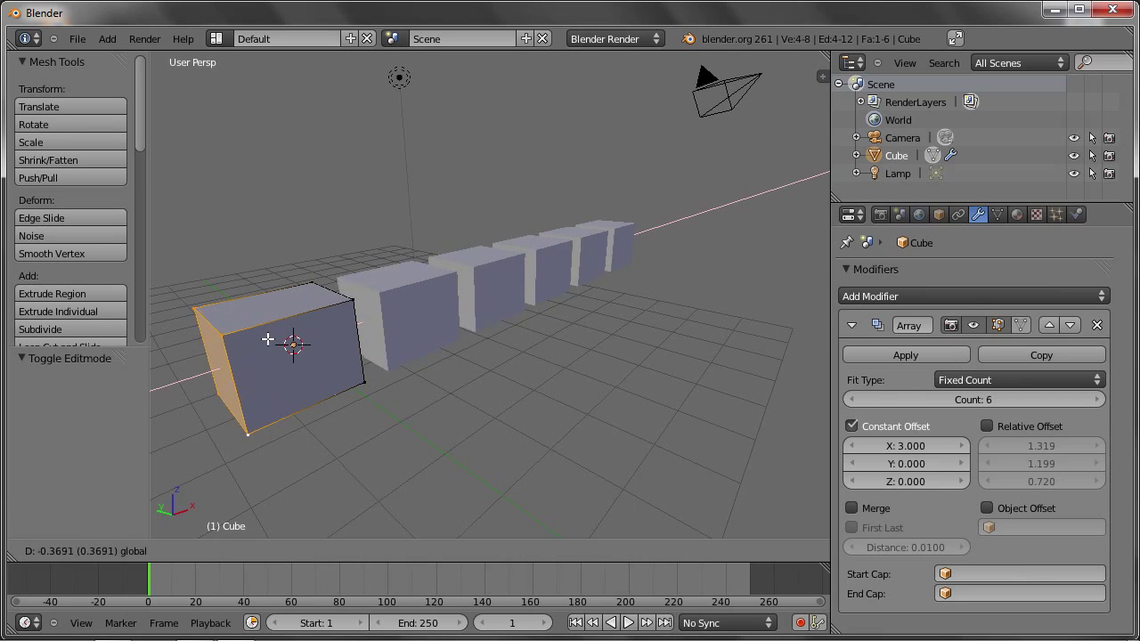
pyautogui.click(285, 339)
# - Move the first cube's top edge along Y
pyautogui.moveTo(644, 250)
pyautogui.mouseDown(button='middle')
pyautogui.moveTo(587, 274)
pyautogui.moveTo(446, 294)
pyautogui.mouseUp(button='middle')
pyautogui.rightClick(299, 303)
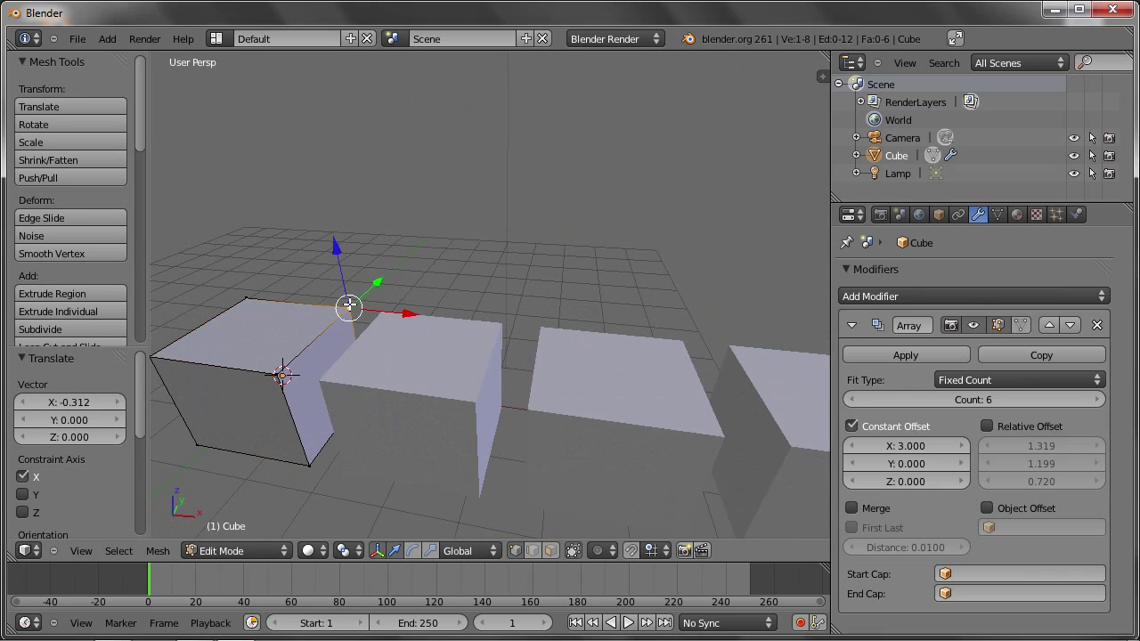
pyautogui.press('g')
pyautogui.press('y')
pyautogui.click(320, 294)
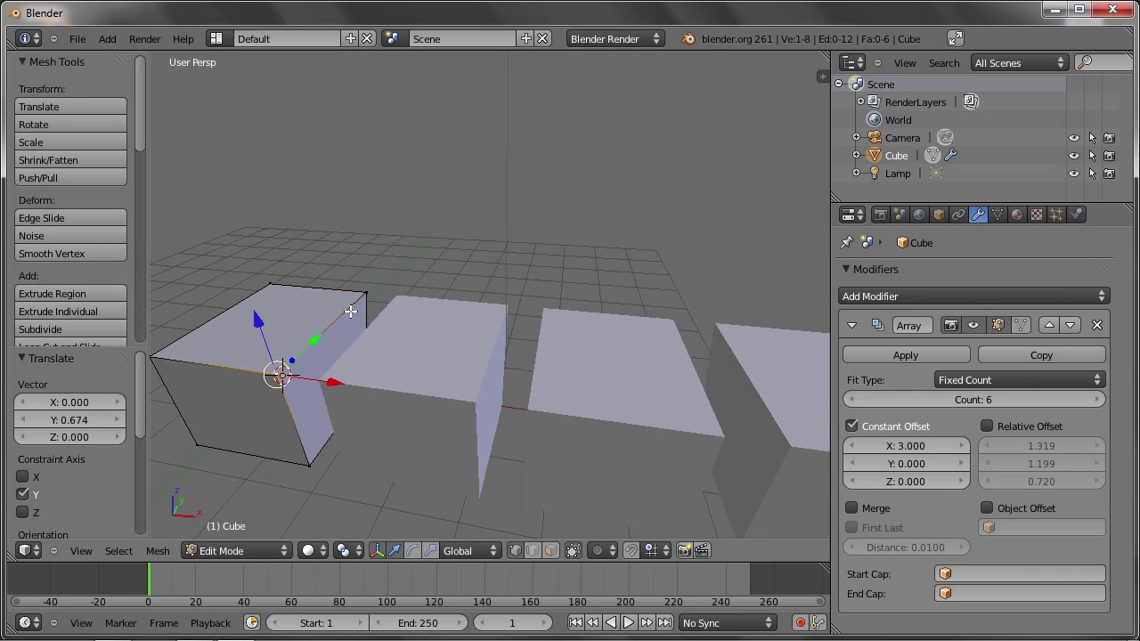
# - Shift a side face along X twice, then return to Object Mode
pyautogui.moveTo(364, 291); pyautogui.dragTo(428, 307, button='middle')
pyautogui.keyDown('shift'); pyautogui.rightClick(344, 408); pyautogui.keyUp('shift')
pyautogui.keyDown('shift'); pyautogui.rightClick(331, 460); pyautogui.keyUp('shift')
pyautogui.press('g')
pyautogui.press('x')
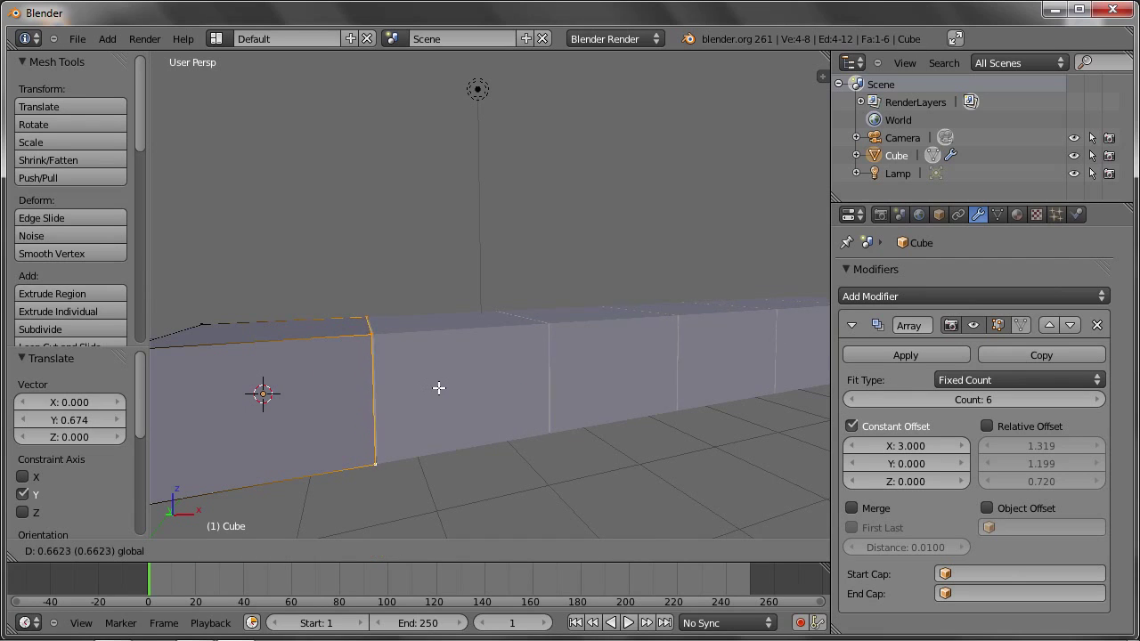
pyautogui.click(441, 389)
pyautogui.press('g')
pyautogui.press('x')
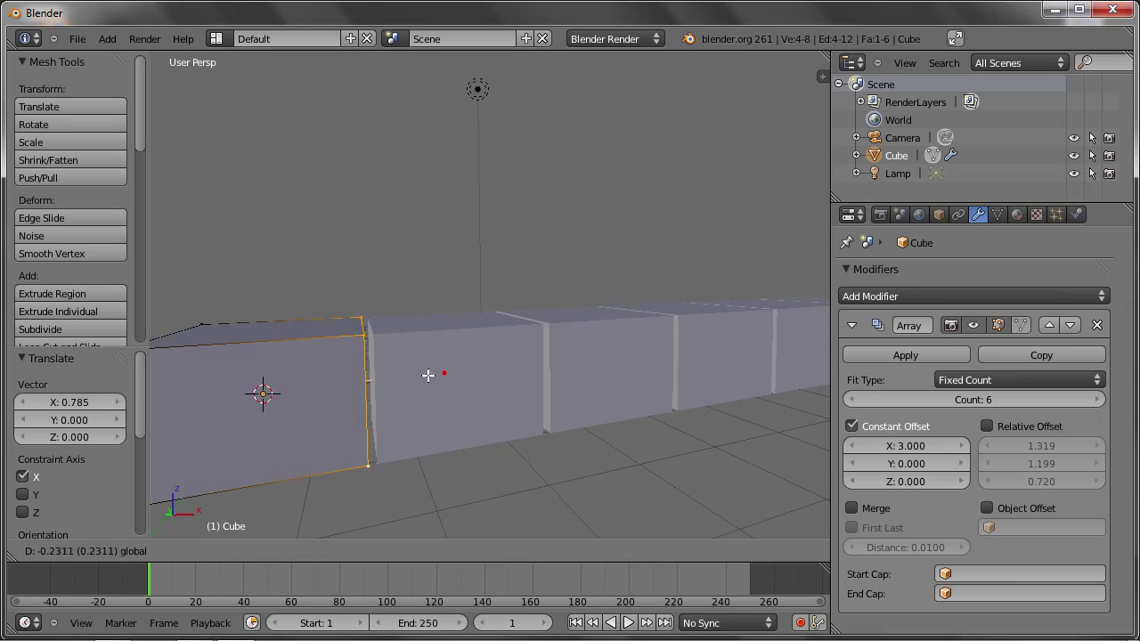
pyautogui.click(377, 378)
pyautogui.press('Tab')
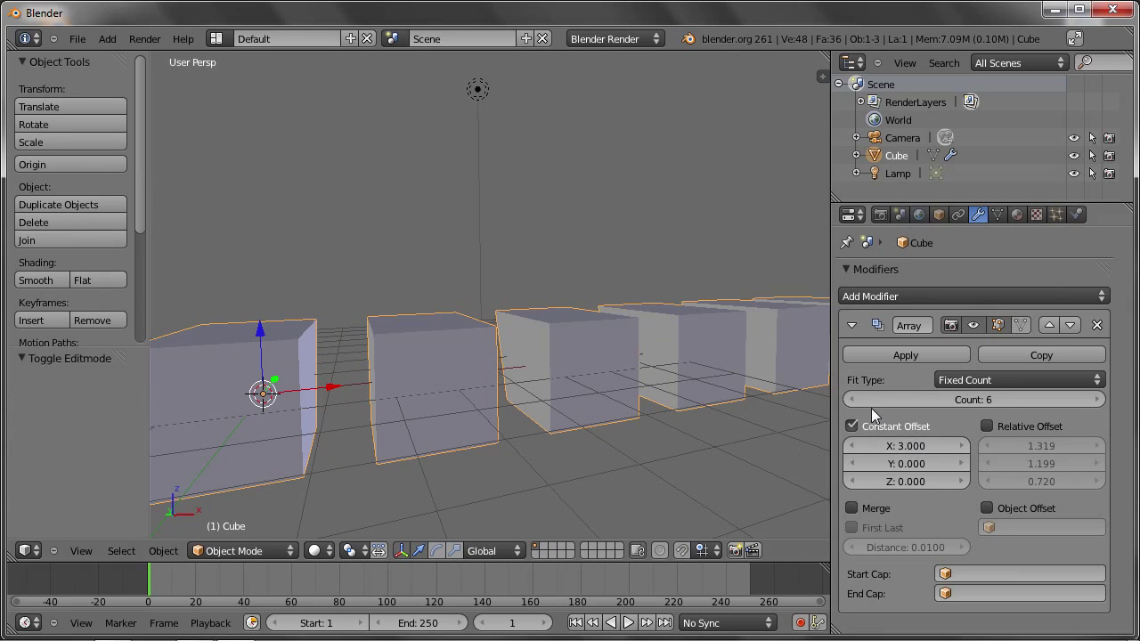
# - Switch the Array modifier from constant to relative offset, with relative offset 3, 0, 0
pyautogui.click(859, 424)
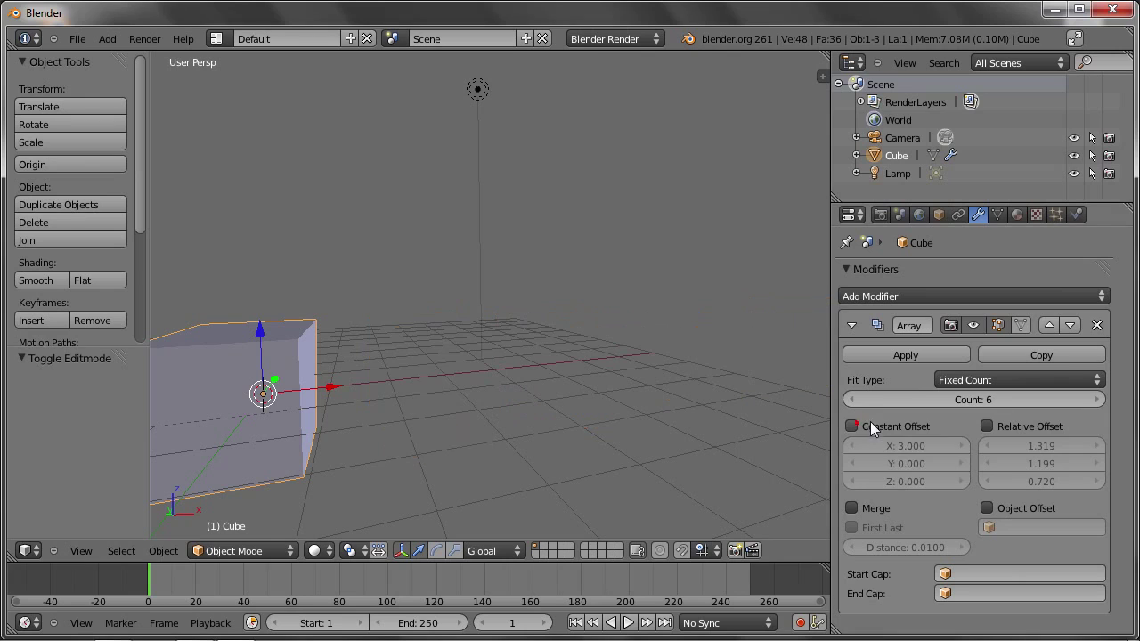
pyautogui.click(989, 424)
pyautogui.click(1042, 465)
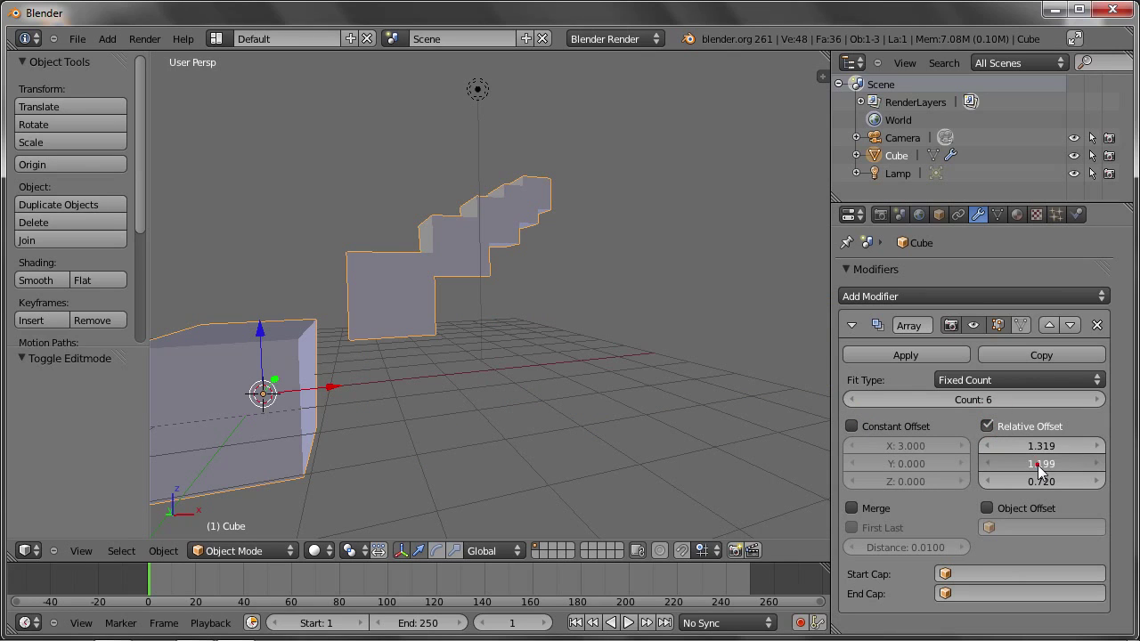
pyautogui.write('0')
pyautogui.press('Tab')
pyautogui.write('0')
pyautogui.press('Return')
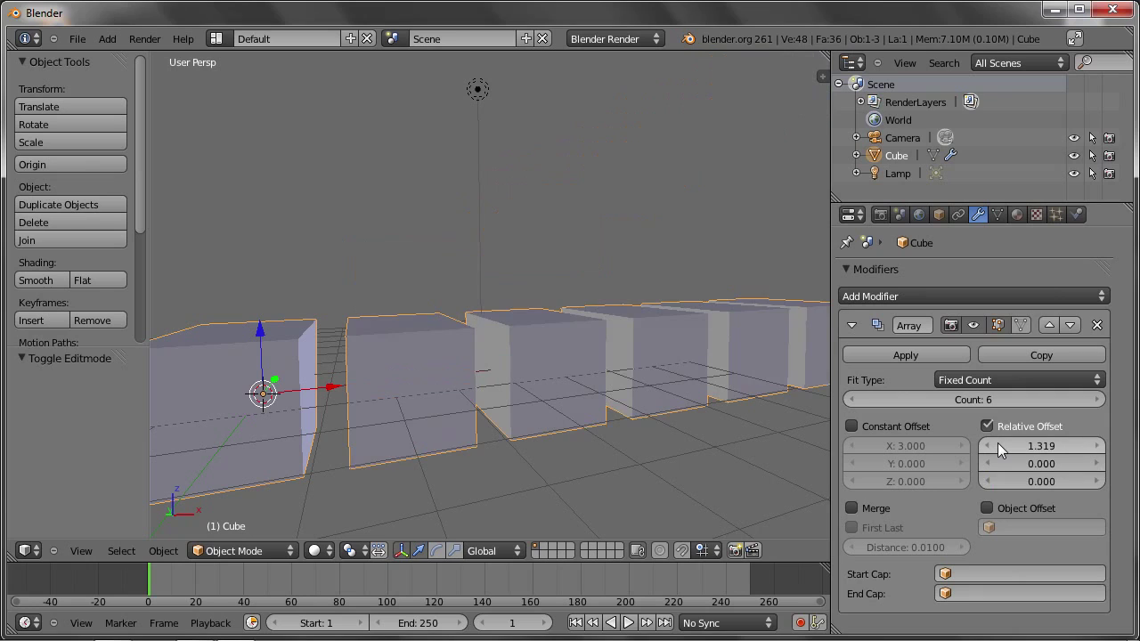
pyautogui.click(1049, 447)
pyautogui.write('3')
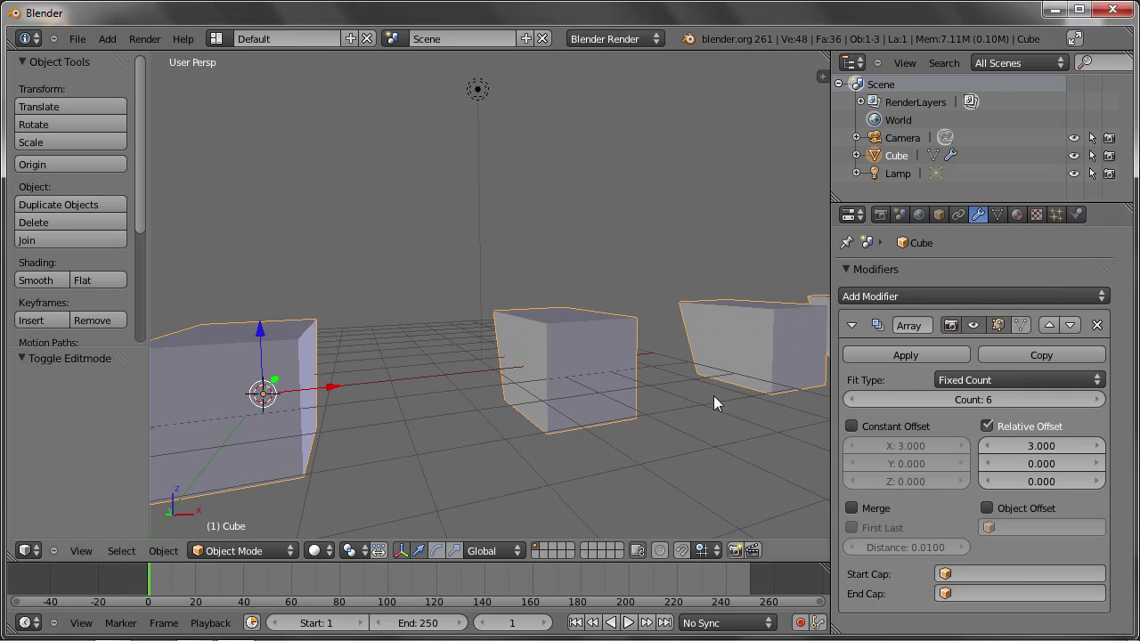
# - In Edit Mode, move the cube's end face along X to stretch it into a long bar
pyautogui.scroll(-5, 656, 387)
pyautogui.moveTo(568, 368); pyautogui.dragTo(461, 362, button='middle')
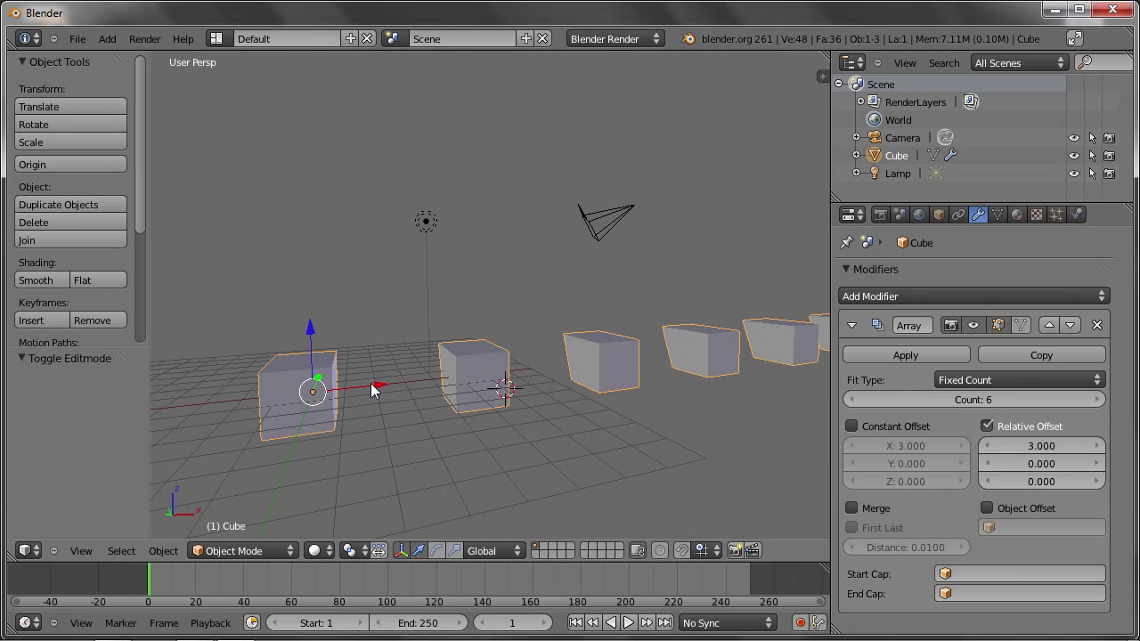
pyautogui.press('Tab')
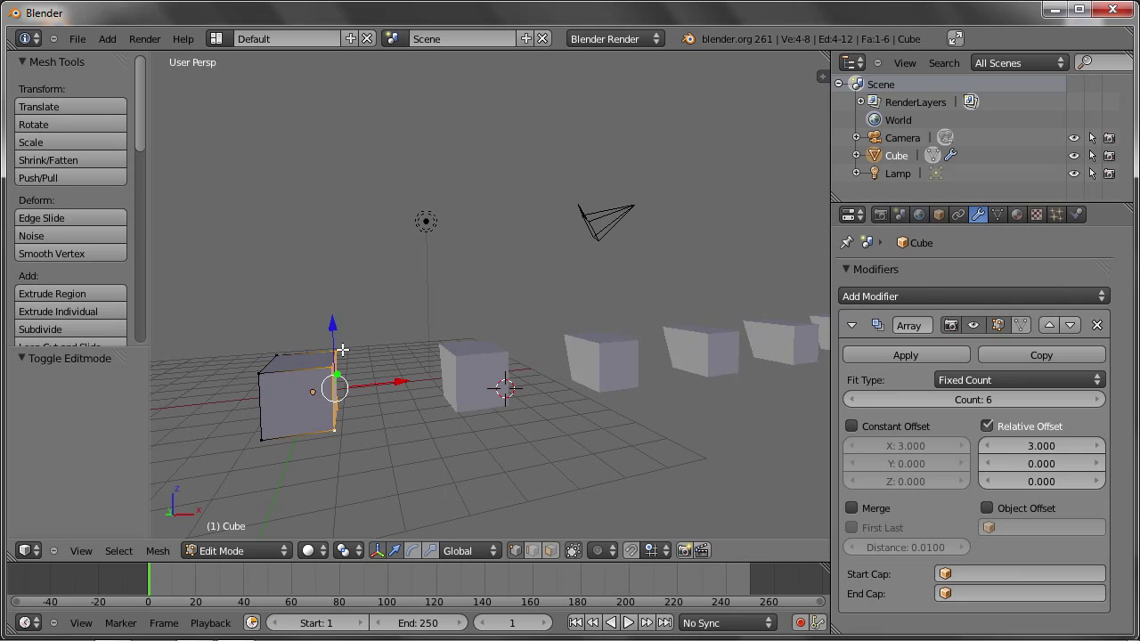
pyautogui.moveTo(390, 381)
pyautogui.mouseDown()
pyautogui.moveTo(501, 367)
pyautogui.moveTo(404, 417)
pyautogui.mouseUp()
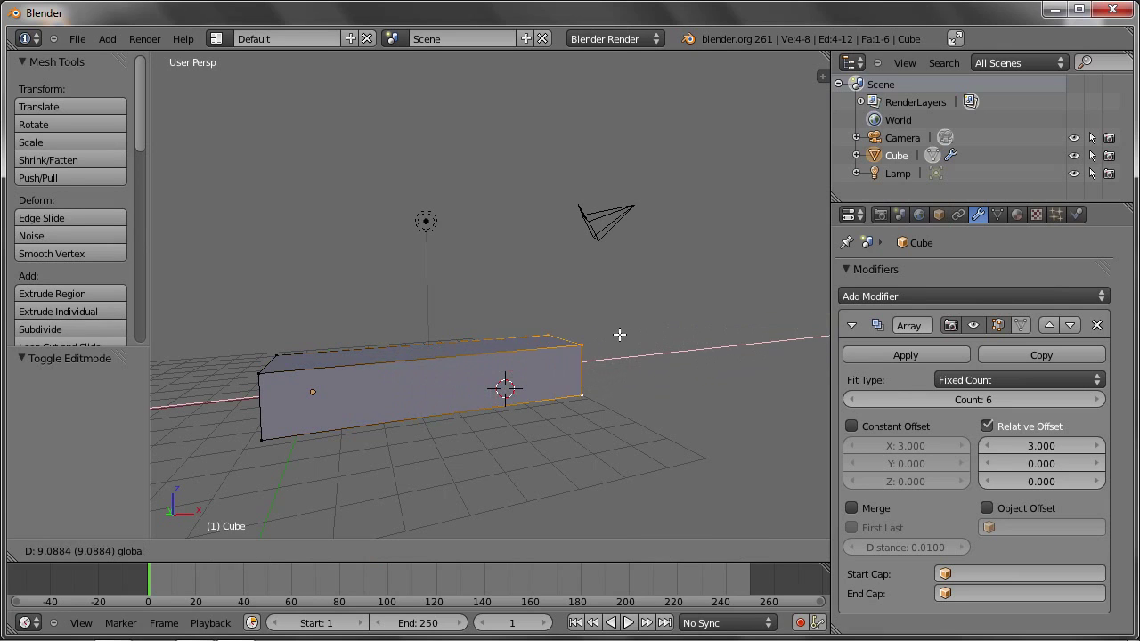
pyautogui.click(404, 417)
pyautogui.scroll(-4, 451, 412)
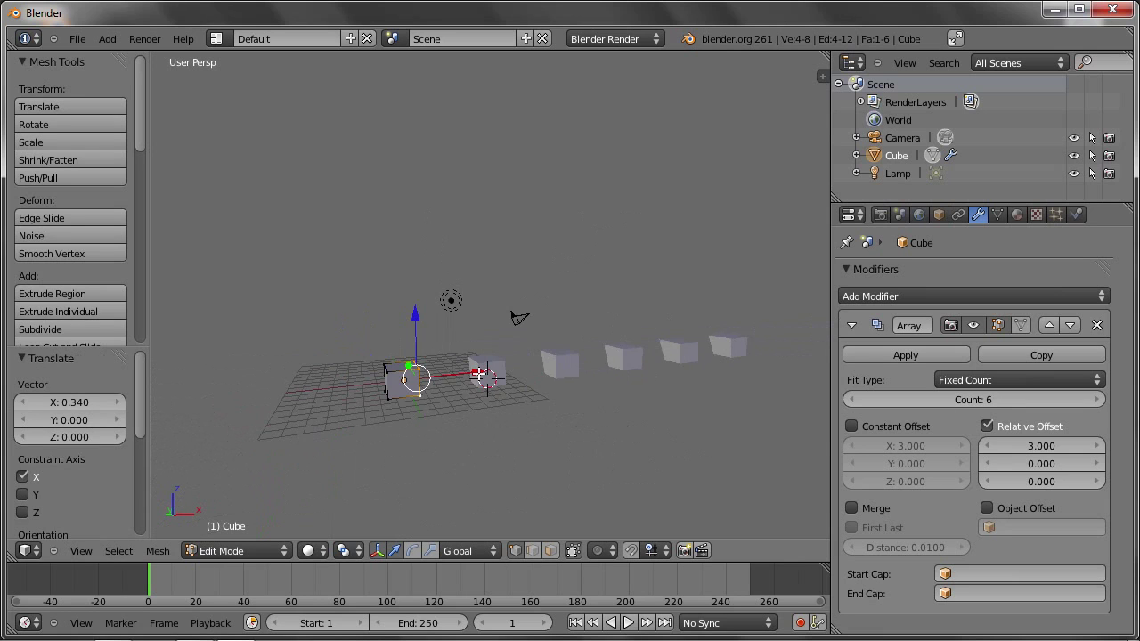
pyautogui.moveTo(451, 413); pyautogui.dragTo(459, 371, button='middle')
pyautogui.press('g')
pyautogui.press('x')
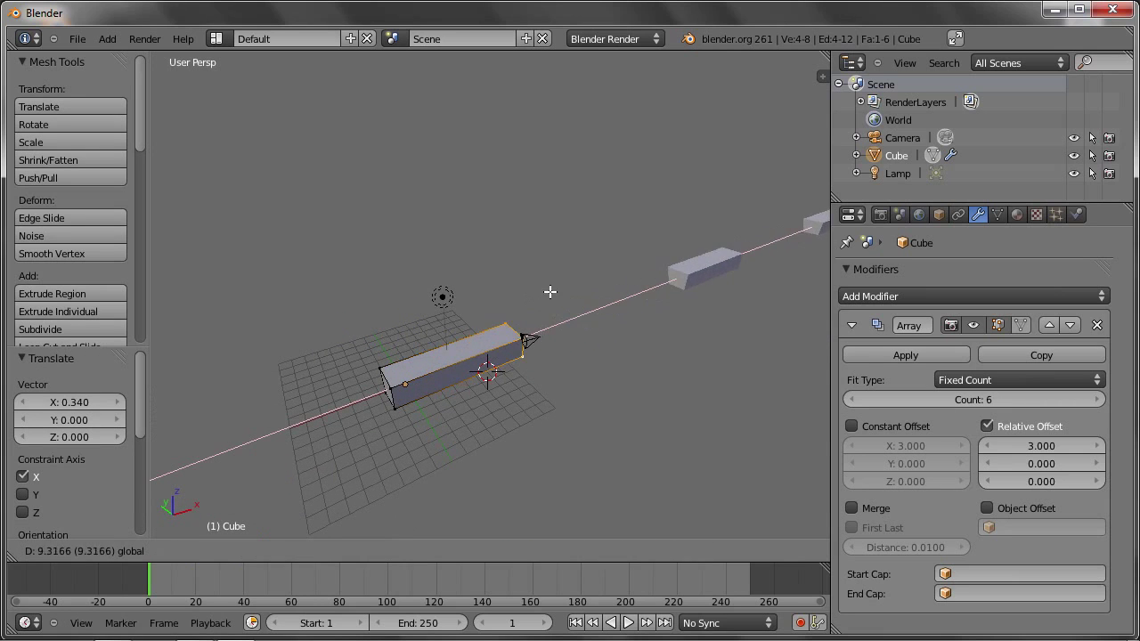
pyautogui.click(519, 339)
# - Orbit and zoom around the bar, then hide the array copies in Edit Mode
pyautogui.moveTo(549, 353); pyautogui.dragTo(492, 323, button='middle')
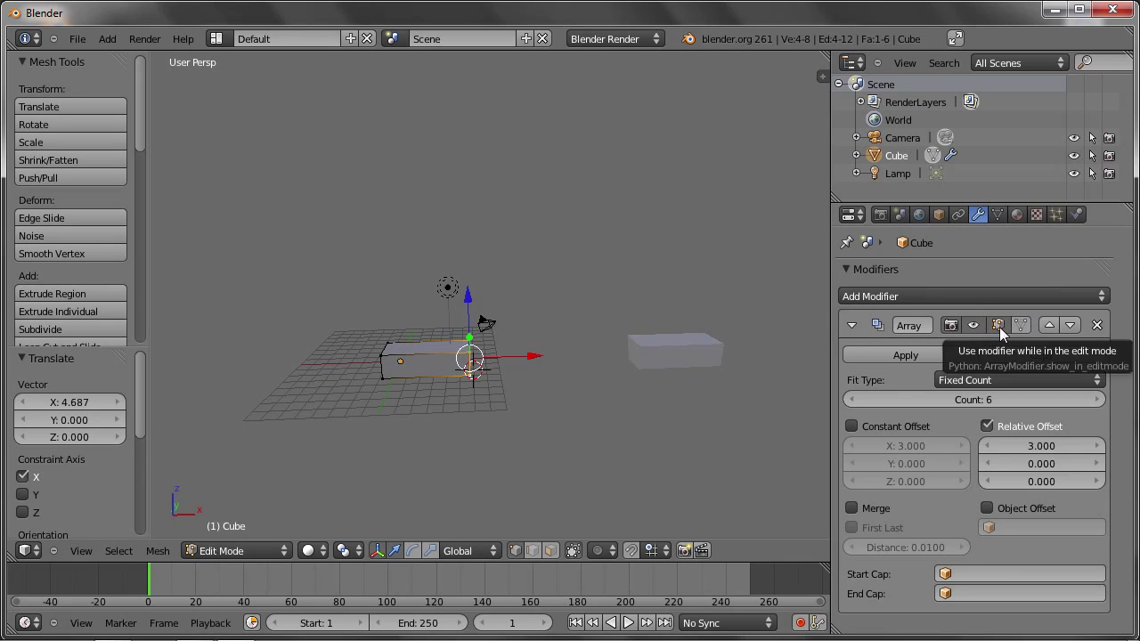
pyautogui.moveTo(419, 369); pyautogui.dragTo(465, 370, button='middle')
pyautogui.scroll(2, 465, 371)
pyautogui.scroll(1, 445, 359)
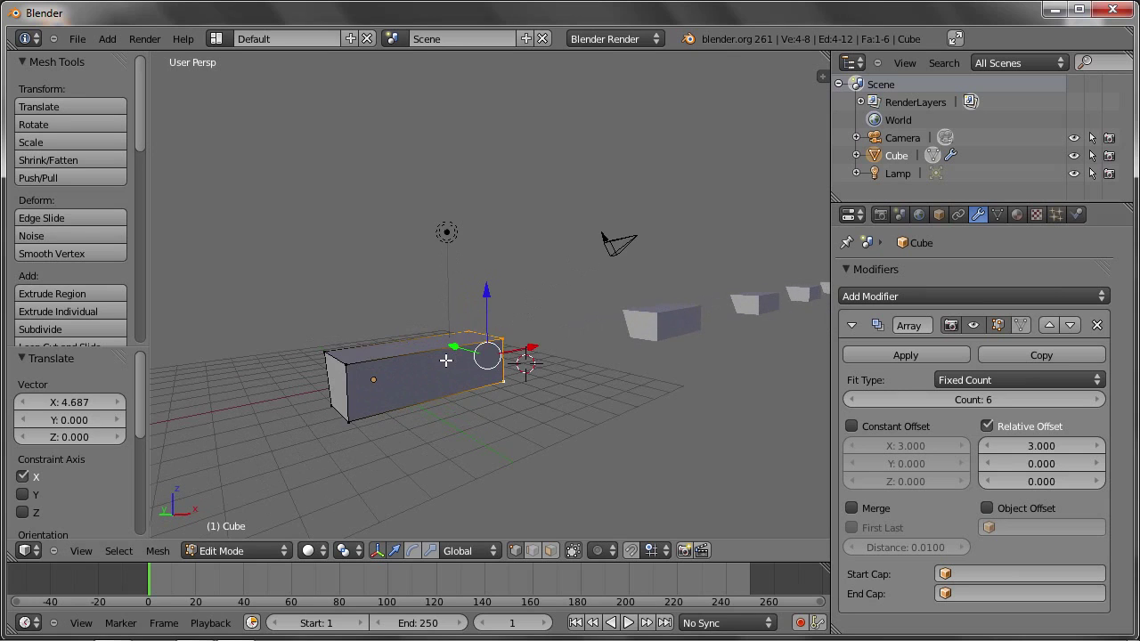
pyautogui.scroll(2, 447, 374)
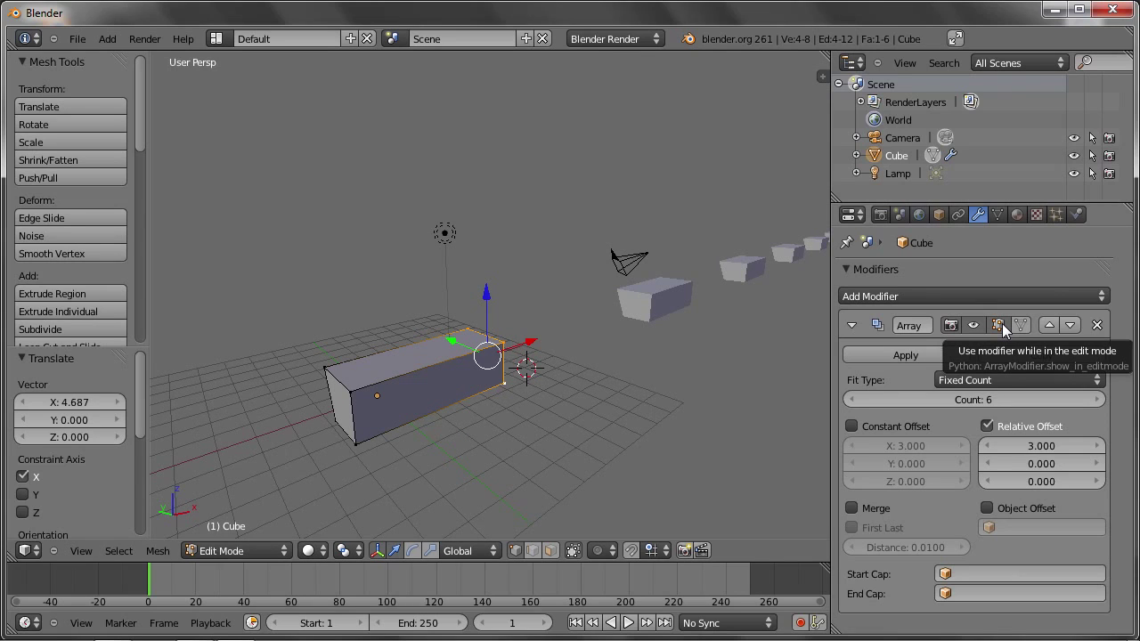
pyautogui.click(1000, 325)
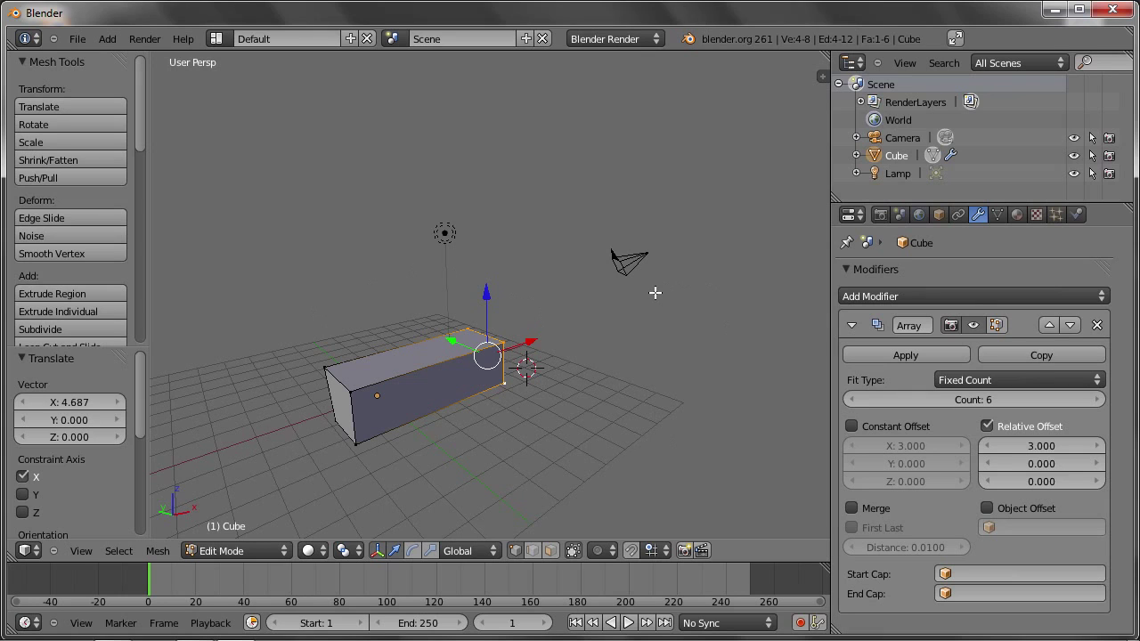
# - Return to Object Mode, hide the array in the viewport, and do a test render
pyautogui.click(223, 551)
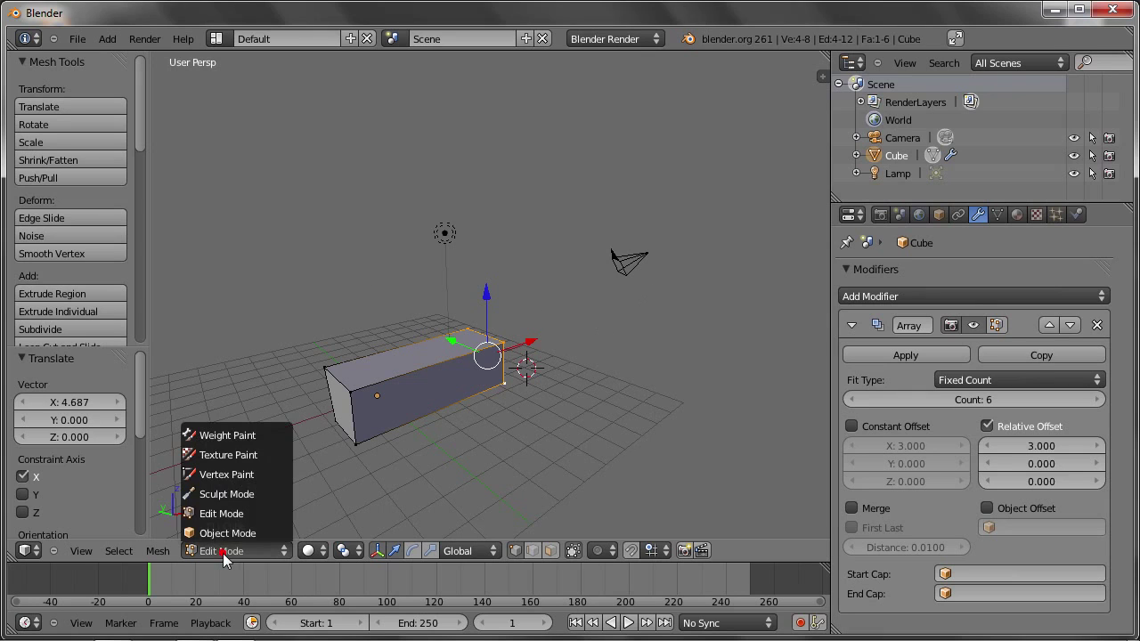
pyautogui.click(227, 533)
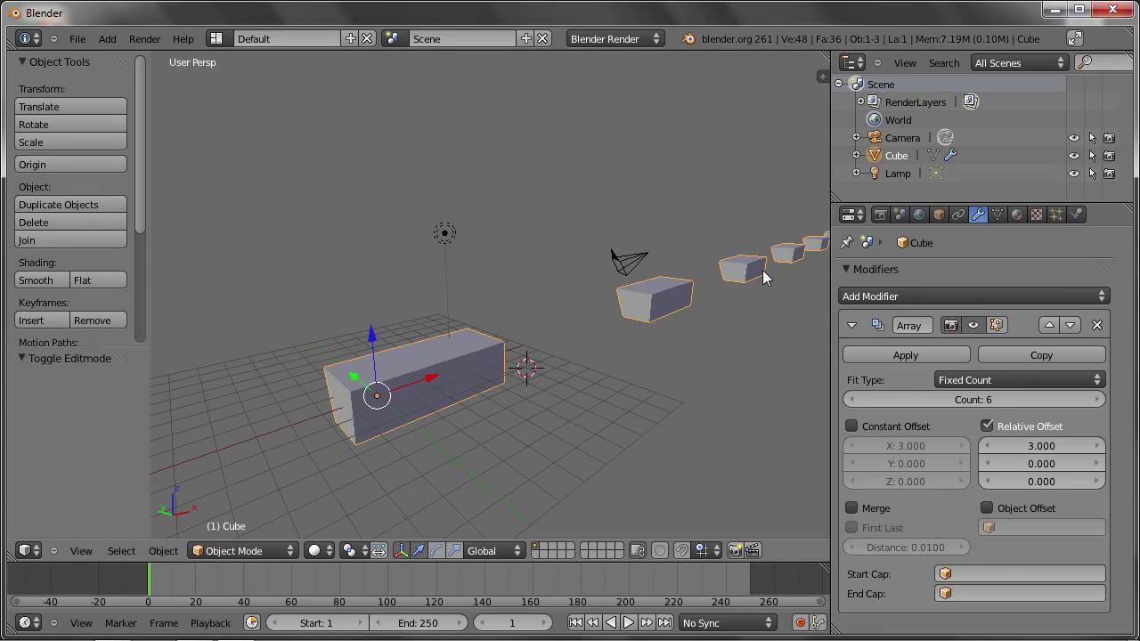
pyautogui.click(972, 326)
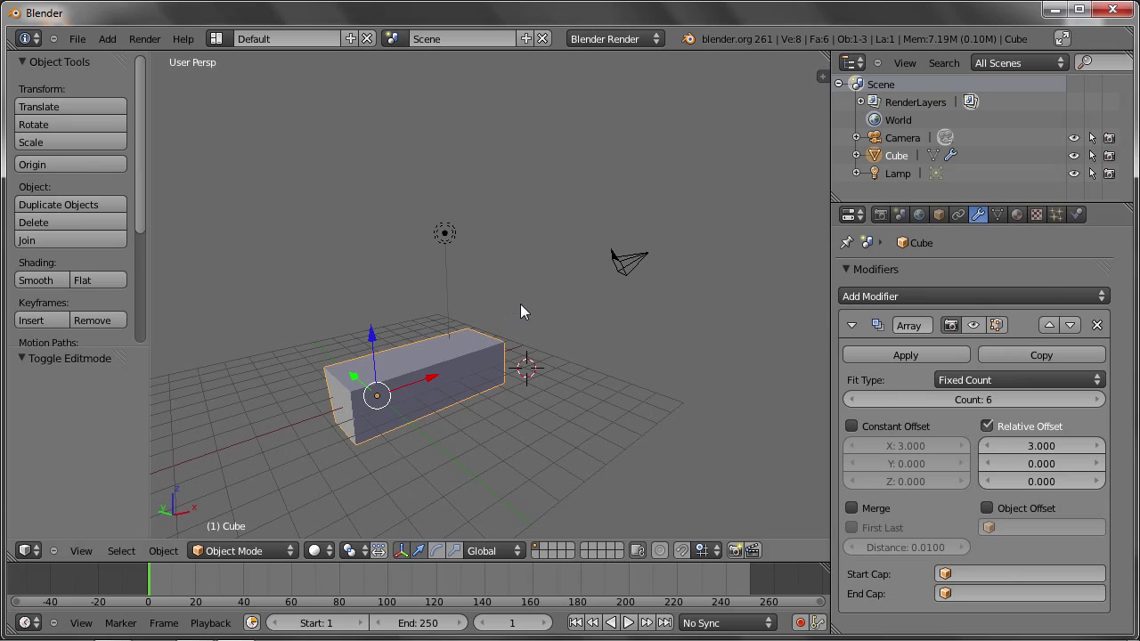
pyautogui.click(880, 215)
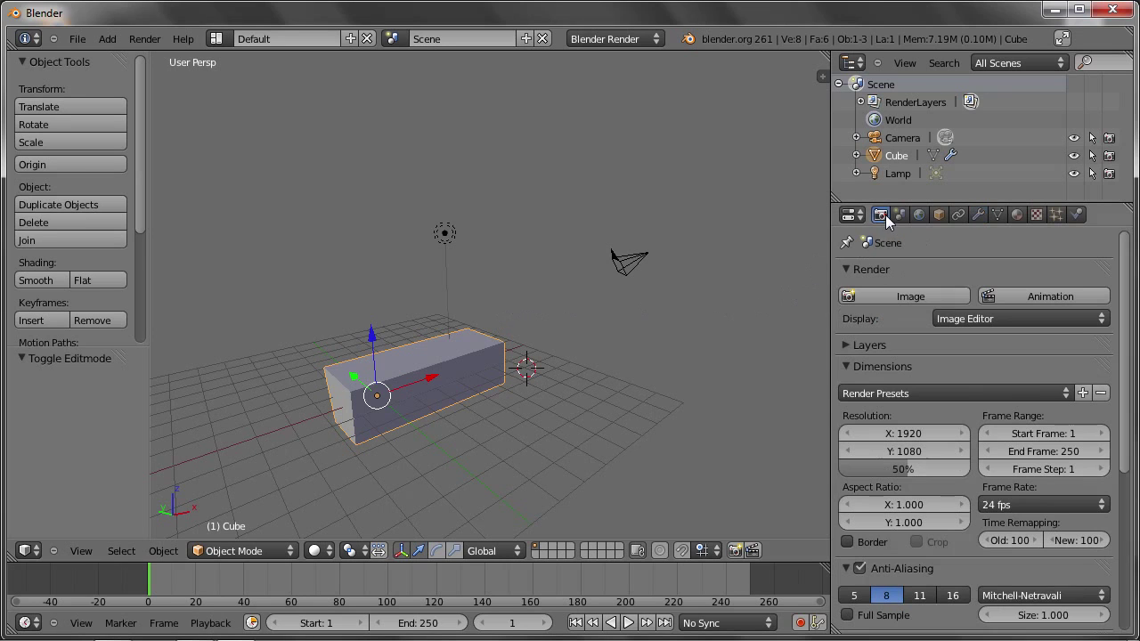
pyautogui.click(875, 296)
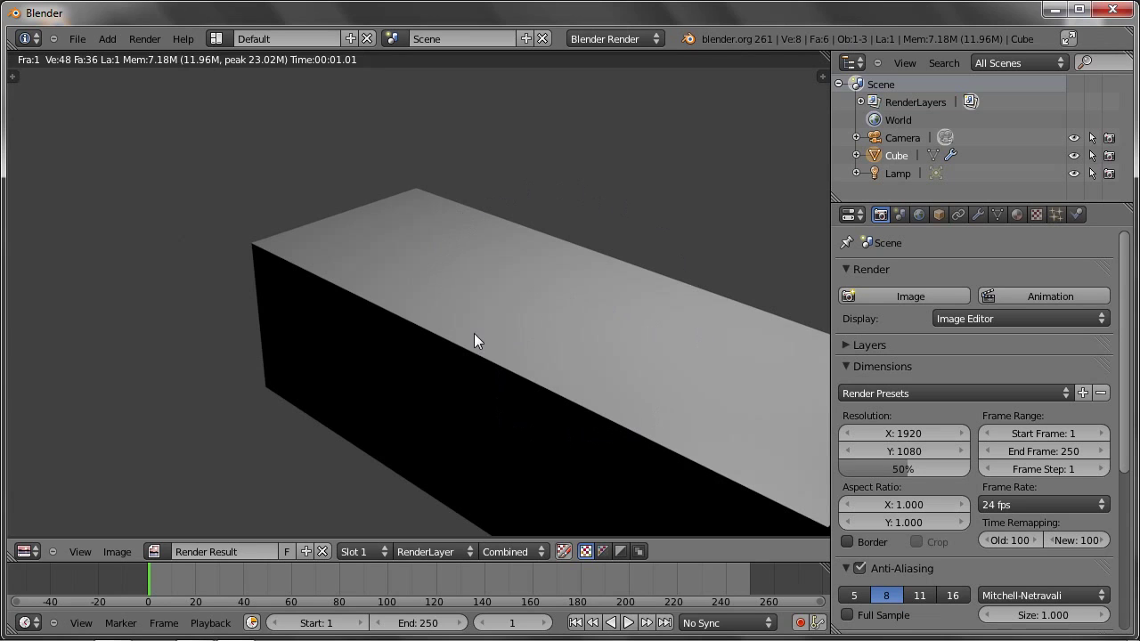
pyautogui.press('Escape')
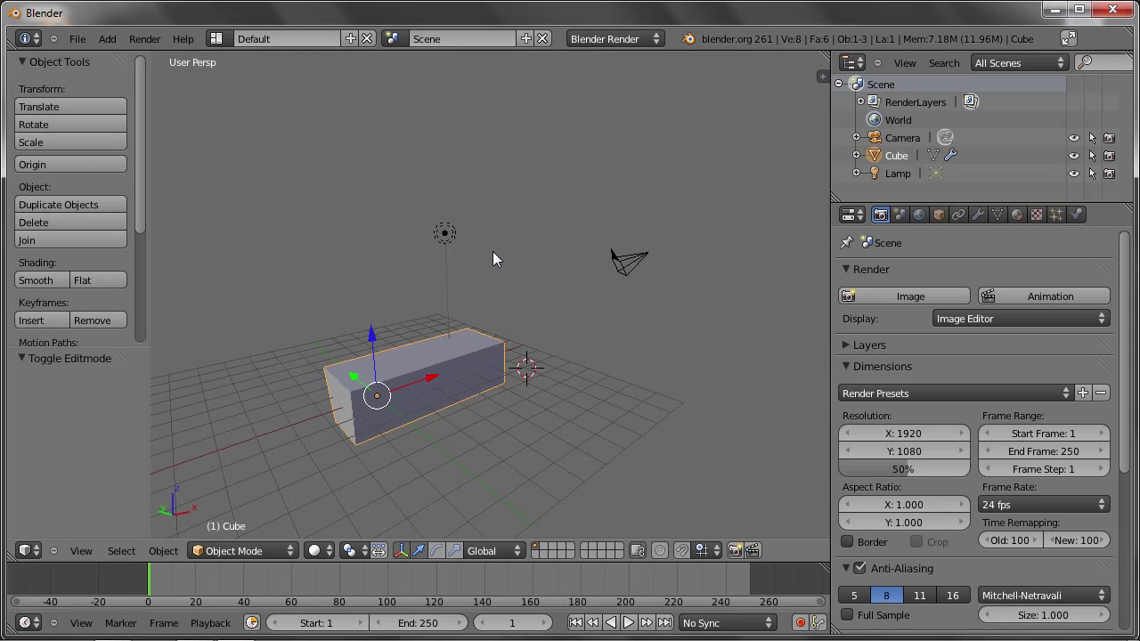
# - From the camera view, set the array back to constant offset and render the image
pyautogui.press('KP_0')
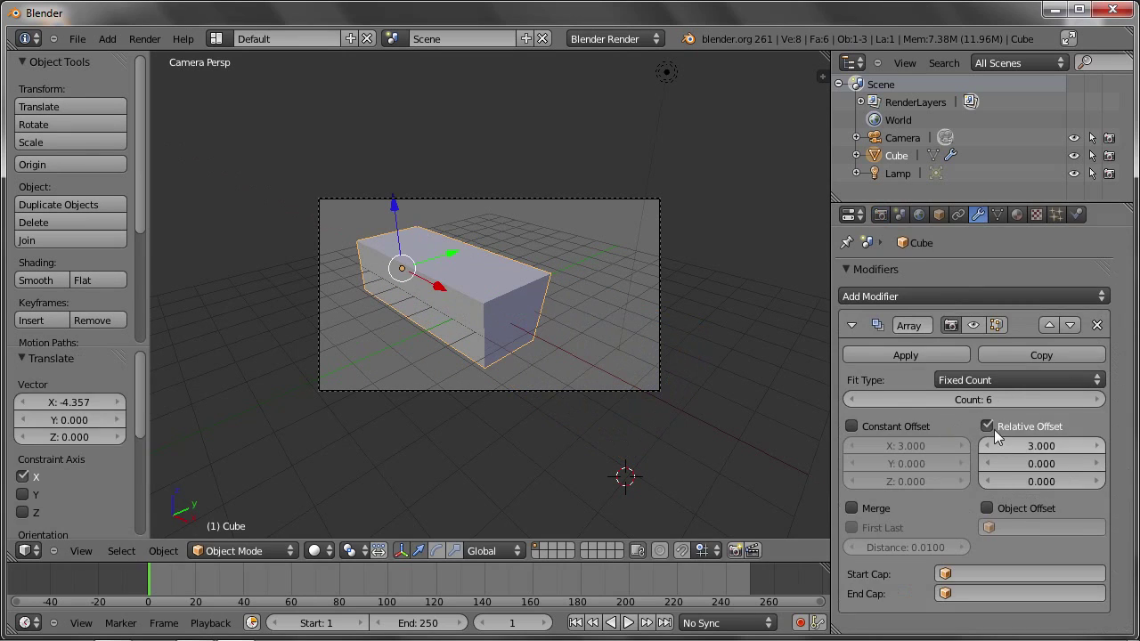
pyautogui.click(987, 426)
pyautogui.click(852, 425)
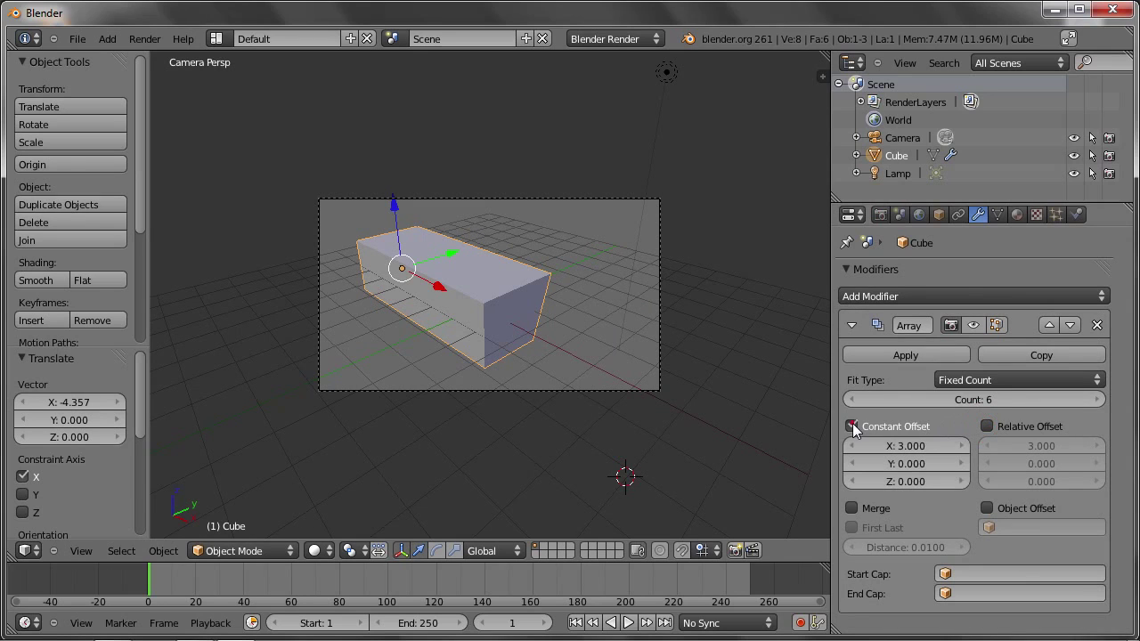
pyautogui.click(974, 324)
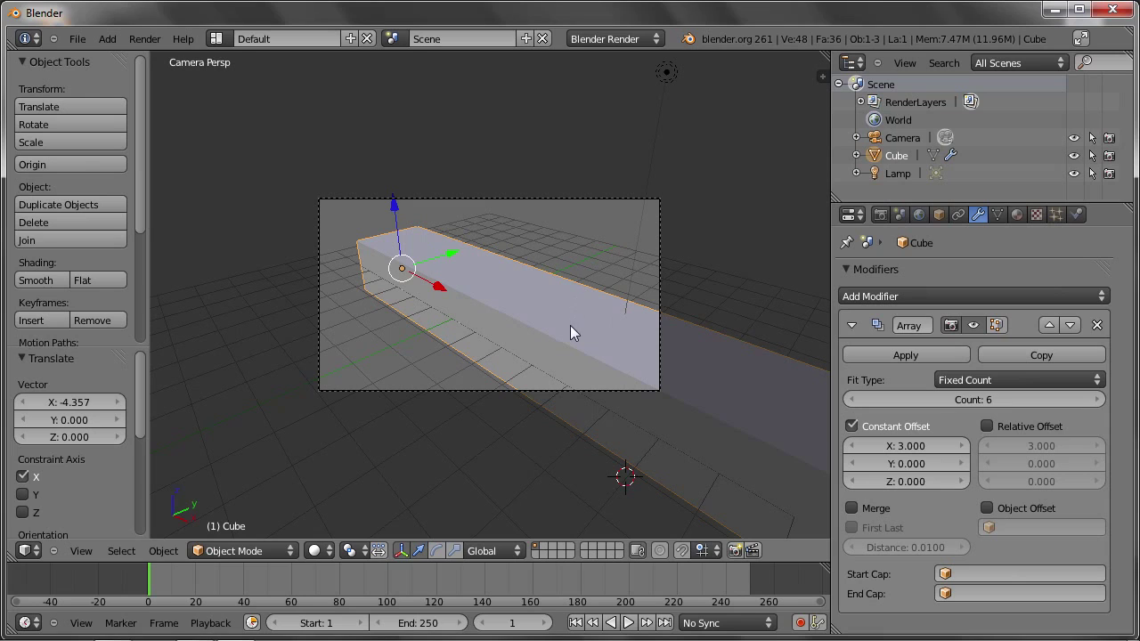
pyautogui.click(974, 320)
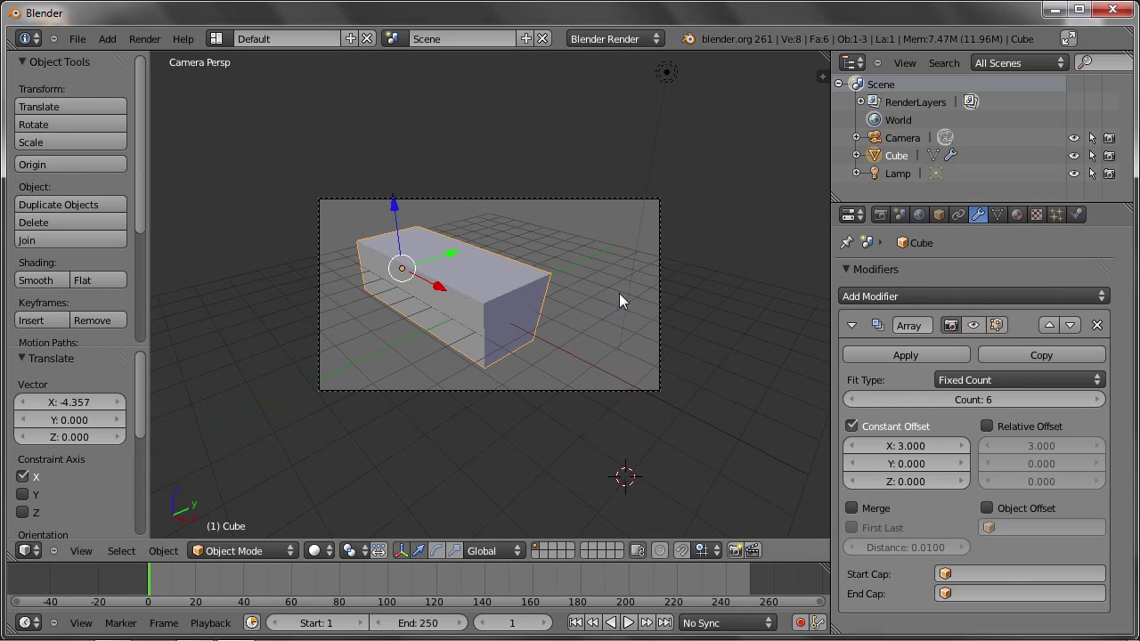
pyautogui.click(880, 215)
pyautogui.click(886, 296)
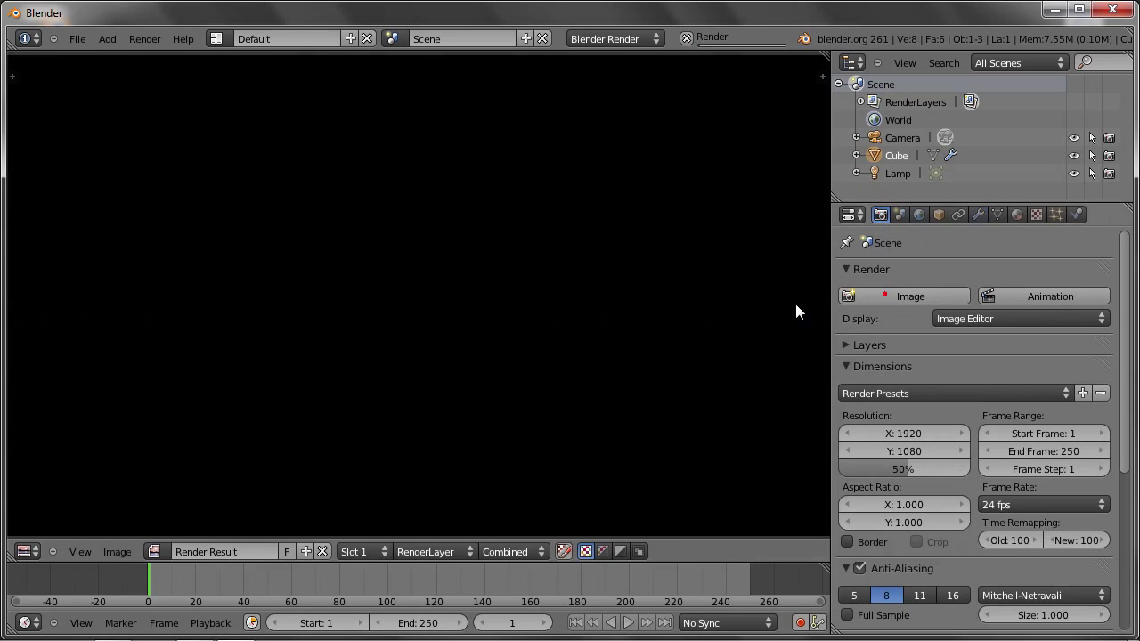
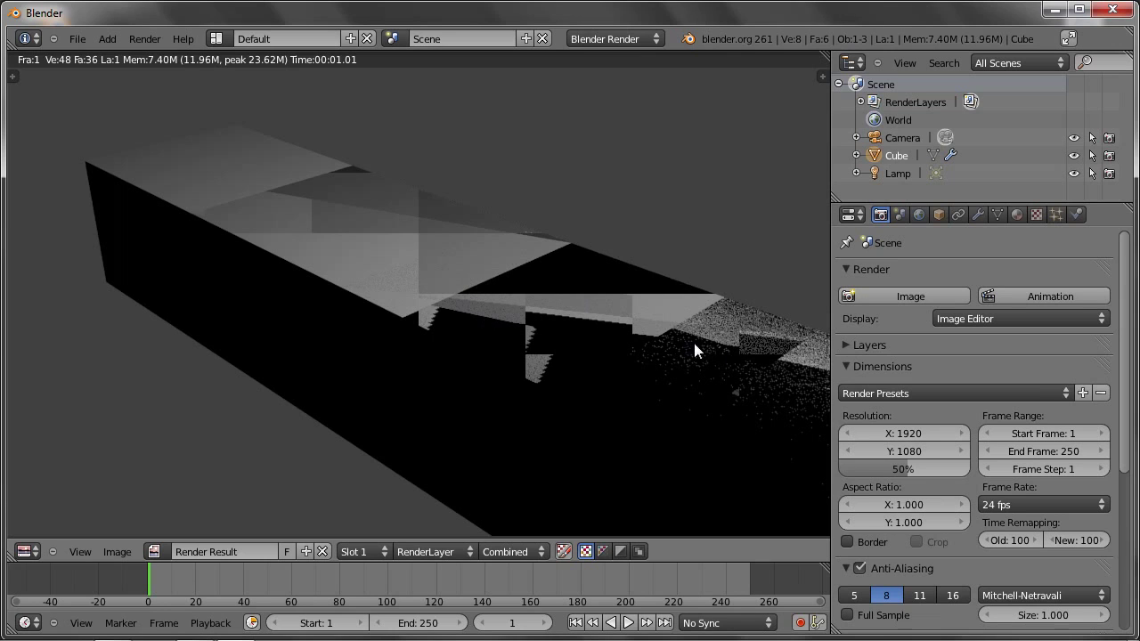
# - Turn off the Array modifier's render toggle and re-render, showing only the stretched box
pyautogui.press('Escape')
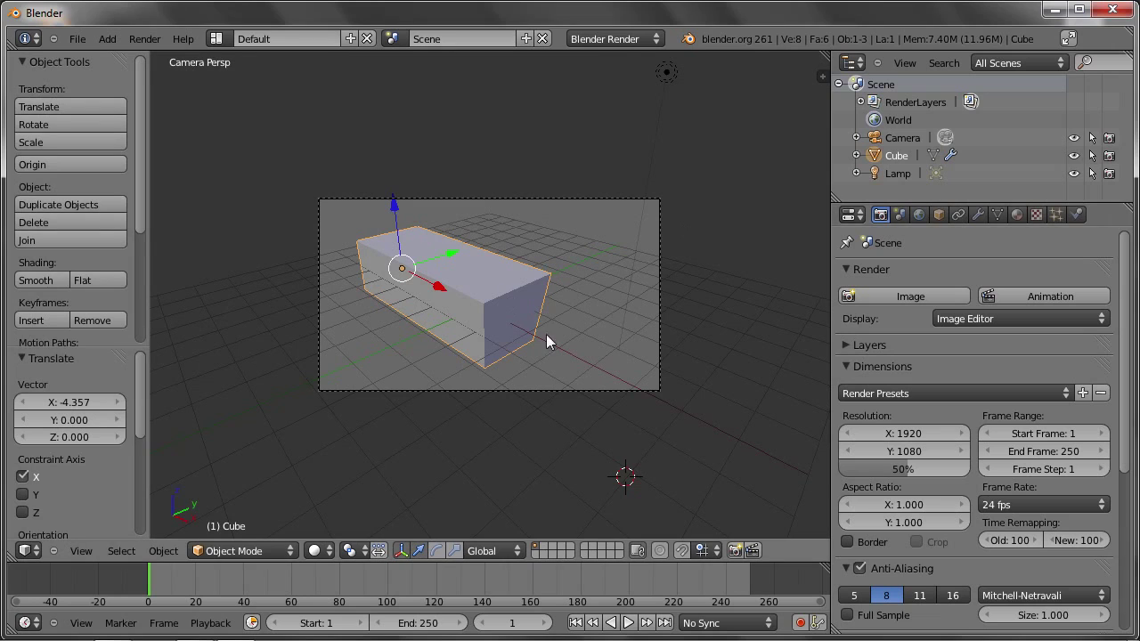
pyautogui.click(978, 215)
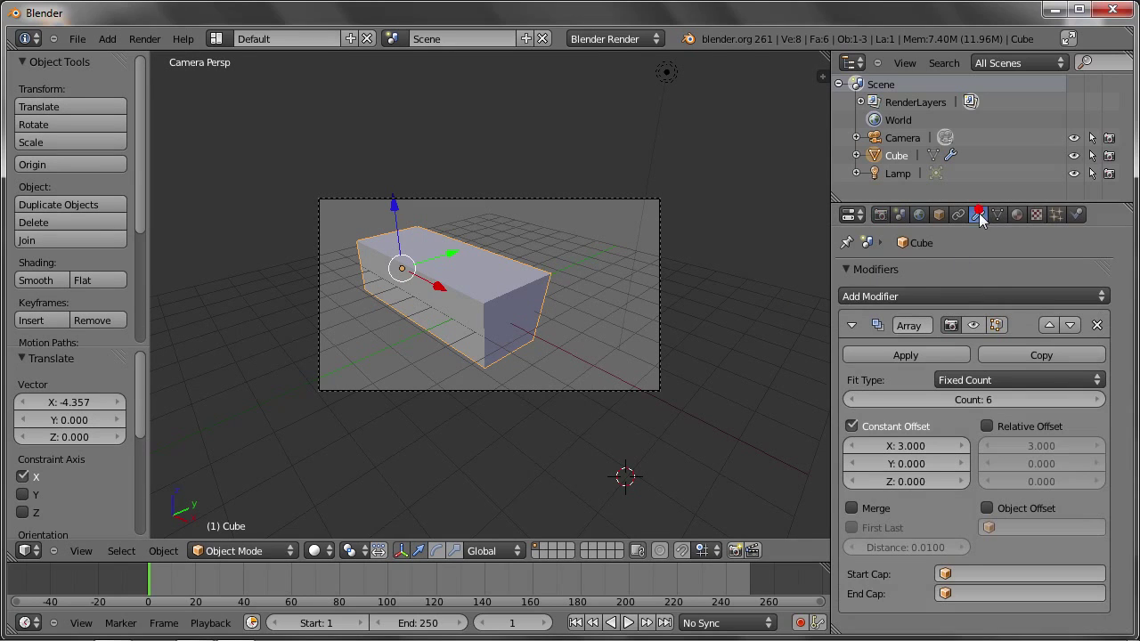
pyautogui.click(951, 325)
pyautogui.click(880, 214)
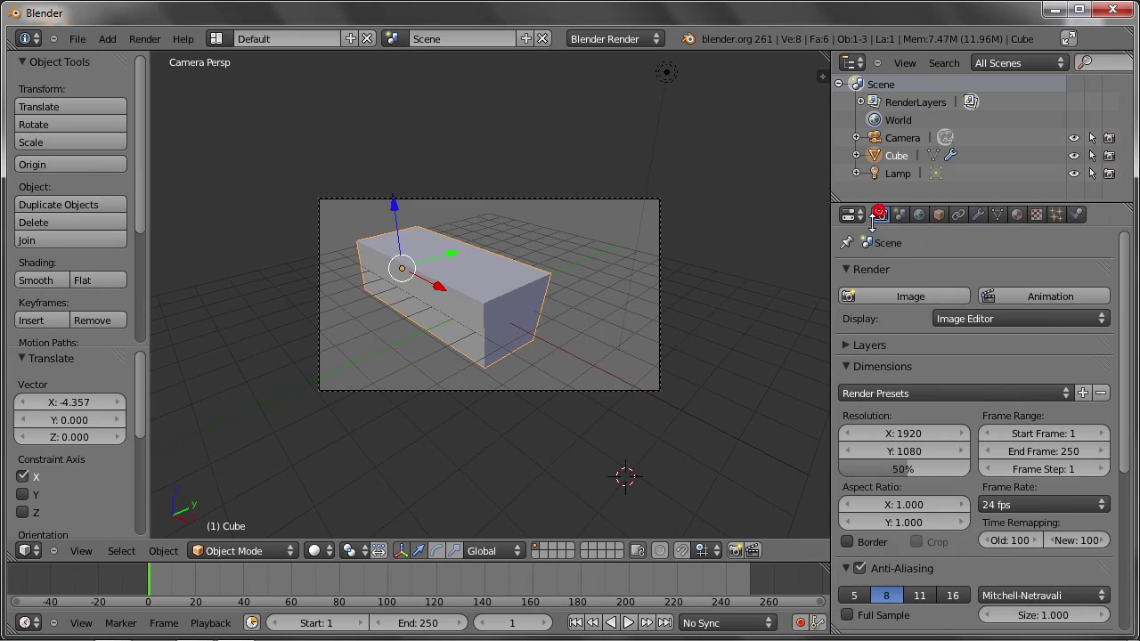
pyautogui.click(898, 294)
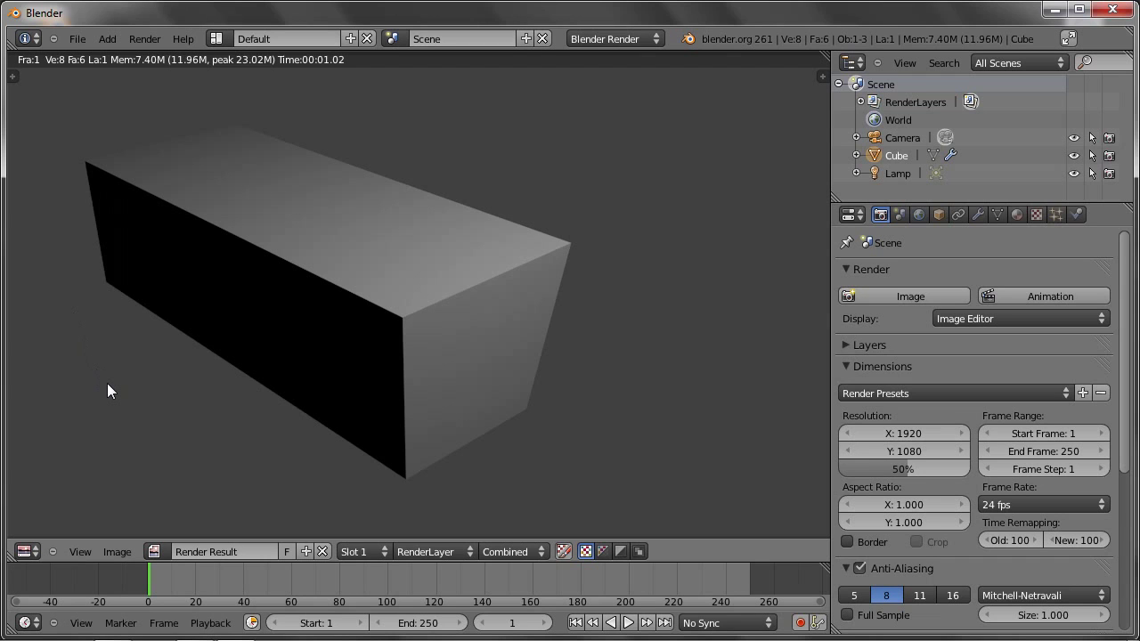
pyautogui.press('Escape')
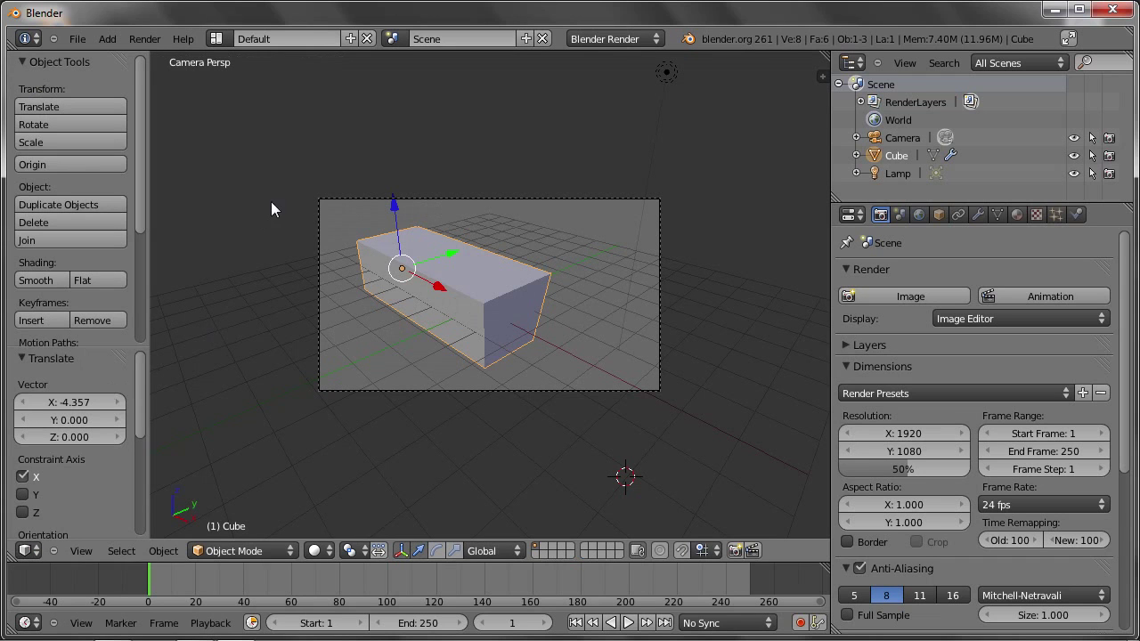
# - Show the Array copies in the viewport and on the edit cage while in Edit Mode
pyautogui.moveTo(314, 281)
pyautogui.mouseDown(button='middle')
pyautogui.moveTo(489, 296)
pyautogui.moveTo(497, 265)
pyautogui.mouseUp(button='middle')
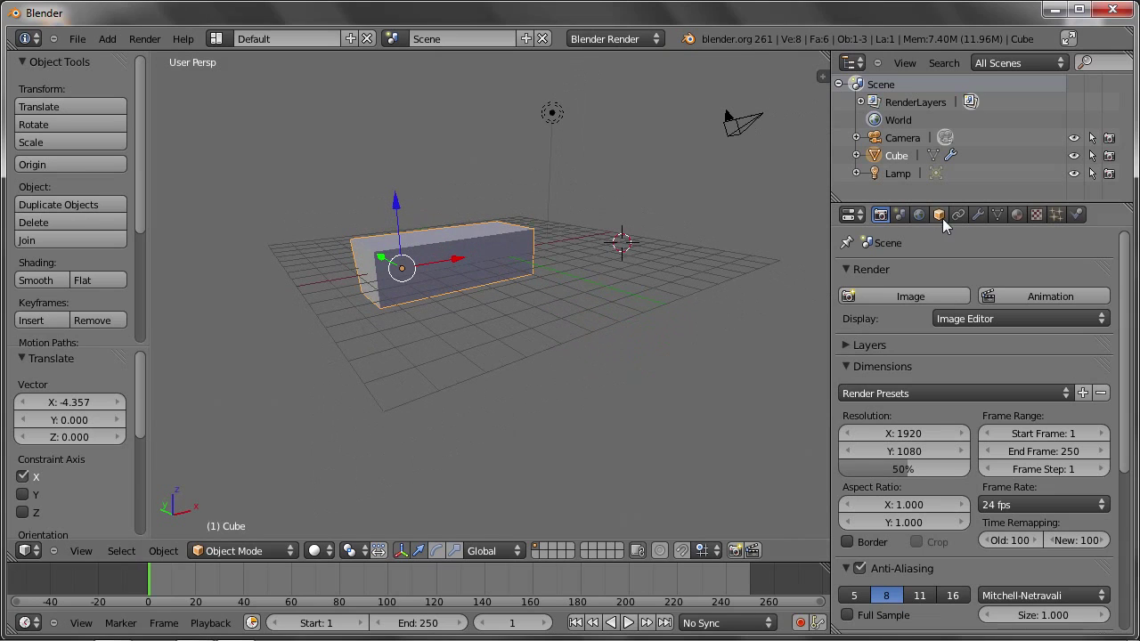
pyautogui.click(980, 215)
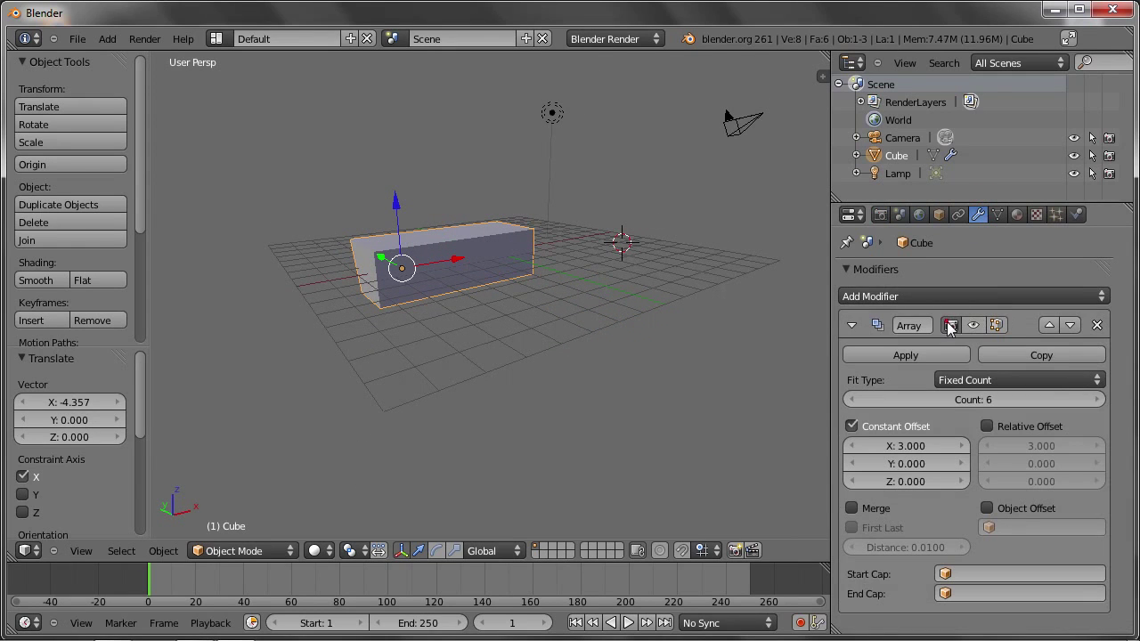
pyautogui.click(977, 326)
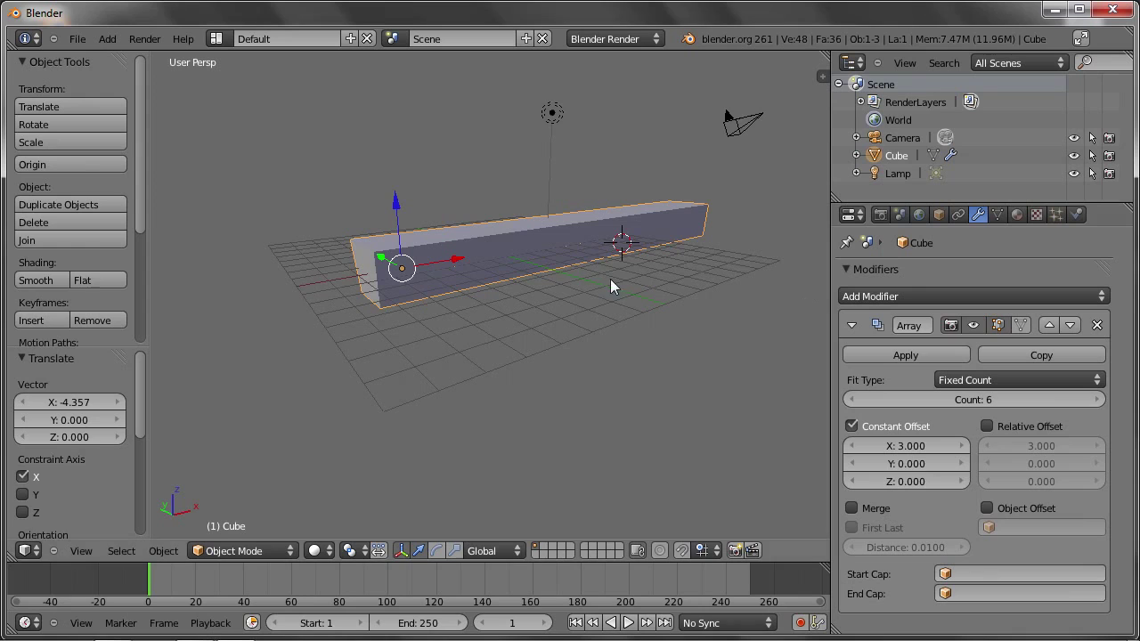
pyautogui.press('Tab')
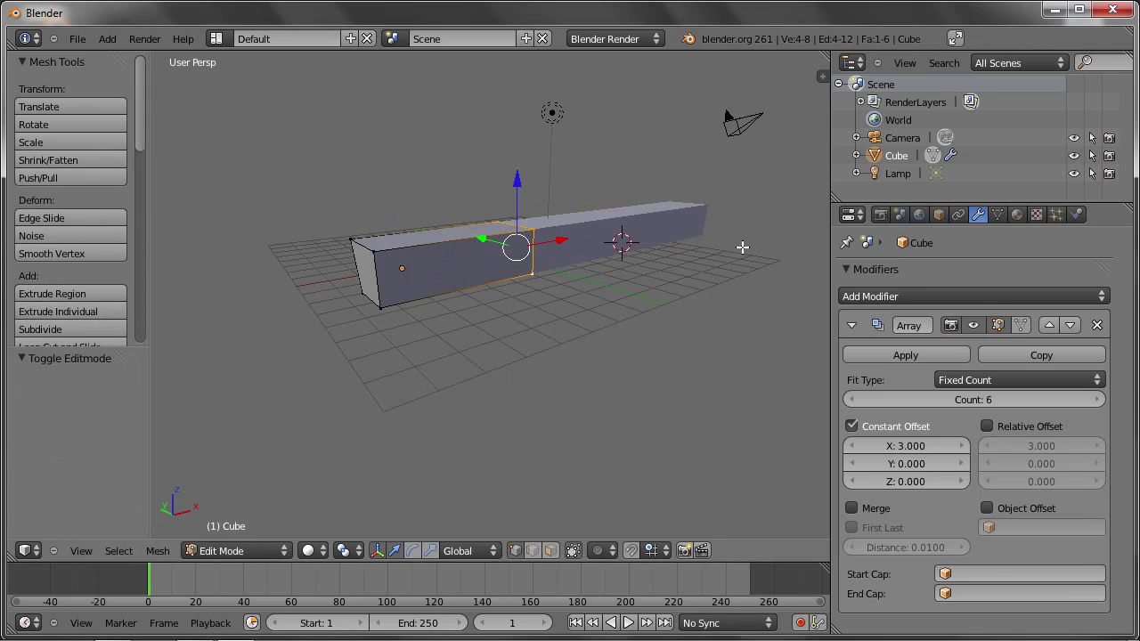
pyautogui.click(1022, 326)
pyautogui.scroll(2, 560, 230)
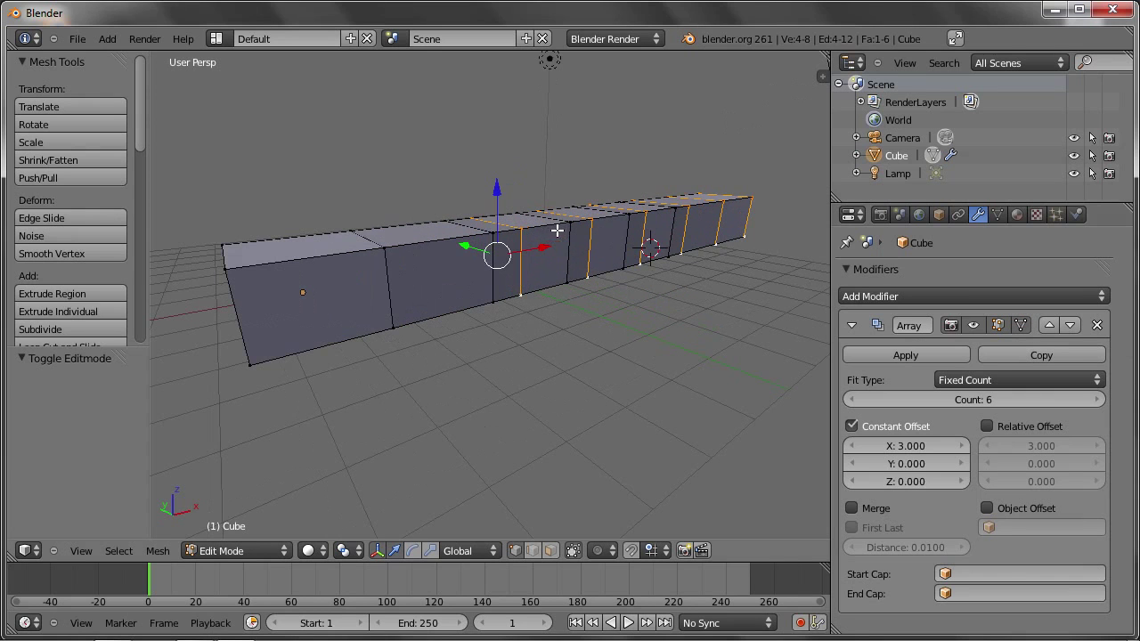
# - Select vertices on the bar and widen the Array's Constant Offset X to 7.480
pyautogui.rightClick(689, 207)
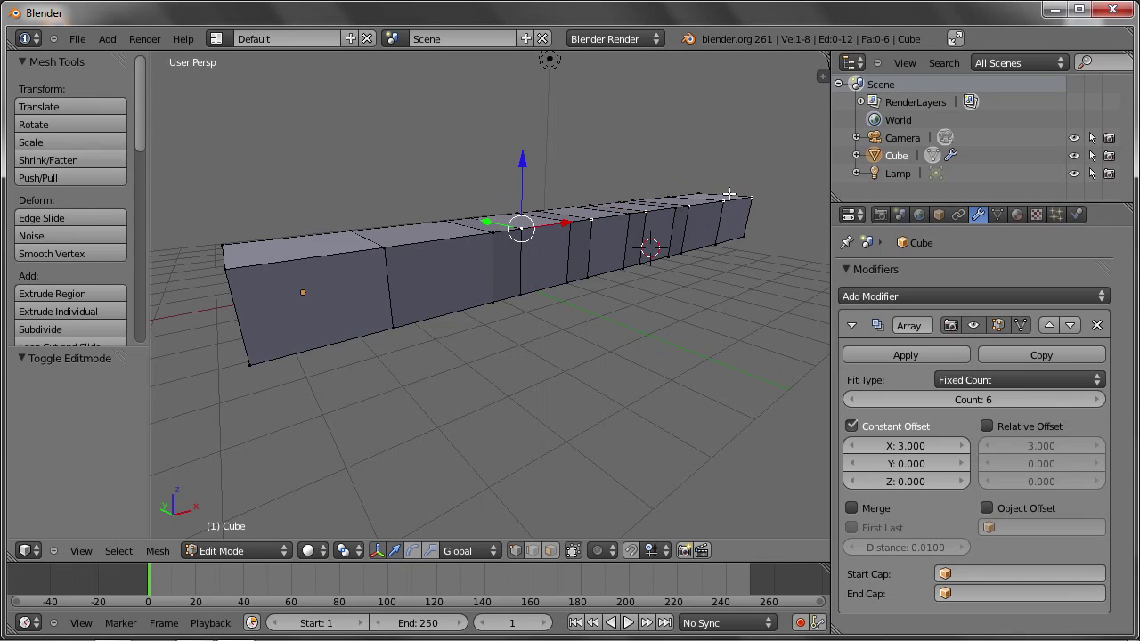
pyautogui.rightClick(668, 212)
pyautogui.rightClick(592, 207)
pyautogui.rightClick(585, 222)
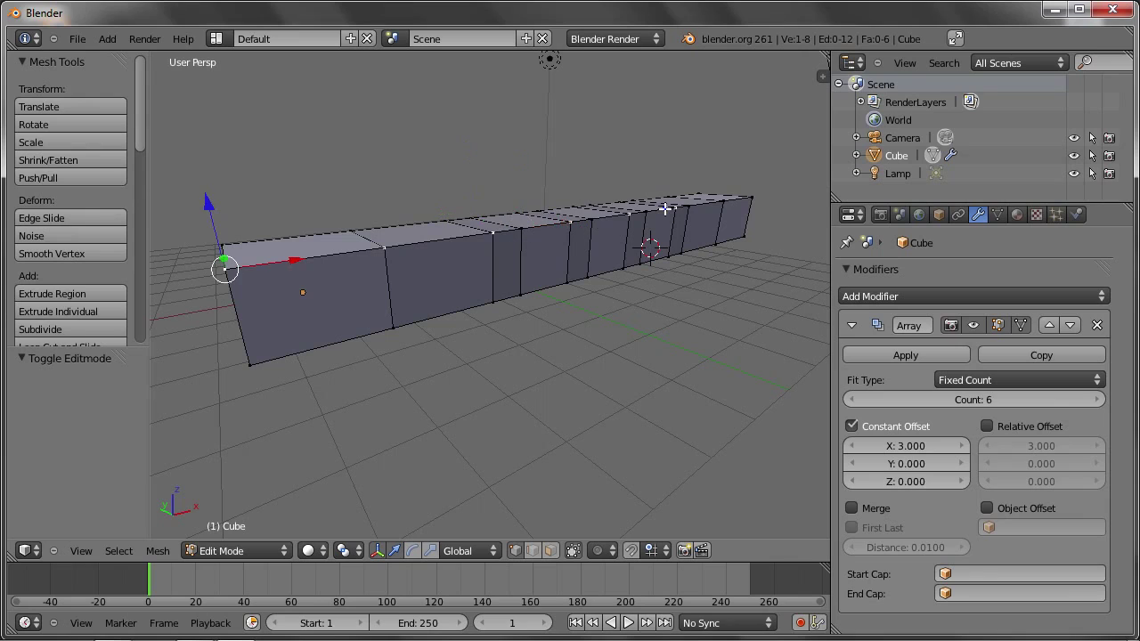
pyautogui.rightClick(716, 206)
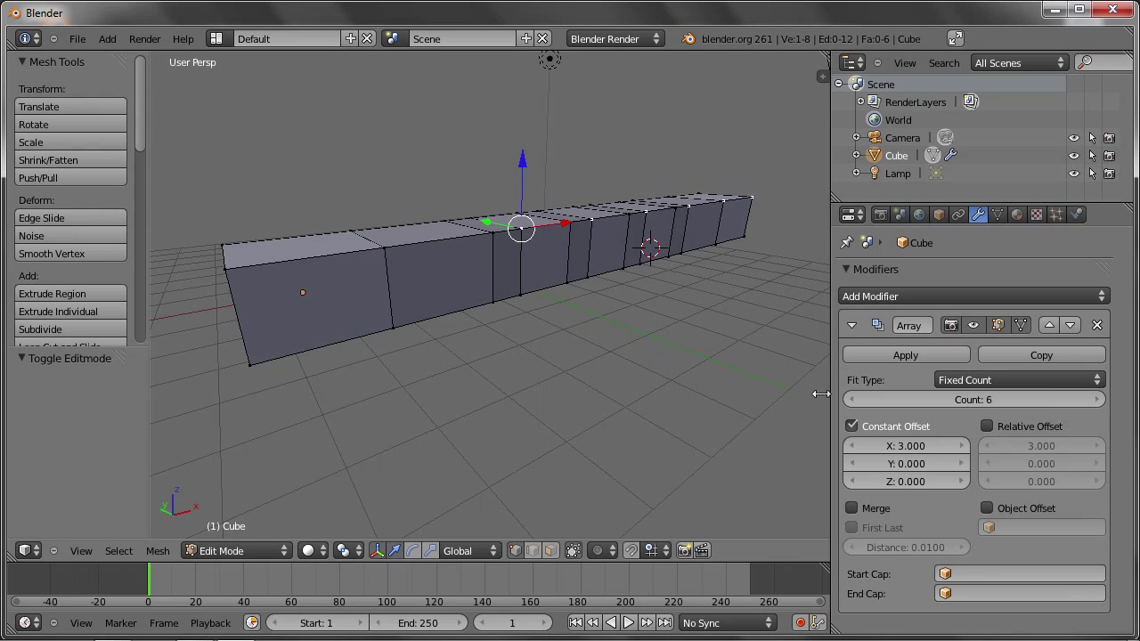
pyautogui.moveTo(899, 445); pyautogui.dragTo(913, 441)
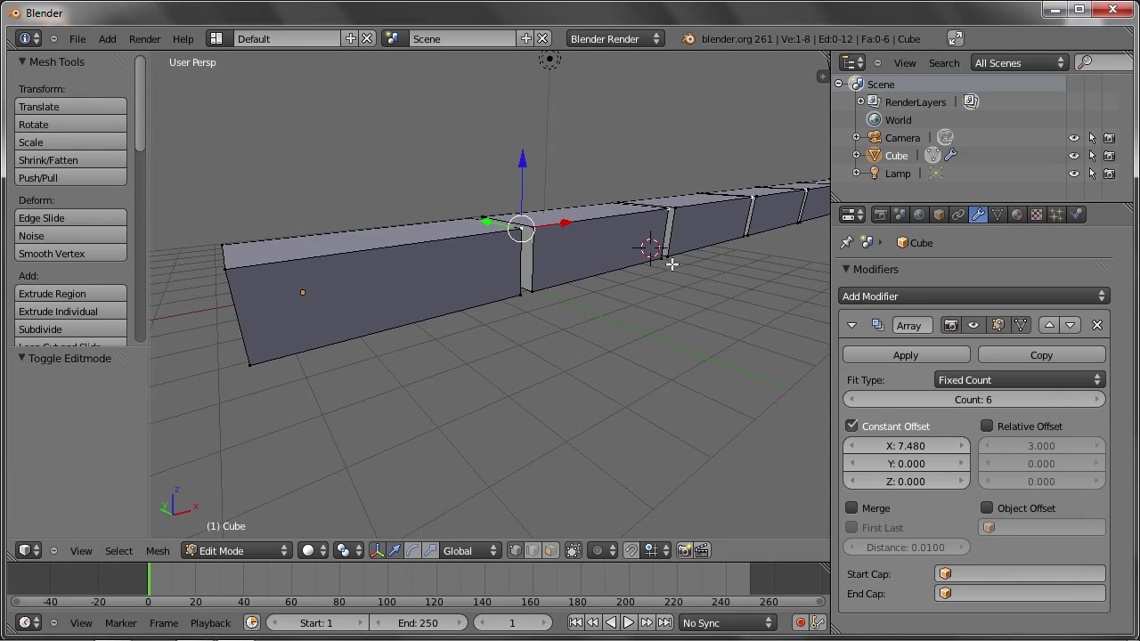
pyautogui.moveTo(667, 258); pyautogui.dragTo(722, 270, button='middle')
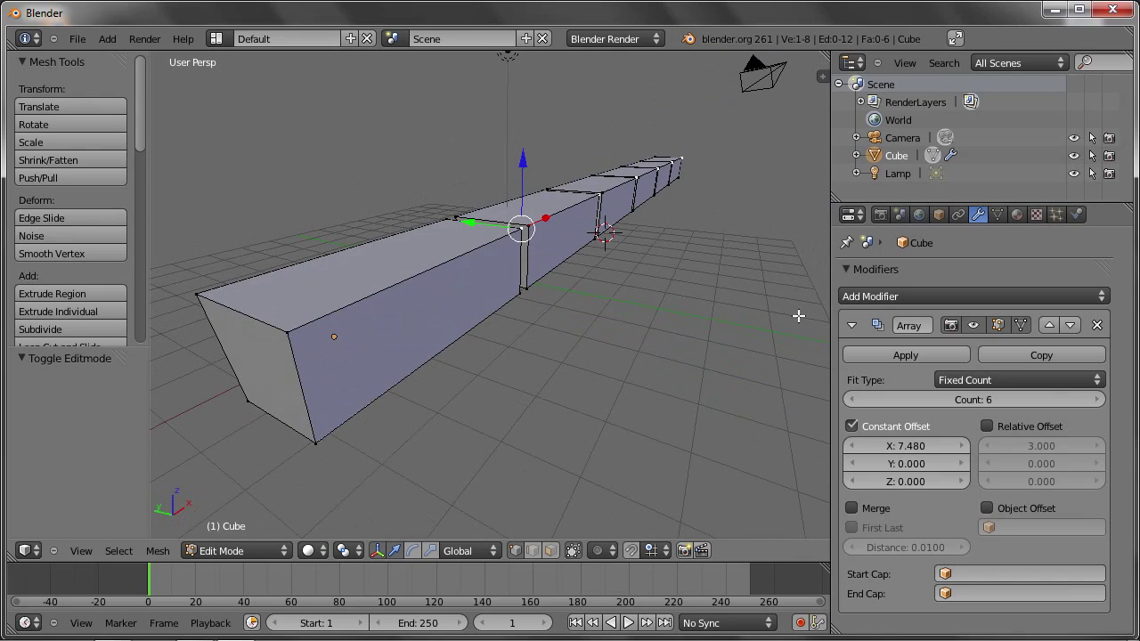
# - Undo an accidental Array removal and set Constant Offset X to 7.48
pyautogui.click(1098, 326)
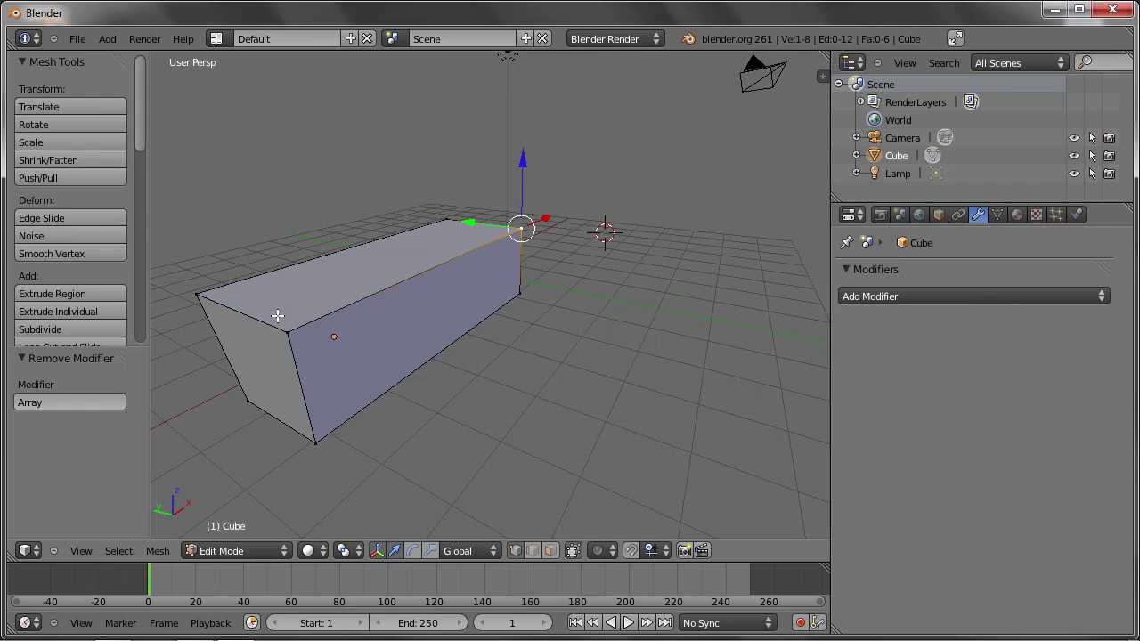
pyautogui.press('Tab')
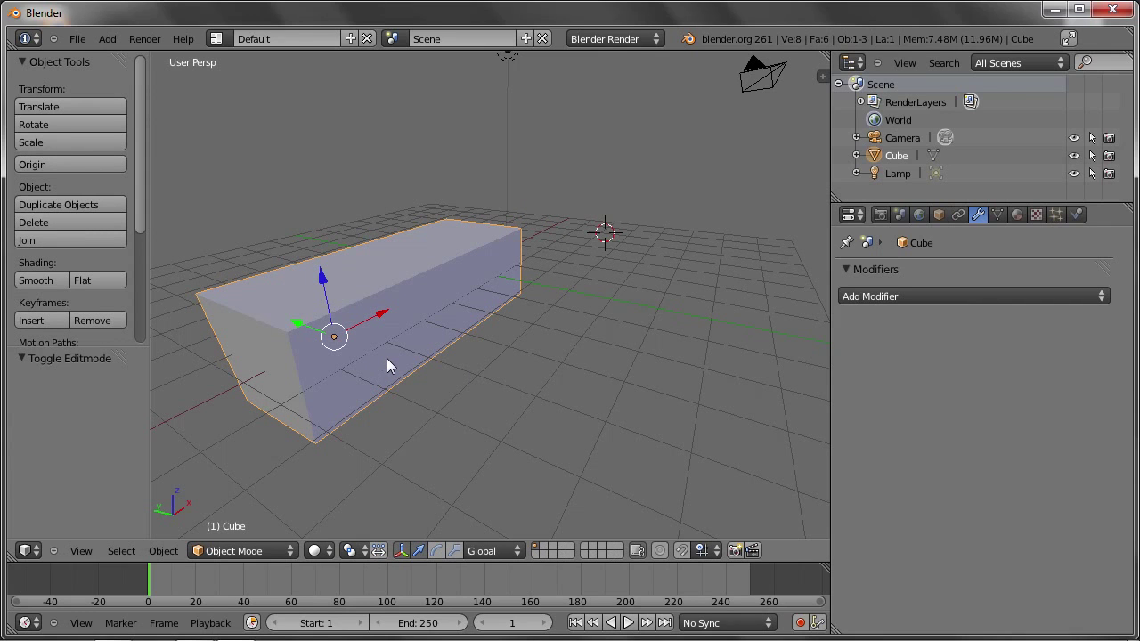
pyautogui.hotkey('ctrl', 'z')
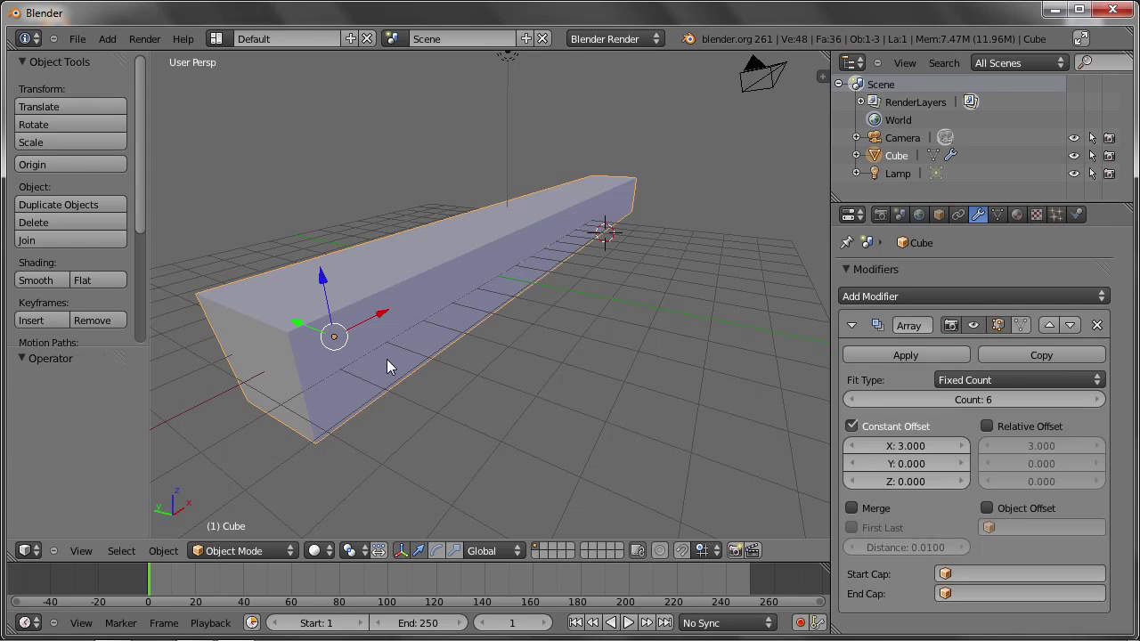
pyautogui.press('Tab')
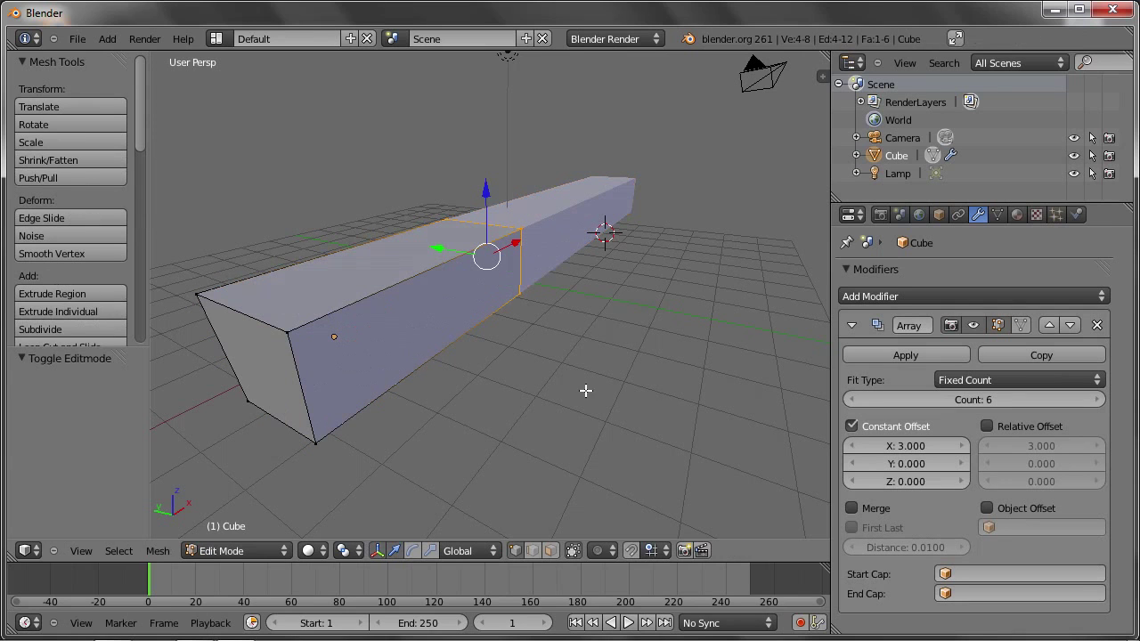
pyautogui.click(908, 444)
pyautogui.write('7')
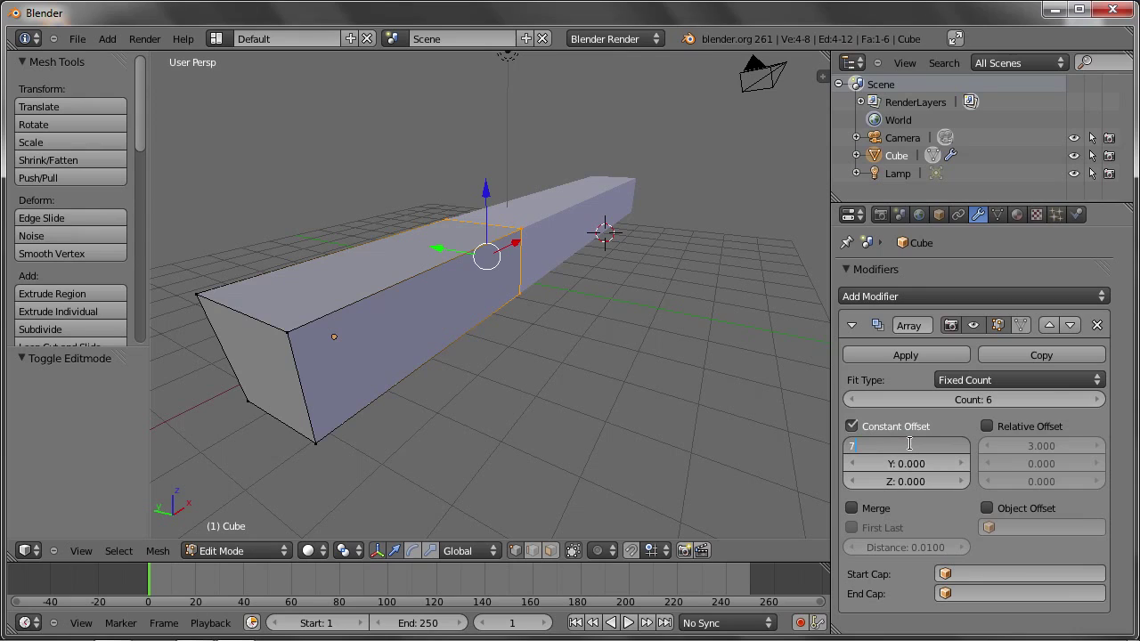
pyautogui.write('.48')
pyautogui.press('Return')
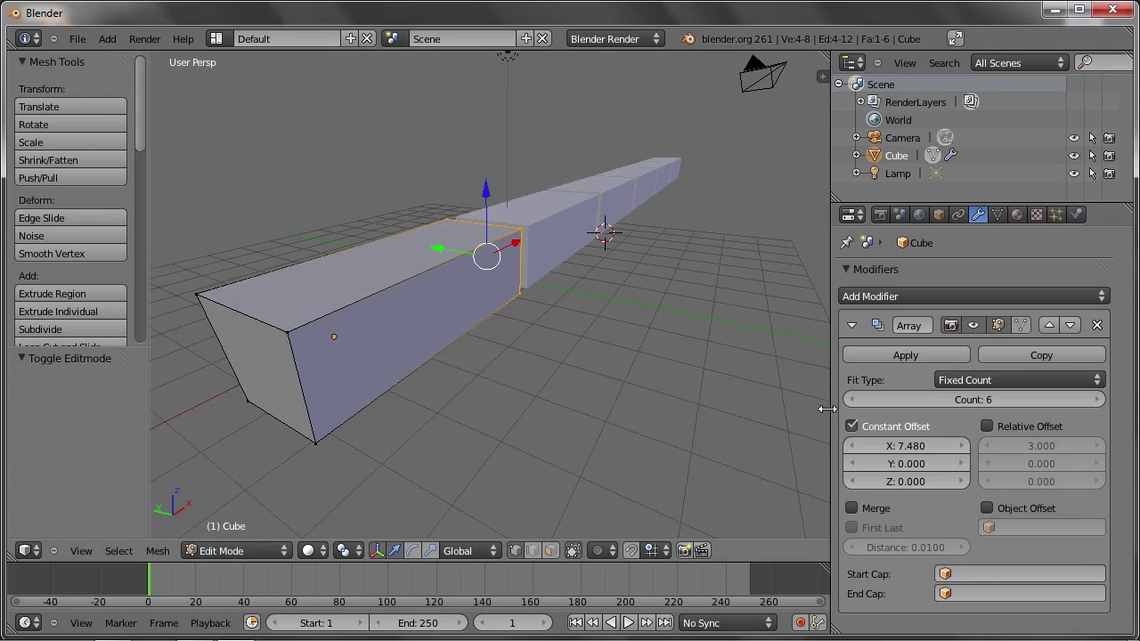
# - Switch to Object Mode and apply the Array modifier to the mesh
pyautogui.click(898, 357)
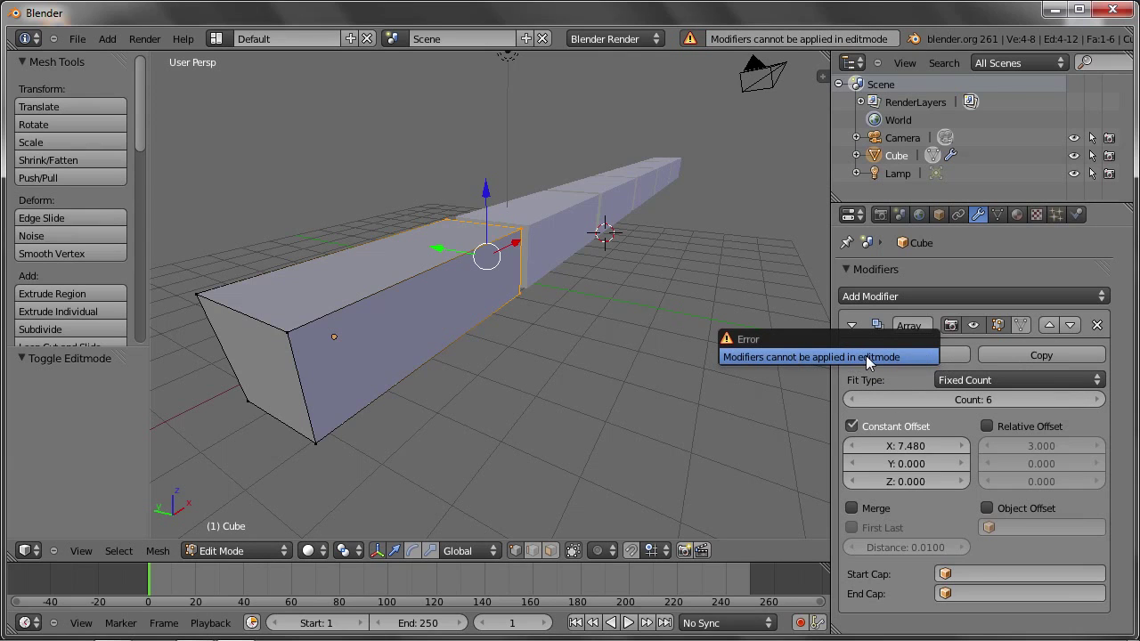
pyautogui.click(247, 555)
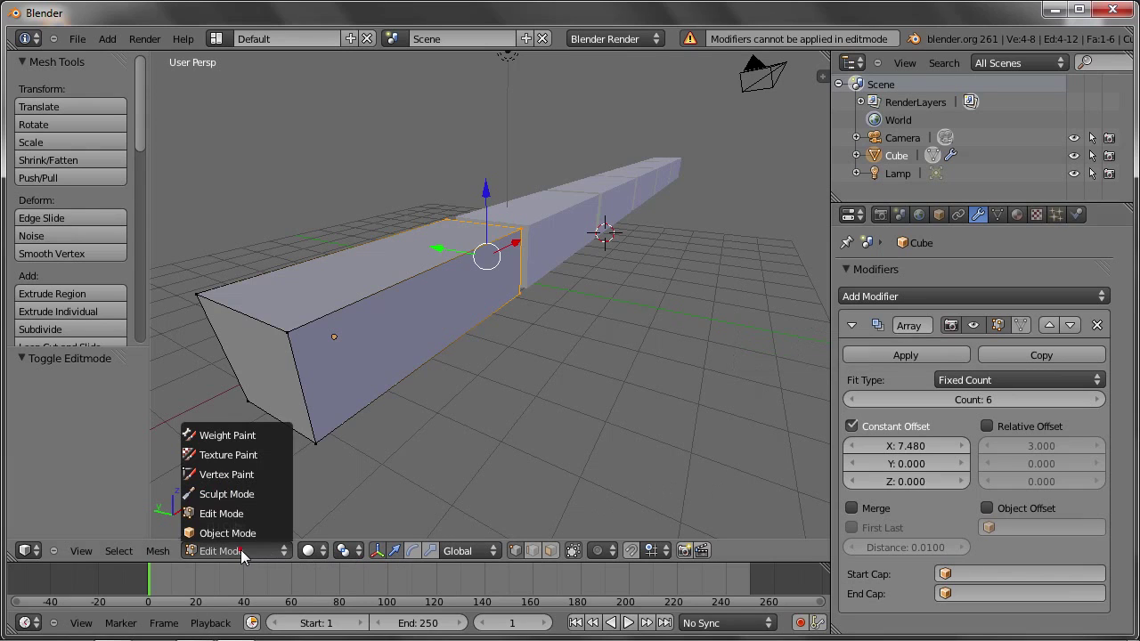
pyautogui.click(230, 533)
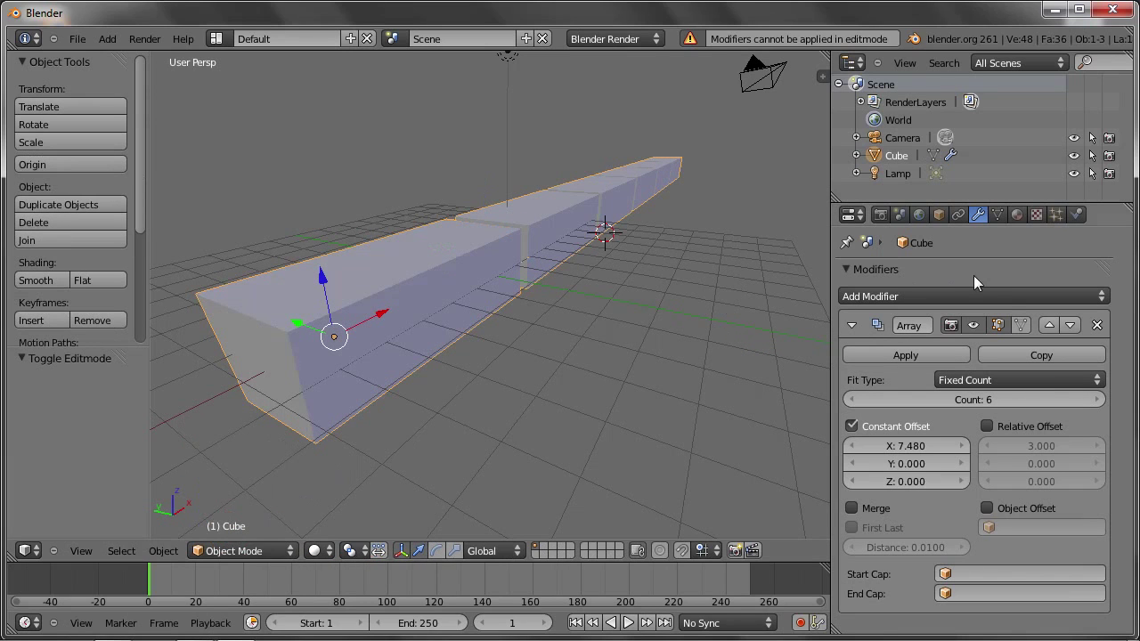
pyautogui.click(890, 360)
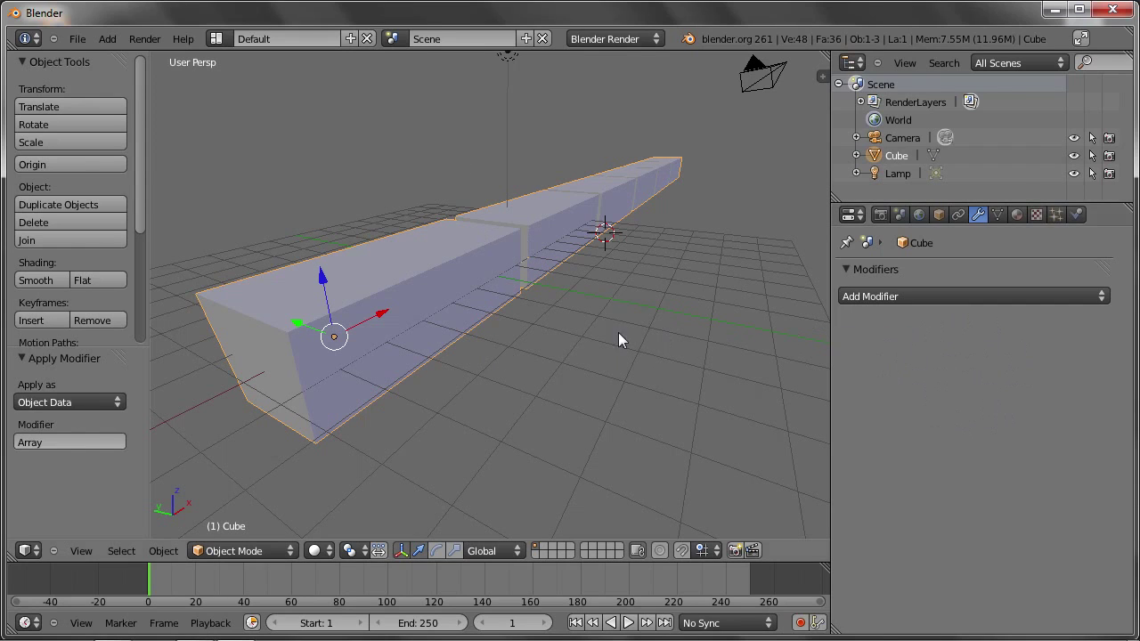
# - In Edit Mode, select vertices near the bar's far end and move one
pyautogui.press('Tab')
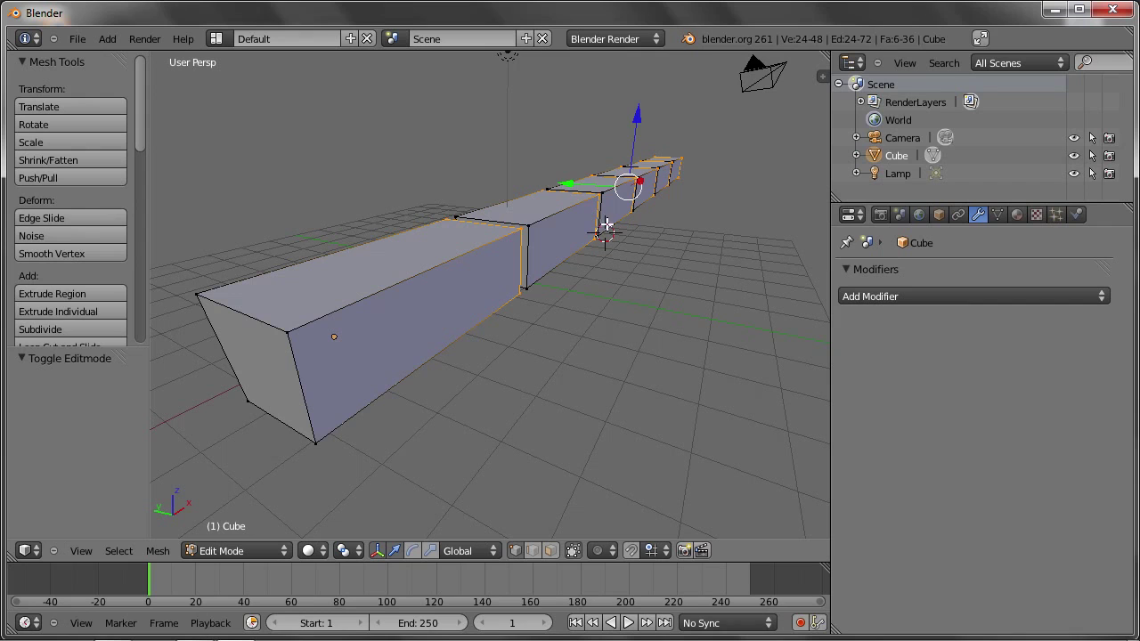
pyautogui.rightClick(513, 231)
pyautogui.rightClick(598, 185)
pyautogui.rightClick(638, 164)
pyautogui.press('g')
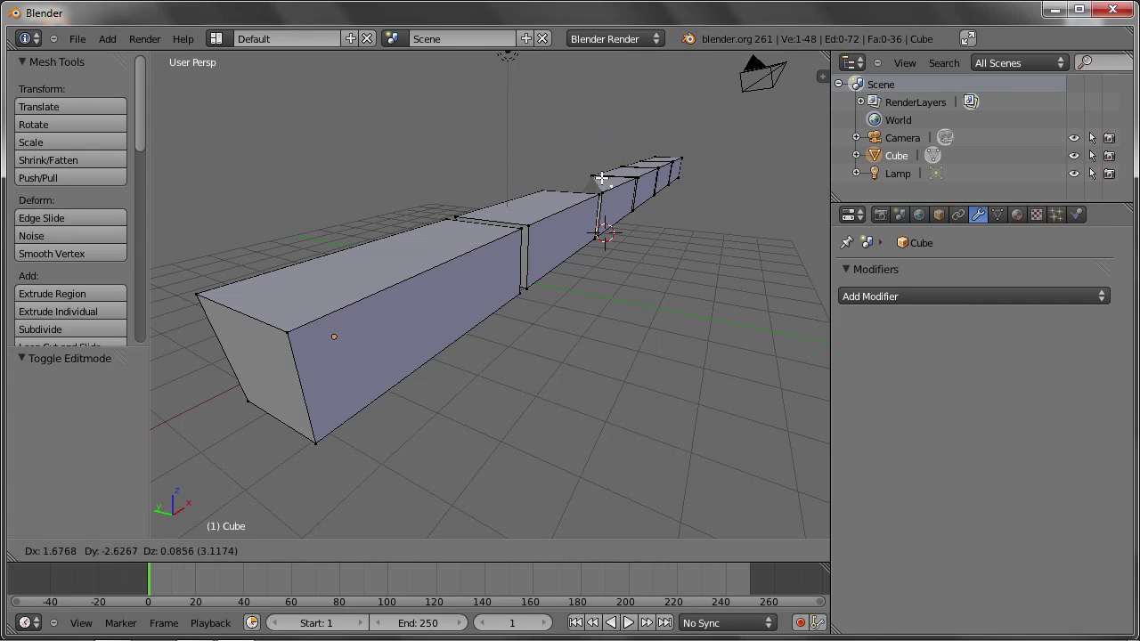
pyautogui.click(441, 168)
# - Move the bar's far end and another vertex along the Y axis
pyautogui.rightClick(629, 179)
pyautogui.press('g')
pyautogui.press('y')
pyautogui.click(668, 193)
pyautogui.rightClick(521, 227)
pyautogui.press('g')
pyautogui.press('y')
pyautogui.click(547, 256)
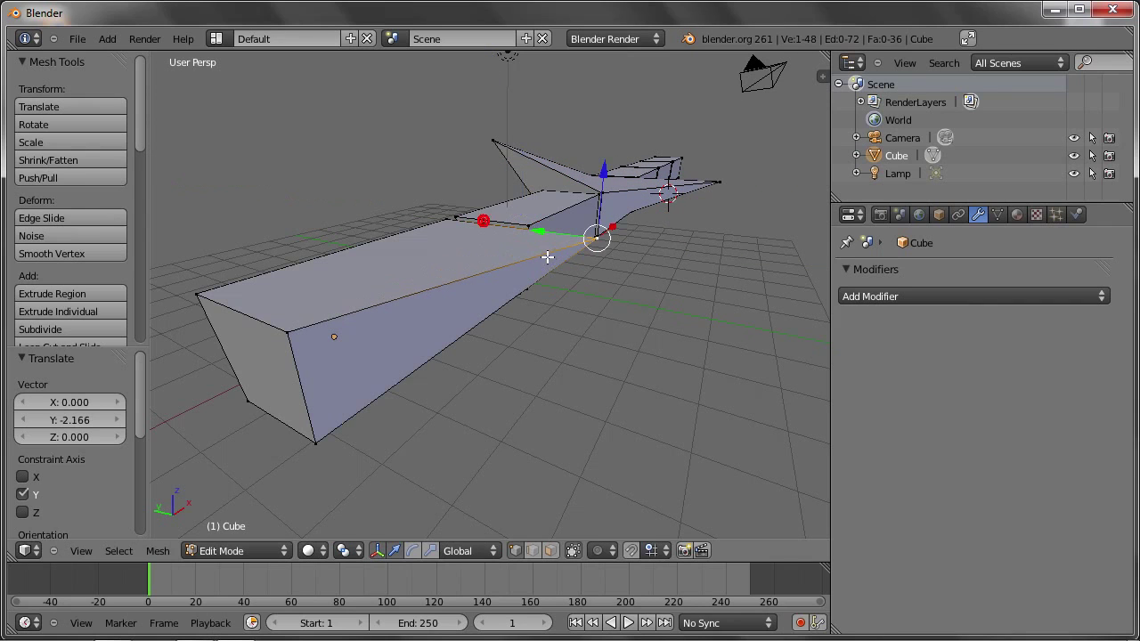
# - Recalculate normals, then load a fresh default scene via File > New
pyautogui.hotkey('ctrl', 'n')
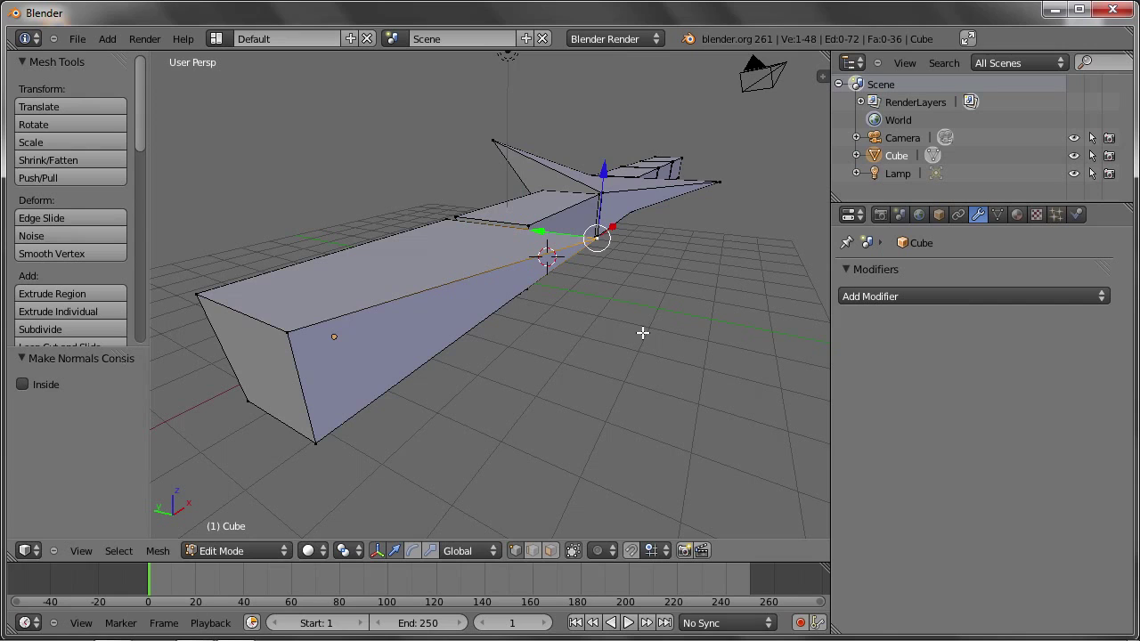
pyautogui.click(77, 38)
pyautogui.click(86, 56)
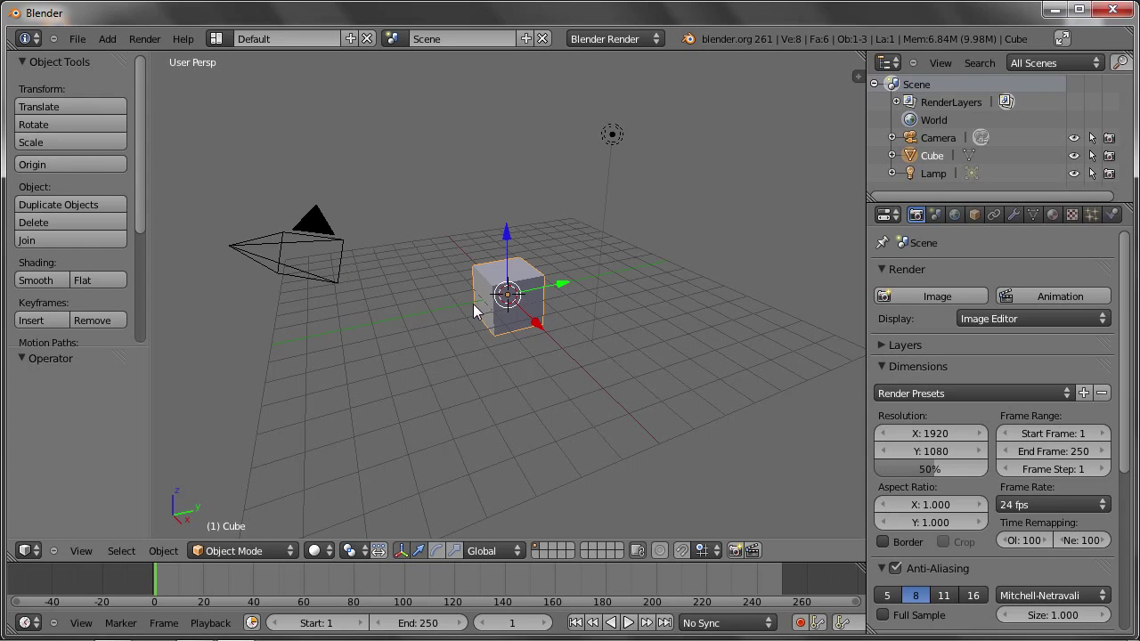
# - Raise the default cube's mesh 1 unit along Z in Edit Mode
pyautogui.moveTo(537, 331)
pyautogui.mouseDown(button='middle')
pyautogui.moveTo(505, 300)
pyautogui.moveTo(489, 322)
pyautogui.moveTo(544, 326)
pyautogui.moveTo(534, 309)
pyautogui.moveTo(452, 296)
pyautogui.mouseUp(button='middle')
pyautogui.scroll(3, 505, 299)
pyautogui.press('Tab')
pyautogui.press('g')
pyautogui.press('z')
pyautogui.press('1')
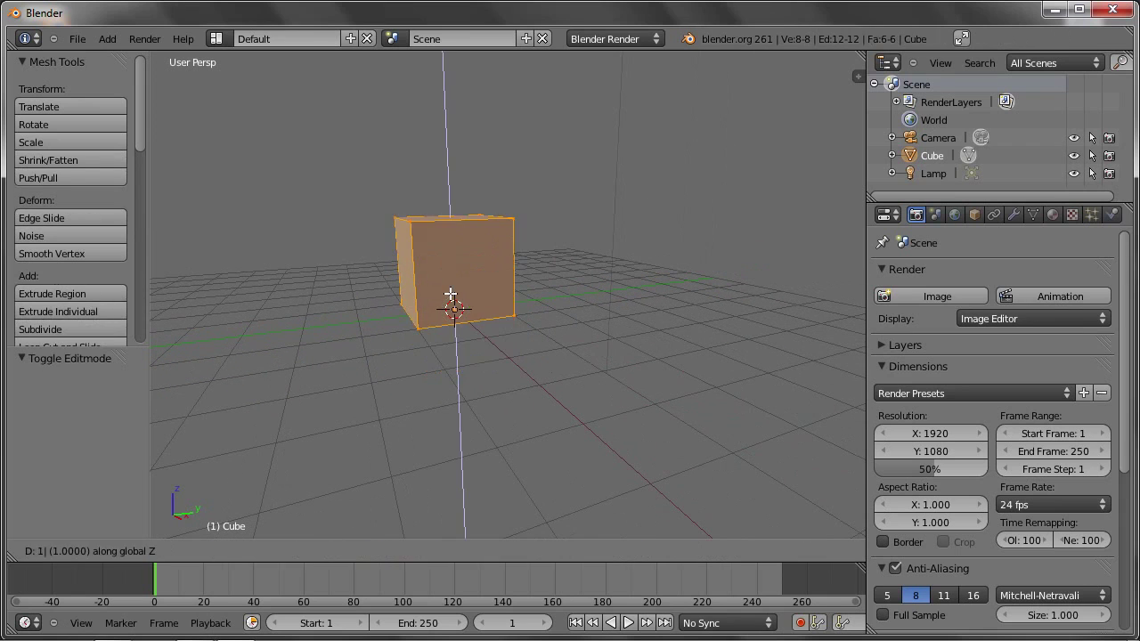
pyautogui.press('Return')
# - Scale the cube object by 2 and return to Edit Mode
pyautogui.press('Tab')
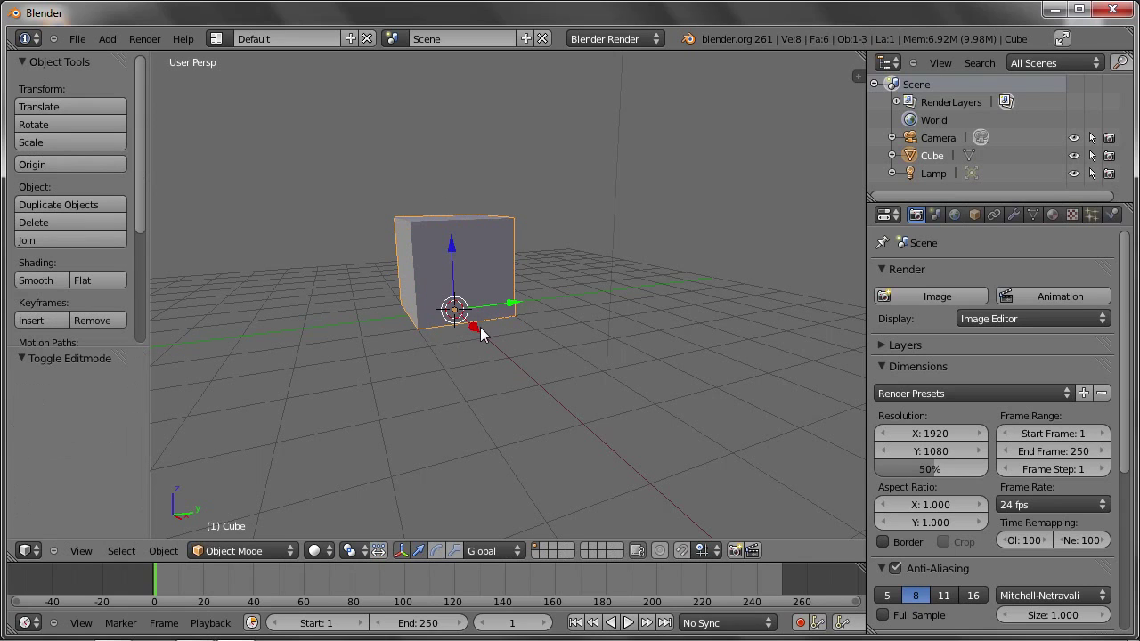
pyautogui.press('s')
pyautogui.press('2')
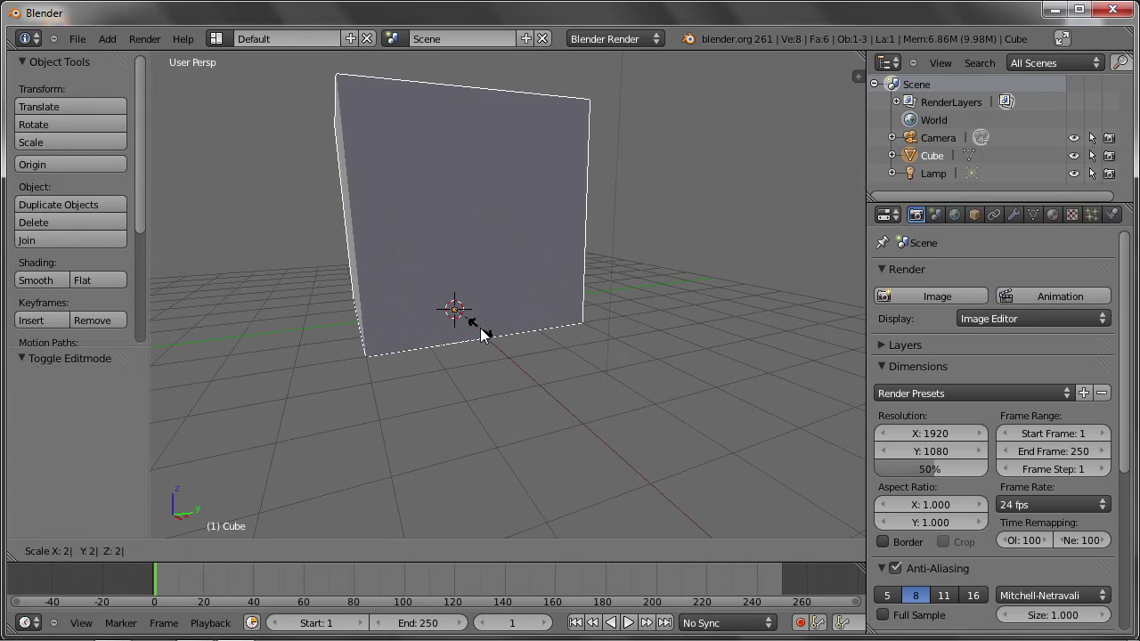
pyautogui.press('Return')
pyautogui.press('Tab')
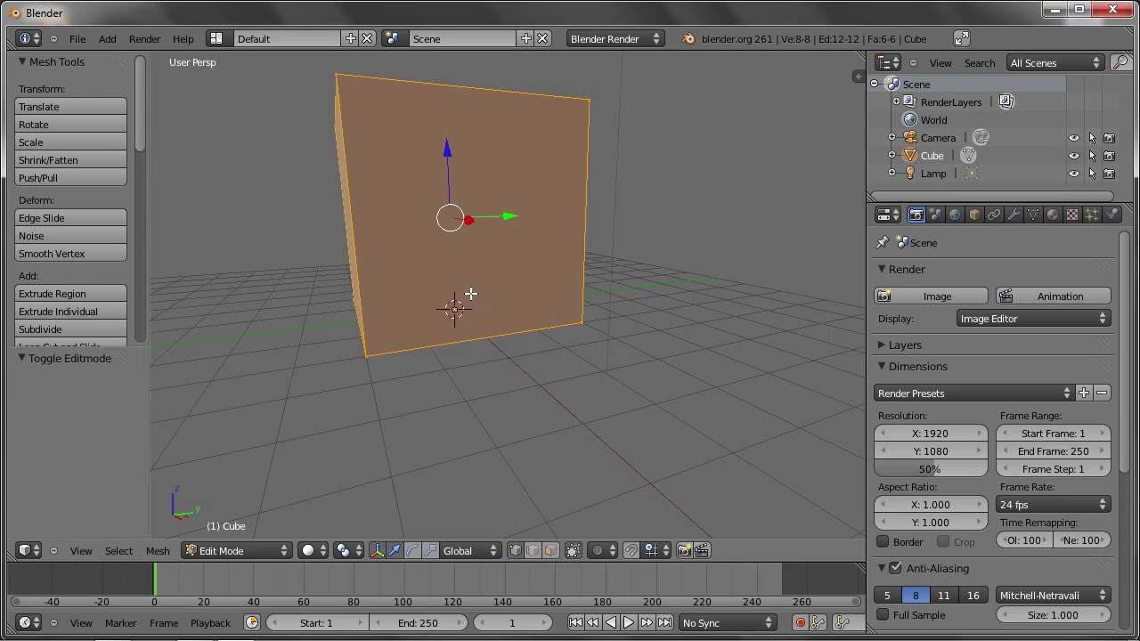
# - Add four loop cuts slid close to the cube's bottom, top, left and right edges
pyautogui.hotkey('ctrl', 'r')
pyautogui.click(353, 228)
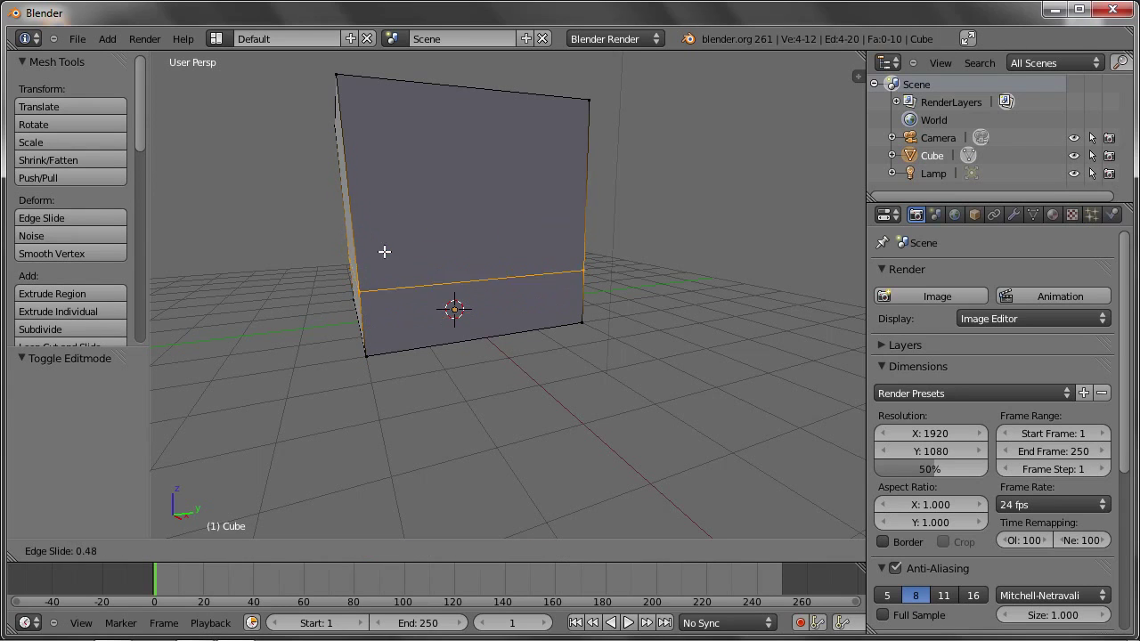
pyautogui.click(384, 329)
pyautogui.hotkey('ctrl', 'r')
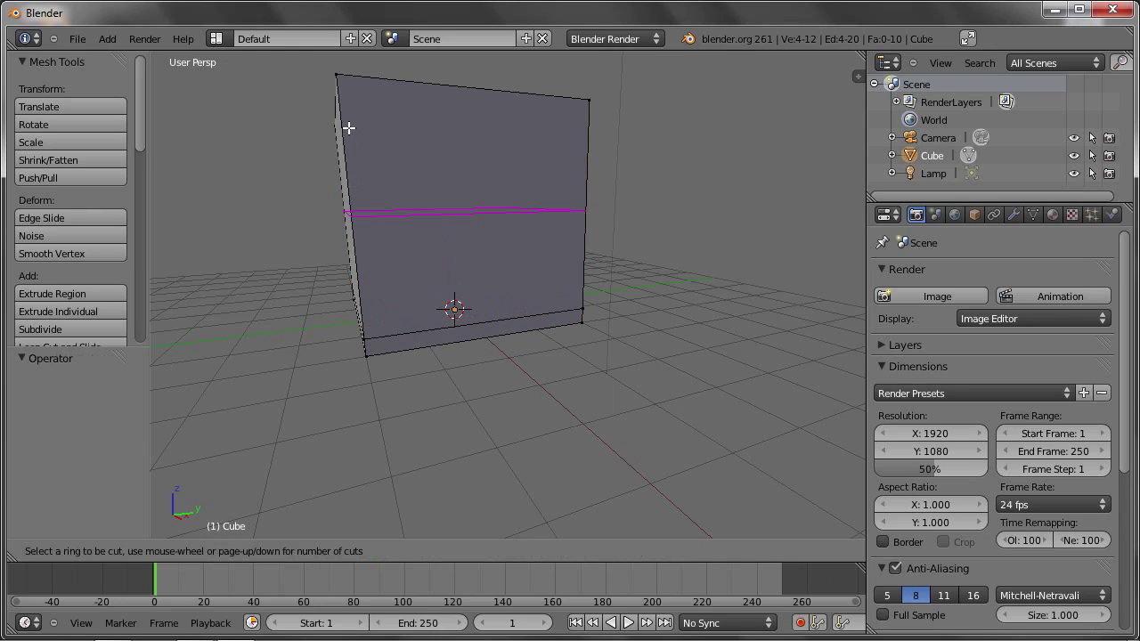
pyautogui.click(357, 196)
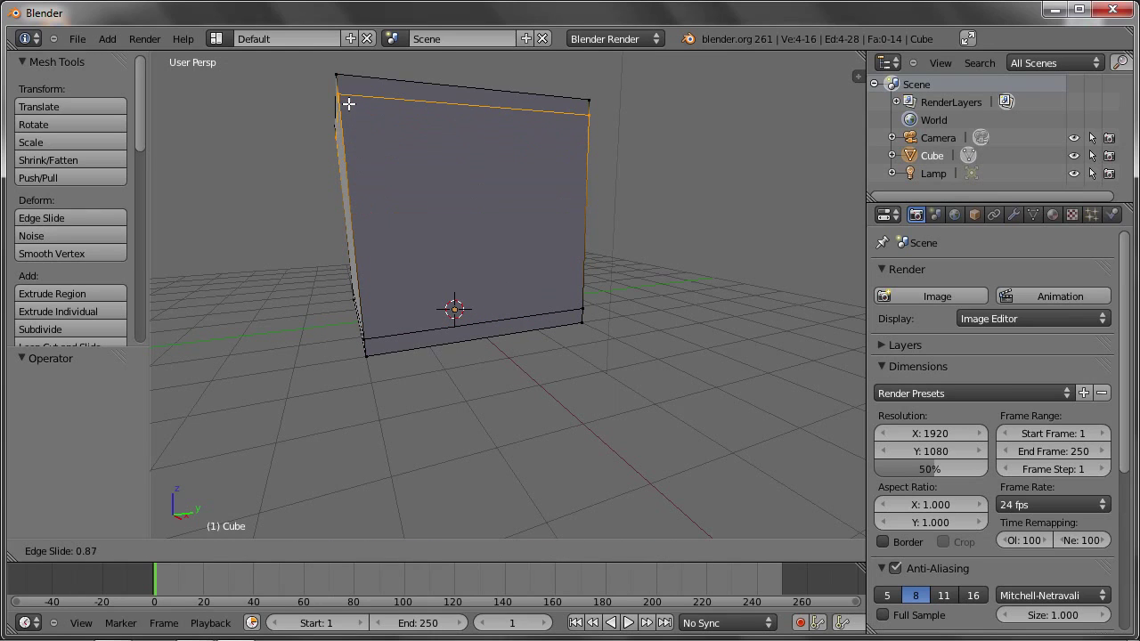
pyautogui.click(349, 104)
pyautogui.hotkey('ctrl', 'r')
pyautogui.click(356, 86)
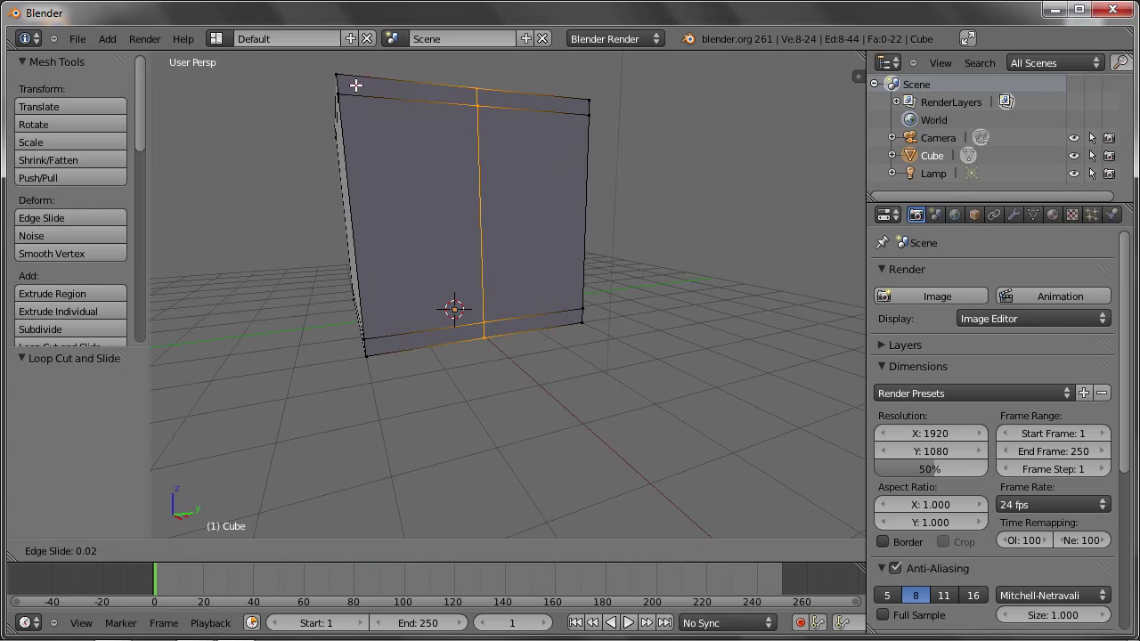
pyautogui.click(274, 91)
pyautogui.hotkey('ctrl', 'r')
pyautogui.click(514, 97)
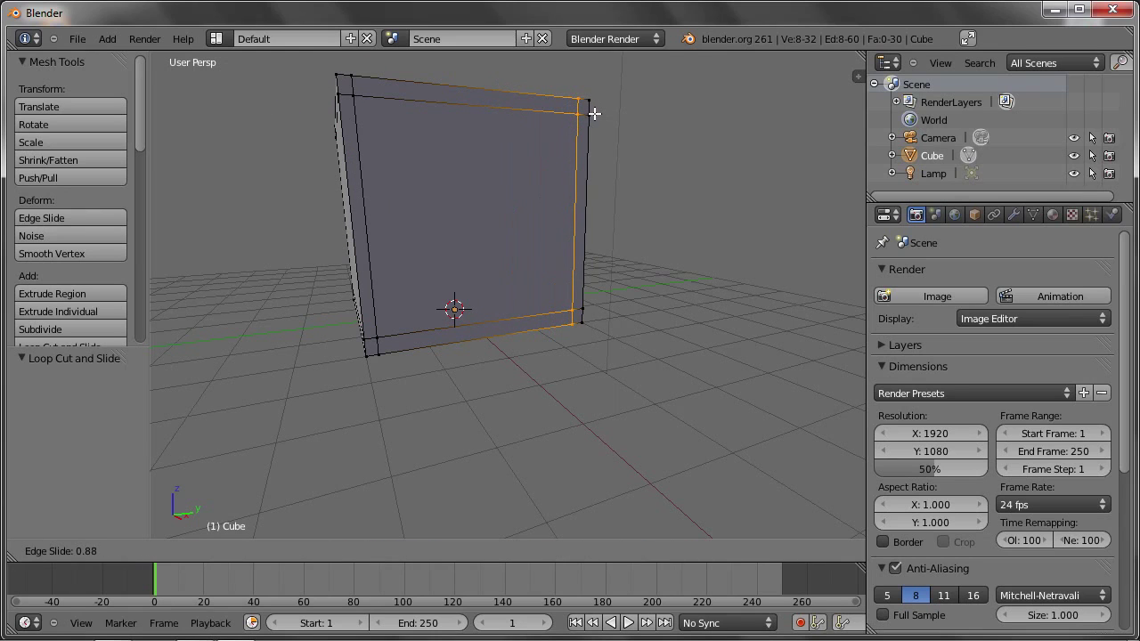
pyautogui.click(593, 113)
# - From a frontal view, add four more loop cuts near the left side and bottom
pyautogui.moveTo(504, 187); pyautogui.dragTo(476, 241, button='middle')
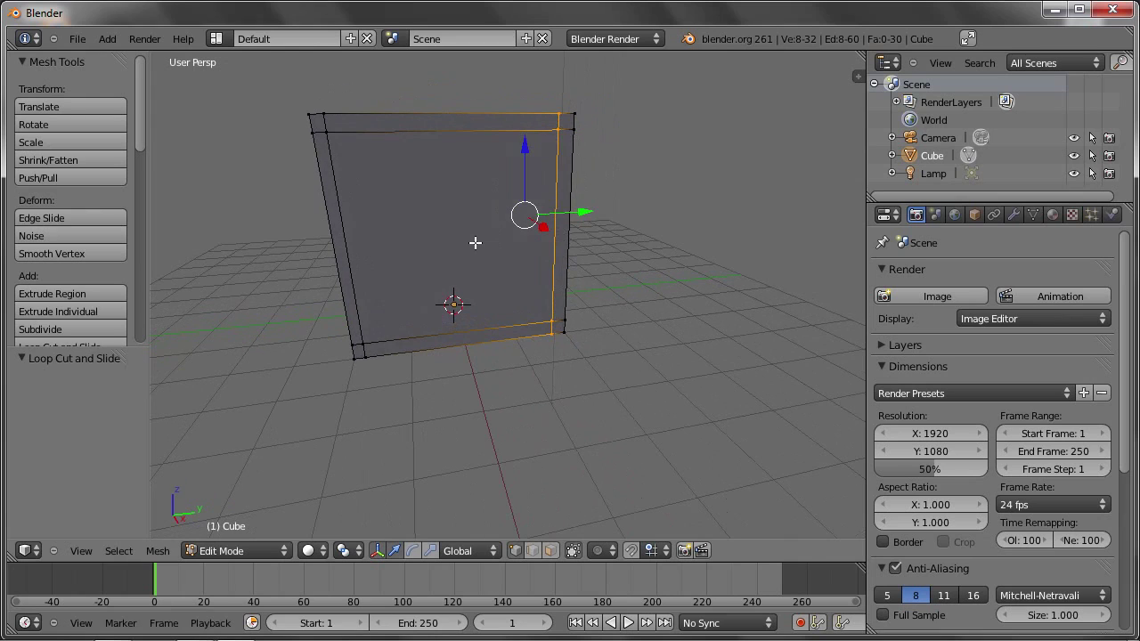
pyautogui.hotkey('ctrl', 'r')
pyautogui.click(407, 130)
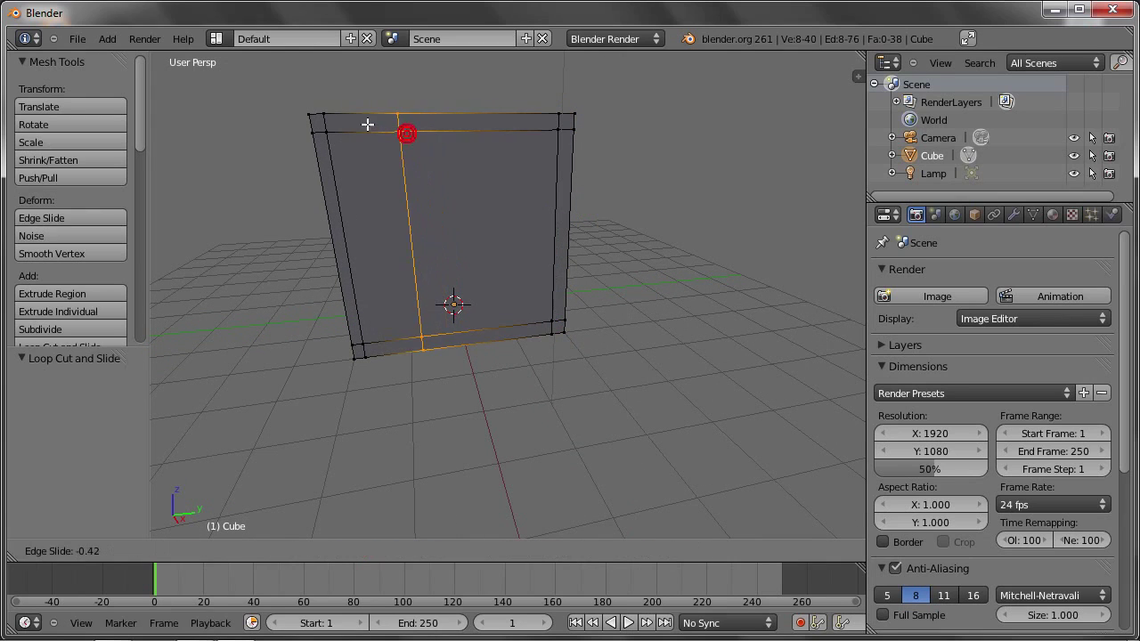
pyautogui.click(355, 121)
pyautogui.hotkey('ctrl', 'r')
pyautogui.click(410, 122)
pyautogui.click(349, 122)
pyautogui.hotkey('ctrl', 'r')
pyautogui.click(412, 240)
pyautogui.click(417, 280)
pyautogui.hotkey('ctrl', 'r')
pyautogui.click(401, 250)
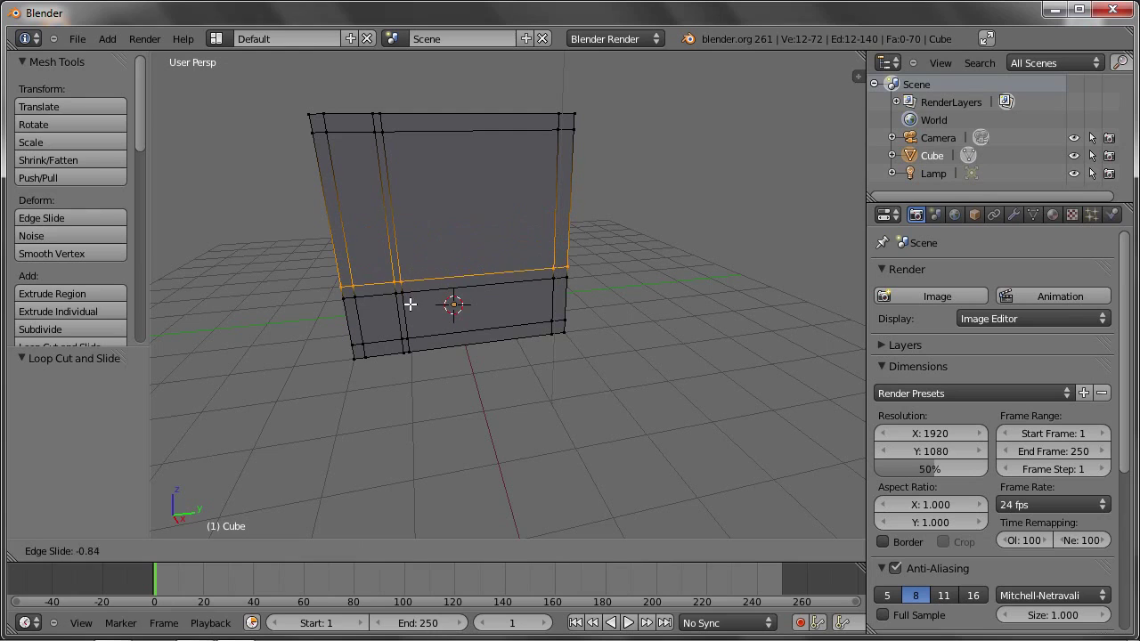
pyautogui.click(410, 306)
# - In face select mode, select four panel faces on the cube's front
pyautogui.hotkey('ctrl', 'Tab')
pyautogui.press('3')
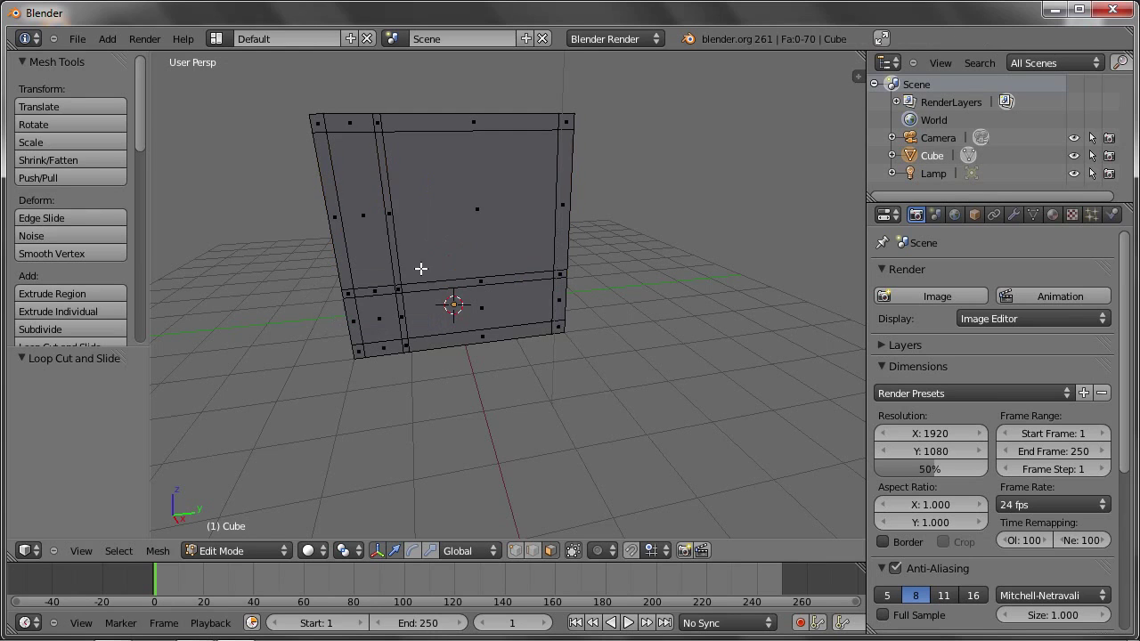
pyautogui.click(463, 214)
pyautogui.keyDown('shift'); pyautogui.click(364, 233); pyautogui.keyUp('shift')
pyautogui.keyDown('shift'); pyautogui.click(396, 321); pyautogui.keyUp('shift')
pyautogui.keyDown('shift'); pyautogui.click(423, 323); pyautogui.keyUp('shift')
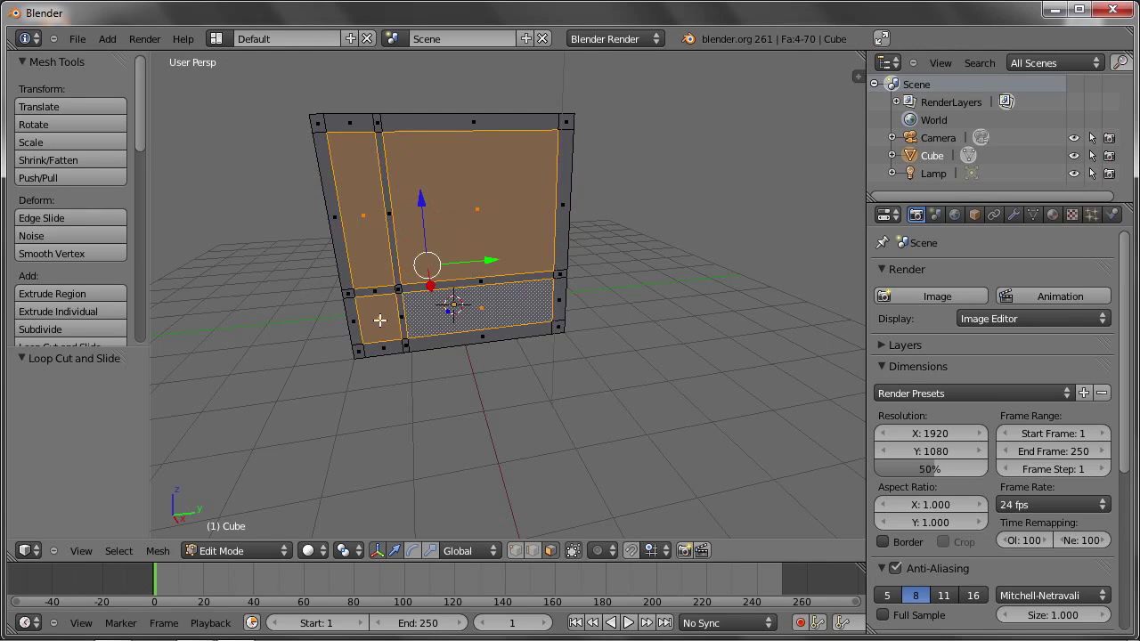
pyautogui.moveTo(423, 324); pyautogui.dragTo(411, 281, button='middle')
pyautogui.scroll(3, 411, 282)
# - Extrude the faces individually about 0.085 inward and return to Object Mode
pyautogui.hotkey('alt', 'e')
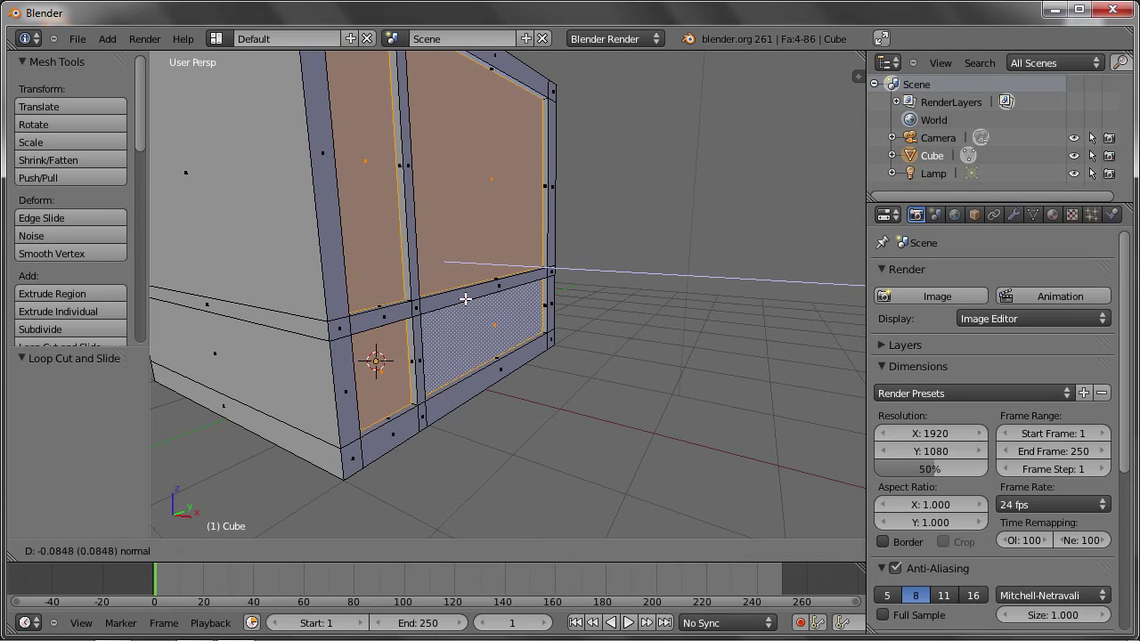
pyautogui.click(465, 300)
pyautogui.moveTo(502, 318); pyautogui.dragTo(497, 305, button='middle')
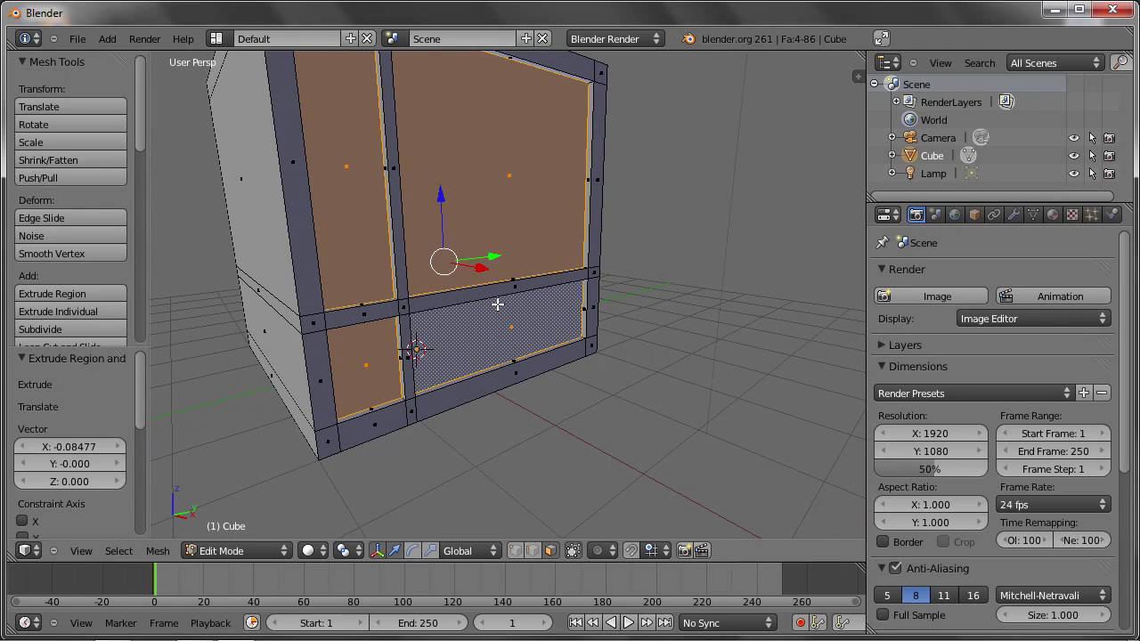
pyautogui.moveTo(500, 305)
pyautogui.mouseDown(button='middle')
pyautogui.moveTo(504, 318)
pyautogui.moveTo(497, 312)
pyautogui.moveTo(554, 326)
pyautogui.moveTo(532, 325)
pyautogui.moveTo(542, 305)
pyautogui.mouseUp(button='middle')
pyautogui.press('Tab')
pyautogui.scroll(-5, 503, 312)
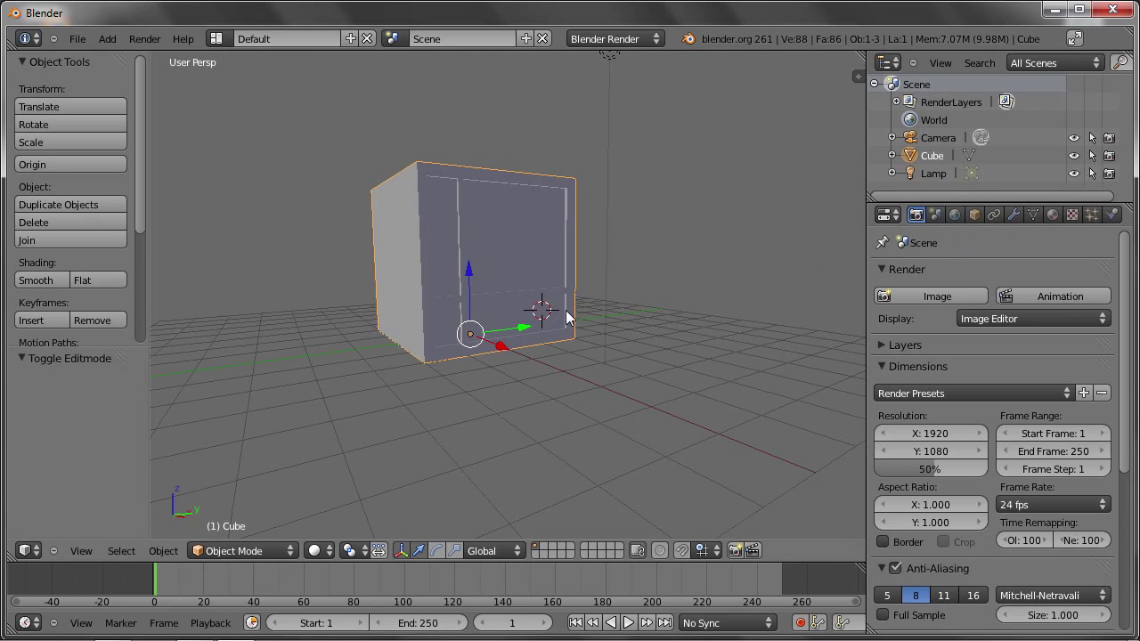
# - Select the whole mesh, then add an Array modifier to the cube
pyautogui.press('Tab')
pyautogui.press('a')
pyautogui.press('a')
pyautogui.press('Tab')
pyautogui.click(1015, 215)
pyautogui.click(963, 291)
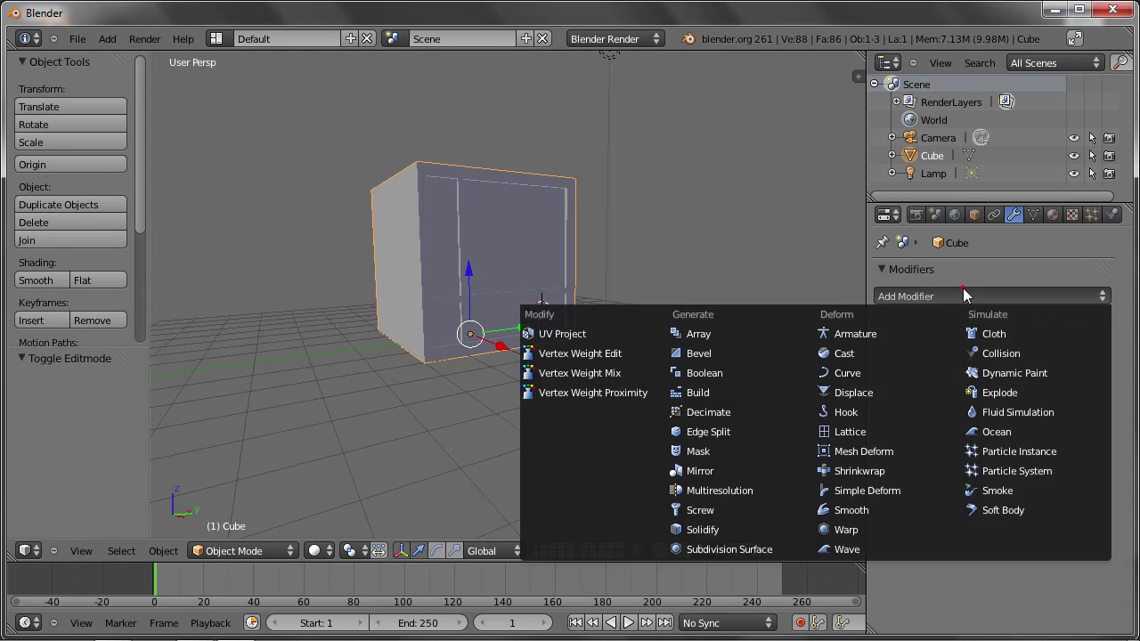
pyautogui.click(699, 334)
pyautogui.moveTo(728, 320)
pyautogui.mouseDown(button='middle')
pyautogui.moveTo(603, 339)
pyautogui.moveTo(571, 399)
pyautogui.moveTo(685, 377)
pyautogui.moveTo(654, 368)
pyautogui.mouseUp(button='middle')
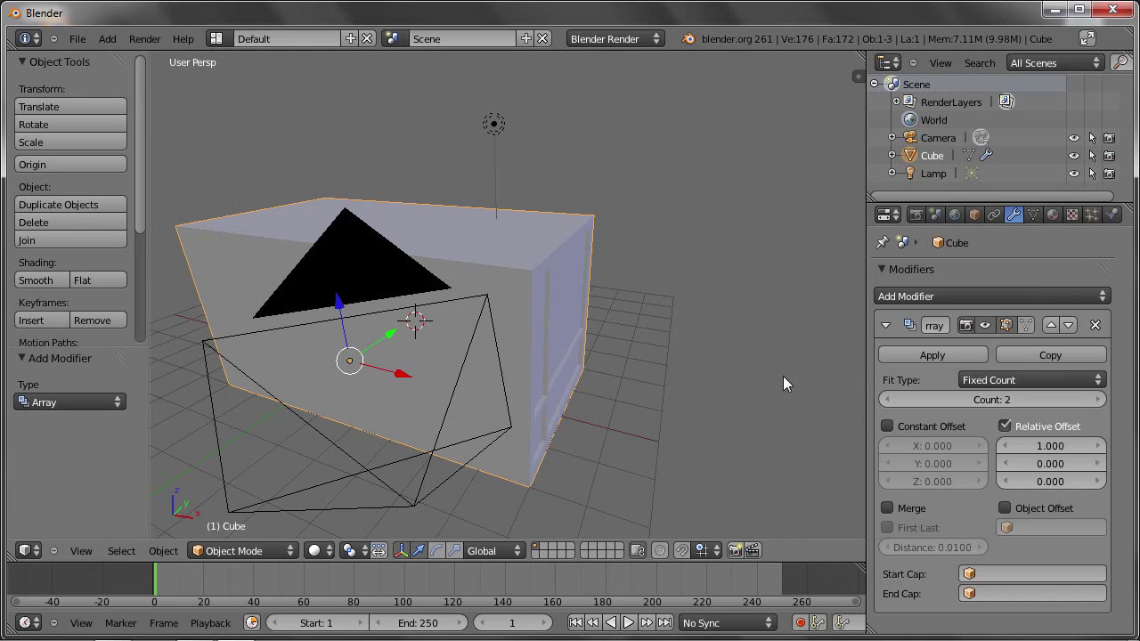
# - Set the Array's relative offset to X 0 and Y 1
pyautogui.click(1038, 447)
pyautogui.write('0')
pyautogui.press('Return')
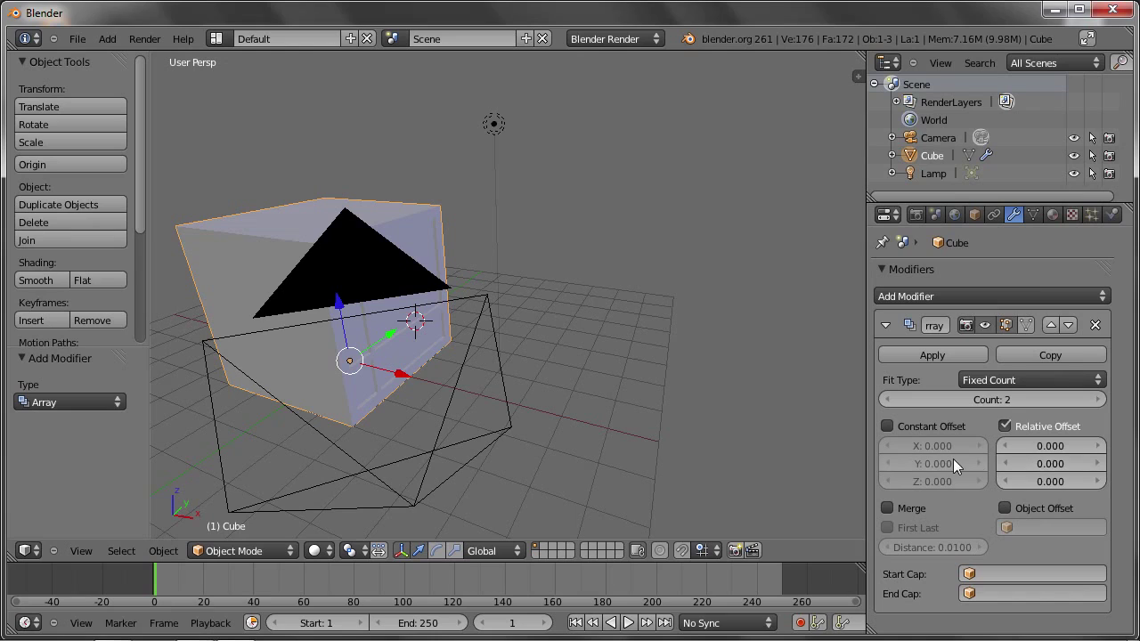
pyautogui.click(1048, 463)
pyautogui.write('1')
pyautogui.press('Return')
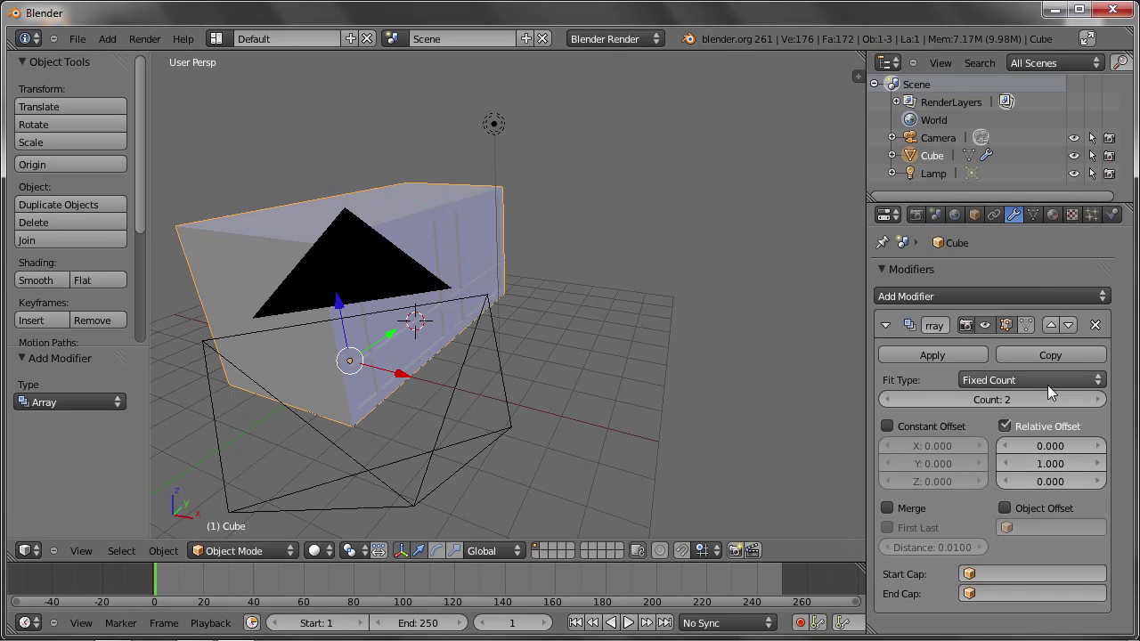
# - Raise the Array count to 6 and enter Edit Mode on the arrayed cube
pyautogui.click(1095, 400)
pyautogui.click(1095, 400)
pyautogui.click(1095, 400)
pyautogui.click(1096, 400)
pyautogui.moveTo(555, 246)
pyautogui.mouseDown(button='middle')
pyautogui.moveTo(440, 220)
pyautogui.moveTo(488, 190)
pyautogui.moveTo(538, 239)
pyautogui.moveTo(528, 233)
pyautogui.moveTo(599, 263)
pyautogui.mouseUp(button='middle')
pyautogui.moveTo(433, 314)
pyautogui.mouseDown(button='middle')
pyautogui.moveTo(458, 290)
pyautogui.moveTo(411, 329)
pyautogui.moveTo(489, 331)
pyautogui.moveTo(481, 320)
pyautogui.moveTo(511, 312)
pyautogui.moveTo(508, 297)
pyautogui.mouseUp(button='middle')
pyautogui.press('Tab')
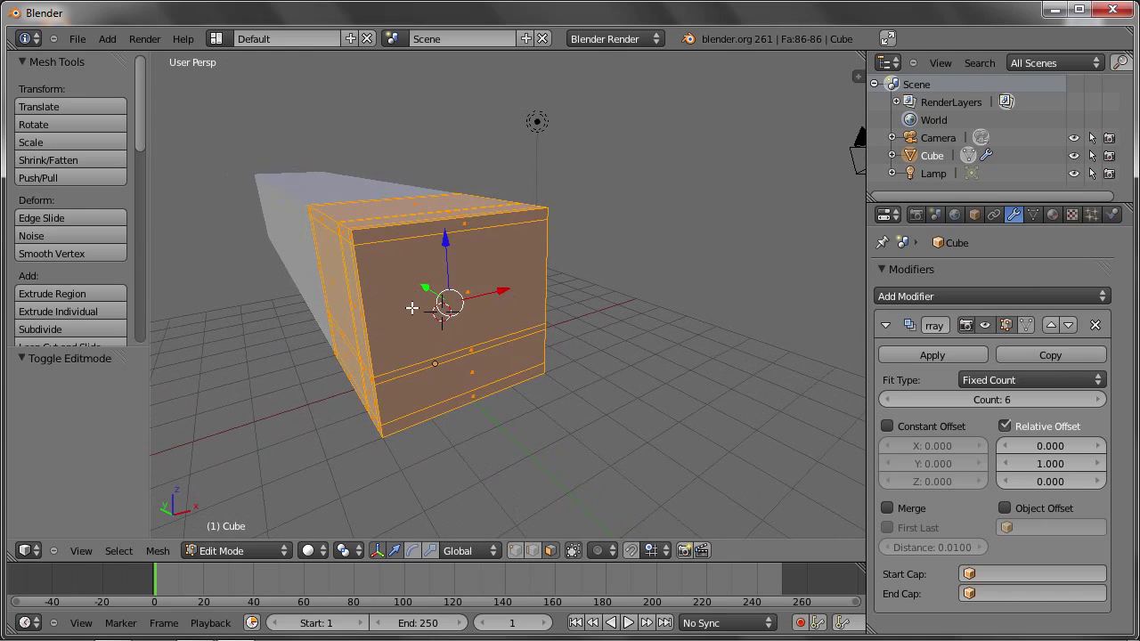
# - In wireframe, box-select the cube's front section and move it along X
pyautogui.press('z')
pyautogui.press('z')
pyautogui.press('a')
pyautogui.press('b')
pyautogui.moveTo(233, 159)
pyautogui.mouseDown()
pyautogui.moveTo(407, 469)
pyautogui.moveTo(389, 463)
pyautogui.mouseUp()
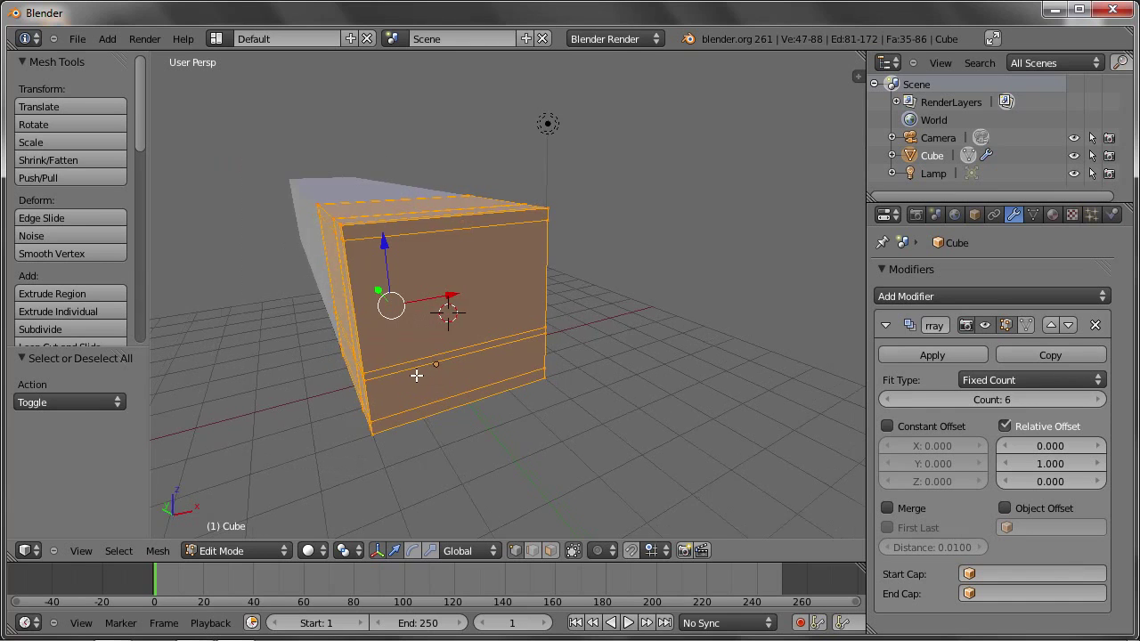
pyautogui.moveTo(445, 372); pyautogui.dragTo(401, 366, button='middle')
pyautogui.press('z')
pyautogui.press('a')
pyautogui.press('b')
pyautogui.moveTo(239, 115)
pyautogui.mouseDown()
pyautogui.moveTo(437, 502)
pyautogui.moveTo(420, 471)
pyautogui.mouseUp()
pyautogui.moveTo(419, 470)
pyautogui.mouseDown(button='middle')
pyautogui.moveTo(504, 518)
pyautogui.moveTo(525, 389)
pyautogui.mouseUp(button='middle')
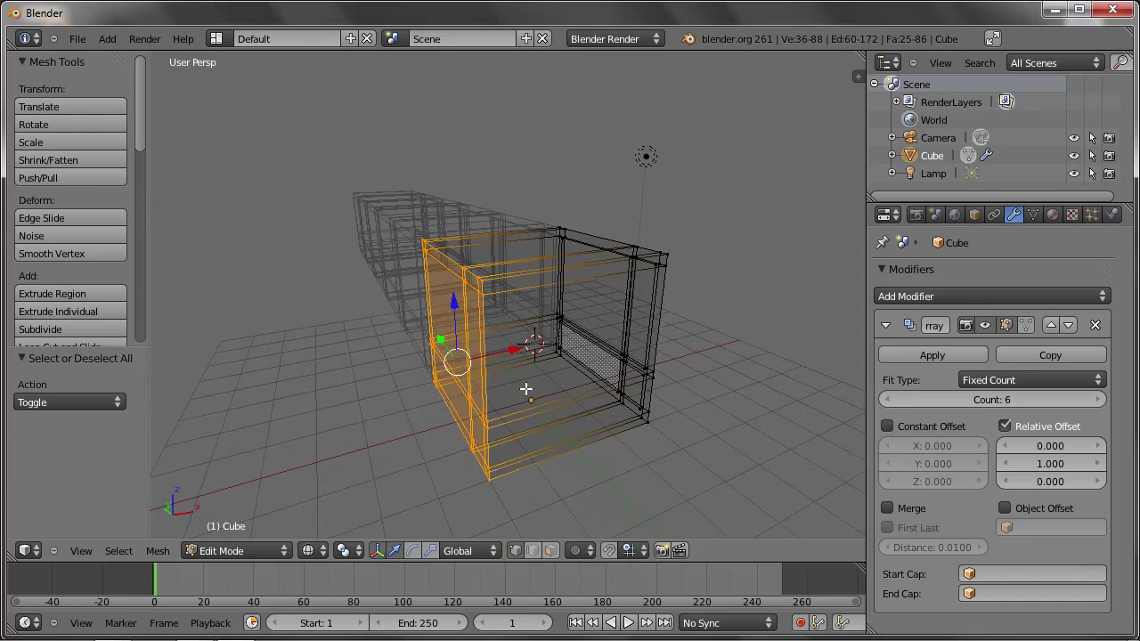
pyautogui.moveTo(509, 351)
pyautogui.mouseDown()
pyautogui.moveTo(382, 387)
pyautogui.moveTo(395, 386)
pyautogui.mouseUp()
pyautogui.moveTo(395, 387)
pyautogui.mouseDown(button='middle')
pyautogui.moveTo(607, 390)
pyautogui.moveTo(488, 381)
pyautogui.mouseUp(button='middle')
# - Back in solid Object Mode, inspect the six-copy arrayed box and widen the settings panel
pyautogui.press('Tab')
pyautogui.press('z')
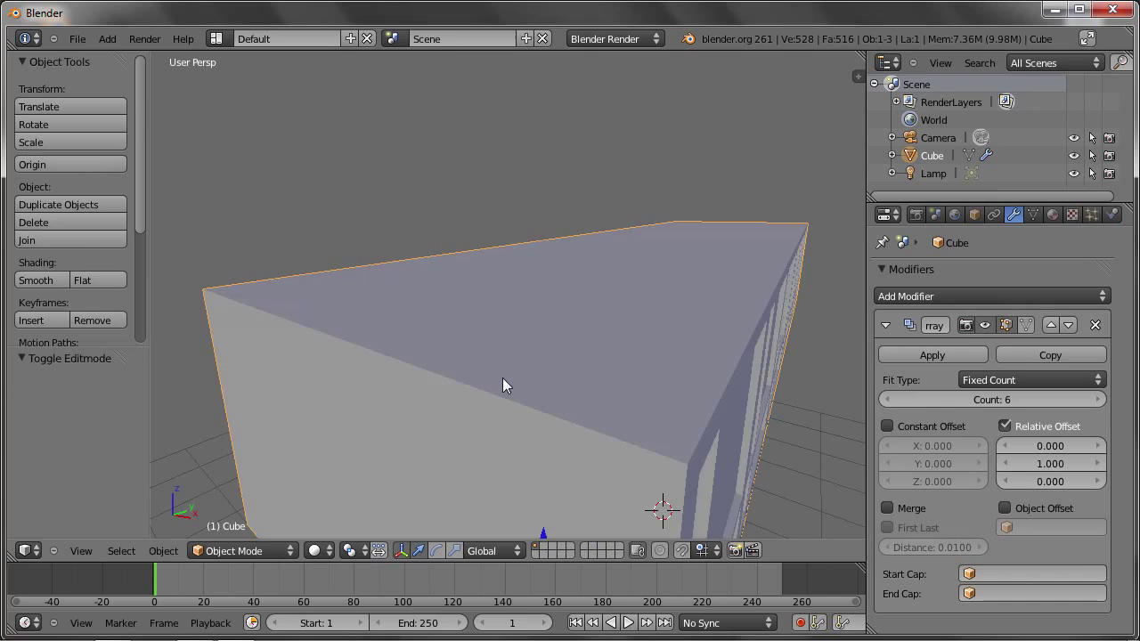
pyautogui.scroll(-3, 600, 389)
pyautogui.moveTo(600, 389)
pyautogui.mouseDown(button='middle')
pyautogui.moveTo(558, 341)
pyautogui.moveTo(476, 323)
pyautogui.moveTo(502, 364)
pyautogui.mouseUp(button='middle')
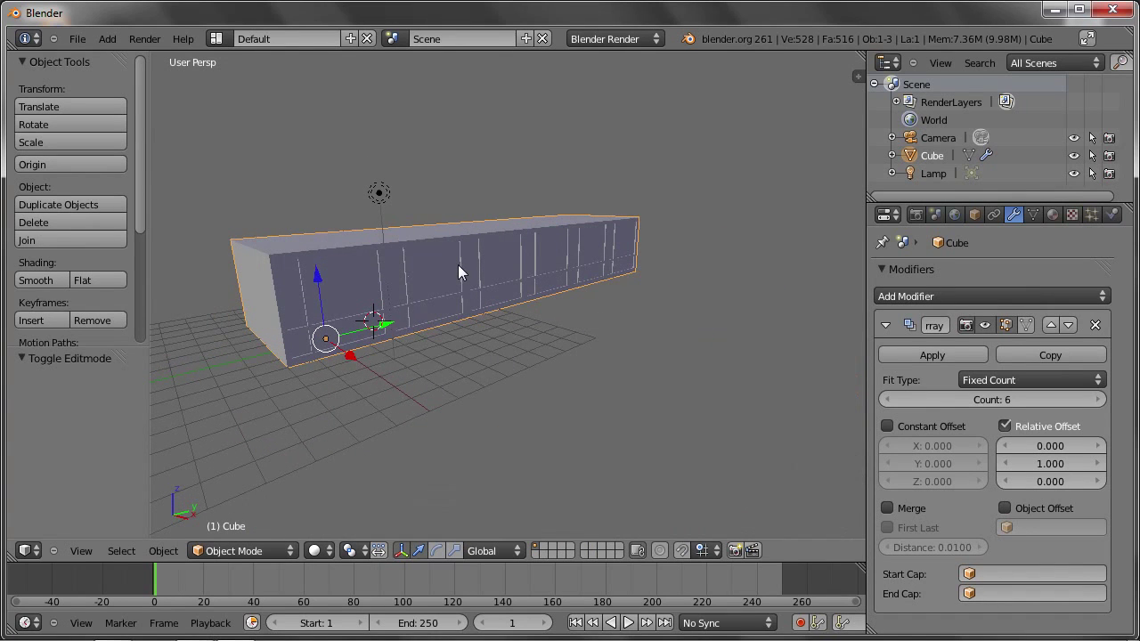
pyautogui.moveTo(463, 267); pyautogui.dragTo(503, 262, button='middle')
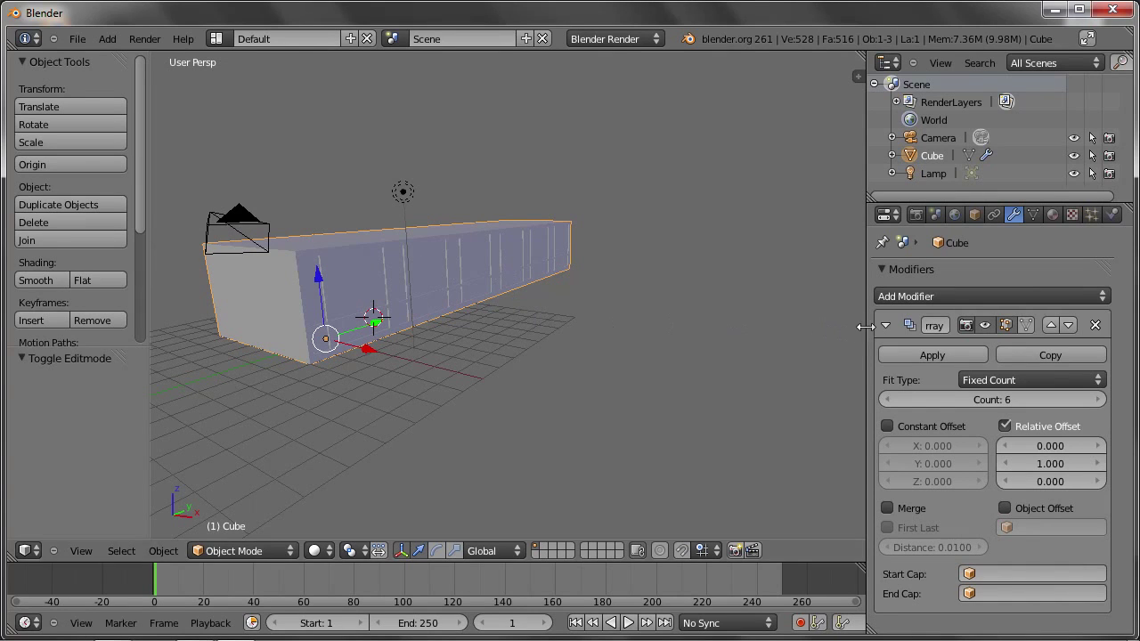
pyautogui.moveTo(866, 327); pyautogui.dragTo(819, 327)
pyautogui.press('Tab')
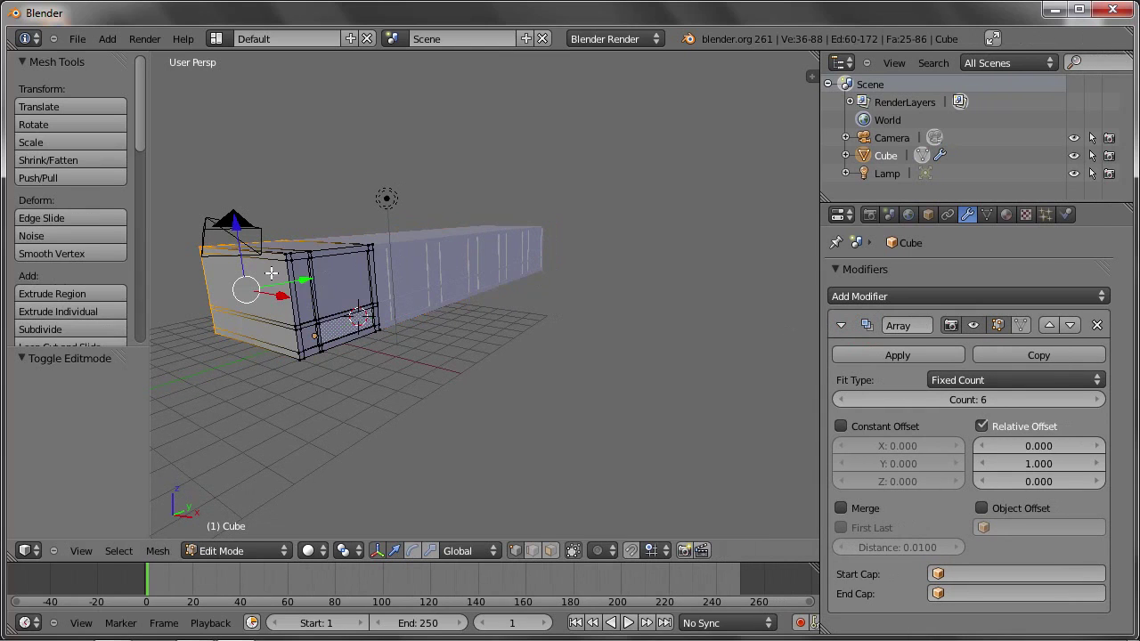
pyautogui.press('Tab')
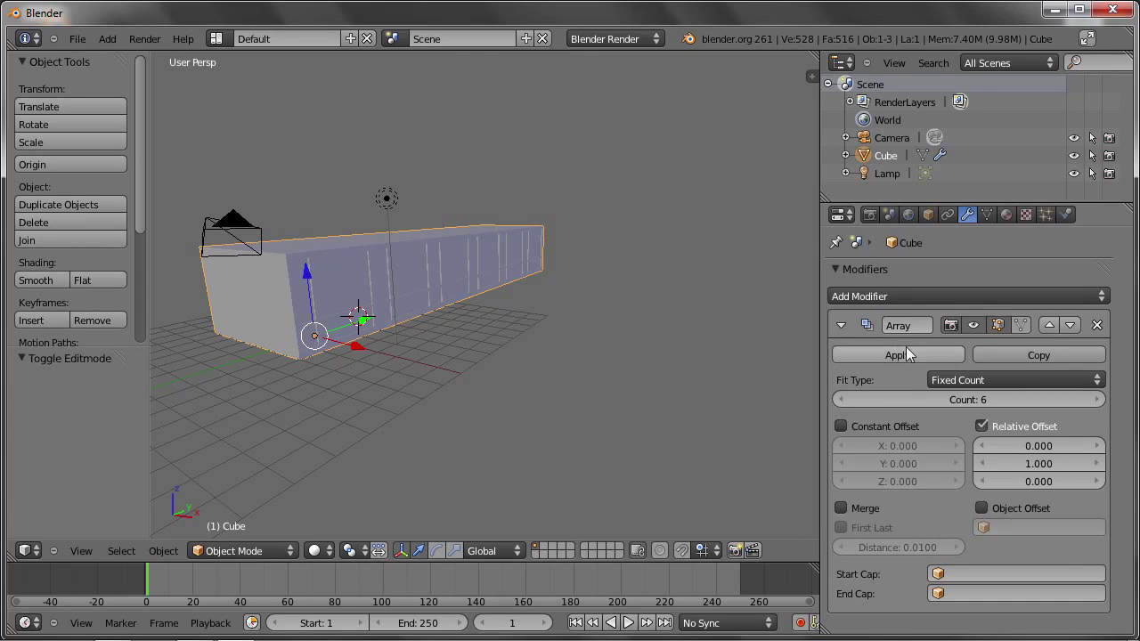
# - Duplicate the Array modifier and set the copy to relative offset Y 0, Z 1, count 4
pyautogui.click(1021, 354)
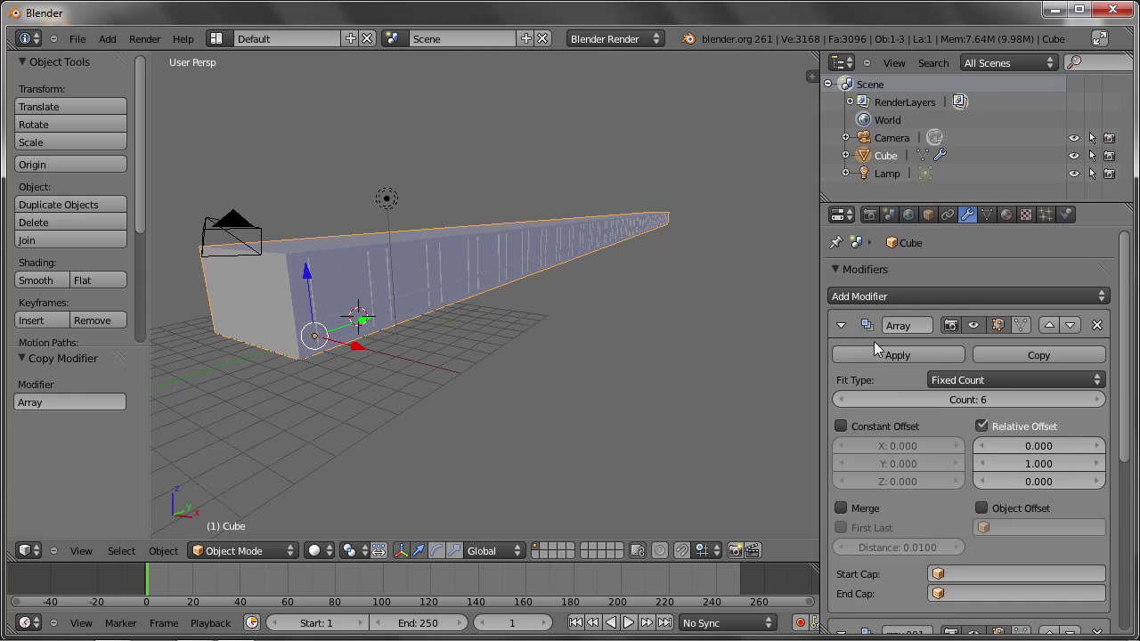
pyautogui.click(841, 324)
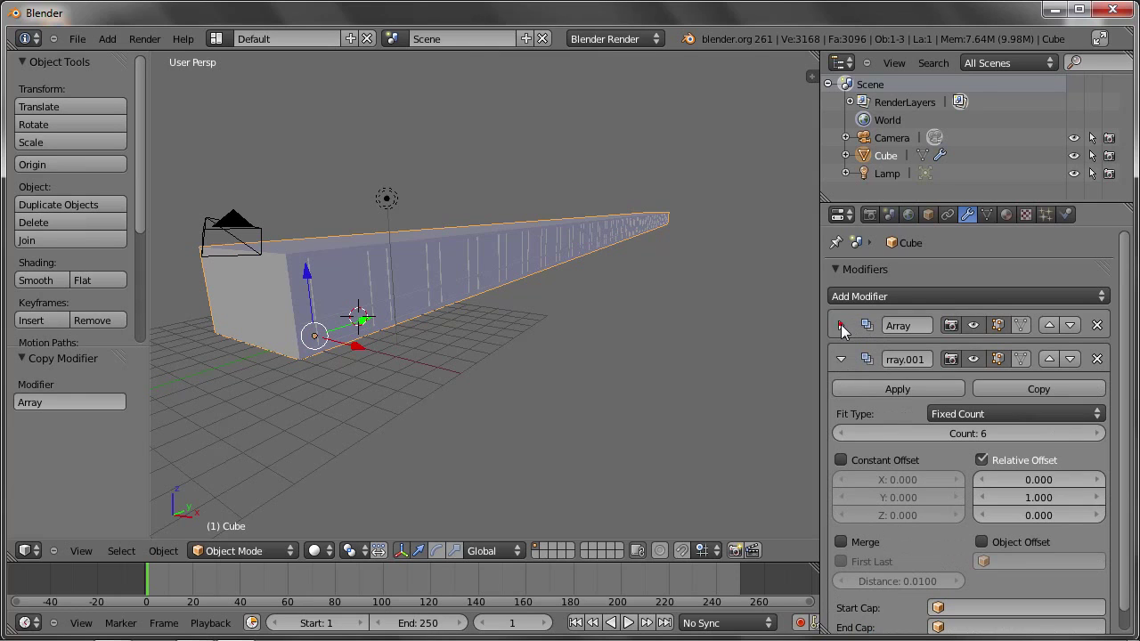
pyautogui.moveTo(822, 351); pyautogui.dragTo(786, 353)
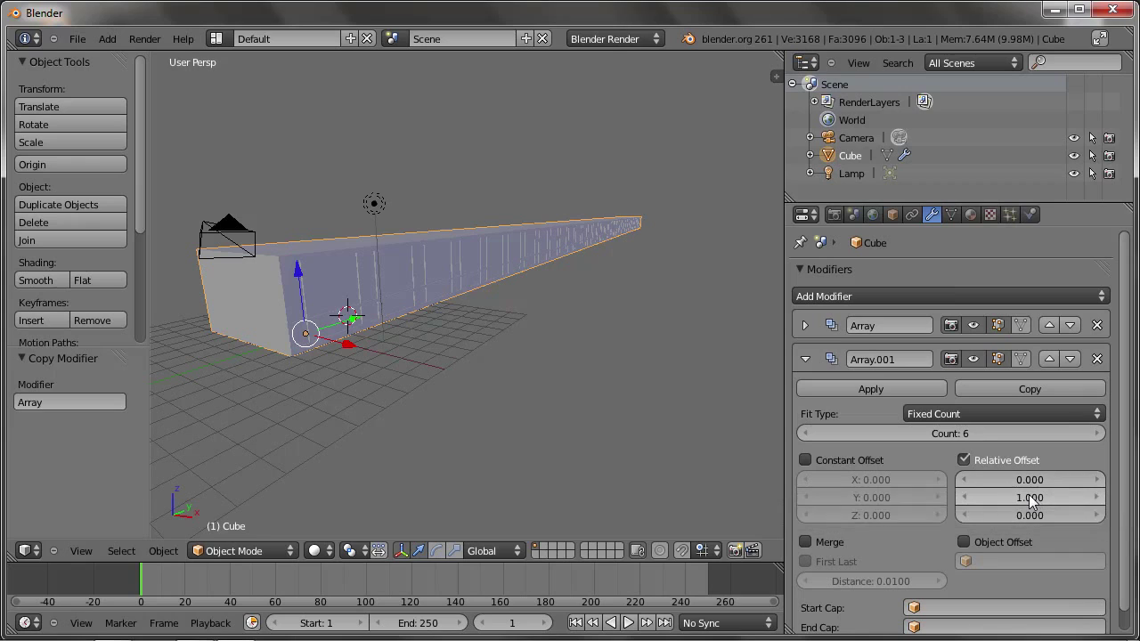
pyautogui.press('BackSpace')
pyautogui.click(1024, 510)
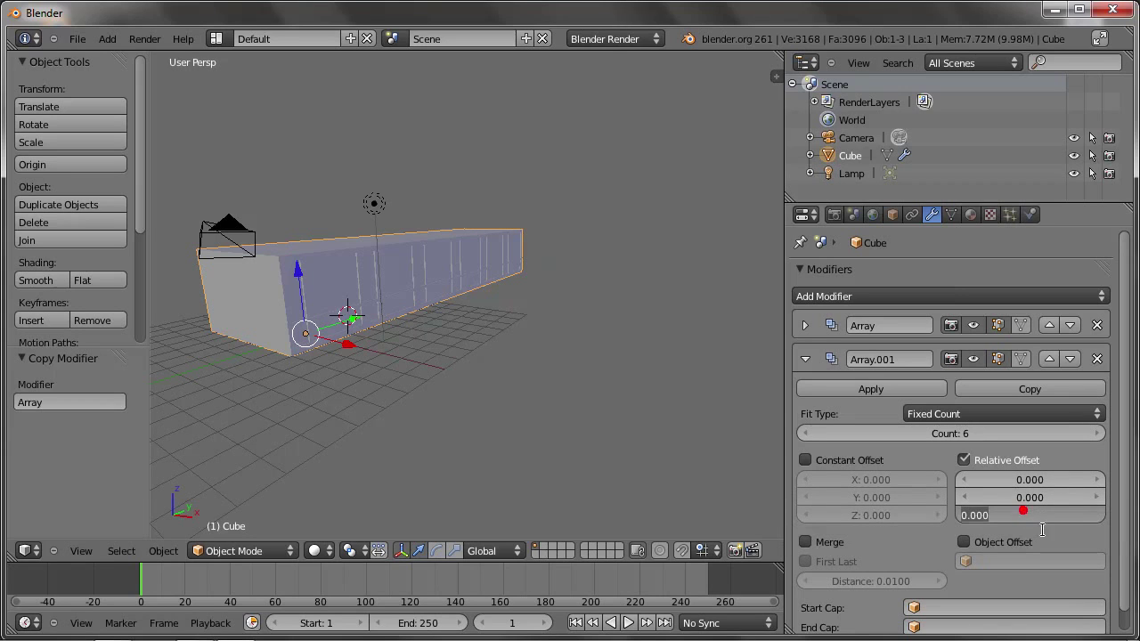
pyautogui.write('1')
pyautogui.press('Return')
pyautogui.moveTo(523, 299)
pyautogui.mouseDown(button='middle')
pyautogui.moveTo(525, 277)
pyautogui.moveTo(531, 357)
pyautogui.moveTo(482, 322)
pyautogui.moveTo(502, 340)
pyautogui.moveTo(525, 403)
pyautogui.moveTo(537, 355)
pyautogui.moveTo(539, 375)
pyautogui.moveTo(584, 416)
pyautogui.moveTo(584, 343)
pyautogui.moveTo(486, 380)
pyautogui.moveTo(526, 398)
pyautogui.moveTo(526, 359)
pyautogui.moveTo(477, 352)
pyautogui.moveTo(481, 407)
pyautogui.moveTo(466, 402)
pyautogui.moveTo(496, 364)
pyautogui.moveTo(424, 392)
pyautogui.mouseUp(button='middle')
pyautogui.click(807, 434)
pyautogui.click(806, 434)
# - In Edit Mode with face select, select four panel faces on the wall
pyautogui.press('Tab')
pyautogui.hotkey('ctrl', 'Tab')
pyautogui.click(424, 419)
pyautogui.click(424, 379)
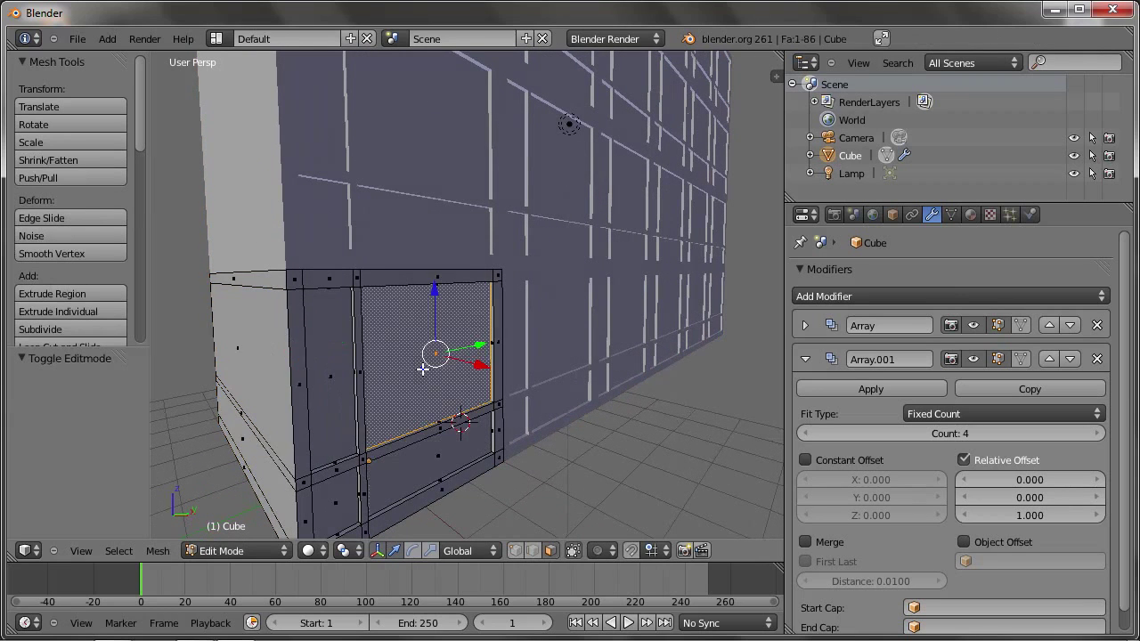
pyautogui.keyDown('shift'); pyautogui.click(337, 370); pyautogui.keyUp('shift')
pyautogui.keyDown('shift'); pyautogui.click(337, 488); pyautogui.keyUp('shift')
pyautogui.keyDown('shift'); pyautogui.click(409, 464); pyautogui.keyUp('shift')
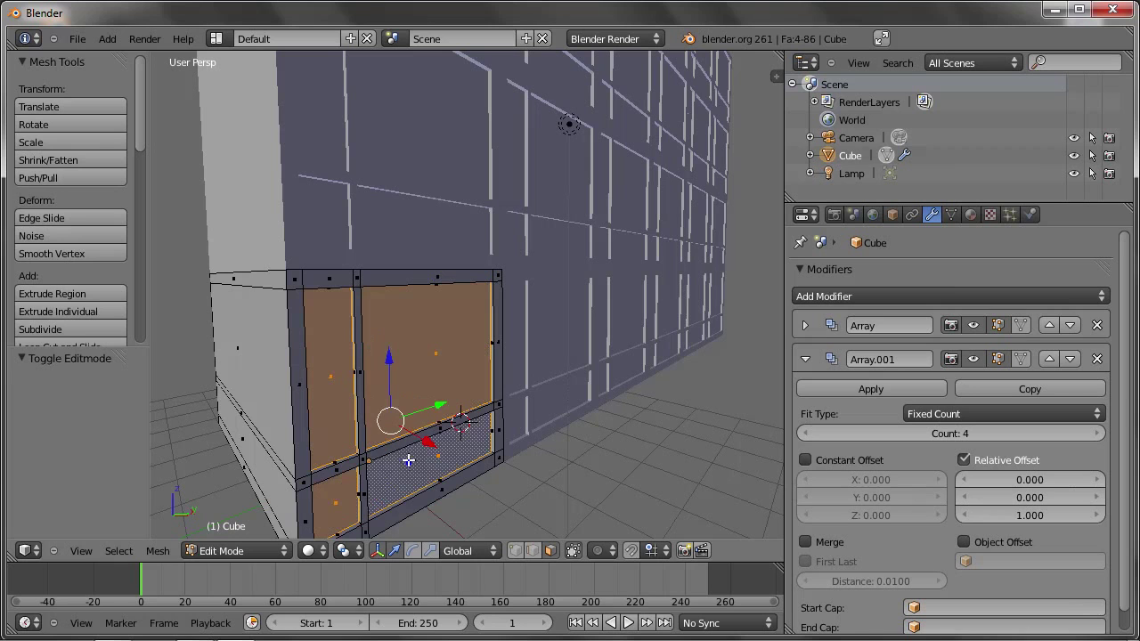
# - Delete the four selected faces and return to Object Mode to inspect the openings
pyautogui.press('x')
pyautogui.click(413, 496)
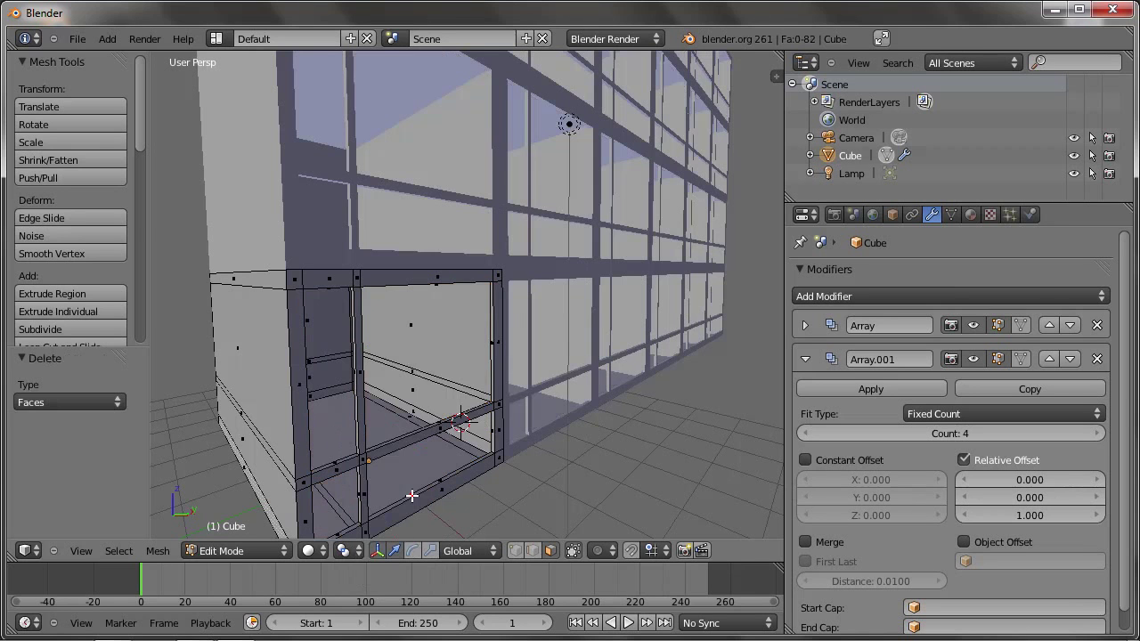
pyautogui.press('Tab')
pyautogui.moveTo(422, 361)
pyautogui.mouseDown(button='middle')
pyautogui.moveTo(450, 386)
pyautogui.moveTo(412, 407)
pyautogui.moveTo(414, 370)
pyautogui.moveTo(339, 345)
pyautogui.moveTo(394, 401)
pyautogui.moveTo(432, 360)
pyautogui.mouseUp(button='middle')
pyautogui.moveTo(472, 392)
pyautogui.mouseDown(button='middle')
pyautogui.moveTo(466, 364)
pyautogui.moveTo(466, 407)
pyautogui.moveTo(481, 396)
pyautogui.mouseUp(button='middle')
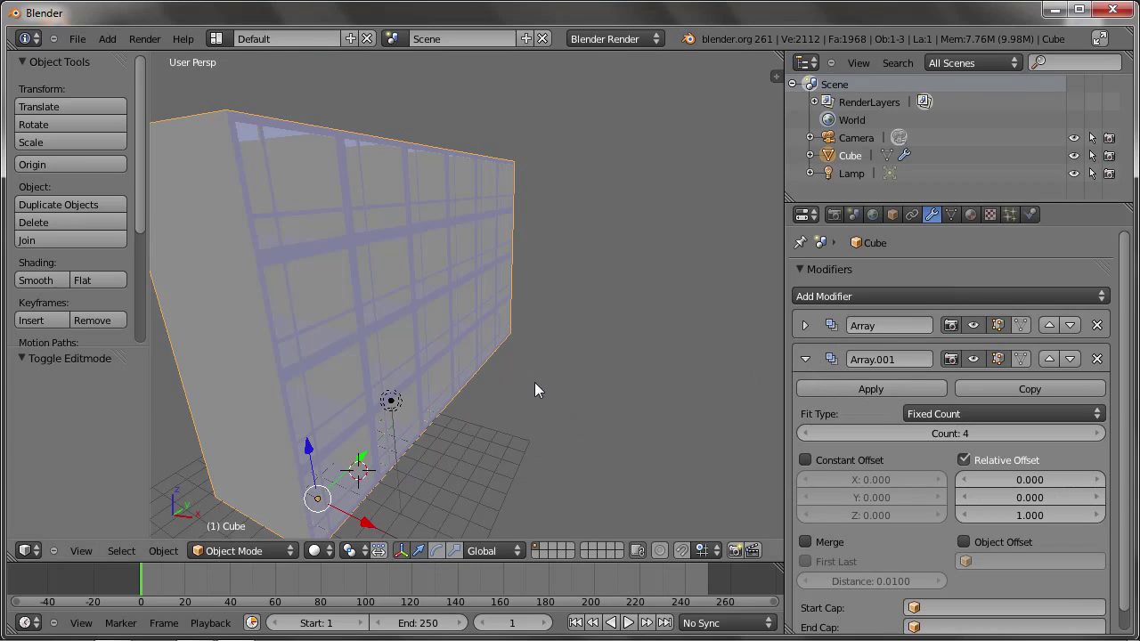
pyautogui.moveTo(534, 389); pyautogui.dragTo(511, 335, button='middle')
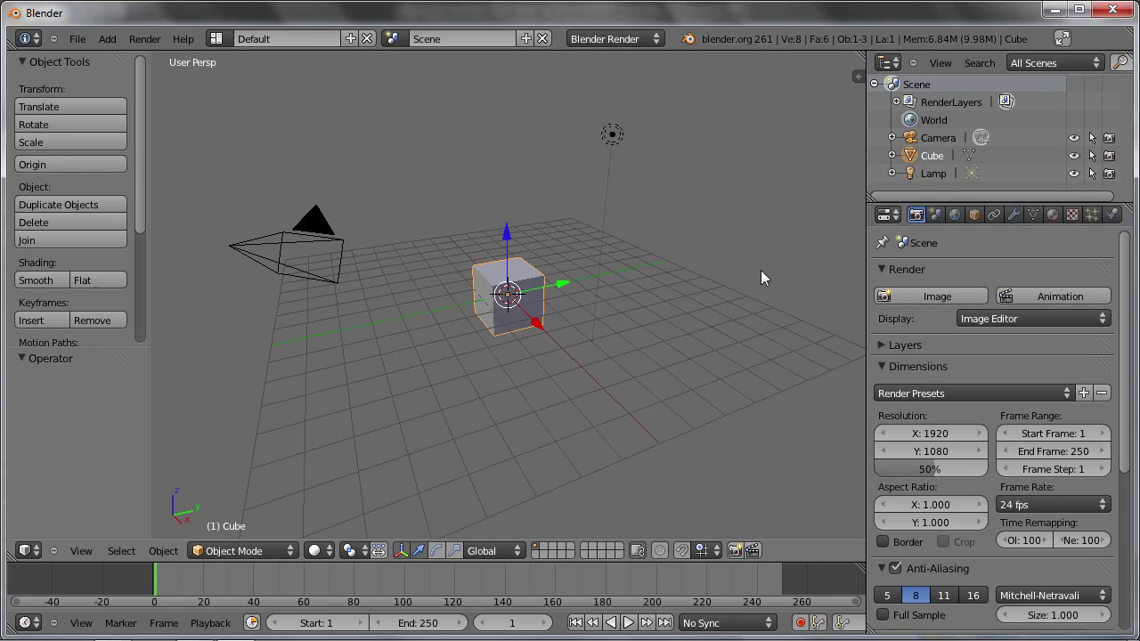
# - Add a Mirror modifier on the X axis to the default cube
pyautogui.click(1017, 217)
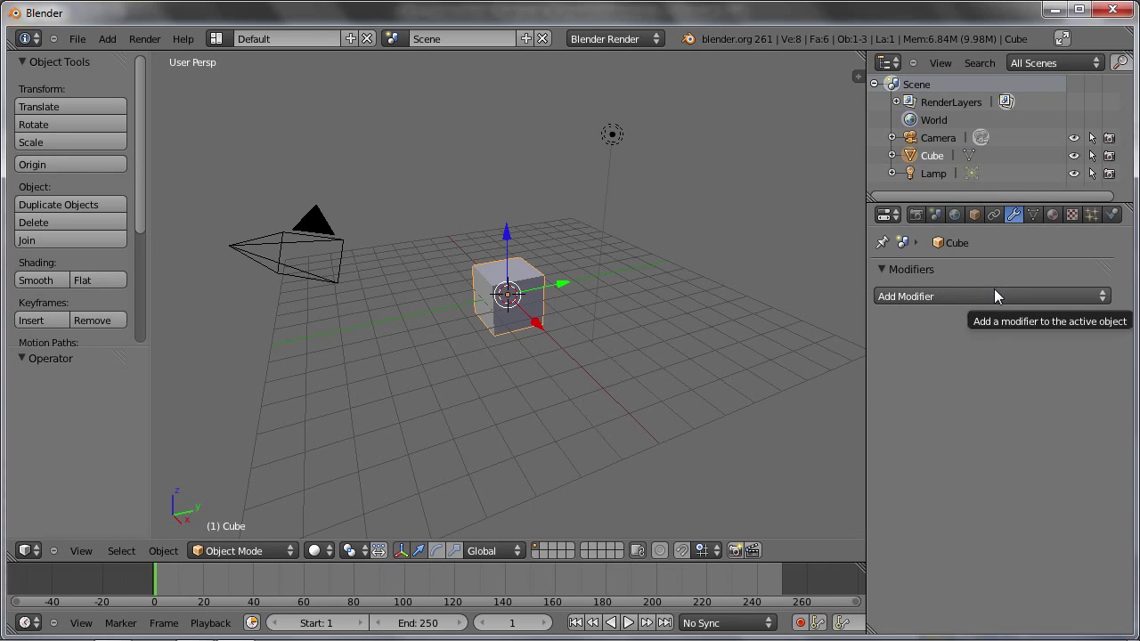
pyautogui.click(995, 295)
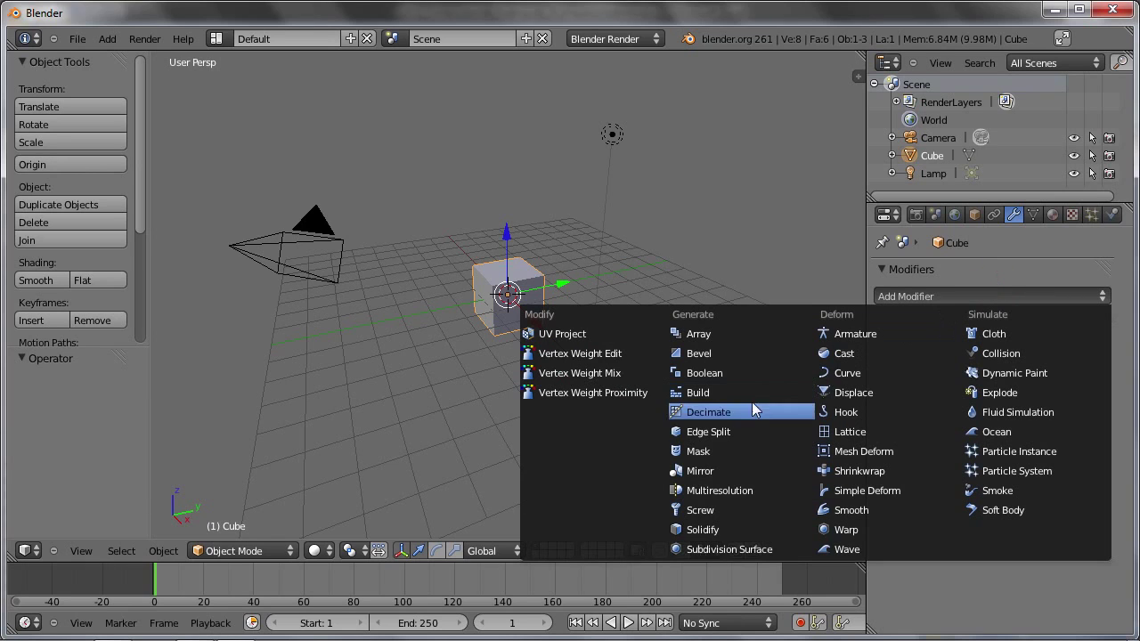
pyautogui.click(727, 472)
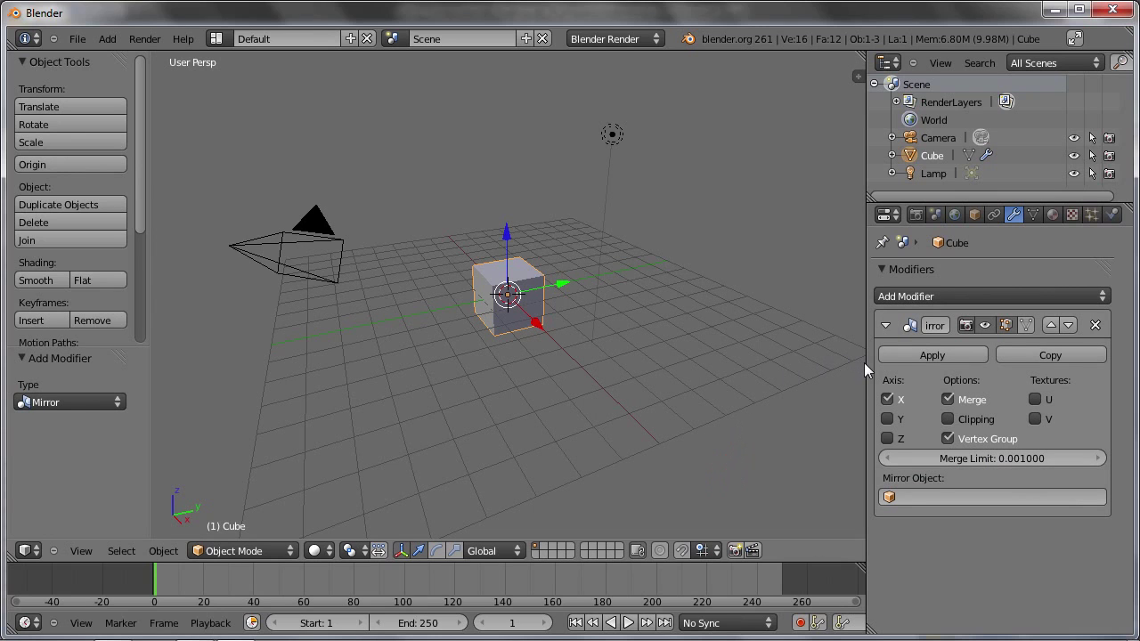
pyautogui.moveTo(864, 362); pyautogui.dragTo(820, 351)
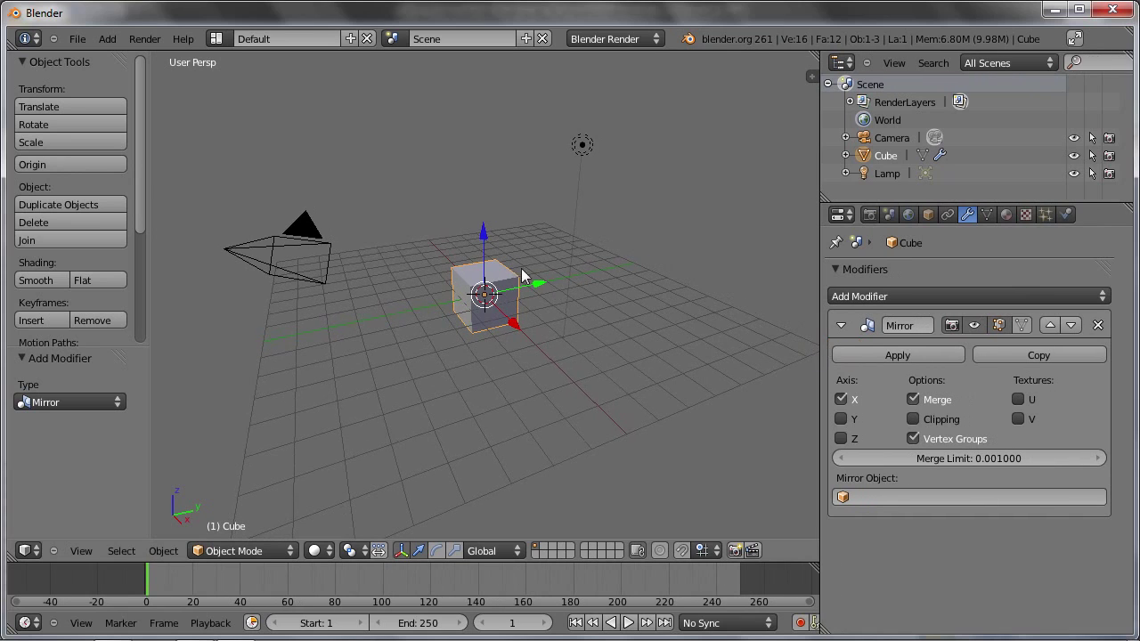
pyautogui.moveTo(522, 277); pyautogui.dragTo(448, 289, button='middle')
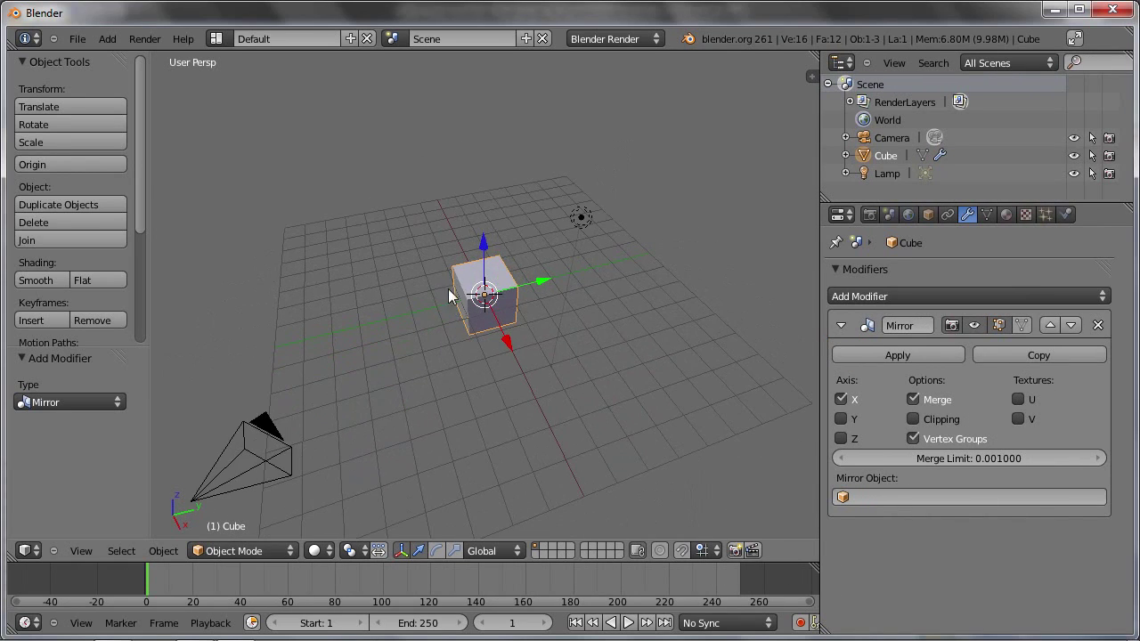
# - Zoom and orbit around the mirrored cube, check the front view, then enter Edit Mode
pyautogui.scroll(3, 488, 303)
pyautogui.scroll(2, 477, 298)
pyautogui.moveTo(461, 306)
pyautogui.mouseDown(button='middle')
pyautogui.moveTo(454, 285)
pyautogui.moveTo(461, 298)
pyautogui.mouseUp(button='middle')
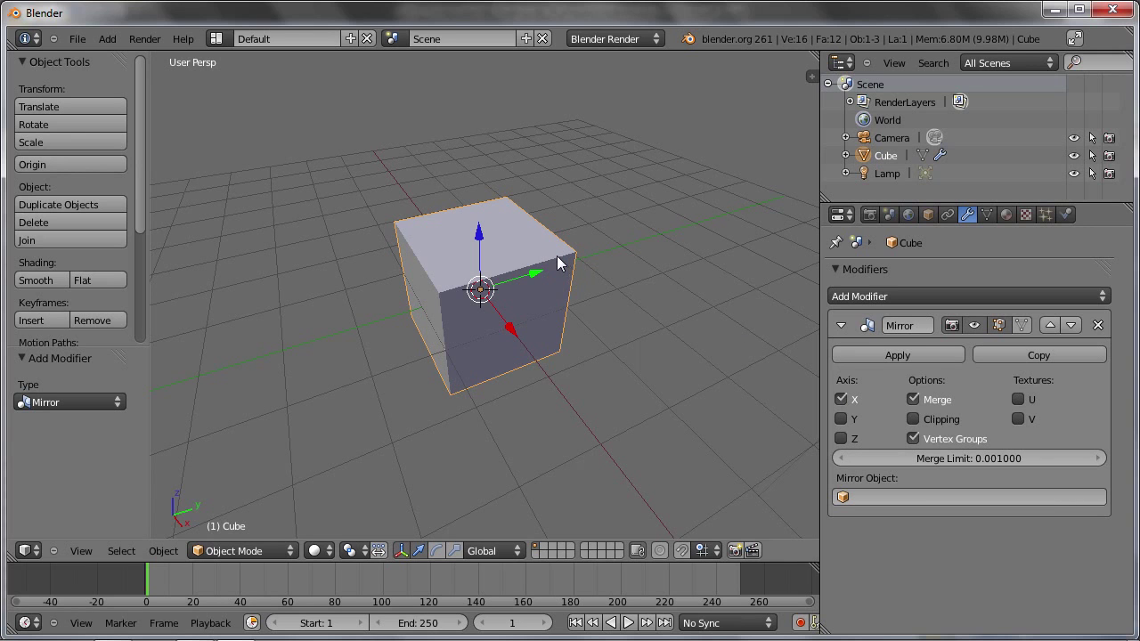
pyautogui.moveTo(548, 258); pyautogui.dragTo(547, 347, button='middle')
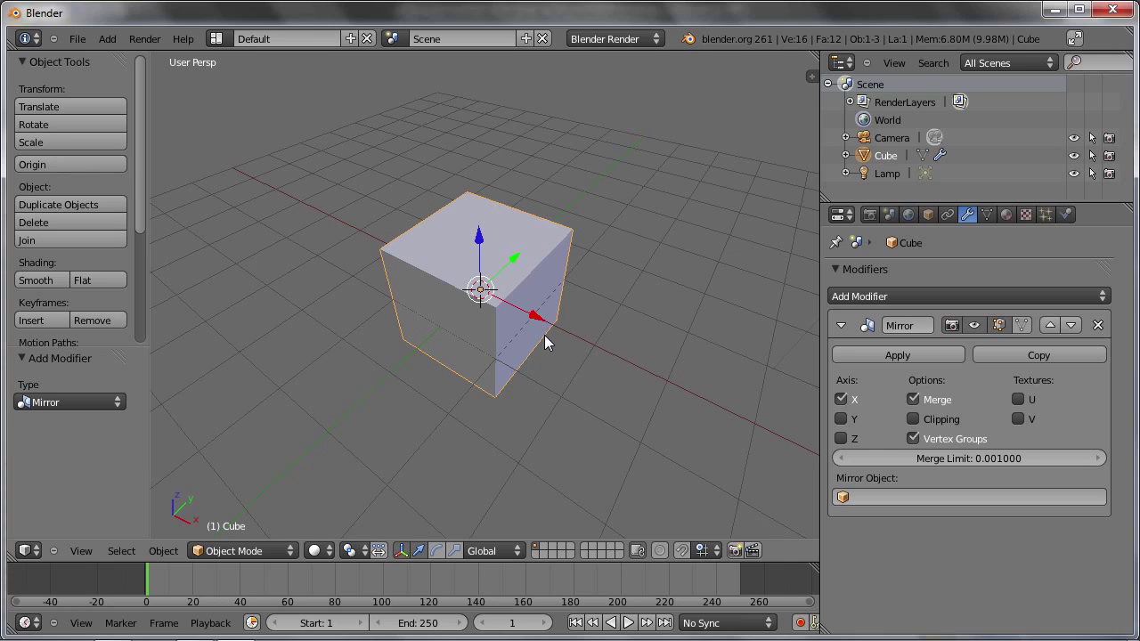
pyautogui.press('KP_1')
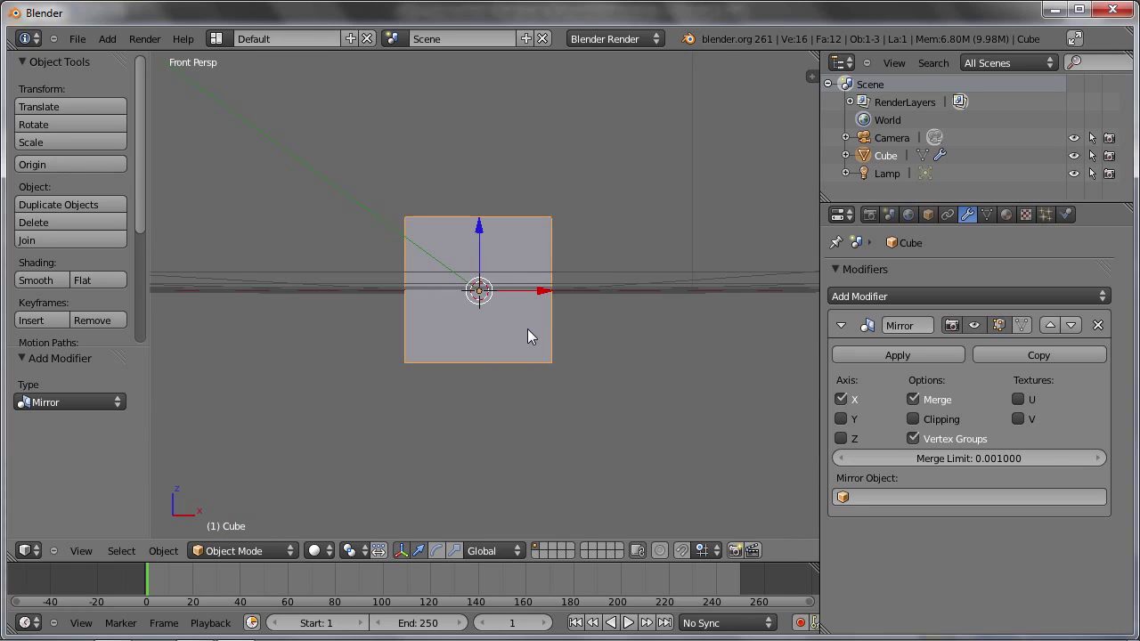
pyautogui.moveTo(503, 267); pyautogui.dragTo(520, 319, button='middle')
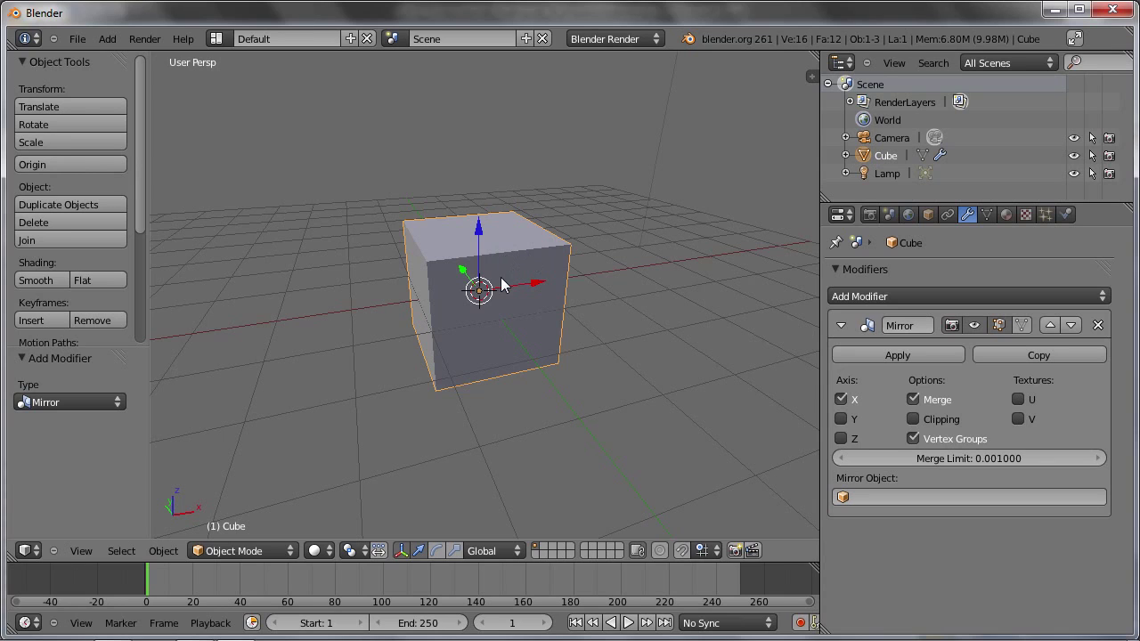
pyautogui.press('Tab')
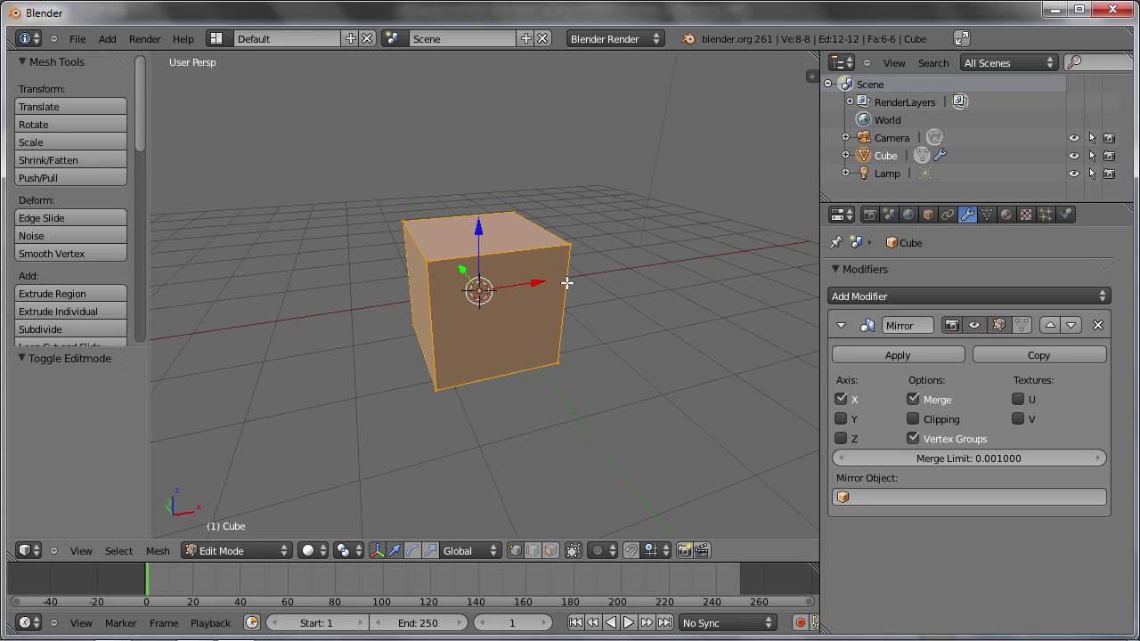
# - Slide the mesh right to reveal its mirror, raising the top-back vertex and moving another along X
pyautogui.moveTo(532, 281); pyautogui.dragTo(611, 278)
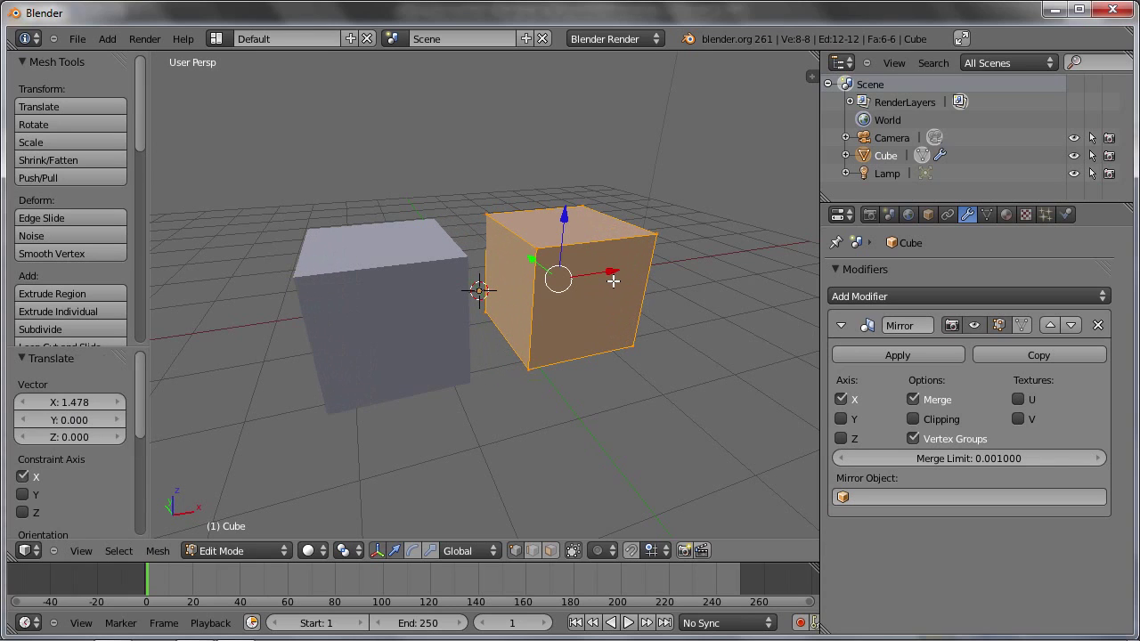
pyautogui.rightClick(584, 193)
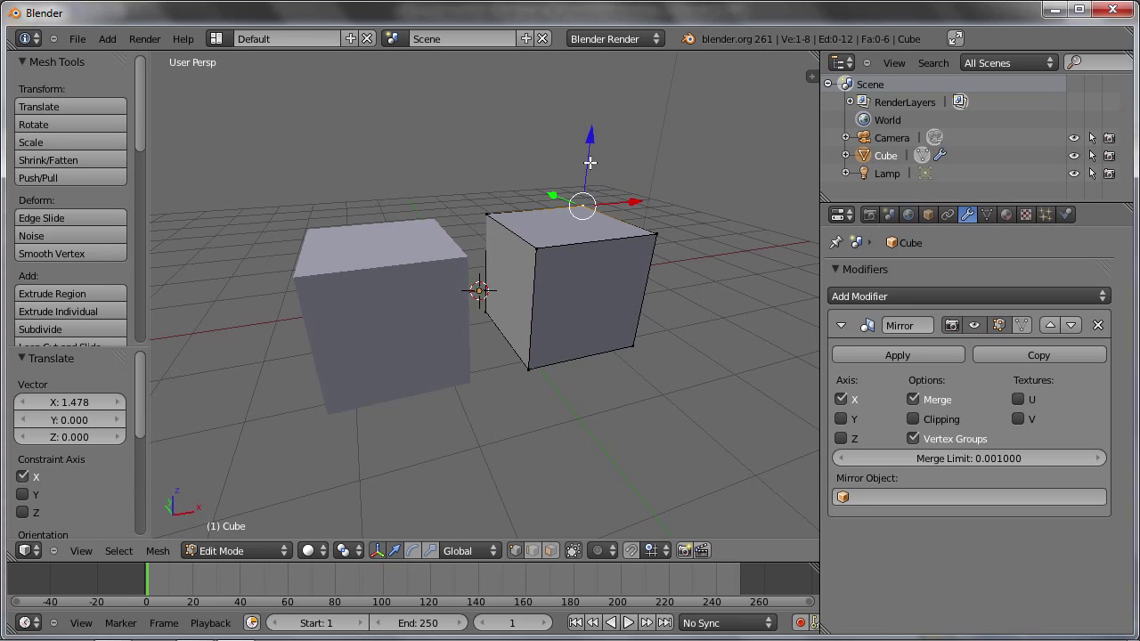
pyautogui.moveTo(589, 163); pyautogui.dragTo(595, 122)
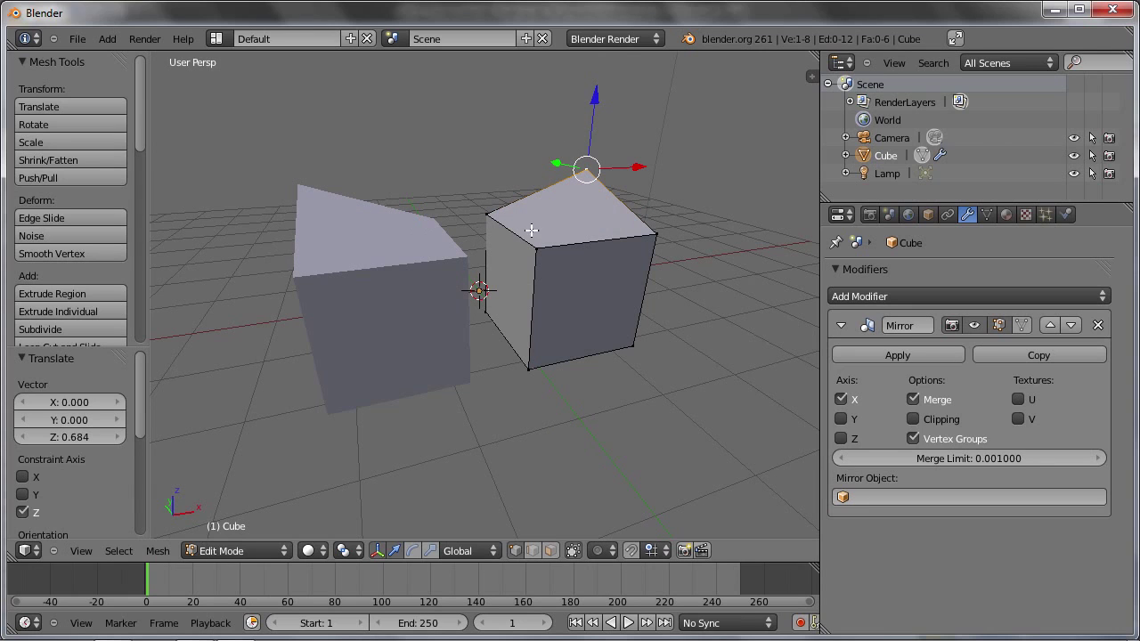
pyautogui.rightClick(676, 228)
pyautogui.press('g')
pyautogui.press('x')
pyautogui.click(750, 214)
# - Reposition more top vertices, moving them along Z and freely
pyautogui.rightClick(592, 165)
pyautogui.press('g')
pyautogui.press('z')
pyautogui.click(604, 132)
pyautogui.rightClick(486, 214)
pyautogui.press('g')
pyautogui.click(519, 233)
pyautogui.press('g')
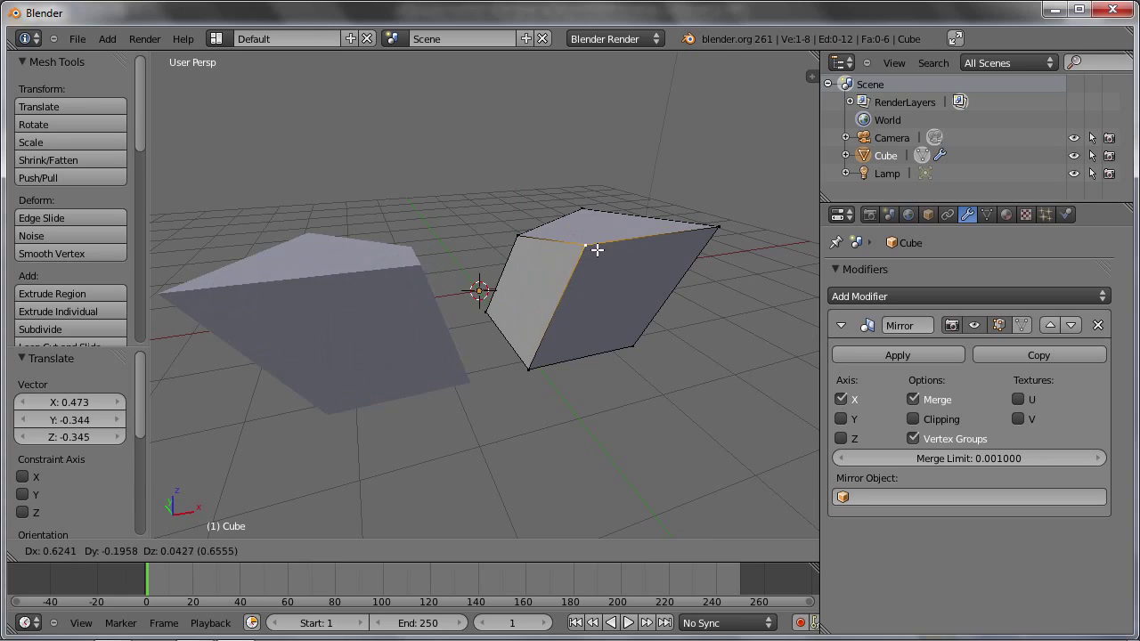
pyautogui.click(596, 250)
pyautogui.press('g')
pyautogui.press('z')
pyautogui.click(633, 339)
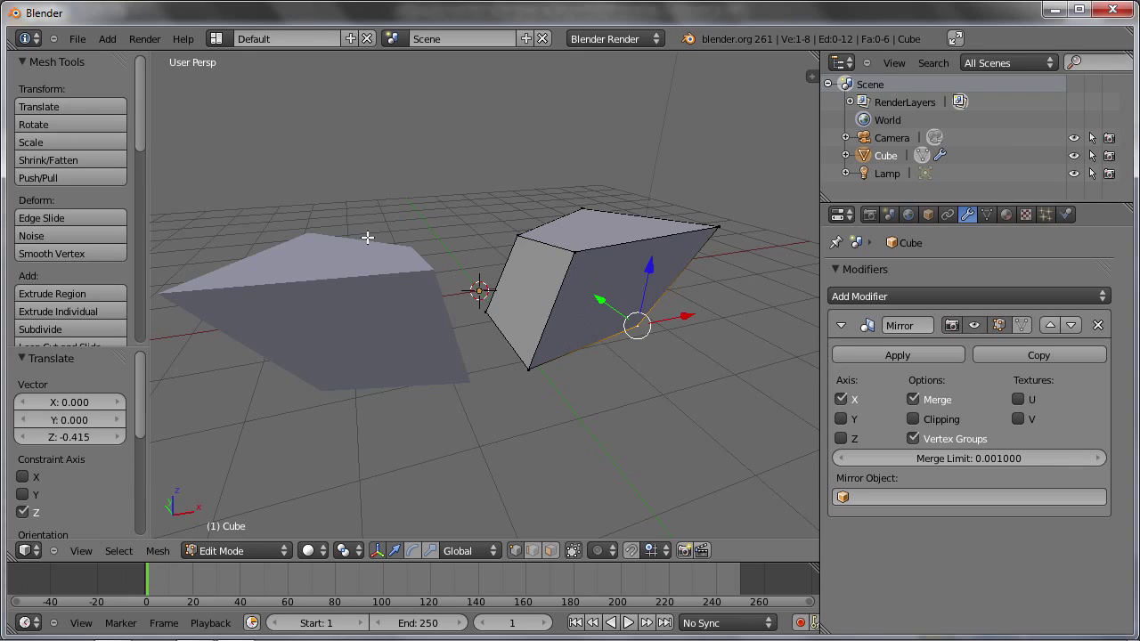
# - Push the inner face over to meet its mirror and enable Mirror Clipping
pyautogui.rightClick(490, 324)
pyautogui.keyDown('shift'); pyautogui.rightClick(520, 242); pyautogui.keyUp('shift')
pyautogui.keyDown('shift'); pyautogui.rightClick(572, 255); pyautogui.keyUp('shift')
pyautogui.keyDown('shift'); pyautogui.rightClick(529, 361); pyautogui.keyUp('shift')
pyautogui.moveTo(579, 283); pyautogui.dragTo(519, 290)
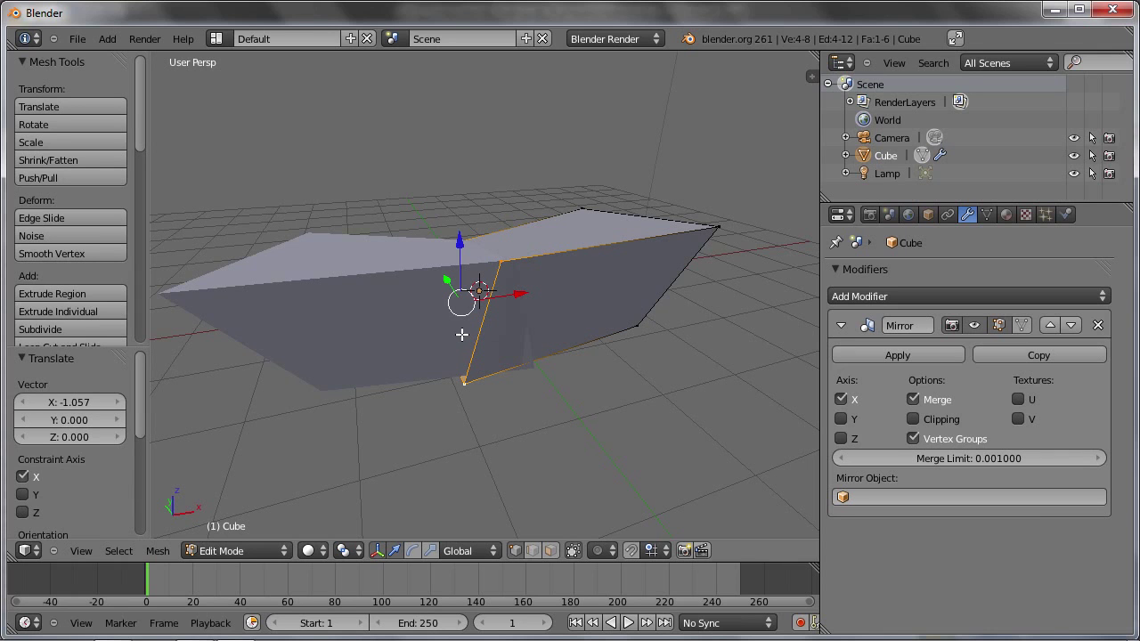
pyautogui.moveTo(468, 385)
pyautogui.mouseDown(button='middle')
pyautogui.moveTo(479, 397)
pyautogui.moveTo(498, 386)
pyautogui.moveTo(449, 376)
pyautogui.moveTo(468, 367)
pyautogui.mouseUp(button='middle')
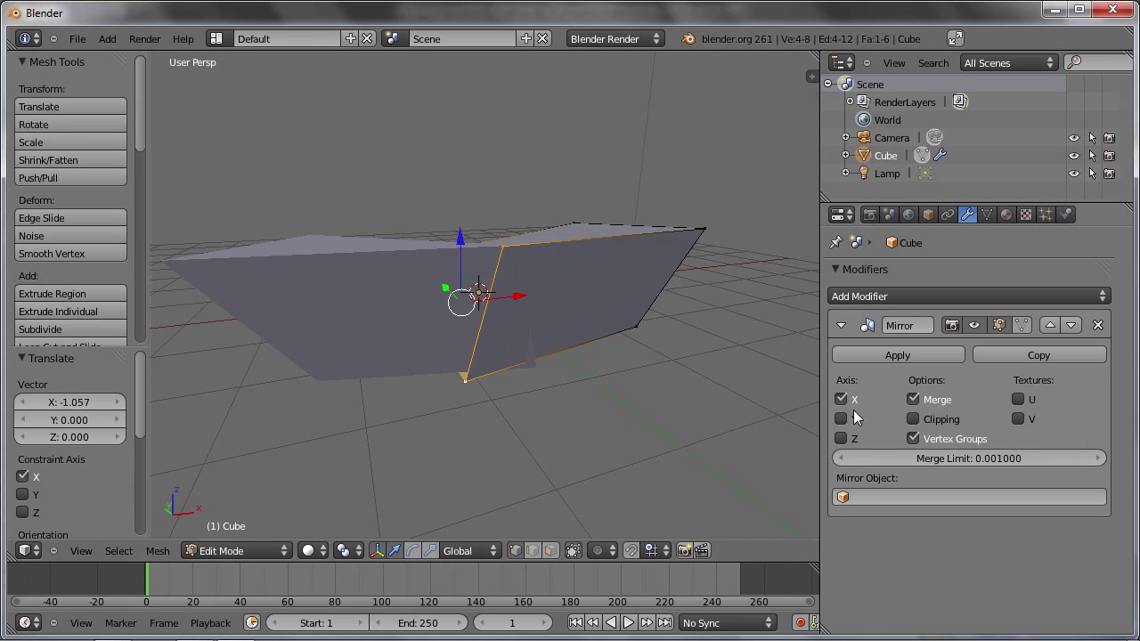
pyautogui.click(914, 418)
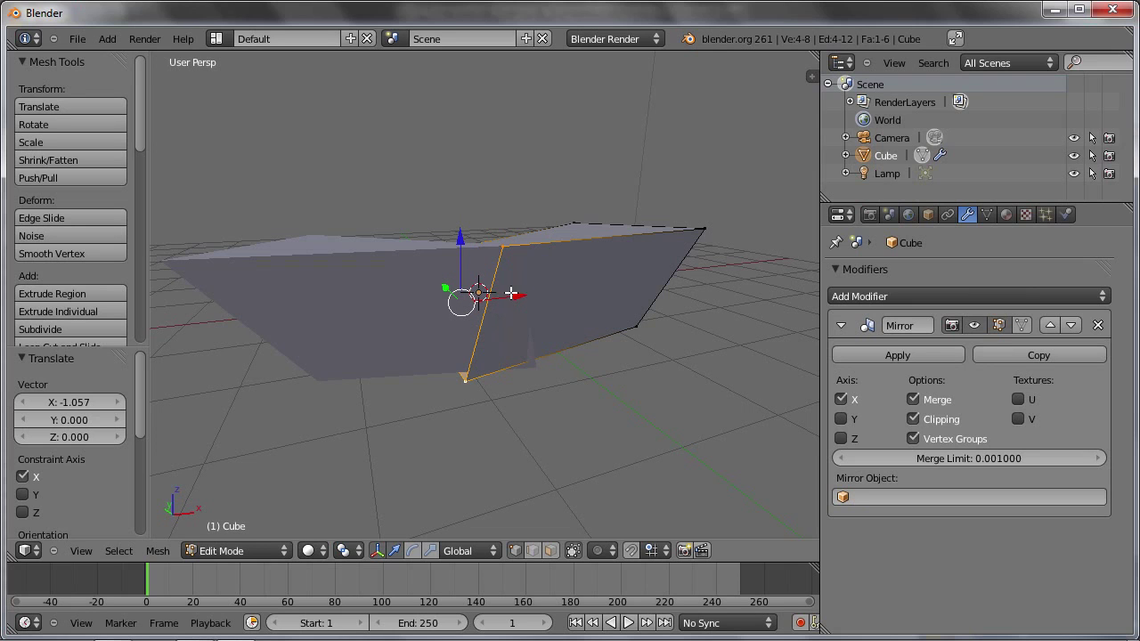
# - In wireframe, slide the selected face along X and pull a corner vertex up and right
pyautogui.moveTo(486, 305)
pyautogui.mouseDown(button='middle')
pyautogui.moveTo(458, 338)
pyautogui.moveTo(519, 342)
pyautogui.moveTo(508, 330)
pyautogui.mouseUp(button='middle')
pyautogui.press('z')
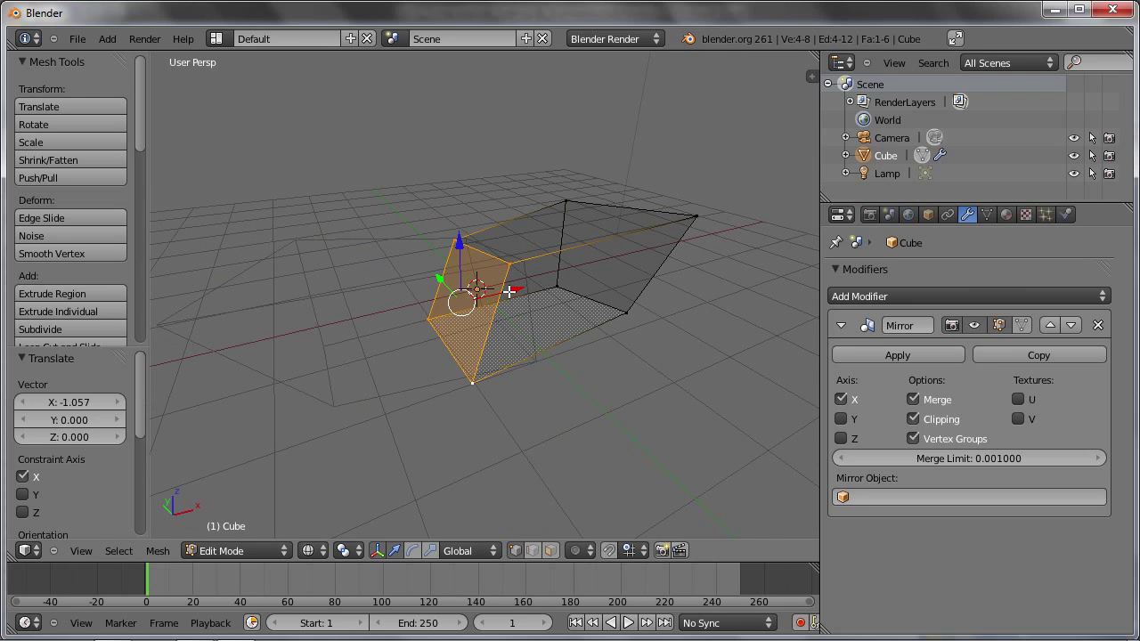
pyautogui.moveTo(509, 291); pyautogui.dragTo(632, 267)
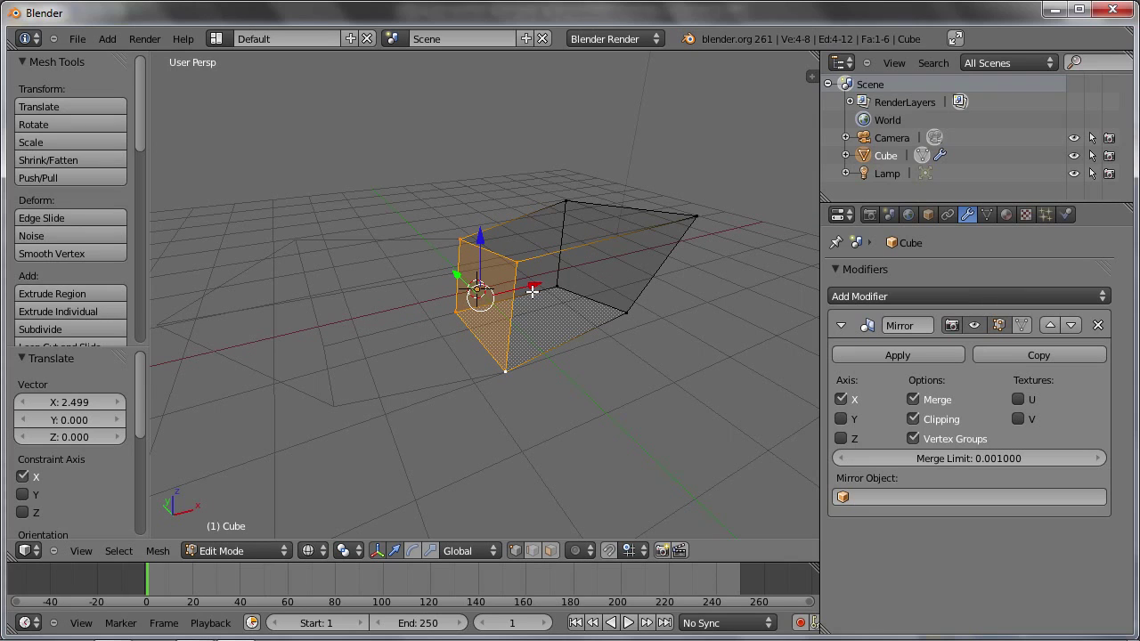
pyautogui.moveTo(534, 285)
pyautogui.mouseDown()
pyautogui.moveTo(628, 212)
pyautogui.moveTo(493, 288)
pyautogui.mouseUp()
pyautogui.moveTo(482, 258); pyautogui.dragTo(461, 244, button='middle')
pyautogui.rightClick(461, 242)
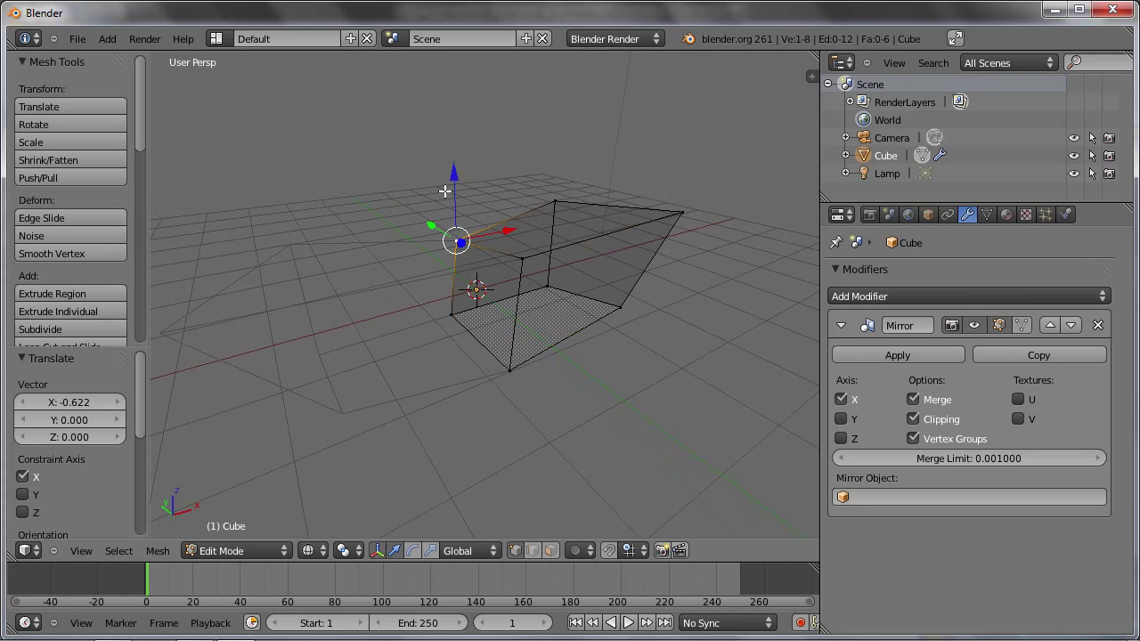
pyautogui.moveTo(458, 242); pyautogui.dragTo(442, 189)
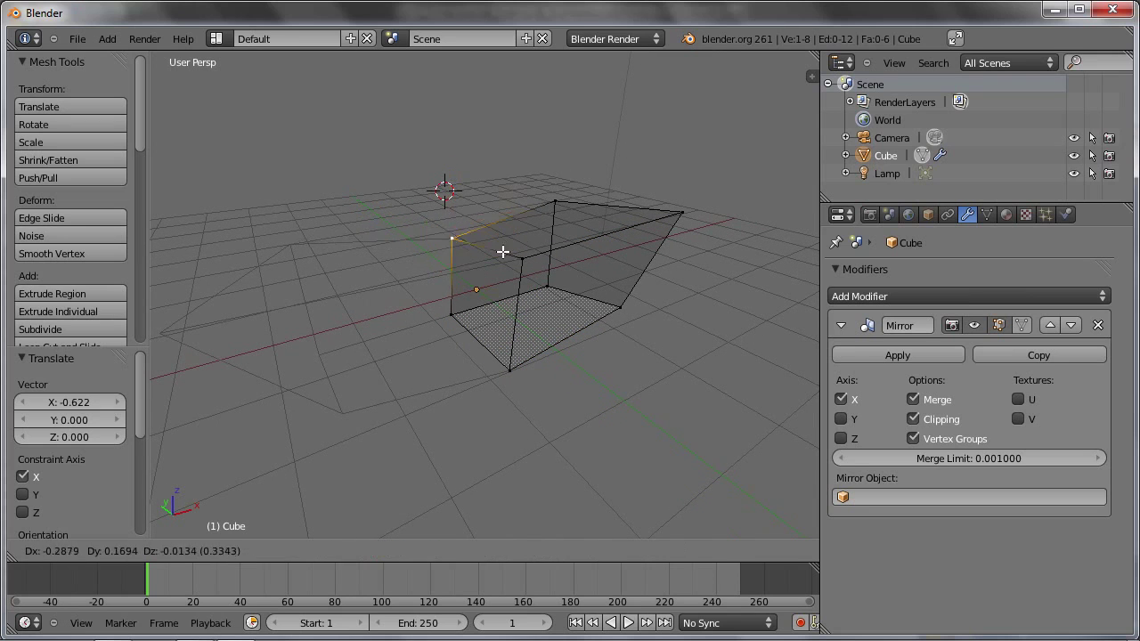
pyautogui.moveTo(523, 258); pyautogui.dragTo(595, 258)
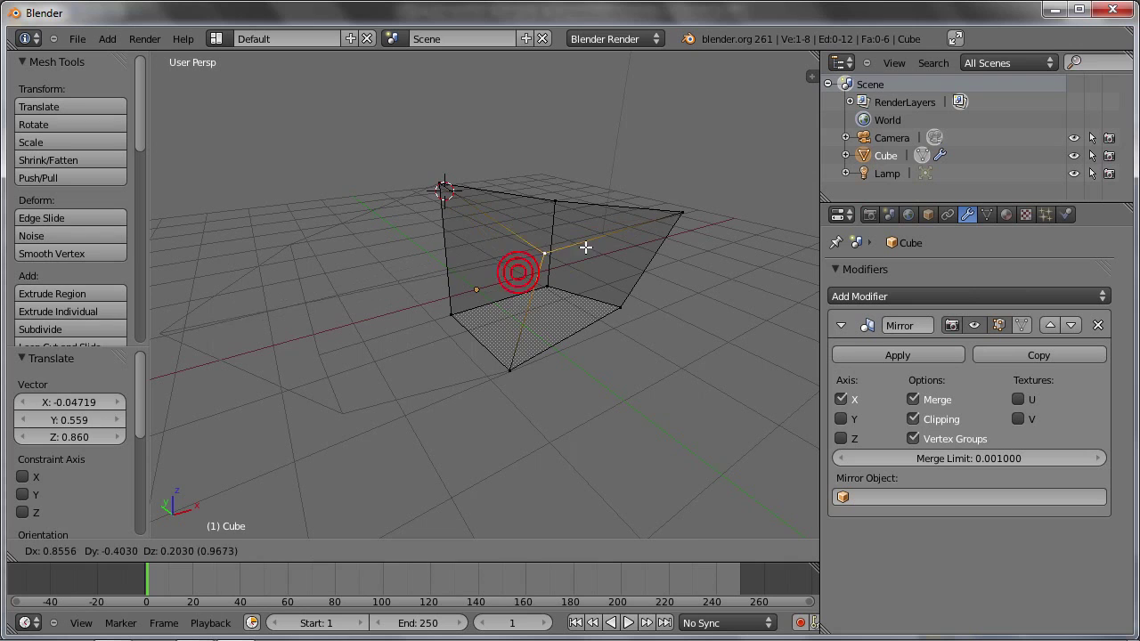
pyautogui.moveTo(522, 307)
pyautogui.mouseDown(button='middle')
pyautogui.moveTo(457, 298)
pyautogui.moveTo(528, 290)
pyautogui.mouseUp(button='middle')
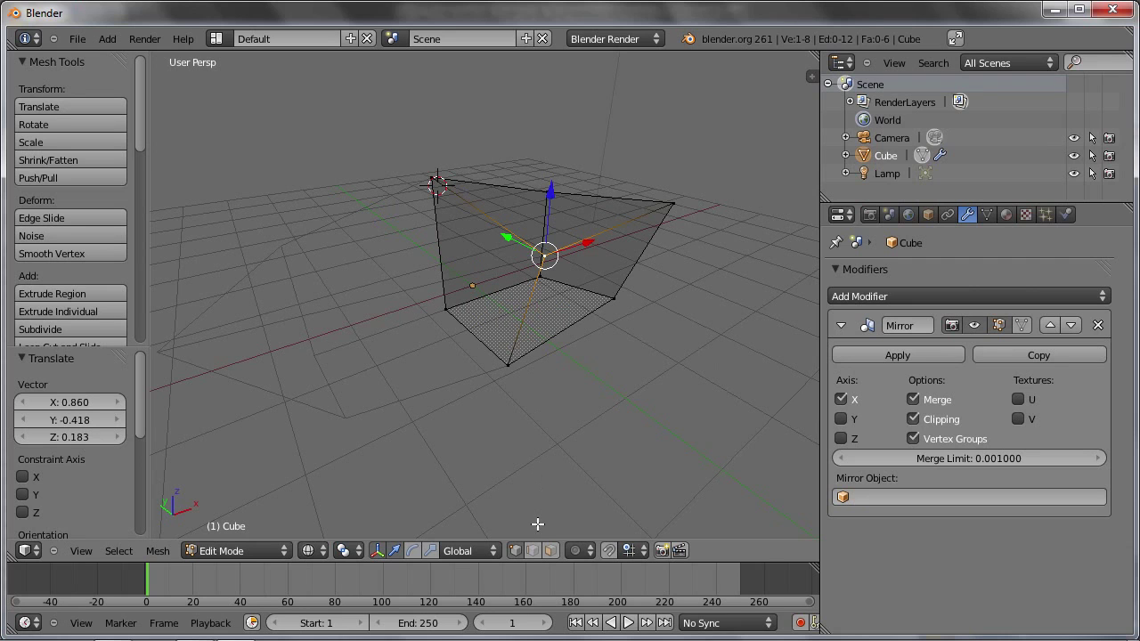
# - Switch to face select, pick the outer side face, and call up the delete menu
pyautogui.click(549, 552)
pyautogui.moveTo(523, 422)
pyautogui.mouseDown(button='middle')
pyautogui.moveTo(542, 440)
pyautogui.moveTo(504, 400)
pyautogui.mouseUp(button='middle')
pyautogui.rightClick(449, 265)
pyautogui.moveTo(562, 336)
pyautogui.mouseDown(button='middle')
pyautogui.moveTo(573, 288)
pyautogui.moveTo(412, 241)
pyautogui.moveTo(368, 340)
pyautogui.moveTo(480, 331)
pyautogui.moveTo(516, 295)
pyautogui.moveTo(494, 333)
pyautogui.moveTo(526, 312)
pyautogui.mouseUp(button='middle')
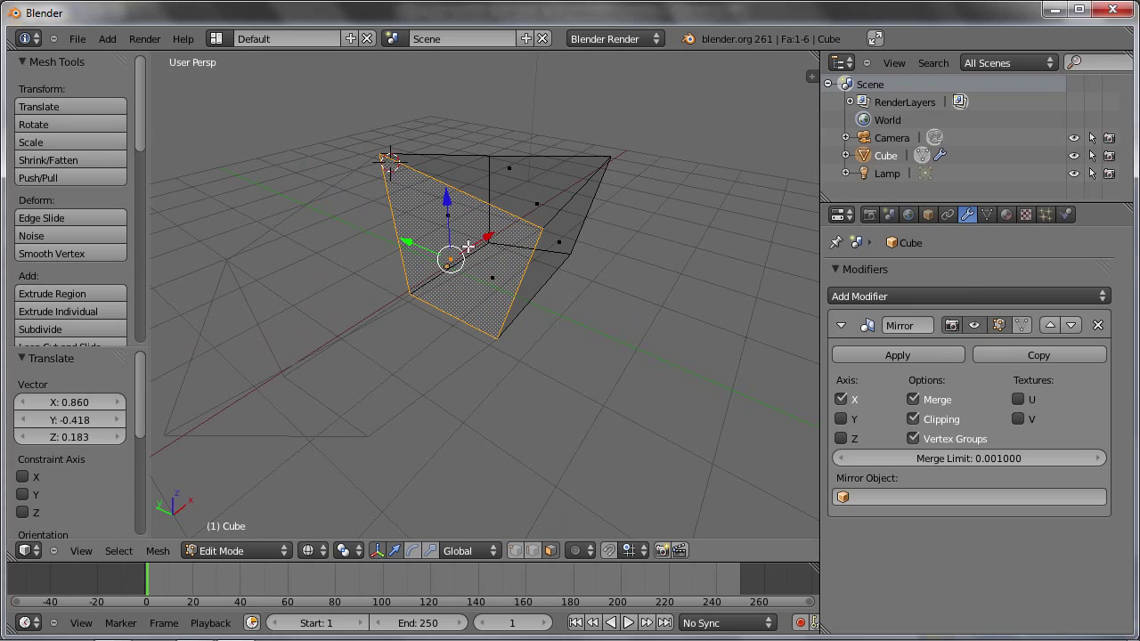
pyautogui.moveTo(508, 305)
pyautogui.mouseDown(button='middle')
pyautogui.moveTo(470, 336)
pyautogui.moveTo(349, 288)
pyautogui.mouseUp(button='middle')
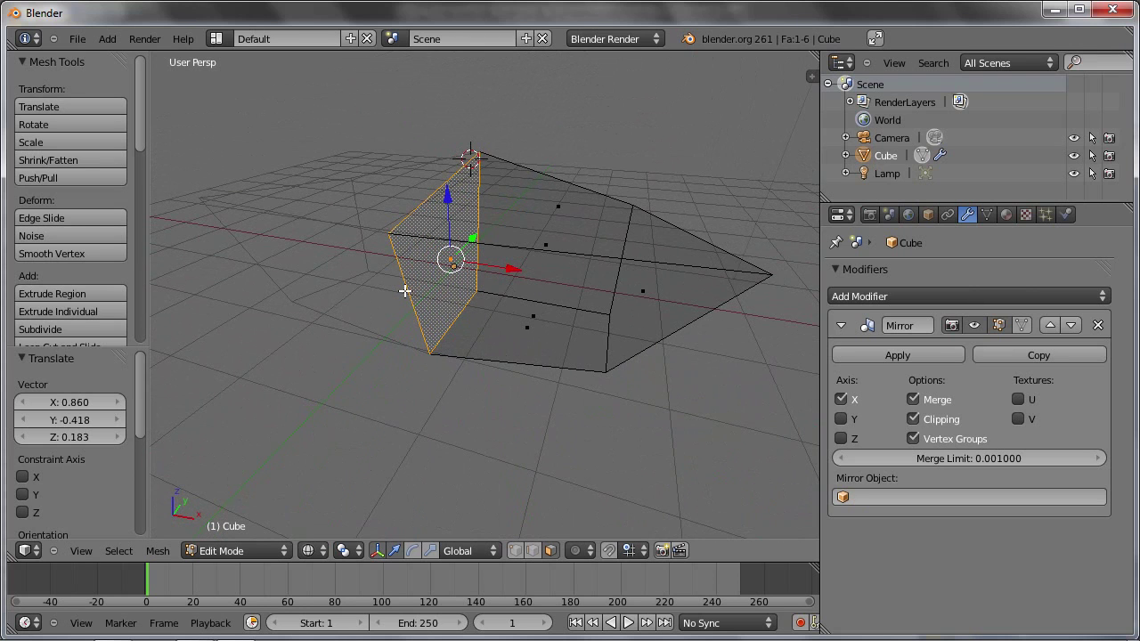
pyautogui.moveTo(429, 310)
pyautogui.mouseDown(button='middle')
pyautogui.moveTo(585, 305)
pyautogui.moveTo(619, 324)
pyautogui.moveTo(593, 272)
pyautogui.moveTo(543, 275)
pyautogui.moveTo(502, 353)
pyautogui.moveTo(448, 330)
pyautogui.moveTo(481, 304)
pyautogui.moveTo(461, 324)
pyautogui.mouseUp(button='middle')
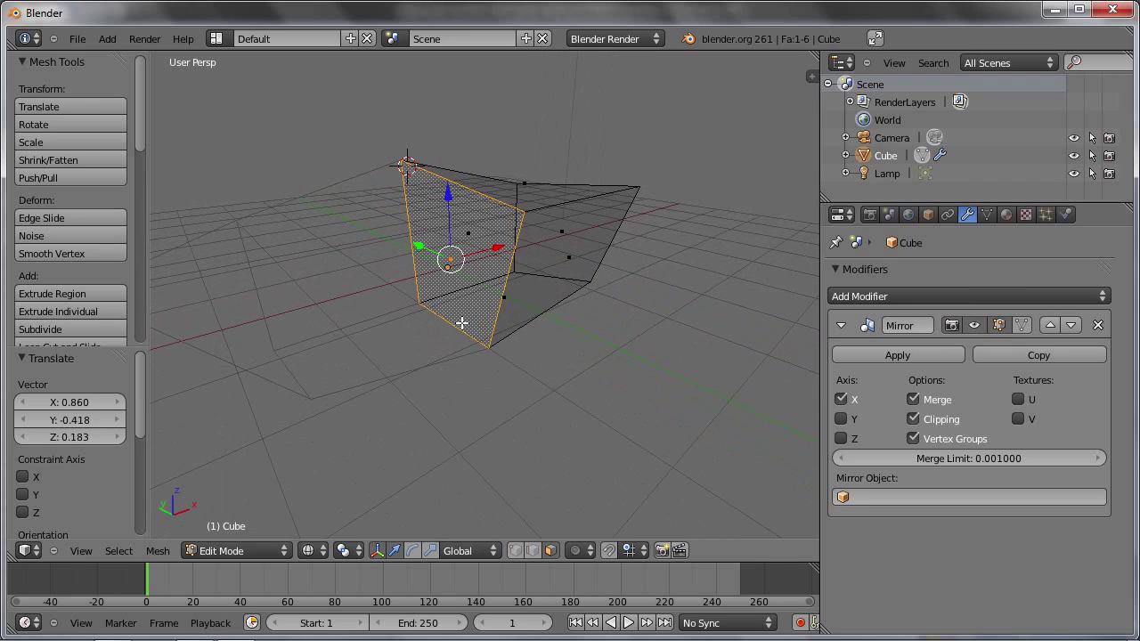
pyautogui.press('x')
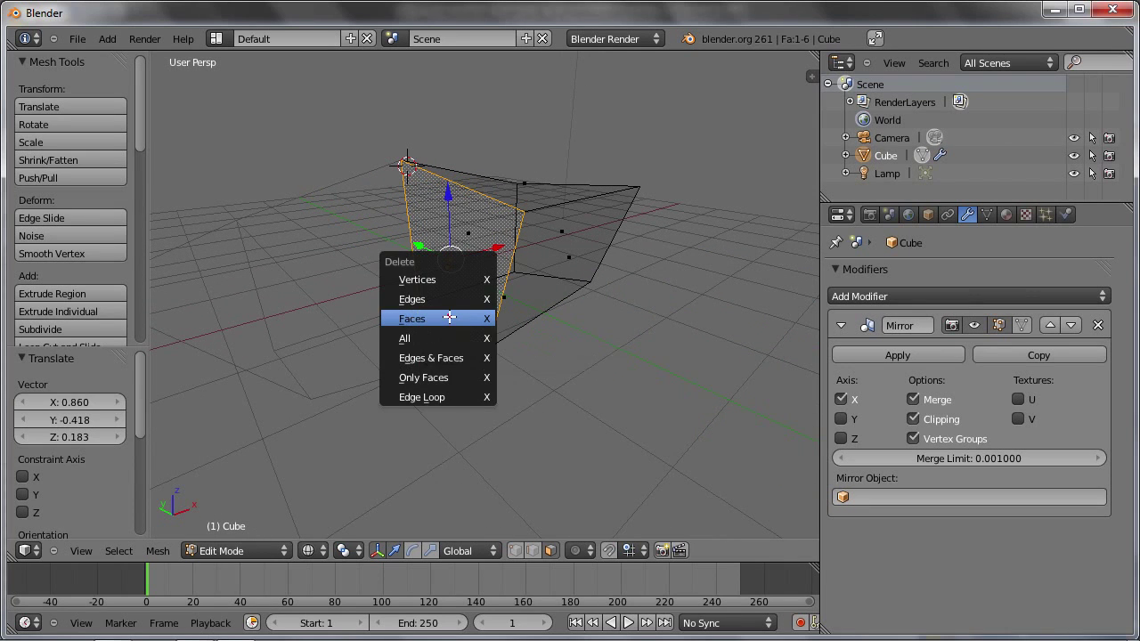
# - Delete the selected face, view the mirrored mesh in solid shading, and return to Edit Mode
pyautogui.click(450, 318)
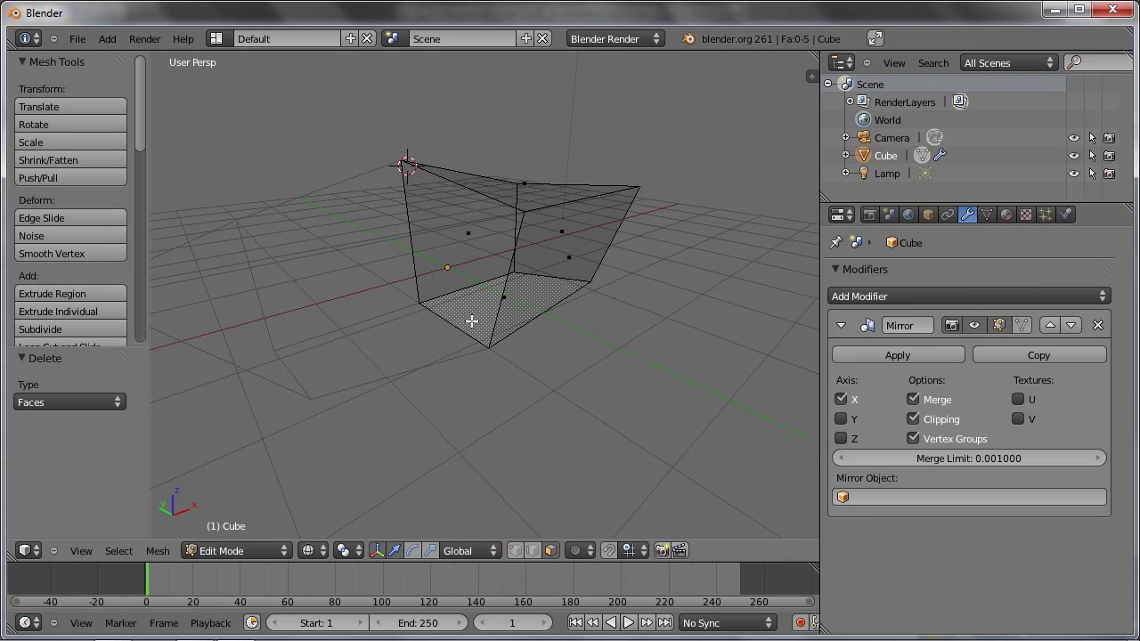
pyautogui.press('Tab')
pyautogui.press('z')
pyautogui.moveTo(484, 339)
pyautogui.mouseDown(button='middle')
pyautogui.moveTo(649, 339)
pyautogui.moveTo(658, 275)
pyautogui.moveTo(407, 339)
pyautogui.moveTo(499, 458)
pyautogui.moveTo(613, 351)
pyautogui.moveTo(640, 354)
pyautogui.moveTo(386, 368)
pyautogui.mouseUp(button='middle')
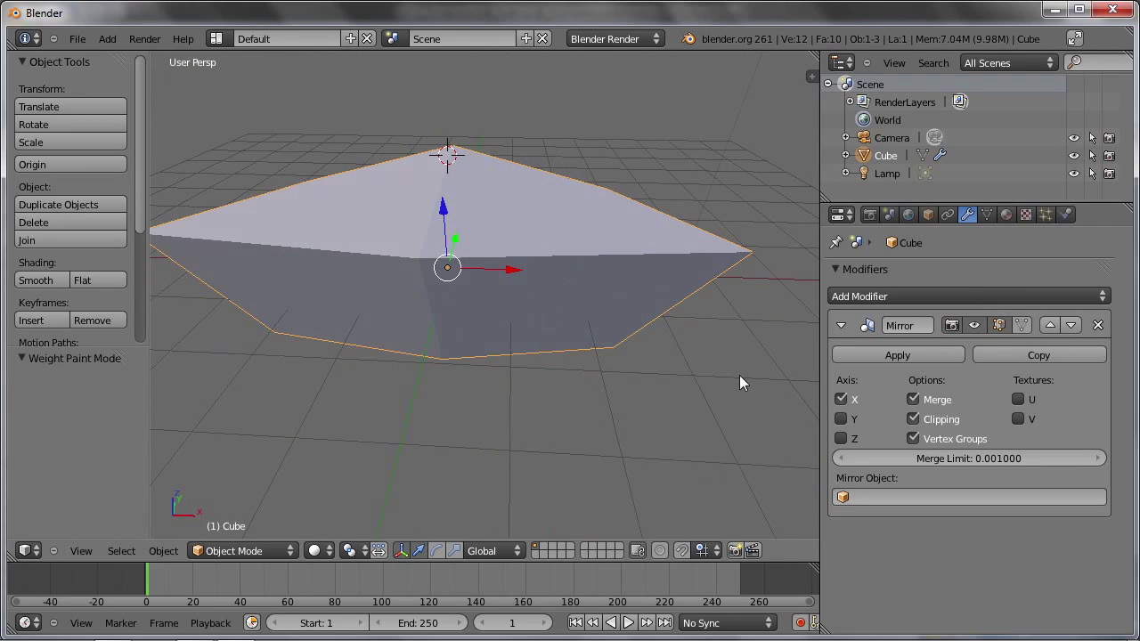
pyautogui.moveTo(786, 363); pyautogui.dragTo(606, 392, button='middle')
pyautogui.click(241, 550)
pyautogui.click(266, 509)
# - Move the top face, extrude the side face outward, then extrude its top face up 0.609
pyautogui.rightClick(472, 194)
pyautogui.moveTo(543, 181); pyautogui.dragTo(549, 214)
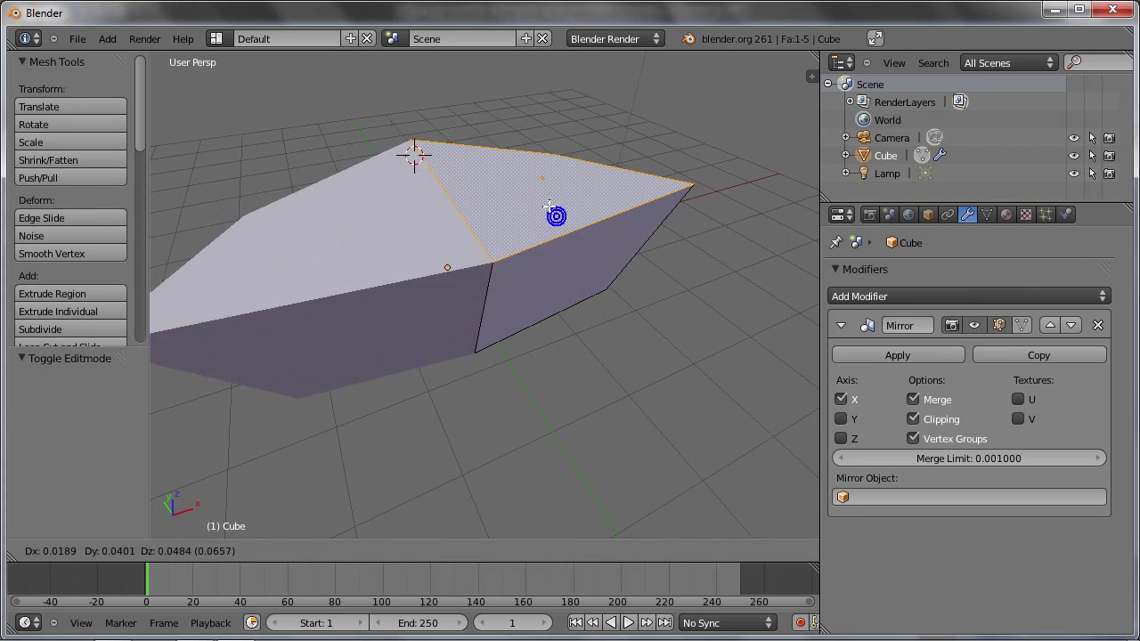
pyautogui.scroll(-3, 550, 304)
pyautogui.rightClick(550, 304)
pyautogui.press('e')
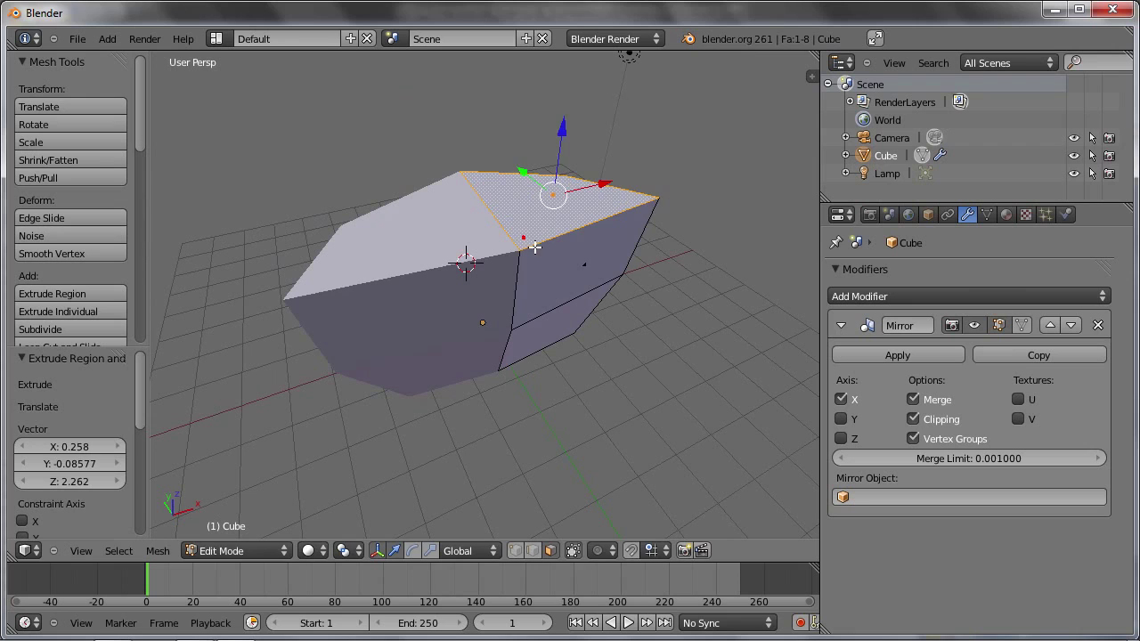
pyautogui.click(614, 233)
pyautogui.rightClick(615, 233)
pyautogui.press('e')
pyautogui.click(615, 213)
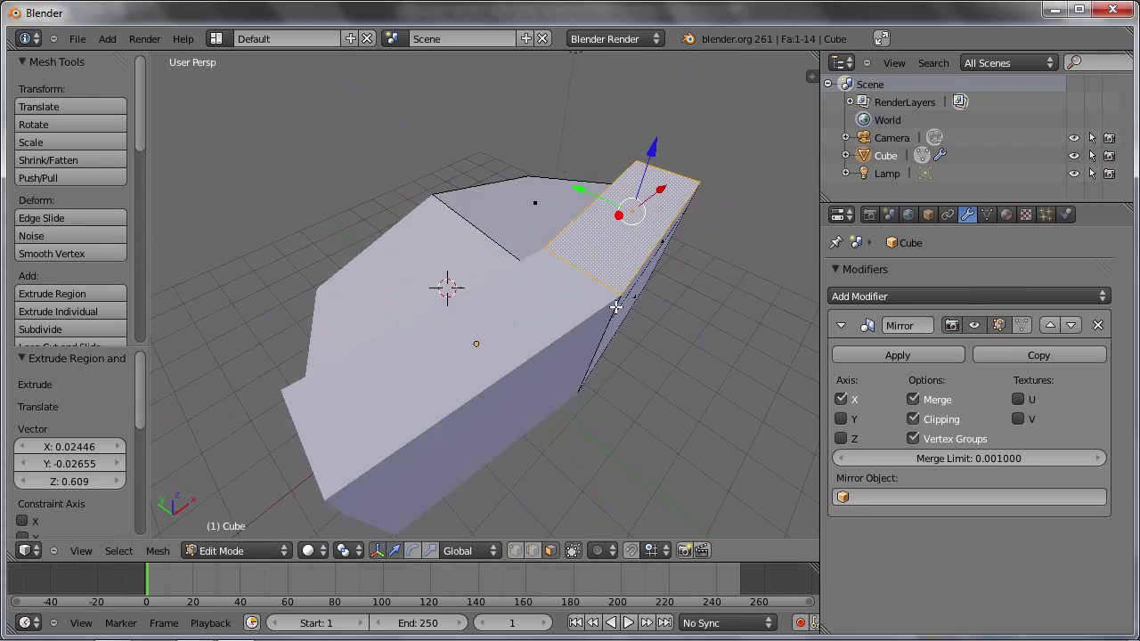
pyautogui.moveTo(614, 213); pyautogui.dragTo(495, 256, button='middle')
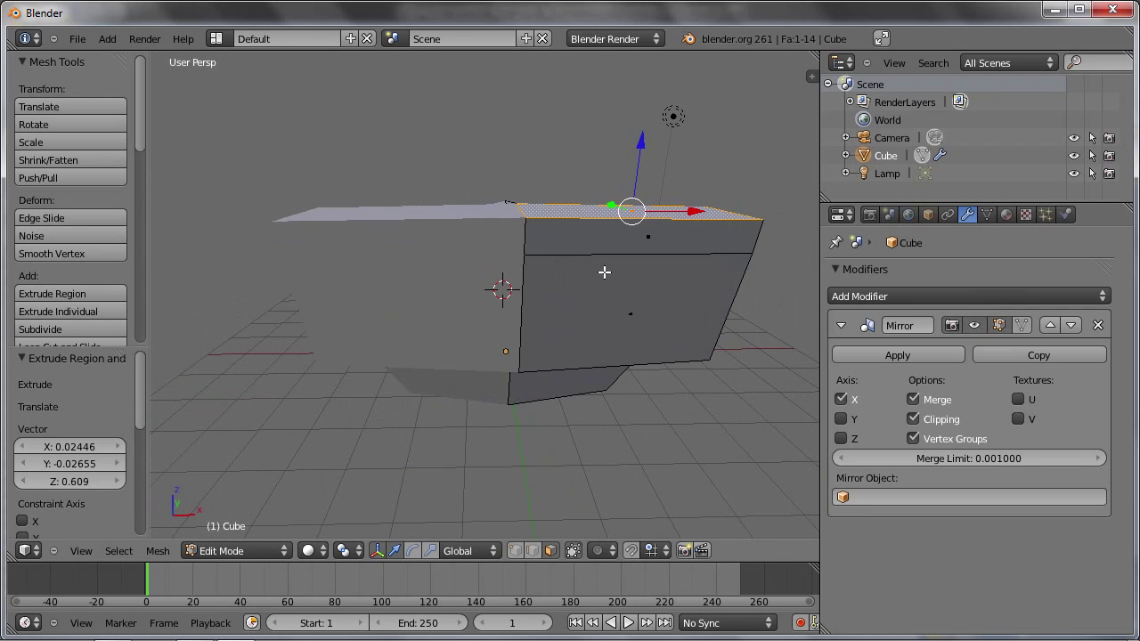
pyautogui.moveTo(624, 287)
pyautogui.mouseDown(button='middle')
pyautogui.moveTo(653, 254)
pyautogui.moveTo(643, 361)
pyautogui.mouseUp(button='middle')
pyautogui.press('Tab')
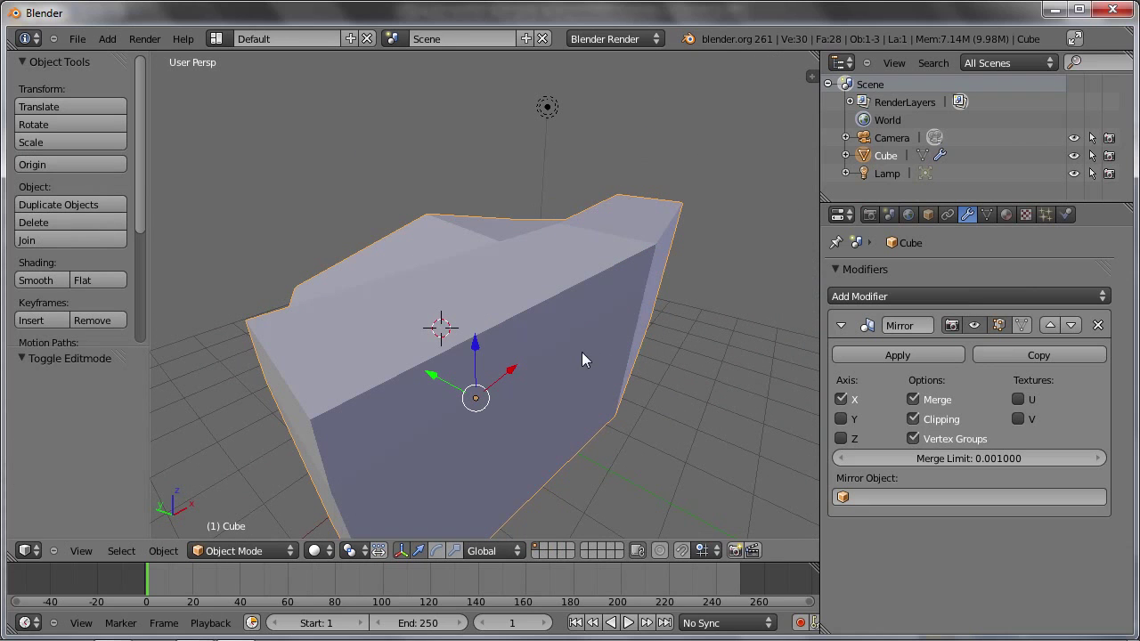
# - Reload the start-up file and shift the cube's mesh along Y in Edit Mode
pyautogui.hotkey('ctrl', 'n')
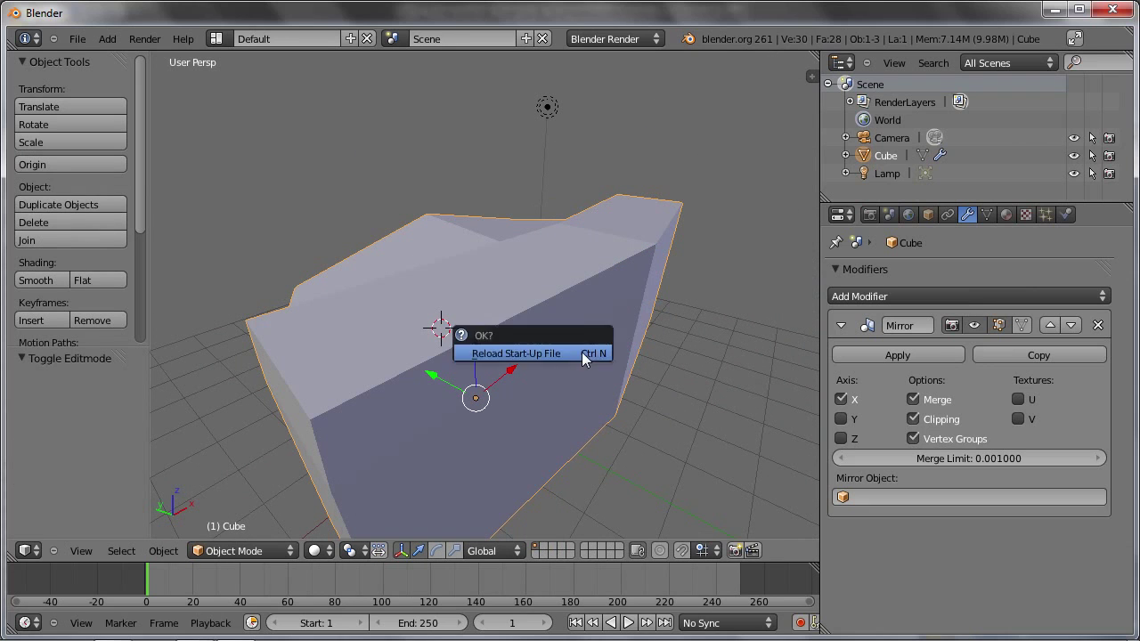
pyautogui.click(581, 352)
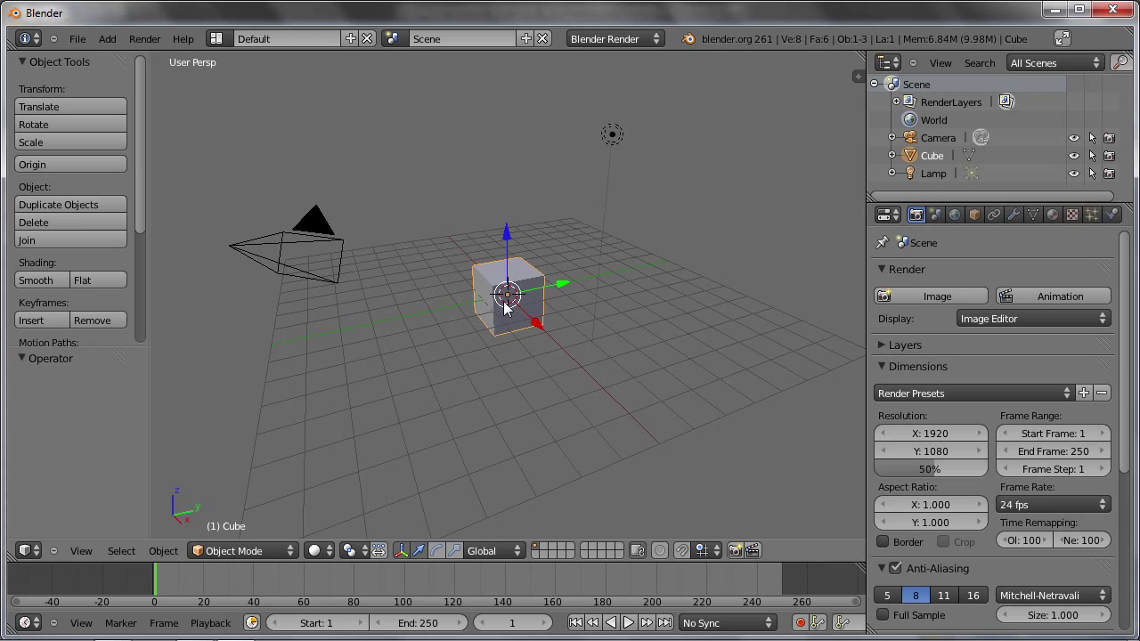
pyautogui.moveTo(503, 308); pyautogui.dragTo(509, 297, button='middle')
pyautogui.scroll(3, 499, 300)
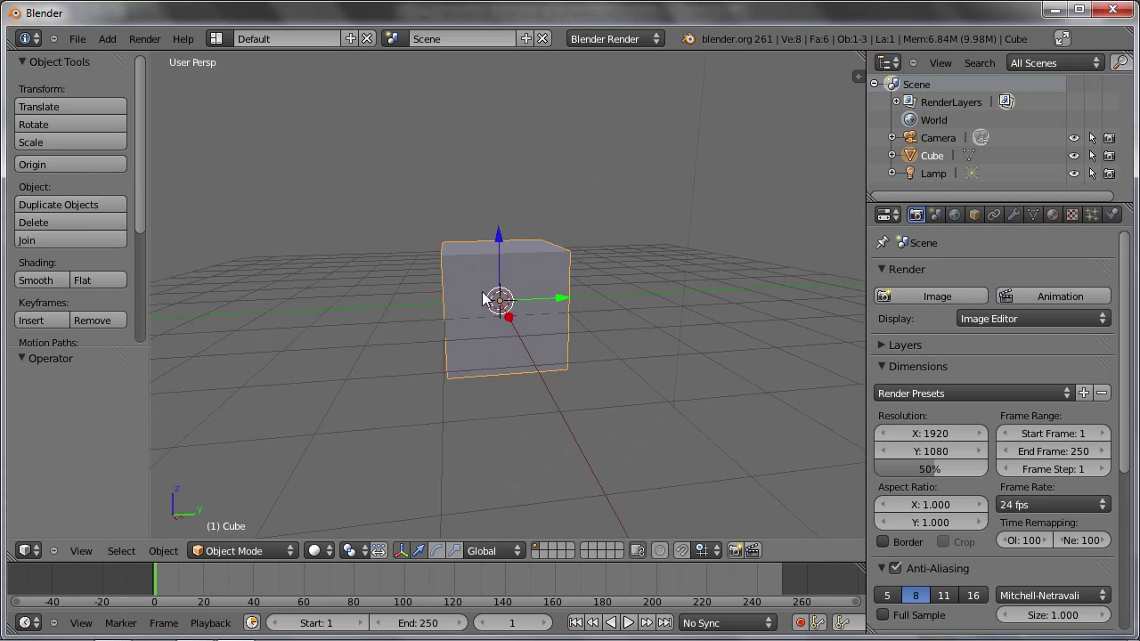
pyautogui.scroll(4, 499, 303)
pyautogui.scroll(-4, 512, 316)
pyautogui.press('Tab')
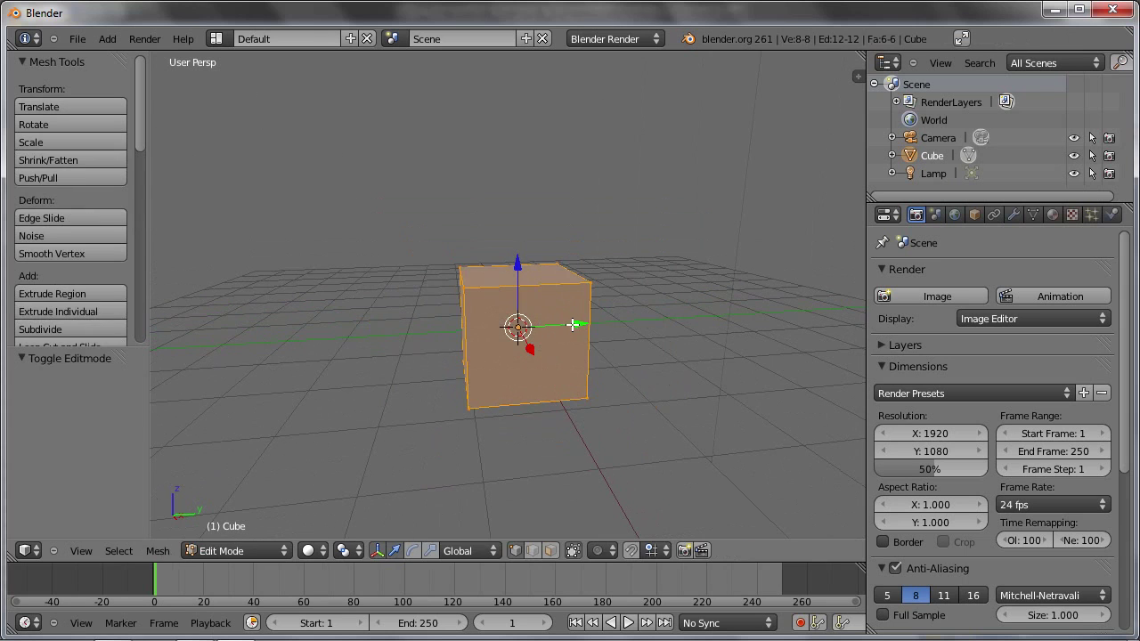
pyautogui.moveTo(572, 324); pyautogui.dragTo(659, 328)
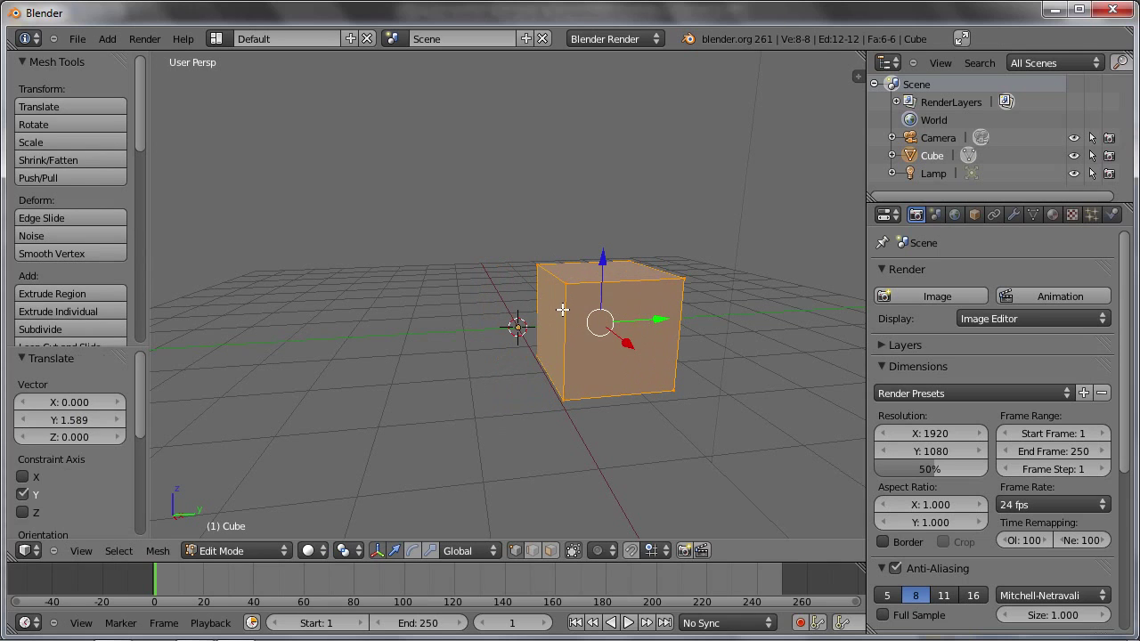
pyautogui.press('Tab')
# - Reload the start-up file again to get a clean cube, camera and lamp
pyautogui.hotkey('ctrl', 'n')
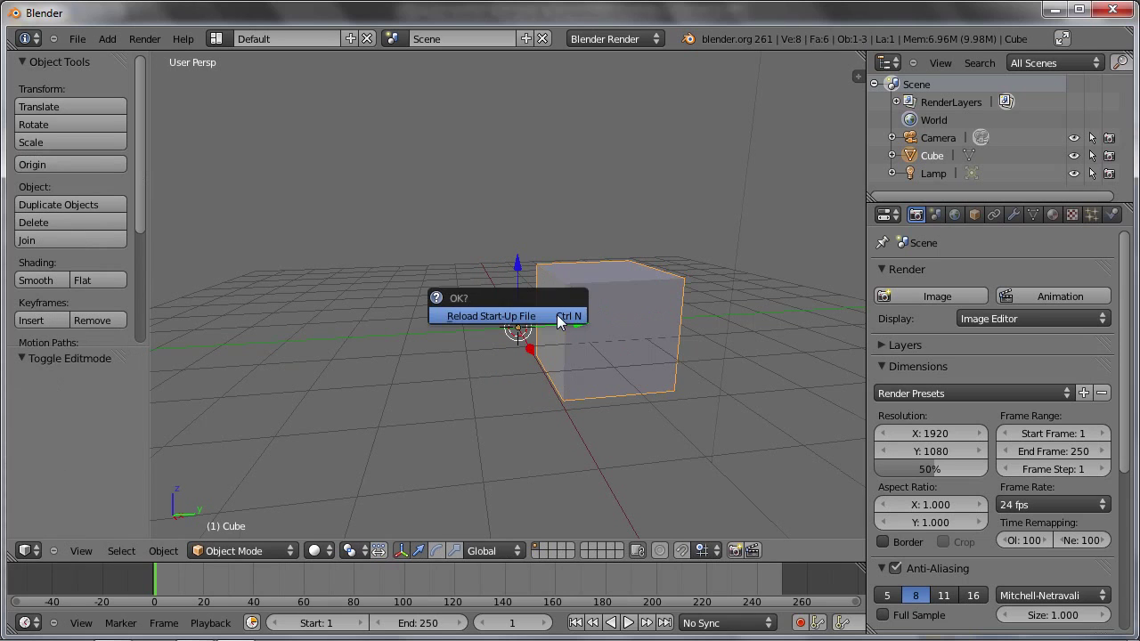
pyautogui.click(556, 315)
pyautogui.scroll(3, 557, 314)
pyautogui.scroll(3, 508, 298)
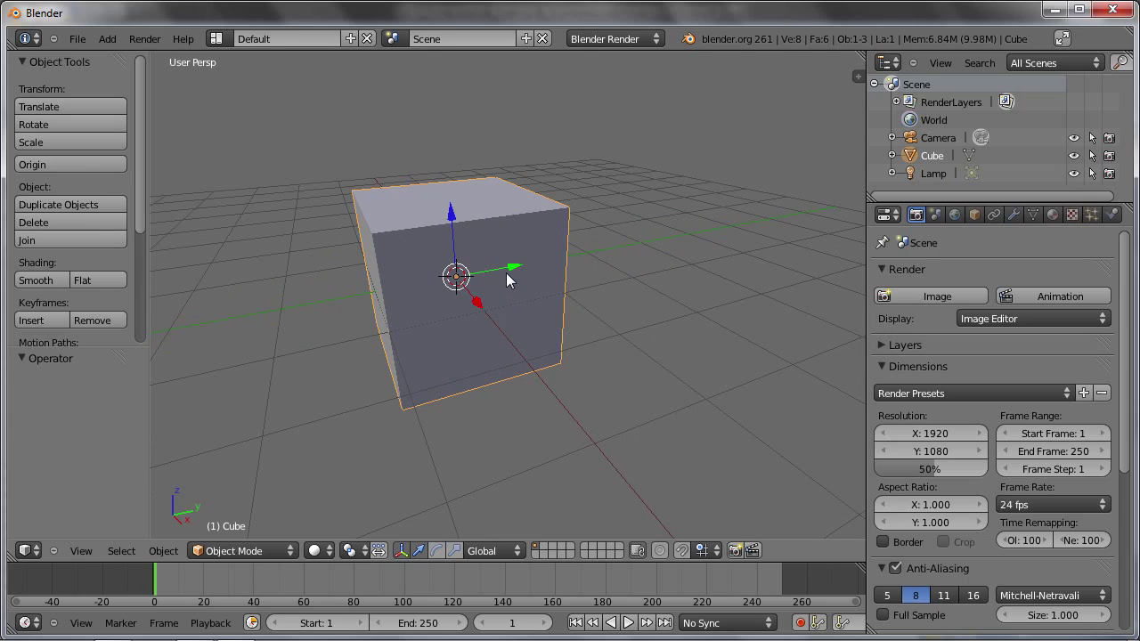
# - In Edit Mode, cut a centred edge loop through the cube's middle
pyautogui.press('Tab')
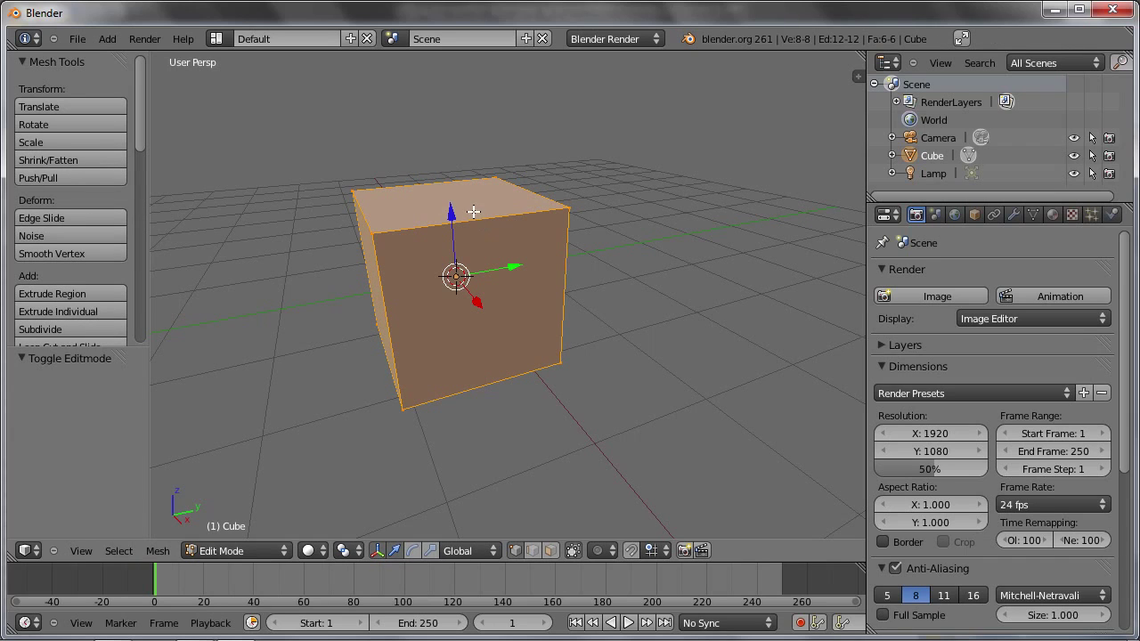
pyautogui.hotkey('ctrl', 'r')
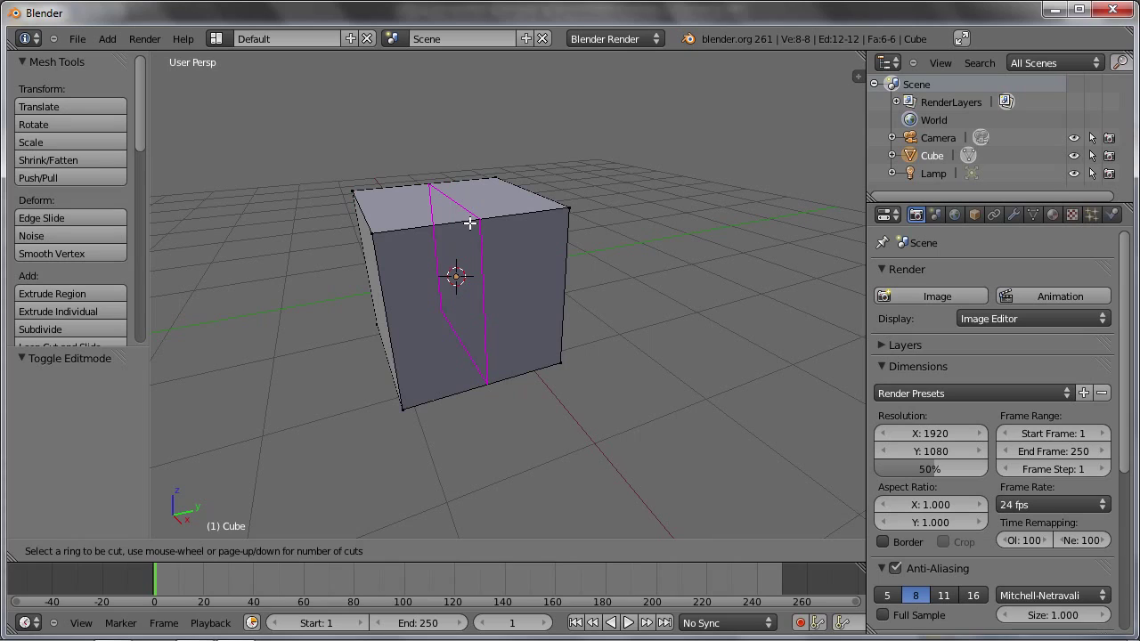
pyautogui.press('Escape')
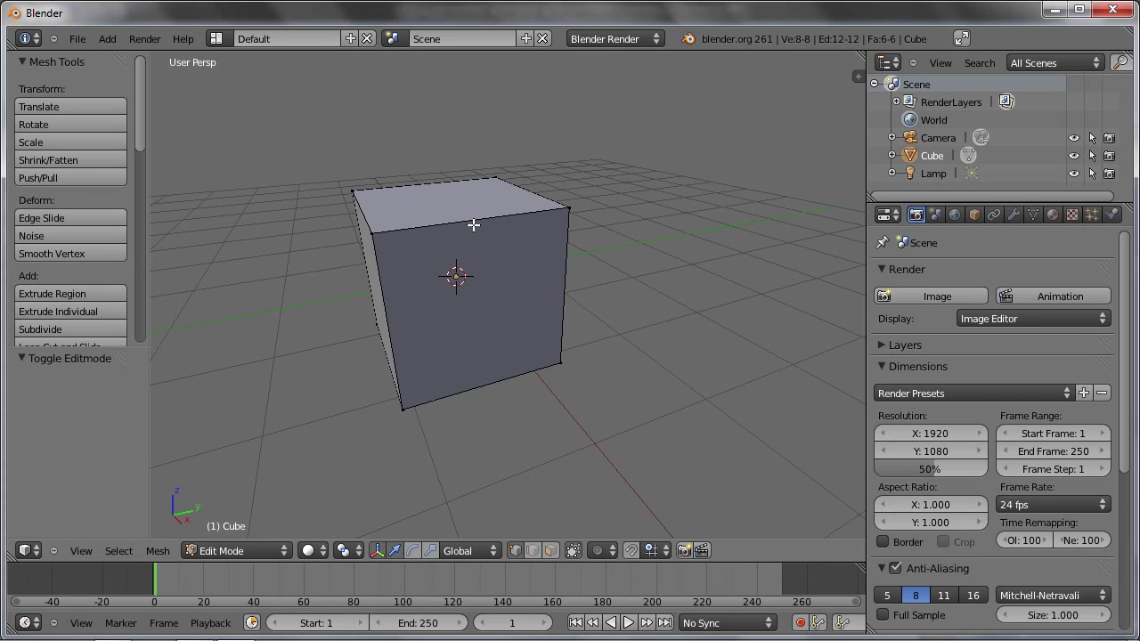
pyautogui.press('KP_1')
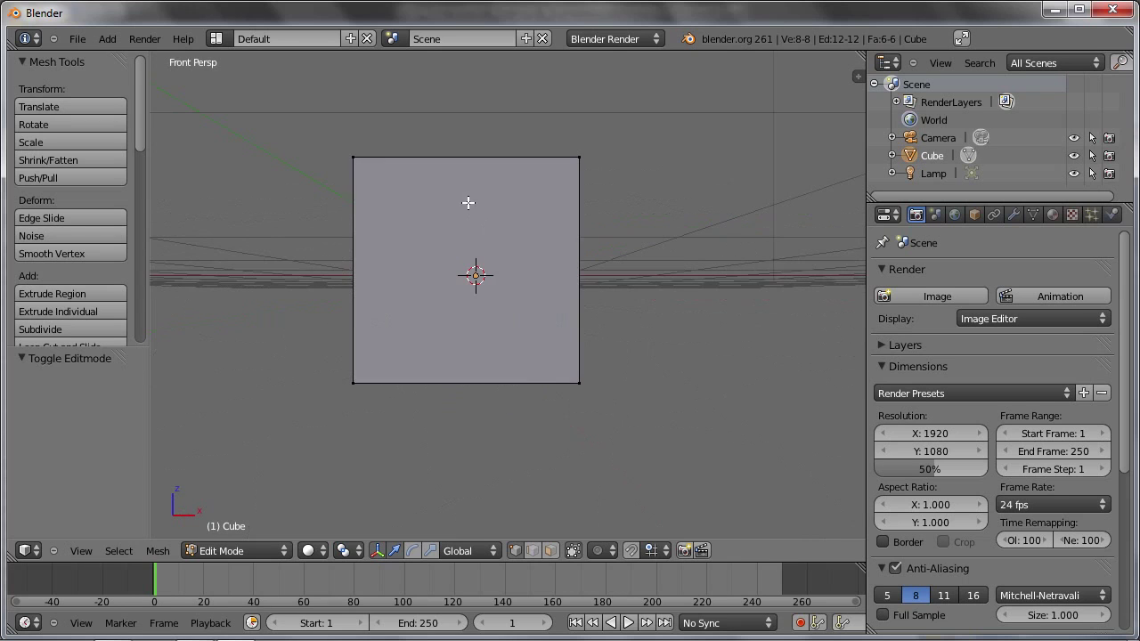
pyautogui.moveTo(458, 181); pyautogui.dragTo(479, 273, button='middle')
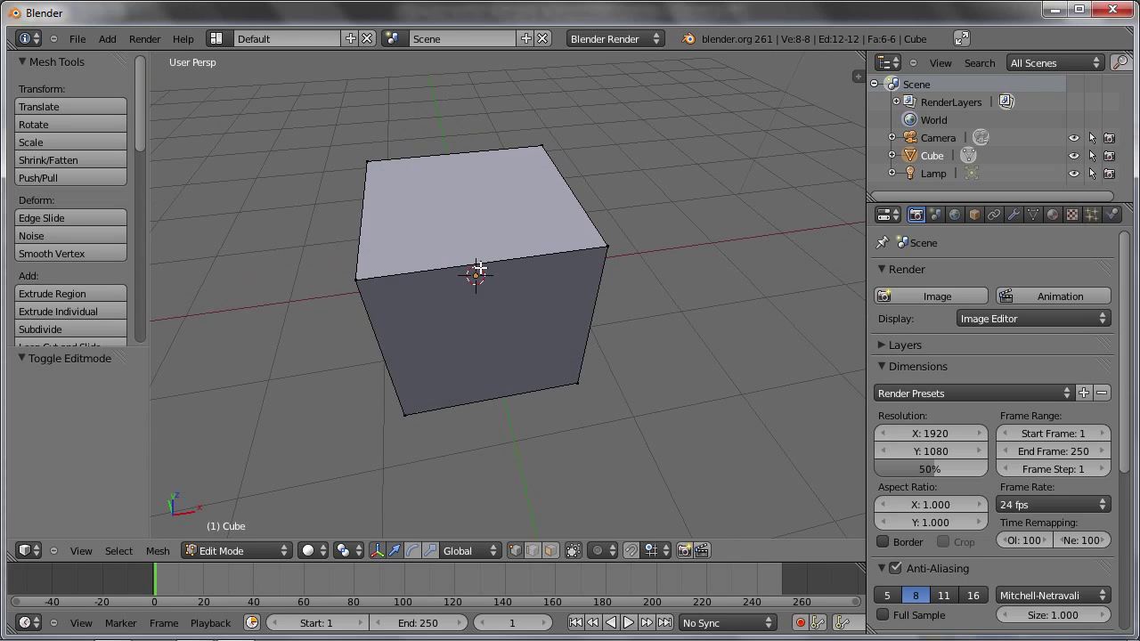
pyautogui.hotkey('ctrl', 'r')
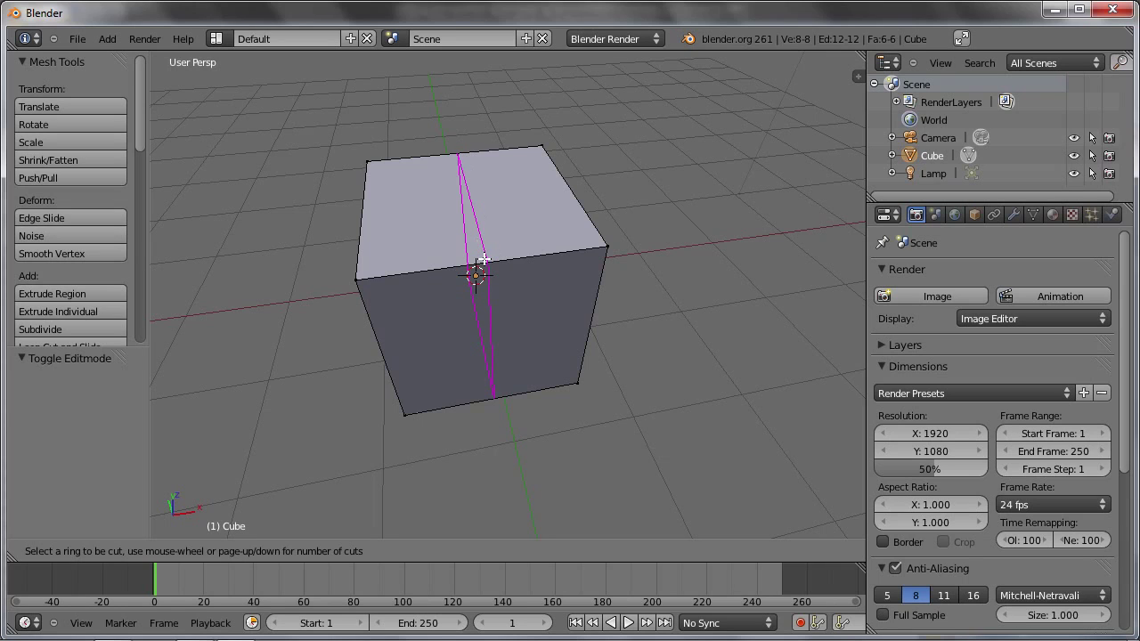
pyautogui.click(487, 260)
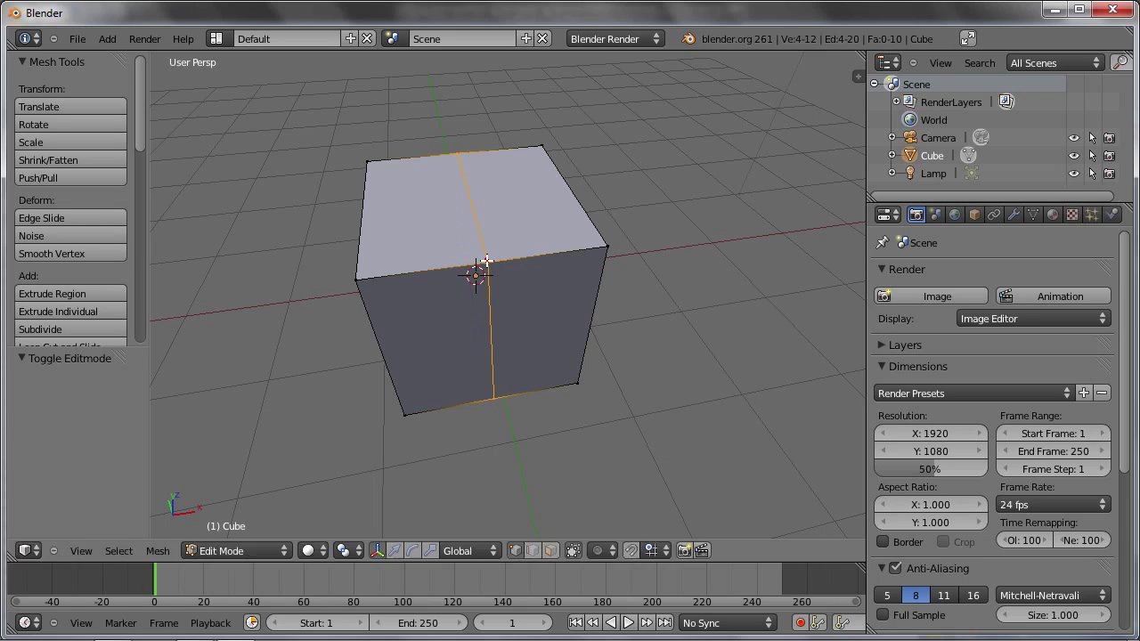
pyautogui.rightClick(488, 260)
pyautogui.moveTo(477, 280)
pyautogui.mouseDown(button='middle')
pyautogui.moveTo(487, 260)
pyautogui.moveTo(523, 261)
pyautogui.mouseUp(button='middle')
# - Delete the left face's four vertices, leaving an open half box
pyautogui.rightClick(348, 179)
pyautogui.keyDown('shift'); pyautogui.rightClick(404, 254); pyautogui.keyUp('shift')
pyautogui.keyDown('shift'); pyautogui.rightClick(432, 431); pyautogui.keyUp('shift')
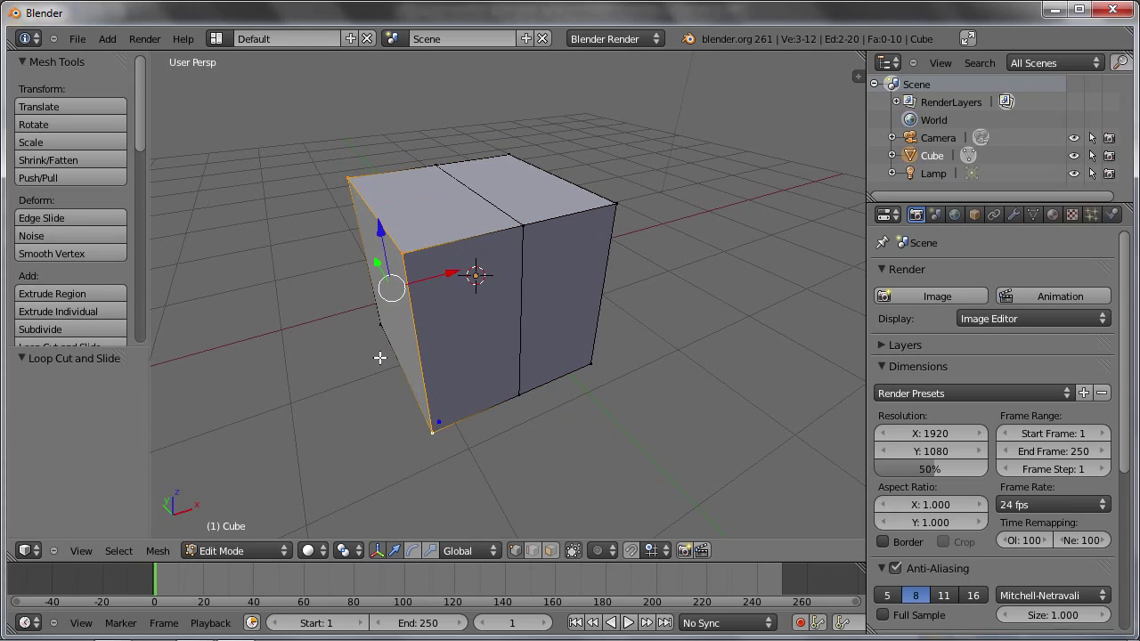
pyautogui.keyDown('shift'); pyautogui.rightClick(380, 326); pyautogui.keyUp('shift')
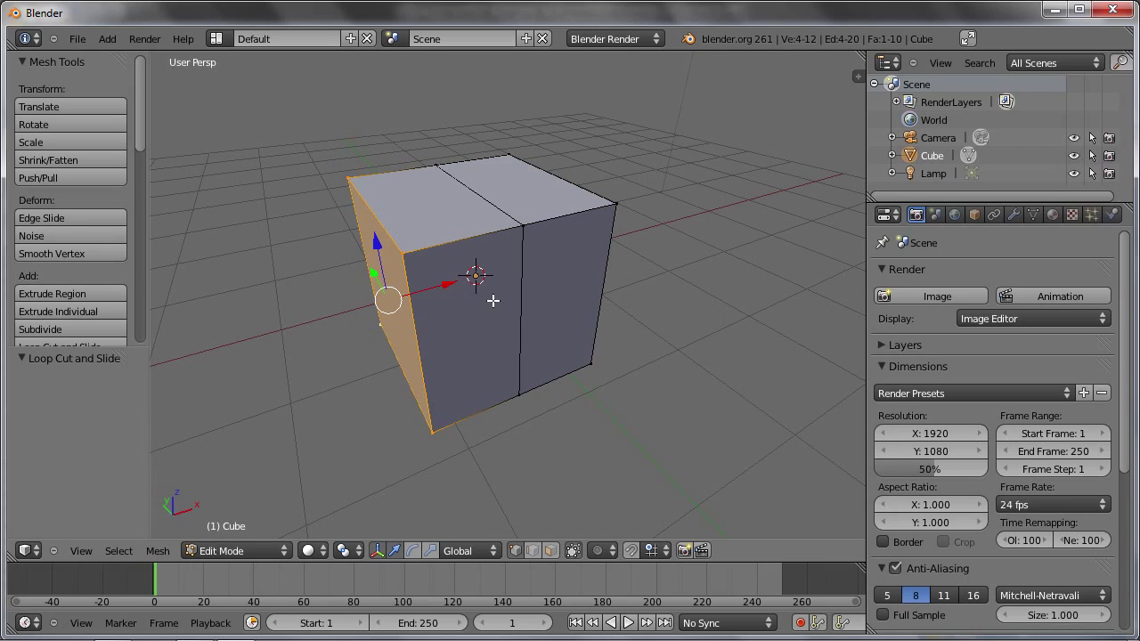
pyautogui.press('x')
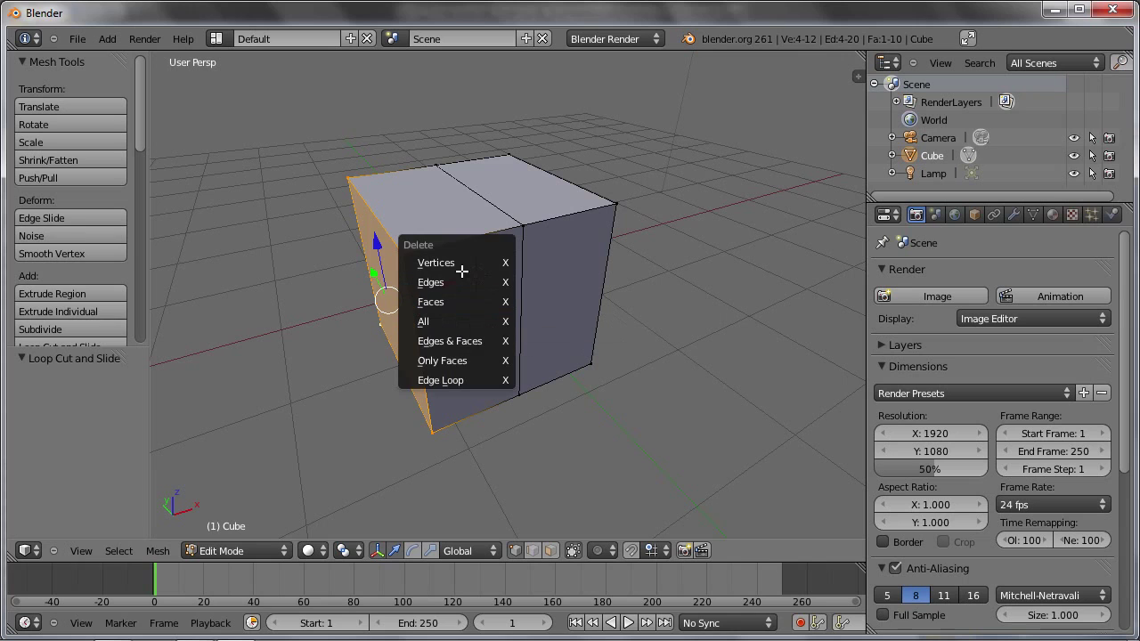
pyautogui.click(456, 264)
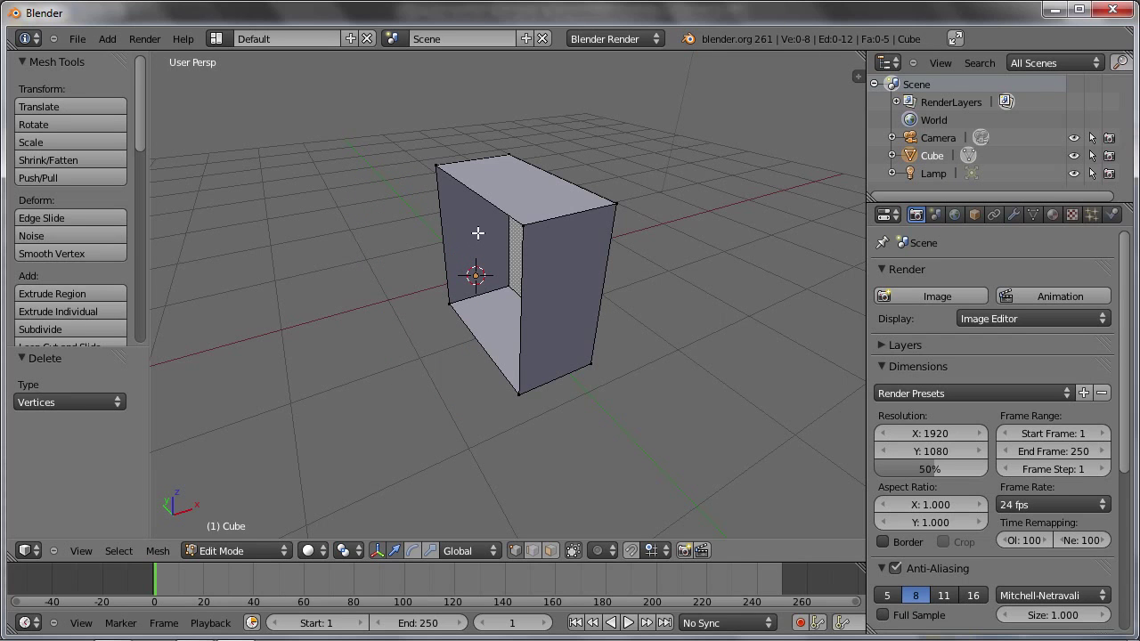
pyautogui.moveTo(429, 228)
pyautogui.mouseDown(button='middle')
pyautogui.moveTo(460, 224)
pyautogui.moveTo(463, 269)
pyautogui.mouseUp(button='middle')
# - Add a Mirror modifier to the half box in Object Mode
pyautogui.scroll(5, 463, 269)
pyautogui.press('Tab')
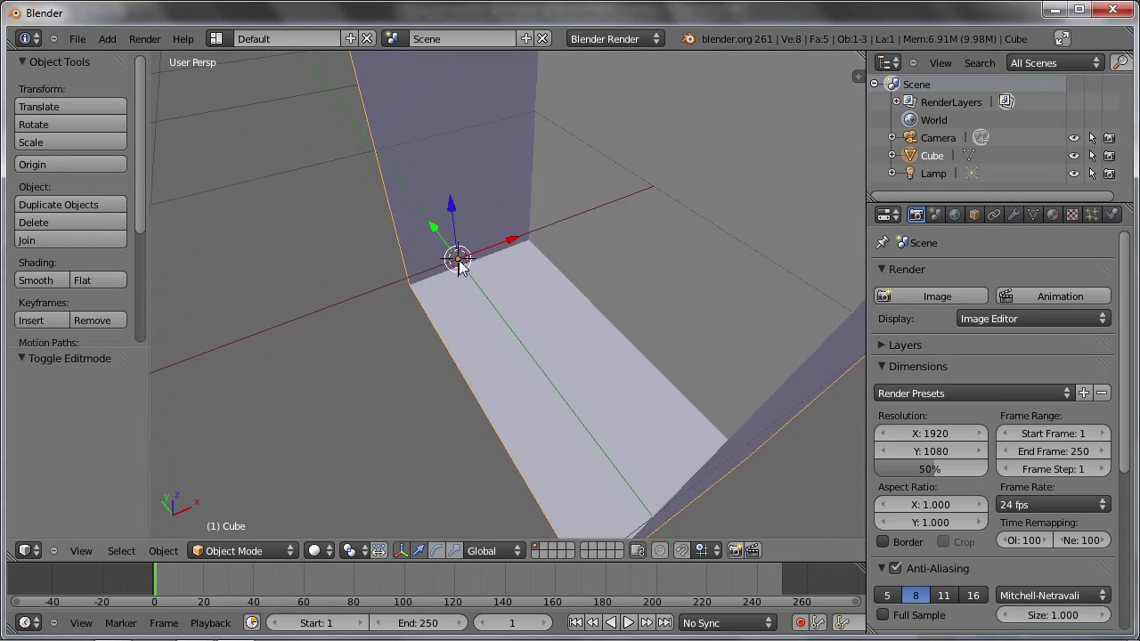
pyautogui.scroll(-5, 457, 253)
pyautogui.click(1014, 215)
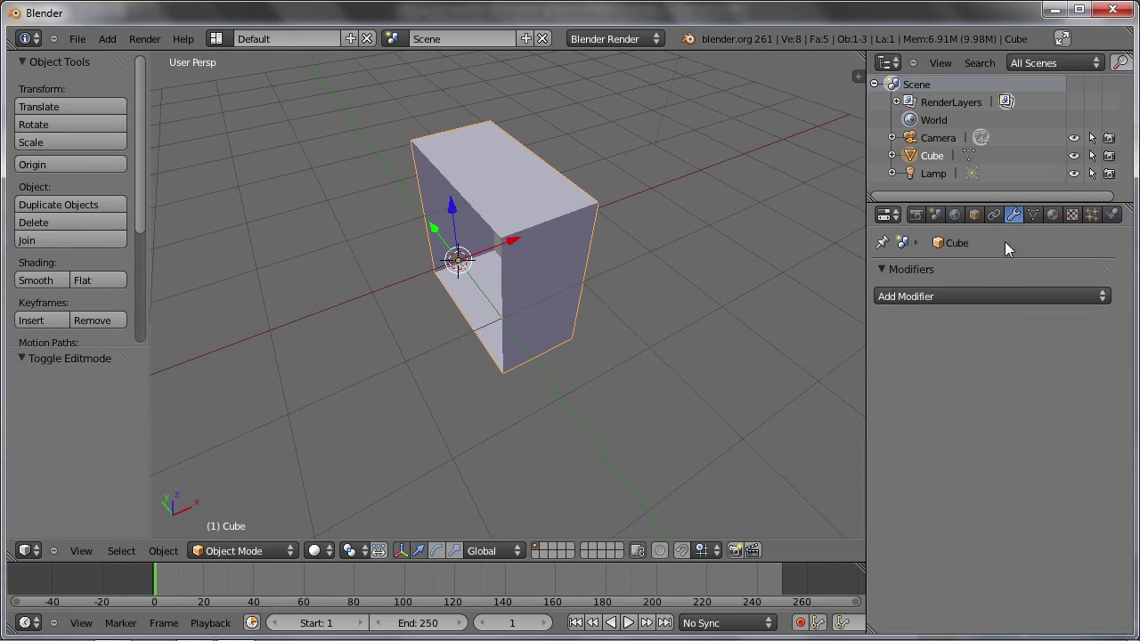
pyautogui.click(998, 295)
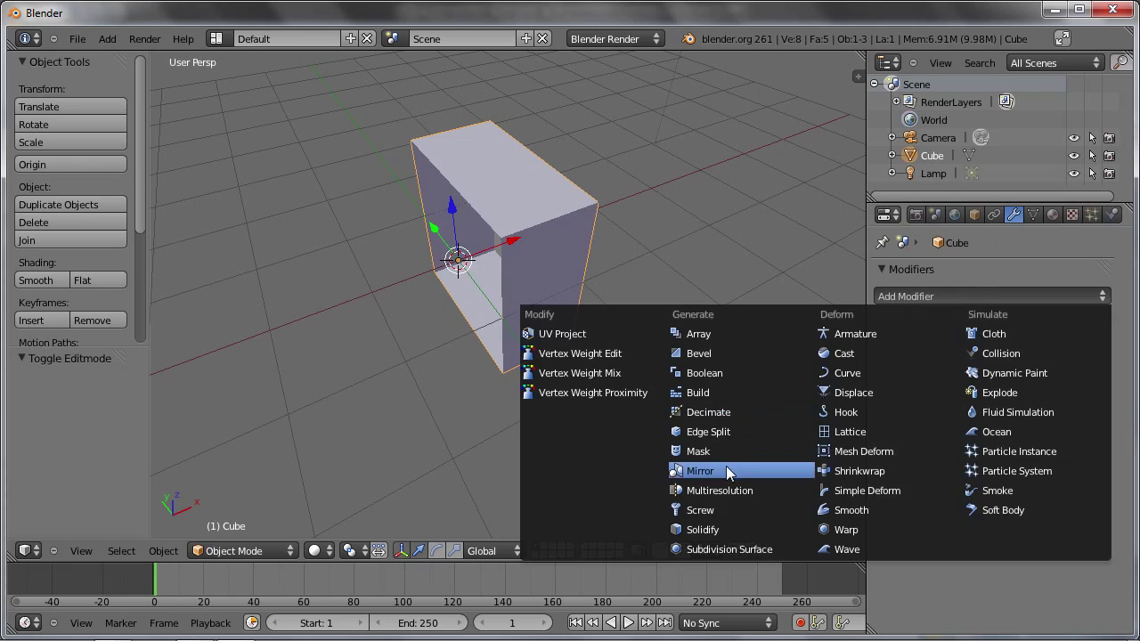
pyautogui.click(726, 466)
pyautogui.moveTo(521, 273)
pyautogui.mouseDown(button='middle')
pyautogui.moveTo(507, 170)
pyautogui.moveTo(342, 171)
pyautogui.moveTo(321, 273)
pyautogui.moveTo(419, 179)
pyautogui.mouseUp(button='middle')
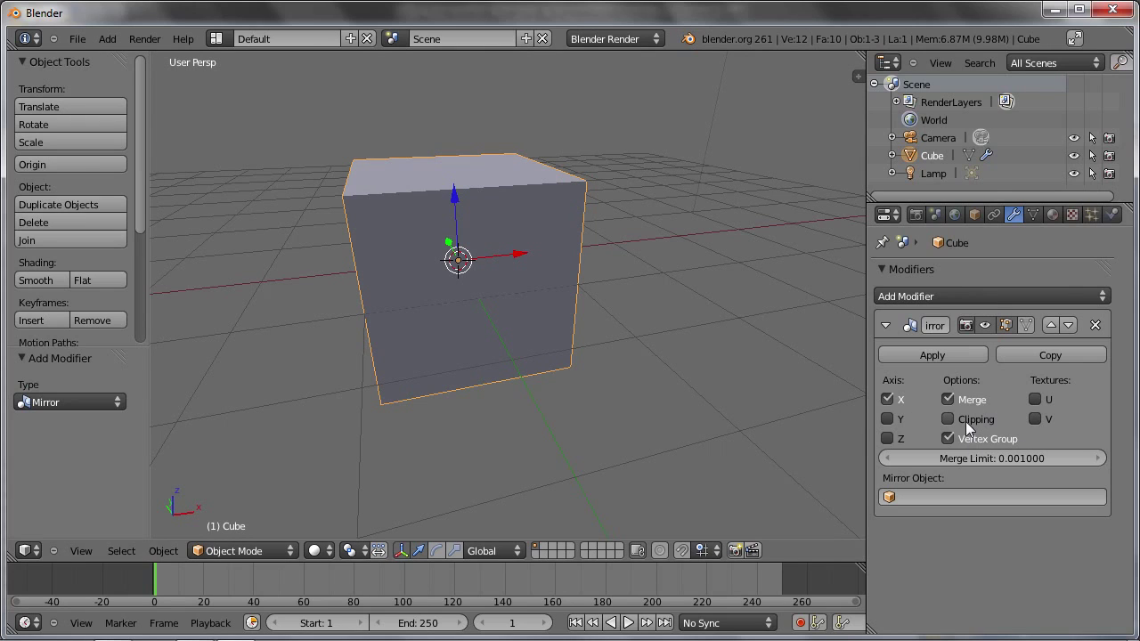
# - Turn on Mirror Clipping and slide the middle-edge vertices back to the mirror centre
pyautogui.press('Tab')
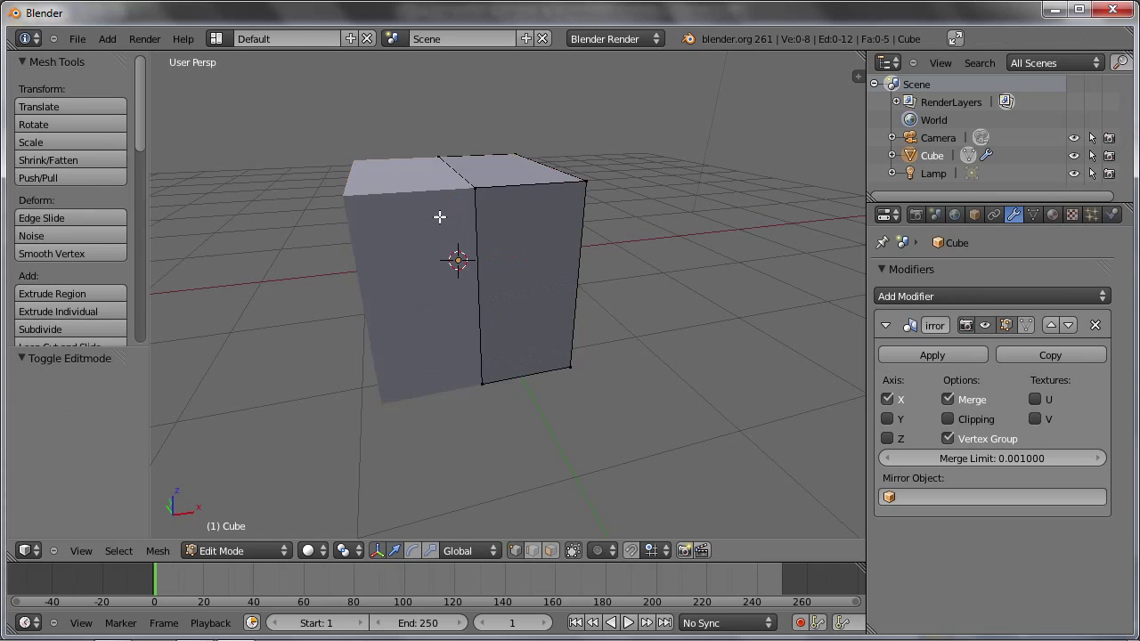
pyautogui.moveTo(450, 153); pyautogui.dragTo(500, 218, button='middle')
pyautogui.rightClick(414, 149)
pyautogui.keyDown('shift'); pyautogui.rightClick(516, 234); pyautogui.keyUp('shift')
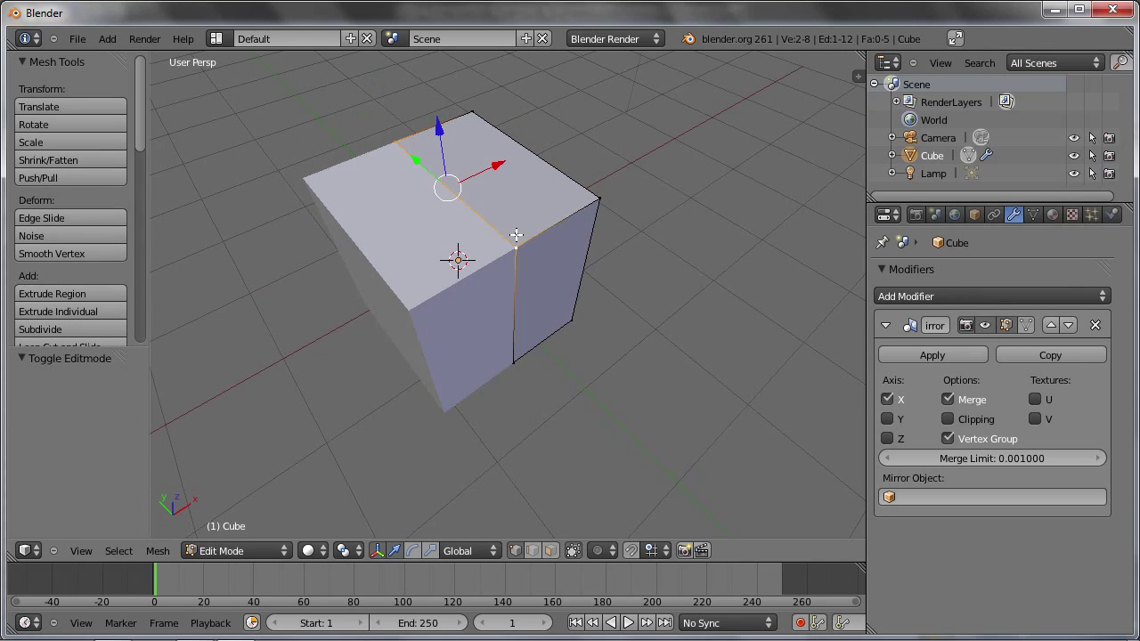
pyautogui.press('g')
pyautogui.press('x')
pyautogui.click(530, 169)
pyautogui.moveTo(535, 174)
pyautogui.mouseDown(button='middle')
pyautogui.moveTo(556, 182)
pyautogui.moveTo(497, 194)
pyautogui.mouseUp(button='middle')
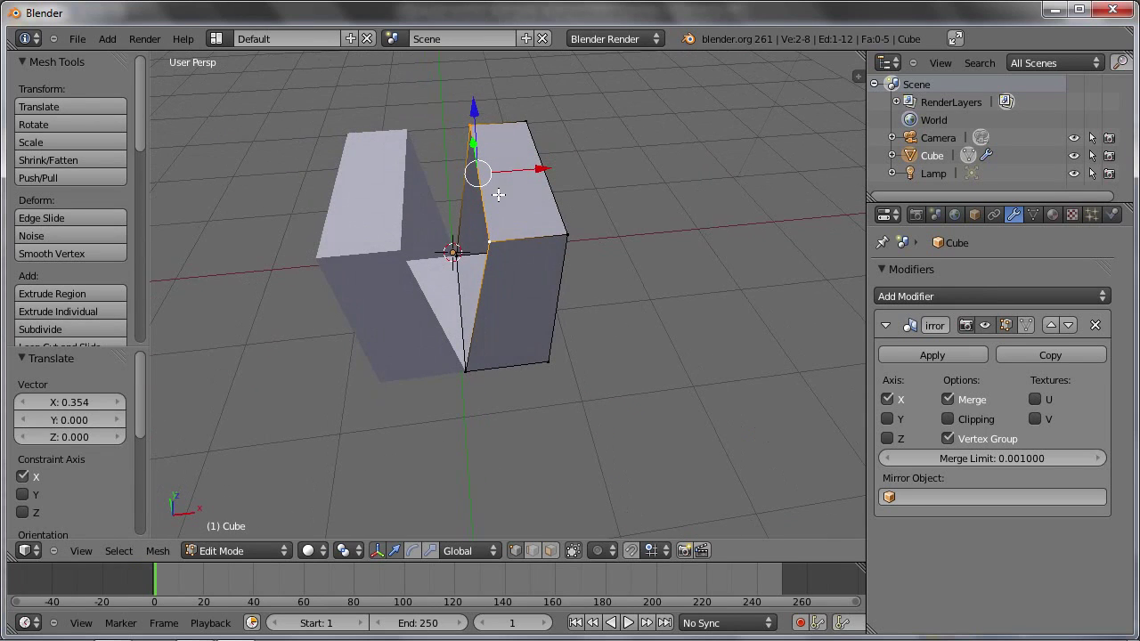
pyautogui.click(947, 419)
pyautogui.moveTo(542, 171)
pyautogui.mouseDown()
pyautogui.moveTo(428, 168)
pyautogui.moveTo(482, 170)
pyautogui.mouseUp()
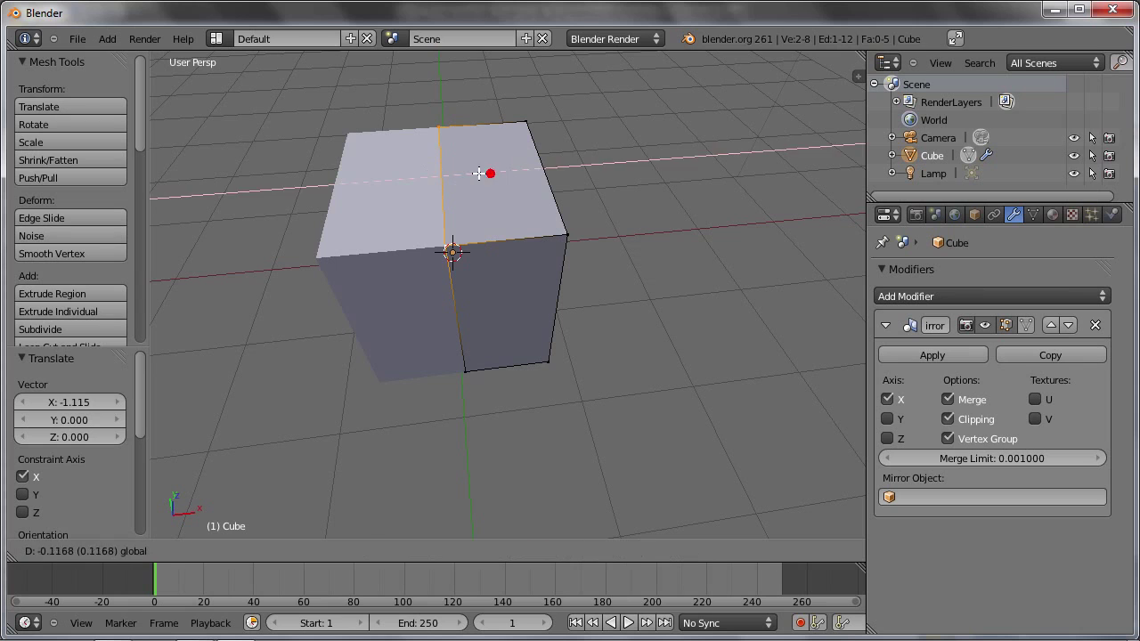
pyautogui.moveTo(479, 211); pyautogui.dragTo(441, 219, button='middle')
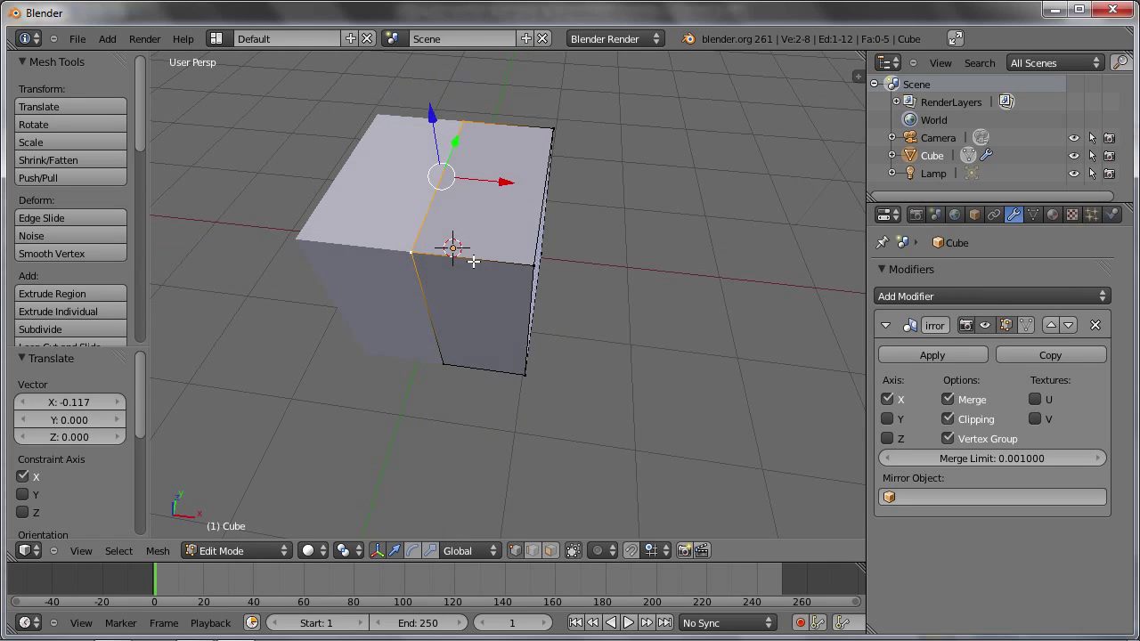
# - Try scaling the whole mesh along X, then undo it
pyautogui.press('a')
pyautogui.press('a')
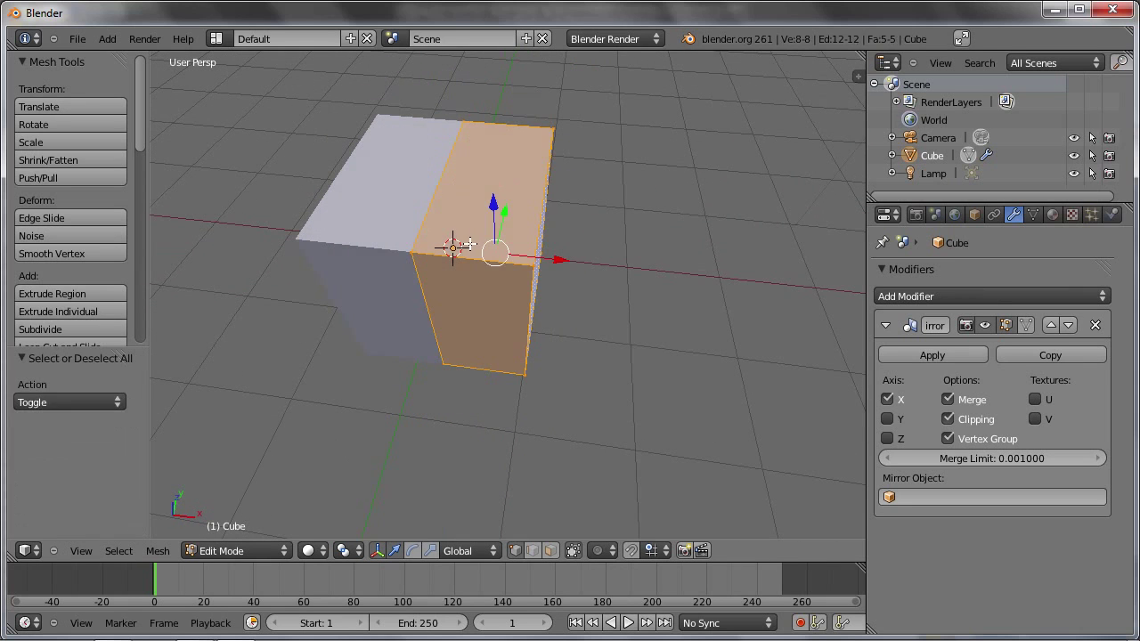
pyautogui.press('s')
pyautogui.press('x')
pyautogui.click(410, 228)
pyautogui.scroll(-2, 440, 250)
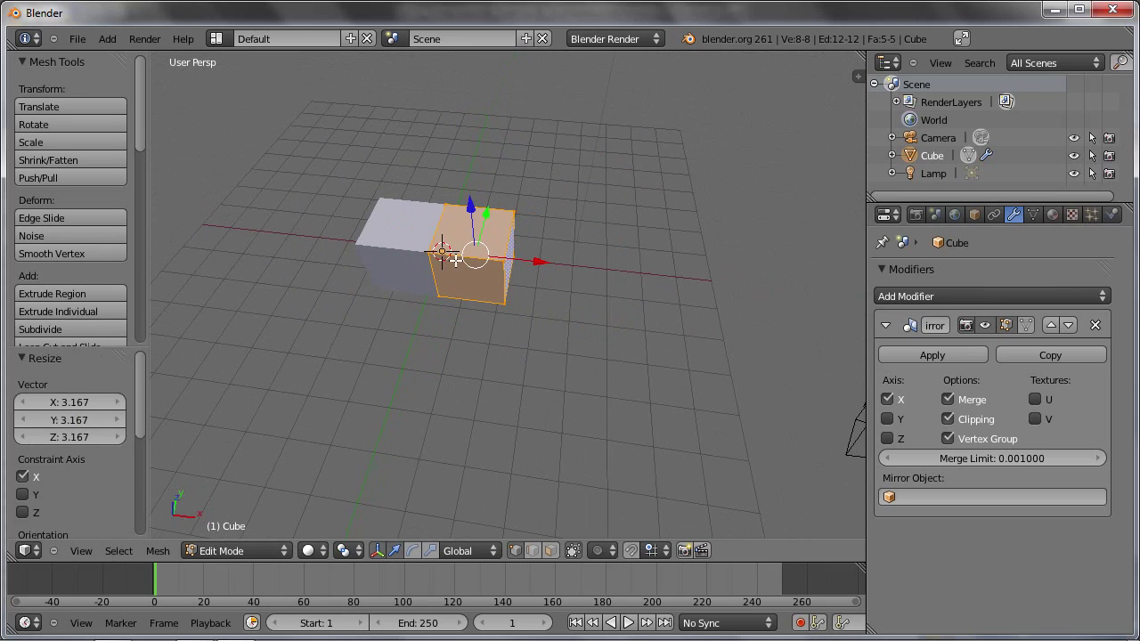
pyautogui.hotkey('ctrl', 'z')
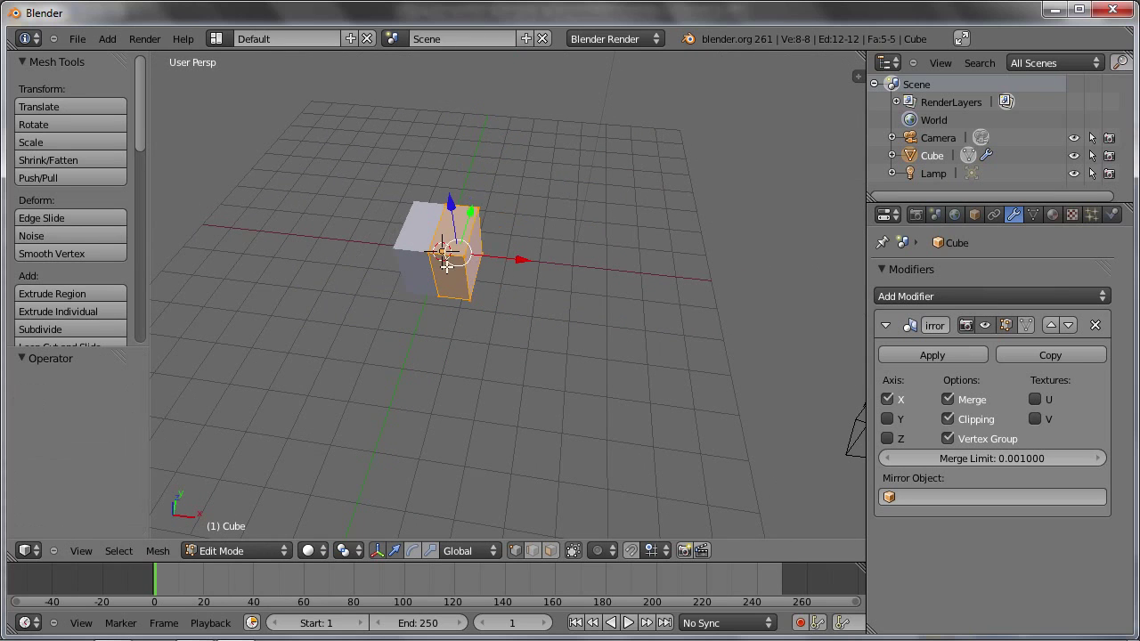
pyautogui.moveTo(456, 267)
pyautogui.mouseDown(button='middle')
pyautogui.moveTo(472, 258)
pyautogui.moveTo(545, 321)
pyautogui.moveTo(534, 300)
pyautogui.mouseUp(button='middle')
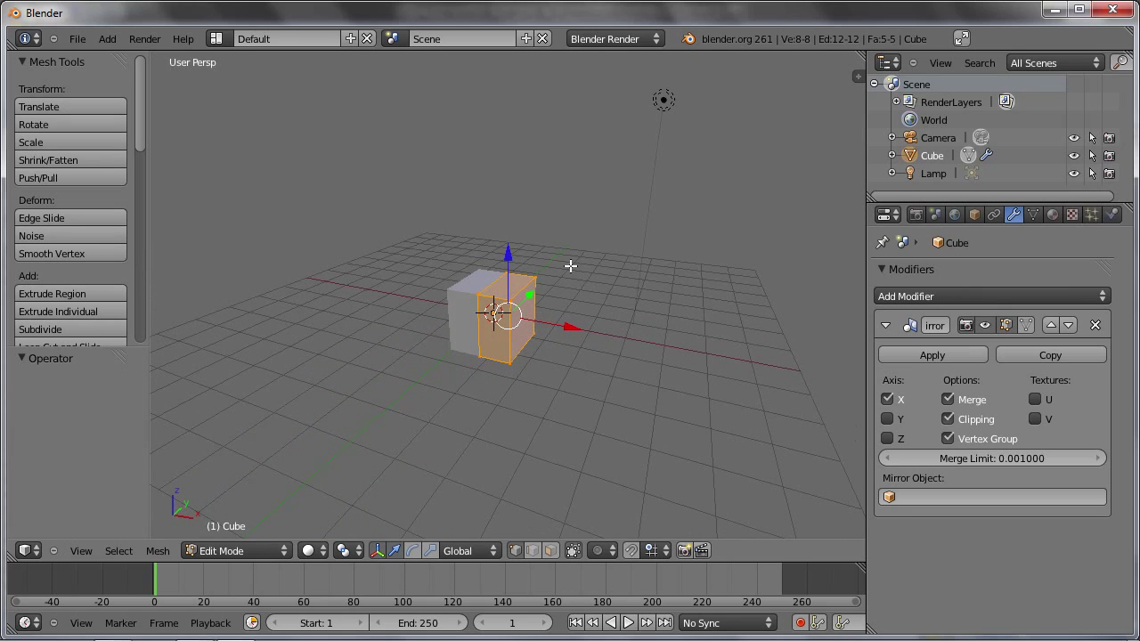
# - Raise the whole mirrored cube 1 unit along Z
pyautogui.press('g')
pyautogui.press('z')
pyautogui.press('1')
pyautogui.press('Return')
pyautogui.moveTo(496, 299)
pyautogui.mouseDown(button='middle')
pyautogui.moveTo(474, 323)
pyautogui.moveTo(490, 392)
pyautogui.mouseUp(button='middle')
pyautogui.scroll(2, 474, 322)
pyautogui.scroll(3, 474, 323)
pyautogui.moveTo(506, 275); pyautogui.dragTo(490, 257, button='middle')
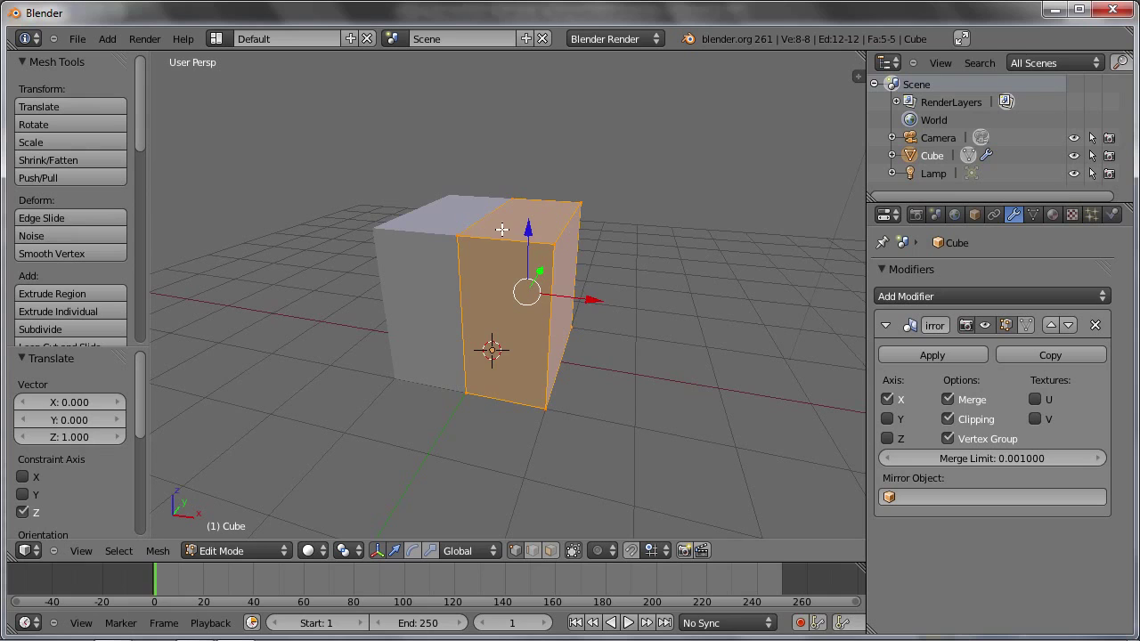
pyautogui.rightClick(513, 226)
# - Lower the cube's top face along Z to flatten it into a low slab
pyautogui.press('g')
pyautogui.press('z')
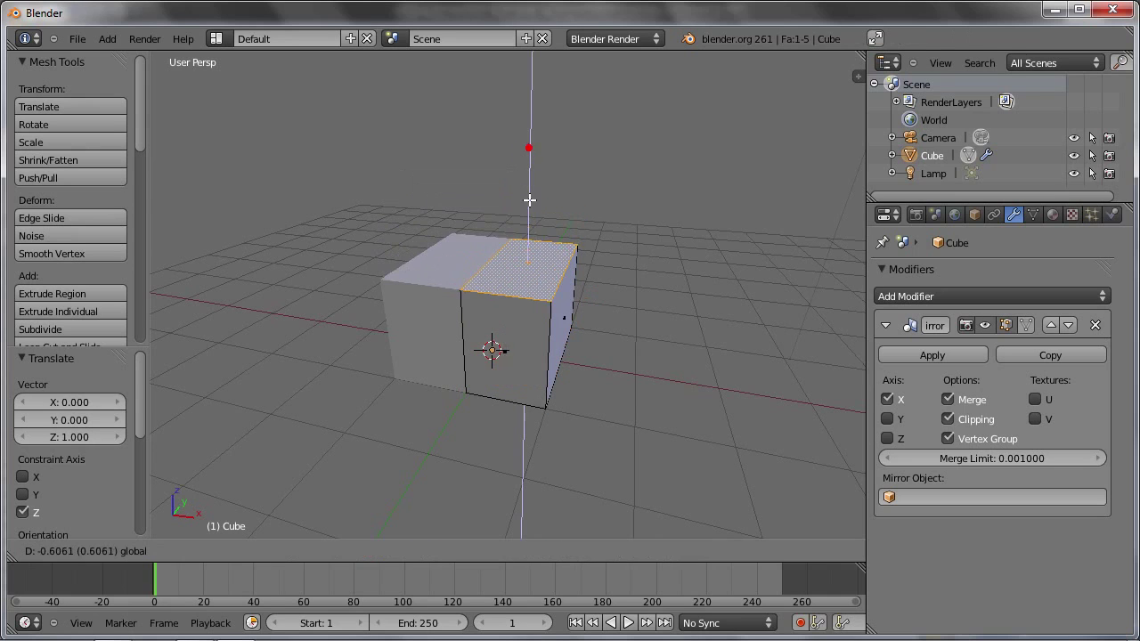
pyautogui.click(527, 265)
pyautogui.moveTo(526, 264)
pyautogui.mouseDown(button='middle')
pyautogui.moveTo(626, 330)
pyautogui.moveTo(626, 319)
pyautogui.moveTo(529, 380)
pyautogui.mouseUp(button='middle')
# - Cut two edge loops across the slab with Ctrl+R
pyautogui.hotkey('ctrl', 'r')
pyautogui.click(512, 375)
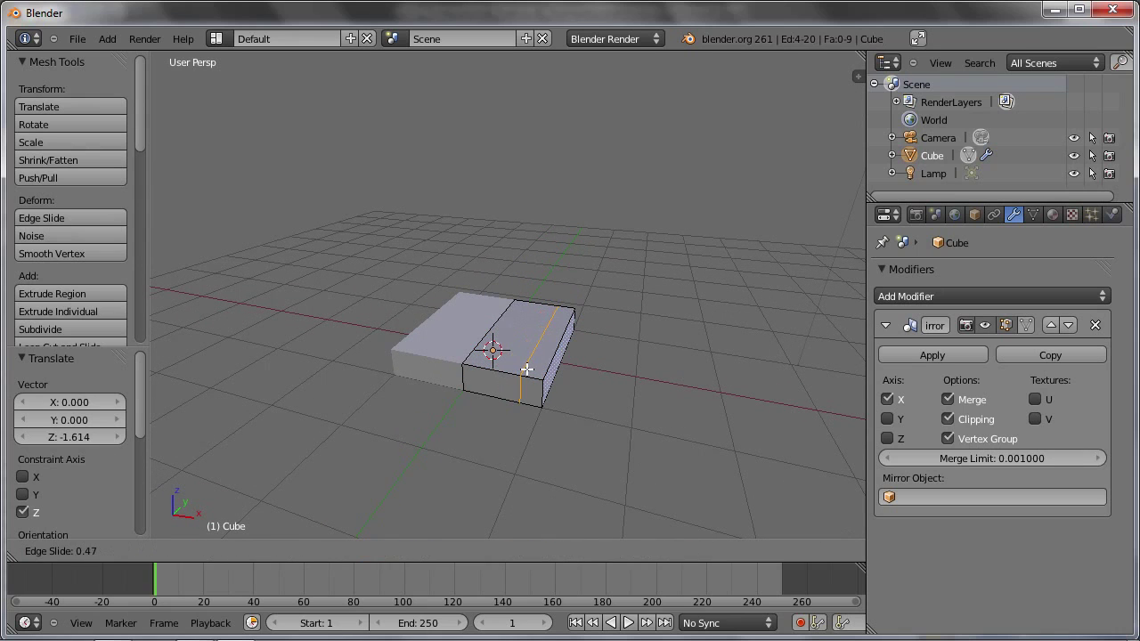
pyautogui.click(529, 352)
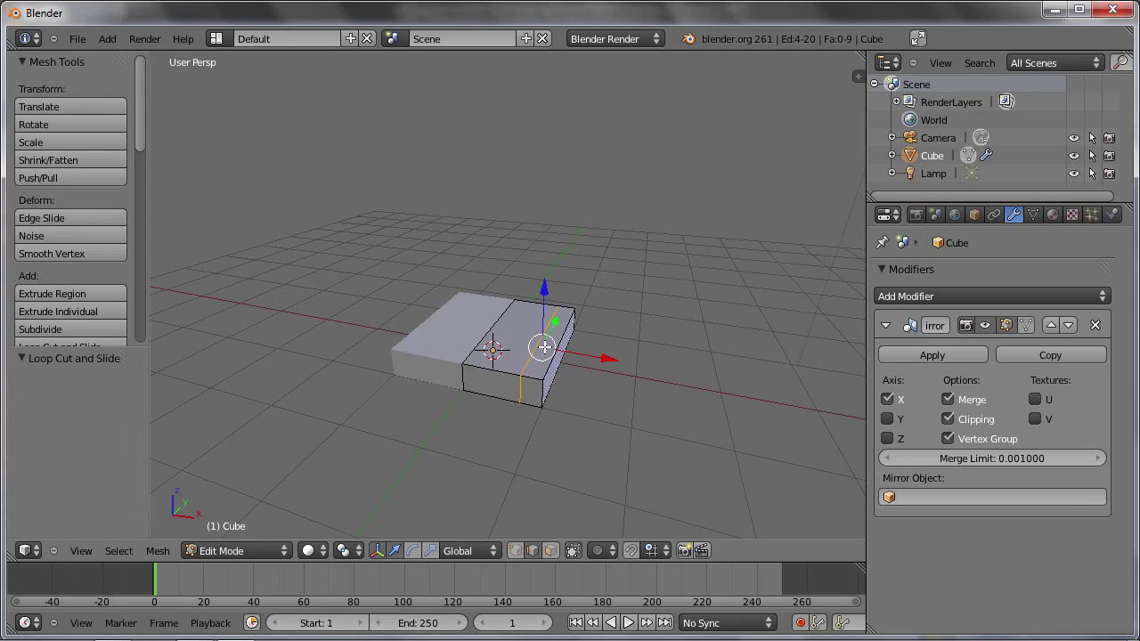
pyautogui.moveTo(583, 282)
pyautogui.mouseDown(button='middle')
pyautogui.moveTo(591, 326)
pyautogui.moveTo(539, 323)
pyautogui.moveTo(399, 275)
pyautogui.moveTo(534, 312)
pyautogui.moveTo(460, 324)
pyautogui.moveTo(586, 347)
pyautogui.mouseUp(button='middle')
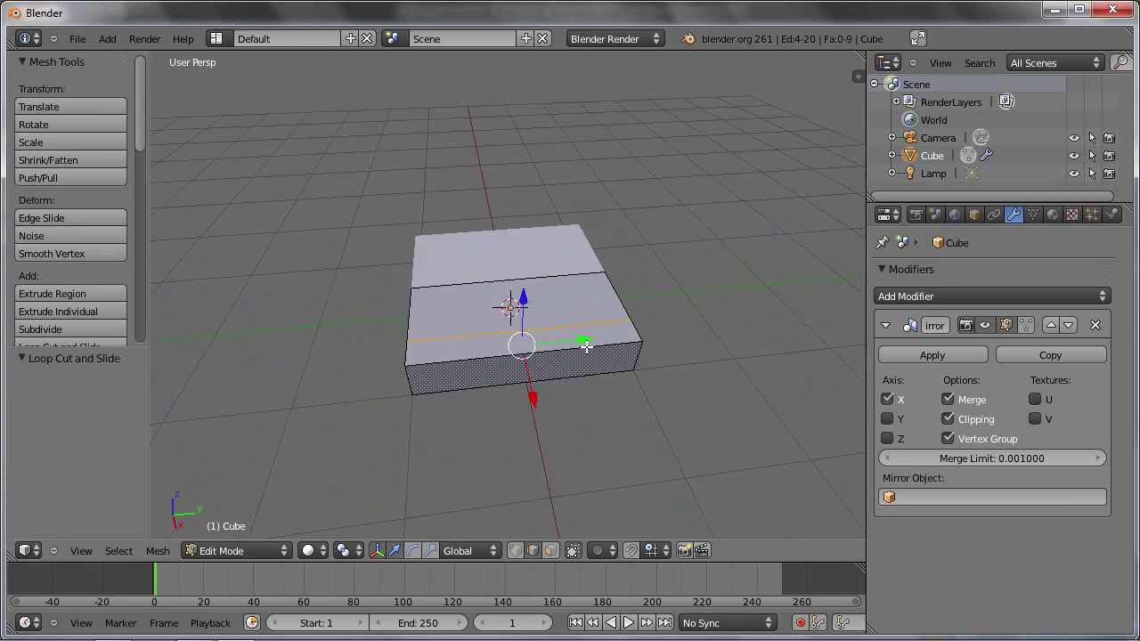
pyautogui.hotkey('ctrl', 'r')
pyautogui.click(552, 342)
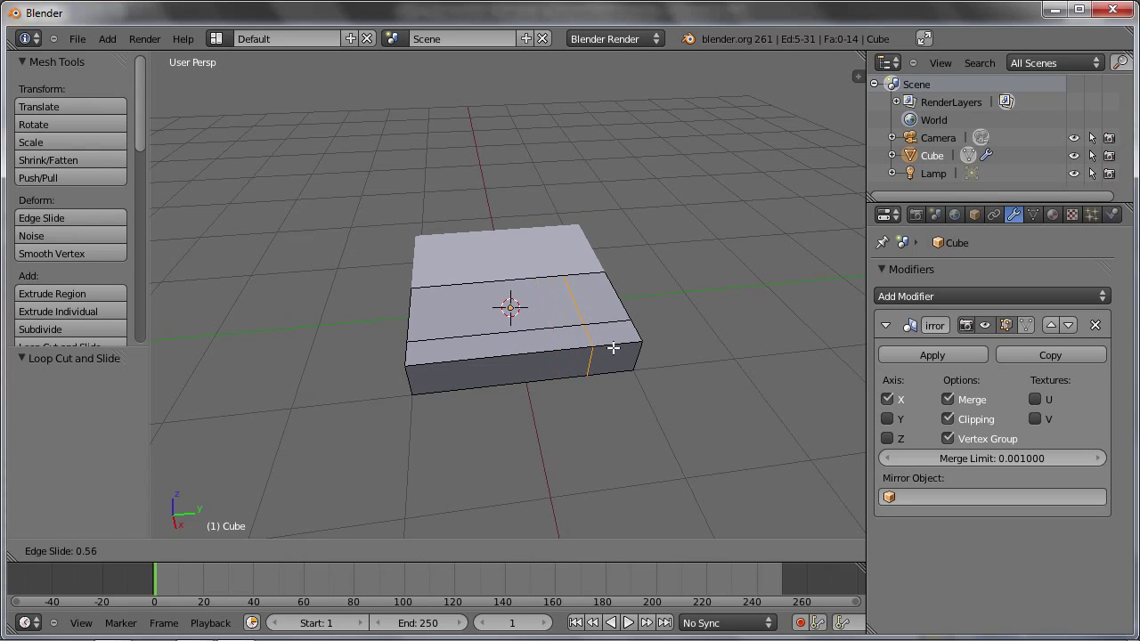
pyautogui.click(613, 347)
pyautogui.moveTo(613, 347); pyautogui.dragTo(666, 323, button='middle')
pyautogui.moveTo(670, 347); pyautogui.dragTo(572, 328, button='middle')
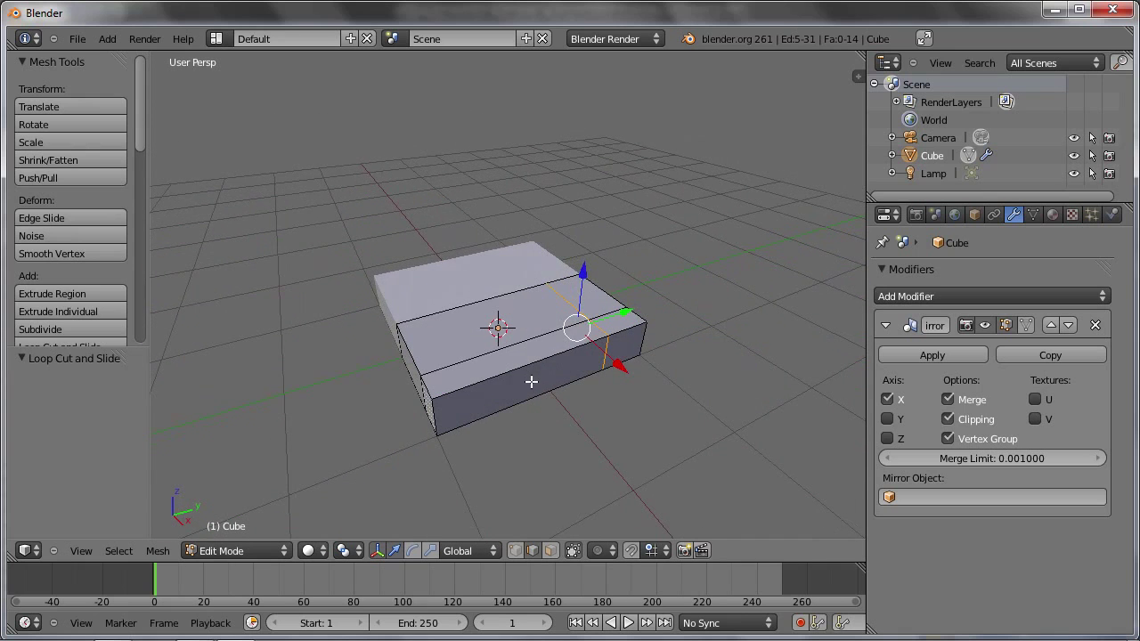
pyautogui.moveTo(529, 377); pyautogui.dragTo(583, 433, button='middle')
# - In face select mode, extrude four top faces of the slab upward
pyautogui.click(552, 552)
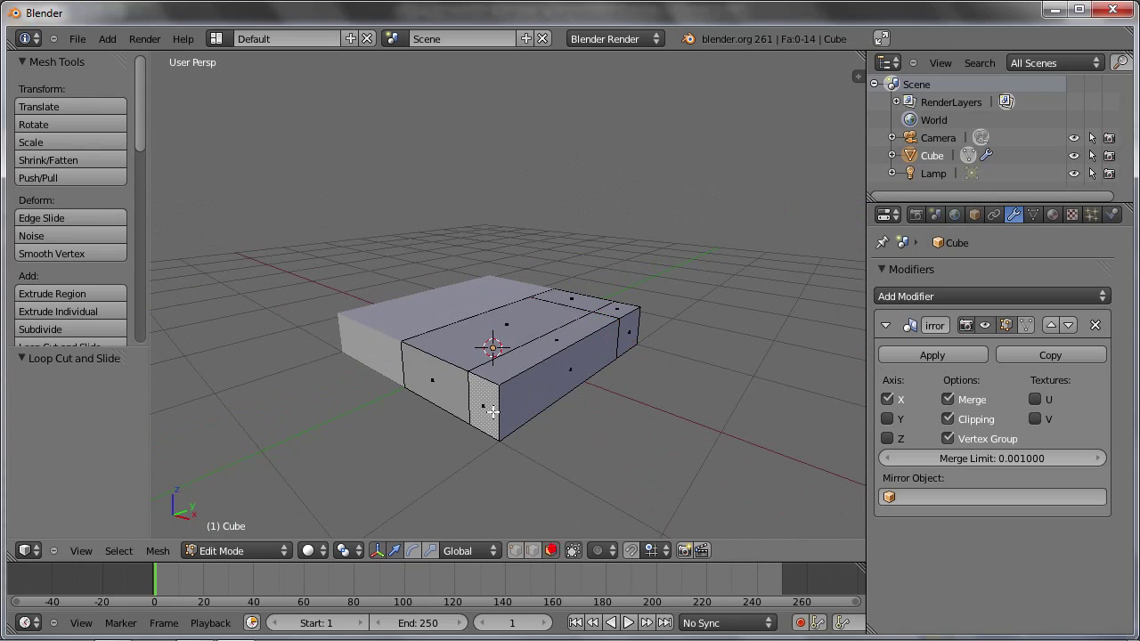
pyautogui.rightClick(503, 326)
pyautogui.keyDown('shift'); pyautogui.rightClick(574, 303); pyautogui.keyUp('shift')
pyautogui.keyDown('shift'); pyautogui.rightClick(613, 312); pyautogui.keyUp('shift')
pyautogui.keyDown('shift'); pyautogui.rightClick(586, 297); pyautogui.keyUp('shift')
pyautogui.press('e')
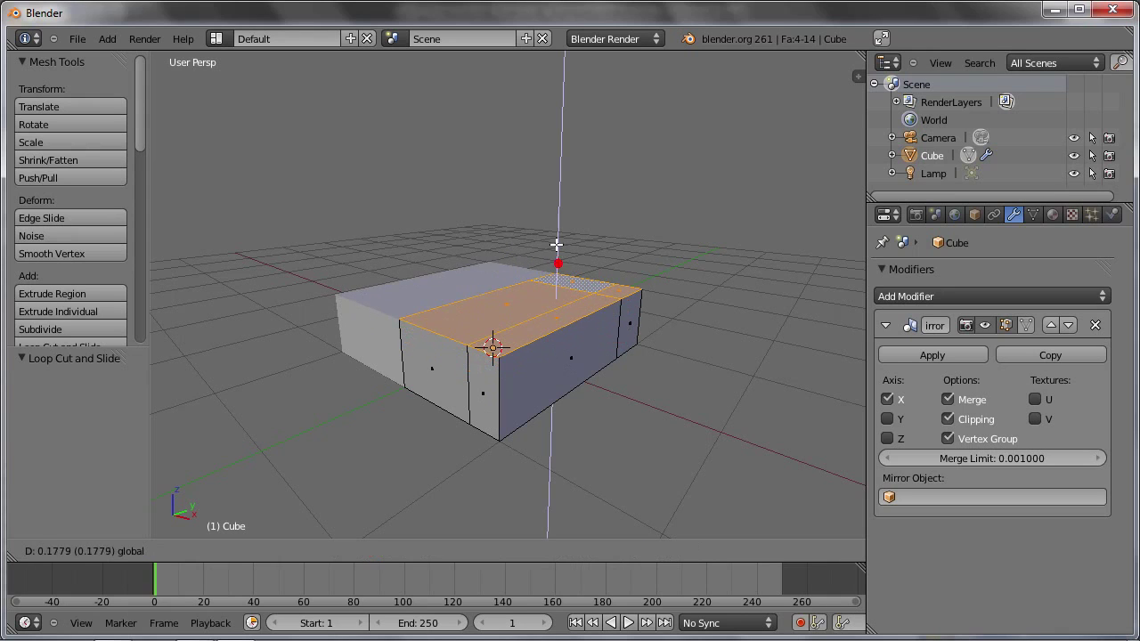
pyautogui.click(554, 240)
# - Extrude the three front-edge faces upward into a side wall
pyautogui.rightClick(557, 310)
pyautogui.keyDown('shift'); pyautogui.rightClick(583, 299); pyautogui.keyUp('shift')
pyautogui.keyDown('shift'); pyautogui.rightClick(588, 286); pyautogui.keyUp('shift')
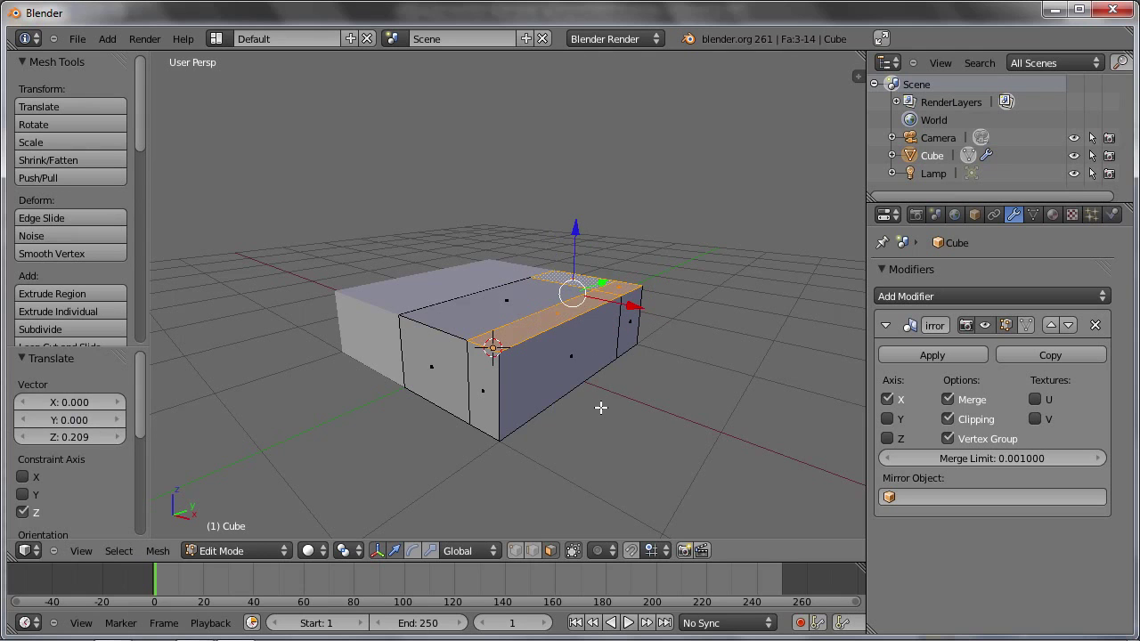
pyautogui.press('e')
pyautogui.click(592, 293)
pyautogui.moveTo(598, 275); pyautogui.dragTo(616, 333, button='middle')
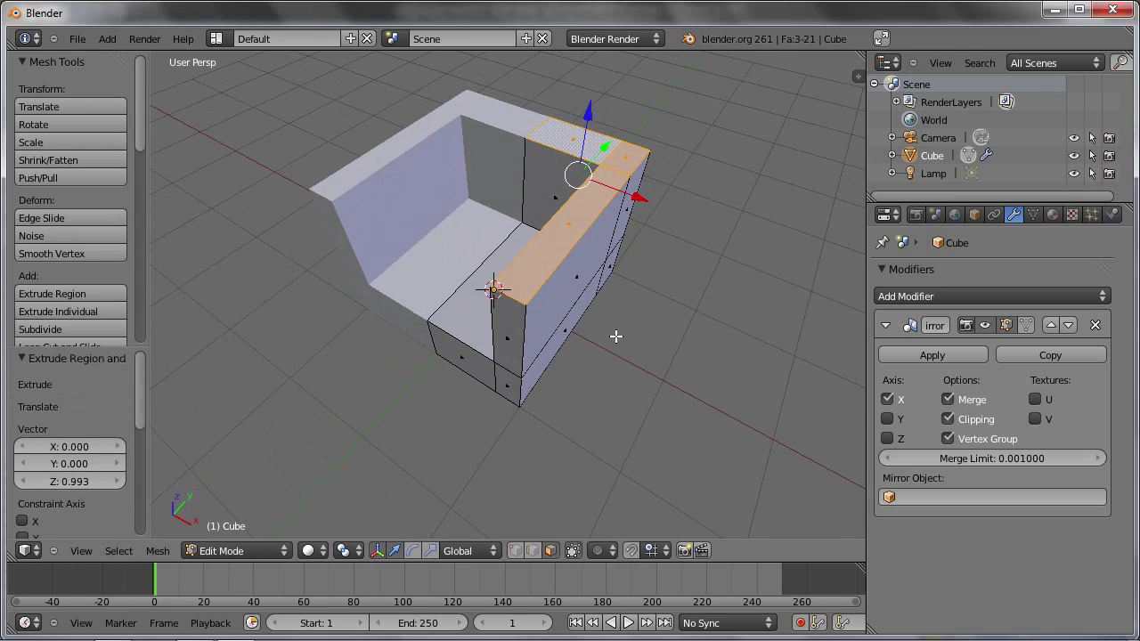
# - Move the wall strip along Y and scale it to shape the armrest
pyautogui.moveTo(608, 147); pyautogui.dragTo(638, 188)
pyautogui.press('s')
pyautogui.click(640, 260)
pyautogui.moveTo(561, 292)
pyautogui.mouseDown(button='middle')
pyautogui.moveTo(605, 274)
pyautogui.moveTo(667, 183)
pyautogui.moveTo(623, 187)
pyautogui.moveTo(377, 285)
pyautogui.moveTo(479, 288)
pyautogui.moveTo(501, 236)
pyautogui.moveTo(491, 274)
pyautogui.moveTo(609, 263)
pyautogui.moveTo(583, 178)
pyautogui.moveTo(607, 300)
pyautogui.moveTo(567, 242)
pyautogui.moveTo(521, 279)
pyautogui.moveTo(491, 278)
pyautogui.moveTo(611, 375)
pyautogui.moveTo(543, 256)
pyautogui.mouseUp(button='middle')
pyautogui.press('Tab')
pyautogui.press('Tab')
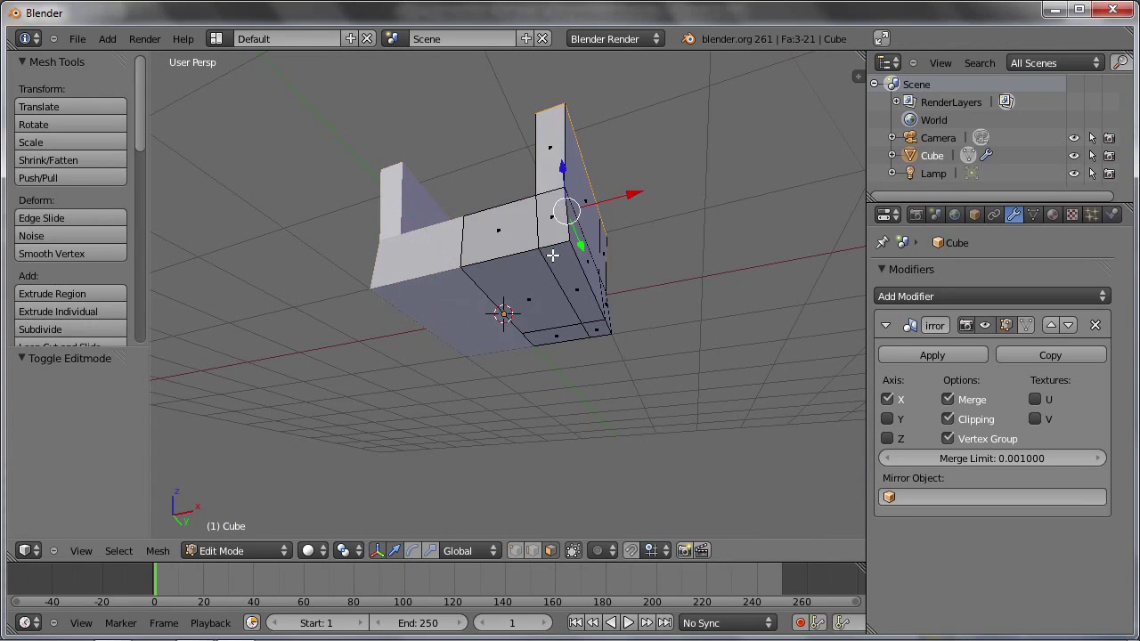
pyautogui.press('KP_7')
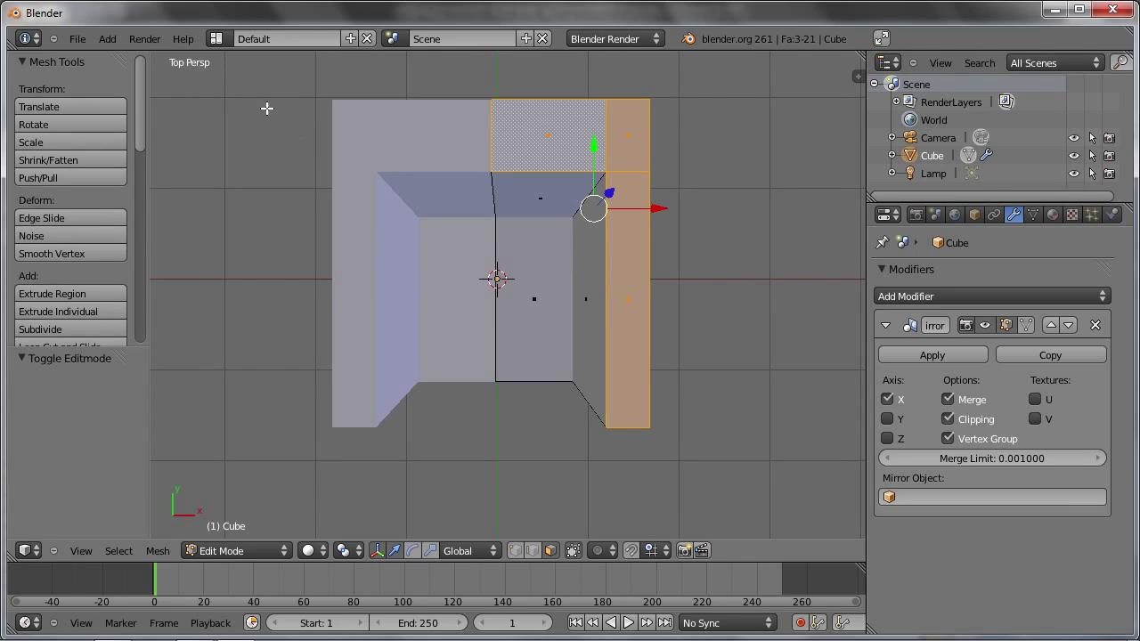
# - In top orthographic wireframe view, place the 3D cursor at the armrest's front corner and deselect all
pyautogui.press('KP_5')
pyautogui.press('z')
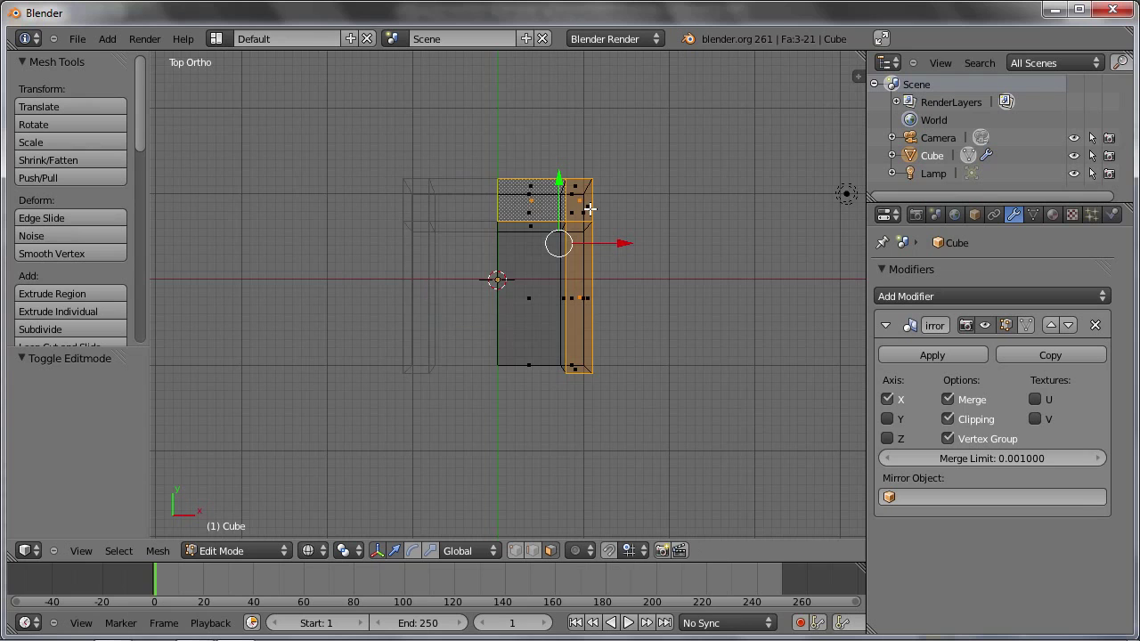
pyautogui.scroll(3, 586, 209)
pyautogui.scroll(2, 570, 212)
pyautogui.scroll(1, 561, 206)
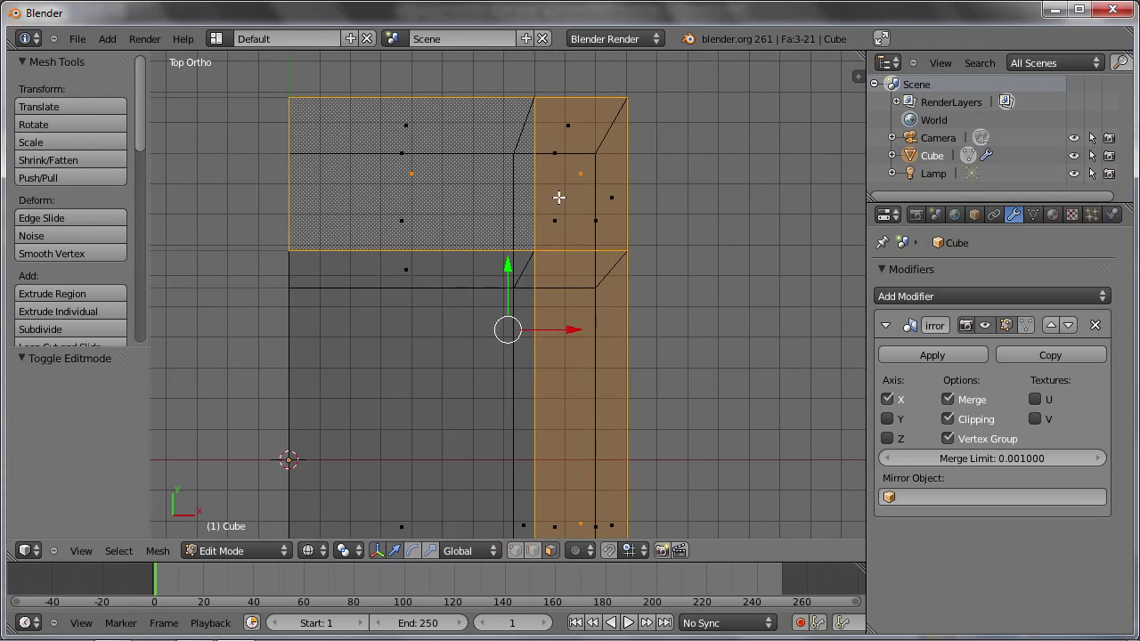
pyautogui.click(550, 210)
pyautogui.scroll(-3, 546, 215)
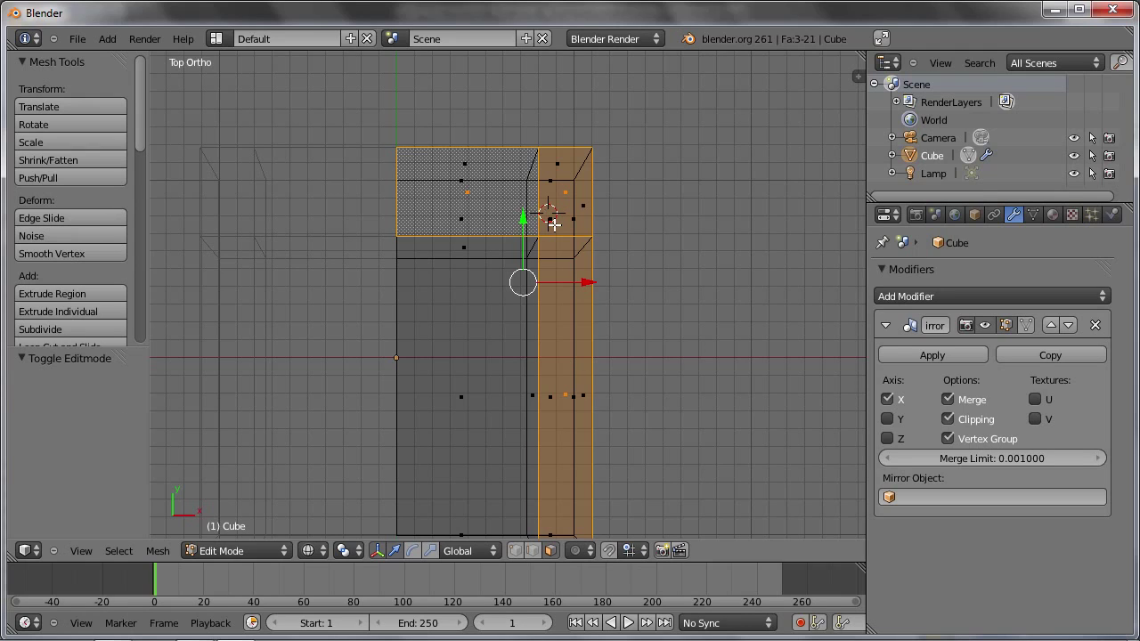
pyautogui.press('a')
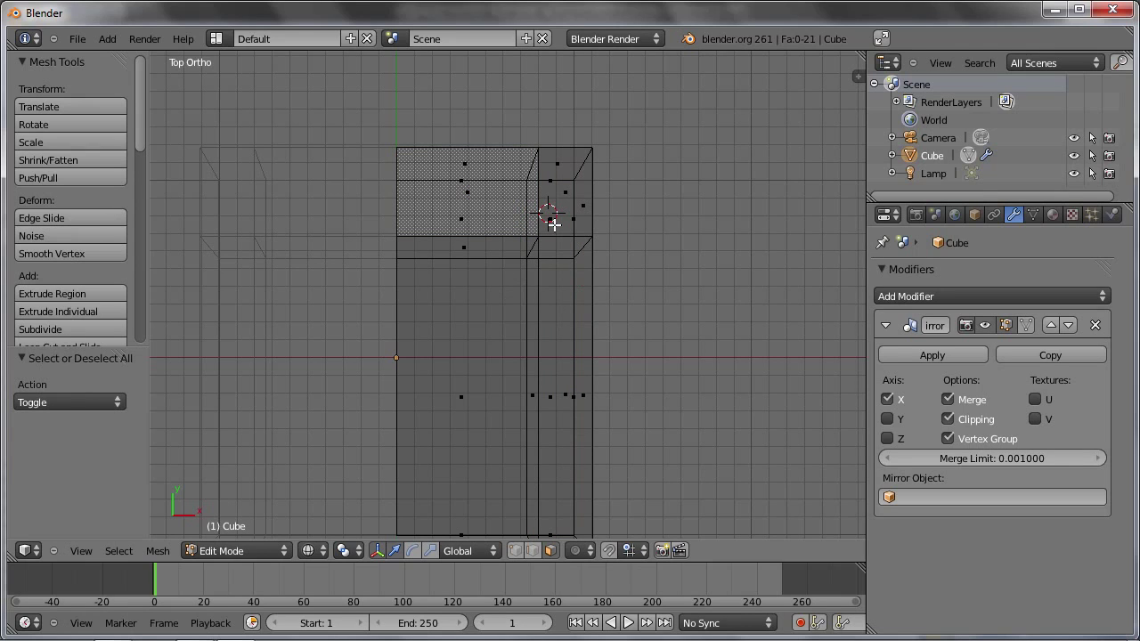
pyautogui.hotkey('shift', 'a')
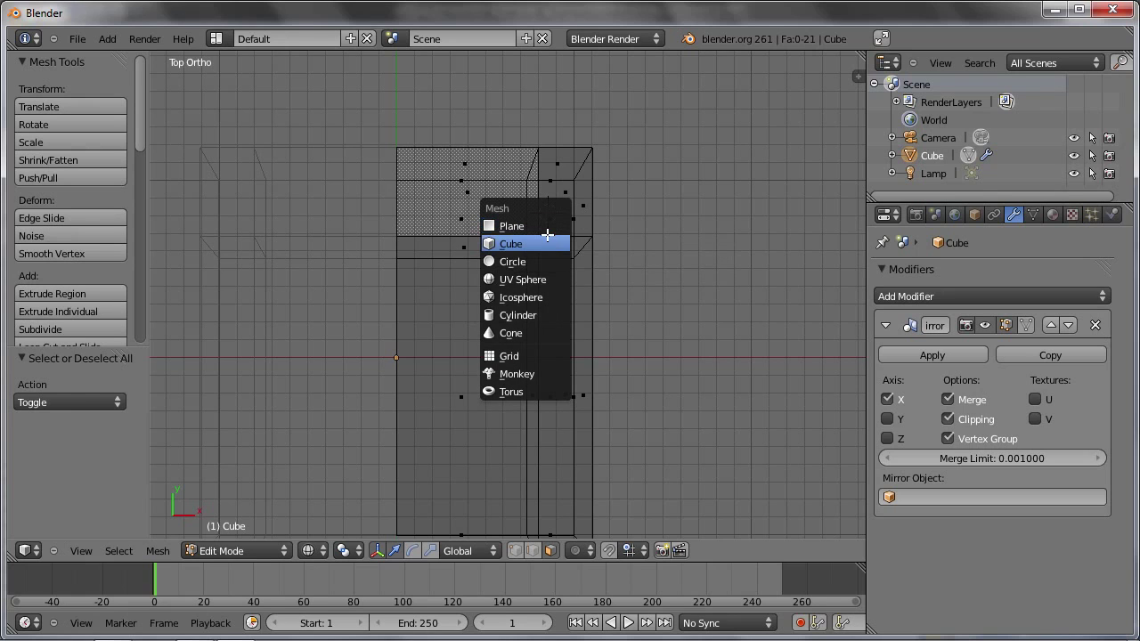
# - Add a cylinder at the cursor, turn off Mirror Clipping, and scale it to about 0.063
pyautogui.click(544, 316)
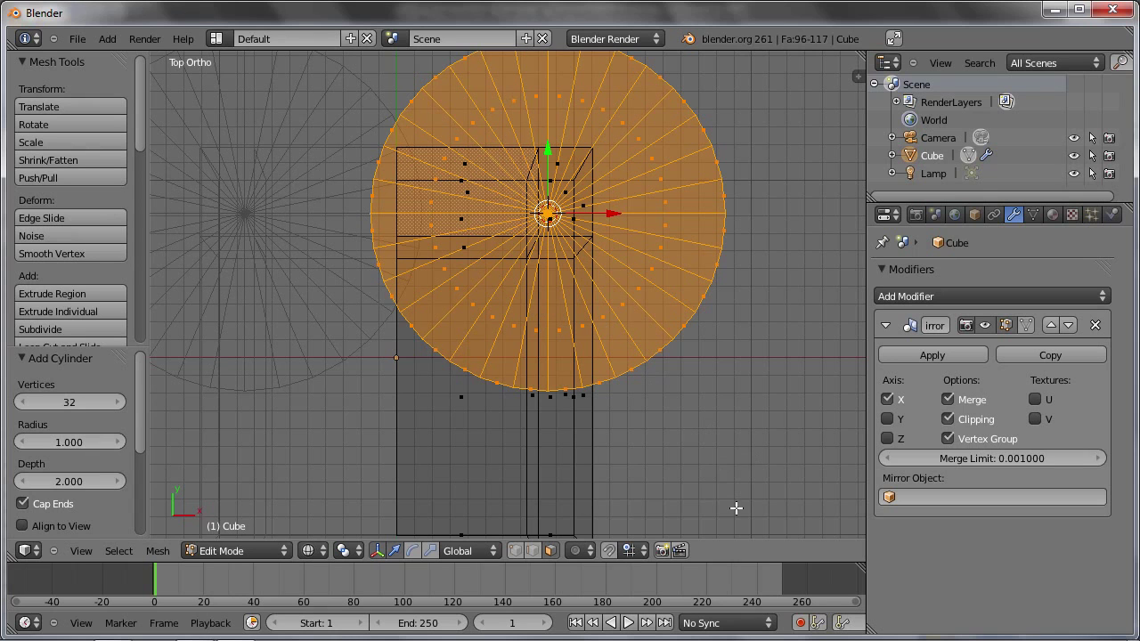
pyautogui.press('s')
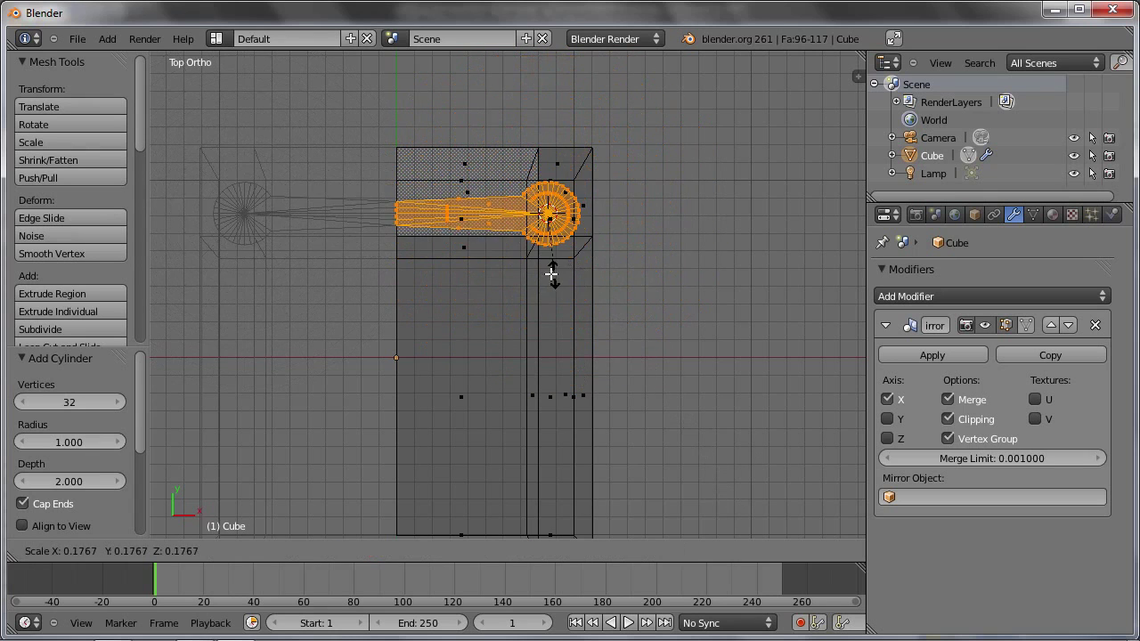
pyautogui.press('Escape')
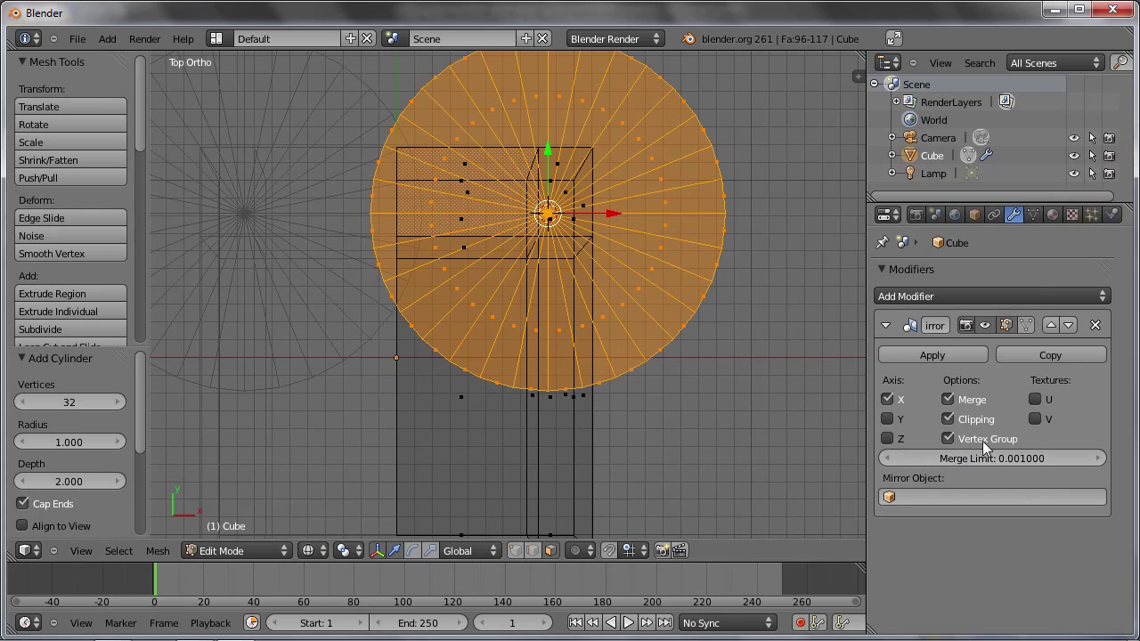
pyautogui.click(966, 421)
pyautogui.press('s')
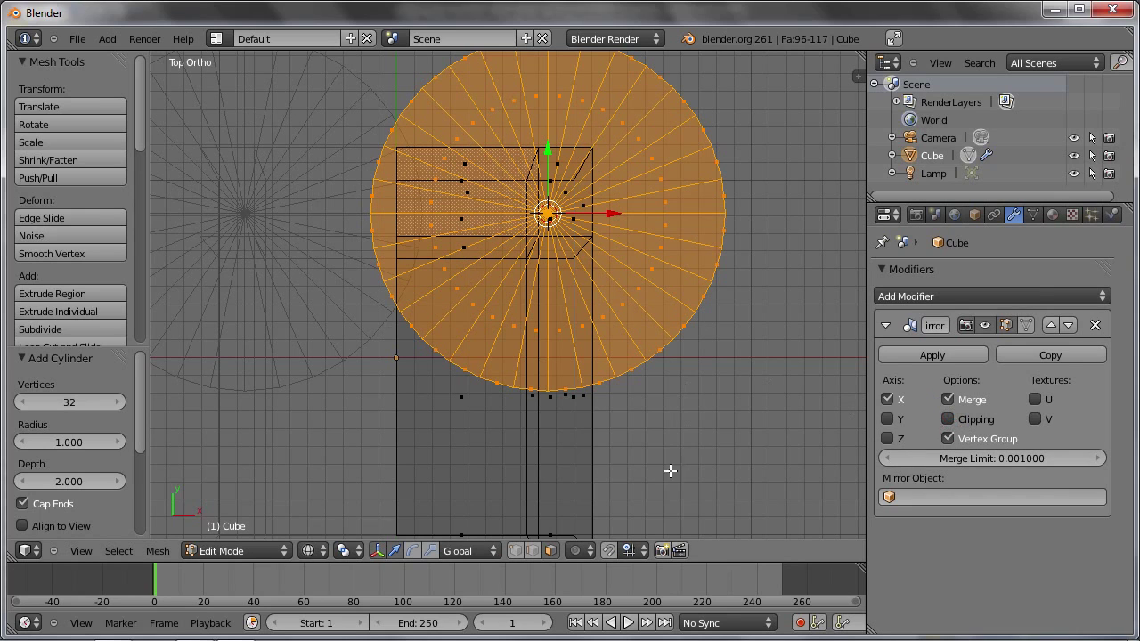
pyautogui.click(556, 230)
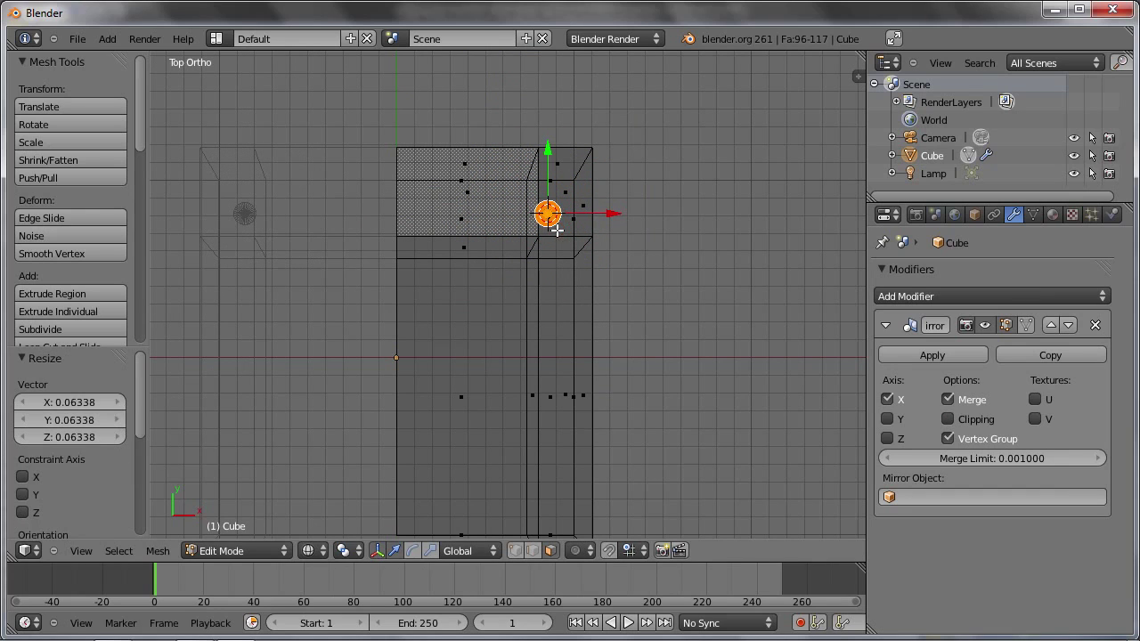
# - Turn Mirror Clipping back on and lower the cylinder leg in front view
pyautogui.click(949, 420)
pyautogui.scroll(-2, 548, 383)
pyautogui.press('KP_1')
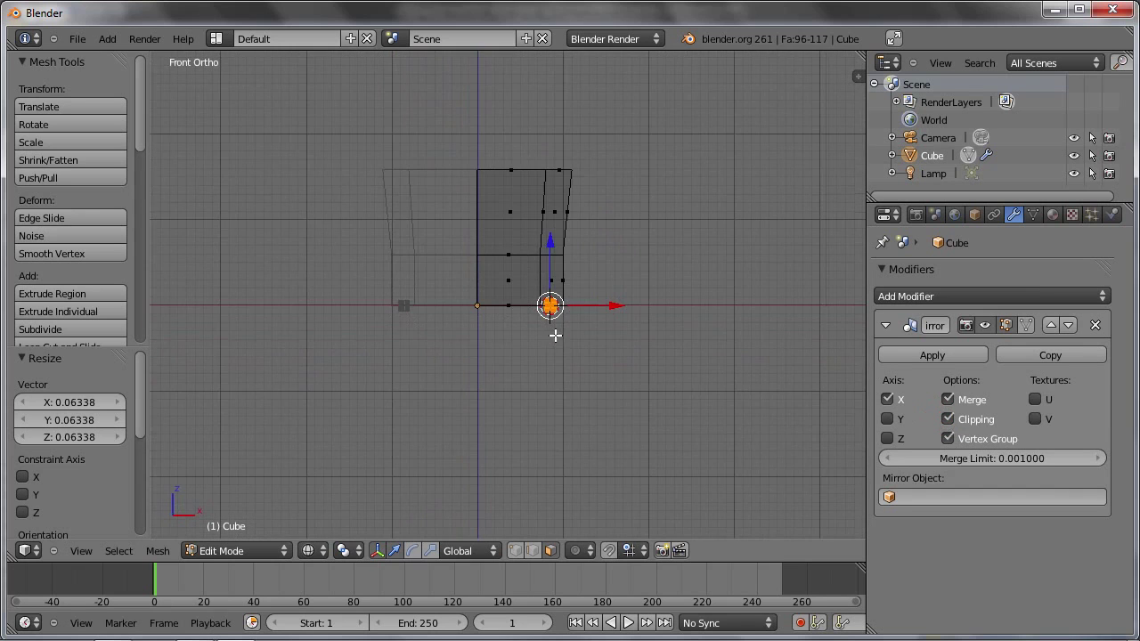
pyautogui.scroll(4, 555, 320)
pyautogui.scroll(3, 575, 285)
pyautogui.moveTo(592, 256); pyautogui.dragTo(596, 276)
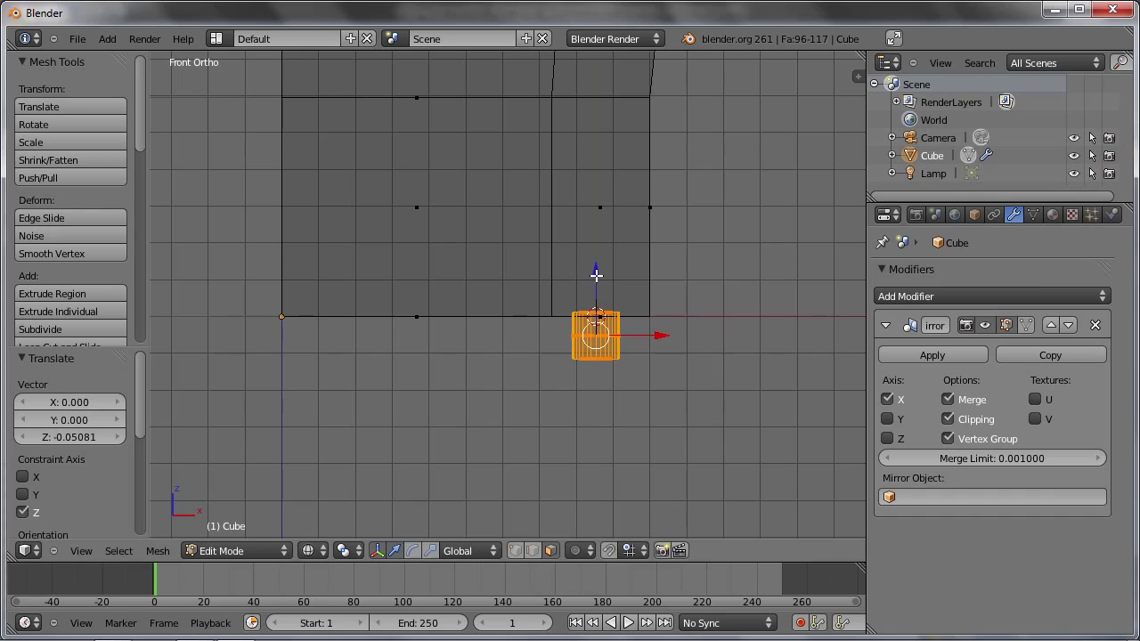
# - Raise the whole mesh 0.114 along Z above the leg
pyautogui.press('a')
pyautogui.press('a')
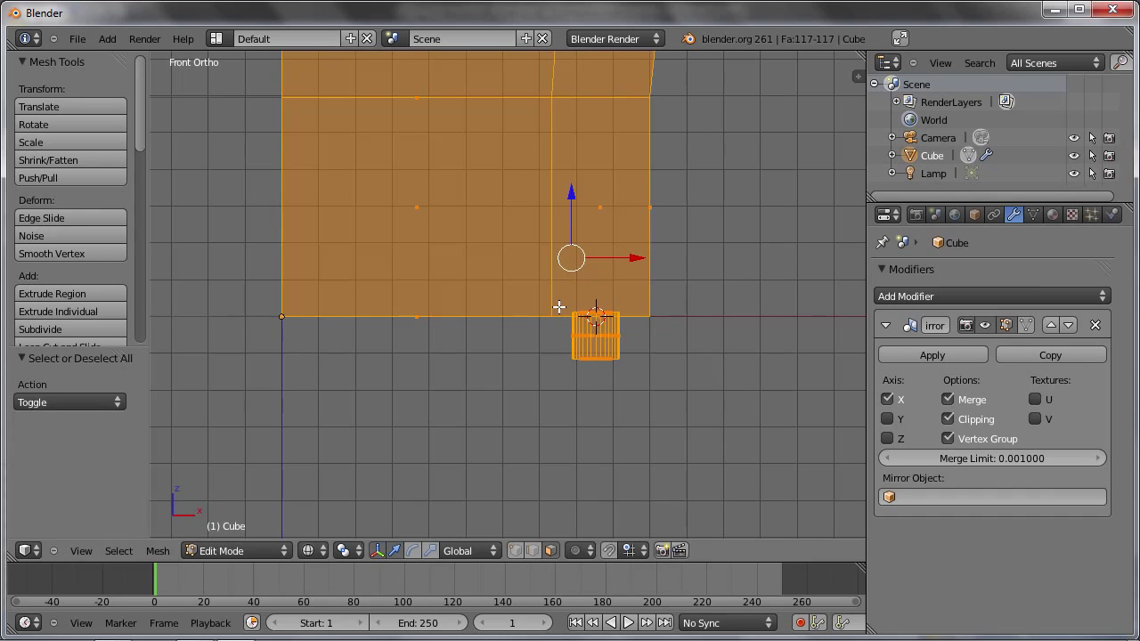
pyautogui.press('g')
pyautogui.press('z')
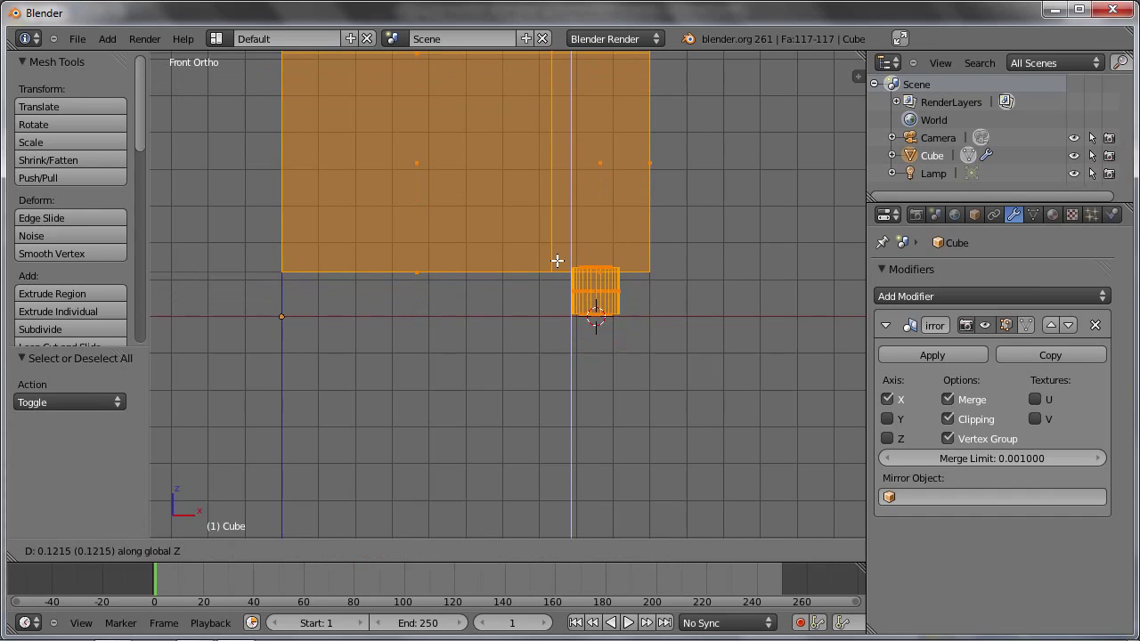
pyautogui.click(557, 282)
pyautogui.scroll(-6, 545, 293)
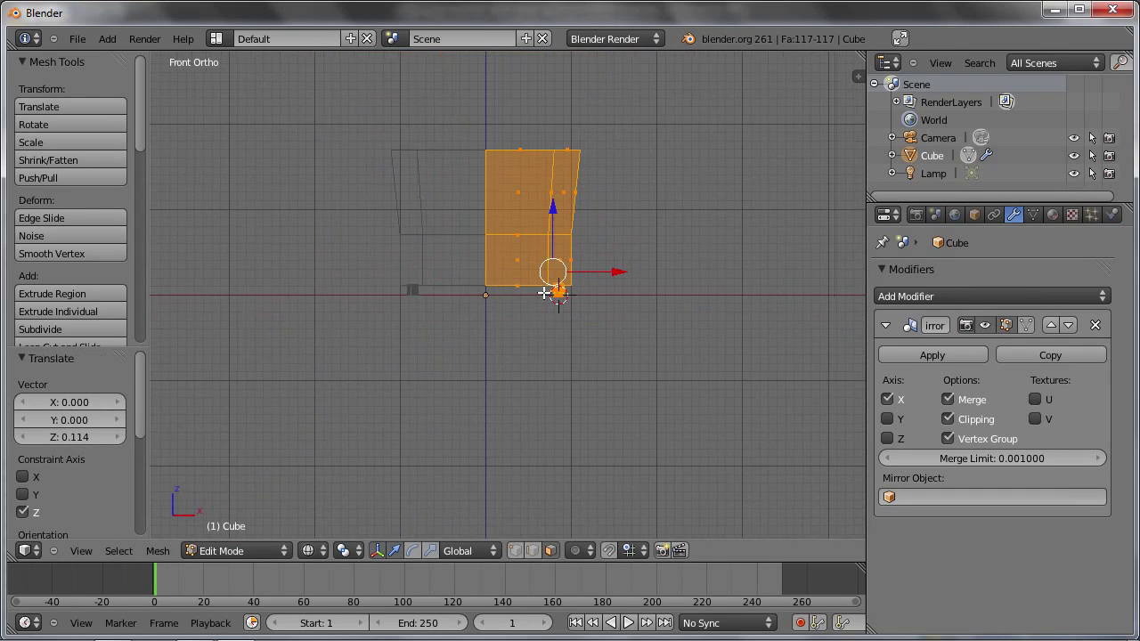
pyautogui.scroll(2, 567, 298)
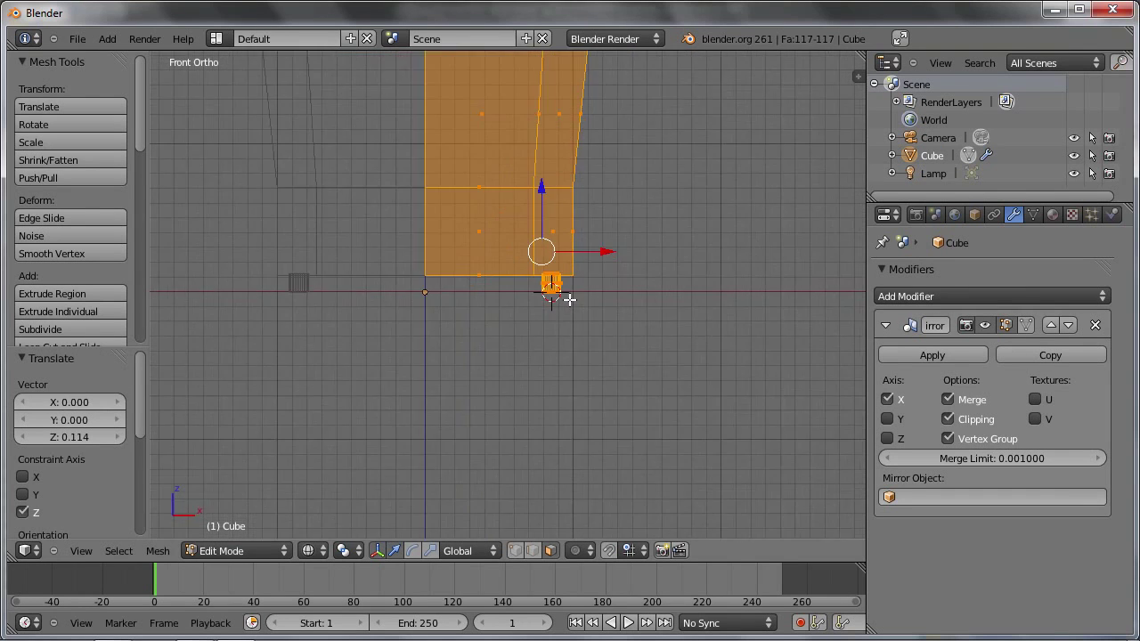
pyautogui.scroll(4, 564, 300)
pyautogui.press('a')
pyautogui.scroll(-3, 552, 283)
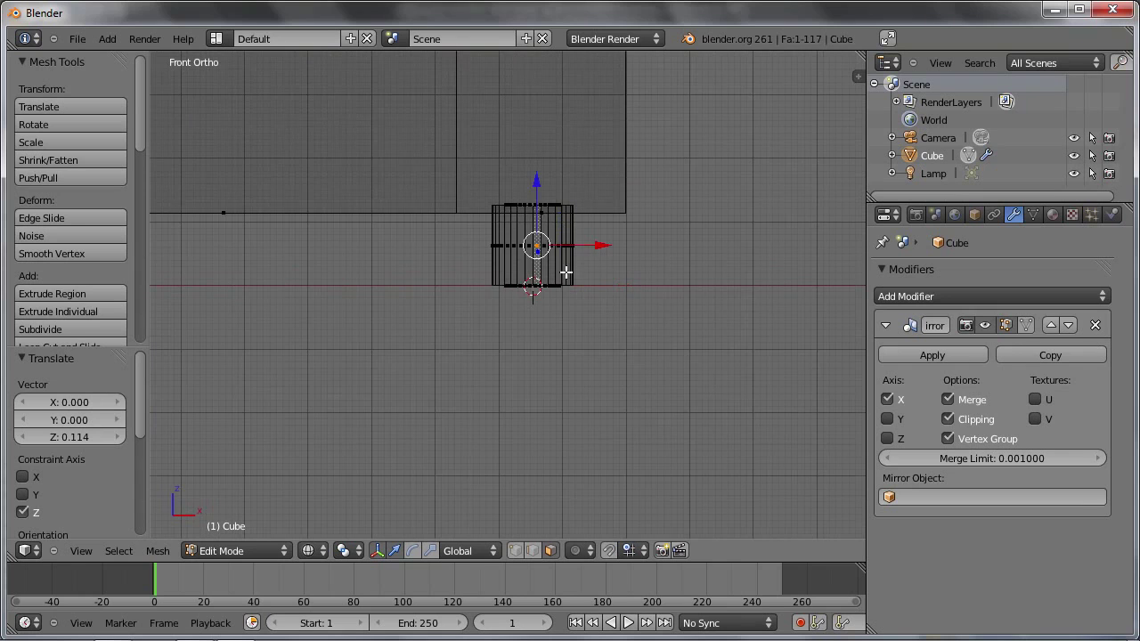
pyautogui.moveTo(593, 288)
pyautogui.mouseDown(button='middle')
pyautogui.moveTo(535, 316)
pyautogui.moveTo(548, 301)
pyautogui.moveTo(518, 190)
pyautogui.mouseUp(button='middle')
# - Duplicate the cylinder leg along Y to the opposite end, then leave Edit Mode in solid shading
pyautogui.hotkey('ctrl', 'l')
pyautogui.scroll(-3, 547, 303)
pyautogui.press('KP_7')
pyautogui.scroll(-2, 543, 311)
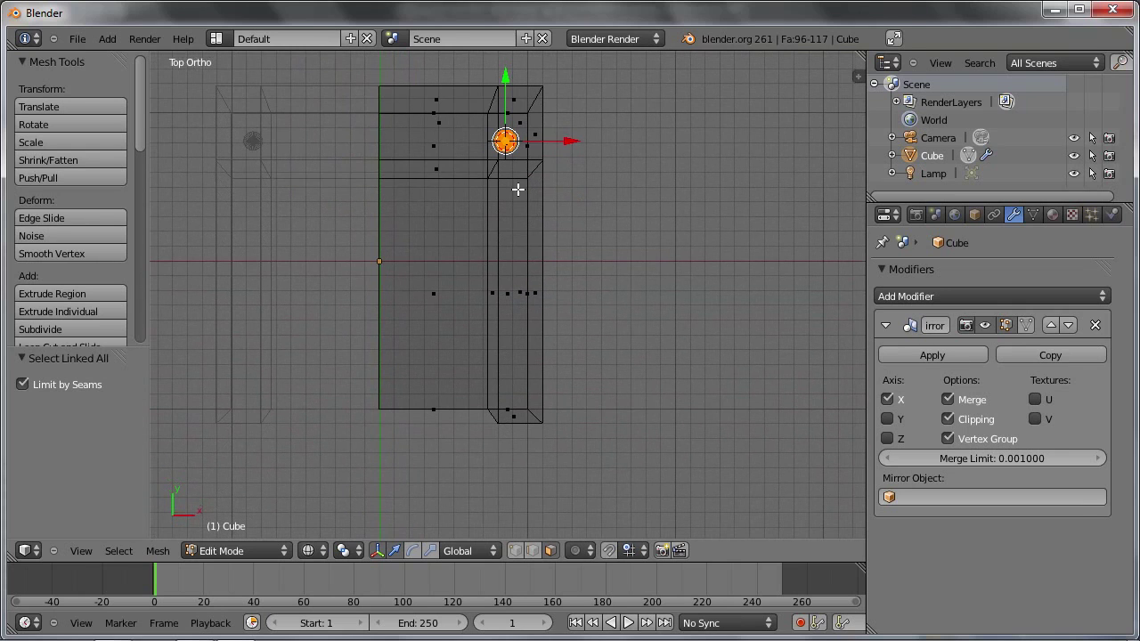
pyautogui.press('g')
pyautogui.press('y')
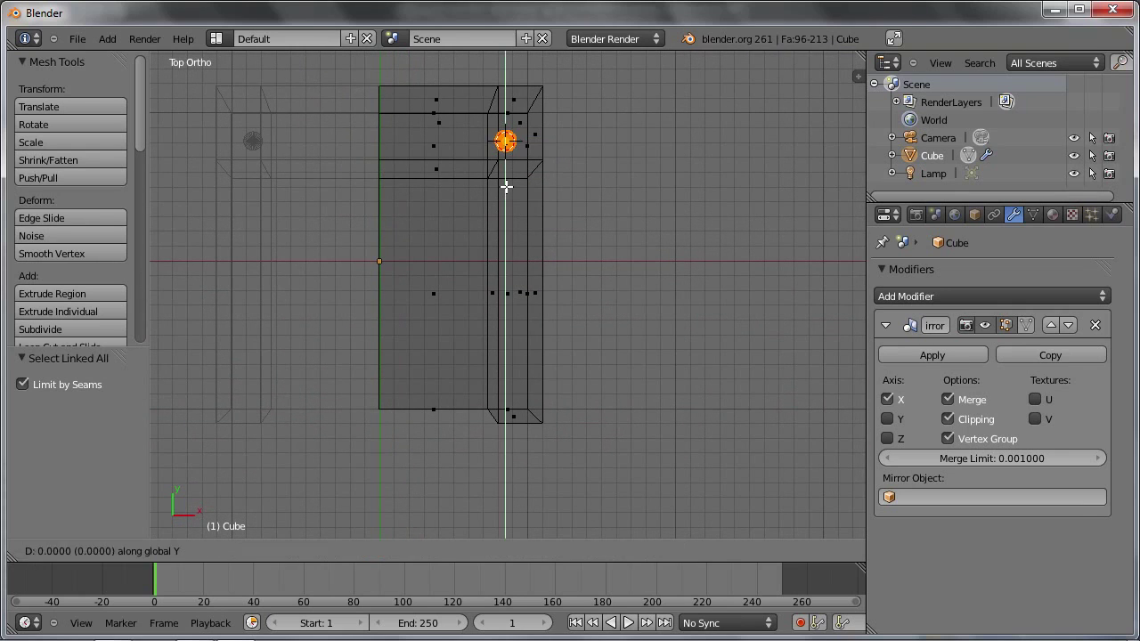
pyautogui.click(493, 426)
pyautogui.press('Tab')
pyautogui.press('z')
pyautogui.moveTo(492, 416)
pyautogui.mouseDown(button='middle')
pyautogui.moveTo(471, 344)
pyautogui.moveTo(352, 212)
pyautogui.moveTo(467, 239)
pyautogui.moveTo(503, 372)
pyautogui.moveTo(383, 319)
pyautogui.moveTo(415, 332)
pyautogui.moveTo(481, 316)
pyautogui.moveTo(431, 300)
pyautogui.moveTo(454, 341)
pyautogui.mouseUp(button='middle')
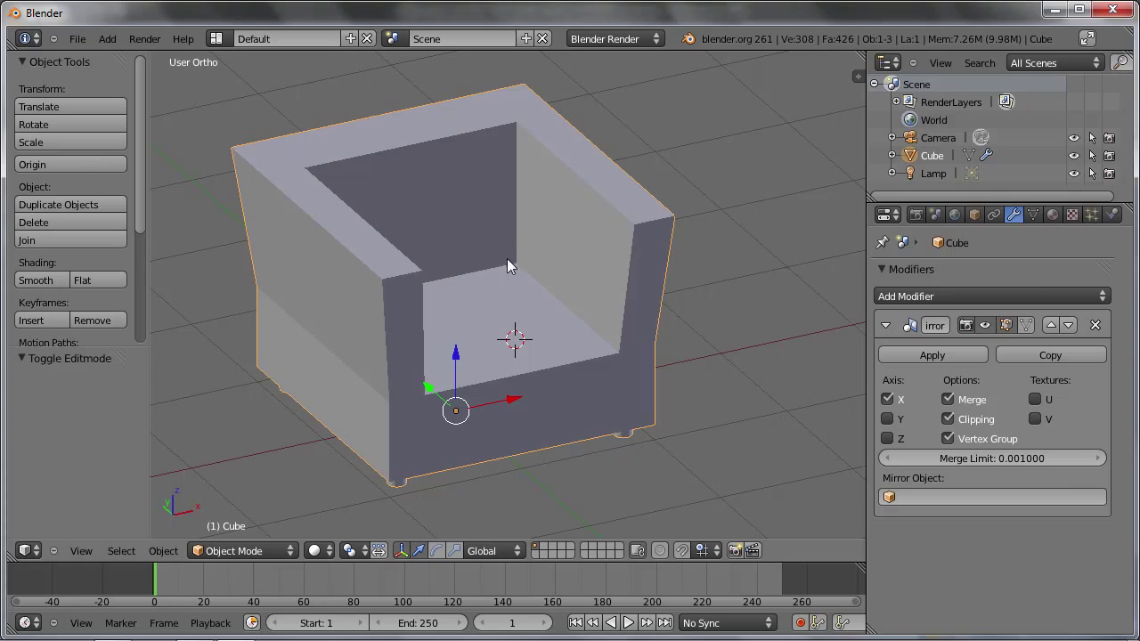
pyautogui.moveTo(480, 263)
pyautogui.mouseDown(button='middle')
pyautogui.moveTo(507, 287)
pyautogui.moveTo(459, 203)
pyautogui.moveTo(318, 237)
pyautogui.moveTo(352, 277)
pyautogui.moveTo(335, 272)
pyautogui.moveTo(512, 268)
pyautogui.moveTo(458, 254)
pyautogui.mouseUp(button='middle')
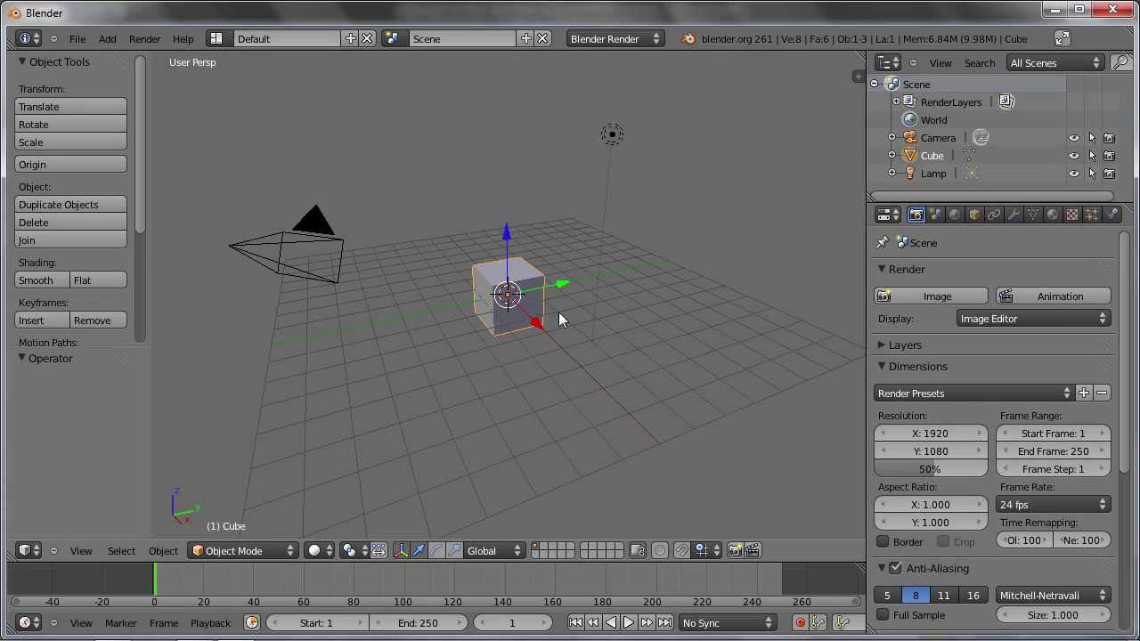
# - Show the fresh default cube's empty modifier stack and open the Add Modifier list
pyautogui.moveTo(558, 312); pyautogui.dragTo(509, 284, button='middle')
pyautogui.scroll(2, 509, 284)
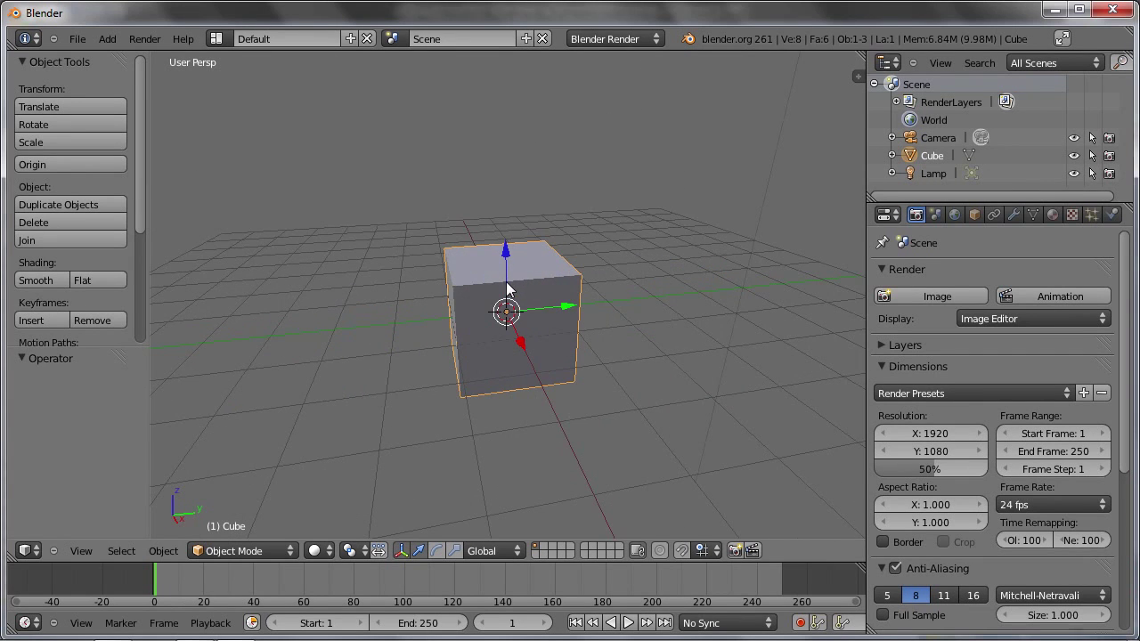
pyautogui.scroll(2, 468, 303)
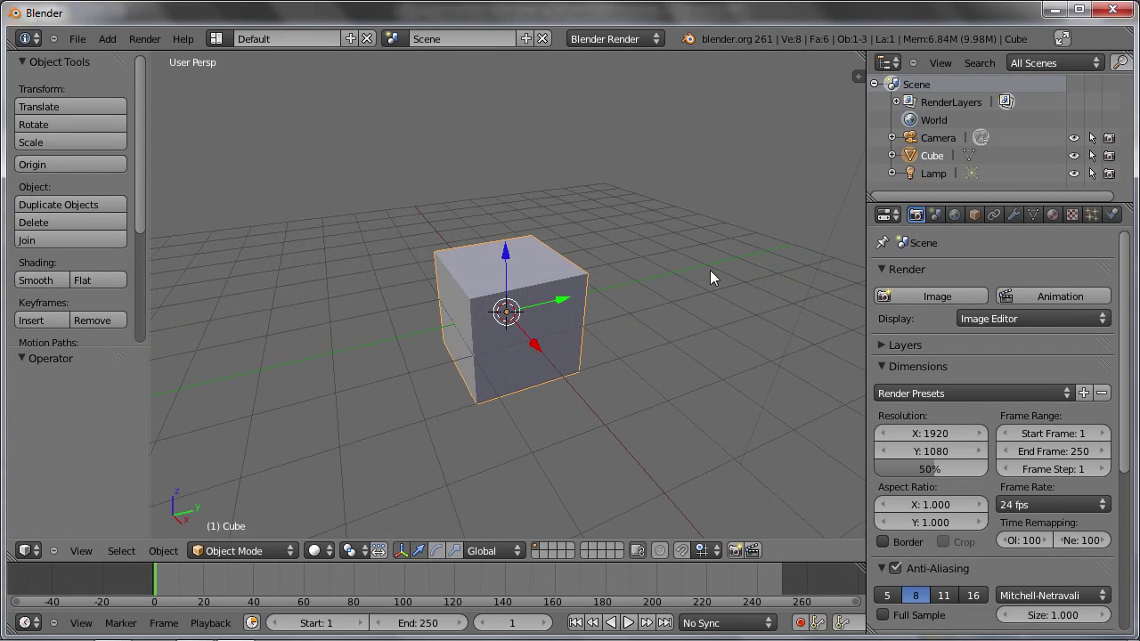
pyautogui.click(1012, 215)
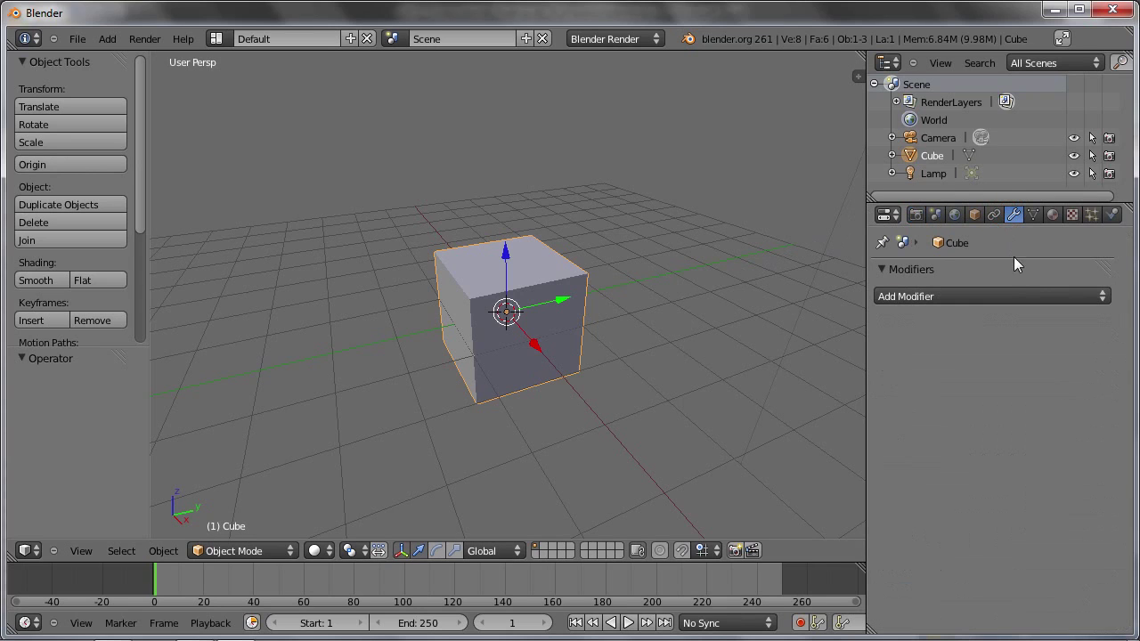
pyautogui.click(953, 297)
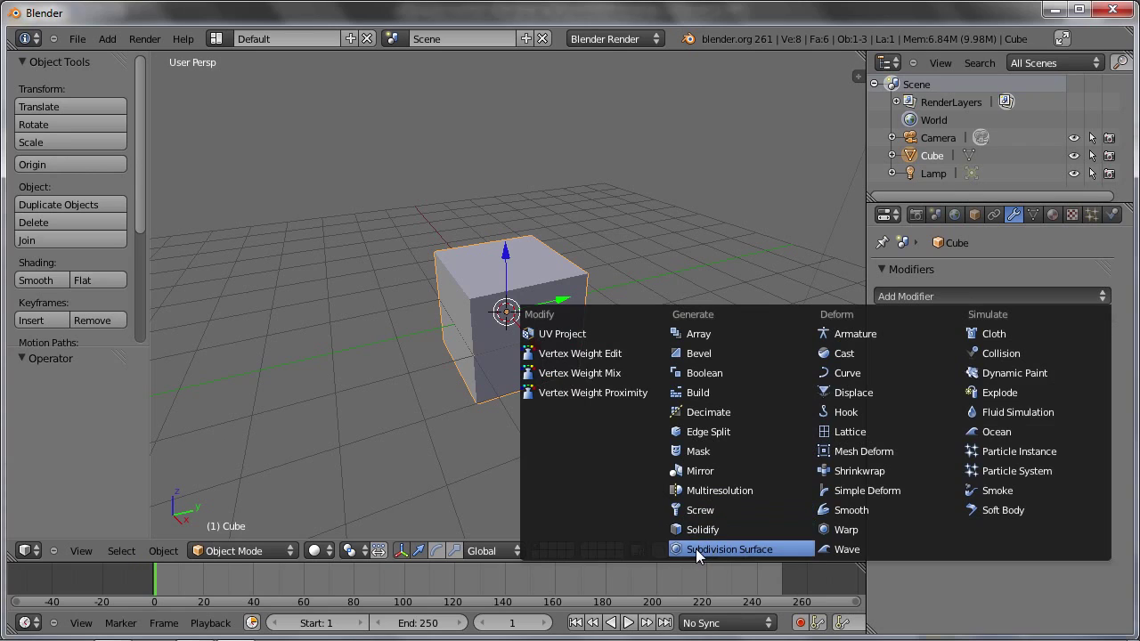
# - Add a Subdivision Surface modifier to the cube and inspect its cage in Edit Mode
pyautogui.click(751, 550)
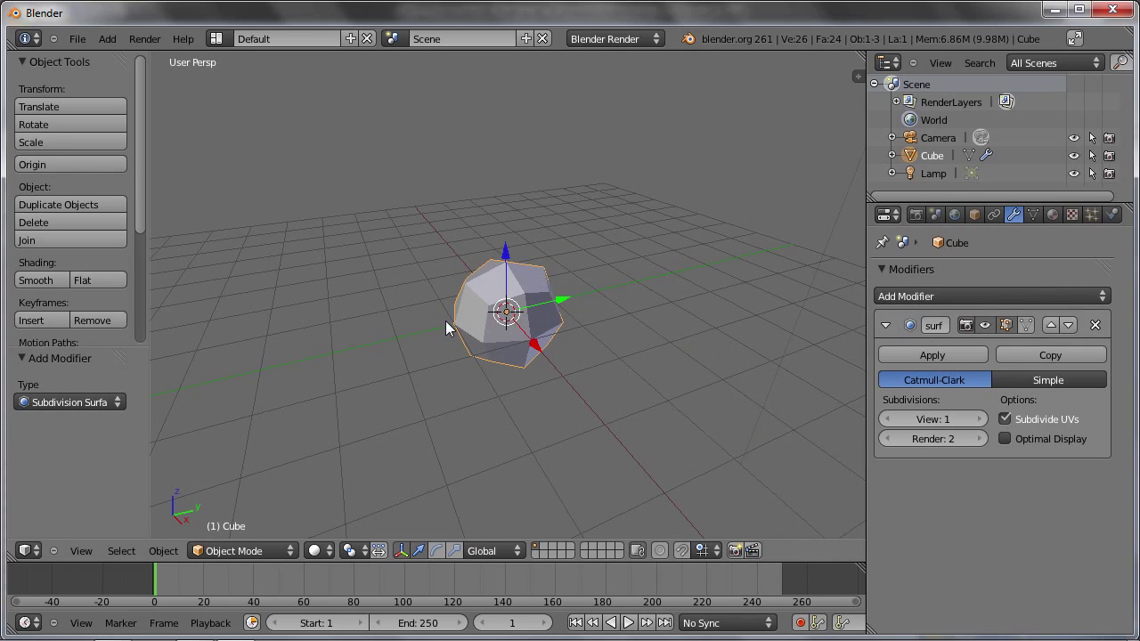
pyautogui.moveTo(442, 284)
pyautogui.mouseDown(button='middle')
pyautogui.moveTo(550, 224)
pyautogui.moveTo(388, 238)
pyautogui.mouseUp(button='middle')
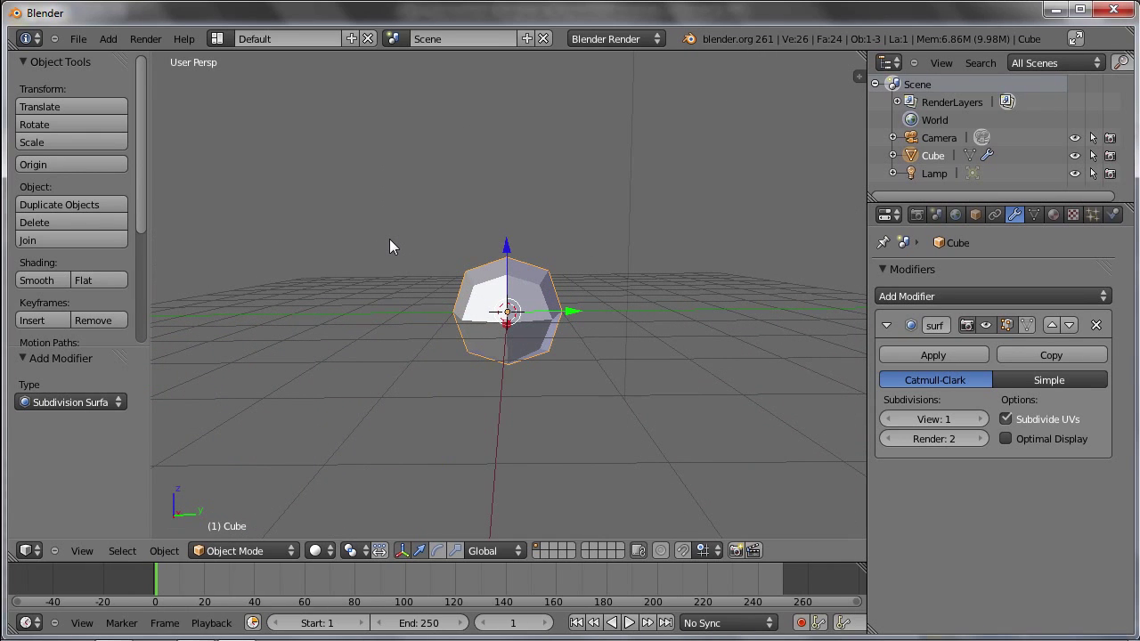
pyautogui.press('Tab')
pyautogui.moveTo(409, 255)
pyautogui.mouseDown(button='middle')
pyautogui.moveTo(437, 257)
pyautogui.moveTo(509, 305)
pyautogui.moveTo(471, 279)
pyautogui.mouseUp(button='middle')
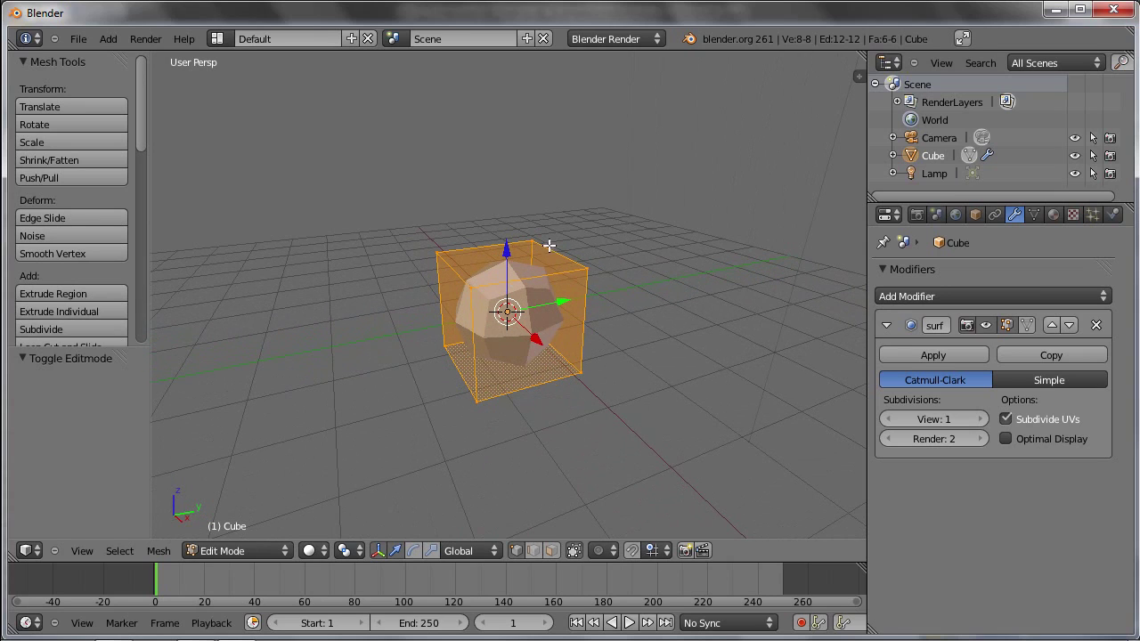
pyautogui.moveTo(511, 363)
pyautogui.mouseDown(button='middle')
pyautogui.moveTo(641, 287)
pyautogui.moveTo(483, 225)
pyautogui.moveTo(603, 351)
pyautogui.moveTo(497, 295)
pyautogui.moveTo(496, 311)
pyautogui.mouseUp(button='middle')
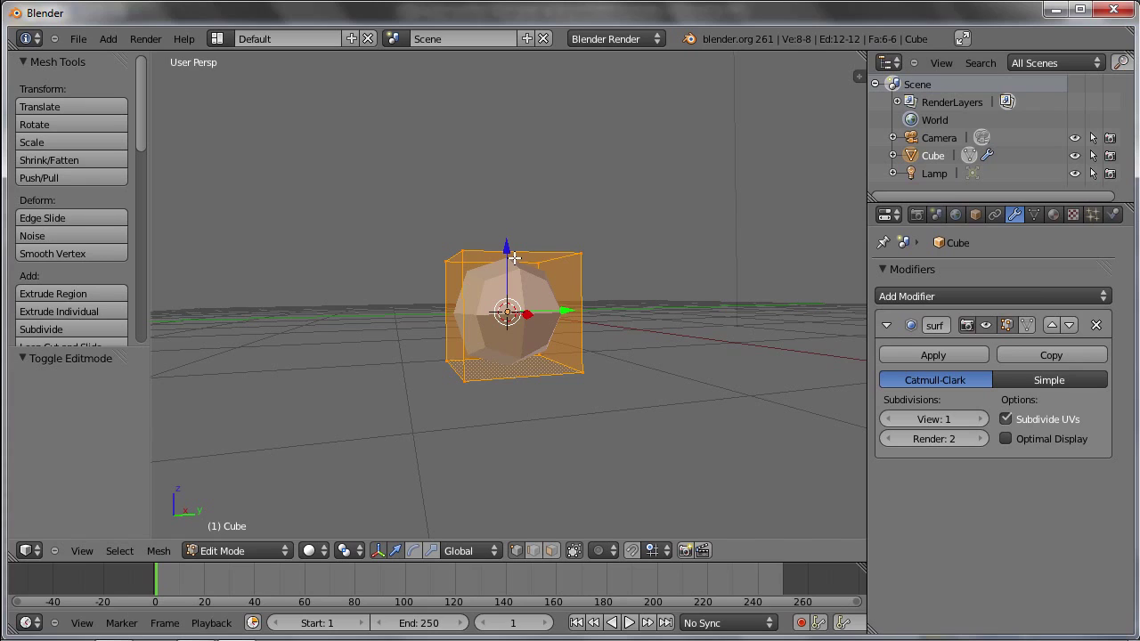
# - Render a test image of the smoothed cube from the Render tab, then dismiss it
pyautogui.click(917, 215)
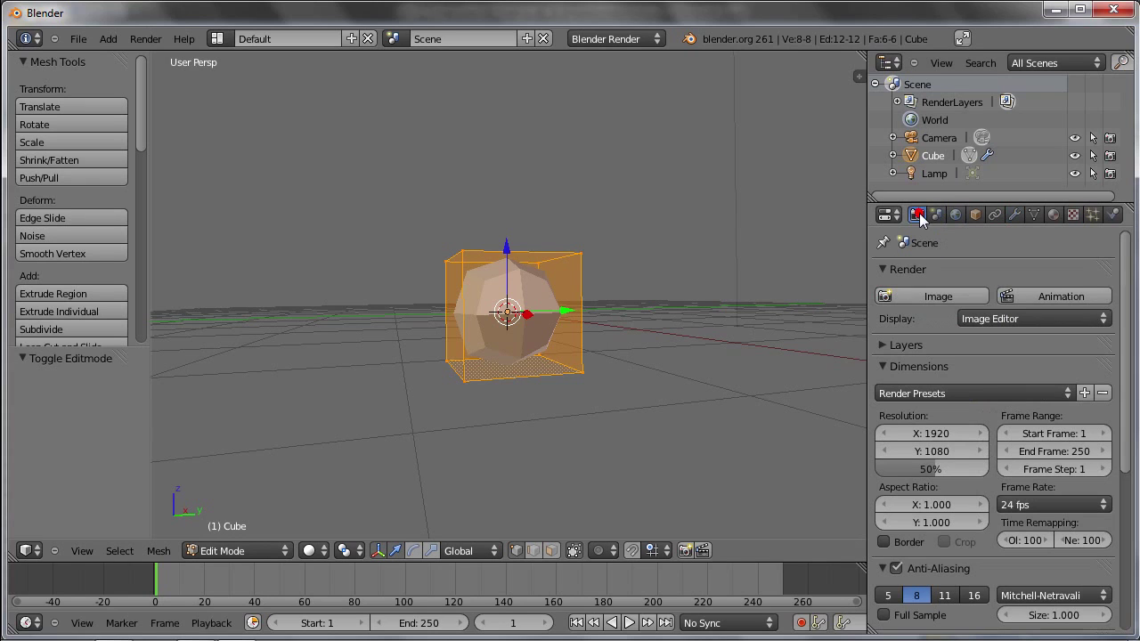
pyautogui.click(910, 292)
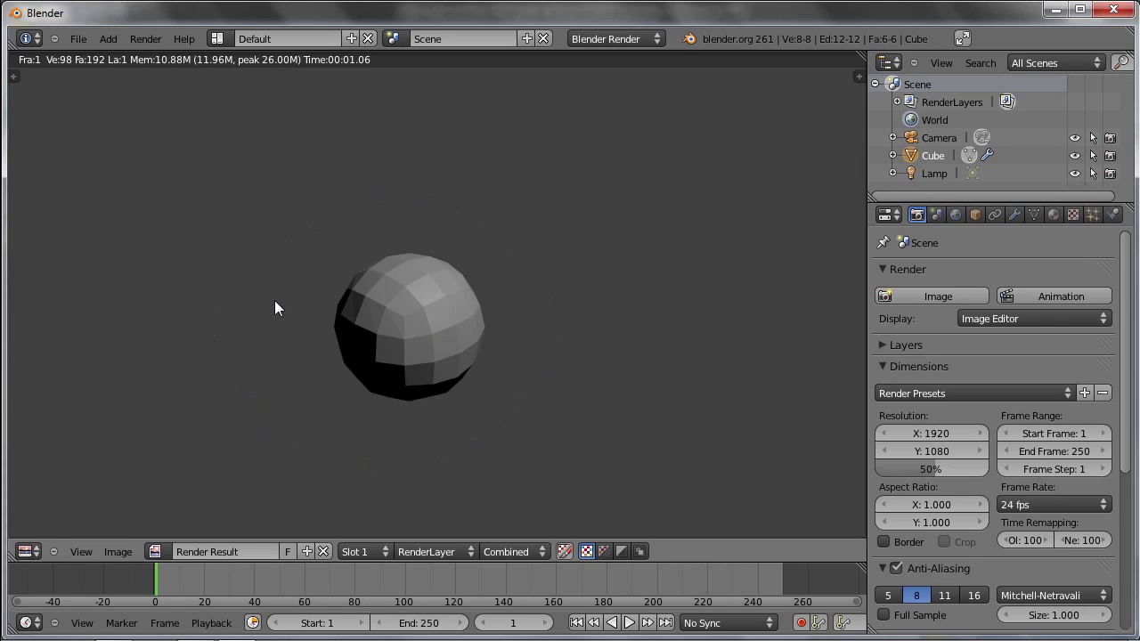
pyautogui.press('Escape')
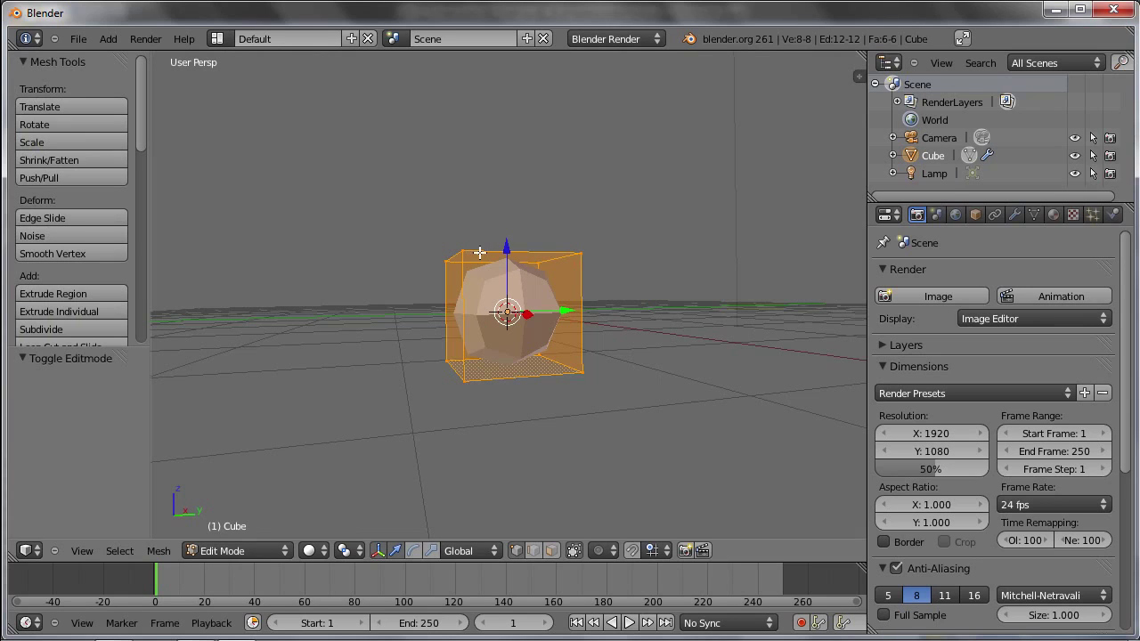
# - Set the Subsurf View level to 2, widen the properties panel, and return to Object Mode
pyautogui.click(1013, 216)
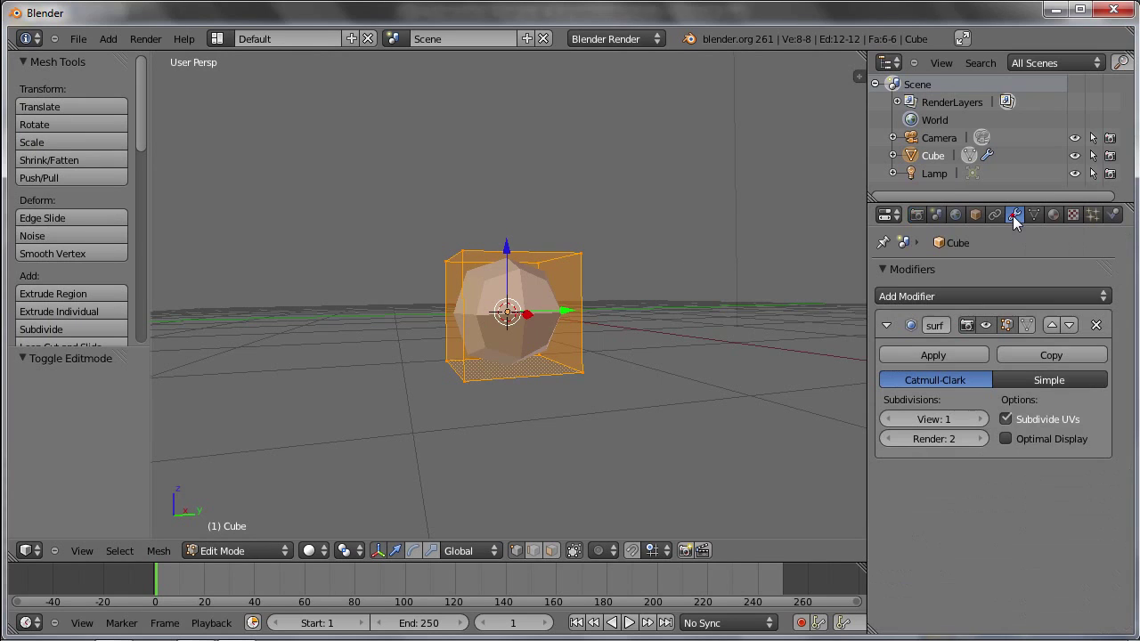
pyautogui.click(980, 419)
pyautogui.click(979, 439)
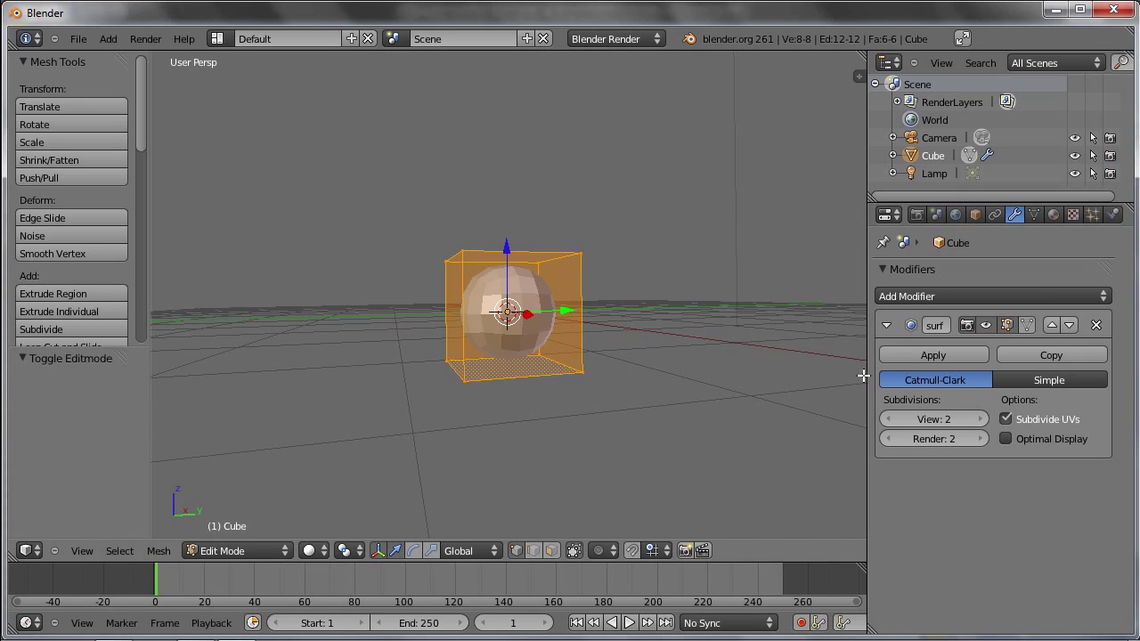
pyautogui.moveTo(863, 376); pyautogui.dragTo(815, 381)
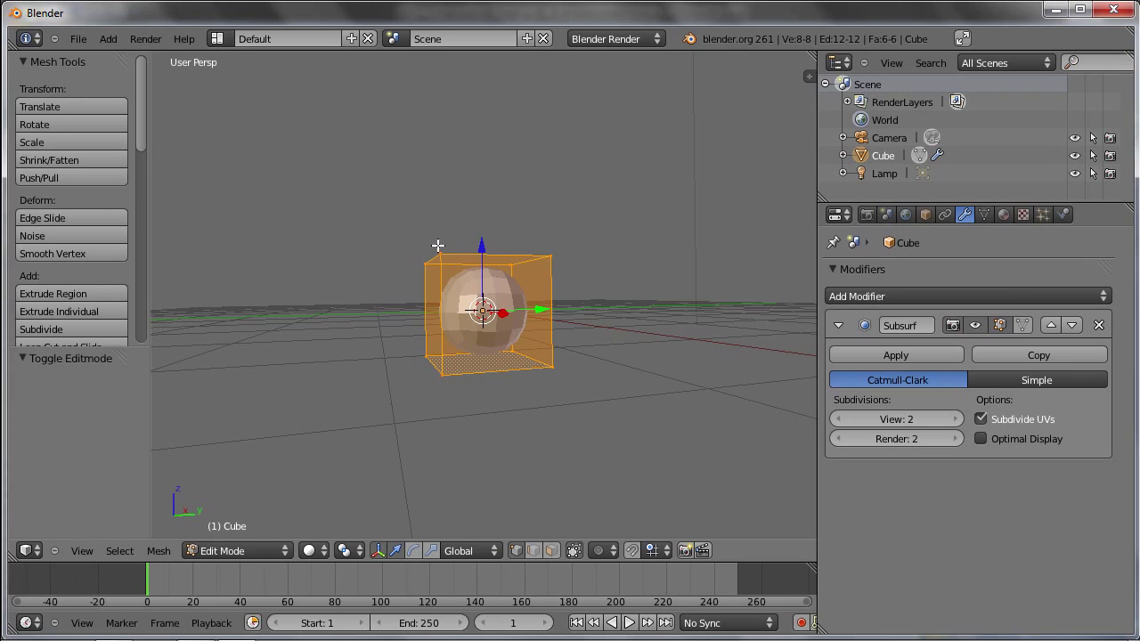
pyautogui.press('Tab')
pyautogui.scroll(3, 481, 302)
pyautogui.moveTo(452, 261)
pyautogui.mouseDown(button='middle')
pyautogui.moveTo(498, 294)
pyautogui.moveTo(432, 320)
pyautogui.mouseUp(button='middle')
pyautogui.scroll(-4, 546, 303)
pyautogui.scroll(1, 546, 303)
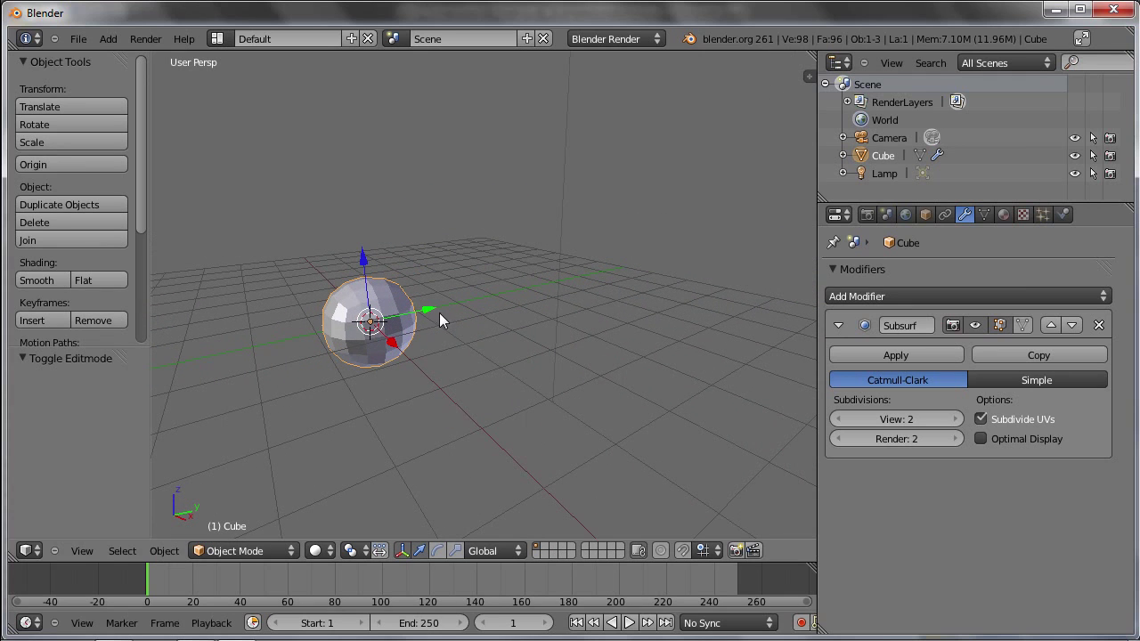
# - Add a second cube and move it along Y beside the sphere
pyautogui.hotkey('shift', 'a')
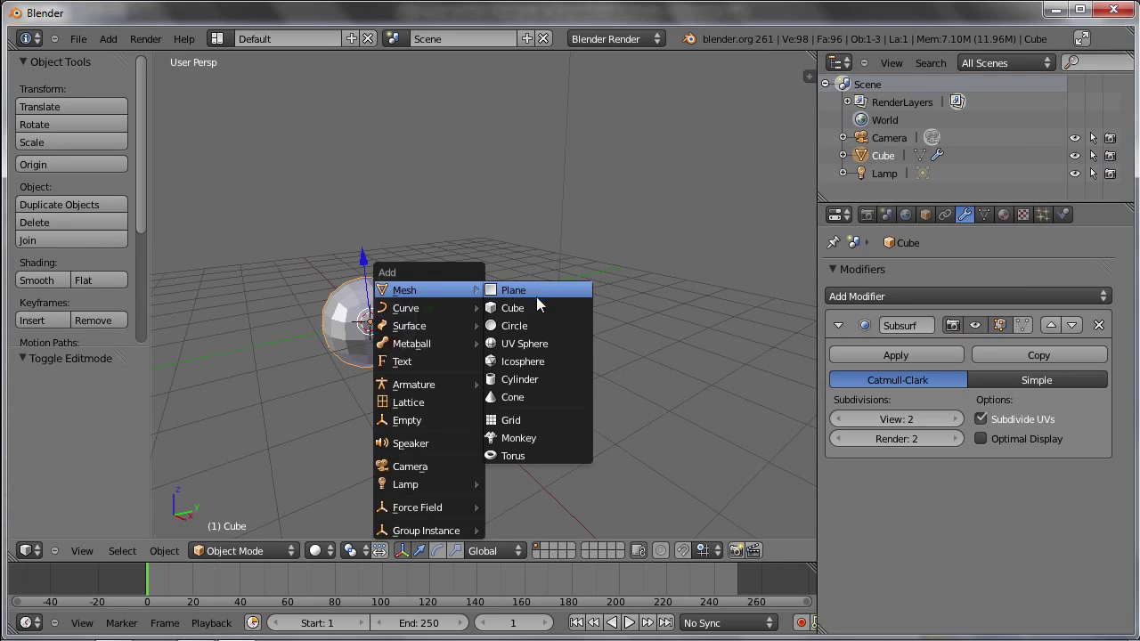
pyautogui.moveTo(405, 290)
pyautogui.click(524, 309)
pyautogui.moveTo(429, 310); pyautogui.dragTo(543, 278)
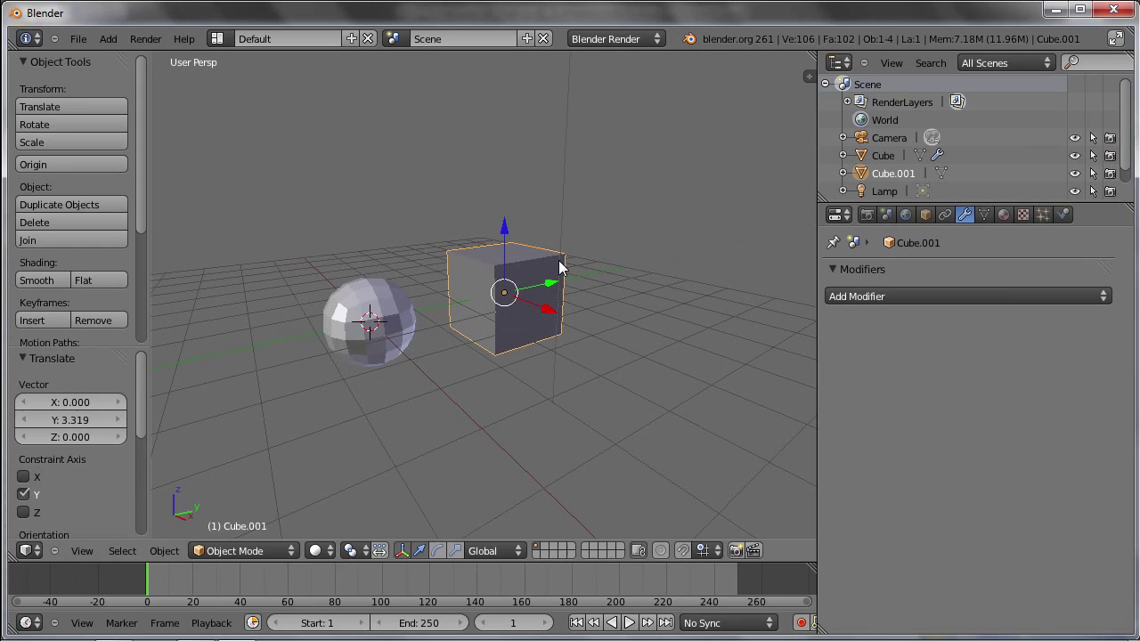
# - Subdivide Cube.001's mesh with smoothness 1.000 and 2 cuts
pyautogui.press('Tab')
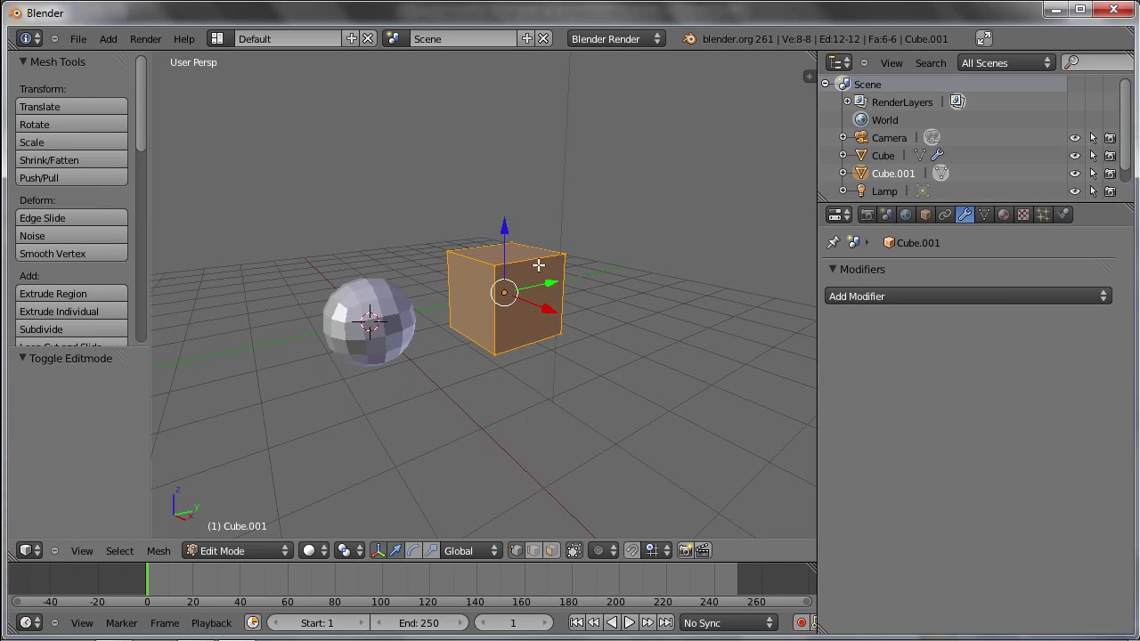
pyautogui.scroll(-2, 95, 246)
pyautogui.scroll(-2, 79, 239)
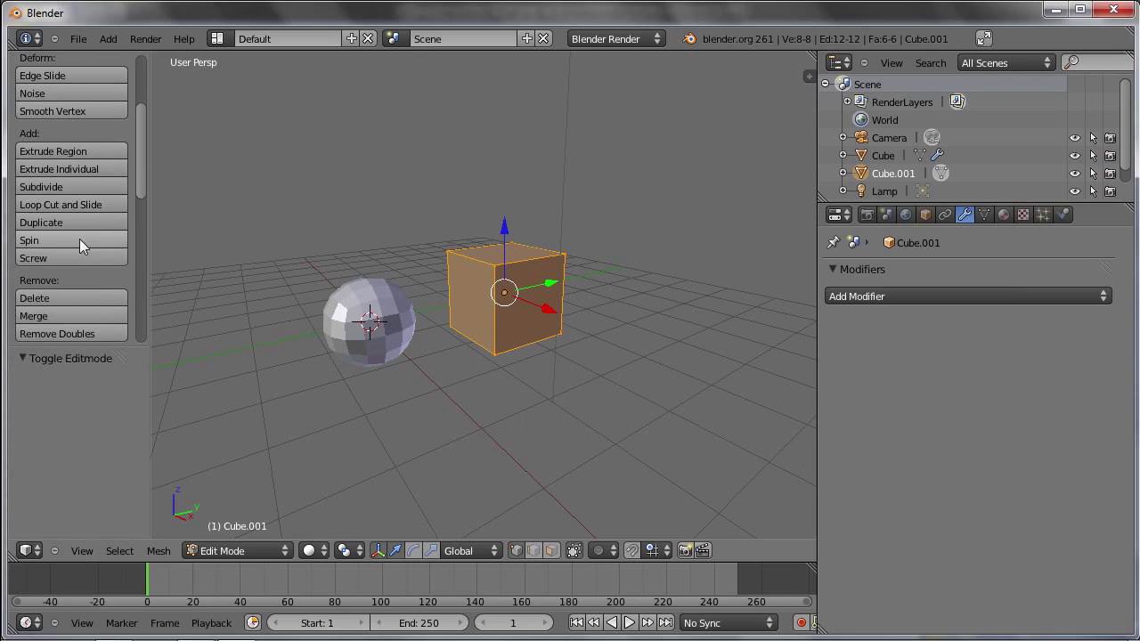
pyautogui.click(35, 189)
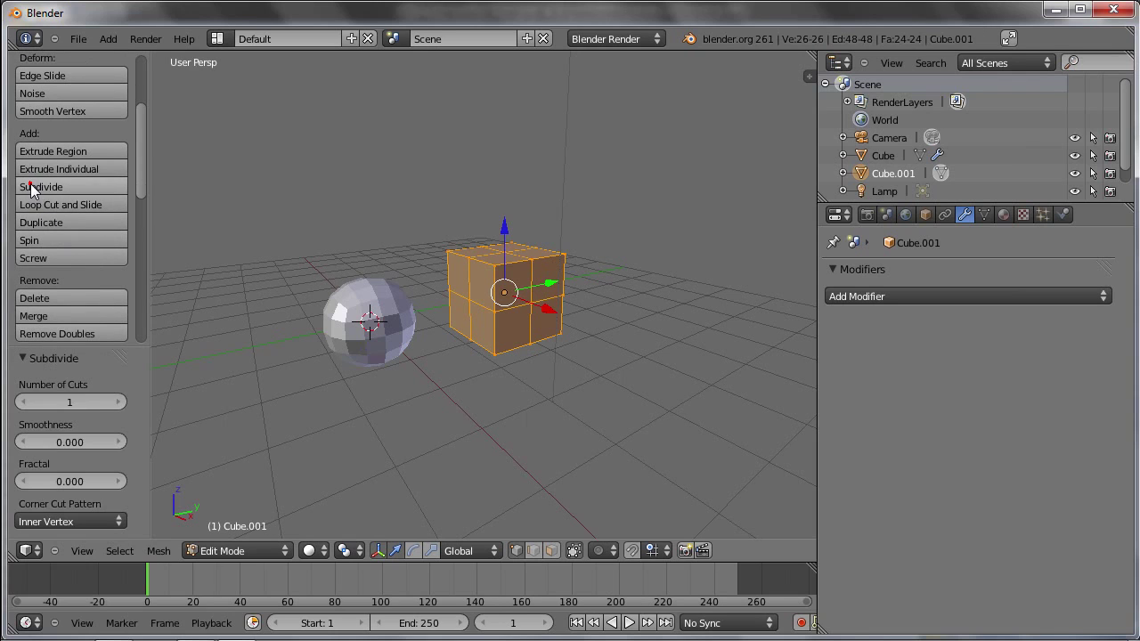
pyautogui.click(63, 442)
pyautogui.write('1')
pyautogui.press('Return')
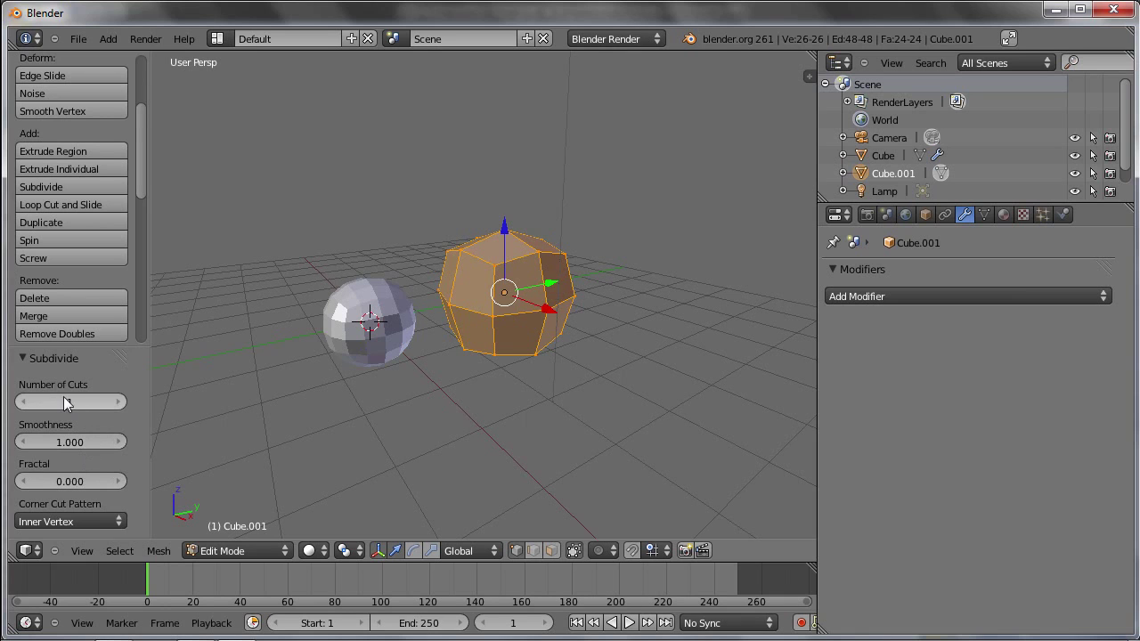
pyautogui.click(115, 402)
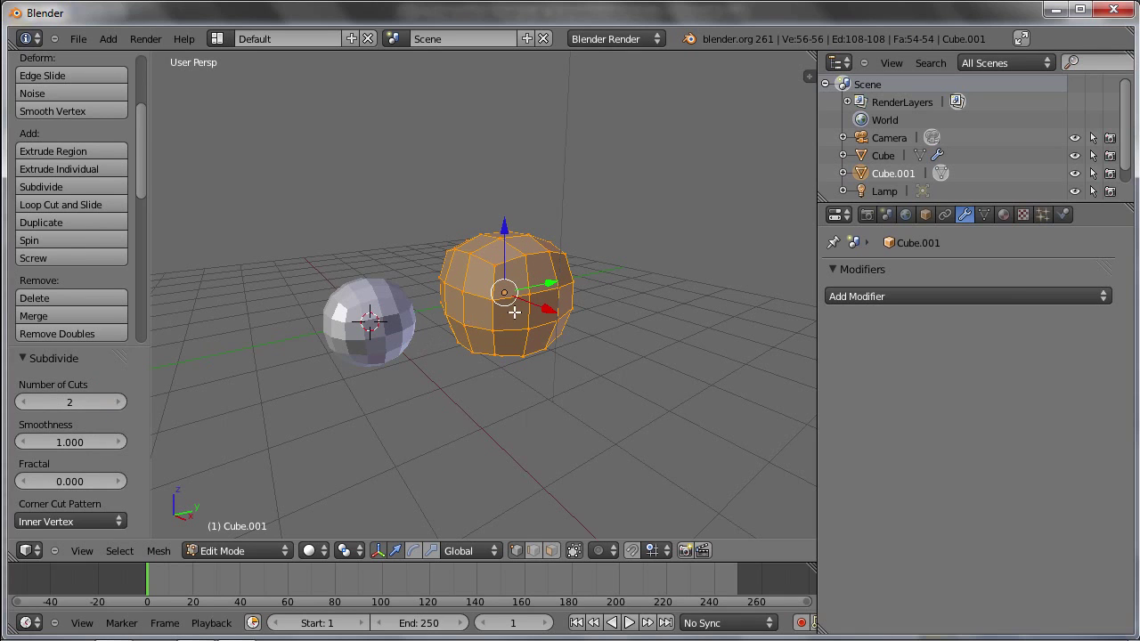
pyautogui.press('Tab')
pyautogui.moveTo(553, 326)
pyautogui.mouseDown(button='middle')
pyautogui.moveTo(542, 283)
pyautogui.moveTo(445, 362)
pyautogui.moveTo(522, 362)
pyautogui.moveTo(379, 337)
pyautogui.mouseUp(button='middle')
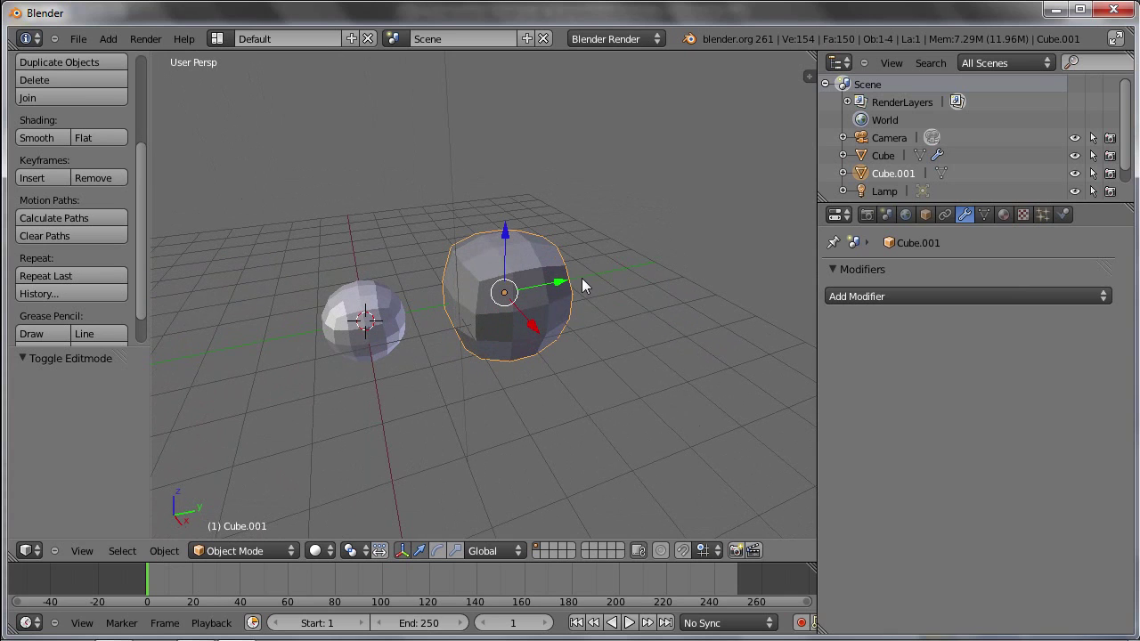
pyautogui.press('Tab')
# - Select the top vertices of Cube.001 and pull them upward into a bump
pyautogui.rightClick(460, 263)
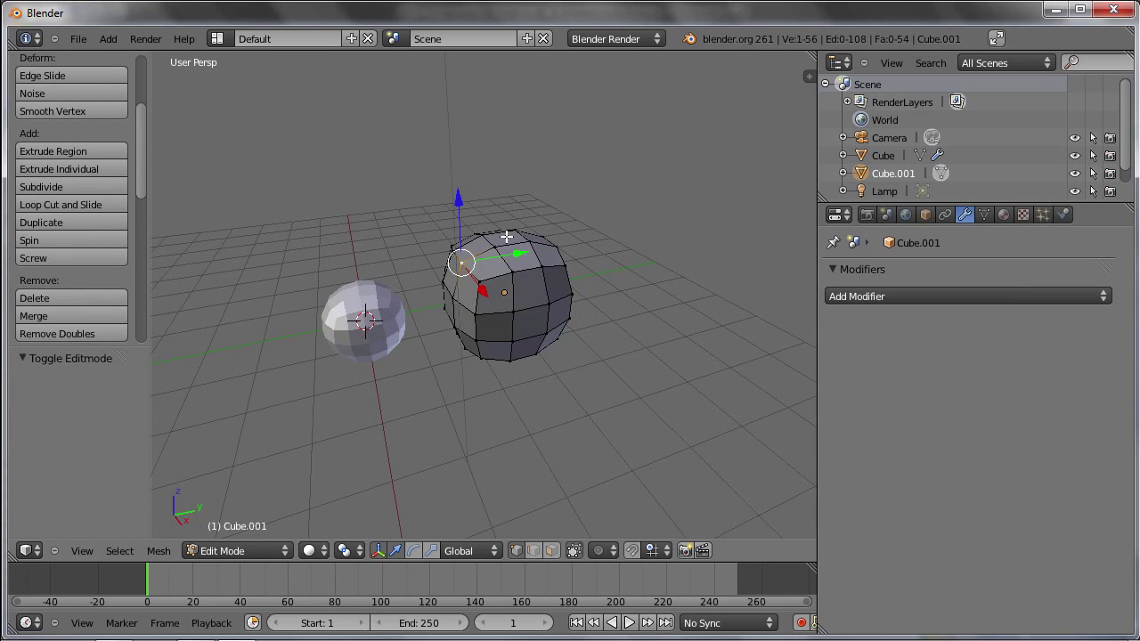
pyautogui.rightClick(545, 233)
pyautogui.keyDown('shift'); pyautogui.rightClick(560, 269); pyautogui.keyUp('shift')
pyautogui.keyDown('shift'); pyautogui.rightClick(537, 268); pyautogui.keyUp('shift')
pyautogui.keyDown('shift'); pyautogui.rightClick(534, 249); pyautogui.keyUp('shift')
pyautogui.keyDown('shift'); pyautogui.rightClick(564, 244); pyautogui.keyUp('shift')
pyautogui.moveTo(525, 280); pyautogui.dragTo(608, 318, button='middle')
pyautogui.keyDown('shift'); pyautogui.rightClick(514, 218); pyautogui.keyUp('shift')
pyautogui.moveTo(532, 237); pyautogui.dragTo(542, 221, button='middle')
pyautogui.press('g')
pyautogui.click(559, 229)
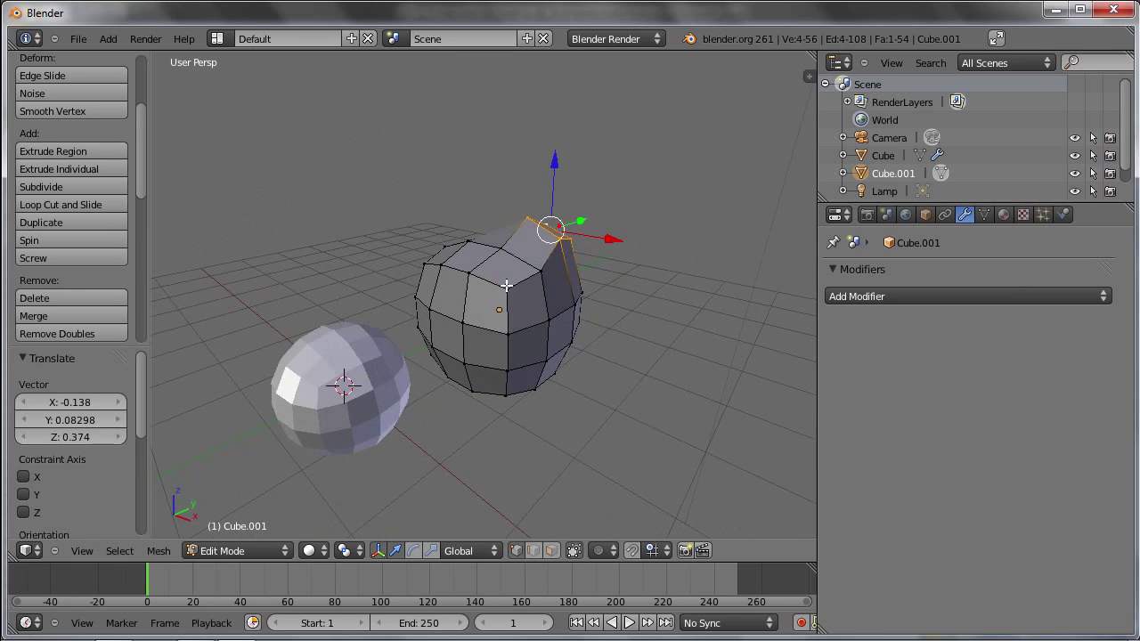
# - Select the Subsurf sphere and enter Edit Mode on its cube cage
pyautogui.press('Tab')
pyautogui.rightClick(356, 403)
pyautogui.moveTo(352, 392); pyautogui.dragTo(381, 349, button='middle')
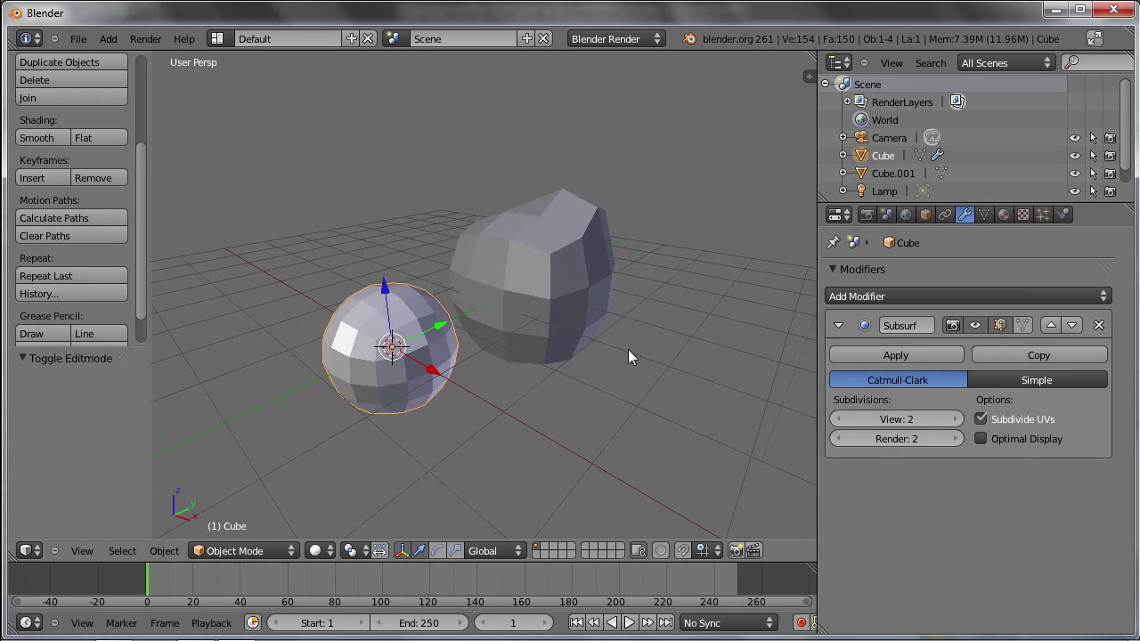
pyautogui.press('Tab')
pyautogui.scroll(4, 292, 294)
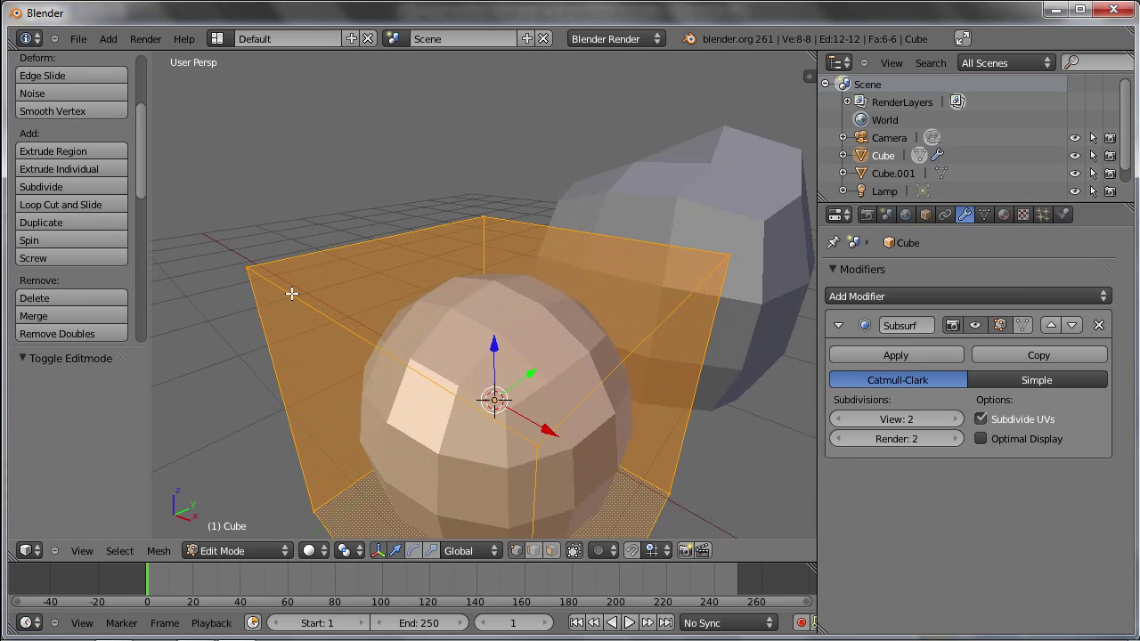
# - Move one corner vertex of the cage up and to the left
pyautogui.scroll(-4, 267, 279)
pyautogui.rightClick(260, 271)
pyautogui.moveTo(252, 218); pyautogui.dragTo(259, 307)
pyautogui.moveTo(321, 343)
pyautogui.mouseDown()
pyautogui.moveTo(338, 335)
pyautogui.moveTo(421, 395)
pyautogui.mouseUp()
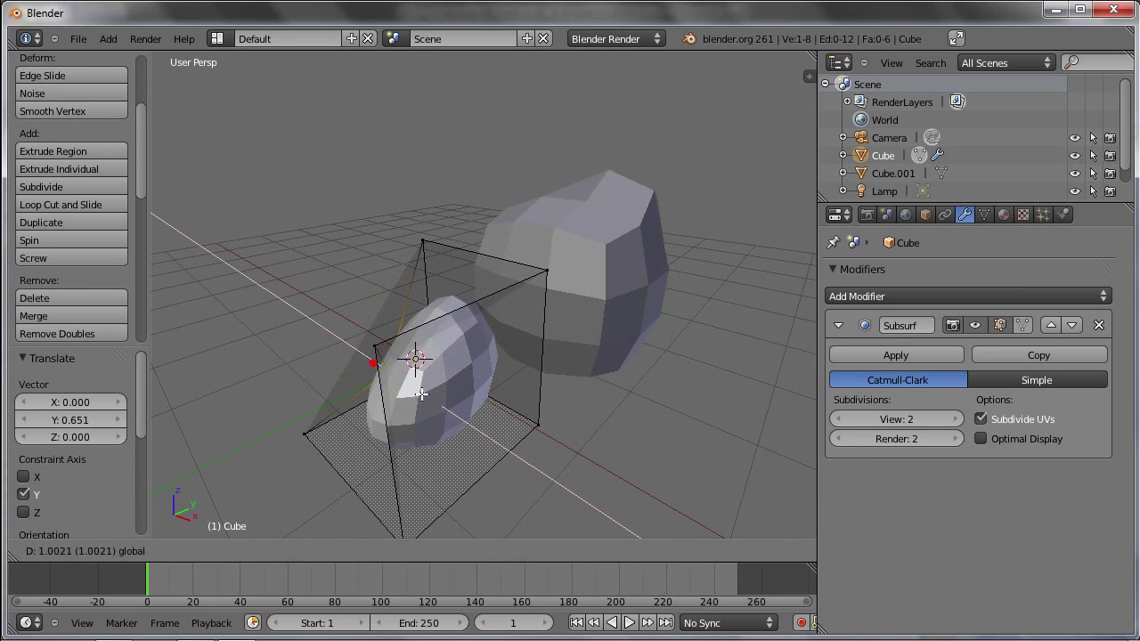
pyautogui.click(421, 394)
pyautogui.moveTo(421, 394)
pyautogui.mouseDown(button='middle')
pyautogui.moveTo(483, 400)
pyautogui.moveTo(424, 409)
pyautogui.mouseUp(button='middle')
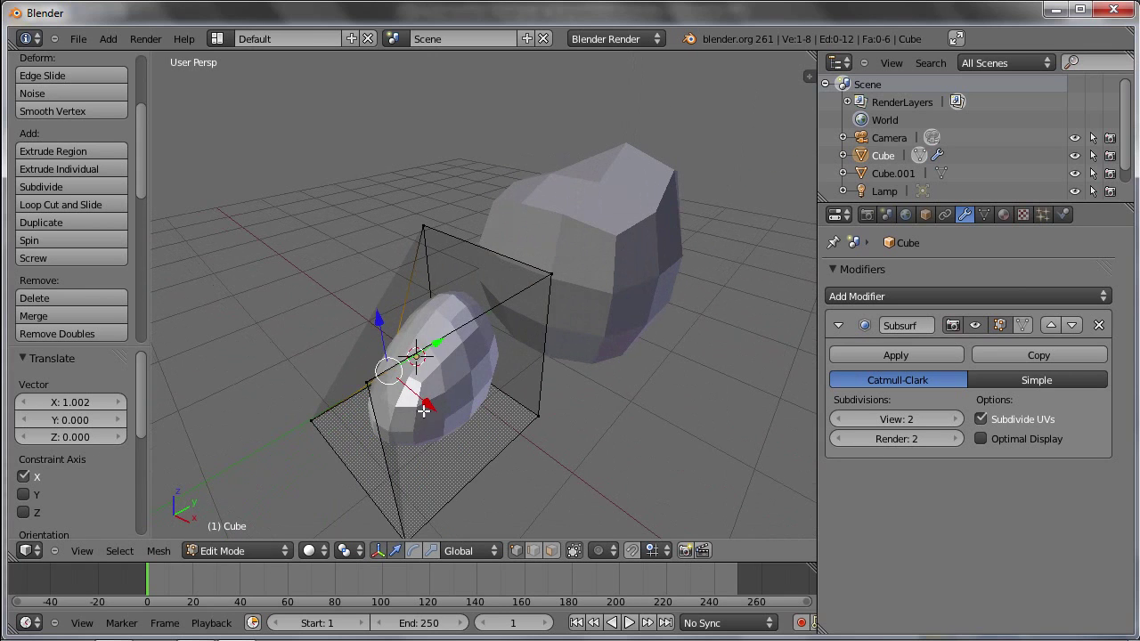
pyautogui.press('g')
pyautogui.click(244, 241)
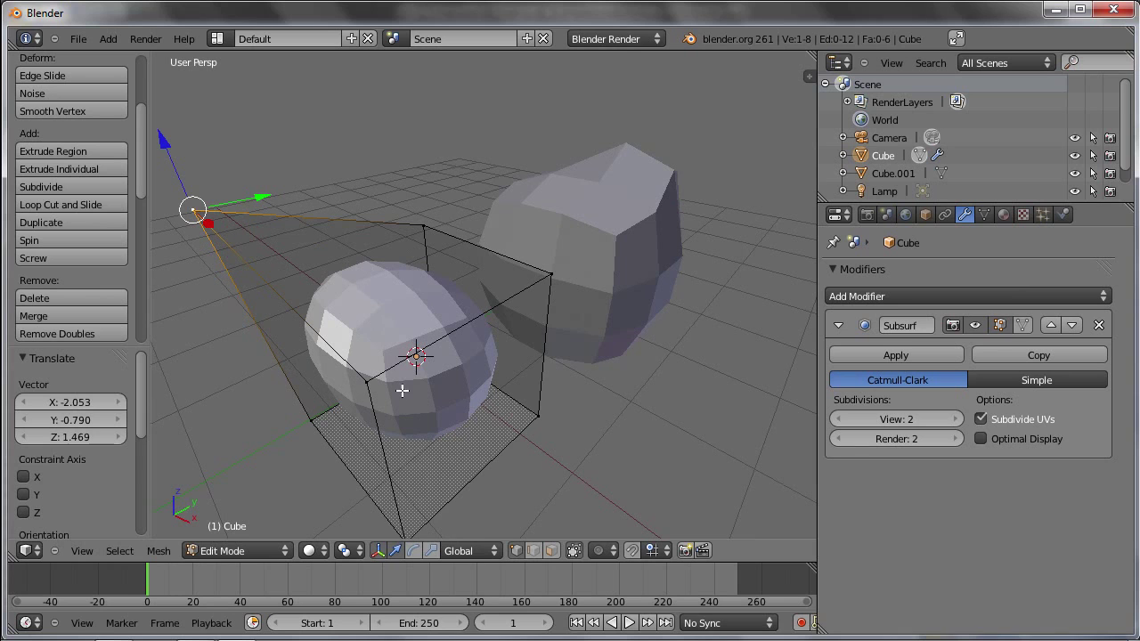
# - Switch to face selection and lower the cage's top face along Z
pyautogui.hotkey('ctrl', 'Tab')
pyautogui.click(382, 310)
pyautogui.rightClick(381, 310)
pyautogui.moveTo(375, 210)
pyautogui.mouseDown()
pyautogui.moveTo(389, 310)
pyautogui.moveTo(333, 124)
pyautogui.mouseUp()
pyautogui.moveTo(333, 125)
pyautogui.mouseDown(button='middle')
pyautogui.moveTo(344, 250)
pyautogui.moveTo(453, 219)
pyautogui.moveTo(505, 257)
pyautogui.mouseUp(button='middle')
# - Slide a narrow side face along X by -0.598, squashing the cage into an oval disc
pyautogui.press('a')
pyautogui.moveTo(509, 313); pyautogui.dragTo(580, 339, button='middle')
pyautogui.rightClick(586, 351)
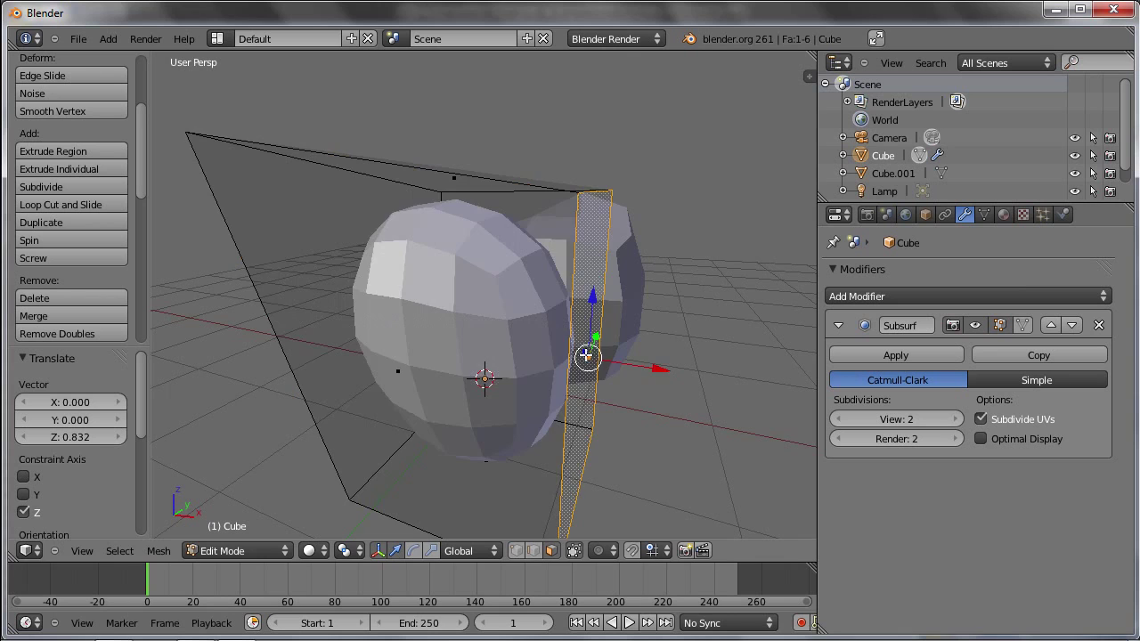
pyautogui.press('g')
pyautogui.press('x')
pyautogui.click(562, 364)
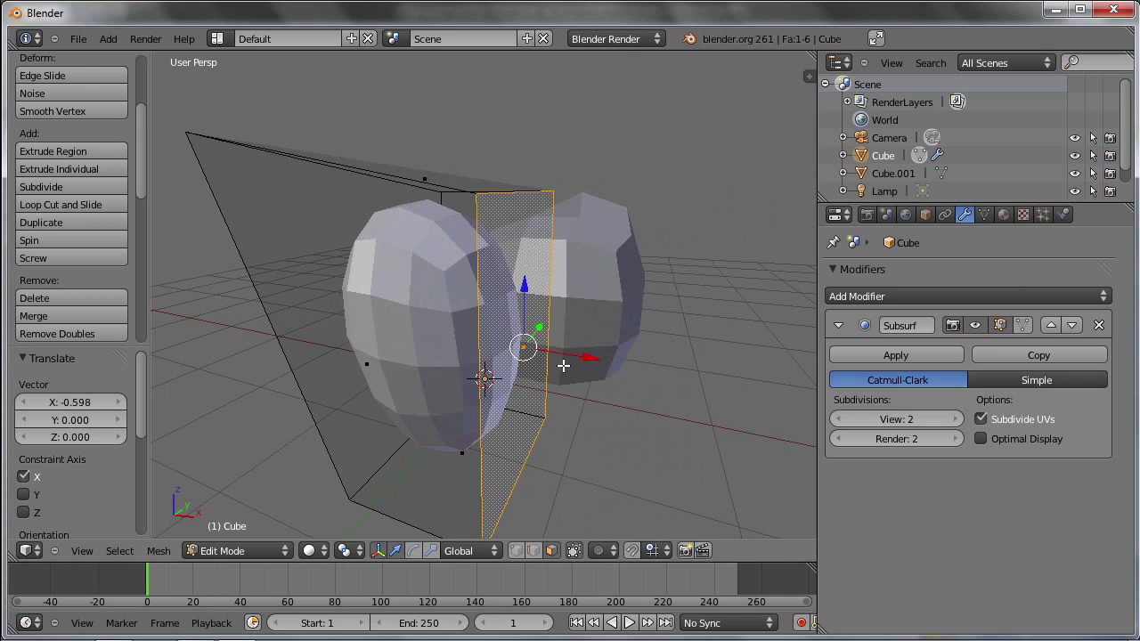
pyautogui.moveTo(397, 306)
pyautogui.mouseDown(button='middle')
pyautogui.moveTo(478, 279)
pyautogui.moveTo(511, 308)
pyautogui.moveTo(472, 295)
pyautogui.moveTo(476, 265)
pyautogui.moveTo(433, 288)
pyautogui.moveTo(440, 295)
pyautogui.moveTo(415, 285)
pyautogui.mouseUp(button='middle')
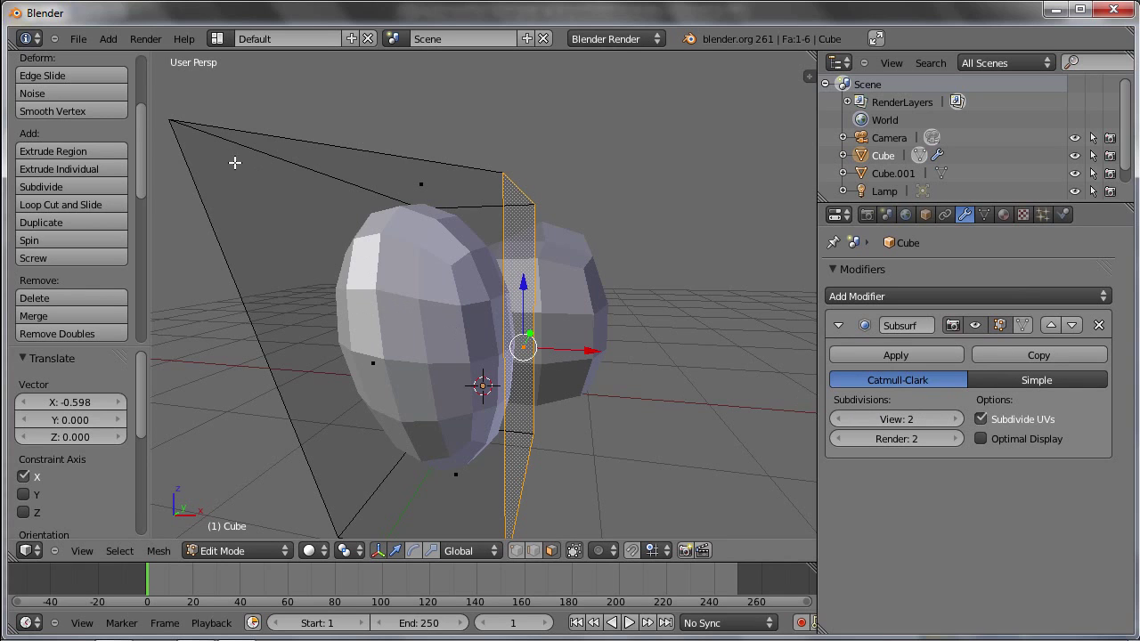
# - Select the top-left and top-right vertices, then return to Object Mode to view the smoothed cube
pyautogui.rightClick(170, 121)
pyautogui.keyDown('shift'); pyautogui.rightClick(485, 168); pyautogui.keyUp('shift')
pyautogui.moveTo(312, 190); pyautogui.dragTo(354, 193, button='middle')
pyautogui.moveTo(198, 172); pyautogui.dragTo(213, 173, button='middle')
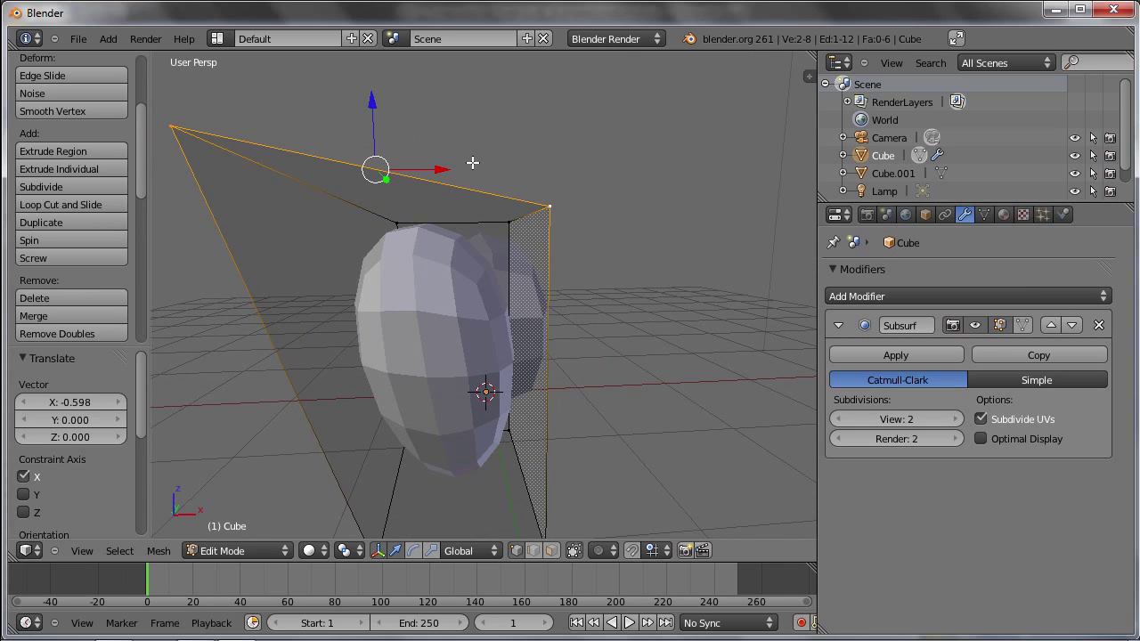
pyautogui.scroll(-5, 426, 281)
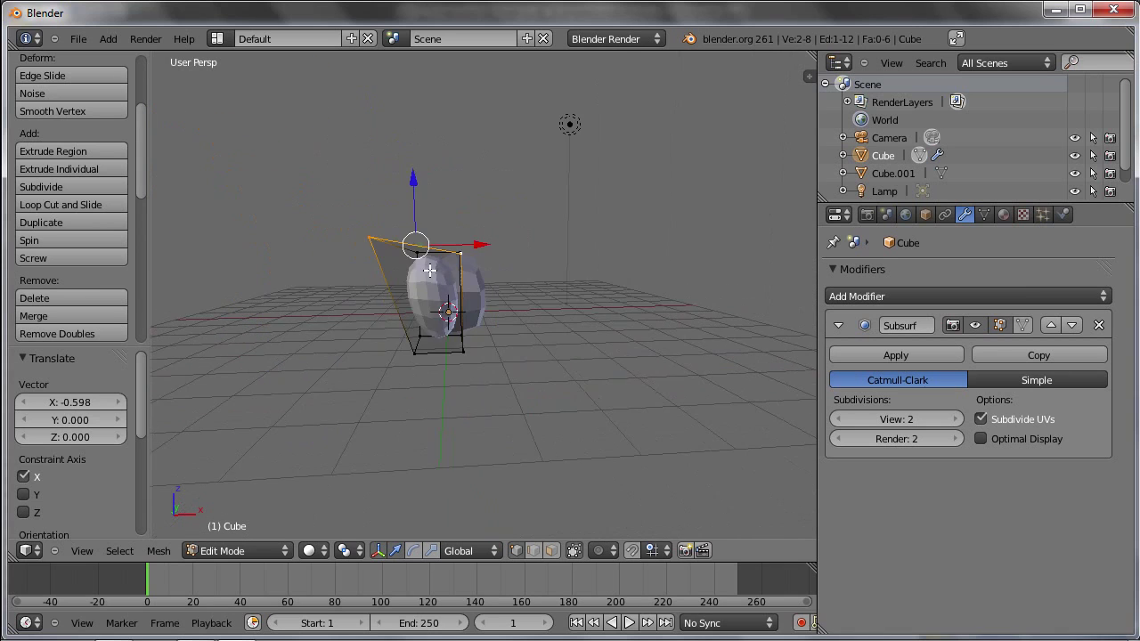
pyautogui.scroll(3, 490, 292)
pyautogui.press('Tab')
# - Add a plane and delete its two back vertices, leaving a single edge
pyautogui.moveTo(535, 305); pyautogui.dragTo(463, 304, button='middle')
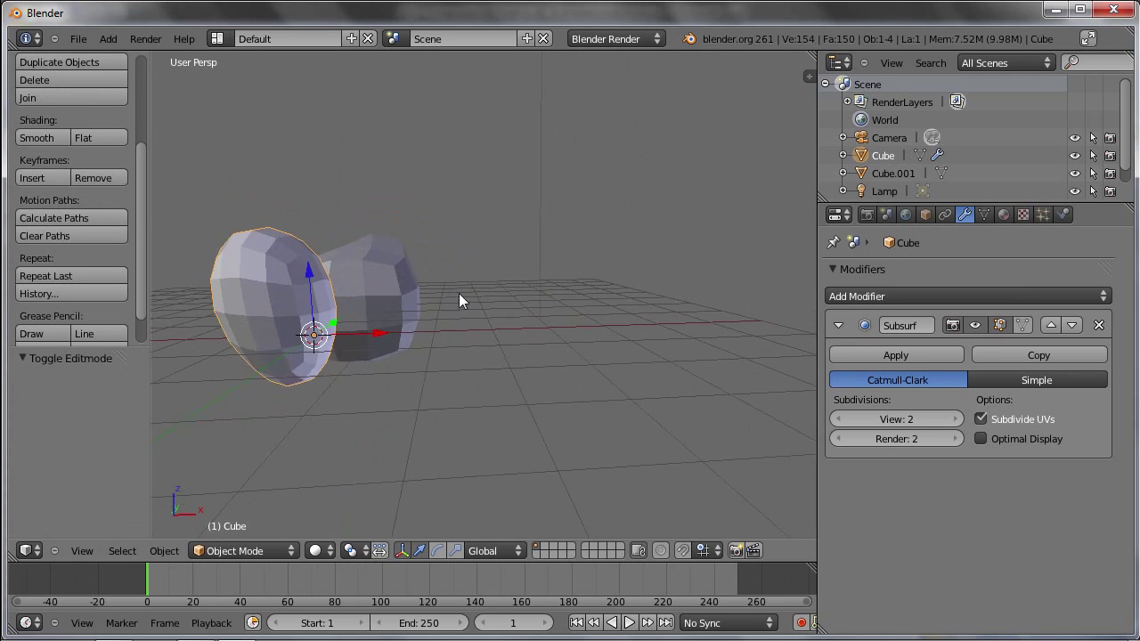
pyautogui.hotkey('shift', 'a')
pyautogui.click(545, 304)
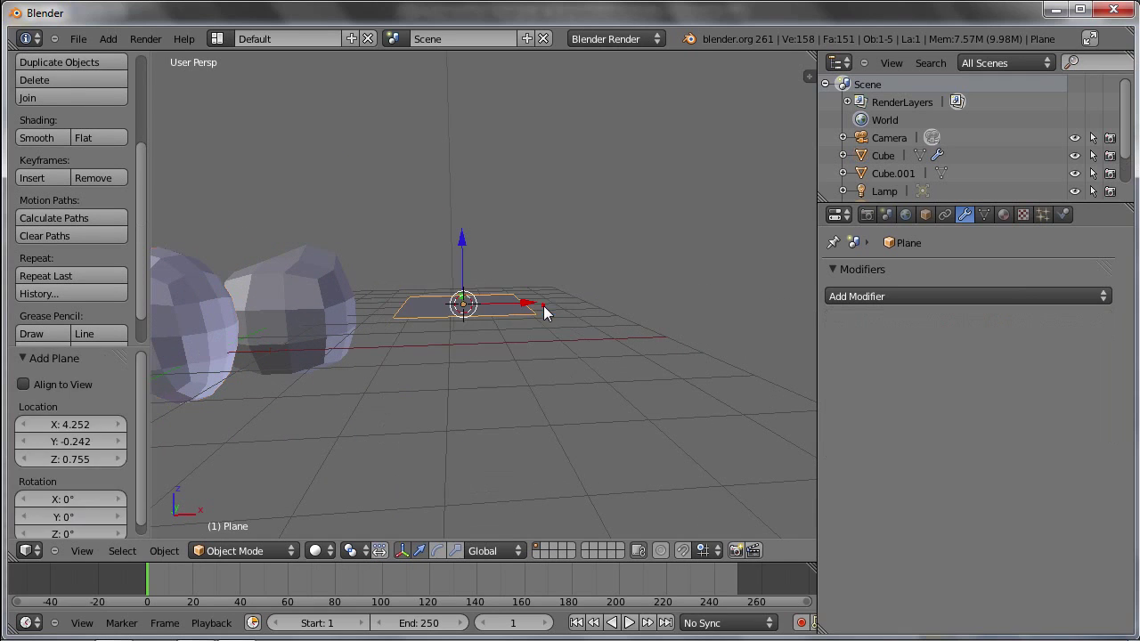
pyautogui.press('Tab')
pyautogui.rightClick(410, 294)
pyautogui.keyDown('shift'); pyautogui.rightClick(532, 288); pyautogui.keyUp('shift')
pyautogui.moveTo(532, 289); pyautogui.dragTo(517, 352, button='middle')
pyautogui.press('x')
pyautogui.click(518, 352)
pyautogui.press('Tab')
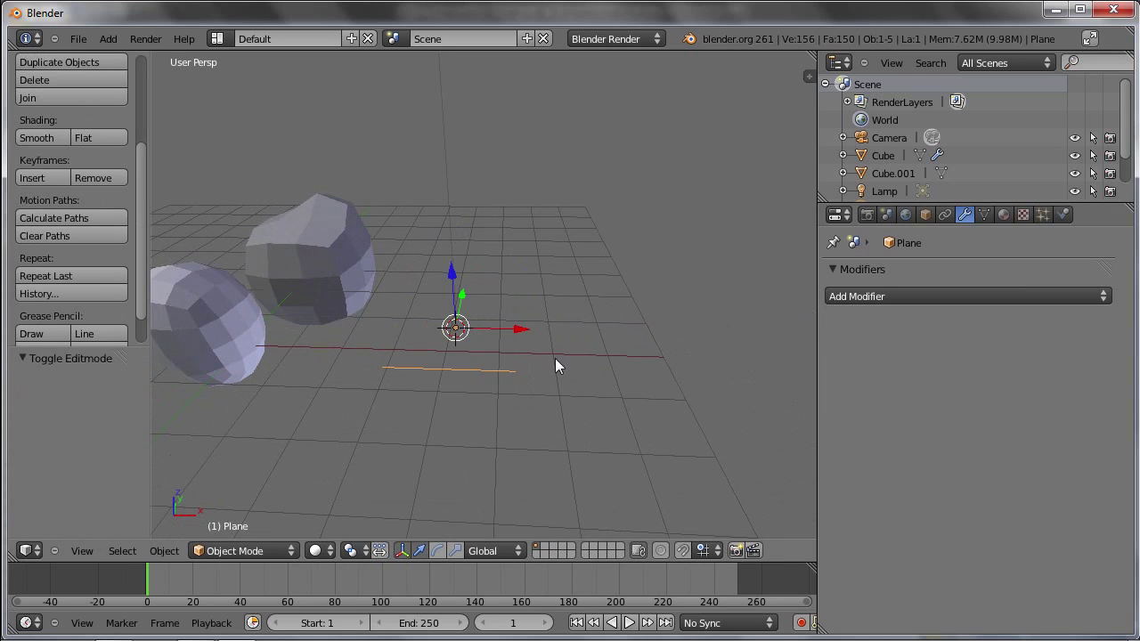
# - Add a Subdivision Surface modifier to the edge
pyautogui.click(850, 298)
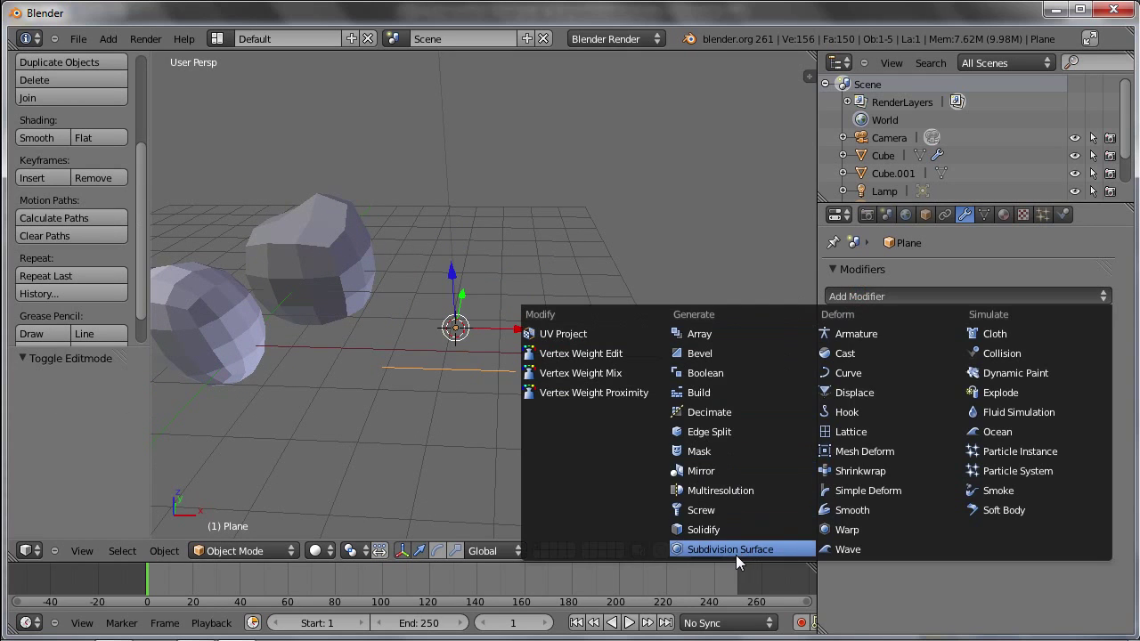
pyautogui.click(736, 549)
pyautogui.moveTo(471, 421)
pyautogui.mouseDown(button='middle')
pyautogui.moveTo(430, 360)
pyautogui.moveTo(416, 277)
pyautogui.moveTo(415, 377)
pyautogui.moveTo(435, 377)
pyautogui.moveTo(378, 353)
pyautogui.mouseUp(button='middle')
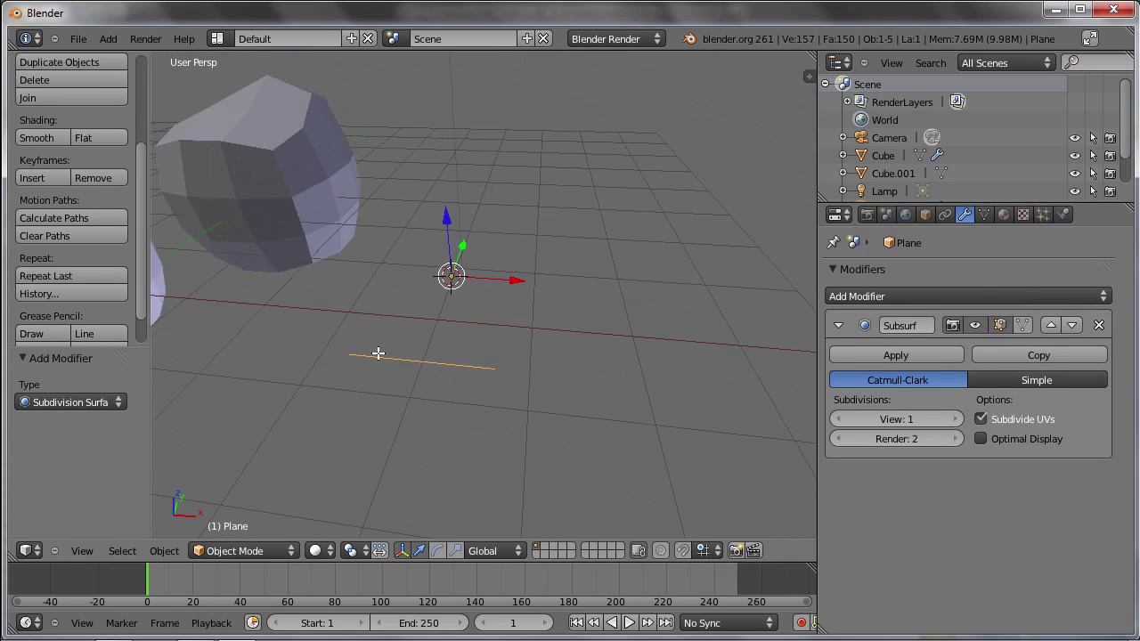
# - Select the whole edge and subdivide it, adding a middle vertex
pyautogui.press('Tab')
pyautogui.rightClick(283, 347)
pyautogui.rightClick(573, 376)
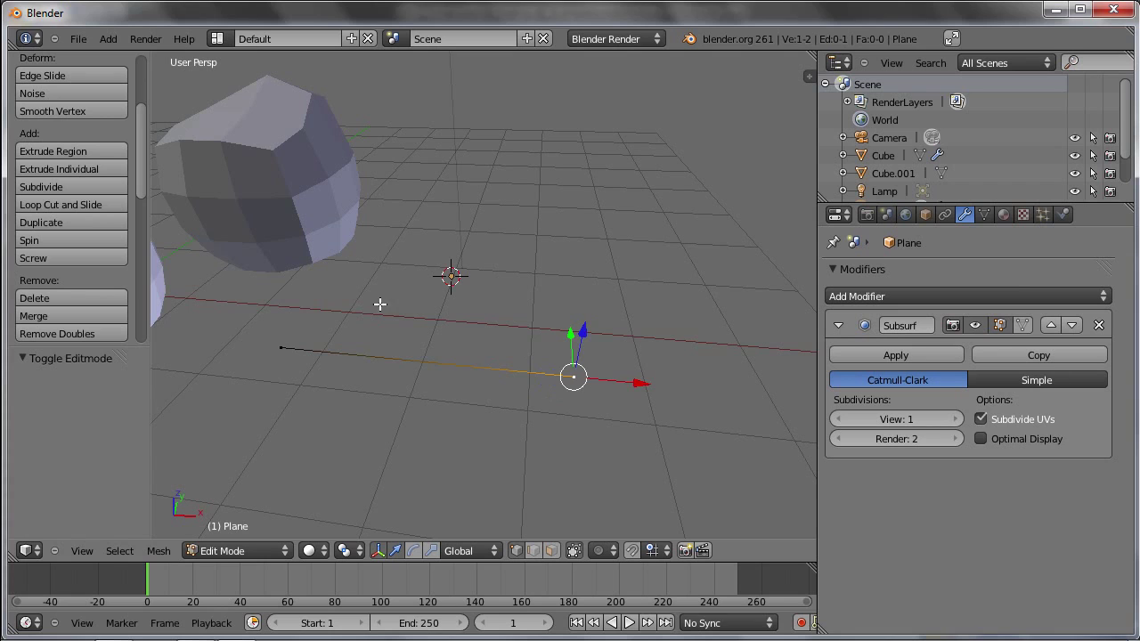
pyautogui.rightClick(294, 356)
pyautogui.press('Tab')
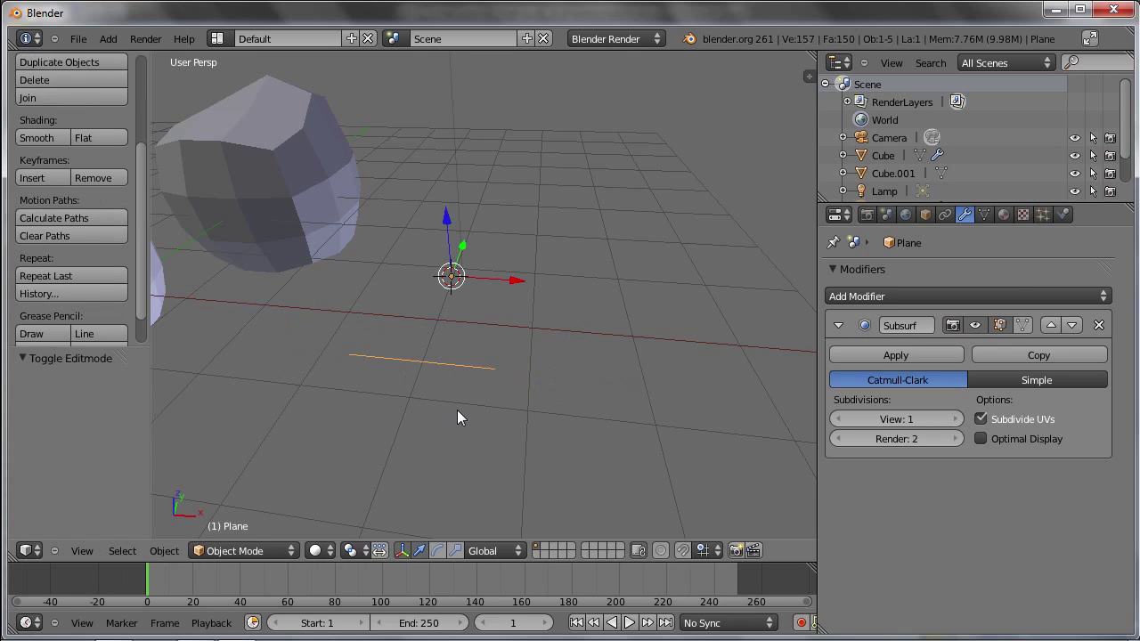
pyautogui.moveTo(403, 377)
pyautogui.mouseDown(button='middle')
pyautogui.moveTo(411, 356)
pyautogui.moveTo(416, 375)
pyautogui.moveTo(435, 357)
pyautogui.moveTo(370, 339)
pyautogui.moveTo(376, 328)
pyautogui.moveTo(441, 342)
pyautogui.mouseUp(button='middle')
pyautogui.press('Tab')
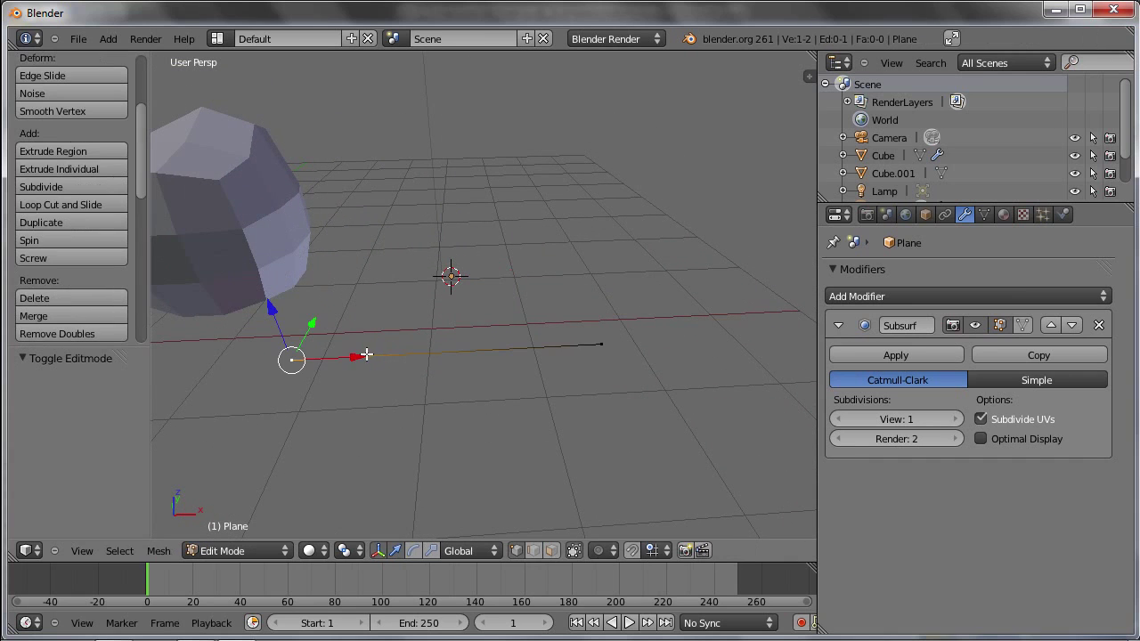
pyautogui.keyDown('shift'); pyautogui.rightClick(574, 338); pyautogui.keyUp('shift')
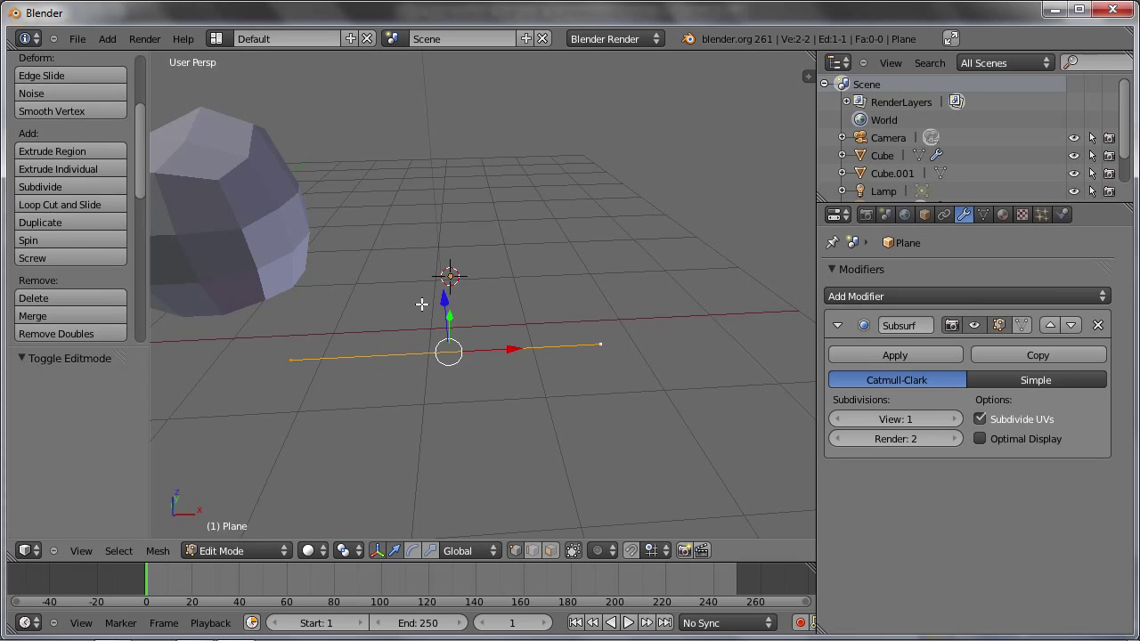
pyautogui.press('w')
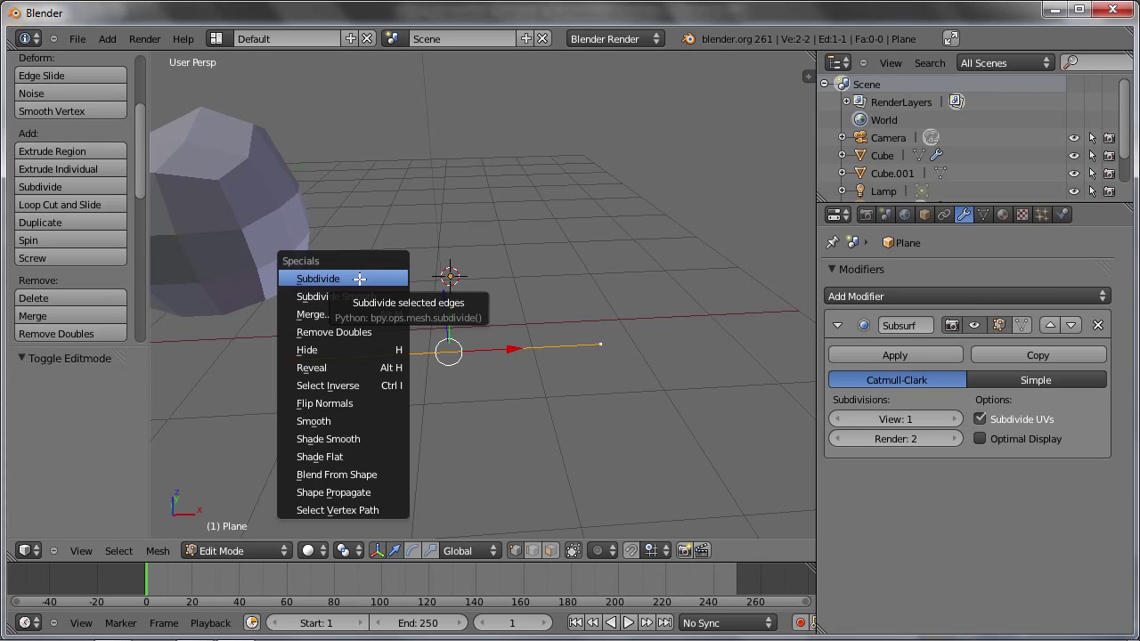
pyautogui.press('Escape')
pyautogui.press('w')
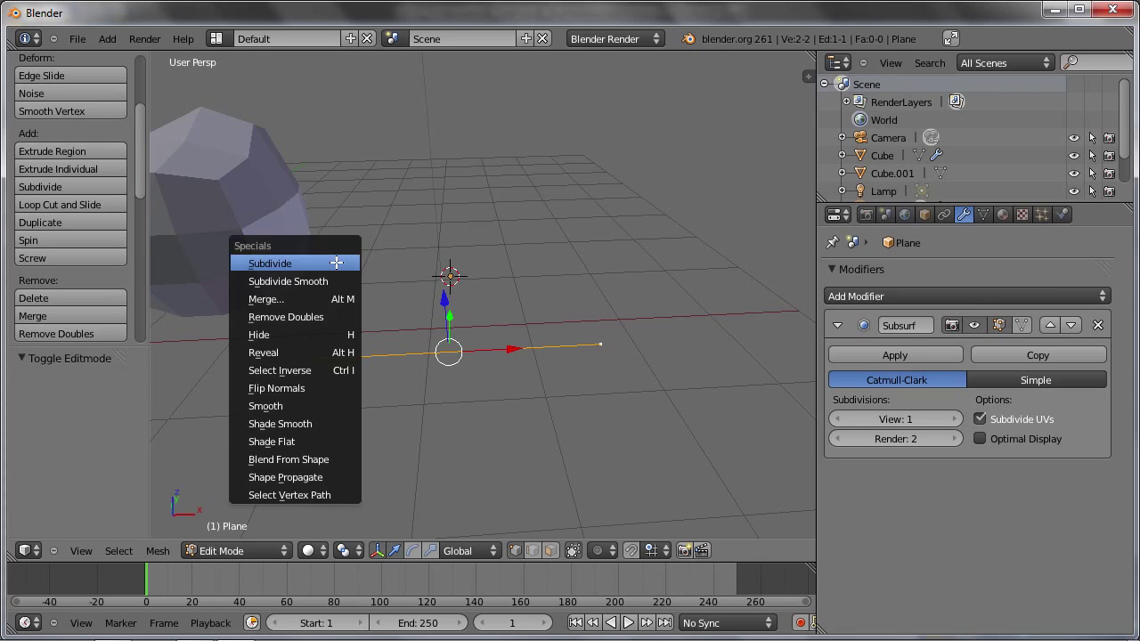
pyautogui.click(336, 261)
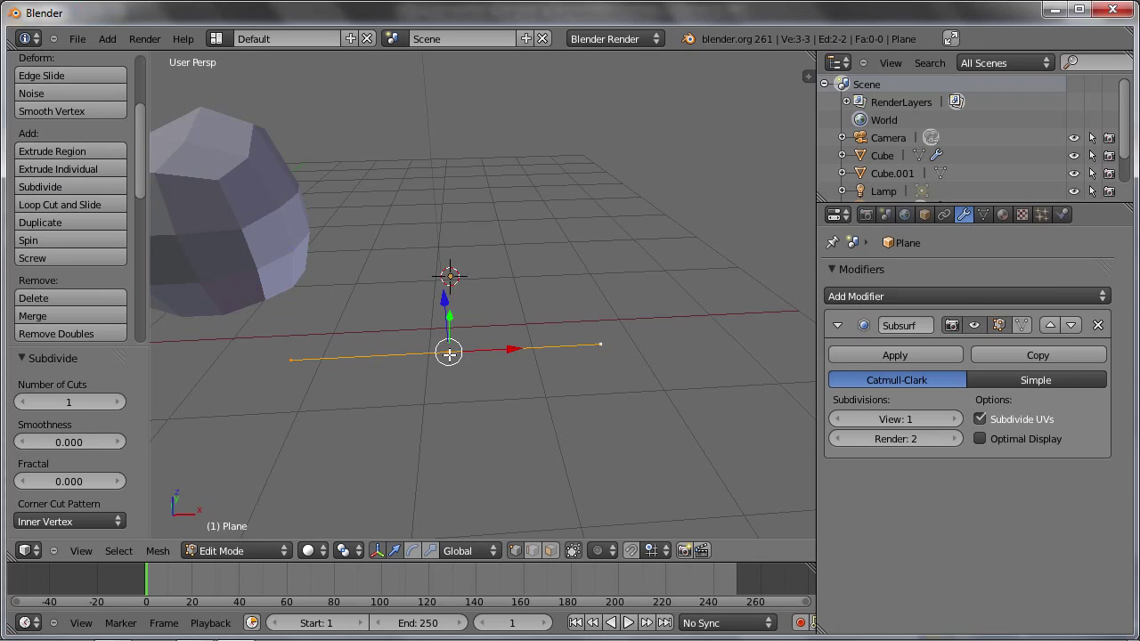
# - Lower the middle vertex 0.7 units along Z so the edge dips
pyautogui.rightClick(449, 354)
pyautogui.moveTo(493, 389); pyautogui.dragTo(445, 295, button='middle')
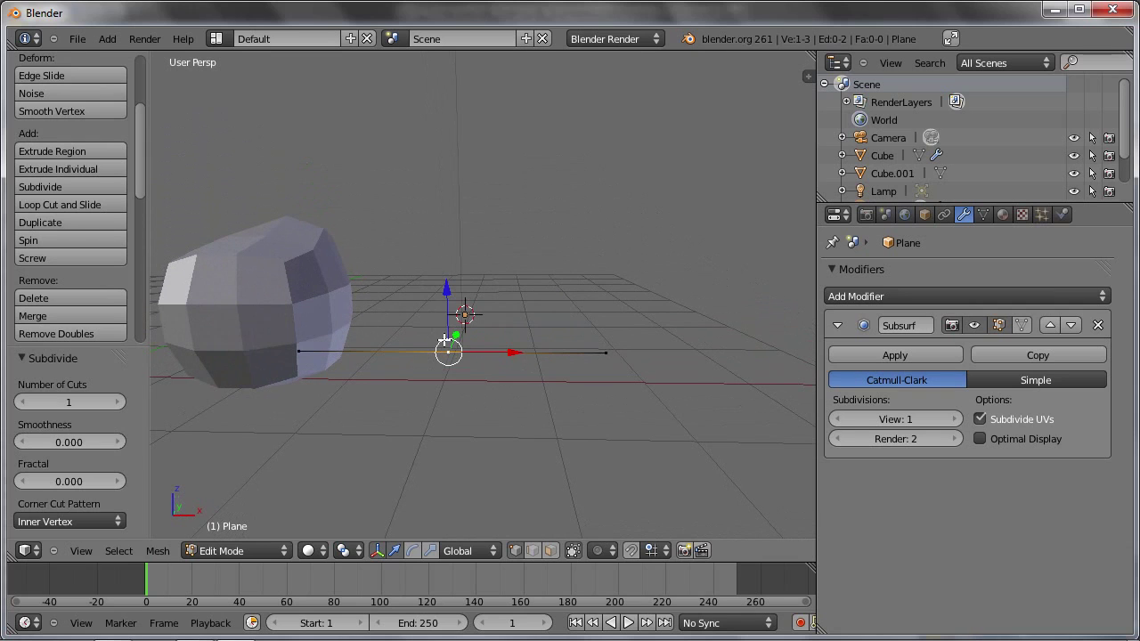
pyautogui.press('g')
pyautogui.press('z')
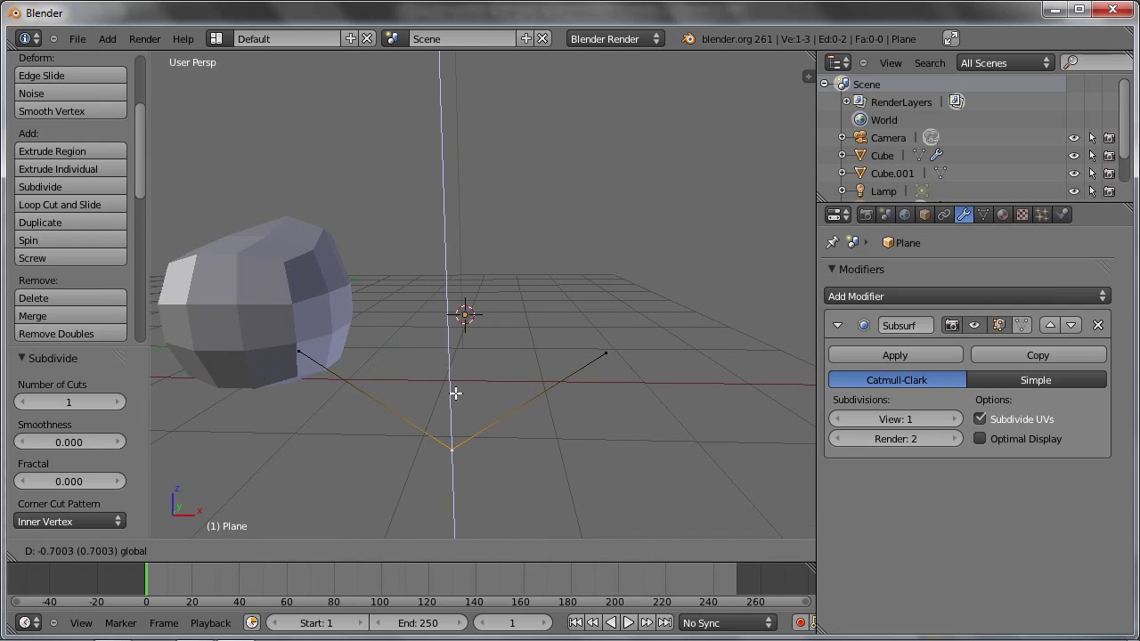
pyautogui.click(455, 393)
pyautogui.press('Tab')
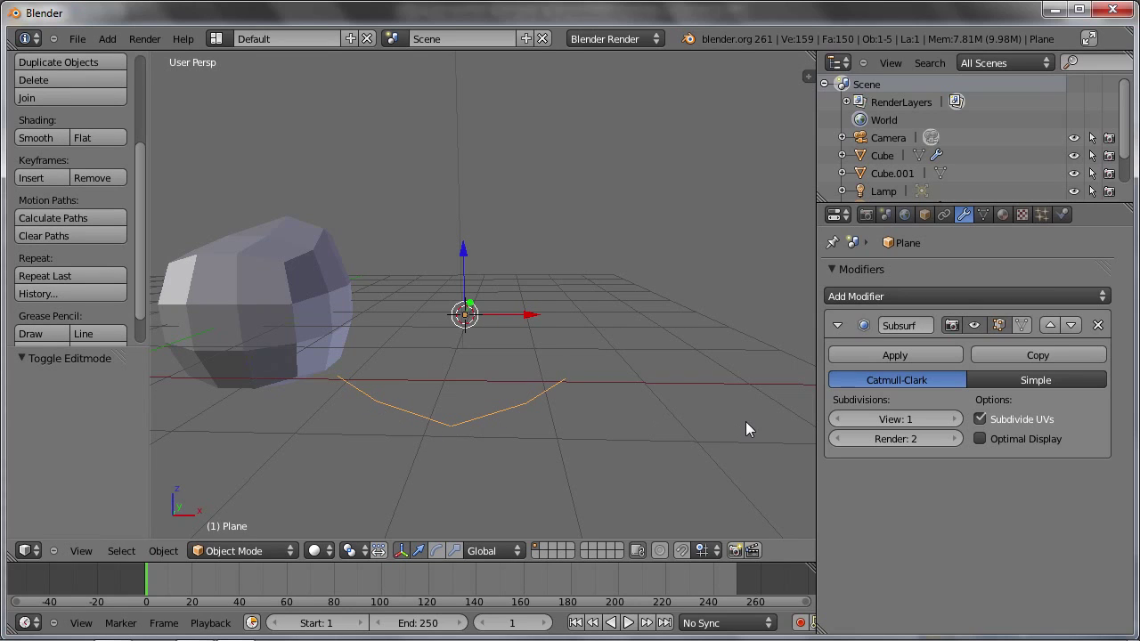
# - Set Subsurf View to 2, enable on-cage display, and select all three curve vertices
pyautogui.click(943, 421)
pyautogui.moveTo(360, 408)
pyautogui.mouseDown(button='middle')
pyautogui.moveTo(430, 390)
pyautogui.moveTo(463, 435)
pyautogui.mouseUp(button='middle')
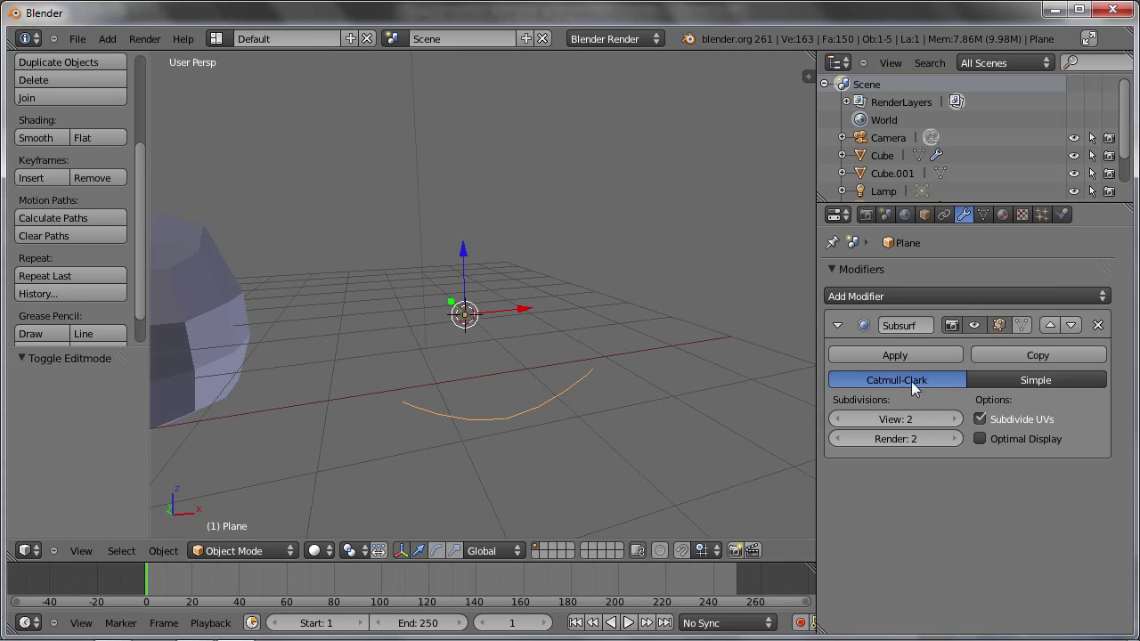
pyautogui.press('Tab')
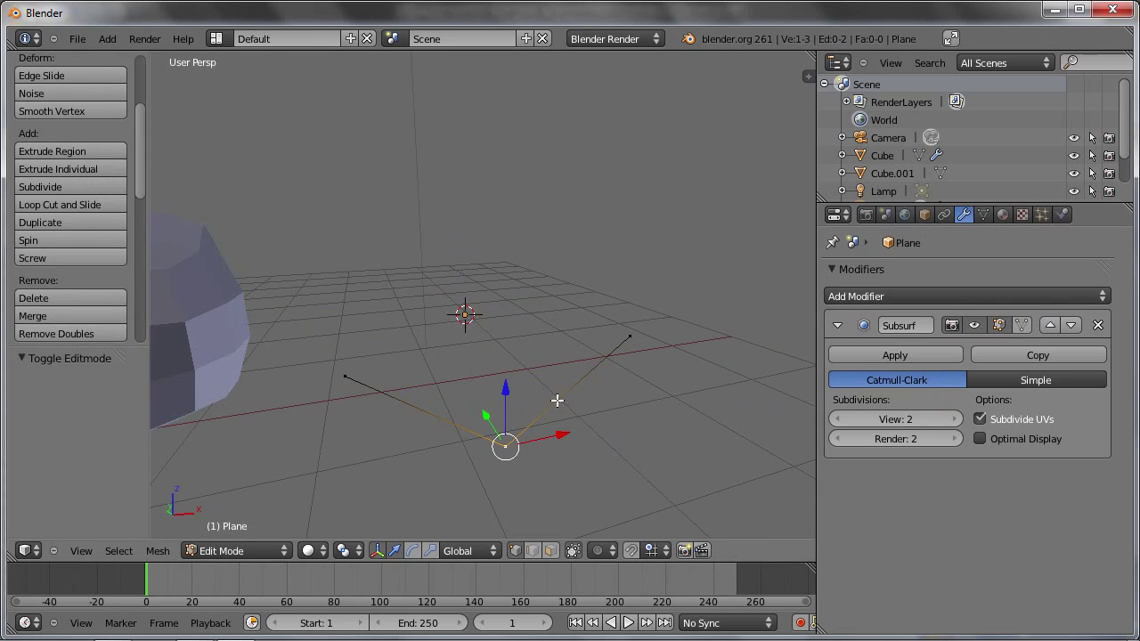
pyautogui.click(1023, 325)
pyautogui.moveTo(753, 413)
pyautogui.mouseDown(button='middle')
pyautogui.moveTo(500, 477)
pyautogui.moveTo(551, 442)
pyautogui.mouseUp(button='middle')
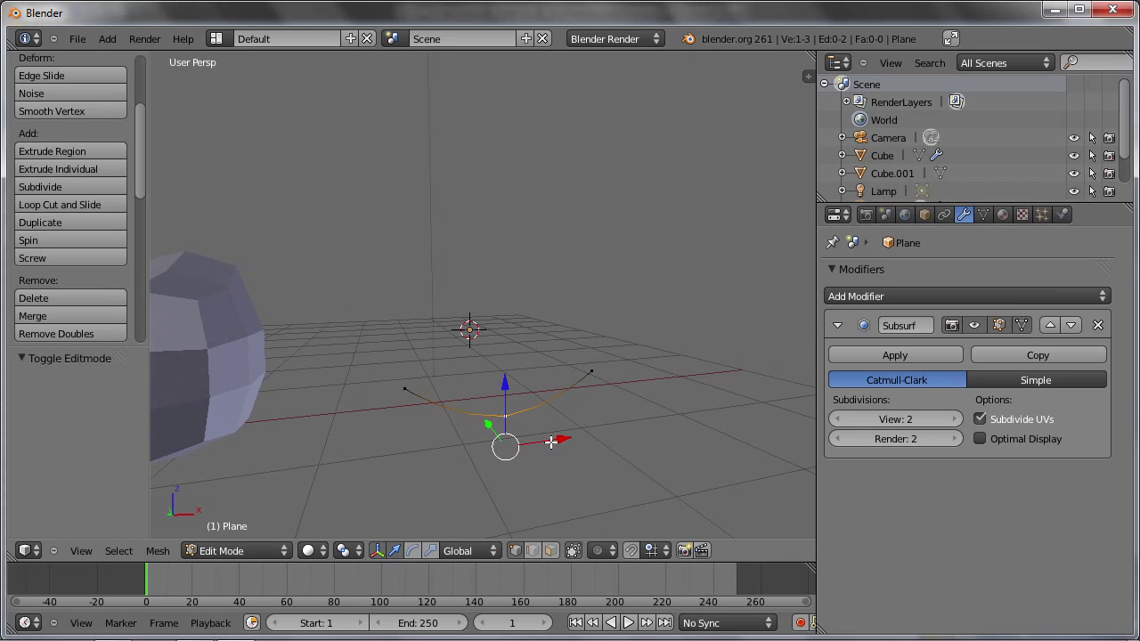
pyautogui.moveTo(415, 401)
pyautogui.mouseDown(button='middle')
pyautogui.moveTo(453, 380)
pyautogui.moveTo(500, 416)
pyautogui.mouseUp(button='middle')
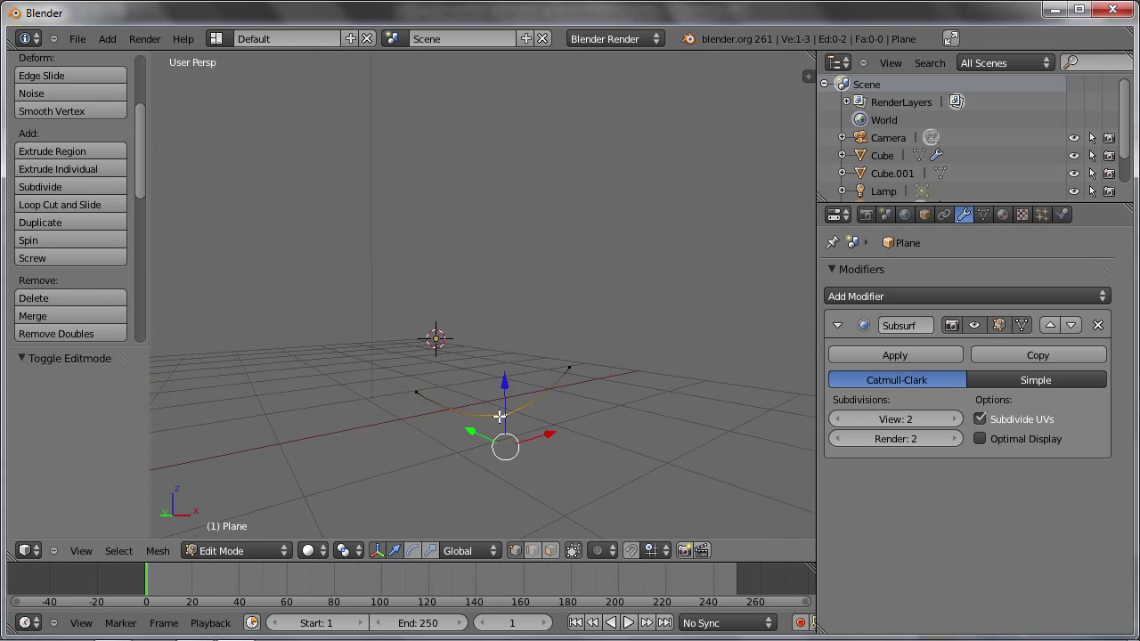
pyautogui.rightClick(571, 366)
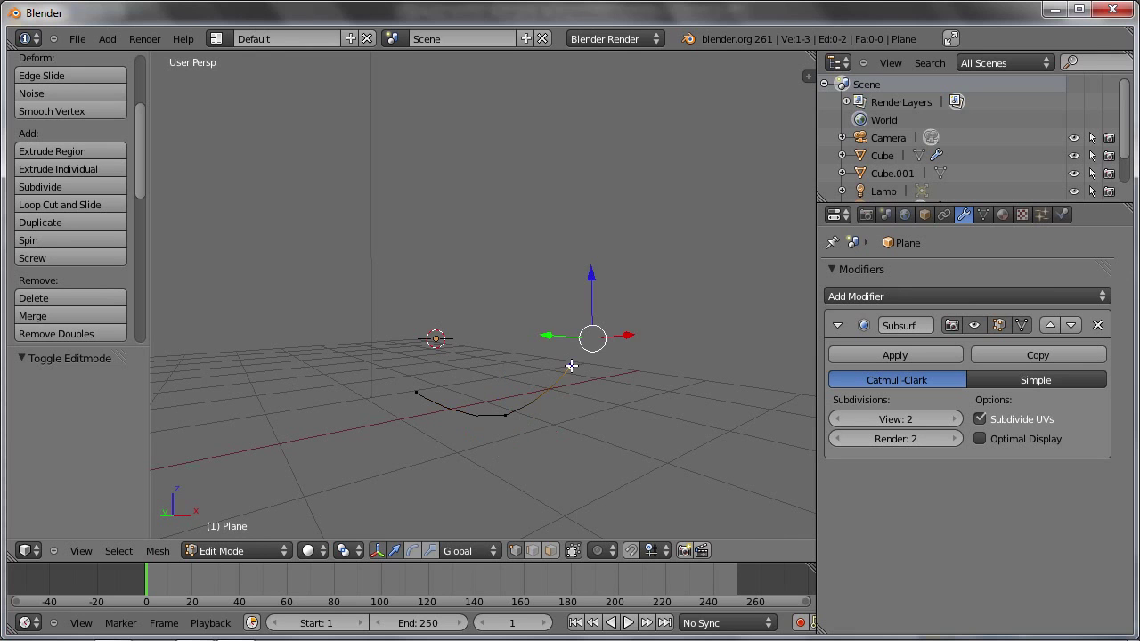
pyautogui.moveTo(535, 382)
pyautogui.mouseDown(button='middle')
pyautogui.moveTo(569, 387)
pyautogui.moveTo(471, 374)
pyautogui.moveTo(495, 432)
pyautogui.moveTo(491, 400)
pyautogui.moveTo(562, 438)
pyautogui.mouseUp(button='middle')
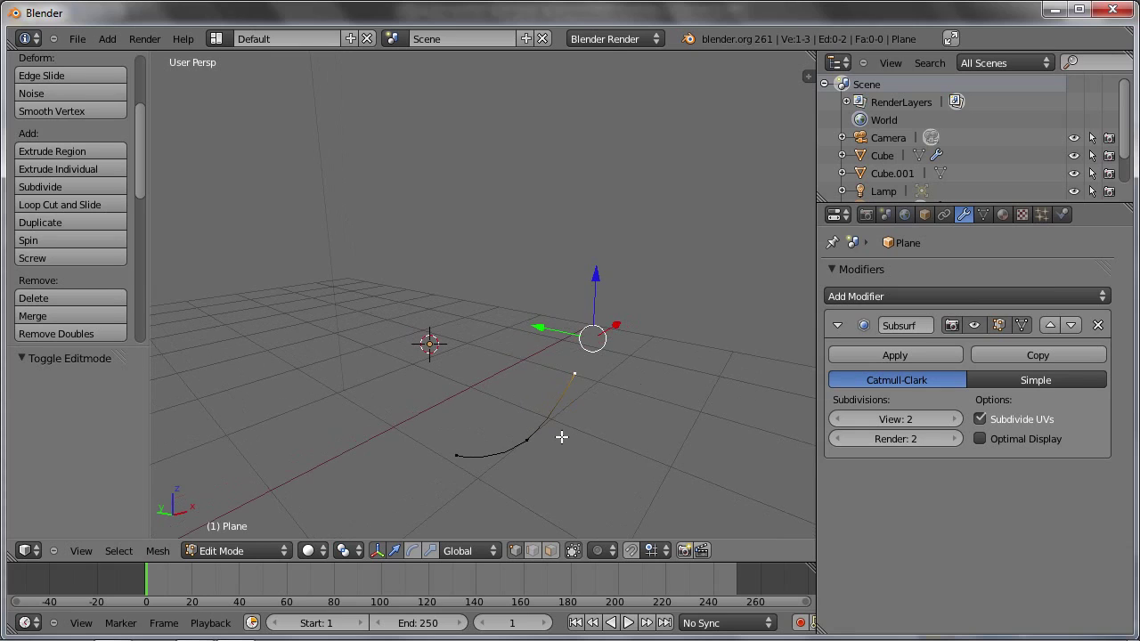
pyautogui.keyDown('shift'); pyautogui.rightClick(472, 448); pyautogui.keyUp('shift')
pyautogui.keyDown('shift'); pyautogui.rightClick(523, 445); pyautogui.keyUp('shift')
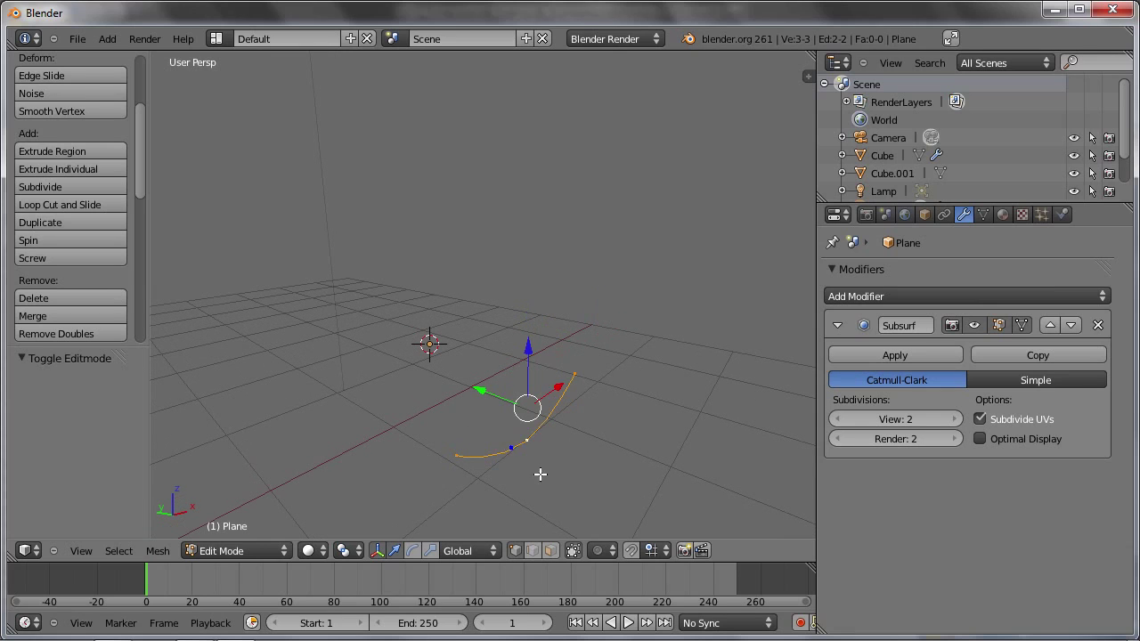
# - Extrude the curve 1.434 units along Y into a sheet and hide its Subsurf in the viewport
pyautogui.press('e')
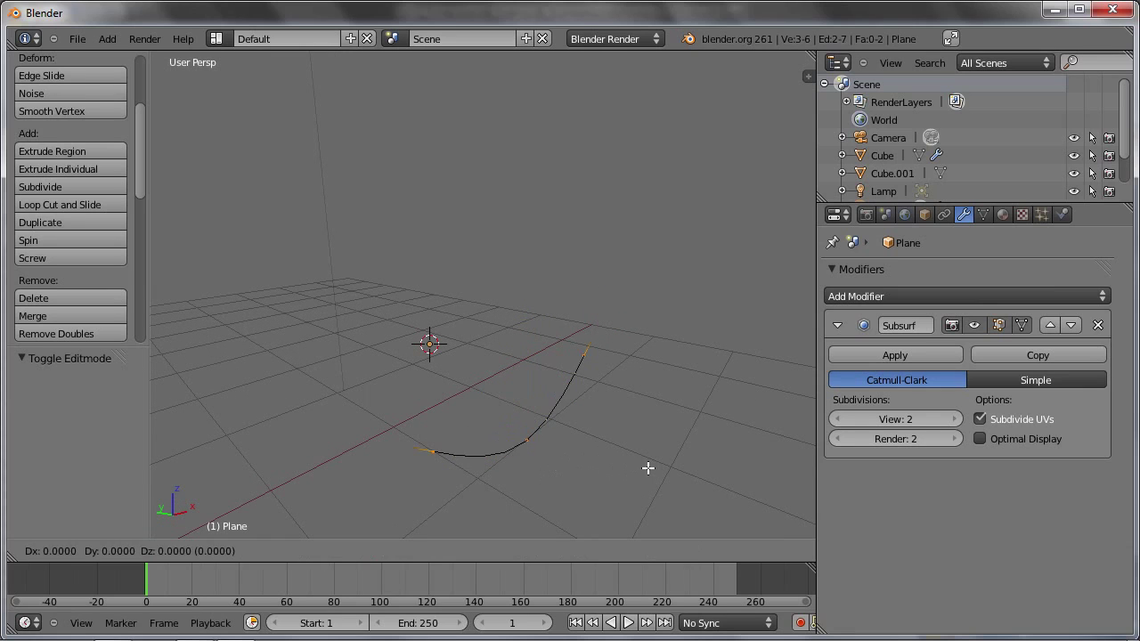
pyautogui.press('y')
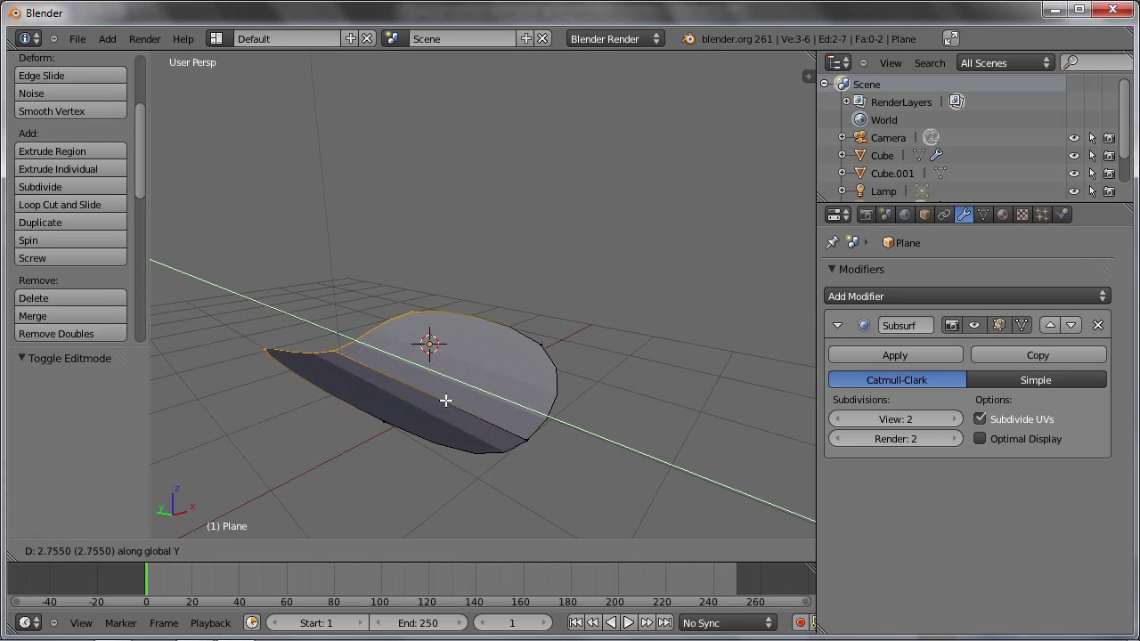
pyautogui.click(506, 437)
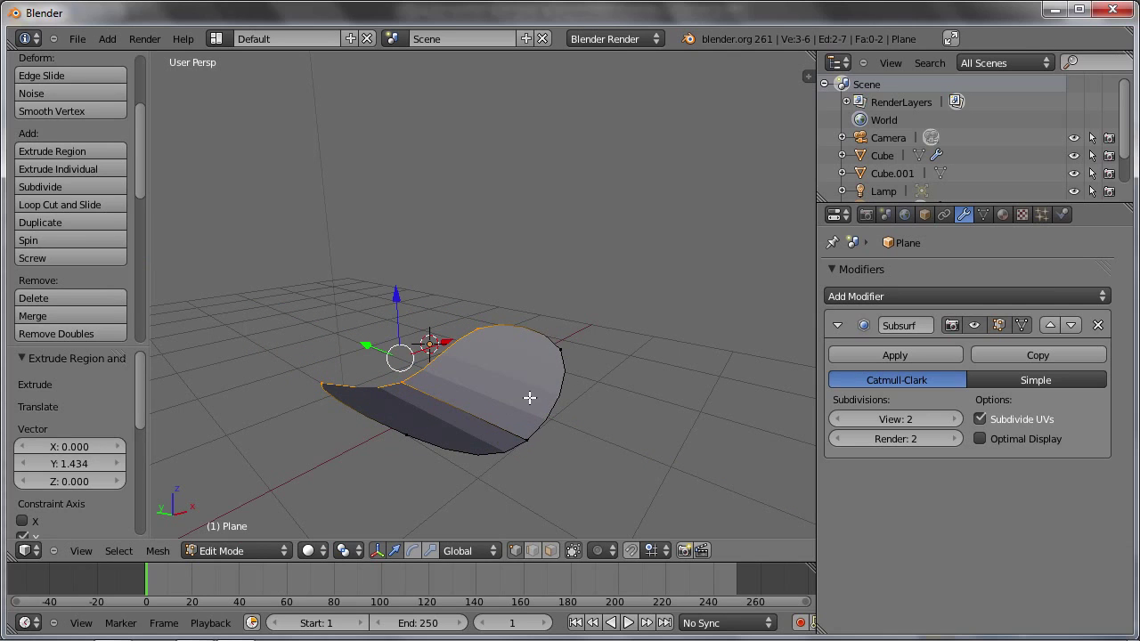
pyautogui.press('Tab')
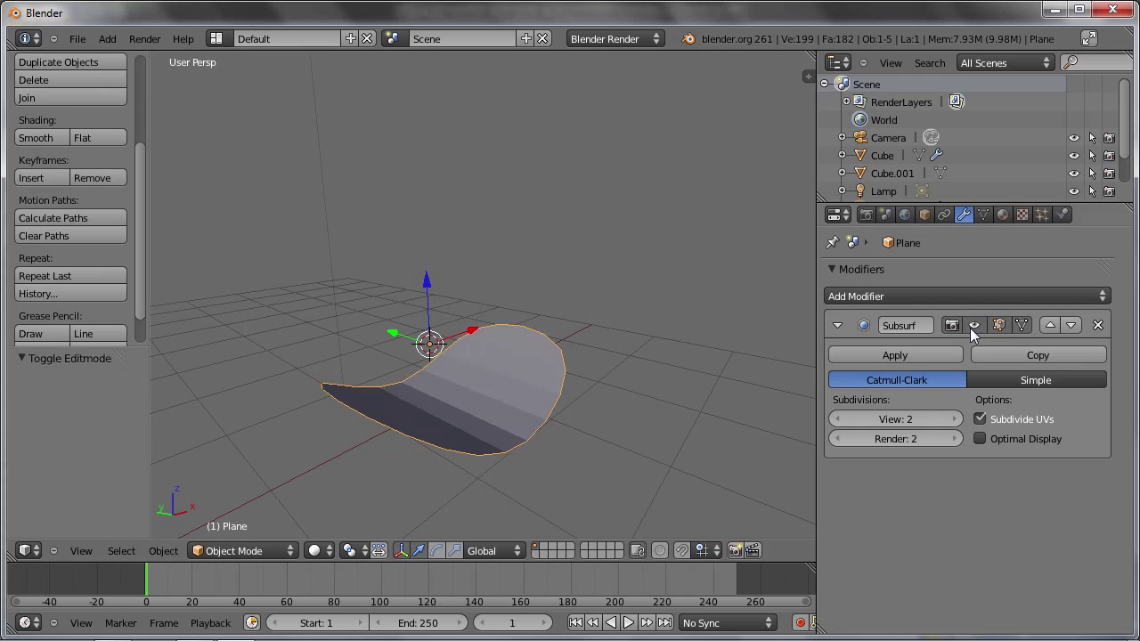
pyautogui.click(974, 325)
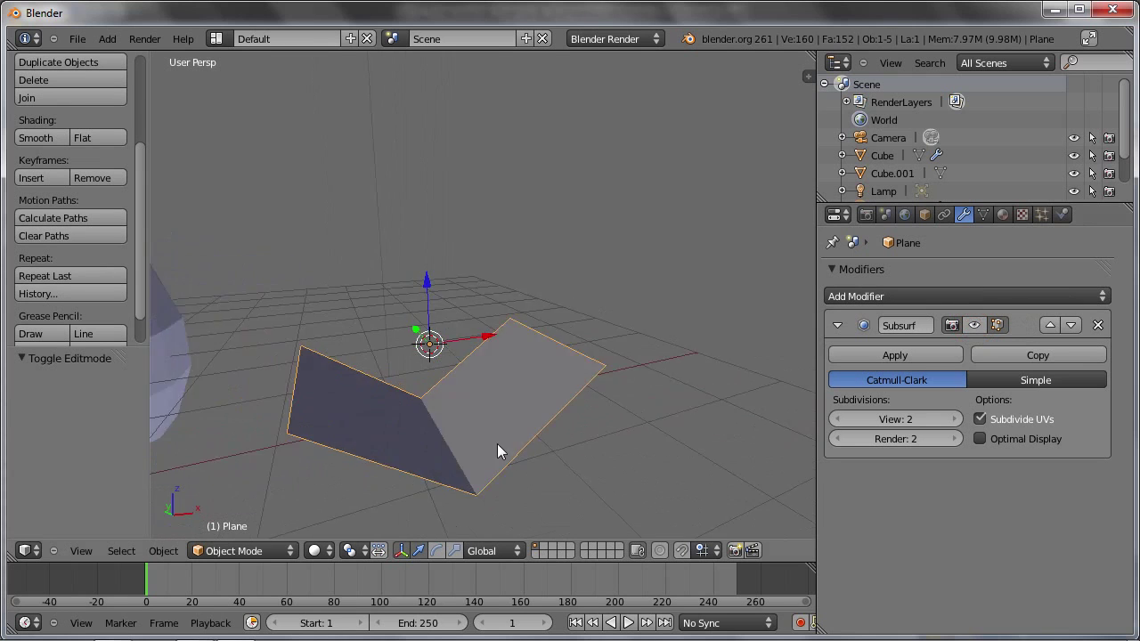
# - Show the Subsurf smoothing again in Edit Mode and select all faces of the sheet
pyautogui.moveTo(557, 460); pyautogui.dragTo(496, 358, button='middle')
pyautogui.press('Tab')
pyautogui.moveTo(575, 415); pyautogui.dragTo(501, 400, button='middle')
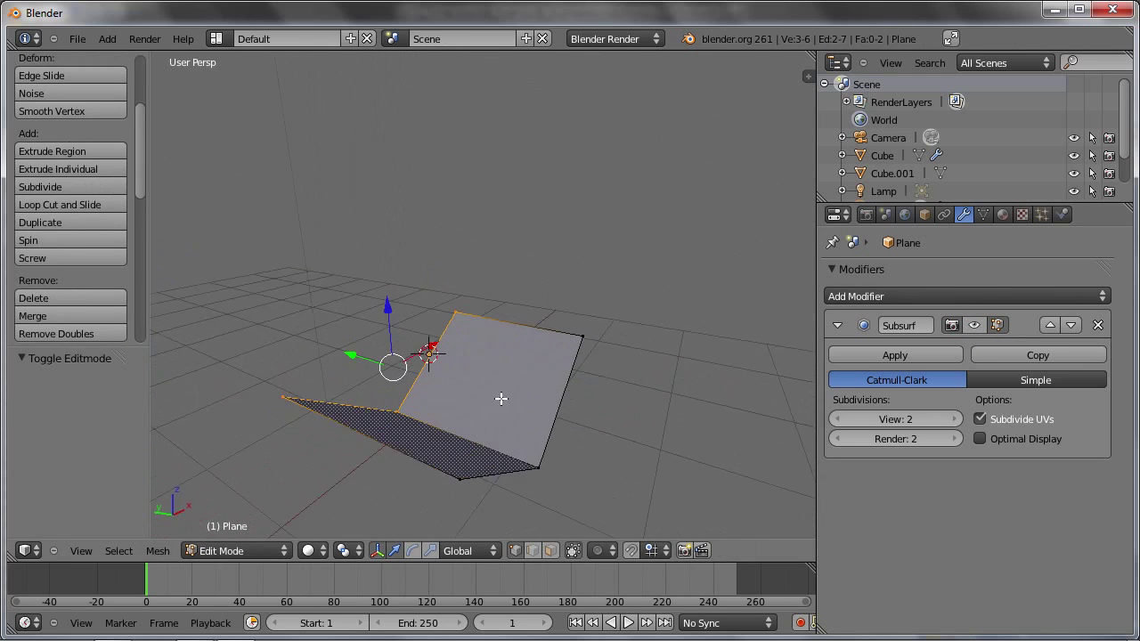
pyautogui.click(998, 325)
pyautogui.moveTo(535, 448)
pyautogui.mouseDown(button='middle')
pyautogui.moveTo(431, 383)
pyautogui.moveTo(502, 389)
pyautogui.moveTo(433, 412)
pyautogui.moveTo(495, 429)
pyautogui.mouseUp(button='middle')
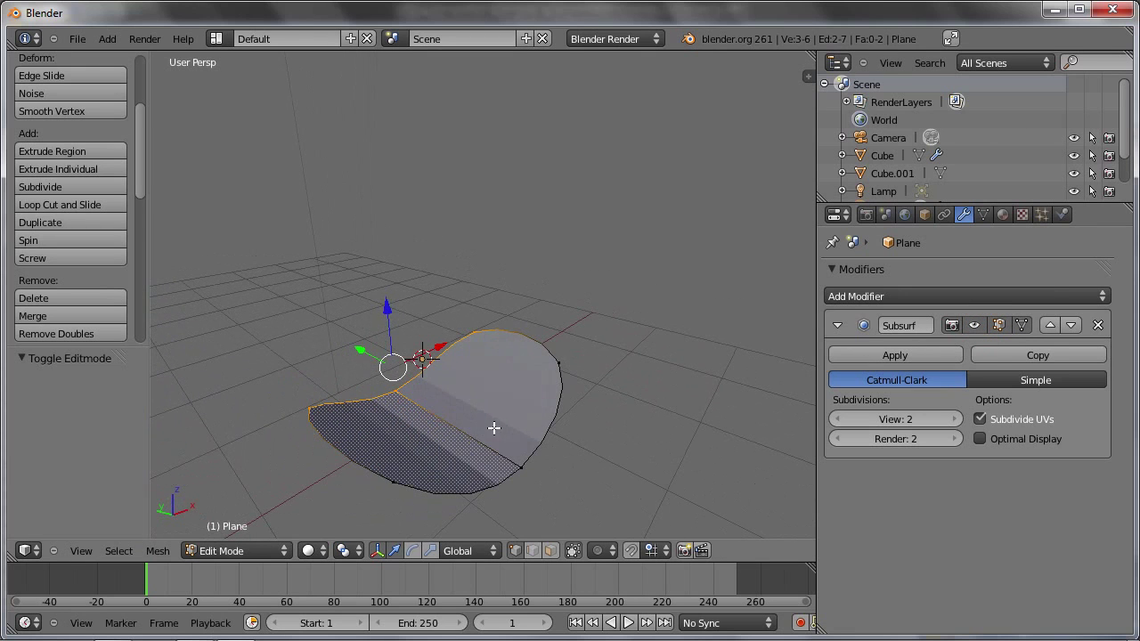
pyautogui.keyDown('shift'); pyautogui.rightClick(524, 465); pyautogui.keyUp('shift')
pyautogui.moveTo(407, 481)
pyautogui.mouseDown(button='middle')
pyautogui.moveTo(466, 479)
pyautogui.moveTo(359, 449)
pyautogui.moveTo(453, 490)
pyautogui.moveTo(382, 102)
pyautogui.moveTo(453, 491)
pyautogui.moveTo(492, 419)
pyautogui.moveTo(455, 368)
pyautogui.mouseUp(button='middle')
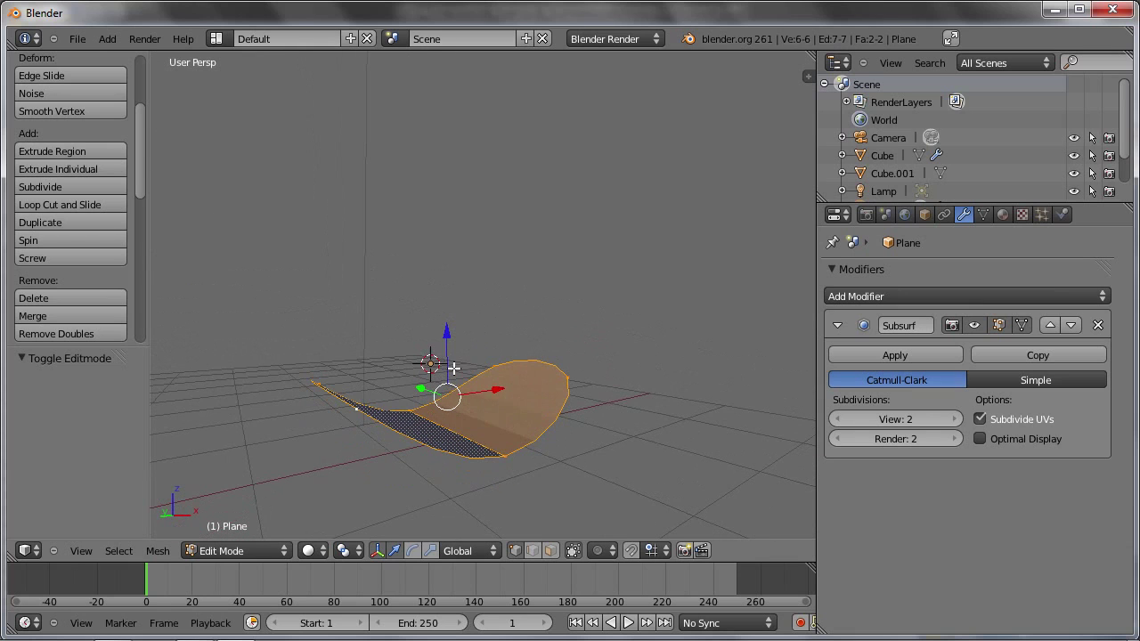
# - Extrude the faces straight up about 1.9 units along Z, then hide the Subsurf viewport display
pyautogui.press('e')
pyautogui.middleClick(489, 391)
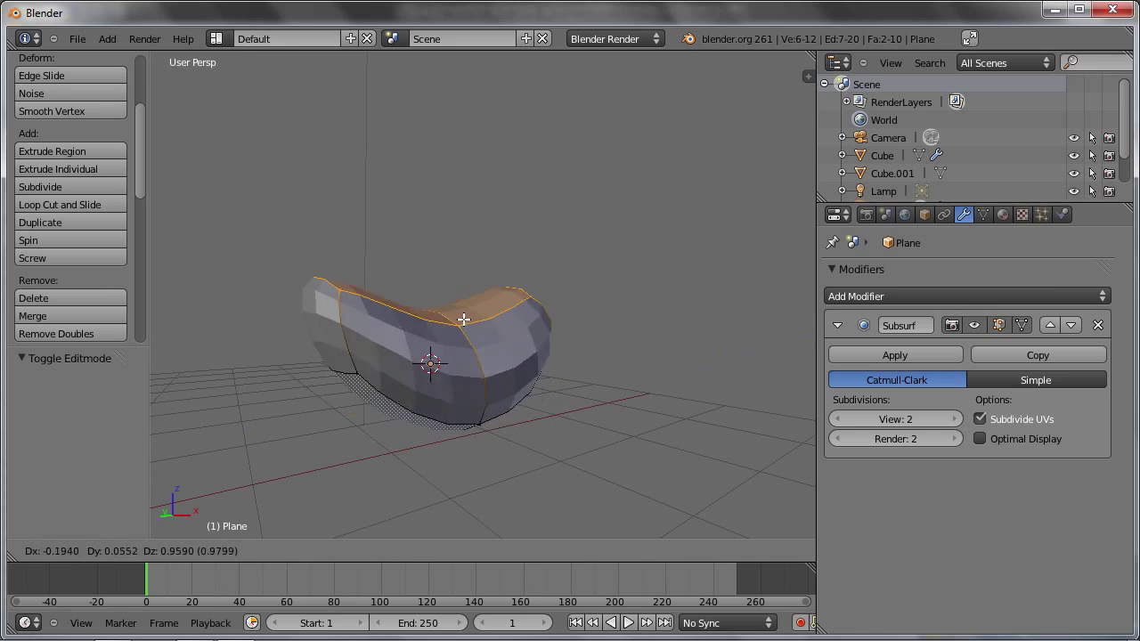
pyautogui.press('z')
pyautogui.click(517, 272)
pyautogui.moveTo(519, 275)
pyautogui.mouseDown(button='middle')
pyautogui.moveTo(632, 364)
pyautogui.moveTo(528, 346)
pyautogui.moveTo(450, 392)
pyautogui.mouseUp(button='middle')
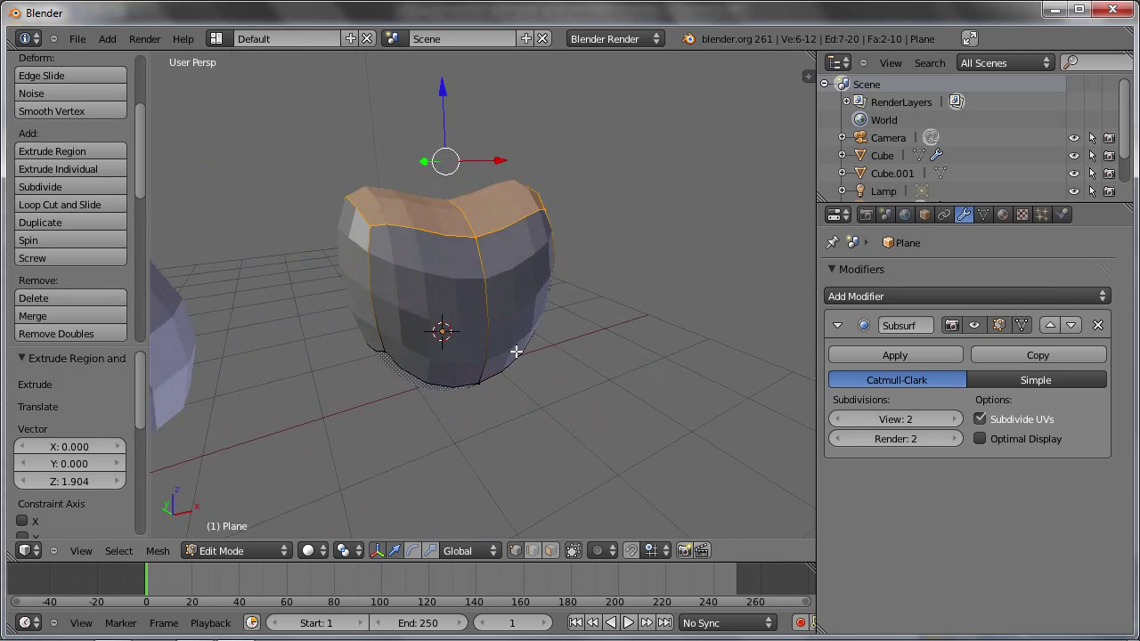
pyautogui.press('Tab')
pyautogui.moveTo(547, 296)
pyautogui.mouseDown(button='middle')
pyautogui.moveTo(386, 290)
pyautogui.moveTo(505, 364)
pyautogui.moveTo(570, 356)
pyautogui.mouseUp(button='middle')
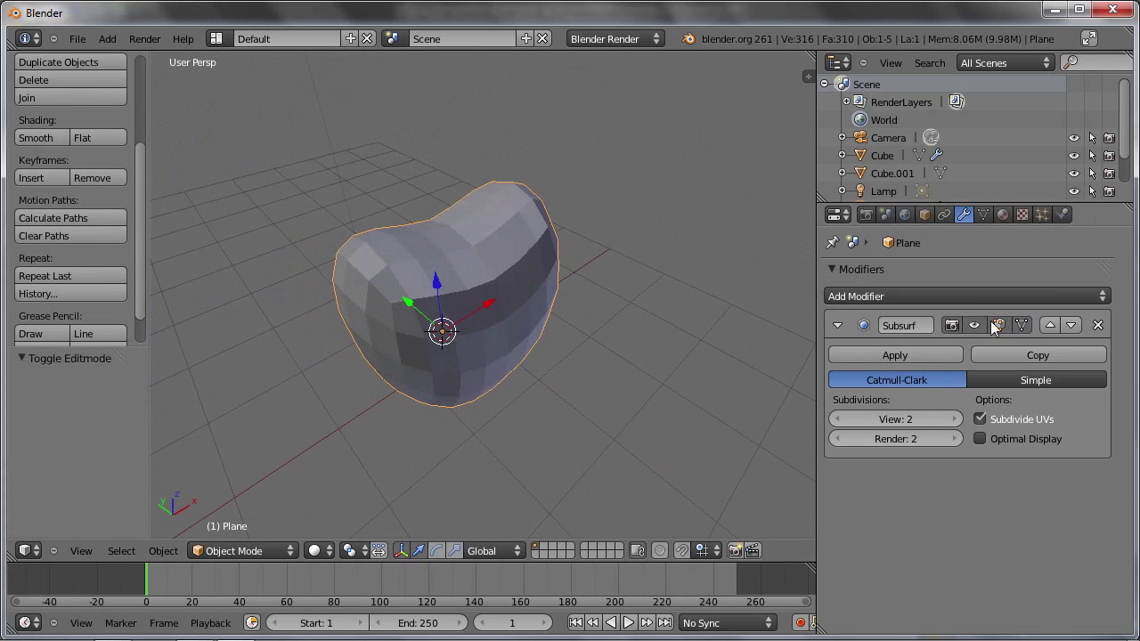
pyautogui.click(973, 325)
pyautogui.moveTo(455, 383)
pyautogui.mouseDown(button='middle')
pyautogui.moveTo(713, 411)
pyautogui.moveTo(496, 312)
pyautogui.moveTo(562, 374)
pyautogui.moveTo(643, 386)
pyautogui.mouseUp(button='middle')
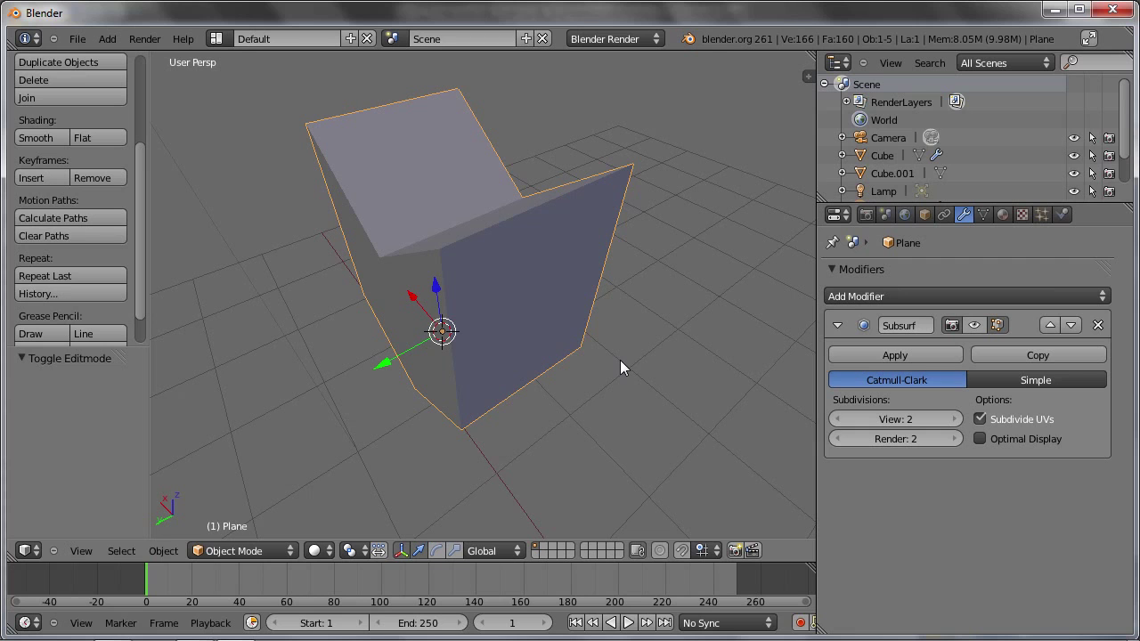
# - Turn the bean's Subsurf viewport display back on with View subdivisions raised to 3
pyautogui.moveTo(620, 360)
pyautogui.mouseDown(button='middle')
pyautogui.moveTo(516, 306)
pyautogui.moveTo(497, 319)
pyautogui.moveTo(631, 296)
pyautogui.moveTo(439, 207)
pyautogui.mouseUp(button='middle')
pyautogui.press('Tab')
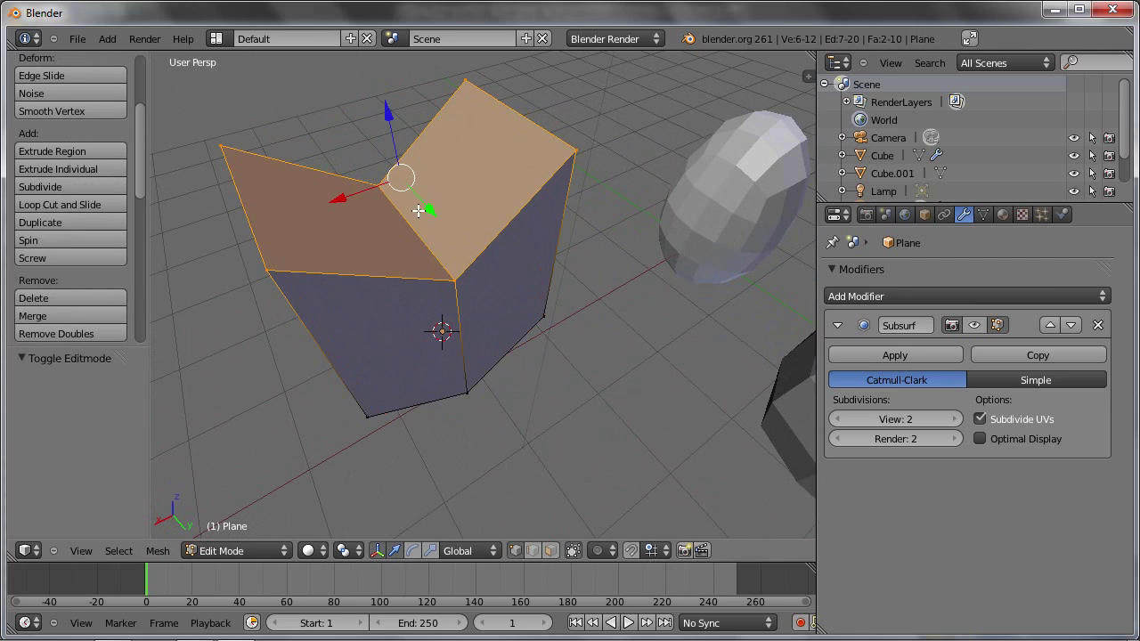
pyautogui.rightClick(379, 186)
pyautogui.press('Tab')
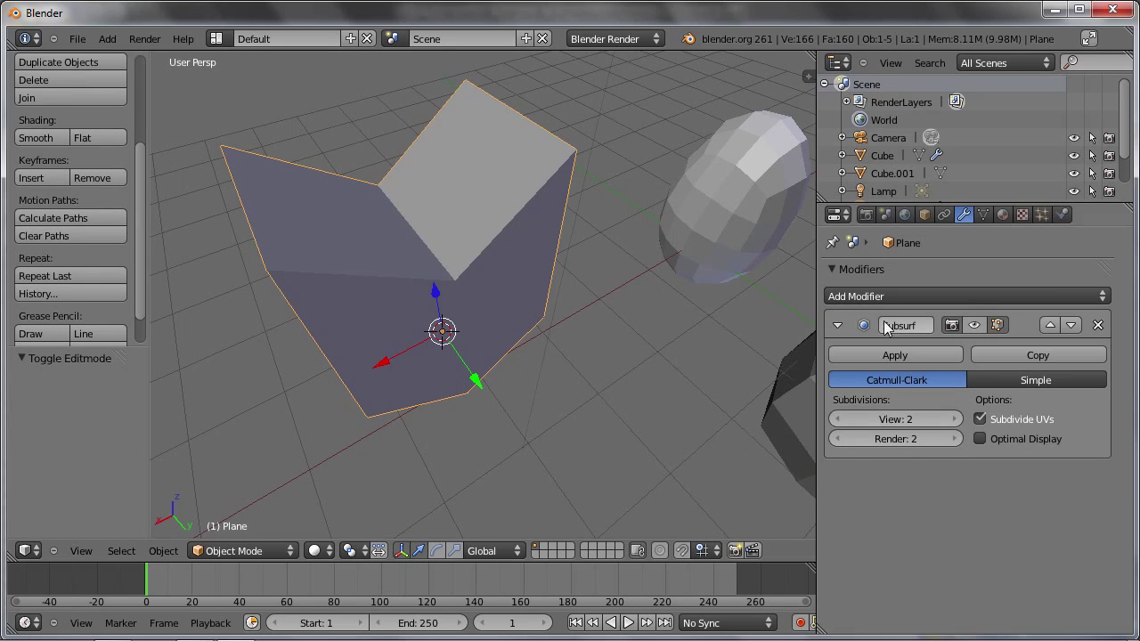
pyautogui.click(975, 325)
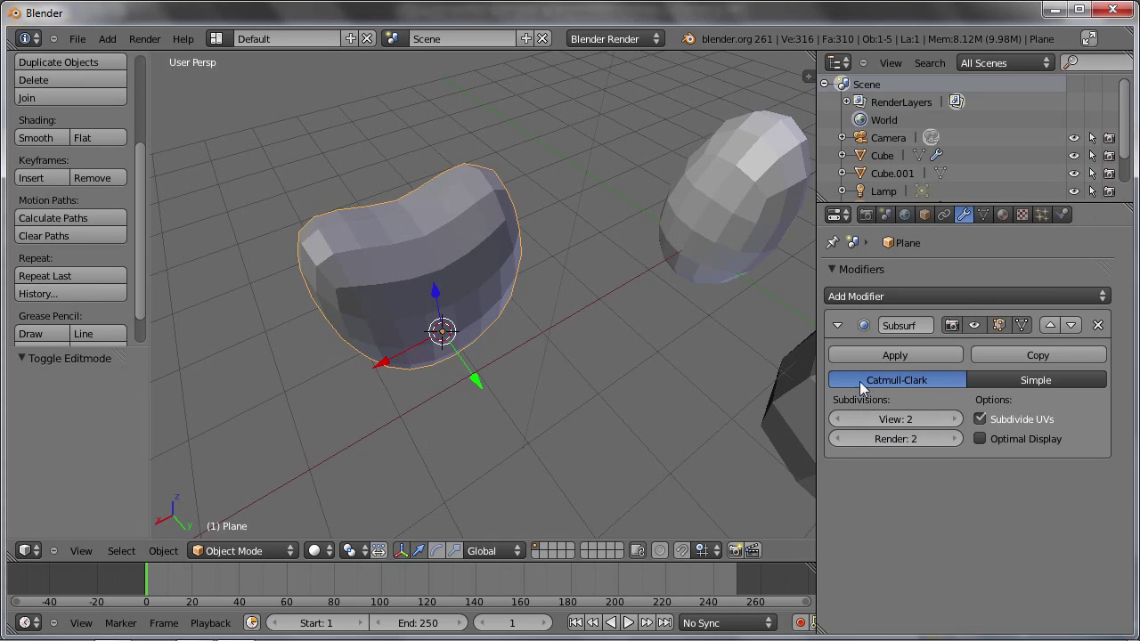
pyautogui.click(955, 419)
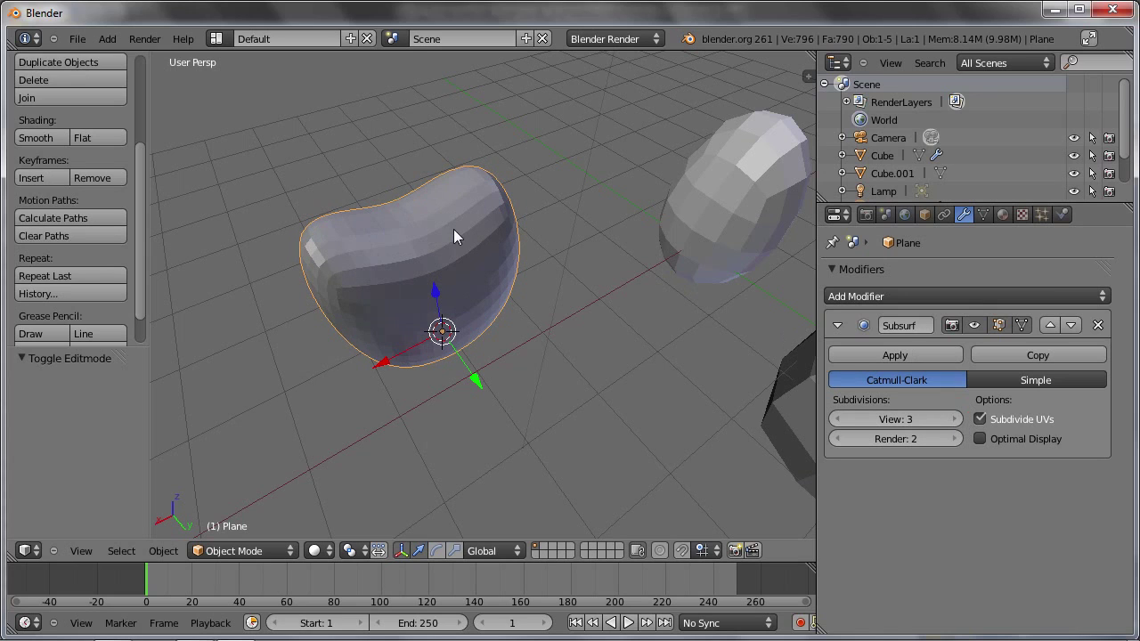
# - Select the bean's top edge, enable on-cage display, and subdivide the edge with 1 cut
pyautogui.press('Tab')
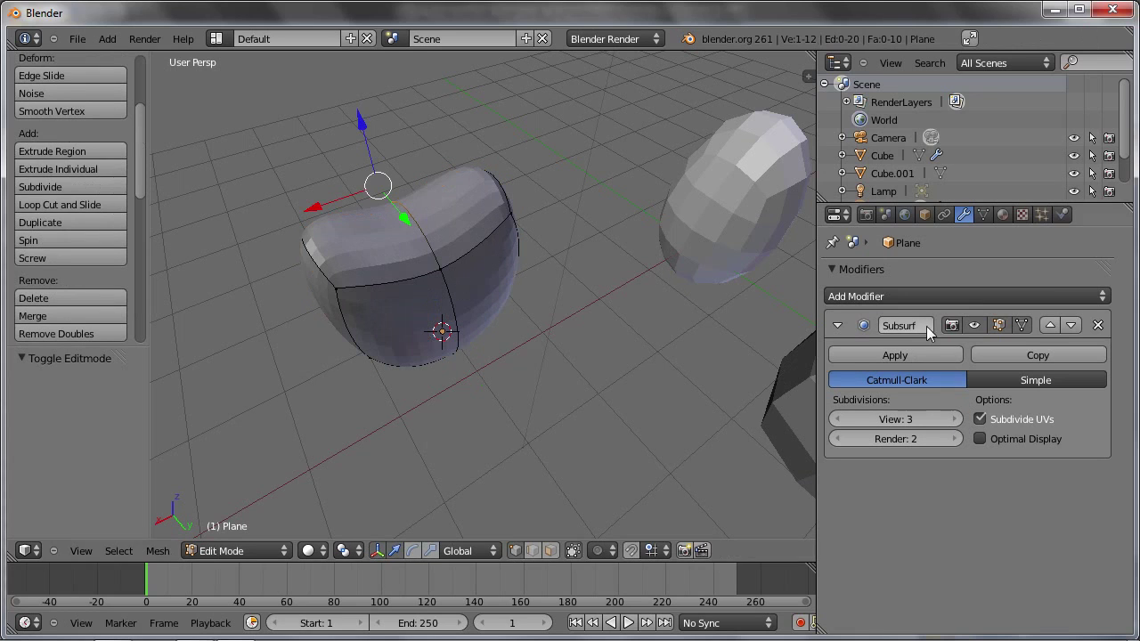
pyautogui.rightClick(435, 270)
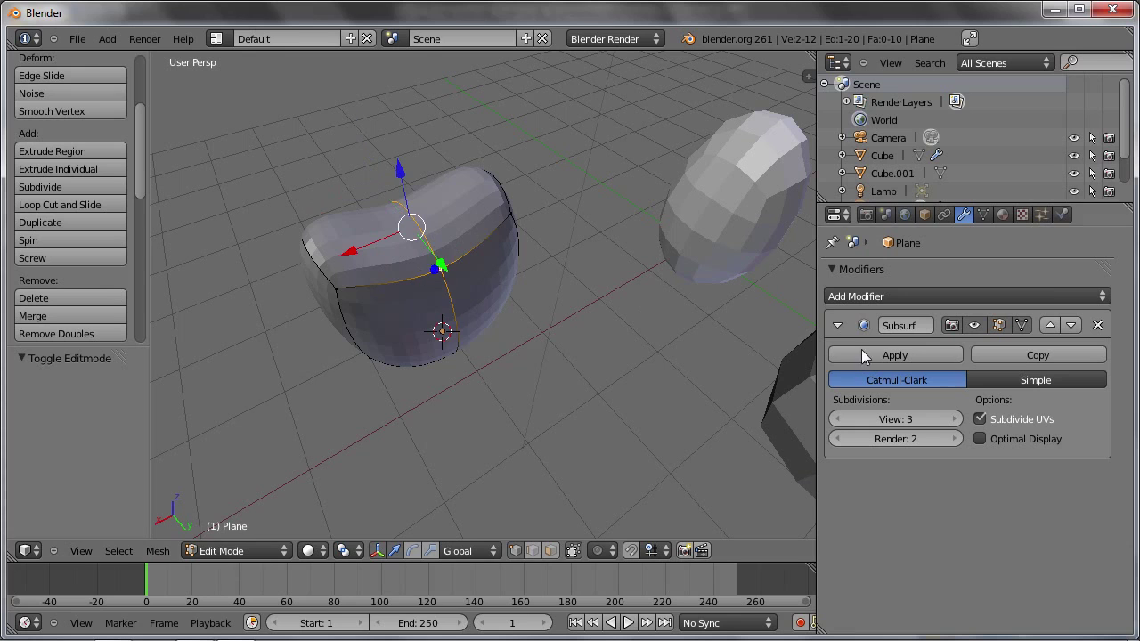
pyautogui.click(1021, 323)
pyautogui.moveTo(463, 321)
pyautogui.mouseDown(button='middle')
pyautogui.moveTo(527, 316)
pyautogui.moveTo(450, 247)
pyautogui.mouseUp(button='middle')
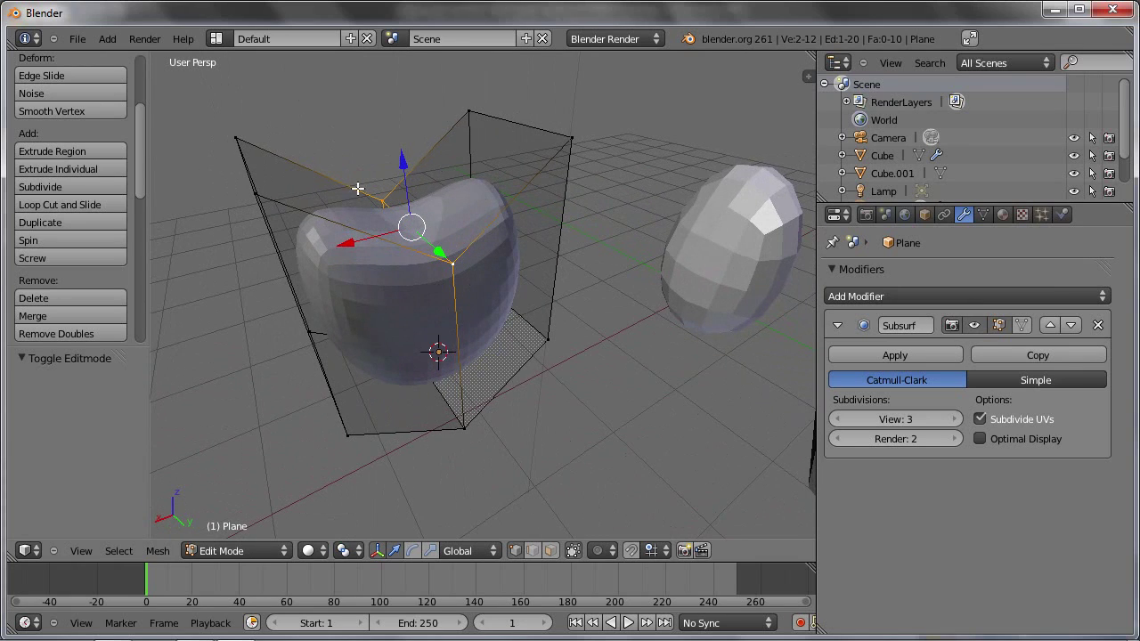
pyautogui.moveTo(331, 293); pyautogui.dragTo(363, 233, button='middle')
pyautogui.rightClick(367, 183)
pyautogui.hotkey('ctrl', 'z')
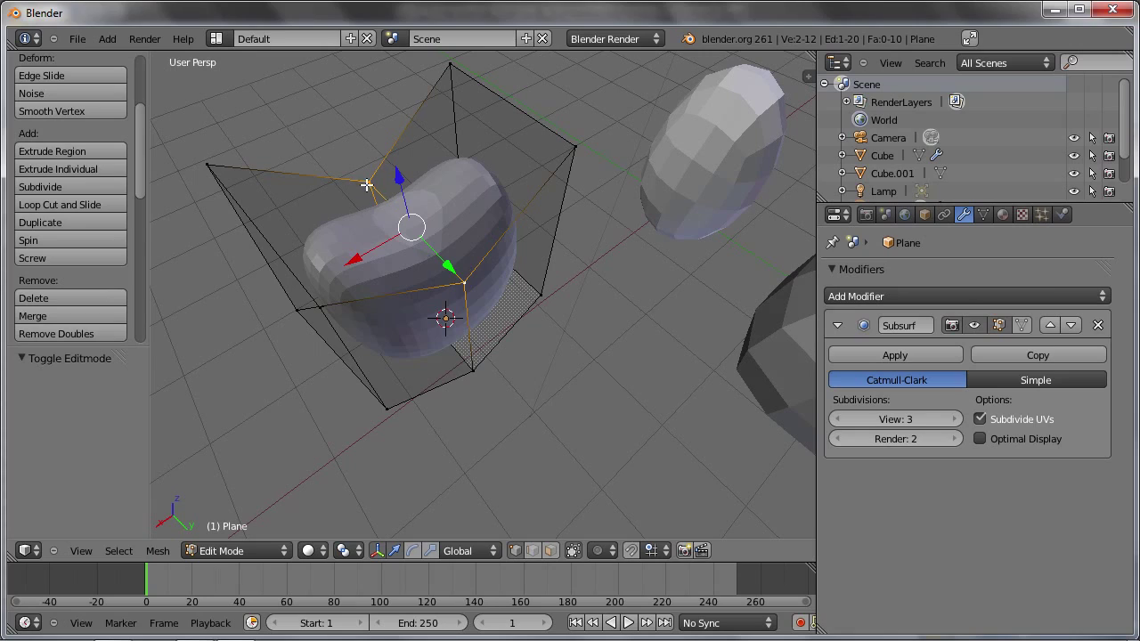
pyautogui.moveTo(425, 255)
pyautogui.mouseDown(button='middle')
pyautogui.moveTo(491, 263)
pyautogui.moveTo(440, 231)
pyautogui.mouseUp(button='middle')
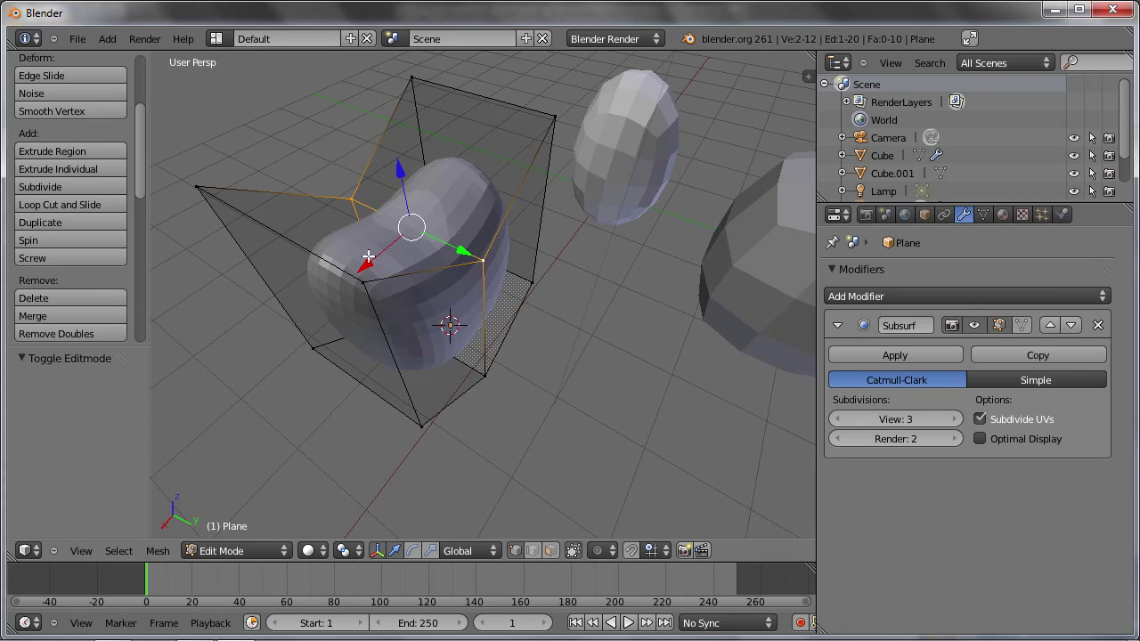
pyautogui.click(38, 188)
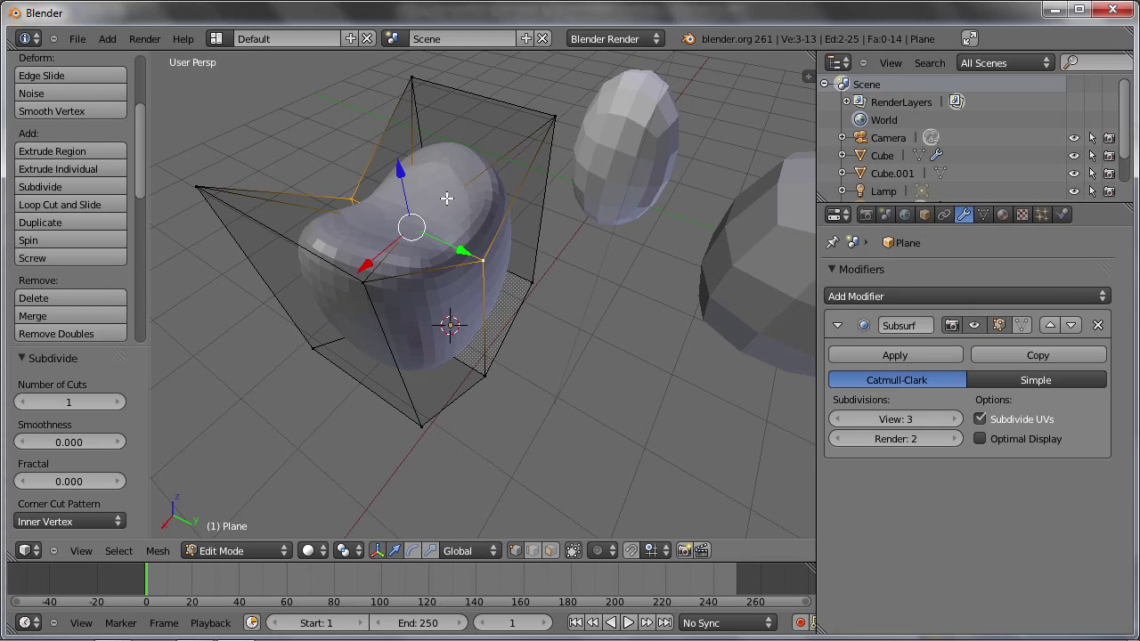
# - Undo the edge subdivision, then reapply a one-cut Subdivide to the selected edge
pyautogui.moveTo(447, 198); pyautogui.dragTo(408, 204, button='middle')
pyautogui.scroll(3, 408, 204)
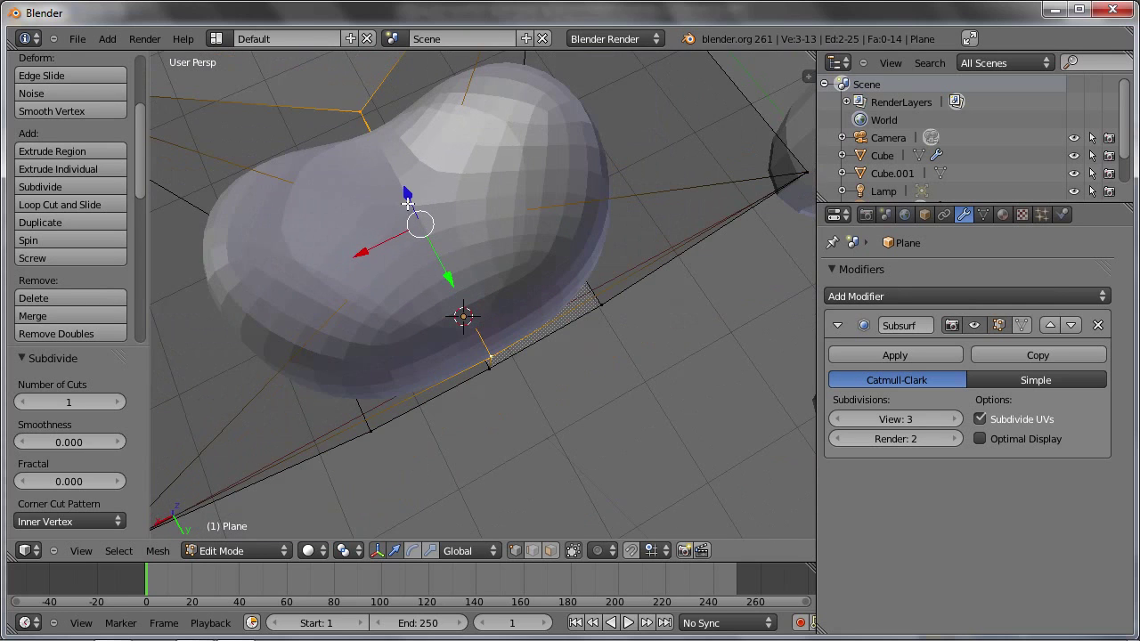
pyautogui.moveTo(420, 166)
pyautogui.mouseDown(button='middle')
pyautogui.moveTo(451, 133)
pyautogui.moveTo(422, 112)
pyautogui.moveTo(469, 152)
pyautogui.moveTo(494, 155)
pyautogui.moveTo(471, 196)
pyautogui.moveTo(489, 243)
pyautogui.mouseUp(button='middle')
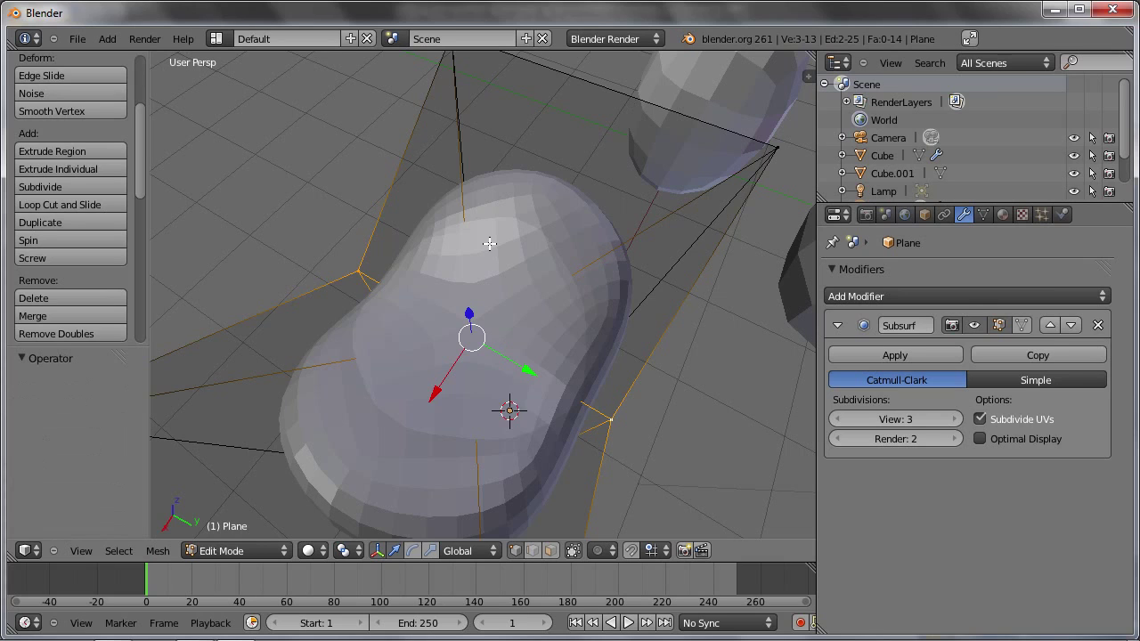
pyautogui.hotkey('ctrl', 'z')
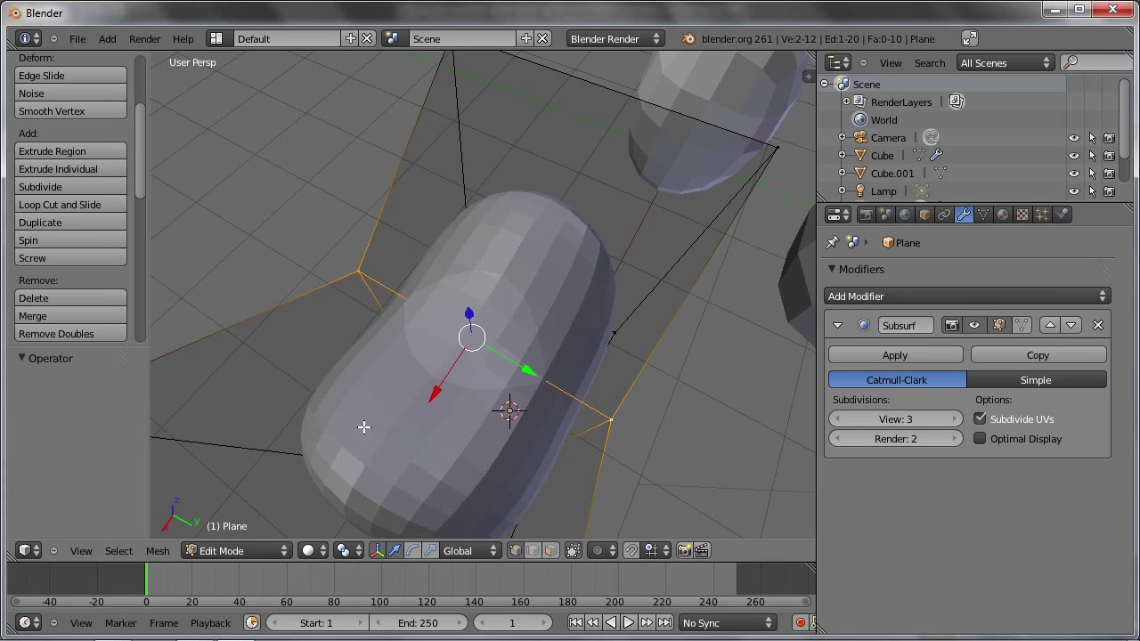
pyautogui.moveTo(561, 412)
pyautogui.mouseDown(button='middle')
pyautogui.moveTo(489, 342)
pyautogui.moveTo(592, 393)
pyautogui.mouseUp(button='middle')
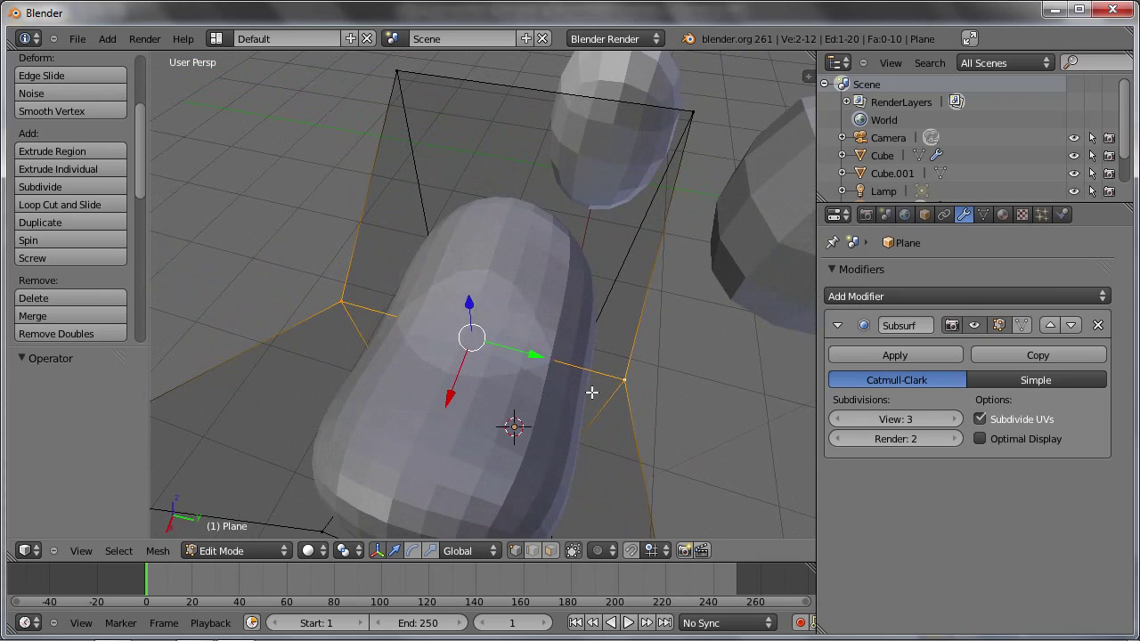
pyautogui.click(55, 184)
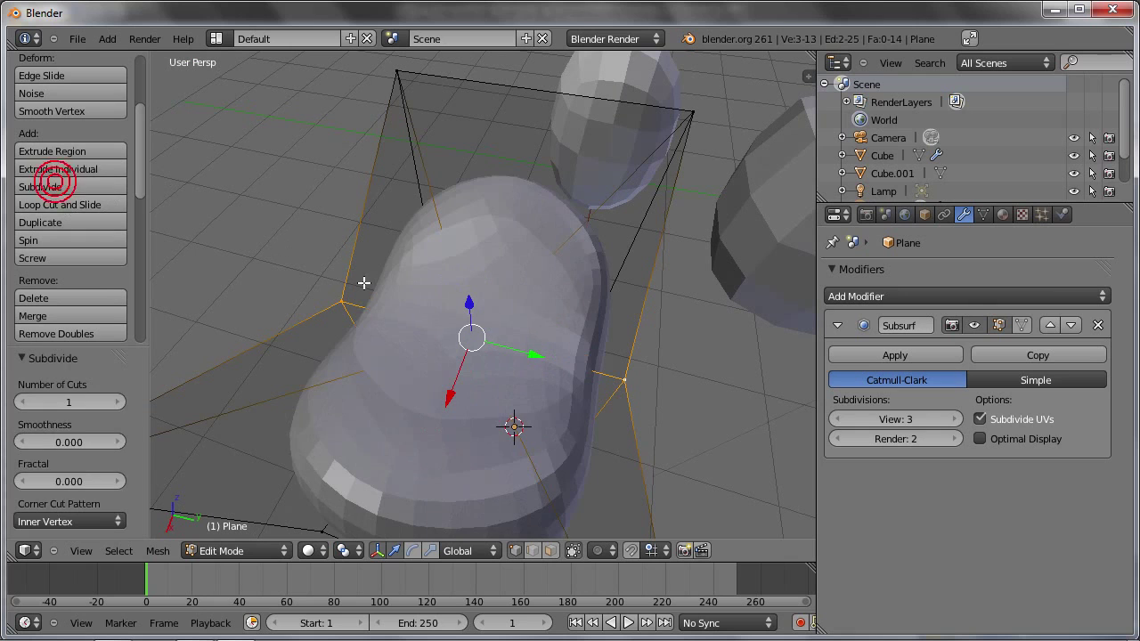
# - Inspect the subdivided bean and return to Object Mode to view the smooth heart-like solid
pyautogui.moveTo(510, 343); pyautogui.dragTo(485, 391, button='middle')
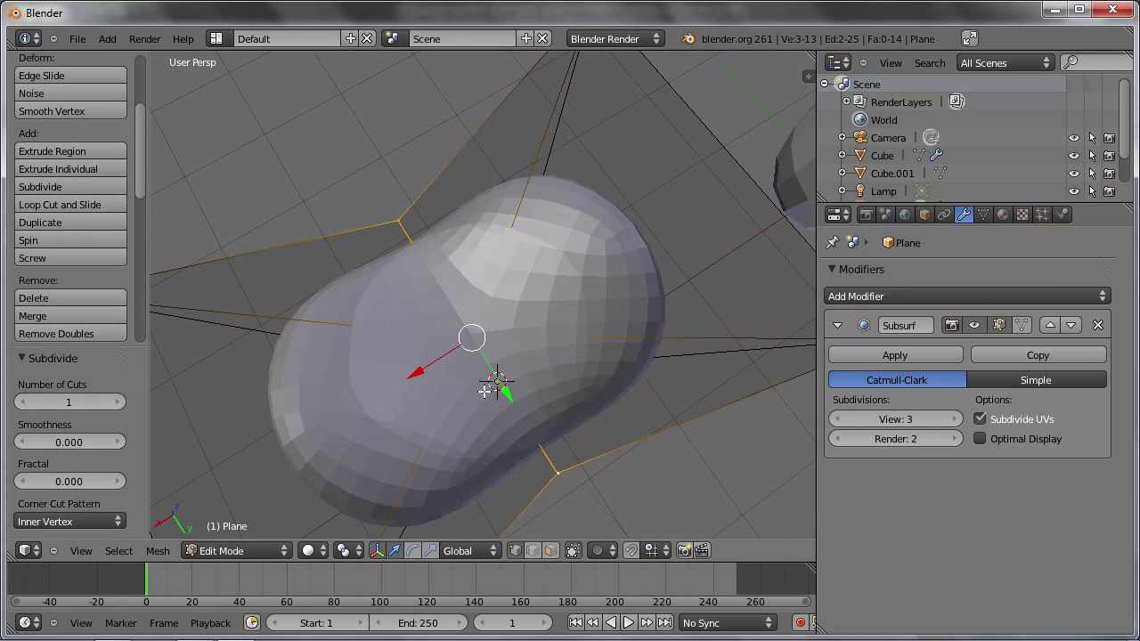
pyautogui.moveTo(491, 311)
pyautogui.mouseDown(button='middle')
pyautogui.moveTo(471, 324)
pyautogui.moveTo(460, 310)
pyautogui.mouseUp(button='middle')
pyautogui.scroll(3, 463, 325)
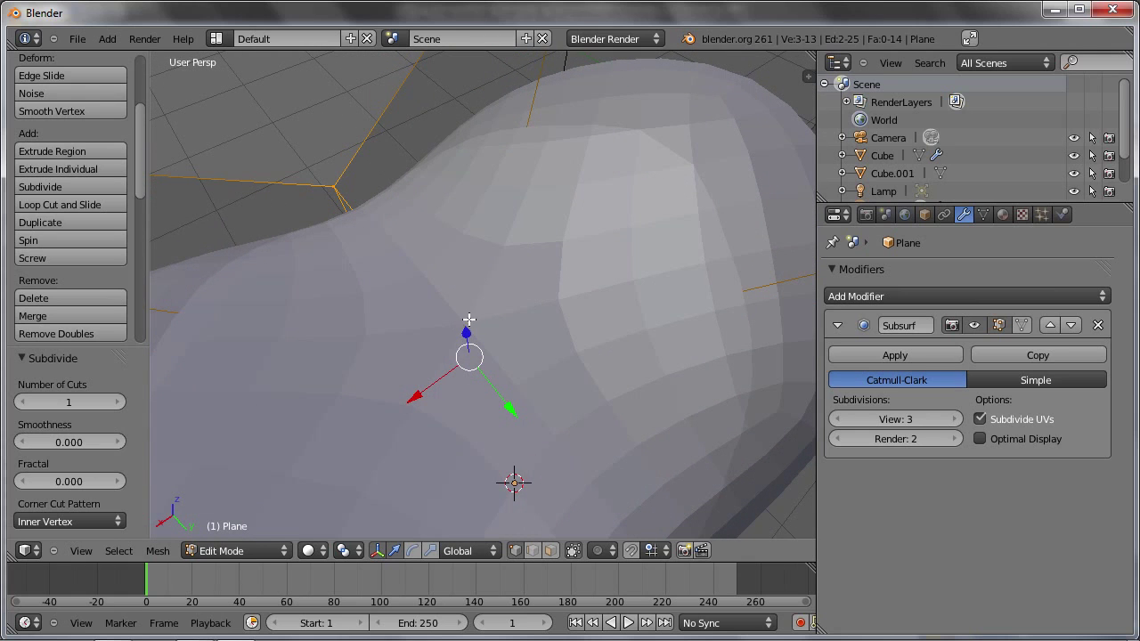
pyautogui.moveTo(463, 312)
pyautogui.mouseDown(button='middle')
pyautogui.moveTo(483, 309)
pyautogui.moveTo(469, 320)
pyautogui.mouseUp(button='middle')
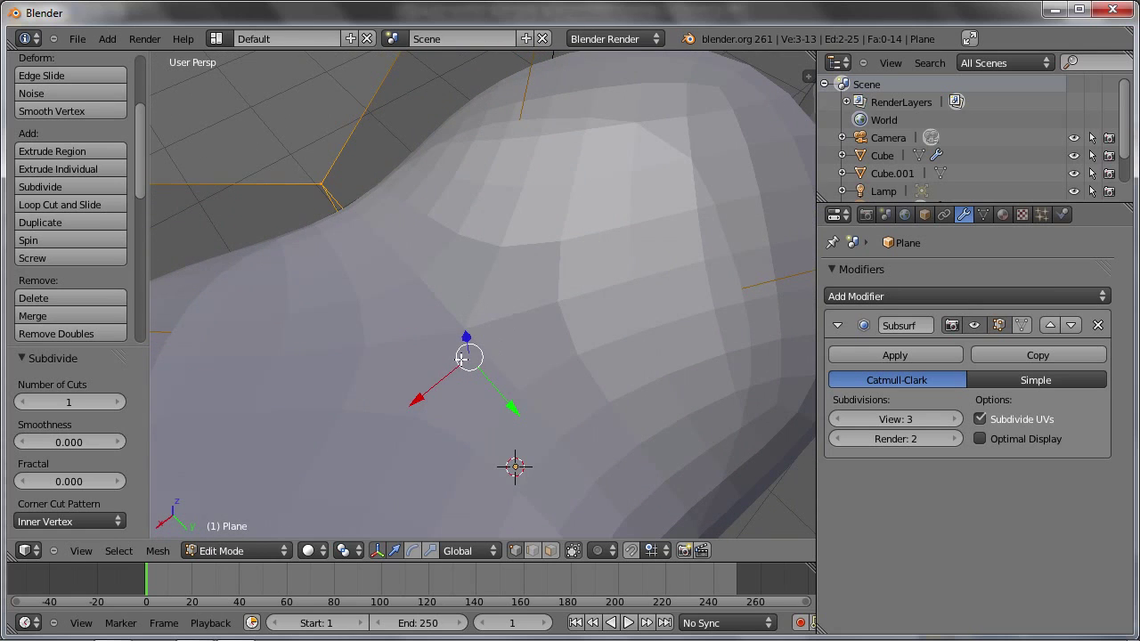
pyautogui.scroll(-1, 494, 313)
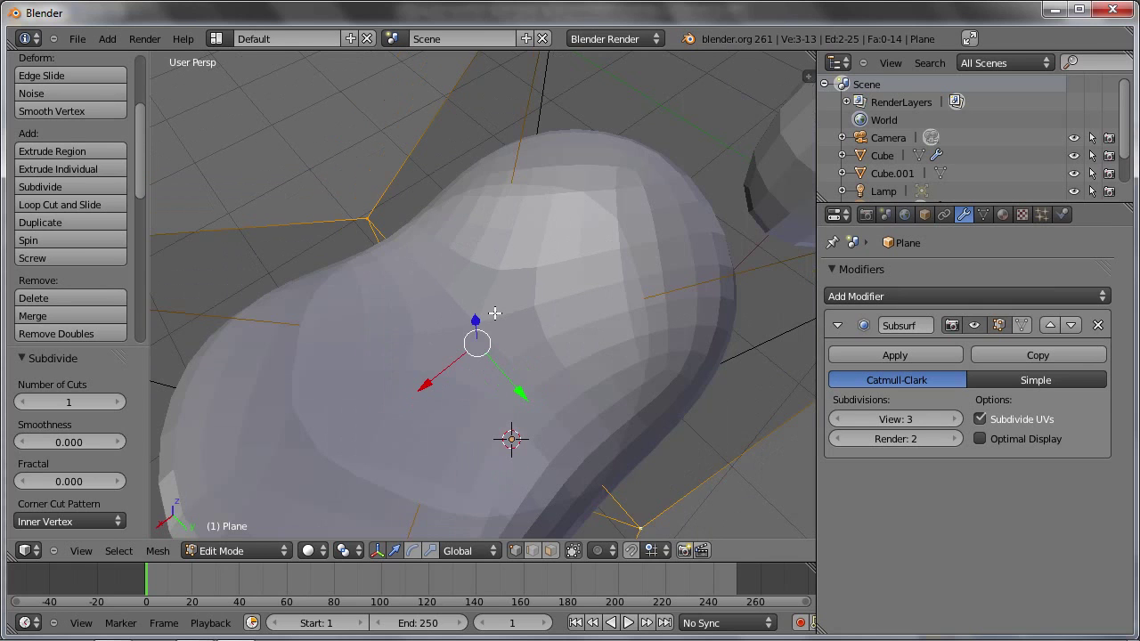
pyautogui.press('Tab')
pyautogui.moveTo(500, 317)
pyautogui.mouseDown(button='middle')
pyautogui.moveTo(516, 227)
pyautogui.moveTo(408, 268)
pyautogui.moveTo(476, 237)
pyautogui.moveTo(463, 236)
pyautogui.mouseUp(button='middle')
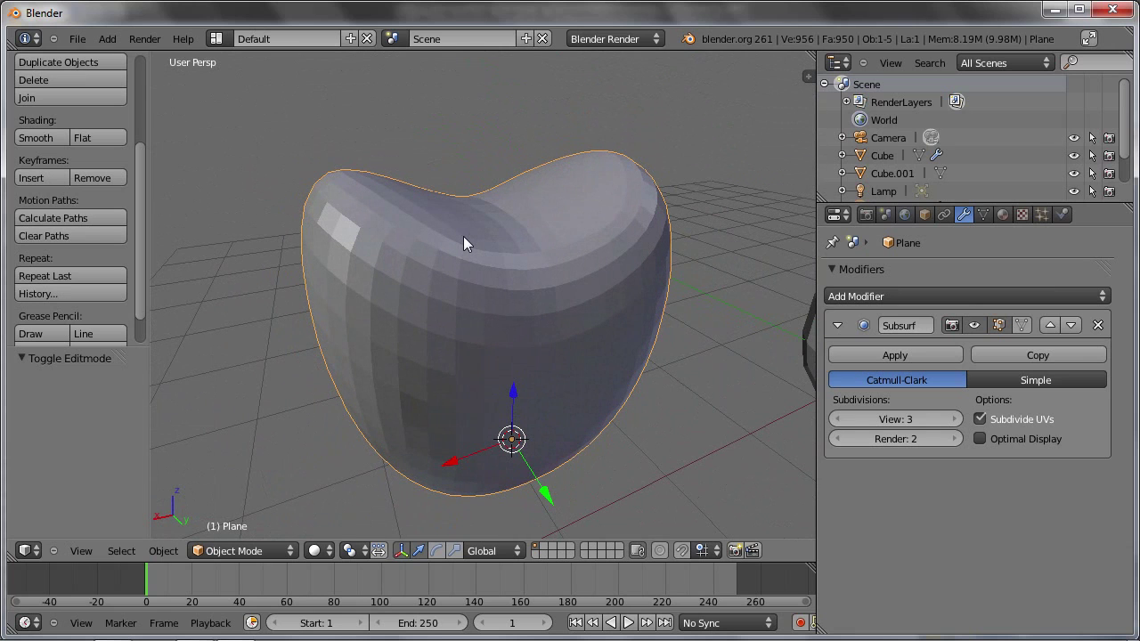
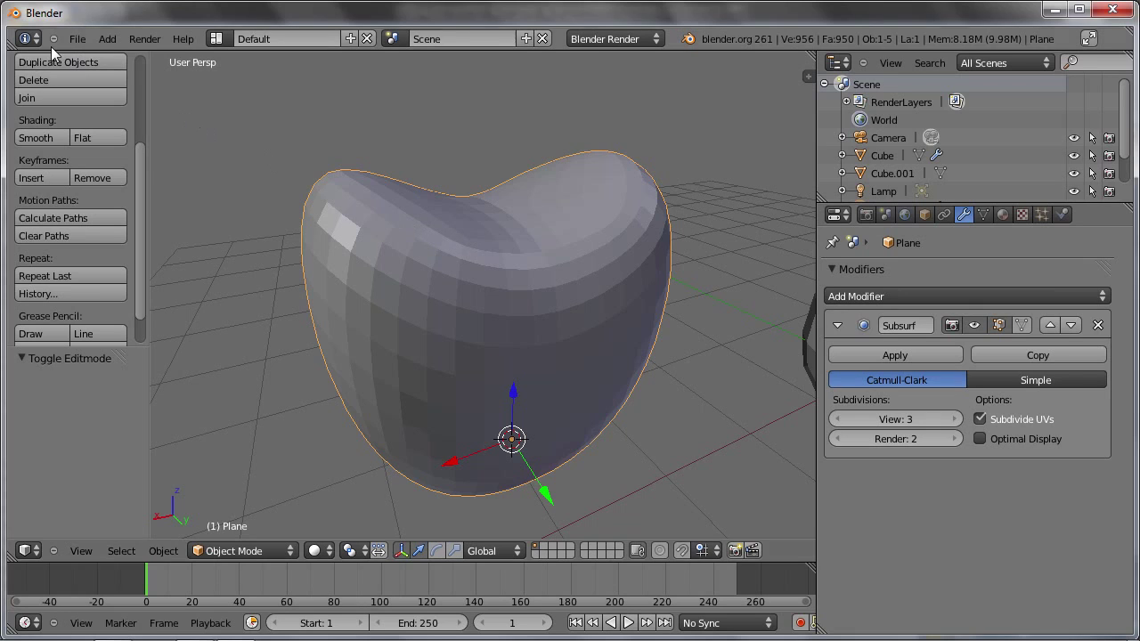
# - Open the recent file sessel.blend and widen the properties editor
pyautogui.click(77, 38)
pyautogui.moveTo(112, 92)
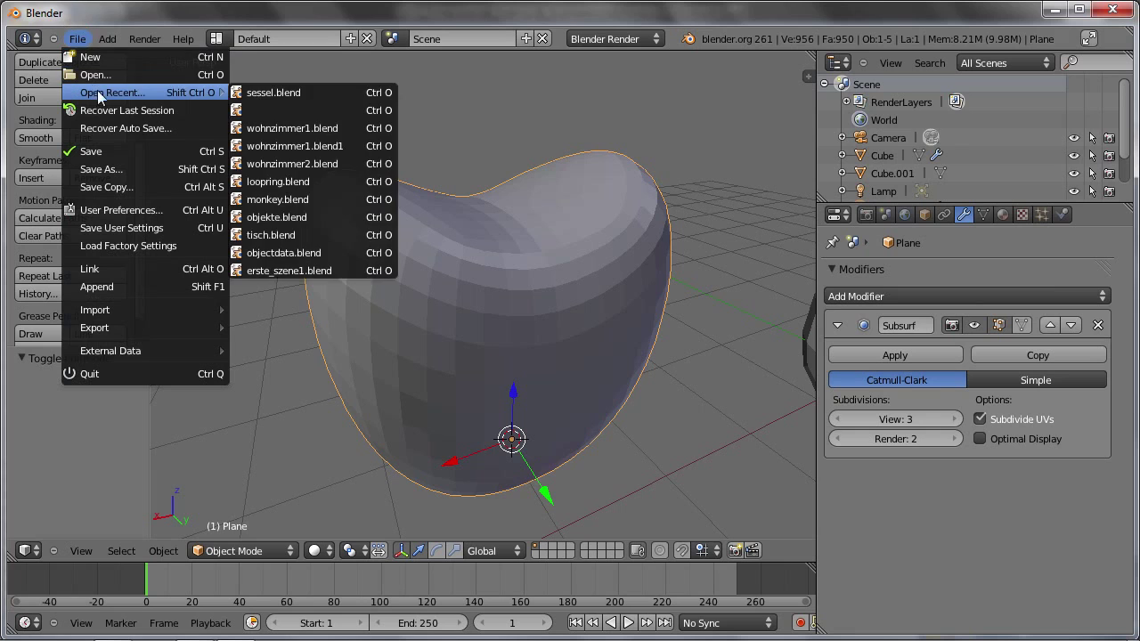
pyautogui.click(283, 93)
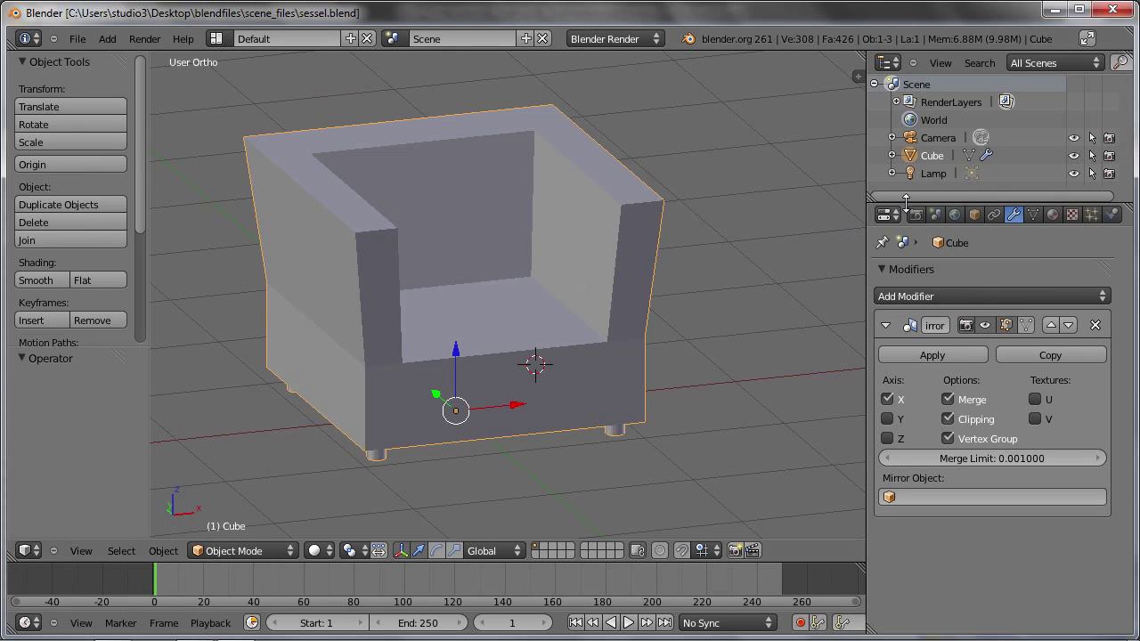
pyautogui.moveTo(866, 329); pyautogui.dragTo(838, 328)
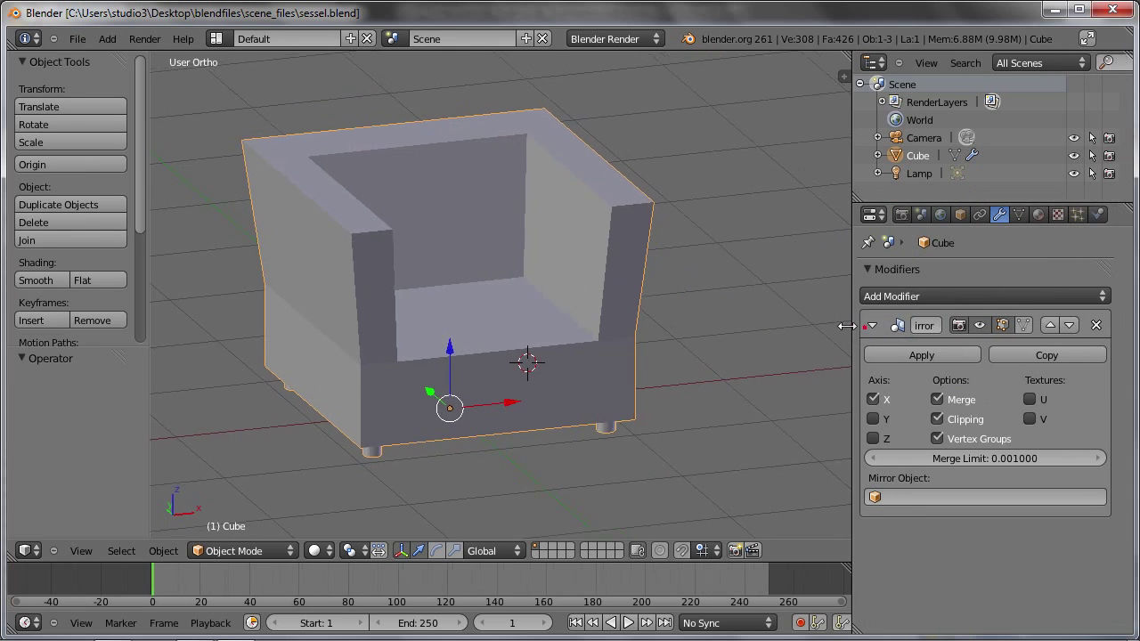
# - Add a Subdivision Surface modifier below the armchair's Mirror modifier
pyautogui.click(885, 296)
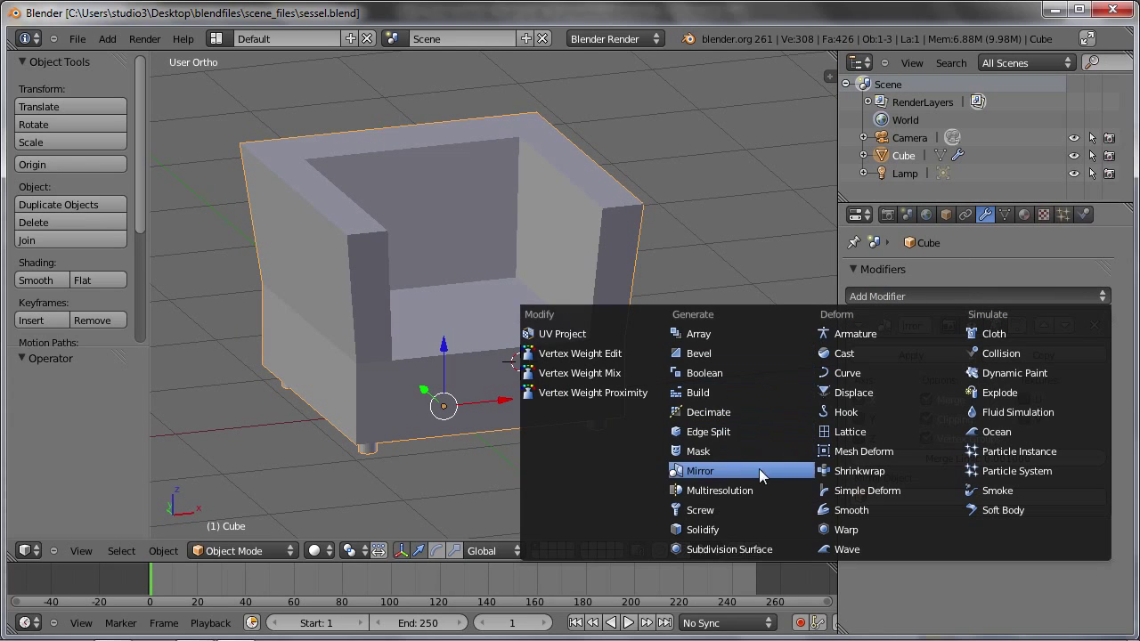
pyautogui.click(694, 551)
pyautogui.moveTo(628, 418)
pyautogui.mouseDown(button='middle')
pyautogui.moveTo(509, 397)
pyautogui.moveTo(584, 400)
pyautogui.mouseUp(button='middle')
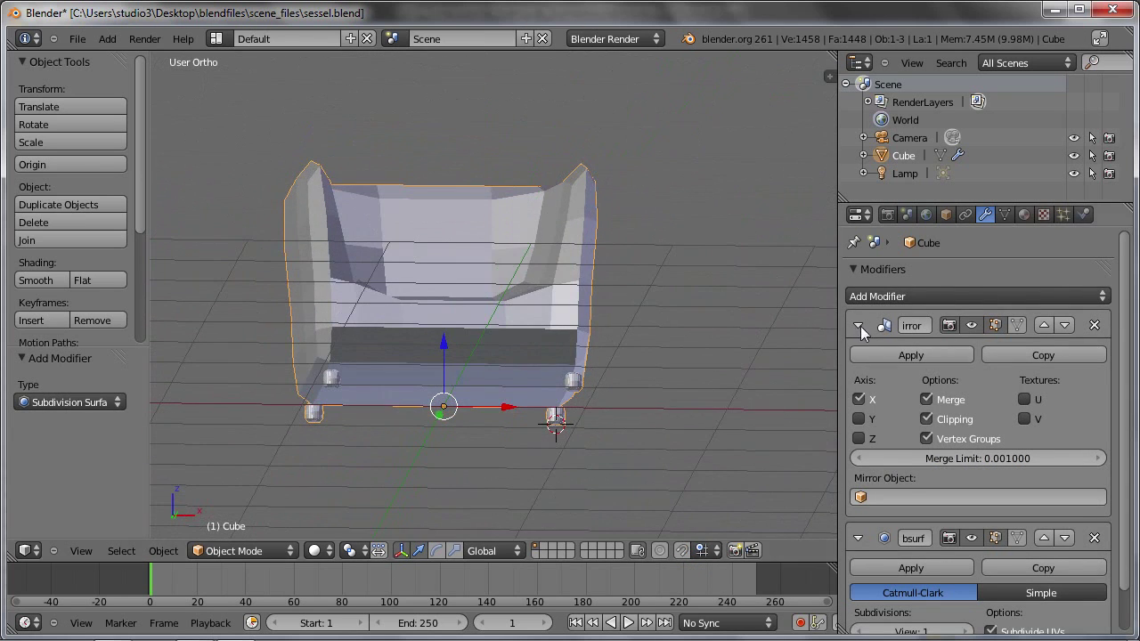
# - Collapse the Mirror panel and raise the Subsurf viewport subdivisions from 1 to 6
pyautogui.click(858, 325)
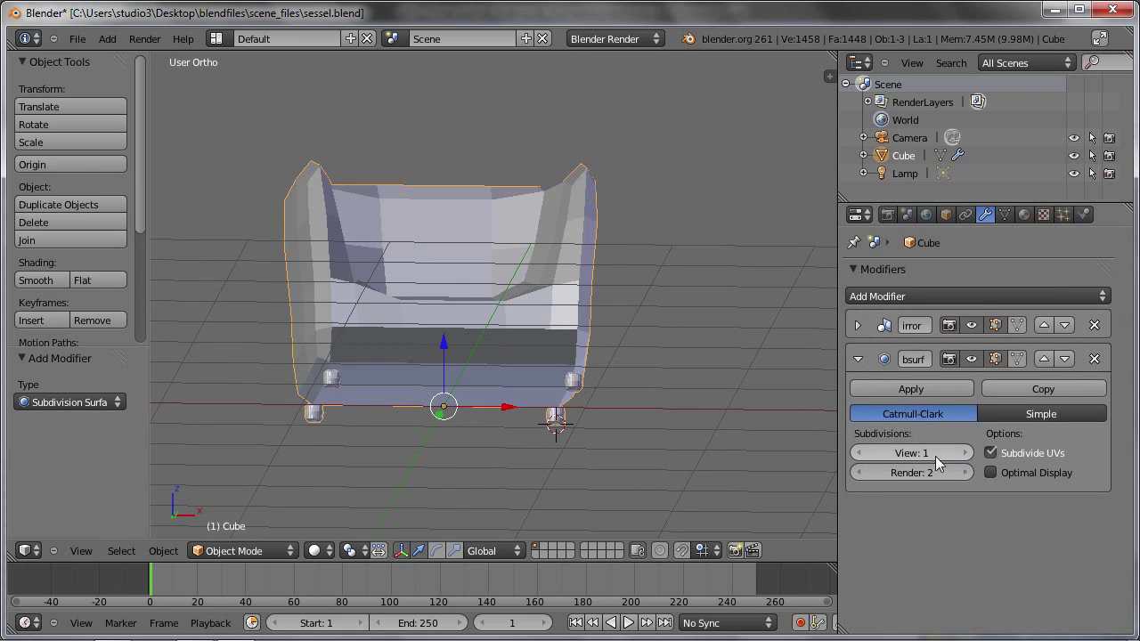
pyautogui.click(965, 452)
pyautogui.moveTo(462, 233)
pyautogui.mouseDown(button='middle')
pyautogui.moveTo(439, 315)
pyautogui.moveTo(509, 354)
pyautogui.moveTo(526, 251)
pyautogui.moveTo(498, 201)
pyautogui.moveTo(412, 194)
pyautogui.moveTo(352, 239)
pyautogui.moveTo(548, 420)
pyautogui.mouseUp(button='middle')
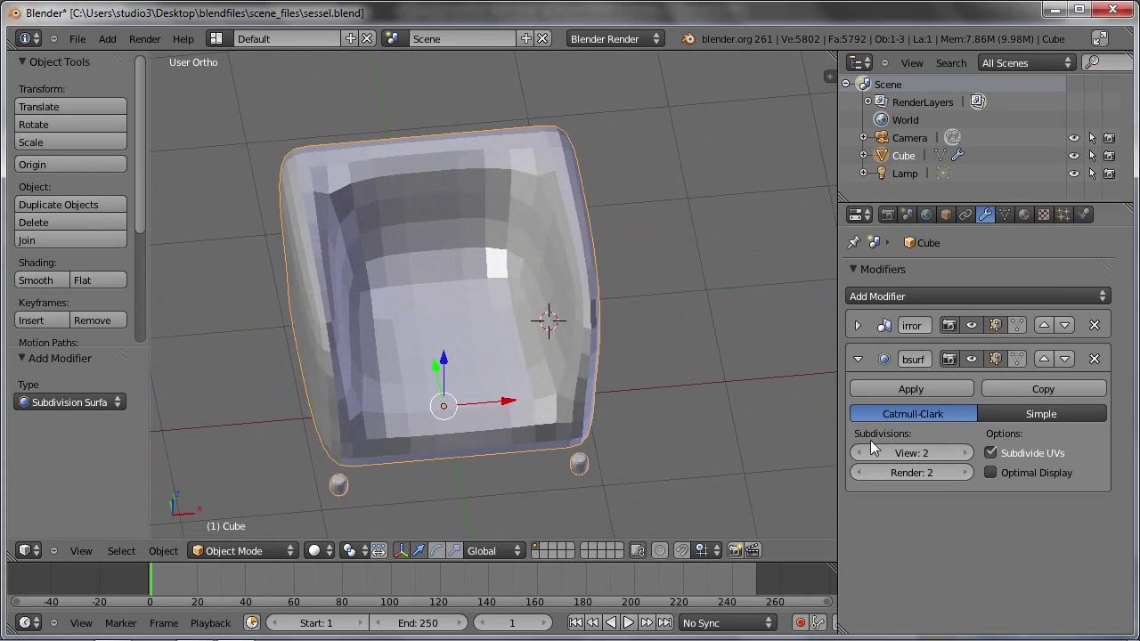
pyautogui.click(966, 454)
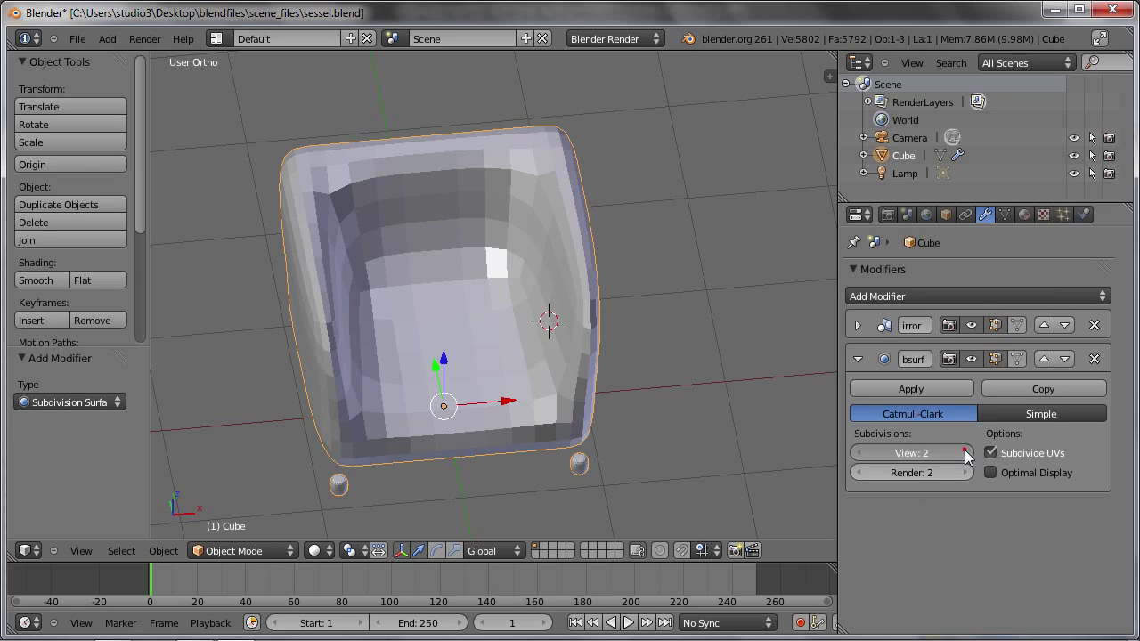
pyautogui.click(966, 454)
pyautogui.click(966, 454)
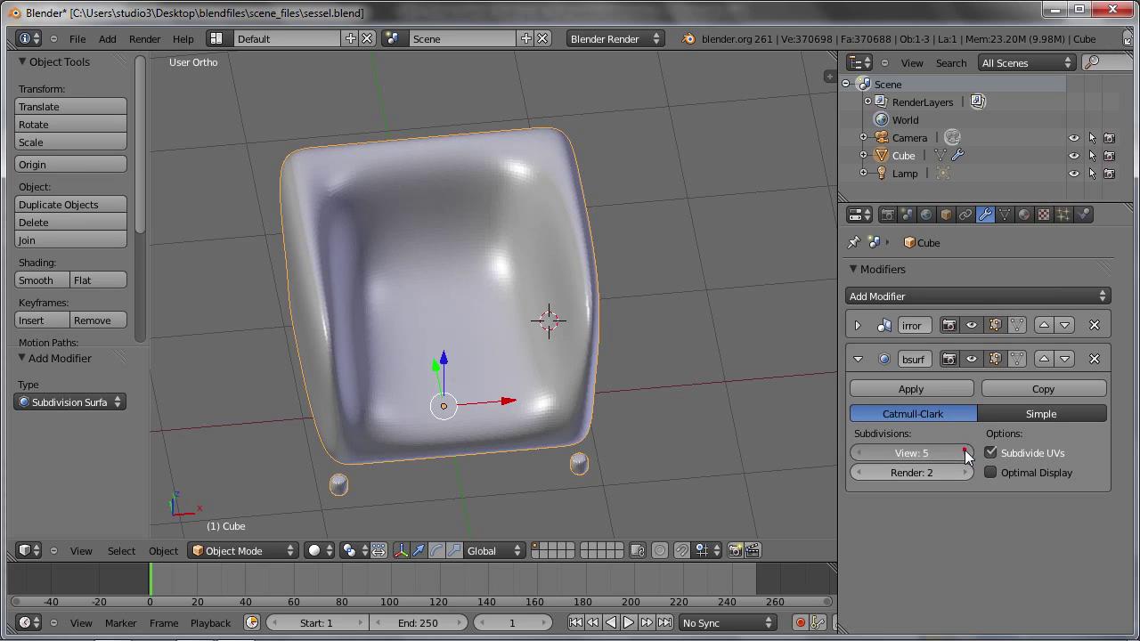
pyautogui.click(967, 454)
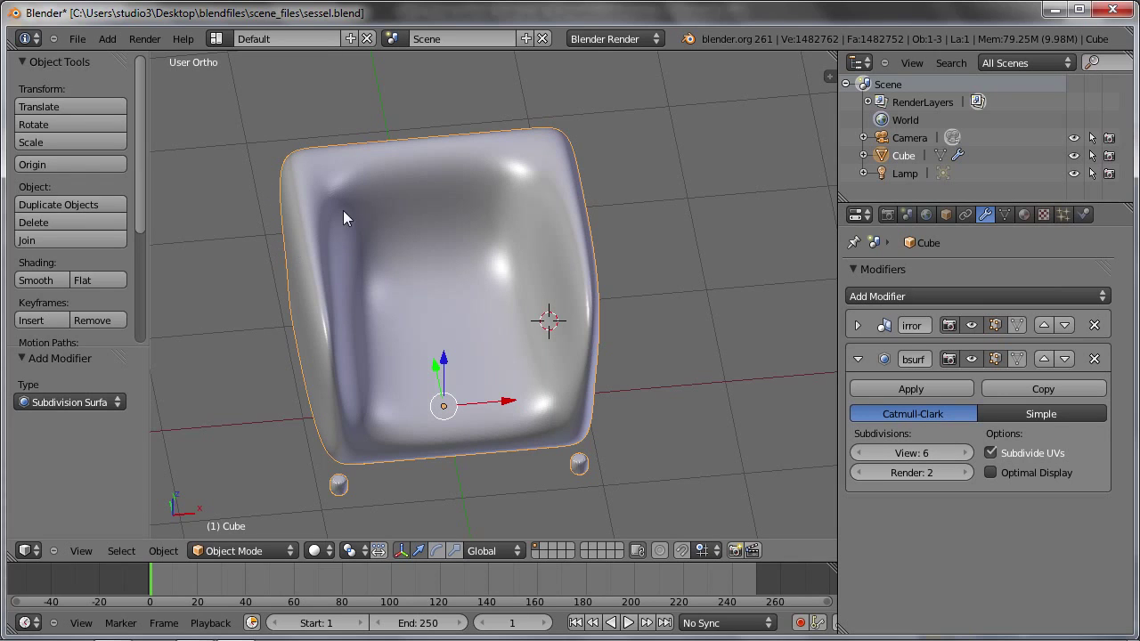
# - Orbit and zoom around the smoothed armchair, then pan to the empty floor beside it
pyautogui.moveTo(409, 157); pyautogui.dragTo(787, 49, button='middle')
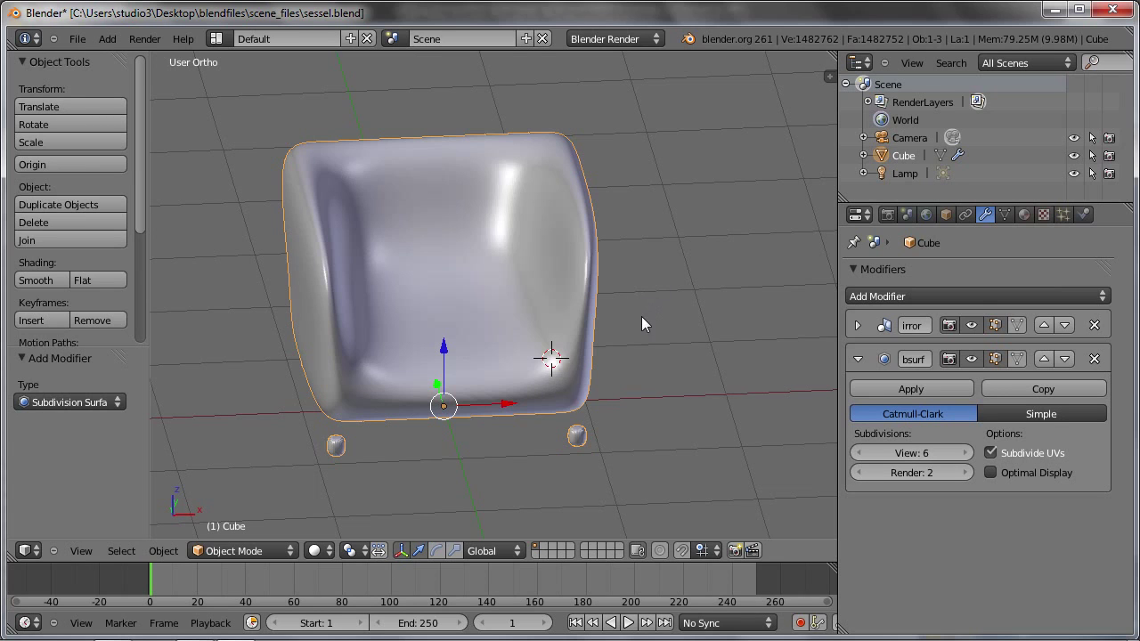
pyautogui.moveTo(641, 324); pyautogui.dragTo(621, 327, button='middle')
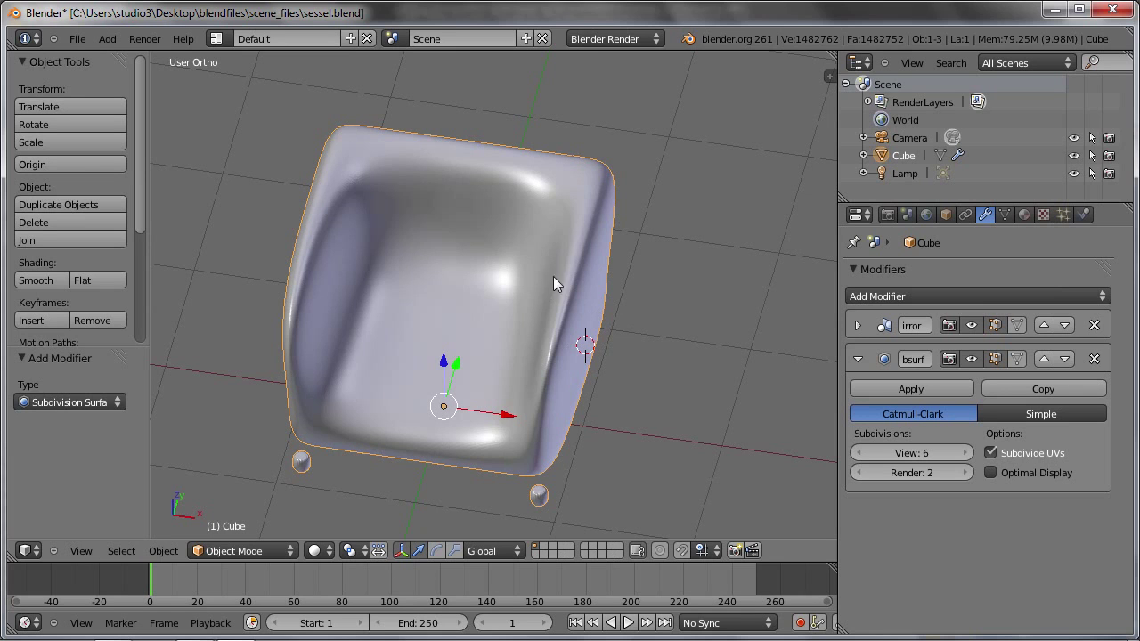
pyautogui.scroll(1, 578, 223)
pyautogui.scroll(2, 578, 223)
pyautogui.scroll(2, 537, 177)
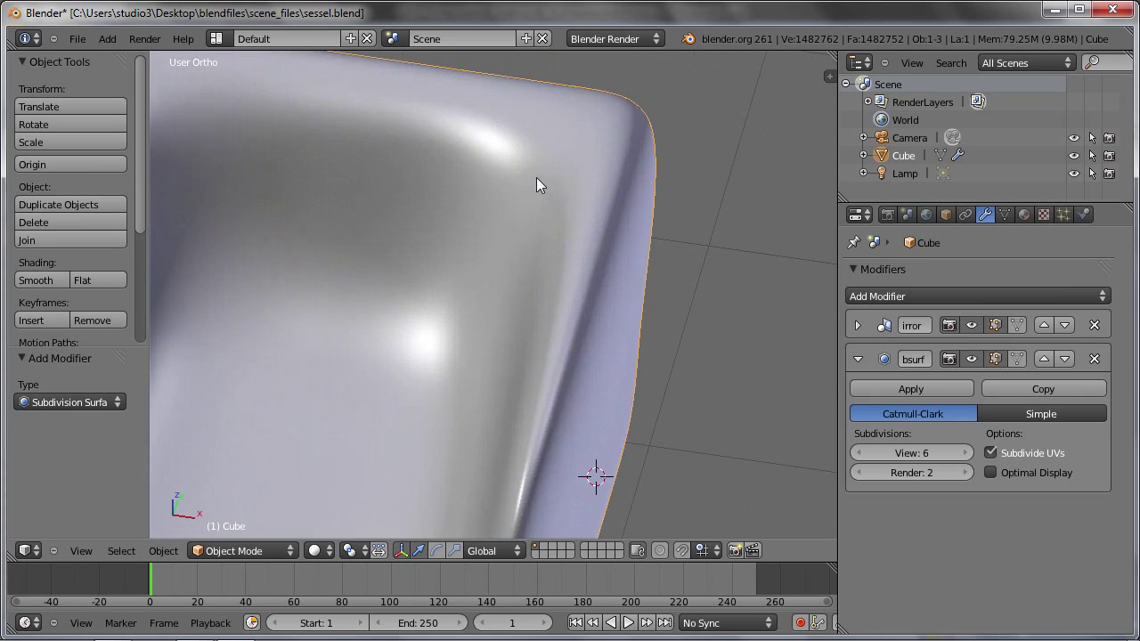
pyautogui.scroll(2, 515, 170)
pyautogui.scroll(2, 516, 170)
pyautogui.scroll(2, 513, 165)
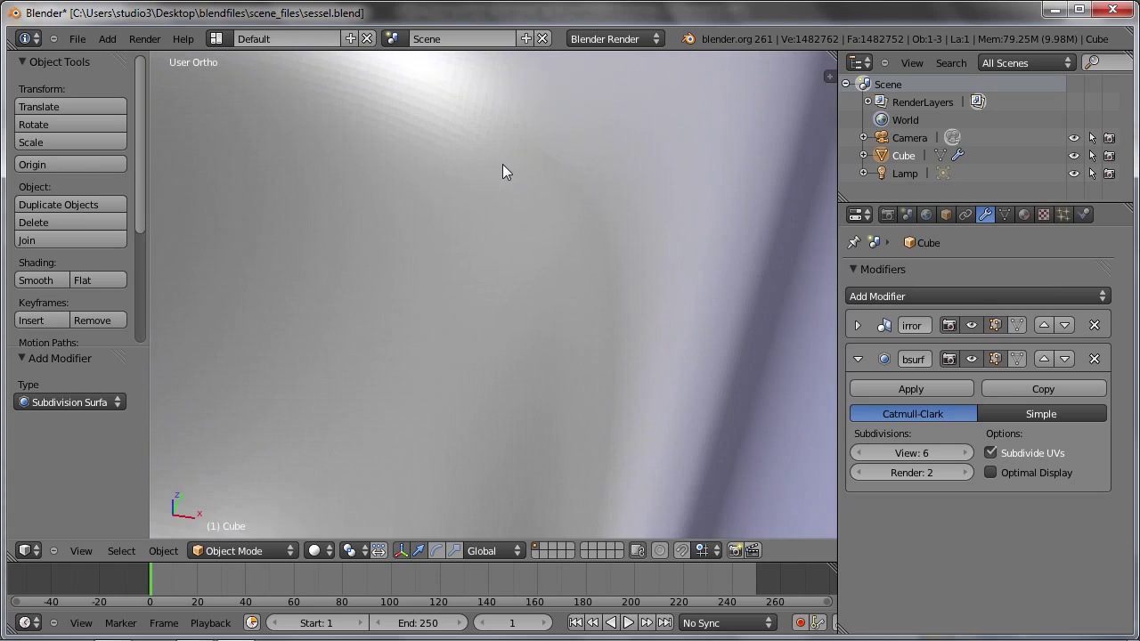
pyautogui.scroll(1, 502, 164)
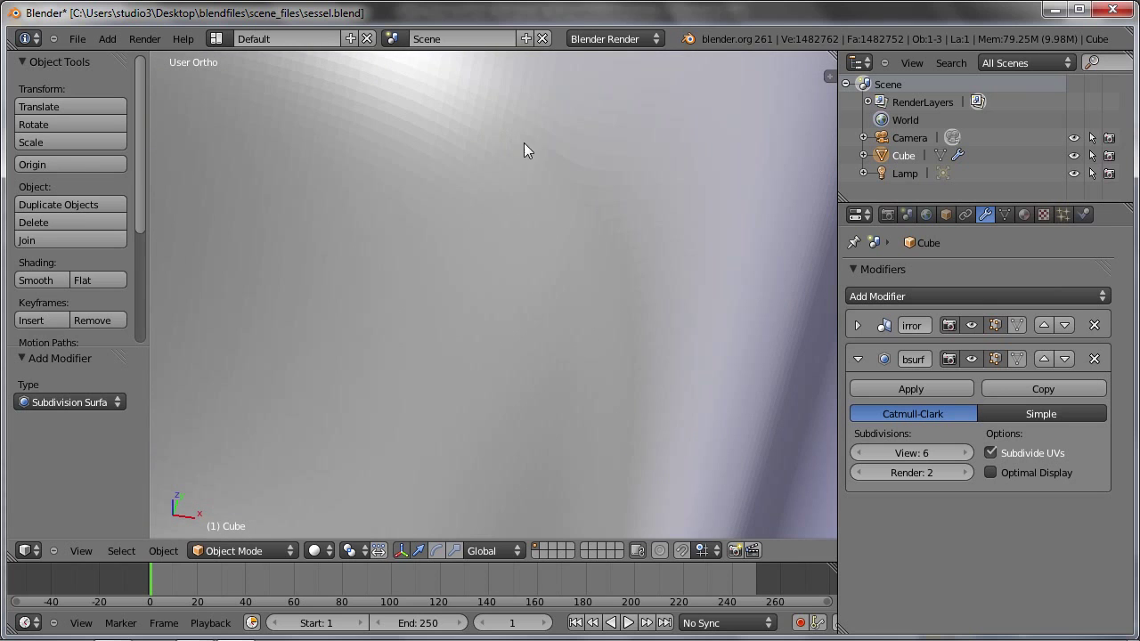
pyautogui.scroll(-1, 484, 148)
pyautogui.scroll(-1, 484, 149)
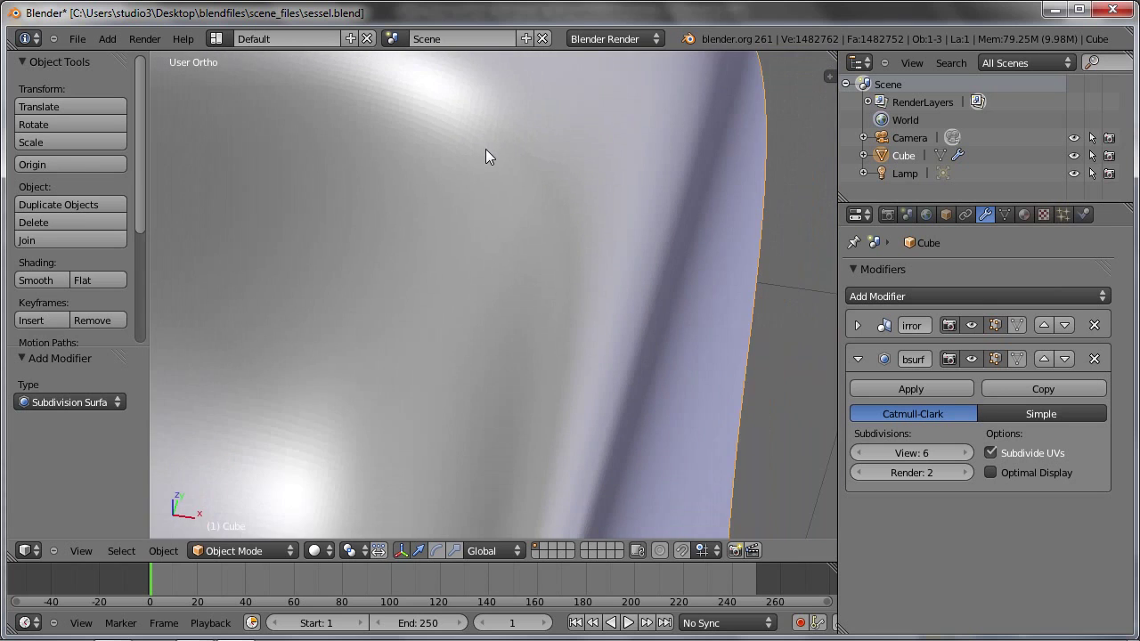
pyautogui.scroll(-1, 485, 149)
pyautogui.scroll(-1, 486, 149)
pyautogui.scroll(-2, 486, 149)
pyautogui.scroll(-2, 484, 187)
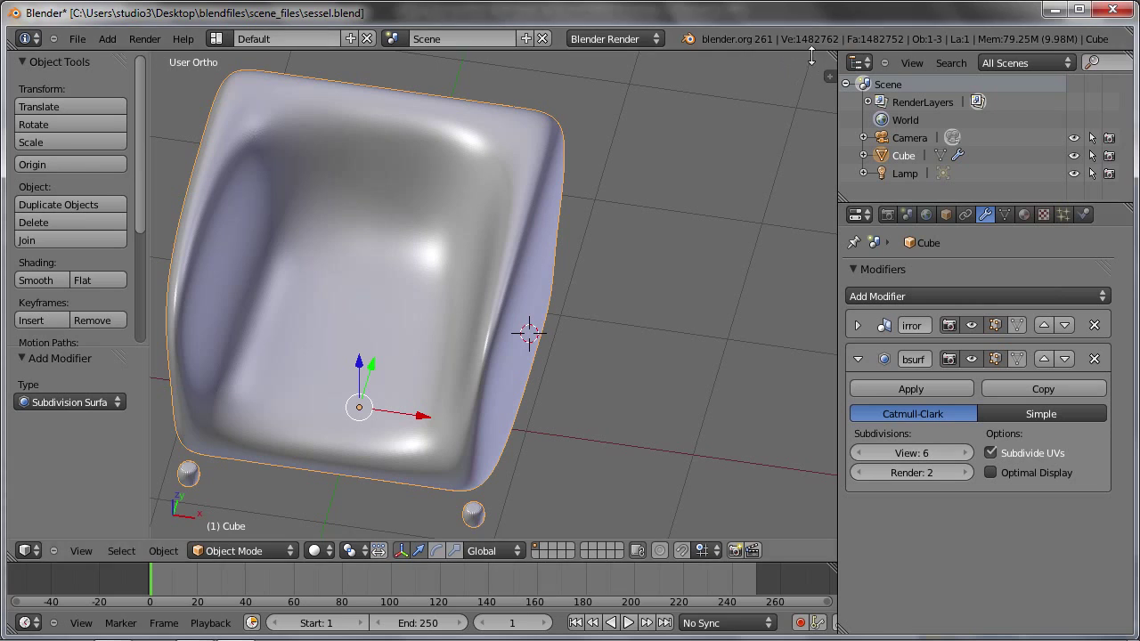
pyautogui.moveTo(622, 308)
pyautogui.mouseDown(button='middle')
pyautogui.moveTo(613, 308)
pyautogui.moveTo(657, 327)
pyautogui.mouseUp(button='middle')
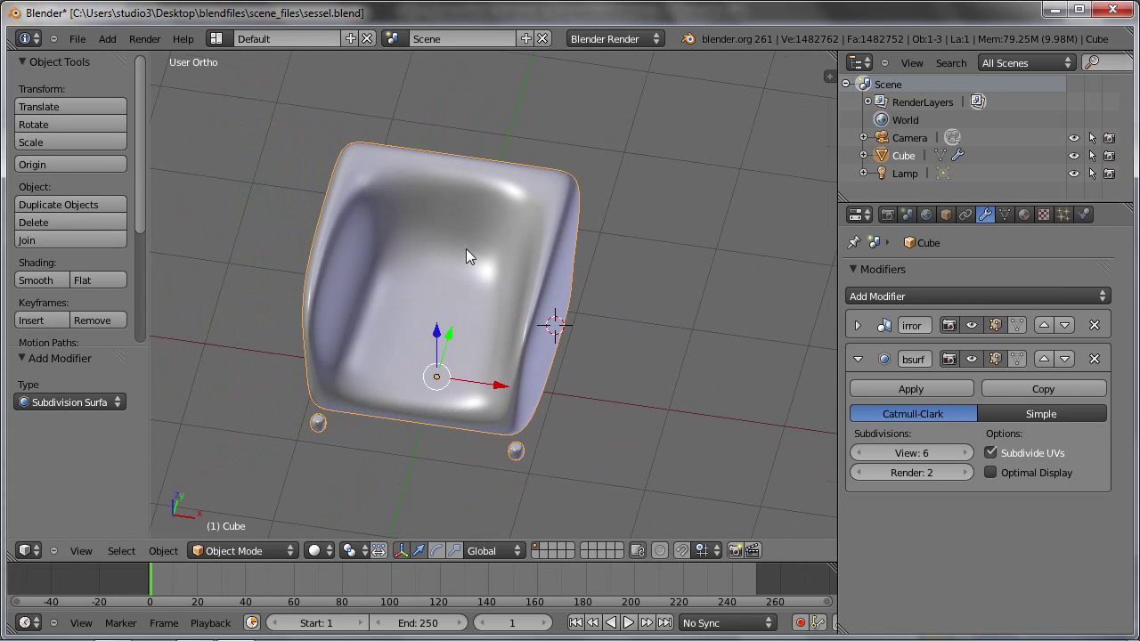
pyautogui.keyDown('shift'); pyautogui.moveTo(466, 256); pyautogui.dragTo(567, 279, button='middle'); pyautogui.keyUp('shift')
# - Place the 3D cursor on the floor, add a plane, and subdivide it into 4 faces
pyautogui.click(612, 330)
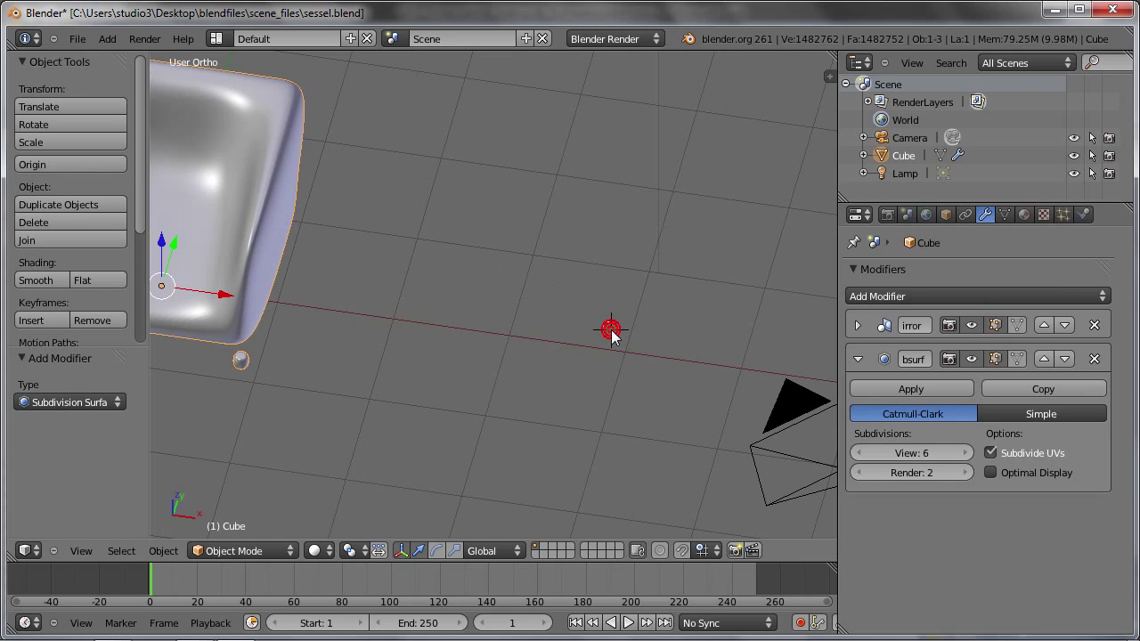
pyautogui.hotkey('shift', 'a')
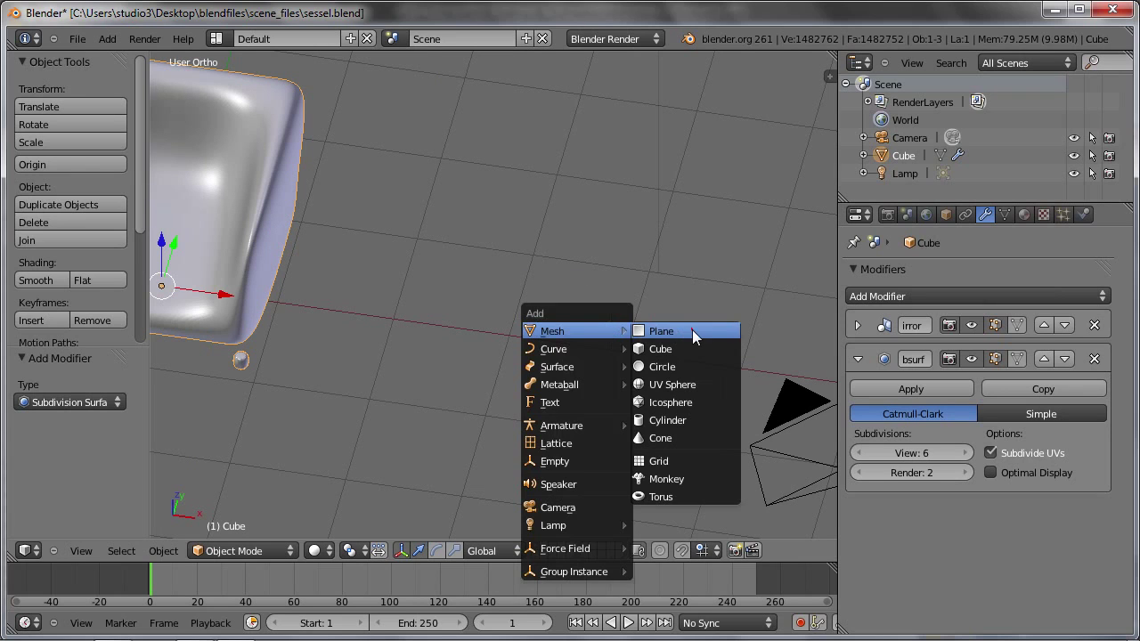
pyautogui.moveTo(553, 331)
pyautogui.click(692, 330)
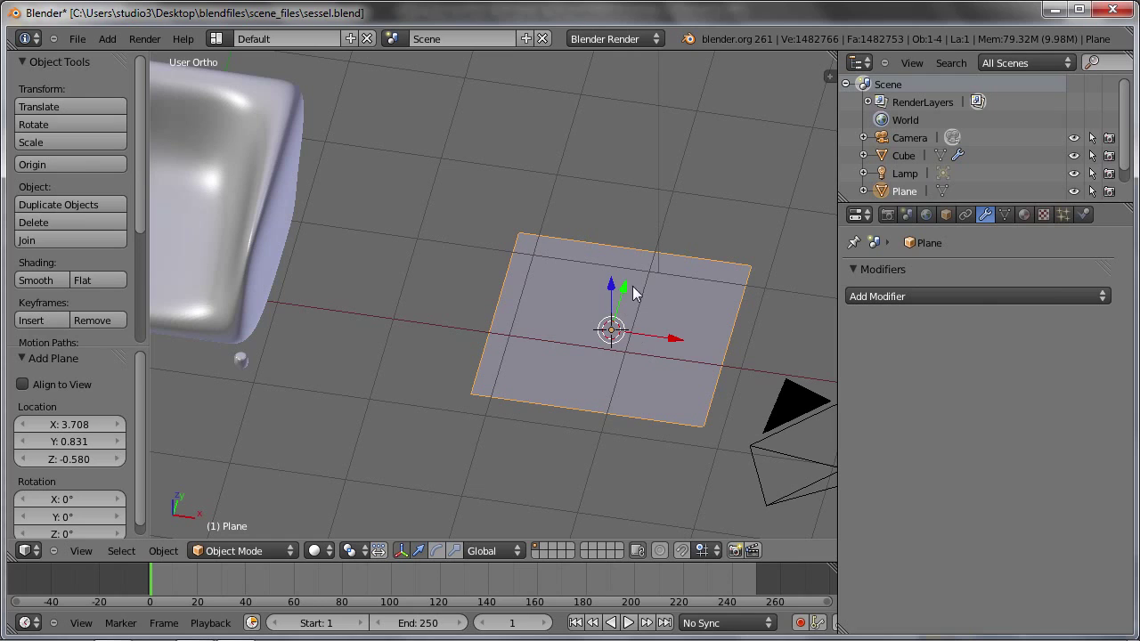
pyautogui.press('Tab')
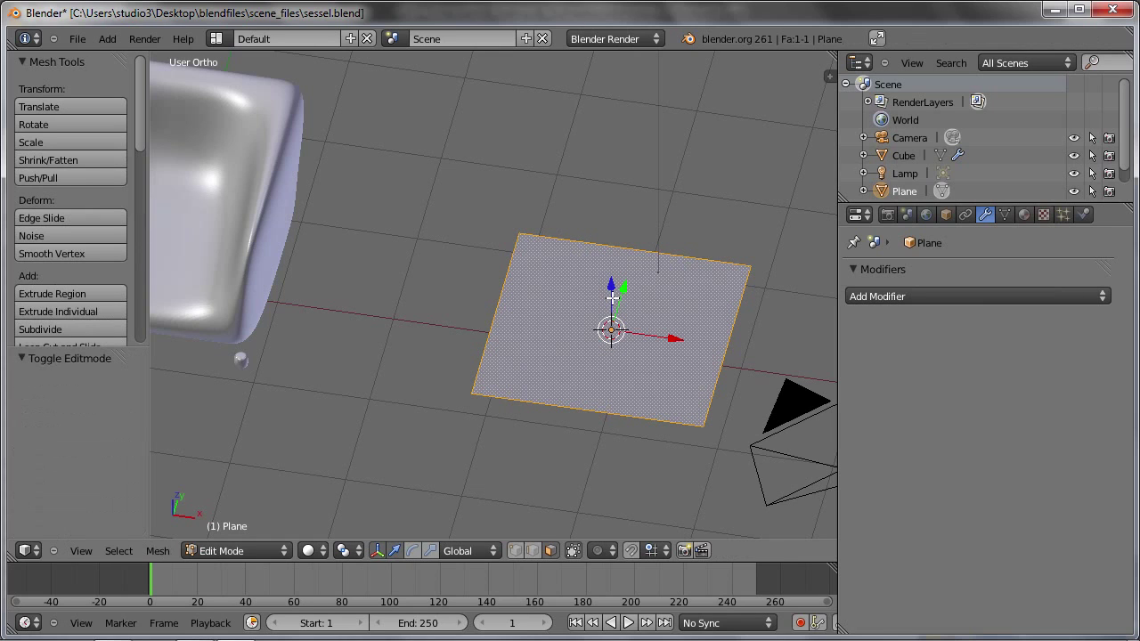
pyautogui.press('w')
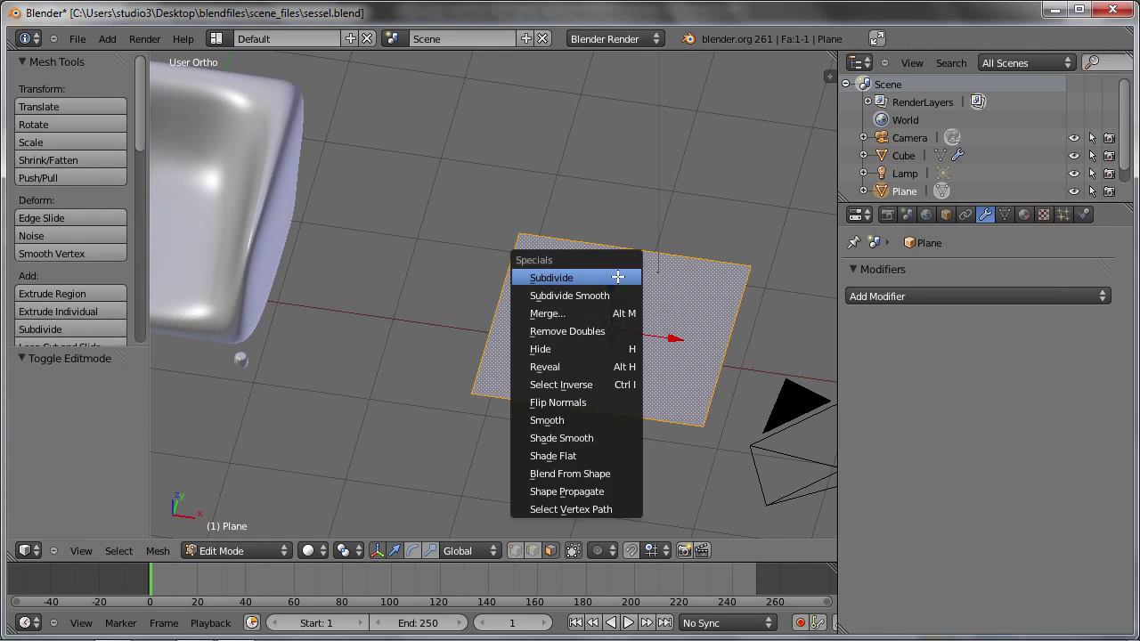
pyautogui.click(618, 277)
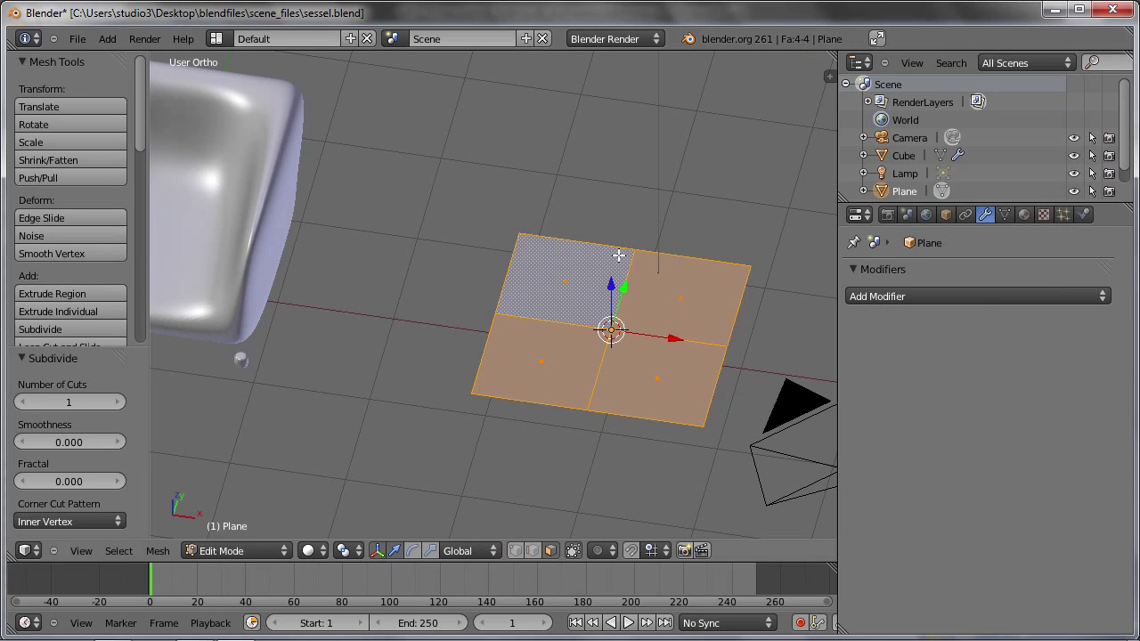
# - Select all four faces of the plane and subdivide it into 16 faces
pyautogui.rightClick(571, 272)
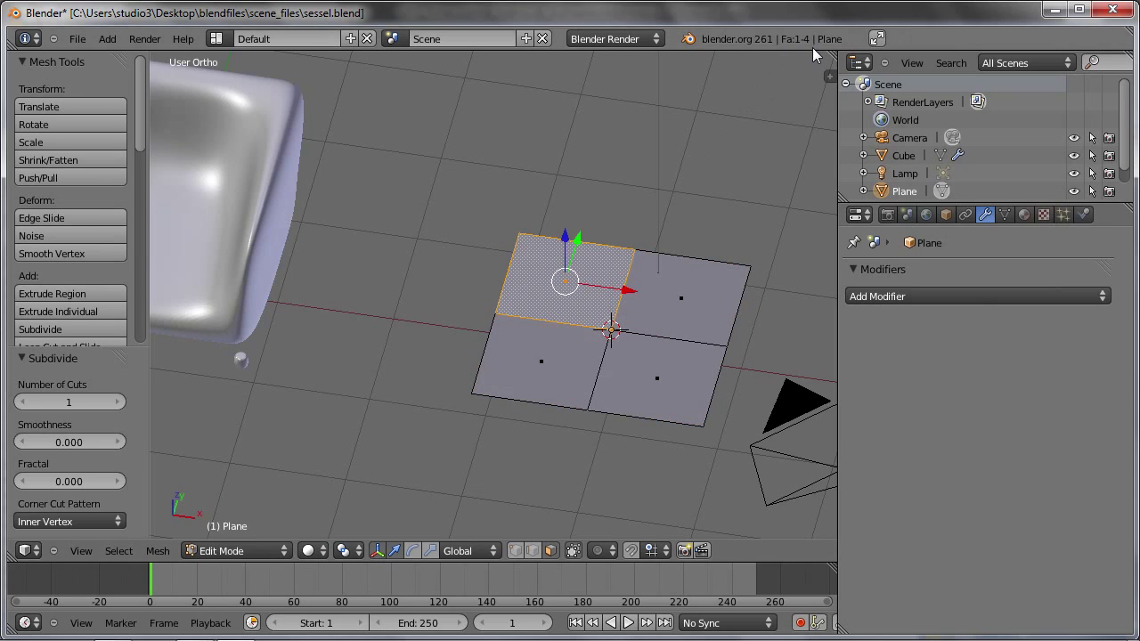
pyautogui.keyDown('shift'); pyautogui.rightClick(649, 288); pyautogui.keyUp('shift')
pyautogui.keyDown('shift'); pyautogui.rightClick(615, 373); pyautogui.keyUp('shift')
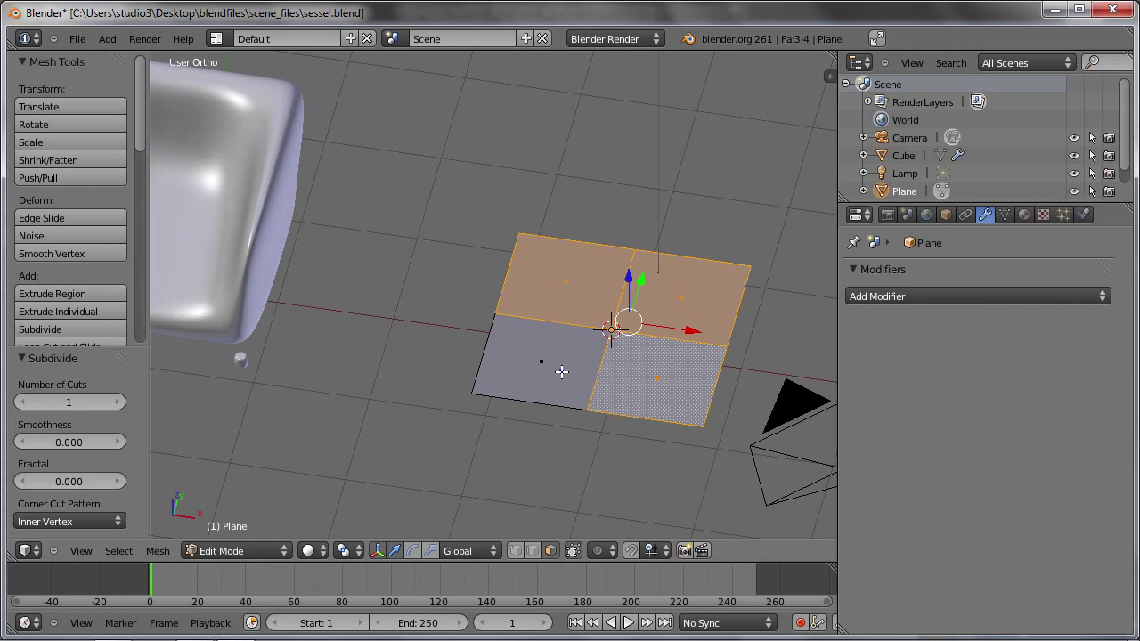
pyautogui.keyDown('shift'); pyautogui.rightClick(562, 372); pyautogui.keyUp('shift')
pyautogui.press('w')
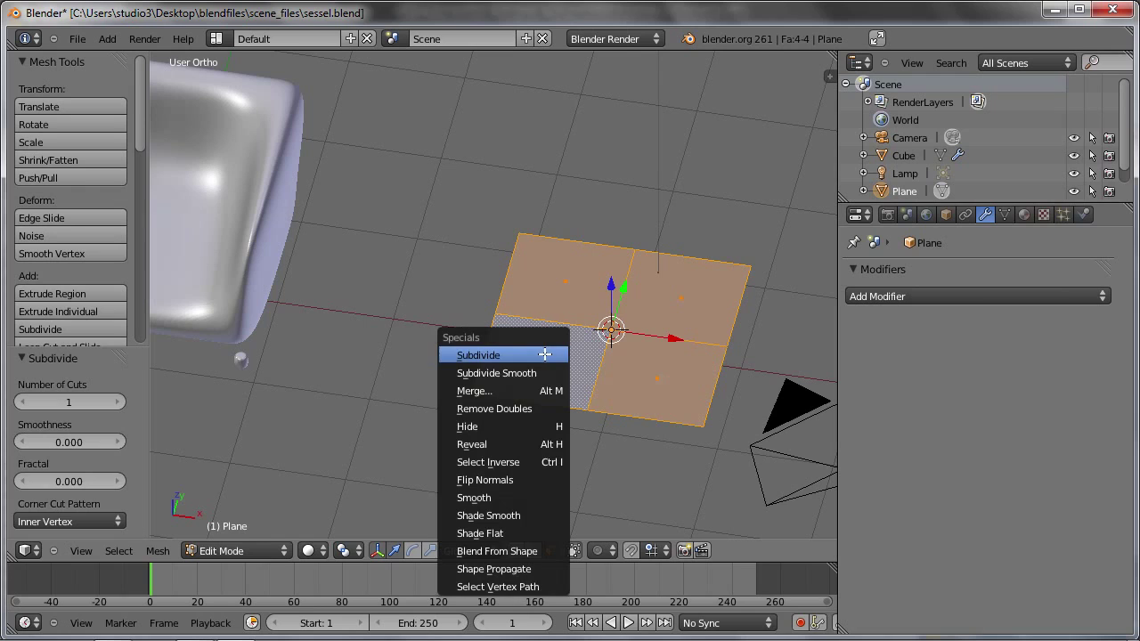
pyautogui.click(544, 355)
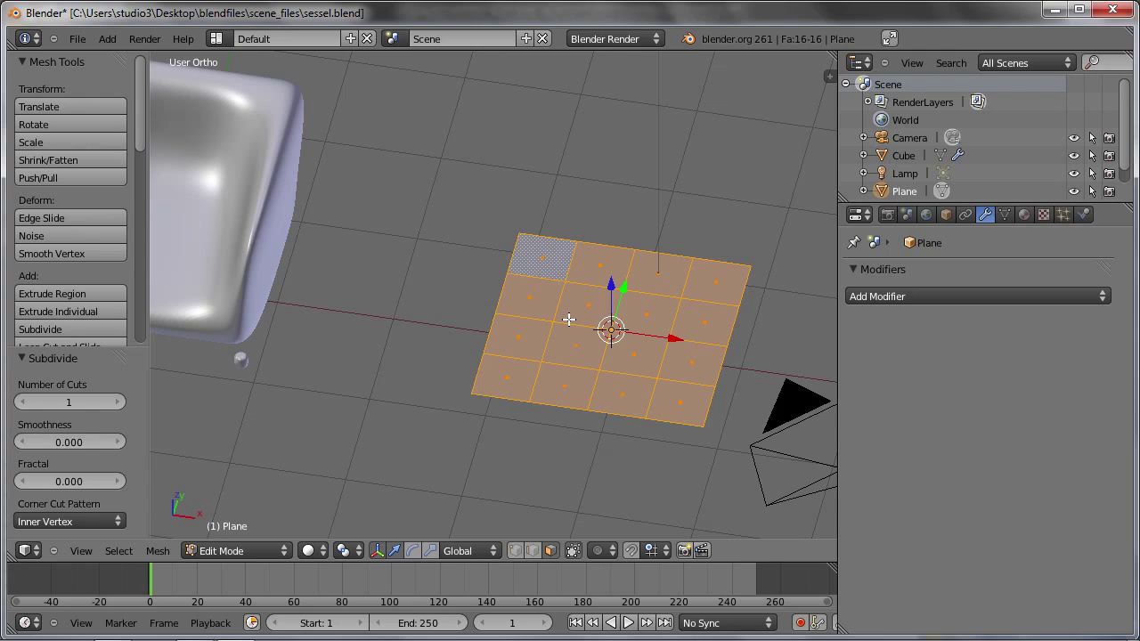
# - Subdivide the plane further through 64, 256, 1024 to 4096 faces and return to Object Mode
pyautogui.press('w')
pyautogui.click(569, 318)
pyautogui.press('w')
pyautogui.click(577, 341)
pyautogui.press('w')
pyautogui.click(577, 342)
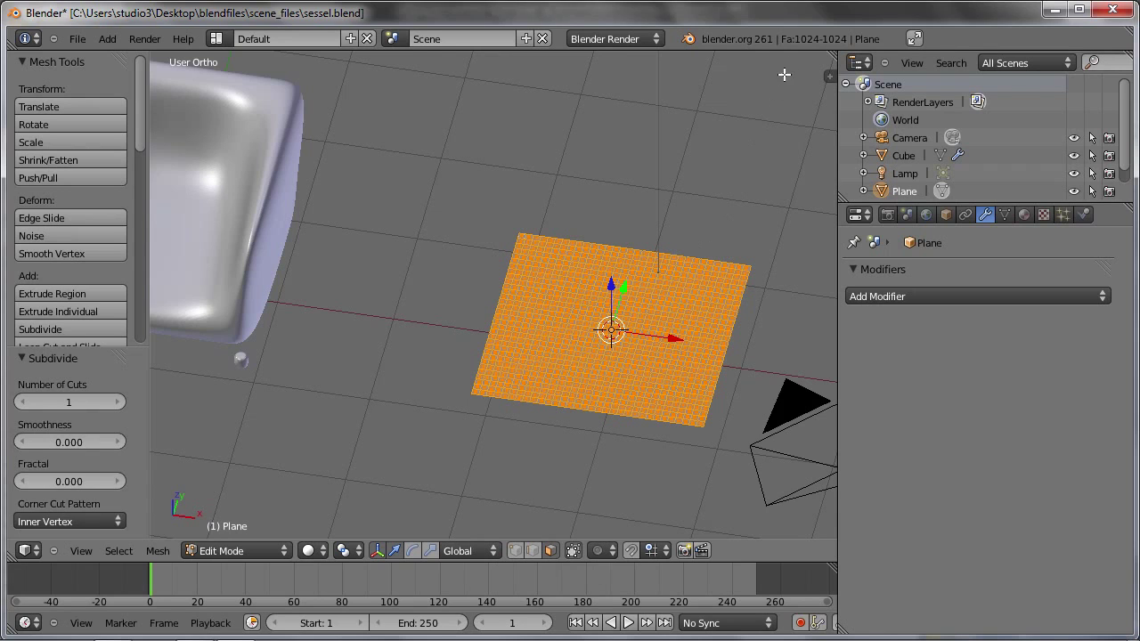
pyautogui.press('w')
pyautogui.click(611, 353)
pyautogui.press('Tab')
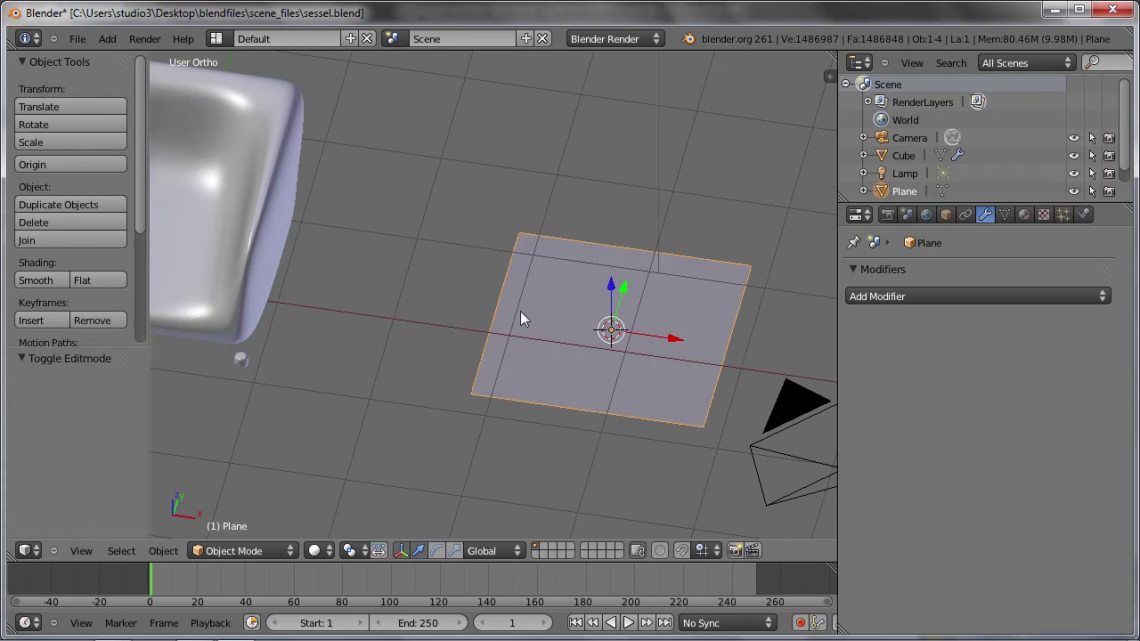
# - Delete the subdivided plane from the scene
pyautogui.keyDown('shift'); pyautogui.moveTo(235, 254); pyautogui.dragTo(304, 257, button='middle'); pyautogui.keyUp('shift')
pyautogui.press('x')
pyautogui.click(627, 360)
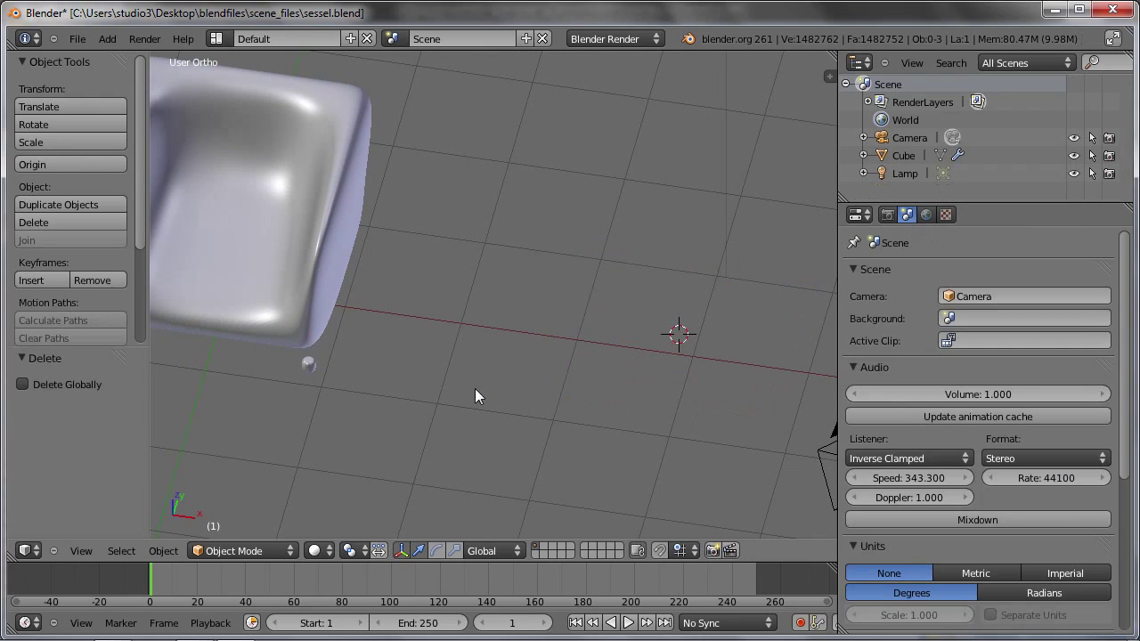
# - Select and frame the chair cube, then set its Subdivision Surface View level to 2
pyautogui.rightClick(311, 292)
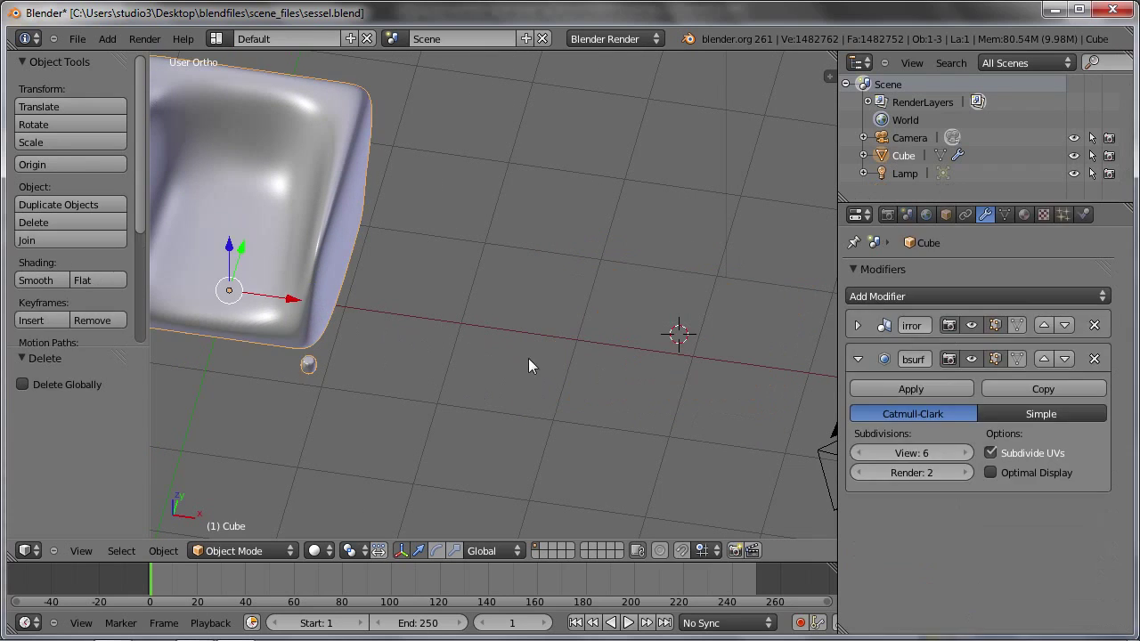
pyautogui.press('KP_Decimal')
pyautogui.keyDown('shift'); pyautogui.moveTo(641, 359); pyautogui.dragTo(628, 343, button='middle'); pyautogui.keyUp('shift')
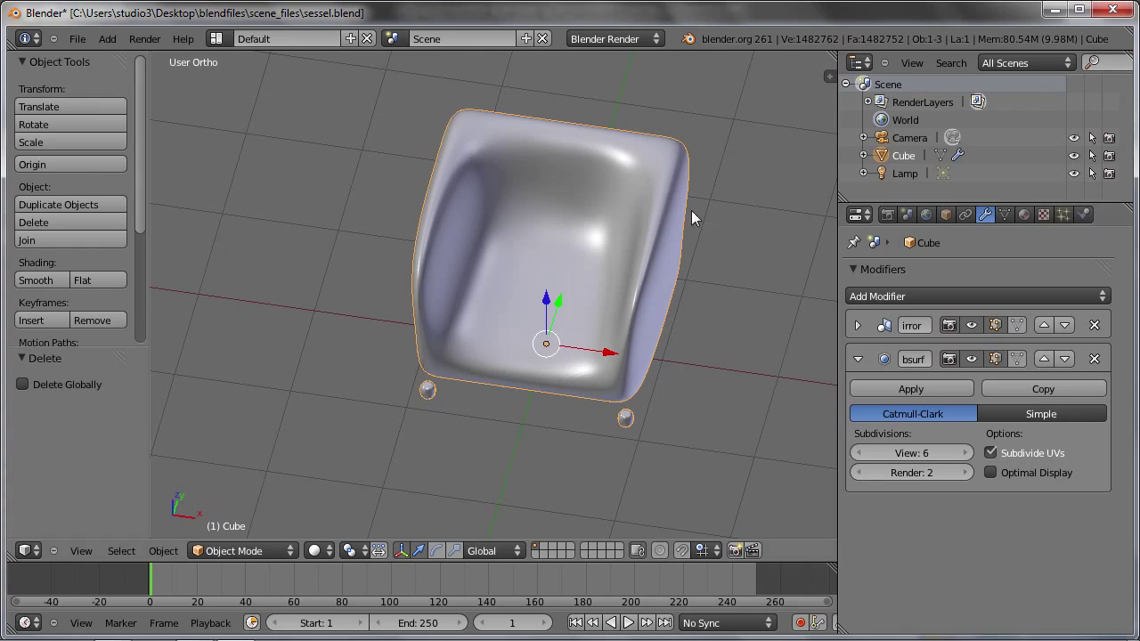
pyautogui.click(932, 451)
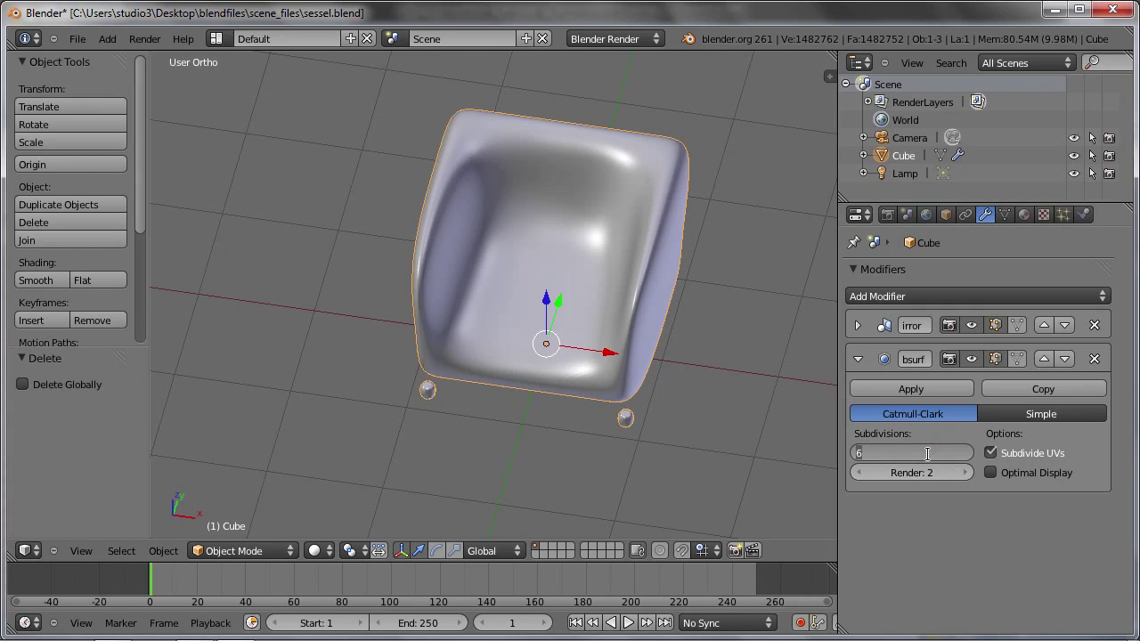
pyautogui.write('2')
pyautogui.press('Return')
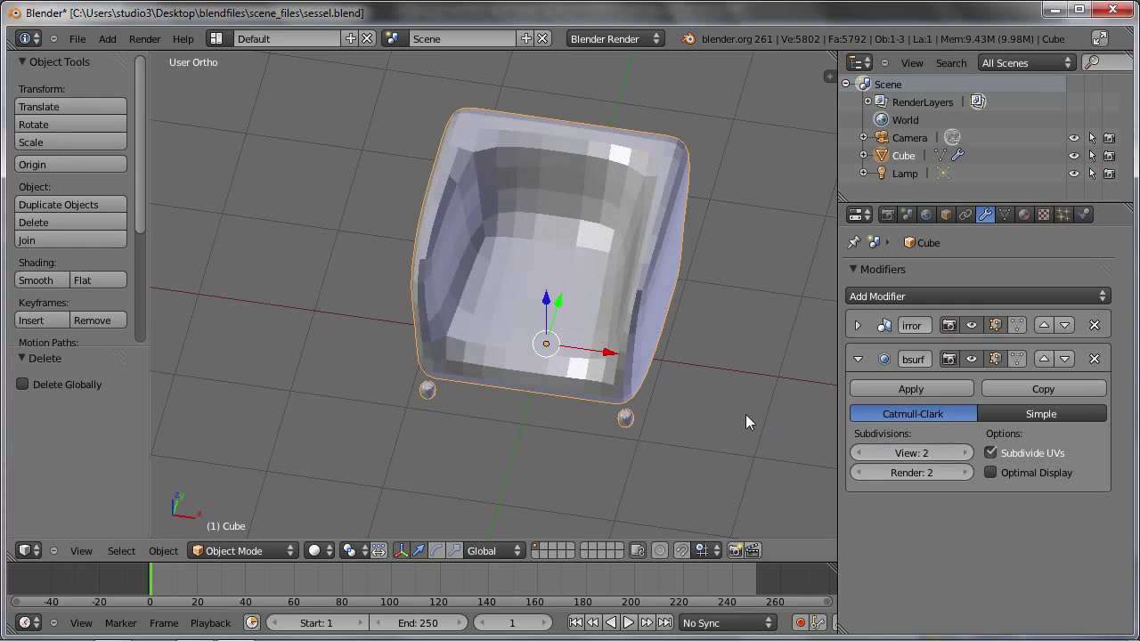
pyautogui.keyDown('shift'); pyautogui.moveTo(704, 404); pyautogui.dragTo(684, 427, button='middle'); pyautogui.keyUp('shift')
pyautogui.moveTo(588, 419); pyautogui.dragTo(597, 371, button='middle')
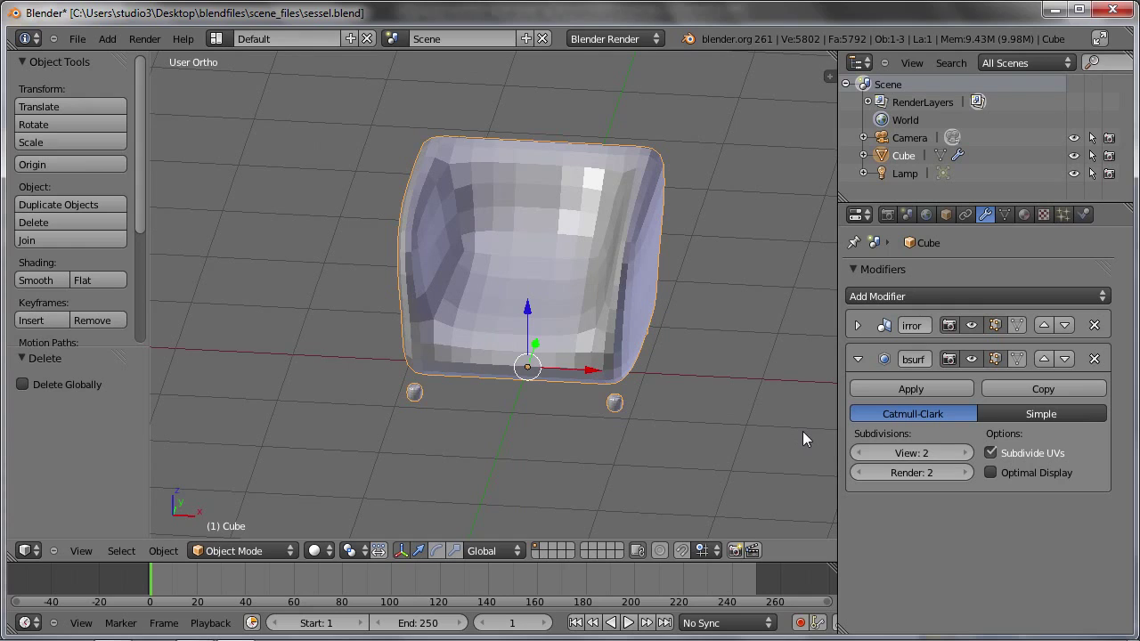
# - Try Simple subdivision while peeking at the mesh cage, then restore Catmull-Clark
pyautogui.click(1055, 412)
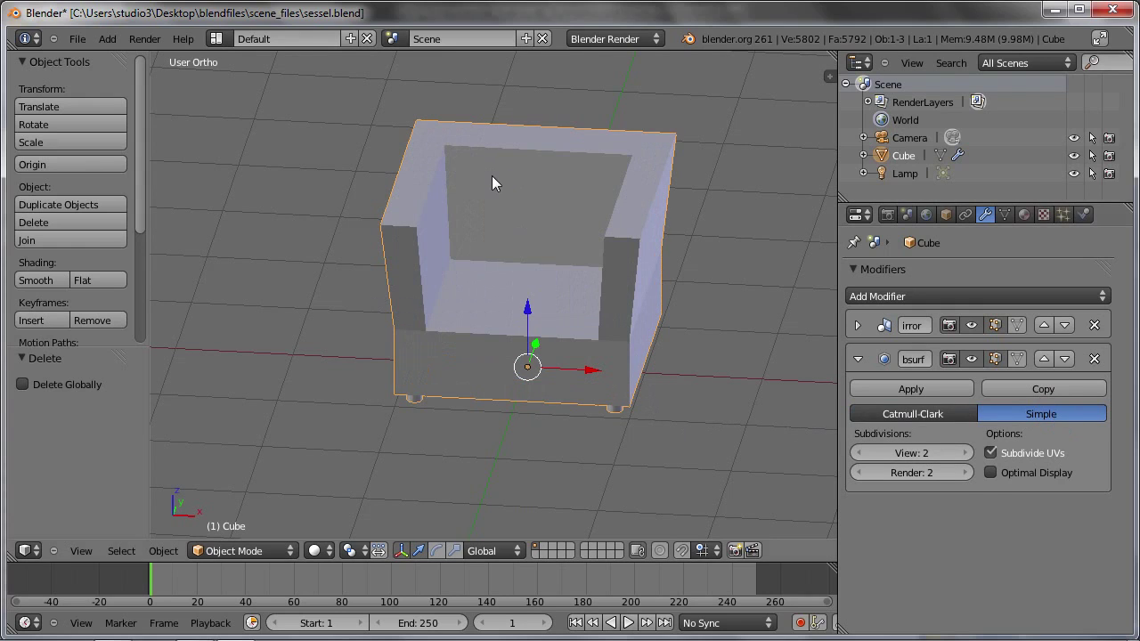
pyautogui.press('Tab')
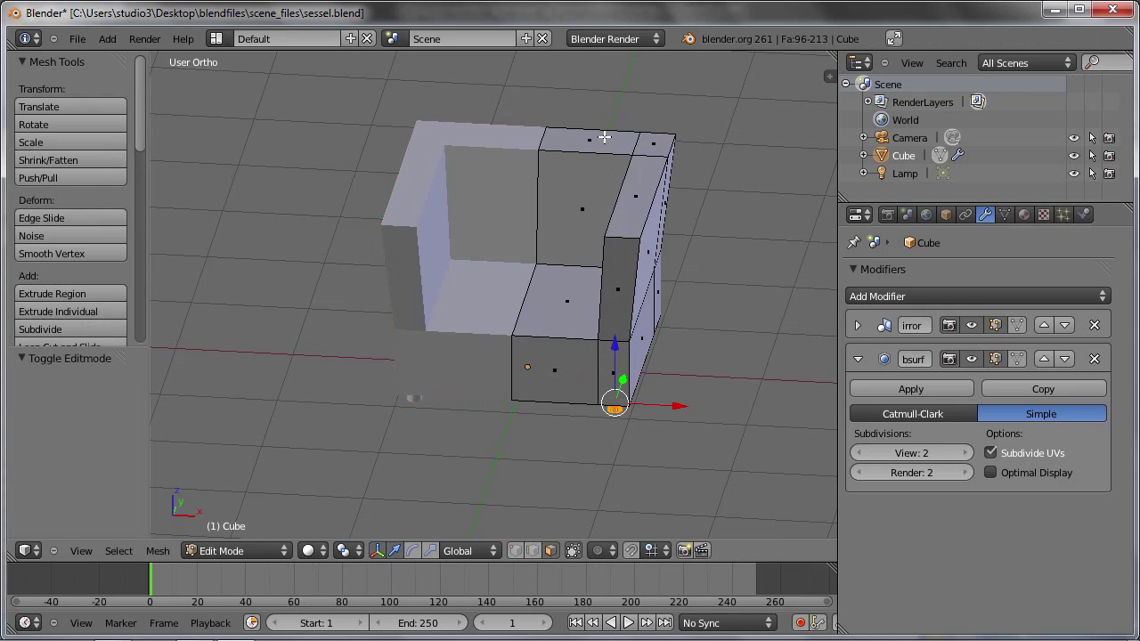
pyautogui.press('Tab')
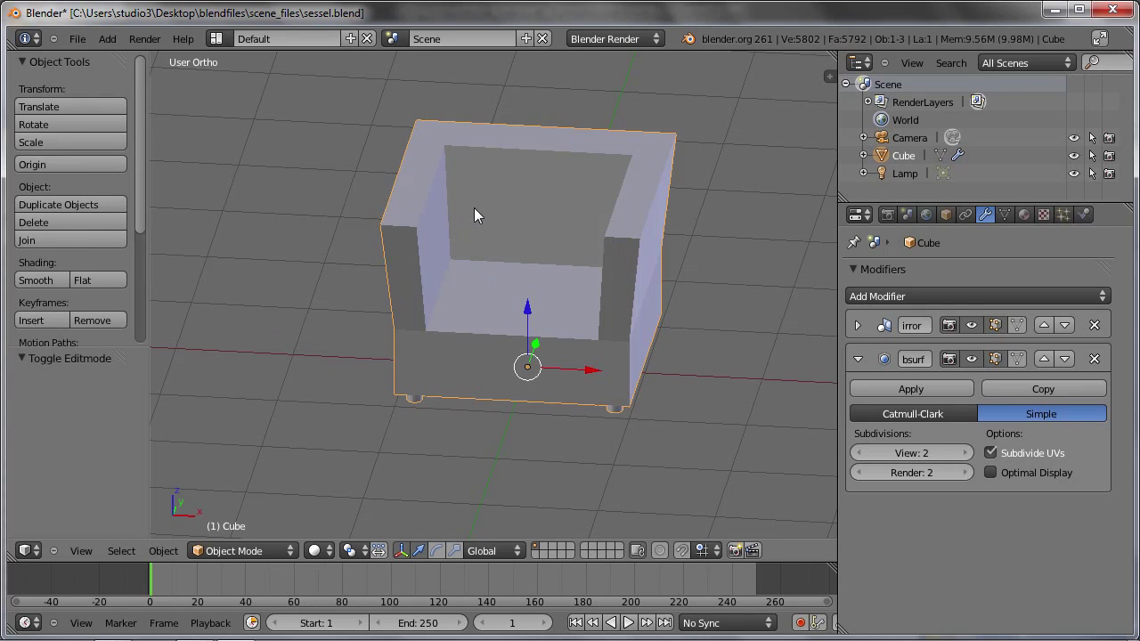
pyautogui.press('Tab')
pyautogui.press('g')
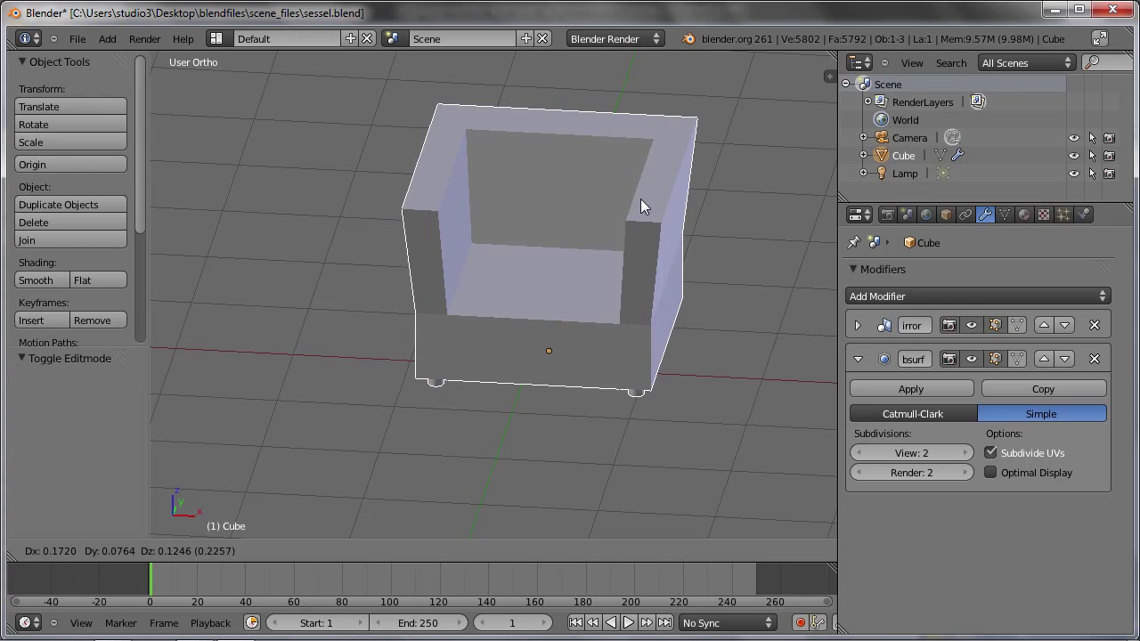
pyautogui.press('Escape')
pyautogui.press('Tab')
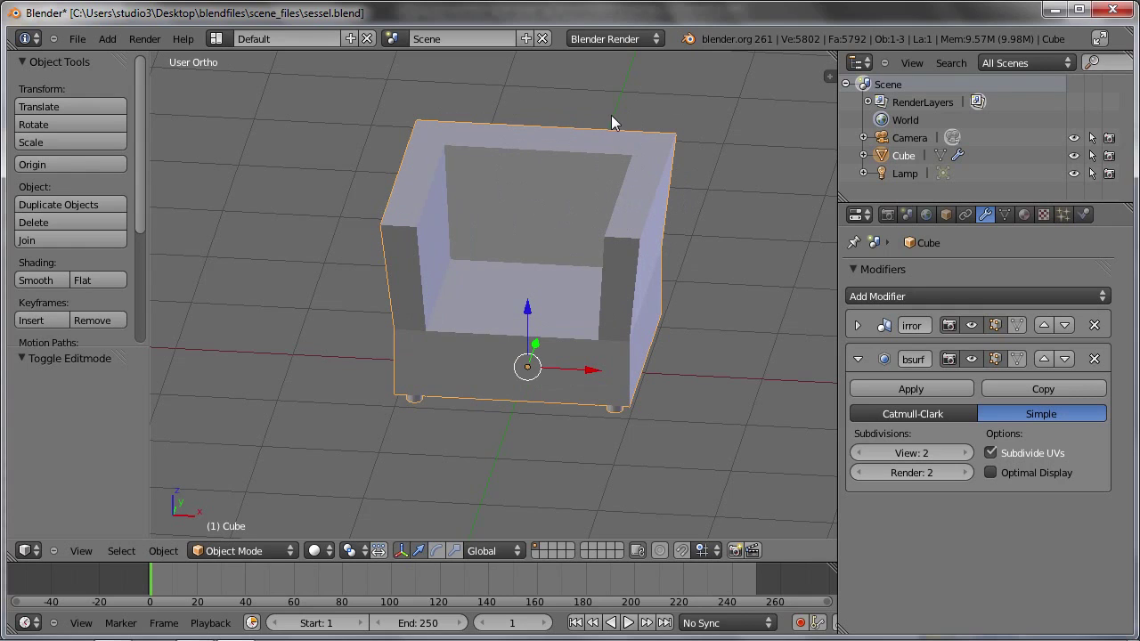
pyautogui.click(888, 414)
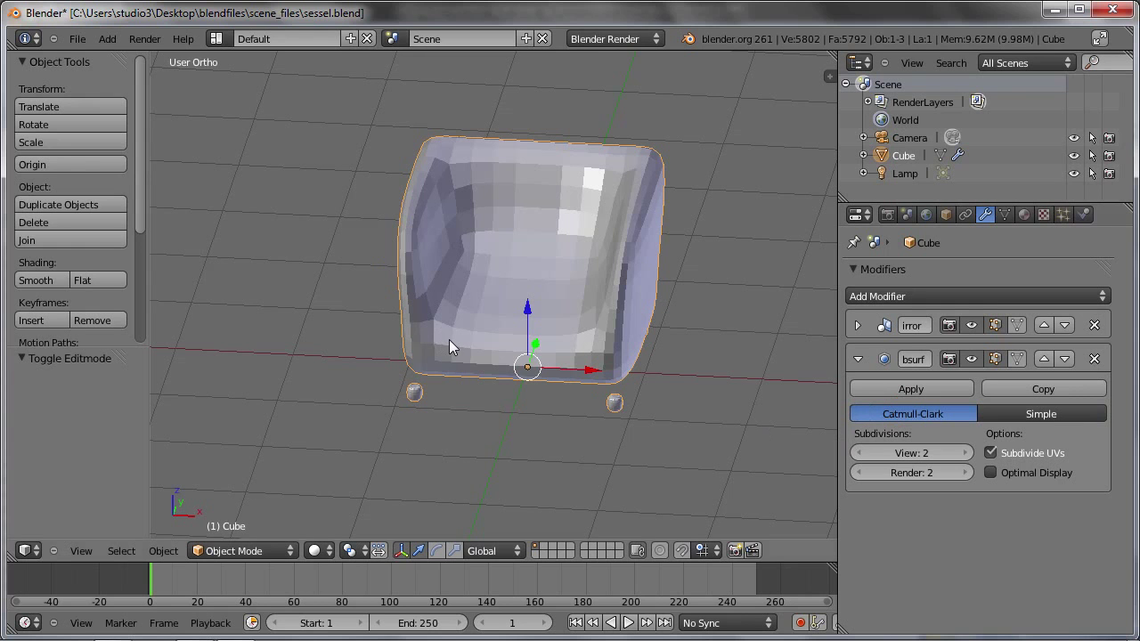
# - Zoom onto the armrest in Edit Mode and select its top face
pyautogui.moveTo(468, 254); pyautogui.dragTo(453, 230, button='middle')
pyautogui.scroll(2, 543, 240)
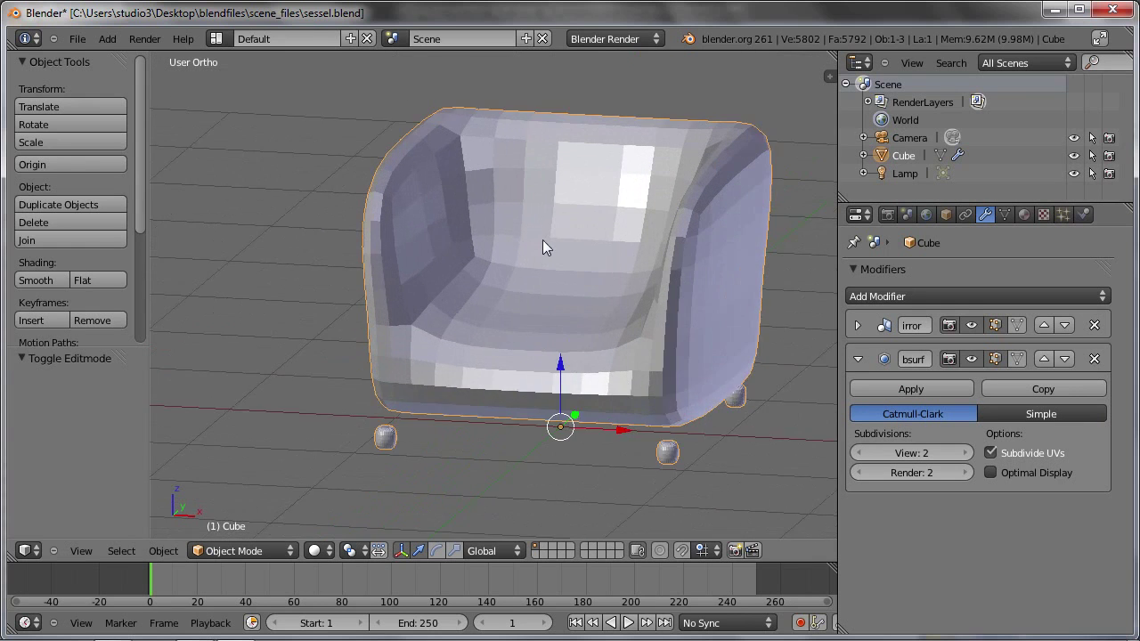
pyautogui.scroll(2, 590, 258)
pyautogui.scroll(1, 620, 245)
pyautogui.moveTo(620, 245); pyautogui.dragTo(704, 204, button='middle')
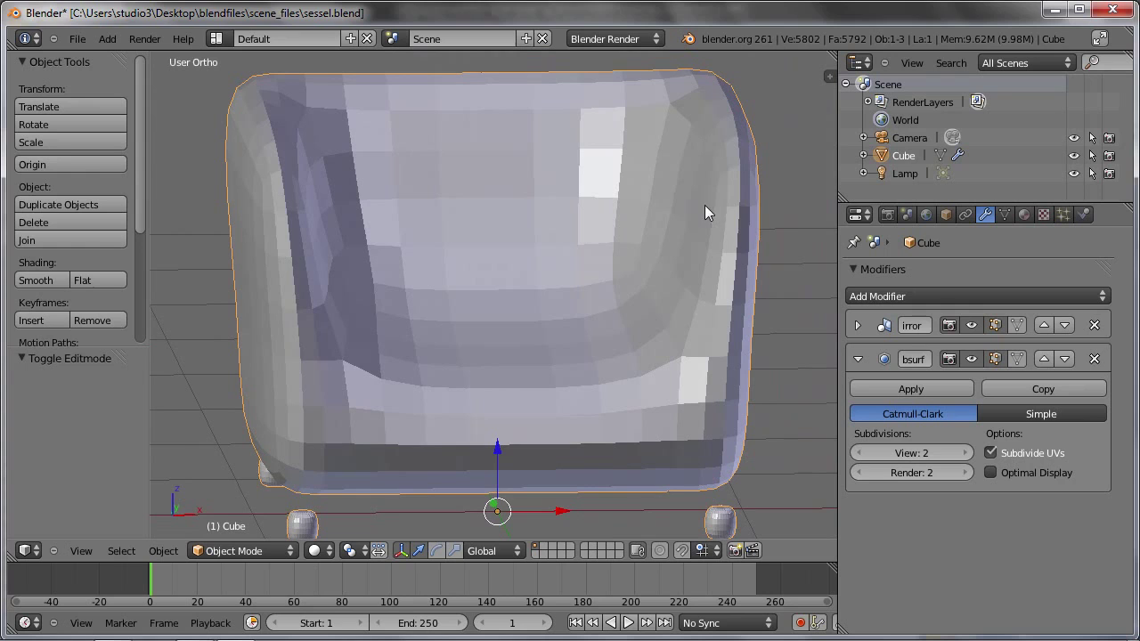
pyautogui.press('Tab')
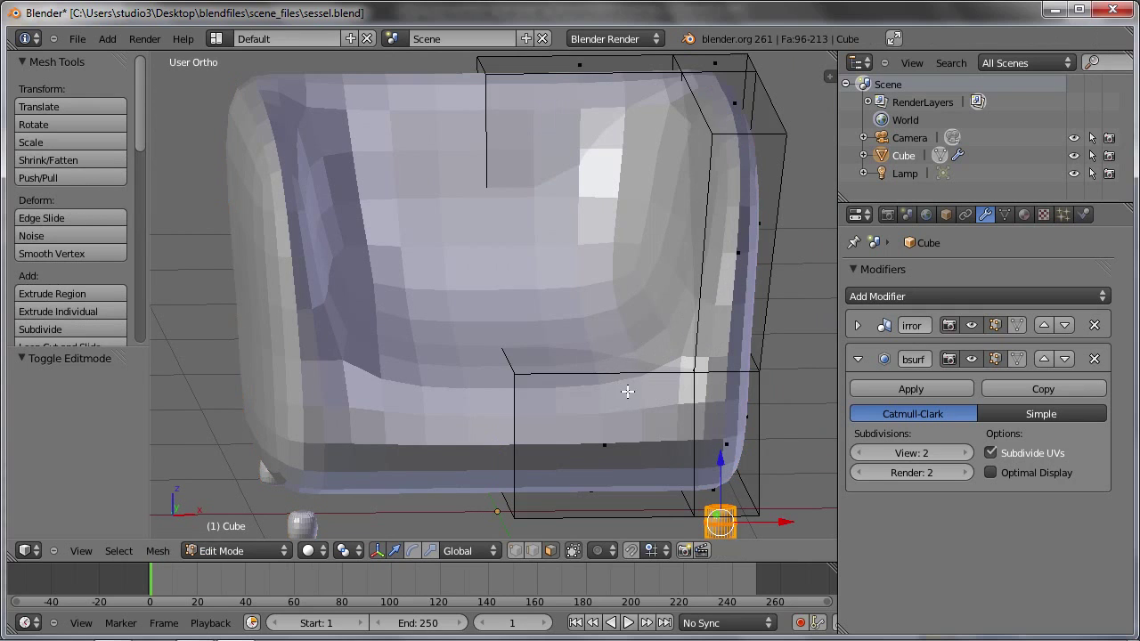
pyautogui.moveTo(658, 337)
pyautogui.keyDown('shift'); pyautogui.mouseDown(button='middle')
pyautogui.moveTo(593, 365)
pyautogui.moveTo(512, 333)
pyautogui.moveTo(491, 390)
pyautogui.moveTo(549, 264)
pyautogui.moveTo(529, 232)
pyautogui.moveTo(529, 267)
pyautogui.moveTo(523, 232)
pyautogui.mouseUp(button='middle'); pyautogui.keyUp('shift')
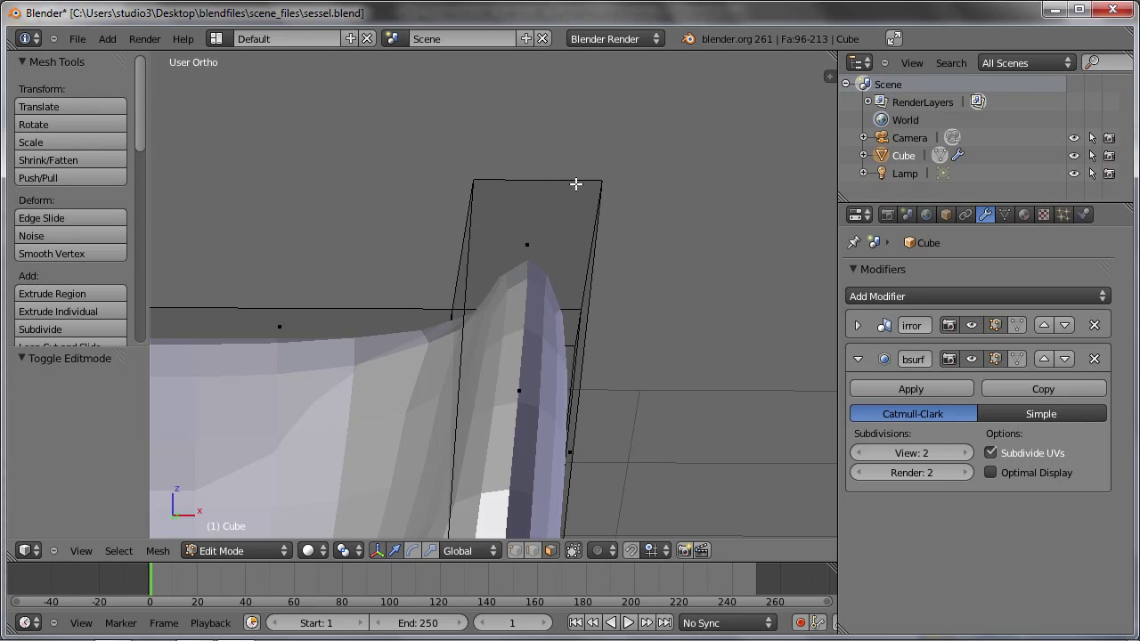
pyautogui.moveTo(578, 278); pyautogui.dragTo(599, 293, button='middle')
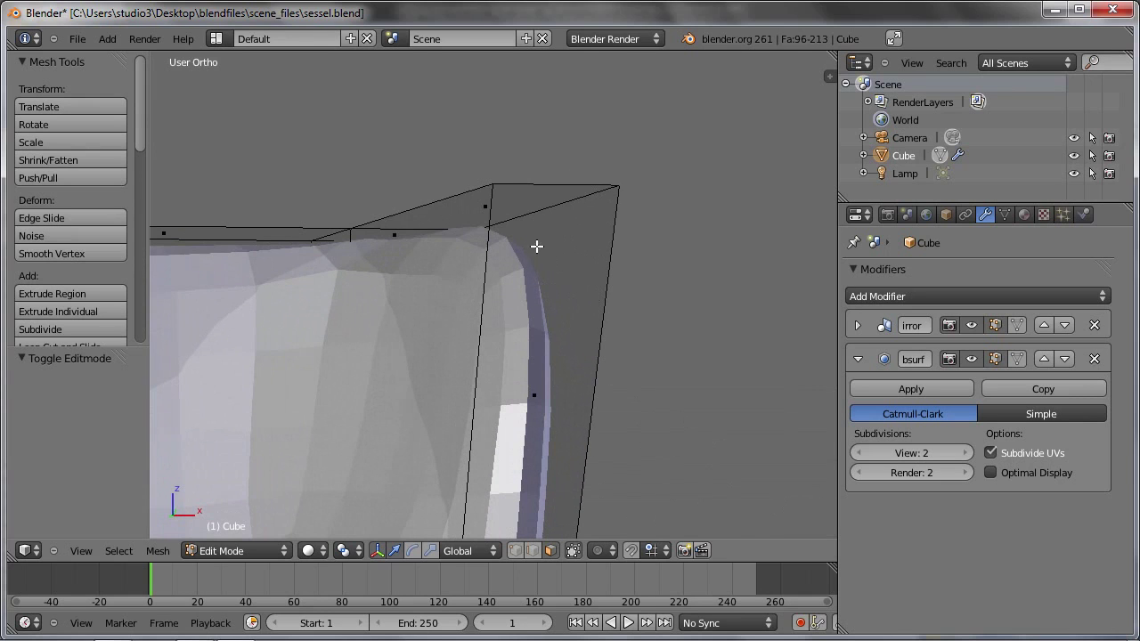
pyautogui.rightClick(388, 237)
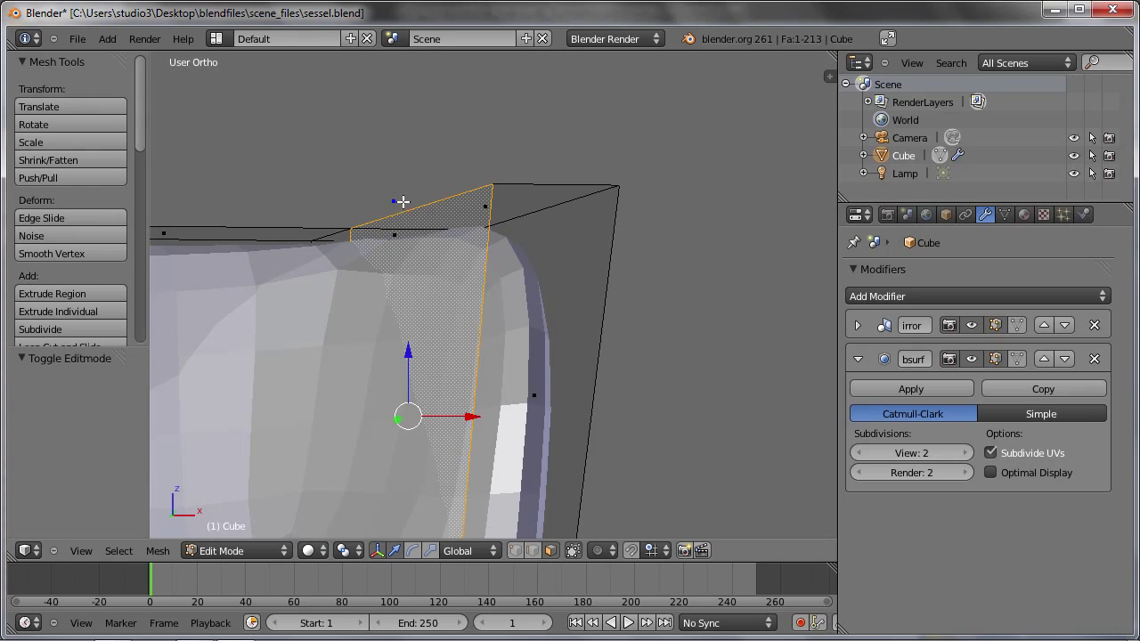
# - Switch to Edge select mode and select the armrest's top and vertical edges
pyautogui.hotkey('ctrl', 'Tab')
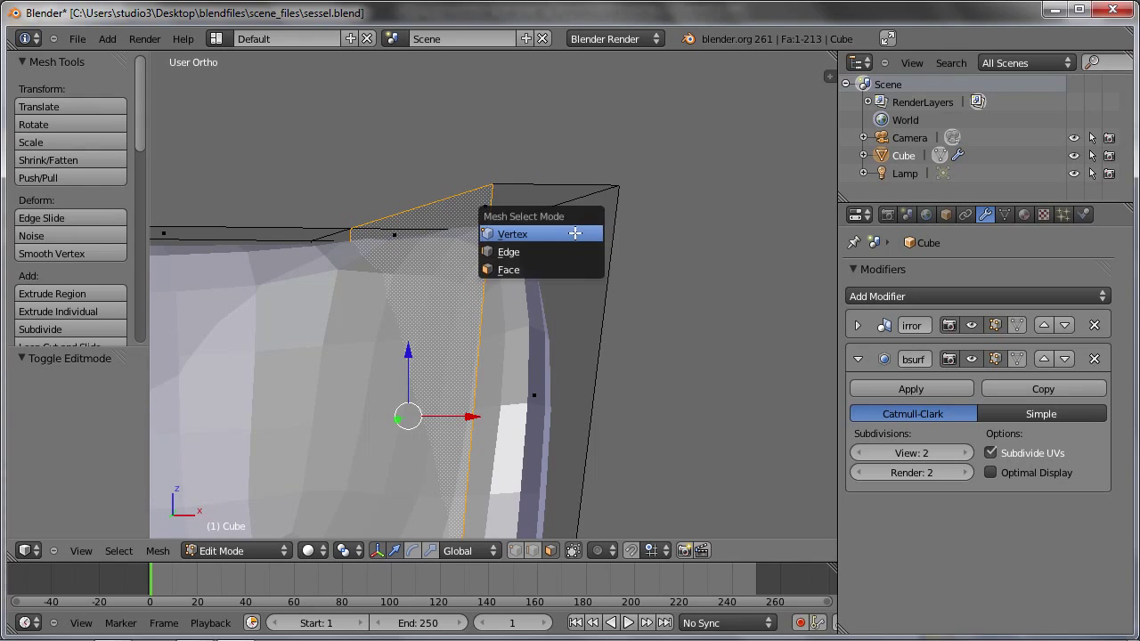
pyautogui.click(570, 252)
pyautogui.rightClick(433, 201)
pyautogui.keyDown('shift'); pyautogui.rightClick(559, 186); pyautogui.keyUp('shift')
pyautogui.keyDown('shift'); pyautogui.rightClick(607, 230); pyautogui.keyUp('shift')
pyautogui.keyDown('shift'); pyautogui.rightClick(450, 250); pyautogui.keyUp('shift')
pyautogui.moveTo(448, 250); pyautogui.dragTo(468, 234, button='middle')
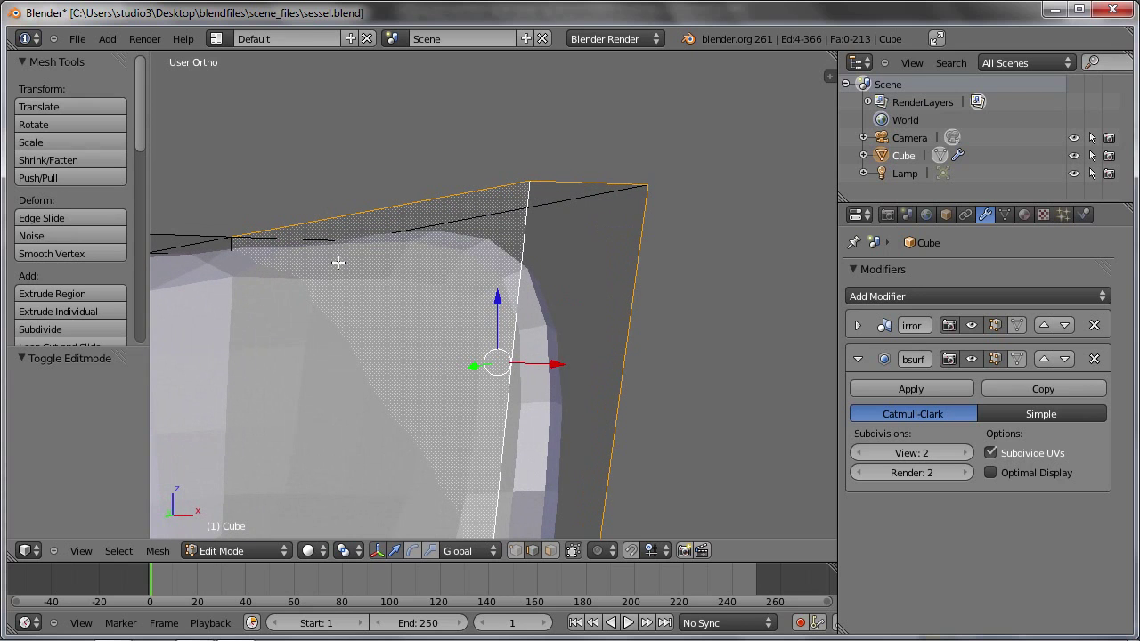
pyautogui.moveTo(547, 294)
pyautogui.mouseDown(button='middle')
pyautogui.moveTo(484, 285)
pyautogui.moveTo(512, 289)
pyautogui.mouseUp(button='middle')
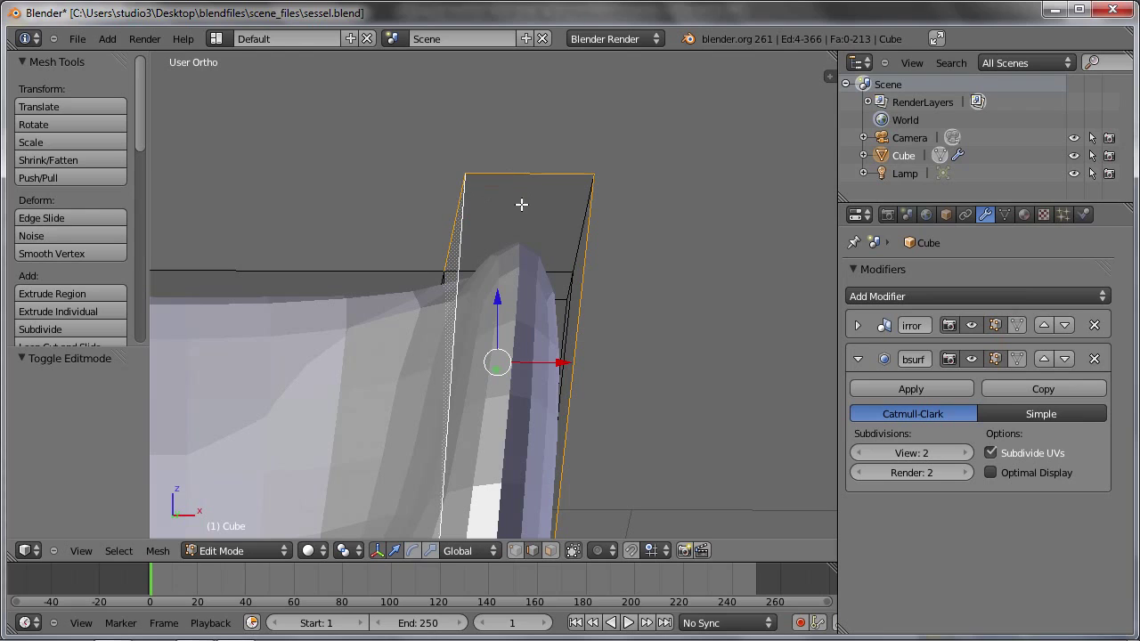
pyautogui.moveTo(506, 193); pyautogui.dragTo(496, 192, button='middle')
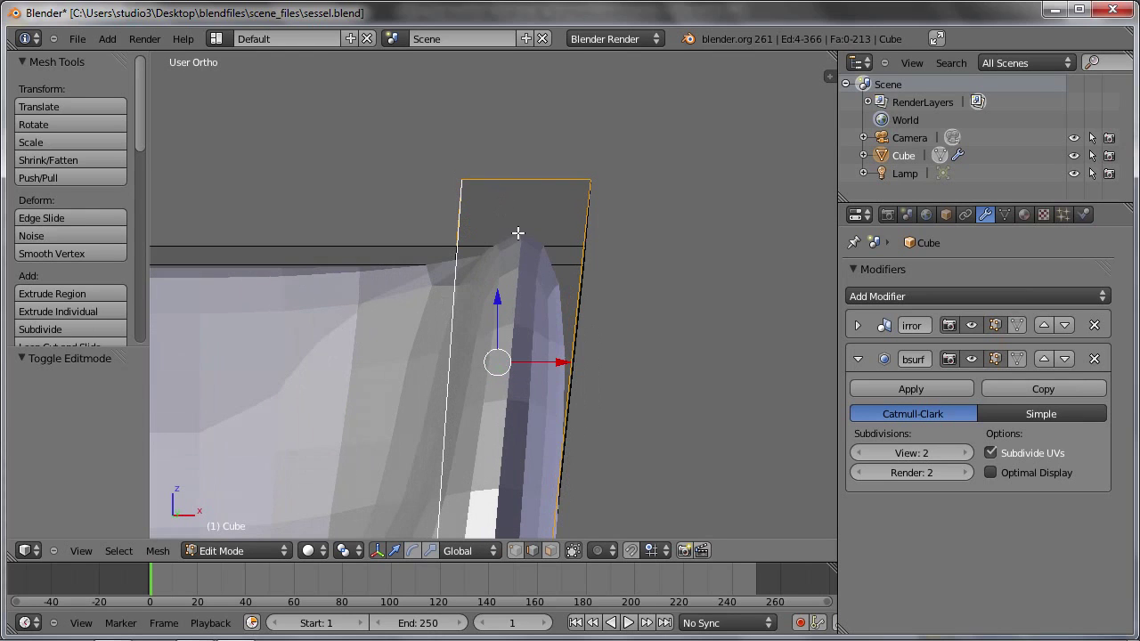
# - Loop cut the armrest and slide the new loop near its outer edge
pyautogui.hotkey('ctrl', 'r')
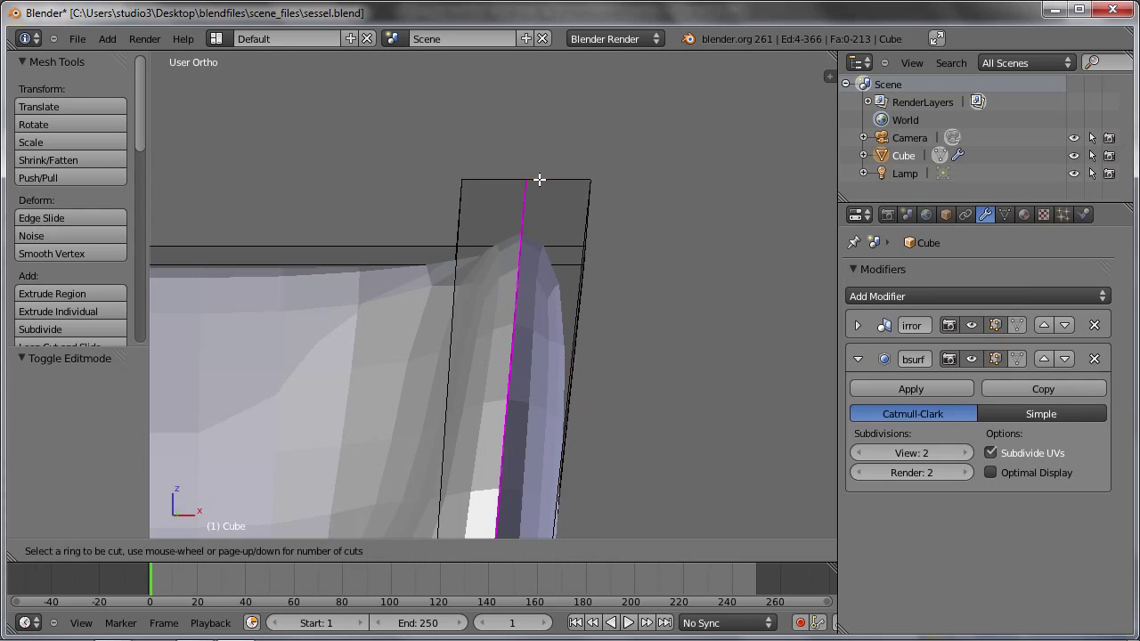
pyautogui.click(539, 179)
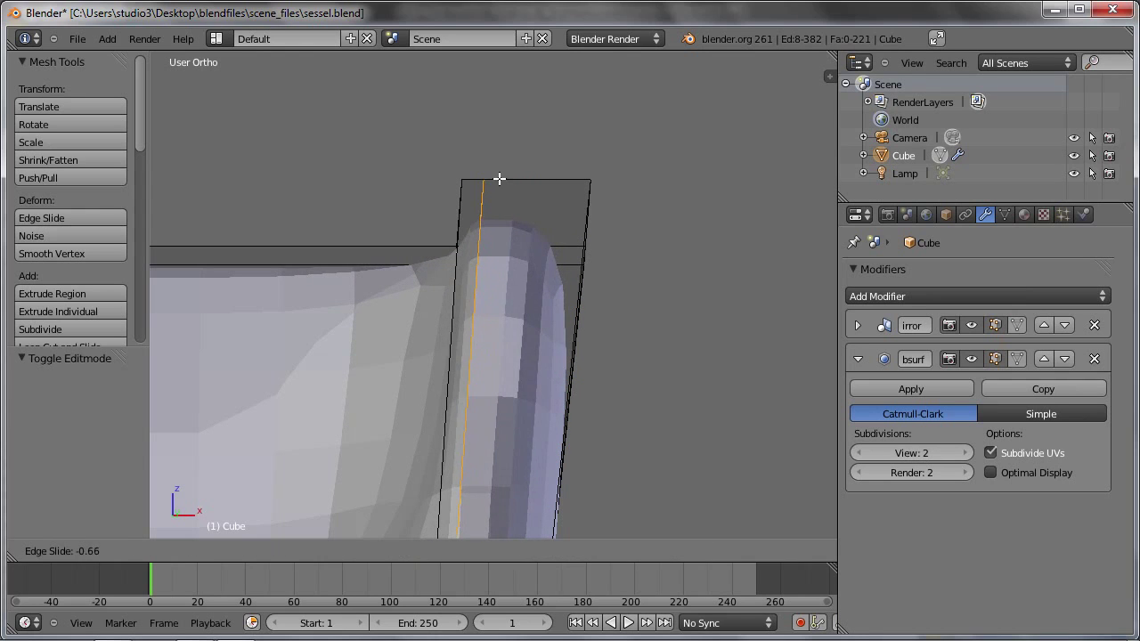
pyautogui.click(492, 224)
pyautogui.moveTo(493, 224); pyautogui.dragTo(489, 176, button='middle')
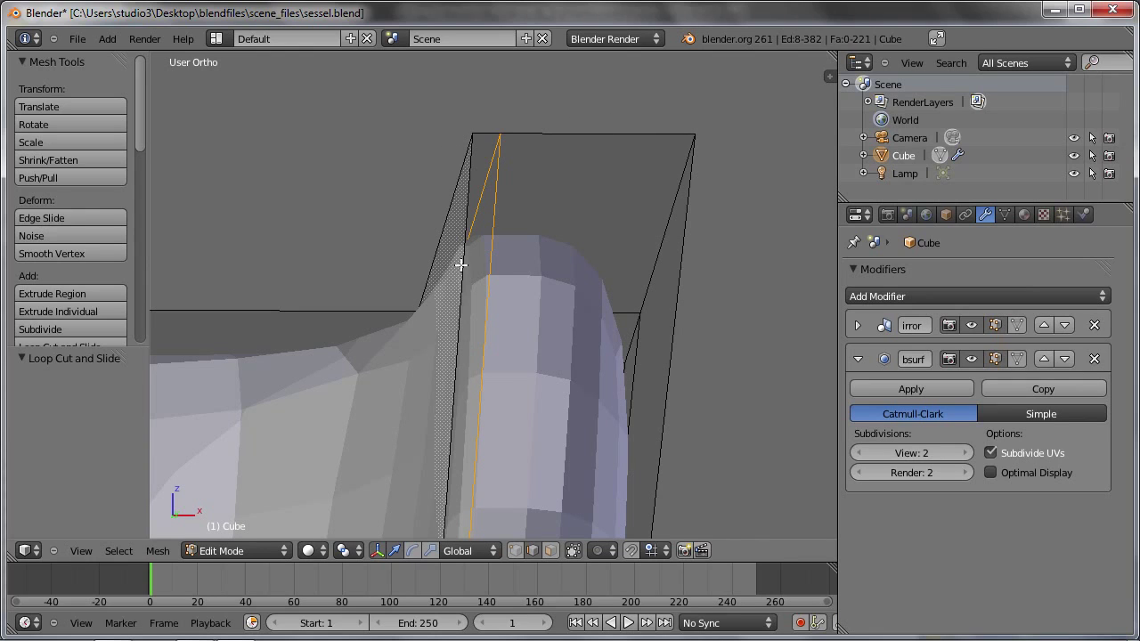
# - Add a loop cut on the cushion top, slid toward its outer edge
pyautogui.rightClick(495, 150)
pyautogui.moveTo(458, 161); pyautogui.dragTo(477, 117, button='middle')
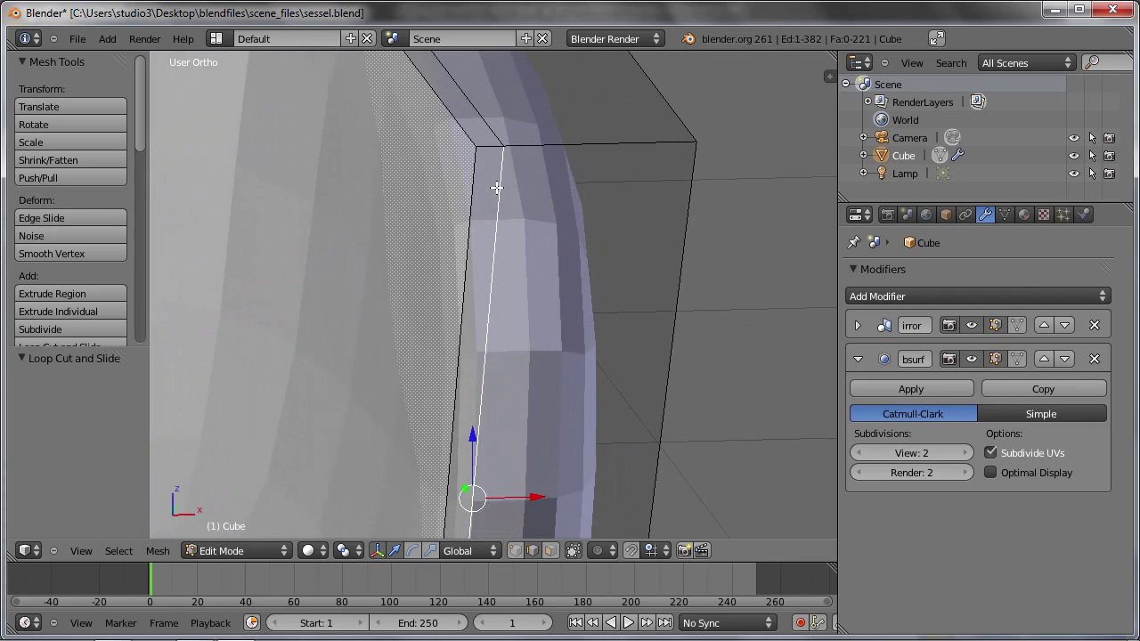
pyautogui.keyDown('shift'); pyautogui.rightClick(460, 117); pyautogui.keyUp('shift')
pyautogui.moveTo(395, 214)
pyautogui.mouseDown(button='middle')
pyautogui.moveTo(545, 190)
pyautogui.moveTo(679, 131)
pyautogui.mouseUp(button='middle')
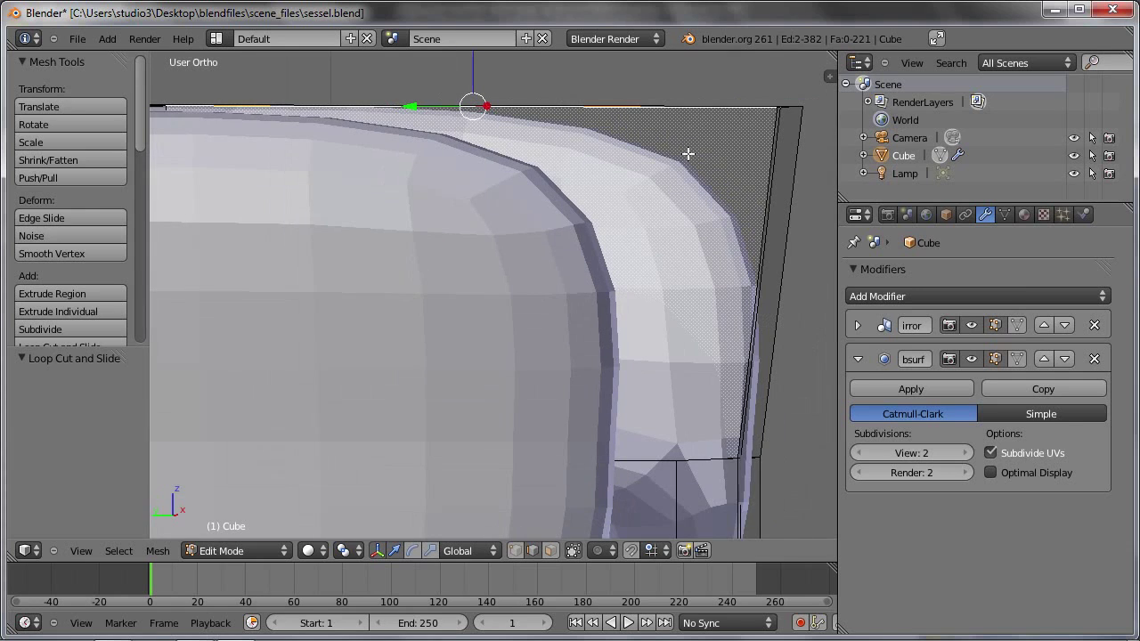
pyautogui.moveTo(727, 166); pyautogui.dragTo(722, 193, button='middle')
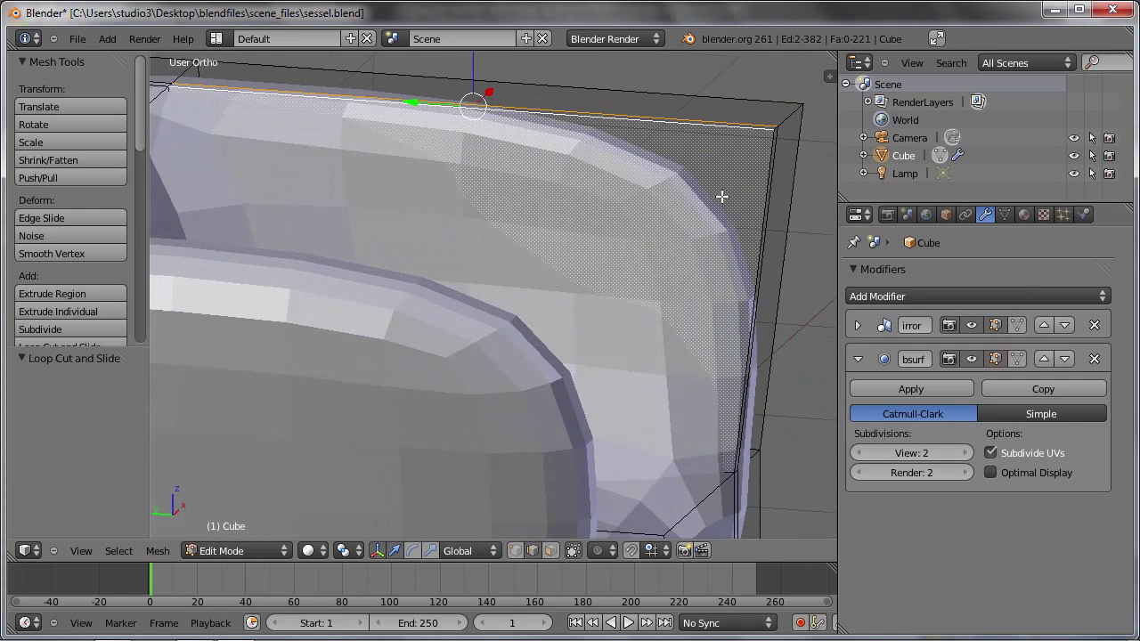
pyautogui.hotkey('ctrl', 'r')
pyautogui.click(481, 118)
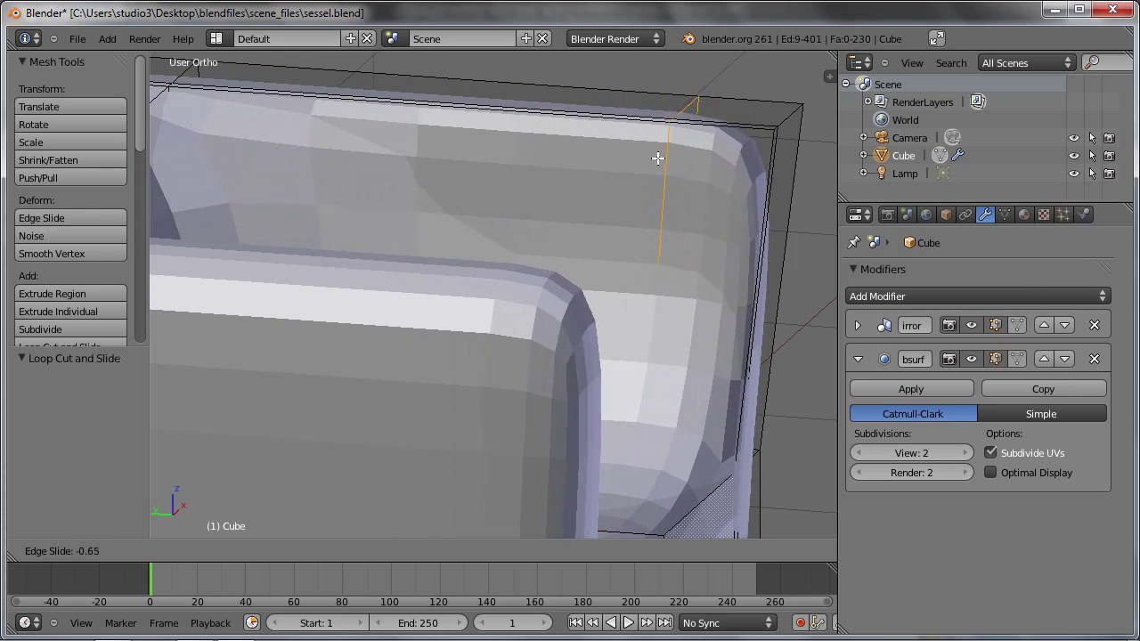
pyautogui.click(636, 138)
# - Orbit out to the chair base and begin a loop cut there
pyautogui.moveTo(635, 138)
pyautogui.mouseDown(button='middle')
pyautogui.moveTo(659, 226)
pyautogui.moveTo(439, 195)
pyautogui.moveTo(496, 258)
pyautogui.moveTo(502, 213)
pyautogui.moveTo(454, 193)
pyautogui.moveTo(565, 288)
pyautogui.moveTo(489, 351)
pyautogui.moveTo(464, 330)
pyautogui.moveTo(541, 295)
pyautogui.moveTo(428, 448)
pyautogui.mouseUp(button='middle')
pyautogui.scroll(-5, 439, 195)
pyautogui.hotkey('ctrl', 'r')
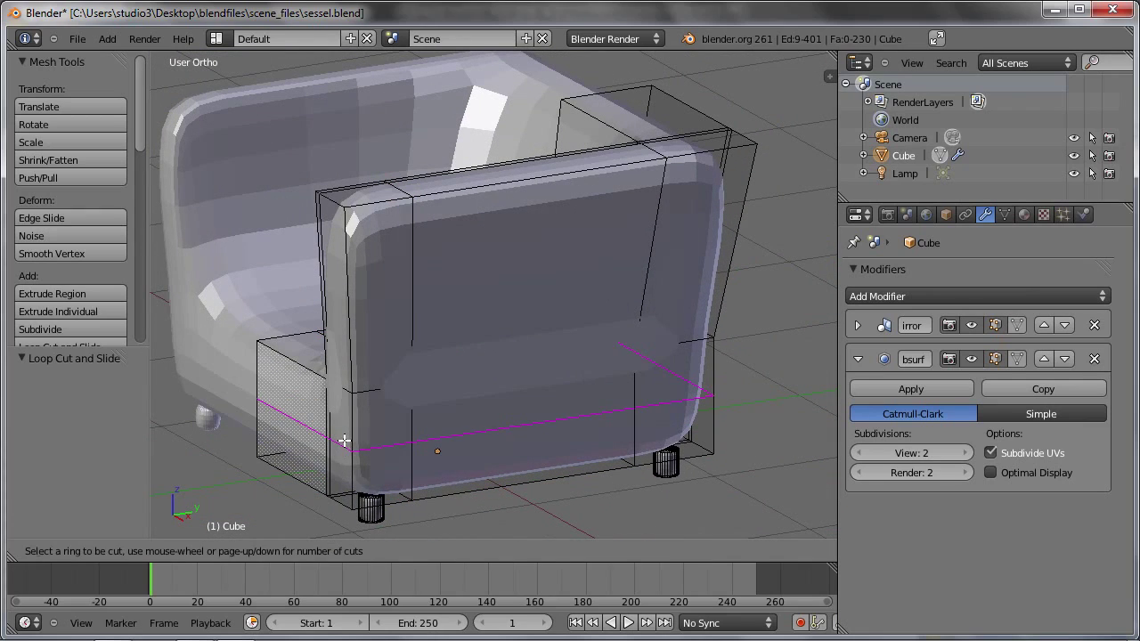
# - Place the base edge loop slid down toward the bottom of the chair
pyautogui.click(343, 440)
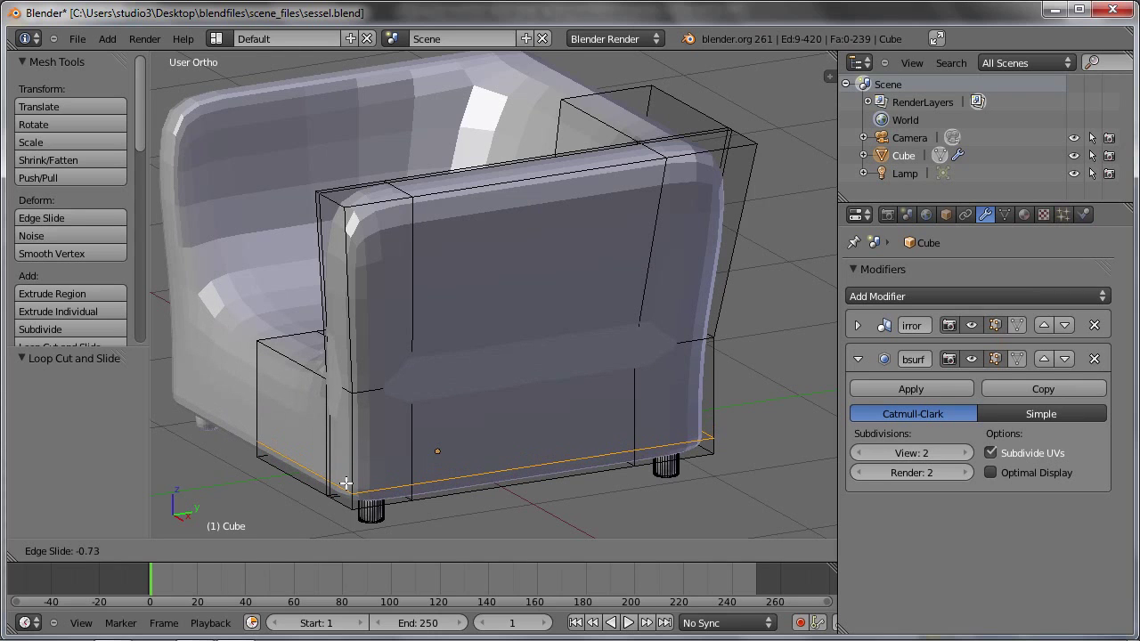
pyautogui.click(346, 481)
pyautogui.moveTo(345, 481); pyautogui.dragTo(478, 412, button='middle')
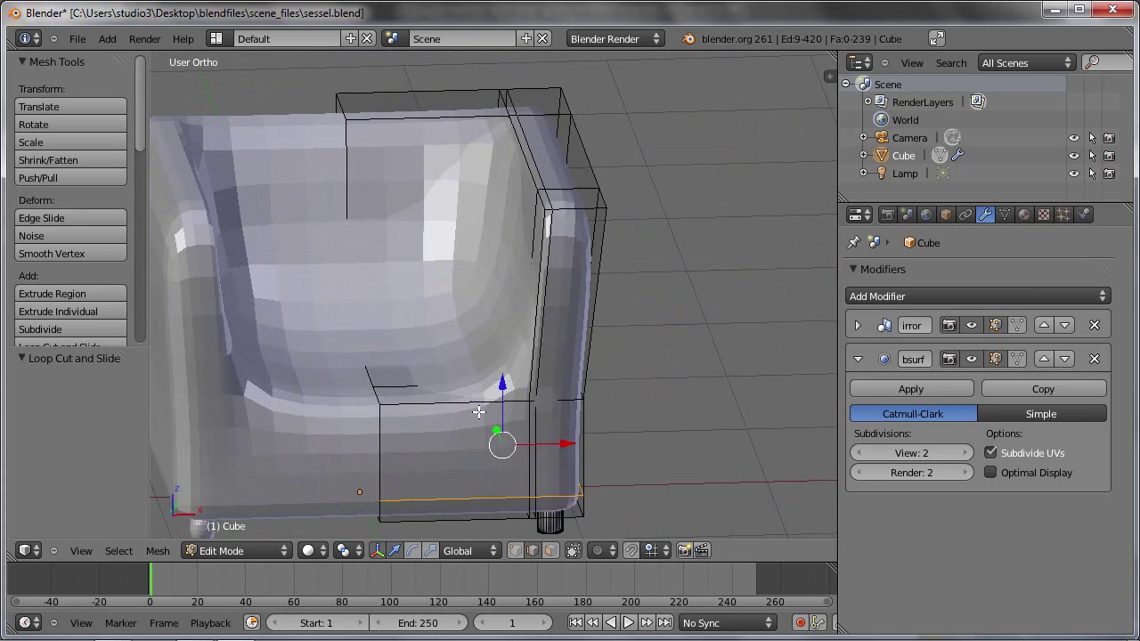
pyautogui.scroll(4, 546, 179)
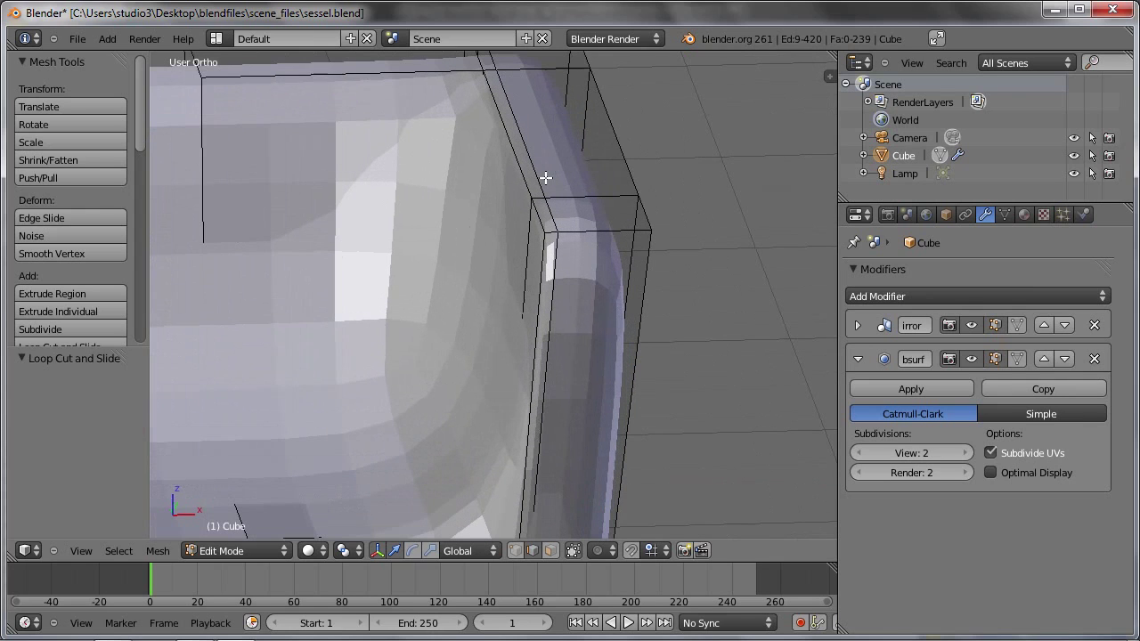
# - Move the chair's corner edges sideways along the X axis
pyautogui.click(621, 129)
pyautogui.keyDown('shift'); pyautogui.click(649, 208); pyautogui.keyUp('shift')
pyautogui.press('g')
pyautogui.press('x')
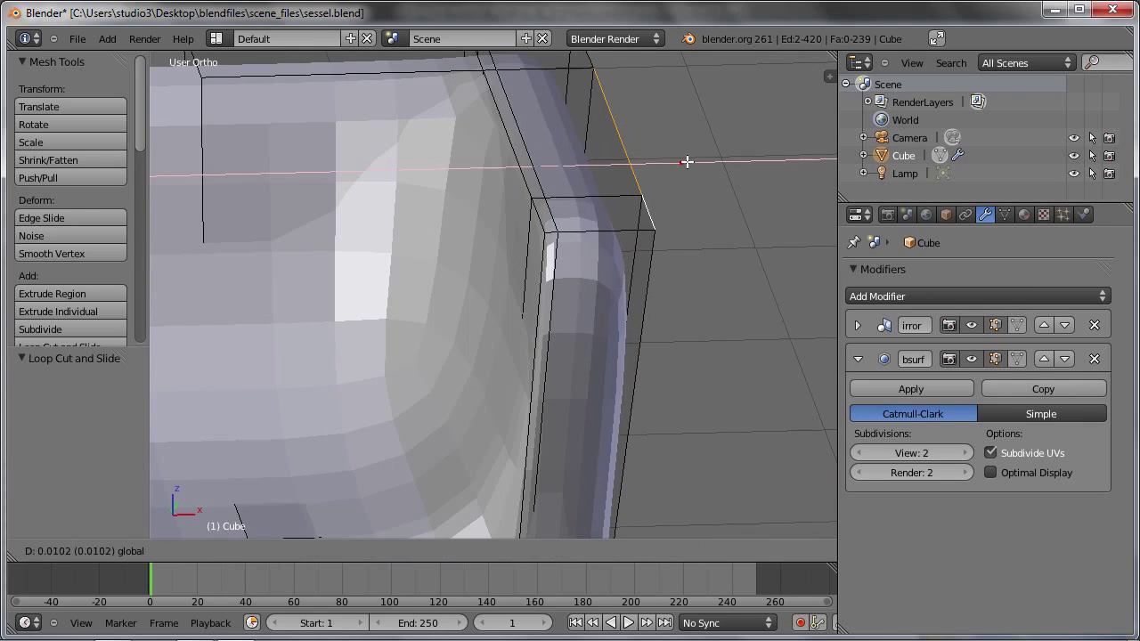
pyautogui.click(730, 166)
# - Shift a corner vertex along X, select another corner vertex, and return to Object Mode
pyautogui.rightClick(535, 220)
pyautogui.rightClick(522, 184)
pyautogui.rightClick(538, 213)
pyautogui.moveTo(581, 166)
pyautogui.mouseDown()
pyautogui.moveTo(547, 169)
pyautogui.moveTo(517, 200)
pyautogui.mouseUp()
pyautogui.rightClick(539, 239)
pyautogui.moveTo(516, 201)
pyautogui.mouseDown(button='middle')
pyautogui.moveTo(644, 221)
pyautogui.moveTo(548, 270)
pyautogui.moveTo(492, 223)
pyautogui.mouseUp(button='middle')
pyautogui.press('Tab')
# - In front view, add an edge loop to the first front leg, slid down to its bottom end
pyautogui.scroll(-3, 494, 224)
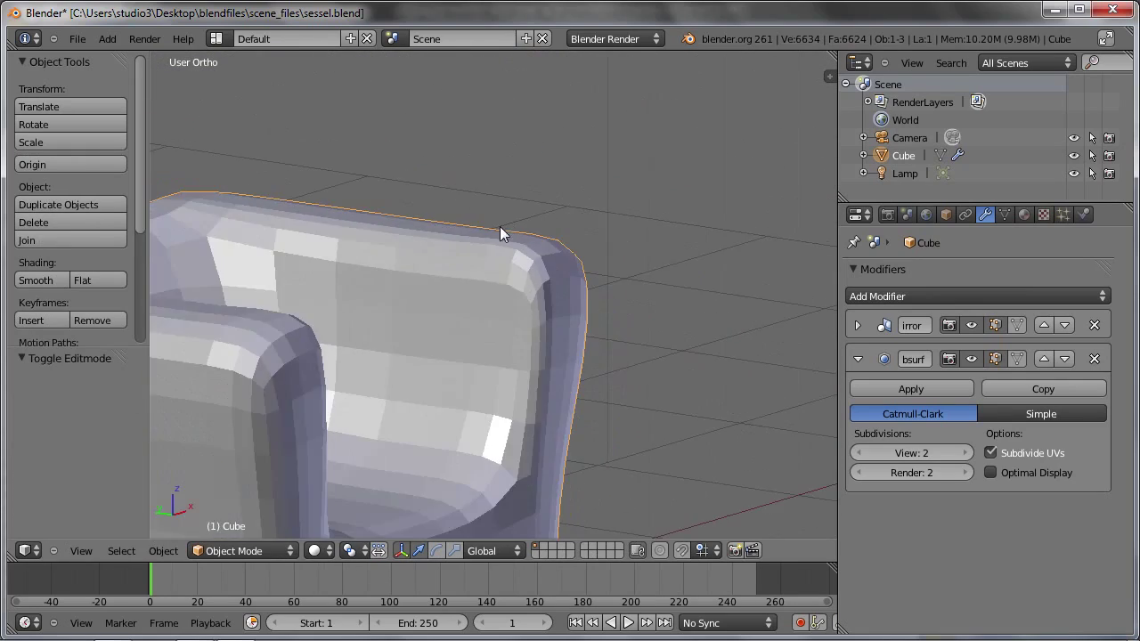
pyautogui.scroll(-3, 500, 226)
pyautogui.moveTo(491, 273)
pyautogui.mouseDown(button='middle')
pyautogui.moveTo(253, 223)
pyautogui.moveTo(336, 215)
pyautogui.moveTo(410, 292)
pyautogui.mouseUp(button='middle')
pyautogui.moveTo(457, 387); pyautogui.dragTo(509, 345, button='middle')
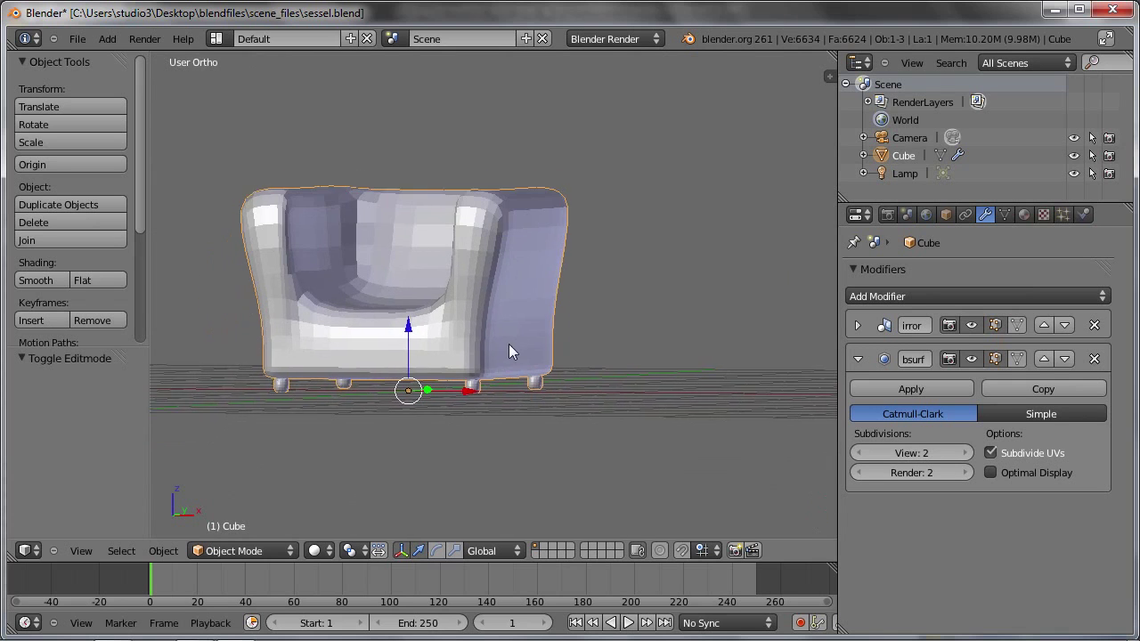
pyautogui.press('KP_1')
pyautogui.scroll(6, 612, 330)
pyautogui.press('Tab')
pyautogui.scroll(4, 599, 335)
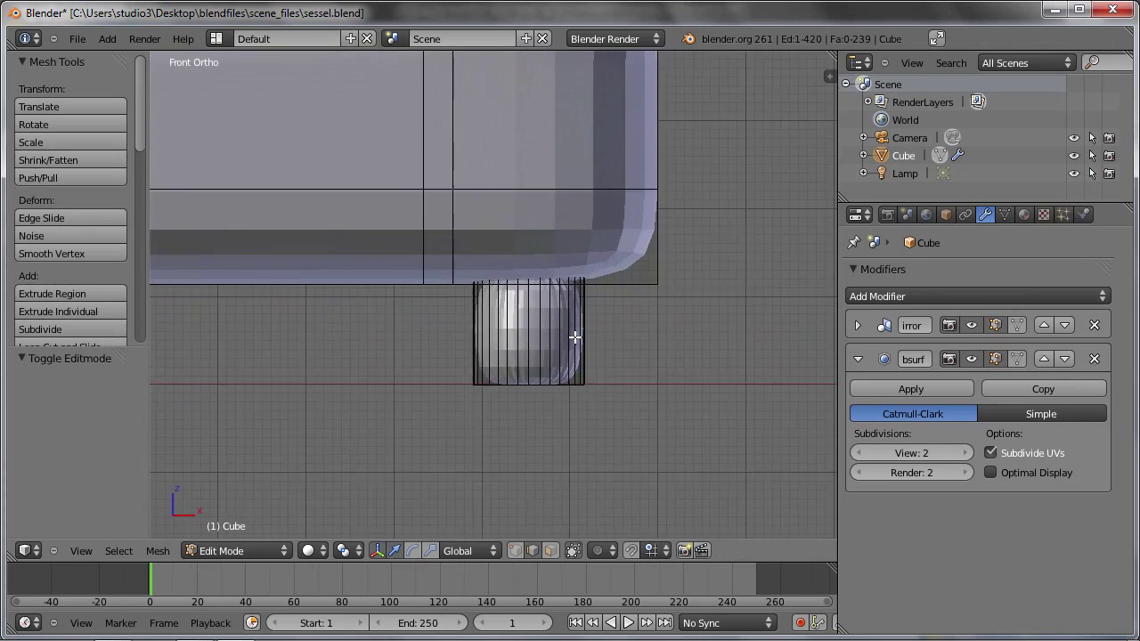
pyautogui.scroll(6, 593, 303)
pyautogui.press('Tab')
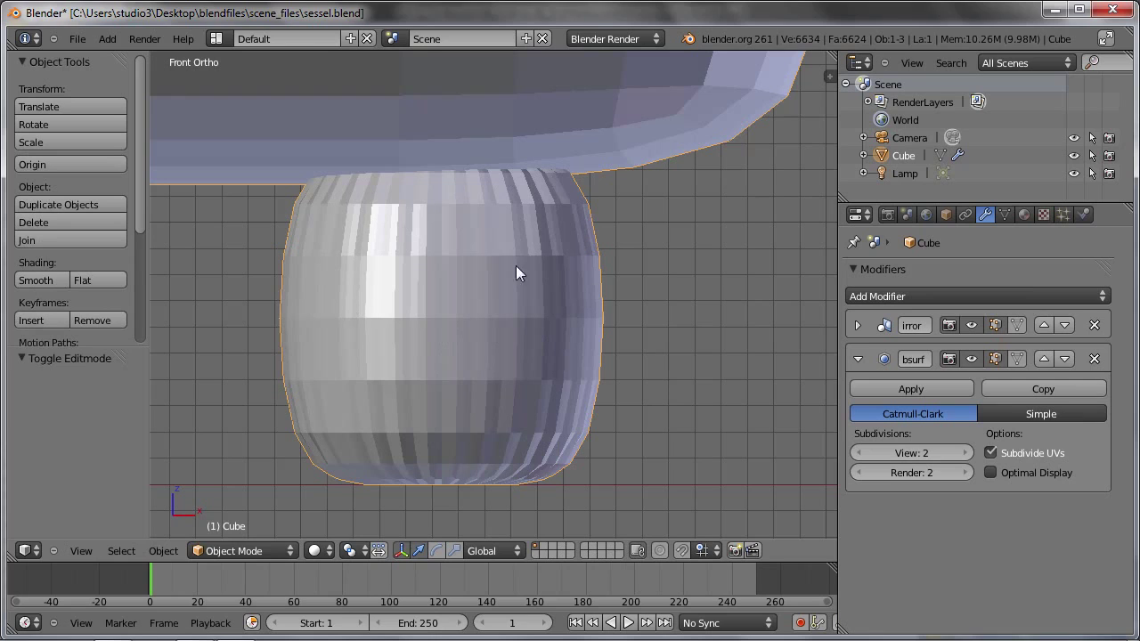
pyautogui.press('Tab')
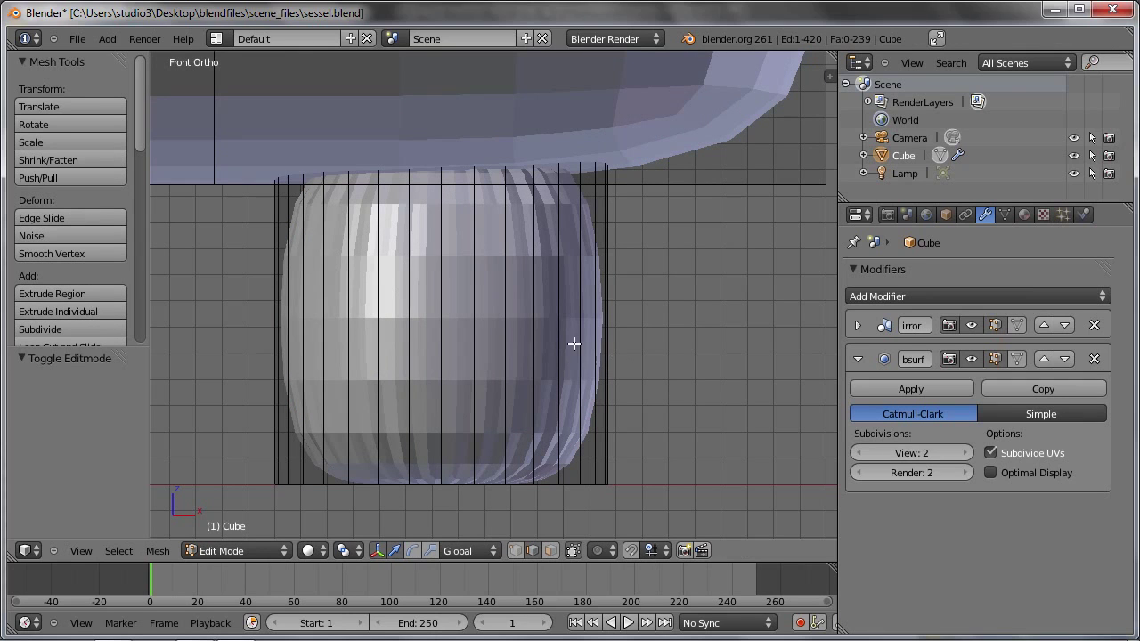
pyautogui.hotkey('ctrl', 'r')
pyautogui.click(594, 369)
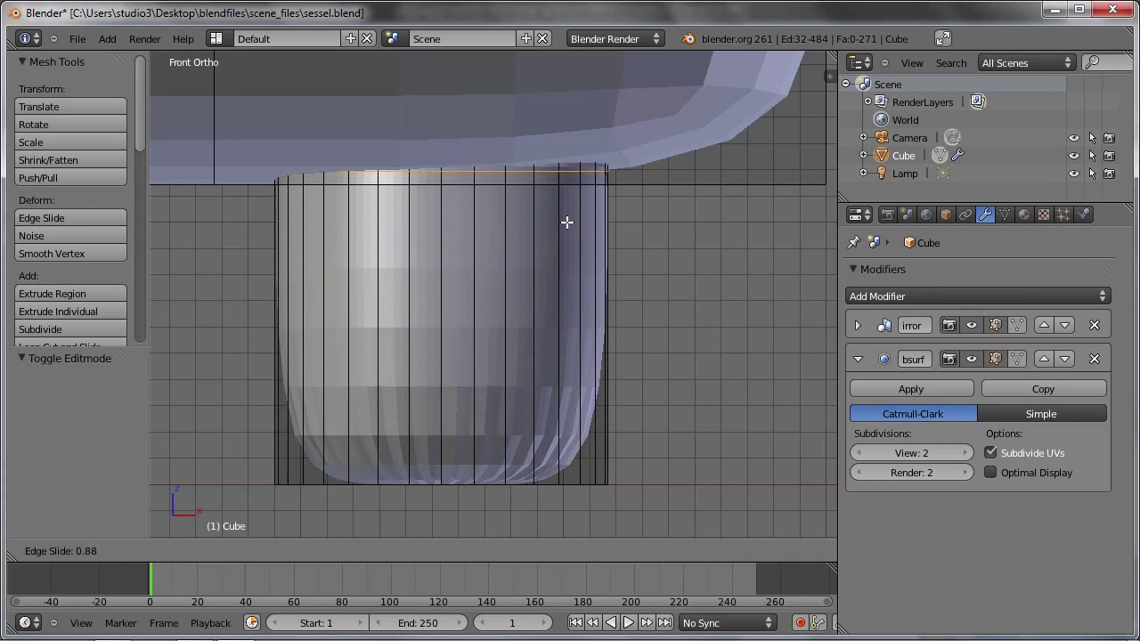
pyautogui.click(563, 176)
pyautogui.press('z')
pyautogui.press('Tab')
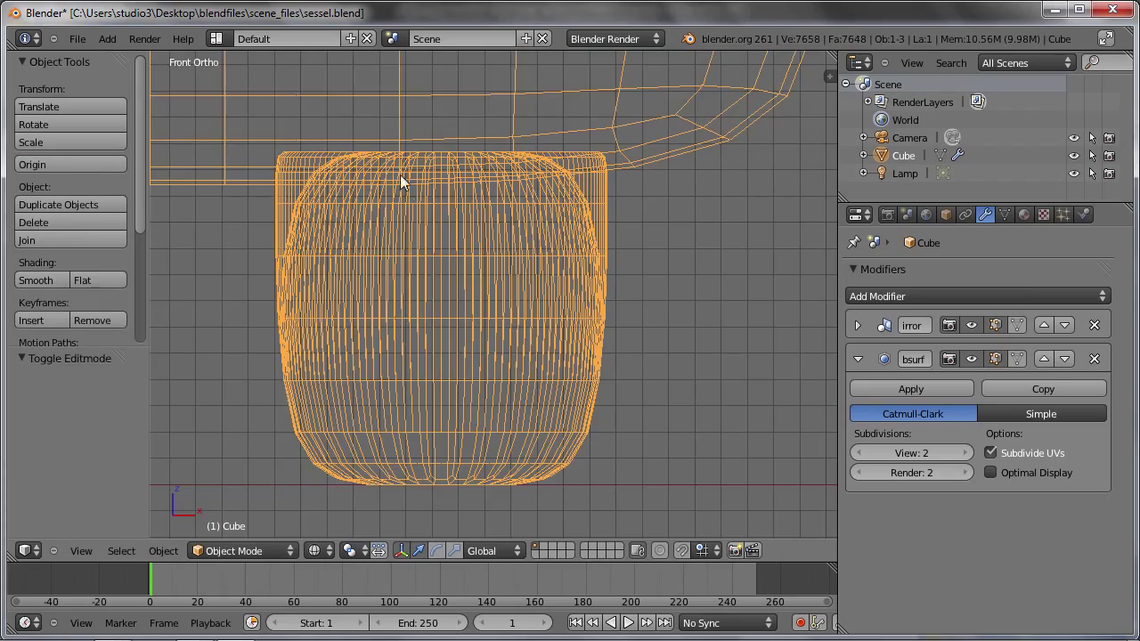
# - Add an edge loop to the second front leg, slid up to its top end
pyautogui.moveTo(584, 162)
pyautogui.mouseDown(button='middle')
pyautogui.moveTo(620, 324)
pyautogui.moveTo(594, 301)
pyautogui.mouseUp(button='middle')
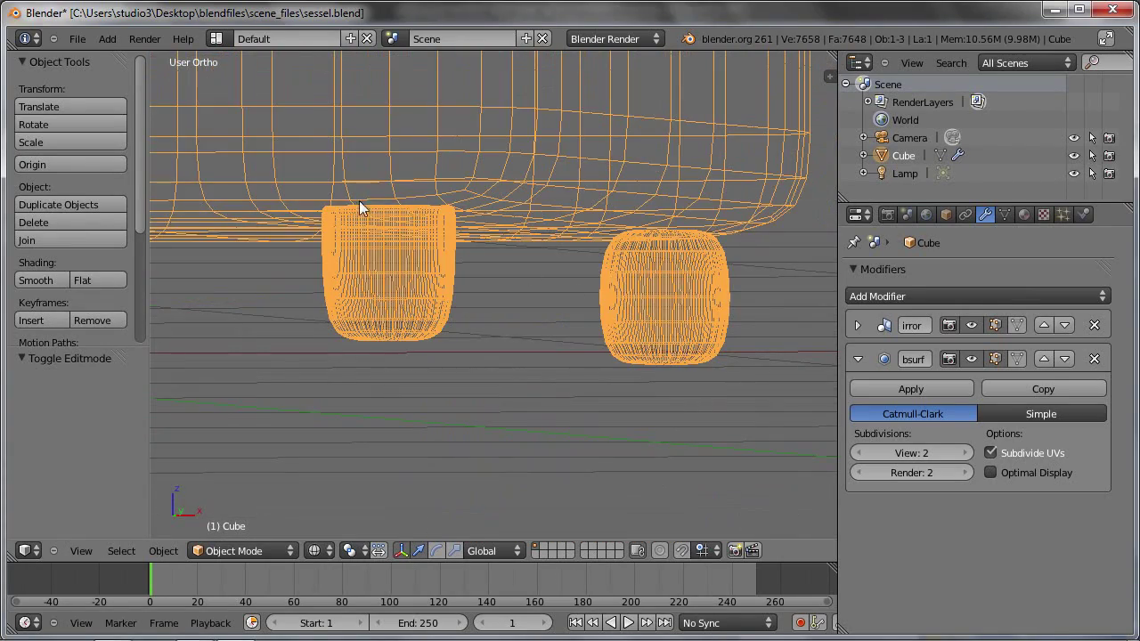
pyautogui.moveTo(424, 330)
pyautogui.mouseDown(button='middle')
pyautogui.moveTo(596, 333)
pyautogui.moveTo(532, 293)
pyautogui.mouseUp(button='middle')
pyautogui.press('Tab')
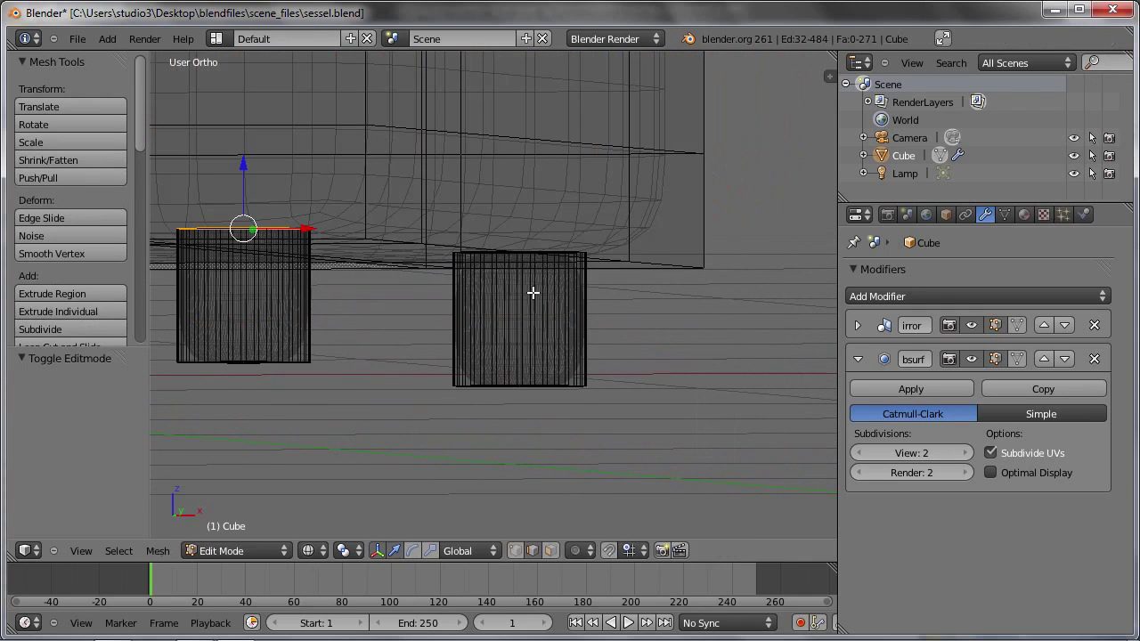
pyautogui.hotkey('ctrl', 'r')
pyautogui.click(586, 309)
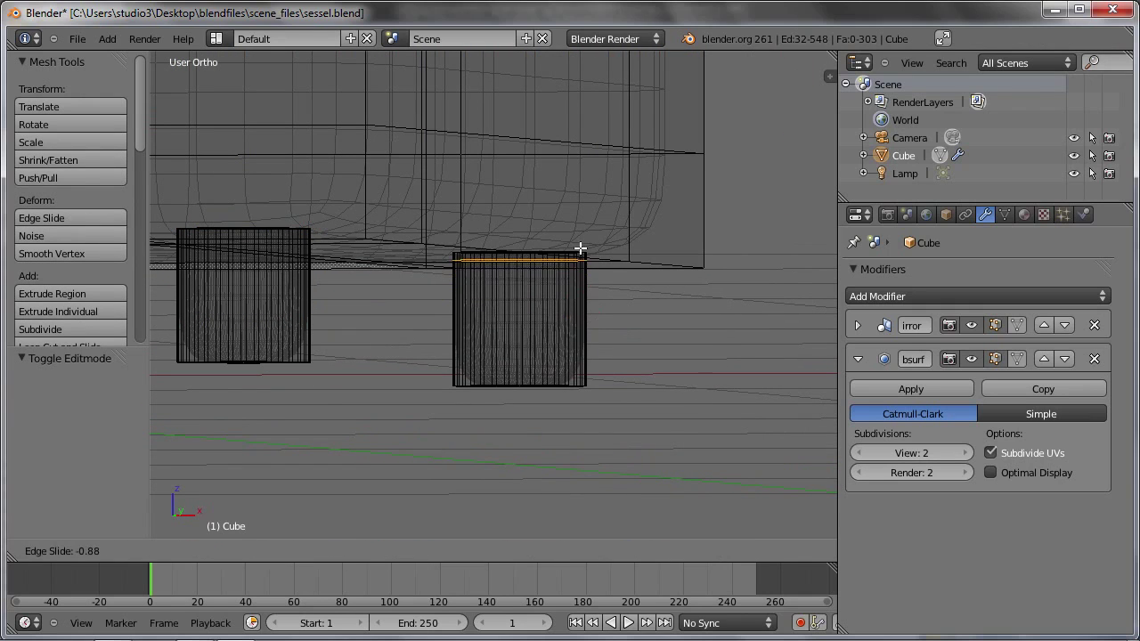
pyautogui.click(575, 191)
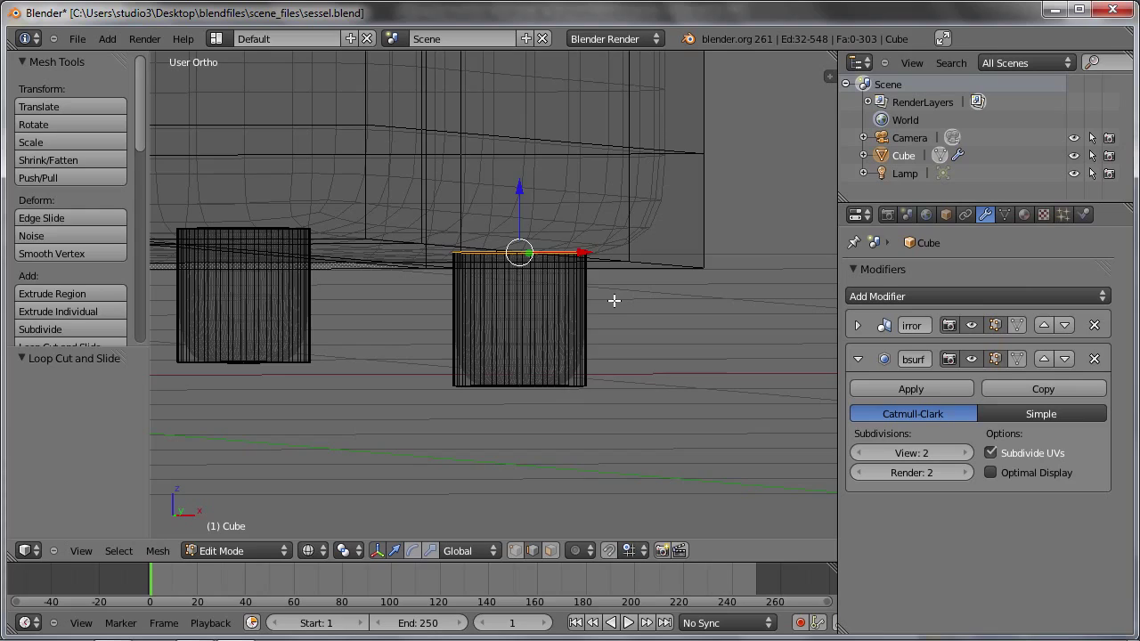
pyautogui.press('Tab')
pyautogui.scroll(-7, 406, 334)
pyautogui.moveTo(406, 328)
pyautogui.mouseDown(button='middle')
pyautogui.moveTo(372, 314)
pyautogui.moveTo(321, 326)
pyautogui.mouseUp(button='middle')
pyautogui.press('KP_1')
pyautogui.scroll(5, 356, 323)
pyautogui.scroll(4, 420, 306)
pyautogui.scroll(-6, 415, 303)
pyautogui.scroll(-2, 415, 302)
pyautogui.scroll(-1, 415, 338)
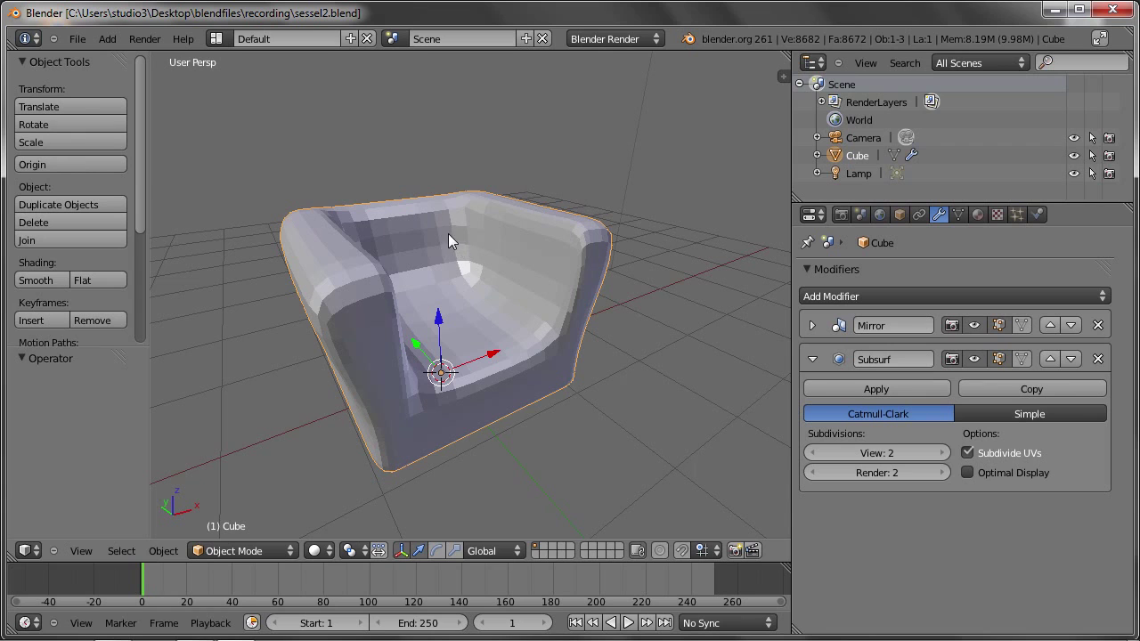
pyautogui.moveTo(433, 219); pyautogui.dragTo(460, 238, button='middle')
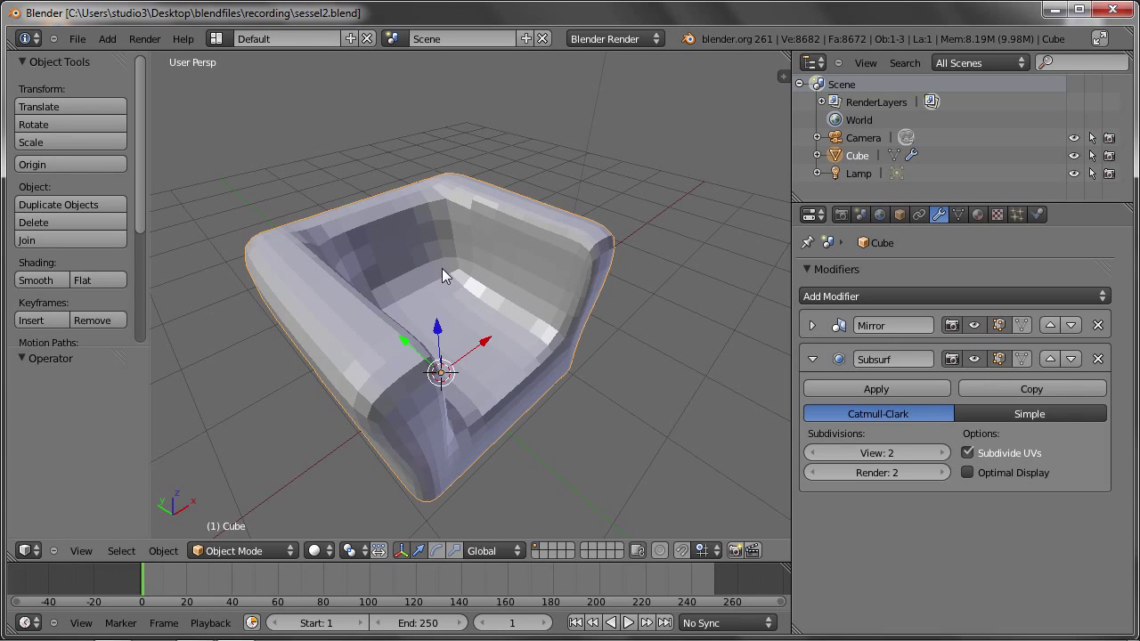
pyautogui.moveTo(442, 268)
pyautogui.mouseDown(button='middle')
pyautogui.moveTo(452, 289)
pyautogui.moveTo(461, 275)
pyautogui.moveTo(440, 275)
pyautogui.mouseUp(button='middle')
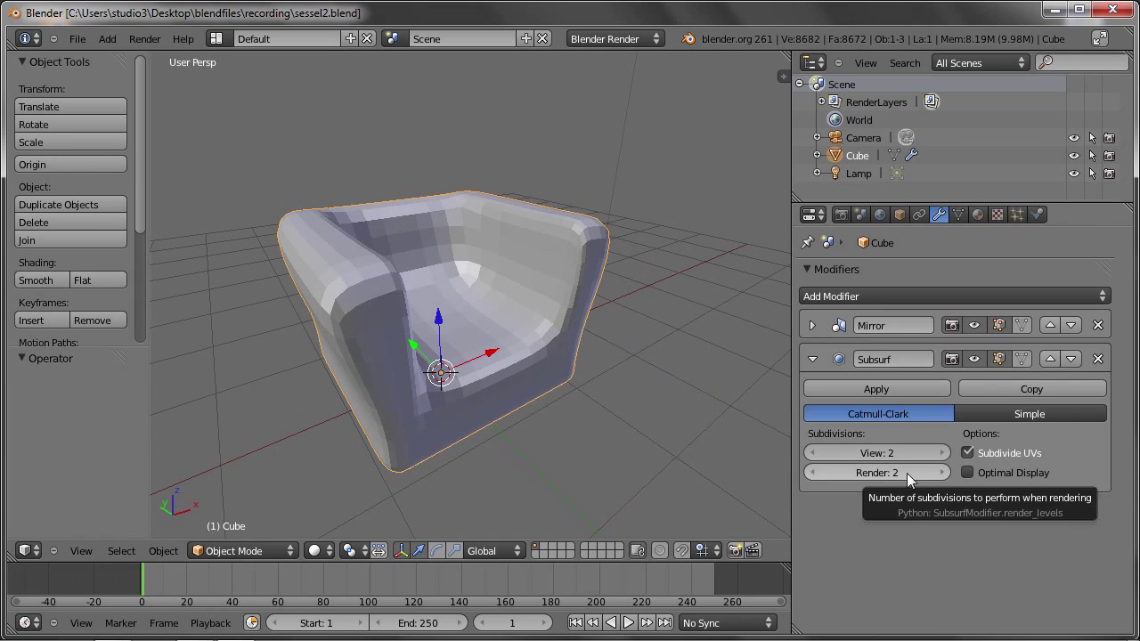
pyautogui.click(943, 454)
pyautogui.click(942, 454)
pyautogui.click(942, 454)
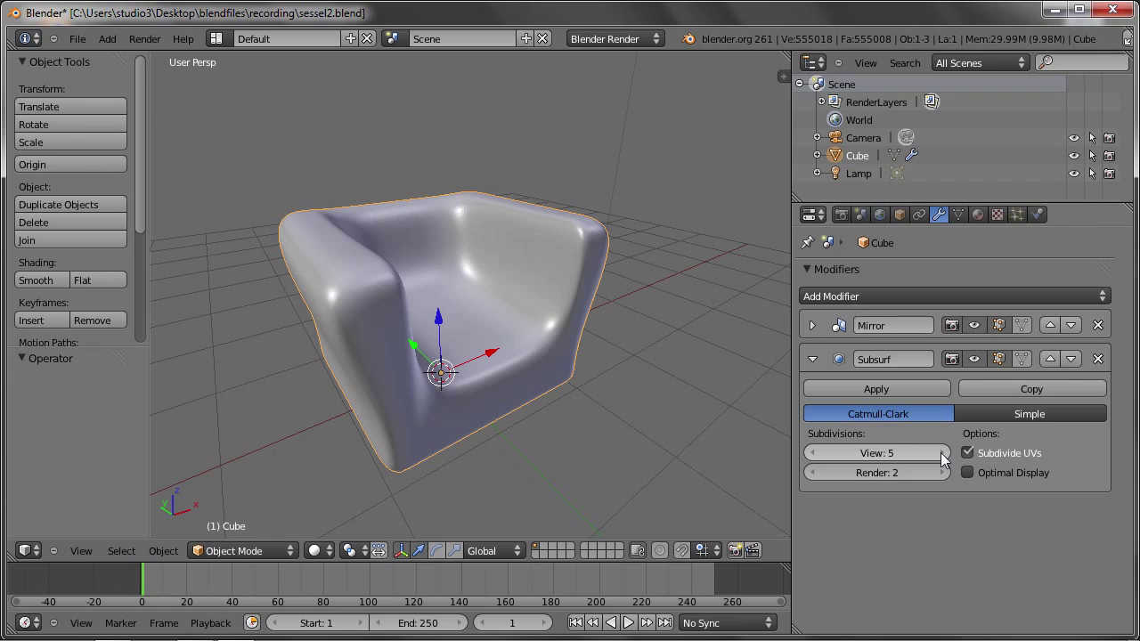
pyautogui.click(942, 456)
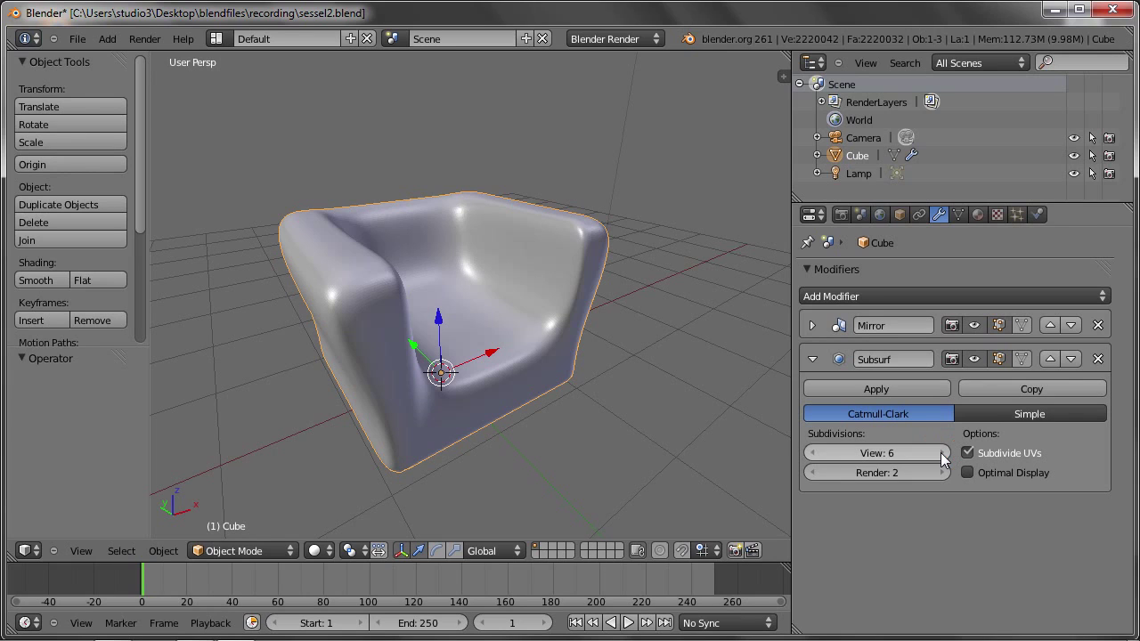
pyautogui.moveTo(684, 359); pyautogui.dragTo(621, 364, button='middle')
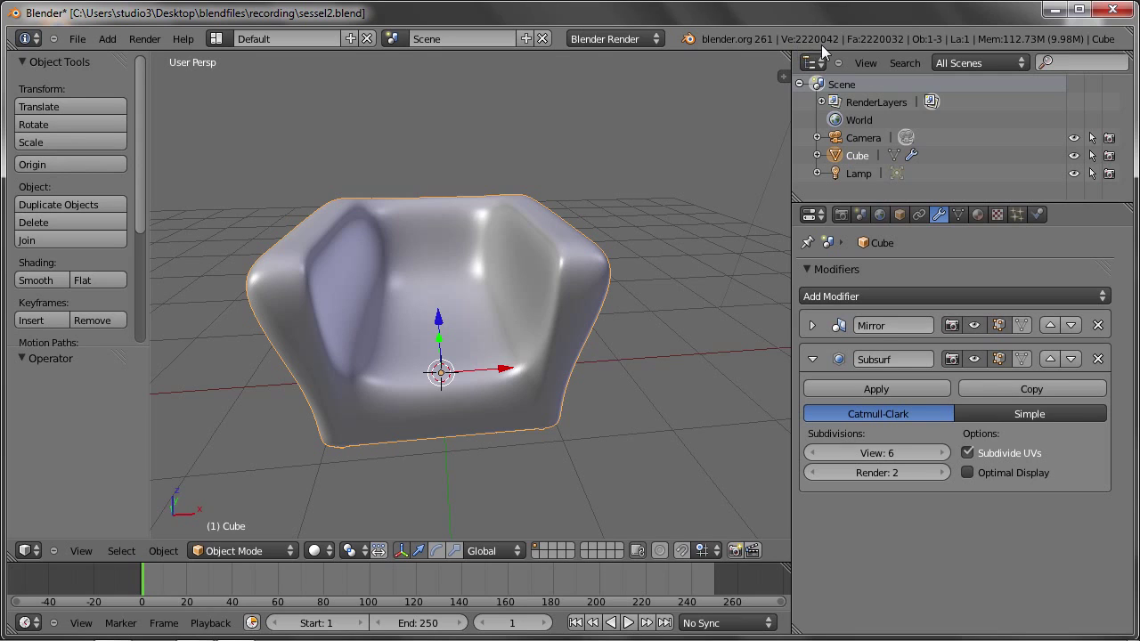
pyautogui.moveTo(788, 54); pyautogui.dragTo(769, 61, button='middle')
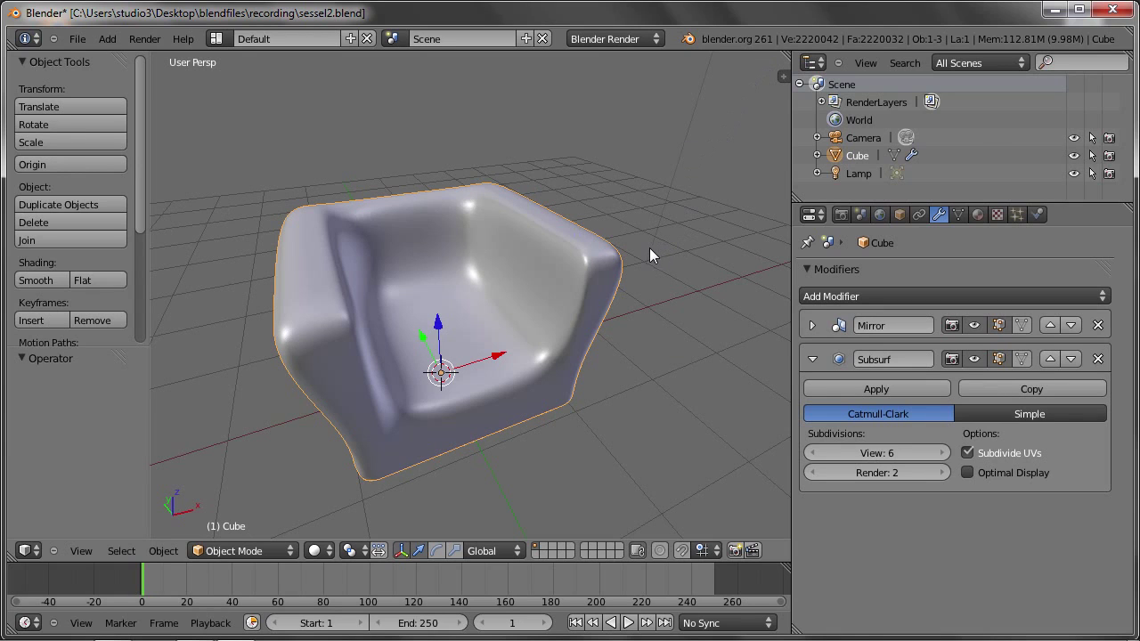
pyautogui.press('KP_6')
pyautogui.press('KP_6')
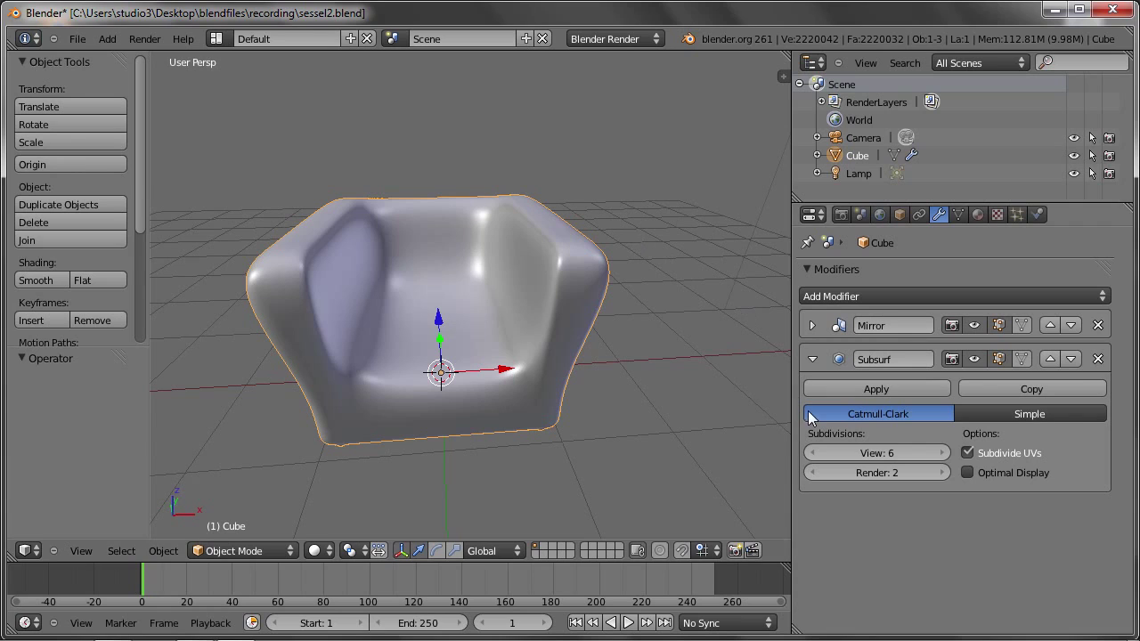
pyautogui.click(814, 453)
pyautogui.click(814, 453)
pyautogui.click(814, 452)
pyautogui.click(813, 453)
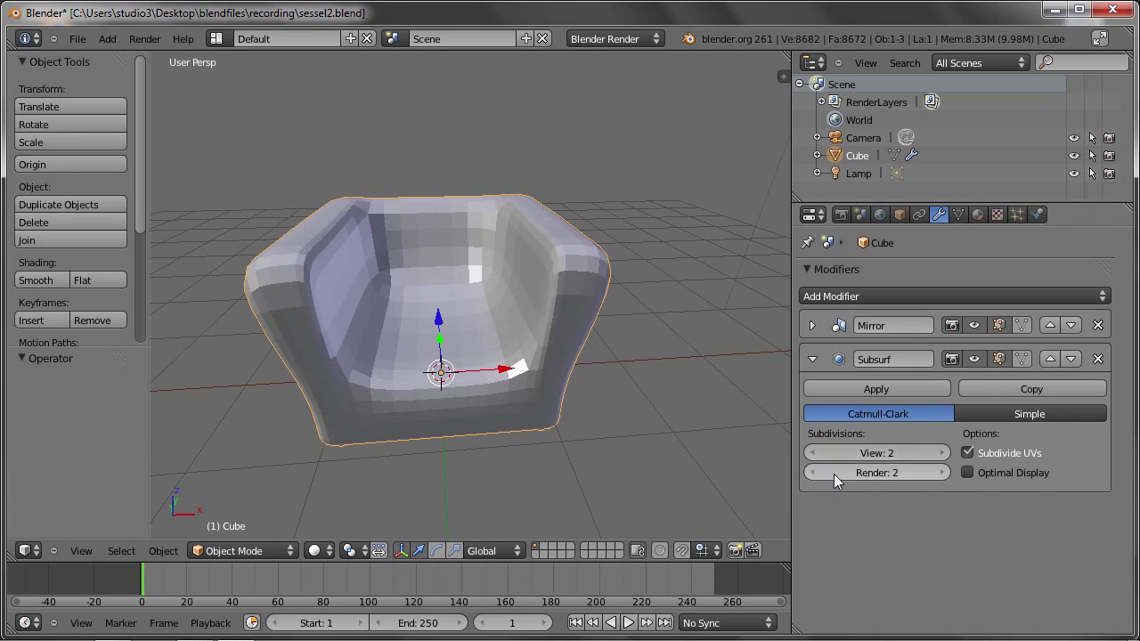
# - Raise the Subsurf render level to 6 and test-render the armchair
pyautogui.click(942, 473)
pyautogui.click(942, 473)
pyautogui.click(942, 473)
pyautogui.click(942, 473)
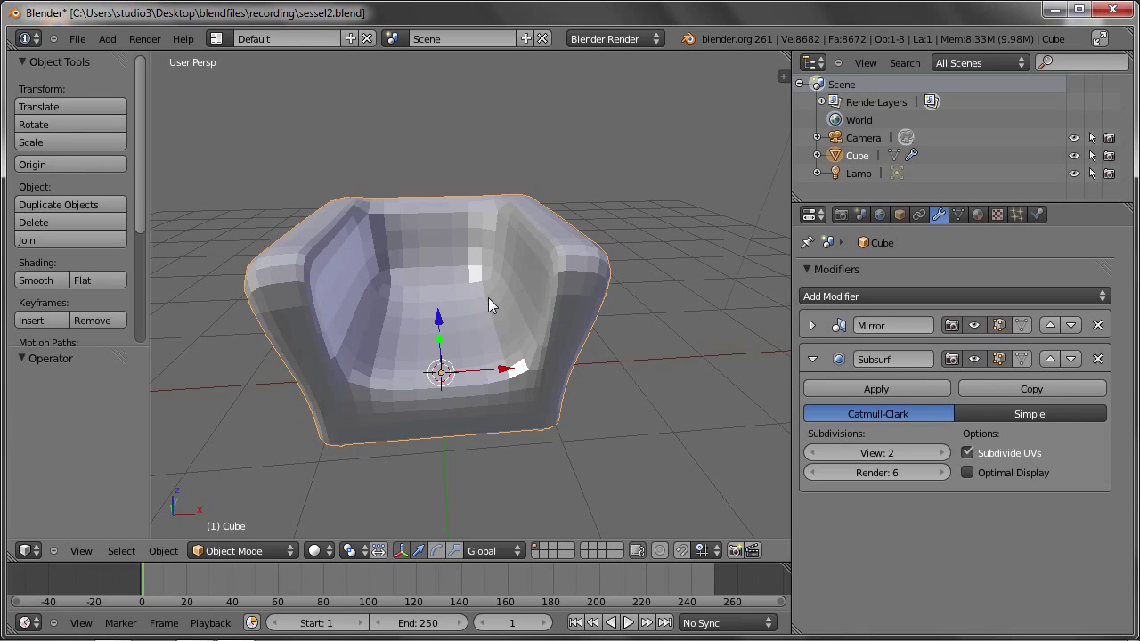
pyautogui.press('F12')
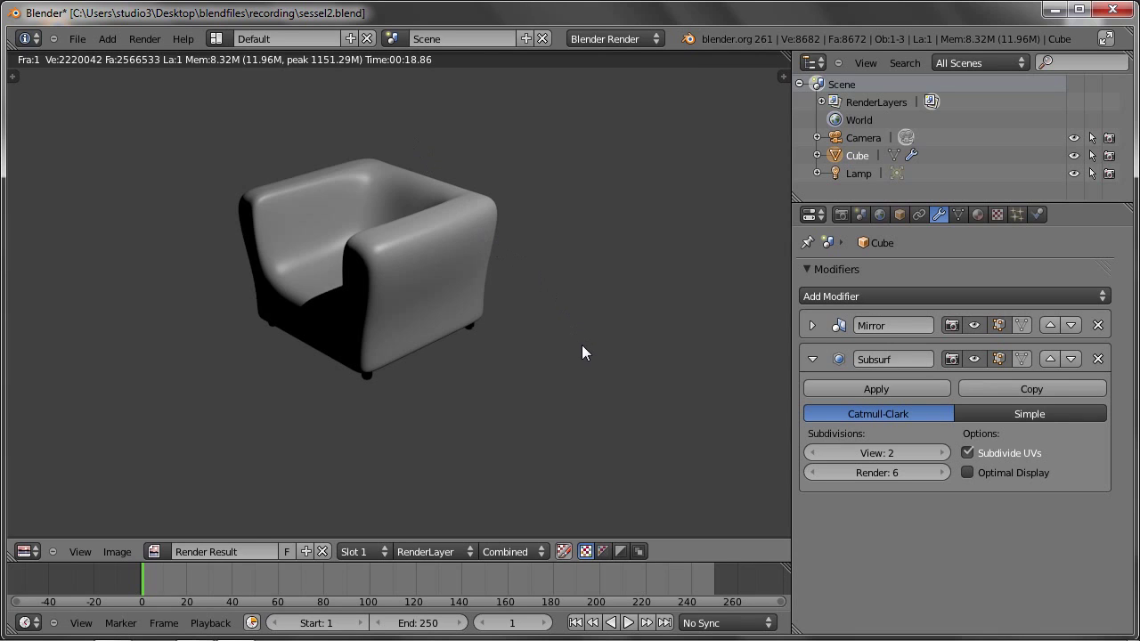
pyautogui.press('Escape')
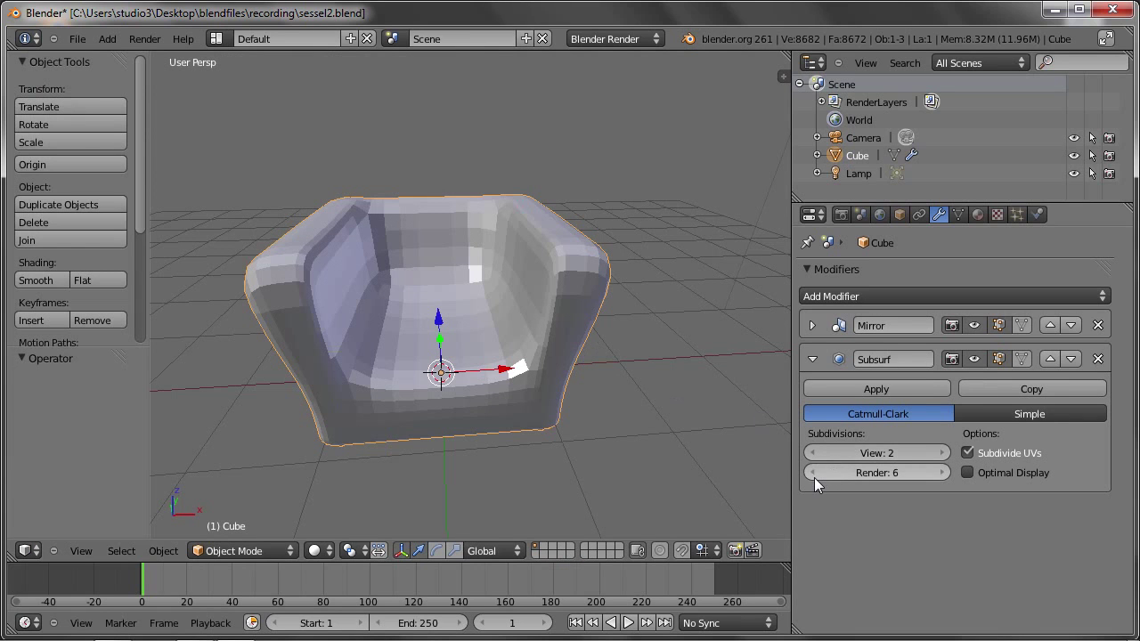
# - Lower the Subsurf render level back to 2 and show the viewport shading options
pyautogui.click(814, 478)
pyautogui.click(814, 477)
pyautogui.click(814, 478)
pyautogui.click(815, 477)
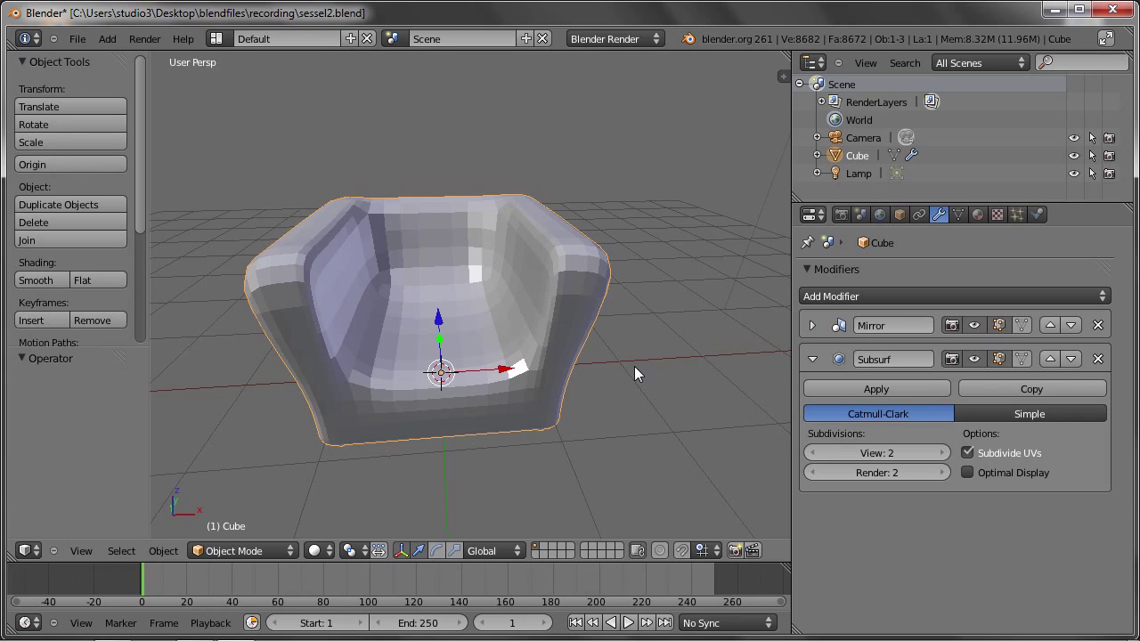
pyautogui.click(314, 550)
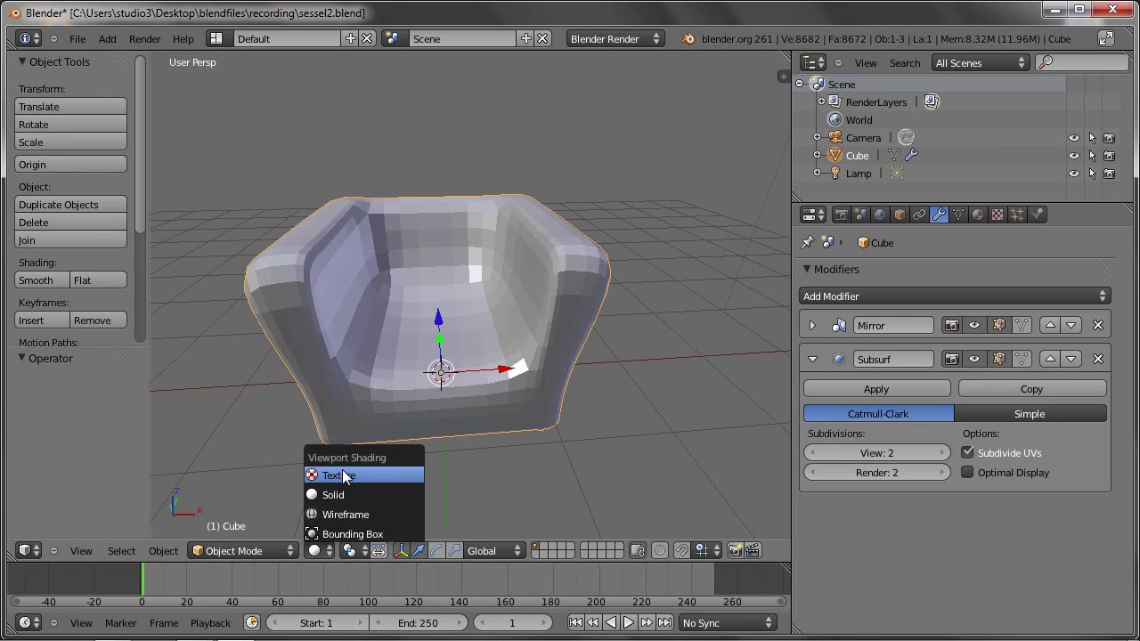
# - Test-render the armchair in Wireframe view, return to Solid shading, and apply Shade Smooth
pyautogui.click(343, 515)
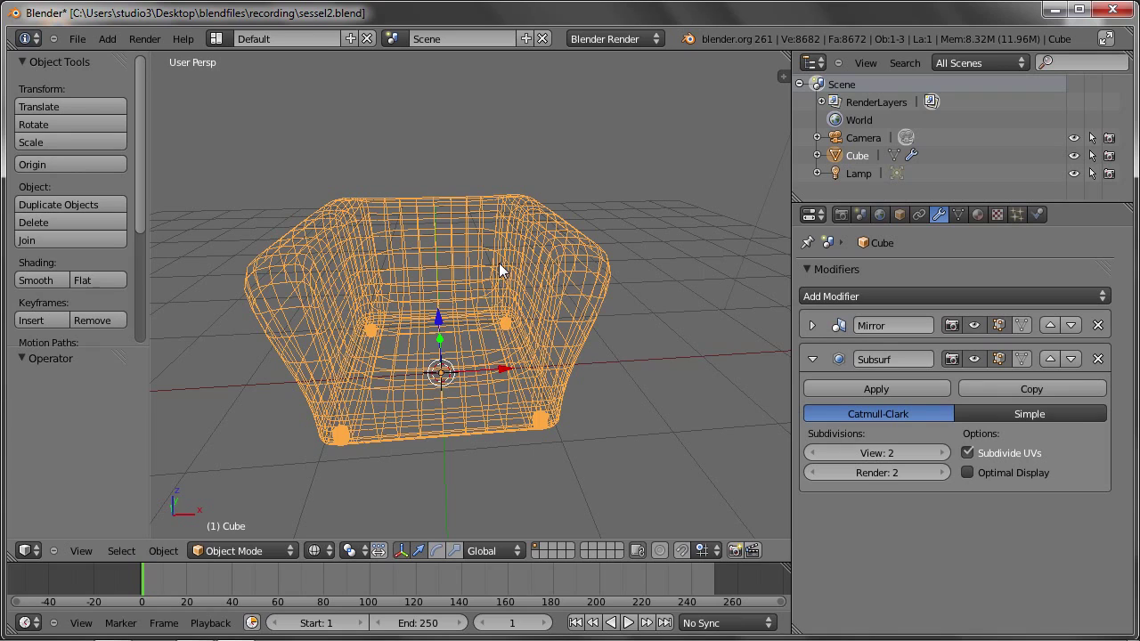
pyautogui.press('F12')
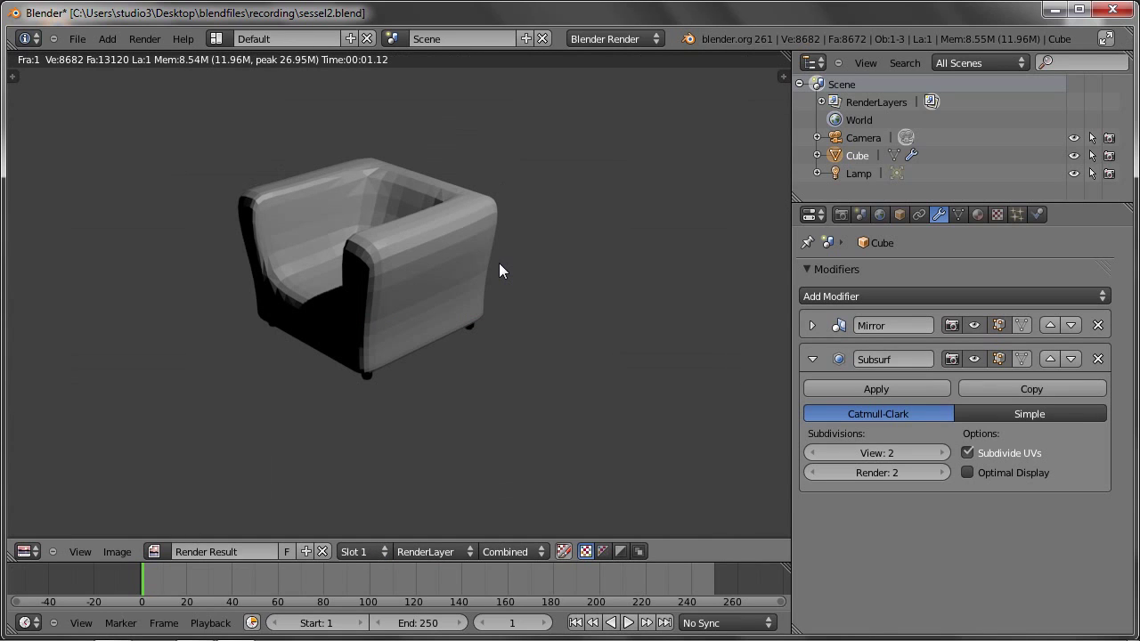
pyautogui.press('Escape')
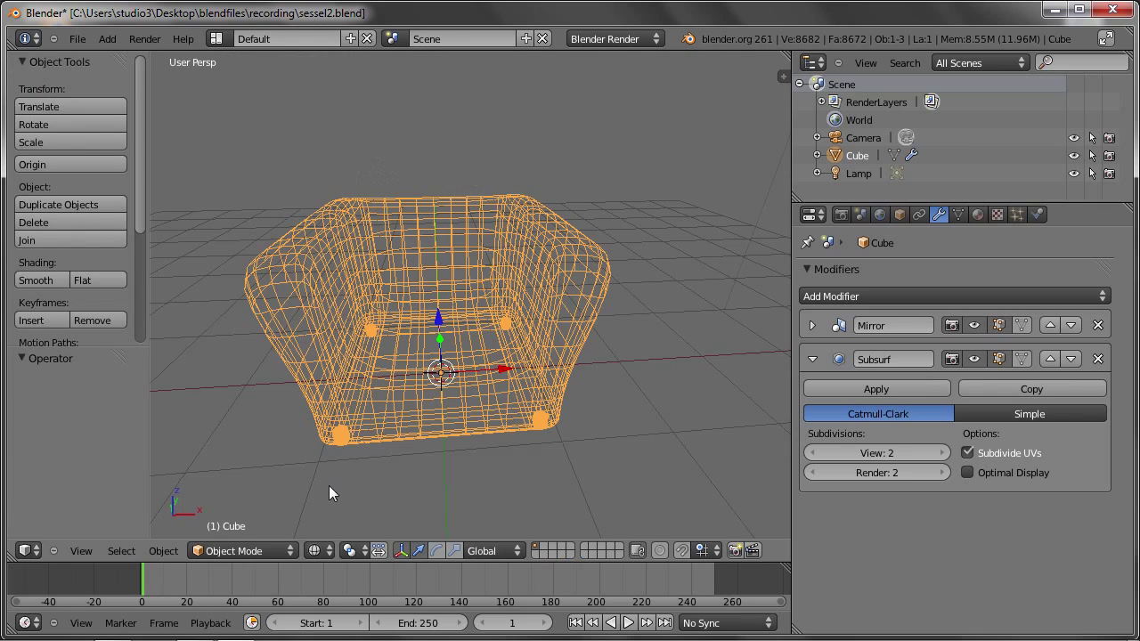
pyautogui.click(318, 547)
pyautogui.click(321, 492)
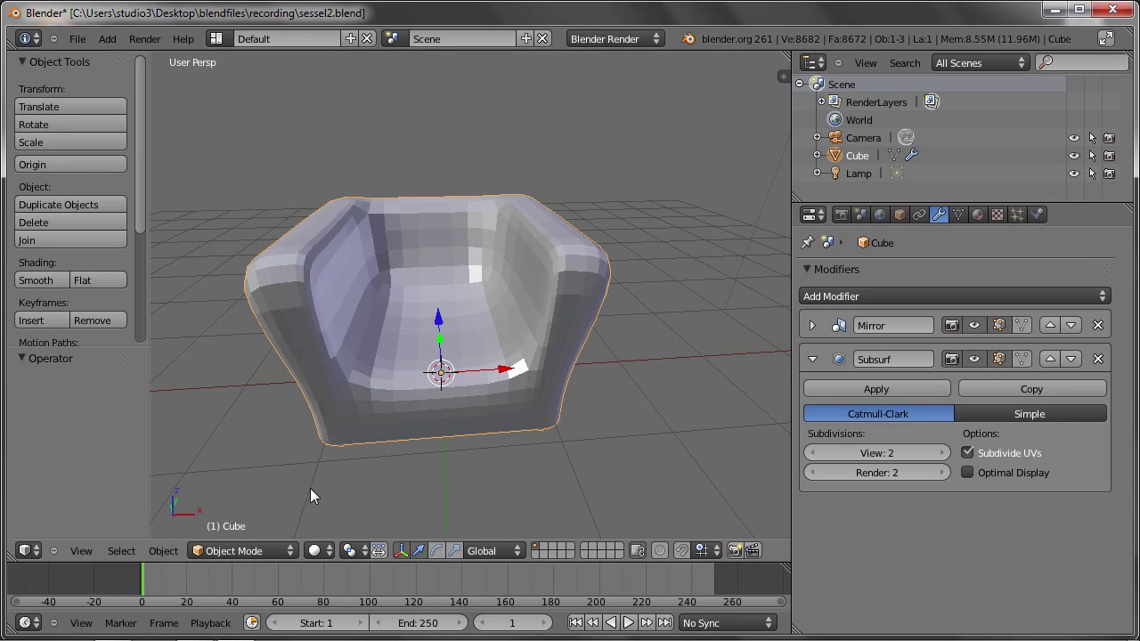
pyautogui.click(37, 282)
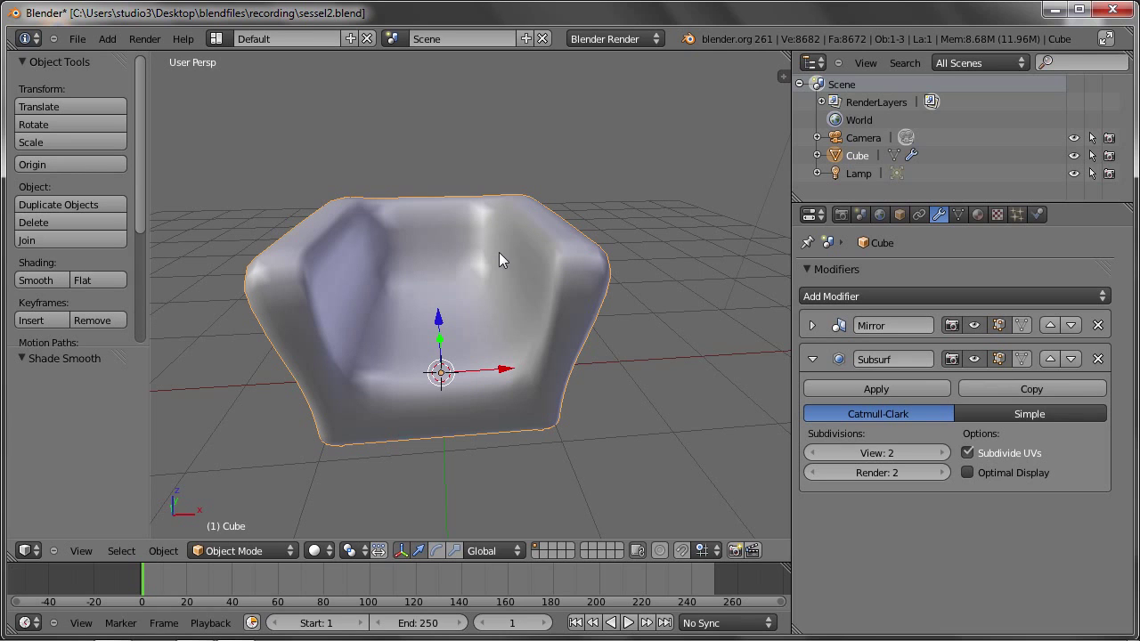
pyautogui.moveTo(535, 269)
pyautogui.mouseDown(button='middle')
pyautogui.moveTo(497, 278)
pyautogui.moveTo(386, 263)
pyautogui.mouseUp(button='middle')
pyautogui.scroll(3, 385, 264)
pyautogui.scroll(1, 351, 280)
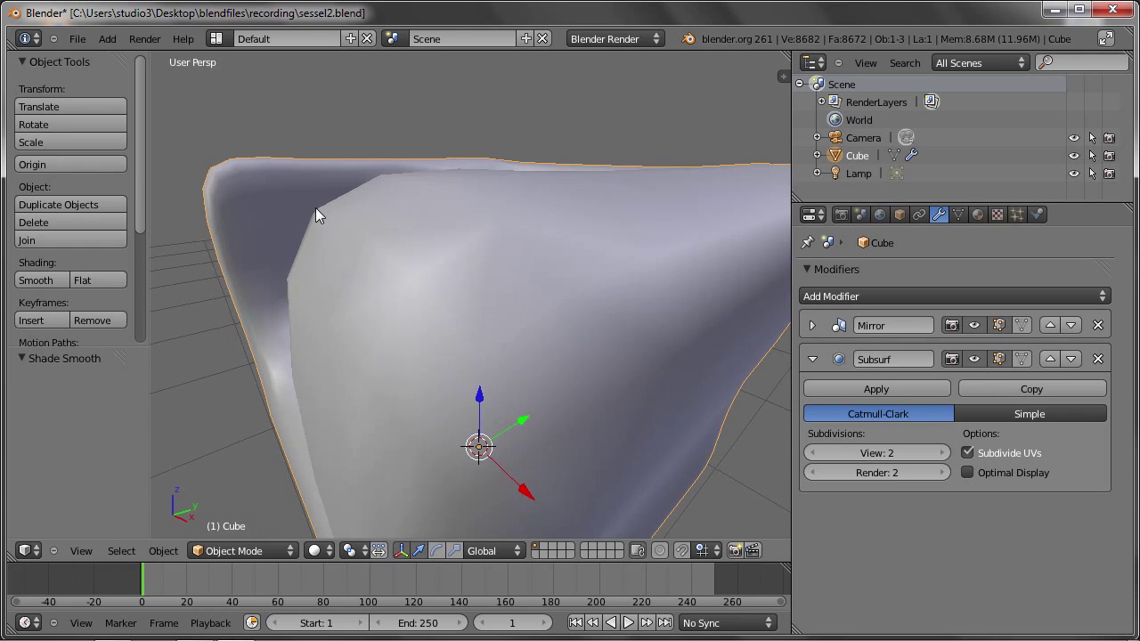
pyautogui.hotkey('ctrl', 'z')
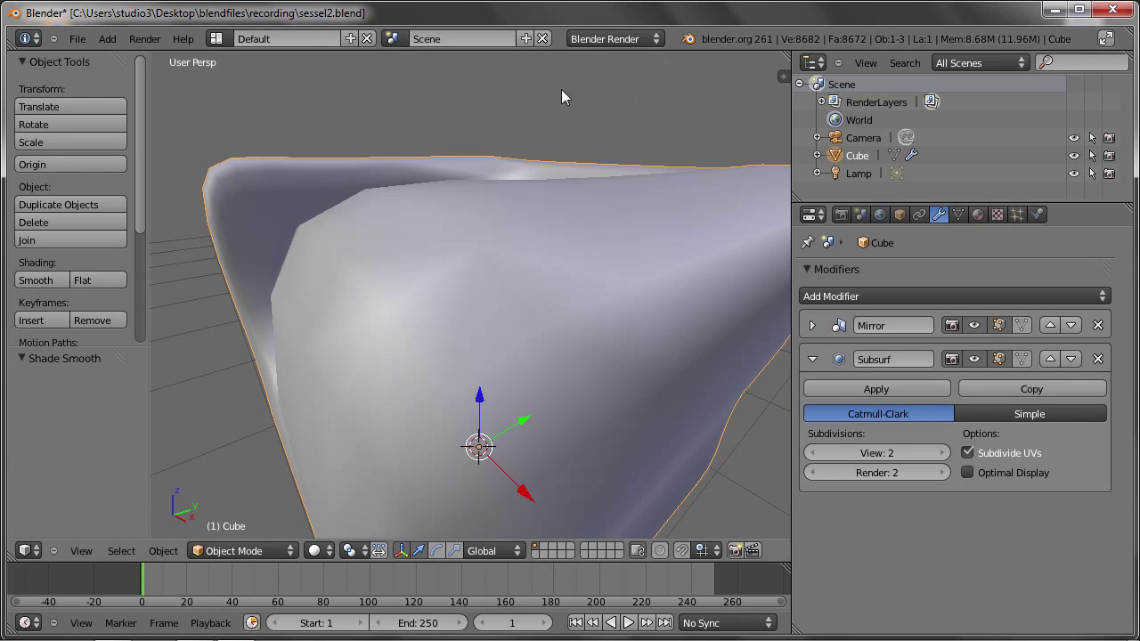
pyautogui.click(104, 282)
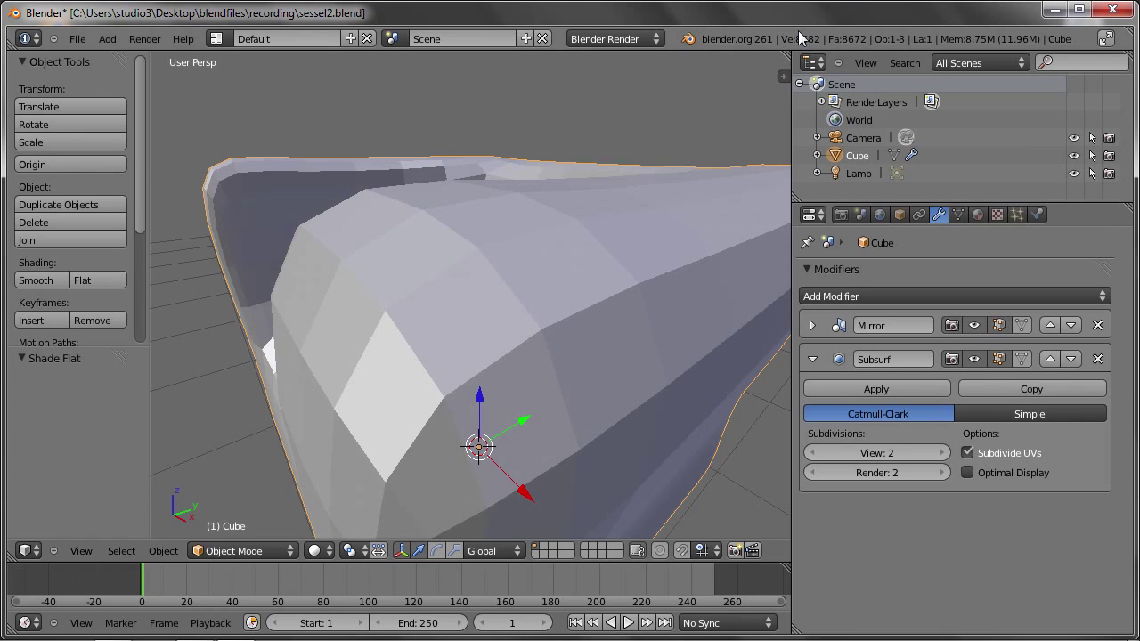
pyautogui.moveTo(323, 233); pyautogui.dragTo(316, 211, button='middle')
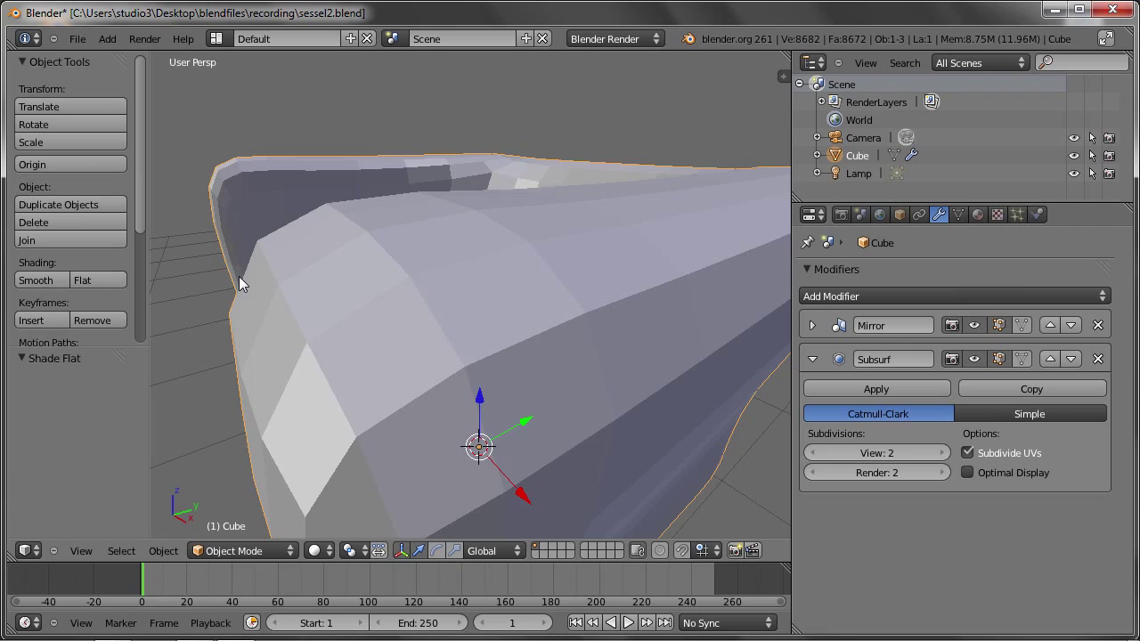
pyautogui.click(40, 279)
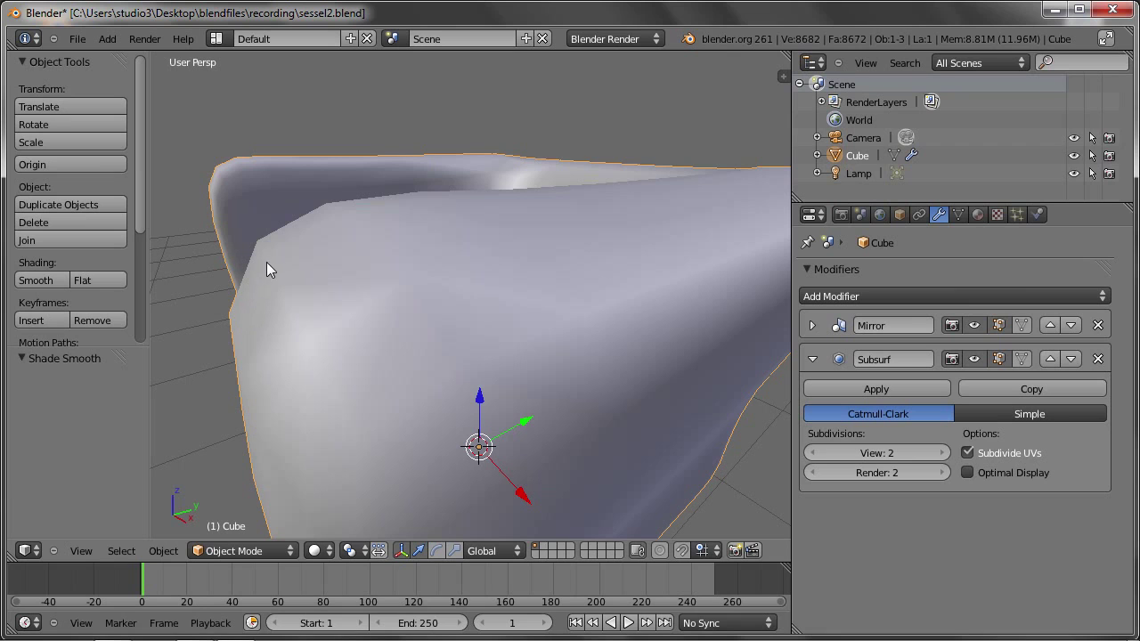
pyautogui.moveTo(342, 221)
pyautogui.mouseDown(button='middle')
pyautogui.moveTo(330, 242)
pyautogui.moveTo(358, 251)
pyautogui.moveTo(348, 239)
pyautogui.mouseUp(button='middle')
pyautogui.moveTo(478, 223); pyautogui.dragTo(500, 232, button='middle')
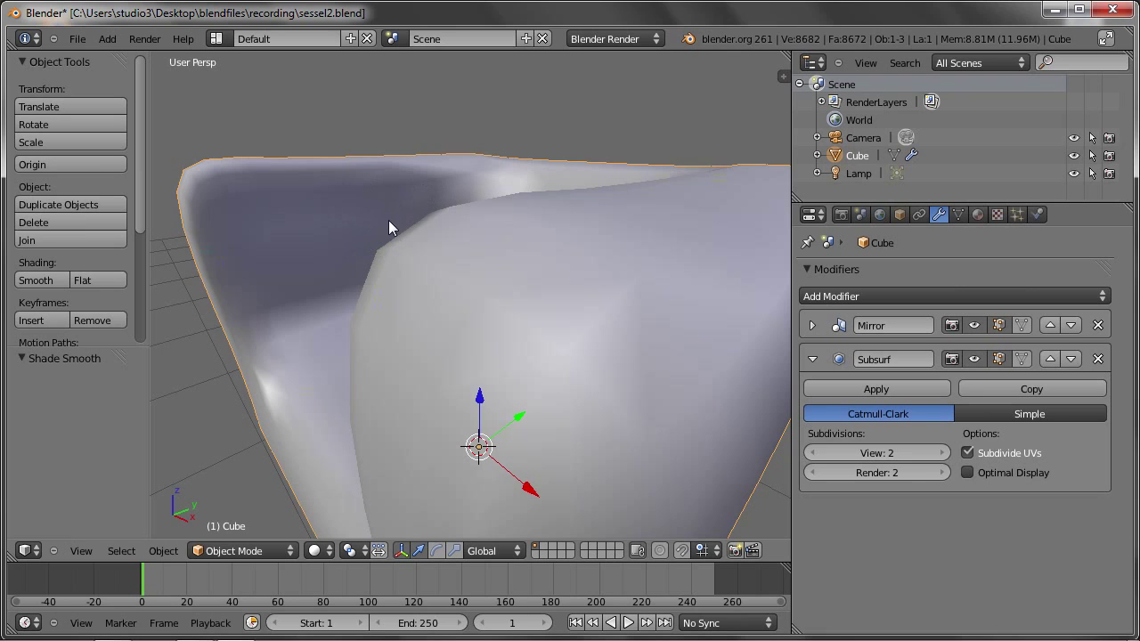
pyautogui.scroll(-5, 389, 220)
pyautogui.scroll(-3, 389, 220)
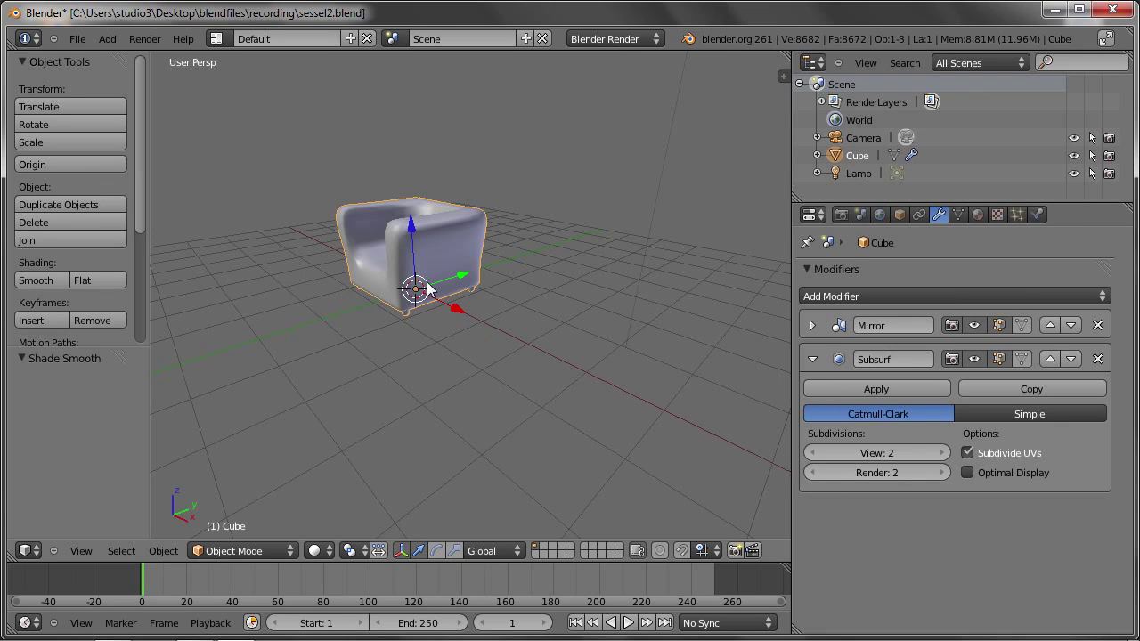
# - Turn off the Subsurf viewport display and orbit to inspect the coarse base mesh
pyautogui.scroll(2, 391, 252)
pyautogui.scroll(3, 392, 249)
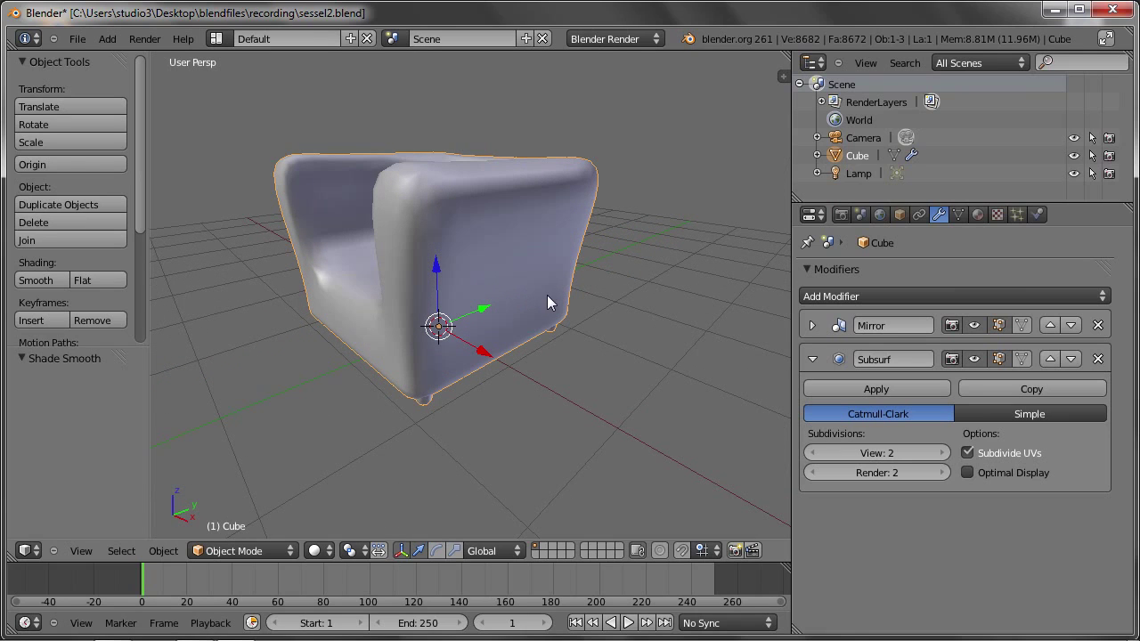
pyautogui.click(976, 358)
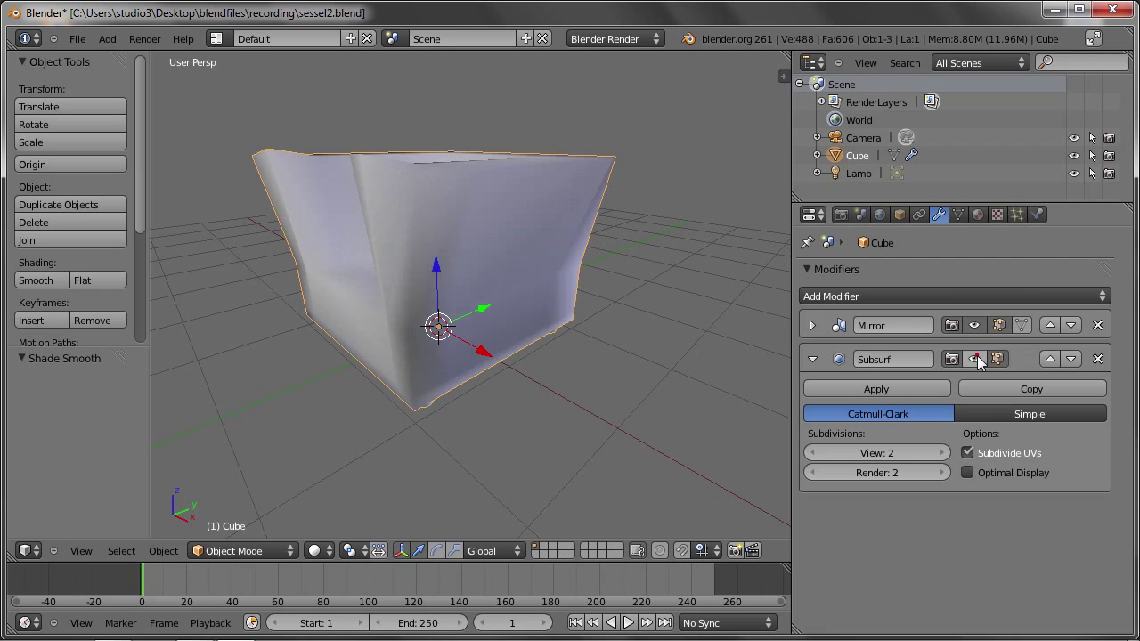
pyautogui.moveTo(408, 247); pyautogui.dragTo(415, 285, button='middle')
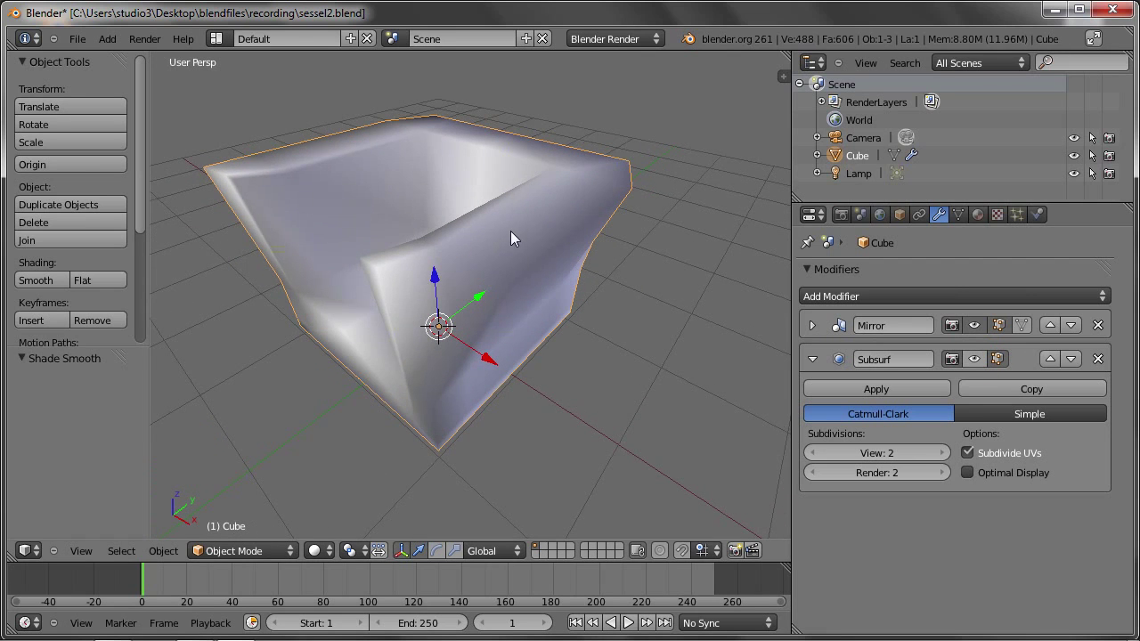
pyautogui.moveTo(474, 273)
pyautogui.mouseDown(button='middle')
pyautogui.moveTo(471, 245)
pyautogui.moveTo(575, 250)
pyautogui.moveTo(587, 214)
pyautogui.moveTo(554, 222)
pyautogui.moveTo(526, 250)
pyautogui.moveTo(484, 247)
pyautogui.moveTo(564, 237)
pyautogui.mouseUp(button='middle')
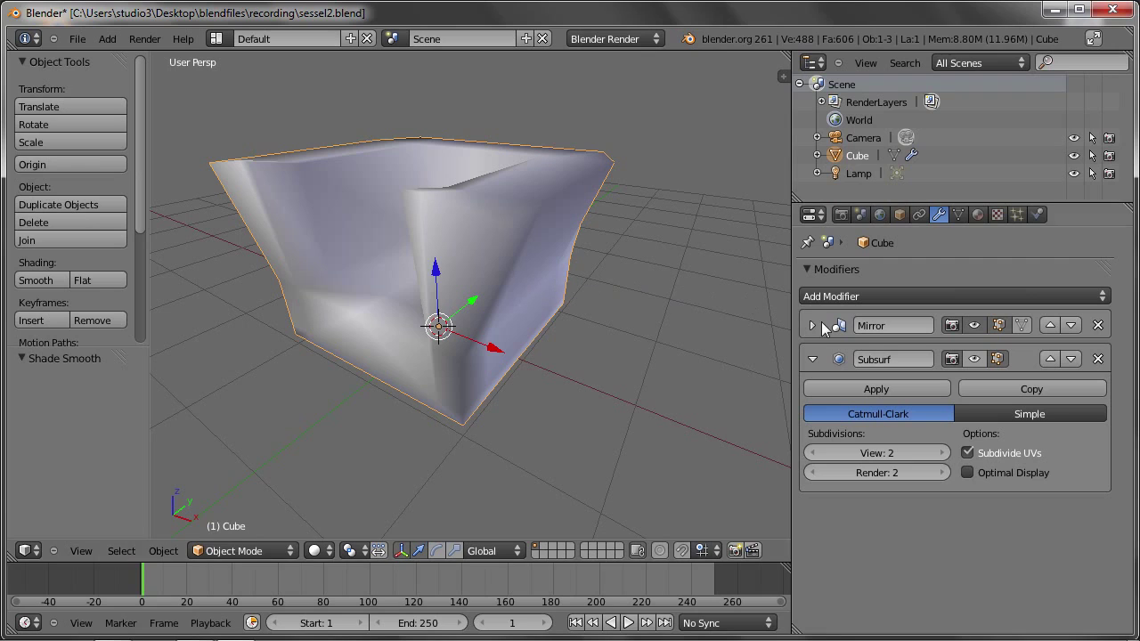
# - Re-enable Subsurf viewport display and test-render the smooth armchair
pyautogui.click(974, 359)
pyautogui.press('F12')
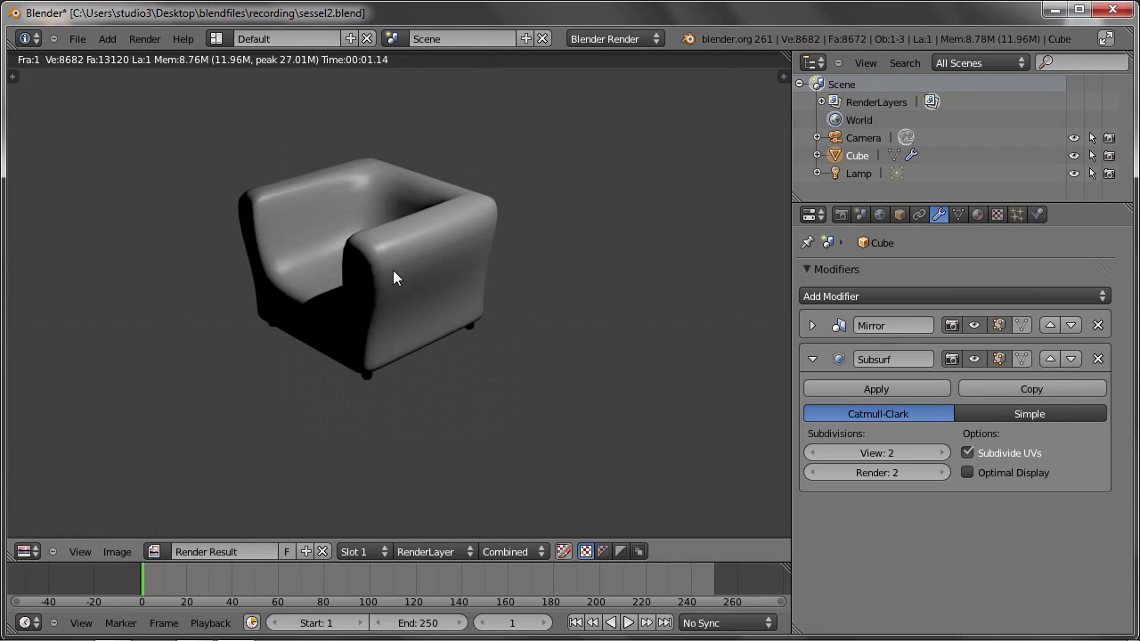
pyautogui.press('Escape')
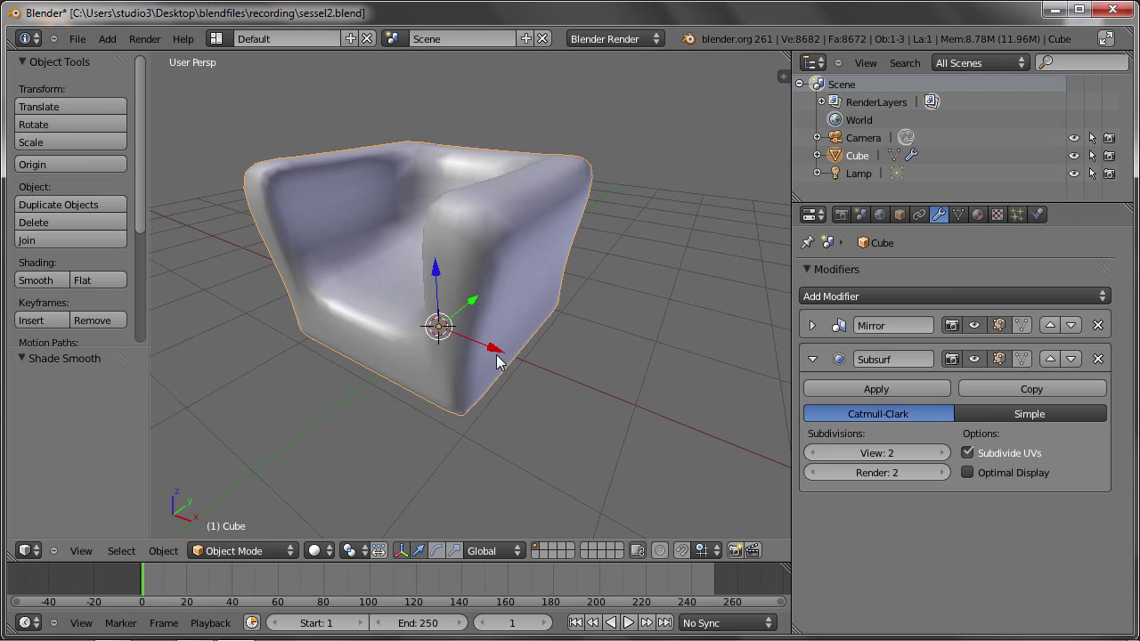
# - On an empty layer, add a cylinder mesh and give it smooth shading
pyautogui.click(544, 547)
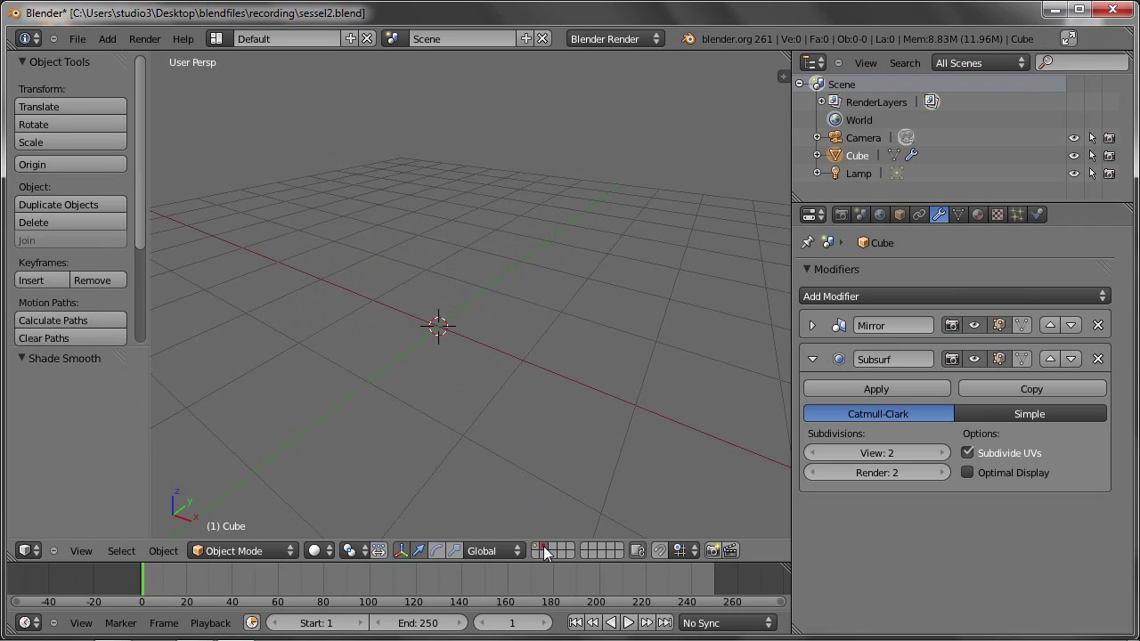
pyautogui.hotkey('shift', 'a')
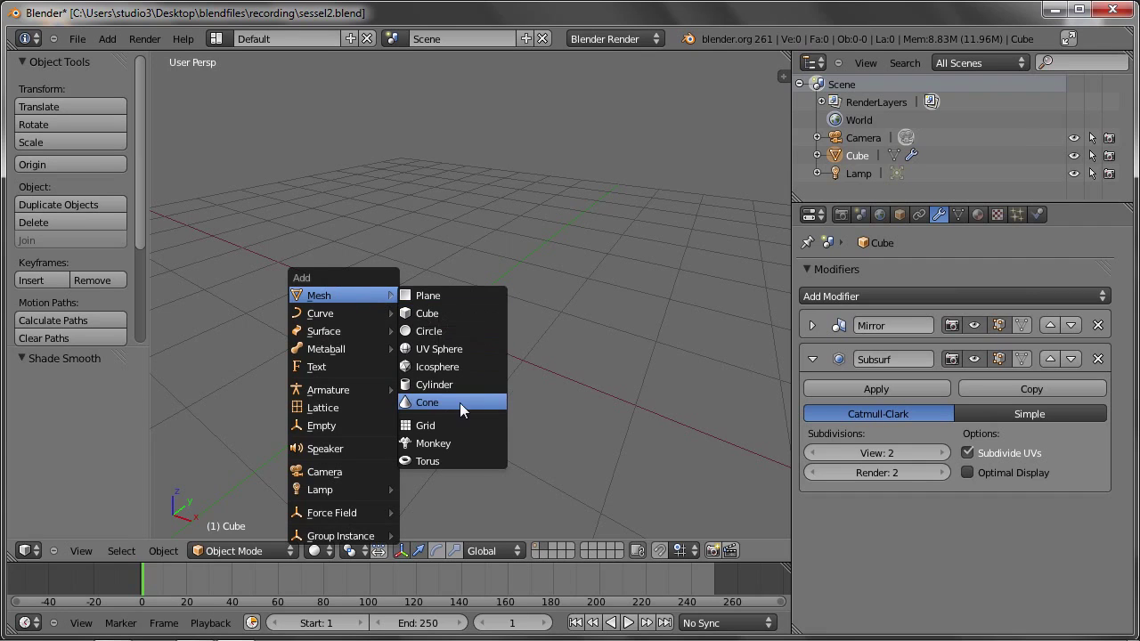
pyautogui.click(433, 385)
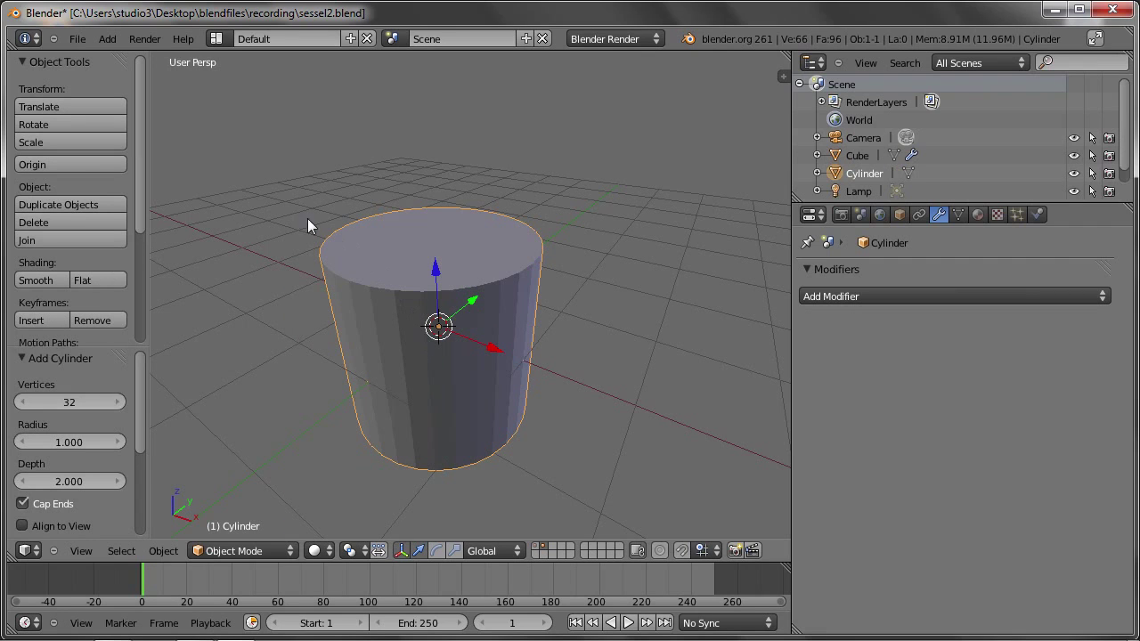
pyautogui.click(29, 283)
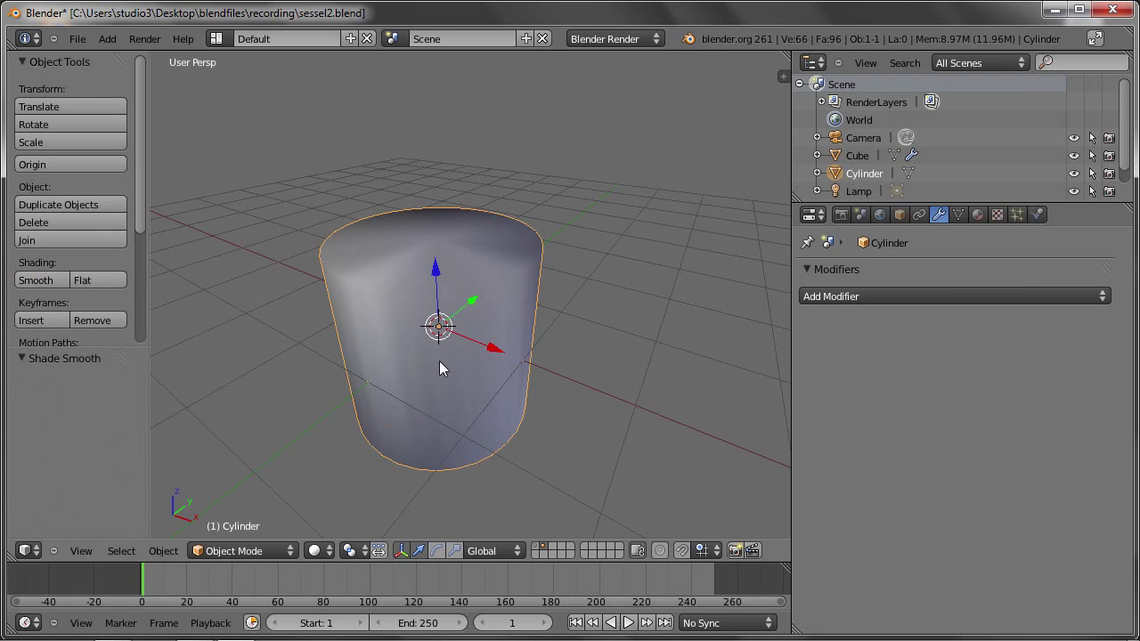
pyautogui.moveTo(439, 360); pyautogui.dragTo(381, 312, button='middle')
pyautogui.moveTo(448, 341)
pyautogui.mouseDown(button='middle')
pyautogui.moveTo(458, 359)
pyautogui.moveTo(549, 374)
pyautogui.moveTo(393, 359)
pyautogui.moveTo(366, 329)
pyautogui.moveTo(419, 326)
pyautogui.moveTo(520, 405)
pyautogui.moveTo(453, 267)
pyautogui.mouseUp(button='middle')
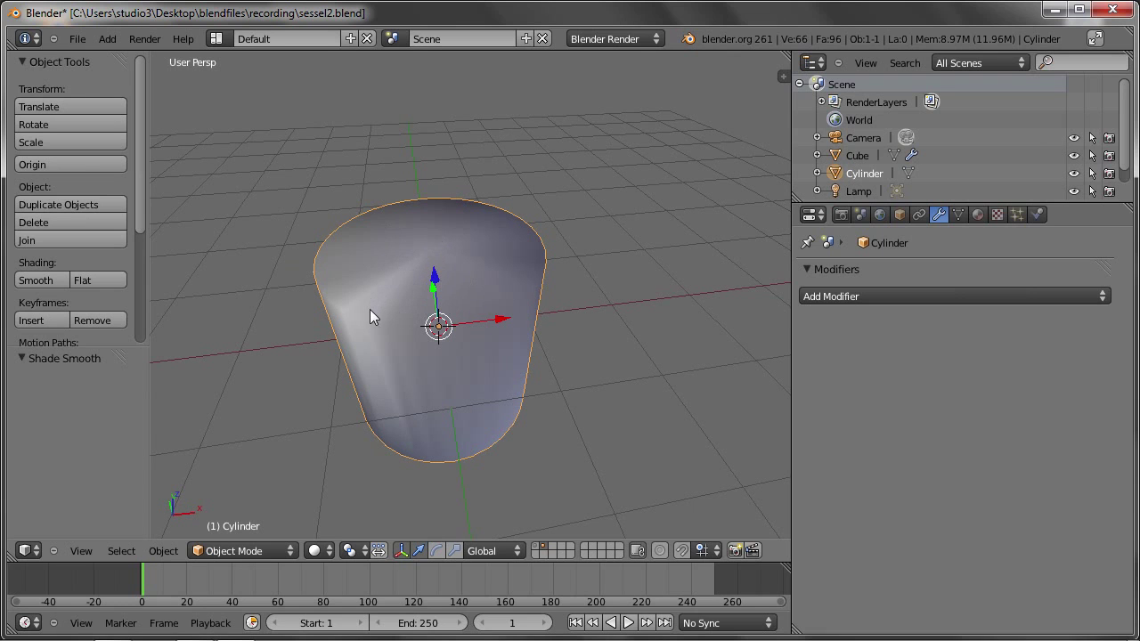
pyautogui.moveTo(408, 342)
pyautogui.mouseDown(button='middle')
pyautogui.moveTo(519, 352)
pyautogui.moveTo(520, 267)
pyautogui.moveTo(364, 263)
pyautogui.moveTo(308, 331)
pyautogui.moveTo(308, 306)
pyautogui.moveTo(328, 335)
pyautogui.moveTo(351, 309)
pyautogui.mouseUp(button='middle')
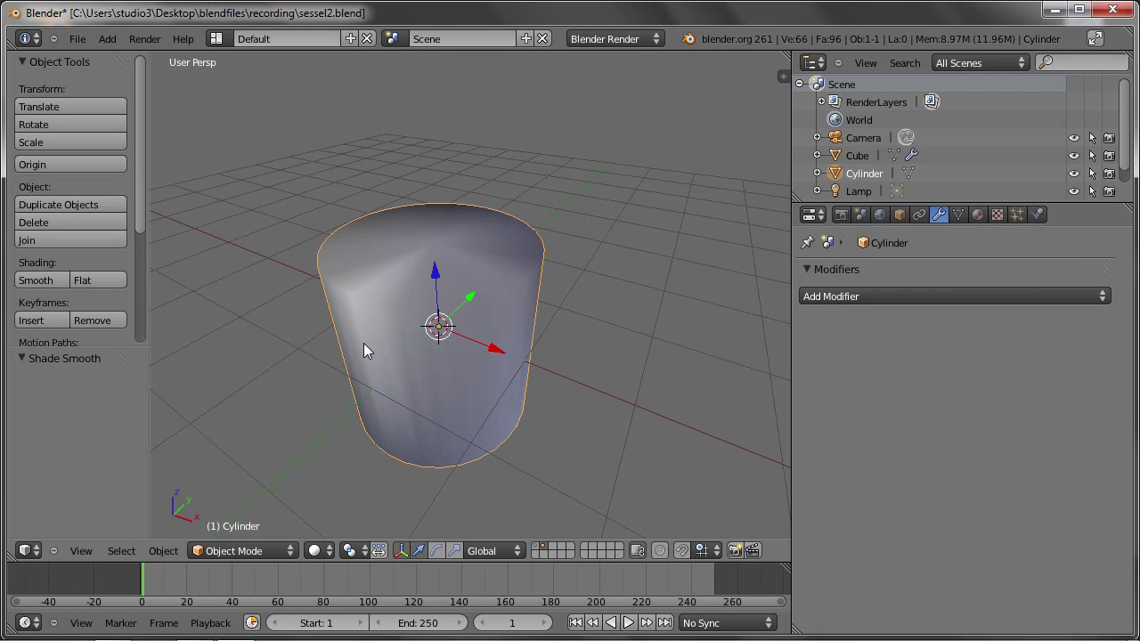
# - Add an edge loop to the cylinder, slid just below its top rim
pyautogui.press('Tab')
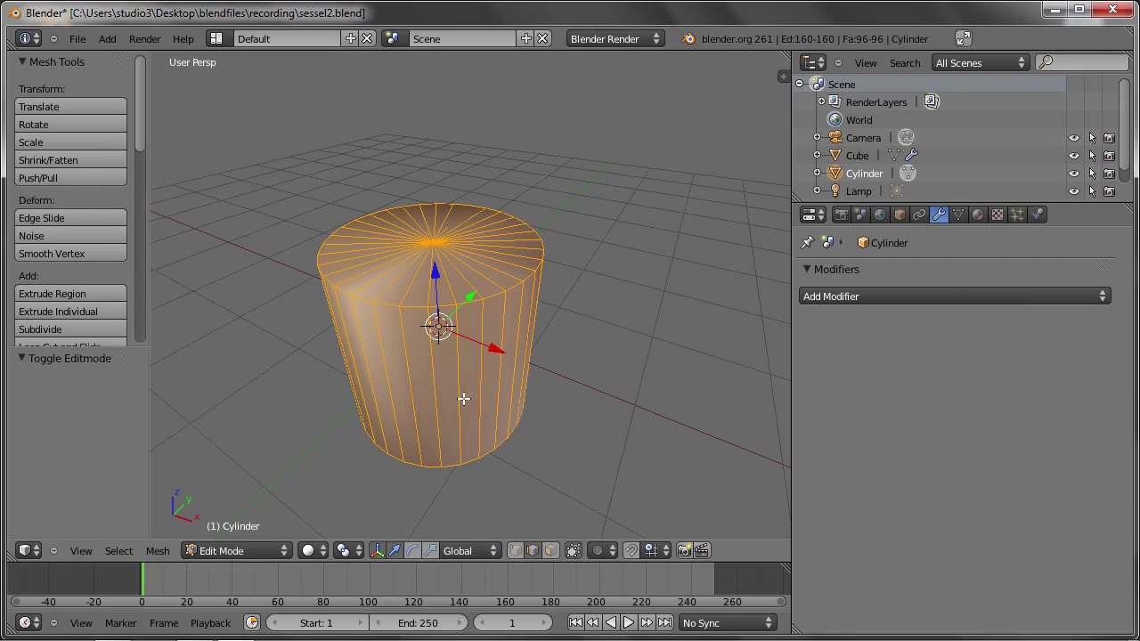
pyautogui.hotkey('ctrl', 'r')
pyautogui.click(433, 401)
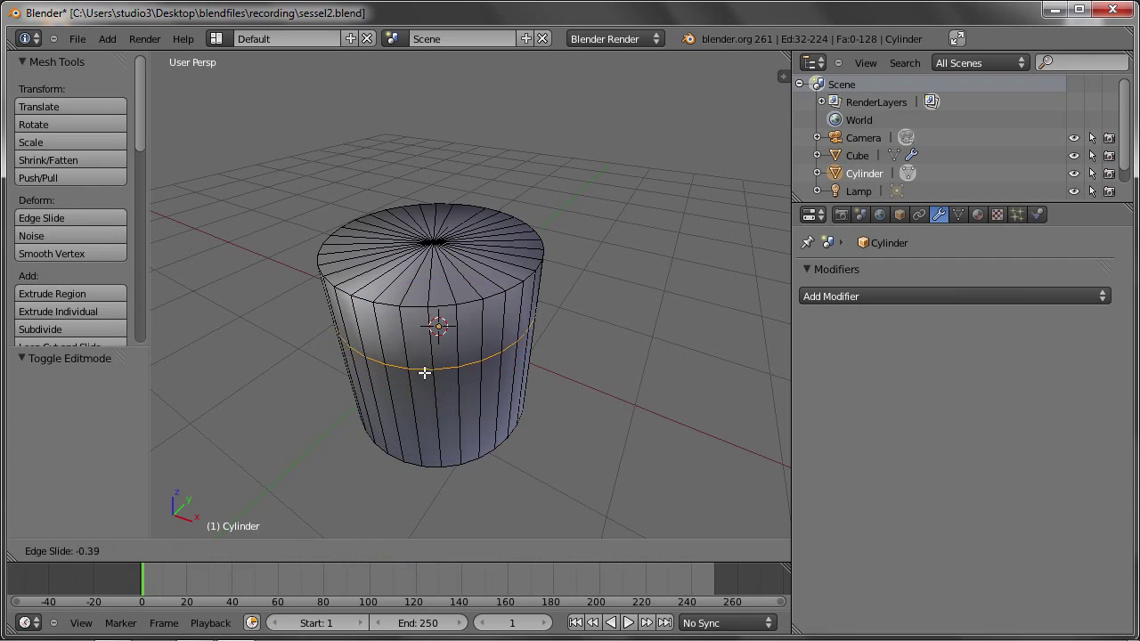
pyautogui.click(410, 308)
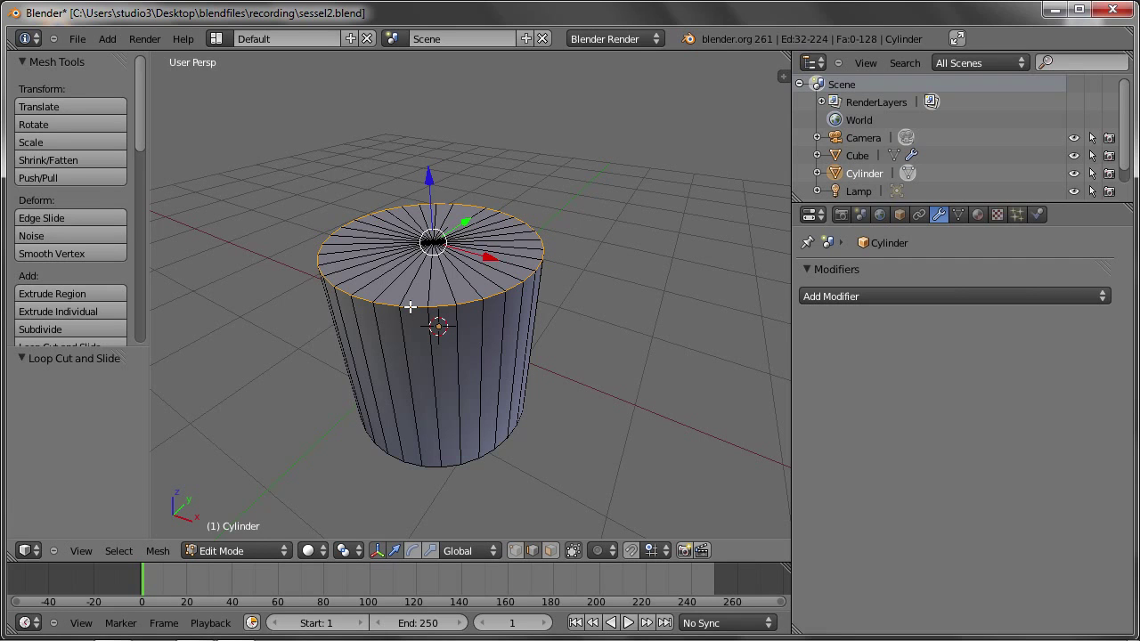
pyautogui.press('Tab')
pyautogui.moveTo(431, 298); pyautogui.dragTo(467, 283, button='middle')
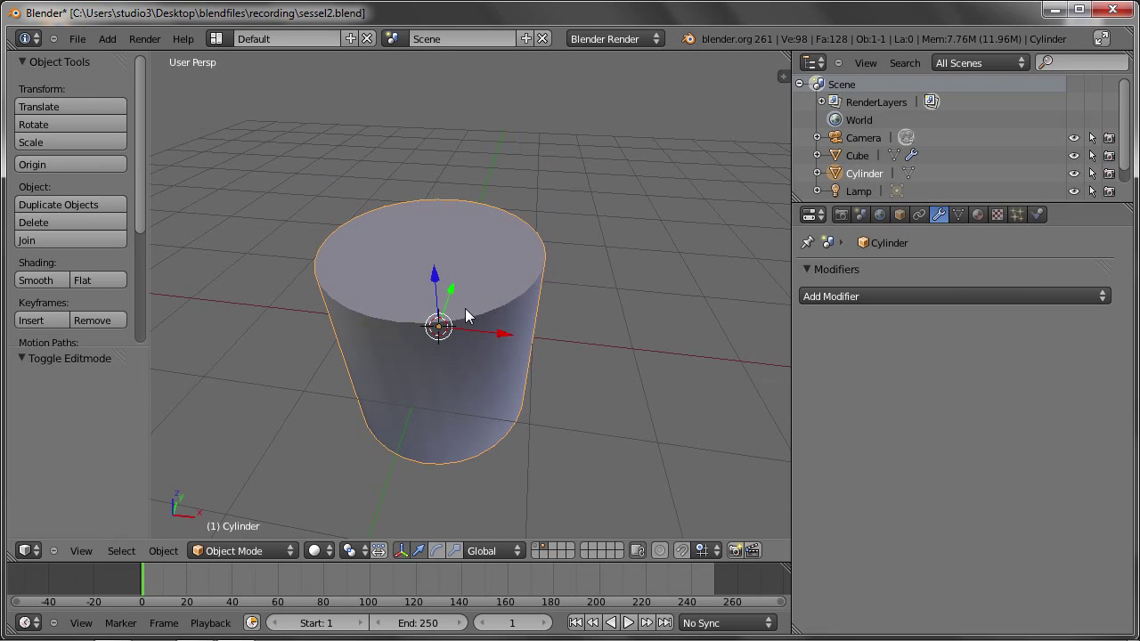
# - In face select mode, select top-cap and side faces of the cylinder to examine them
pyautogui.press('Tab')
pyautogui.scroll(3, 360, 304)
pyautogui.scroll(5, 360, 303)
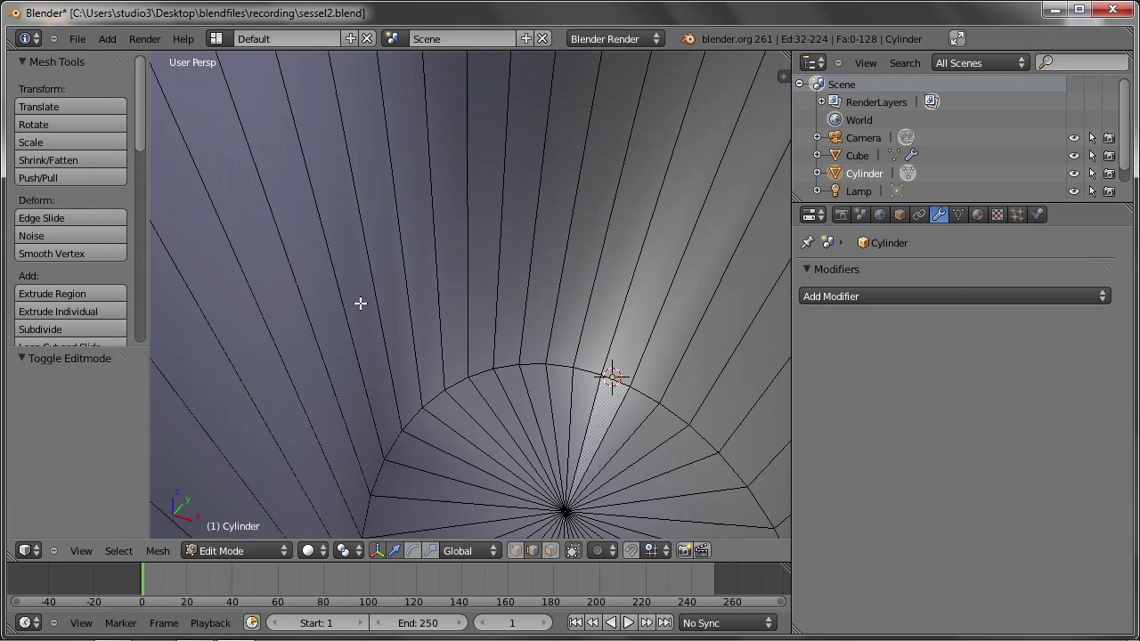
pyautogui.scroll(-5, 360, 304)
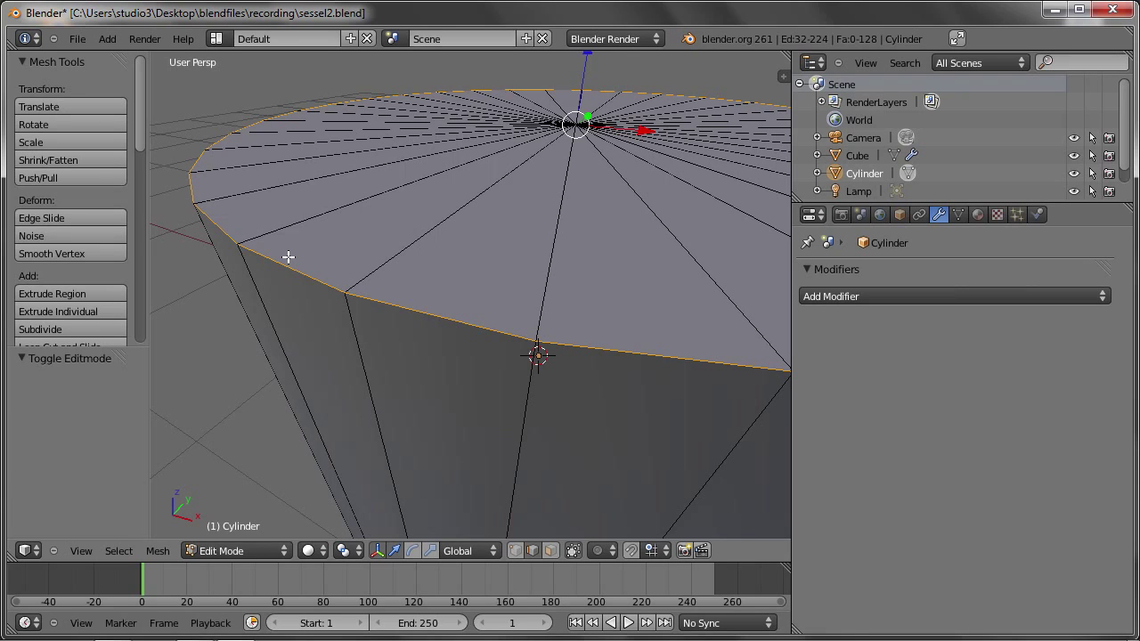
pyautogui.hotkey('ctrl', 'Tab')
pyautogui.click(375, 222)
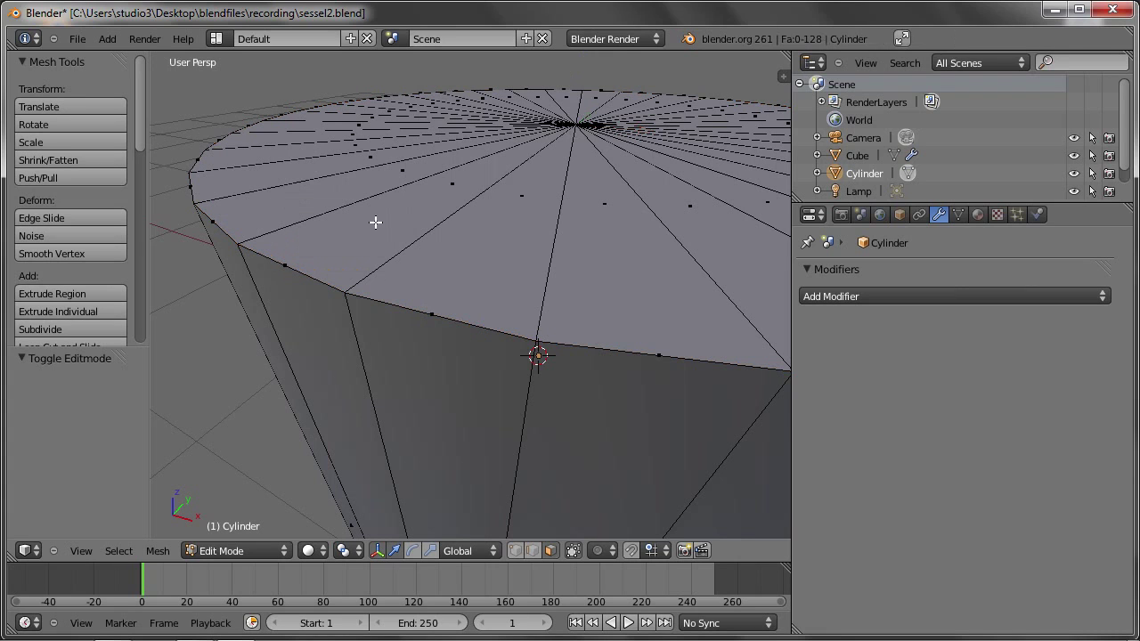
pyautogui.click(441, 189)
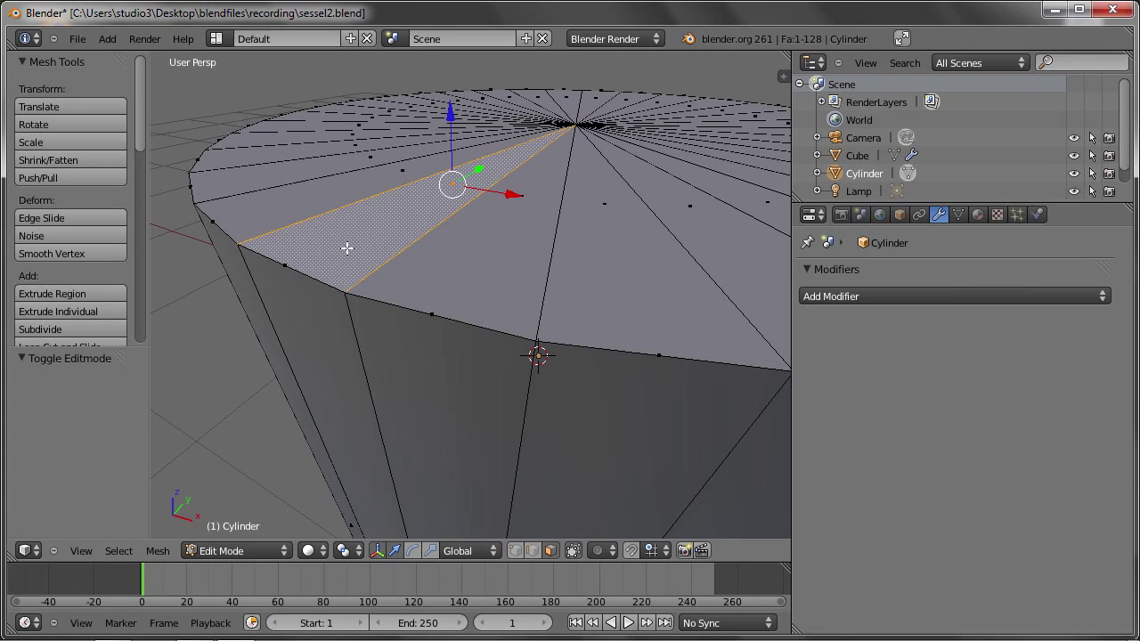
pyautogui.rightClick(303, 346)
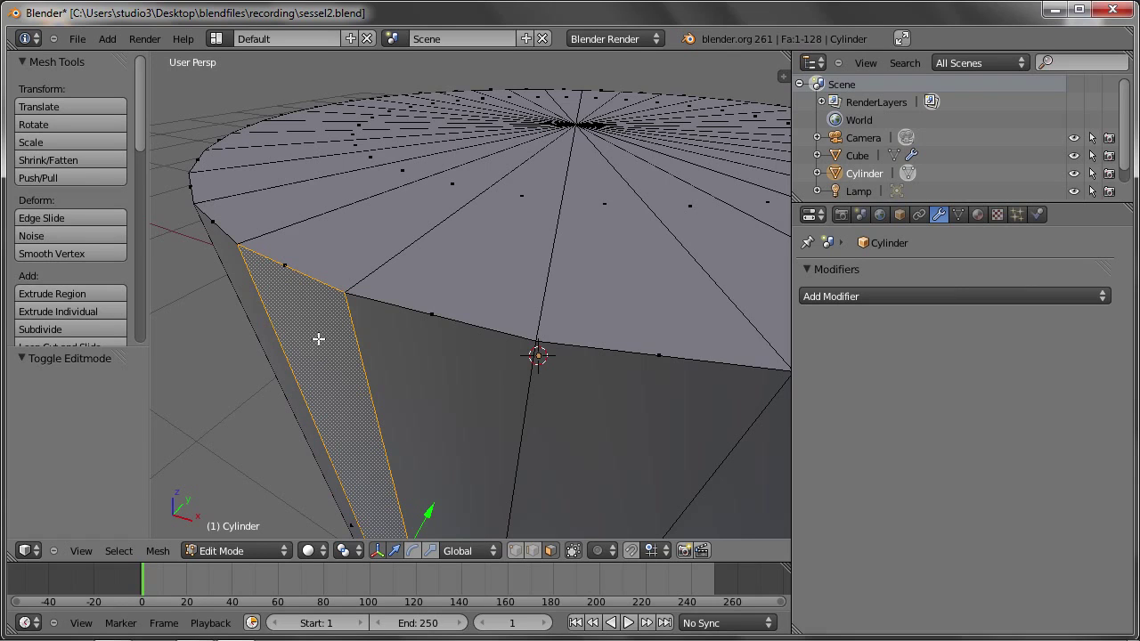
pyautogui.rightClick(434, 195)
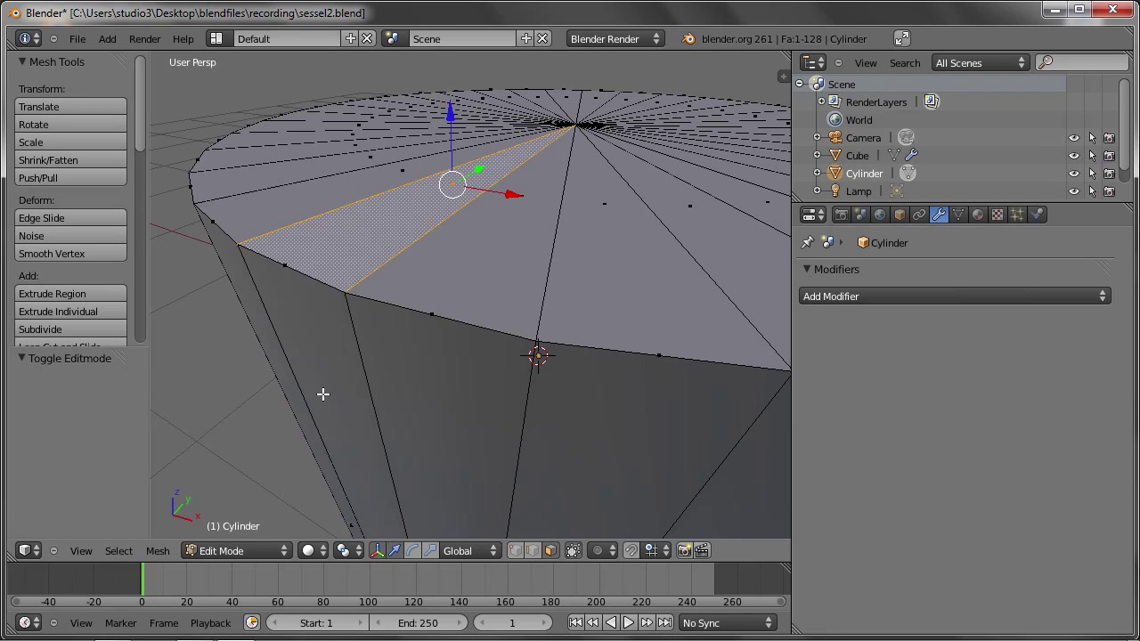
pyautogui.keyDown('shift'); pyautogui.rightClick(356, 462); pyautogui.keyUp('shift')
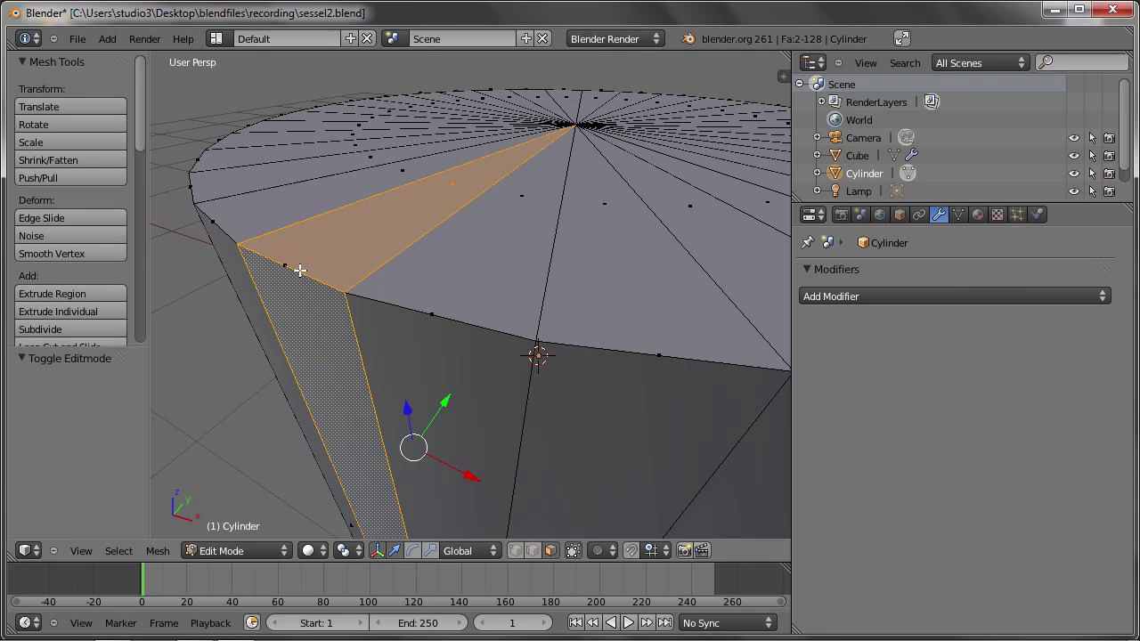
pyautogui.press('Tab')
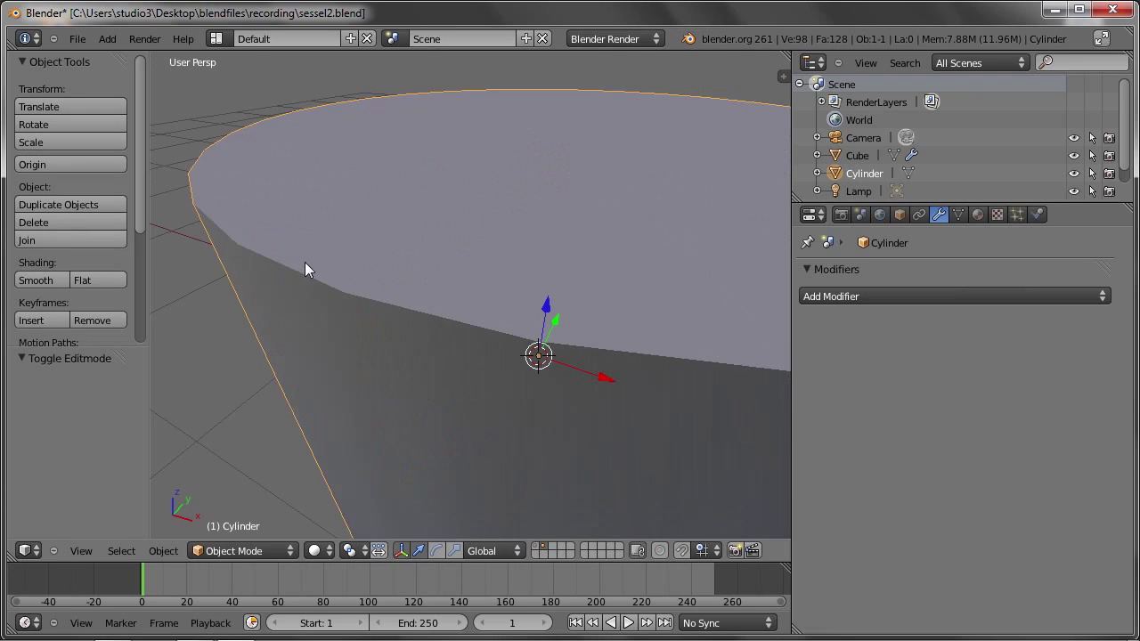
# - Undo the cylinder's loop cut and bring up the Add Modifier list
pyautogui.scroll(-5, 304, 262)
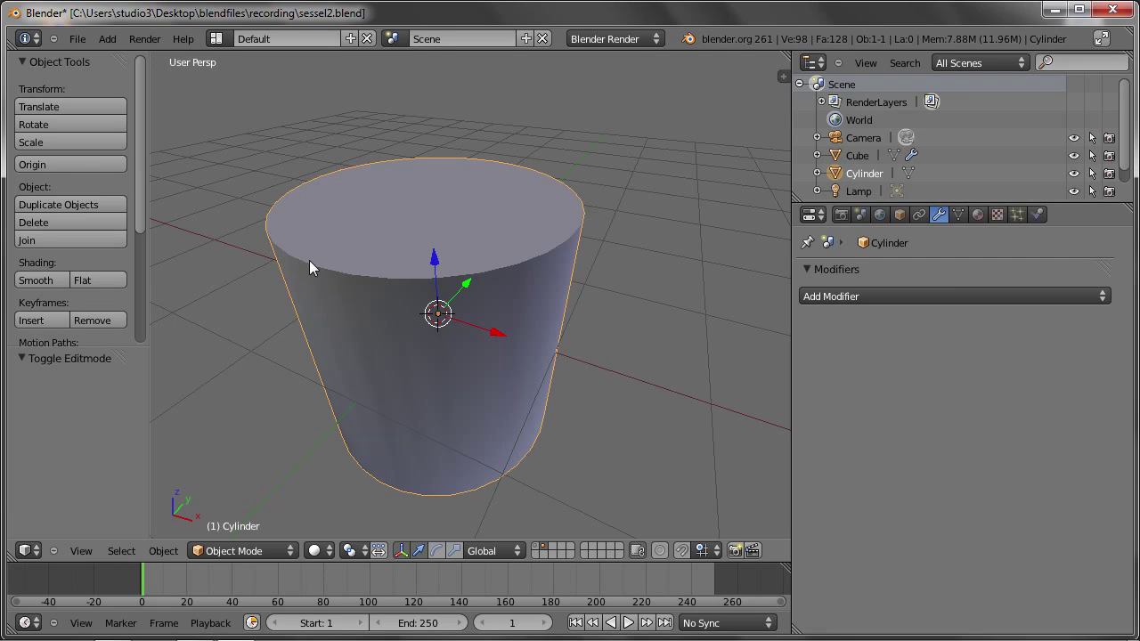
pyautogui.hotkey('ctrl', 'z')
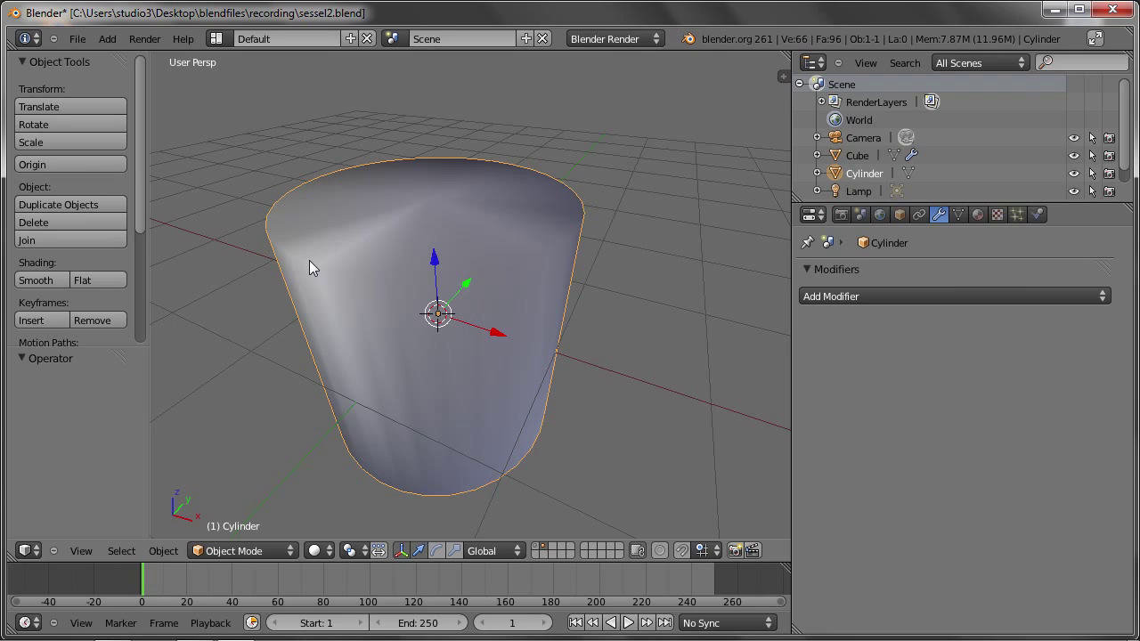
pyautogui.click(866, 297)
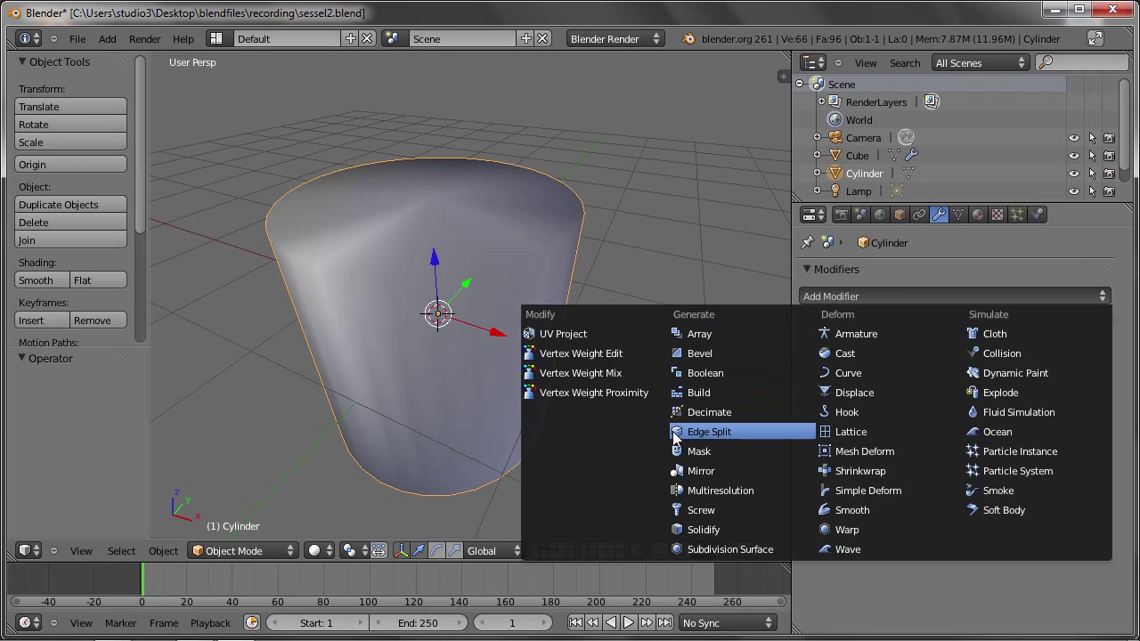
# - Add an Edge Split modifier and compare flat versus smooth shading on the cylinder
pyautogui.click(728, 432)
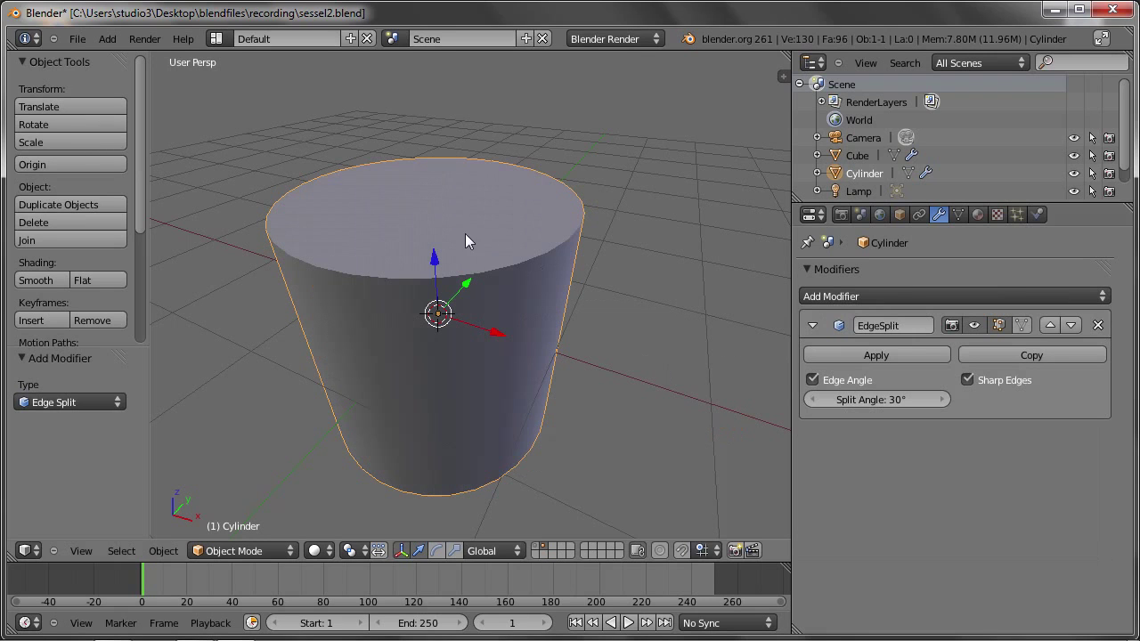
pyautogui.moveTo(361, 258); pyautogui.dragTo(383, 261, button='middle')
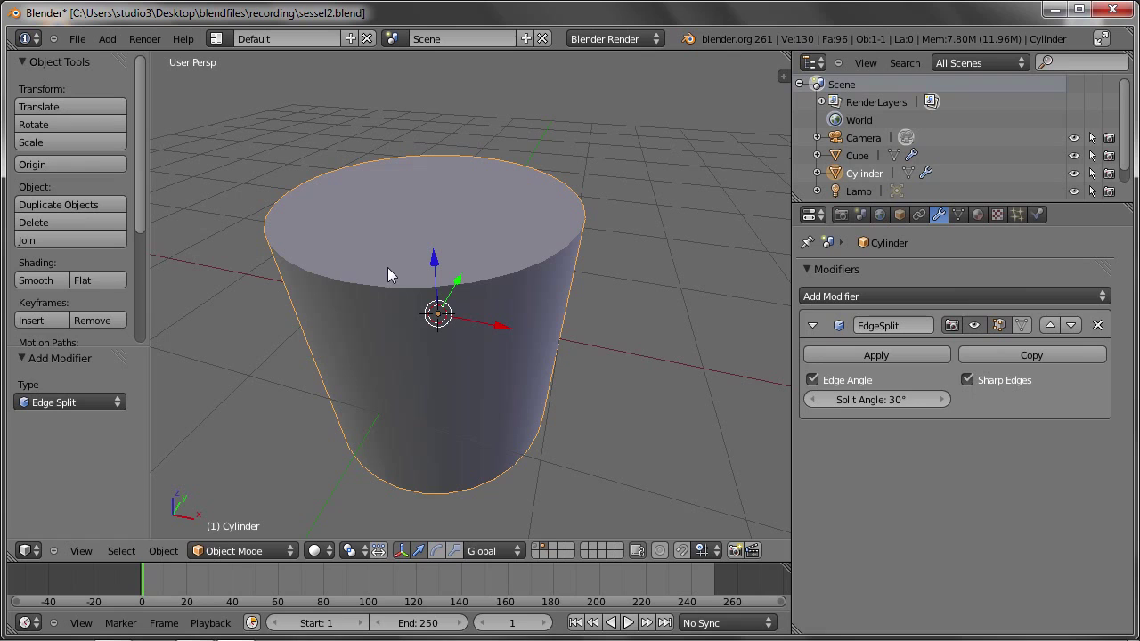
pyautogui.click(100, 283)
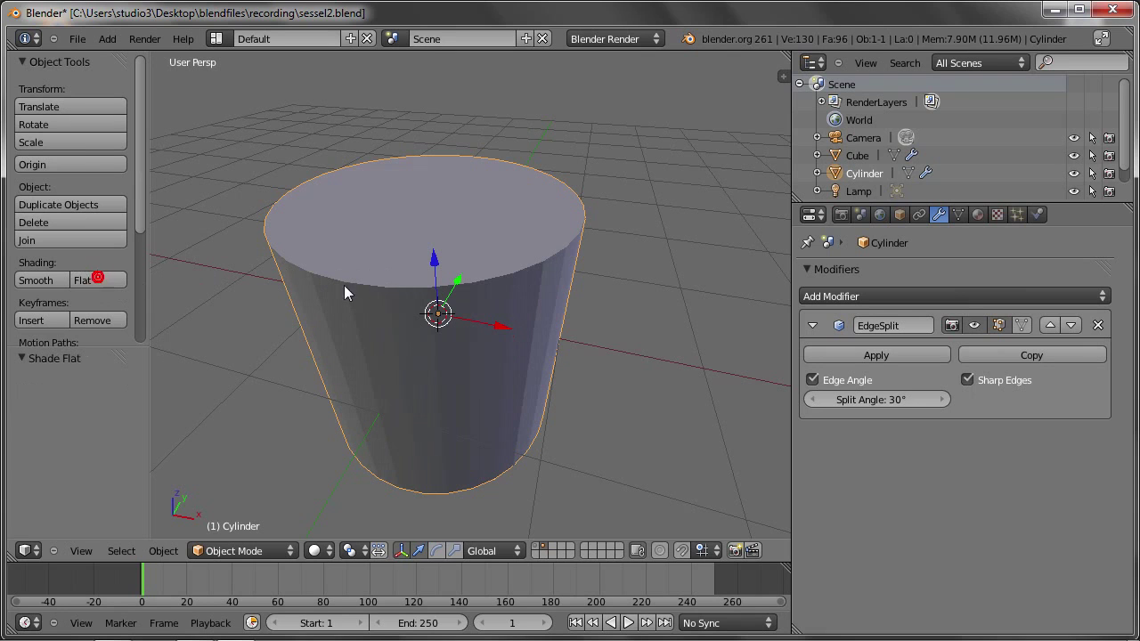
pyautogui.moveTo(493, 302); pyautogui.dragTo(493, 294, button='middle')
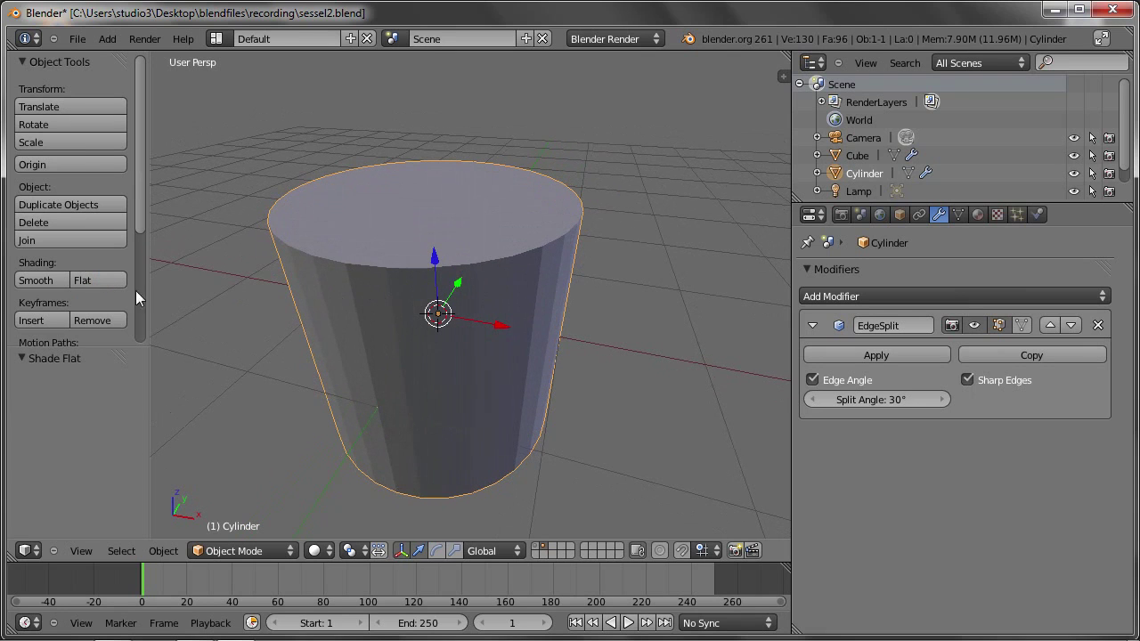
pyautogui.click(43, 277)
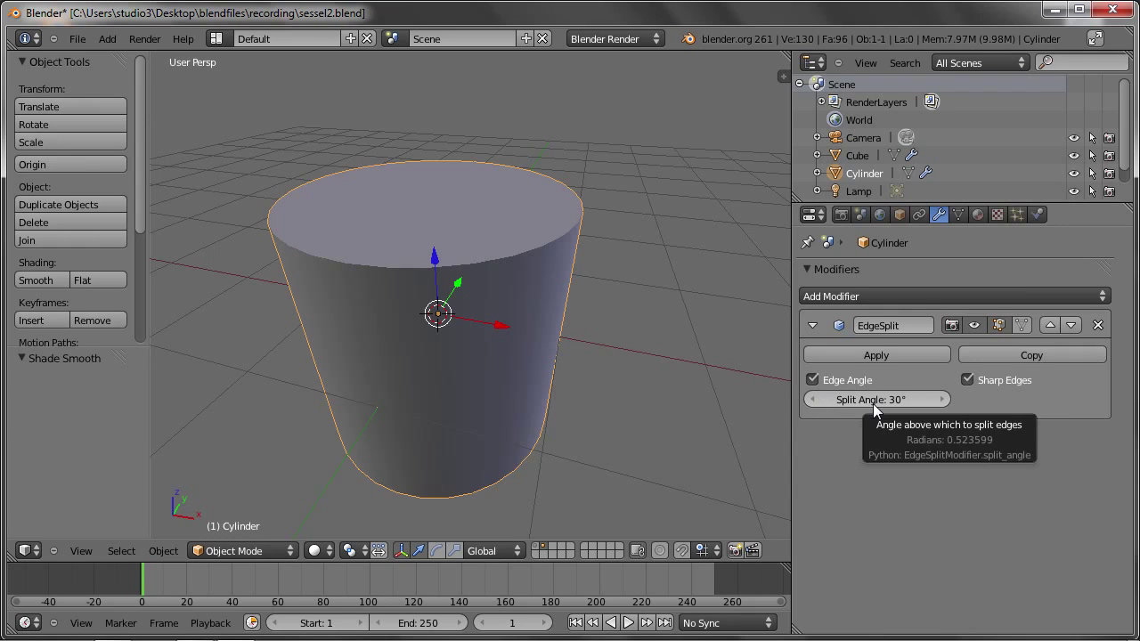
# - Try Edge Split angles of 10°, 30° and 100°, settling on 30°
pyautogui.moveTo(873, 403); pyautogui.dragTo(838, 404)
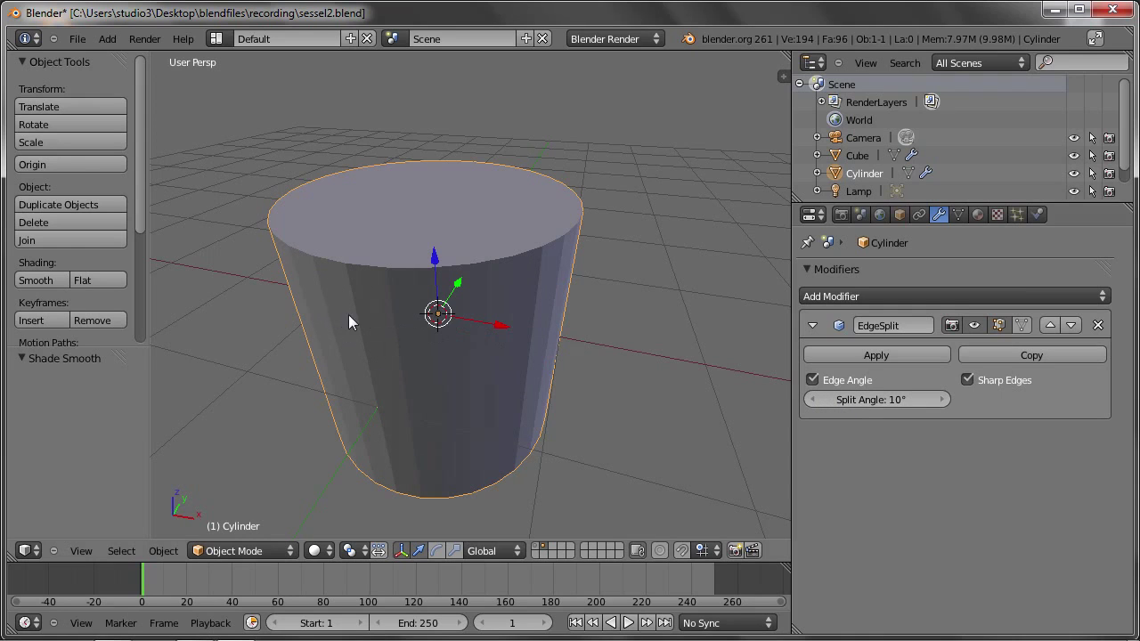
pyautogui.click(864, 400)
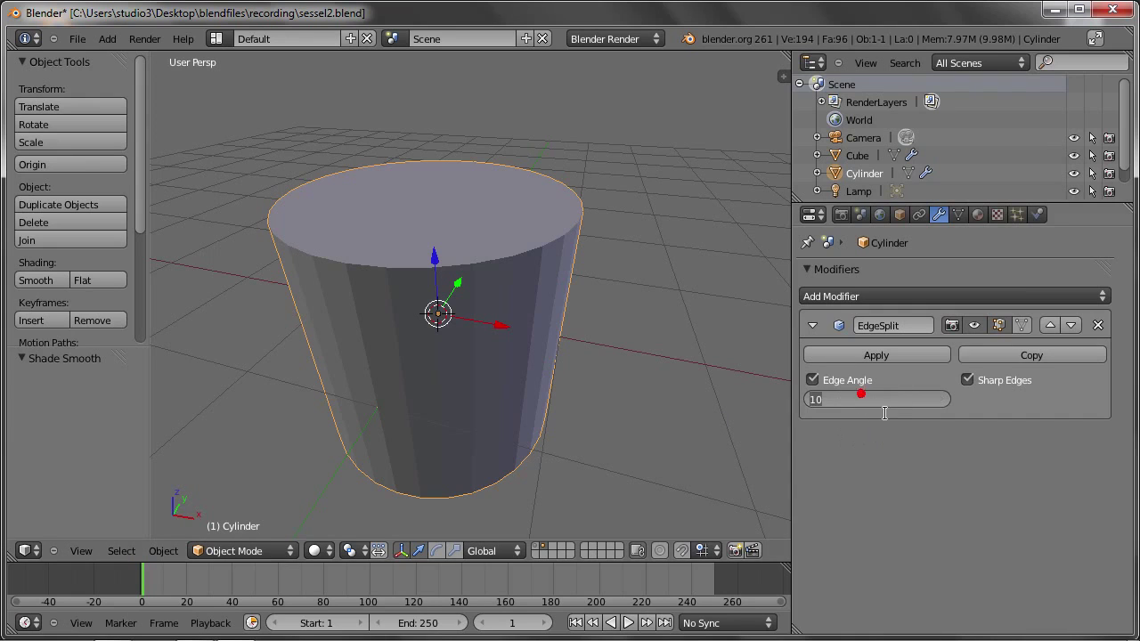
pyautogui.write('30')
pyautogui.press('Return')
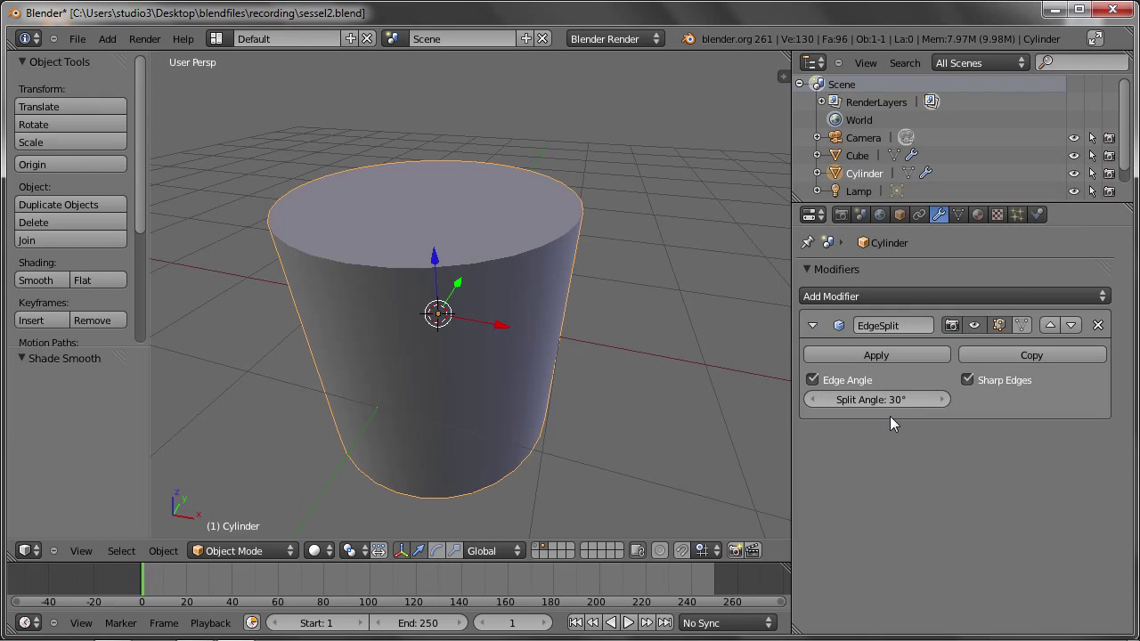
pyautogui.click(868, 400)
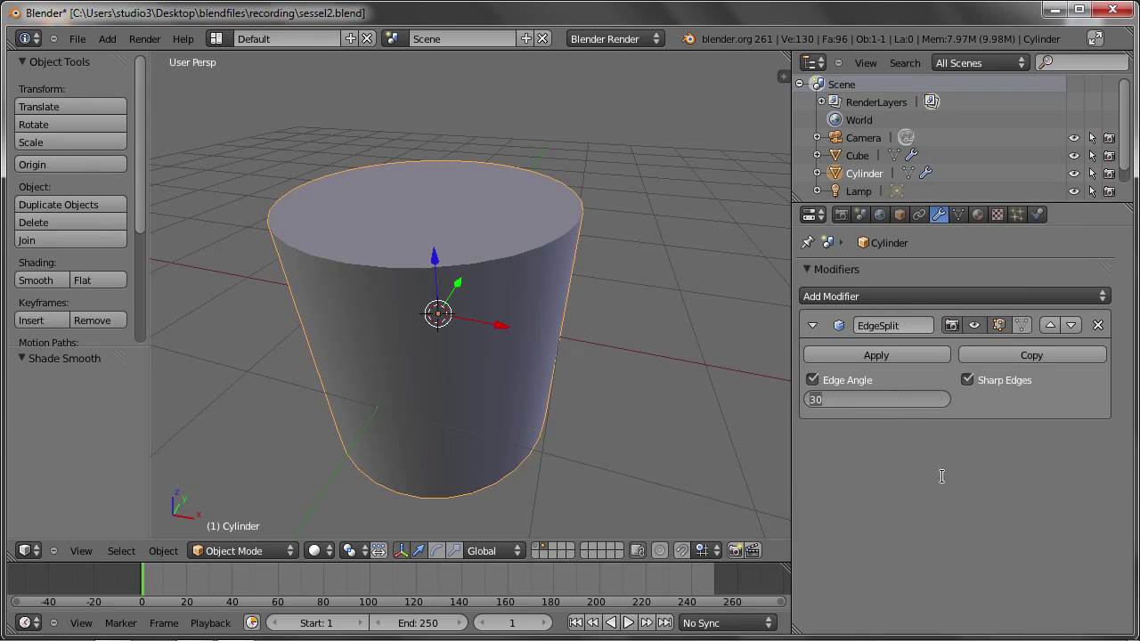
pyautogui.write('100')
pyautogui.press('Return')
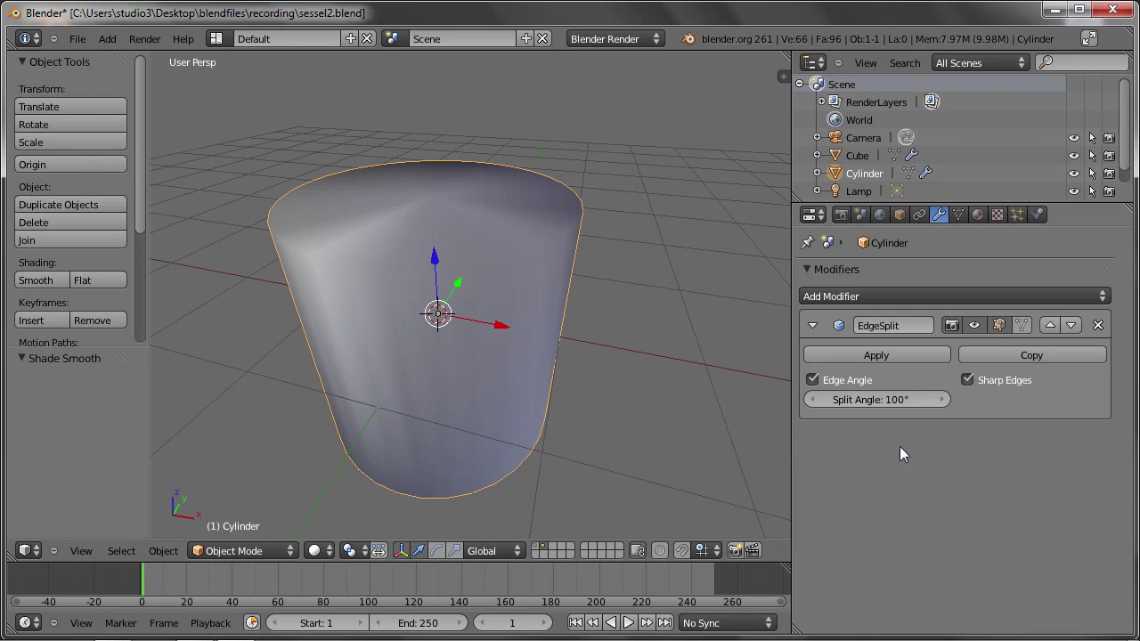
pyautogui.click(864, 400)
pyautogui.write('30')
pyautogui.press('Return')
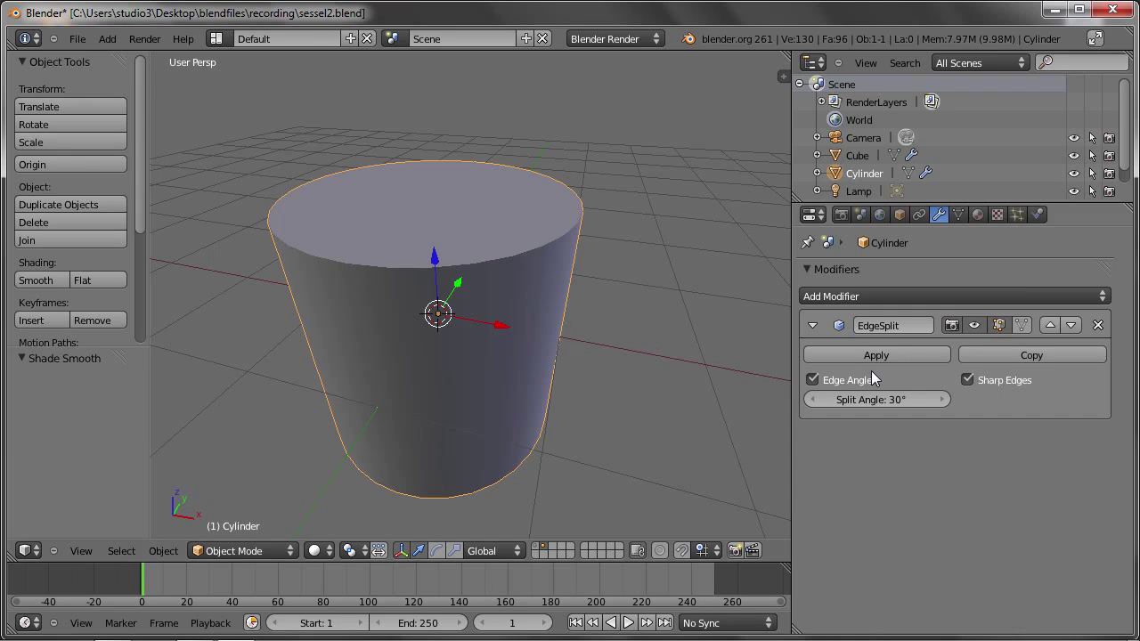
pyautogui.click(856, 296)
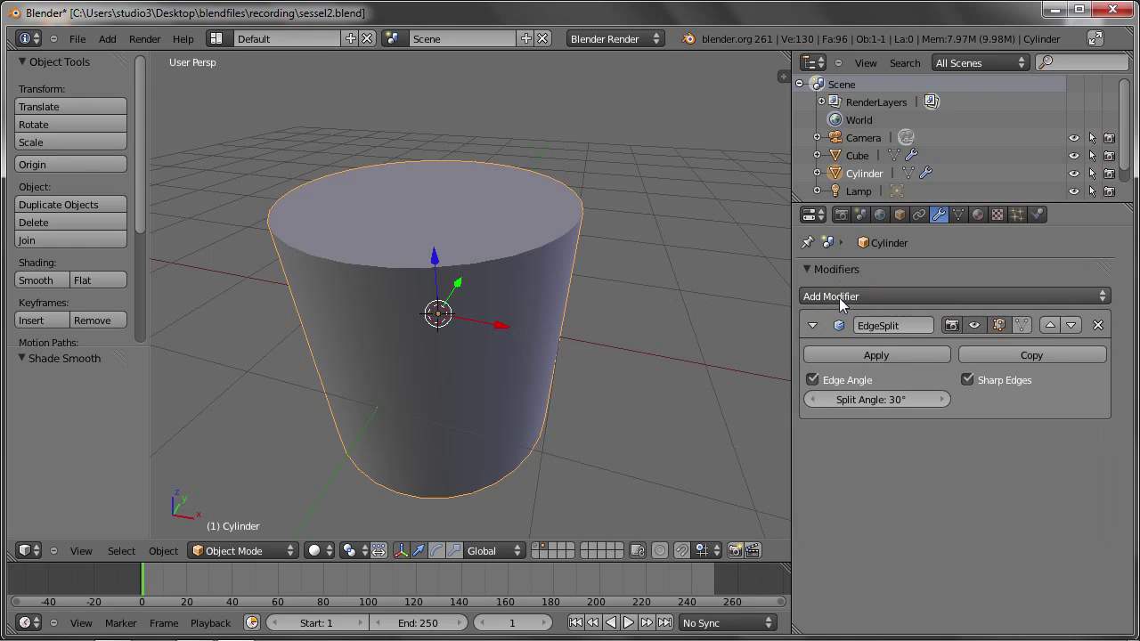
# - Add a Subdivision Surface modifier (View 1, Render 2) and move it above EdgeSplit
pyautogui.click(839, 297)
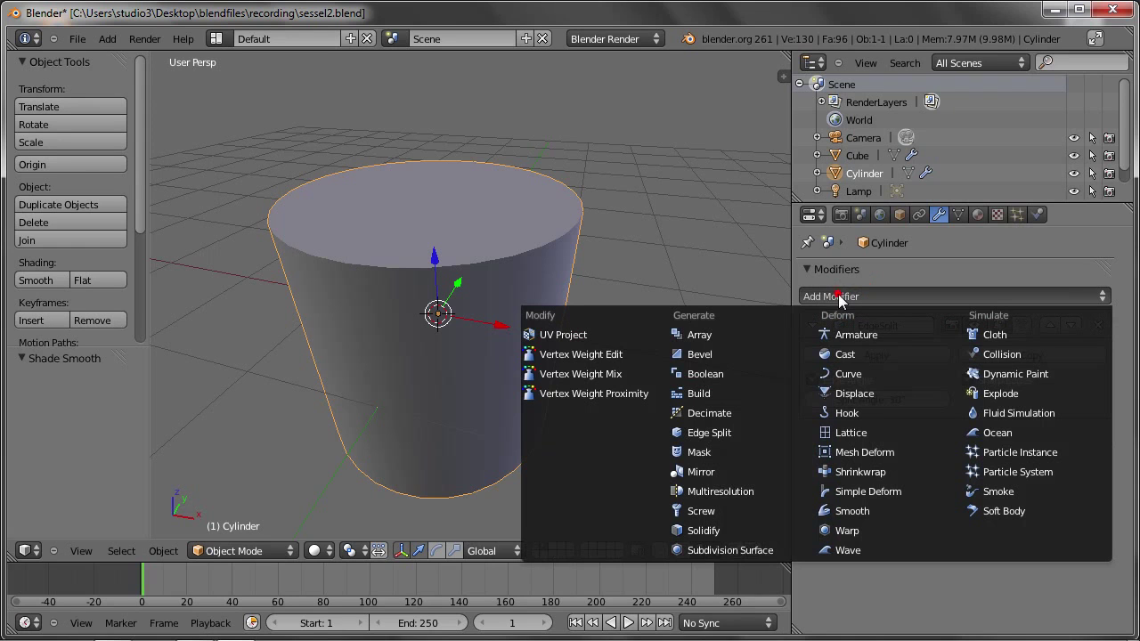
pyautogui.click(702, 550)
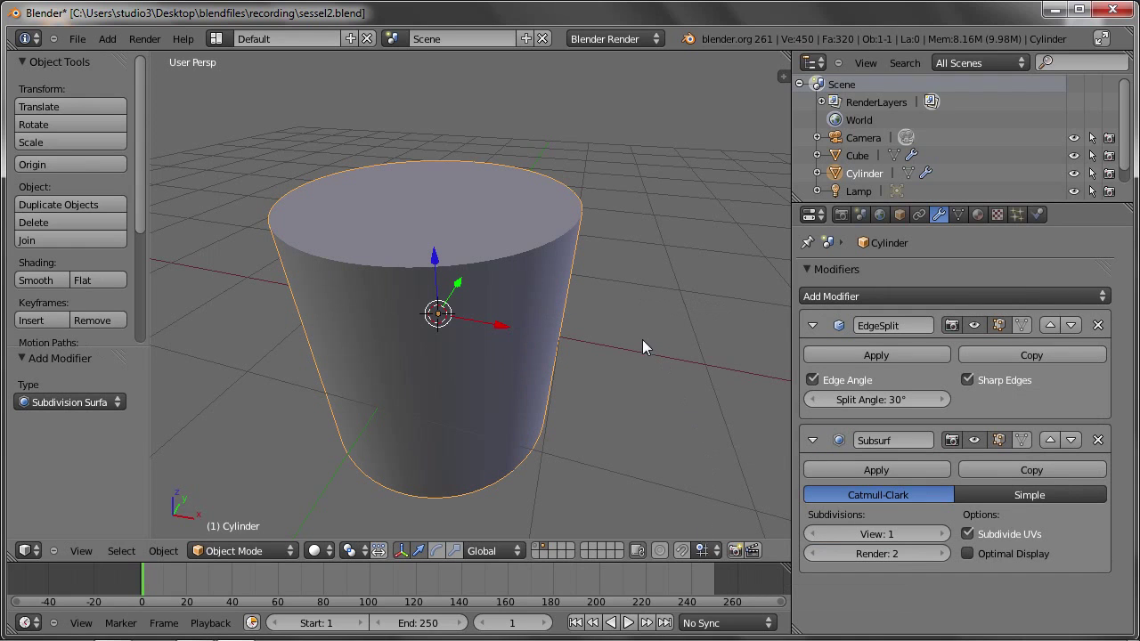
pyautogui.click(1071, 440)
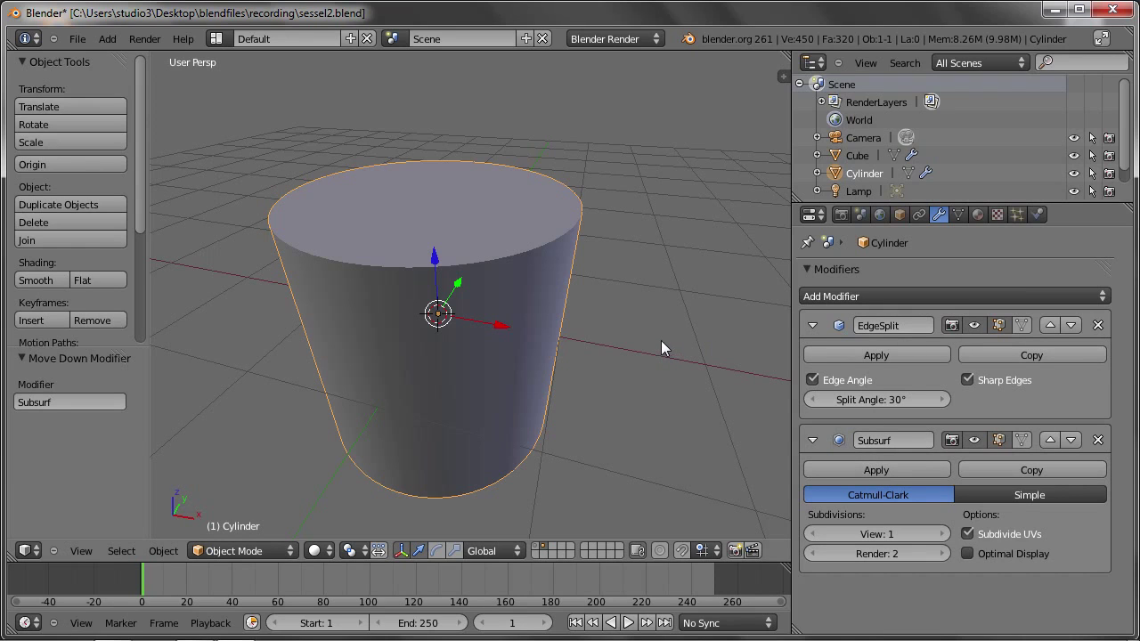
pyautogui.click(1052, 440)
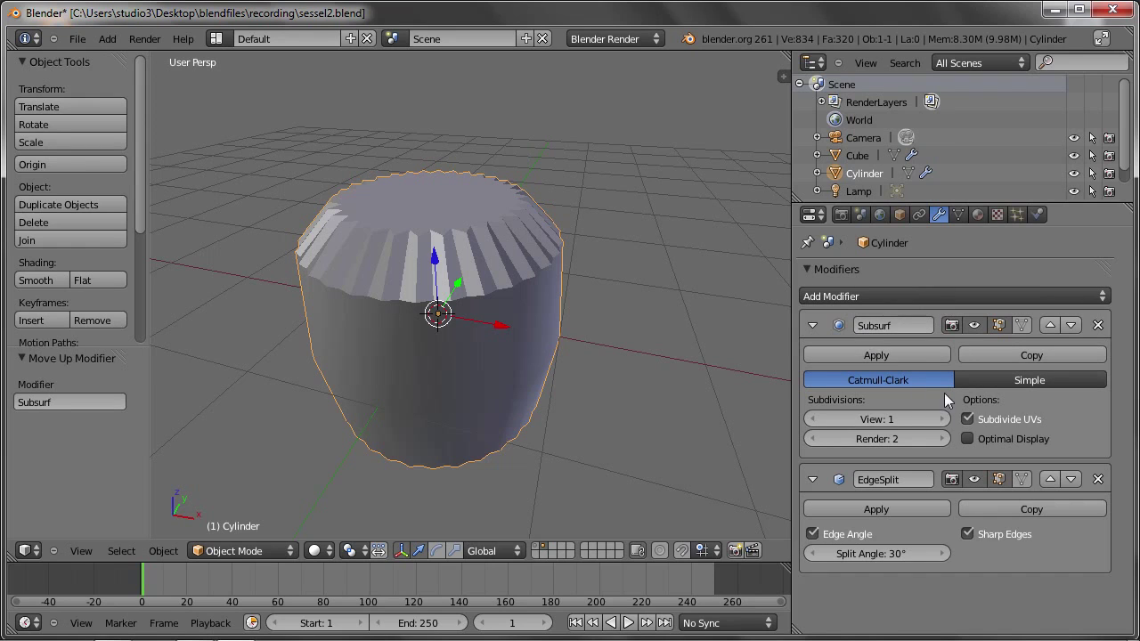
pyautogui.click(976, 480)
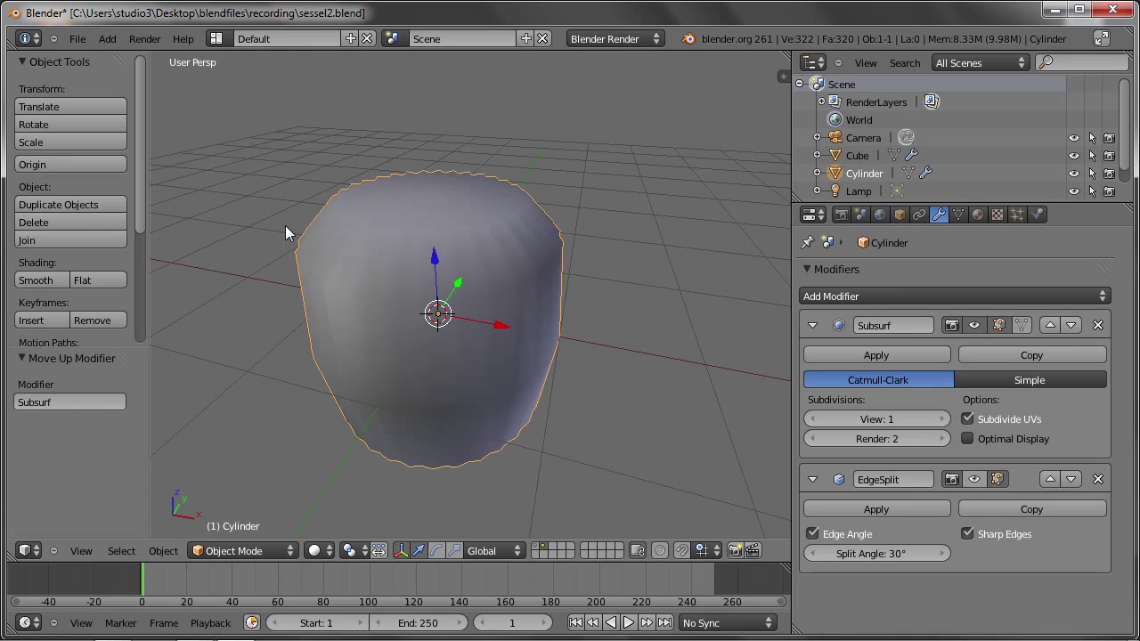
pyautogui.press('Tab')
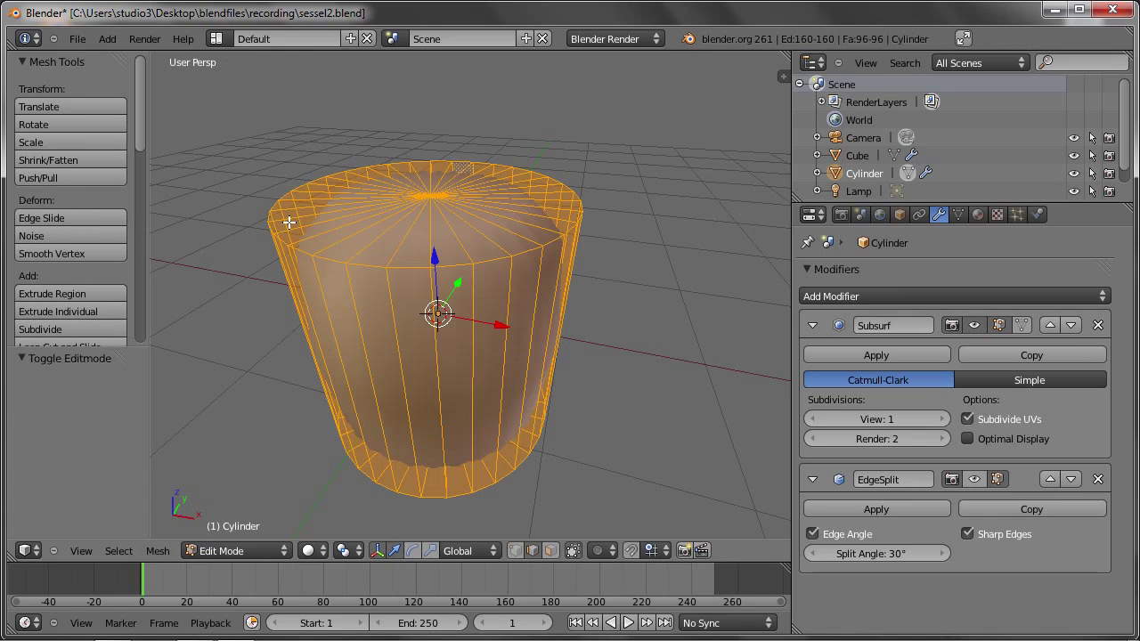
pyautogui.moveTo(285, 225); pyautogui.dragTo(260, 178, button='middle')
pyautogui.moveTo(385, 190)
pyautogui.mouseDown(button='middle')
pyautogui.moveTo(348, 186)
pyautogui.moveTo(422, 267)
pyautogui.mouseUp(button='middle')
pyautogui.press('Tab')
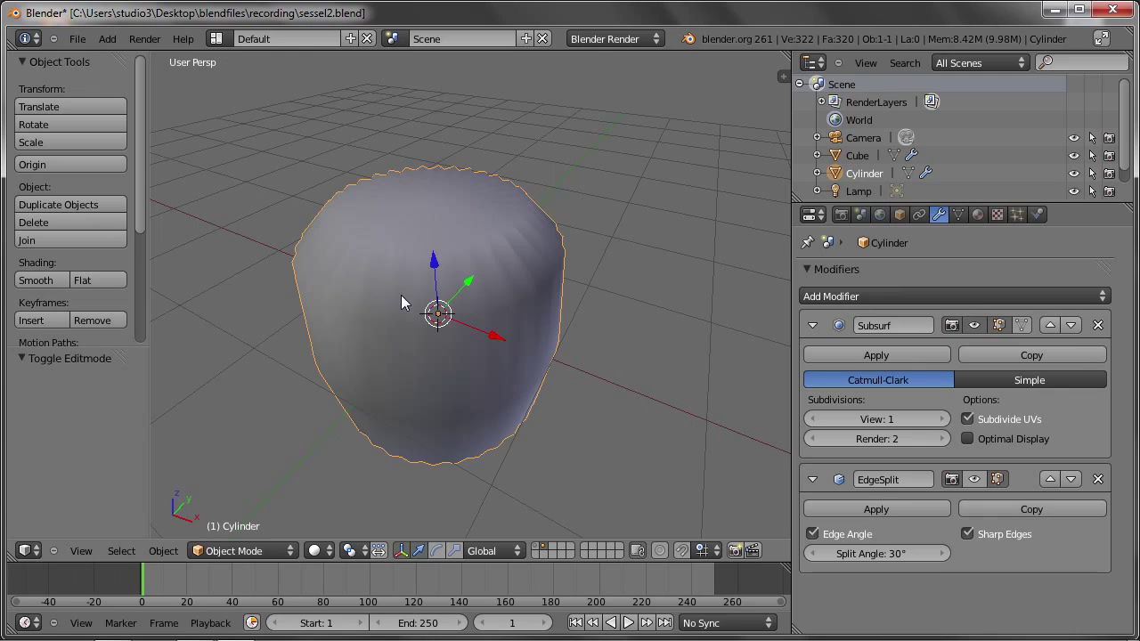
pyautogui.click(975, 479)
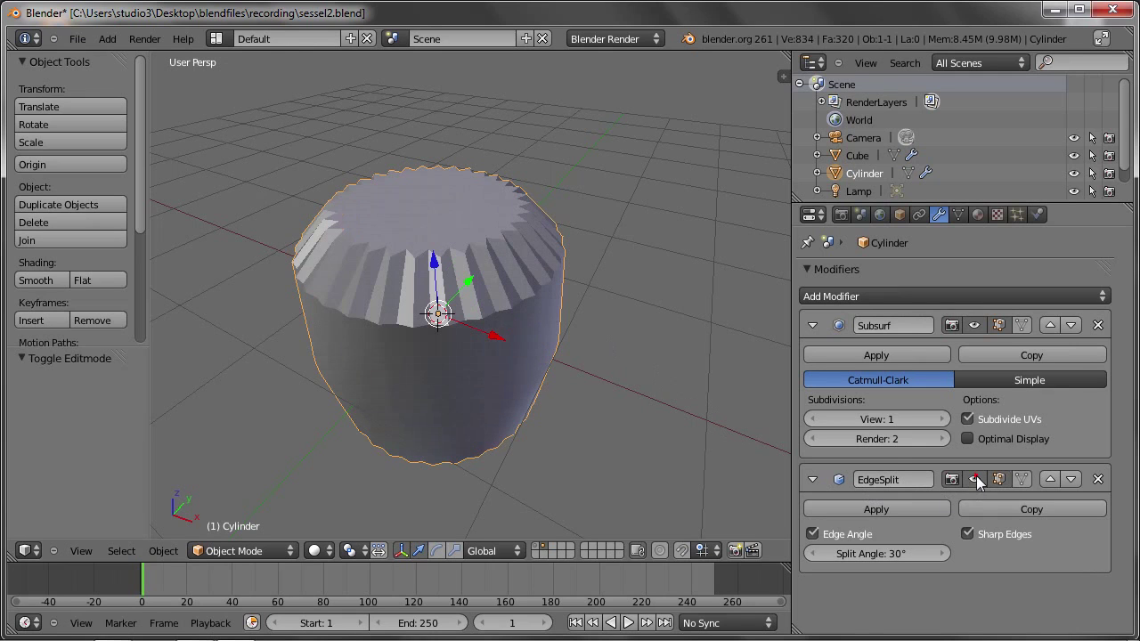
pyautogui.moveTo(433, 328); pyautogui.dragTo(392, 273, button='middle')
pyautogui.press('Tab')
pyautogui.scroll(1, 392, 273)
pyautogui.scroll(1, 416, 265)
pyautogui.scroll(-1, 502, 295)
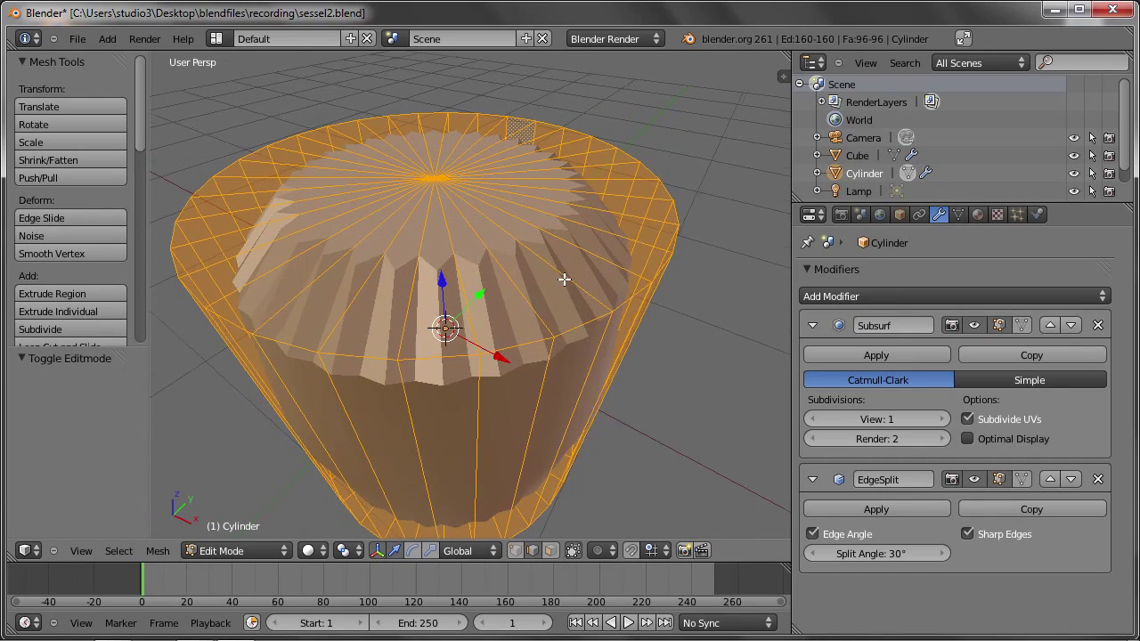
pyautogui.scroll(-1, 512, 281)
pyautogui.press('Tab')
pyautogui.moveTo(529, 251)
pyautogui.mouseDown(button='middle')
pyautogui.moveTo(551, 272)
pyautogui.moveTo(636, 254)
pyautogui.moveTo(571, 195)
pyautogui.moveTo(443, 202)
pyautogui.moveTo(402, 261)
pyautogui.moveTo(578, 271)
pyautogui.moveTo(590, 235)
pyautogui.mouseUp(button='middle')
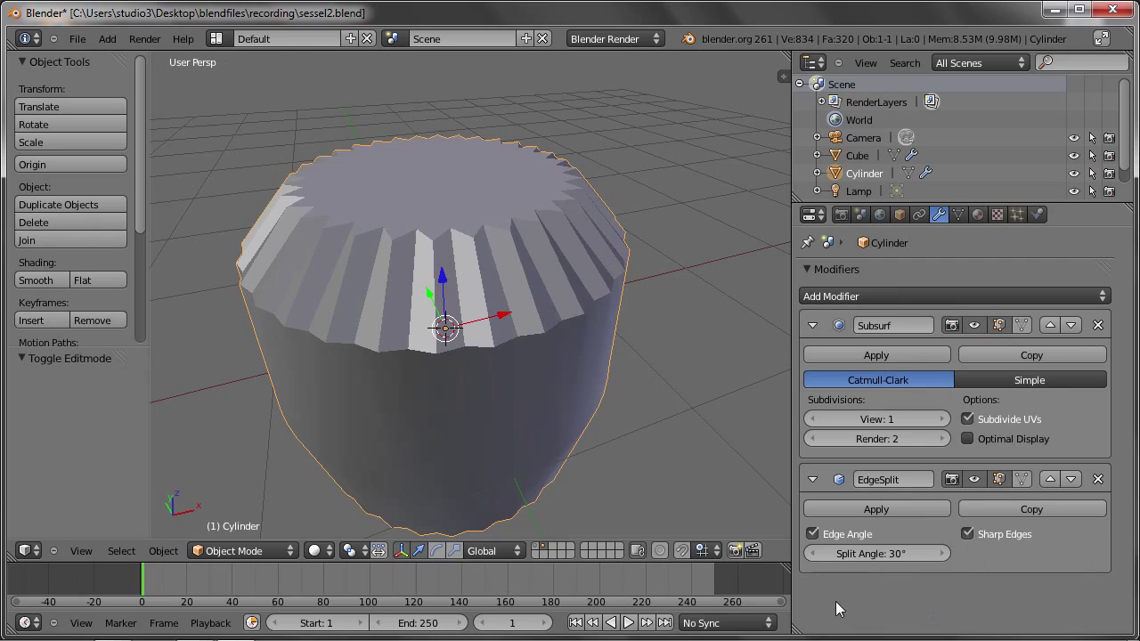
# - Turn off EdgeSplit's Edge Angle and select the cylinder's top rim edge loop
pyautogui.click(812, 534)
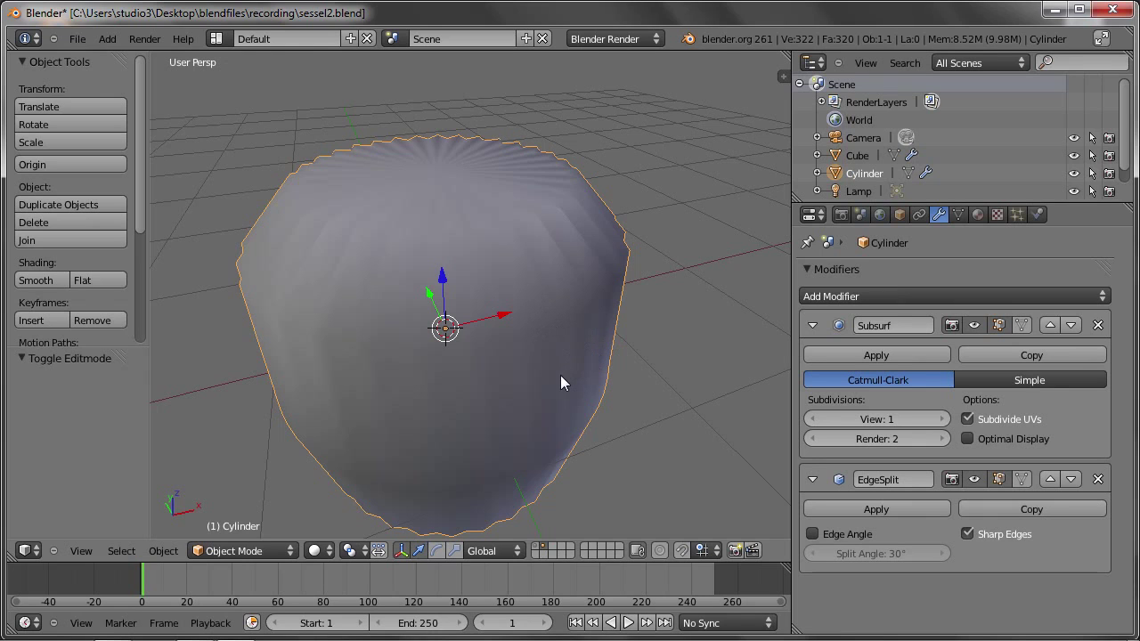
pyautogui.press('Tab')
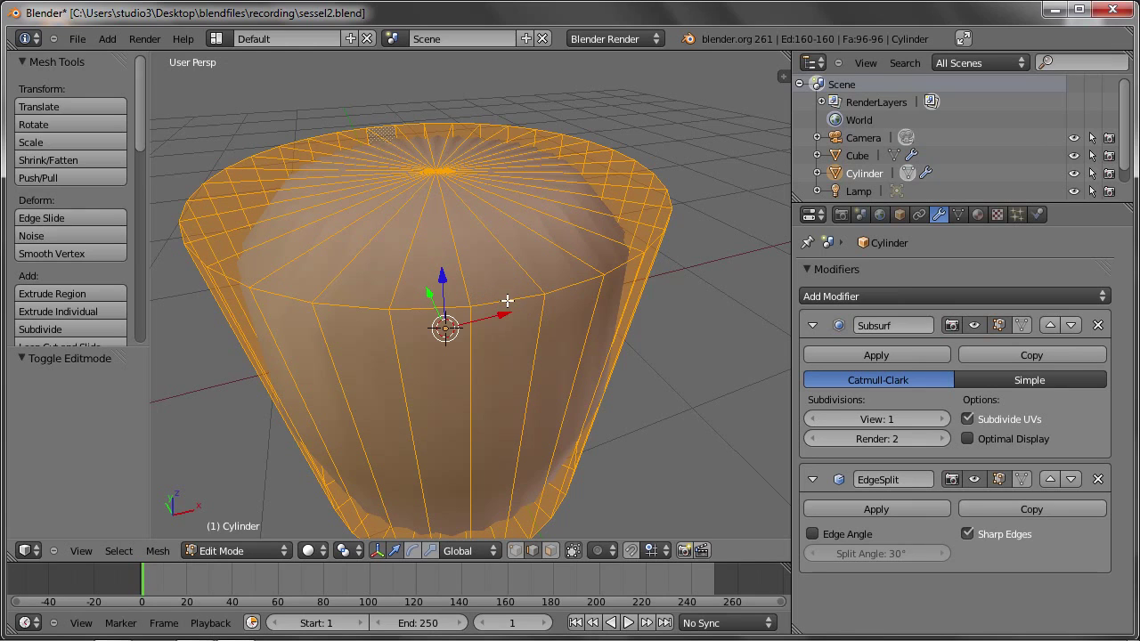
pyautogui.keyDown('alt'); pyautogui.rightClick(507, 301); pyautogui.keyUp('alt')
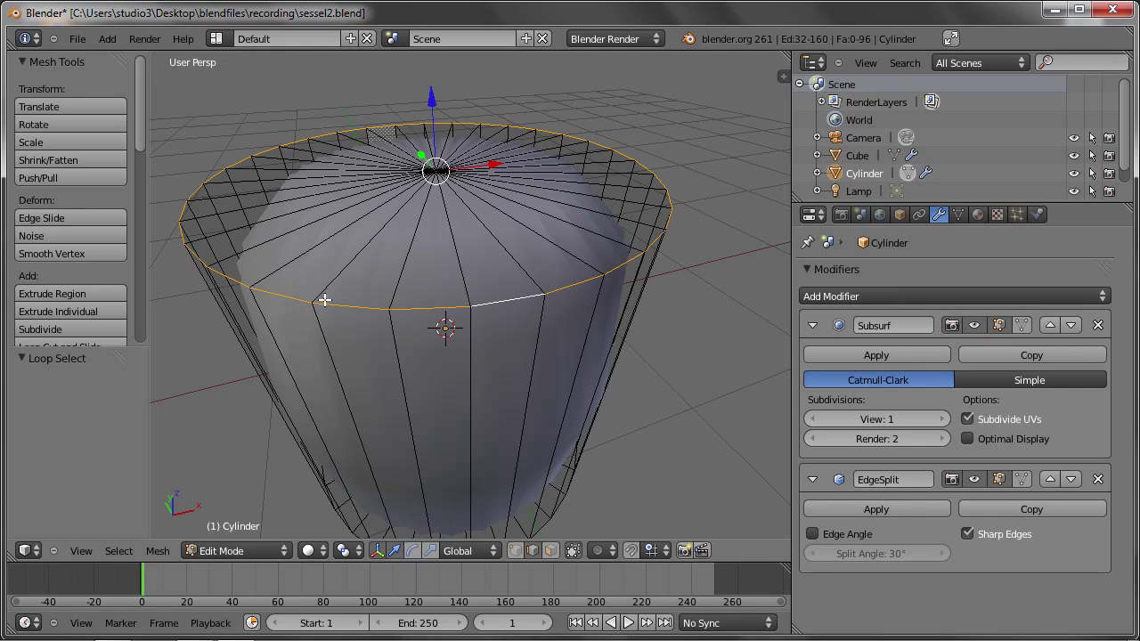
# - Mark the selected rim loop sharp via Mesh > Edges and return to Object Mode
pyautogui.click(167, 551)
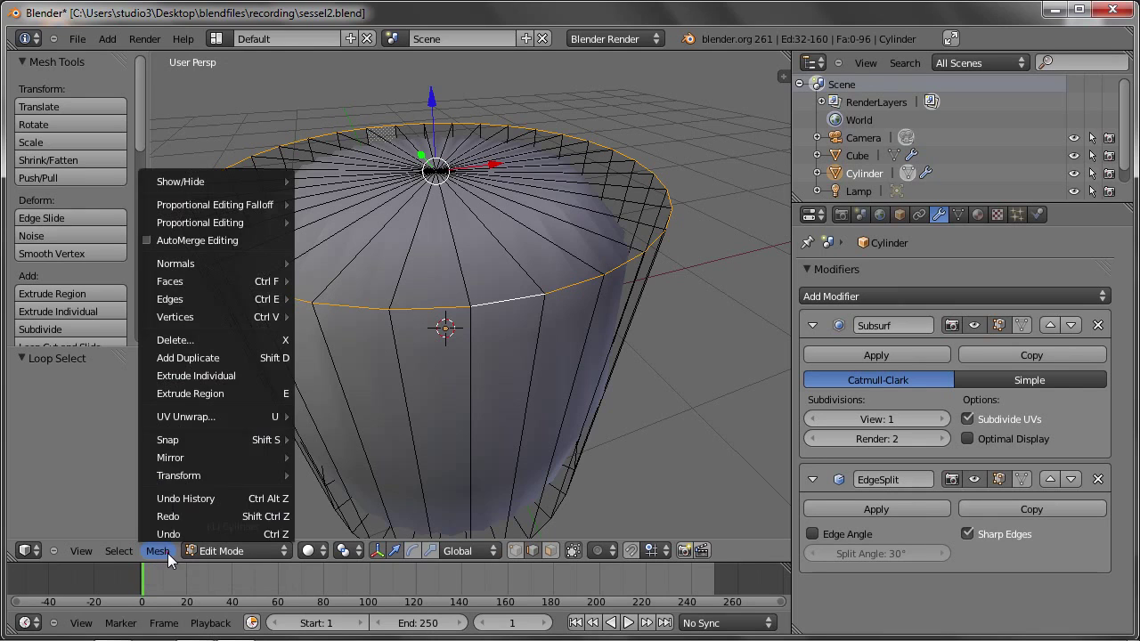
pyautogui.moveTo(190, 299)
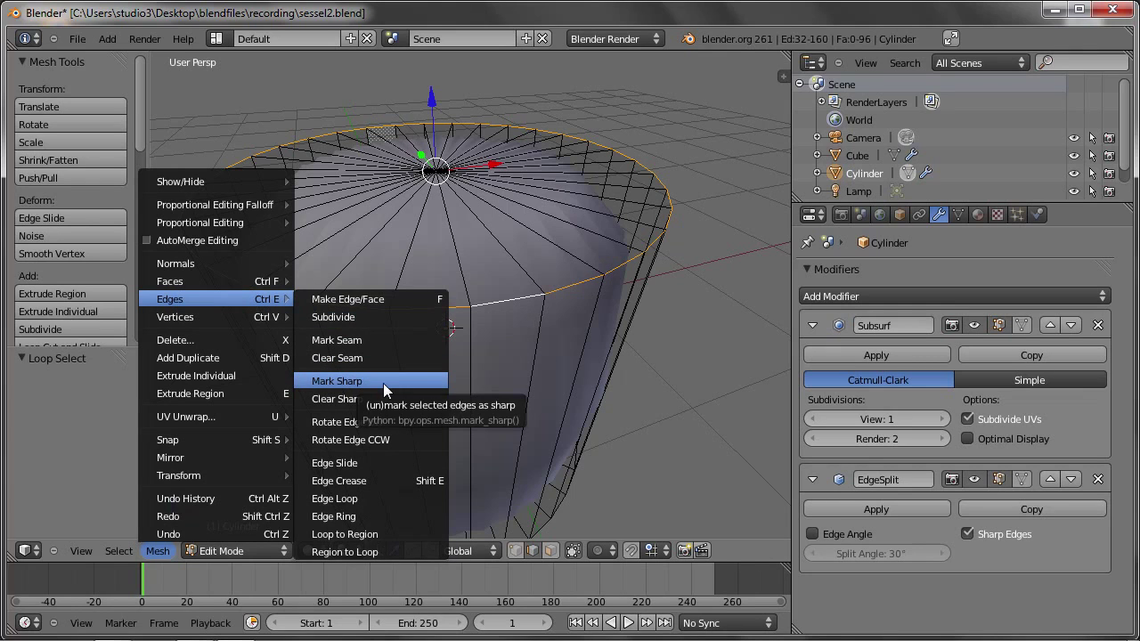
pyautogui.click(383, 381)
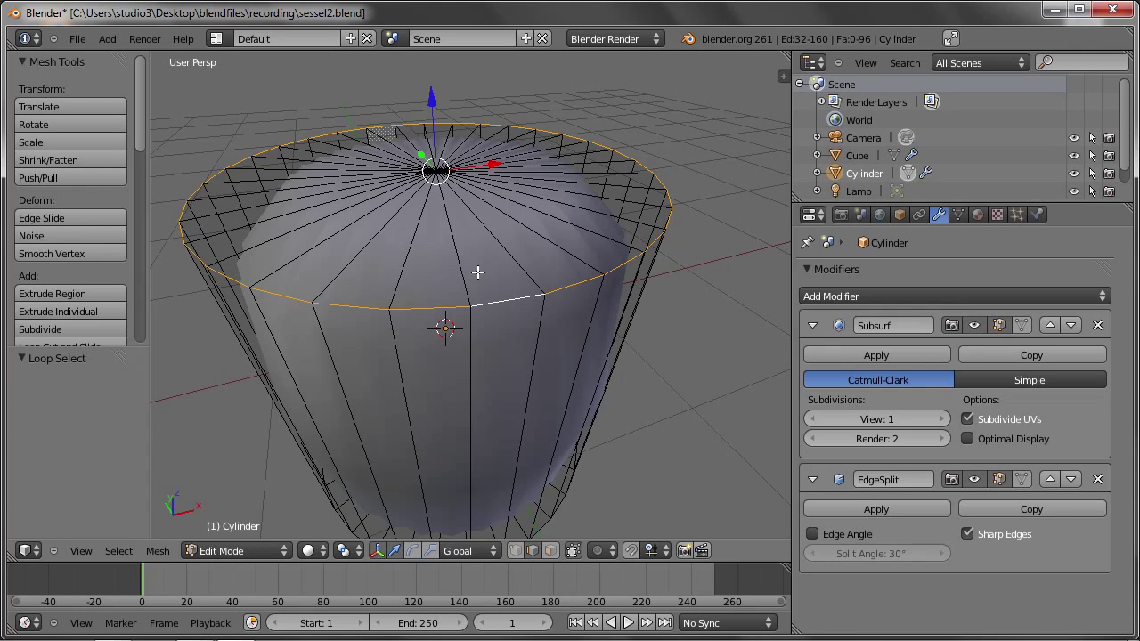
pyautogui.click(156, 550)
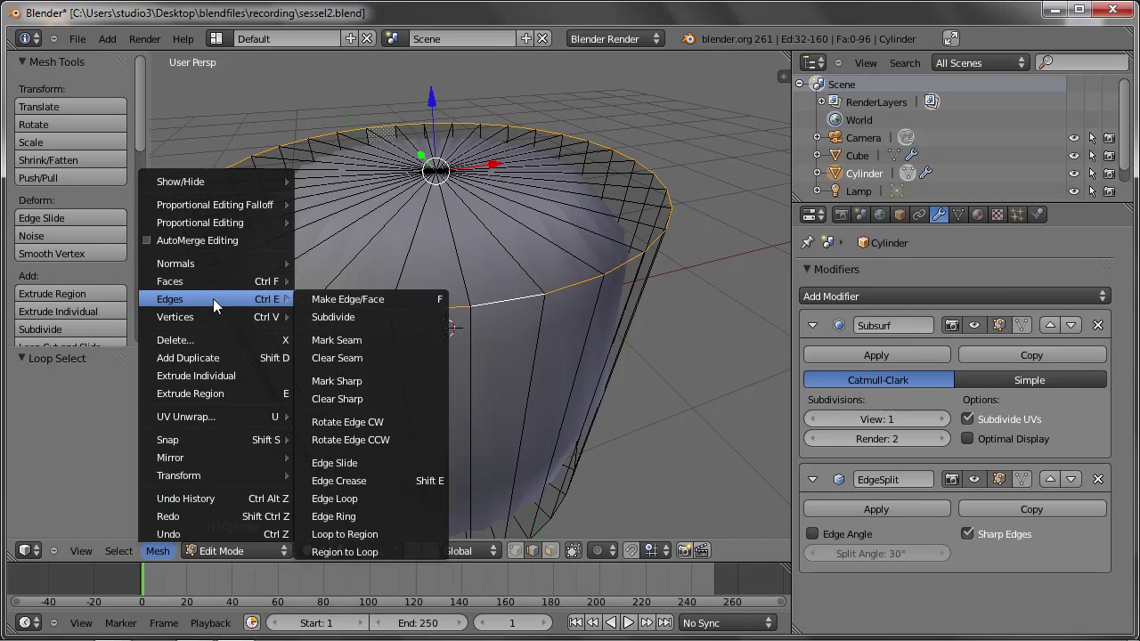
pyautogui.moveTo(170, 300)
pyautogui.click(337, 382)
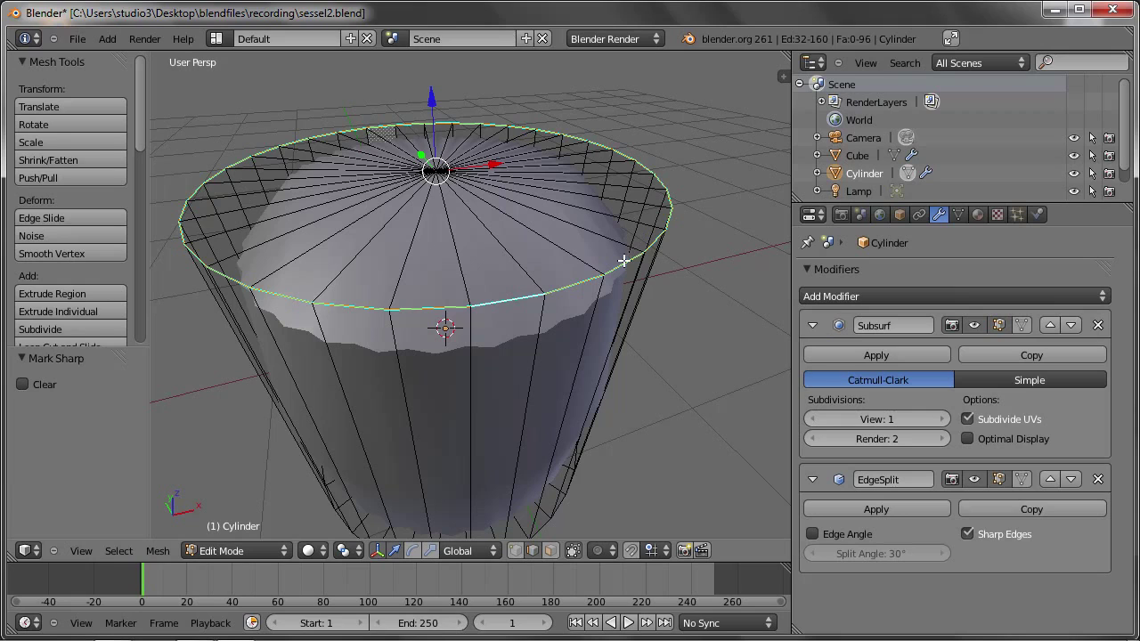
pyautogui.press('Tab')
pyautogui.press('Tab')
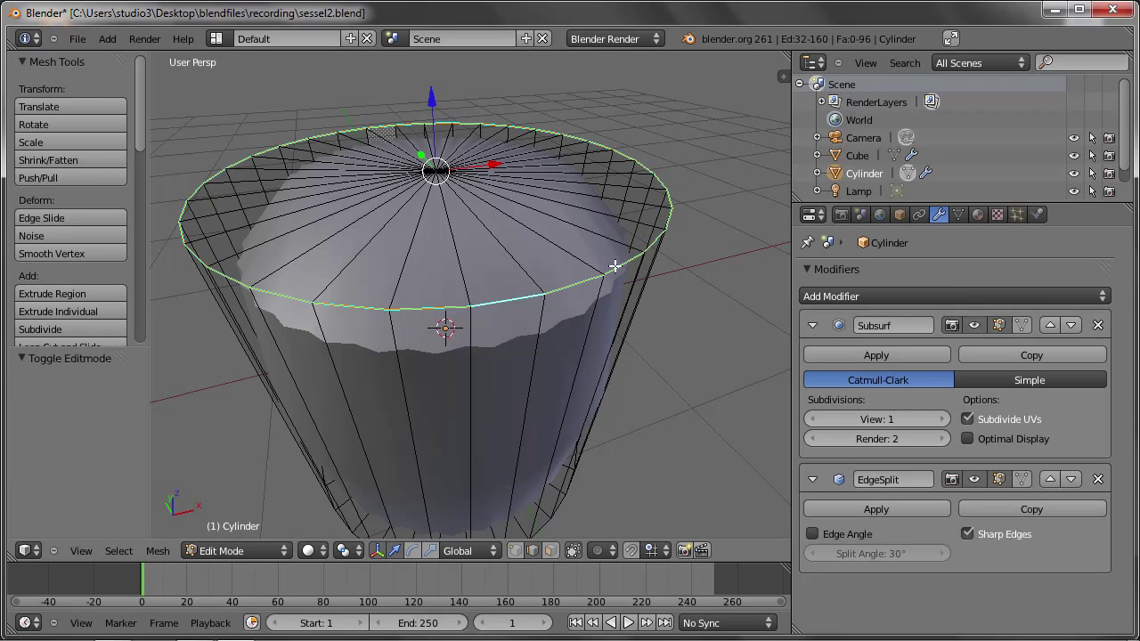
pyautogui.press('Tab')
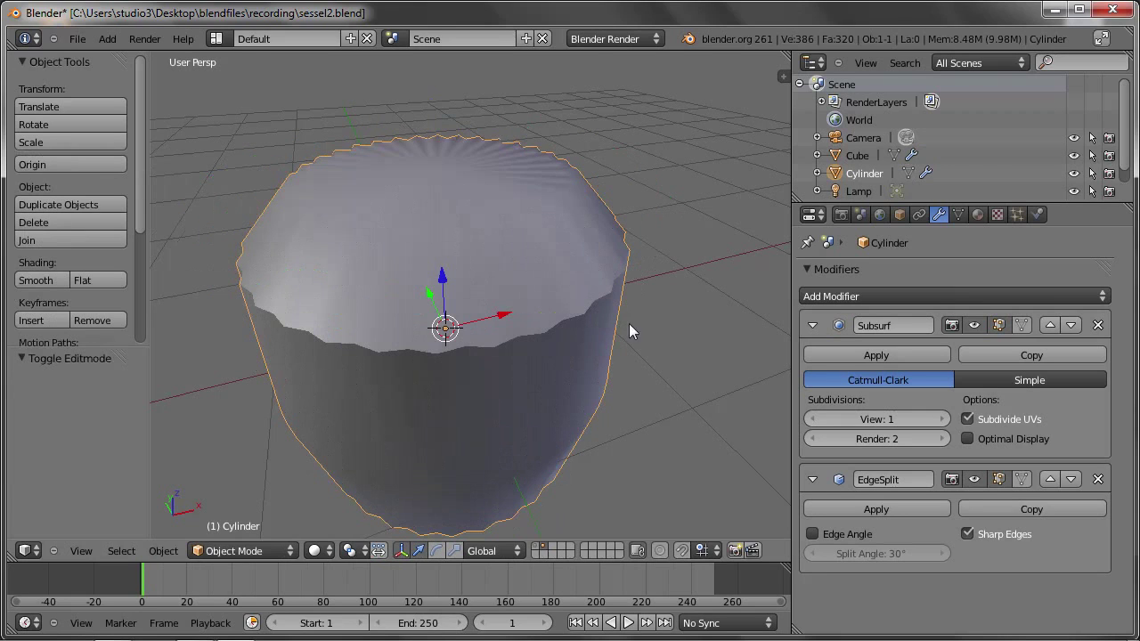
# - Raise the Subsurf View subdivisions from 1 to 2 and orbit to inspect the smoother cylinder
pyautogui.moveTo(353, 353)
pyautogui.mouseDown(button='middle')
pyautogui.moveTo(274, 293)
pyautogui.moveTo(255, 319)
pyautogui.moveTo(378, 376)
pyautogui.moveTo(459, 360)
pyautogui.mouseUp(button='middle')
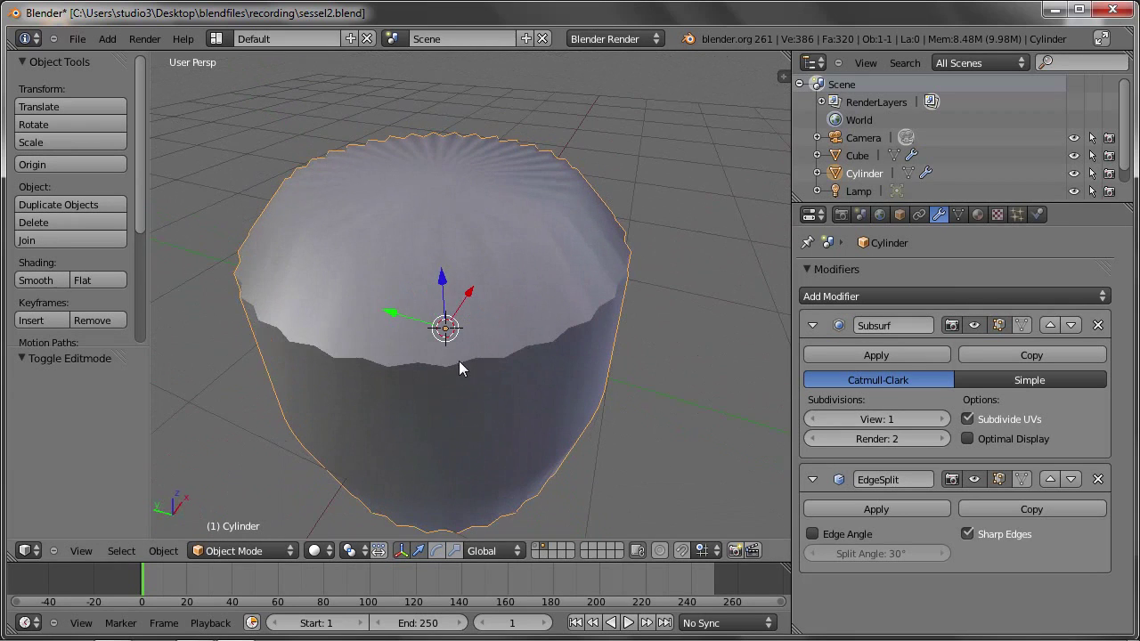
pyautogui.click(943, 418)
pyautogui.moveTo(664, 370)
pyautogui.mouseDown(button='middle')
pyautogui.moveTo(564, 298)
pyautogui.moveTo(509, 343)
pyautogui.moveTo(574, 392)
pyautogui.mouseUp(button='middle')
pyautogui.moveTo(518, 300); pyautogui.dragTo(497, 258, button='middle')
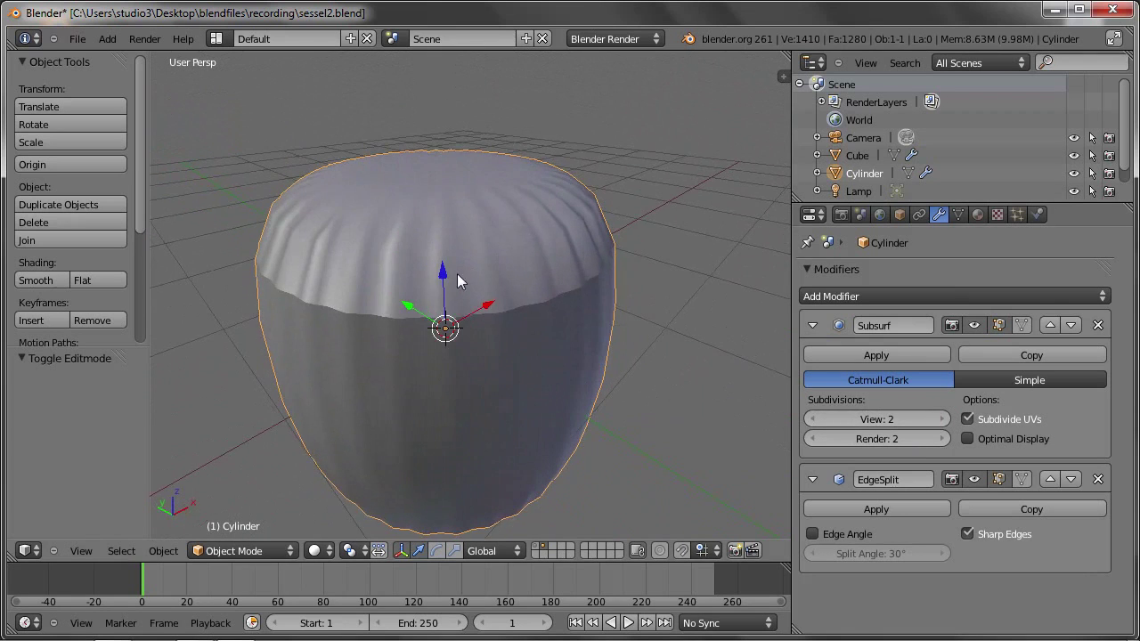
pyautogui.moveTo(371, 348)
pyautogui.mouseDown(button='middle')
pyautogui.moveTo(338, 315)
pyautogui.moveTo(291, 298)
pyautogui.moveTo(333, 333)
pyautogui.mouseUp(button='middle')
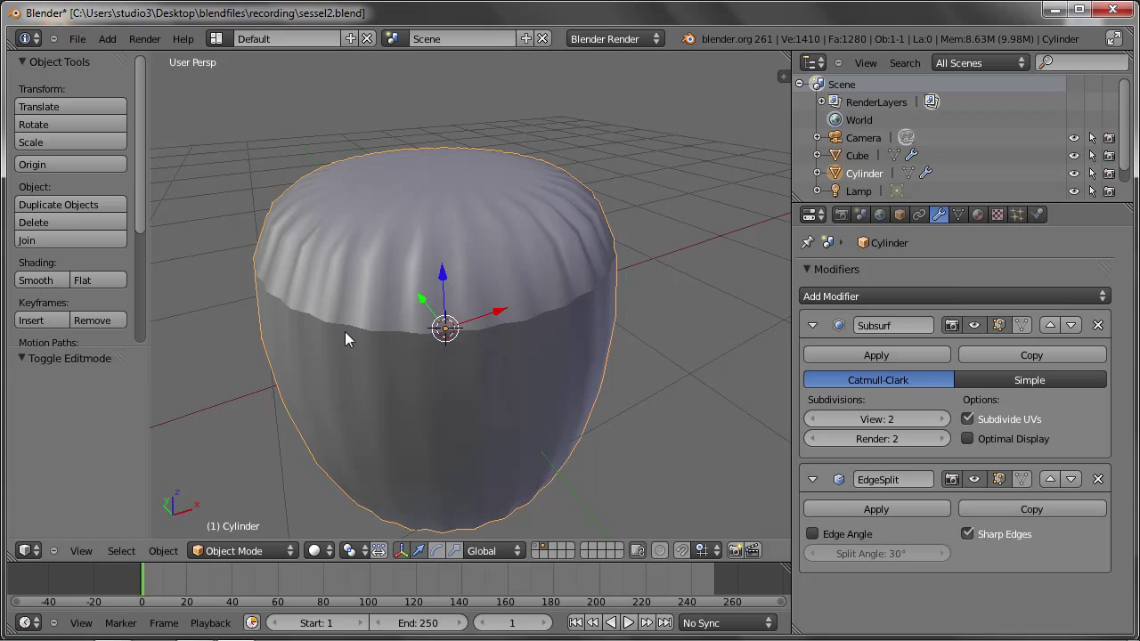
# - Delete the cylinder, show the chair's layer, and save over sessel2.blend
pyautogui.press('x')
pyautogui.click(344, 332)
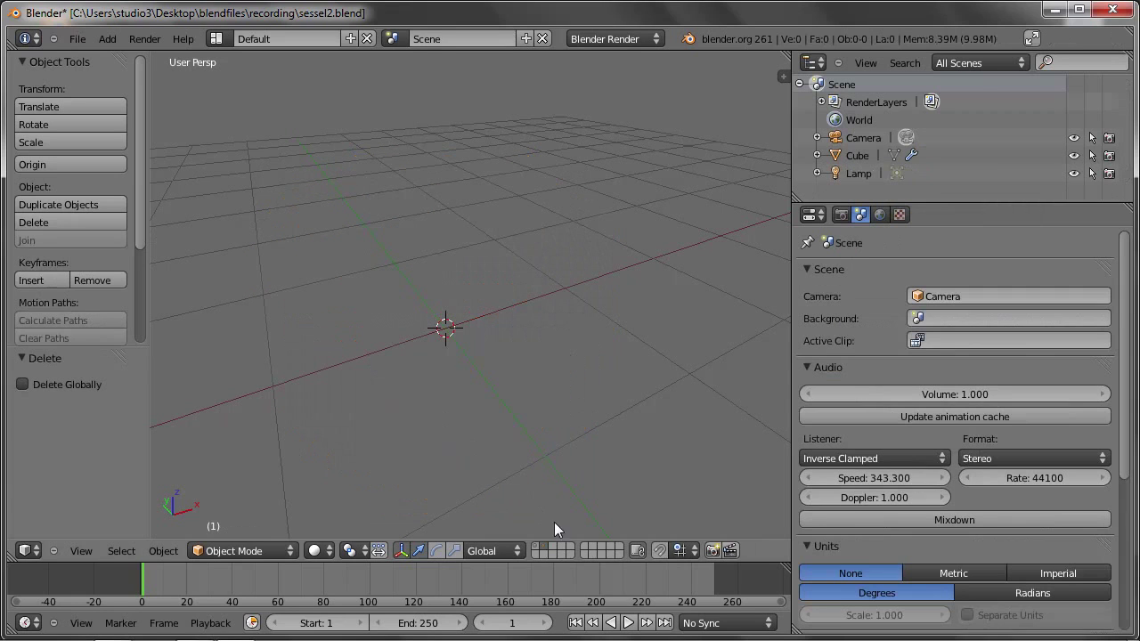
pyautogui.click(537, 545)
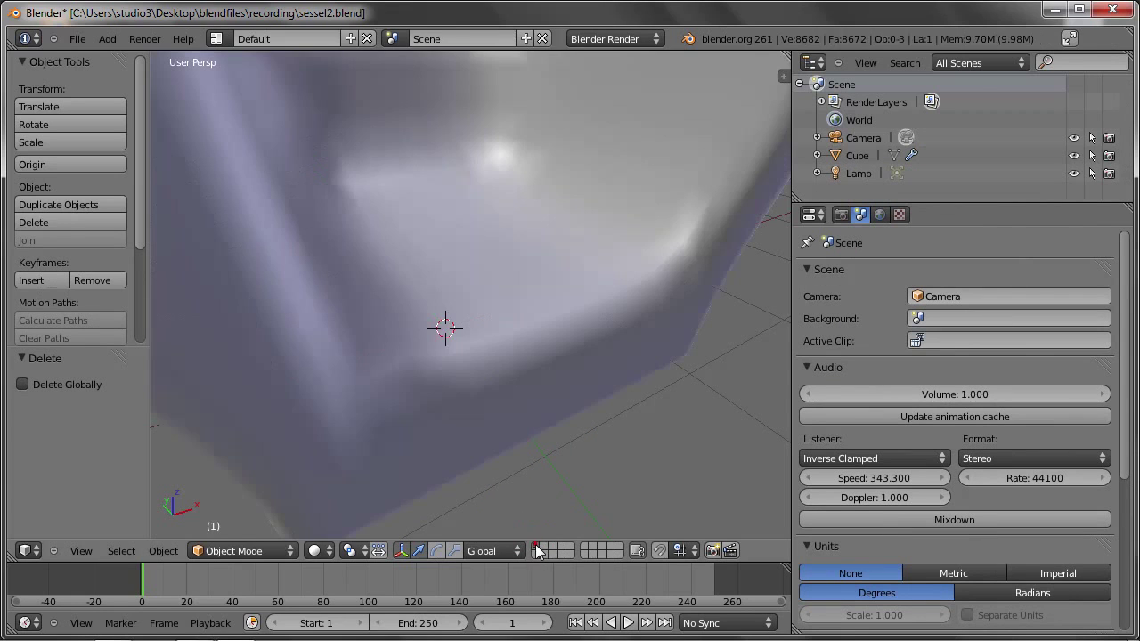
pyautogui.moveTo(481, 428)
pyautogui.mouseDown(button='middle')
pyautogui.moveTo(374, 320)
pyautogui.moveTo(461, 389)
pyautogui.moveTo(425, 387)
pyautogui.moveTo(495, 371)
pyautogui.mouseUp(button='middle')
pyautogui.hotkey('ctrl', 's')
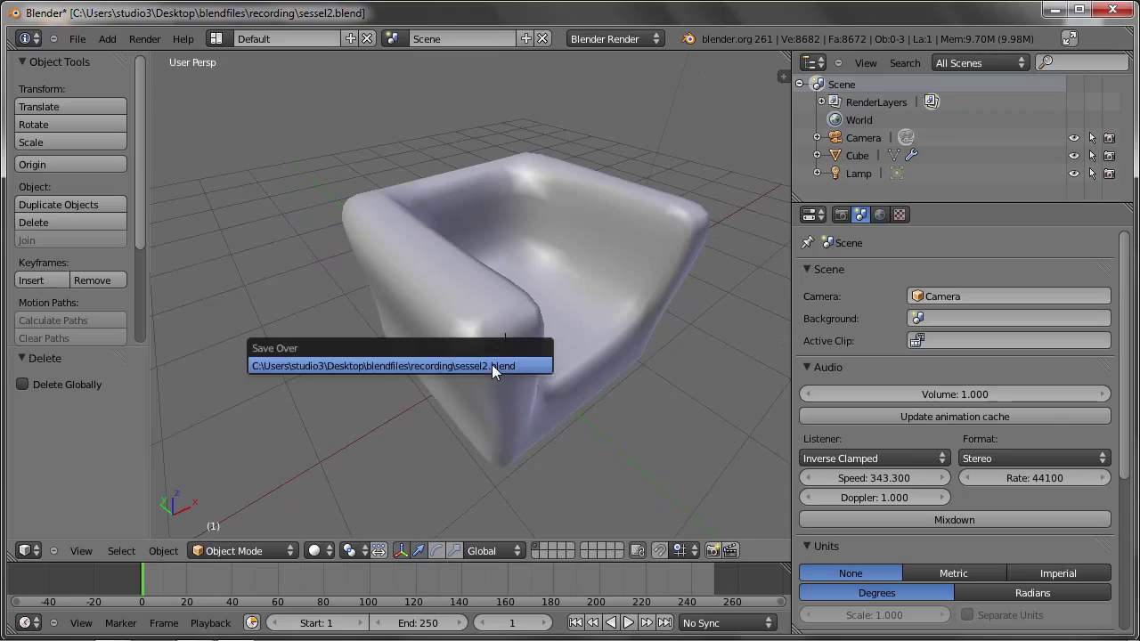
pyautogui.click(484, 365)
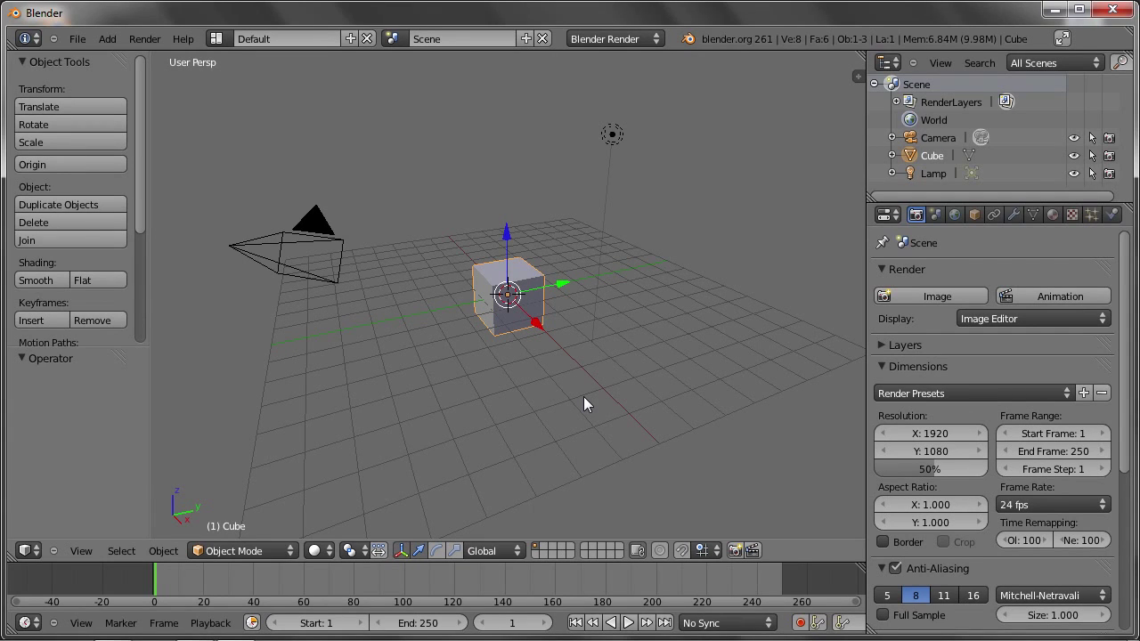
# - Add a Screw modifier to the default cube and enter Edit Mode on its mesh
pyautogui.click(1015, 214)
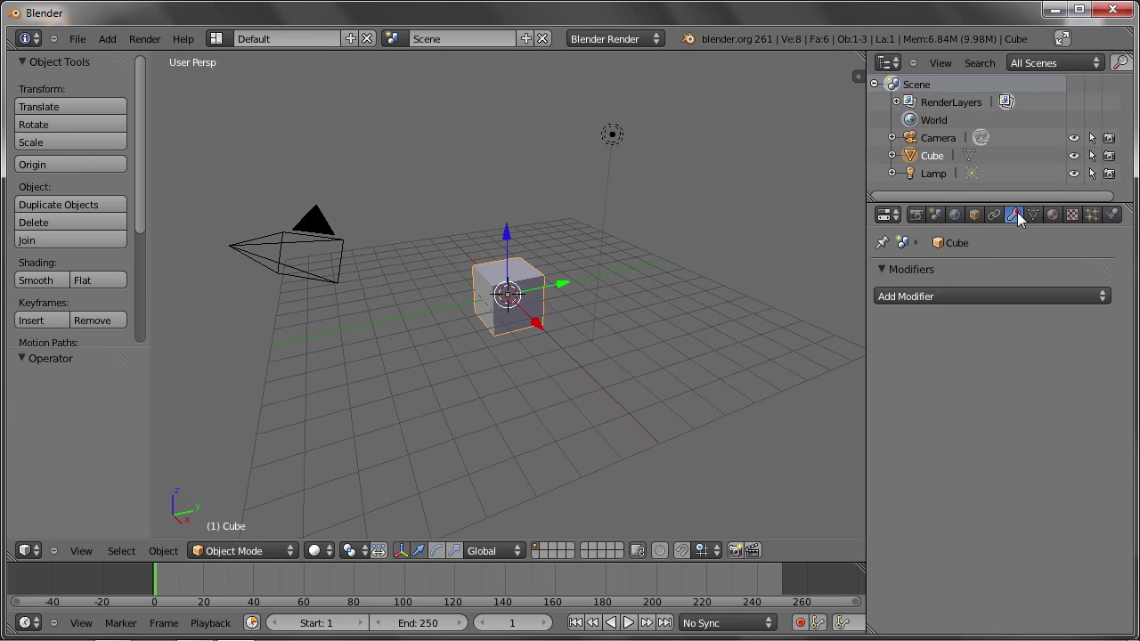
pyautogui.click(1002, 294)
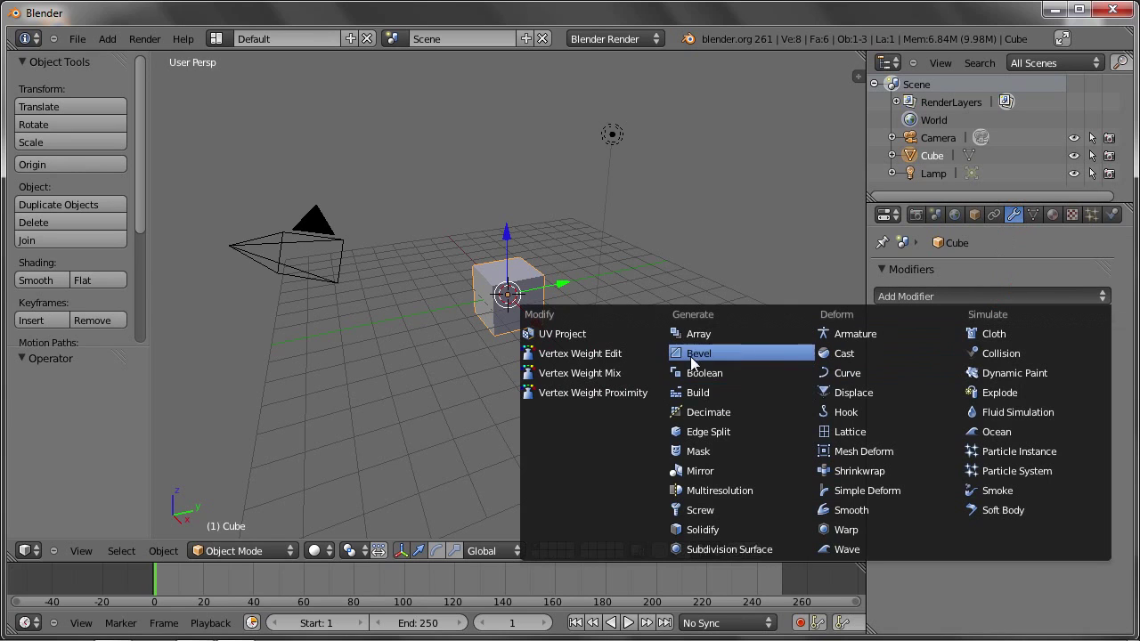
pyautogui.click(755, 510)
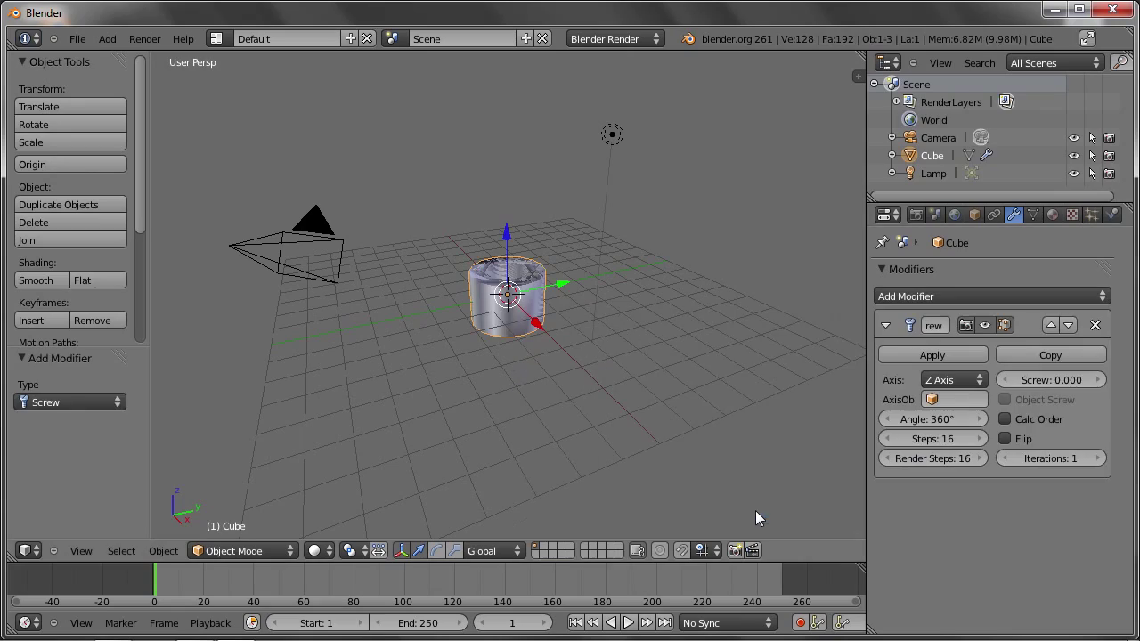
pyautogui.scroll(3, 505, 305)
pyautogui.moveTo(505, 305)
pyautogui.mouseDown(button='middle')
pyautogui.moveTo(437, 214)
pyautogui.moveTo(478, 271)
pyautogui.moveTo(458, 291)
pyautogui.moveTo(566, 270)
pyautogui.moveTo(543, 297)
pyautogui.mouseUp(button='middle')
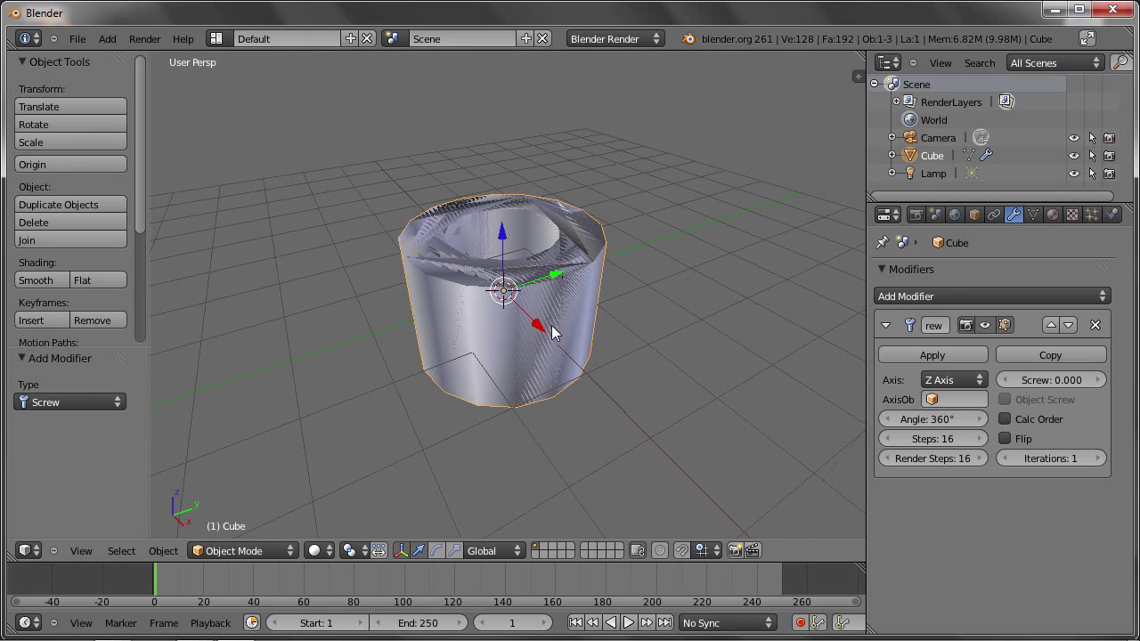
pyautogui.press('Tab')
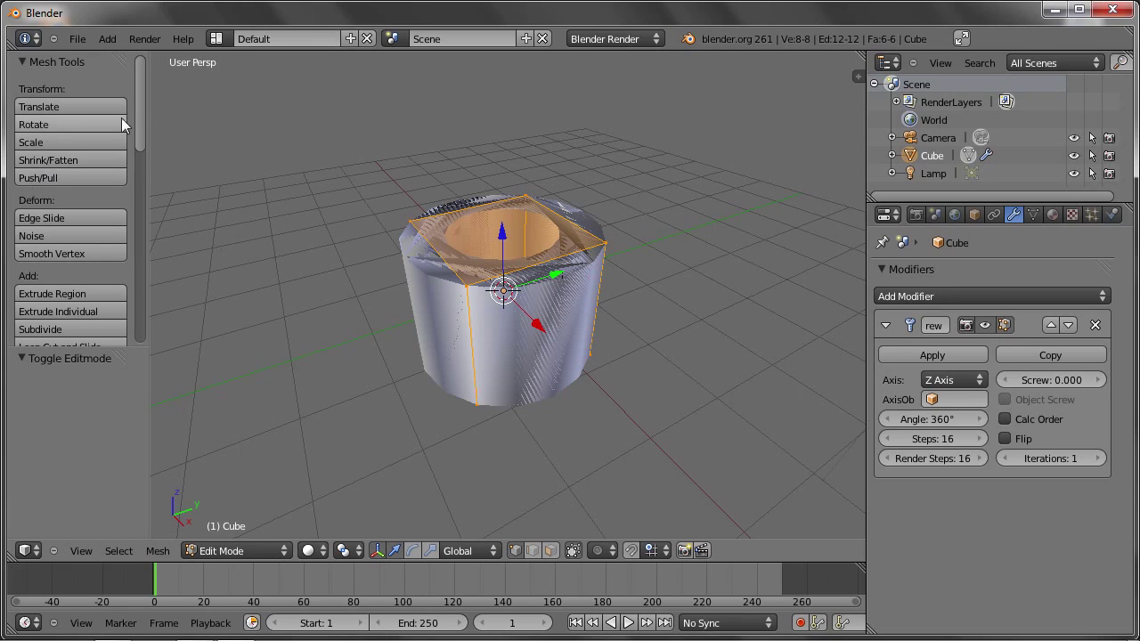
# - Merge all of the cube's vertices At Cursor into a single vertex
pyautogui.scroll(-3, 60, 126)
pyautogui.scroll(-2, 61, 125)
pyautogui.scroll(-1, 61, 125)
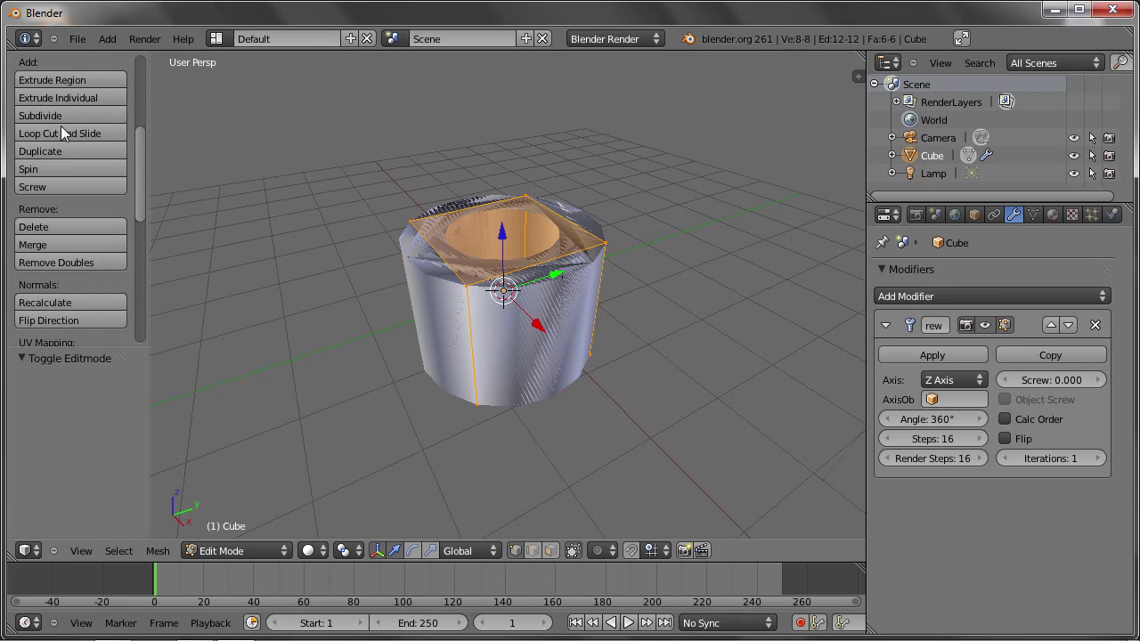
pyautogui.click(48, 247)
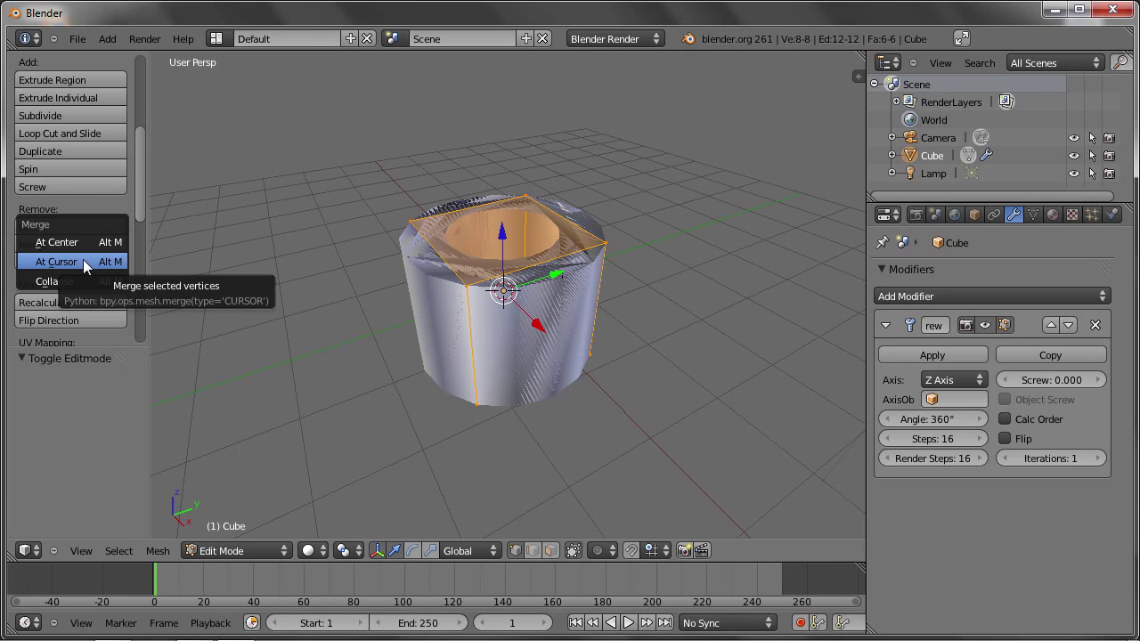
pyautogui.click(83, 261)
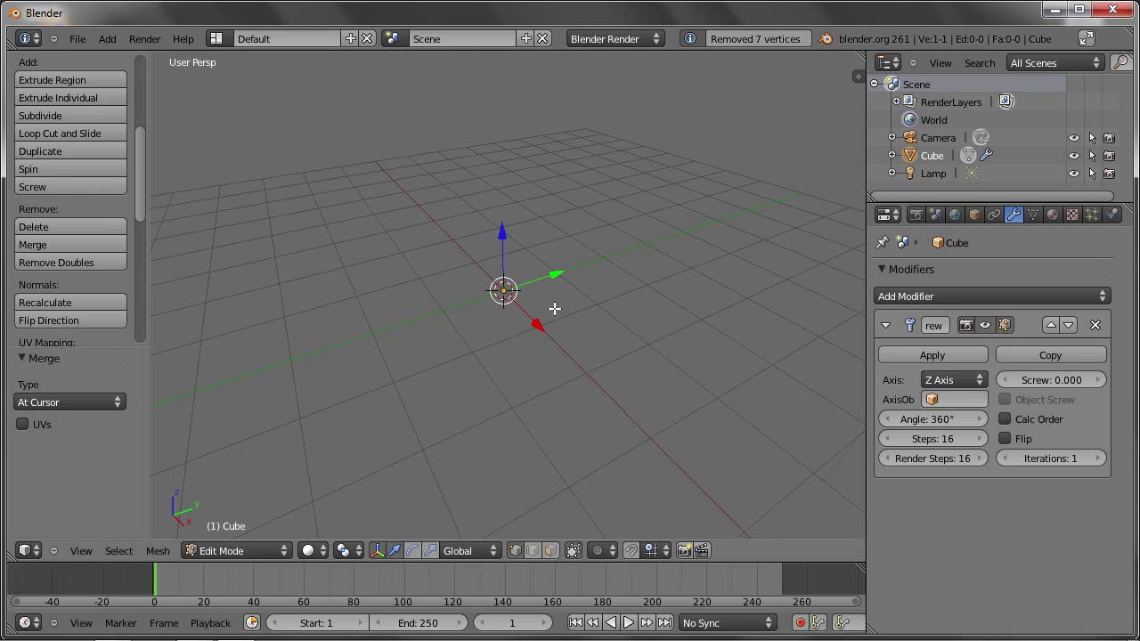
pyautogui.moveTo(554, 308); pyautogui.dragTo(521, 343, button='middle')
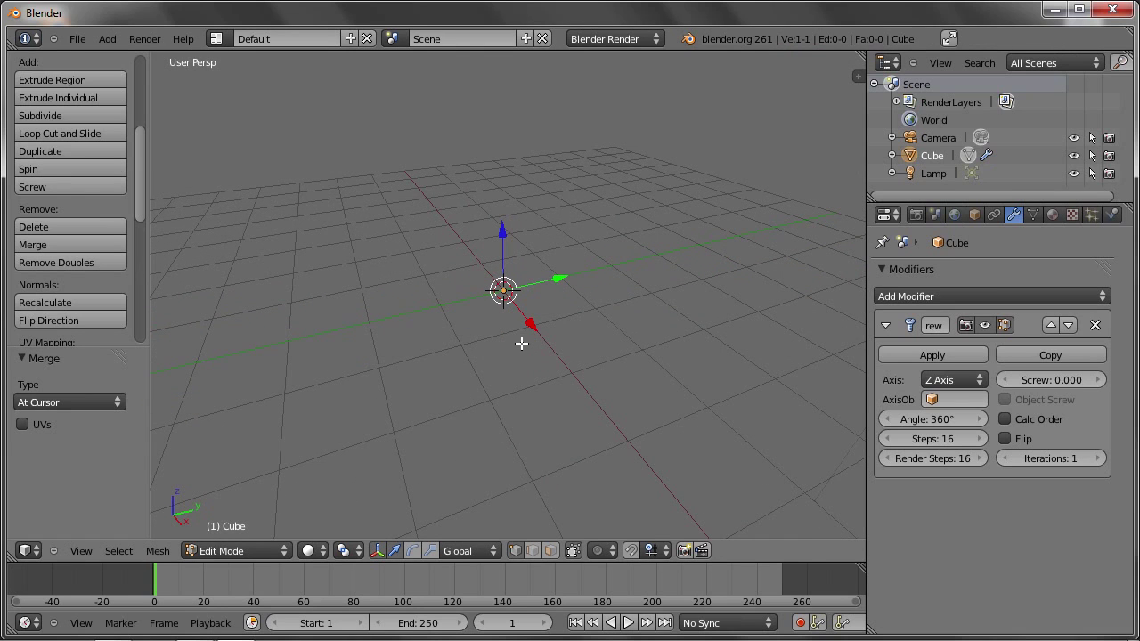
# - Switch to front orthographic view, widen the side panels, and start extruding a vertex along X
pyautogui.press('KP_1')
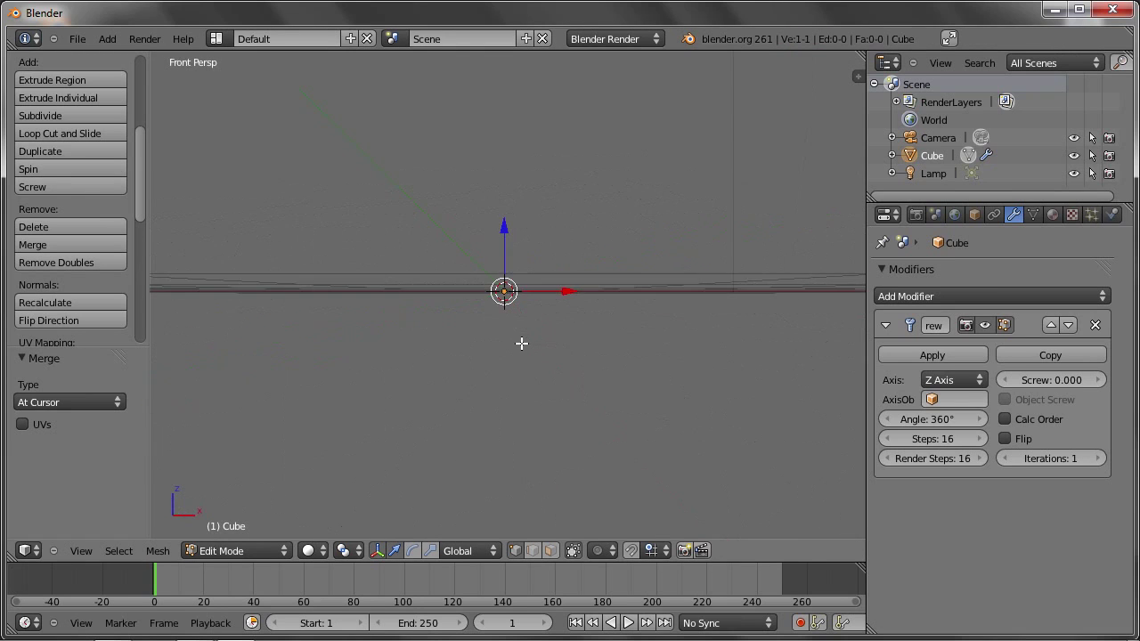
pyautogui.press('KP_5')
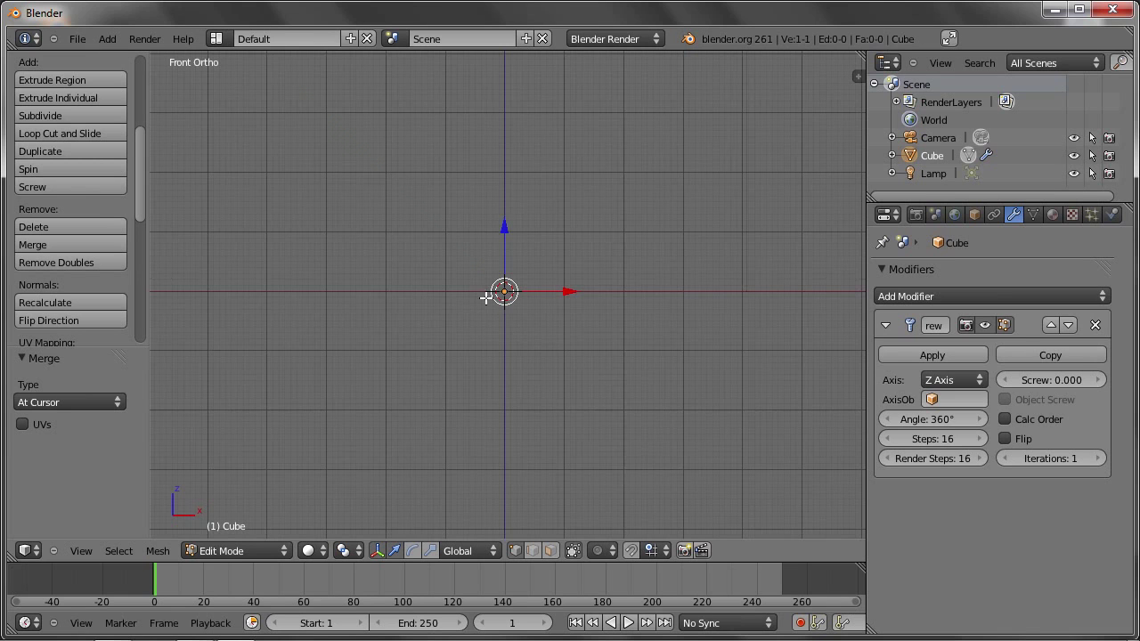
pyautogui.keyDown('shift'); pyautogui.moveTo(505, 289); pyautogui.dragTo(496, 413, button='middle'); pyautogui.keyUp('shift')
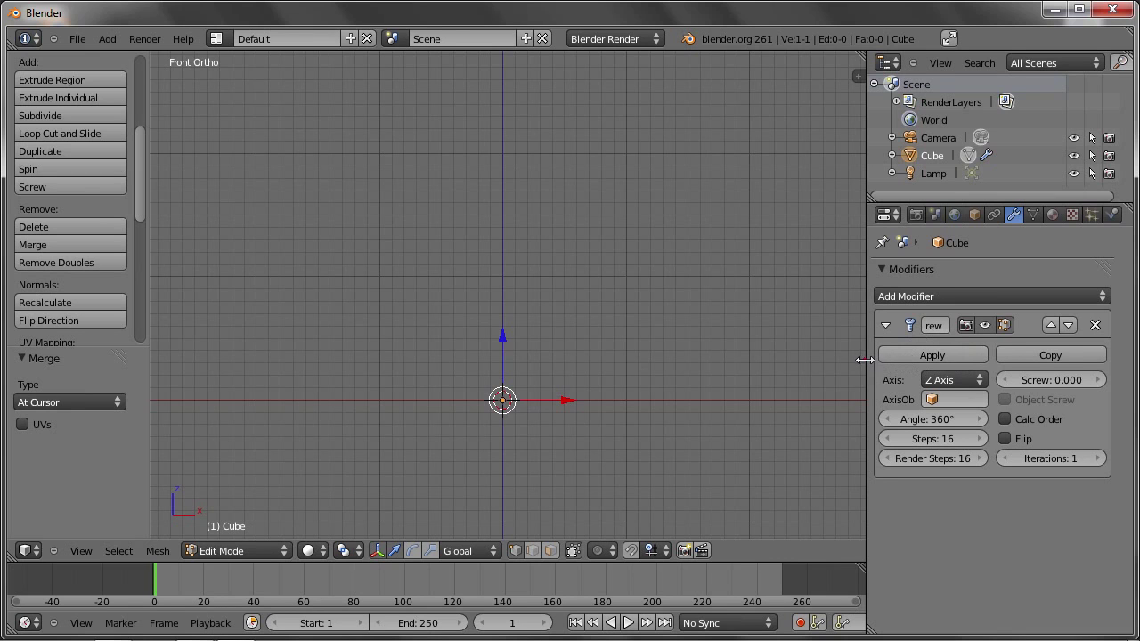
pyautogui.moveTo(866, 357); pyautogui.dragTo(846, 357)
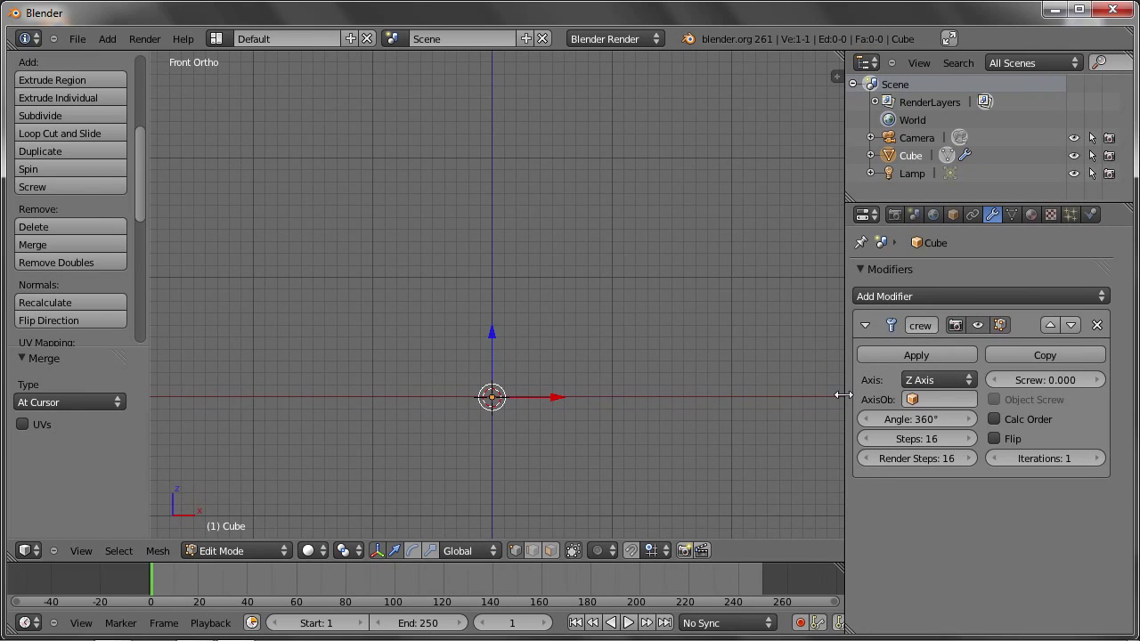
pyautogui.moveTo(843, 396); pyautogui.dragTo(820, 399)
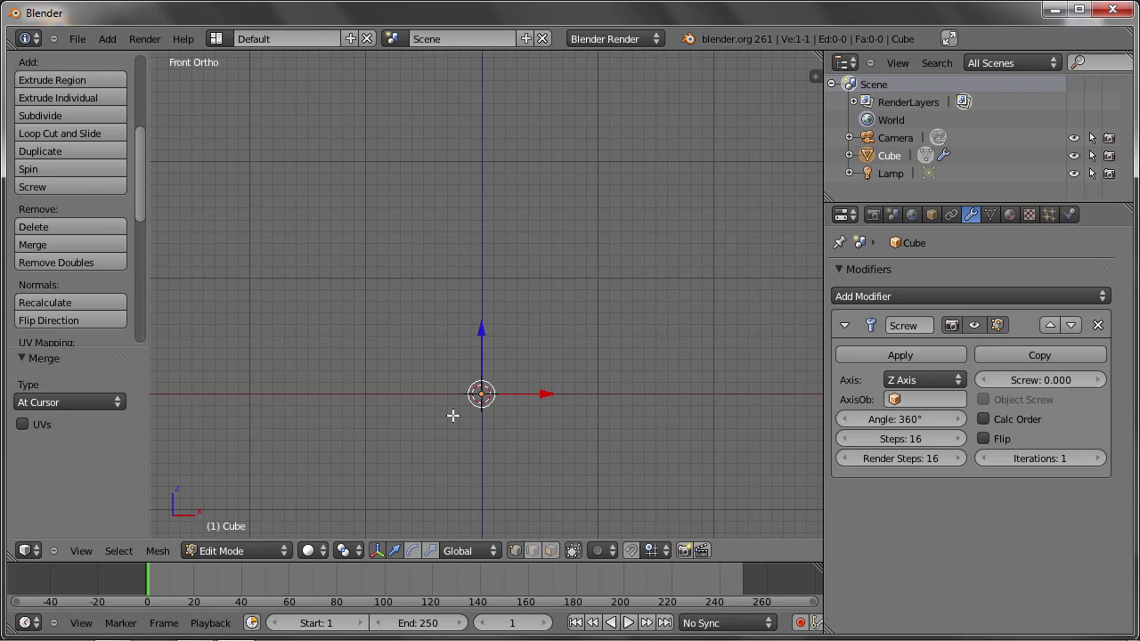
pyautogui.press('e')
pyautogui.press('x')
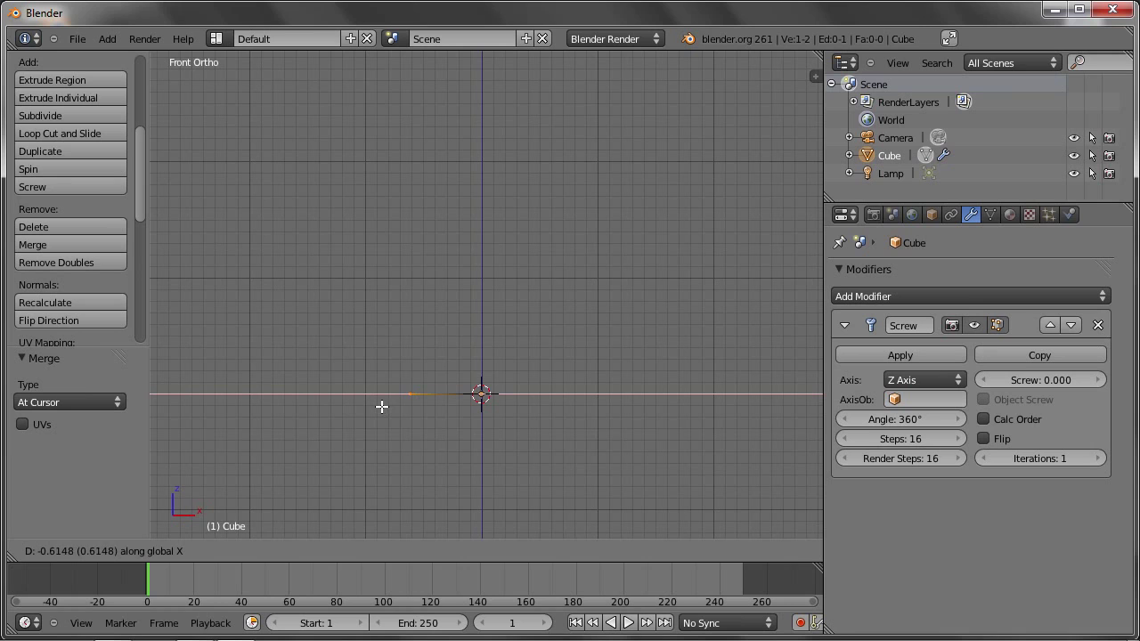
# - Place the X-extruded vertex to the left to begin the glass profile
pyautogui.click(387, 411)
pyautogui.scroll(2, 407, 402)
pyautogui.scroll(3, 407, 400)
pyautogui.scroll(-1, 504, 399)
pyautogui.scroll(-5, 490, 394)
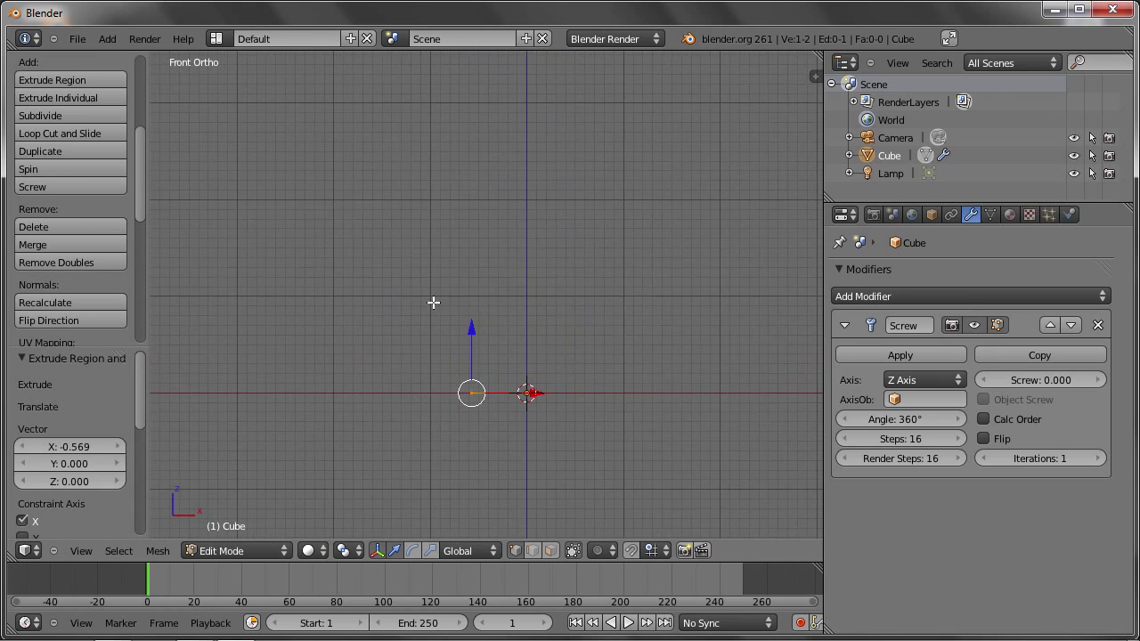
pyautogui.scroll(3, 493, 388)
pyautogui.keyDown('shift'); pyautogui.moveTo(496, 397); pyautogui.dragTo(448, 434, button='middle'); pyautogui.keyUp('shift')
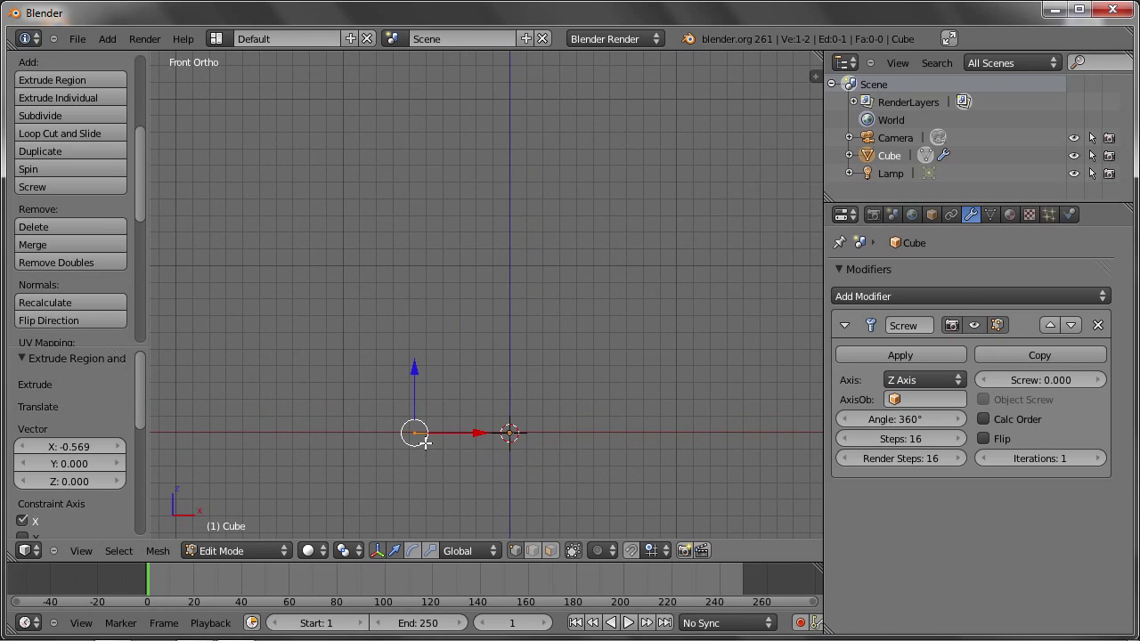
# - Extrude two more base vertices out to the foot's edge and inspect the revolved disc
pyautogui.press('e')
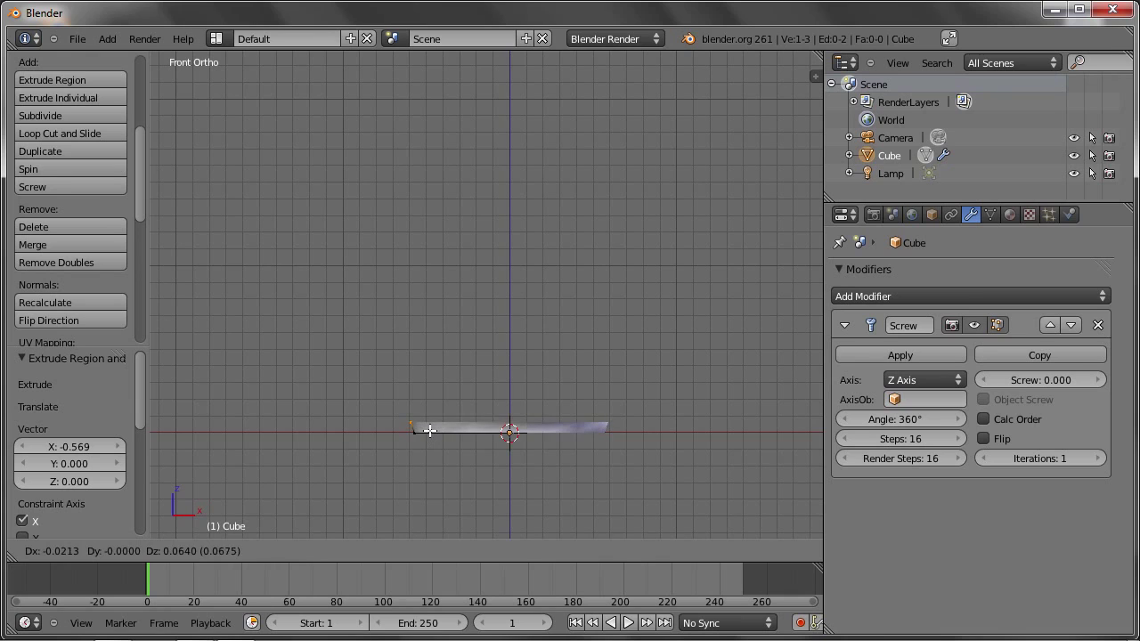
pyautogui.click(427, 432)
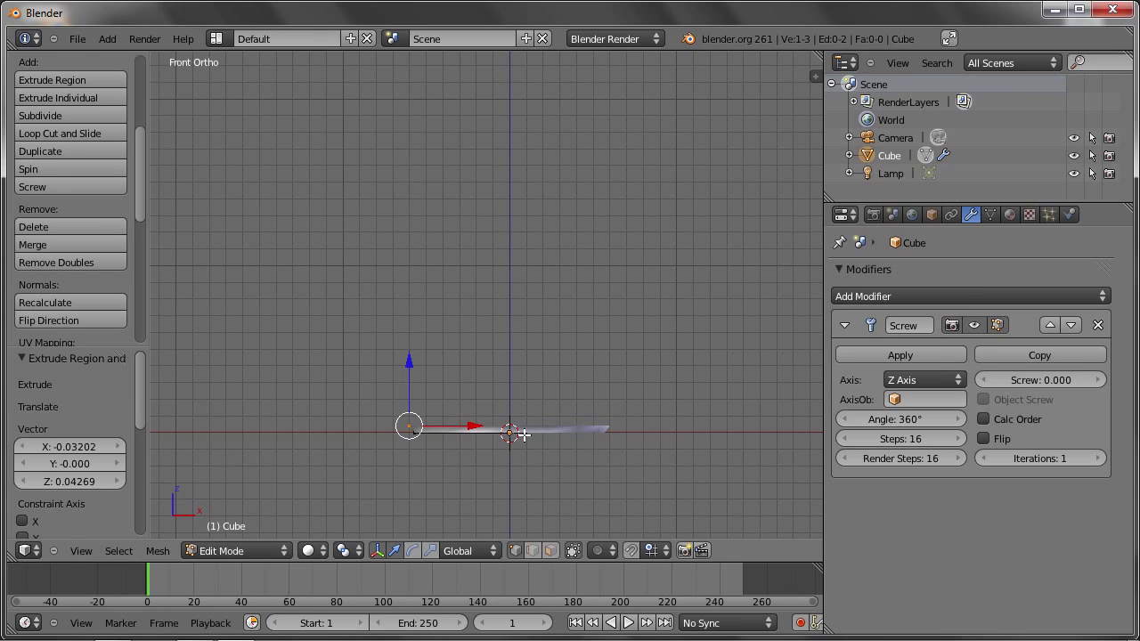
pyautogui.scroll(3, 510, 415)
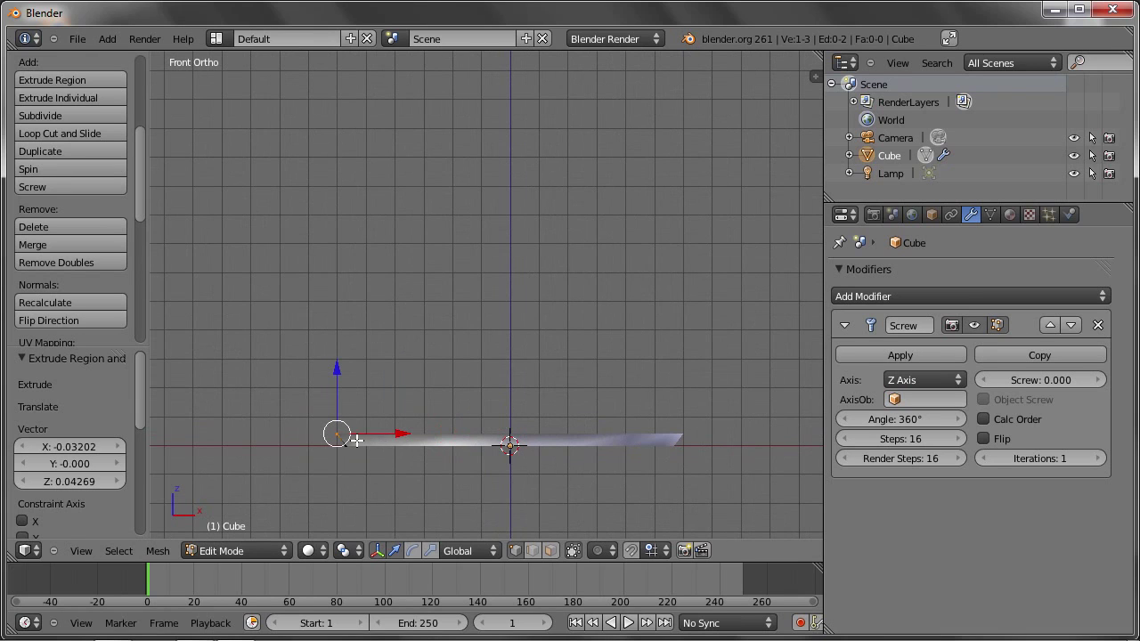
pyautogui.press('e')
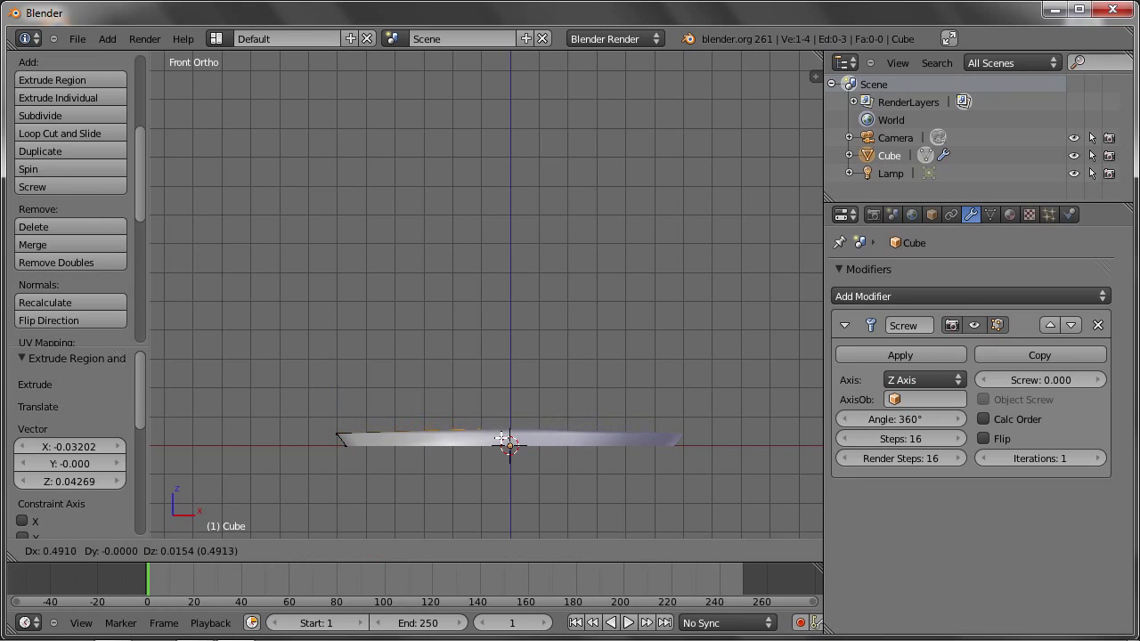
pyautogui.click(514, 434)
pyautogui.moveTo(483, 375)
pyautogui.mouseDown(button='middle')
pyautogui.moveTo(461, 367)
pyautogui.moveTo(559, 298)
pyautogui.moveTo(476, 354)
pyautogui.mouseUp(button='middle')
pyautogui.moveTo(490, 395); pyautogui.dragTo(461, 395, button='middle')
pyautogui.press('KP_1')
pyautogui.scroll(3, 343, 447)
# - Nudge the outer base vertex inward and extrude the stem up to 0.760
pyautogui.rightClick(332, 419)
pyautogui.moveTo(390, 418); pyautogui.dragTo(419, 422)
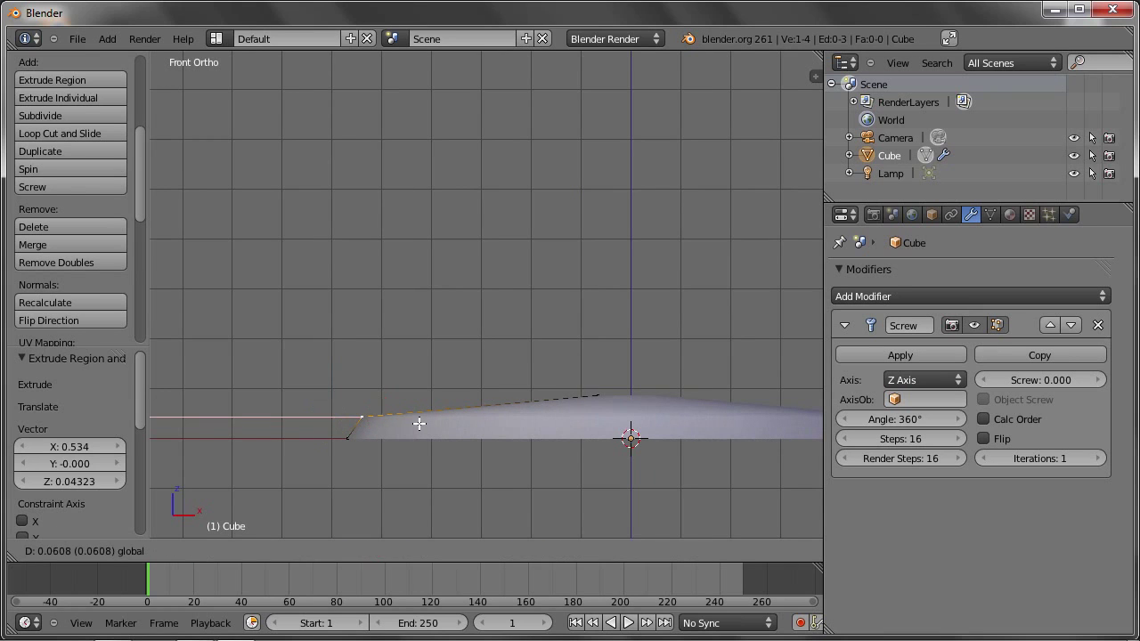
pyautogui.rightClick(594, 391)
pyautogui.scroll(-2, 598, 369)
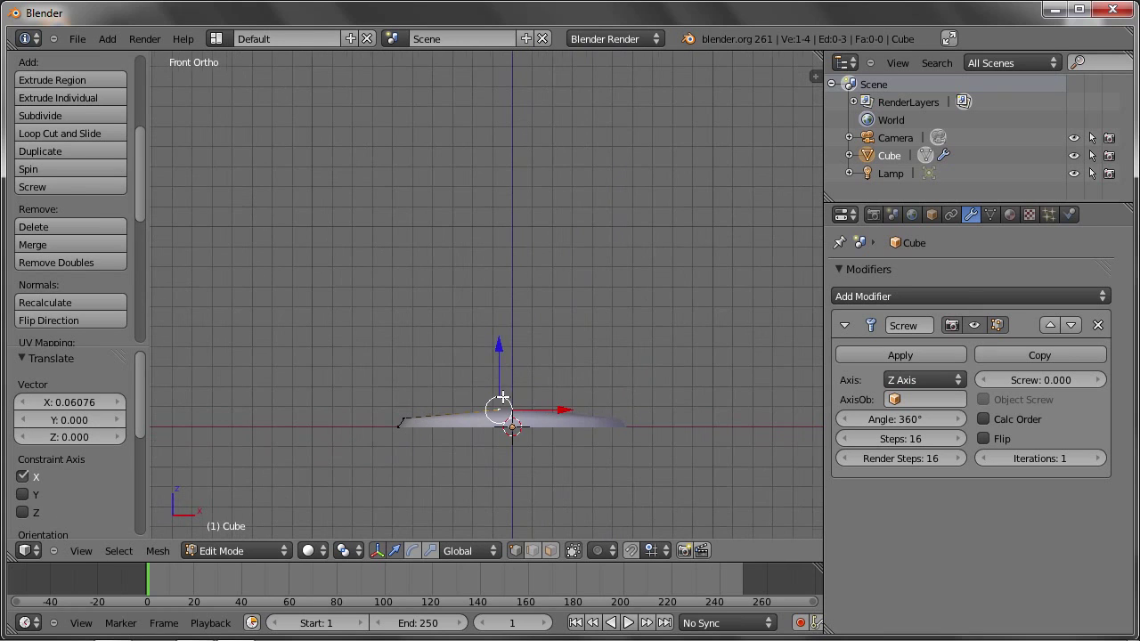
pyautogui.press('e')
pyautogui.click(498, 332)
pyautogui.moveTo(497, 294)
pyautogui.mouseDown()
pyautogui.moveTo(491, 158)
pyautogui.moveTo(491, 191)
pyautogui.mouseUp()
pyautogui.scroll(-3, 482, 191)
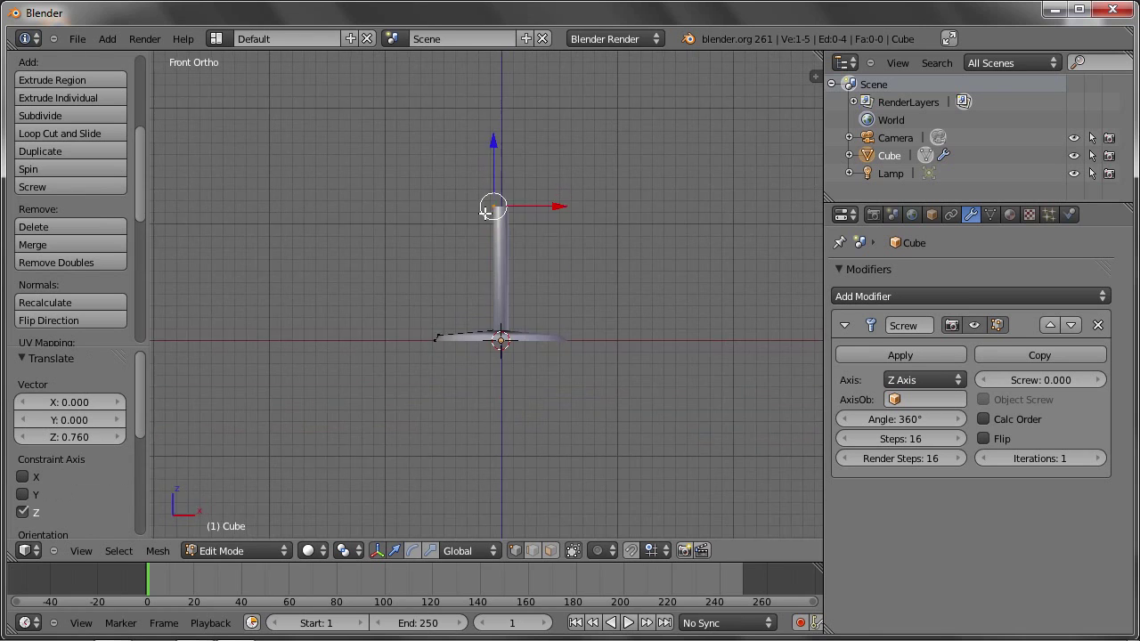
pyautogui.keyDown('shift'); pyautogui.moveTo(490, 209); pyautogui.dragTo(517, 362, button='middle'); pyautogui.keyUp('shift')
# - Extrude four vertices outward and upward from the stem top to form the bowl up to the rim
pyautogui.press('e')
pyautogui.click(445, 359)
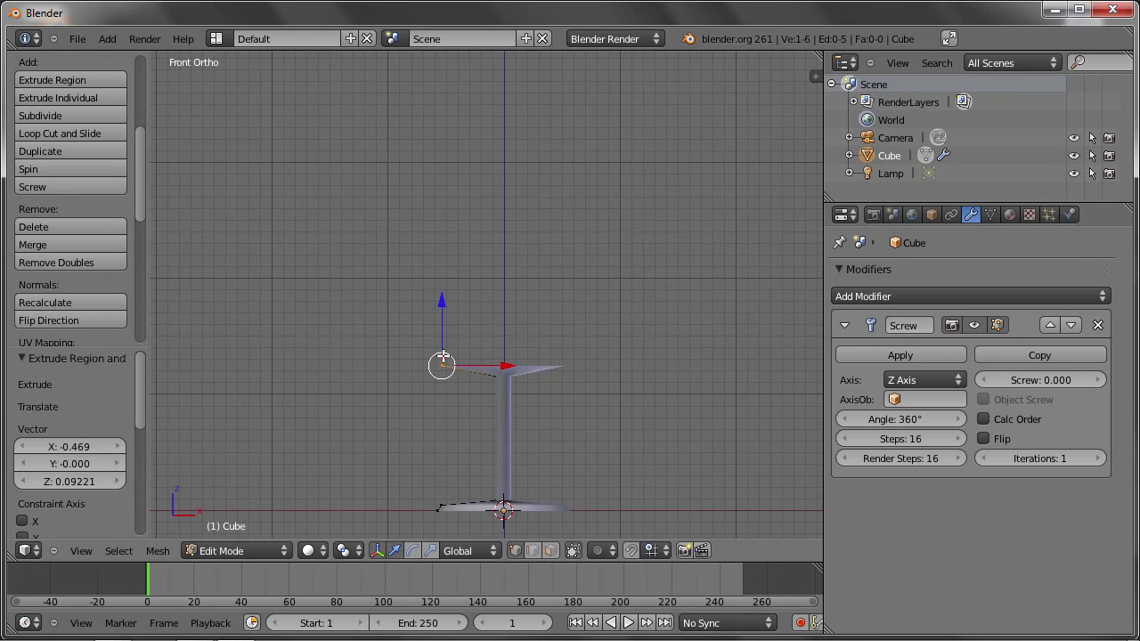
pyautogui.press('e')
pyautogui.click(416, 298)
pyautogui.press('e')
pyautogui.click(415, 221)
pyautogui.press('e')
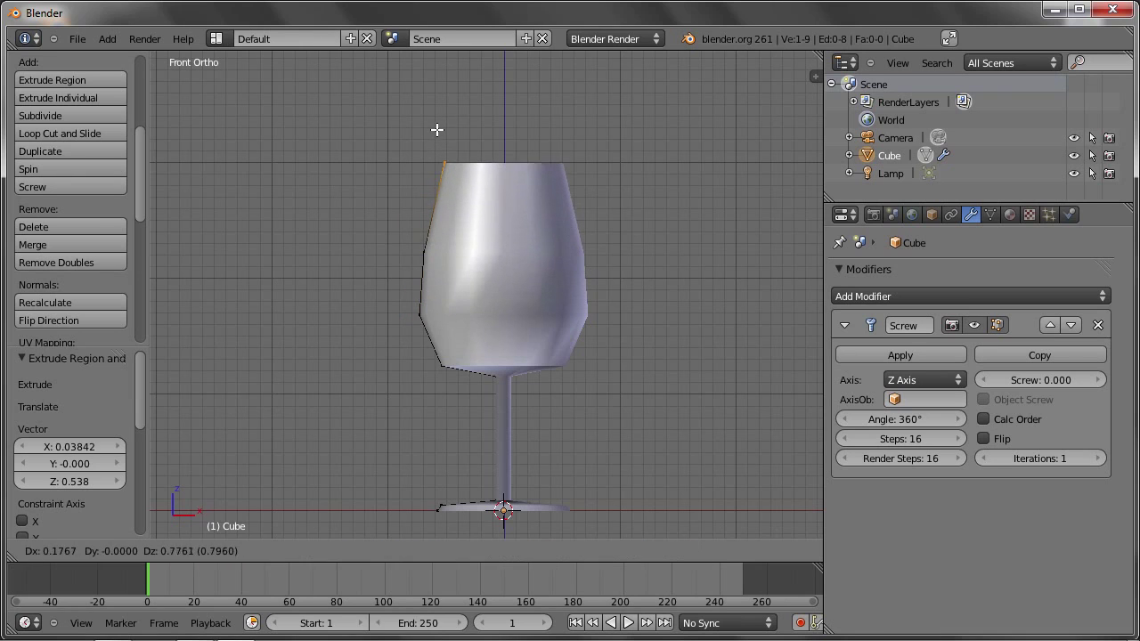
pyautogui.click(439, 126)
# - Check the revolved glass in wireframe, then return to solid front orthographic view
pyautogui.scroll(1, 459, 155)
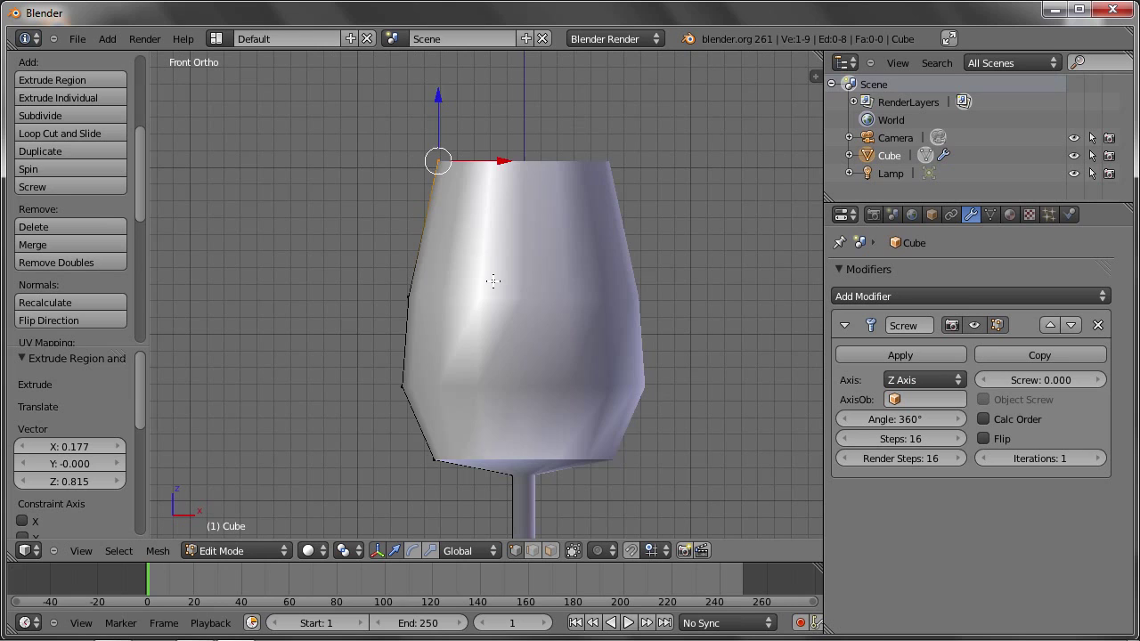
pyautogui.press('z')
pyautogui.moveTo(467, 177)
pyautogui.mouseDown(button='middle')
pyautogui.moveTo(463, 216)
pyautogui.moveTo(435, 245)
pyautogui.moveTo(354, 223)
pyautogui.moveTo(420, 282)
pyautogui.moveTo(422, 206)
pyautogui.mouseUp(button='middle')
pyautogui.press('z')
pyautogui.press('KP_1')
# - In wireframe, extrude the rim inward and add inner wall vertices down to the bowl bottom
pyautogui.press('z')
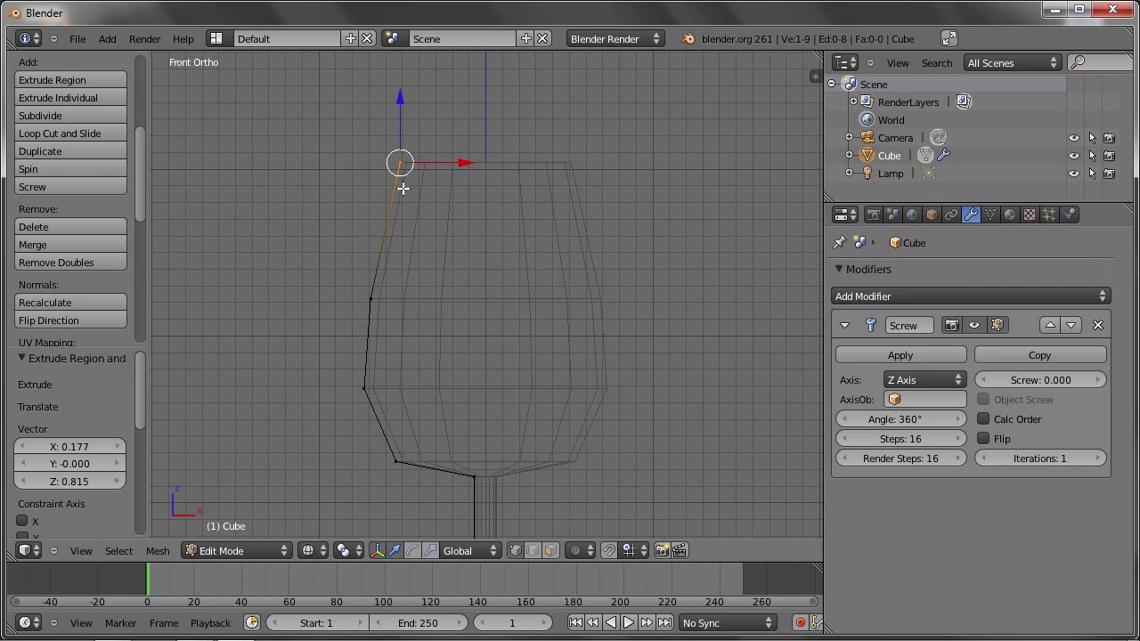
pyautogui.press('e')
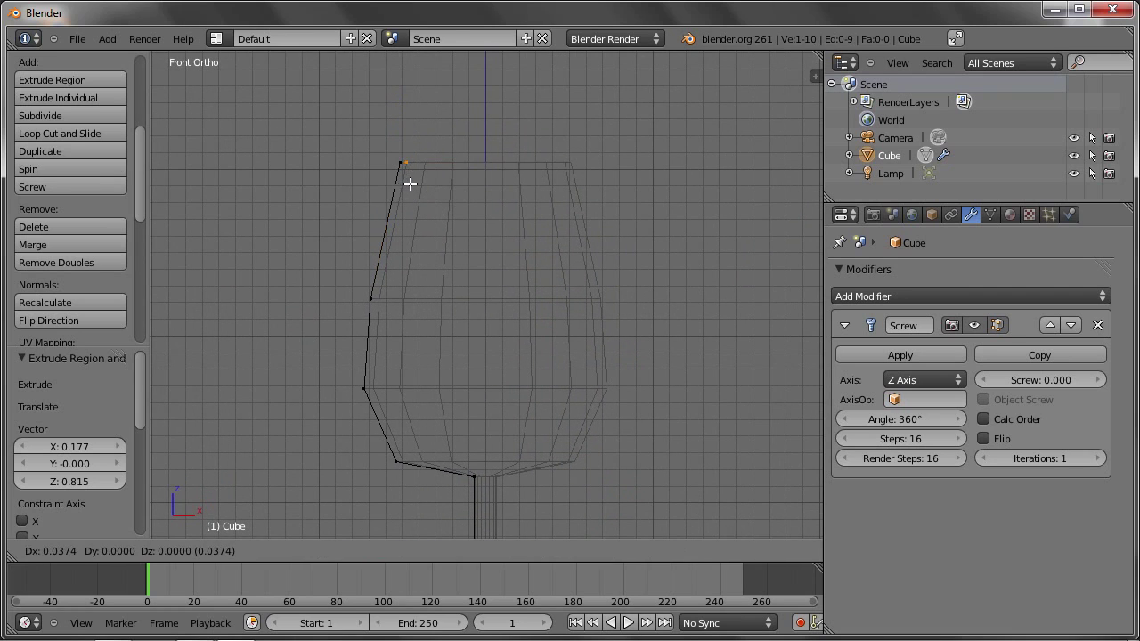
pyautogui.click(410, 184)
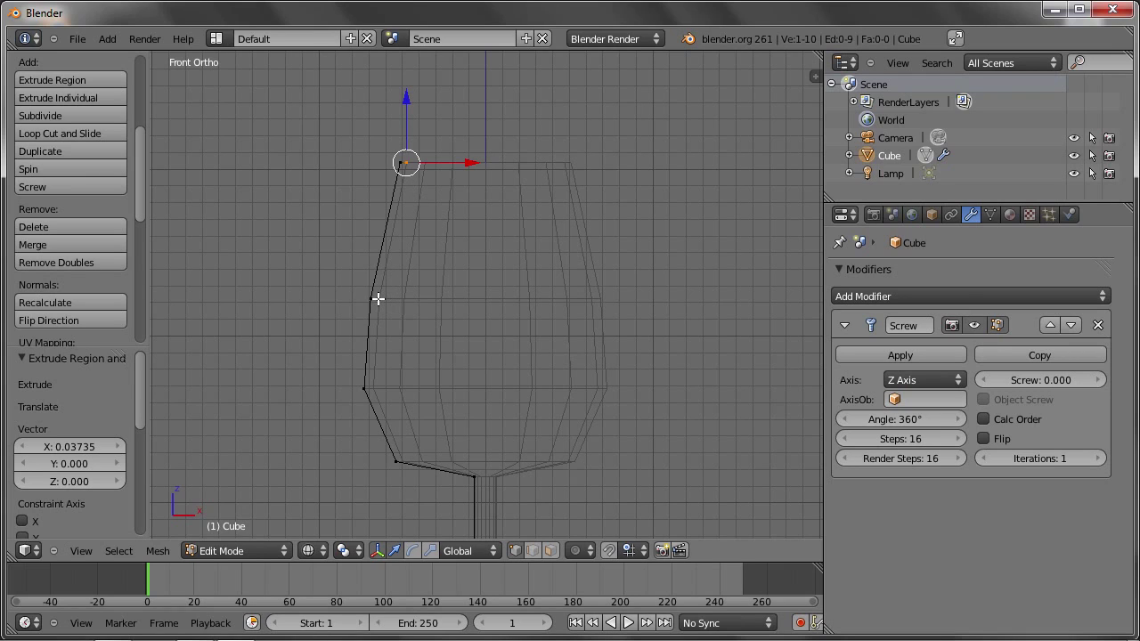
pyautogui.keyDown('ctrl'); pyautogui.click(377, 299); pyautogui.keyUp('ctrl')
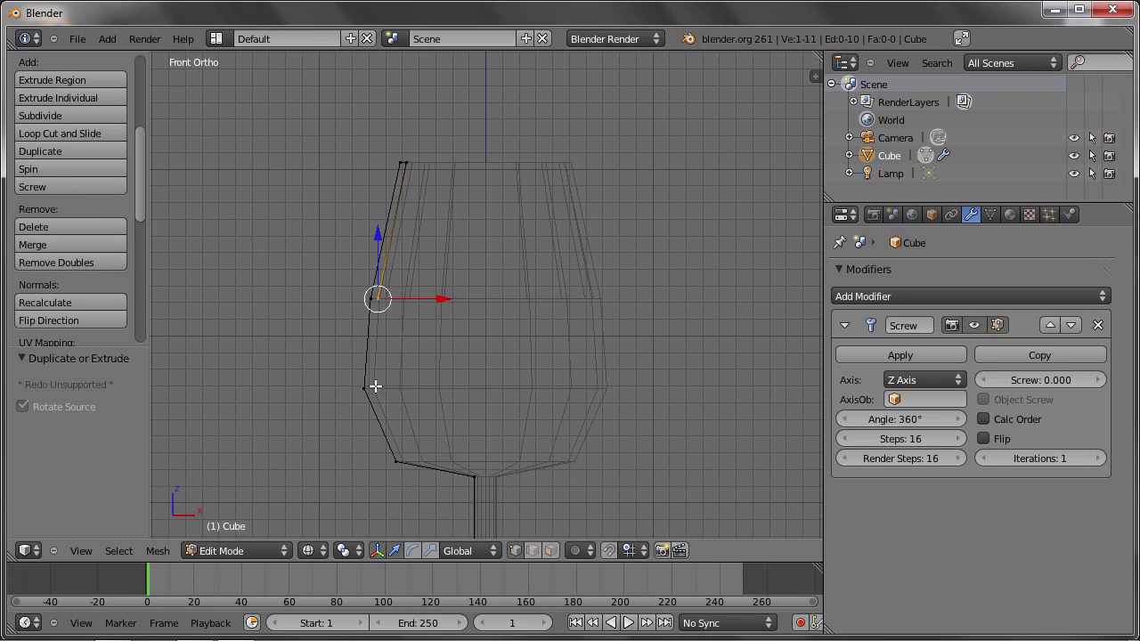
pyautogui.keyDown('ctrl'); pyautogui.click(372, 387); pyautogui.keyUp('ctrl')
pyautogui.keyDown('ctrl'); pyautogui.click(401, 454); pyautogui.keyUp('ctrl')
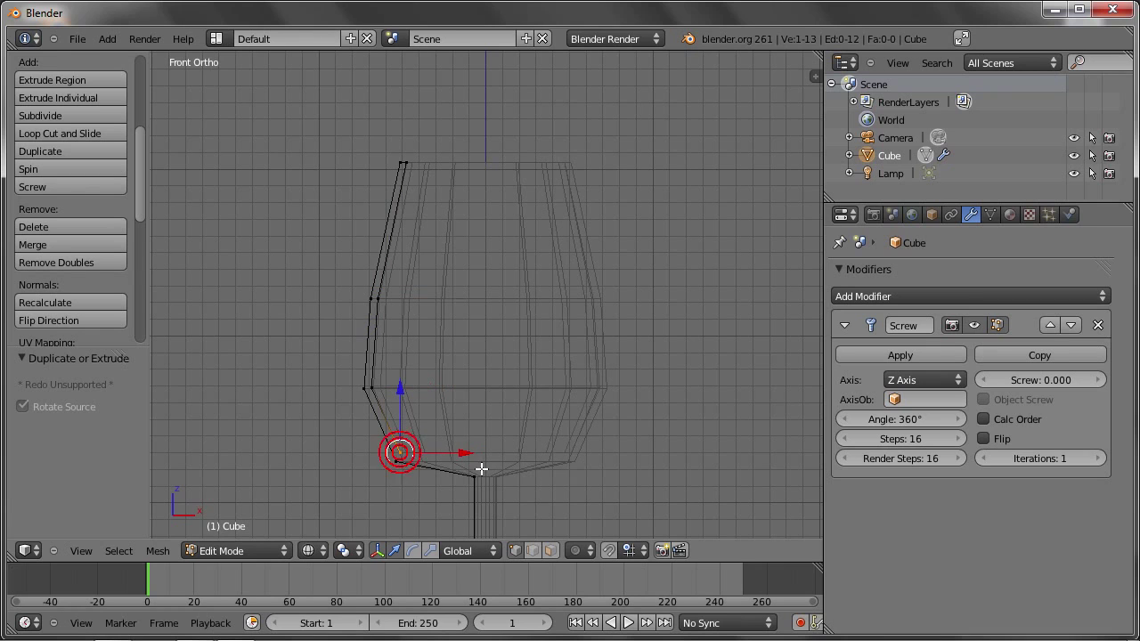
pyautogui.keyDown('ctrl'); pyautogui.click(471, 461); pyautogui.keyUp('ctrl')
# - Extrude the last vertex along X onto the centre axis, then return to Object Mode
pyautogui.scroll(2, 484, 468)
pyautogui.scroll(2, 486, 459)
pyautogui.moveTo(485, 456)
pyautogui.keyDown('shift'); pyautogui.mouseDown(button='middle')
pyautogui.moveTo(465, 409)
pyautogui.moveTo(447, 412)
pyautogui.mouseUp(button='middle'); pyautogui.keyUp('shift')
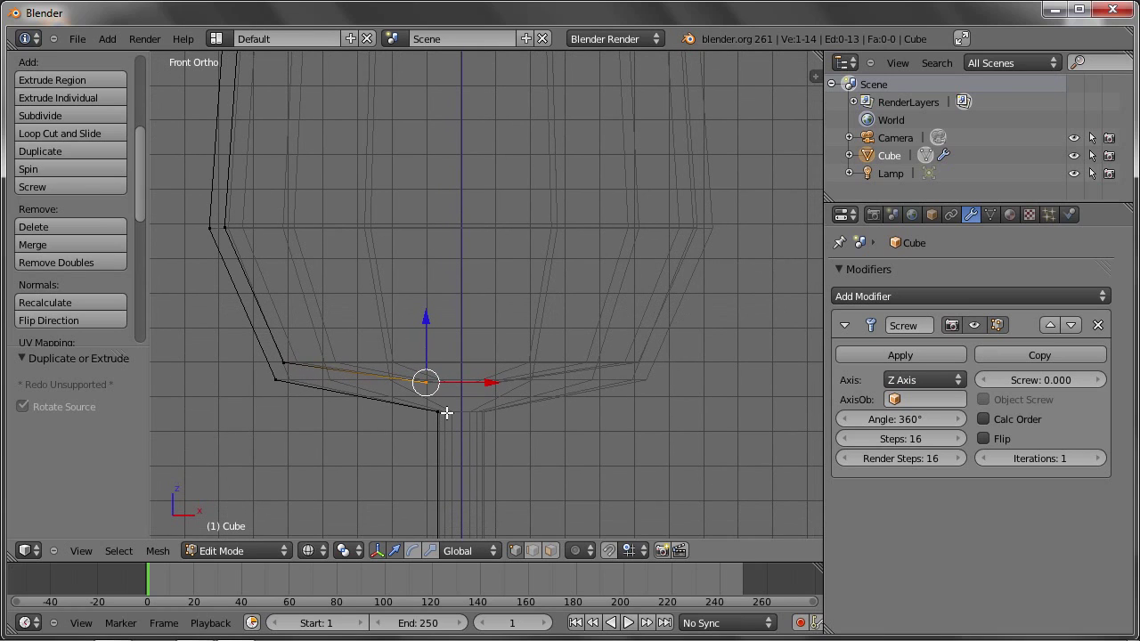
pyautogui.scroll(3, 446, 412)
pyautogui.press('e')
pyautogui.press('x')
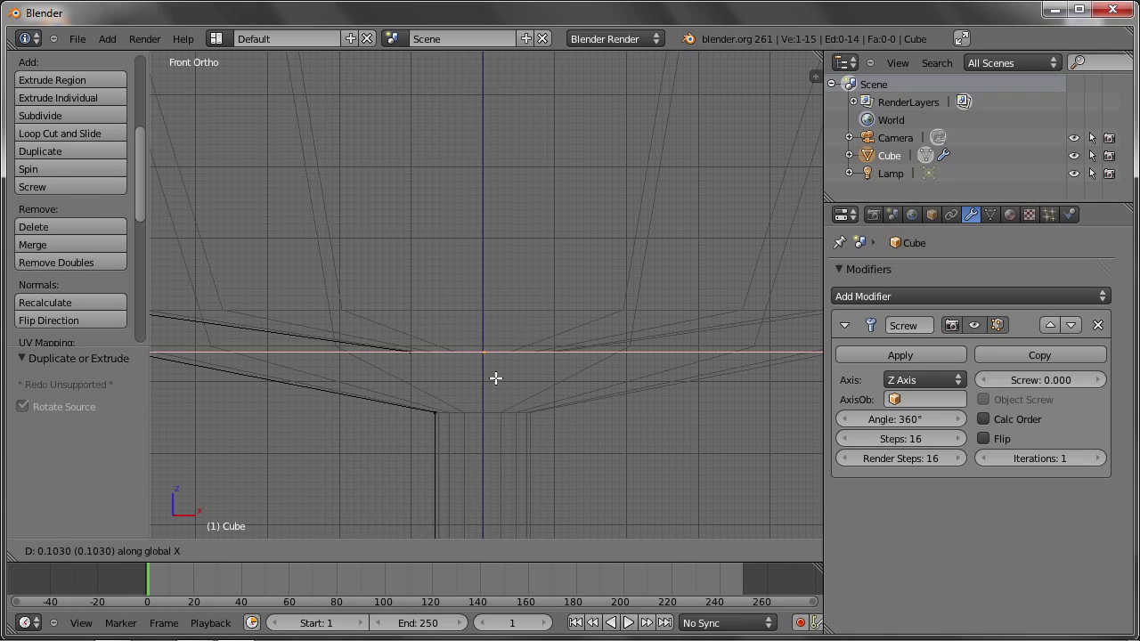
pyautogui.click(494, 377)
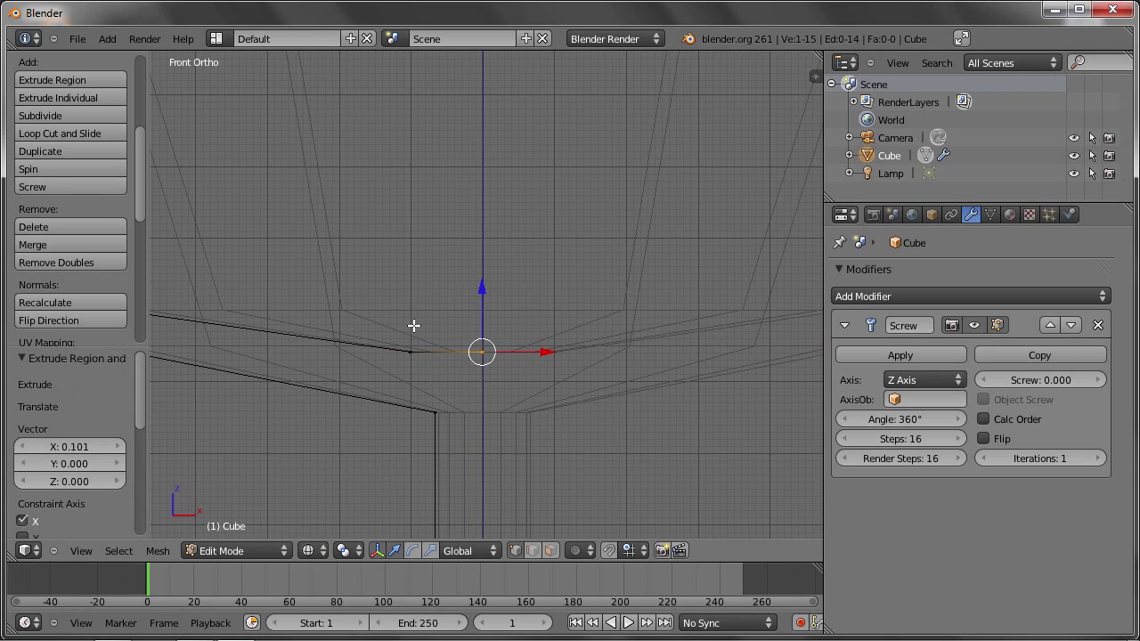
pyautogui.press('Tab')
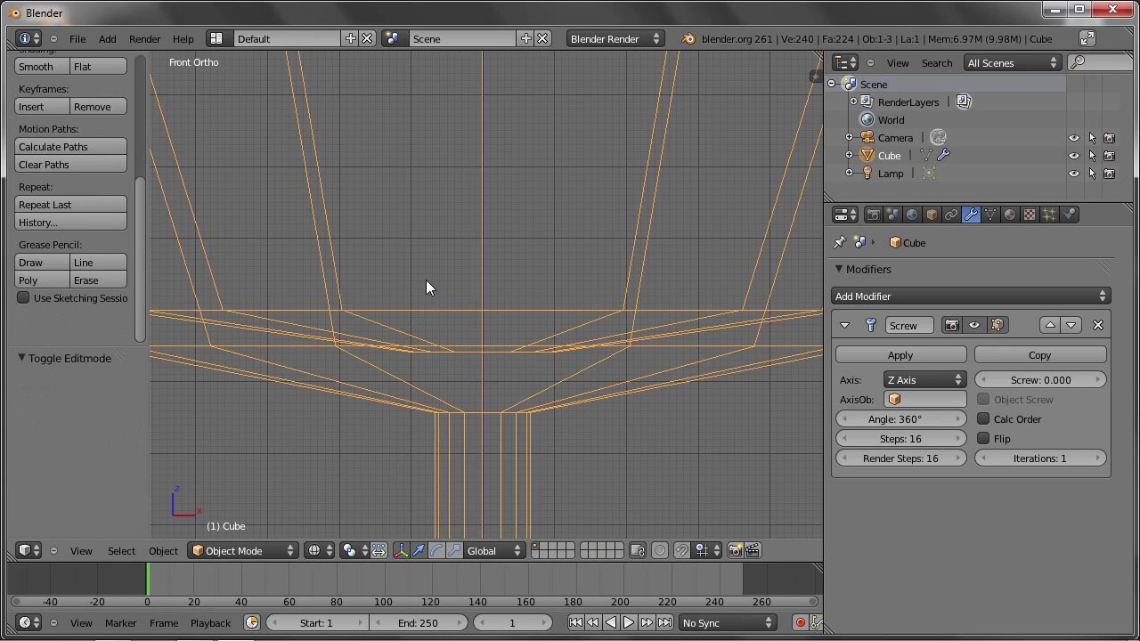
pyautogui.scroll(-10, 425, 286)
pyautogui.scroll(-1, 428, 276)
pyautogui.moveTo(435, 220)
pyautogui.mouseDown(button='middle')
pyautogui.moveTo(410, 247)
pyautogui.moveTo(436, 256)
pyautogui.moveTo(396, 264)
pyautogui.moveTo(432, 137)
pyautogui.moveTo(410, 126)
pyautogui.moveTo(441, 146)
pyautogui.mouseUp(button='middle')
# - Return to solid shading and add a Subdivision Surface modifier below the Screw modifier
pyautogui.press('z')
pyautogui.moveTo(515, 296)
pyautogui.mouseDown(button='middle')
pyautogui.moveTo(488, 234)
pyautogui.moveTo(379, 241)
pyautogui.moveTo(400, 304)
pyautogui.moveTo(399, 277)
pyautogui.mouseUp(button='middle')
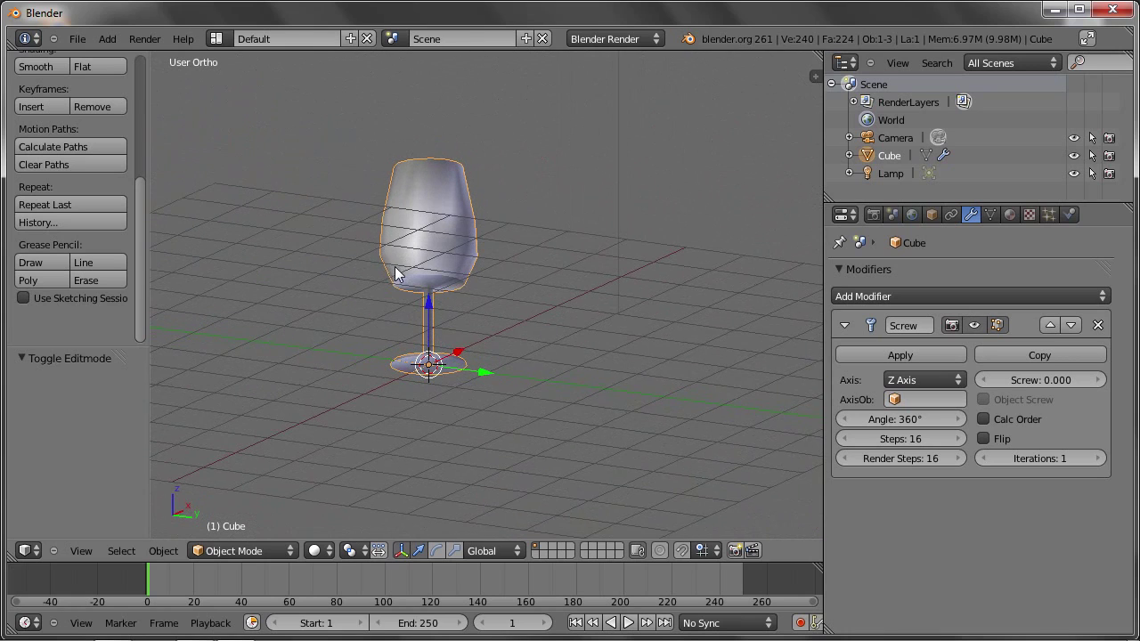
pyautogui.click(891, 296)
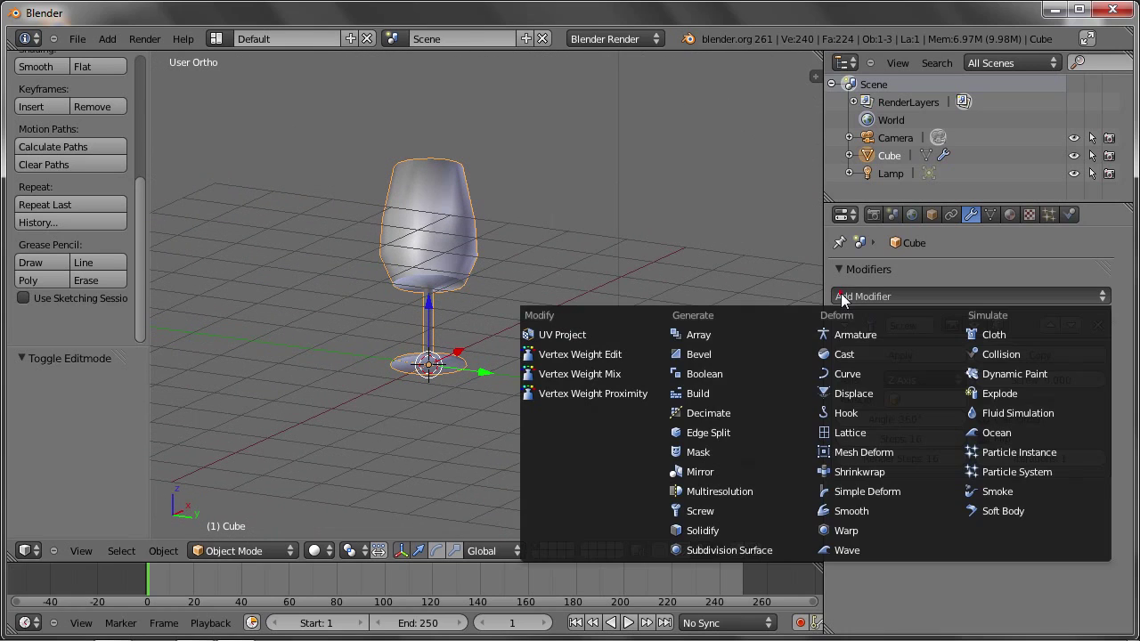
pyautogui.click(738, 546)
# - Orbit and zoom around the smoothed glass from front, side and top views
pyautogui.moveTo(616, 421)
pyautogui.mouseDown(button='middle')
pyautogui.moveTo(550, 388)
pyautogui.moveTo(740, 368)
pyautogui.moveTo(600, 365)
pyautogui.mouseUp(button='middle')
pyautogui.press('KP_1')
pyautogui.scroll(3, 412, 269)
pyautogui.scroll(2, 412, 269)
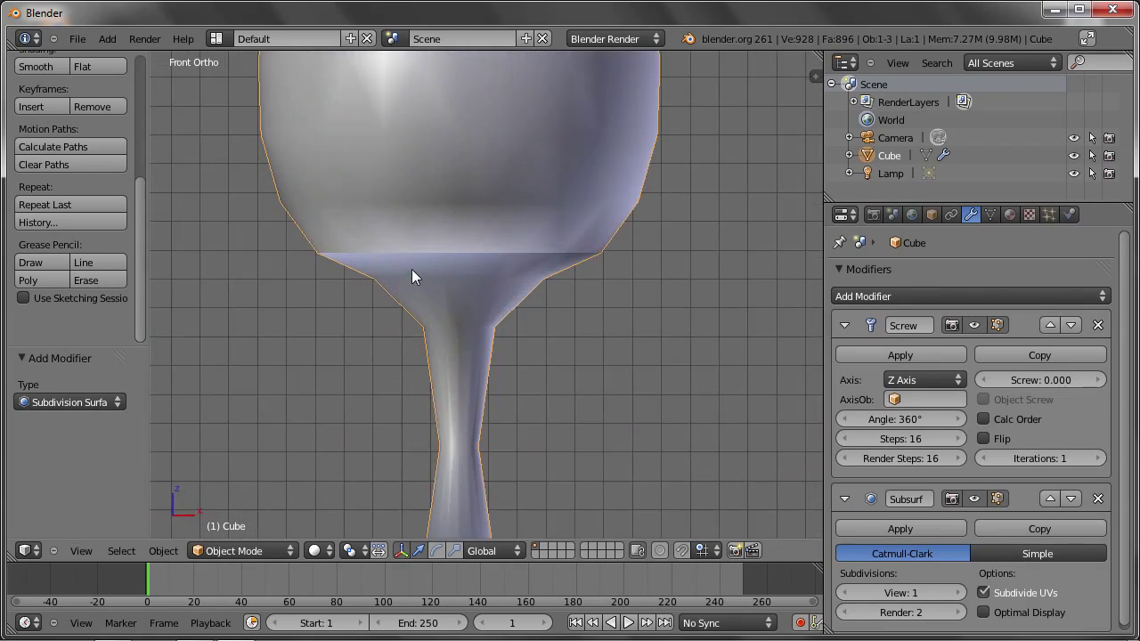
pyautogui.scroll(-5, 412, 269)
pyautogui.moveTo(409, 260)
pyautogui.mouseDown(button='middle')
pyautogui.moveTo(525, 313)
pyautogui.moveTo(492, 210)
pyautogui.moveTo(468, 269)
pyautogui.moveTo(418, 269)
pyautogui.moveTo(419, 282)
pyautogui.mouseUp(button='middle')
pyautogui.scroll(4, 419, 283)
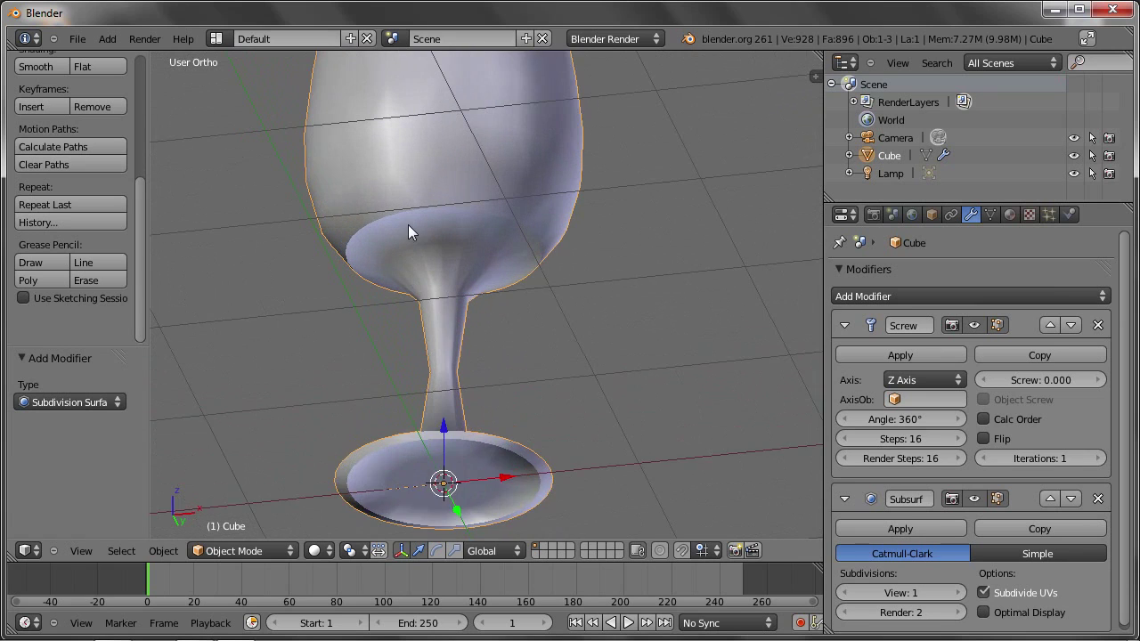
pyautogui.scroll(2, 408, 224)
pyautogui.scroll(-5, 346, 231)
pyautogui.scroll(-2, 374, 224)
pyautogui.scroll(2, 372, 245)
pyautogui.scroll(4, 360, 248)
pyautogui.scroll(3, 360, 249)
pyautogui.scroll(2, 366, 245)
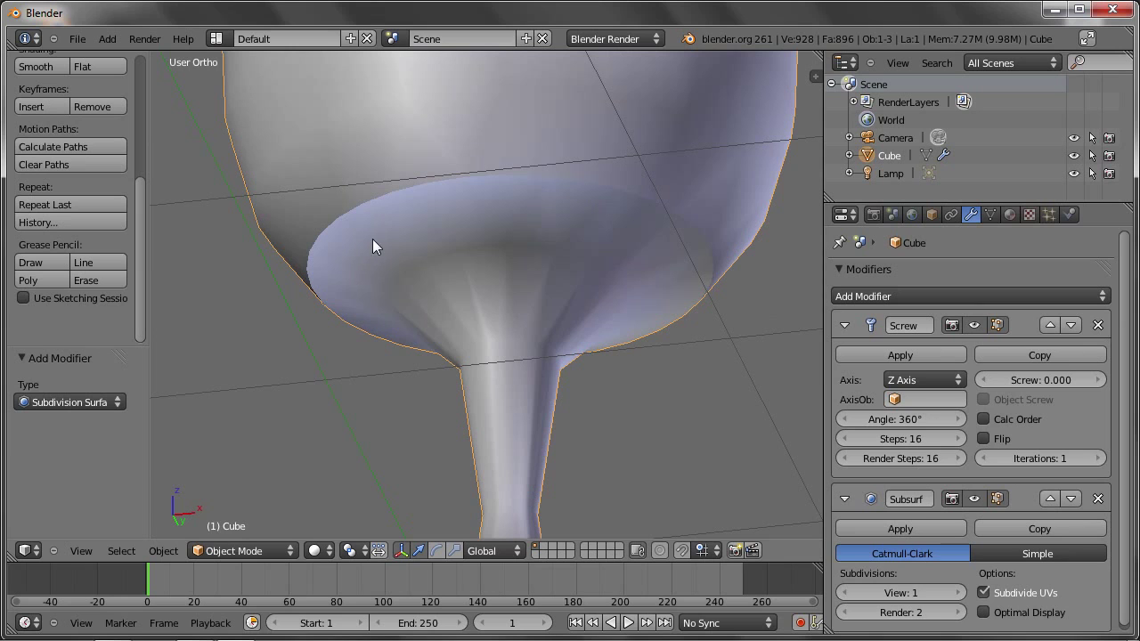
pyautogui.scroll(-2, 438, 288)
pyautogui.scroll(-3, 455, 275)
pyautogui.moveTo(458, 280)
pyautogui.mouseDown(button='middle')
pyautogui.moveTo(435, 245)
pyautogui.moveTo(461, 437)
pyautogui.moveTo(521, 191)
pyautogui.mouseUp(button='middle')
pyautogui.scroll(1, 484, 262)
pyautogui.scroll(1, 407, 253)
pyautogui.moveTo(406, 253)
pyautogui.mouseDown(button='middle')
pyautogui.moveTo(331, 171)
pyautogui.moveTo(417, 212)
pyautogui.moveTo(649, 252)
pyautogui.moveTo(500, 281)
pyautogui.moveTo(478, 318)
pyautogui.moveTo(527, 386)
pyautogui.moveTo(453, 351)
pyautogui.mouseUp(button='middle')
pyautogui.scroll(-3, 445, 331)
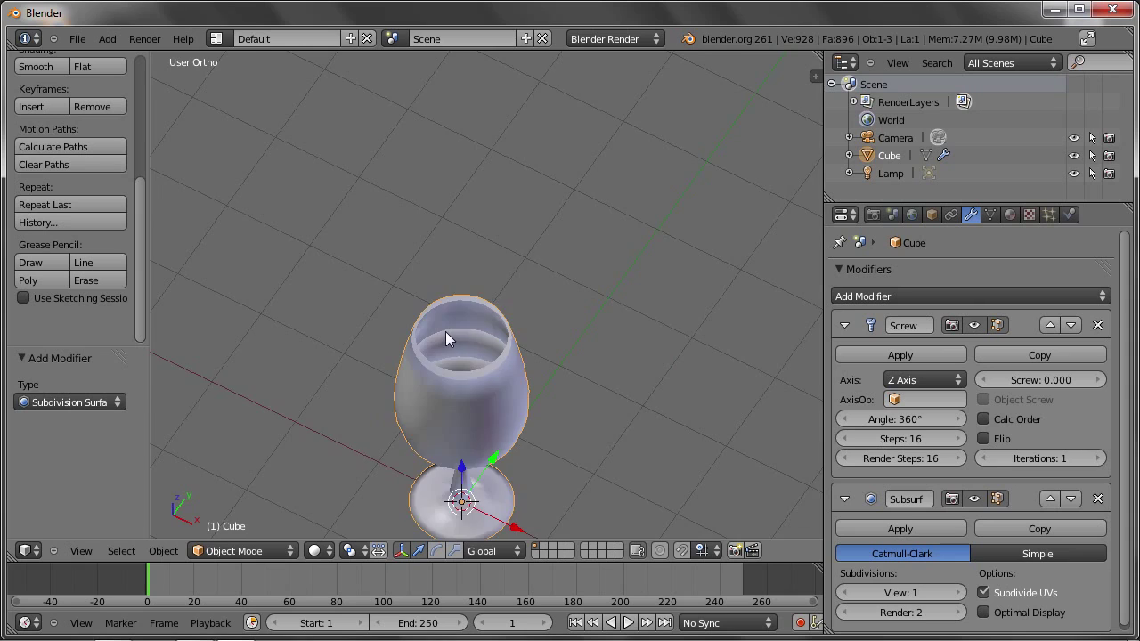
pyautogui.press('KP_1')
pyautogui.scroll(1, 460, 358)
pyautogui.scroll(1, 456, 292)
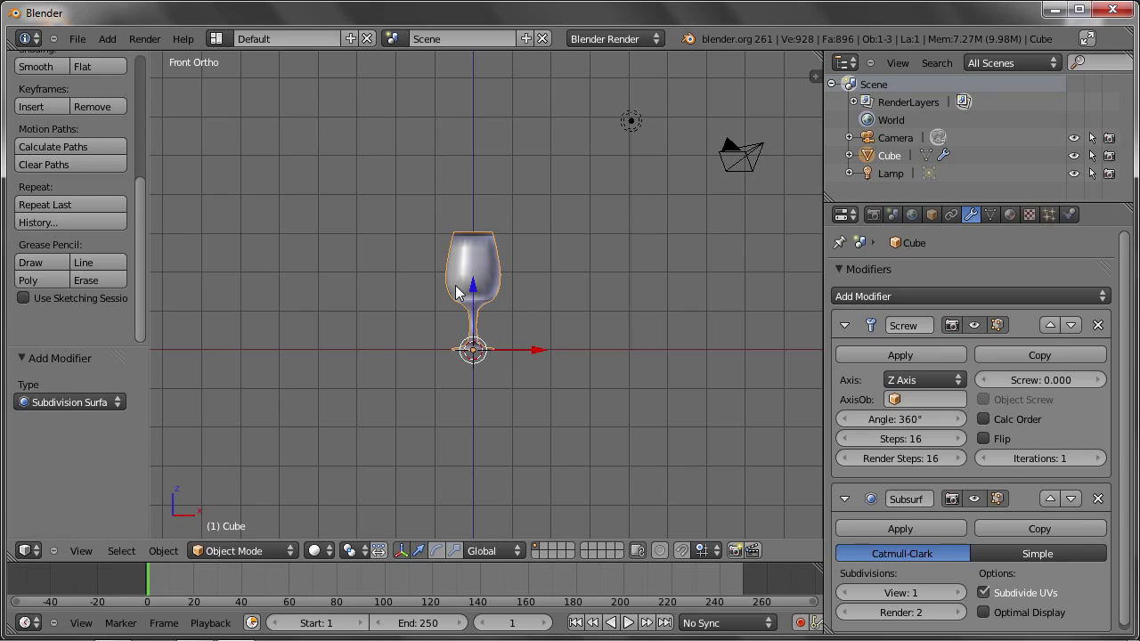
# - Set the glass to flat shading and orbit to inspect it
pyautogui.click(98, 66)
pyautogui.scroll(5, 50, 224)
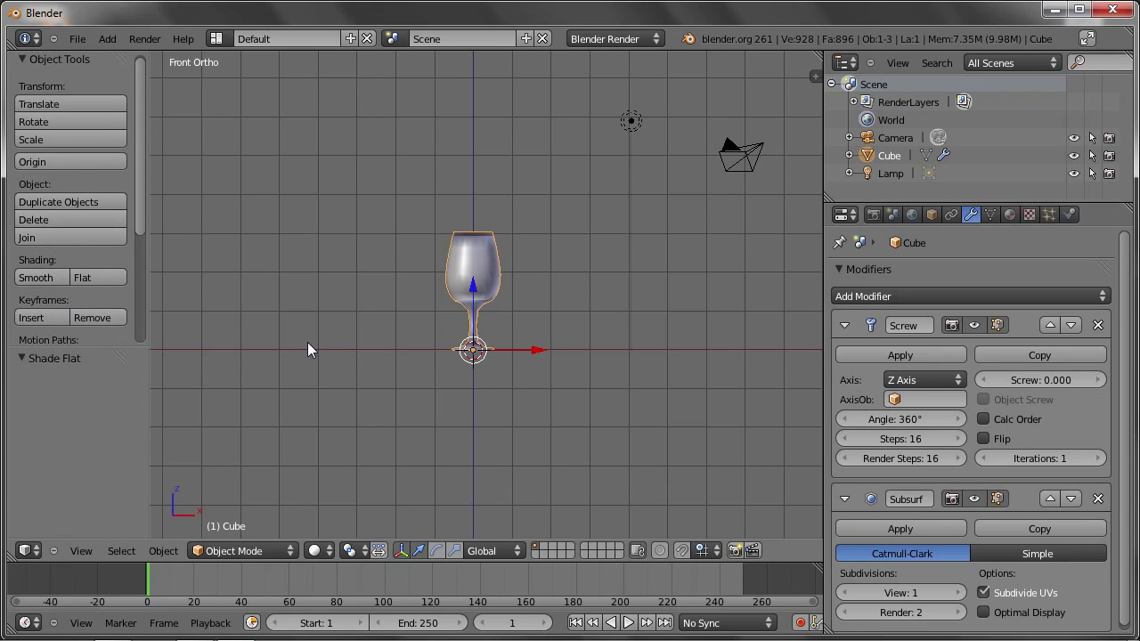
pyautogui.moveTo(328, 308)
pyautogui.mouseDown(button='middle')
pyautogui.moveTo(421, 344)
pyautogui.moveTo(596, 339)
pyautogui.mouseUp(button='middle')
pyautogui.moveTo(457, 322)
pyautogui.mouseDown(button='middle')
pyautogui.moveTo(534, 360)
pyautogui.moveTo(407, 318)
pyautogui.moveTo(526, 318)
pyautogui.moveTo(523, 296)
pyautogui.moveTo(402, 374)
pyautogui.moveTo(152, 140)
pyautogui.moveTo(467, 352)
pyautogui.mouseUp(button='middle')
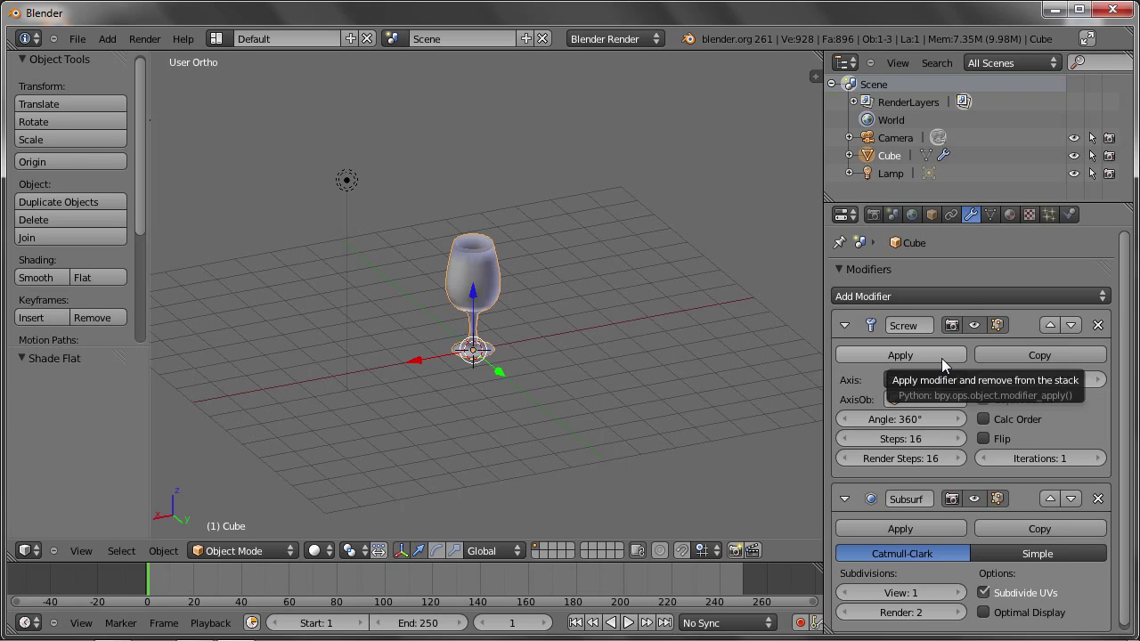
# - Apply the Screw modifier, then enter Edit Mode in face select mode
pyautogui.click(896, 353)
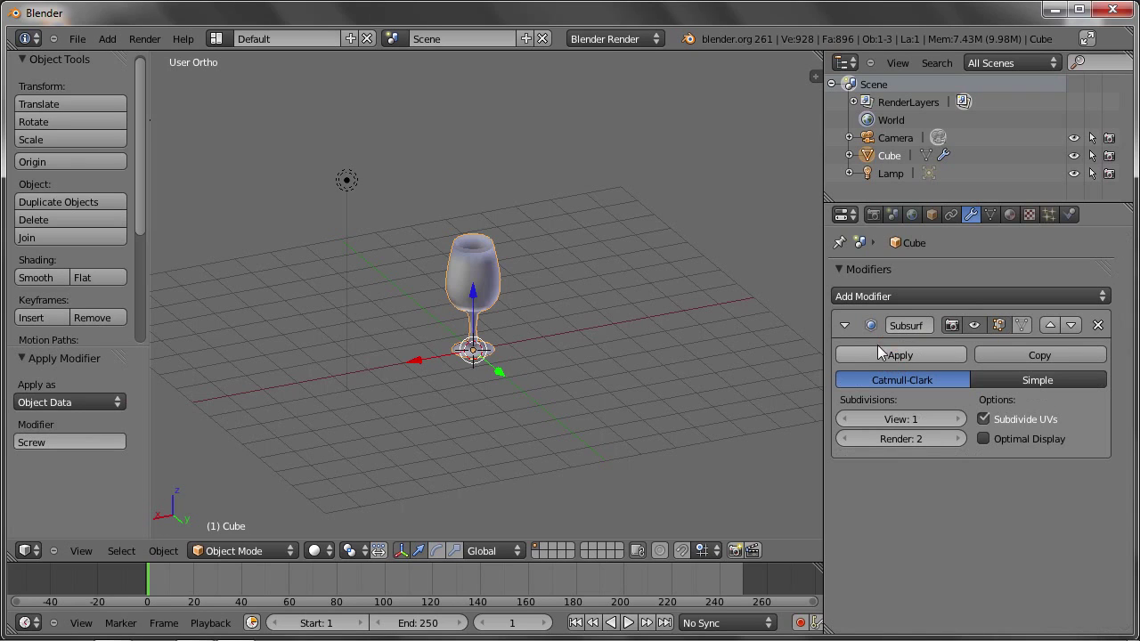
pyautogui.press('Tab')
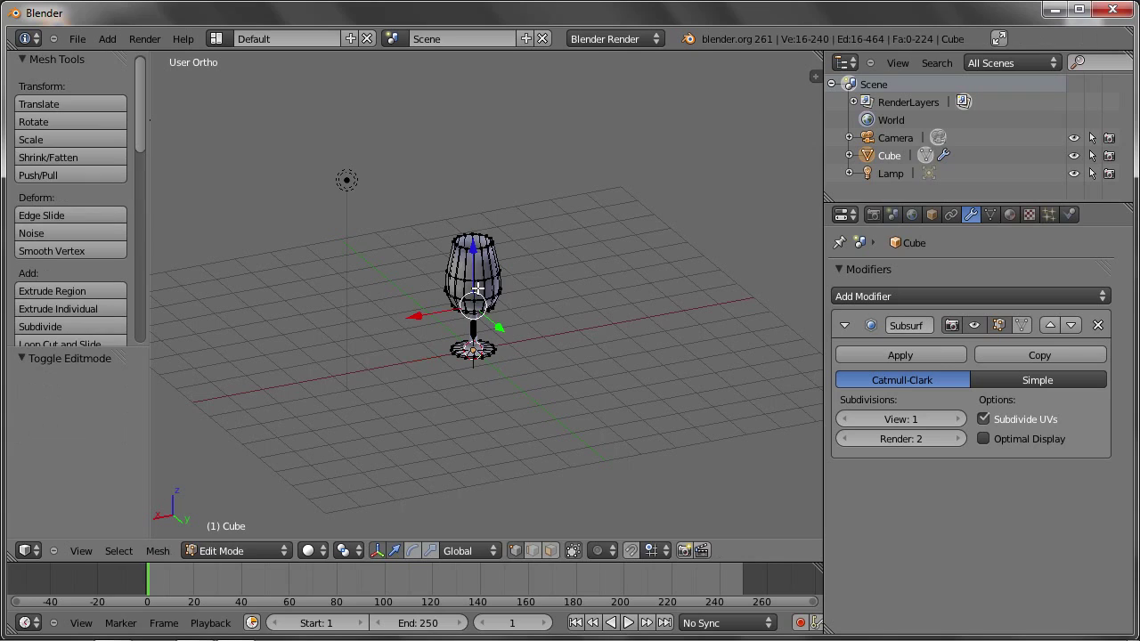
pyautogui.click(550, 551)
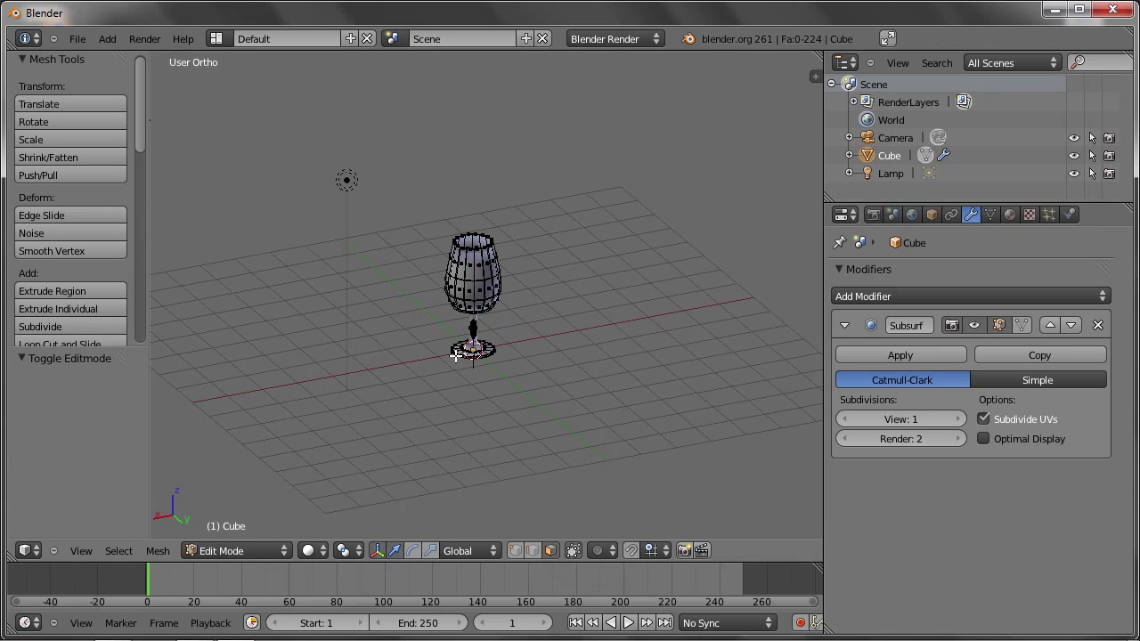
# - Turn on face-normal display from the view properties sidebar
pyautogui.press('n')
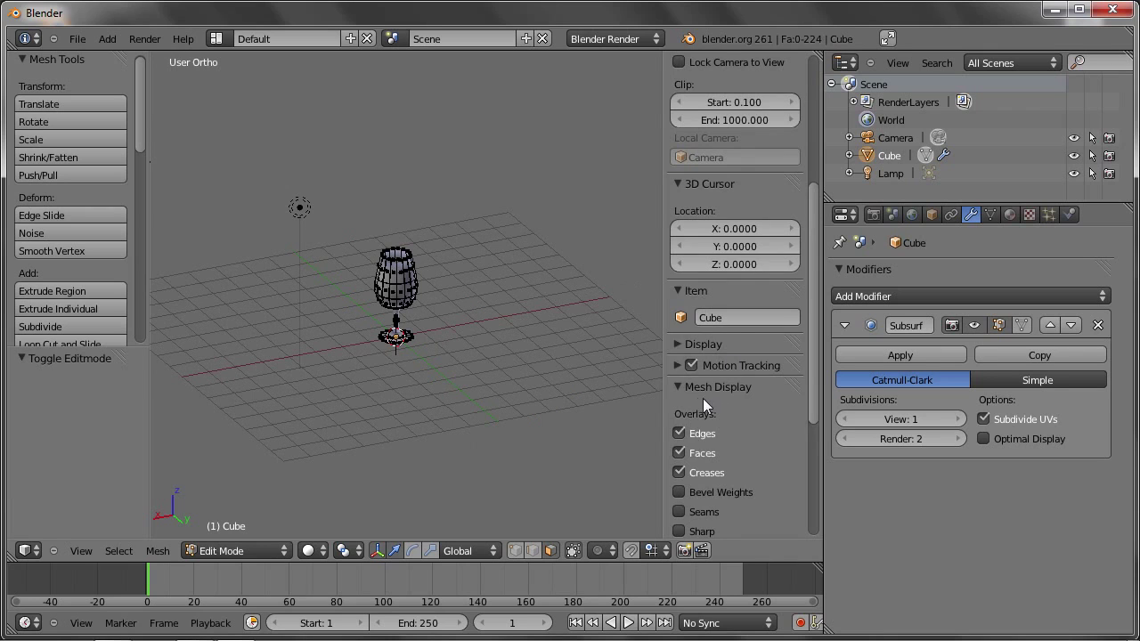
pyautogui.scroll(-2, 703, 398)
pyautogui.scroll(-2, 702, 374)
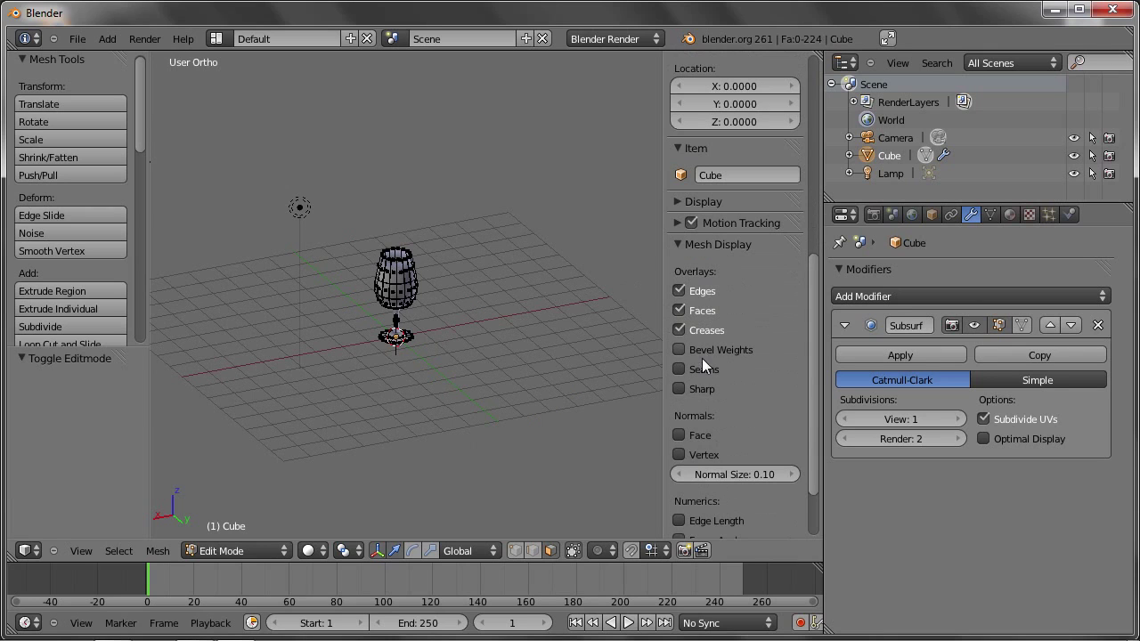
pyautogui.click(679, 435)
pyautogui.scroll(5, 396, 286)
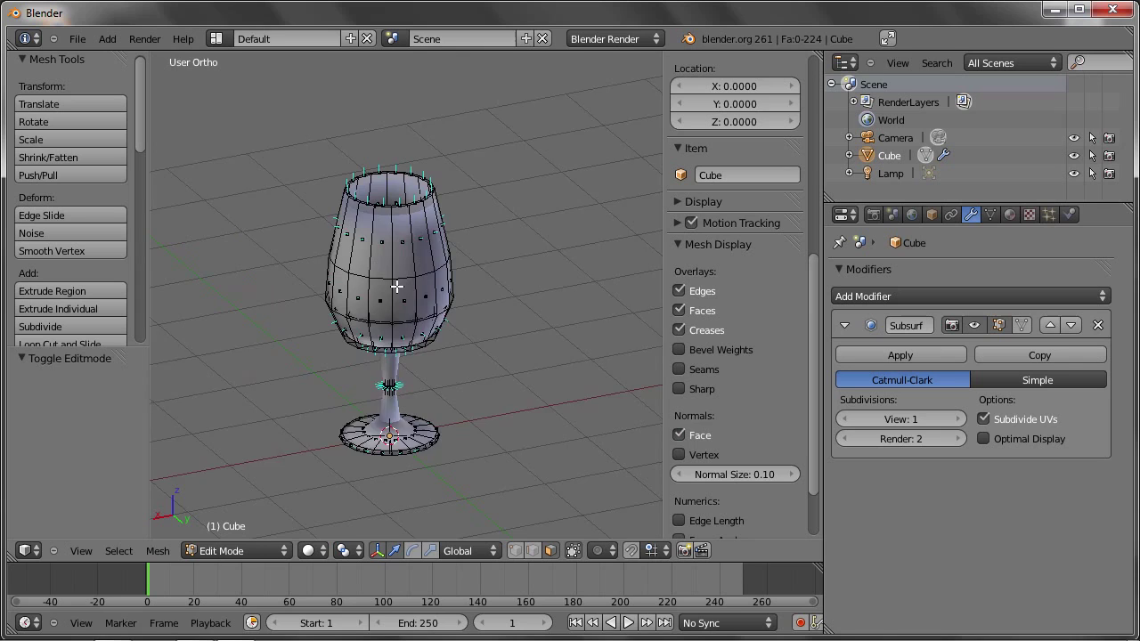
pyautogui.scroll(3, 396, 286)
pyautogui.scroll(2, 396, 285)
# - Select the upper and lower face rings around the bowl to inspect them
pyautogui.rightClick(314, 212)
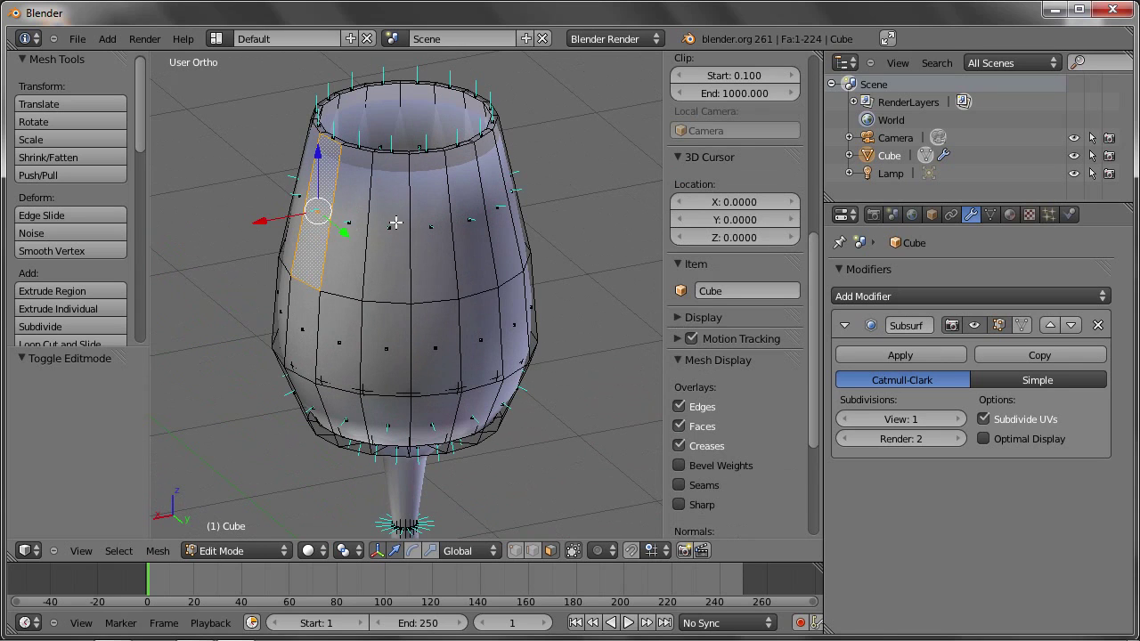
pyautogui.scroll(2, 478, 216)
pyautogui.scroll(1, 478, 216)
pyautogui.keyDown('alt'); pyautogui.rightClick(559, 167); pyautogui.keyUp('alt')
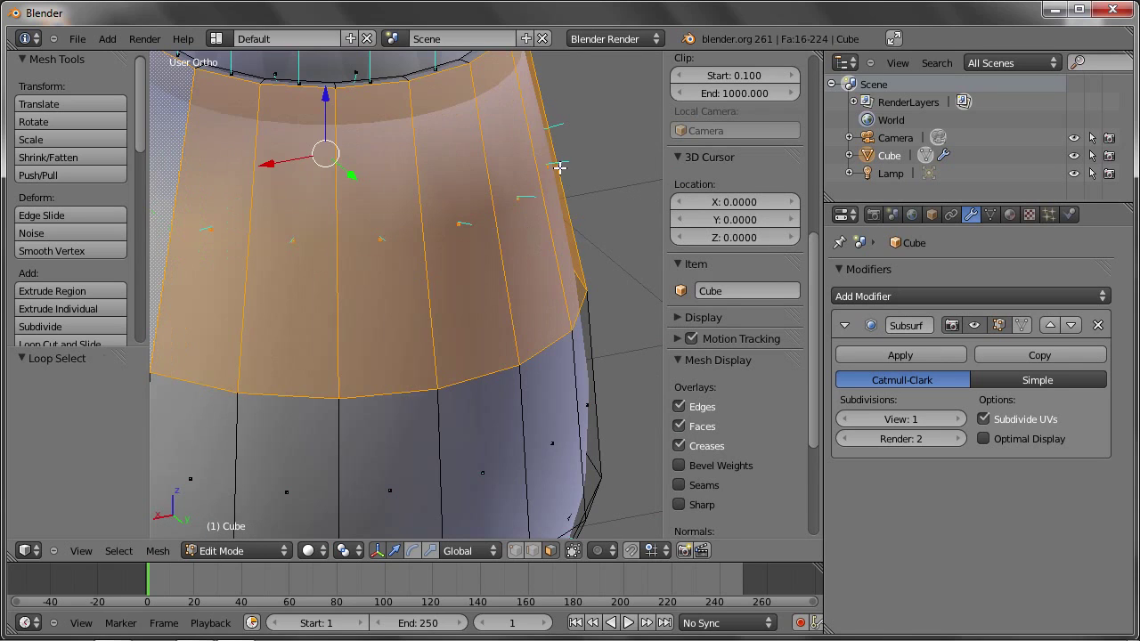
pyautogui.moveTo(472, 318)
pyautogui.keyDown('shift'); pyautogui.mouseDown(button='middle')
pyautogui.moveTo(446, 229)
pyautogui.moveTo(489, 177)
pyautogui.moveTo(554, 207)
pyautogui.mouseUp(button='middle'); pyautogui.keyUp('shift')
pyautogui.keyDown('alt'); pyautogui.rightClick(550, 251); pyautogui.keyUp('alt')
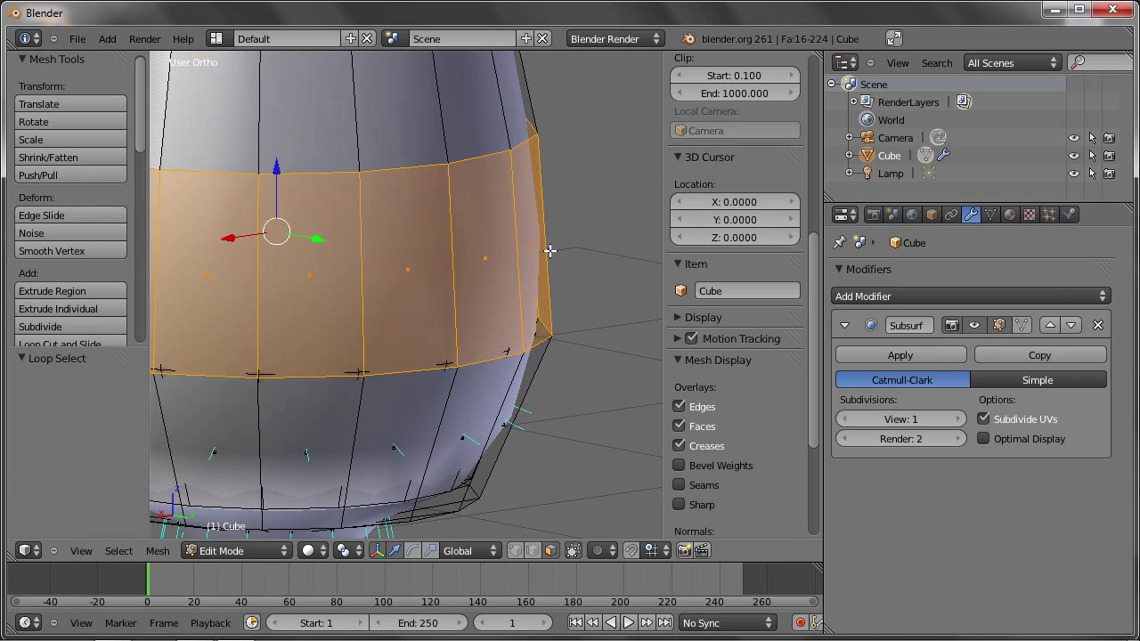
pyautogui.moveTo(547, 250)
pyautogui.mouseDown(button='middle')
pyautogui.moveTo(529, 326)
pyautogui.moveTo(530, 299)
pyautogui.mouseUp(button='middle')
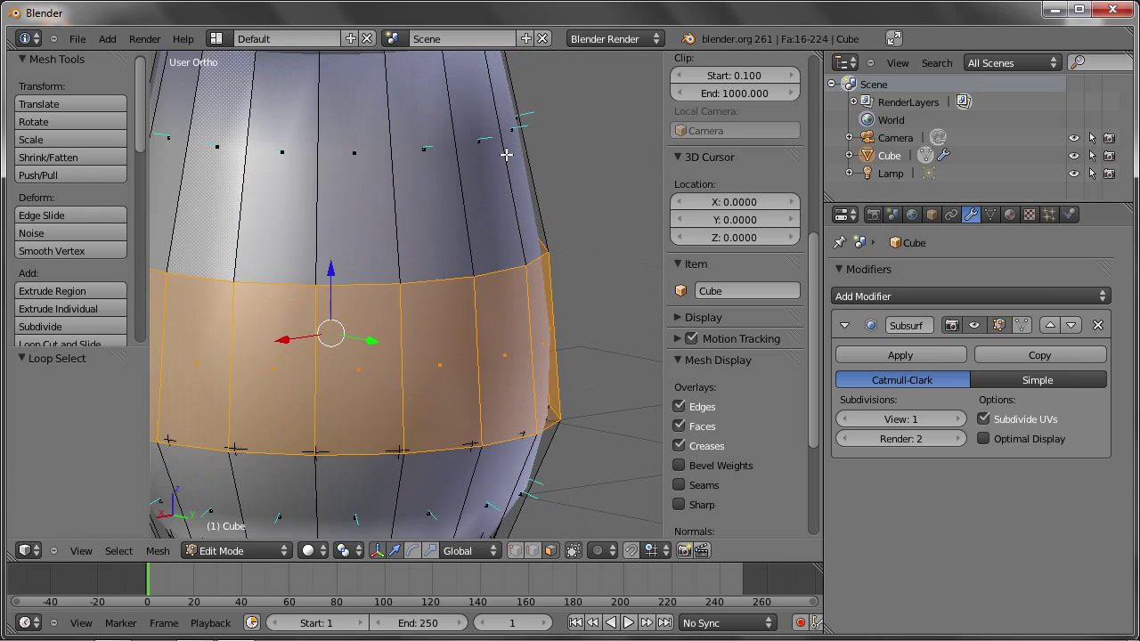
# - Reselect the bowl's upper and lower face bands for a closer look
pyautogui.scroll(-1, 525, 189)
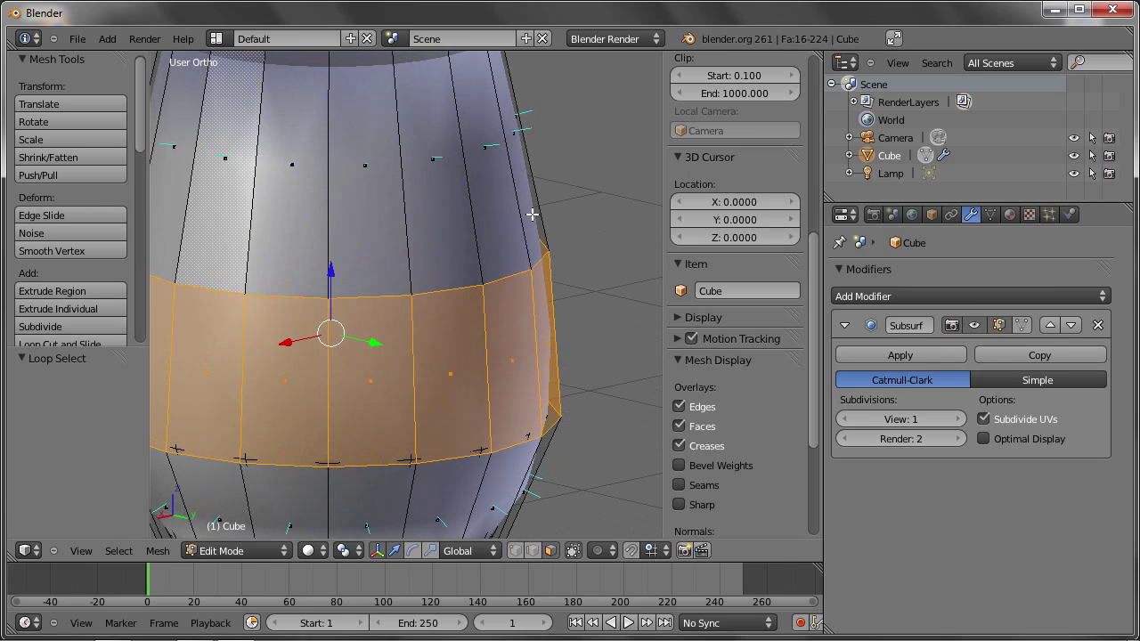
pyautogui.scroll(-2, 530, 225)
pyautogui.scroll(-1, 539, 234)
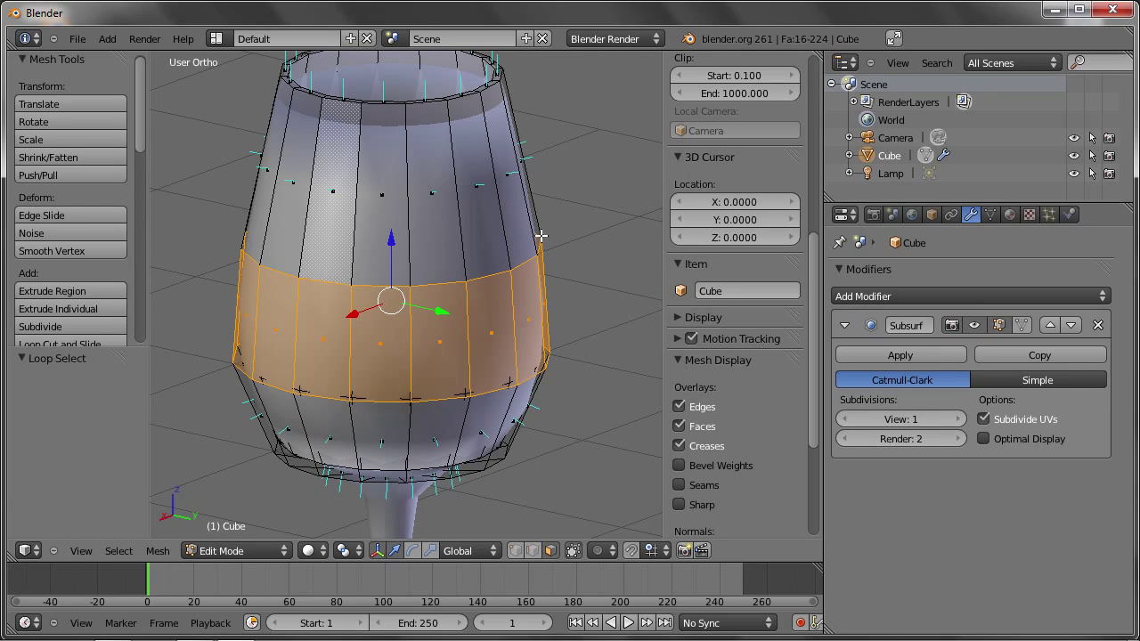
pyautogui.scroll(1, 542, 171)
pyautogui.scroll(1, 539, 167)
pyautogui.scroll(3, 508, 168)
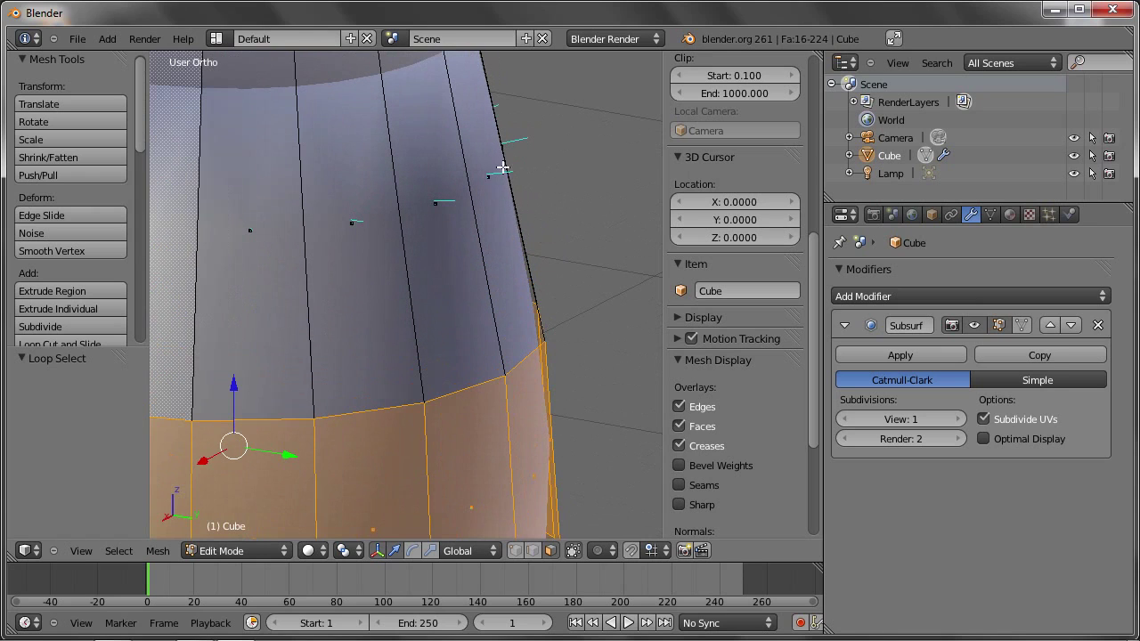
pyautogui.keyDown('alt'); pyautogui.rightClick(503, 159); pyautogui.keyUp('alt')
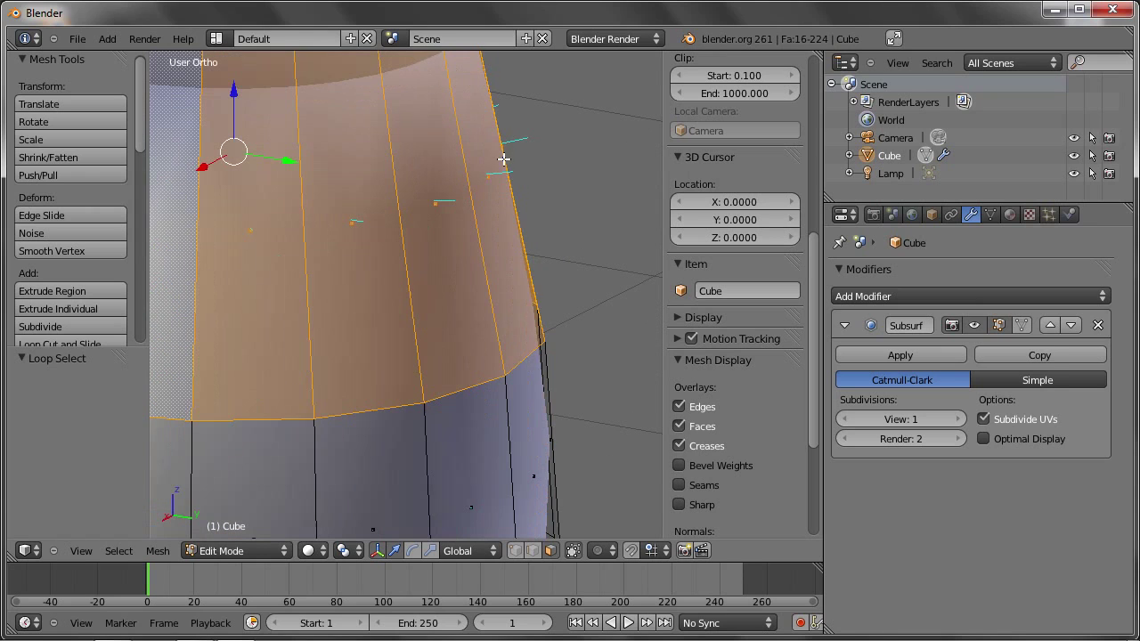
pyautogui.keyDown('shift'); pyautogui.moveTo(552, 481); pyautogui.dragTo(564, 381, button='middle'); pyautogui.keyUp('shift')
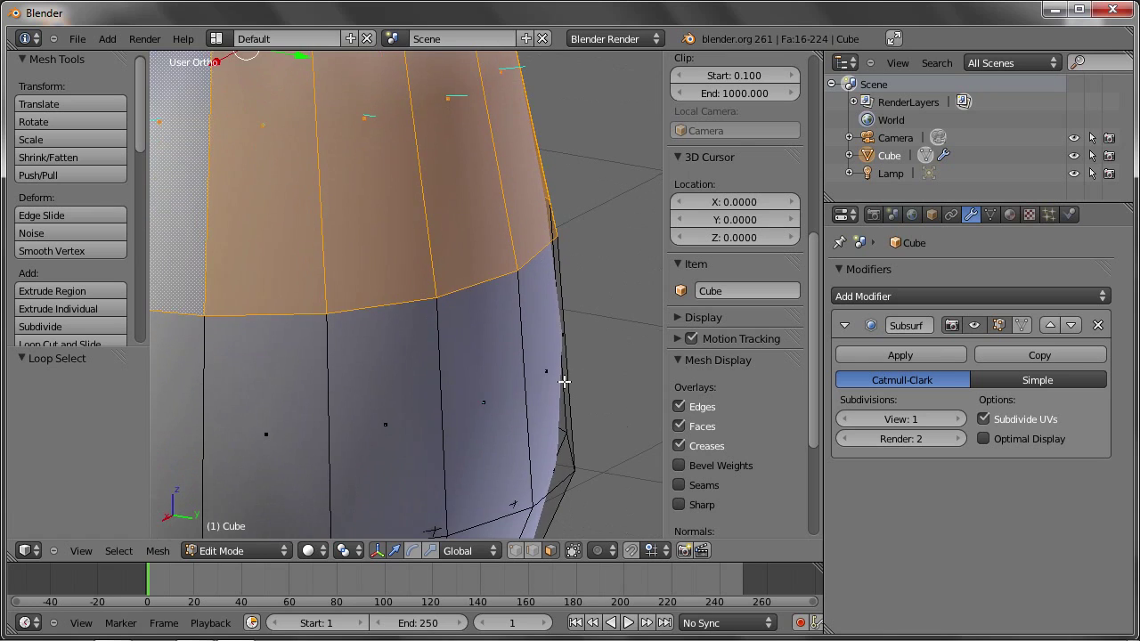
pyautogui.keyDown('alt'); pyautogui.rightClick(564, 381); pyautogui.keyUp('alt')
# - Preview the smoothed glass in Object Mode, then return and select the entire goblet mesh
pyautogui.press('Tab')
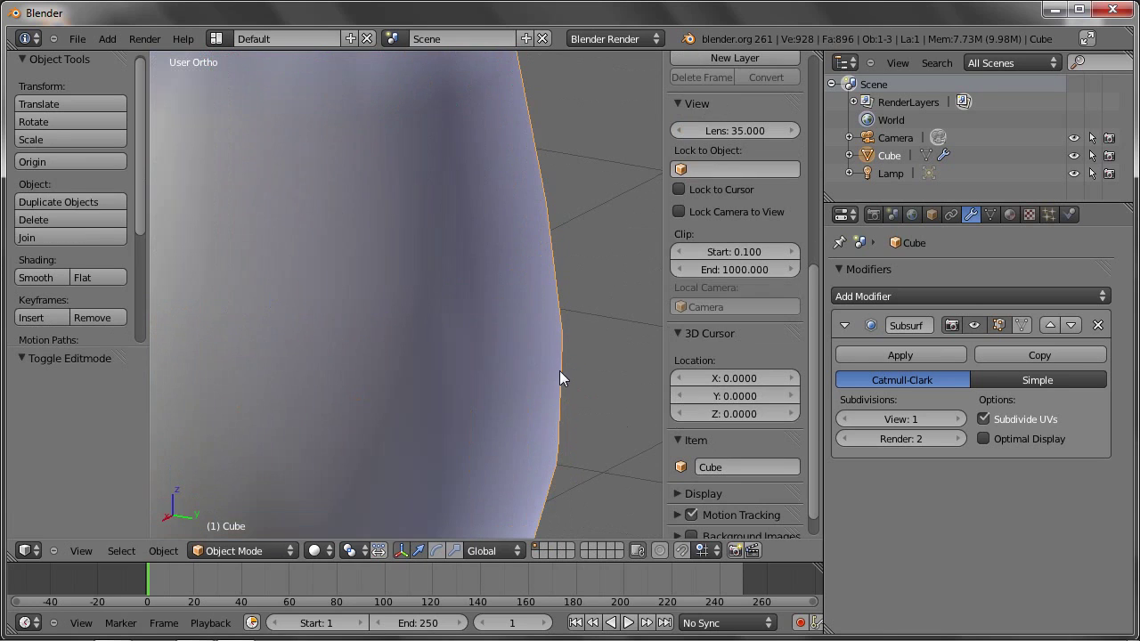
pyautogui.scroll(-3, 537, 351)
pyautogui.press('Tab')
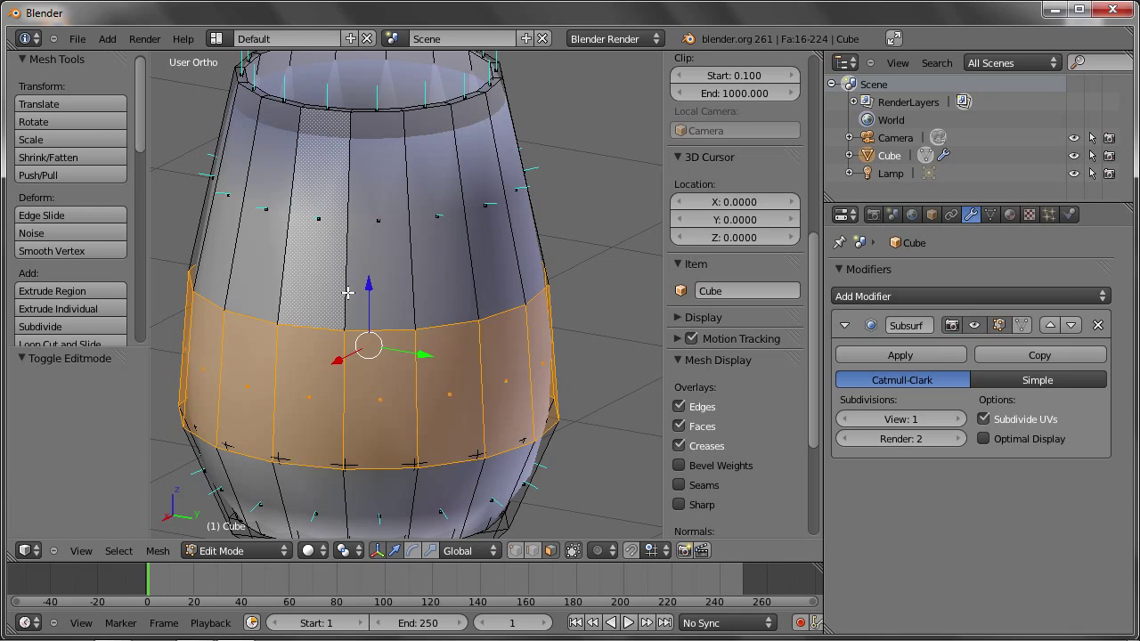
pyautogui.scroll(-5, 348, 292)
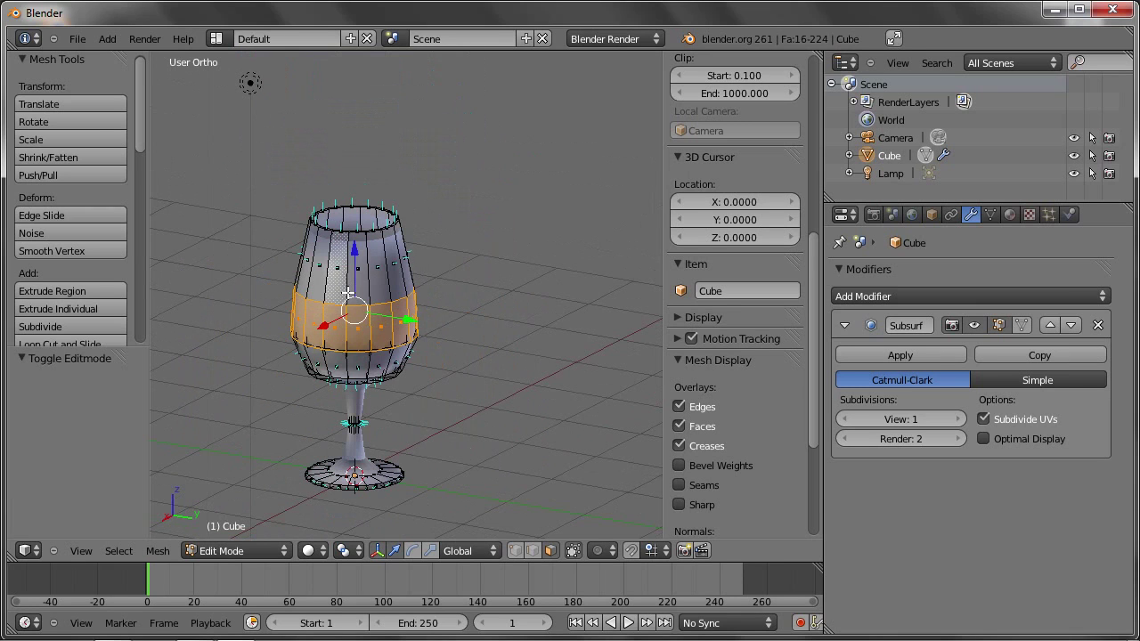
pyautogui.press('a')
pyautogui.press('a')
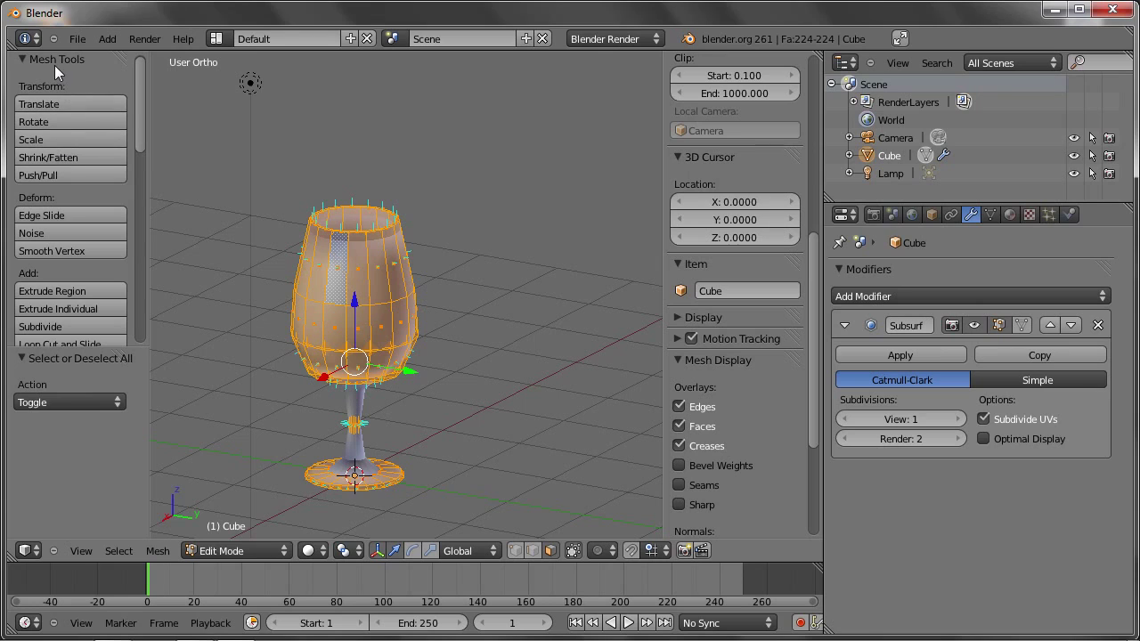
# - Recalculate all normals to point consistently outward
pyautogui.scroll(-2, 54, 65)
pyautogui.scroll(-2, 54, 65)
pyautogui.scroll(-2, 54, 65)
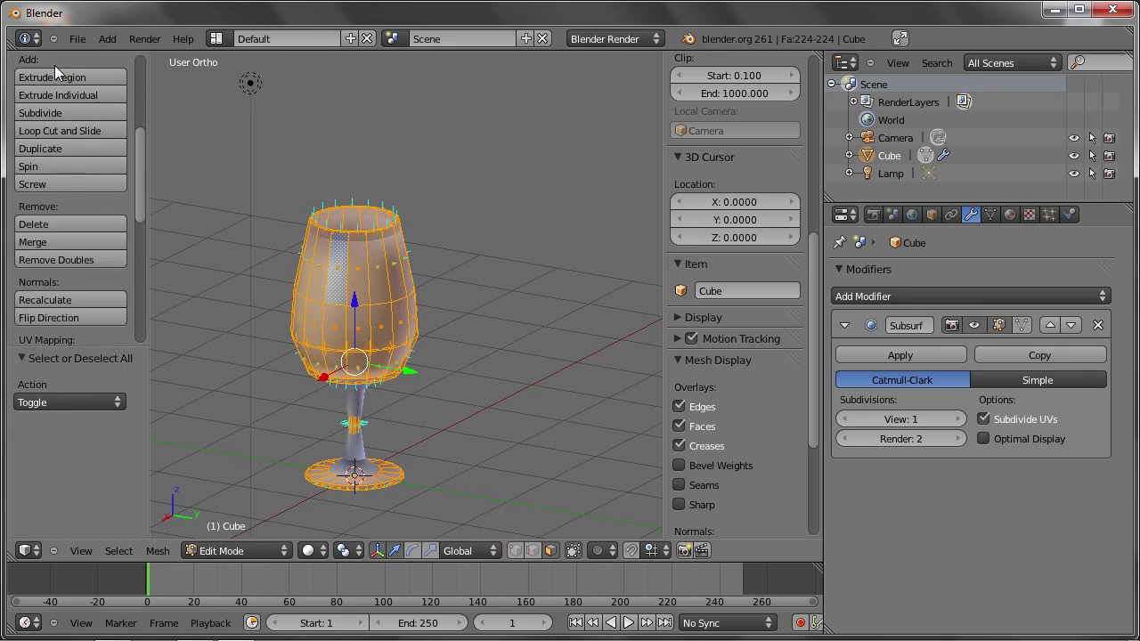
pyautogui.scroll(-2, 54, 65)
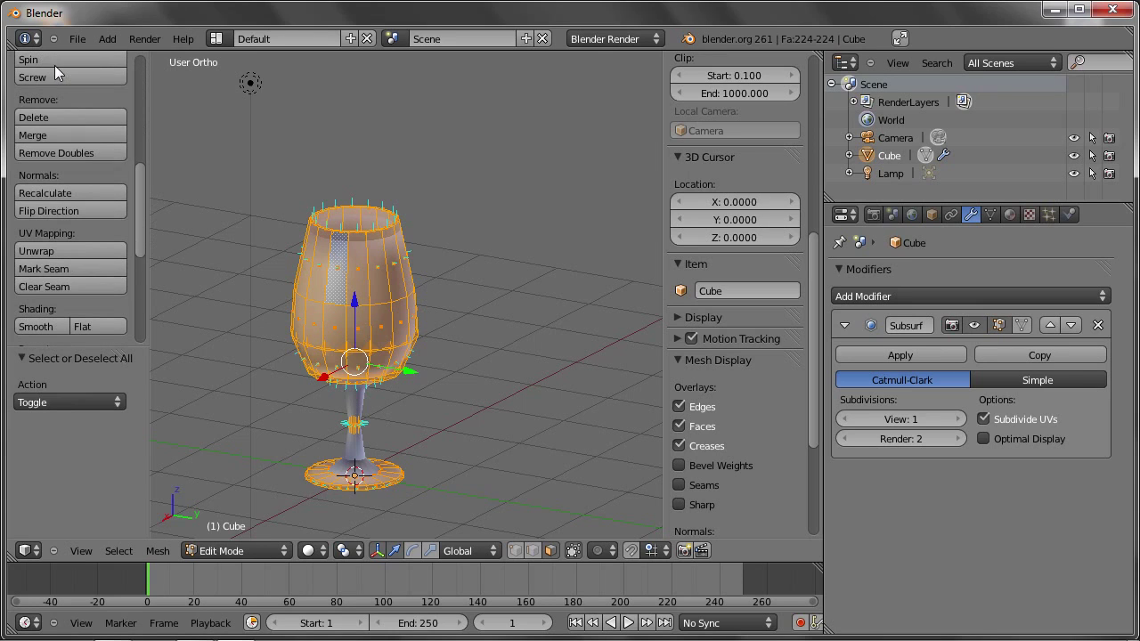
pyautogui.click(42, 191)
# - Check the bowl's shading in Object Mode from several angles, undoing one change
pyautogui.moveTo(330, 238)
pyautogui.mouseDown(button='middle')
pyautogui.moveTo(195, 277)
pyautogui.moveTo(249, 326)
pyautogui.moveTo(346, 240)
pyautogui.mouseUp(button='middle')
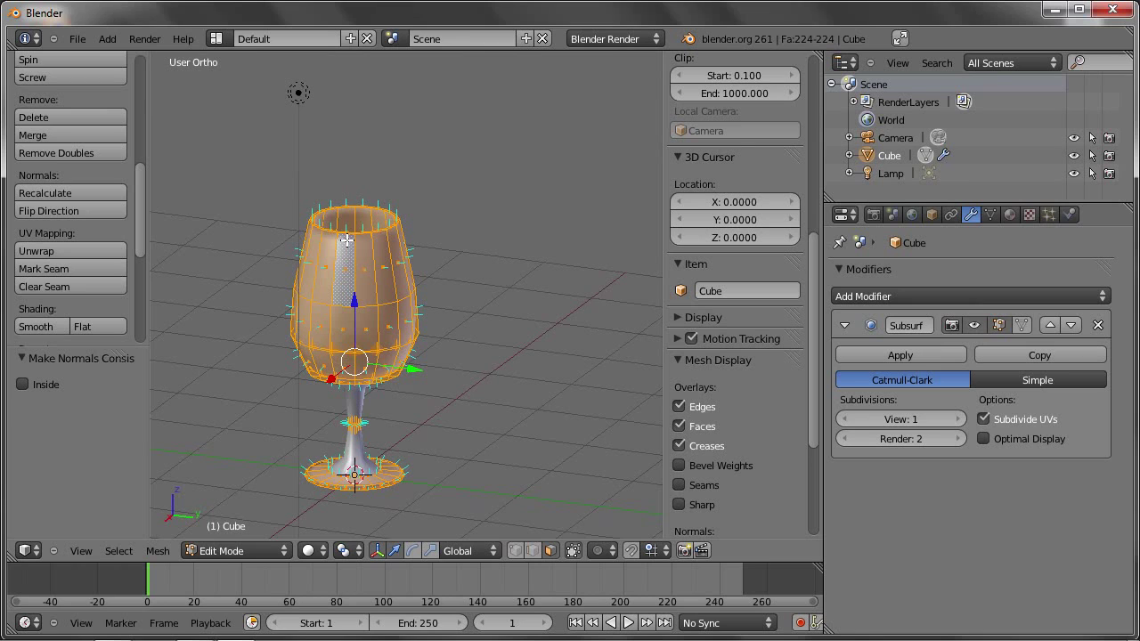
pyautogui.press('Tab')
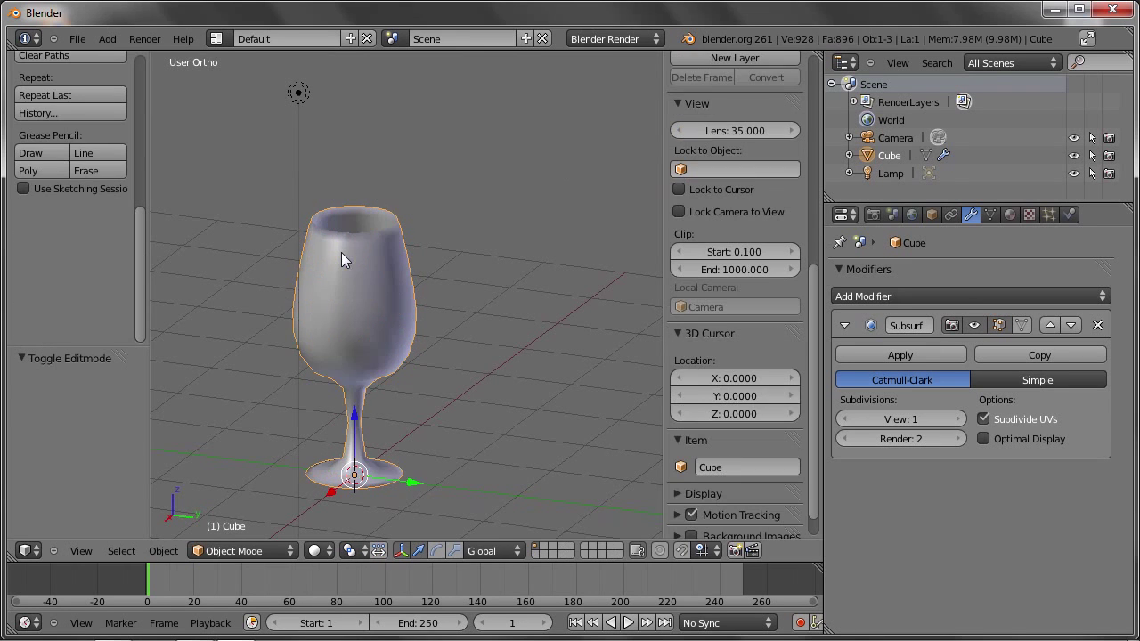
pyautogui.scroll(5, 350, 247)
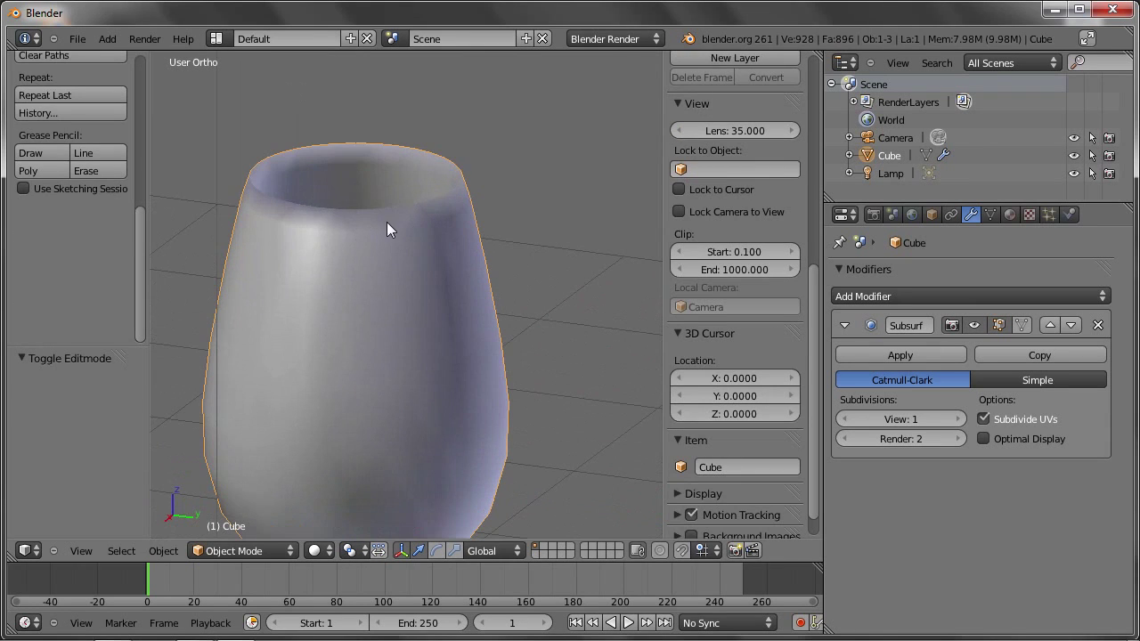
pyautogui.scroll(-3, 387, 222)
pyautogui.moveTo(410, 250)
pyautogui.mouseDown(button='middle')
pyautogui.moveTo(312, 176)
pyautogui.moveTo(333, 327)
pyautogui.moveTo(418, 340)
pyautogui.moveTo(353, 317)
pyautogui.moveTo(386, 378)
pyautogui.moveTo(311, 313)
pyautogui.moveTo(295, 353)
pyautogui.moveTo(318, 334)
pyautogui.mouseUp(button='middle')
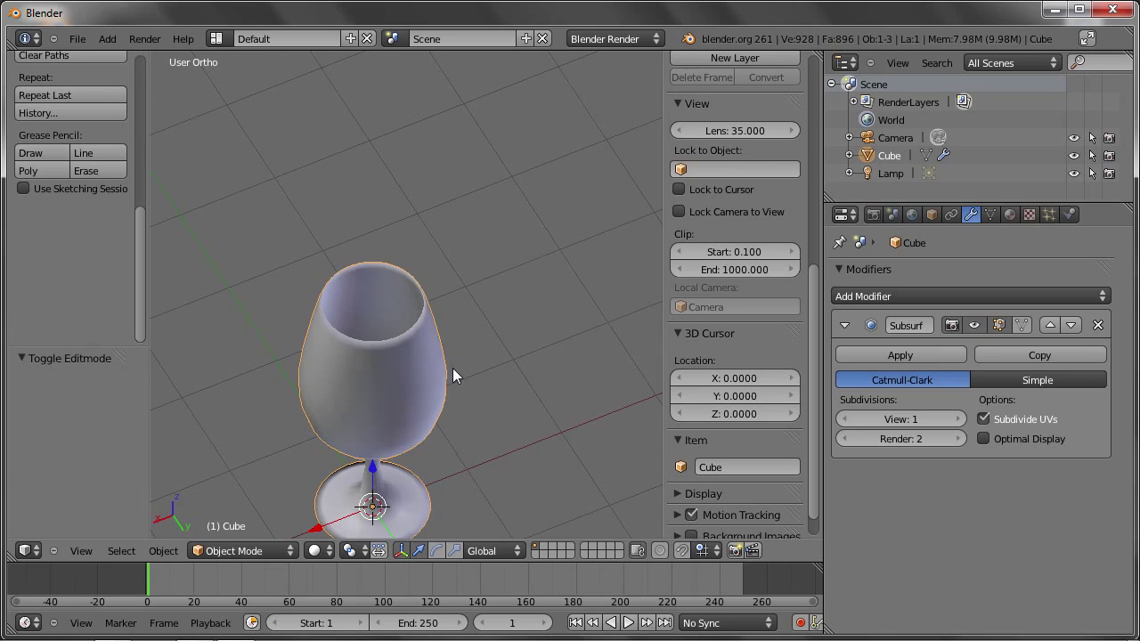
pyautogui.hotkey('ctrl', 'z')
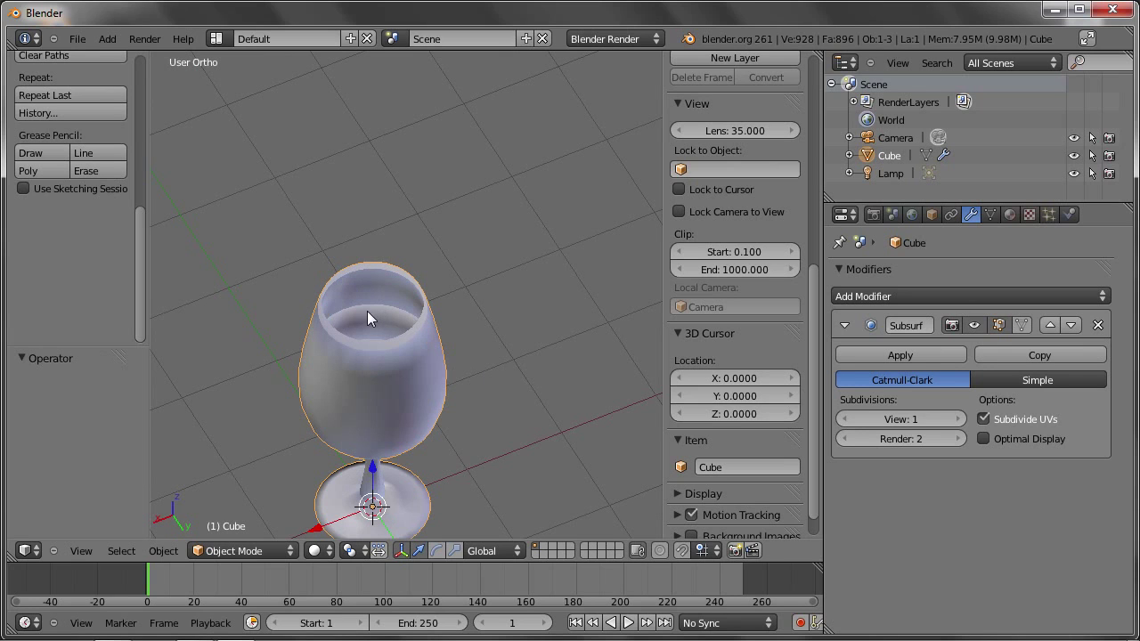
pyautogui.scroll(5, 367, 310)
pyautogui.scroll(-4, 375, 284)
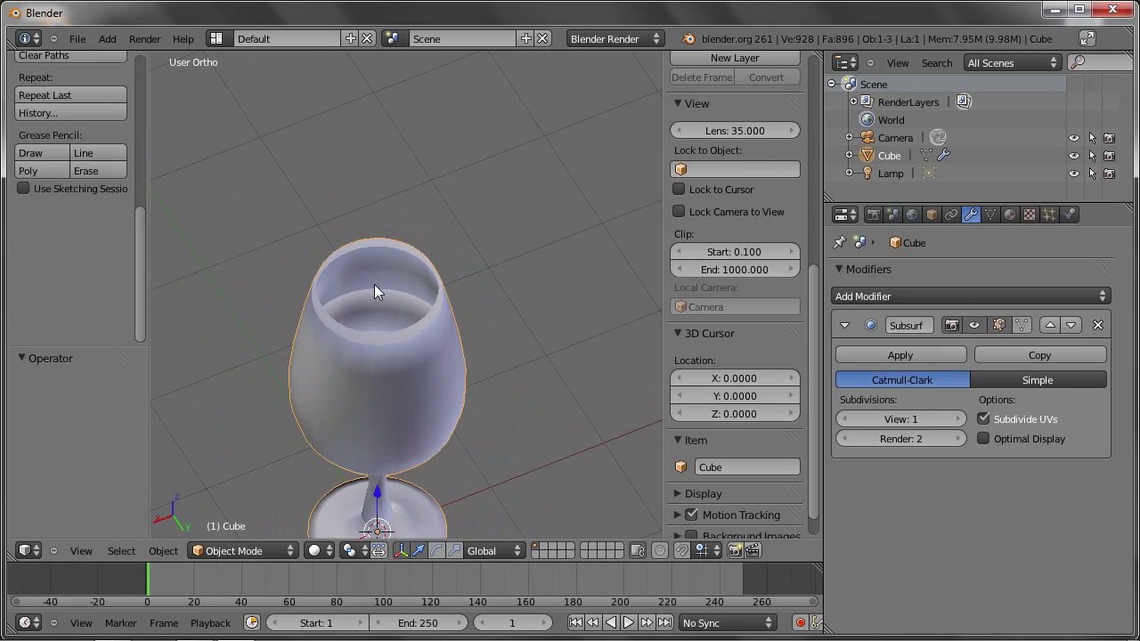
pyautogui.scroll(-2, 377, 284)
pyautogui.moveTo(377, 283); pyautogui.dragTo(365, 233, button='middle')
# - Select the bad horizontal face ring on the bowl and flip its normals
pyautogui.press('Tab')
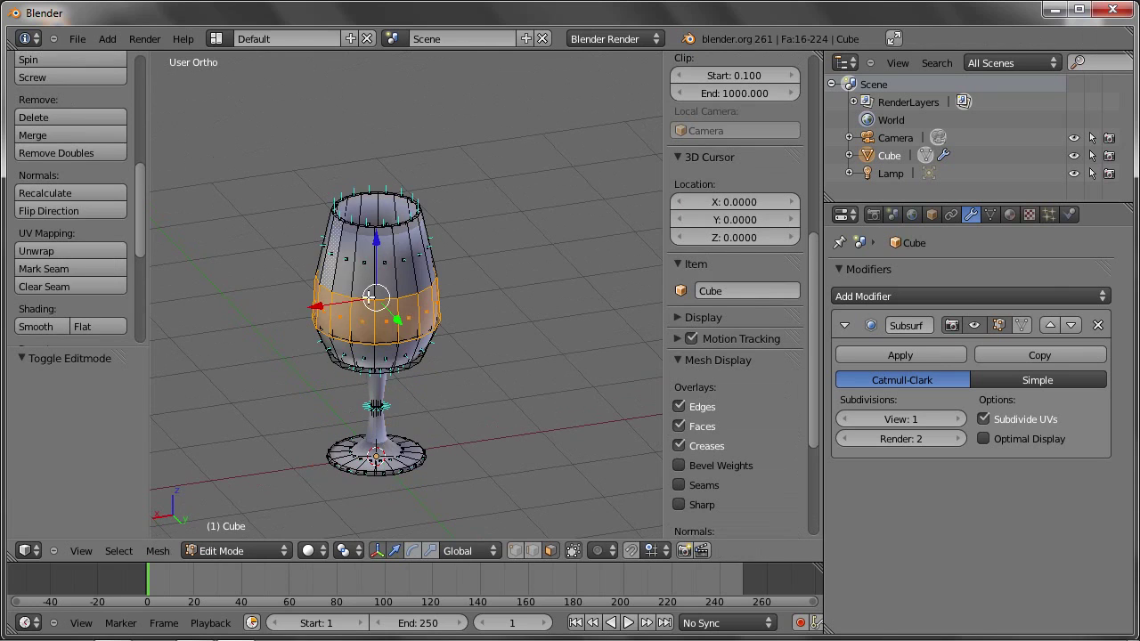
pyautogui.scroll(3, 386, 315)
pyautogui.scroll(2, 354, 322)
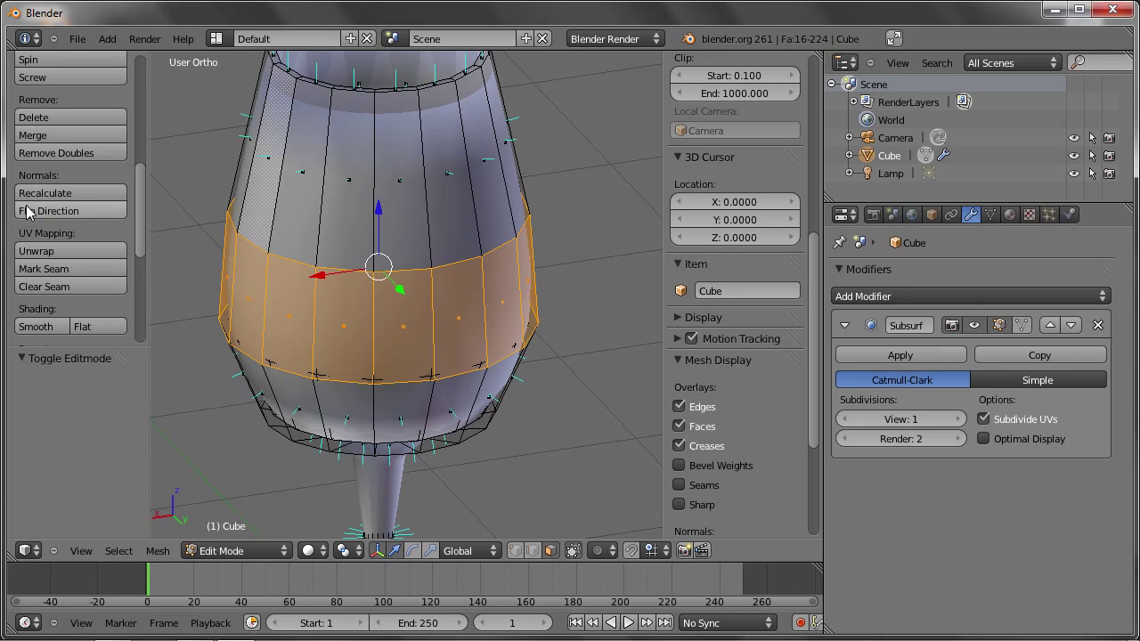
pyautogui.moveTo(261, 305); pyautogui.dragTo(208, 279, button='middle')
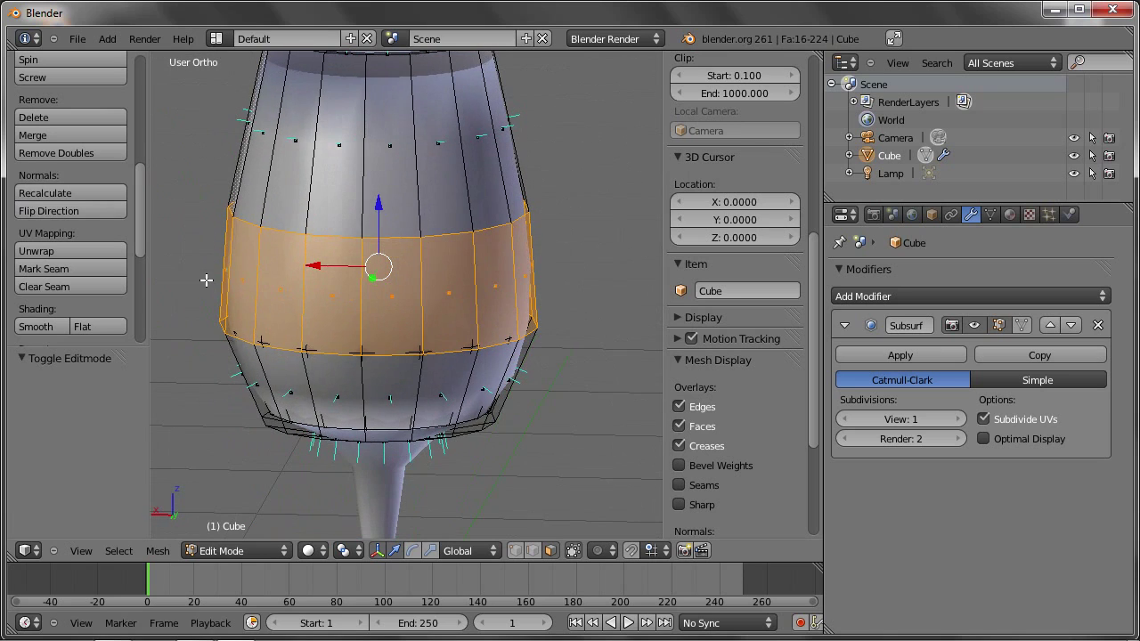
pyautogui.rightClick(292, 390)
pyautogui.rightClick(254, 385)
pyautogui.rightClick(461, 377)
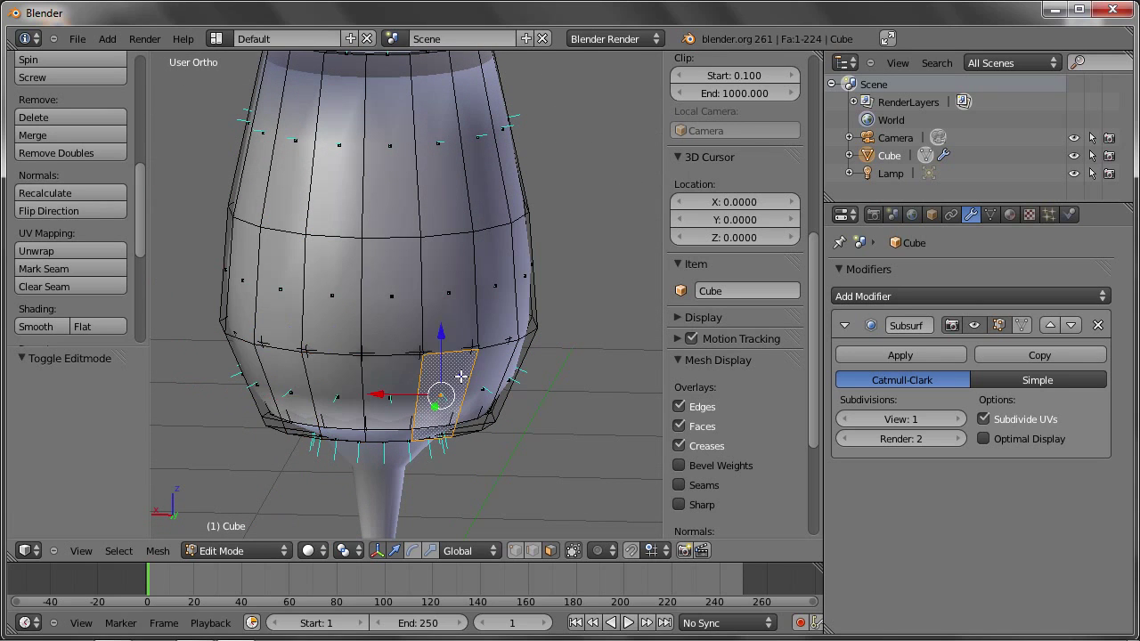
pyautogui.rightClick(499, 287)
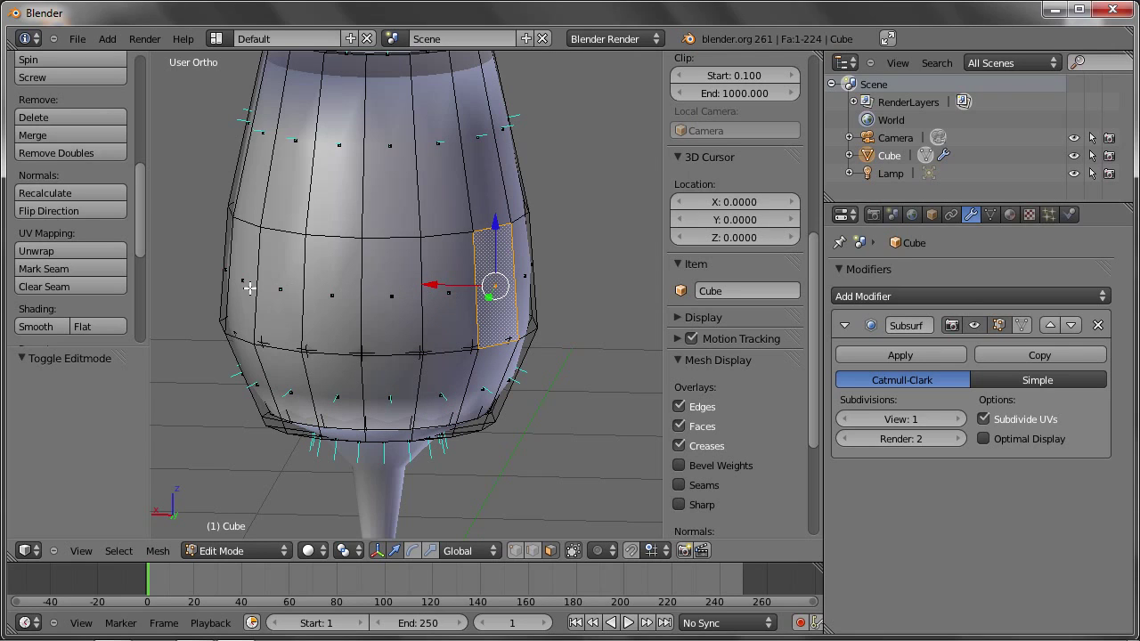
pyautogui.keyDown('alt'); pyautogui.rightClick(259, 255); pyautogui.keyUp('alt')
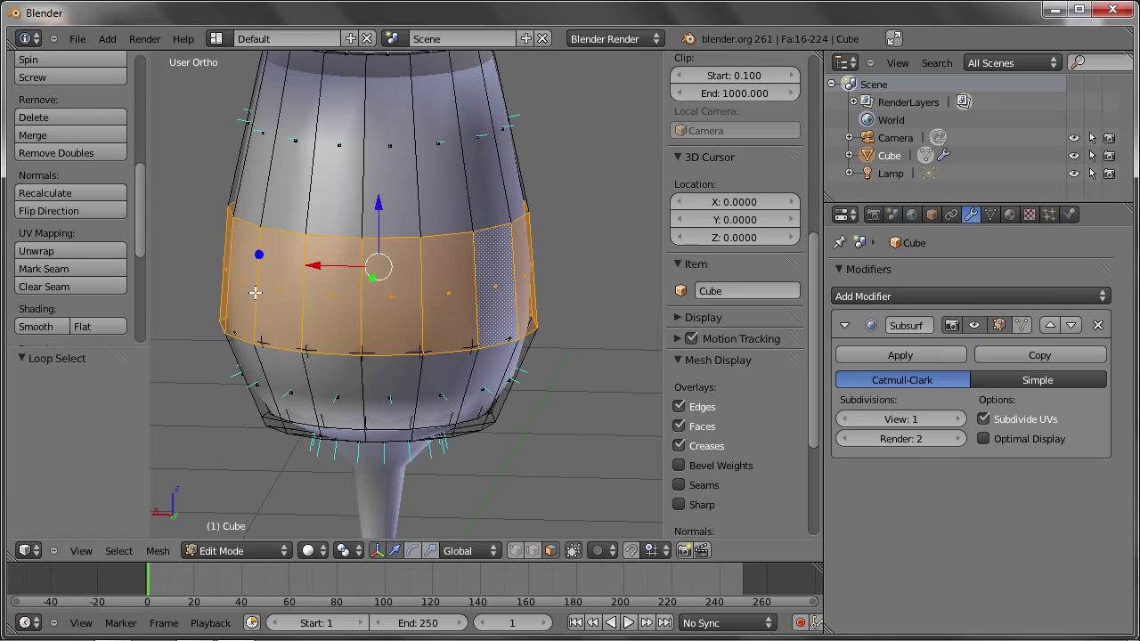
pyautogui.click(71, 210)
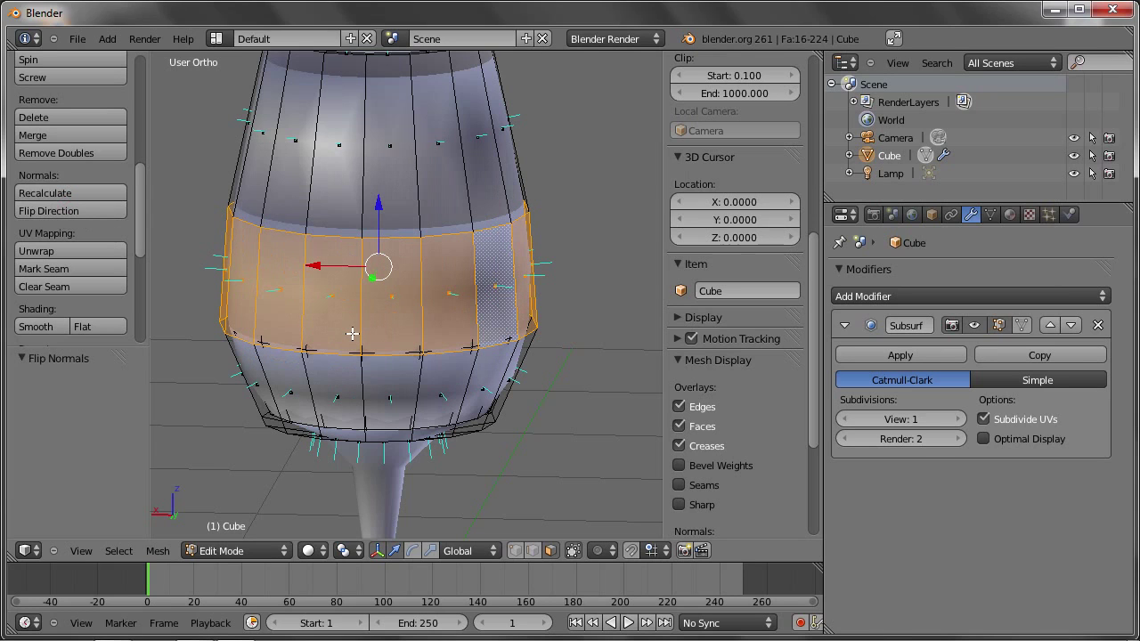
# - Select the whole mesh, recalculate normals with Ctrl+N, and view it from the front in Object Mode
pyautogui.press('Tab')
pyautogui.press('Tab')
pyautogui.rightClick(505, 128)
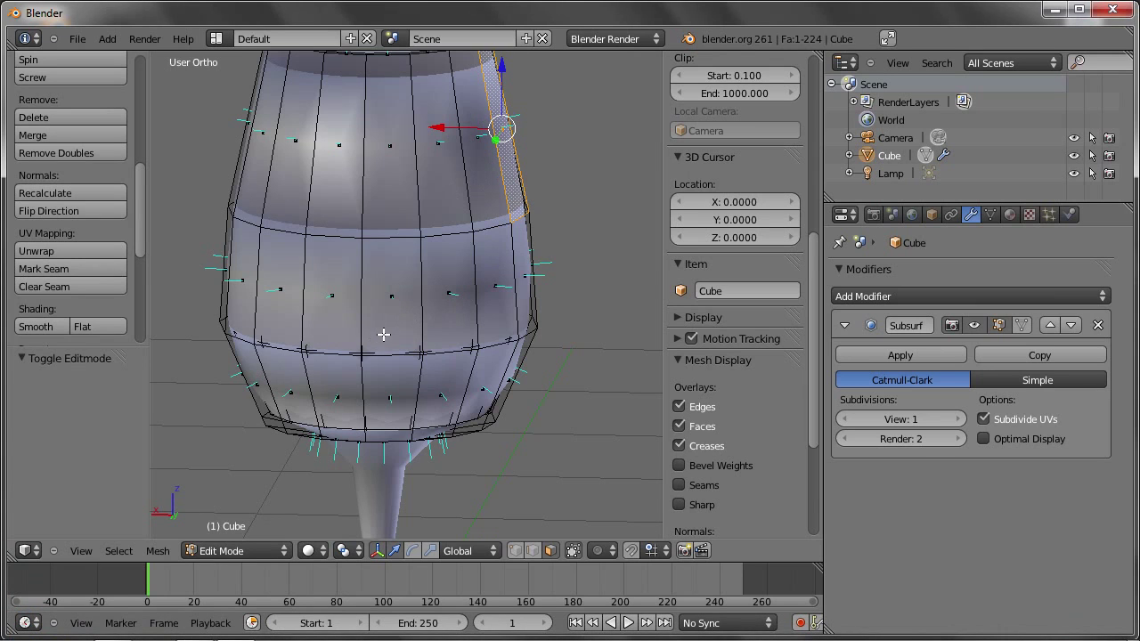
pyautogui.press('a')
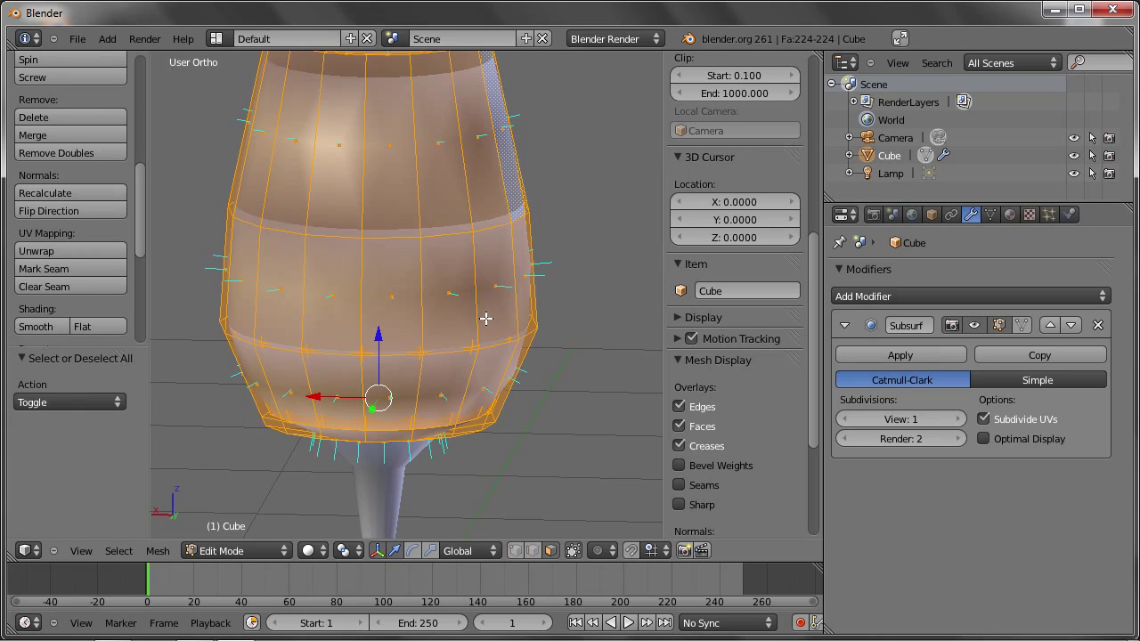
pyautogui.hotkey('ctrl', 'n')
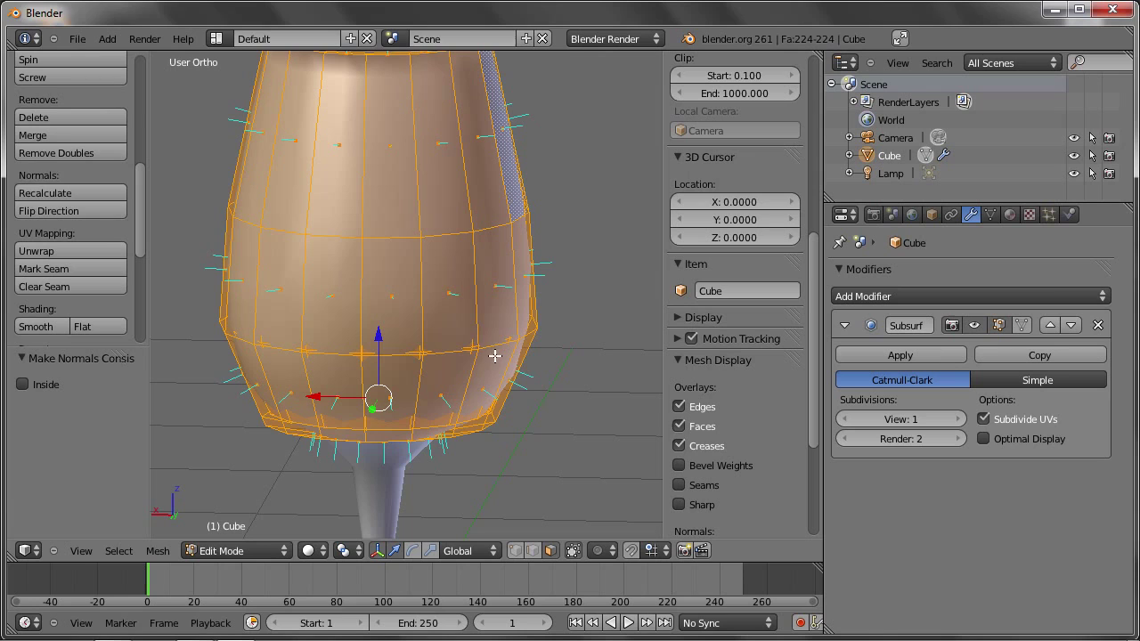
pyautogui.press('KP_1')
pyautogui.press('Tab')
# - Cut a first new edge loop across the stem
pyautogui.scroll(-2, 455, 343)
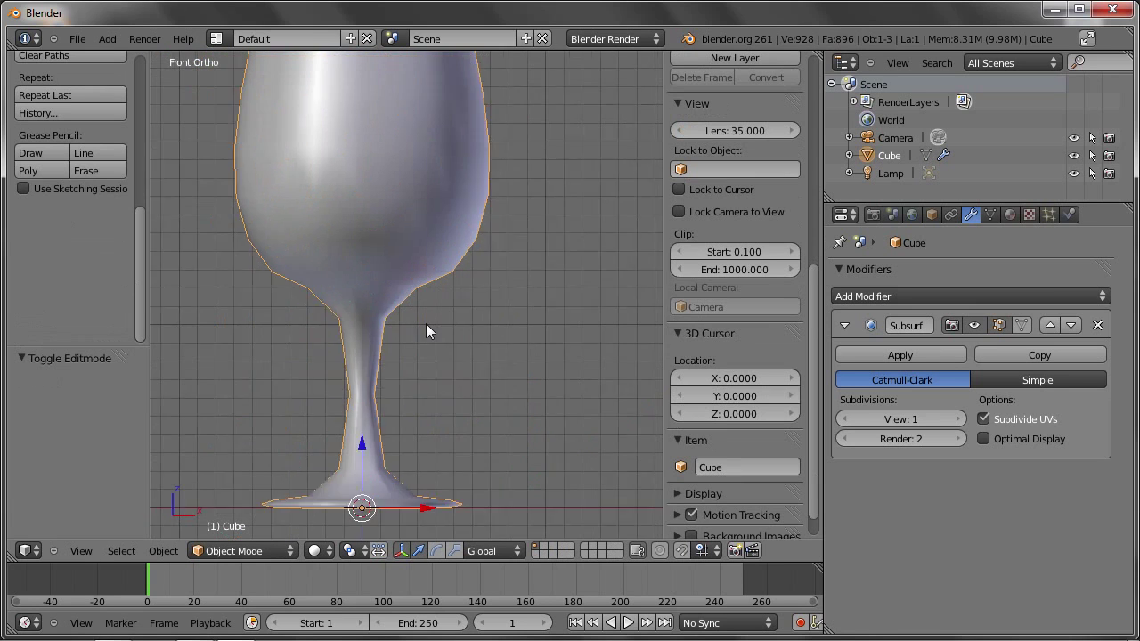
pyautogui.scroll(-2, 414, 323)
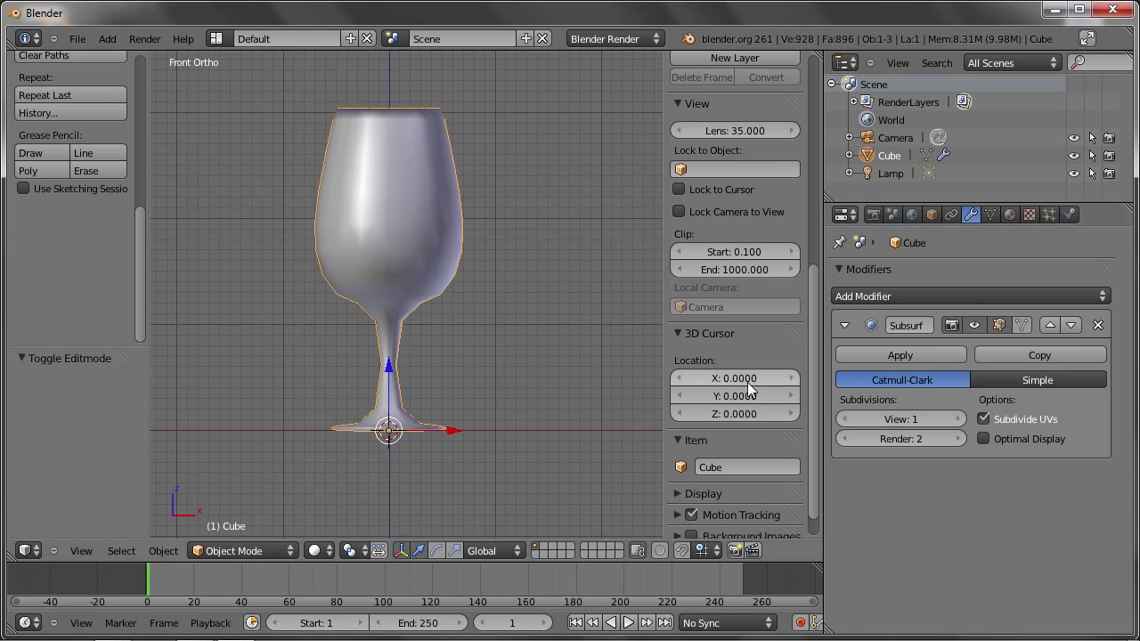
pyautogui.scroll(4, 376, 349)
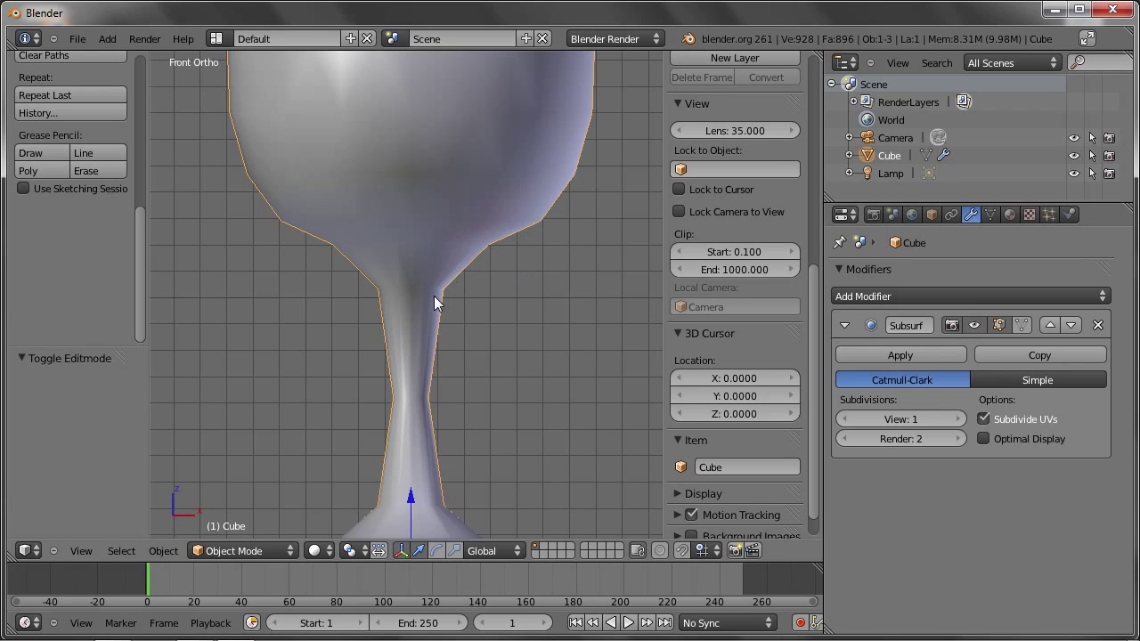
pyautogui.press('Tab')
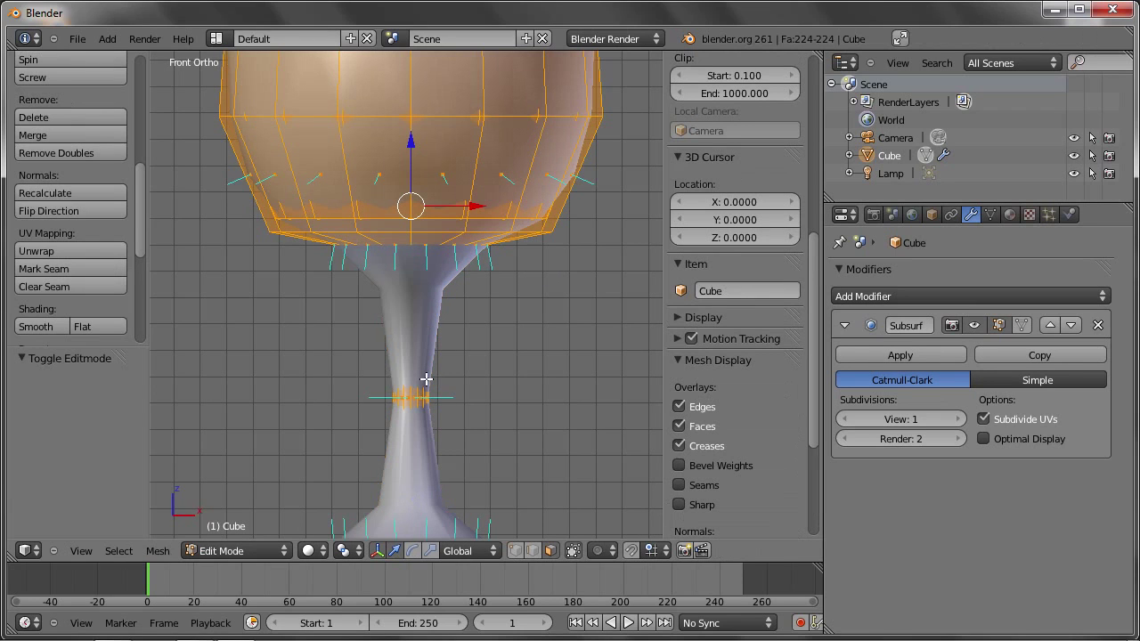
pyautogui.hotkey('ctrl', 'r')
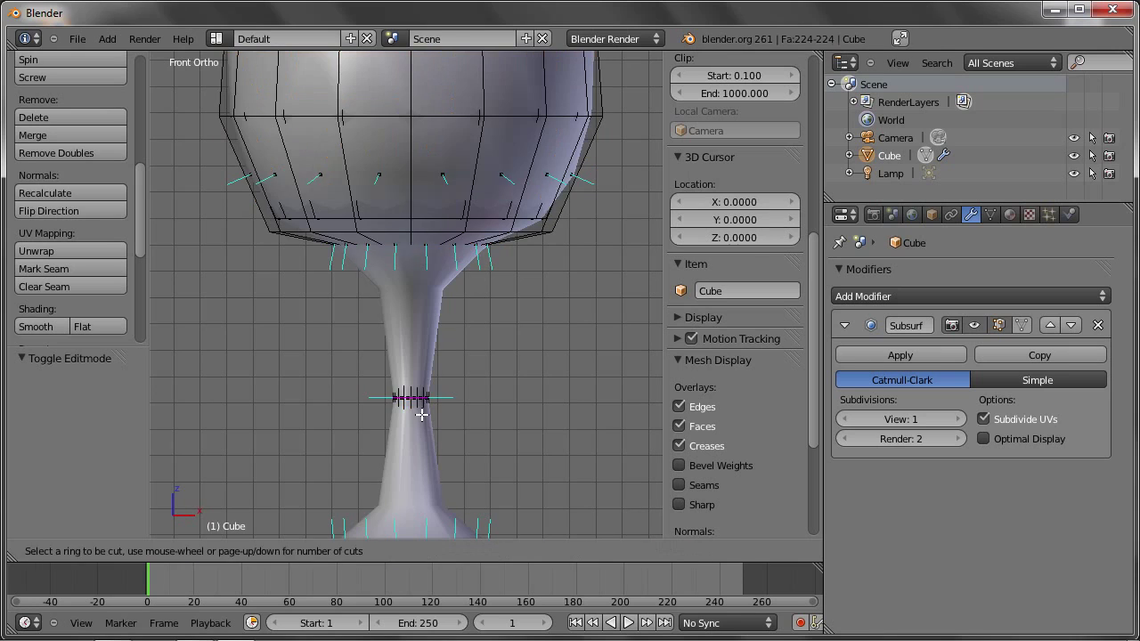
pyautogui.click(421, 414)
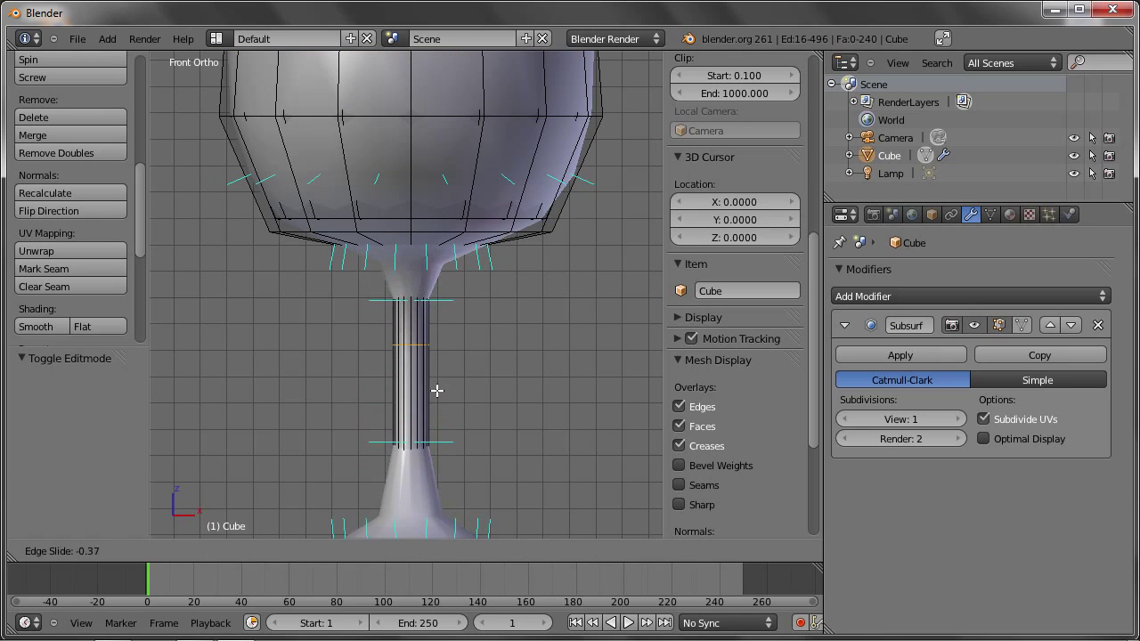
pyautogui.click(446, 329)
# - Add a second stem edge loop slid toward the stem bottom
pyautogui.keyDown('shift'); pyautogui.scroll(-2, 446, 326); pyautogui.keyUp('shift')
pyautogui.hotkey('ctrl', 'r')
pyautogui.click(431, 320)
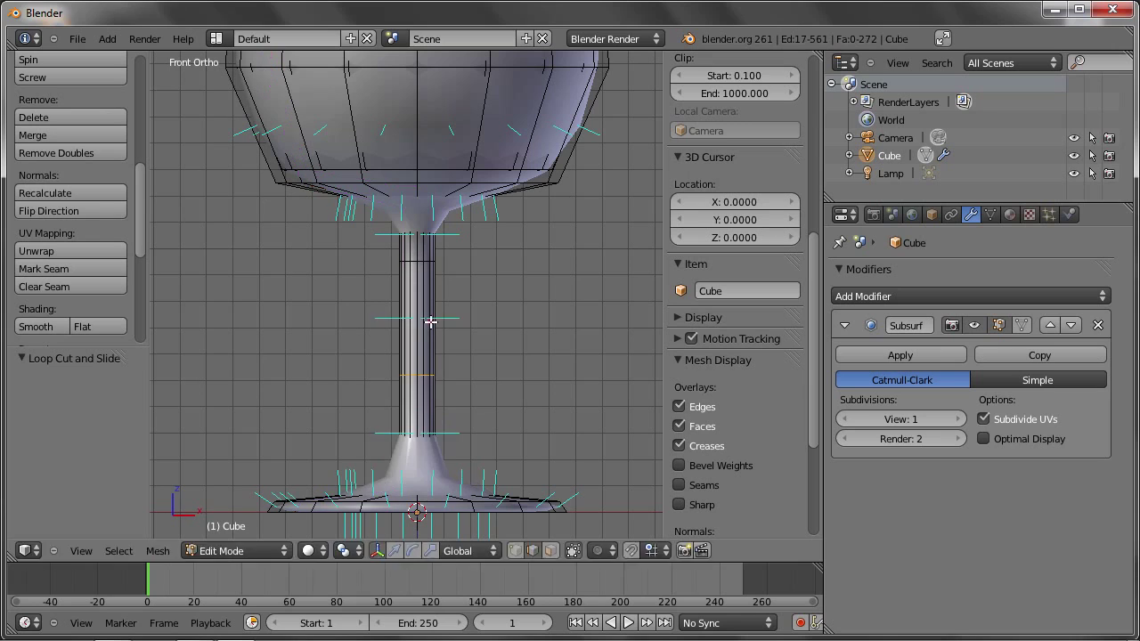
pyautogui.click(442, 403)
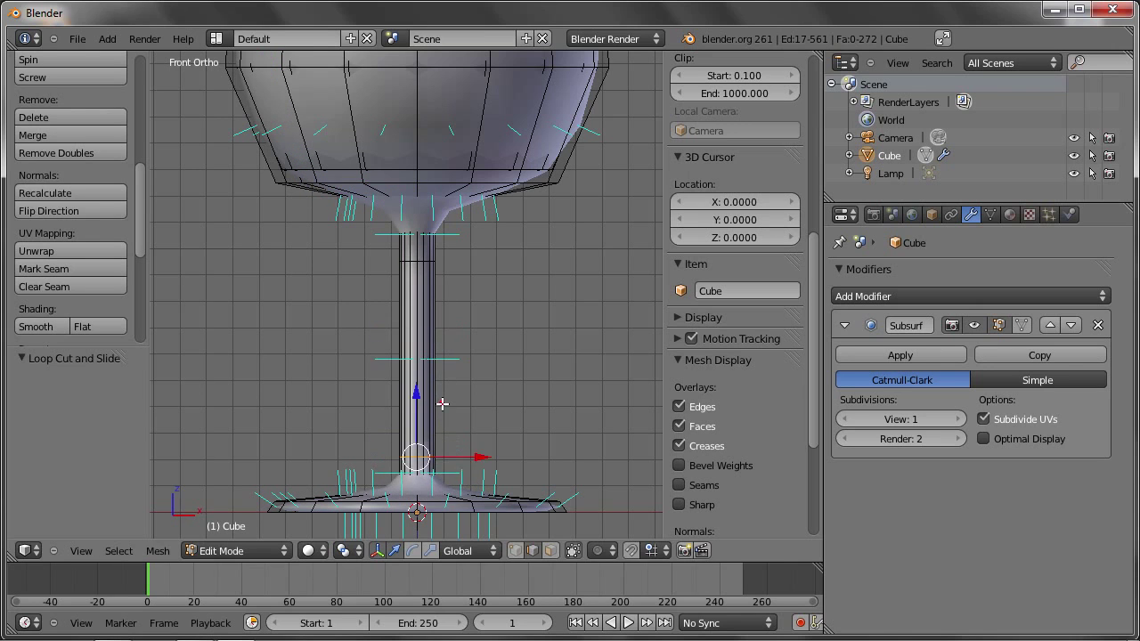
pyautogui.scroll(-5, 442, 403)
pyautogui.press('Tab')
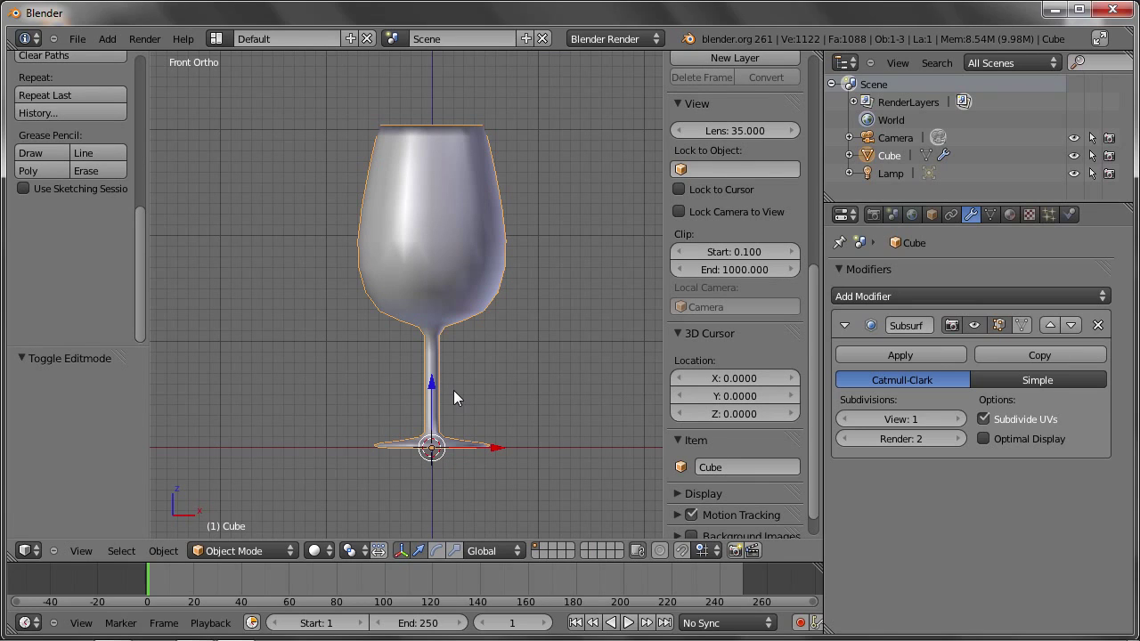
# - Switch to vertex select and try moving a bowl vertex along X, then cancel
pyautogui.press('Tab')
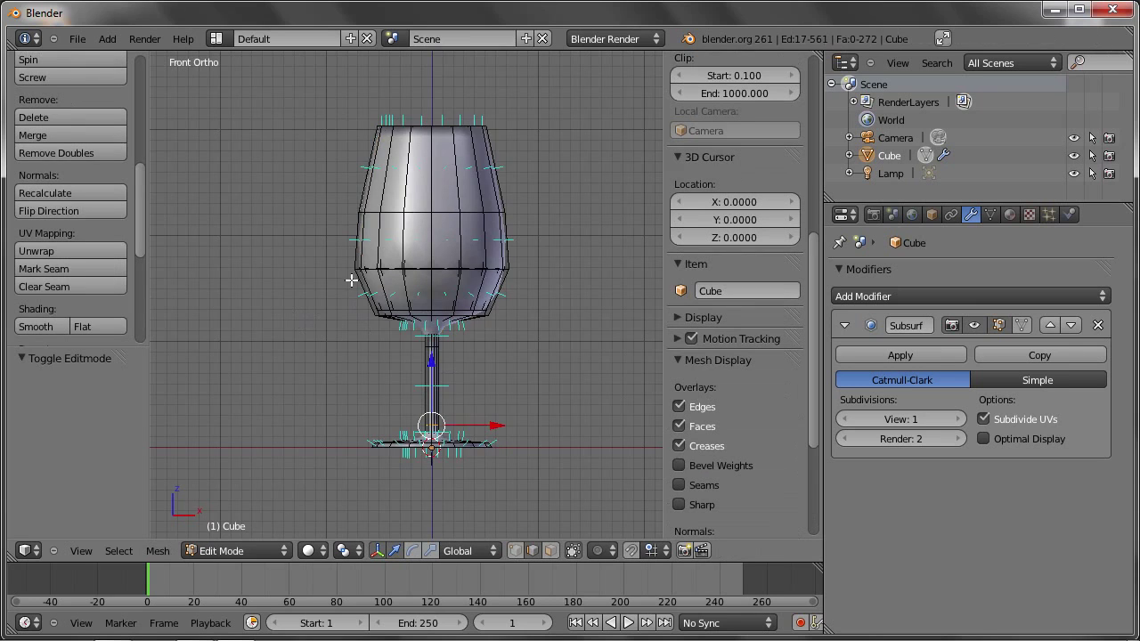
pyautogui.scroll(4, 351, 281)
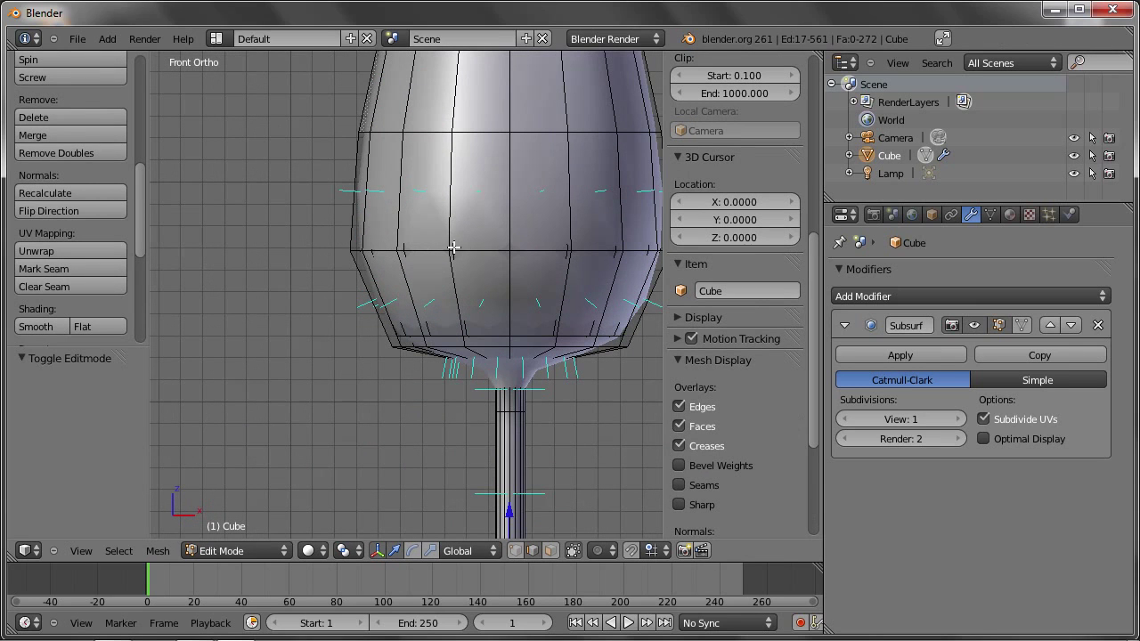
pyautogui.hotkey('ctrl', 'Tab')
pyautogui.press('1')
pyautogui.rightClick(353, 250)
pyautogui.press('g')
pyautogui.press('x')
pyautogui.press('Escape')
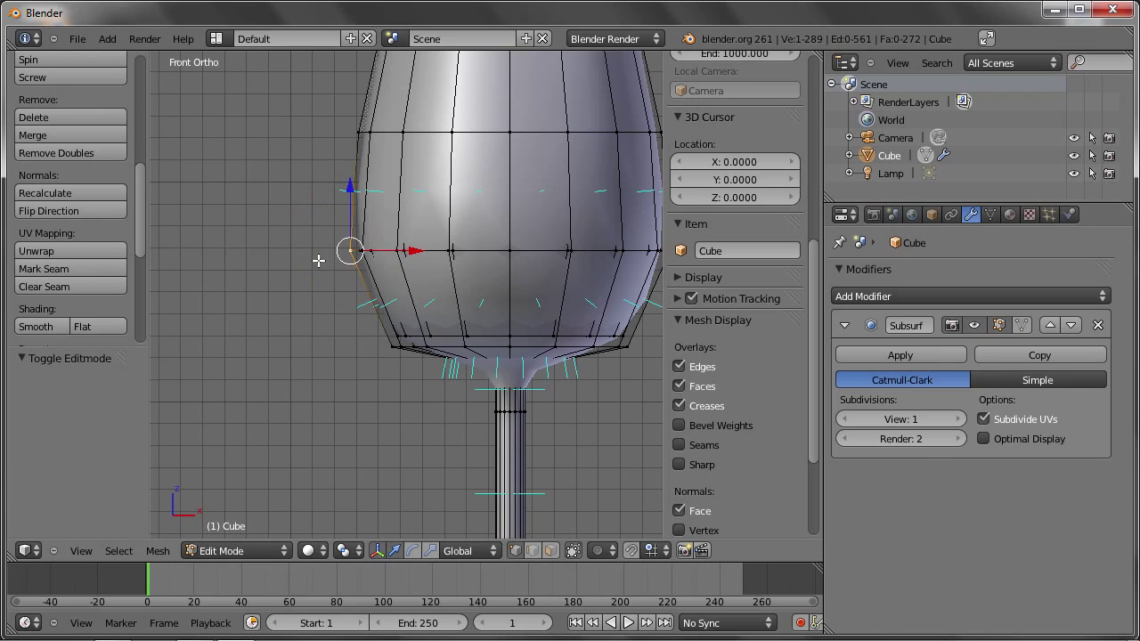
# - Scale a lower-bowl edge loop outward, then undo back to the Screw and Subsurf modifier setup
pyautogui.keyDown('alt'); pyautogui.rightClick(535, 249); pyautogui.keyUp('alt')
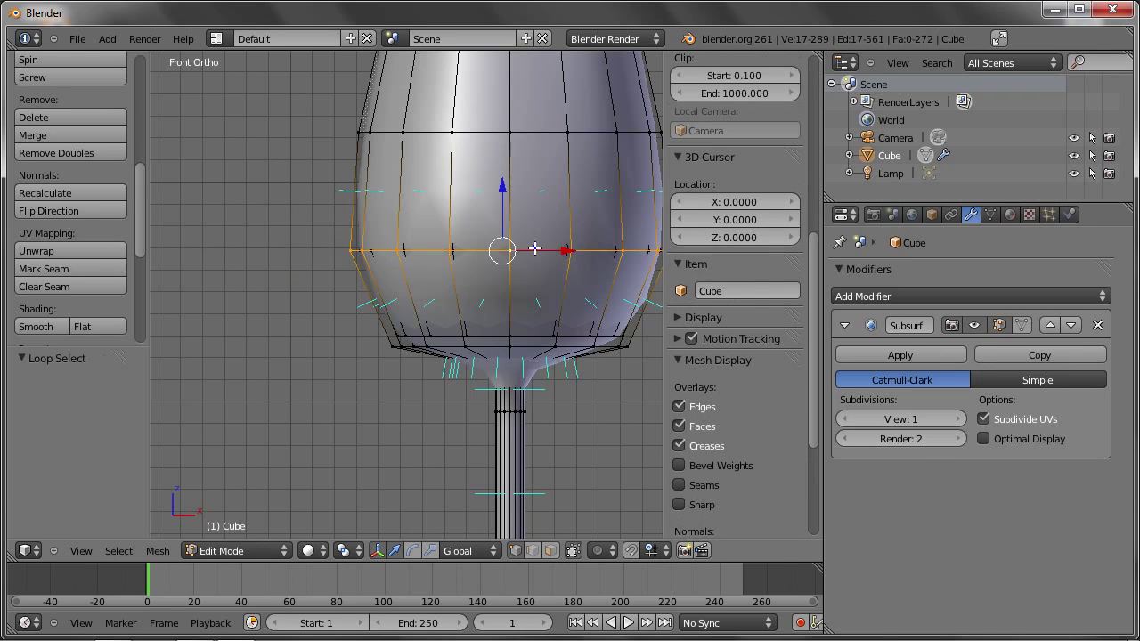
pyautogui.press('KP_Decimal')
pyautogui.press('s')
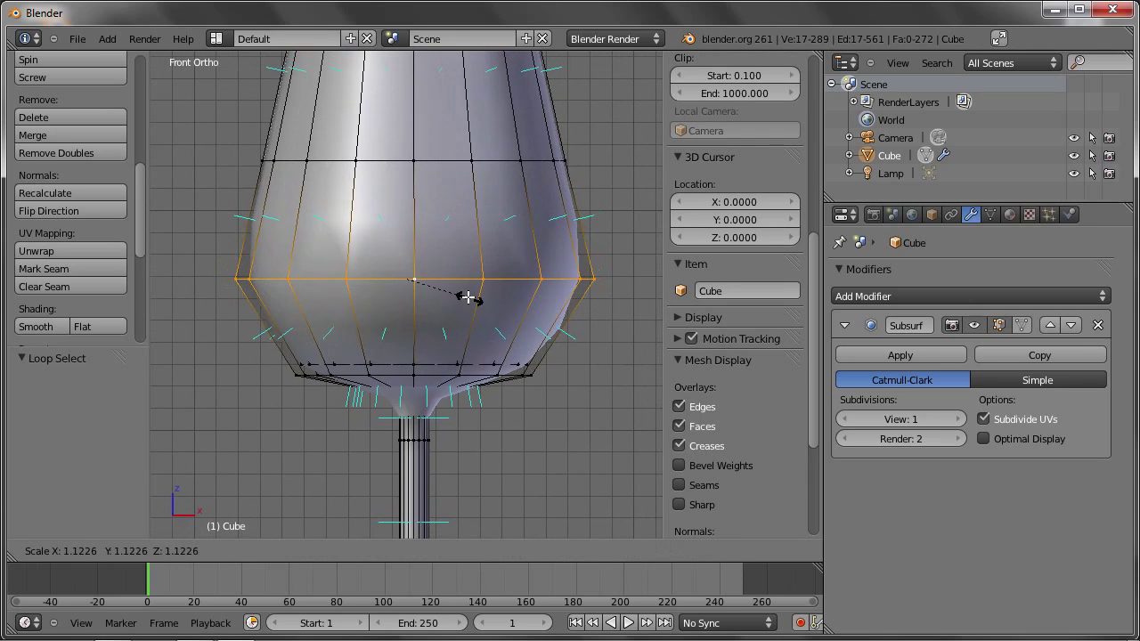
pyautogui.click(466, 308)
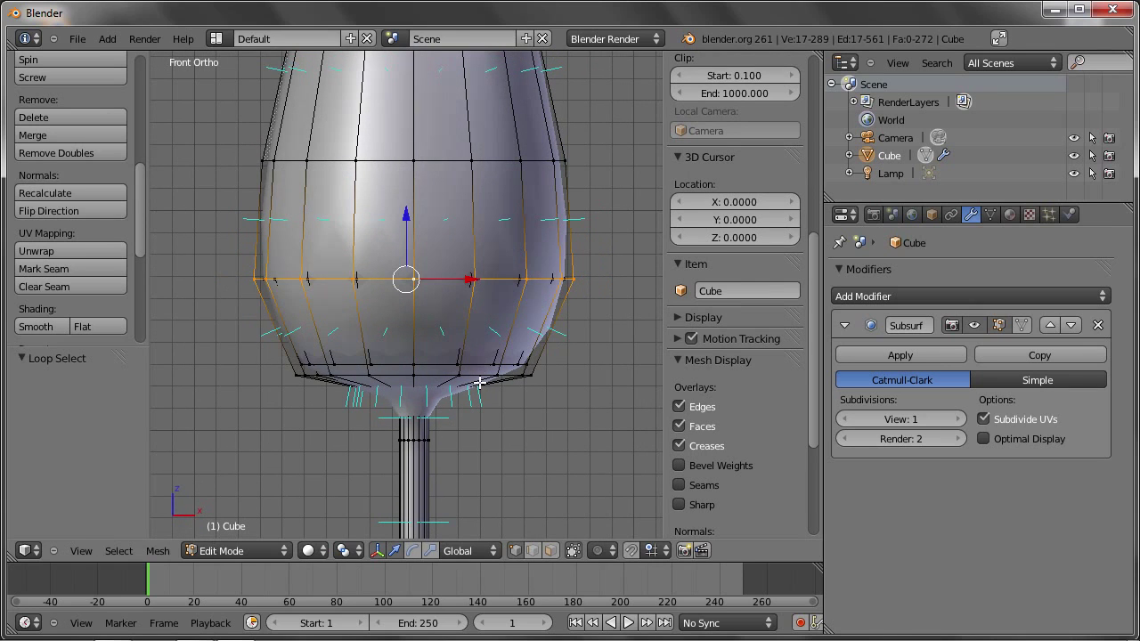
pyautogui.press('Home')
pyautogui.press('Tab')
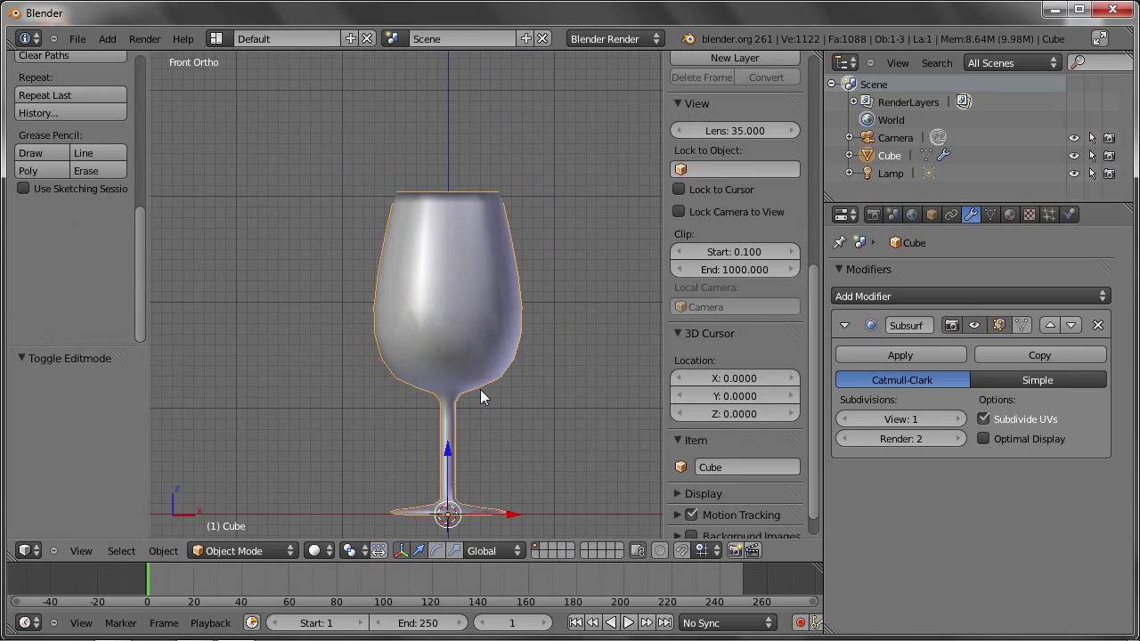
pyautogui.hotkey('ctrl', 'z')
pyautogui.hotkey('ctrl', 'z')
pyautogui.hotkey('ctrl', 'z')
pyautogui.hotkey('ctrl', 'z')
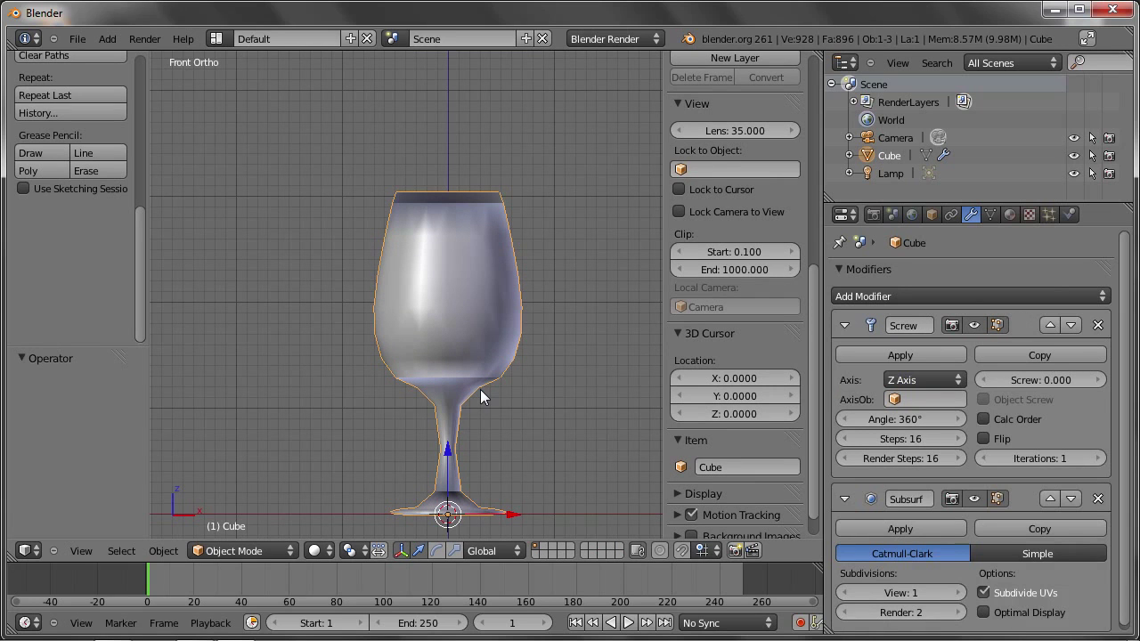
# - Select every profile vertex and recalculate its normals with Ctrl+N
pyautogui.press('KP_3')
pyautogui.press('Tab')
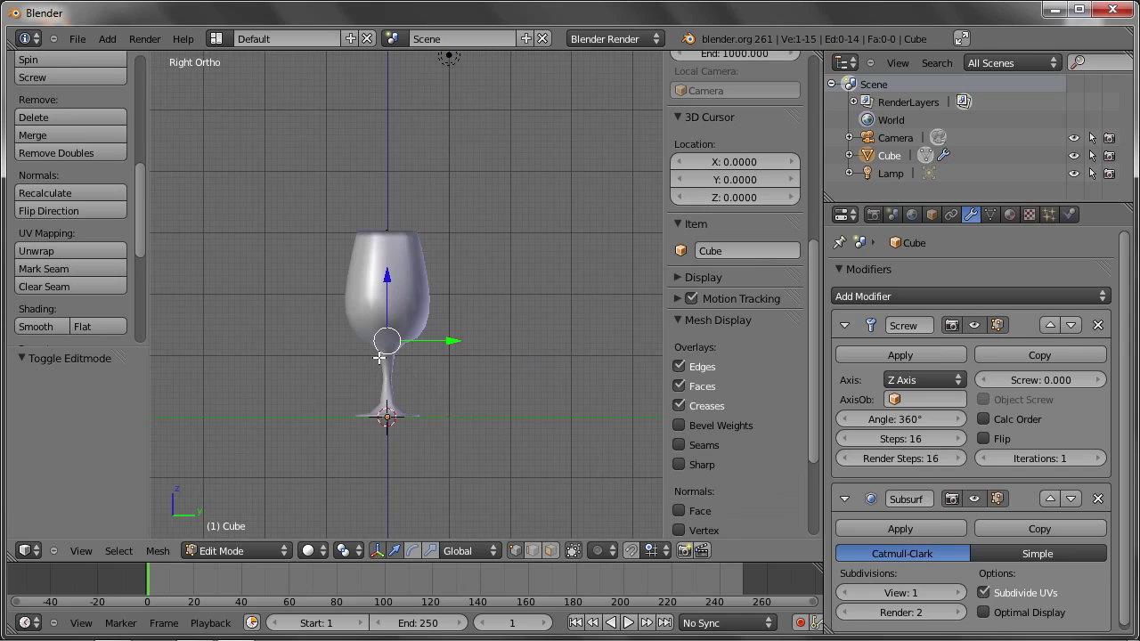
pyautogui.press('KP_1')
pyautogui.scroll(3, 409, 352)
pyautogui.press('a')
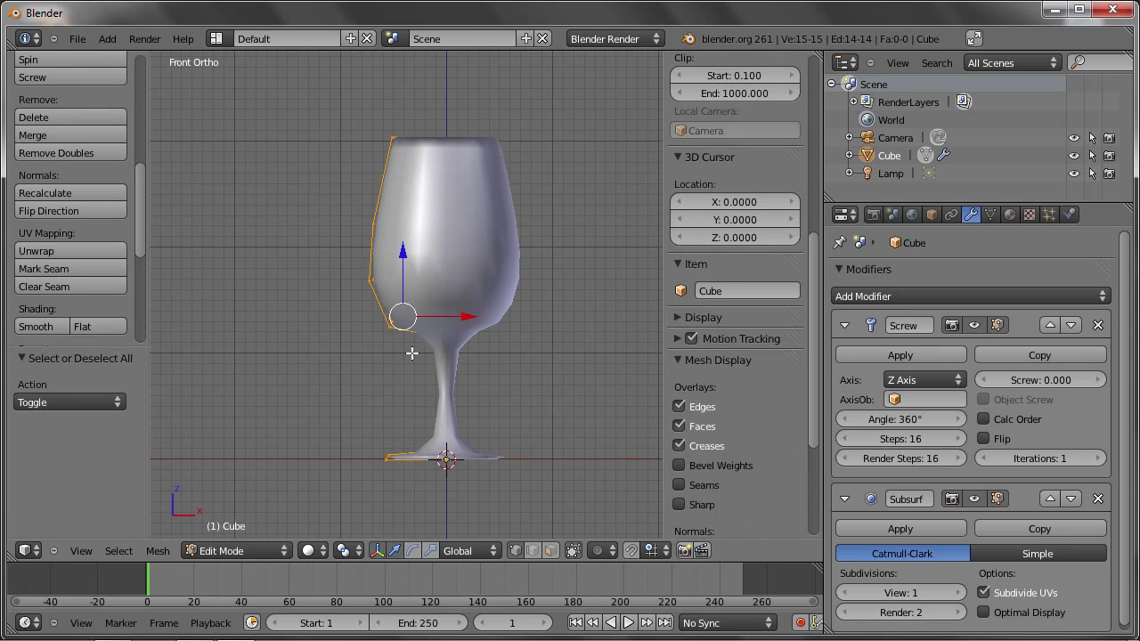
pyautogui.hotkey('ctrl', 'n')
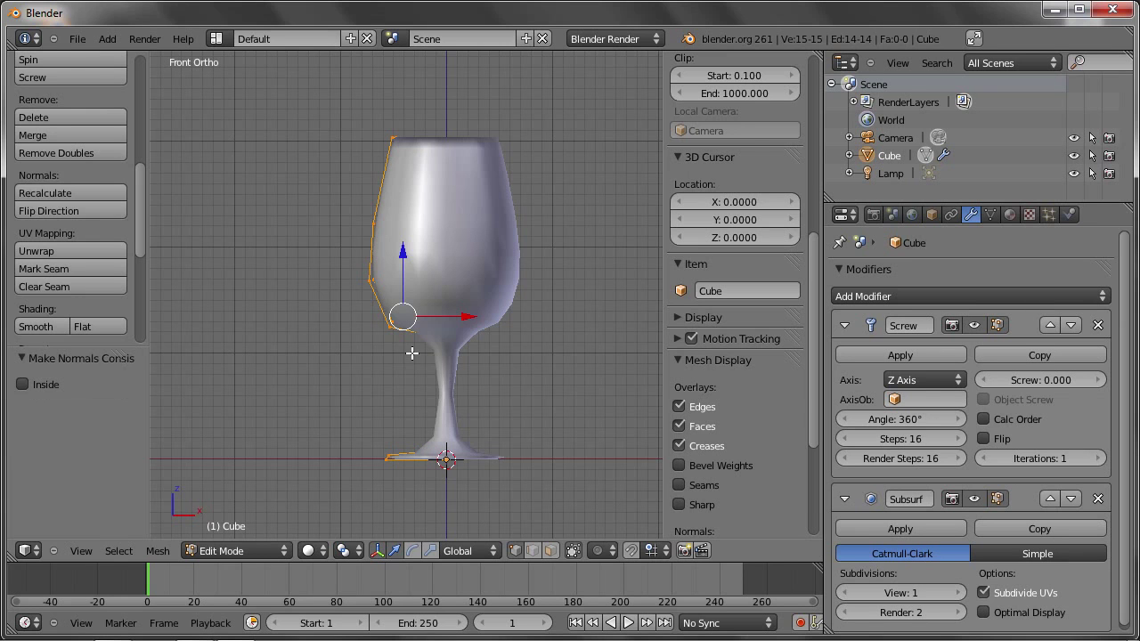
pyautogui.press('Tab')
# - Enable Calc Order on the Screw modifier and inspect the shading from the front
pyautogui.moveTo(491, 193); pyautogui.dragTo(469, 235, button='middle')
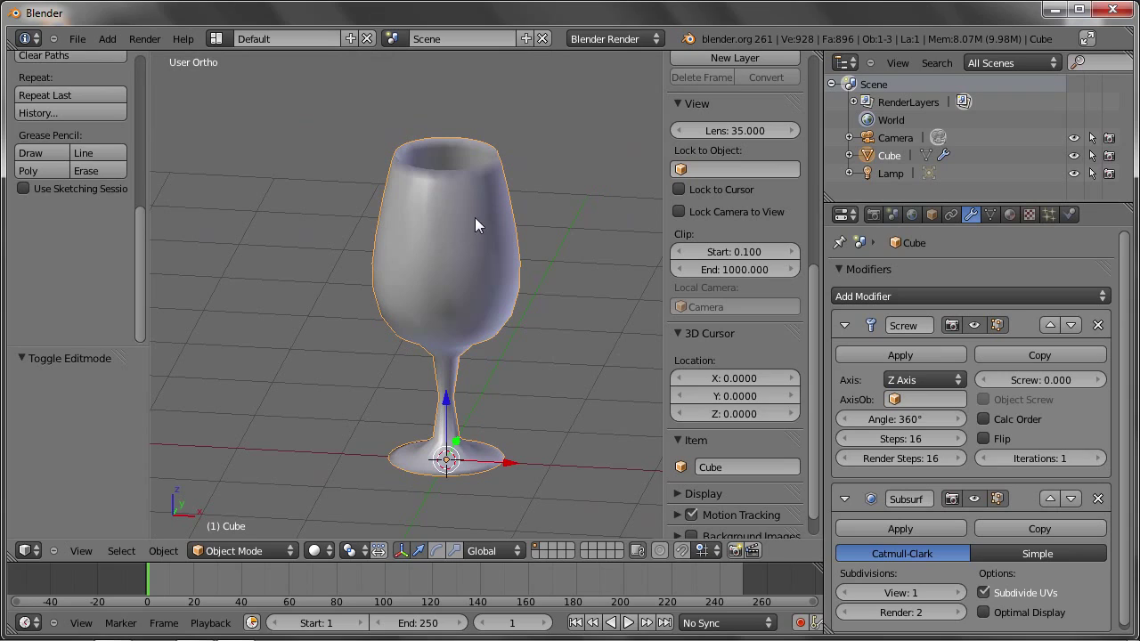
pyautogui.click(985, 418)
pyautogui.moveTo(522, 378)
pyautogui.mouseDown(button='middle')
pyautogui.moveTo(535, 368)
pyautogui.moveTo(485, 364)
pyautogui.mouseUp(button='middle')
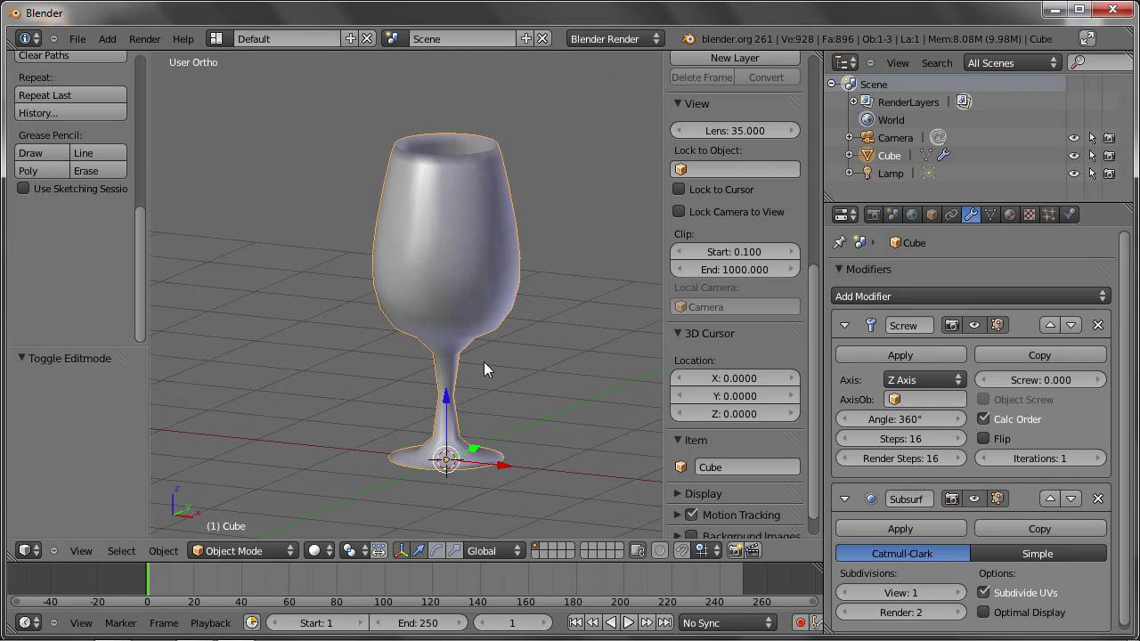
pyautogui.moveTo(476, 293)
pyautogui.mouseDown(button='middle')
pyautogui.moveTo(371, 342)
pyautogui.moveTo(446, 460)
pyautogui.mouseUp(button='middle')
pyautogui.moveTo(517, 401)
pyautogui.mouseDown(button='middle')
pyautogui.moveTo(382, 371)
pyautogui.moveTo(392, 334)
pyautogui.mouseUp(button='middle')
pyautogui.press('KP_1')
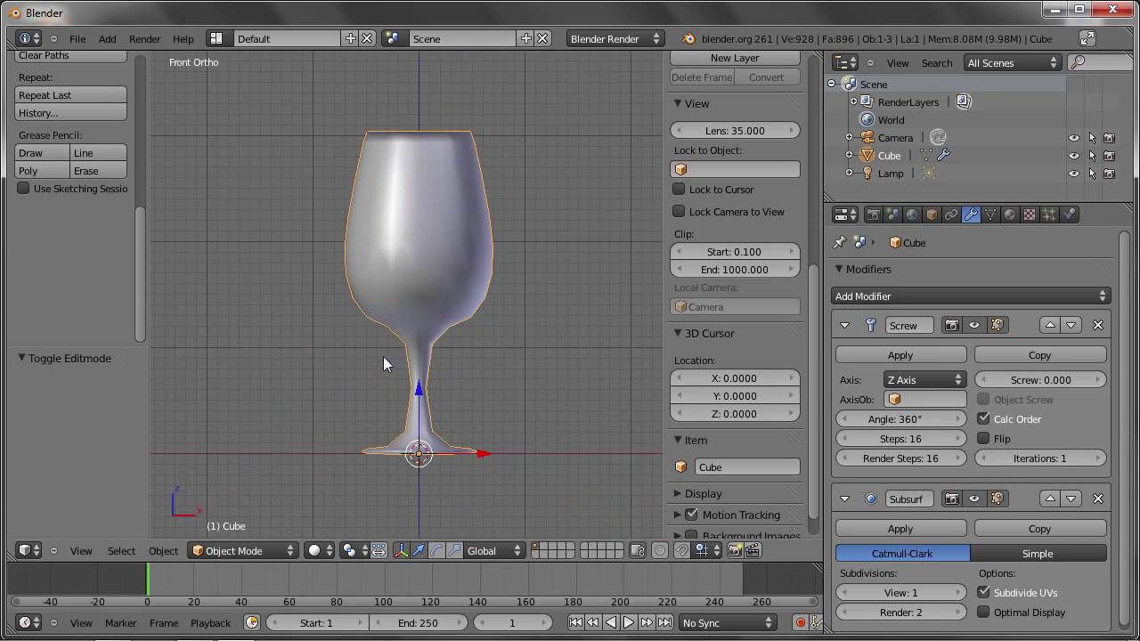
# - Show the glass profile in wireframe Edit Mode with nothing selected
pyautogui.scroll(4, 388, 356)
pyautogui.scroll(4, 407, 344)
pyautogui.press('Tab')
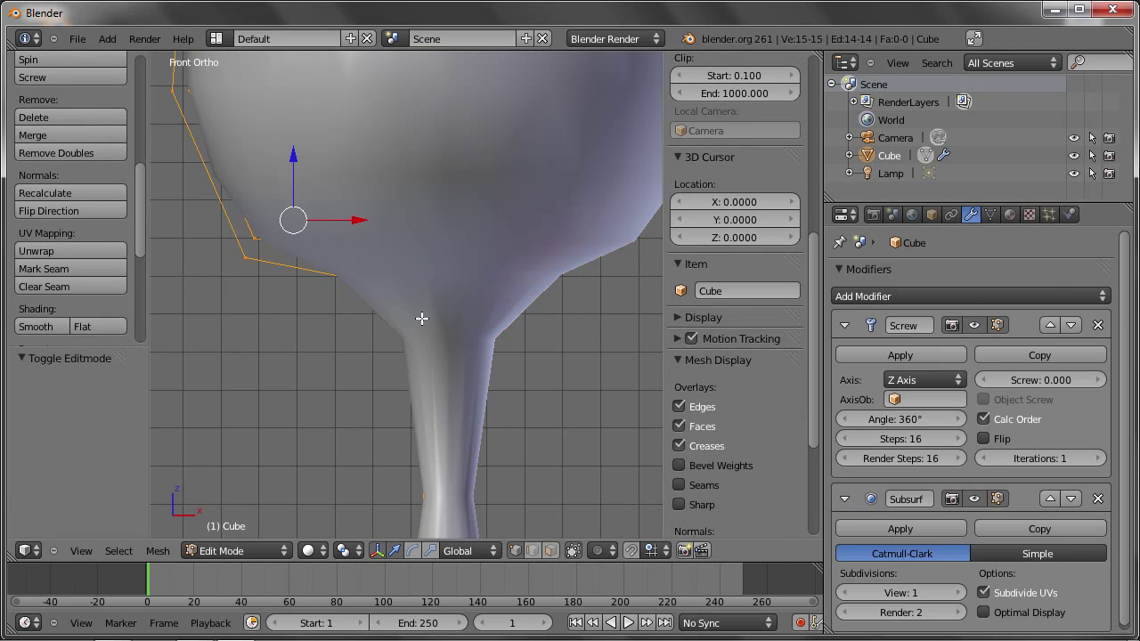
pyautogui.press('z')
pyautogui.scroll(-4, 428, 338)
pyautogui.keyDown('shift'); pyautogui.scroll(-3, 441, 325); pyautogui.keyUp('shift')
pyautogui.keyDown('shift'); pyautogui.scroll(-1, 432, 267); pyautogui.keyUp('shift')
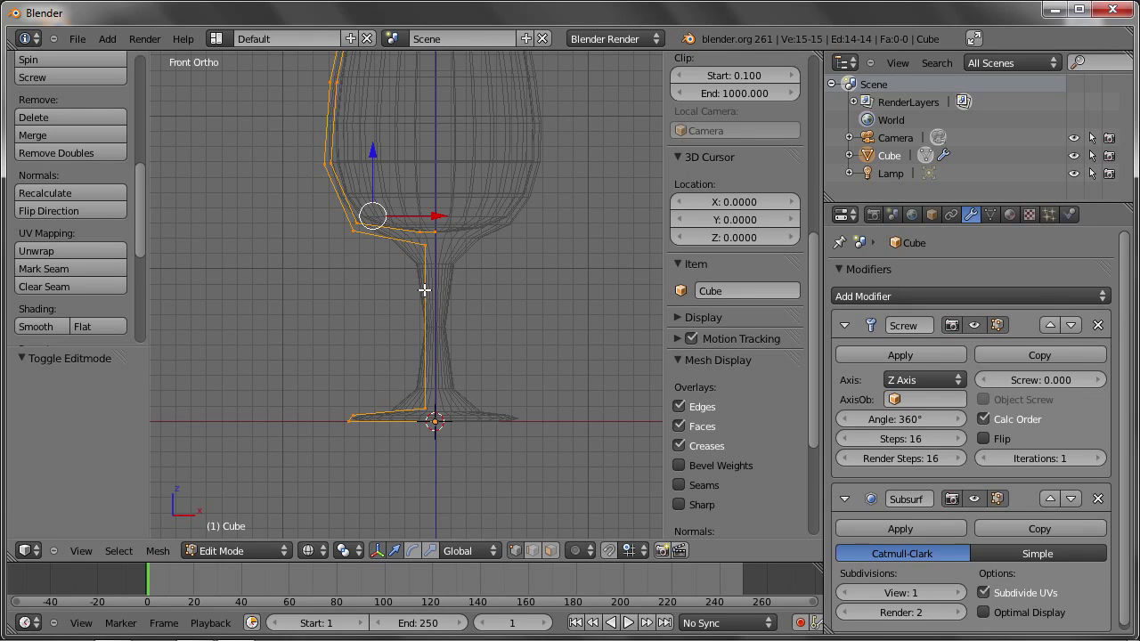
pyautogui.press('a')
pyautogui.hotkey('ctrl', 'r')
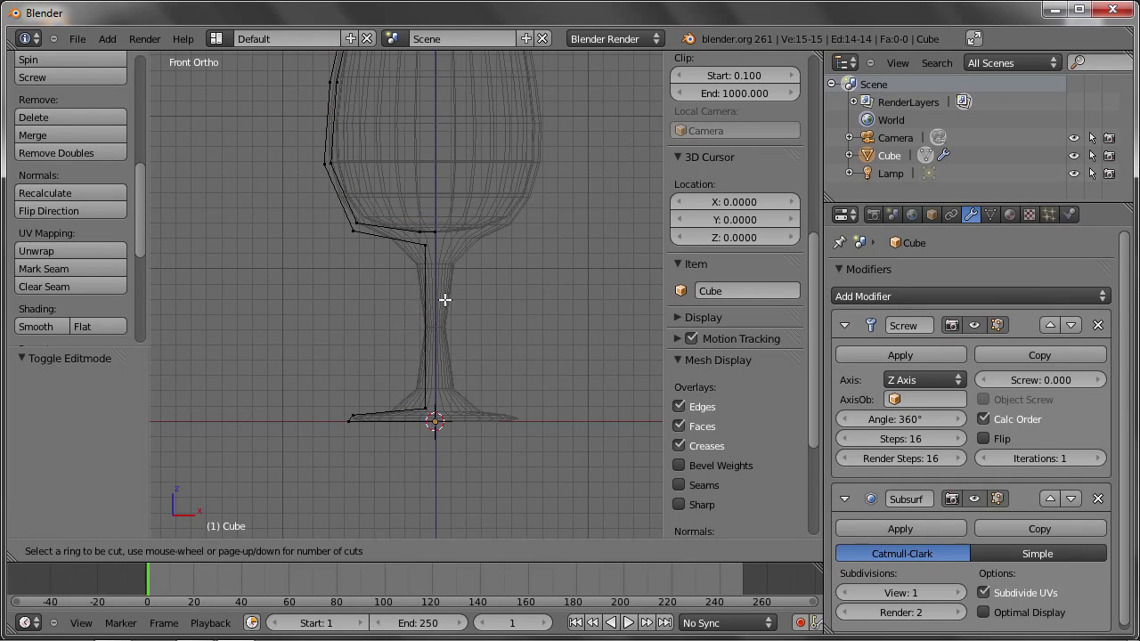
pyautogui.press('Escape')
pyautogui.scroll(3, 423, 278)
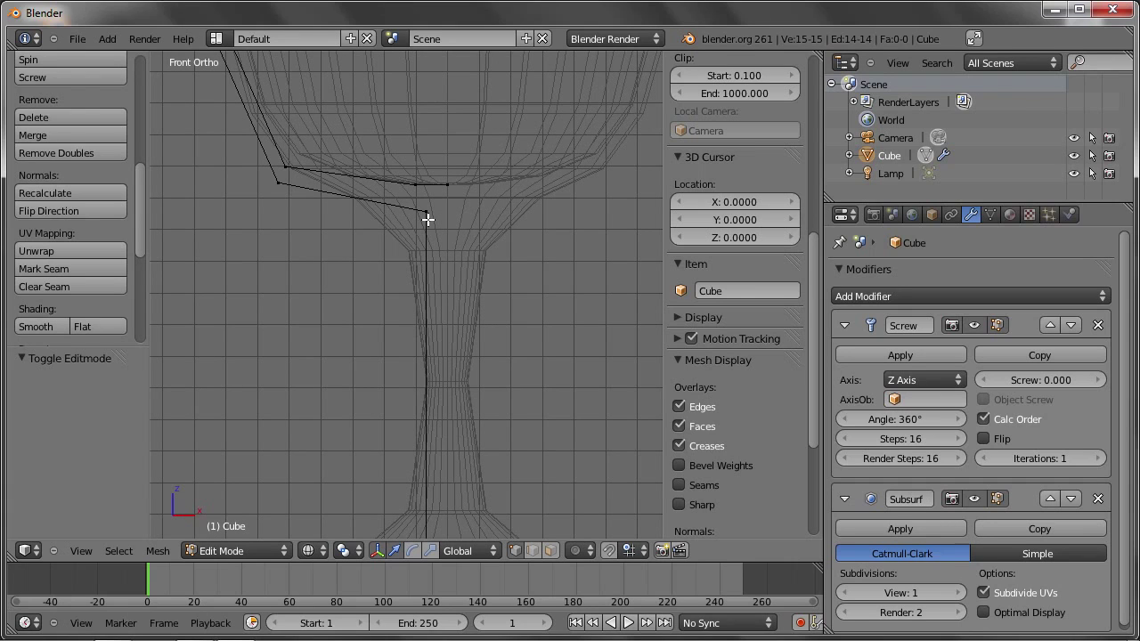
# - Select the stem edge's top and bottom vertices
pyautogui.rightClick(286, 171)
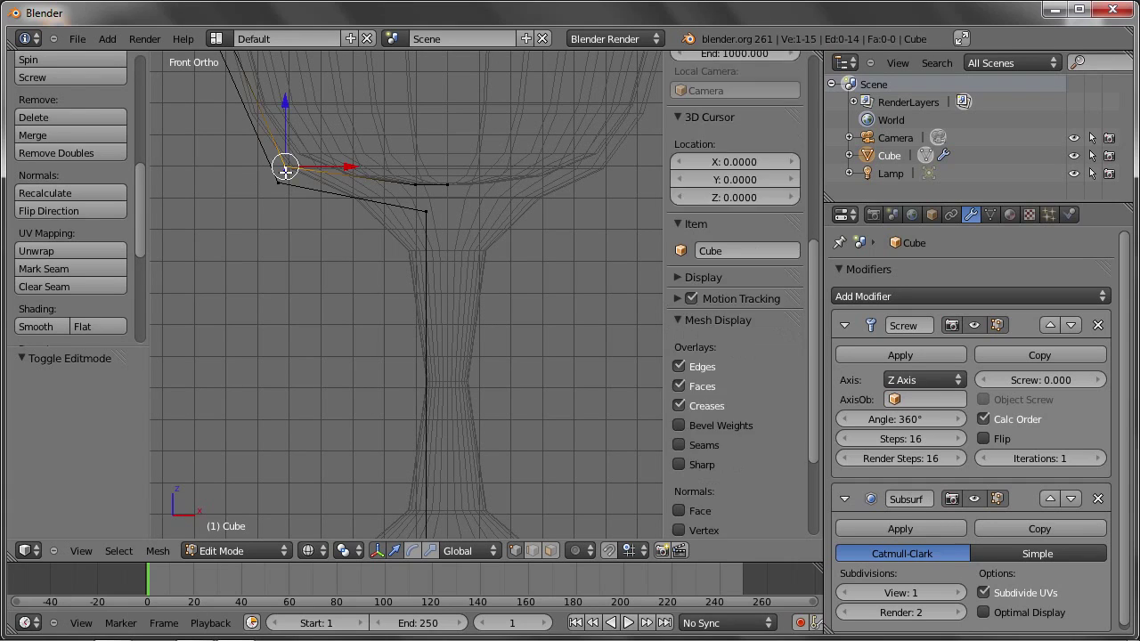
pyautogui.rightClick(411, 205)
pyautogui.keyDown('shift'); pyautogui.rightClick(280, 184); pyautogui.keyUp('shift')
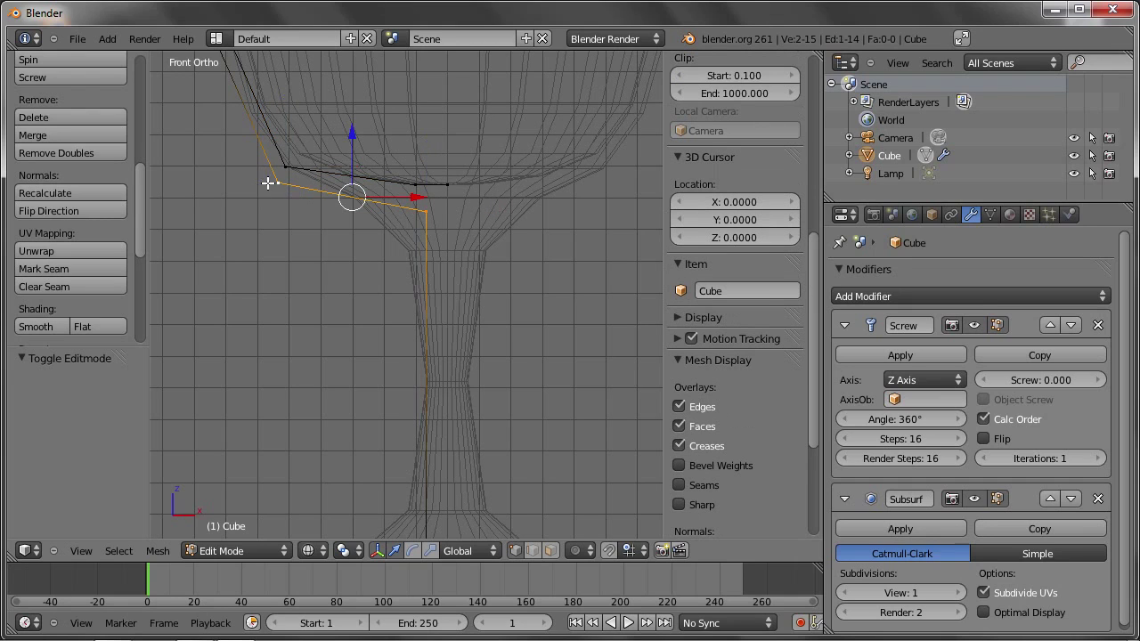
pyautogui.hotkey('ctrl', 'r')
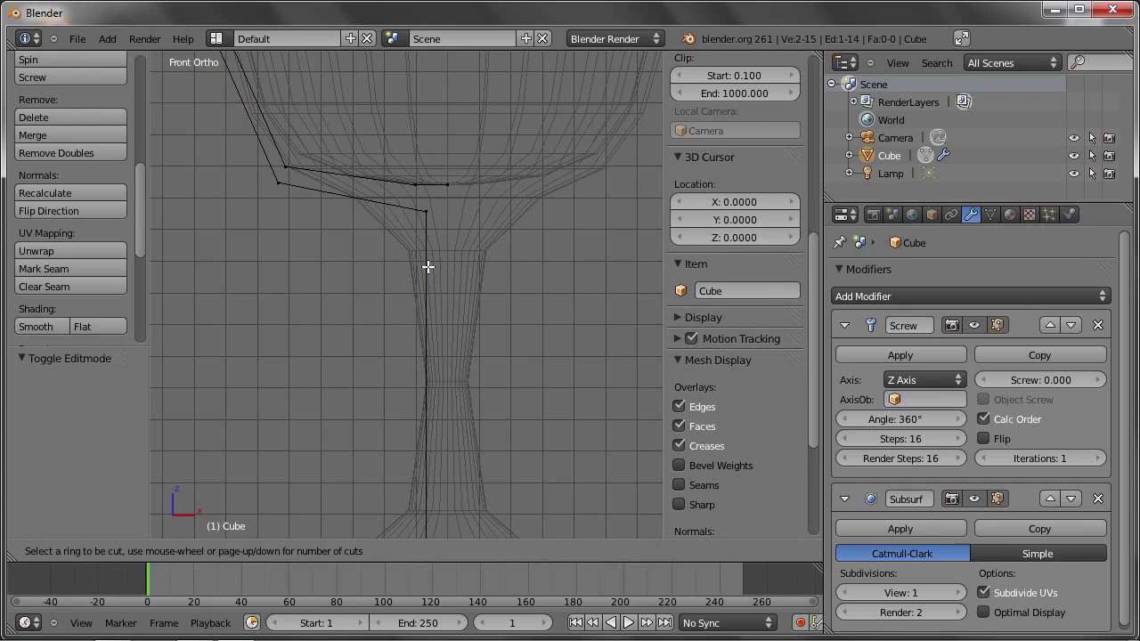
pyautogui.press('Escape')
pyautogui.rightClick(424, 211)
pyautogui.scroll(-2, 464, 267)
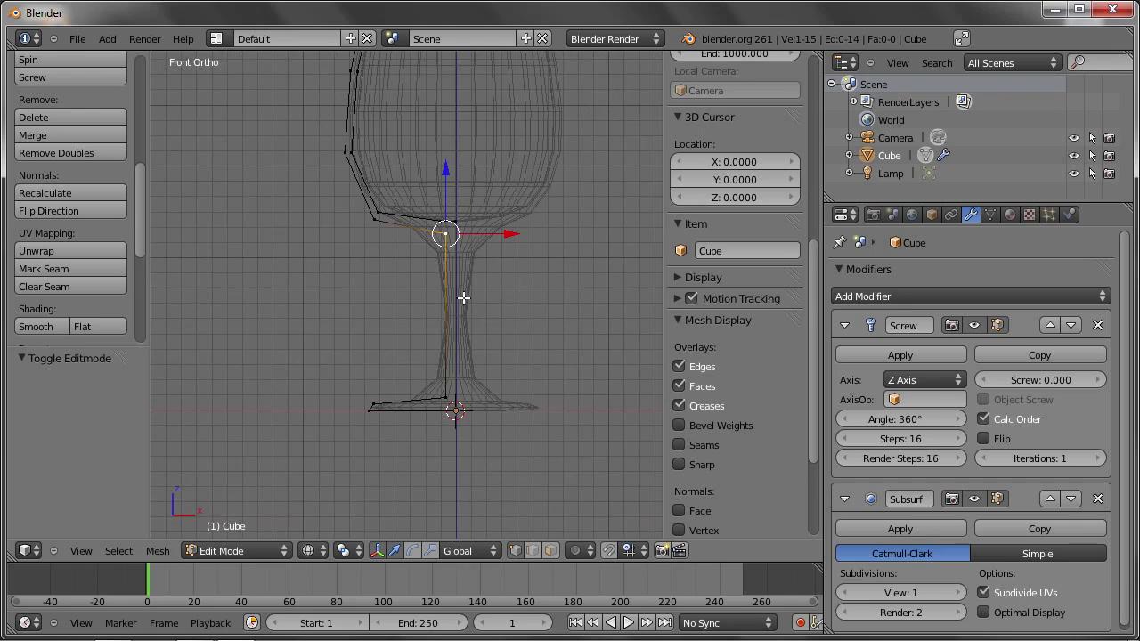
pyautogui.keyDown('shift'); pyautogui.moveTo(463, 297); pyautogui.dragTo(430, 269, button='middle'); pyautogui.keyUp('shift')
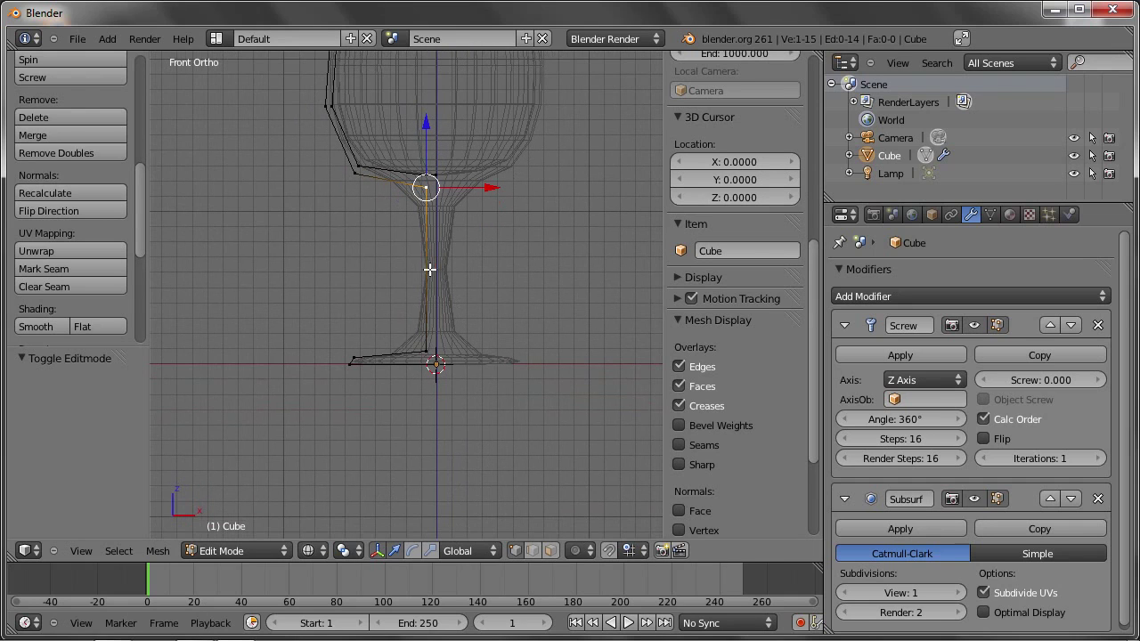
pyautogui.keyDown('shift'); pyautogui.rightClick(430, 348); pyautogui.keyUp('shift')
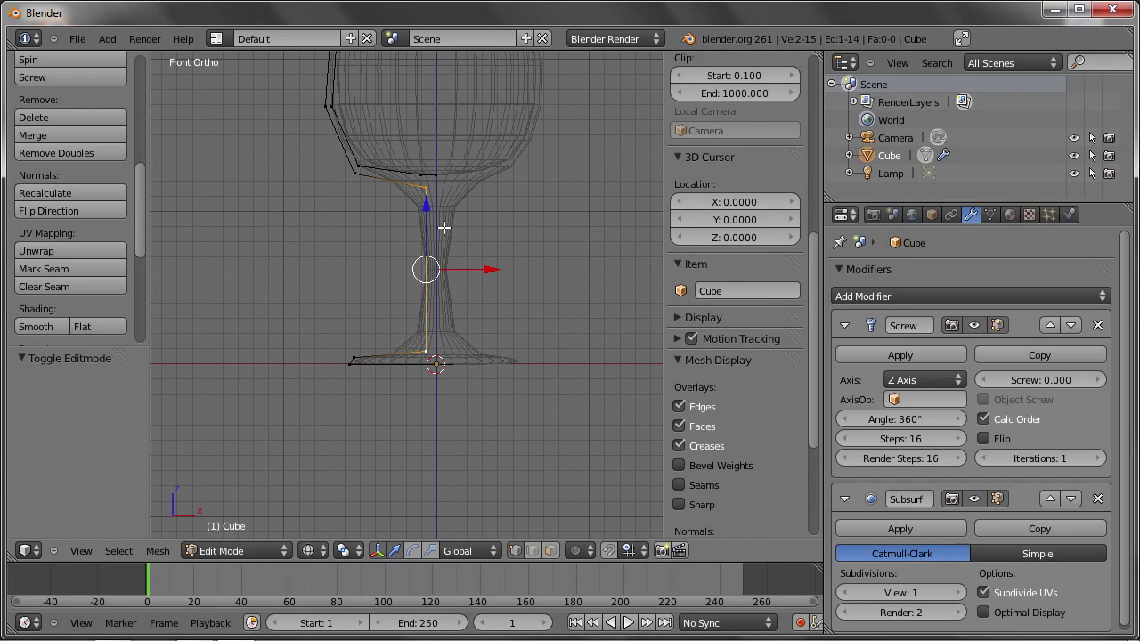
pyautogui.scroll(5, 73, 235)
pyautogui.scroll(1, 73, 227)
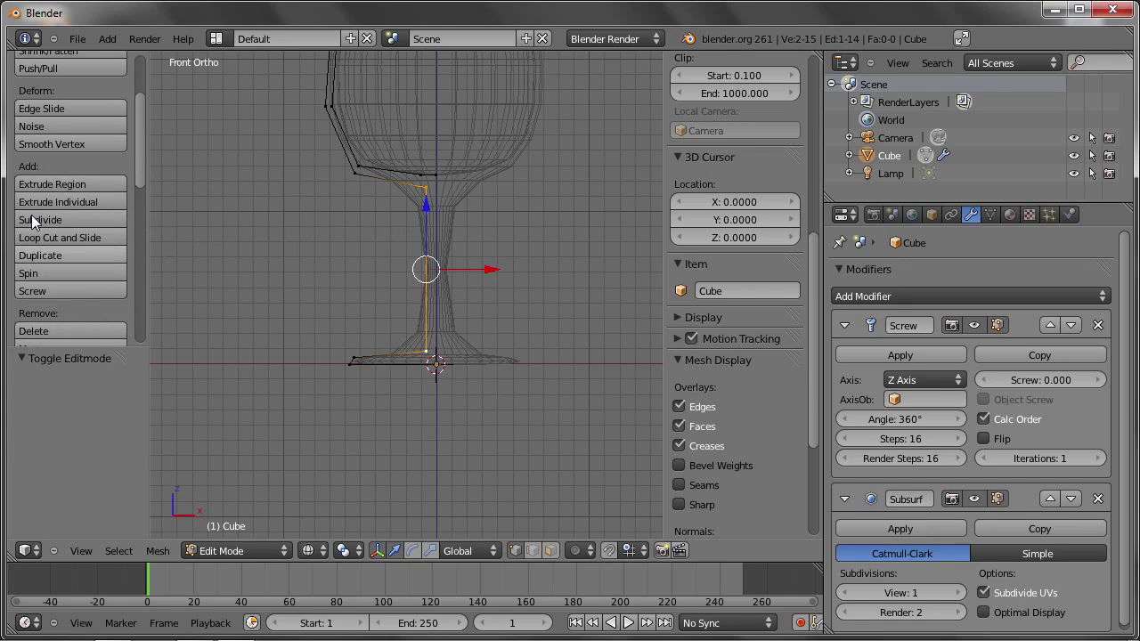
# - Subdivide the stem edge and raise the new vertex 0.504 along Z, just below the bowl
pyautogui.click(73, 221)
pyautogui.rightClick(405, 269)
pyautogui.press('KP_Decimal')
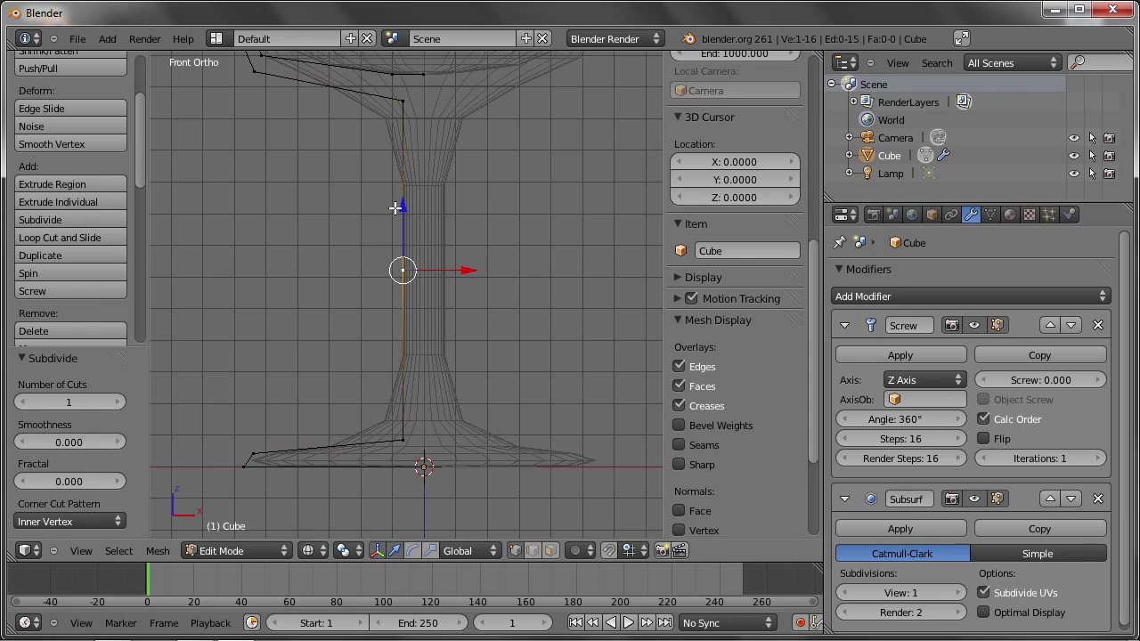
pyautogui.press('g')
pyautogui.press('z')
pyautogui.click(402, 64)
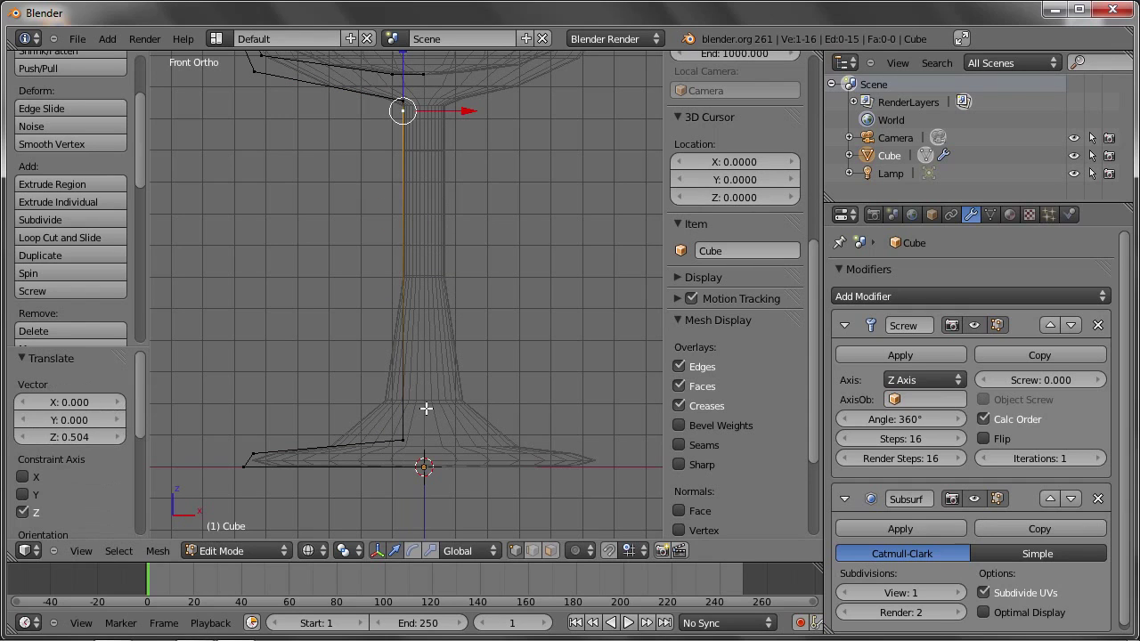
# - Reselect the stem's bottom and top vertices
pyautogui.press('a')
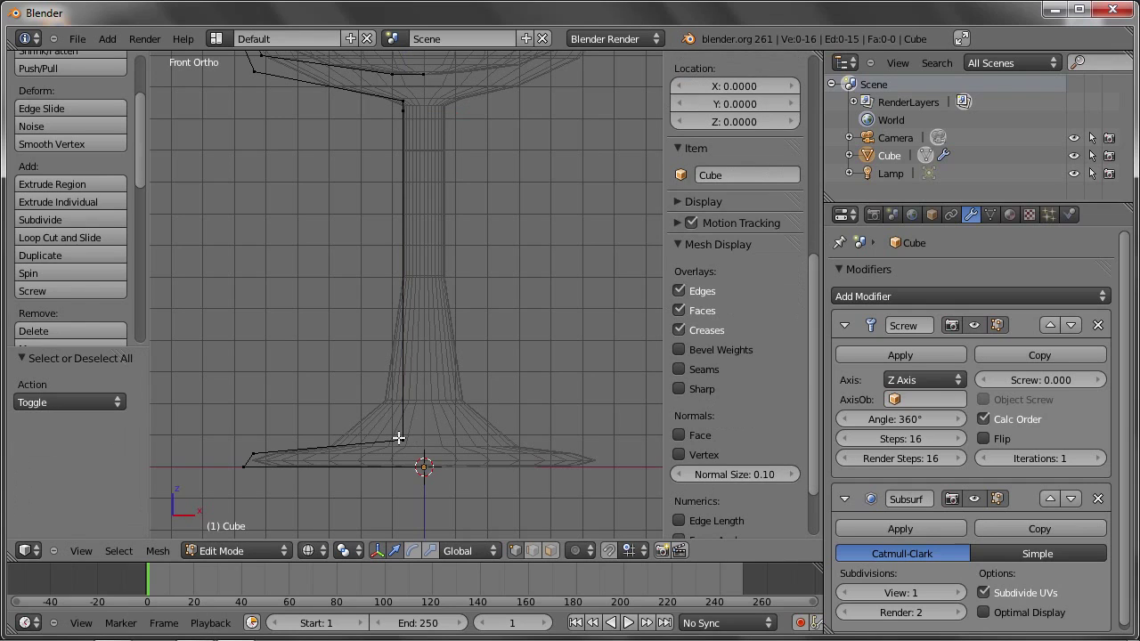
pyautogui.rightClick(400, 438)
pyautogui.keyDown('shift'); pyautogui.rightClick(398, 108); pyautogui.keyUp('shift')
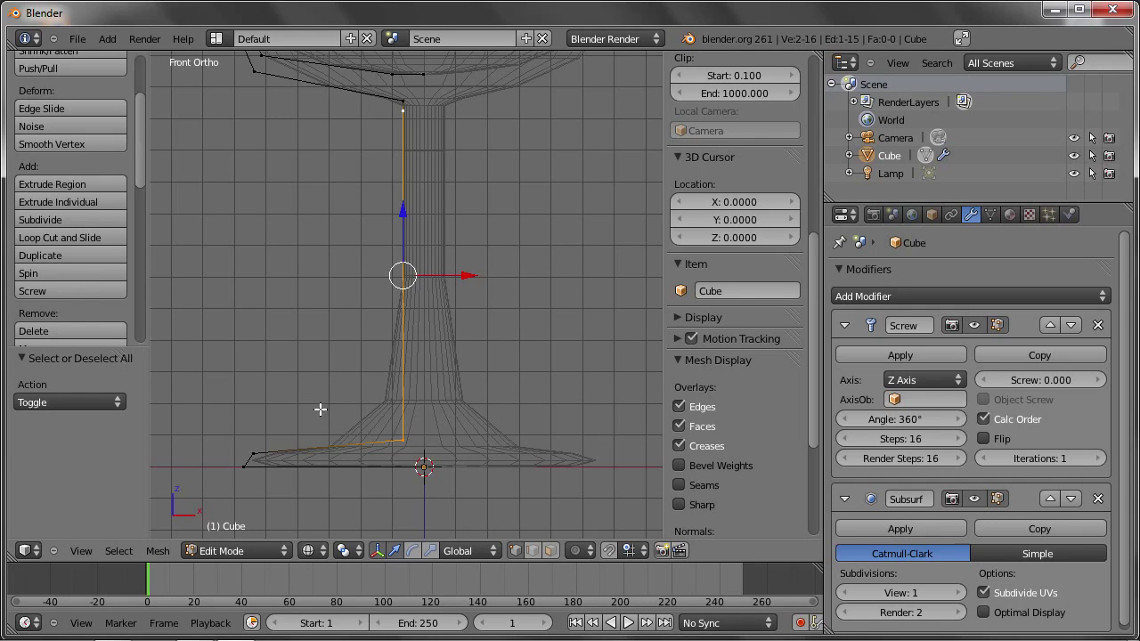
# - Knife-cut an extra vertex into the lower stem just above the base, and select it
pyautogui.press('k')
pyautogui.moveTo(324, 407); pyautogui.dragTo(401, 414)
pyautogui.moveTo(402, 415); pyautogui.dragTo(468, 428)
pyautogui.press('Return')
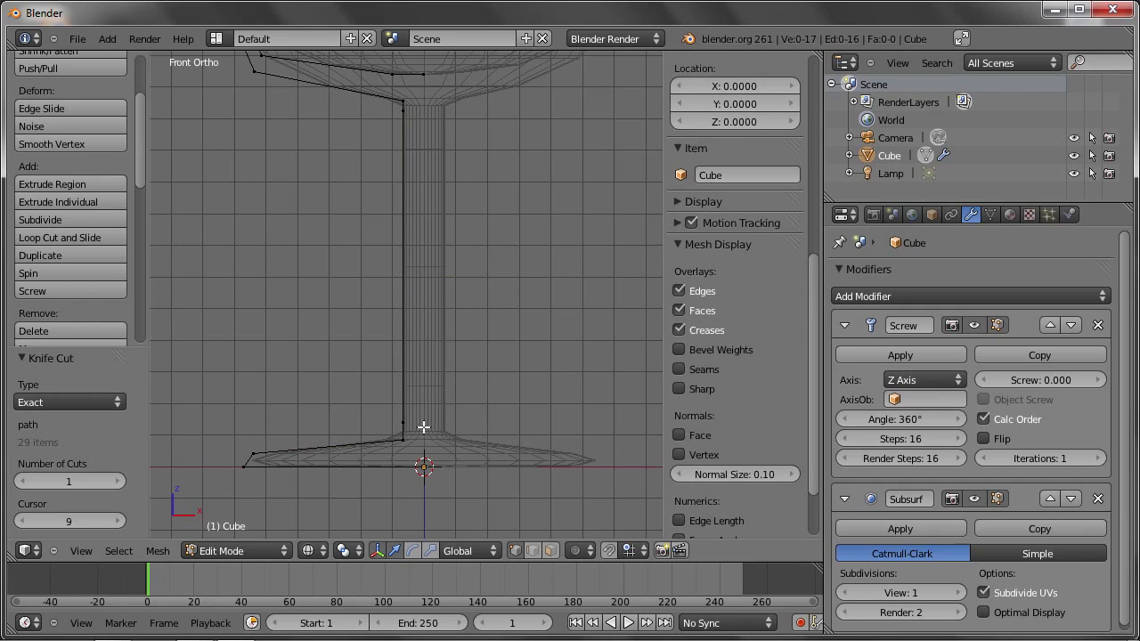
pyautogui.rightClick(404, 422)
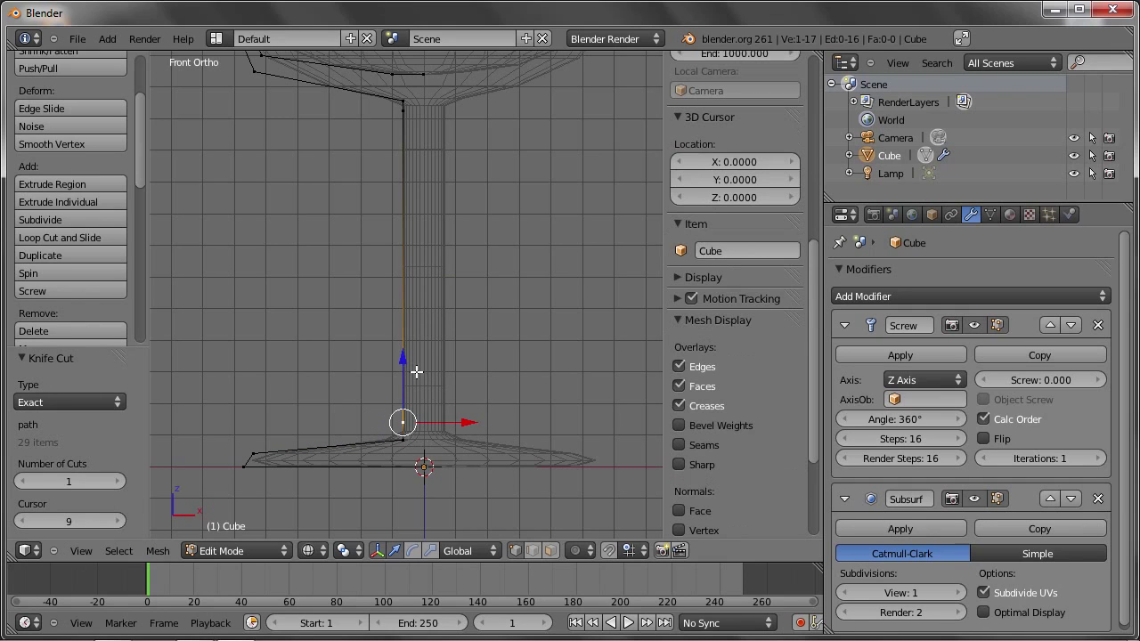
# - Leave edit mode to inspect the whole glass, then return to editing the profile
pyautogui.press('Tab')
pyautogui.scroll(-3, 422, 295)
pyautogui.scroll(2, 425, 331)
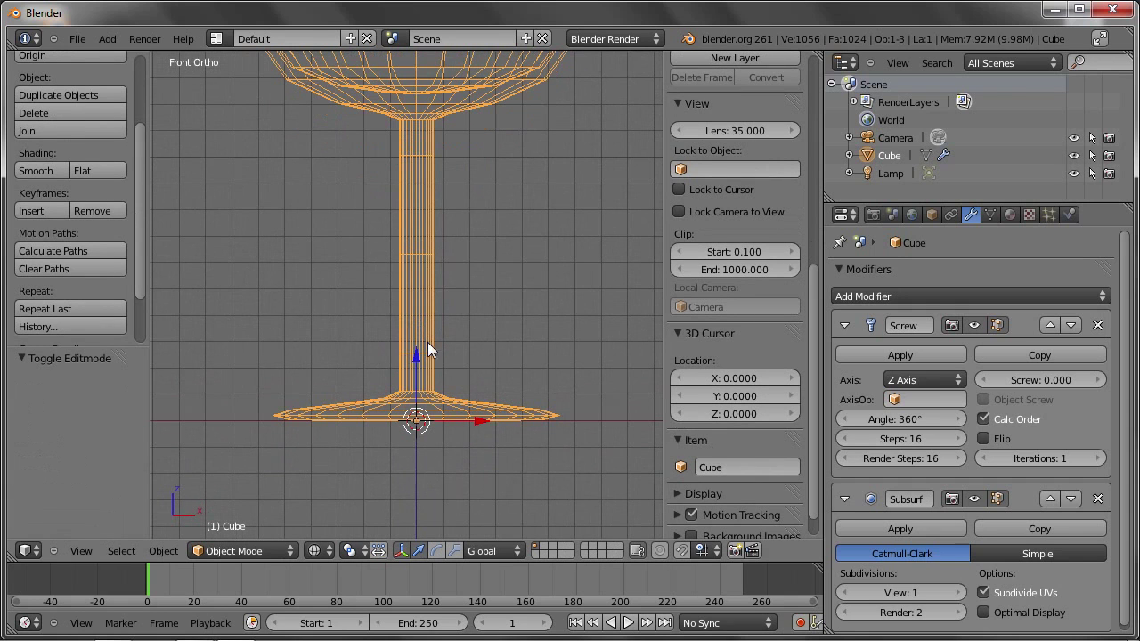
pyautogui.scroll(3, 402, 387)
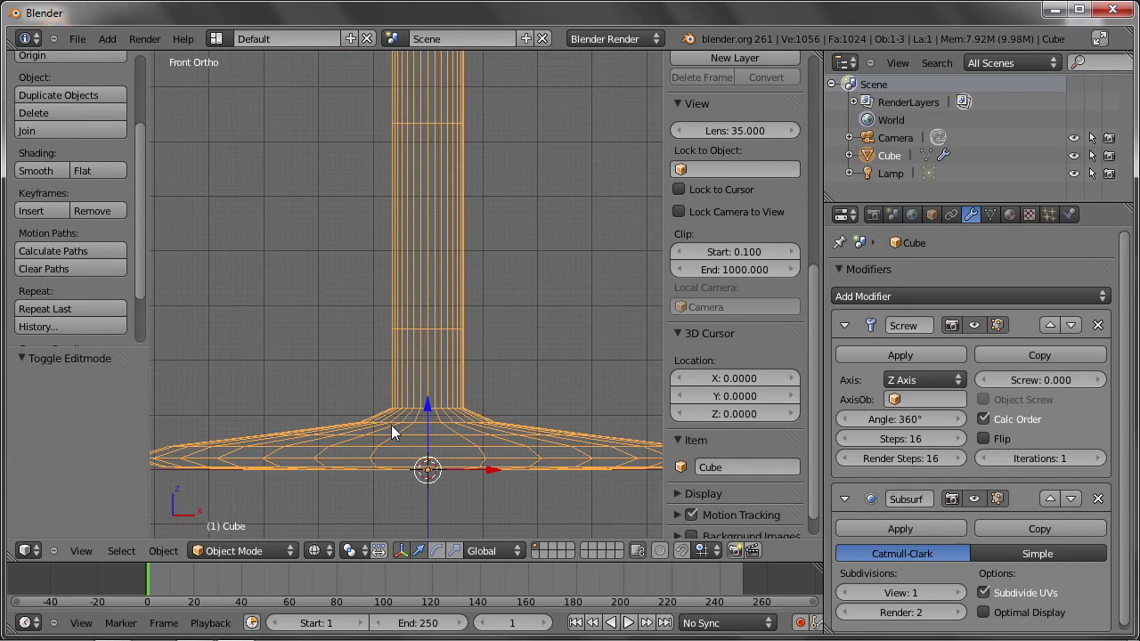
pyautogui.scroll(-3, 444, 331)
pyautogui.scroll(-3, 430, 303)
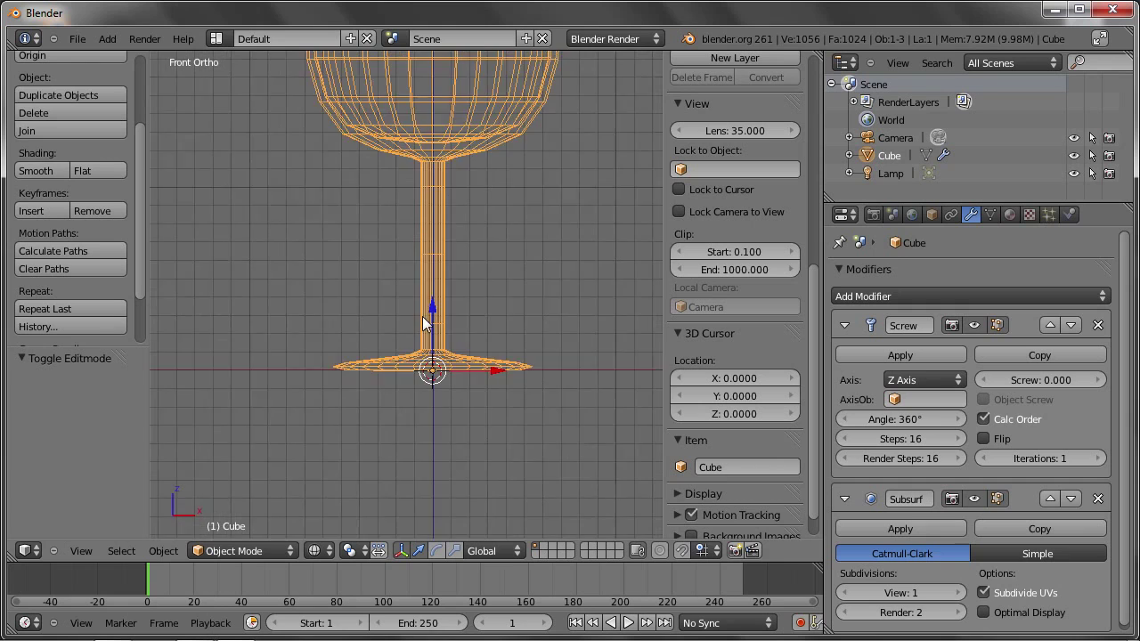
pyautogui.scroll(4, 383, 354)
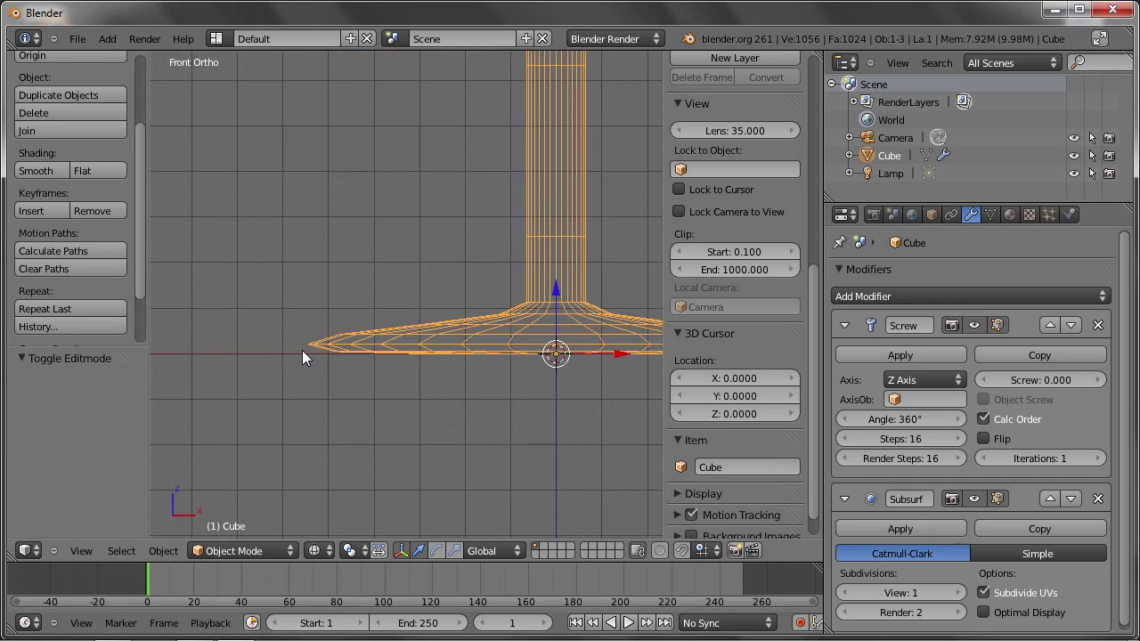
pyautogui.press('Tab')
# - Knife-cut a first new vertex into the base's outer edge
pyautogui.scroll(2, 311, 354)
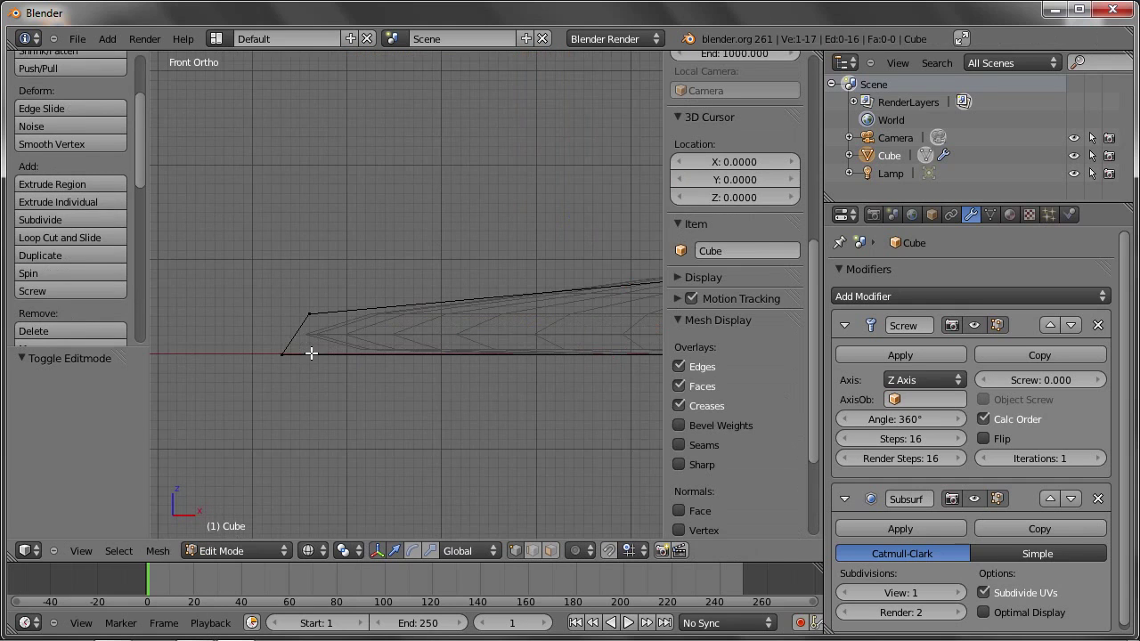
pyautogui.scroll(-4, 308, 363)
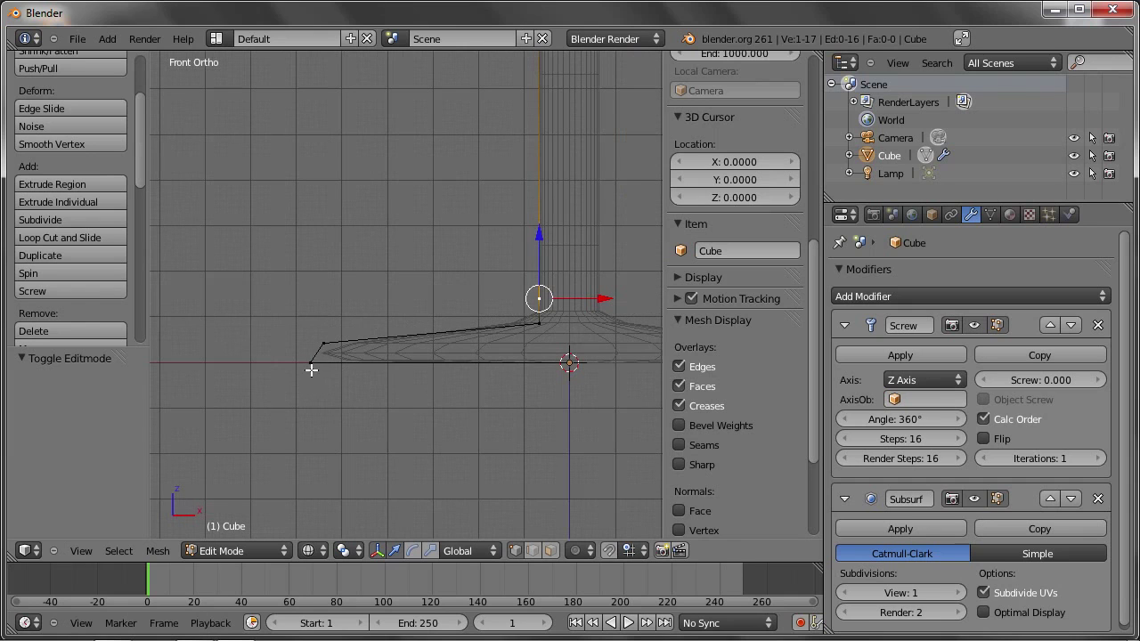
pyautogui.press('a')
pyautogui.scroll(3, 320, 369)
pyautogui.press('k')
pyautogui.moveTo(310, 382); pyautogui.dragTo(339, 317)
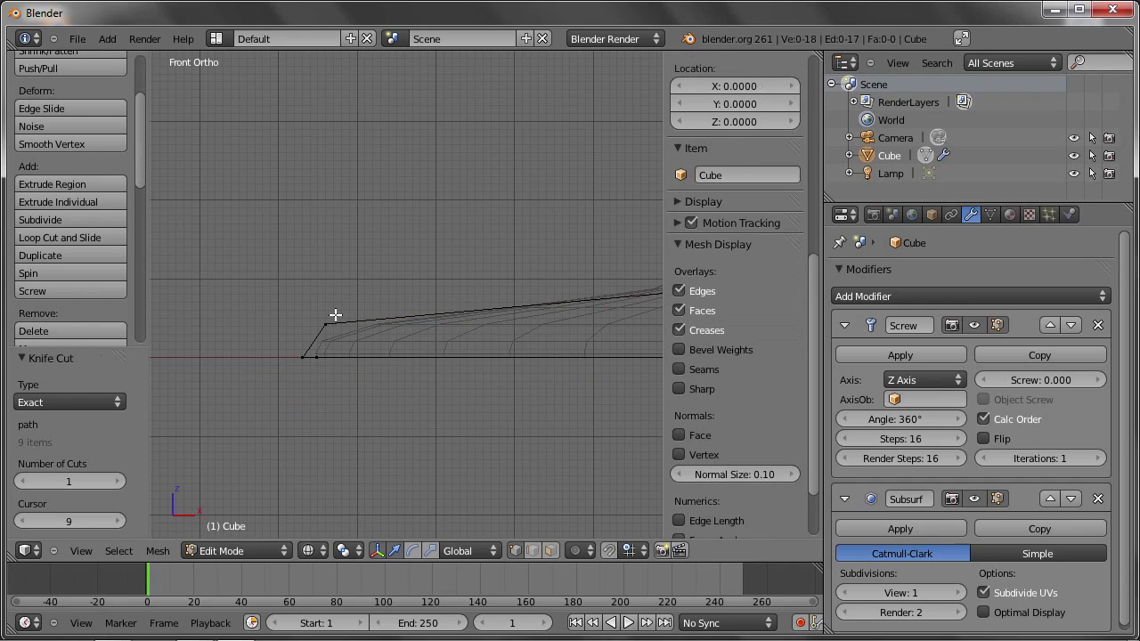
# - Knife-cut a second vertex into the base edge, then frame the whole glass in object mode
pyautogui.press('a')
pyautogui.press('k')
pyautogui.moveTo(350, 300); pyautogui.dragTo(340, 340)
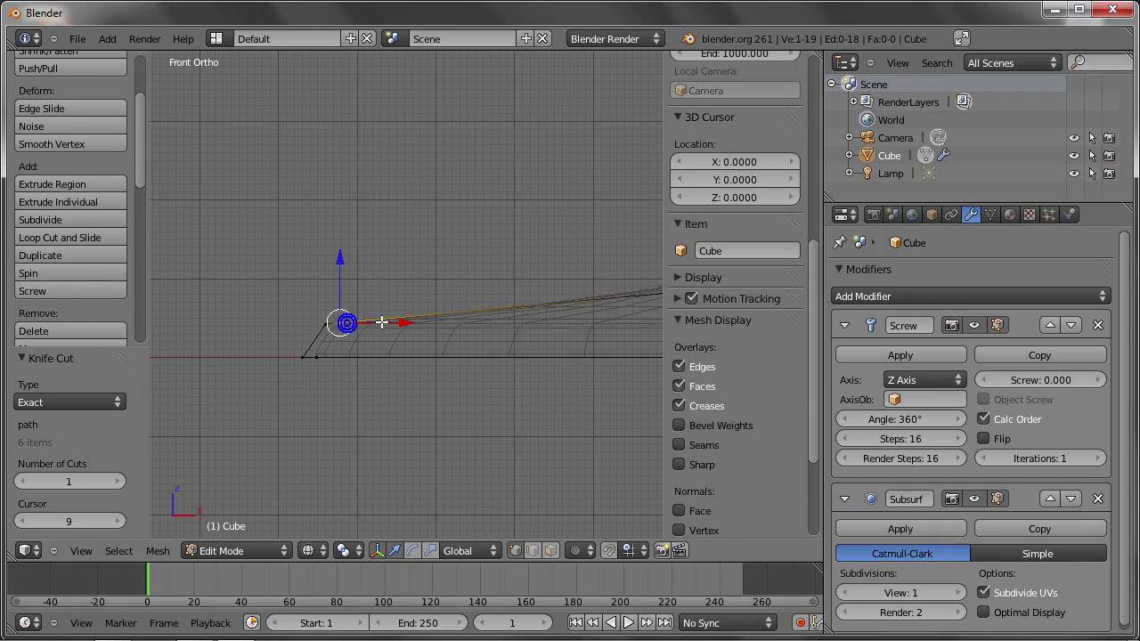
pyautogui.press('Tab')
pyautogui.scroll(-2, 368, 341)
pyautogui.press('KP_Decimal')
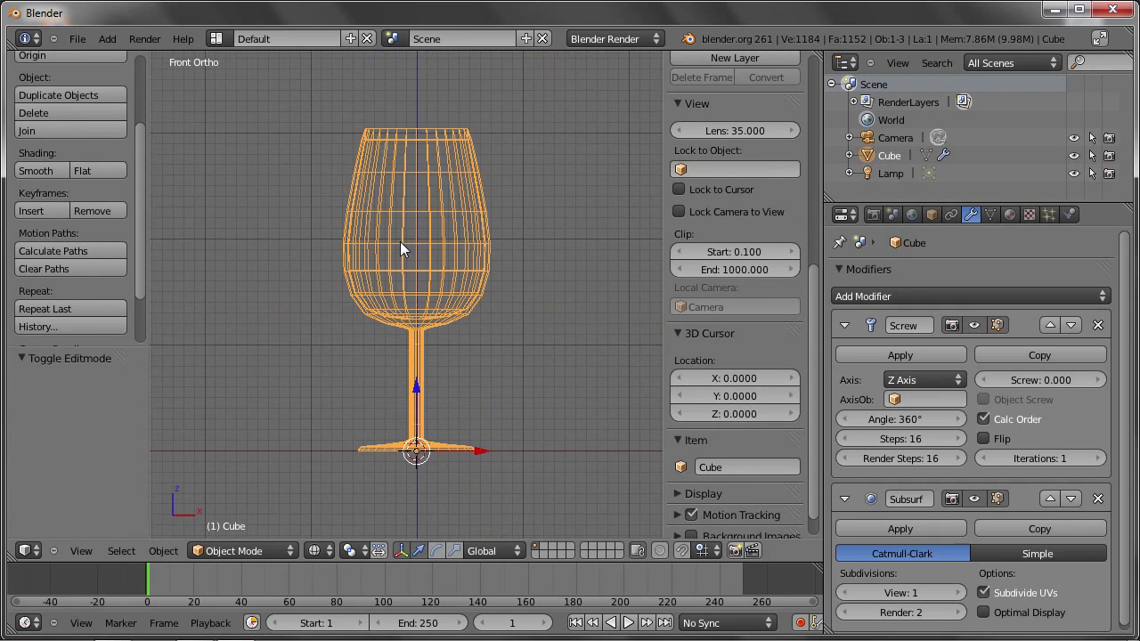
# - Box-select the bowl's lower bulge vertices and move them to reshape the bulge
pyautogui.press('Tab')
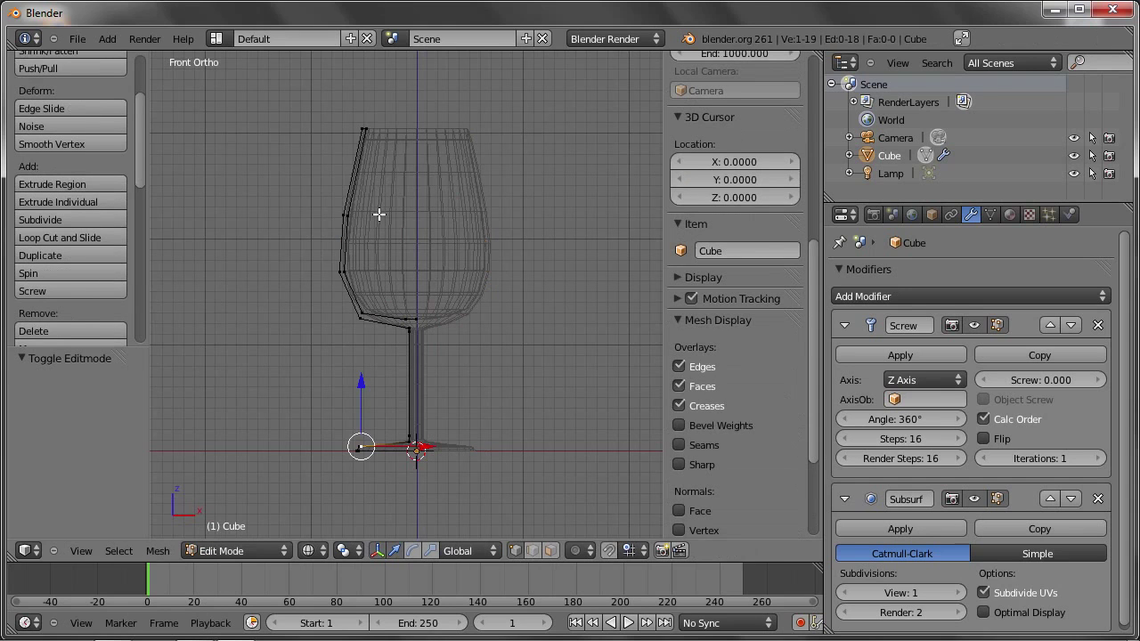
pyautogui.scroll(3, 378, 214)
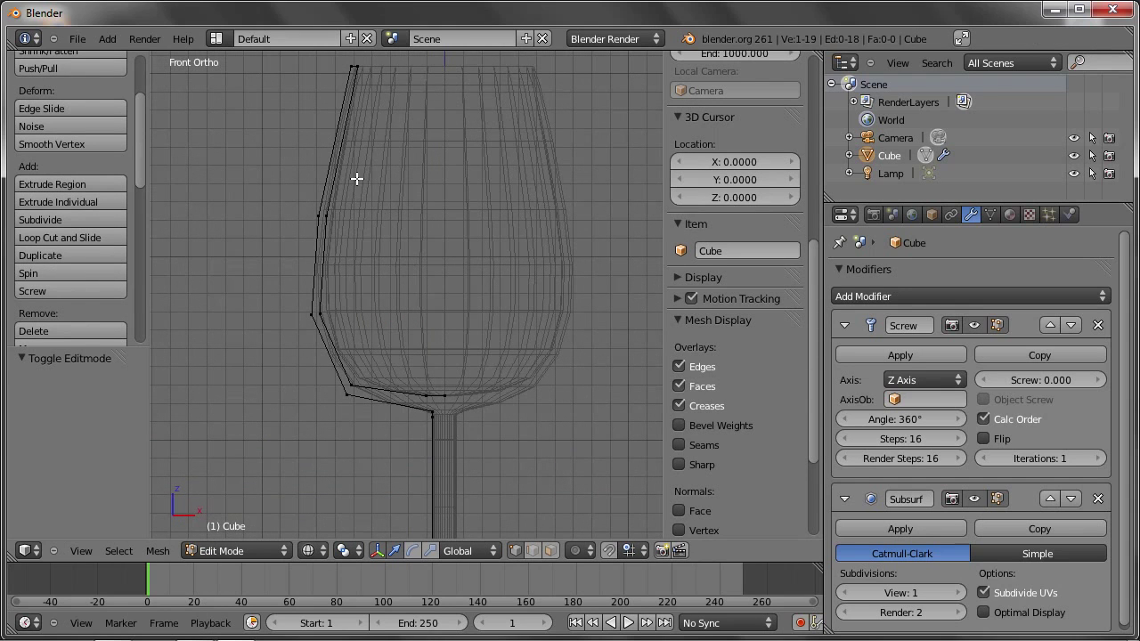
pyautogui.keyDown('shift'); pyautogui.moveTo(357, 179); pyautogui.dragTo(366, 221, button='middle'); pyautogui.keyUp('shift')
pyautogui.press('a')
pyautogui.press('a')
pyautogui.press('b')
pyautogui.moveTo(291, 314); pyautogui.dragTo(420, 426)
pyautogui.press('g')
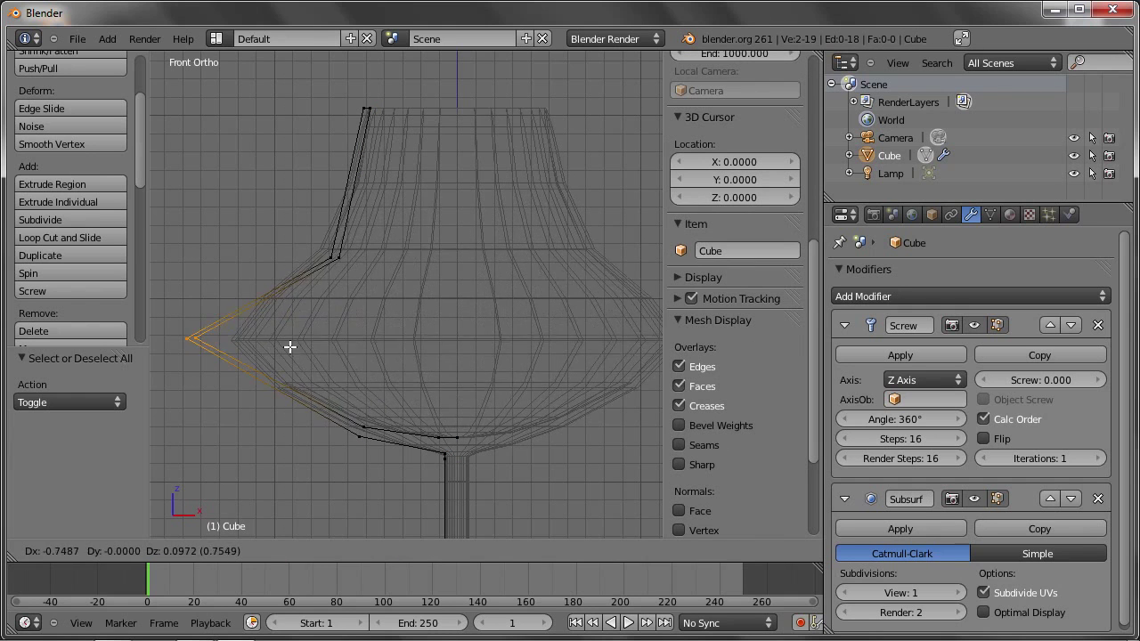
pyautogui.click(400, 345)
# - Knife-cut an extra vertex near the rim, then return to object mode to view the glass
pyautogui.press('Tab')
pyautogui.press('Tab')
pyautogui.scroll(3, 382, 167)
pyautogui.scroll(2, 381, 272)
pyautogui.keyDown('shift'); pyautogui.scroll(2, 368, 237); pyautogui.keyUp('shift')
pyautogui.scroll(-3, 339, 306)
pyautogui.press('a')
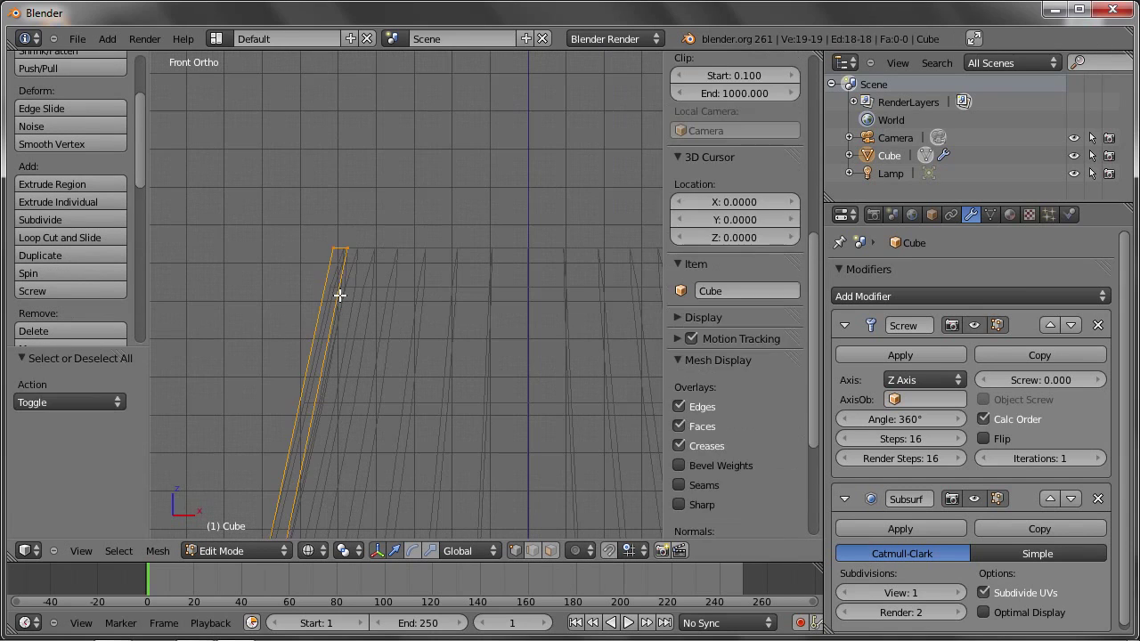
pyautogui.moveTo(293, 249); pyautogui.dragTo(428, 247)
pyautogui.press('Tab')
# - Show the revolved wine glass in solid shading, orbiting around it and toggling edit mode
pyautogui.scroll(-4, 417, 307)
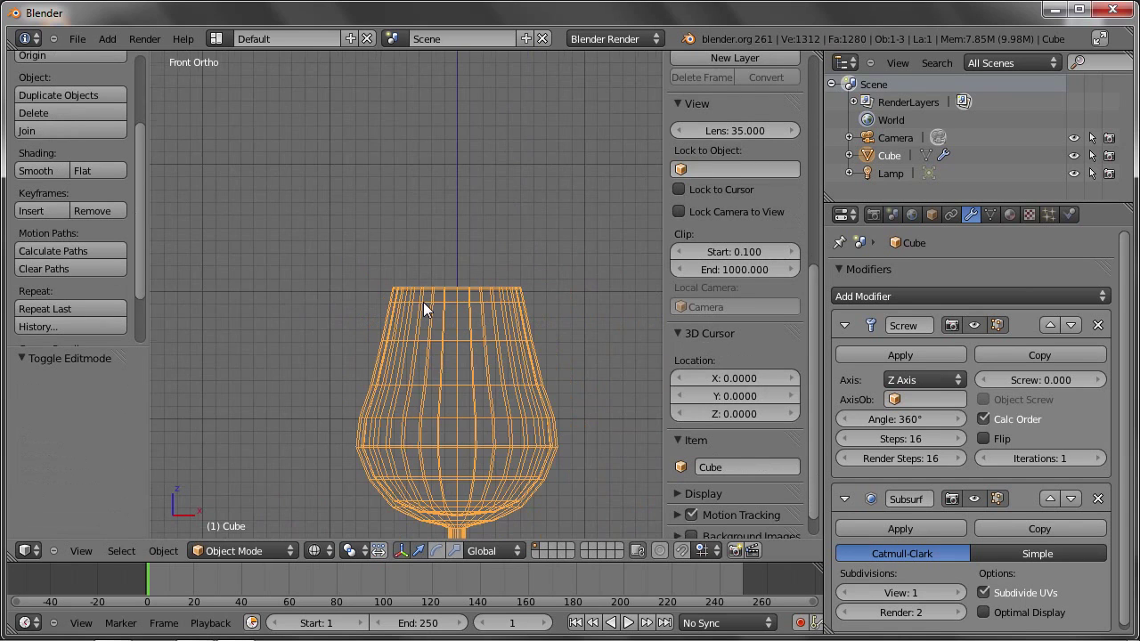
pyautogui.scroll(-2, 441, 359)
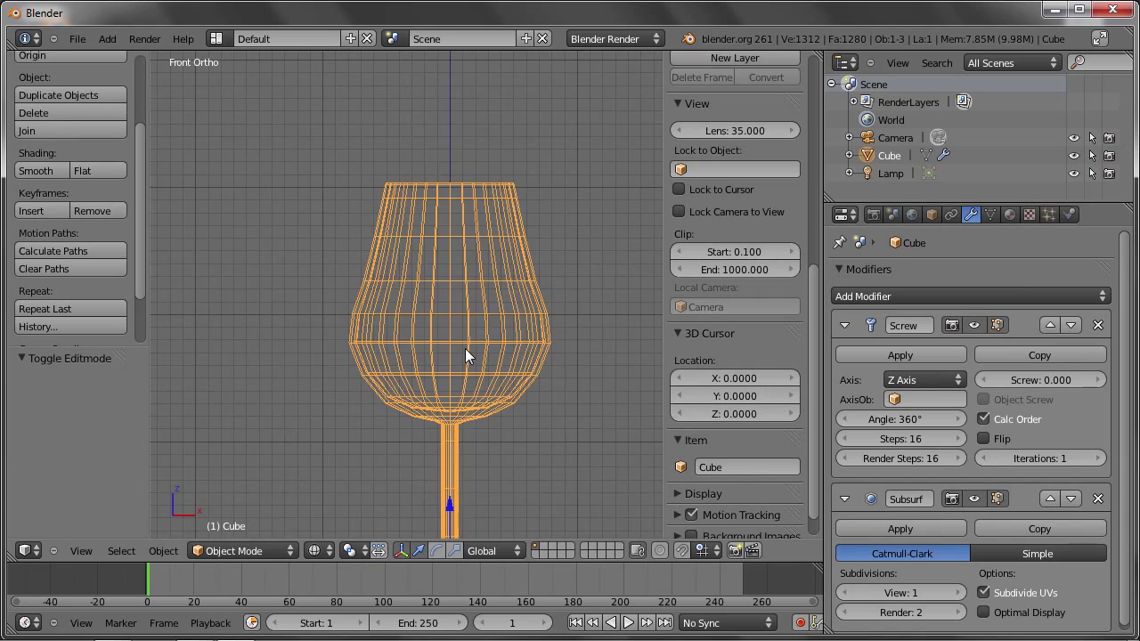
pyautogui.press('z')
pyautogui.moveTo(468, 365)
pyautogui.mouseDown(button='middle')
pyautogui.moveTo(400, 420)
pyautogui.moveTo(242, 392)
pyautogui.moveTo(463, 374)
pyautogui.mouseUp(button='middle')
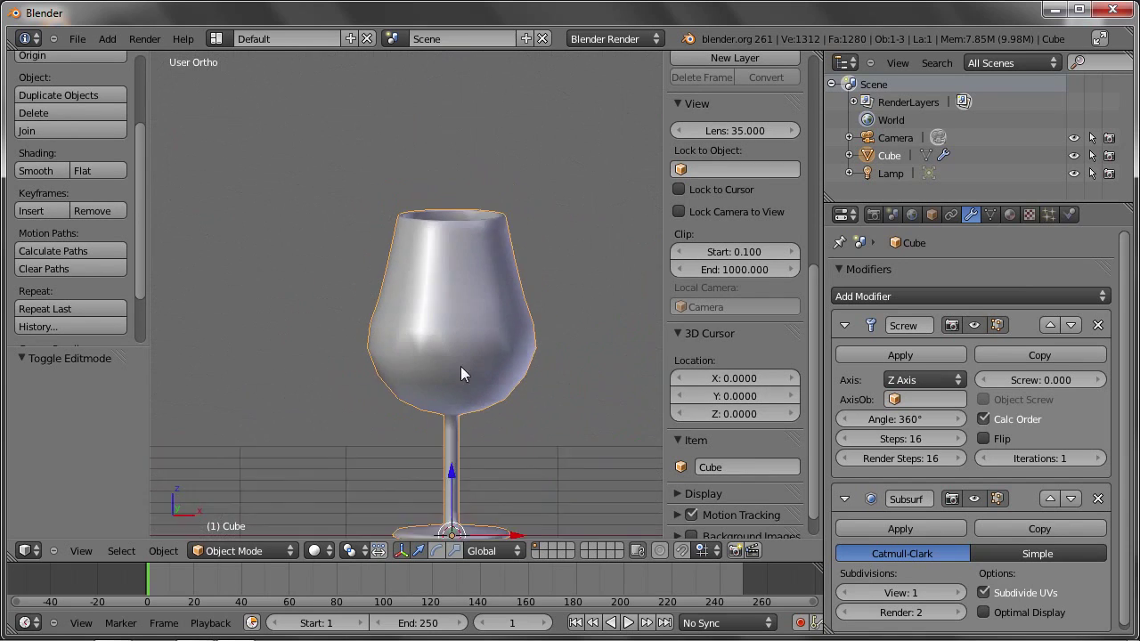
pyautogui.scroll(-2, 415, 336)
pyautogui.moveTo(415, 336); pyautogui.dragTo(466, 356, button='middle')
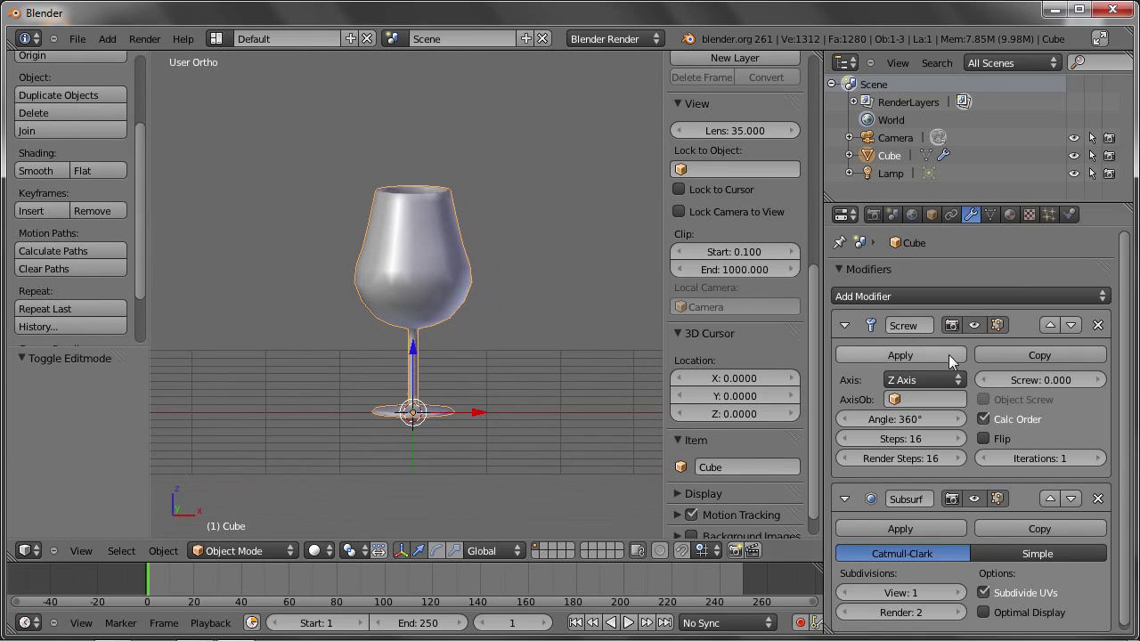
pyautogui.scroll(-1, 562, 353)
pyautogui.moveTo(562, 353)
pyautogui.mouseDown(button='middle')
pyautogui.moveTo(400, 374)
pyautogui.moveTo(368, 337)
pyautogui.moveTo(532, 390)
pyautogui.moveTo(435, 371)
pyautogui.mouseUp(button='middle')
pyautogui.press('Tab')
pyautogui.press('a')
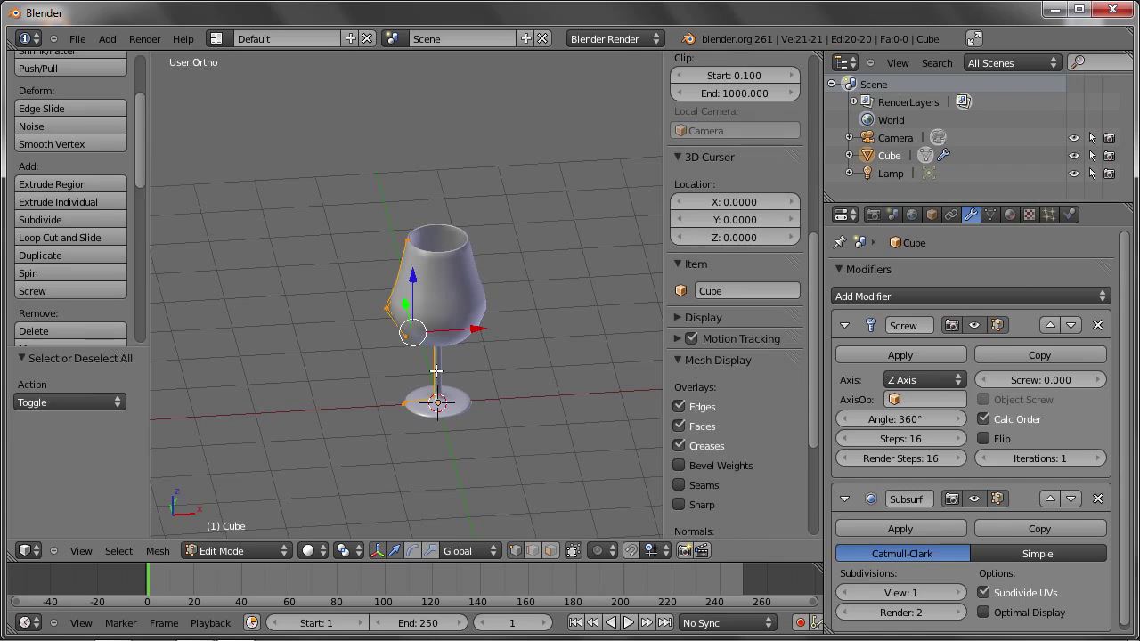
pyautogui.press('Tab')
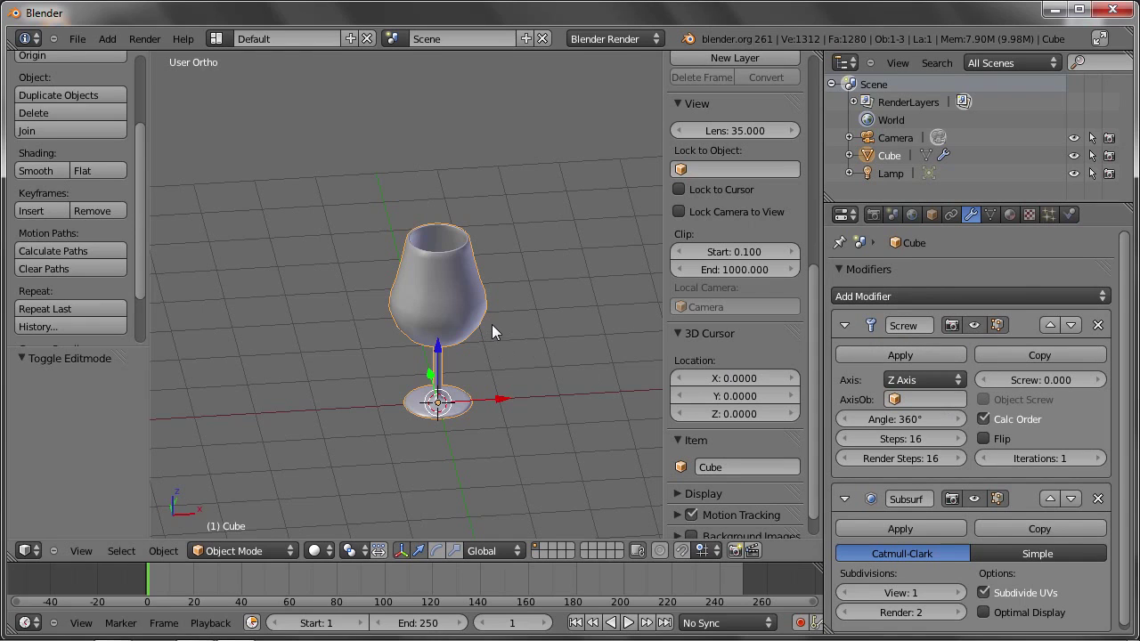
# - Drop the Screw modifier's steps to 3 to show a low-poly glass
pyautogui.scroll(5, 492, 324)
pyautogui.moveTo(374, 271)
pyautogui.mouseDown(button='middle')
pyautogui.moveTo(299, 360)
pyautogui.moveTo(294, 411)
pyautogui.mouseUp(button='middle')
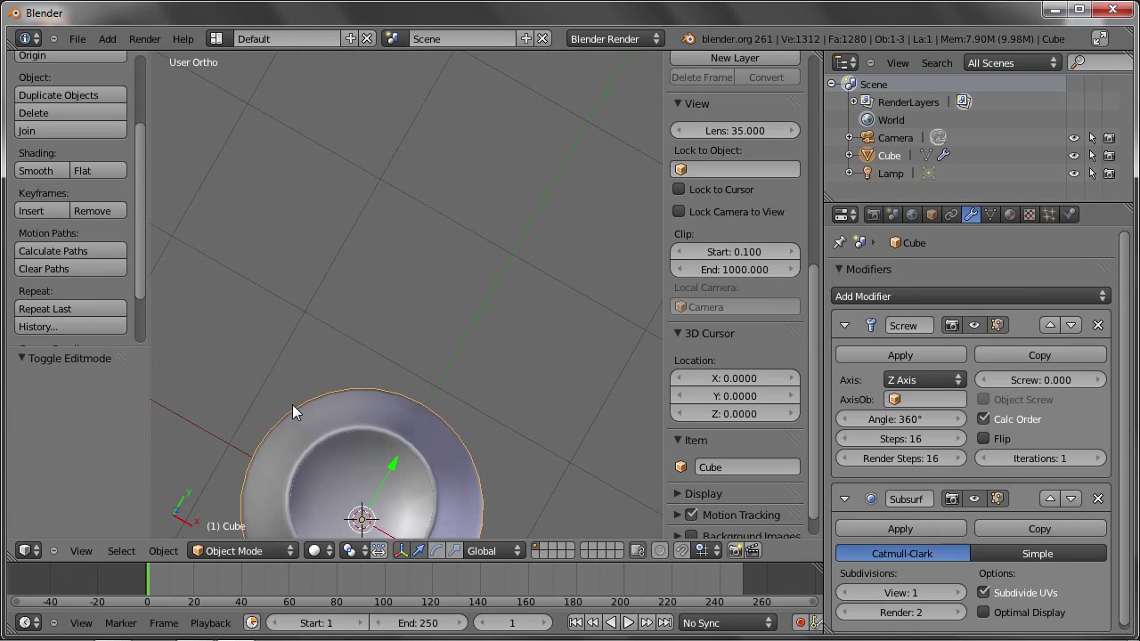
pyautogui.click(848, 438)
pyautogui.click(848, 438)
pyautogui.click(848, 438)
pyautogui.click(848, 438)
pyautogui.click(848, 438)
pyautogui.click(848, 438)
pyautogui.click(848, 439)
pyautogui.click(848, 438)
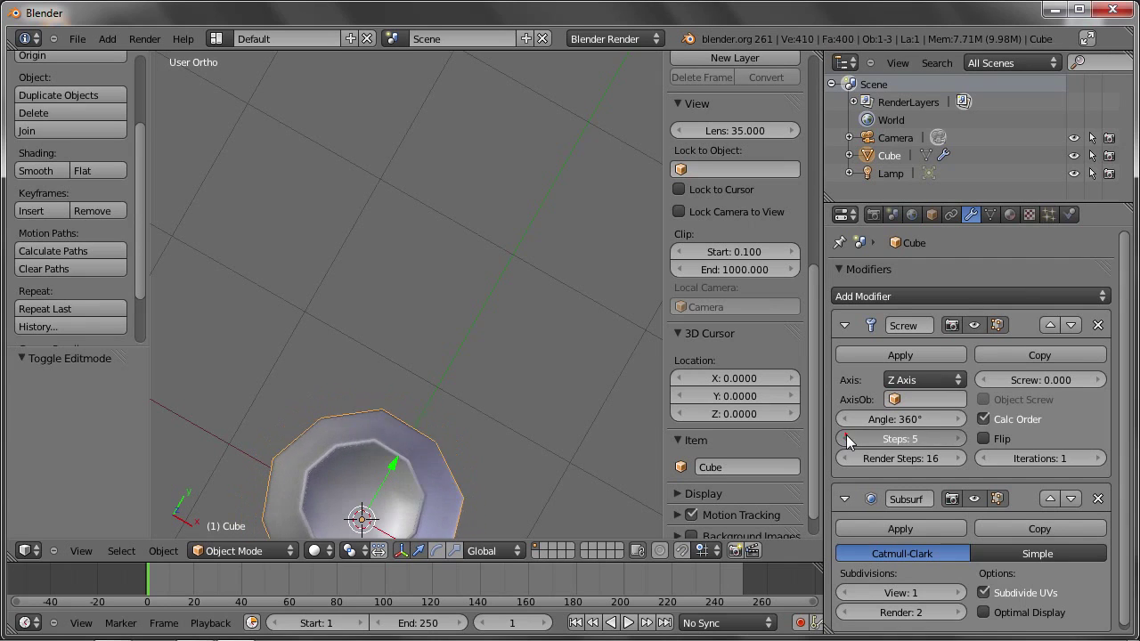
pyautogui.click(848, 439)
pyautogui.click(848, 438)
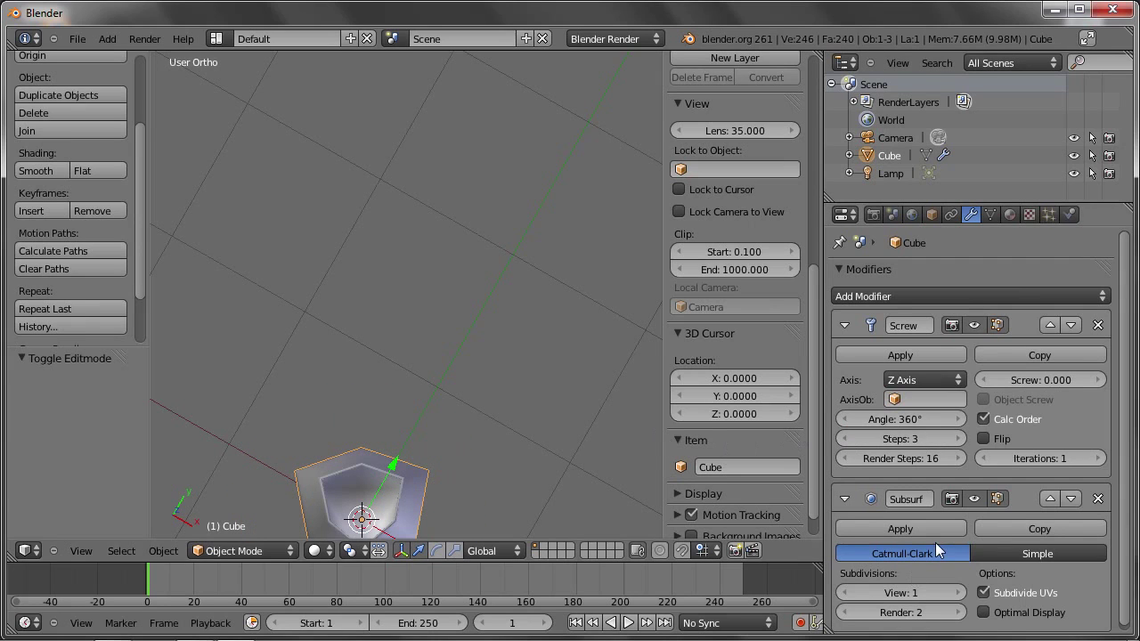
pyautogui.keyDown('shift'); pyautogui.moveTo(489, 456); pyautogui.dragTo(450, 363, button='middle'); pyautogui.keyUp('shift')
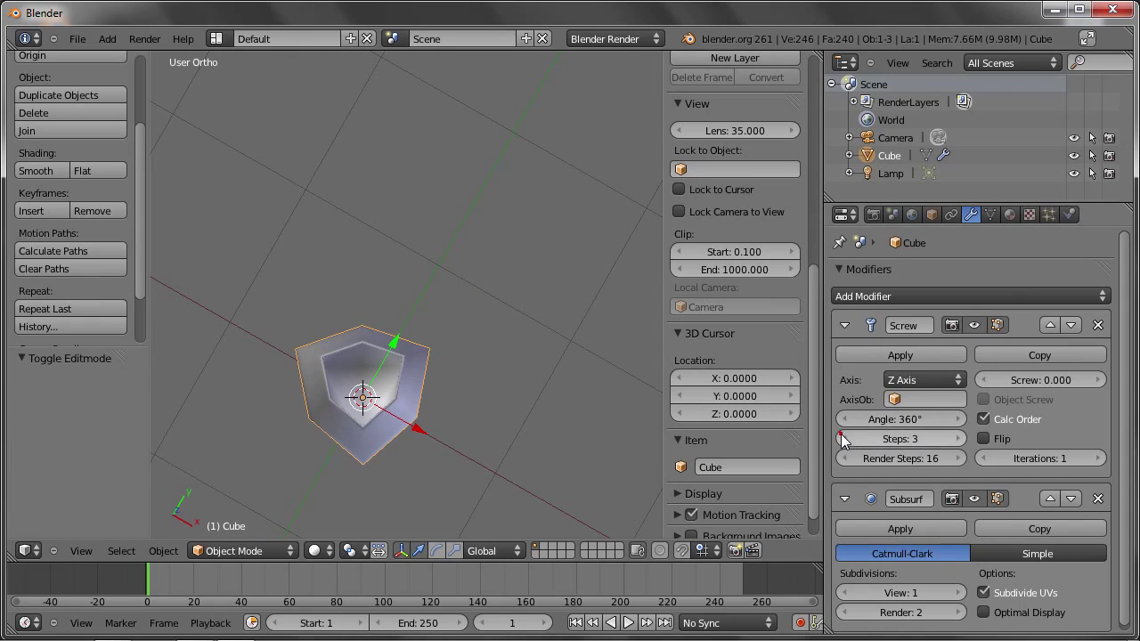
# - Raise the Screw steps to 4 and render a preview of the glass
pyautogui.click(958, 439)
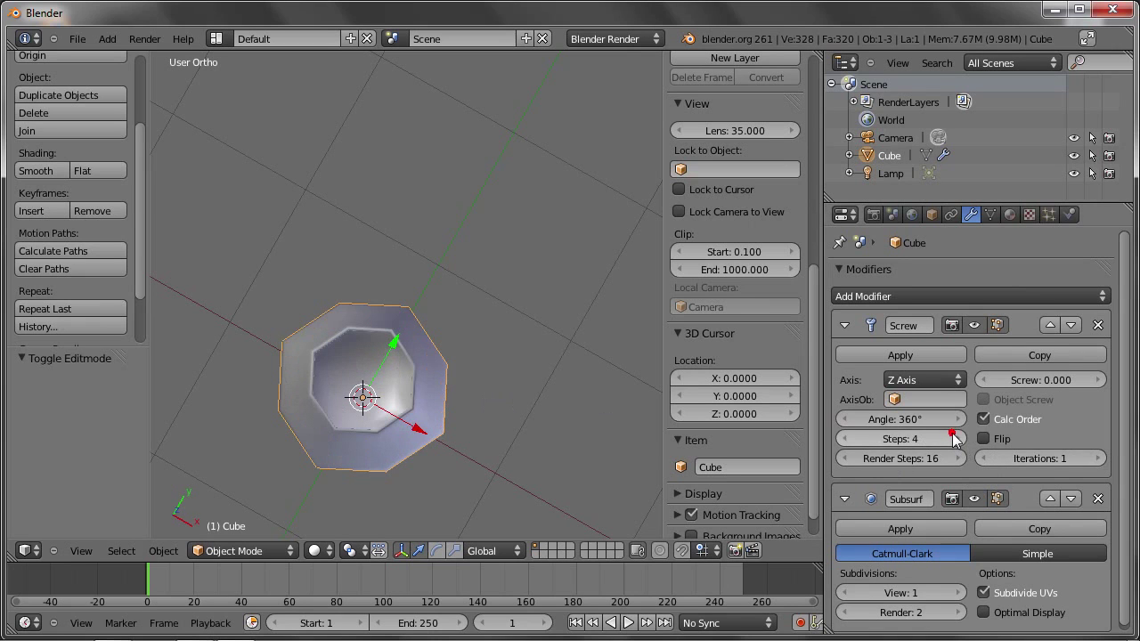
pyautogui.moveTo(359, 374)
pyautogui.mouseDown(button='middle')
pyautogui.moveTo(285, 314)
pyautogui.moveTo(318, 399)
pyautogui.moveTo(365, 392)
pyautogui.mouseUp(button='middle')
pyautogui.press('F12')
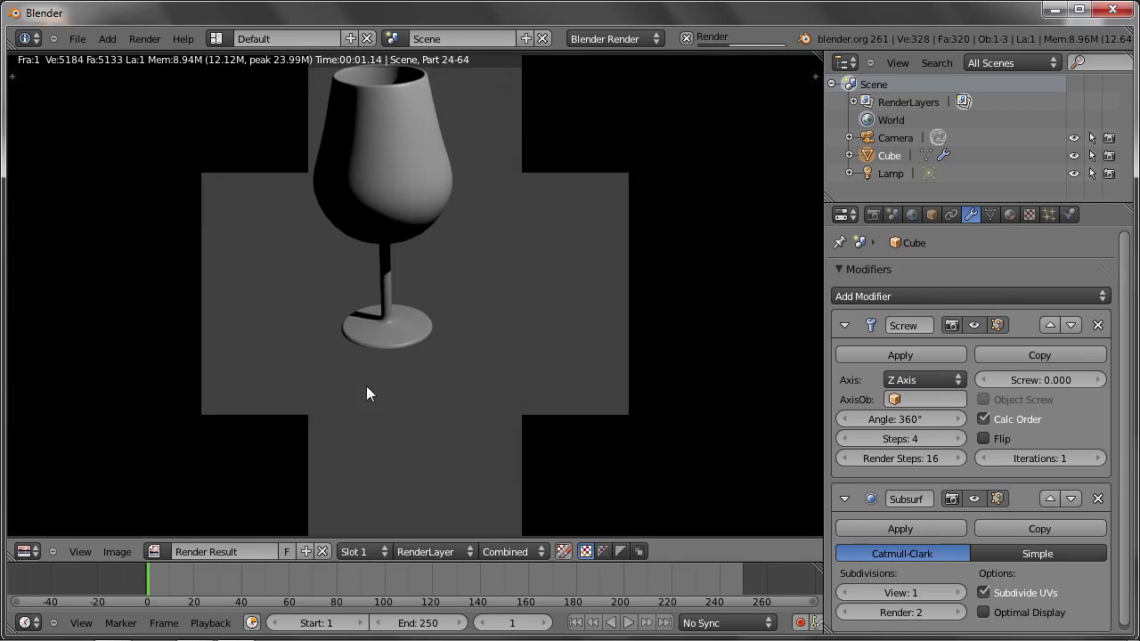
pyautogui.press('Escape')
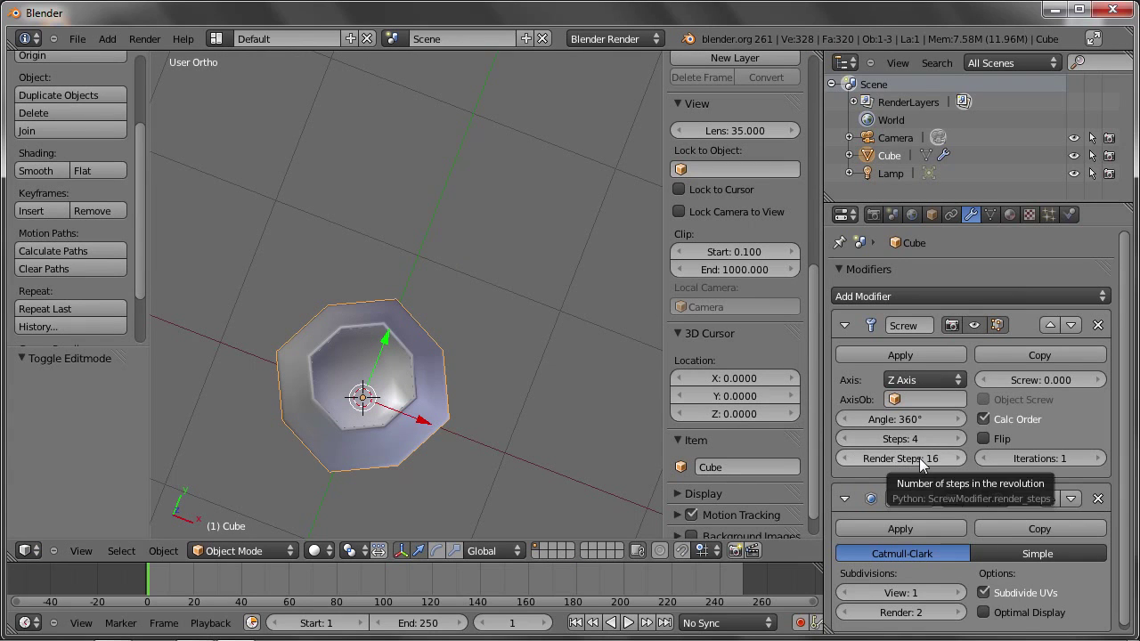
# - Set Screw steps to 16 and render steps to 24, then render the glass
pyautogui.click(892, 438)
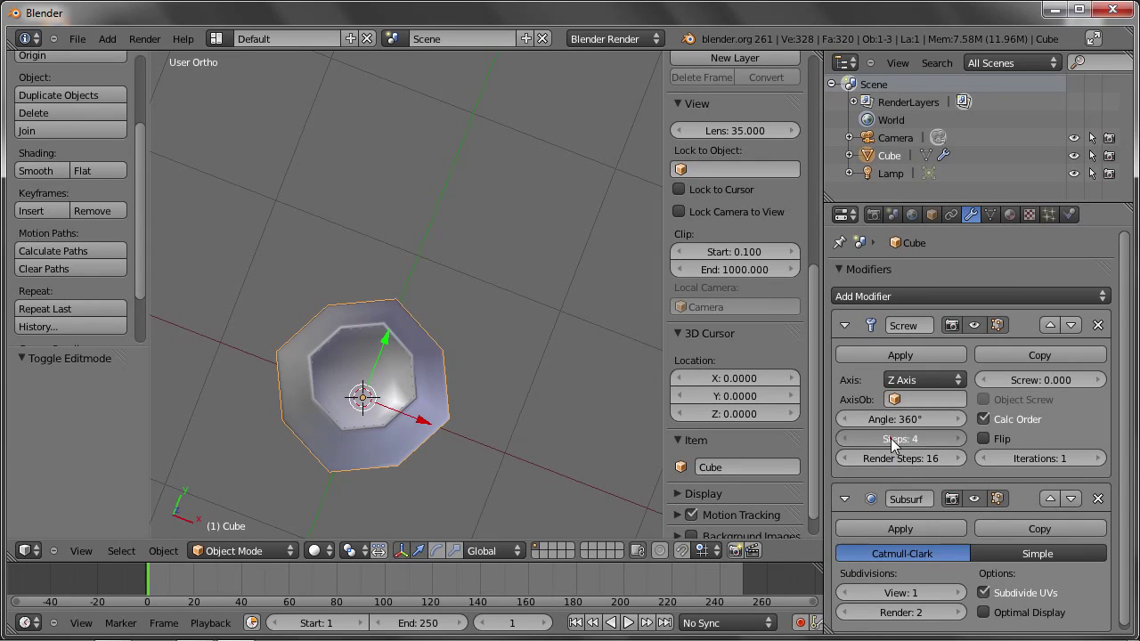
pyautogui.write('16')
pyautogui.press('Return')
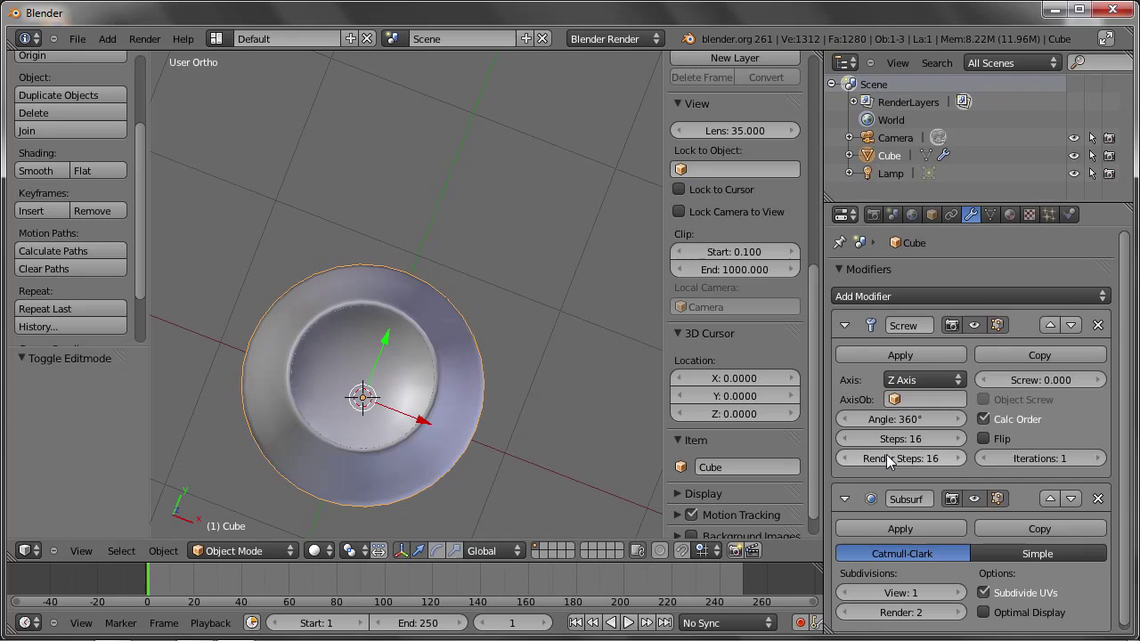
pyautogui.click(891, 457)
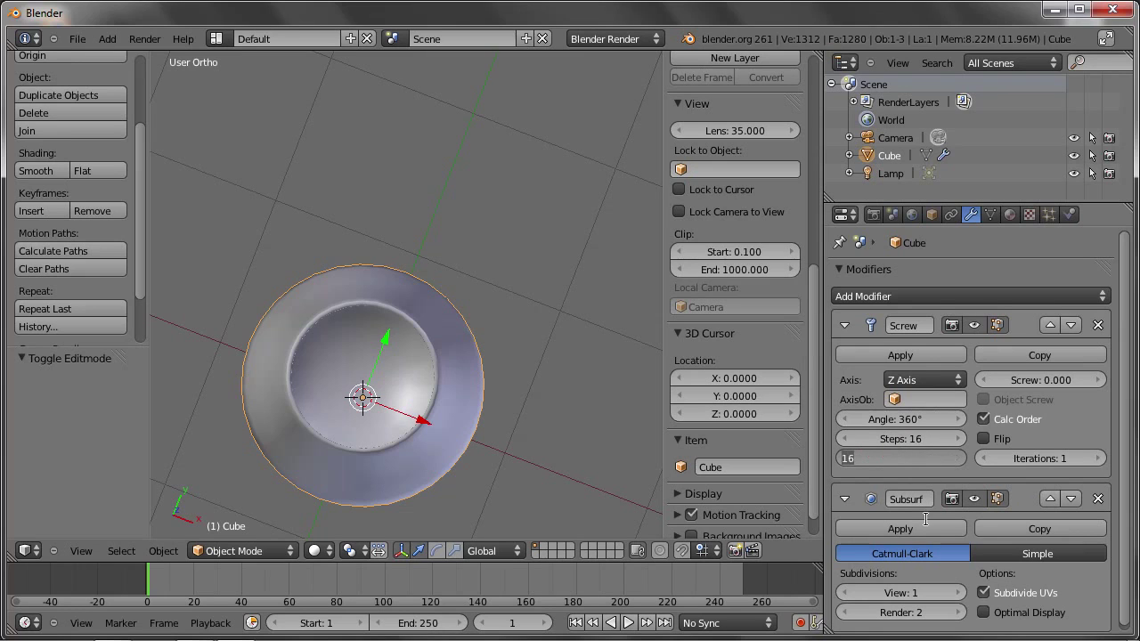
pyautogui.write('24')
pyautogui.press('Return')
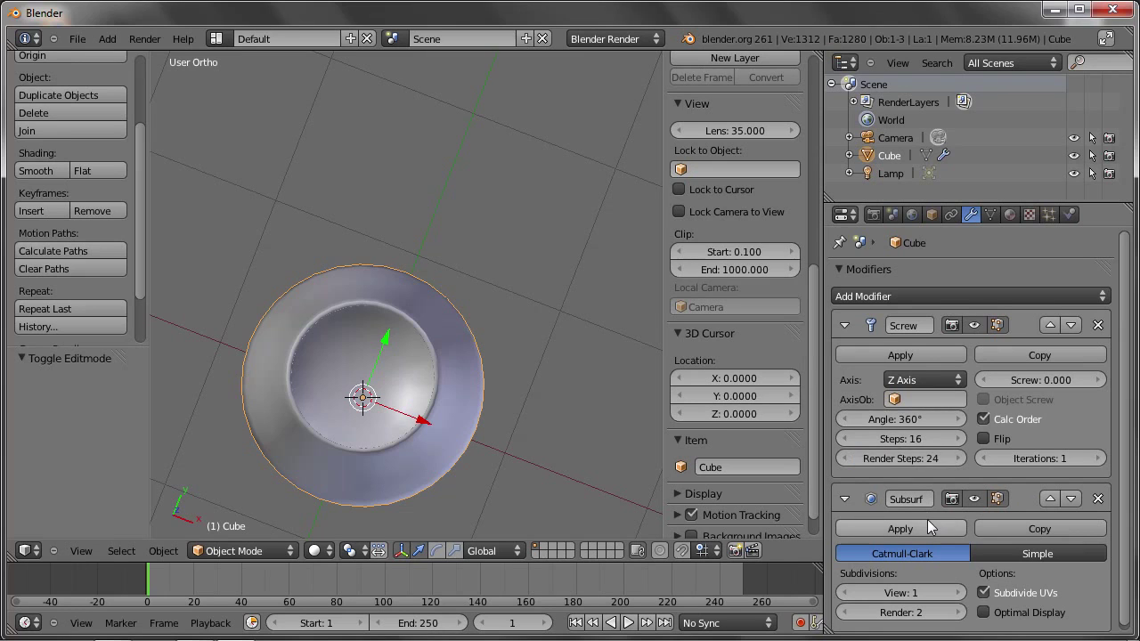
pyautogui.press('F12')
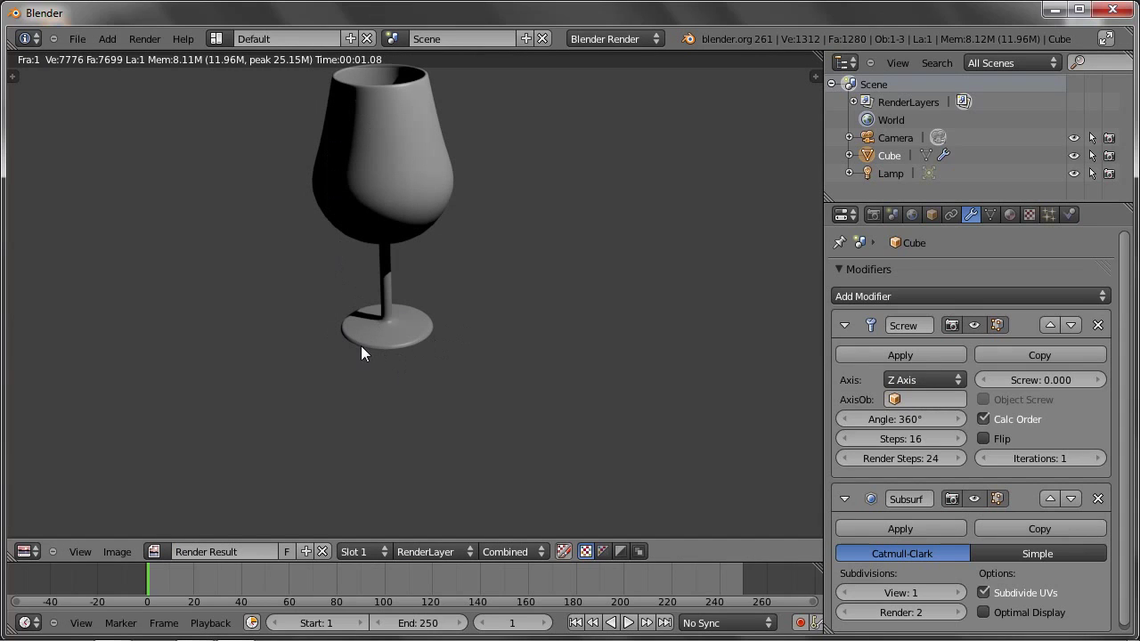
pyautogui.press('Escape')
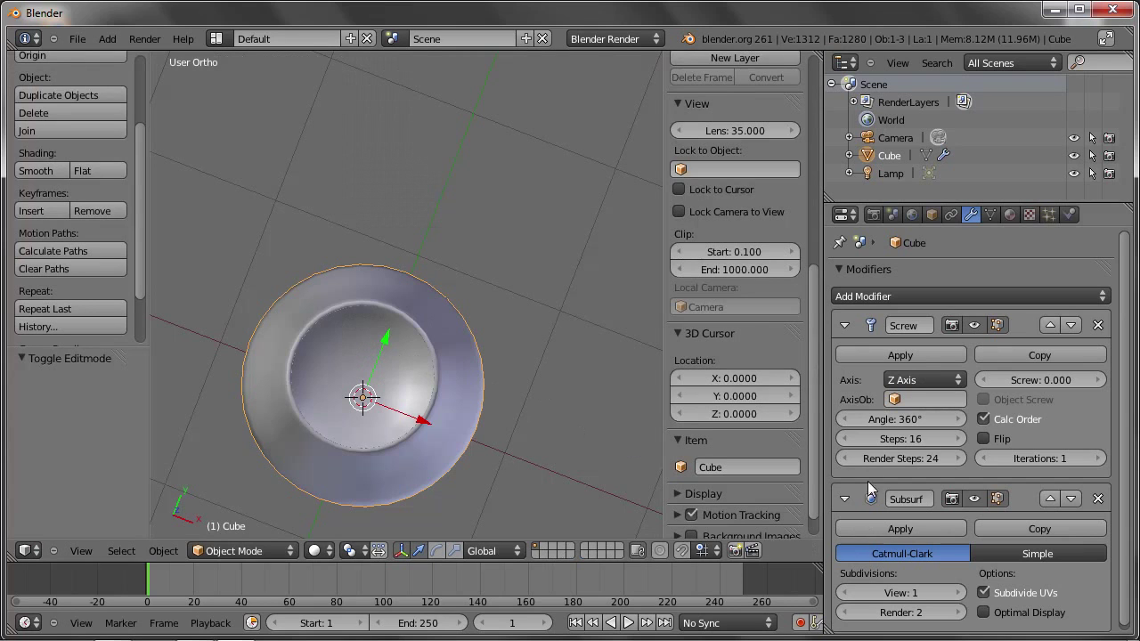
# - Set the Screw render steps back to 16
pyautogui.click(899, 455)
pyautogui.write('16')
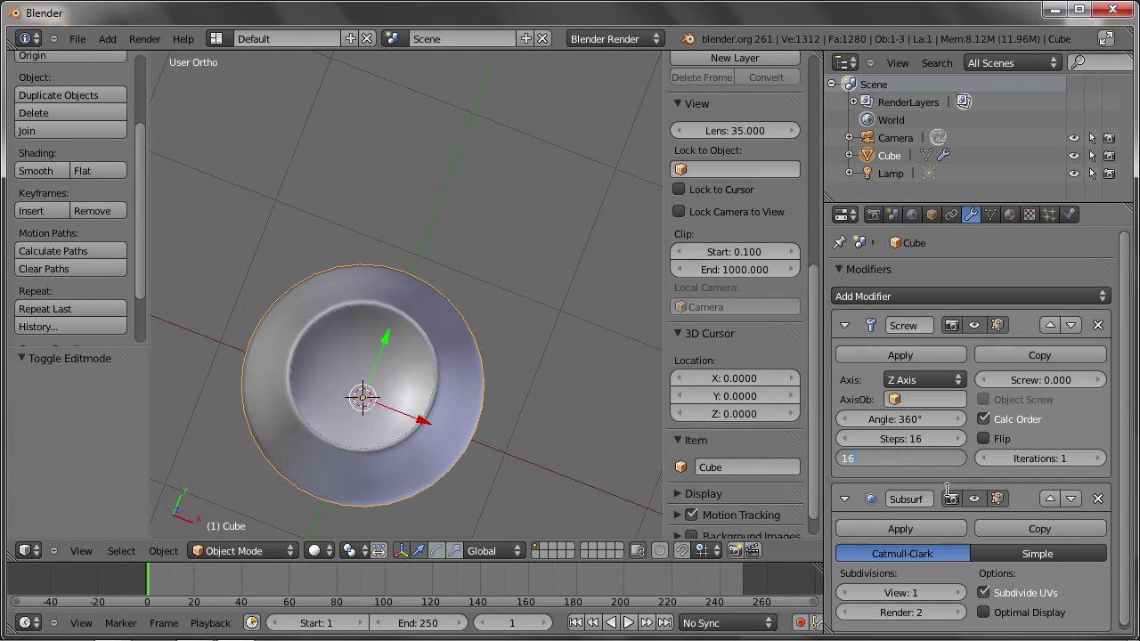
pyautogui.press('Return')
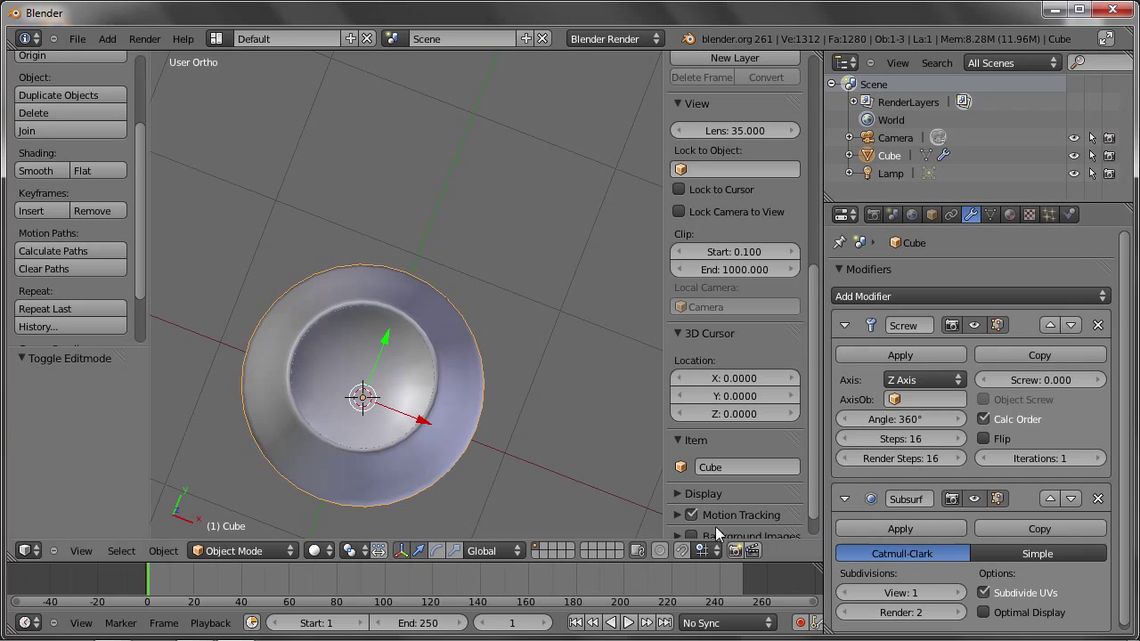
# - Duplicate the glass as Cube.001, place it to the right, and open its profile for editing
pyautogui.moveTo(399, 440); pyautogui.dragTo(364, 366, button='middle')
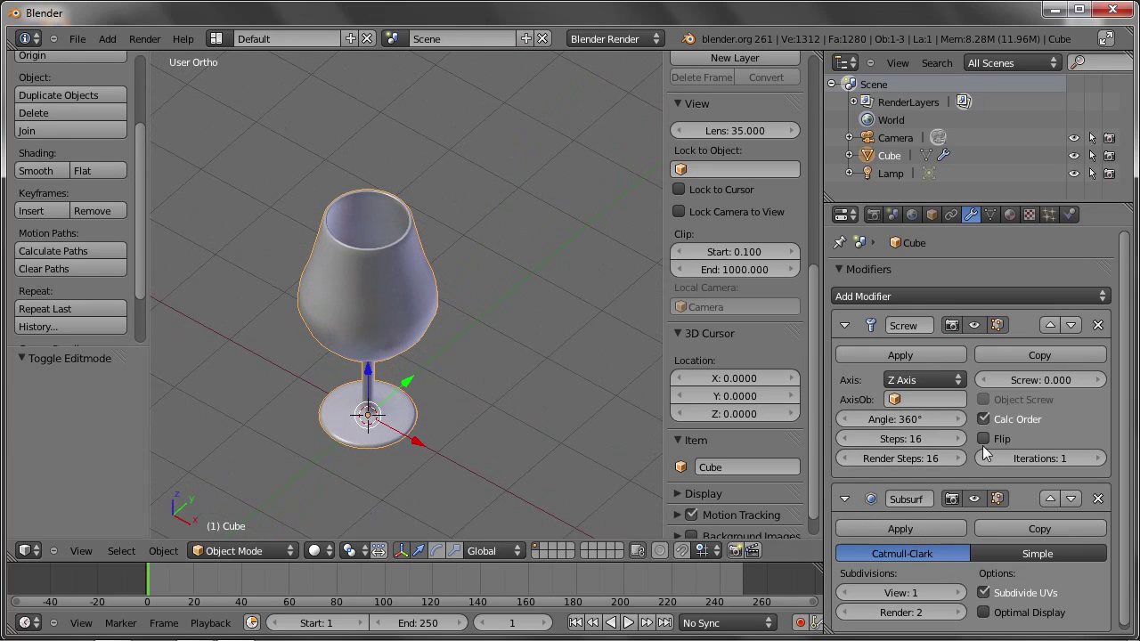
pyautogui.moveTo(487, 374)
pyautogui.mouseDown(button='middle')
pyautogui.moveTo(360, 302)
pyautogui.moveTo(204, 291)
pyautogui.moveTo(295, 402)
pyautogui.moveTo(286, 344)
pyautogui.mouseUp(button='middle')
pyautogui.hotkey('shift', 'd')
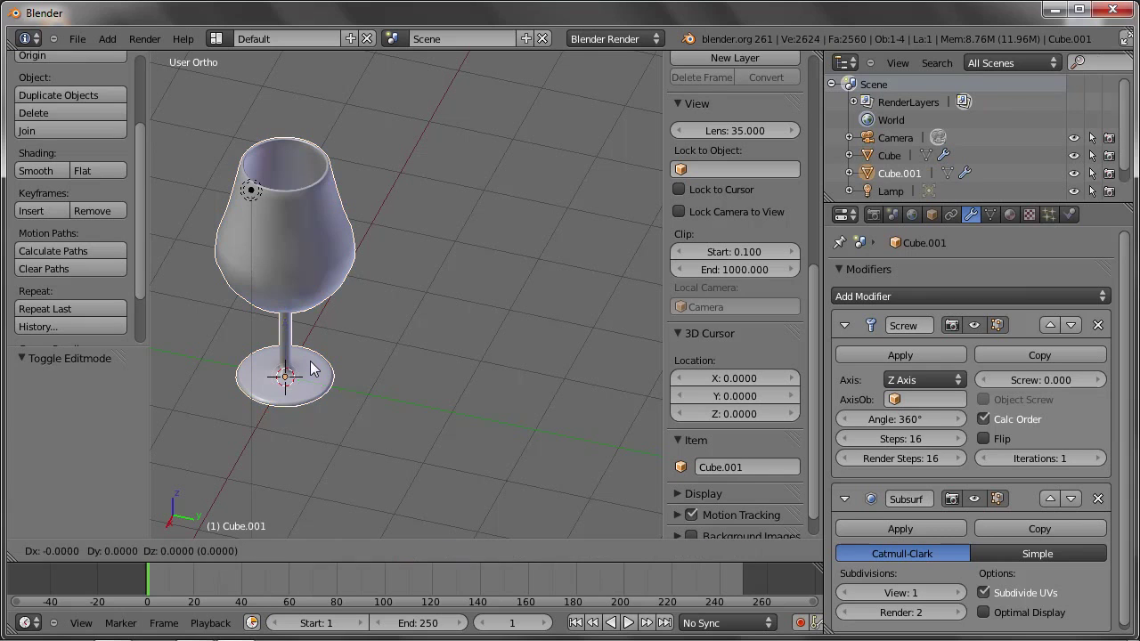
pyautogui.click(542, 437)
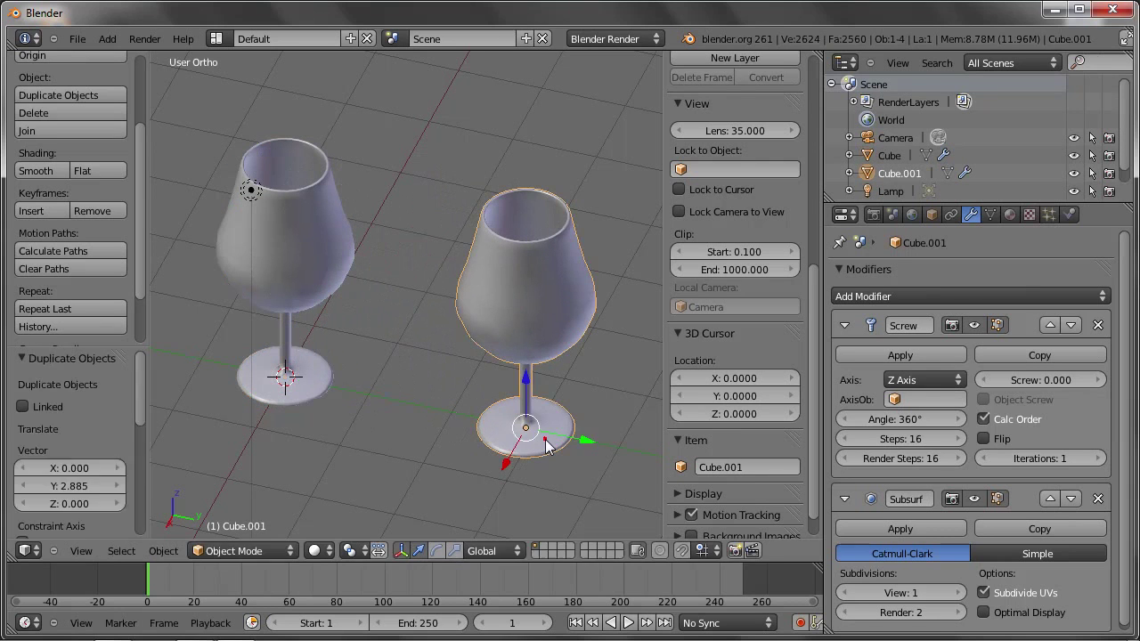
pyautogui.press('Tab')
# - In wireframe view, box-select and delete the duplicate's upper profile vertices
pyautogui.press('z')
pyautogui.moveTo(540, 436); pyautogui.dragTo(460, 364, button='middle')
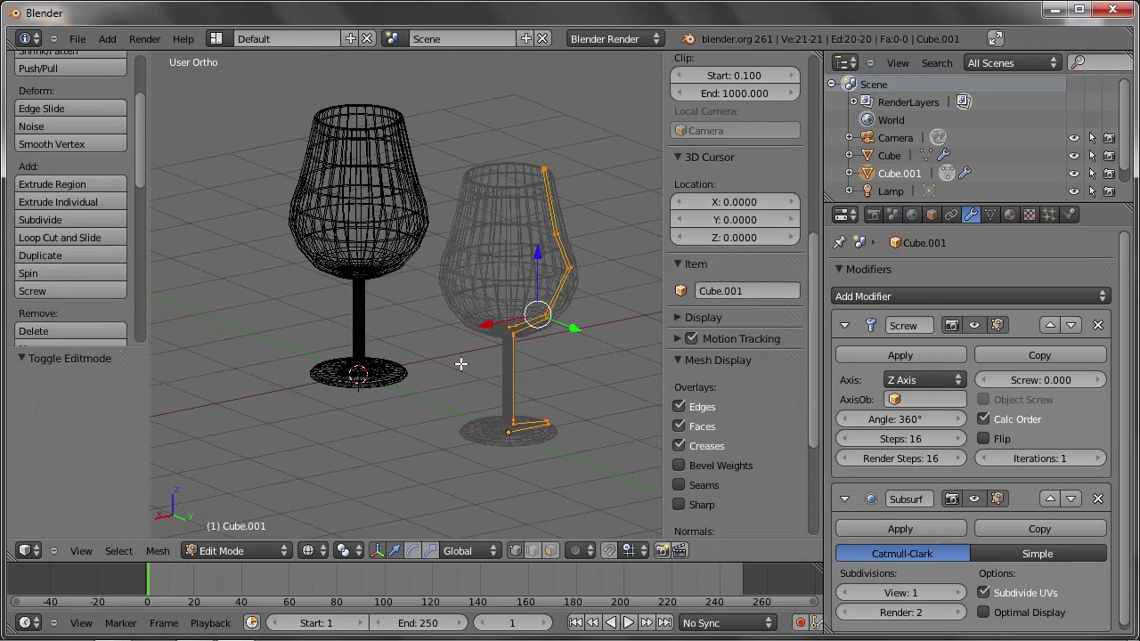
pyautogui.press('a')
pyautogui.press('b')
pyautogui.moveTo(458, 136)
pyautogui.mouseDown()
pyautogui.moveTo(613, 333)
pyautogui.moveTo(605, 382)
pyautogui.mouseUp()
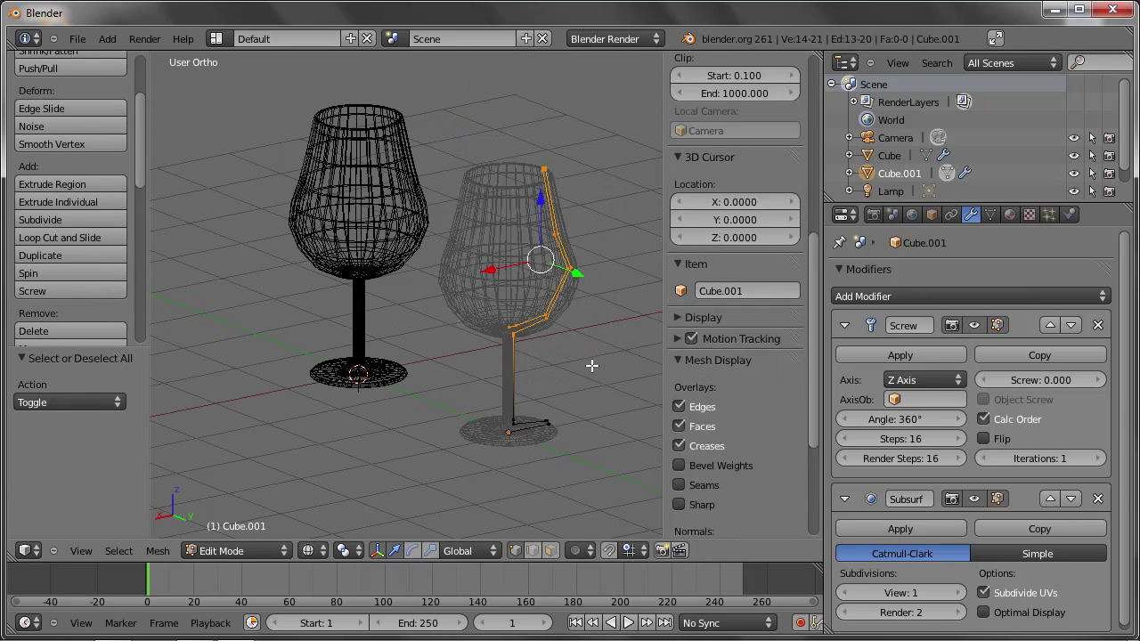
pyautogui.press('x')
pyautogui.click(592, 366)
# - Delete the extra base vertices, leaving only the base line
pyautogui.scroll(4, 512, 419)
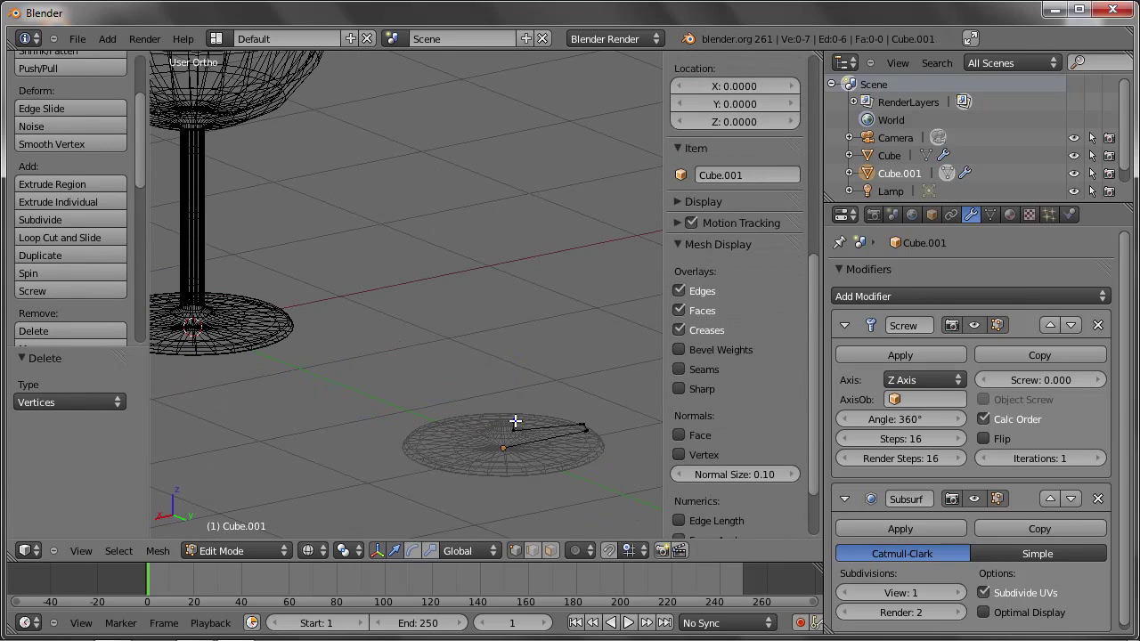
pyautogui.press('x')
pyautogui.click(517, 432)
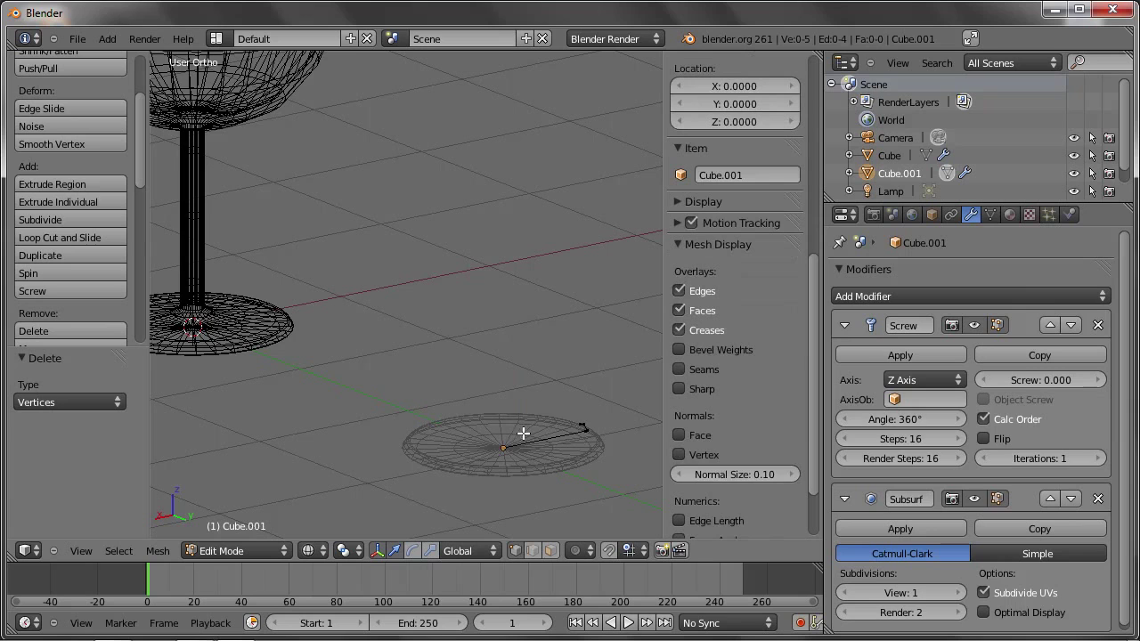
pyautogui.rightClick(574, 414)
pyautogui.press('x')
pyautogui.click(579, 481)
pyautogui.rightClick(583, 419)
pyautogui.press('x')
pyautogui.click(579, 481)
# - Extrude the base line's end vertex upward into a new upright edge
pyautogui.moveTo(587, 421); pyautogui.dragTo(576, 453, button='middle')
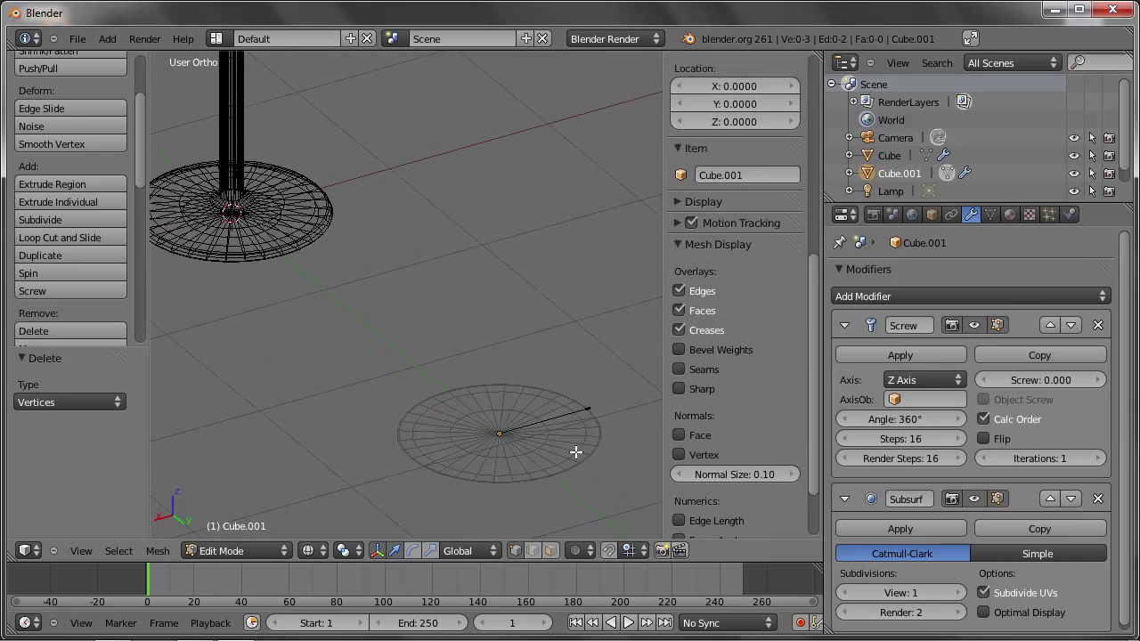
pyautogui.rightClick(584, 412)
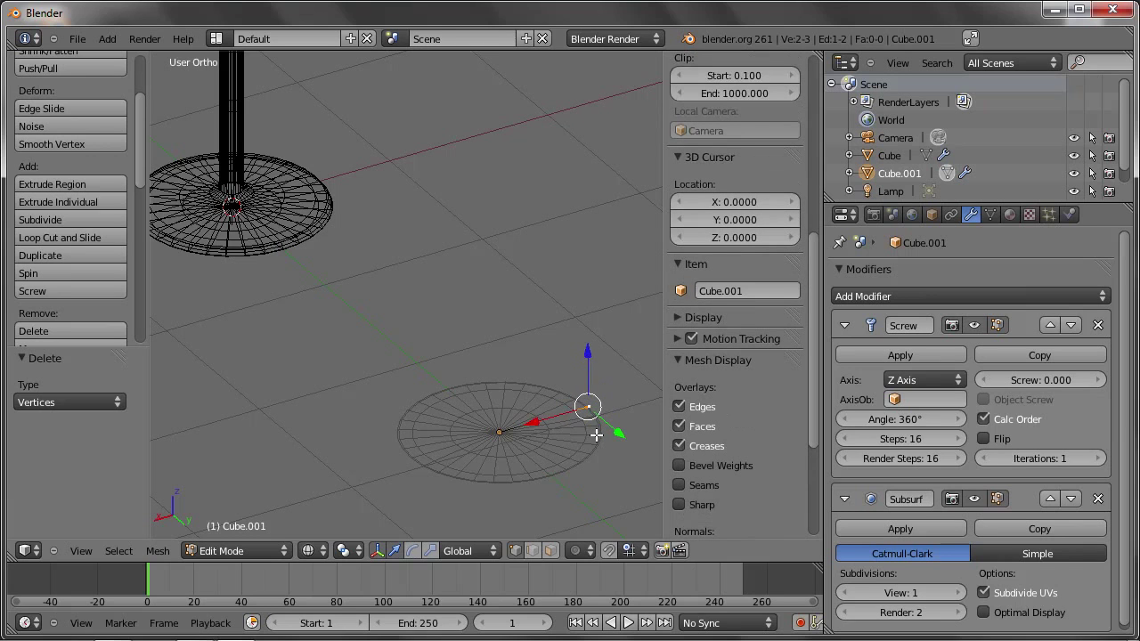
pyautogui.press('e')
pyautogui.click(599, 324)
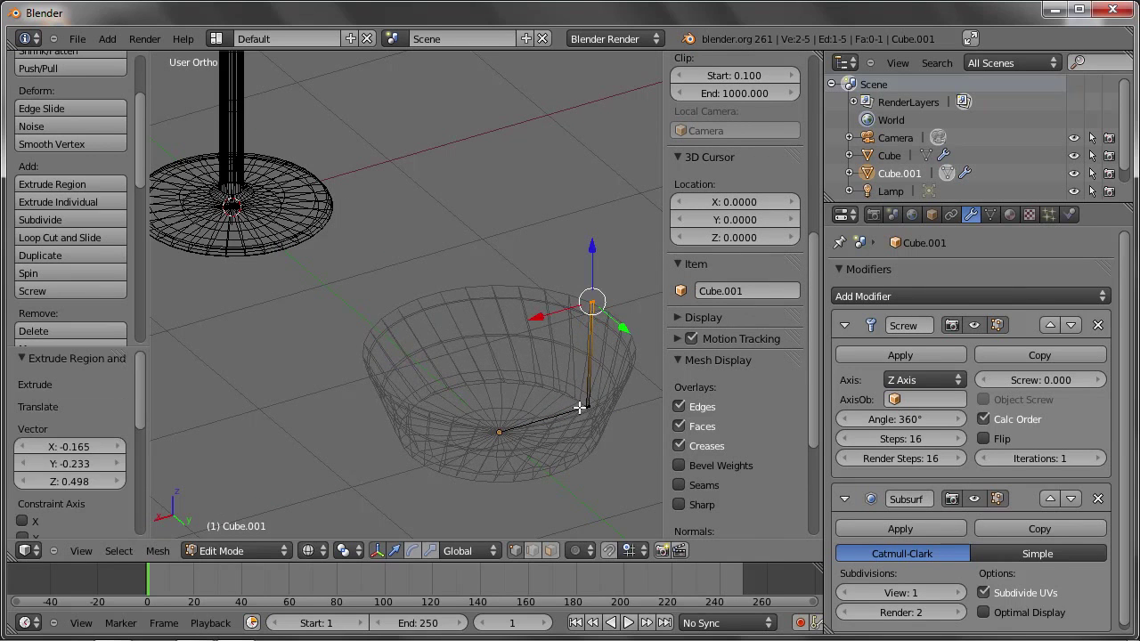
pyautogui.keyDown('shift'); pyautogui.moveTo(579, 407); pyautogui.dragTo(463, 382, button='middle'); pyautogui.keyUp('shift')
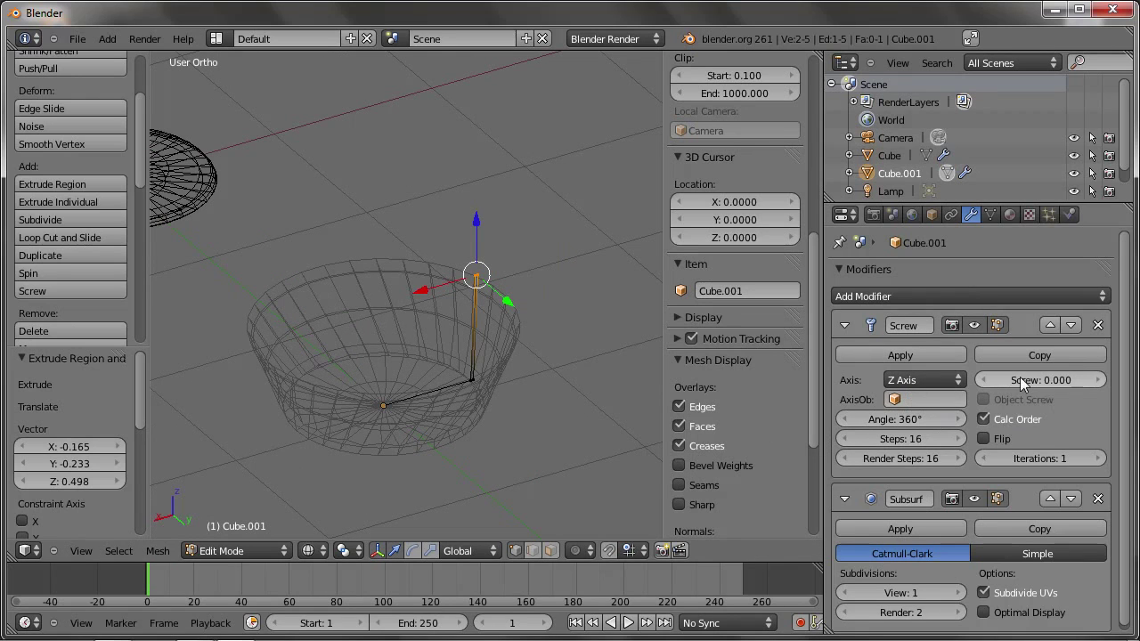
# - Set the duplicate's Screw offset to about 1.625 and Iterations to 8, viewed in solid shading
pyautogui.scroll(-2, 572, 386)
pyautogui.moveTo(1033, 380); pyautogui.dragTo(1033, 381)
pyautogui.moveTo(481, 321)
pyautogui.mouseDown(button='middle')
pyautogui.moveTo(432, 309)
pyautogui.moveTo(540, 291)
pyautogui.moveTo(549, 237)
pyautogui.moveTo(455, 318)
pyautogui.moveTo(317, 335)
pyautogui.moveTo(392, 343)
pyautogui.moveTo(443, 326)
pyautogui.mouseUp(button='middle')
pyautogui.press('z')
pyautogui.scroll(3, 440, 333)
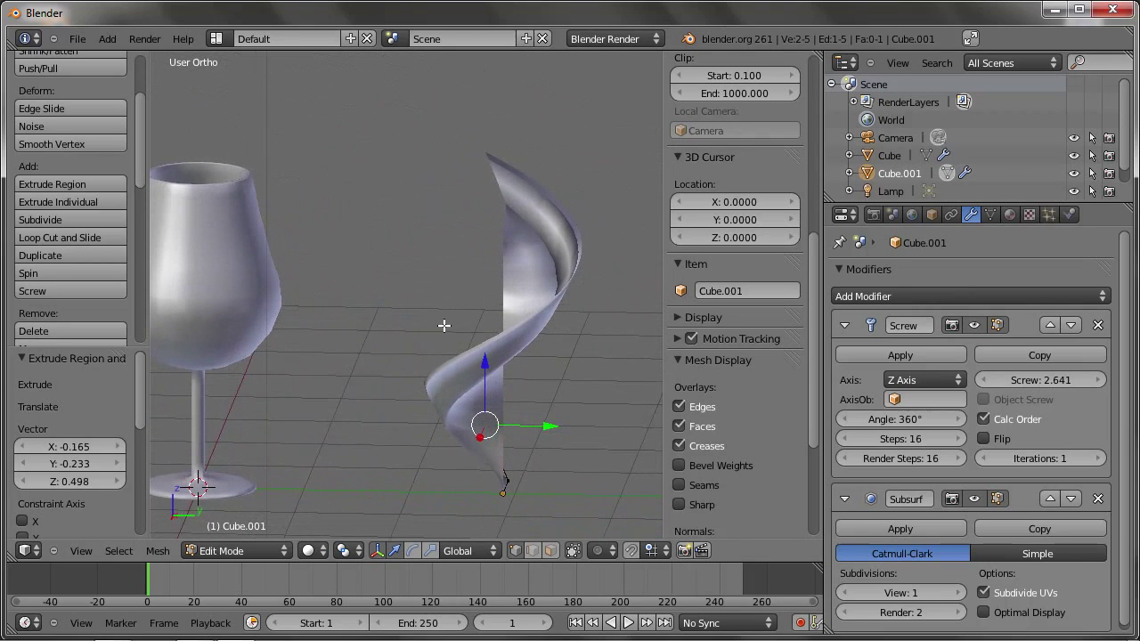
pyautogui.moveTo(1036, 377)
pyautogui.mouseDown()
pyautogui.moveTo(971, 378)
pyautogui.moveTo(1041, 375)
pyautogui.mouseUp()
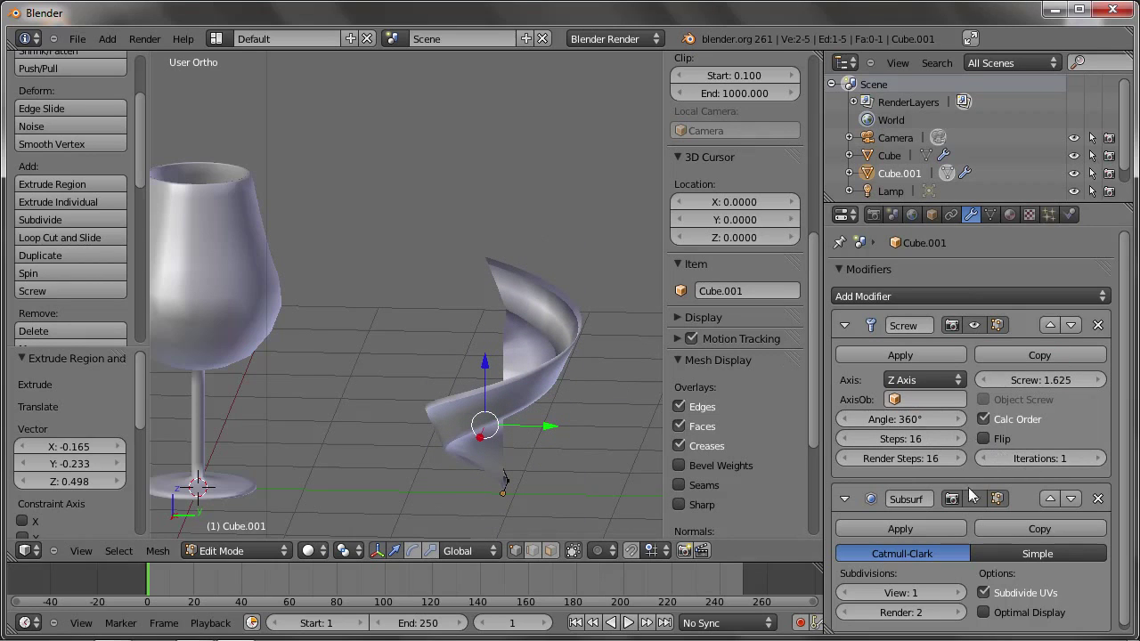
pyautogui.moveTo(1039, 458); pyautogui.dragTo(1091, 458)
pyautogui.scroll(-5, 468, 309)
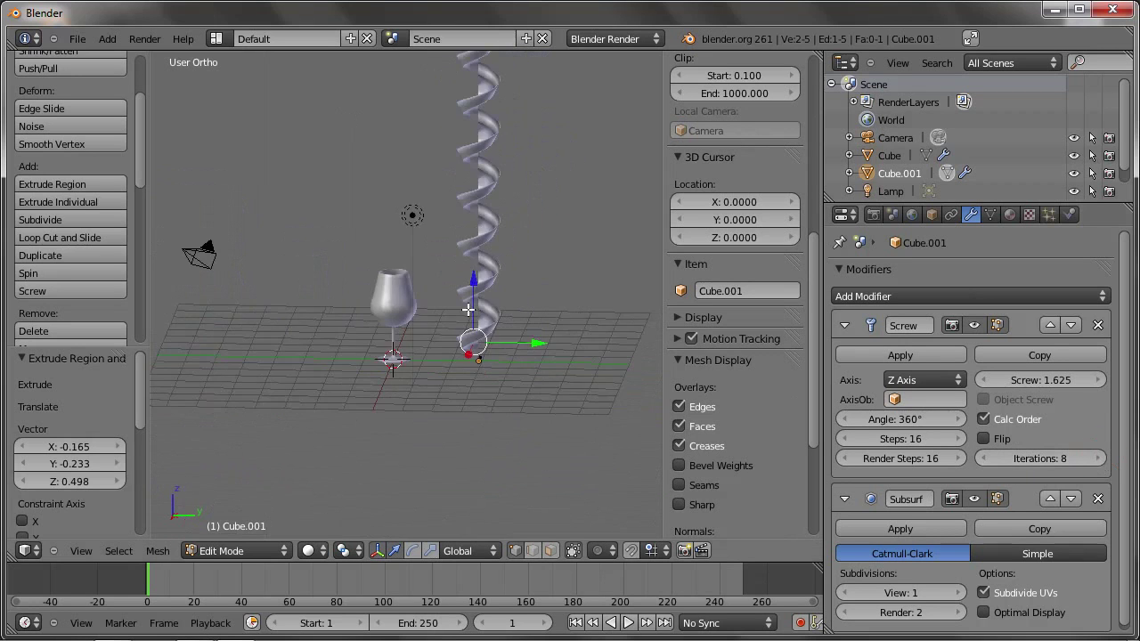
pyautogui.scroll(-4, 468, 309)
pyautogui.press('Tab')
# - Scale the helix down to about a quarter size (0.249) and frame it
pyautogui.moveTo(525, 284)
pyautogui.mouseDown(button='middle')
pyautogui.moveTo(543, 287)
pyautogui.moveTo(513, 319)
pyautogui.mouseUp(button='middle')
pyautogui.press('s')
pyautogui.click(494, 346)
pyautogui.scroll(3, 483, 280)
pyautogui.press('KP_Decimal')
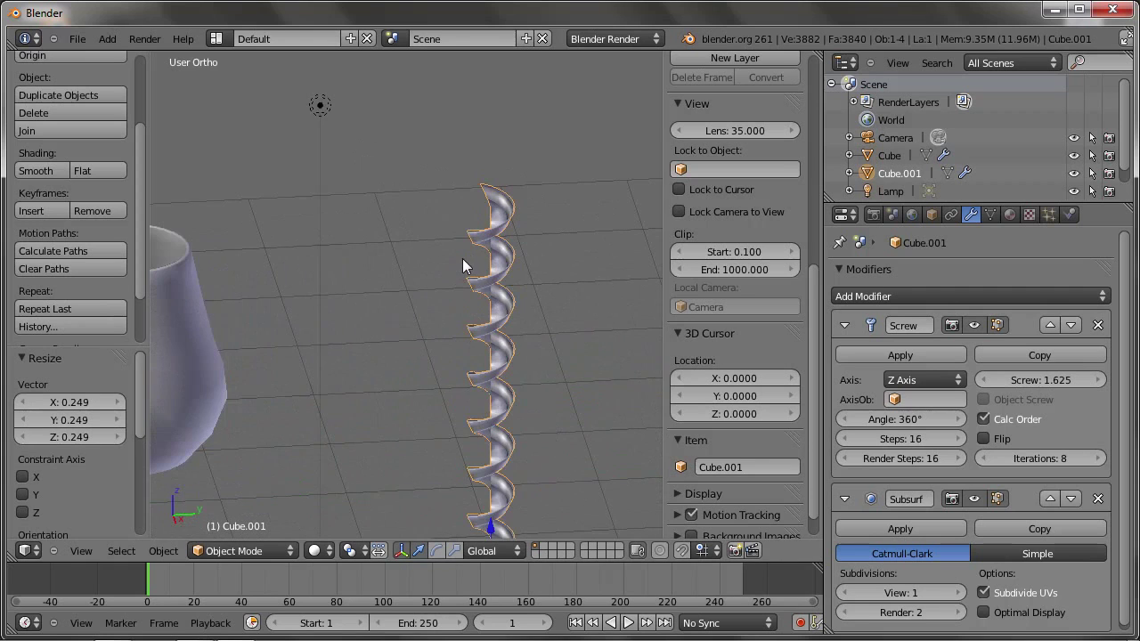
pyautogui.scroll(-2, 495, 294)
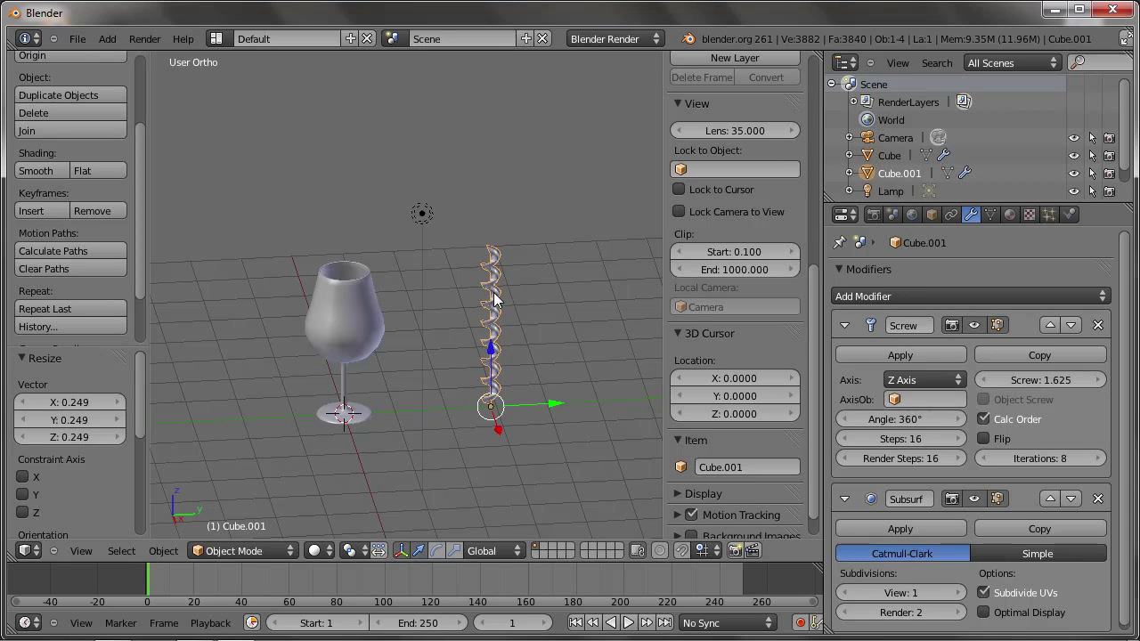
# - Delete the helix, select the original glass, and view it from the front
pyautogui.press('x')
pyautogui.click(494, 295)
pyautogui.rightClick(379, 320)
pyautogui.press('KP_1')
pyautogui.keyDown('shift'); pyautogui.moveTo(515, 325); pyautogui.dragTo(456, 356, button='middle'); pyautogui.keyUp('shift')
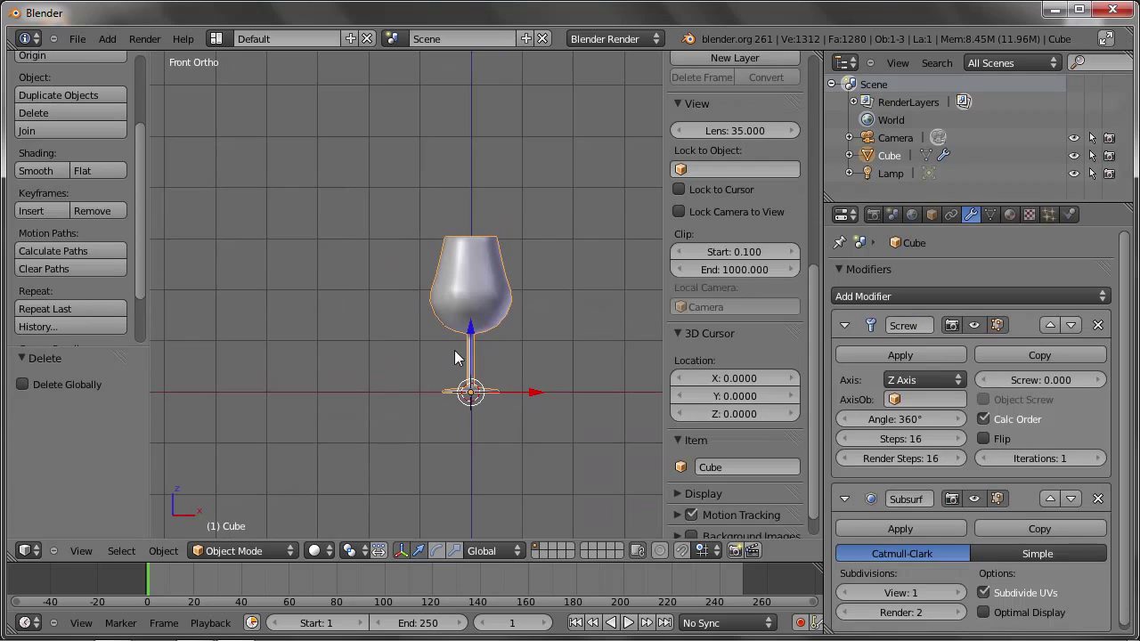